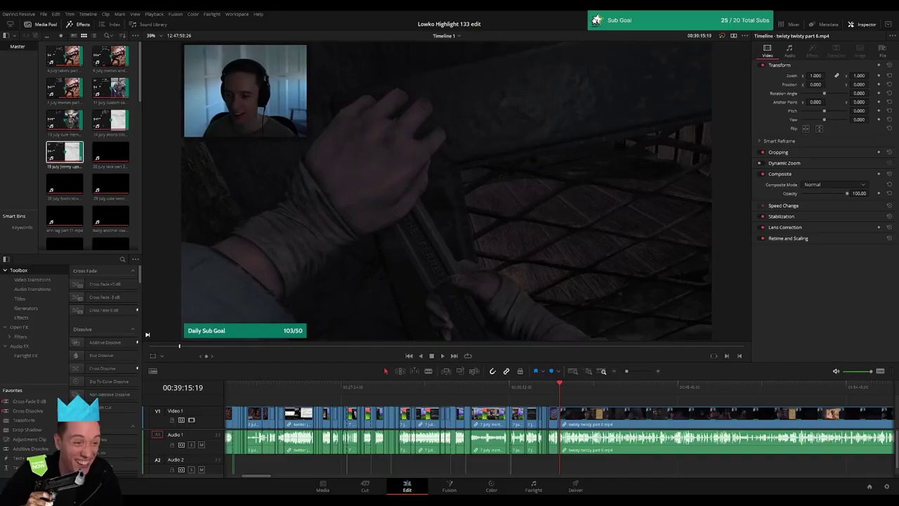
# Step: Trim the dead opening footage off twisty twisty part 6 on V1 and play back from the new edit
pyautogui.hscroll(5, 323, 398)
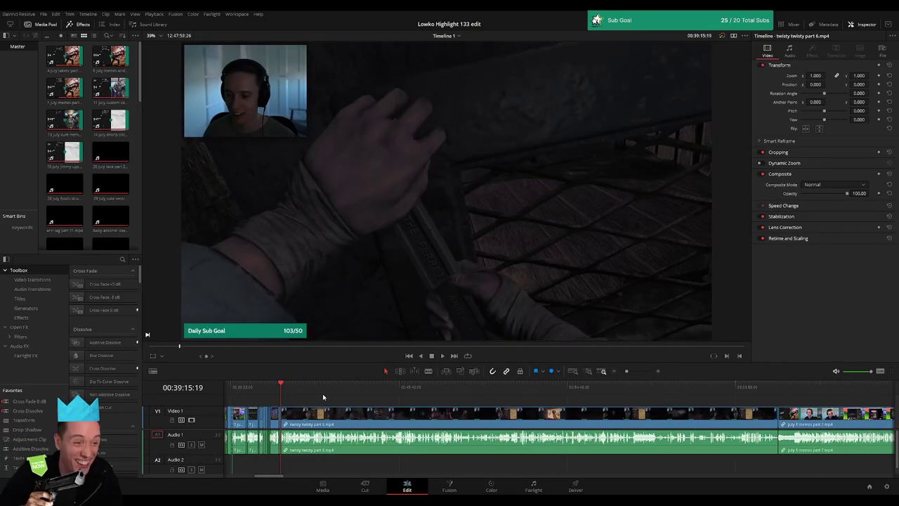
pyautogui.press('space')
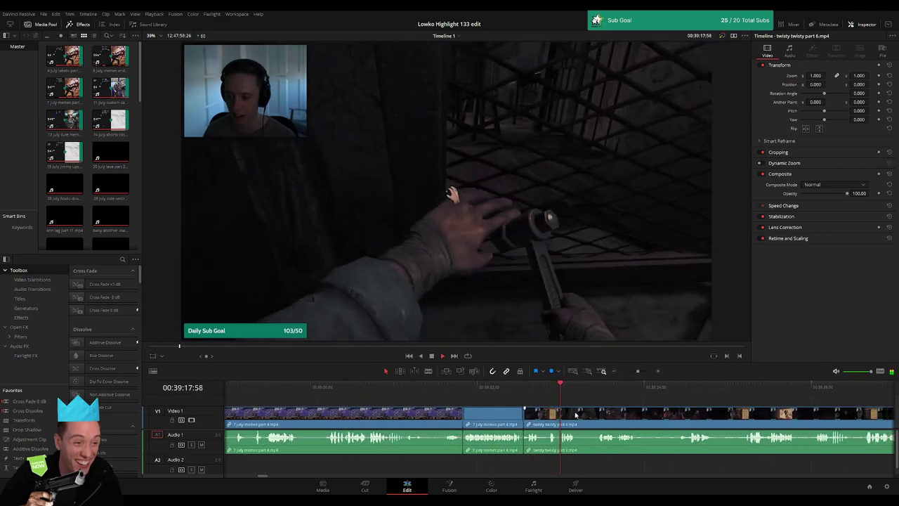
pyautogui.hscroll(5, 346, 387)
pyautogui.moveTo(316, 413)
pyautogui.mouseDown()
pyautogui.moveTo(341, 412)
pyautogui.moveTo(318, 412)
pyautogui.mouseUp()
pyautogui.click(323, 398)
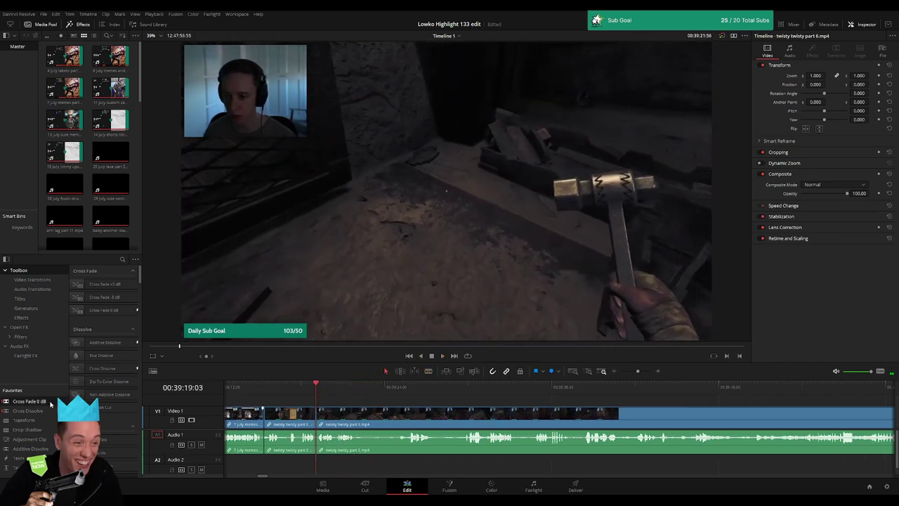
pyautogui.press('/')
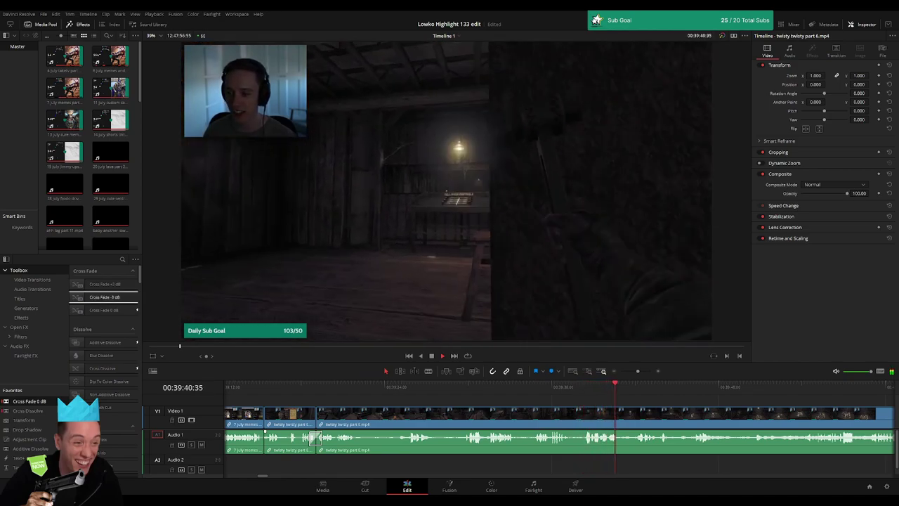
pyautogui.hscroll(5, 391, 401)
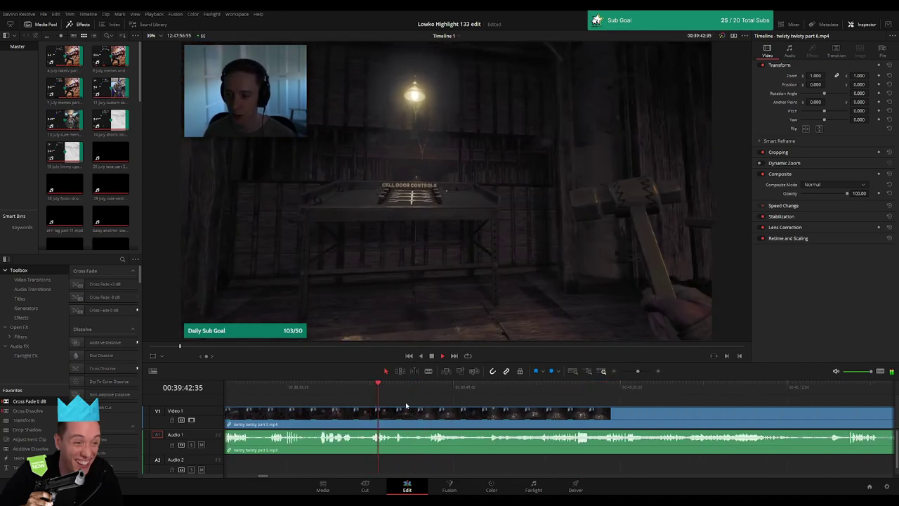
pyautogui.hscroll(2, 309, 403)
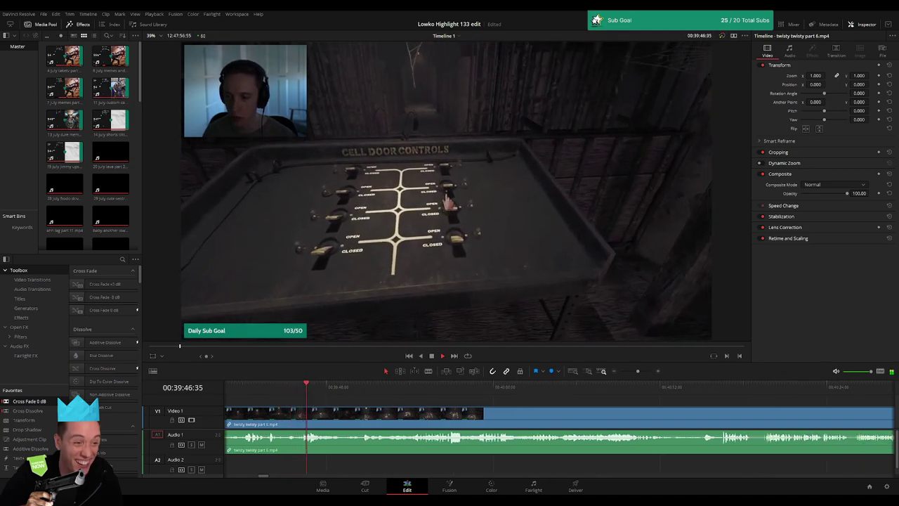
pyautogui.hscroll(1, 362, 406)
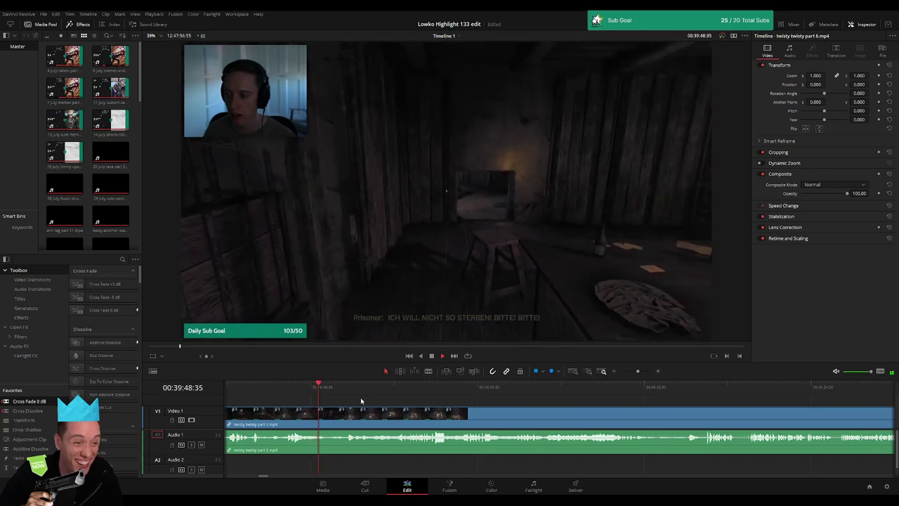
pyautogui.press('Up')
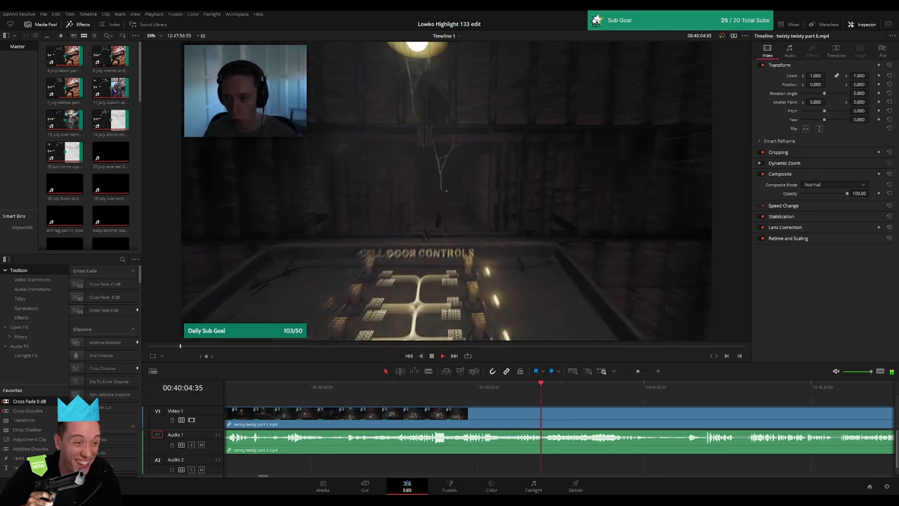
pyautogui.hscroll(3, 492, 400)
pyautogui.click(496, 387)
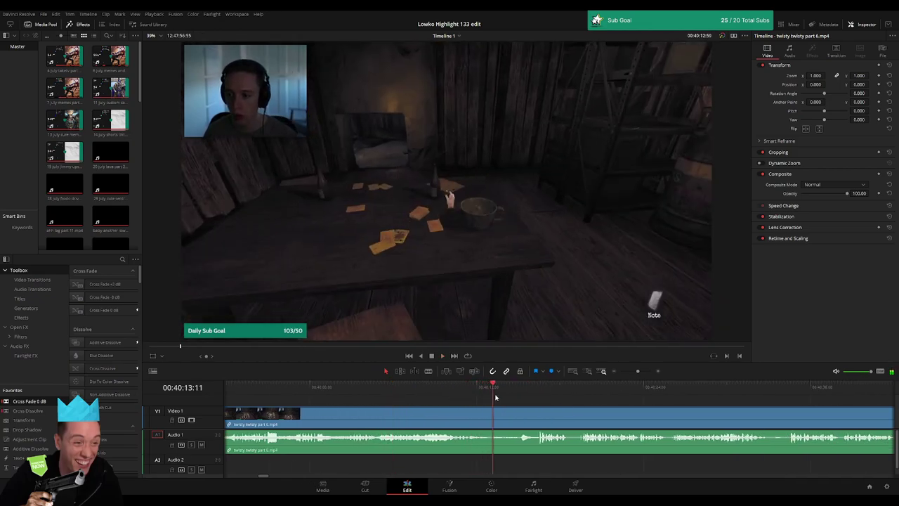
pyautogui.hscroll(3, 557, 411)
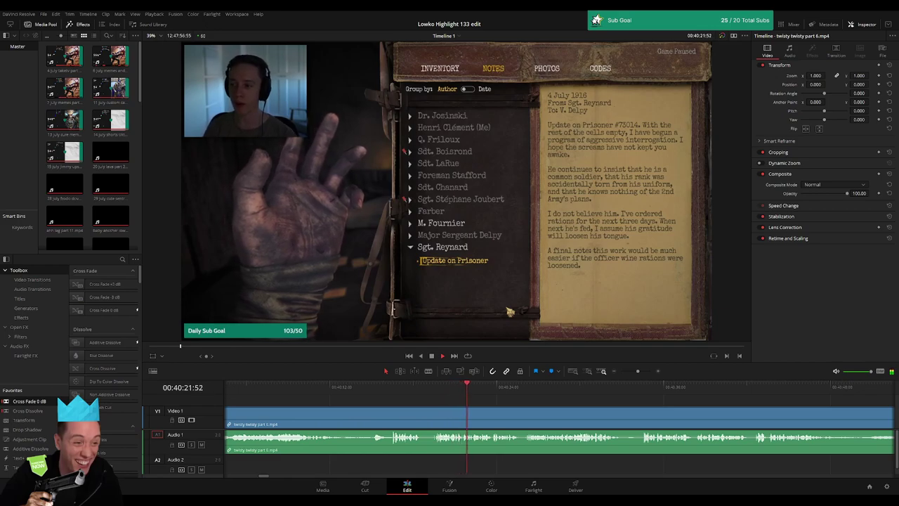
pyautogui.hscroll(2, 357, 402)
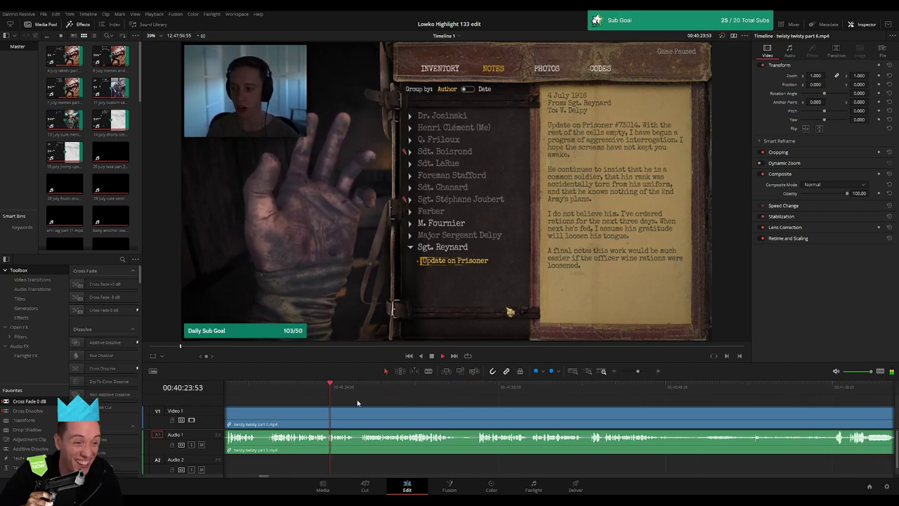
pyautogui.hscroll(1, 354, 405)
pyautogui.hscroll(1, 330, 406)
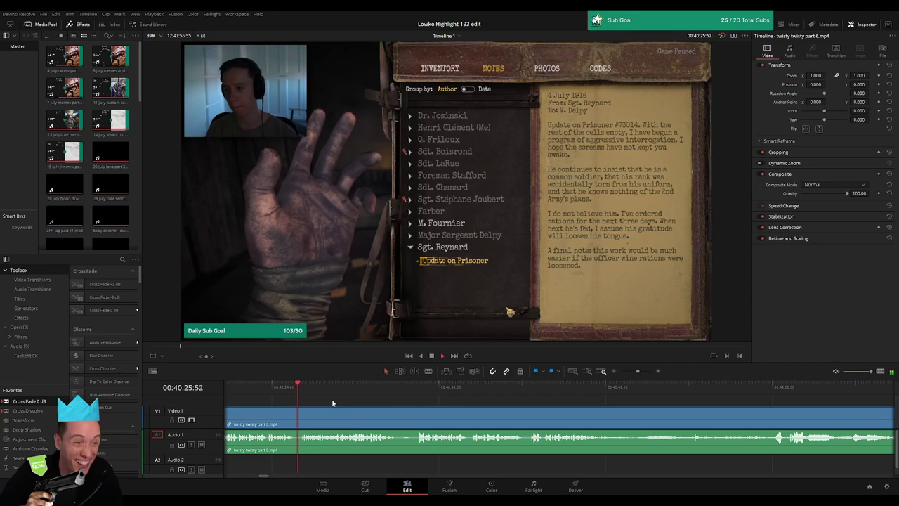
pyautogui.hscroll(1, 344, 406)
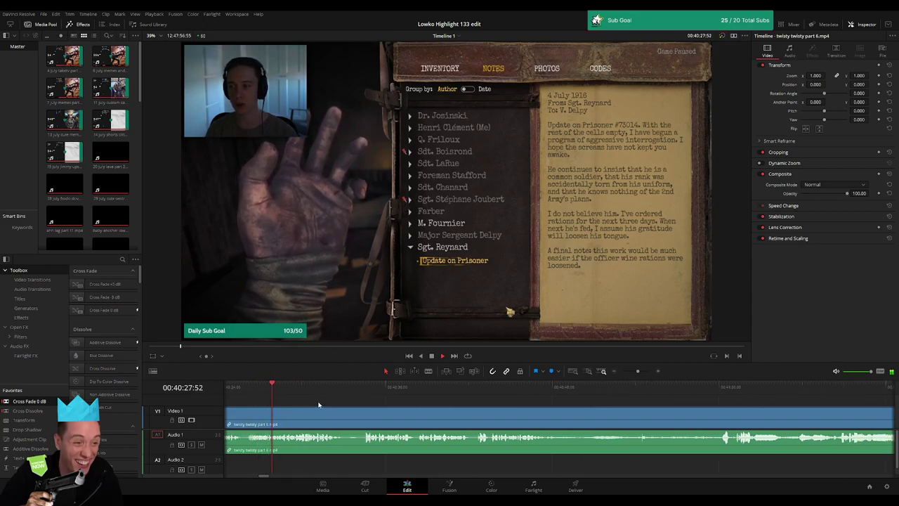
pyautogui.hscroll(1, 318, 405)
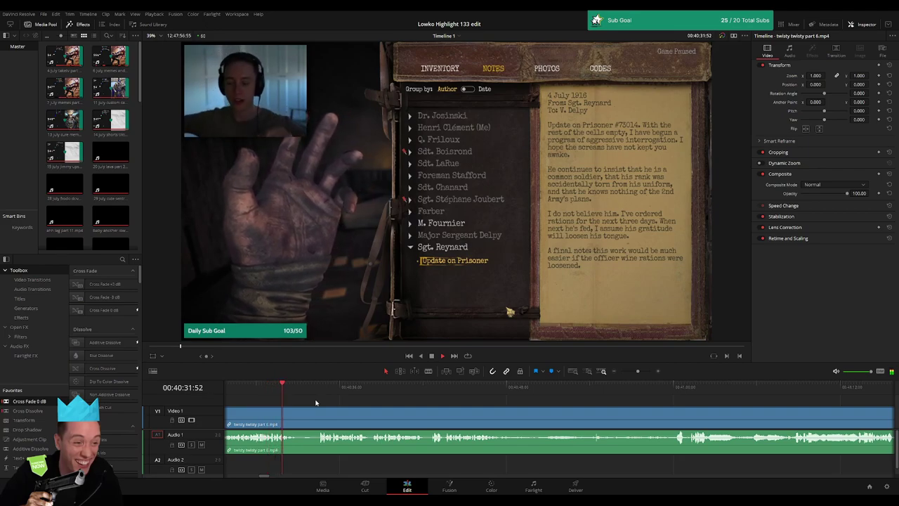
pyautogui.hscroll(1, 337, 402)
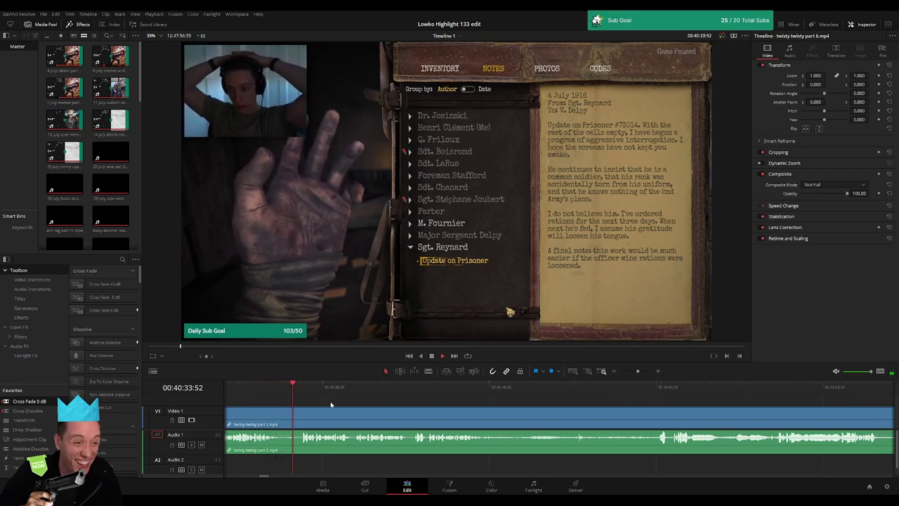
pyautogui.hscroll(1, 340, 403)
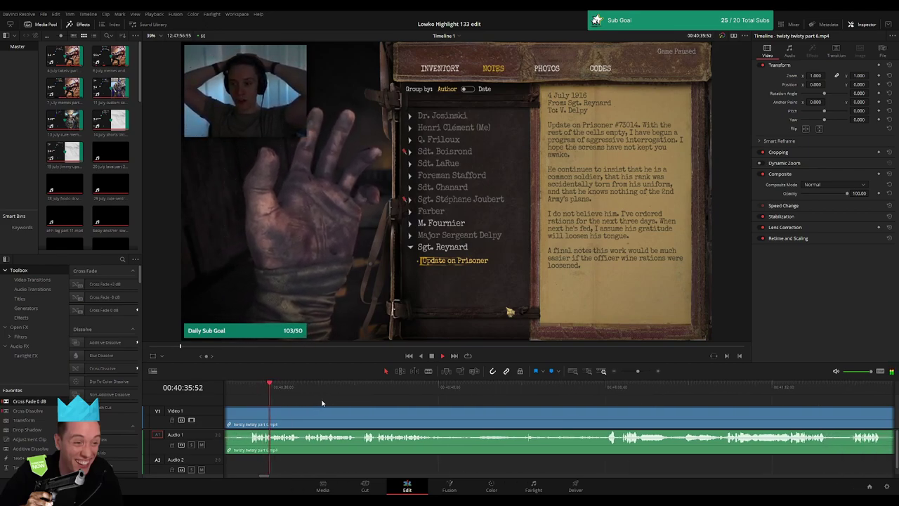
pyautogui.hscroll(1, 342, 404)
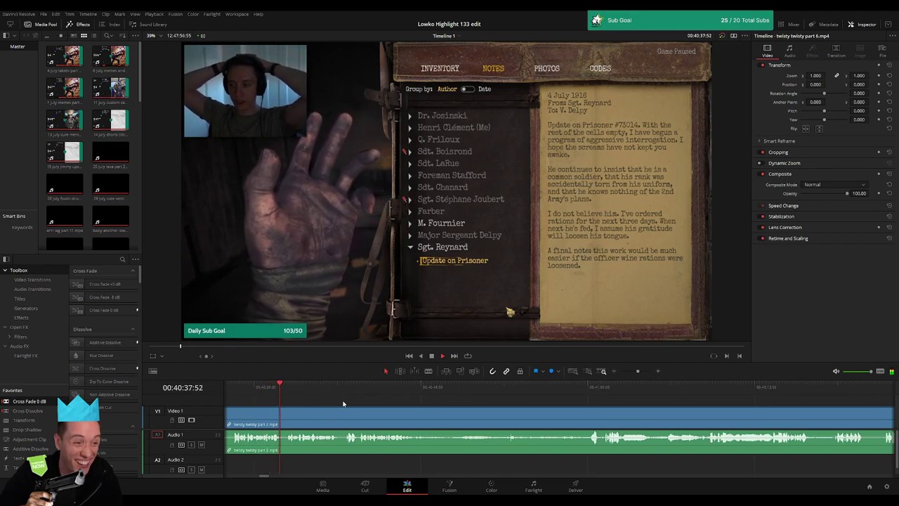
pyautogui.hscroll(1, 297, 404)
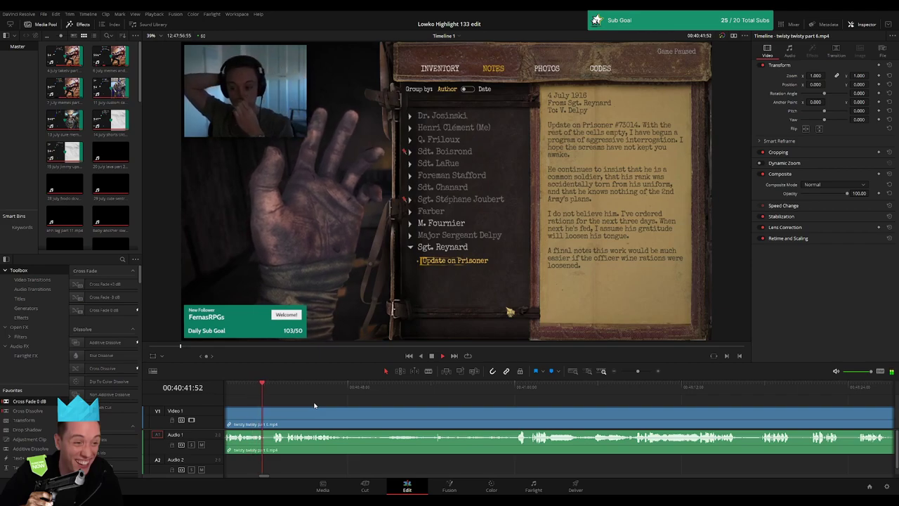
pyautogui.hscroll(1, 327, 406)
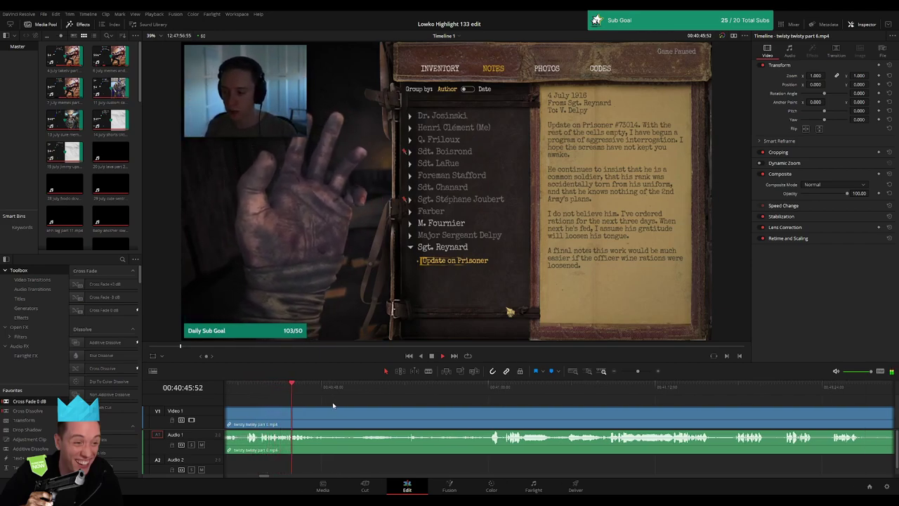
pyautogui.hscroll(1, 314, 405)
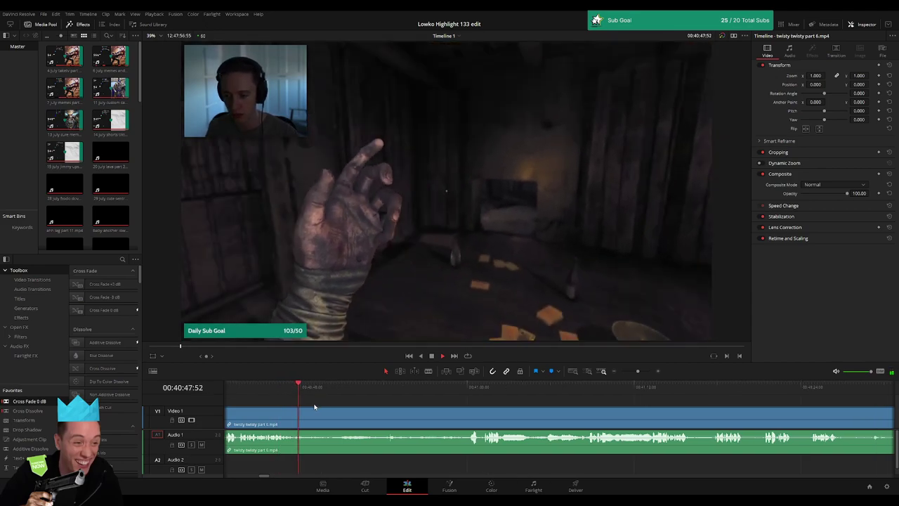
# Step: Split twisty twisty part 6 around its dead stretch and ripple-delete that section
pyautogui.hotkey('ctrl', 'b')
pyautogui.click(382, 393)
pyautogui.press('space')
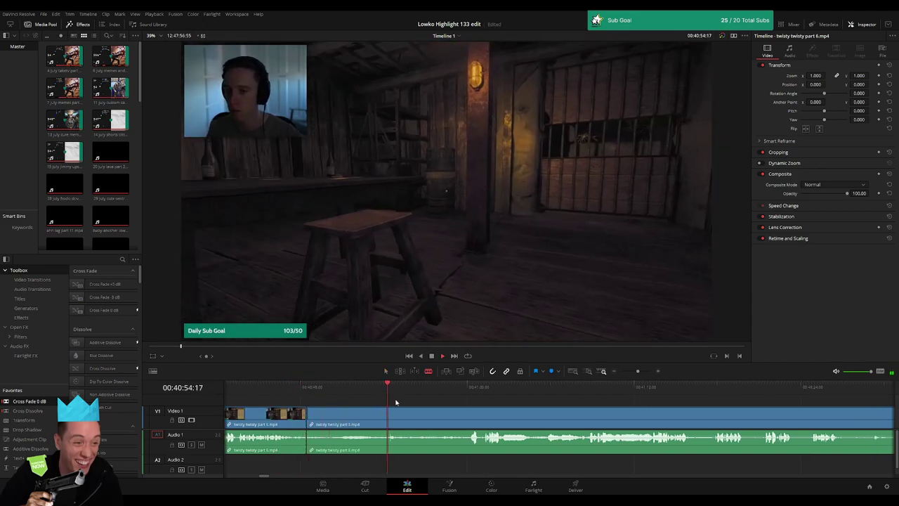
pyautogui.click(462, 391)
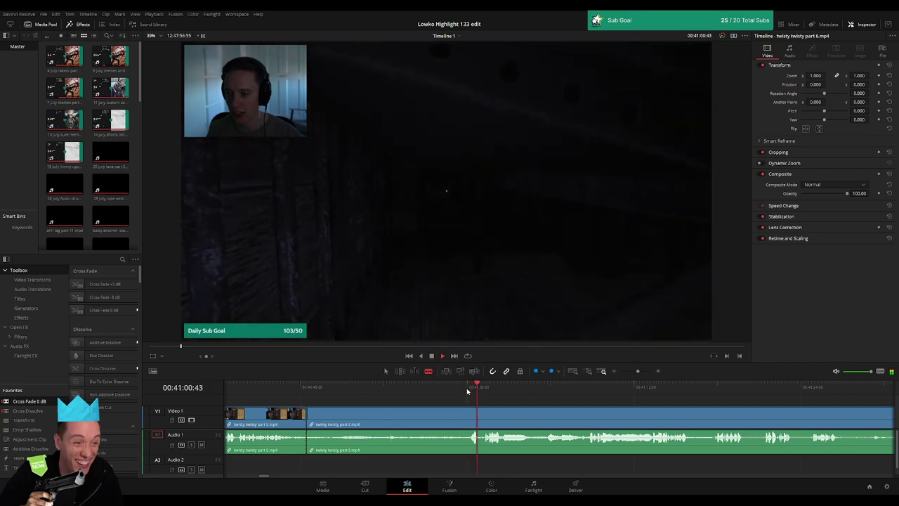
pyautogui.hscroll(4, 425, 404)
pyautogui.click(385, 397)
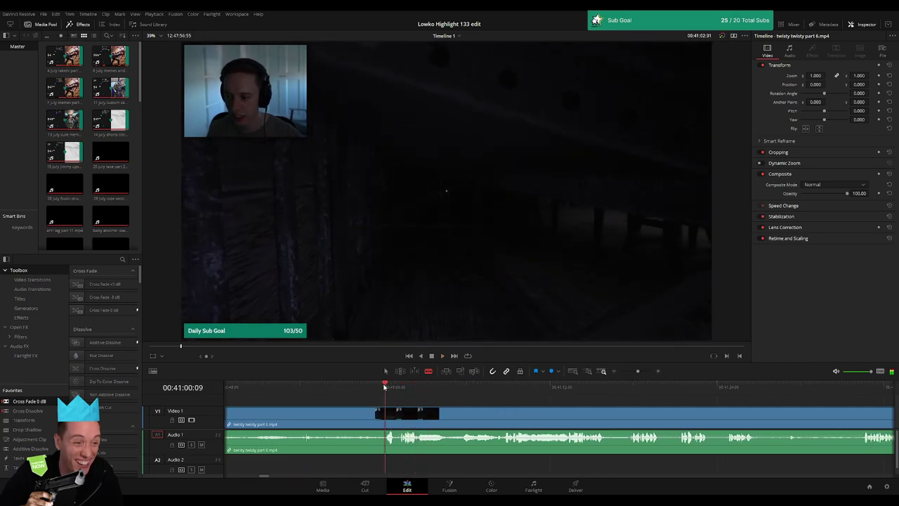
pyautogui.hotkey('ctrl', 'b')
pyautogui.click(356, 420)
pyautogui.press('Delete')
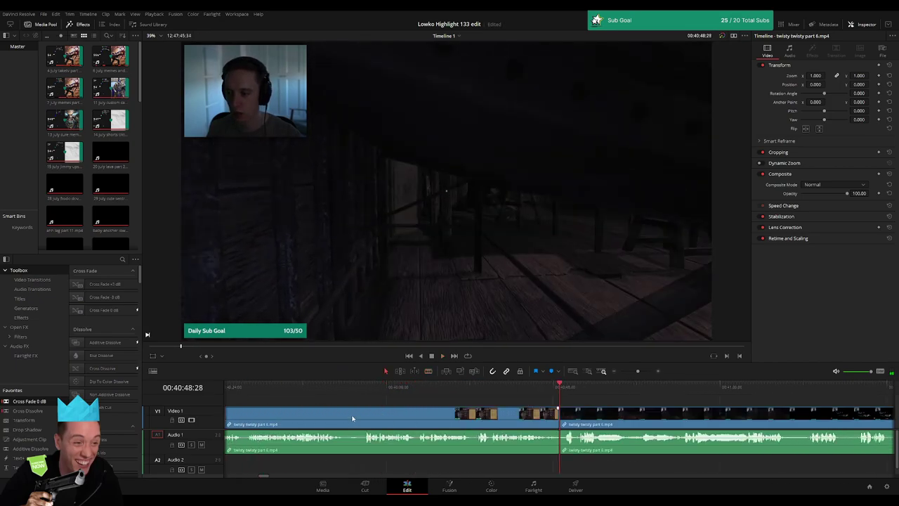
# Step: Add a Cross Fade 0 dB on the audio join and blade the clip again at a later moment
pyautogui.moveTo(560, 449); pyautogui.dragTo(560, 444)
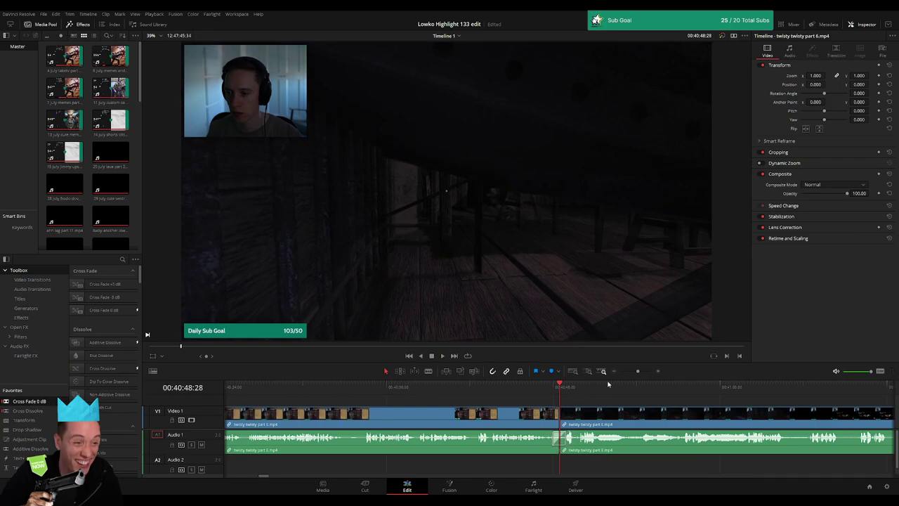
pyautogui.moveTo(638, 371); pyautogui.dragTo(644, 371)
pyautogui.press('b')
pyautogui.press('space')
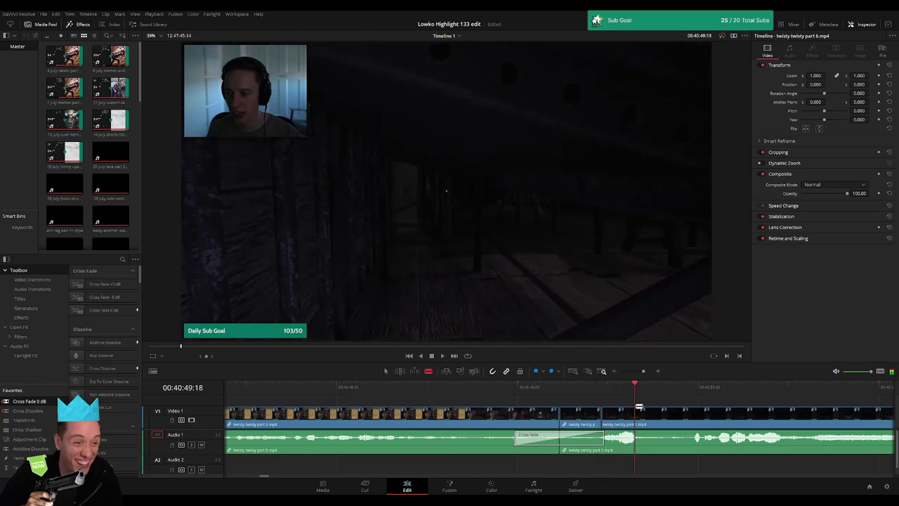
pyautogui.press('space')
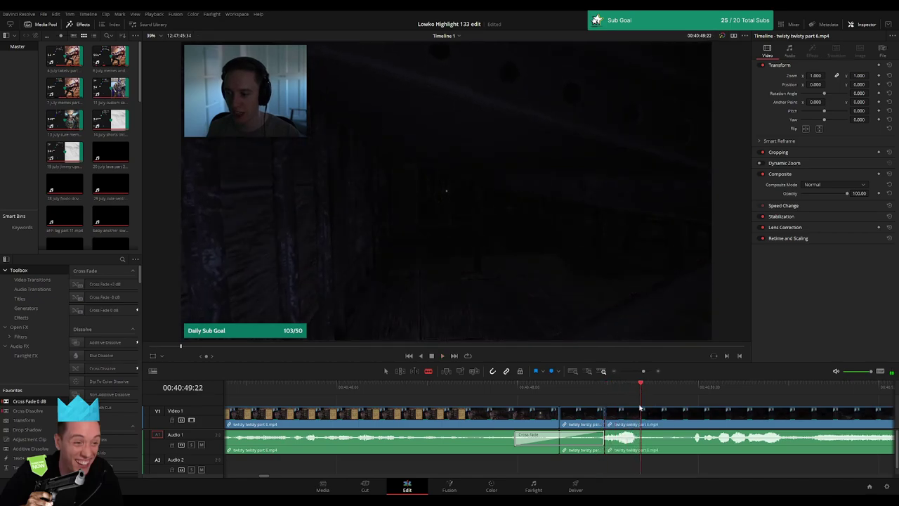
pyautogui.click(640, 414)
# Step: Drop the StarCraft 2 Roach Quotes sound effect onto Audio 2 at the cut and listen back
pyautogui.press('a')
pyautogui.click(132, 200)
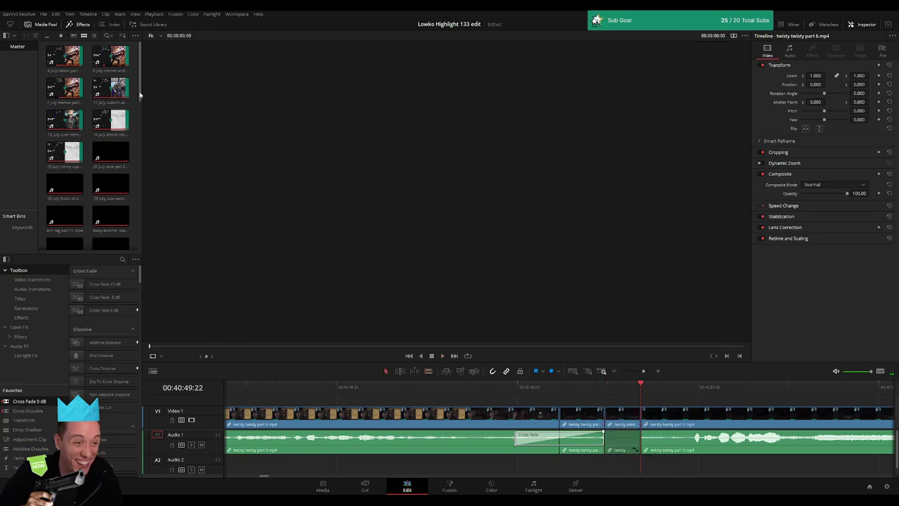
pyautogui.scroll(-5, 132, 201)
pyautogui.scroll(-3, 131, 211)
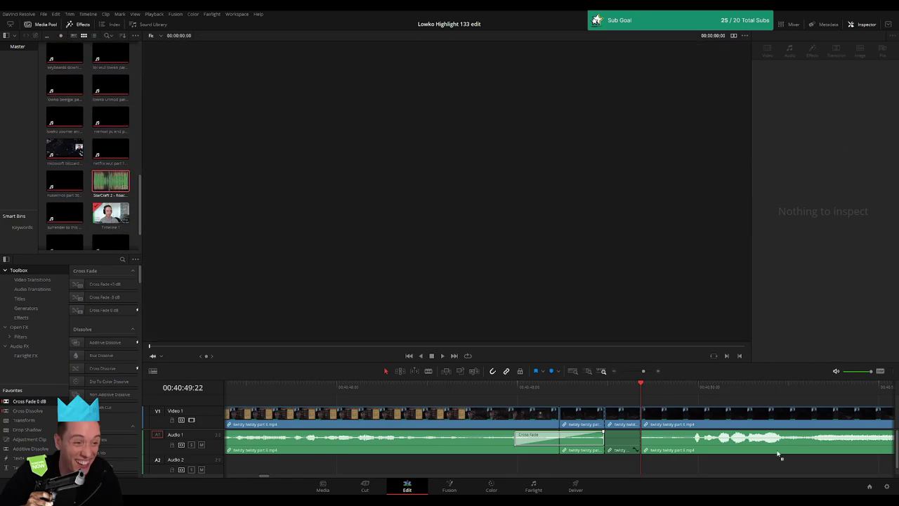
pyautogui.moveTo(779, 455)
pyautogui.mouseDown()
pyautogui.moveTo(601, 468)
pyautogui.moveTo(608, 465)
pyautogui.mouseUp()
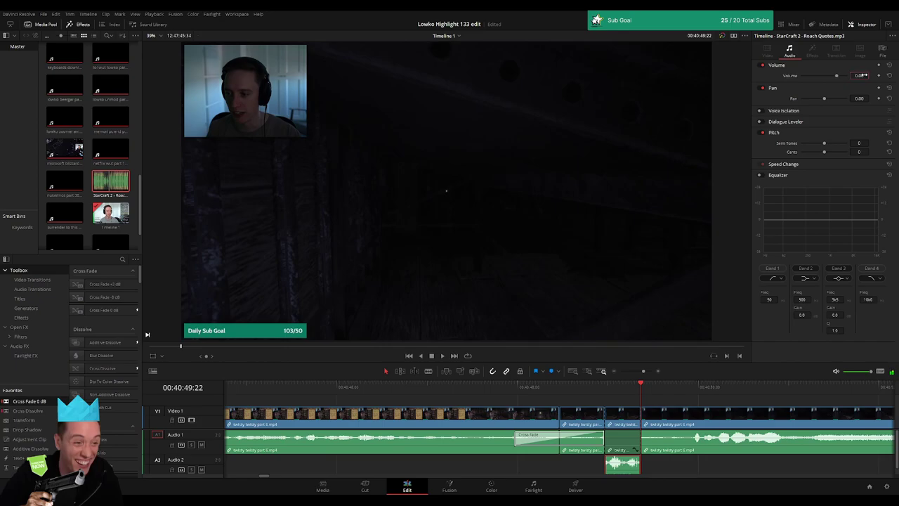
pyautogui.press('Up')
pyautogui.press('space')
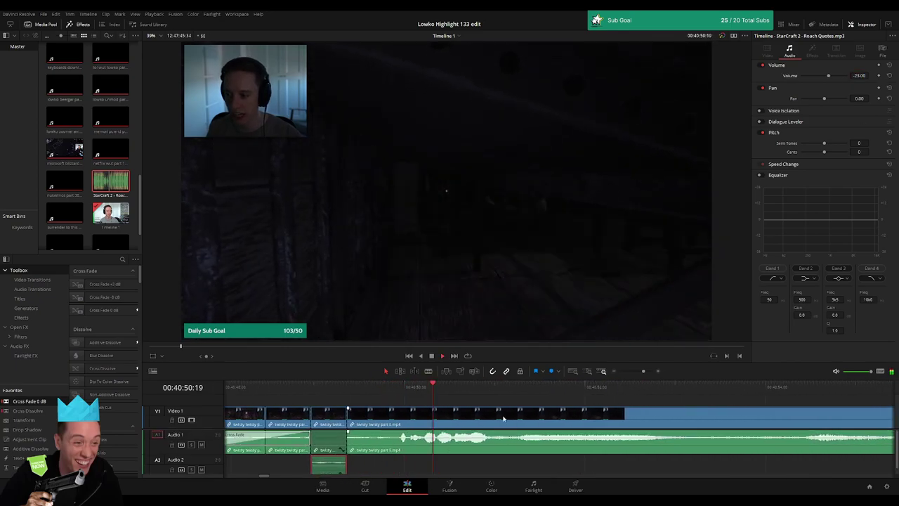
pyautogui.click(619, 399)
pyautogui.hotkey('shift', 'z')
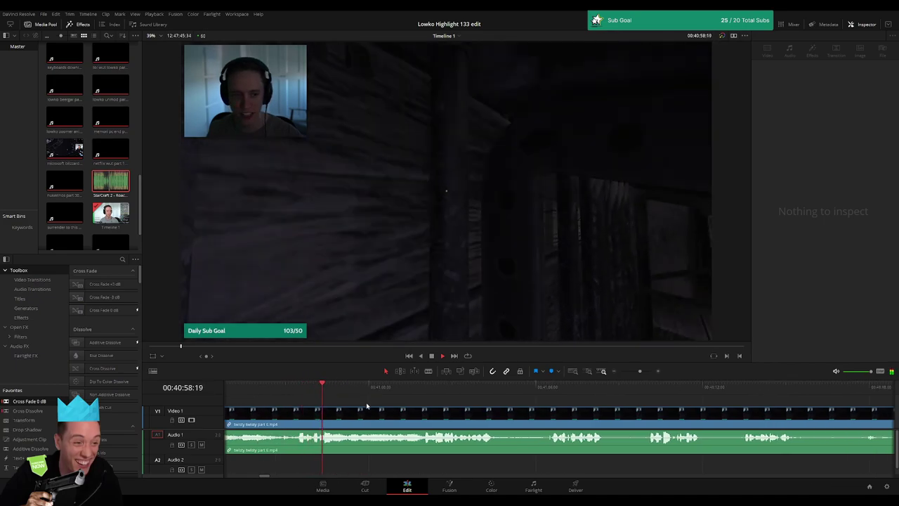
# Step: Split the gameplay clip at 40:58:15 to mark off the short section
pyautogui.press('space')
pyautogui.press('b')
pyautogui.click(313, 415)
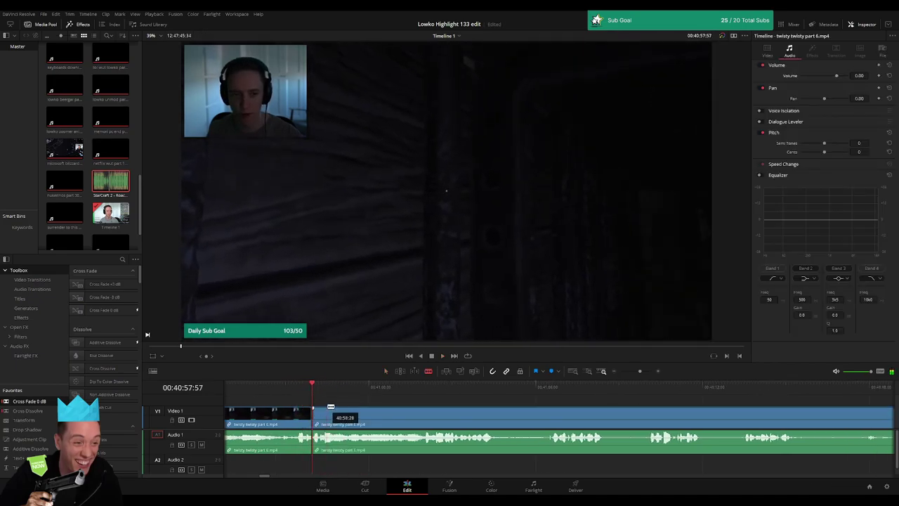
pyautogui.press('a')
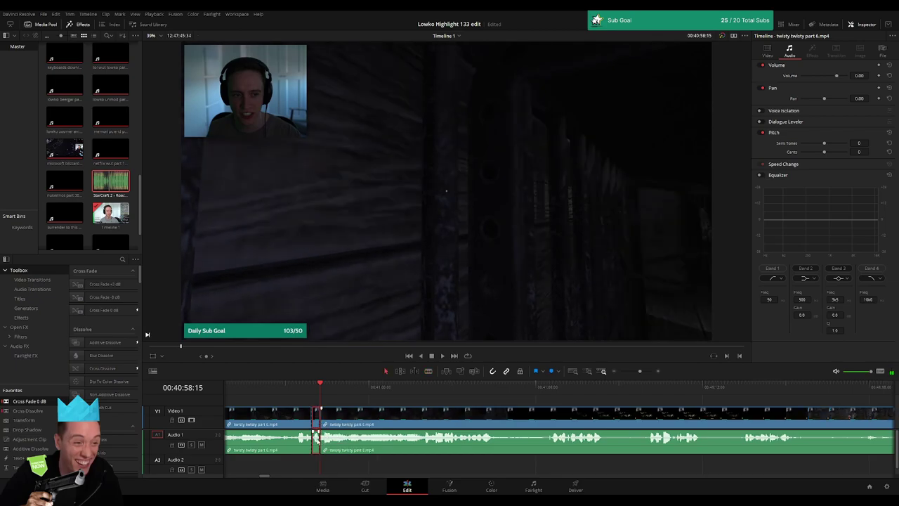
pyautogui.scroll(5, 316, 437)
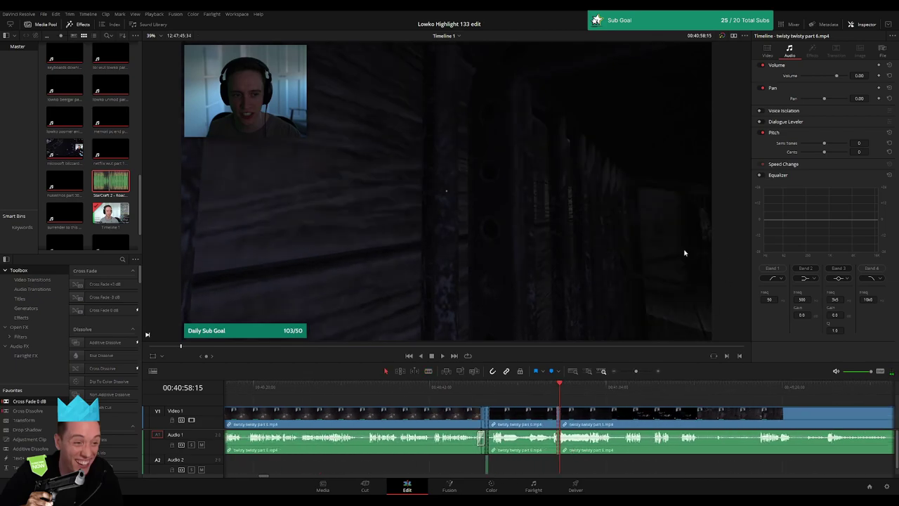
pyautogui.moveTo(636, 371); pyautogui.dragTo(645, 371)
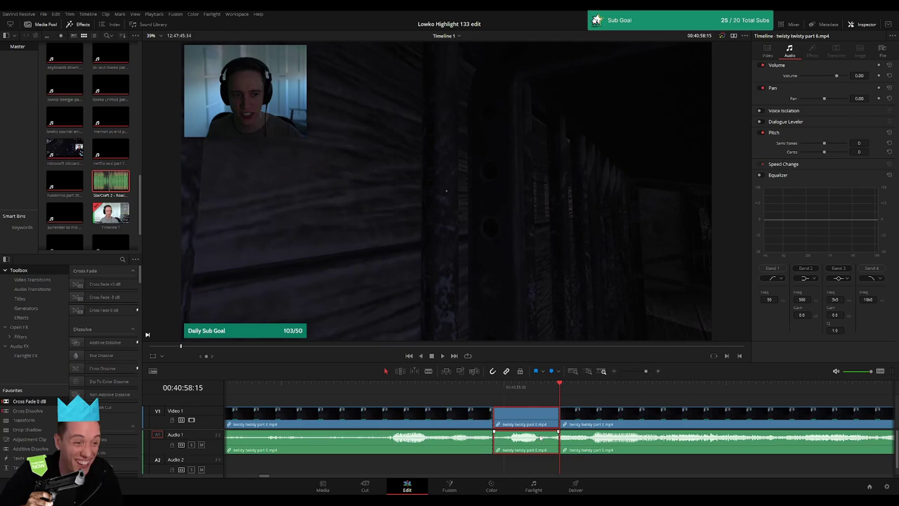
# Step: Place Roach Quotes on A2, trim it to end with the short section, and set volume to -23
pyautogui.moveTo(539, 456); pyautogui.dragTo(493, 465)
pyautogui.moveTo(641, 465); pyautogui.dragTo(560, 465)
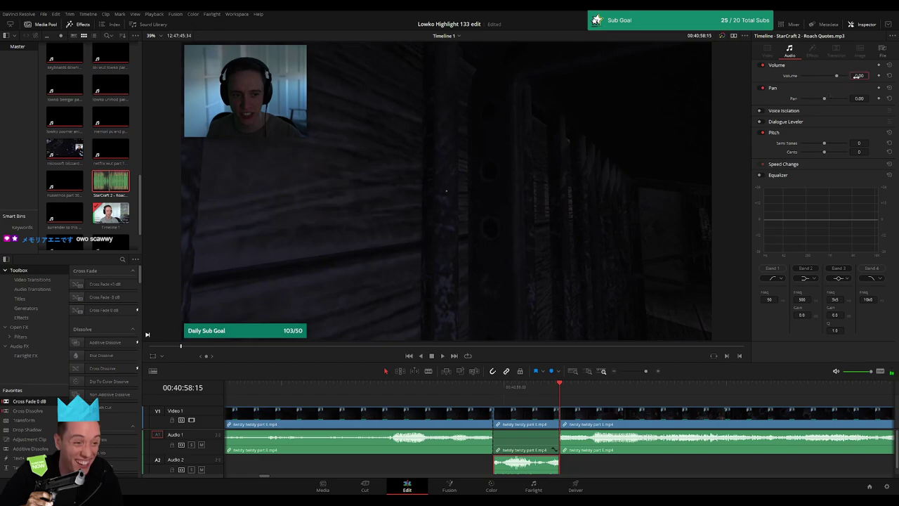
pyautogui.moveTo(857, 75); pyautogui.dragTo(859, 76)
pyautogui.press('space')
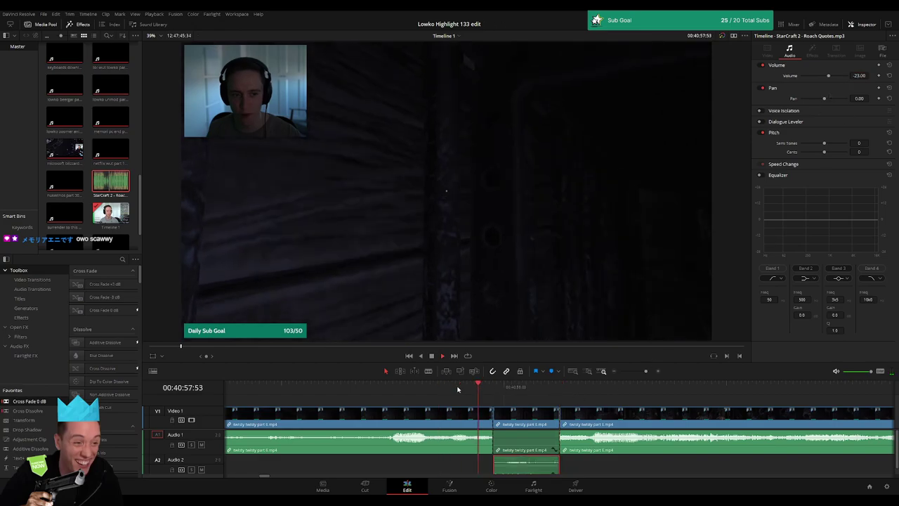
pyautogui.moveTo(645, 371)
pyautogui.mouseDown()
pyautogui.moveTo(631, 371)
pyautogui.moveTo(640, 374)
pyautogui.mouseUp()
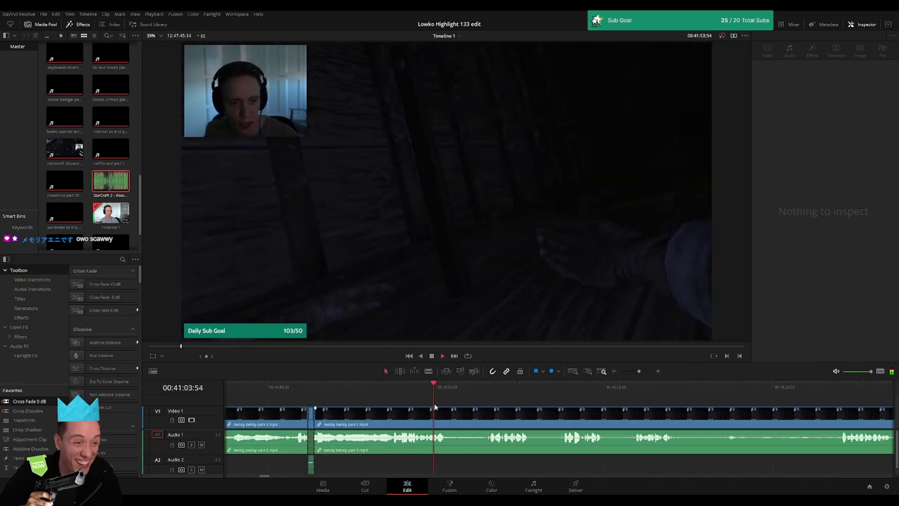
# Step: Blade out the dead stretch around 41:06 and close the gap
pyautogui.moveTo(414, 391); pyautogui.dragTo(445, 392)
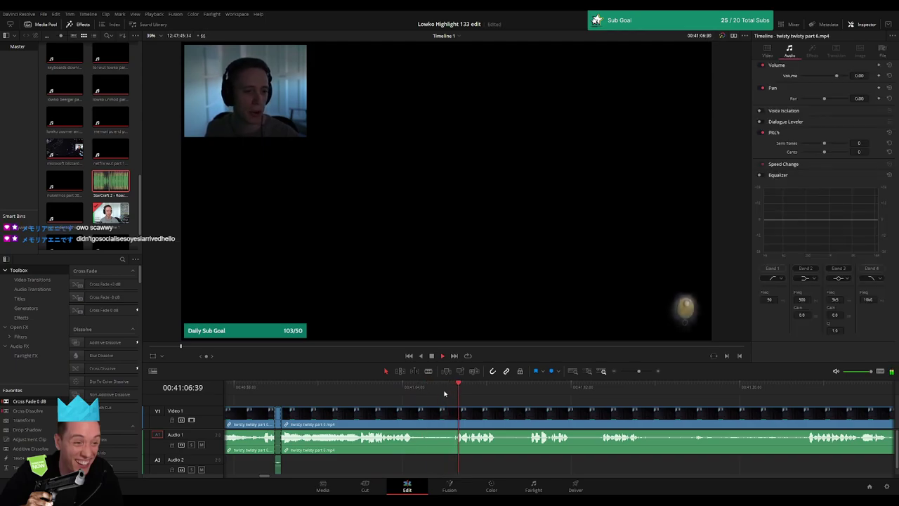
pyautogui.press('b')
pyautogui.click(416, 418)
pyautogui.click(459, 417)
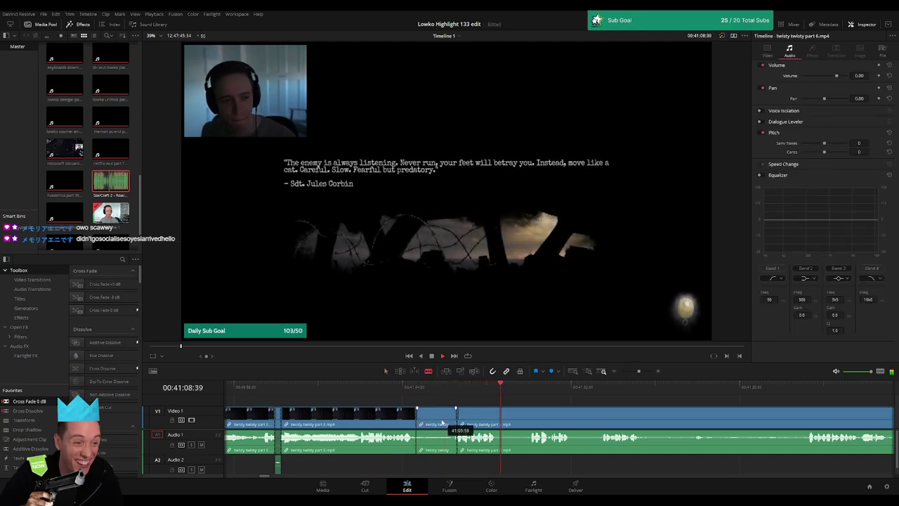
pyautogui.press('a')
pyautogui.click(440, 418)
pyautogui.press('BackSpace')
# Step: Cut out two more short dead stretches from the gameplay and close the gaps
pyautogui.press('b')
pyautogui.click(457, 418)
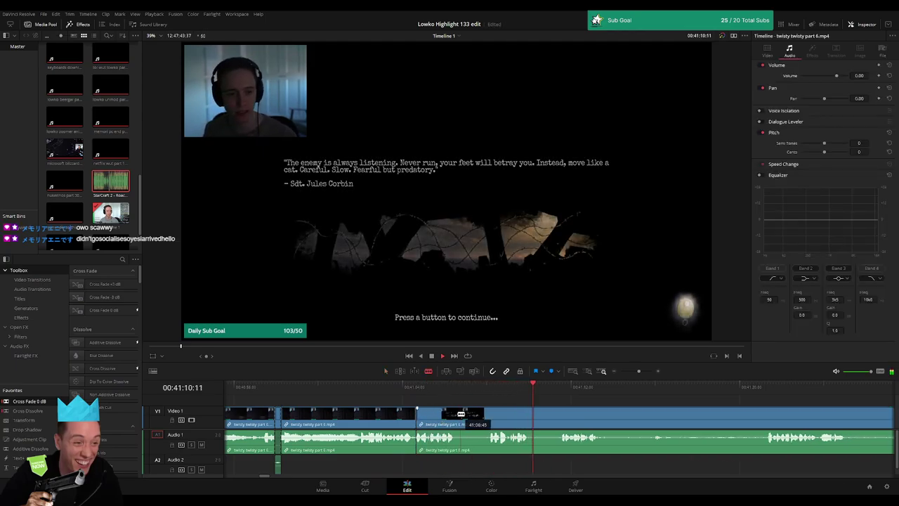
pyautogui.click(487, 417)
pyautogui.press('a')
pyautogui.click(476, 418)
pyautogui.press('BackSpace')
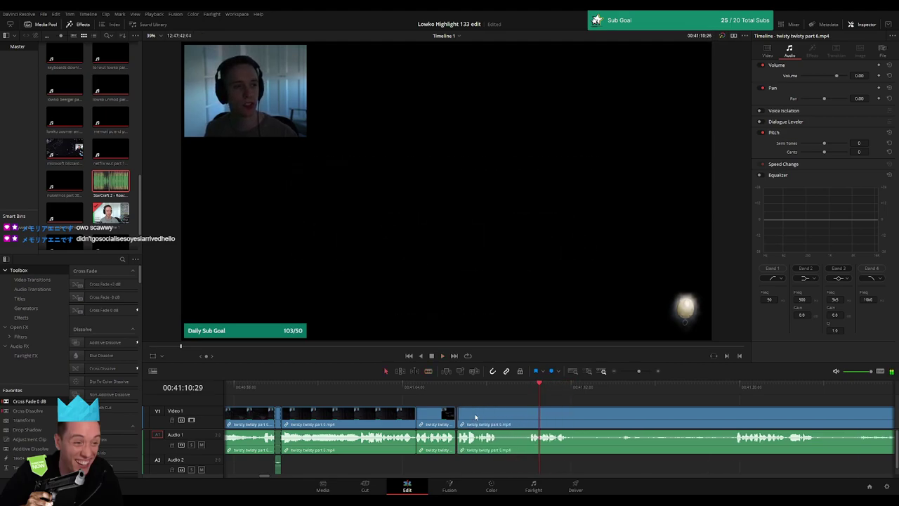
pyautogui.click(380, 417)
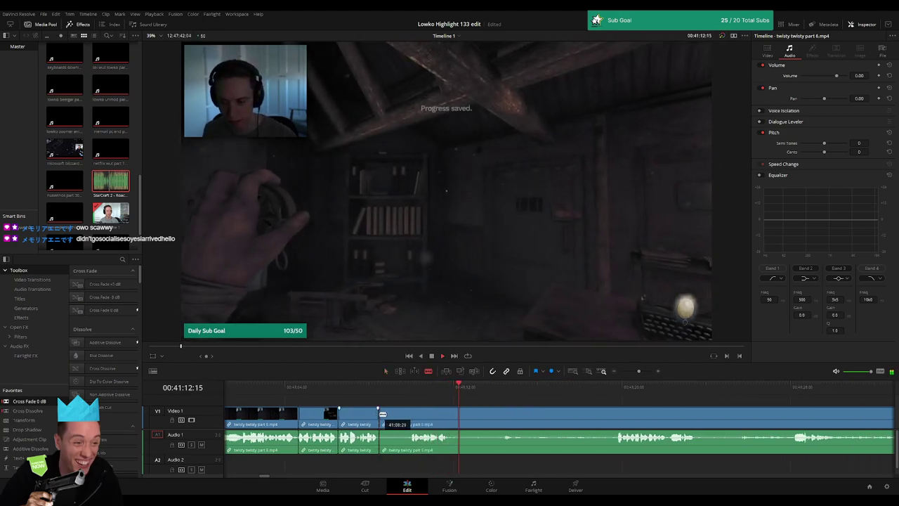
pyautogui.click(408, 418)
pyautogui.press('a')
pyautogui.click(397, 417)
pyautogui.press('BackSpace')
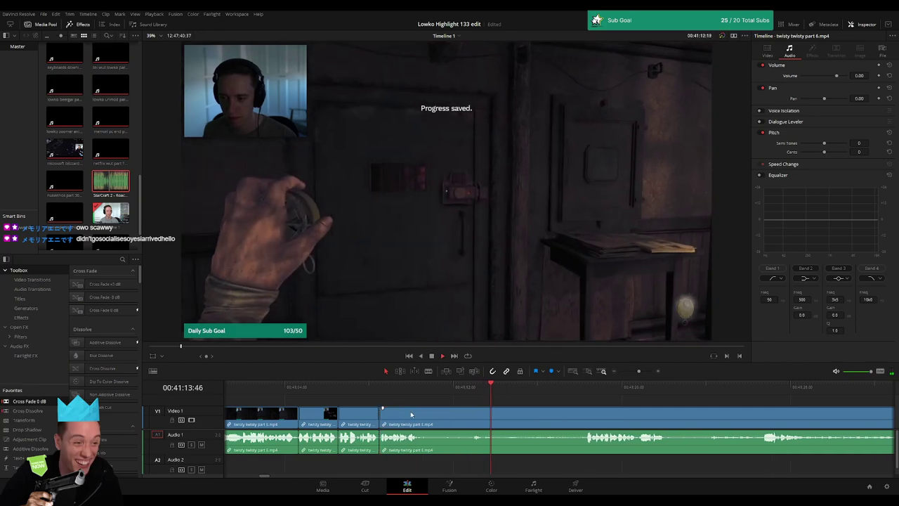
# Step: Split the footage before the inventory screen, then return the view to 40:58:15
pyautogui.click(432, 425)
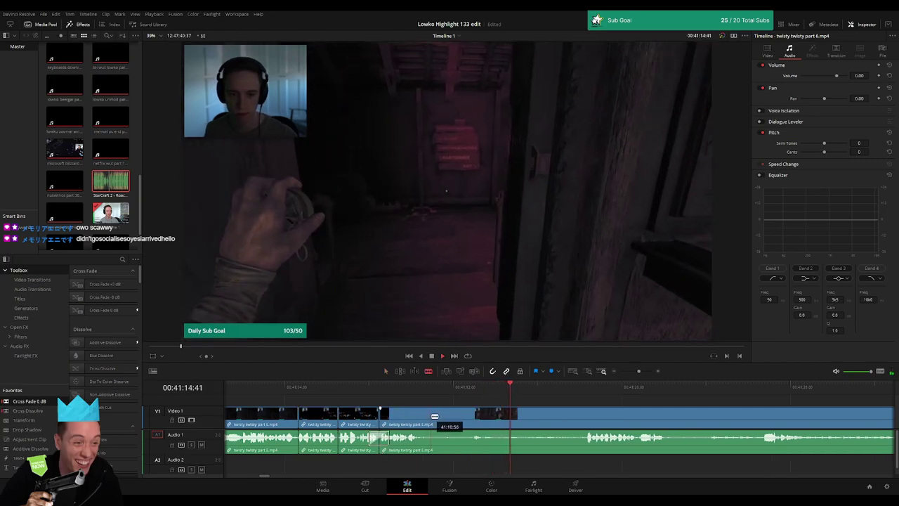
pyautogui.click(590, 386)
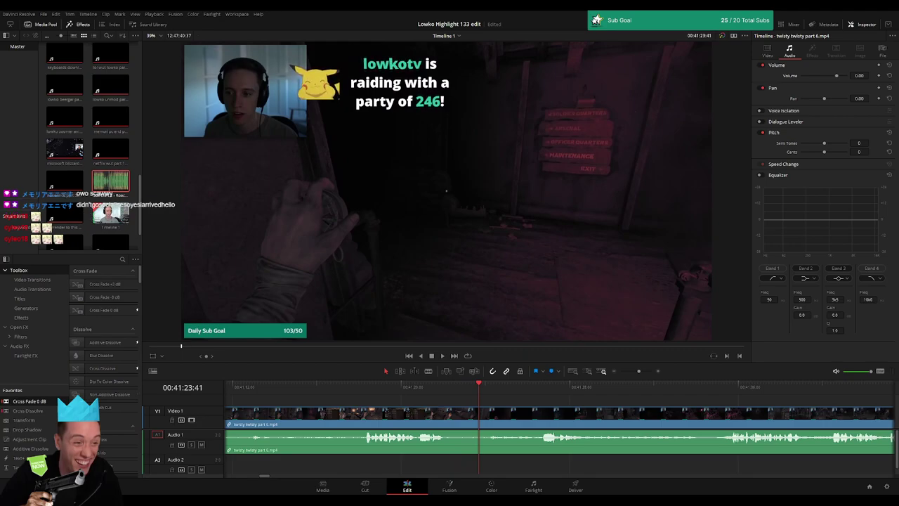
pyautogui.click(627, 372)
pyautogui.click(551, 386)
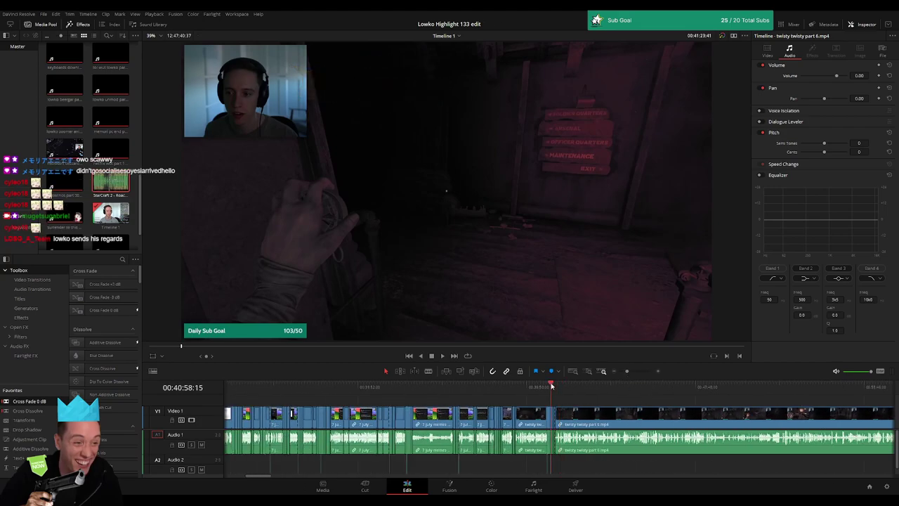
pyautogui.moveTo(631, 373); pyautogui.dragTo(638, 370)
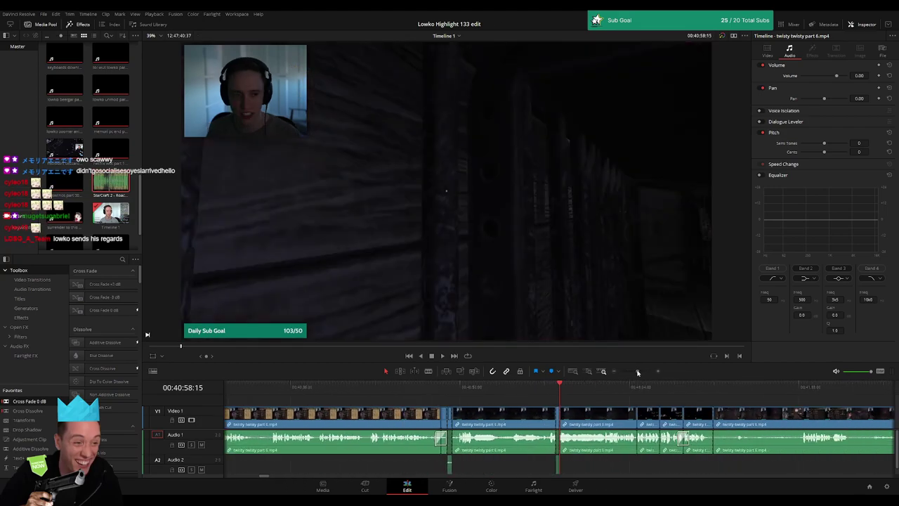
pyautogui.hscroll(-2, 548, 397)
pyautogui.hscroll(-2, 539, 394)
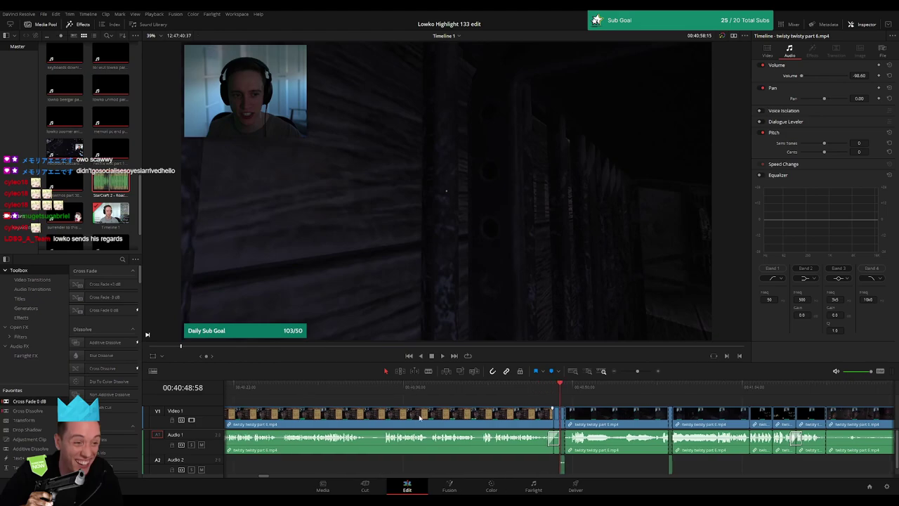
pyautogui.hscroll(-15, 563, 404)
pyautogui.moveTo(656, 378); pyautogui.dragTo(632, 376)
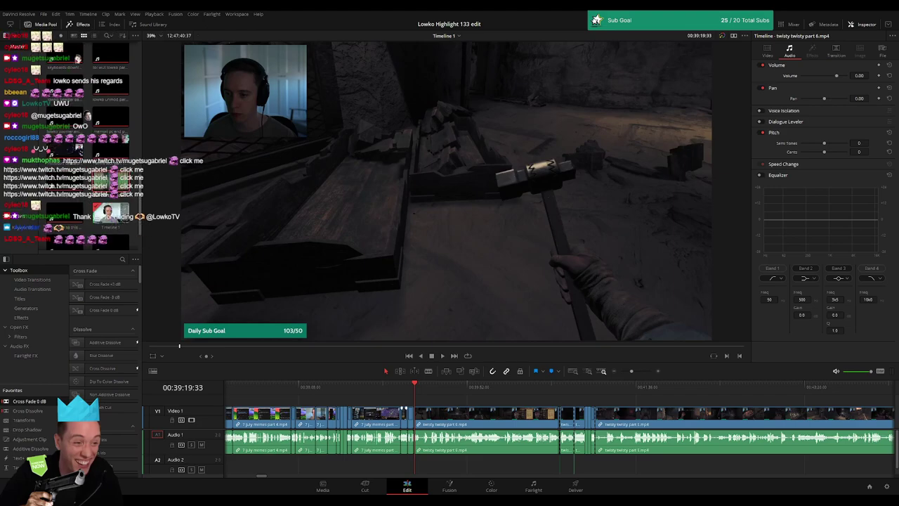
pyautogui.press('space')
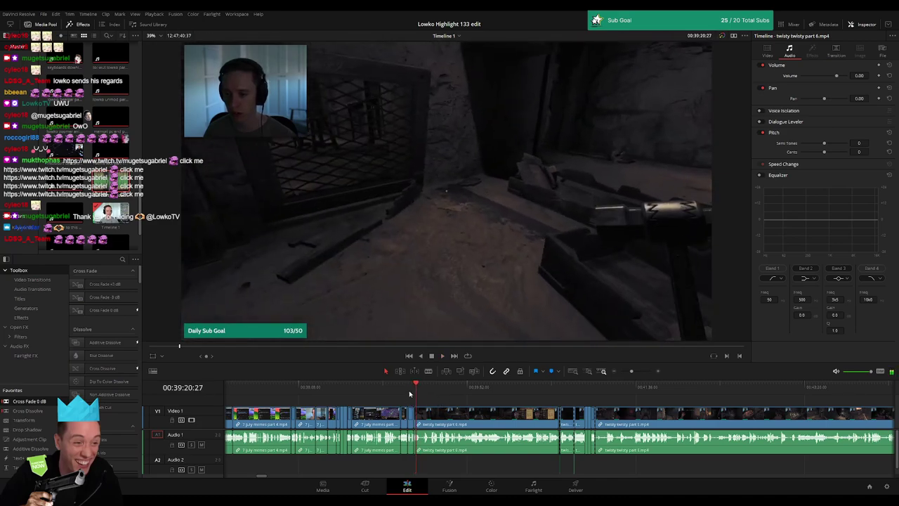
pyautogui.click(409, 392)
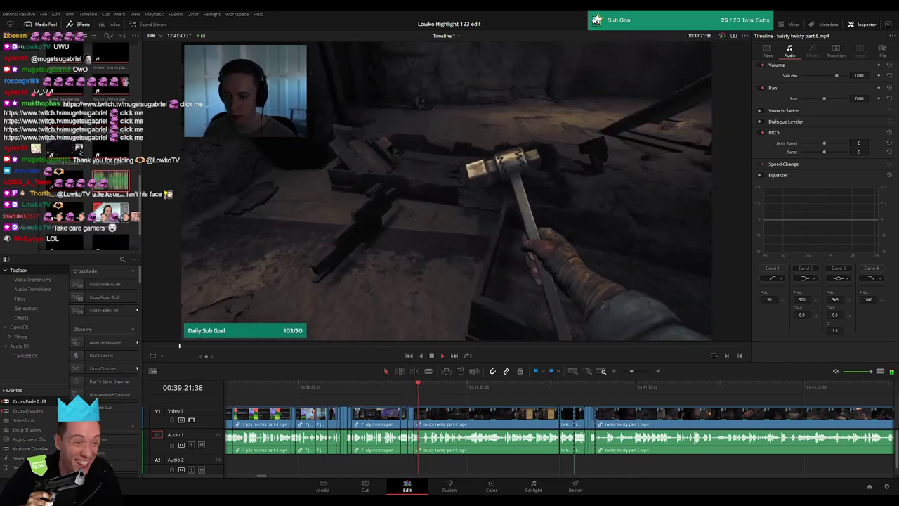
pyautogui.hscroll(2, 450, 411)
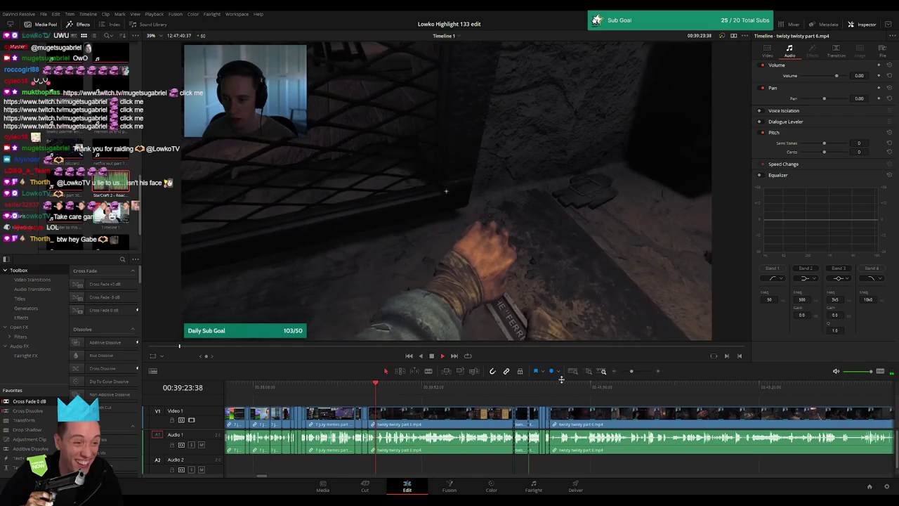
pyautogui.scroll(2, 632, 409)
pyautogui.scroll(1, 633, 408)
pyautogui.hscroll(5, 432, 400)
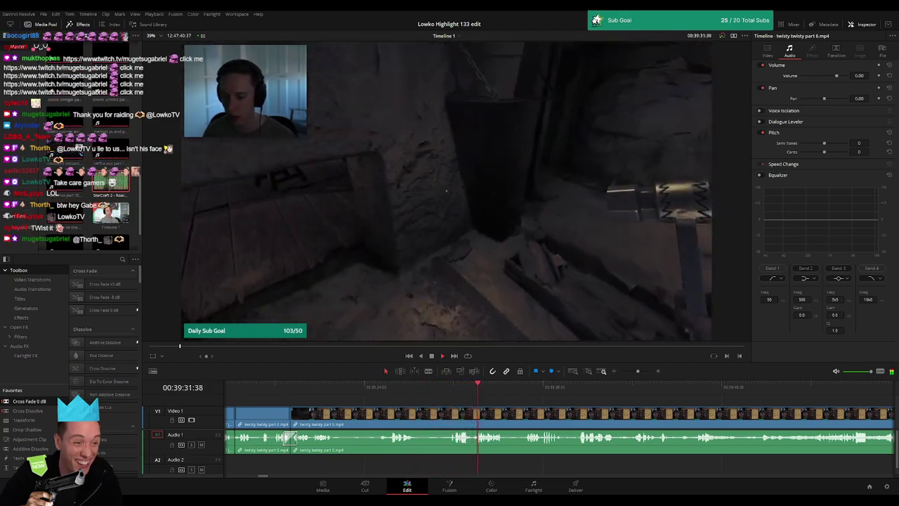
pyautogui.hscroll(3, 401, 401)
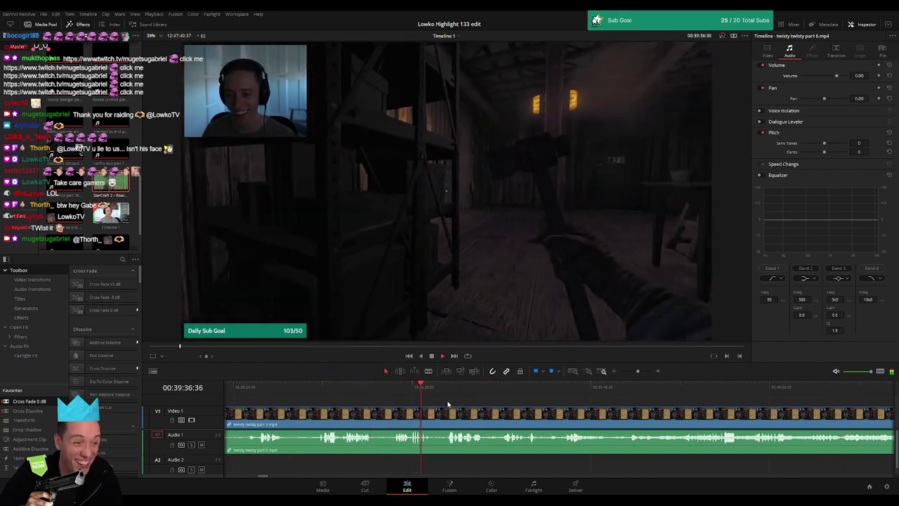
pyautogui.hscroll(1, 448, 404)
pyautogui.hscroll(2, 398, 402)
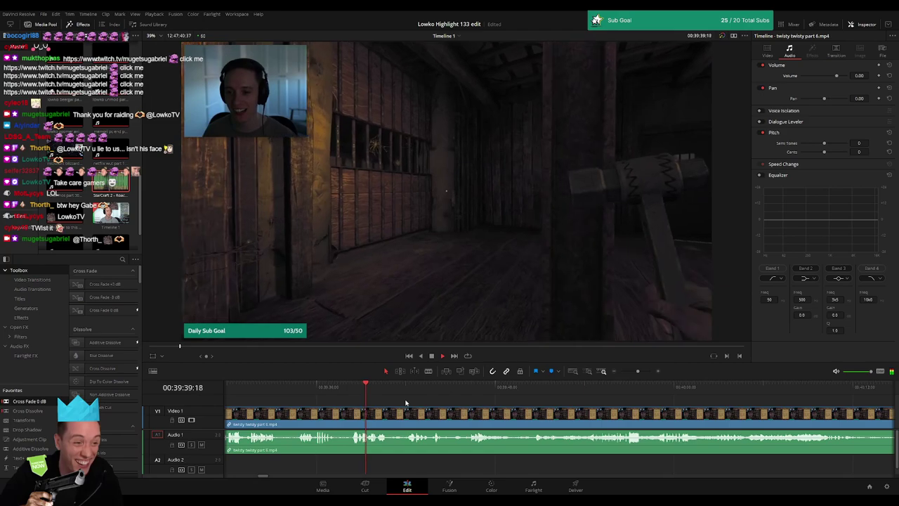
pyautogui.press('j')
pyautogui.hscroll(1, 362, 401)
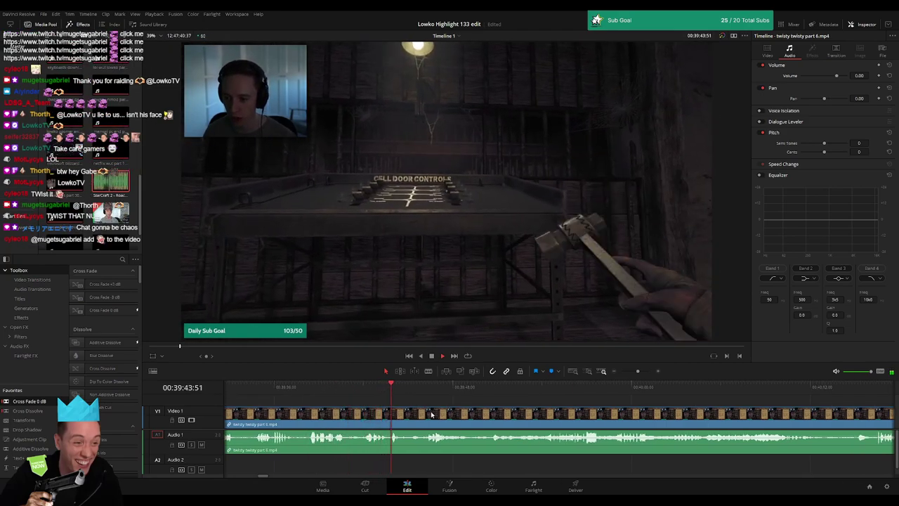
pyautogui.hscroll(2, 454, 413)
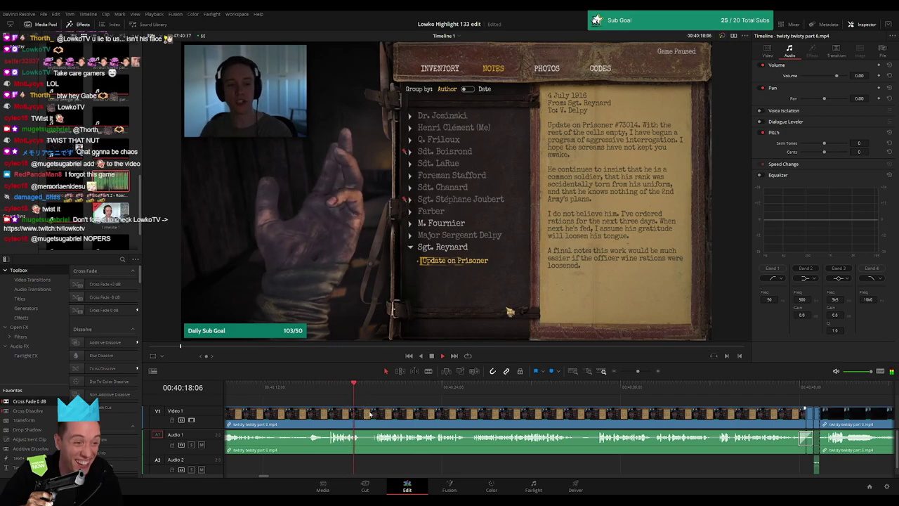
# Step: Ripple-delete the short leftover clip piece
pyautogui.click(375, 414)
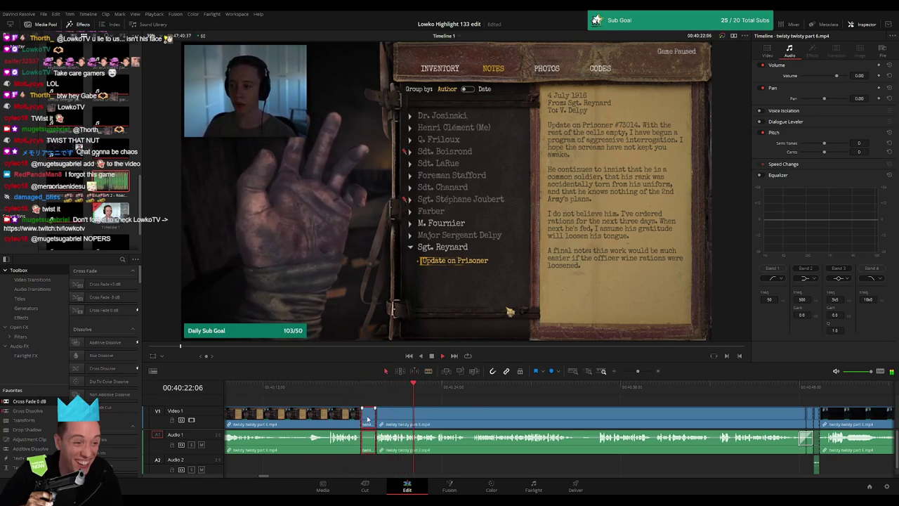
pyautogui.press('Delete')
pyautogui.scroll(-2, 380, 404)
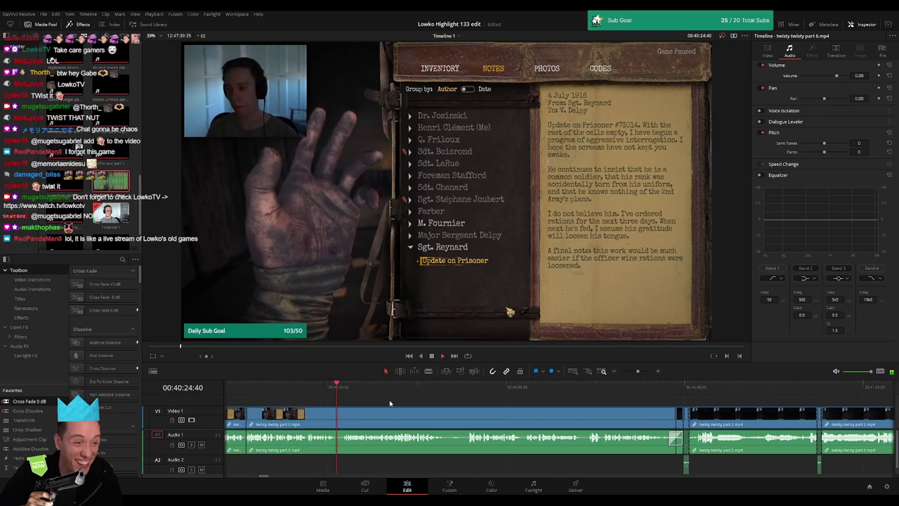
pyautogui.scroll(-2, 359, 404)
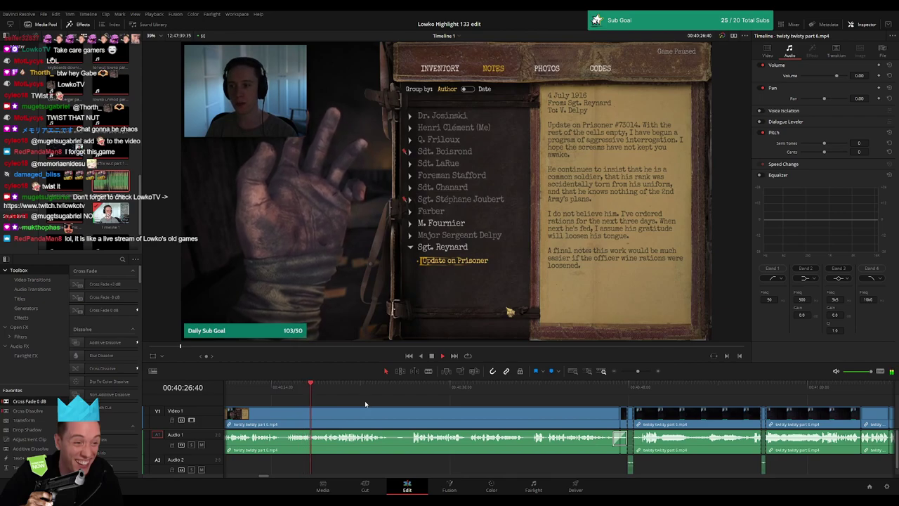
pyautogui.scroll(-2, 361, 401)
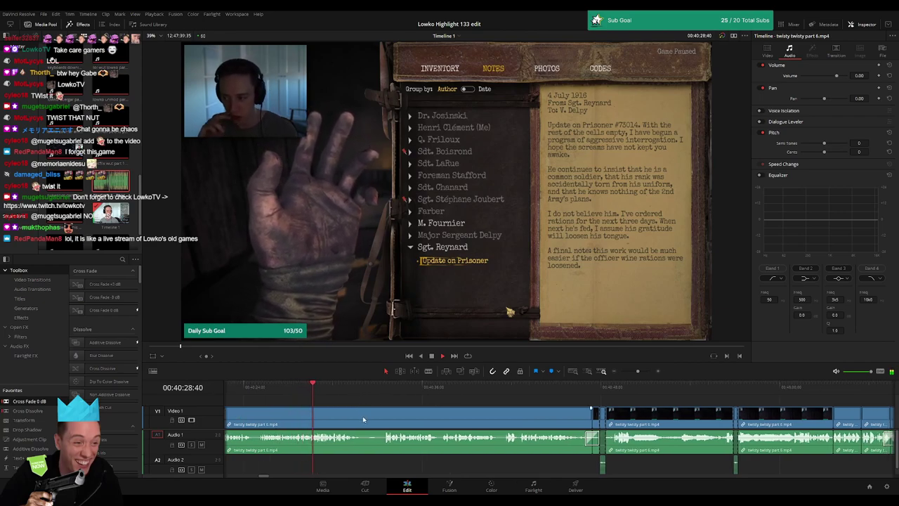
# Step: Blade out the dead segment near 40:30 and apply Cross Fade 0 dB at the new audio join
pyautogui.press('b')
pyautogui.click(362, 416)
pyautogui.click(382, 416)
pyautogui.press('a')
pyautogui.click(376, 415)
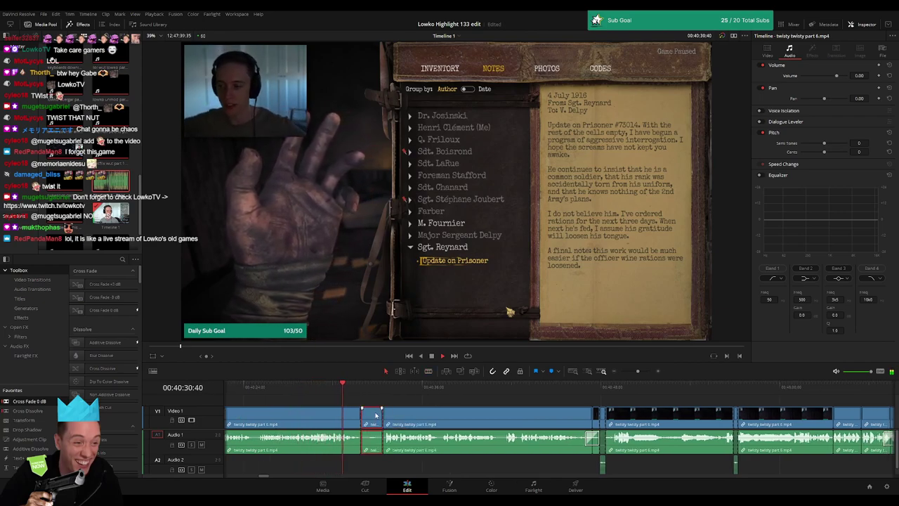
pyautogui.press('Delete')
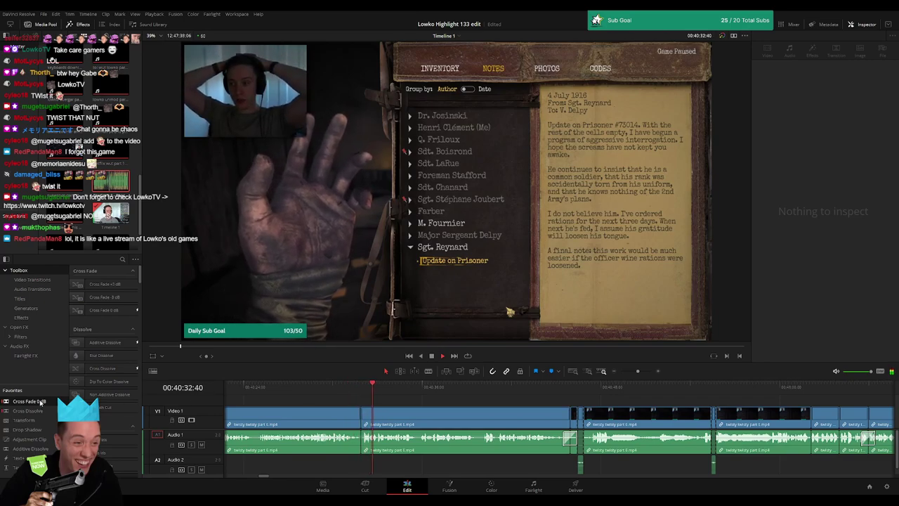
pyautogui.doubleClick(29, 401)
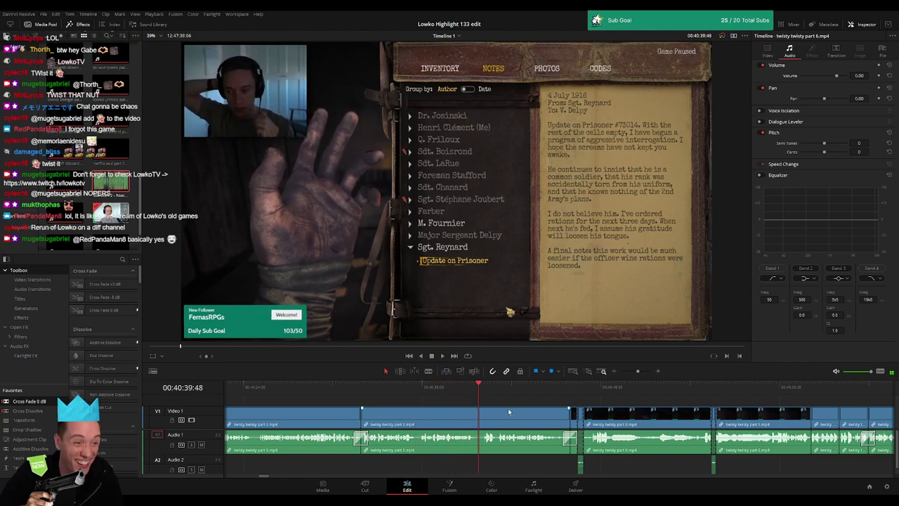
pyautogui.scroll(-3, 627, 393)
pyautogui.scroll(-5, 631, 410)
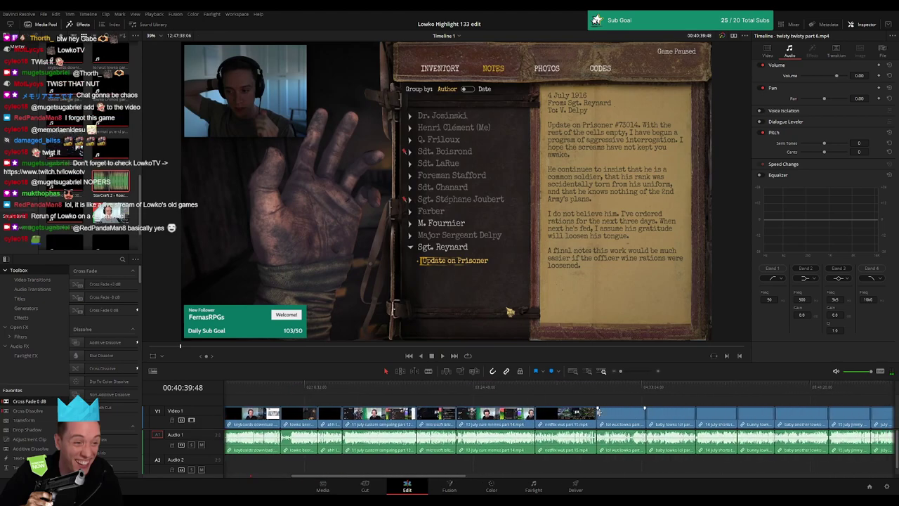
pyautogui.scroll(-5, 639, 408)
pyautogui.scroll(-5, 667, 403)
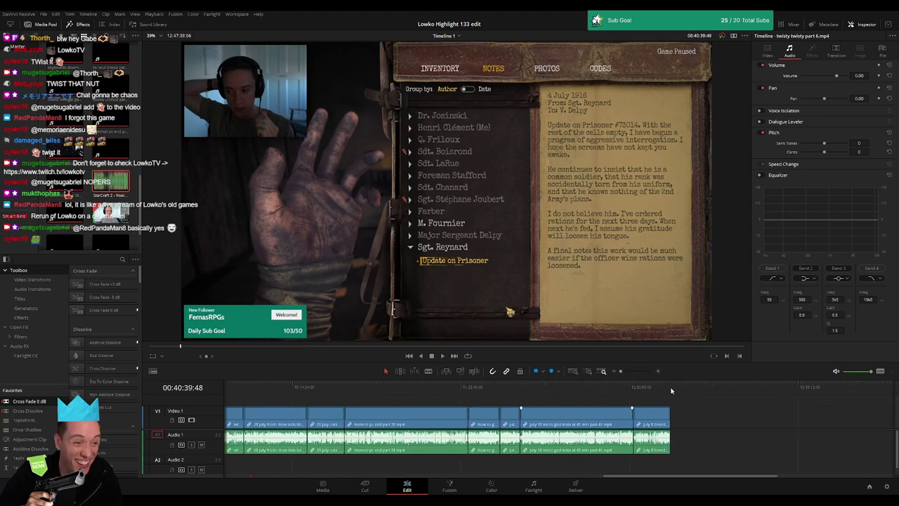
pyautogui.click(672, 388)
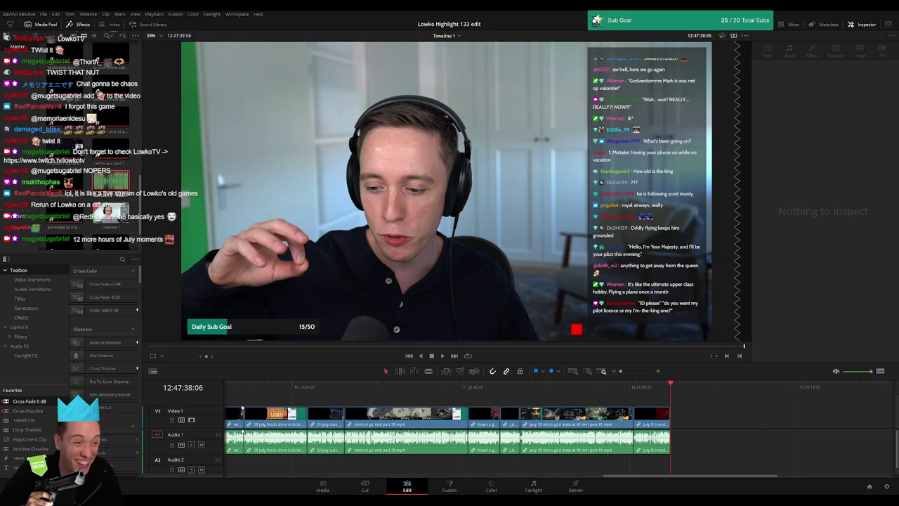
pyautogui.scroll(3, 450, 422)
pyautogui.scroll(3, 450, 421)
pyautogui.scroll(3, 450, 422)
pyautogui.scroll(3, 450, 420)
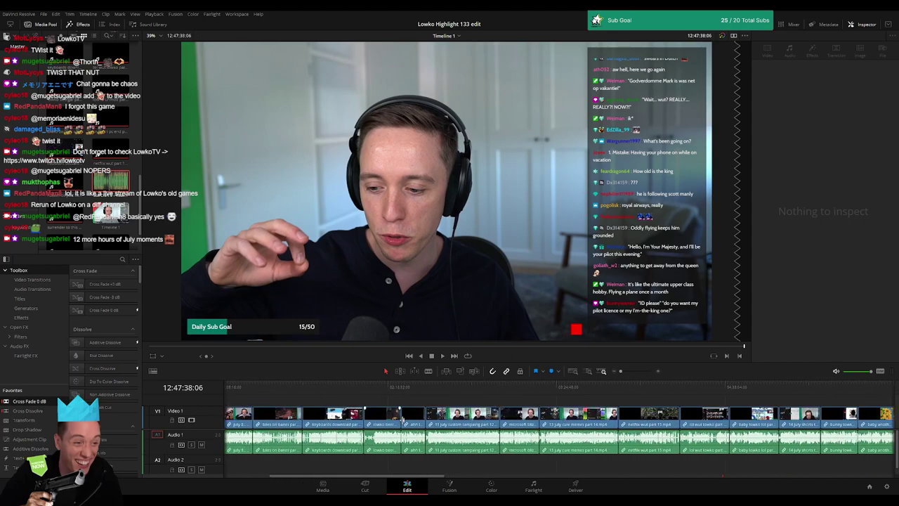
pyautogui.scroll(3, 455, 416)
pyautogui.click(327, 397)
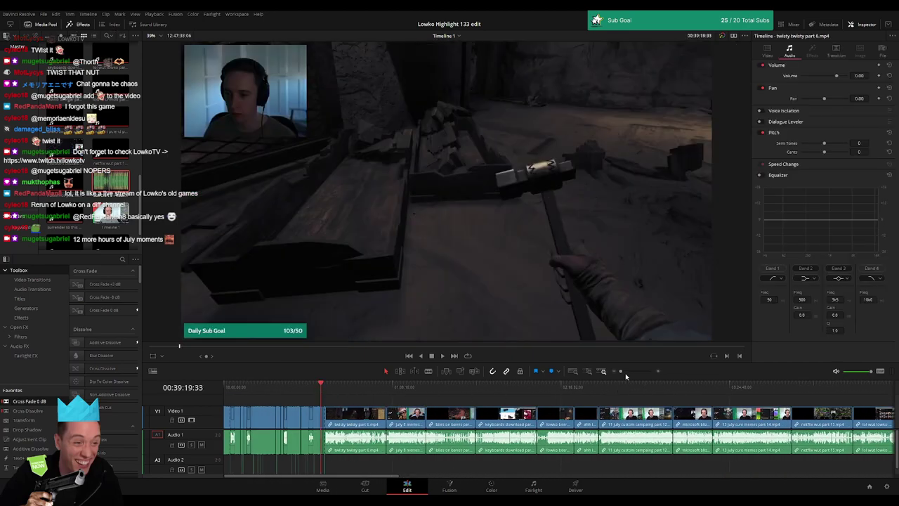
pyautogui.moveTo(622, 371); pyautogui.dragTo(633, 371)
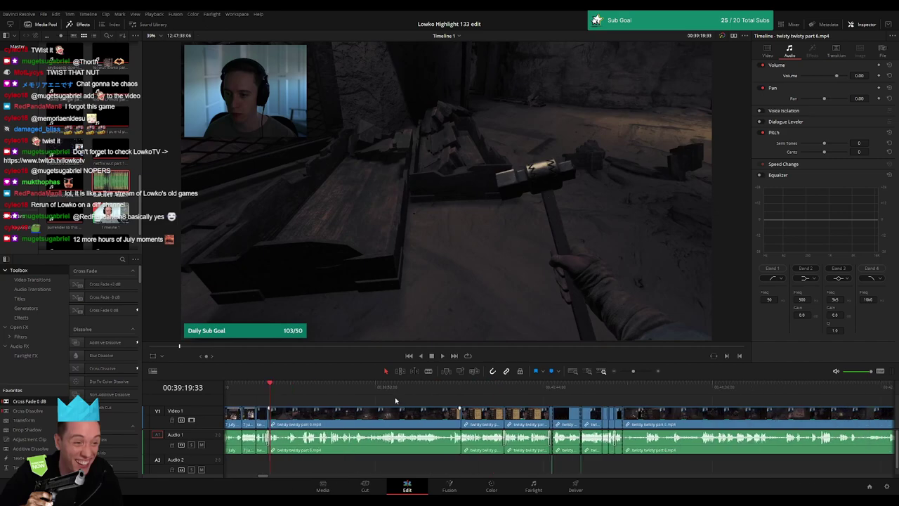
pyautogui.press('space')
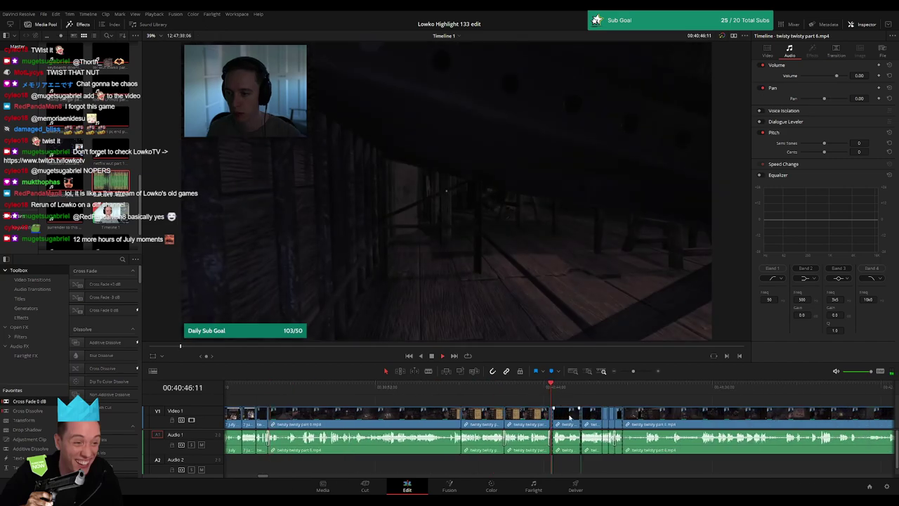
pyautogui.click(315, 388)
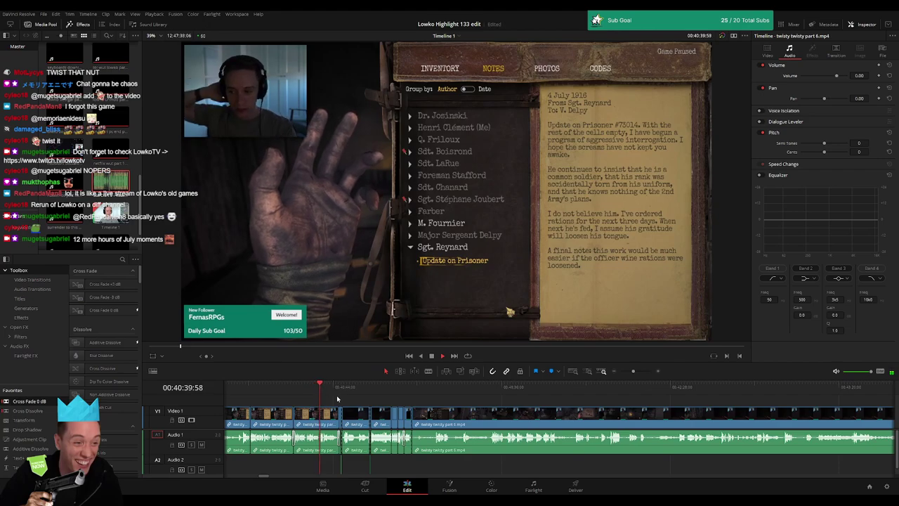
pyautogui.hscroll(1, 326, 407)
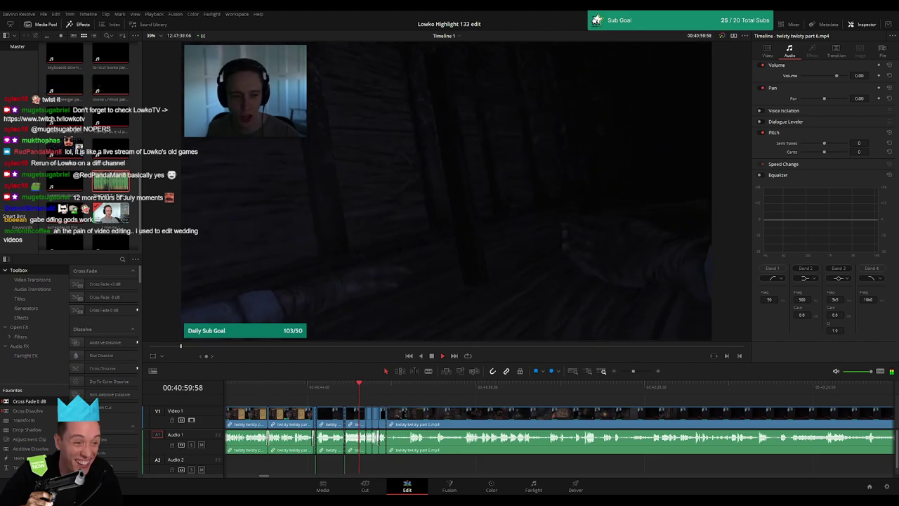
pyautogui.scroll(-1, 399, 406)
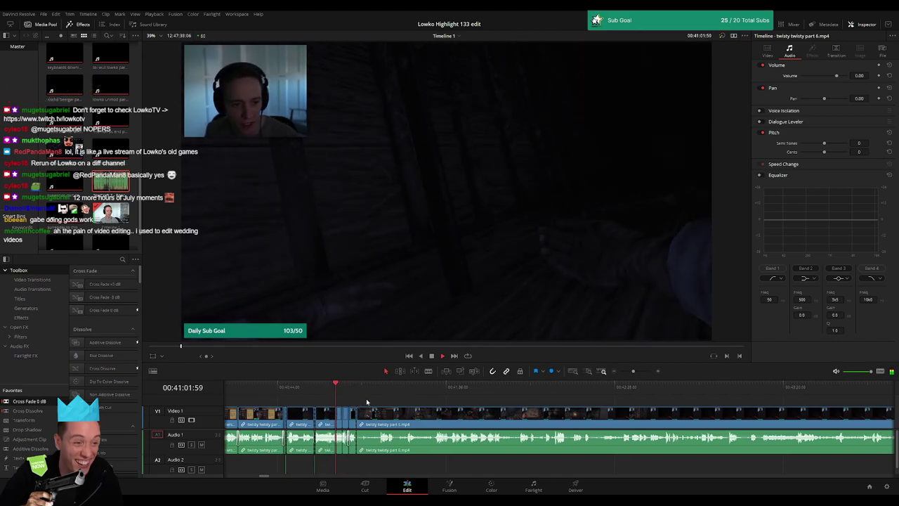
pyautogui.scroll(2, 394, 401)
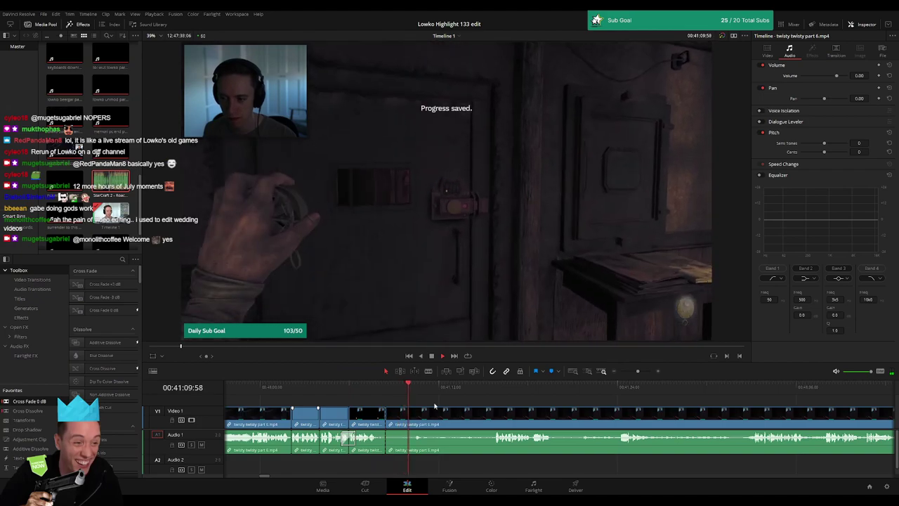
# Step: Fast-forward through the footage and ripple-trim two dead stretches by dragging clip edges on V1/A1
pyautogui.press('l')
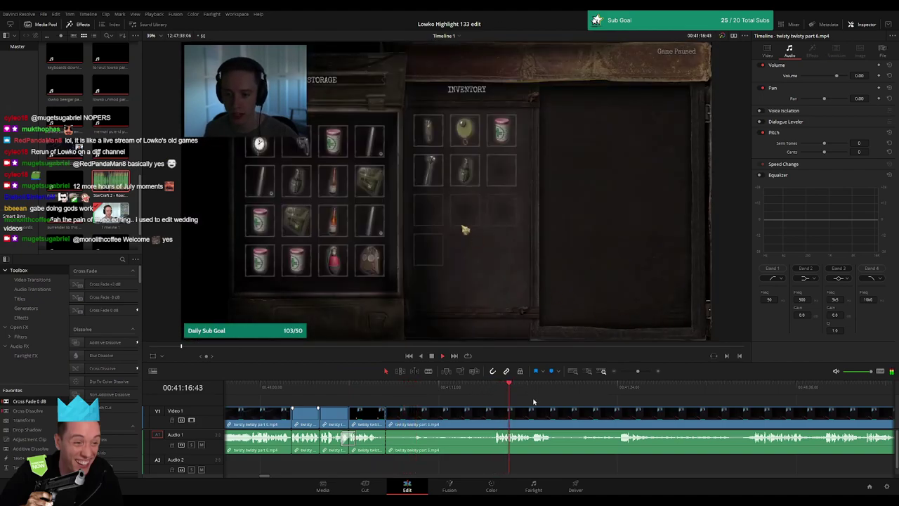
pyautogui.moveTo(497, 414); pyautogui.dragTo(444, 419)
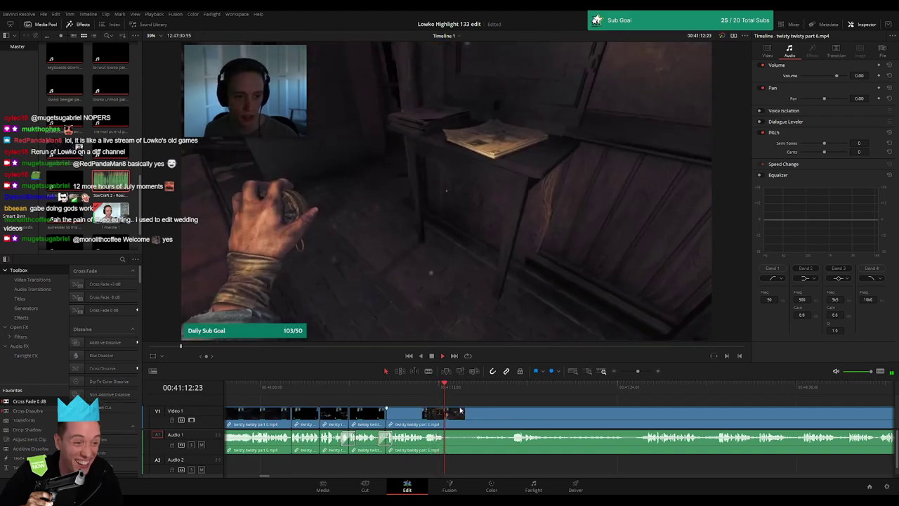
pyautogui.moveTo(463, 418); pyautogui.dragTo(400, 404)
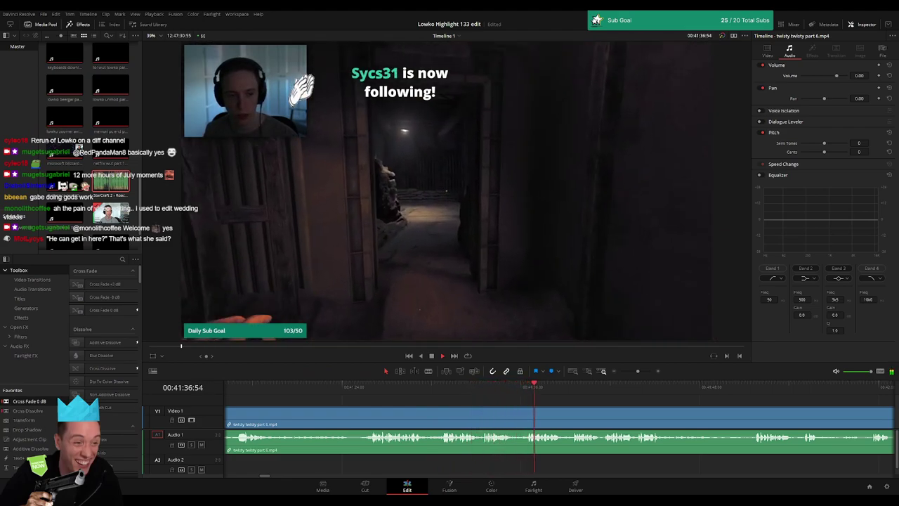
pyautogui.scroll(-5, 411, 395)
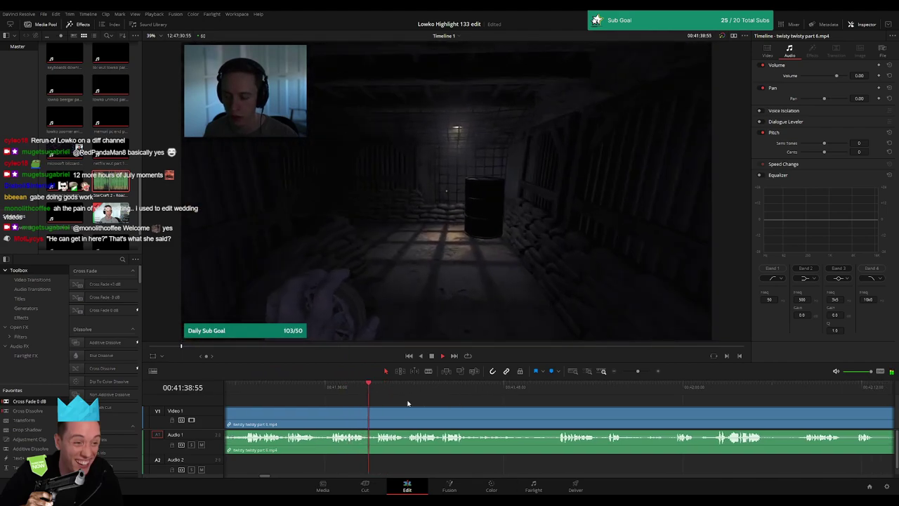
pyautogui.scroll(-2, 407, 403)
pyautogui.scroll(-1, 387, 402)
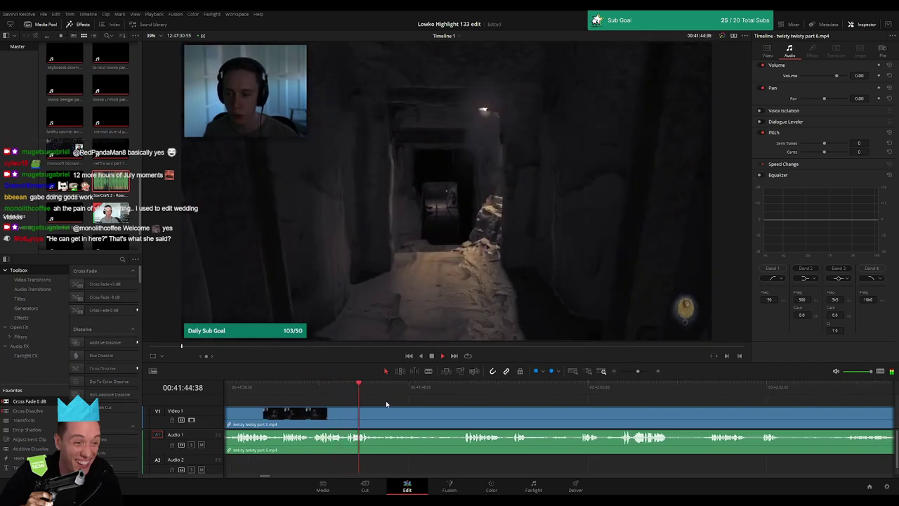
# Step: Blade both ends of the first dead section and ripple-delete it
pyautogui.press('b')
pyautogui.click(377, 416)
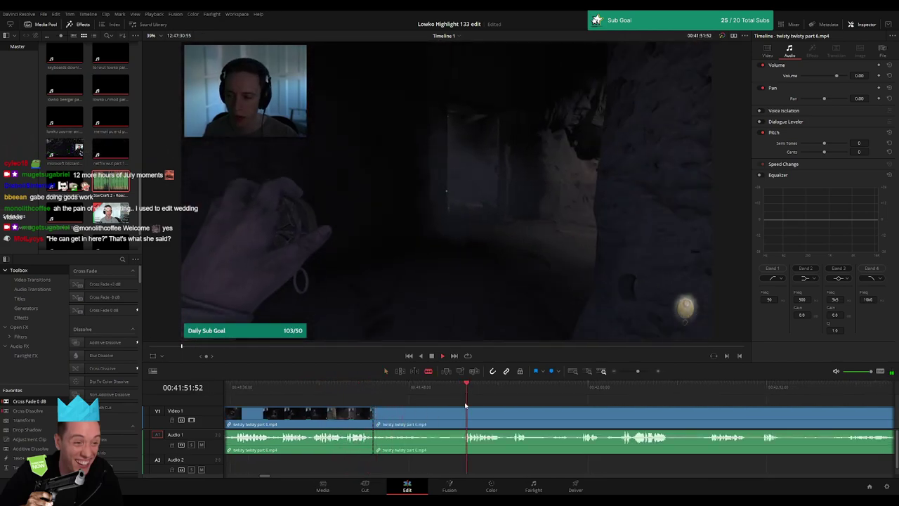
pyautogui.click(467, 412)
pyautogui.press('a')
pyautogui.click(440, 414)
pyautogui.press('Delete')
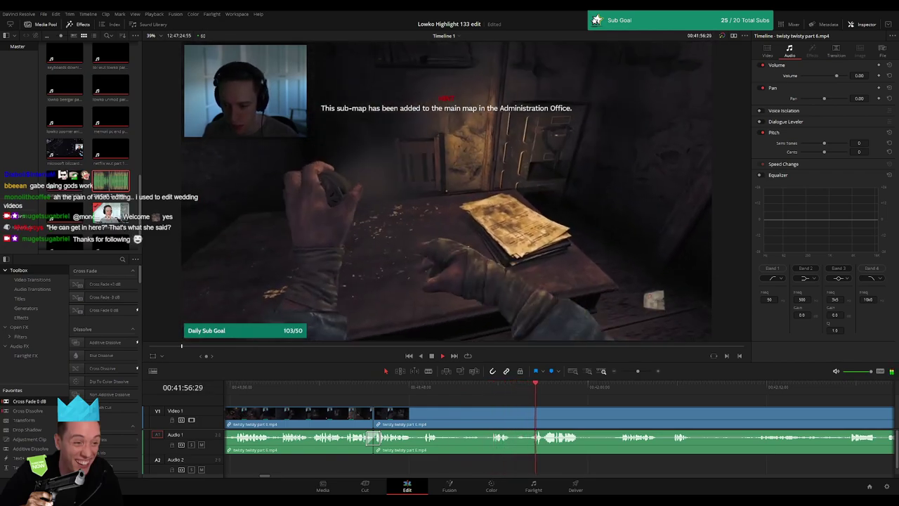
# Step: Split and ripple-delete two more short dead segments further along near 42:02
pyautogui.hscroll(3, 386, 404)
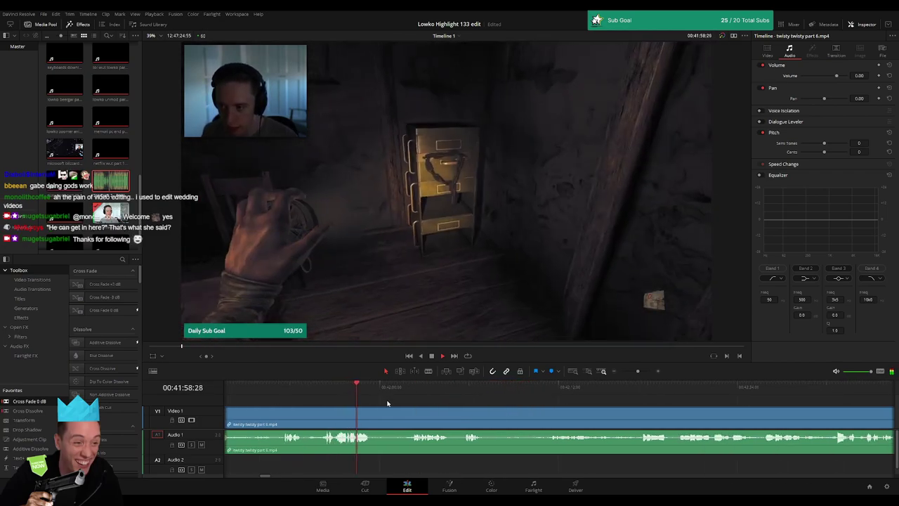
pyautogui.hotkey('ctrl', 'b')
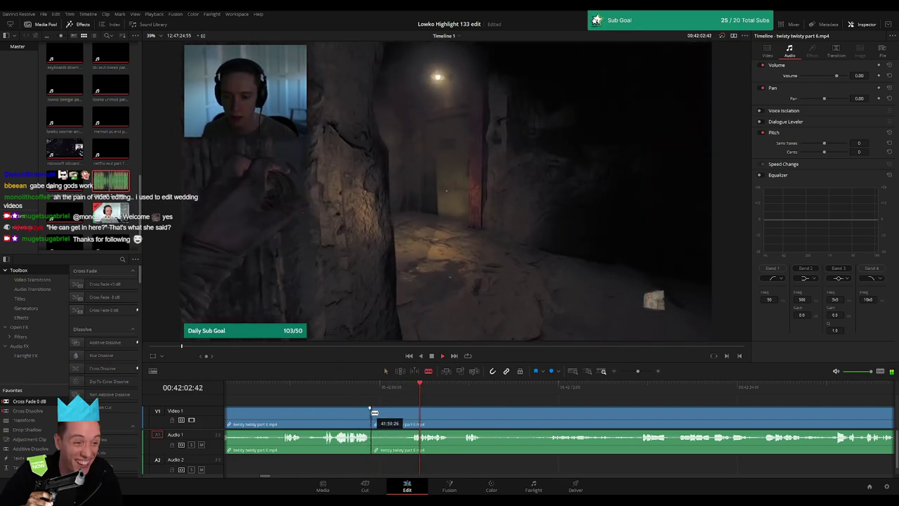
pyautogui.click(411, 385)
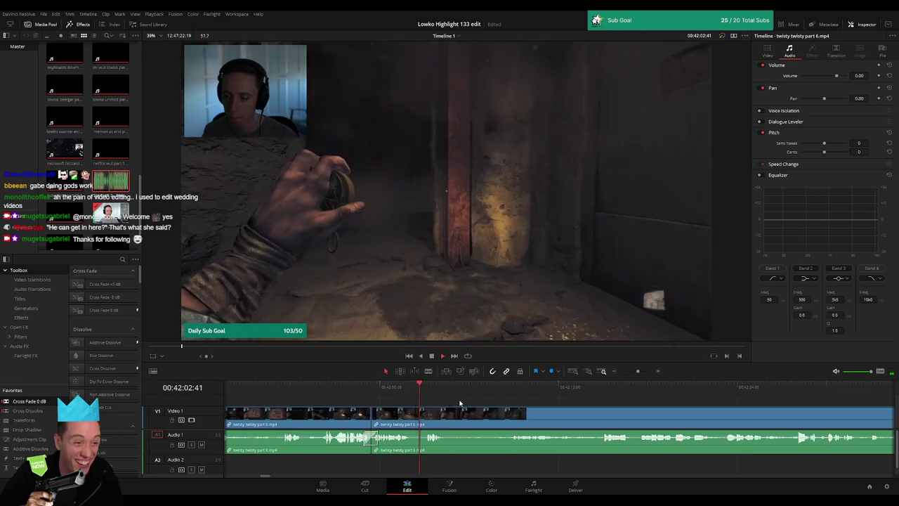
pyautogui.hscroll(3, 351, 421)
pyautogui.click(325, 414)
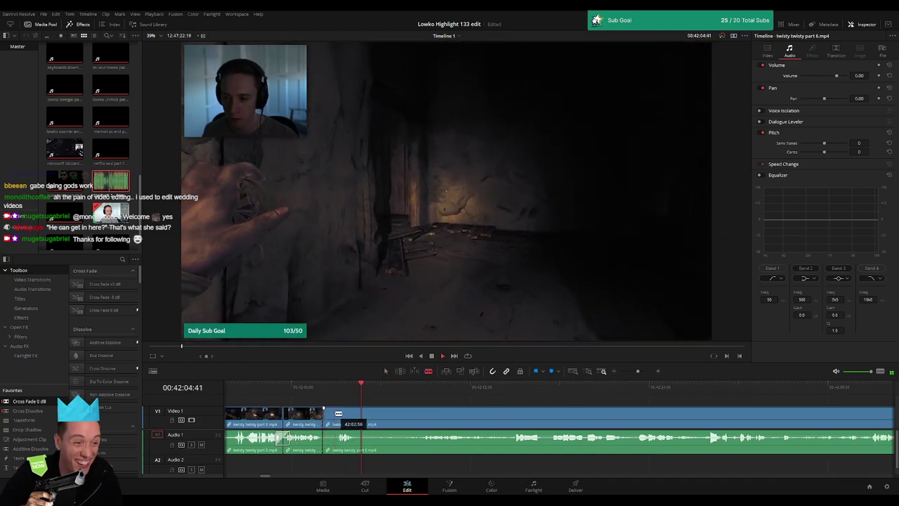
pyautogui.press('Delete')
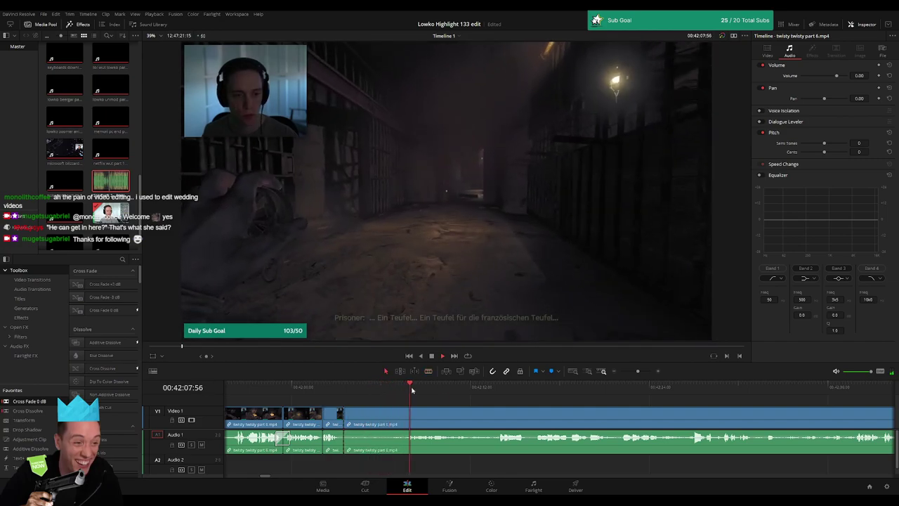
pyautogui.hscroll(3, 422, 415)
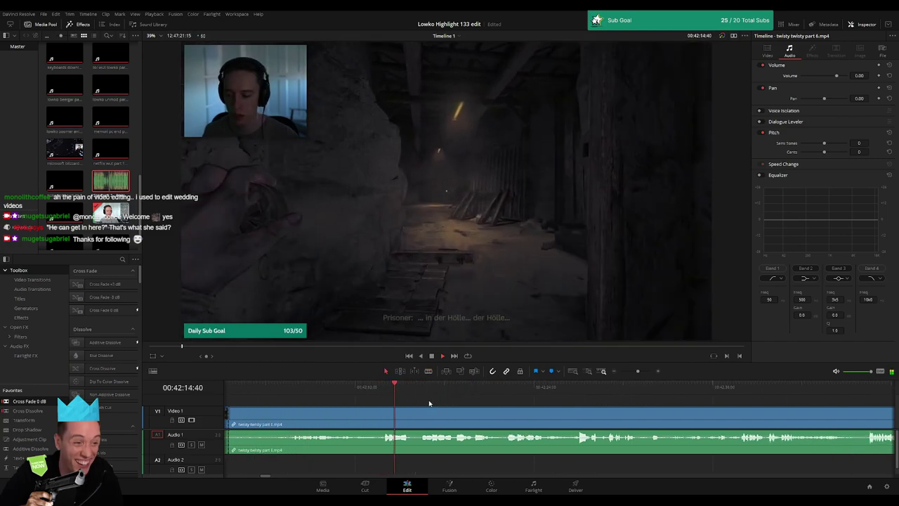
pyautogui.press('b')
pyautogui.click(383, 413)
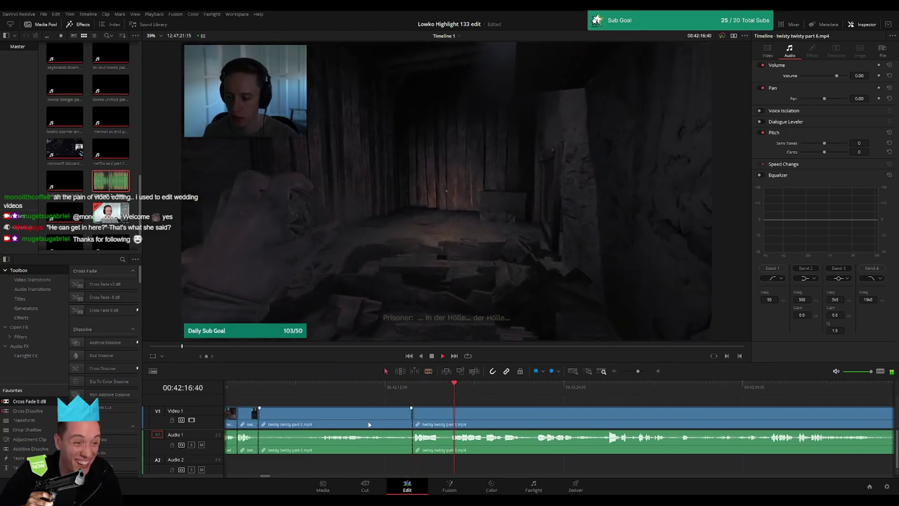
pyautogui.press('Delete')
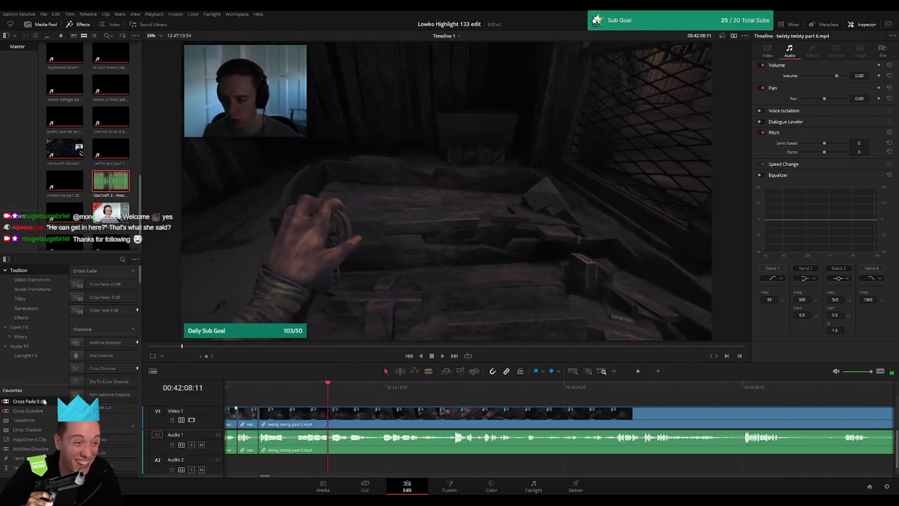
# Step: Add Cross Fade 0 dB at the A1 edit near 42:40 and ripple-delete the next dead segment
pyautogui.moveTo(44, 402); pyautogui.dragTo(291, 442)
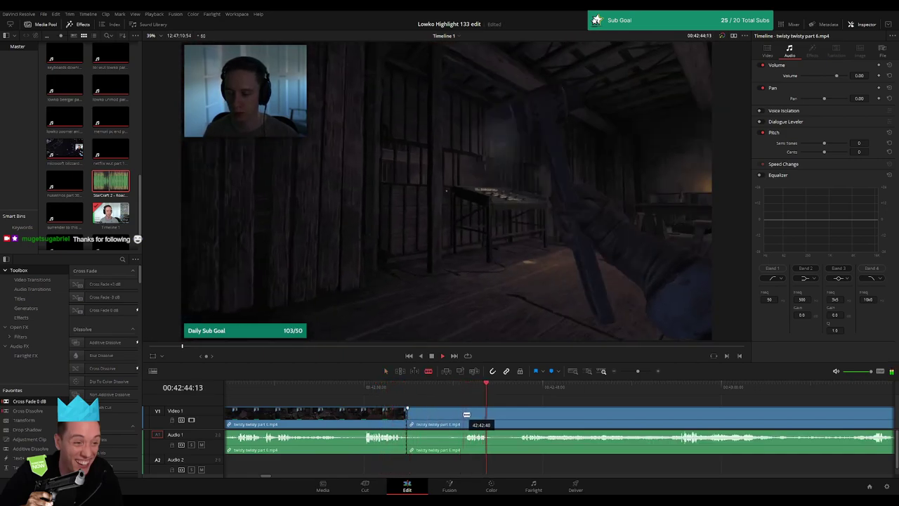
pyautogui.press('BackSpace')
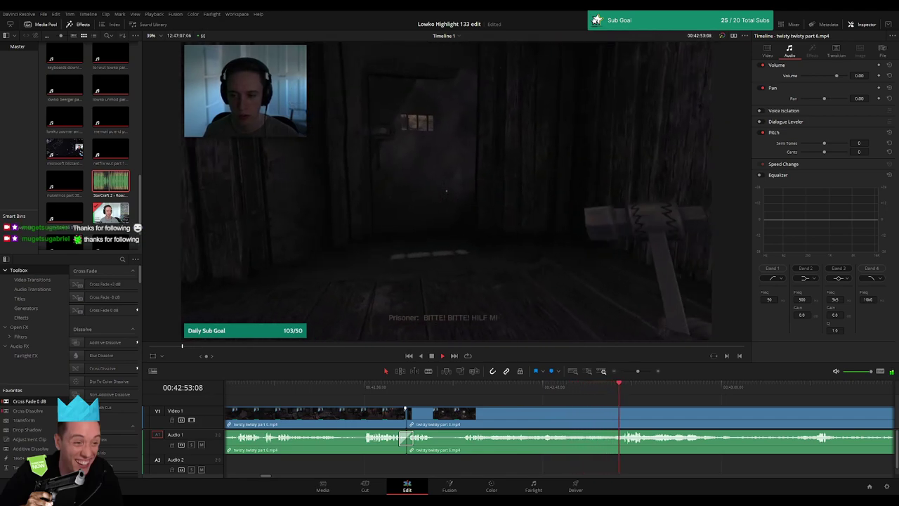
# Step: Blade out two dead stretches of twisty twisty part 6 near 43:12 and close the gaps
pyautogui.hscroll(5, 471, 406)
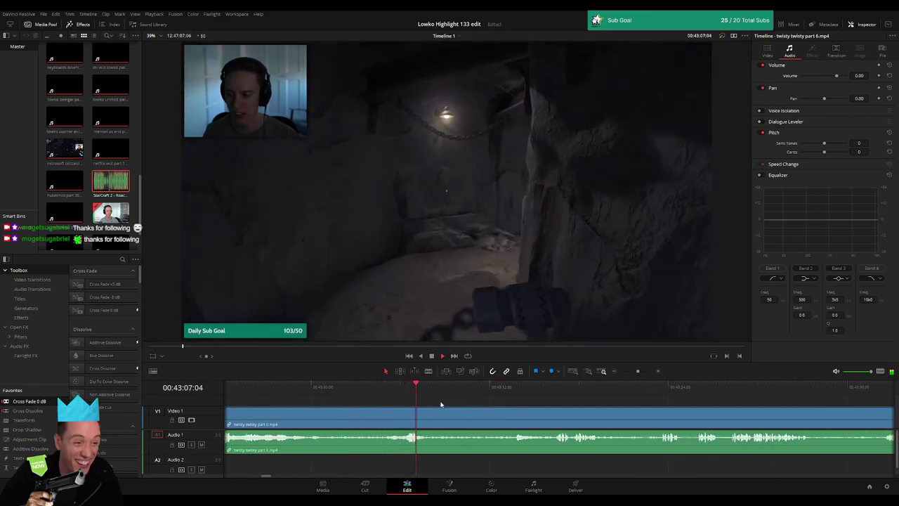
pyautogui.click(509, 395)
pyautogui.press('b')
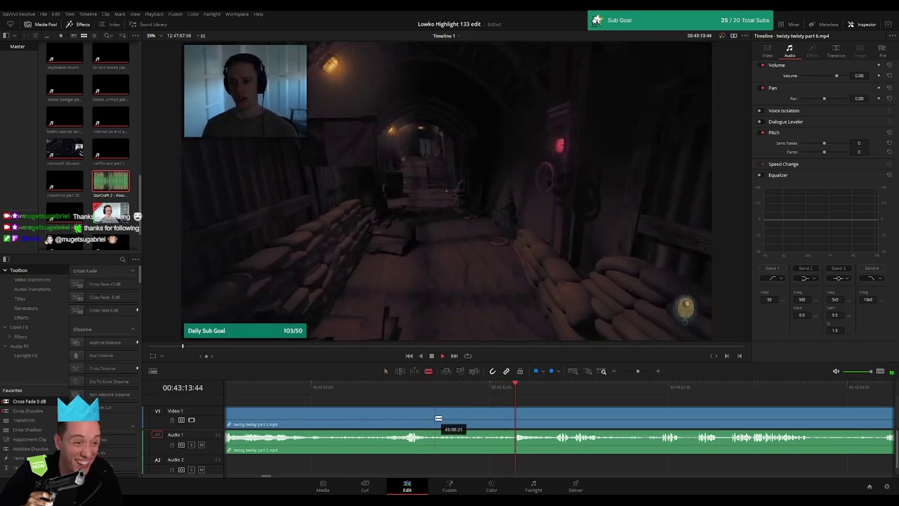
pyautogui.click(431, 424)
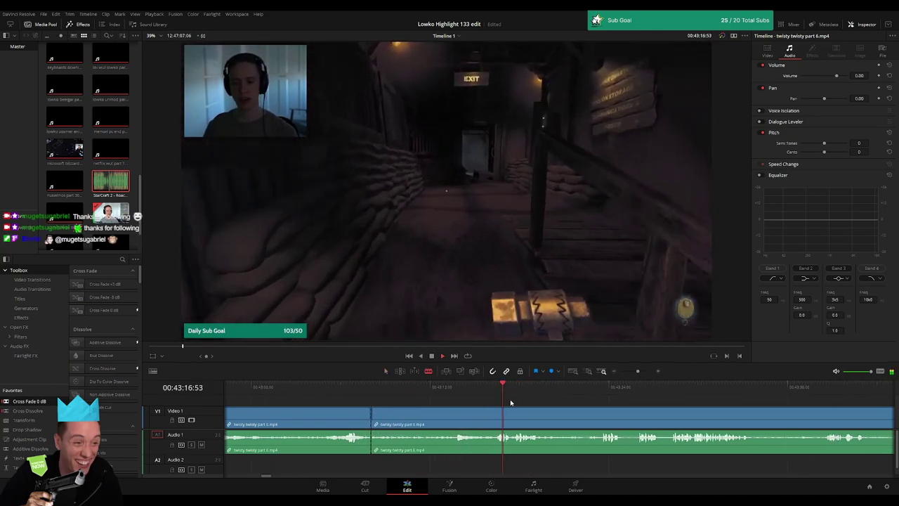
pyautogui.click(494, 416)
pyautogui.press('a')
pyautogui.click(459, 417)
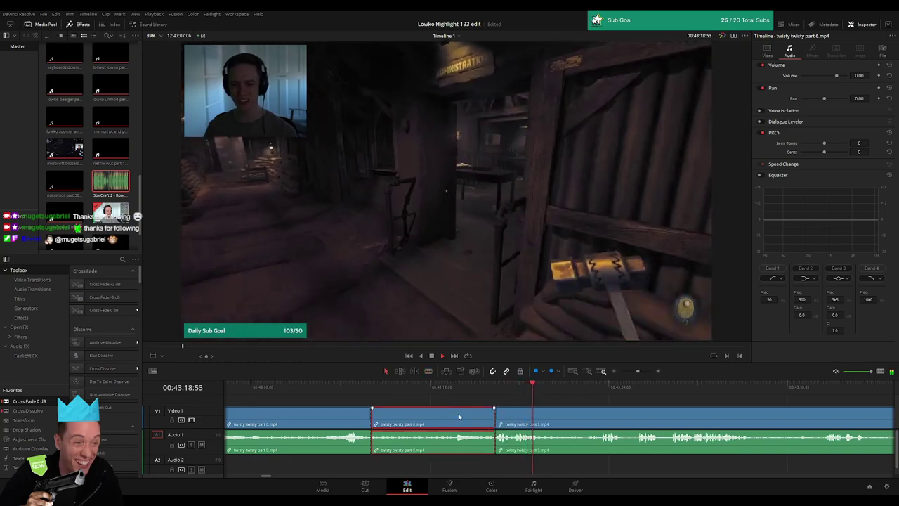
pyautogui.press('Delete')
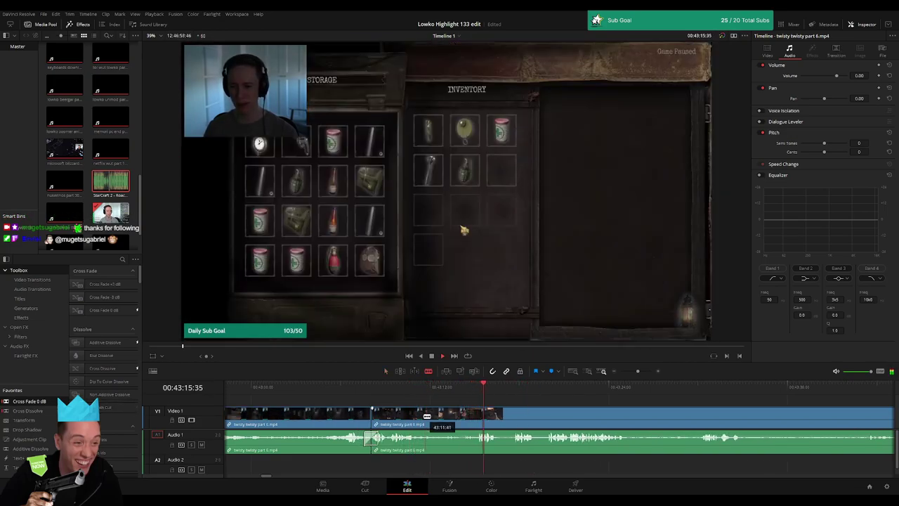
pyautogui.click(421, 416)
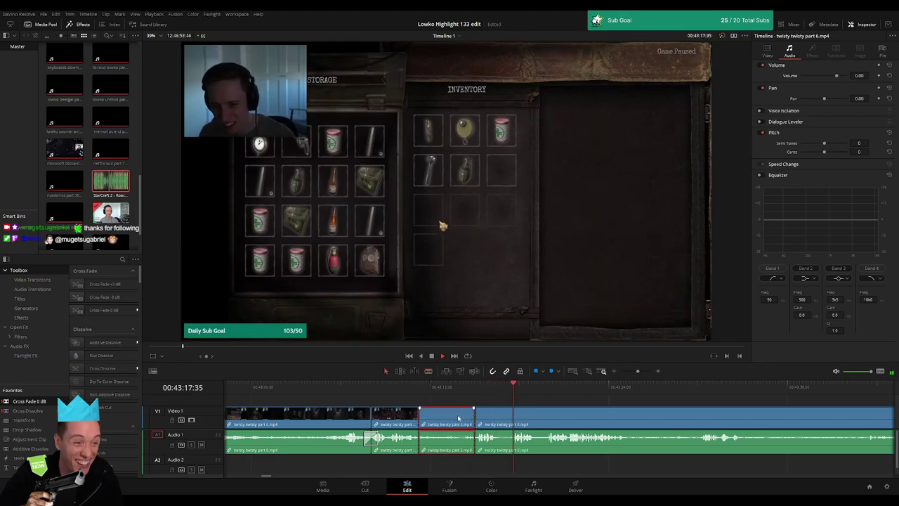
pyautogui.press('Delete')
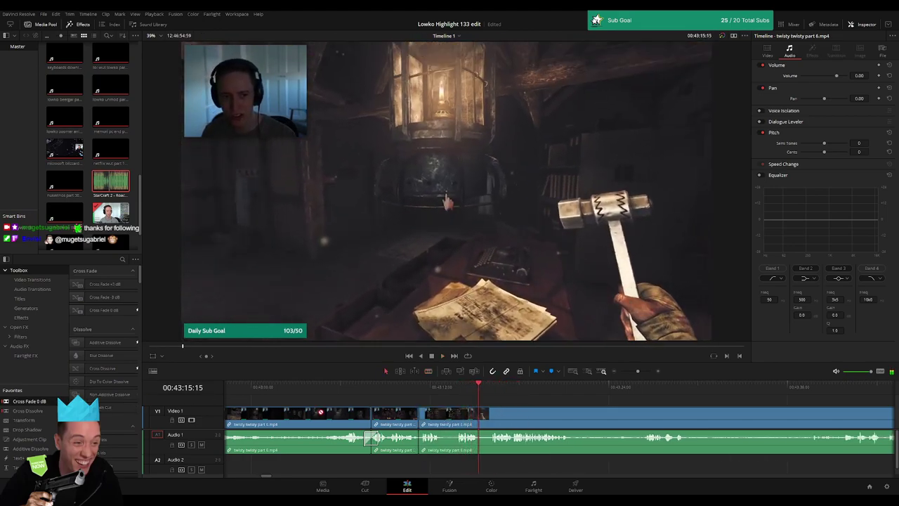
pyautogui.hscroll(3, 523, 408)
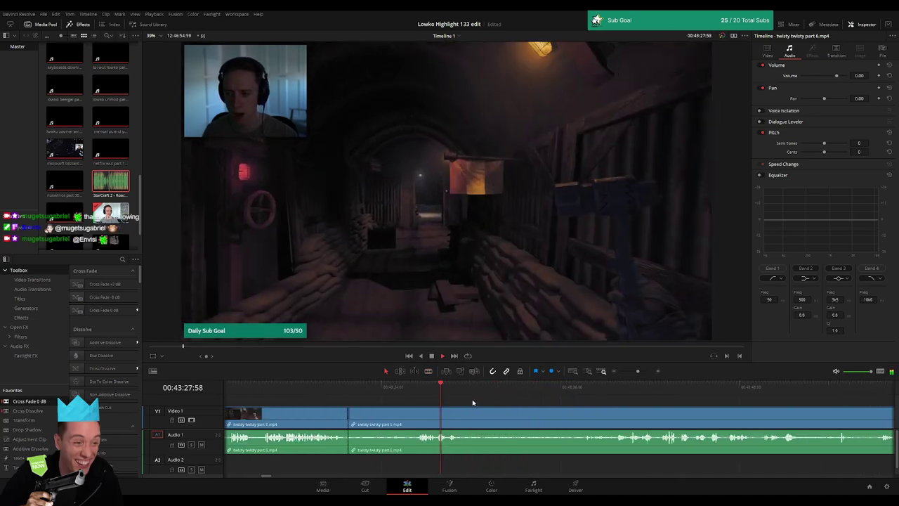
# Step: Ripple-delete the short leftover clip and the next dull segment
pyautogui.click(391, 416)
pyautogui.press('Delete')
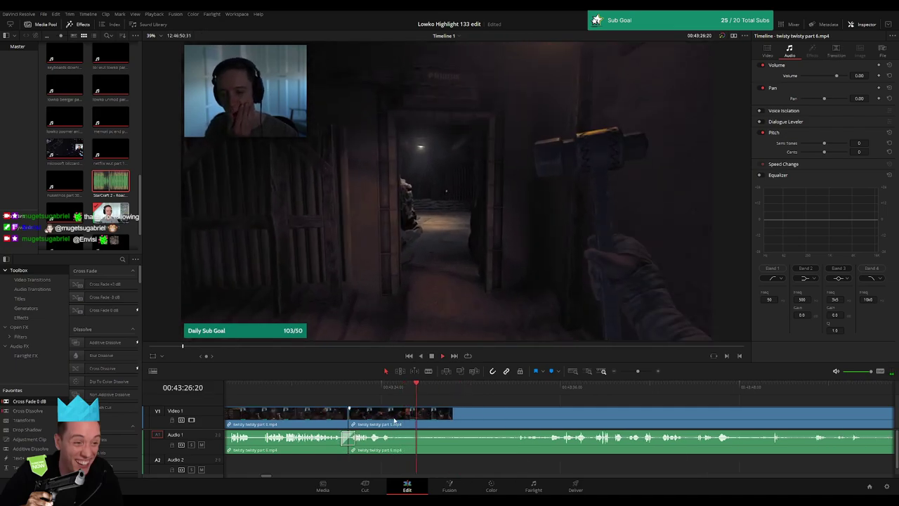
pyautogui.click(543, 391)
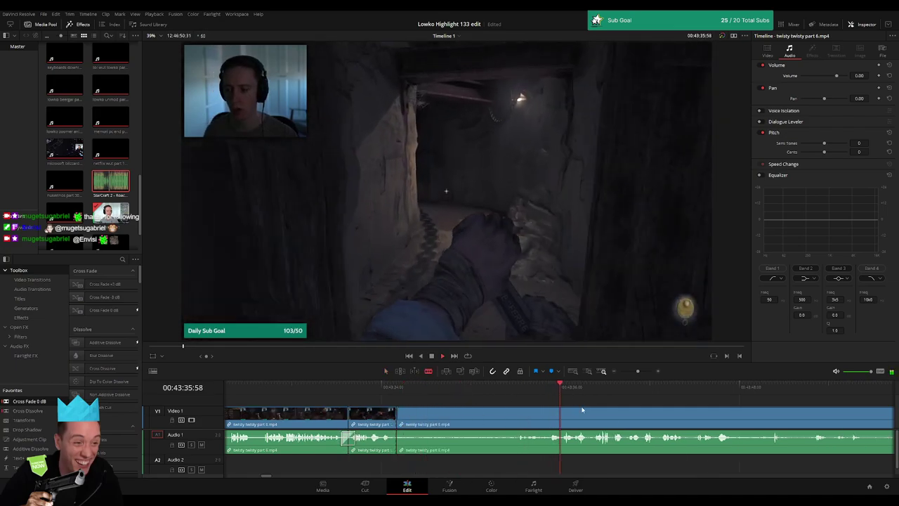
pyautogui.click(519, 392)
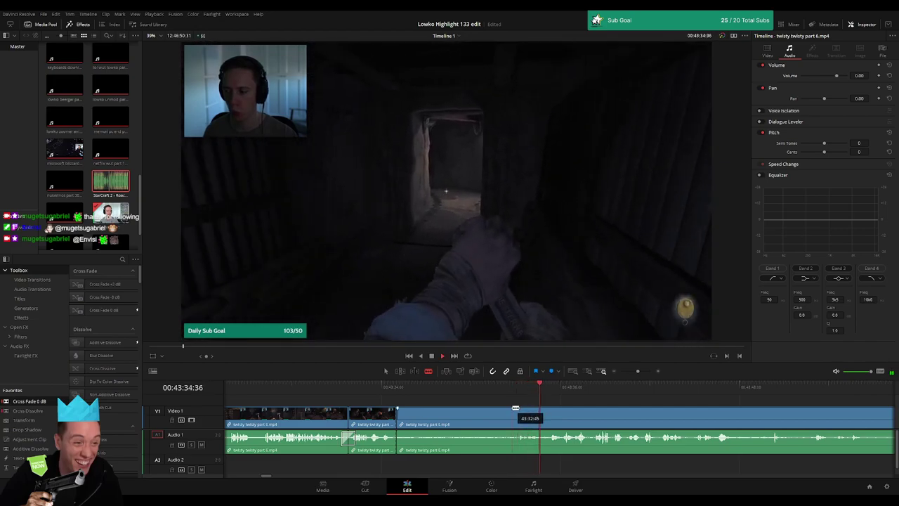
pyautogui.click(487, 417)
pyautogui.press('Delete')
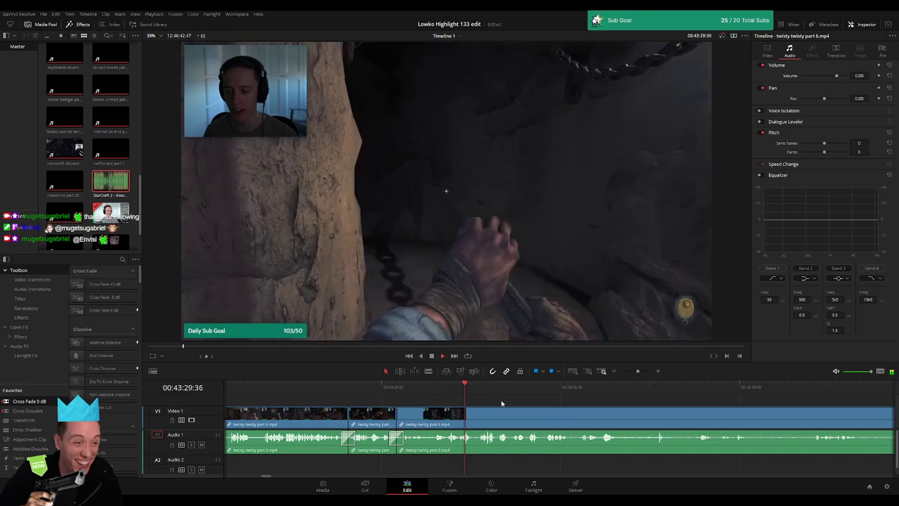
# Step: Blade the clip at the start of the next dull stretch, undoing a misplaced cut
pyautogui.hscroll(2, 491, 405)
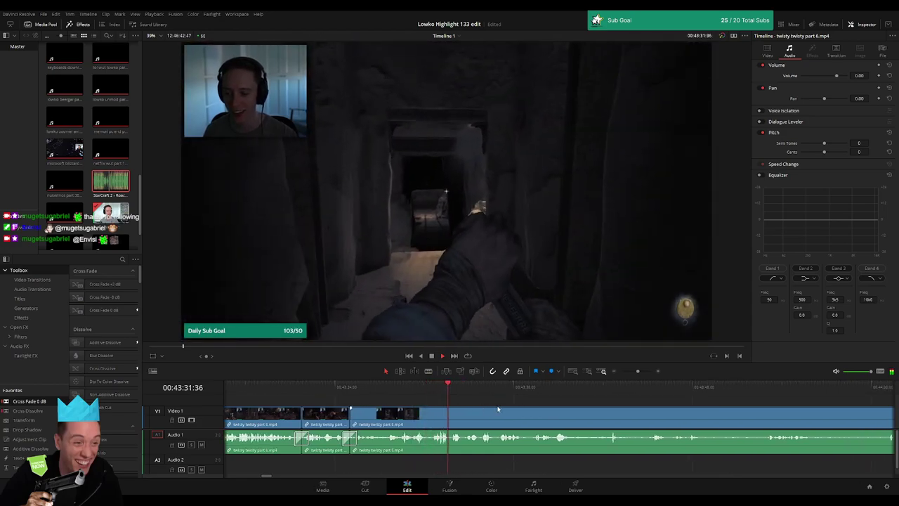
pyautogui.hscroll(2, 460, 406)
pyautogui.hscroll(2, 460, 406)
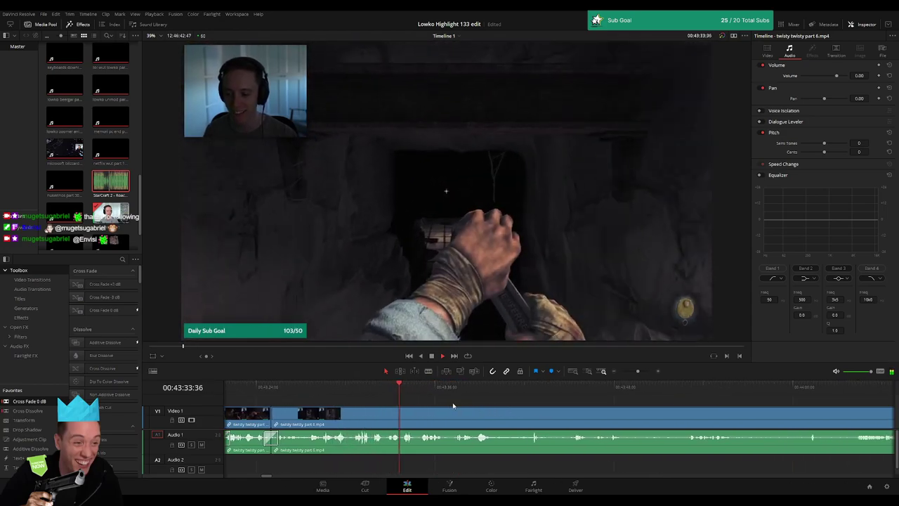
pyautogui.hscroll(2, 426, 406)
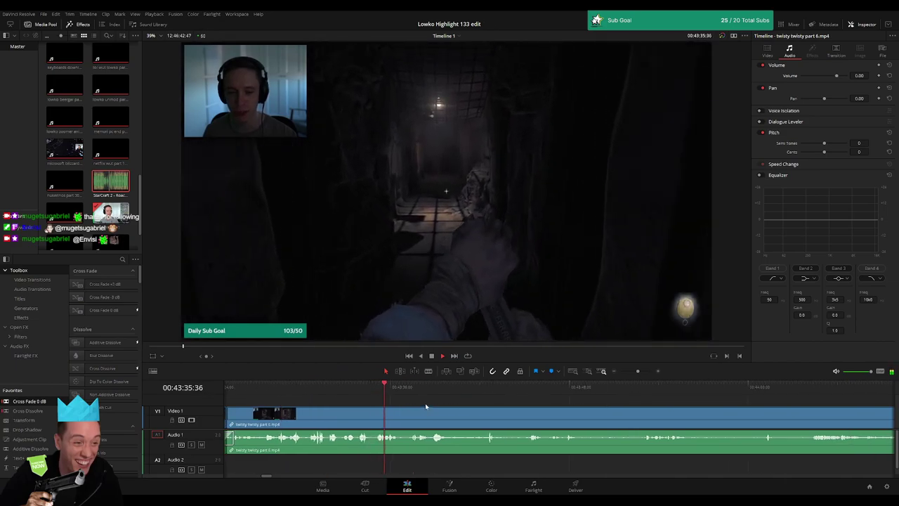
pyautogui.hscroll(2, 428, 407)
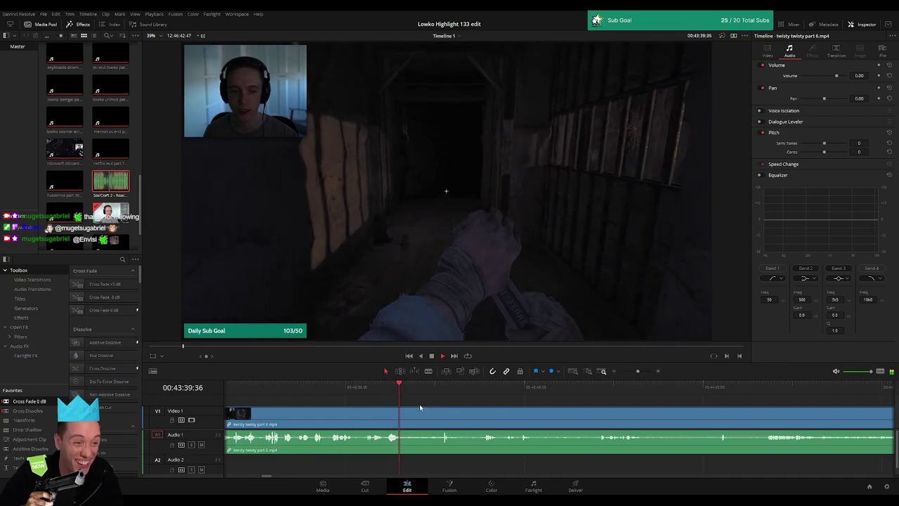
pyautogui.press('b')
pyautogui.click(413, 418)
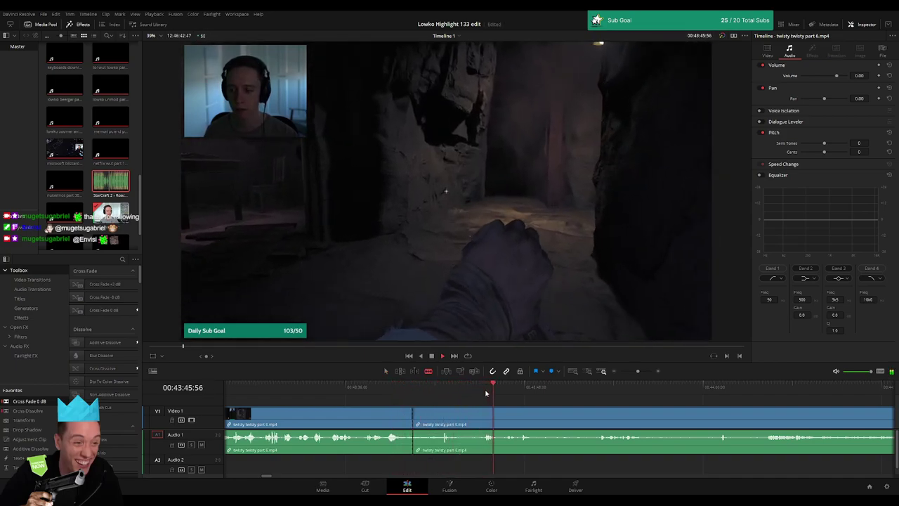
pyautogui.hotkey('ctrl', 'z')
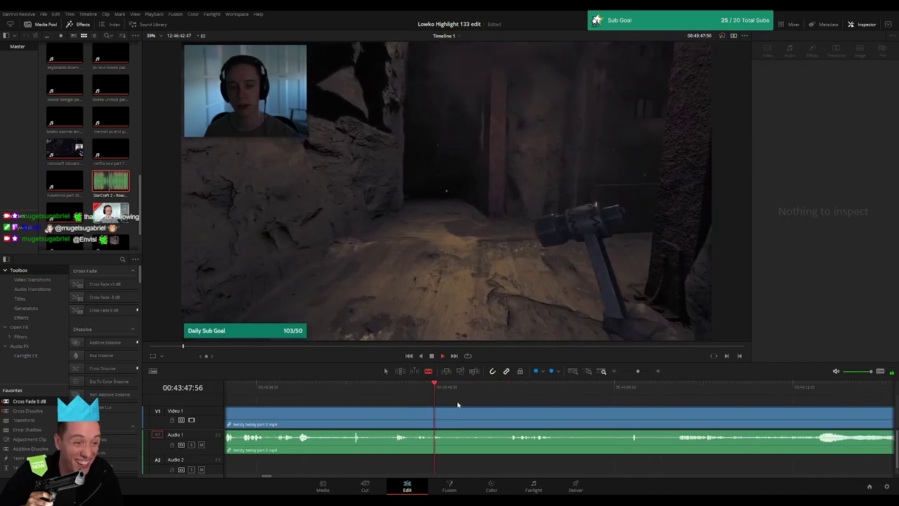
pyautogui.click(449, 417)
pyautogui.click(450, 417)
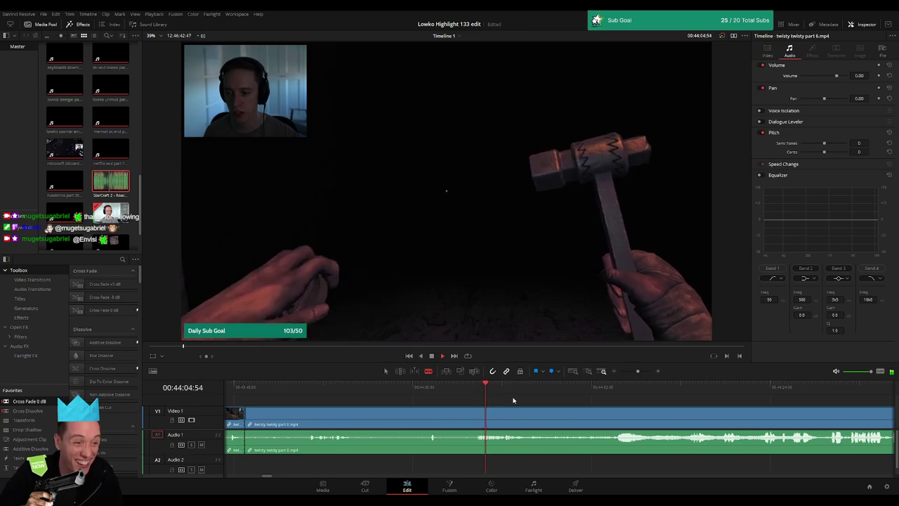
# Step: Ripple-delete the dull stretch near 44:04 and replay from the edit
pyautogui.click(606, 392)
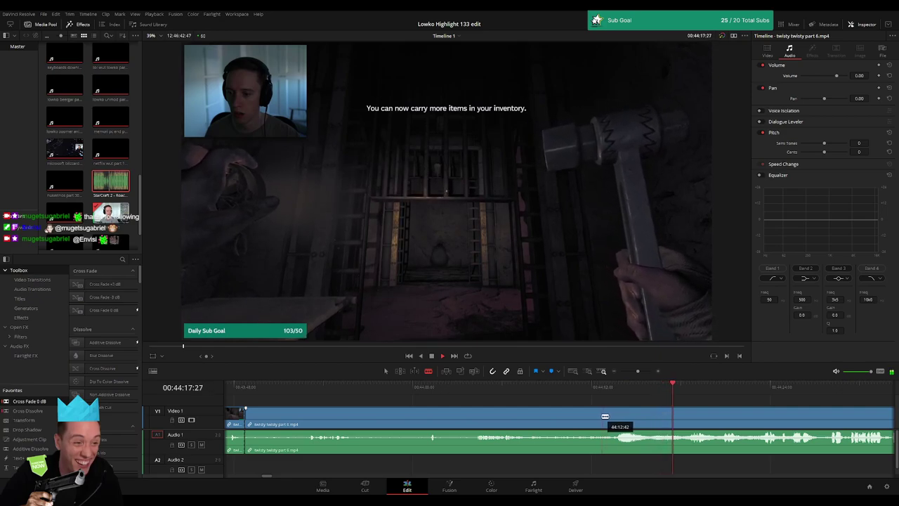
pyautogui.click(475, 397)
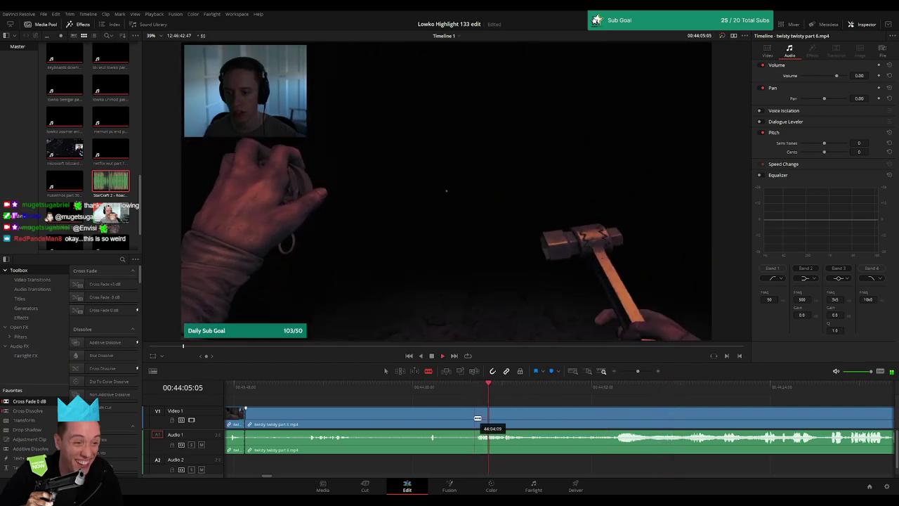
pyautogui.press('BackSpace')
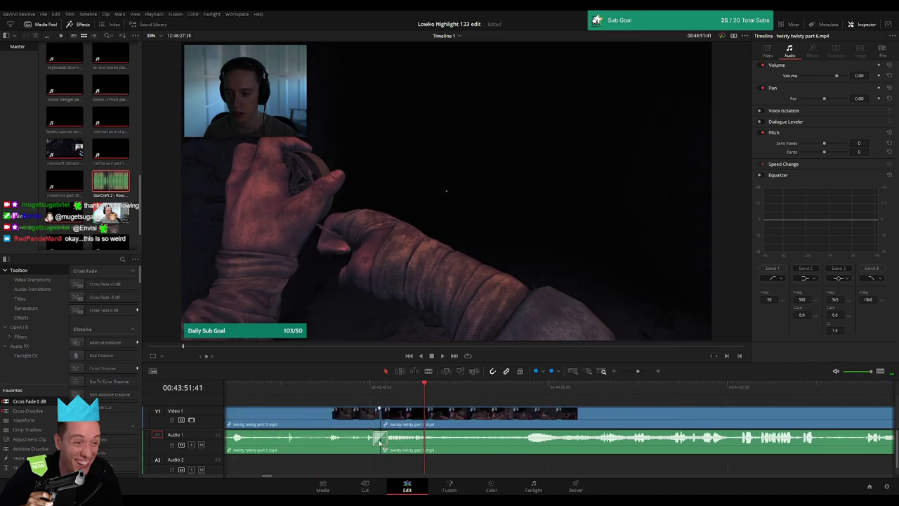
pyautogui.press('/')
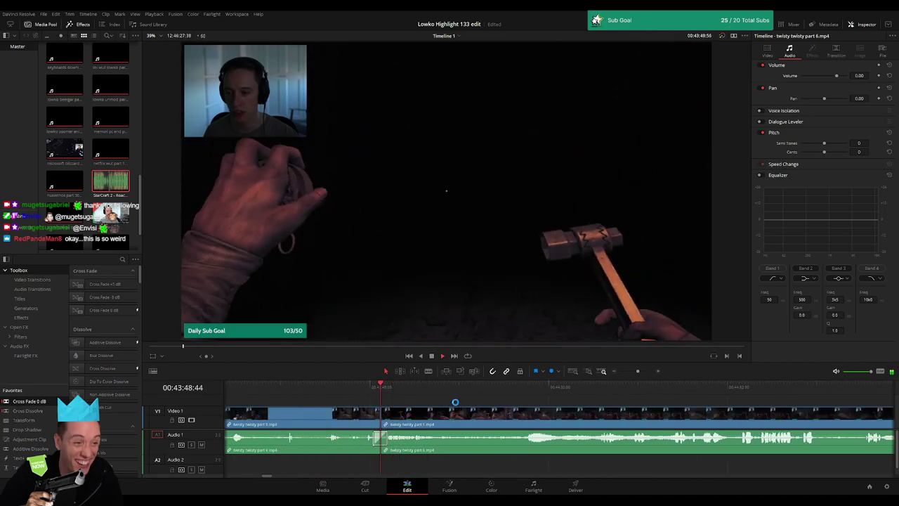
# Step: Scroll along the twisty twisty part 6 footage during playback toward the next dull stretch near 44:21
pyautogui.hscroll(2, 442, 404)
pyautogui.hscroll(2, 429, 405)
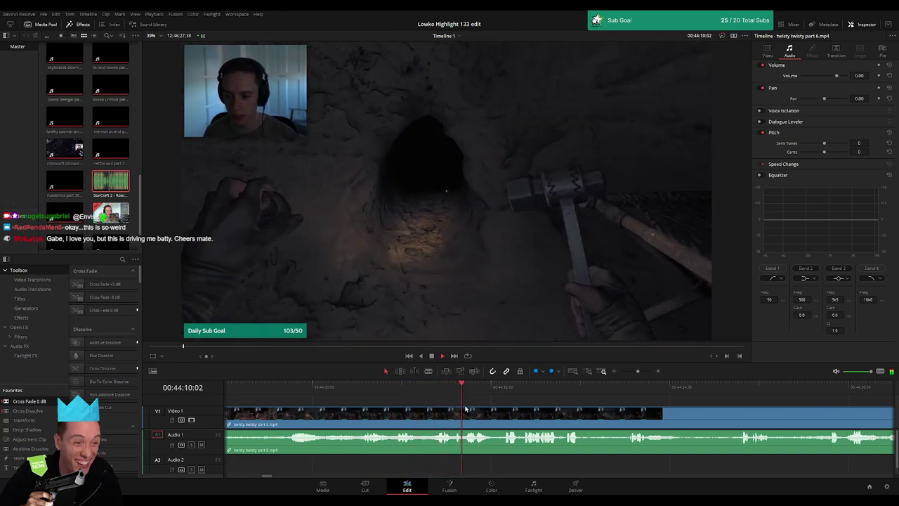
pyautogui.hscroll(3, 492, 411)
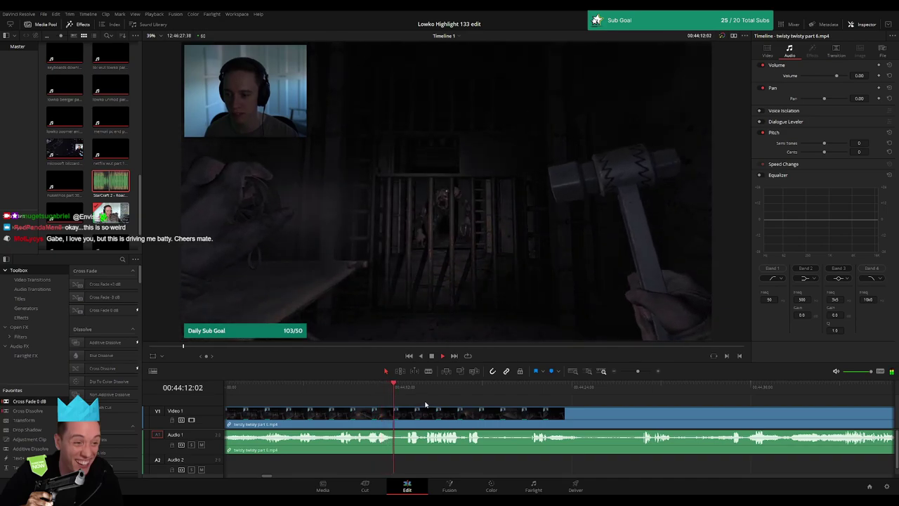
pyautogui.hscroll(1, 428, 404)
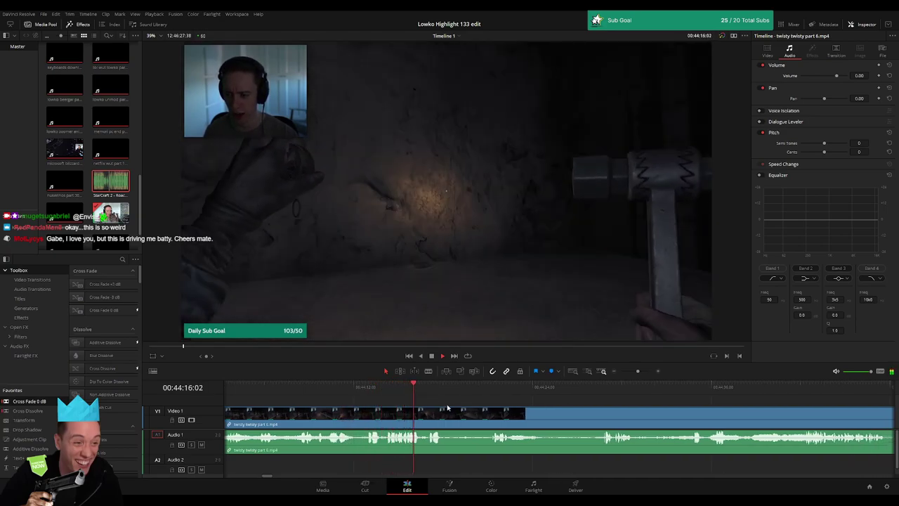
pyautogui.hscroll(2, 411, 406)
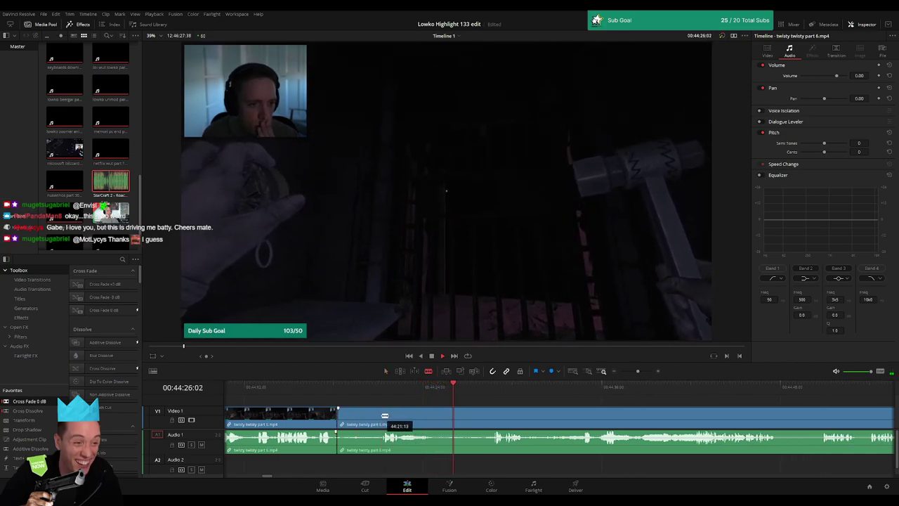
pyautogui.press('Delete')
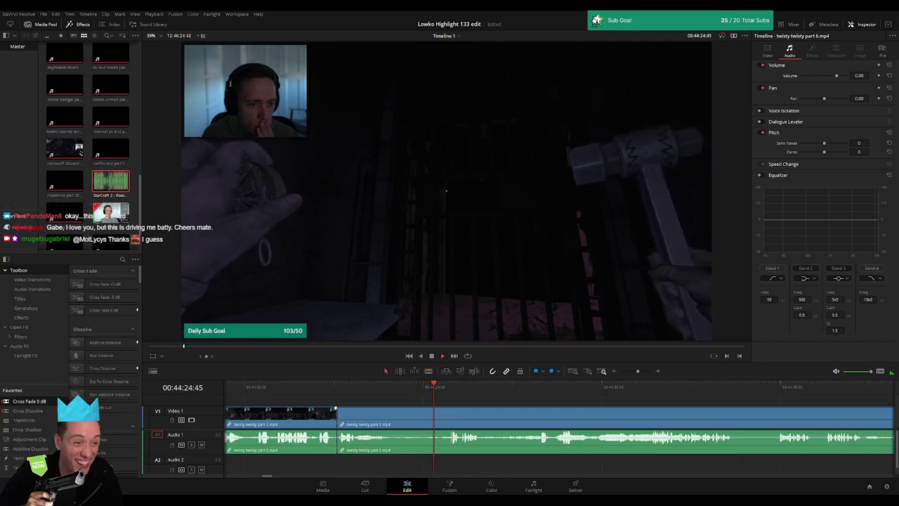
pyautogui.press('b')
pyautogui.click(387, 418)
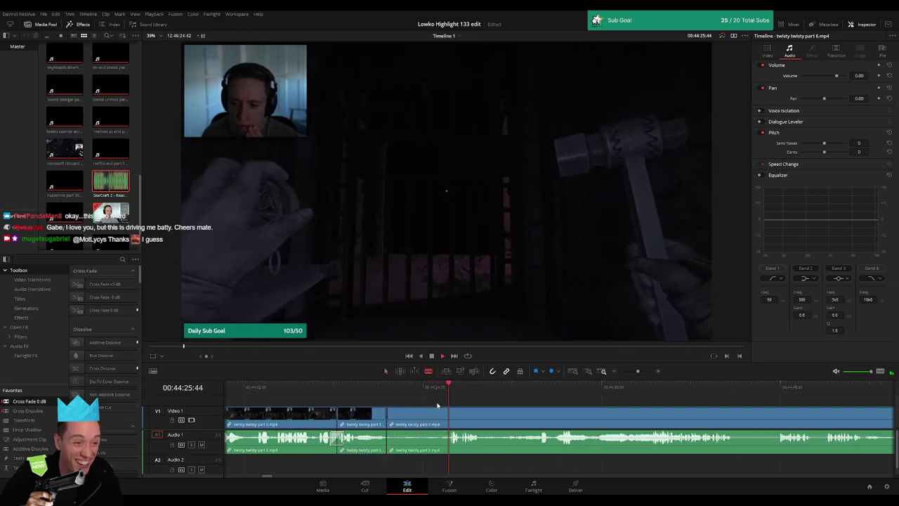
pyautogui.click(455, 414)
pyautogui.press('a')
pyautogui.click(432, 420)
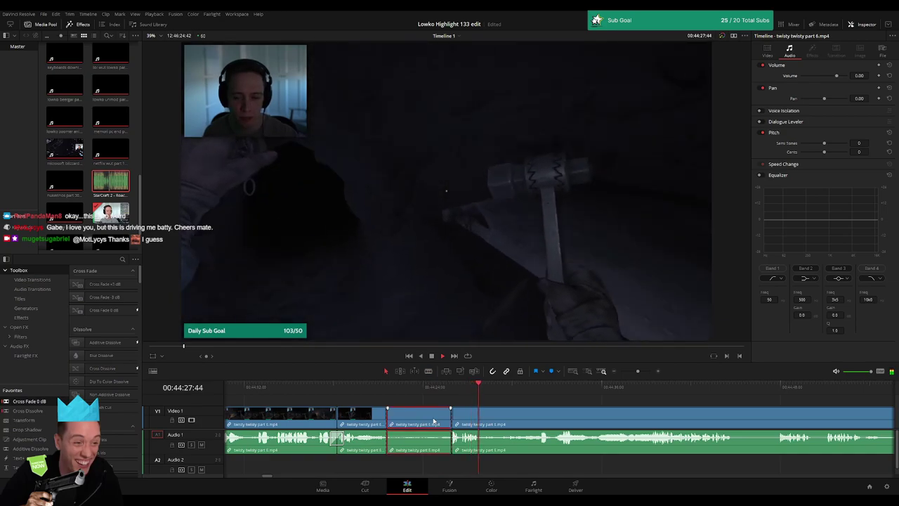
pyautogui.press('Delete')
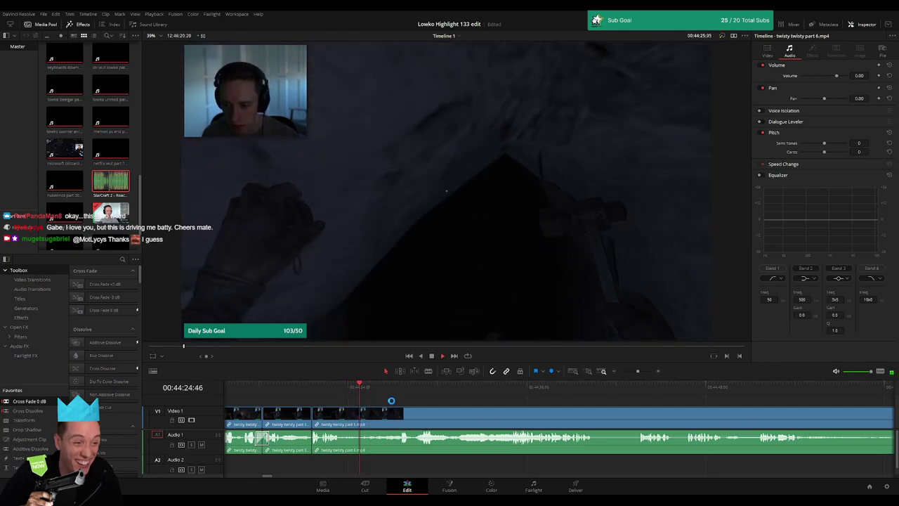
pyautogui.press('space')
pyautogui.press('space')
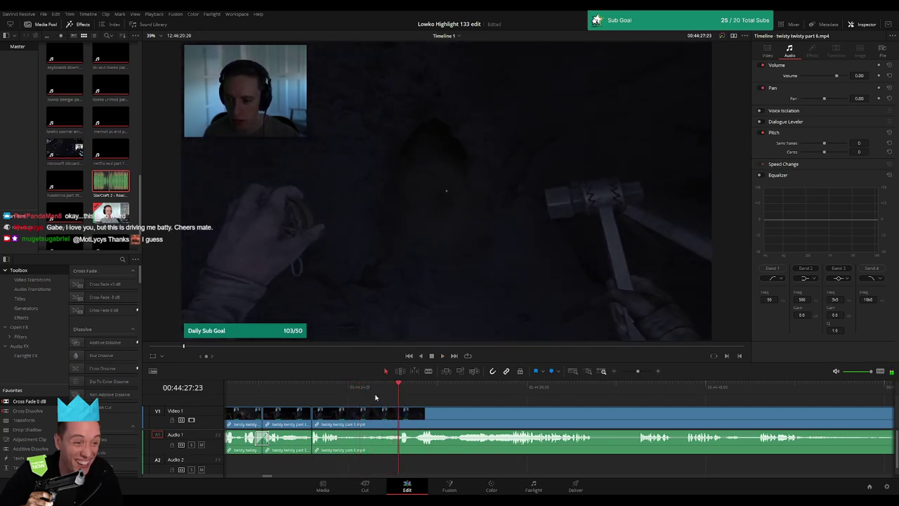
pyautogui.click(364, 391)
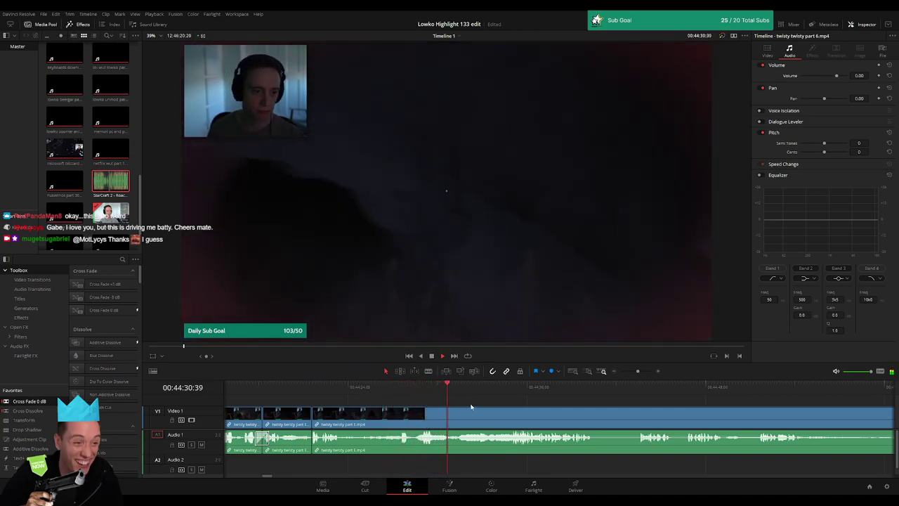
pyautogui.hscroll(3, 492, 411)
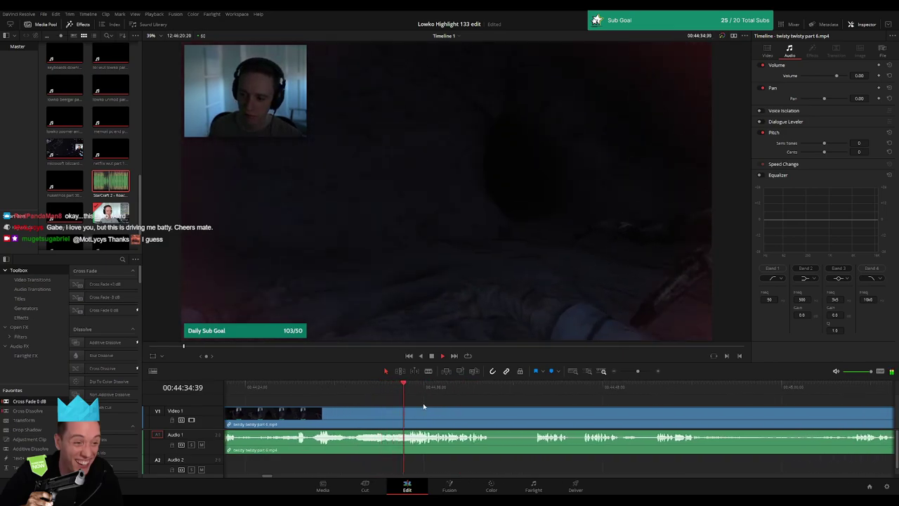
pyautogui.hscroll(3, 399, 408)
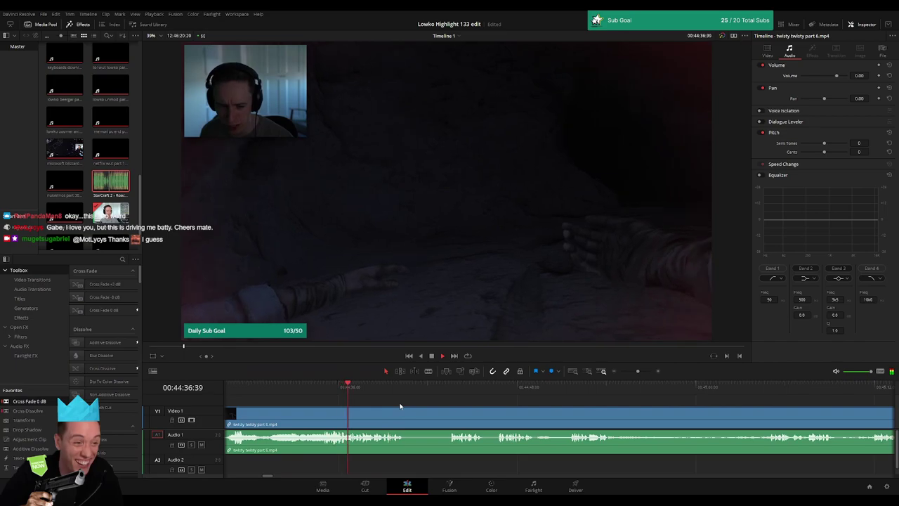
pyautogui.hscroll(2, 373, 406)
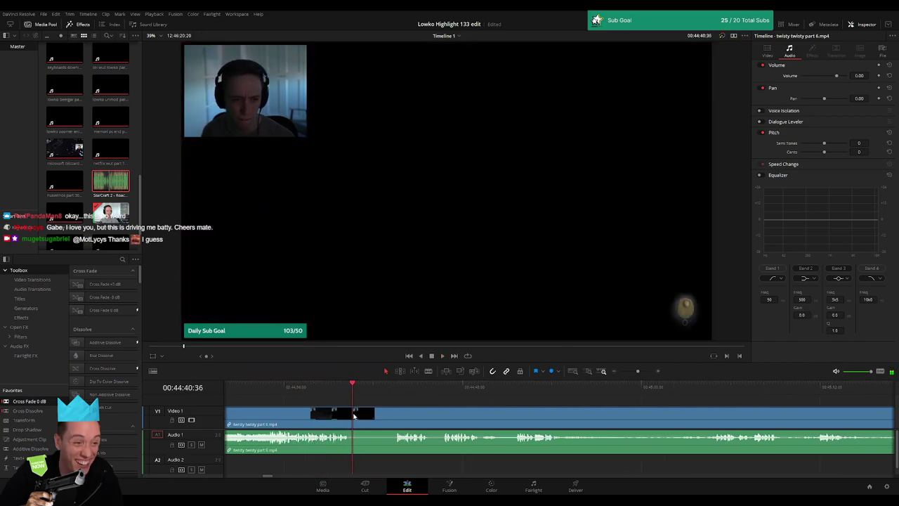
# Step: Ripple-delete the dead footage and the loading-screen quote from twisty twisty part 6
pyautogui.click(397, 390)
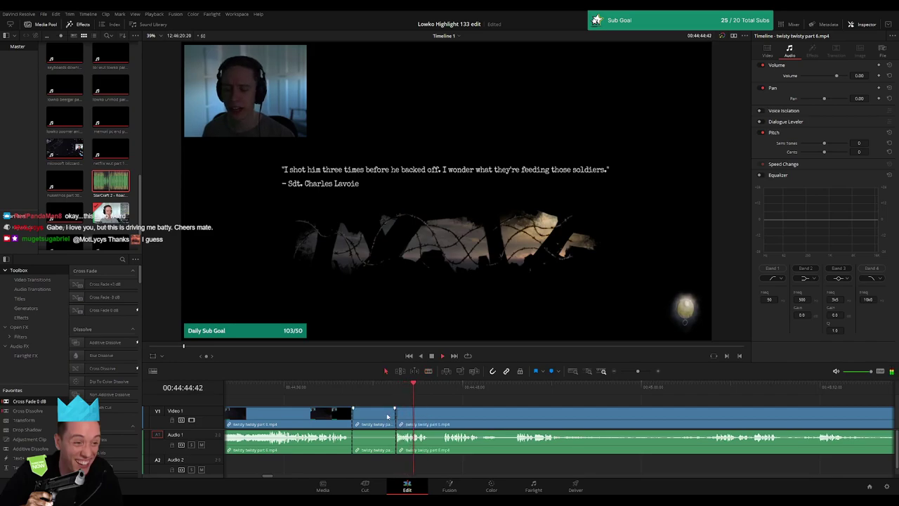
pyautogui.press('Delete')
pyautogui.press('b')
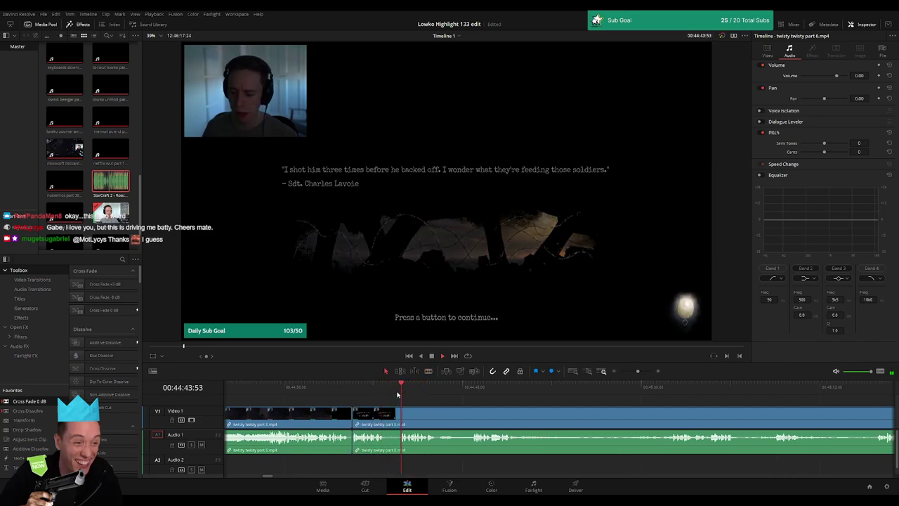
pyautogui.click(388, 416)
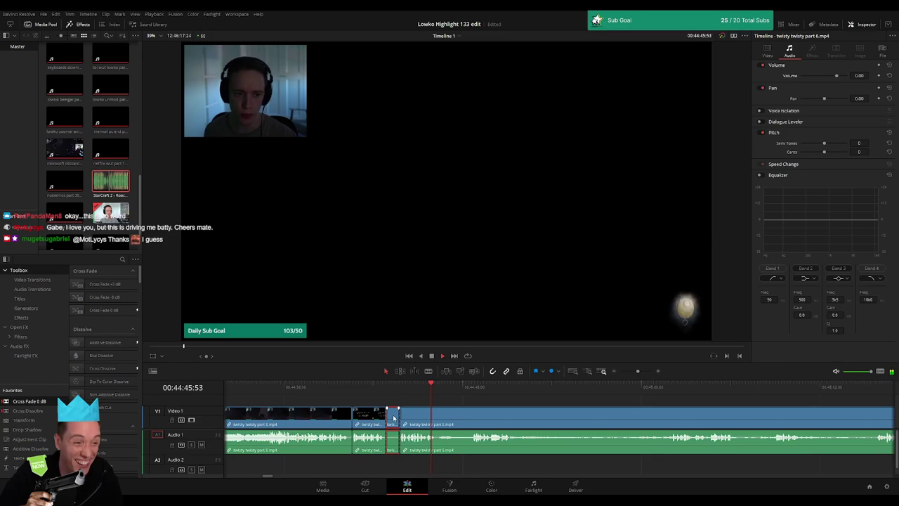
pyautogui.press('Delete')
# Step: Blade two more cuts around the next dead stretch near 44:50–45:00
pyautogui.press('b')
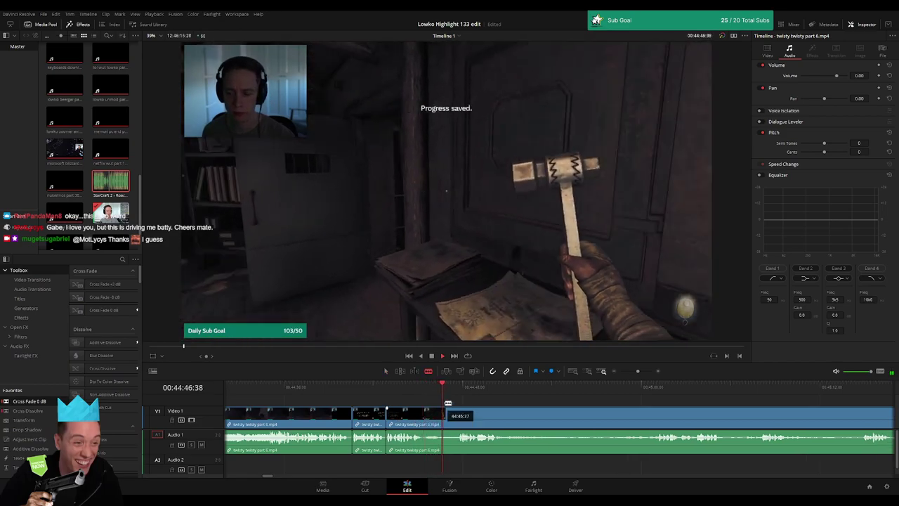
pyautogui.hscroll(3, 418, 418)
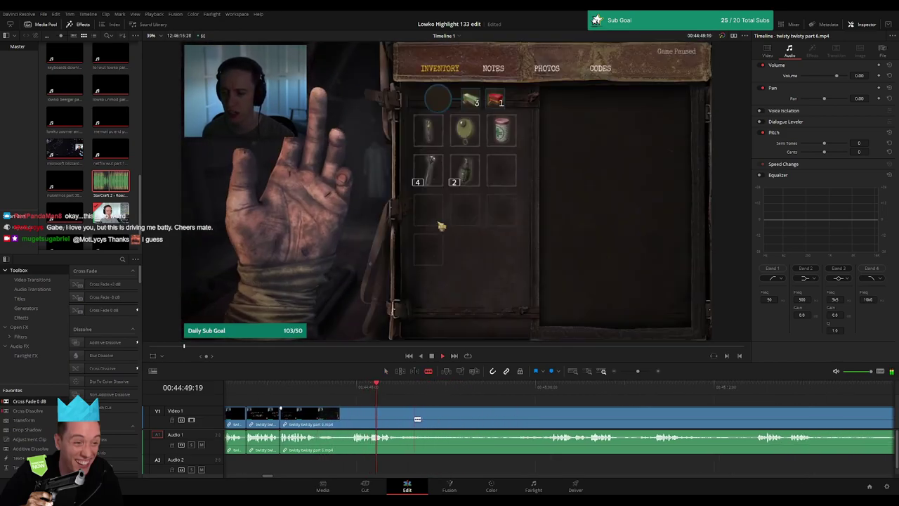
pyautogui.click(407, 419)
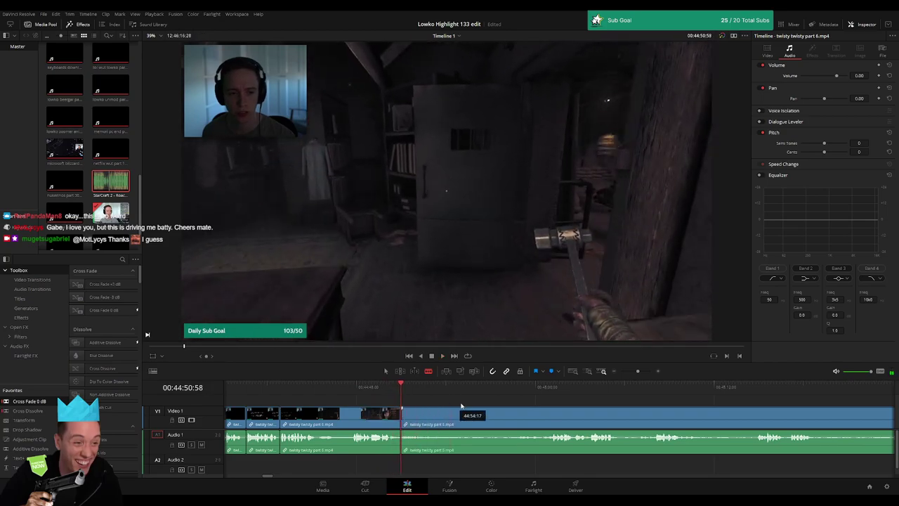
pyautogui.hscroll(2, 471, 414)
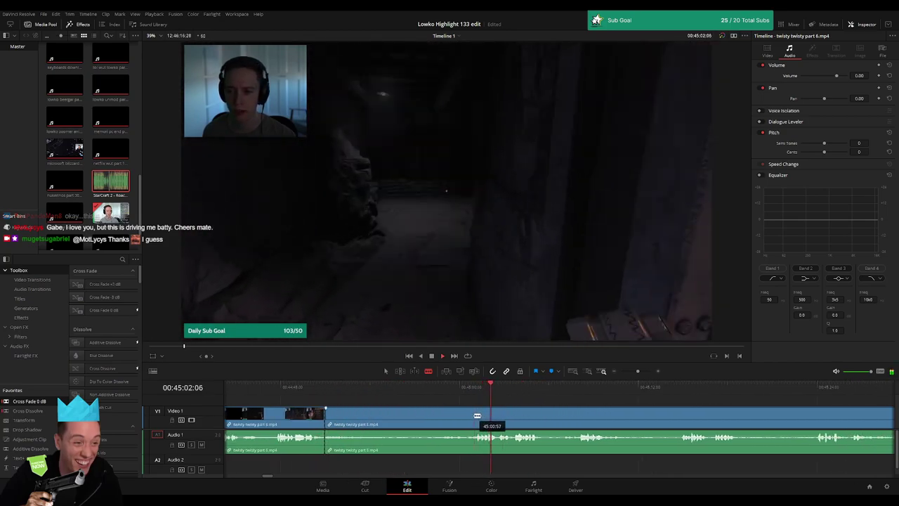
pyautogui.press('a')
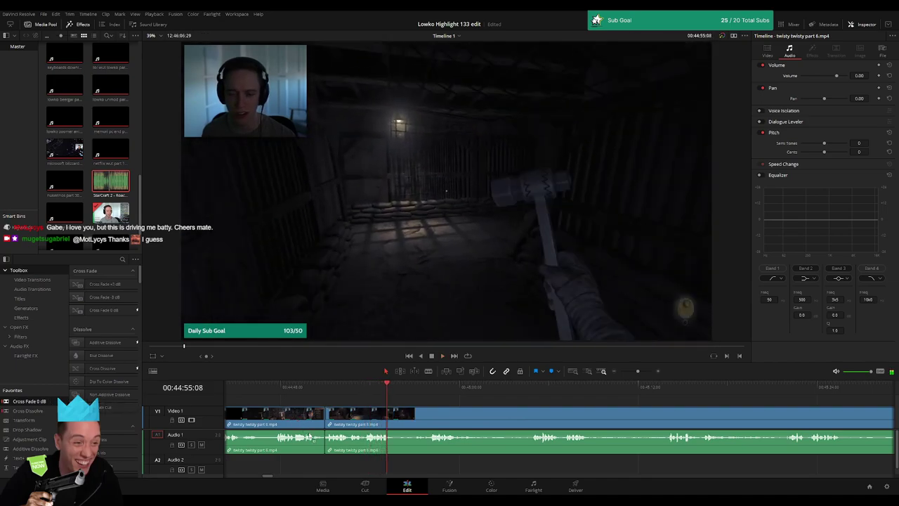
pyautogui.press('b')
pyautogui.click(392, 417)
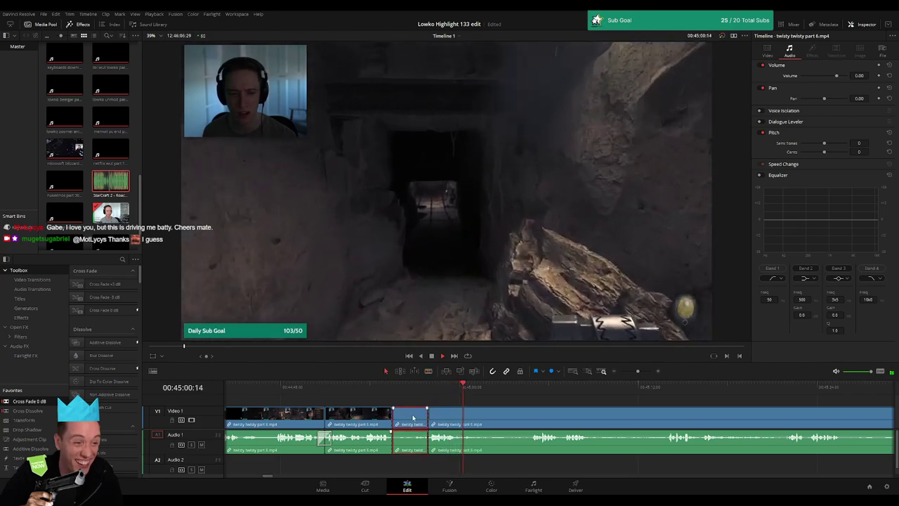
pyautogui.press('a')
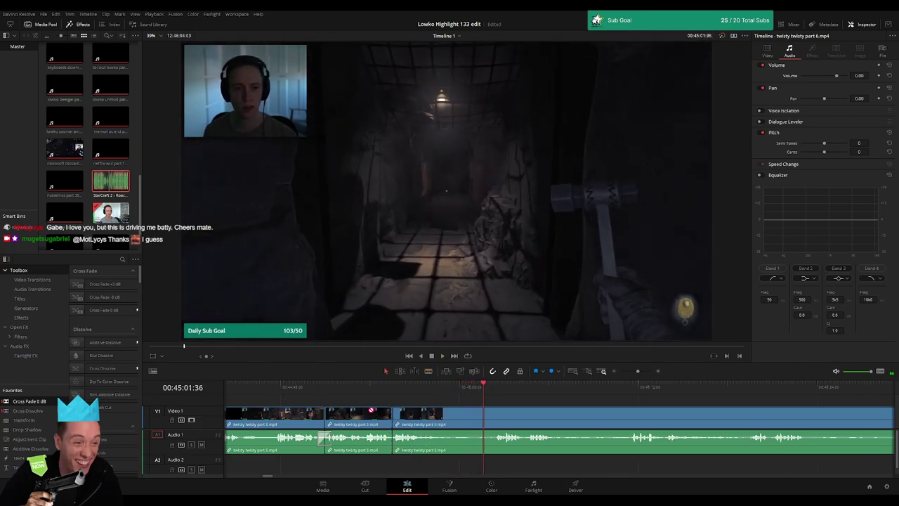
# Step: Split twisty twisty part 6 at the start of the dark-corridor dead footage and ripple-delete it
pyautogui.press('b')
pyautogui.click(426, 416)
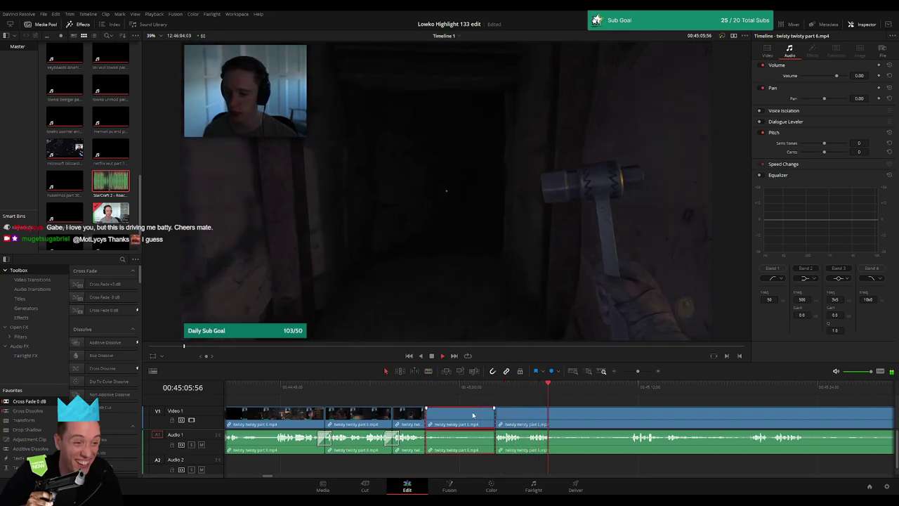
pyautogui.press('Delete')
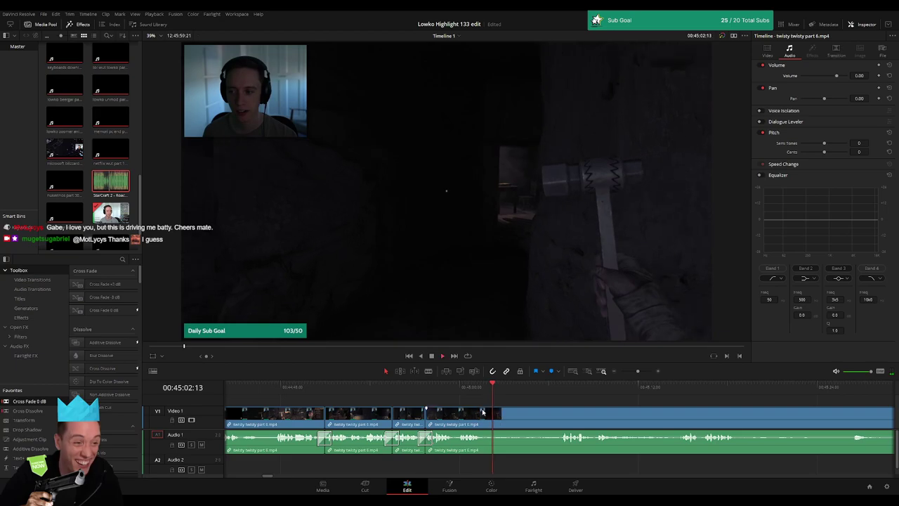
pyautogui.press('b')
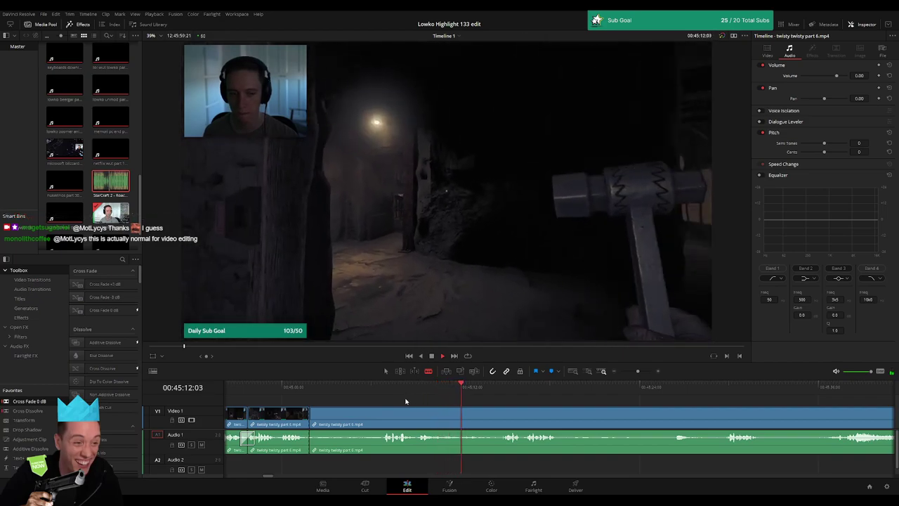
# Step: Find the next cut point and ripple-trim the footage before the playhead around 45:10–45:23
pyautogui.click(383, 393)
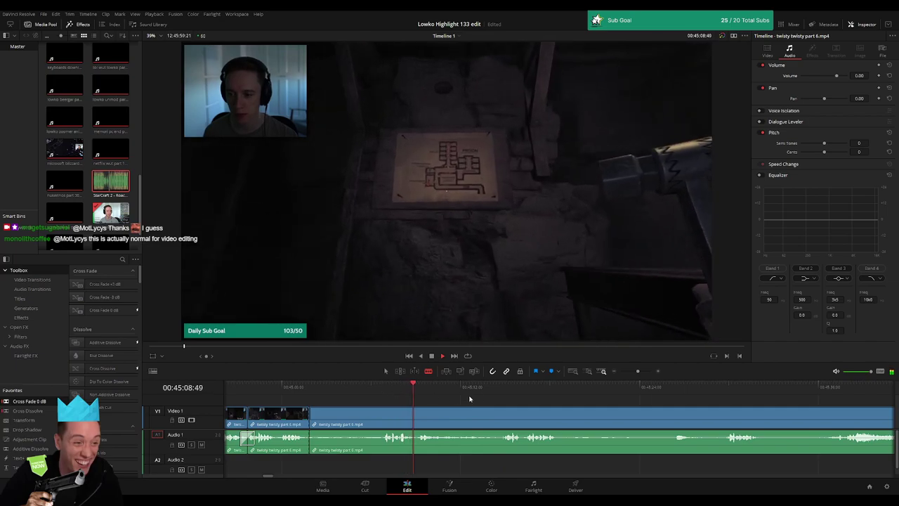
pyautogui.click(710, 391)
pyautogui.moveTo(637, 371); pyautogui.dragTo(634, 373)
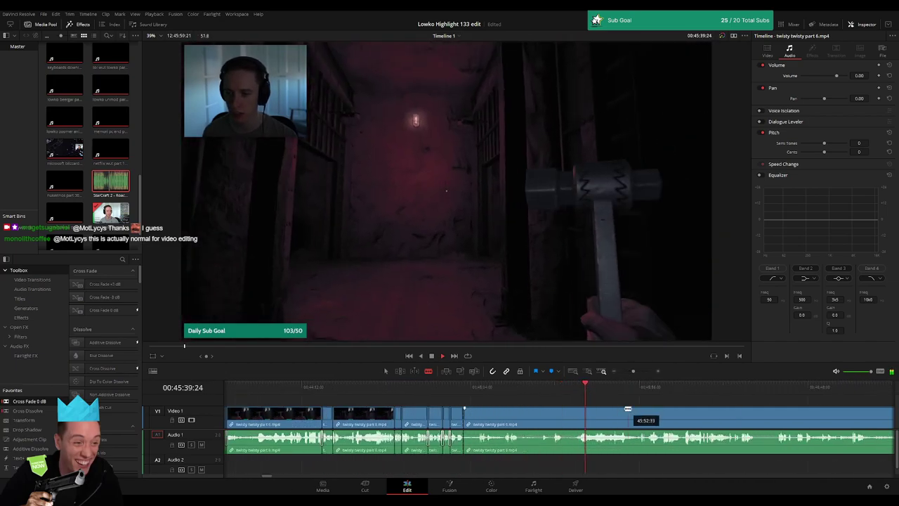
pyautogui.click(443, 393)
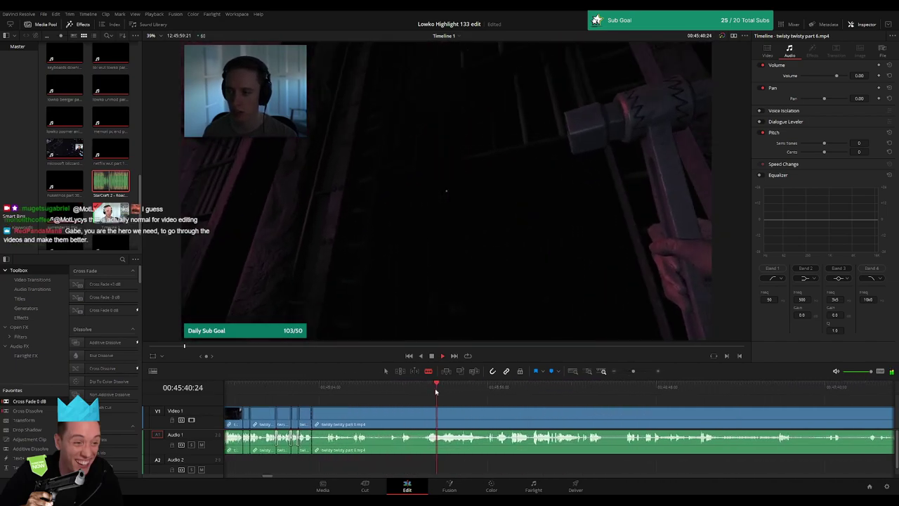
pyautogui.moveTo(437, 392); pyautogui.dragTo(447, 389)
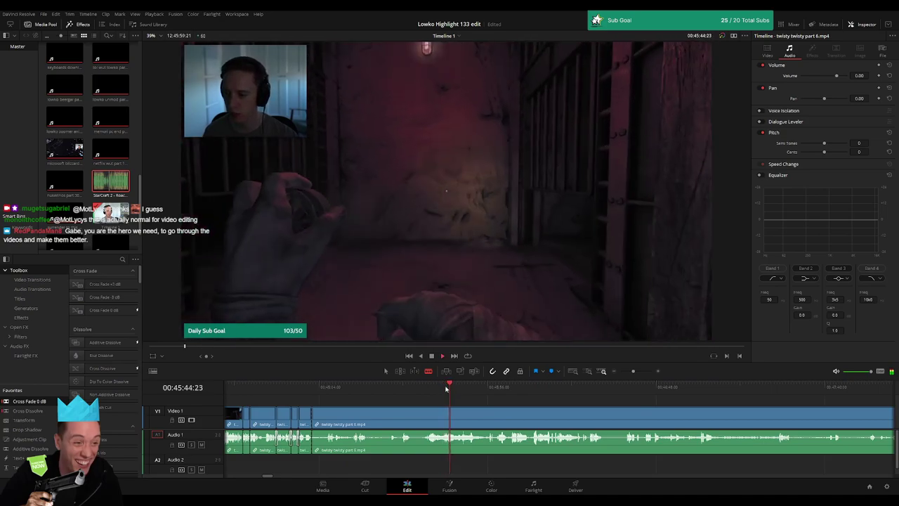
pyautogui.moveTo(462, 388); pyautogui.dragTo(488, 389)
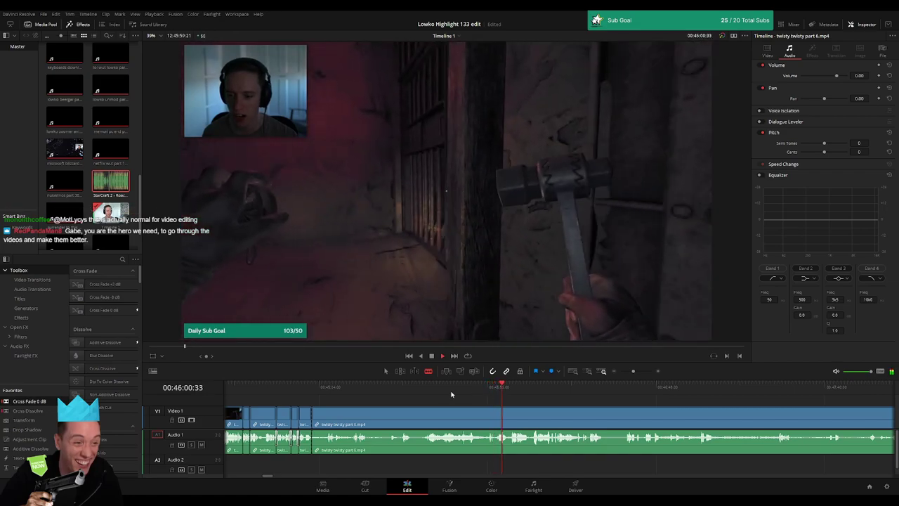
pyautogui.moveTo(426, 388); pyautogui.dragTo(404, 388)
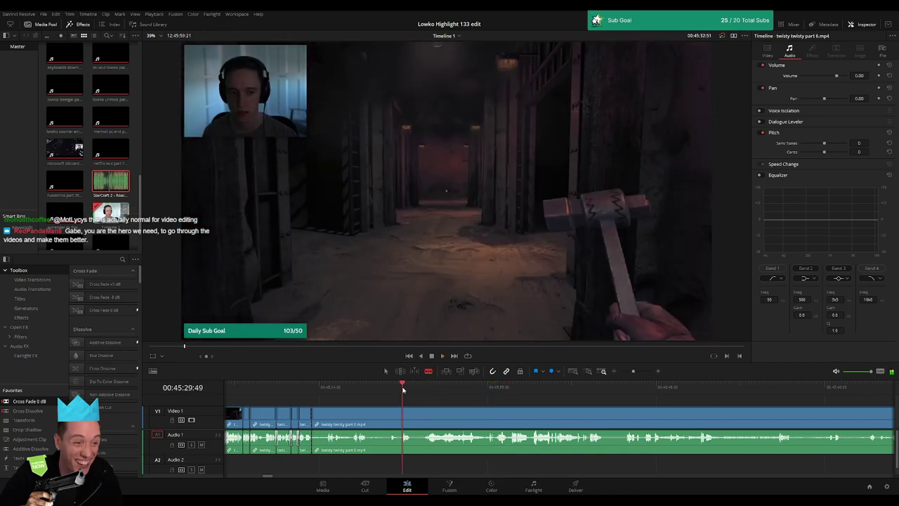
pyautogui.click(426, 389)
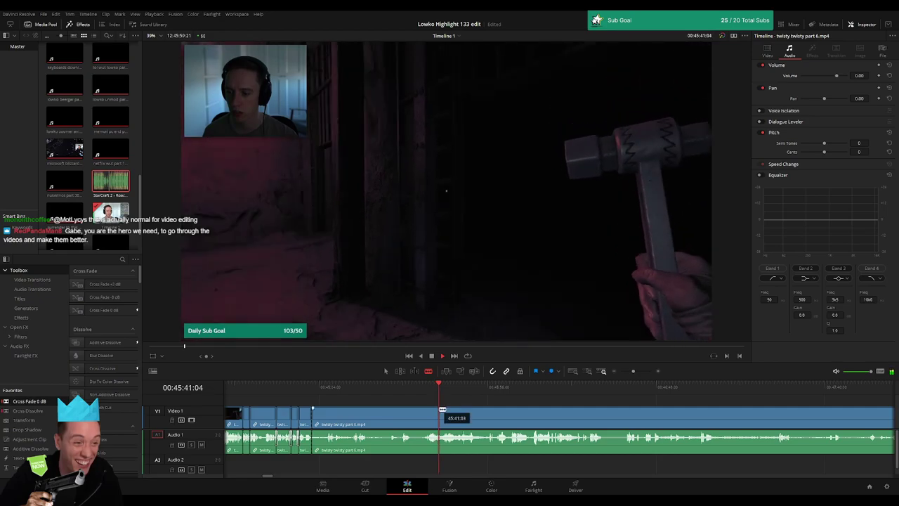
pyautogui.hotkey('ctrl', 'shift', '[')
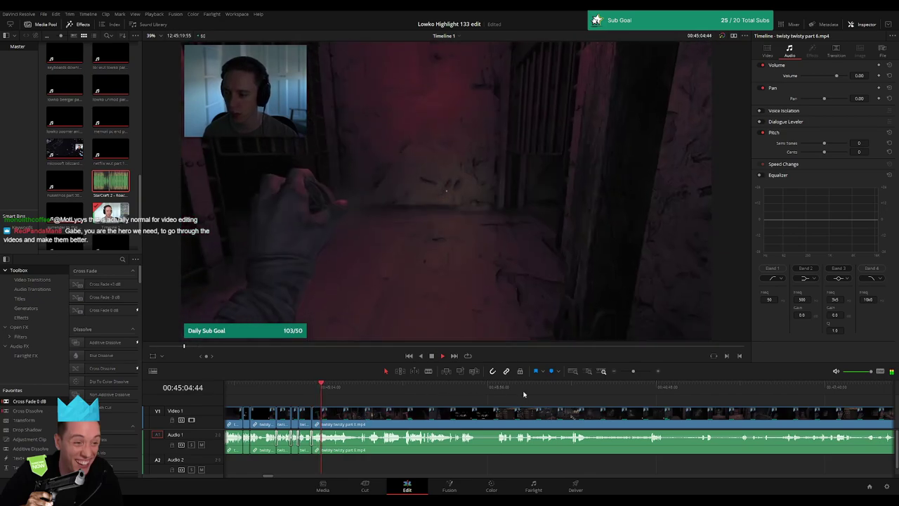
pyautogui.moveTo(633, 371); pyautogui.dragTo(636, 372)
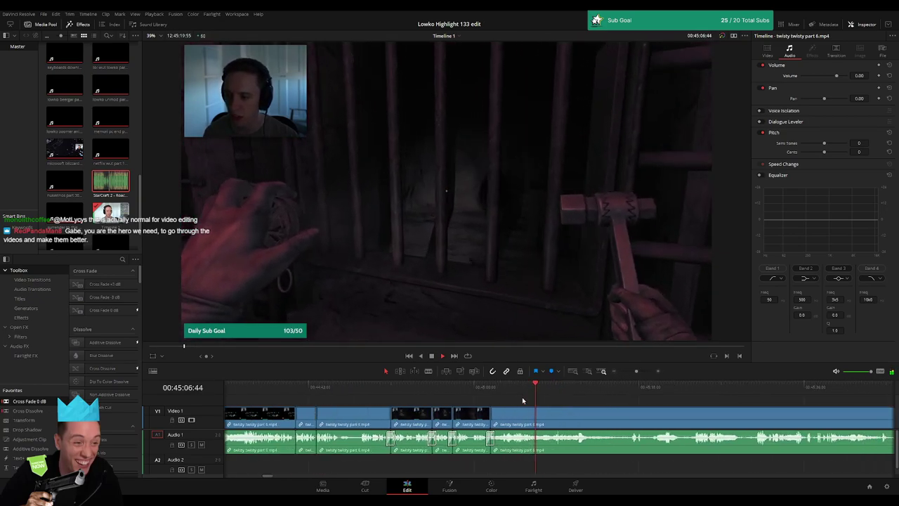
pyautogui.hscroll(2, 393, 402)
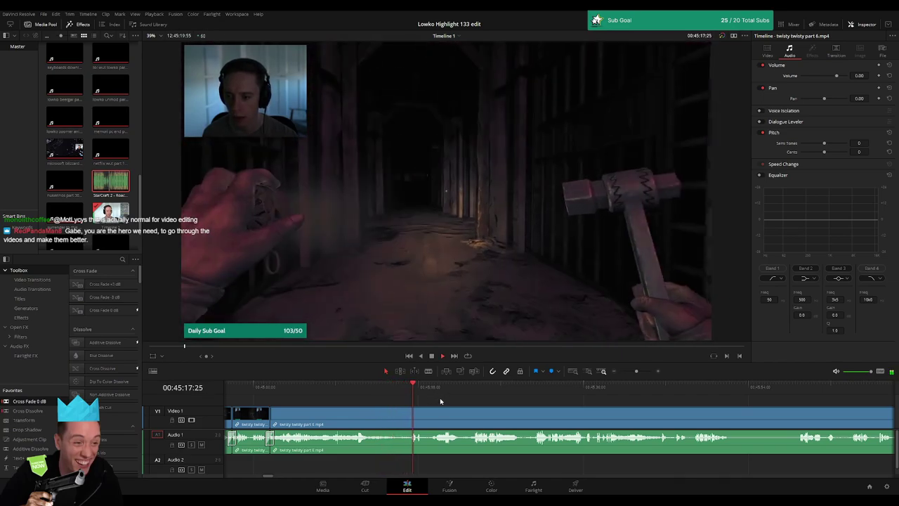
pyautogui.hscroll(2, 397, 404)
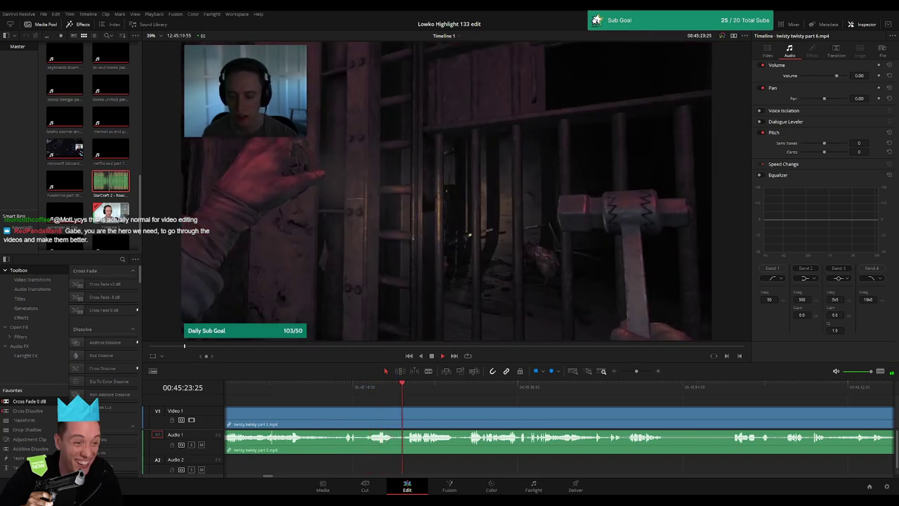
# Step: Split the clip near 45:25, turn down the Roach Quotes sound on Audio 2, and nudge it later
pyautogui.moveTo(363, 398)
pyautogui.mouseDown()
pyautogui.moveTo(380, 403)
pyautogui.moveTo(380, 416)
pyautogui.mouseUp()
pyautogui.press('space')
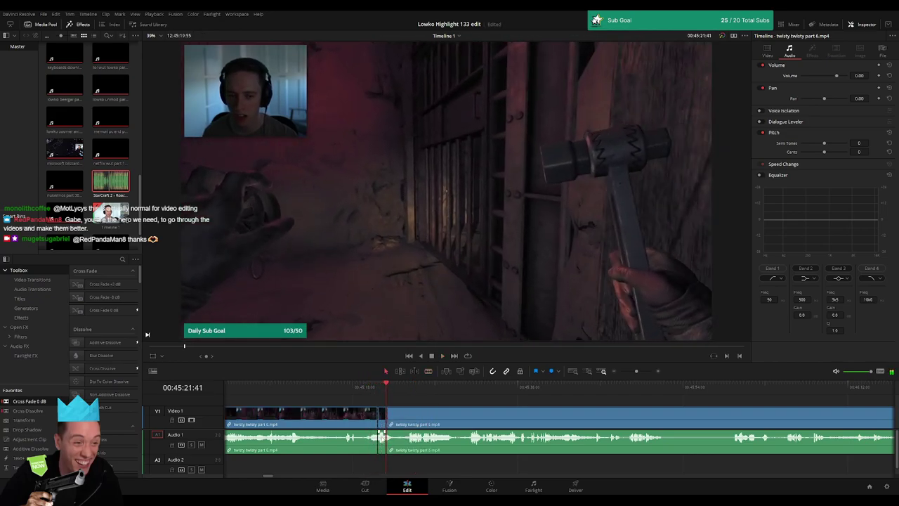
pyautogui.scroll(3, 630, 410)
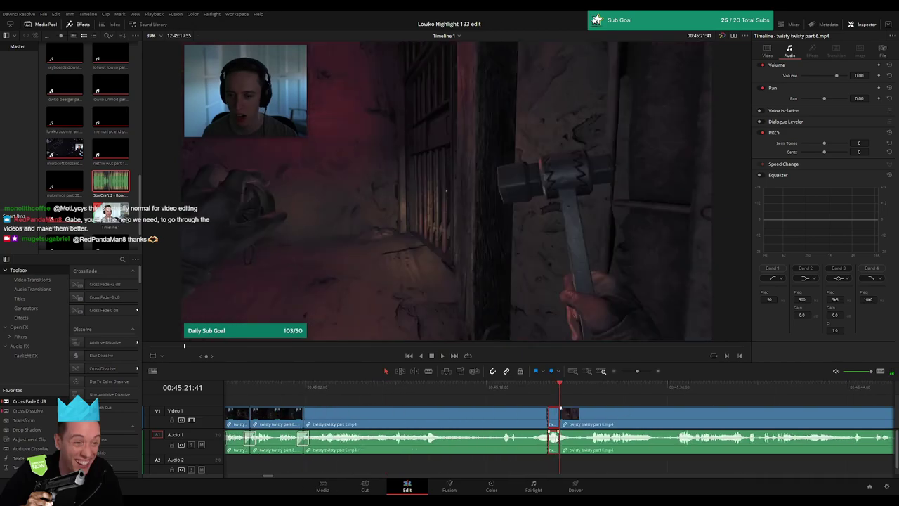
pyautogui.moveTo(555, 435); pyautogui.dragTo(562, 458)
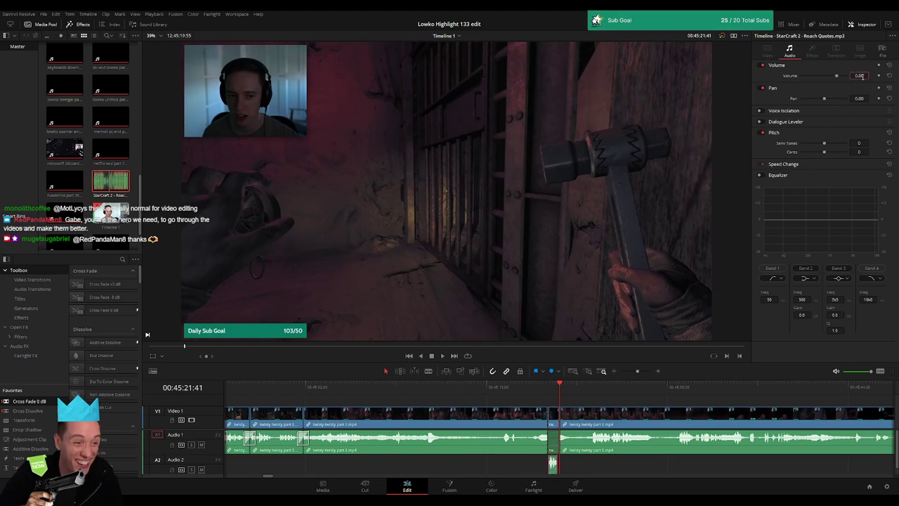
pyautogui.click(543, 396)
pyautogui.press('space')
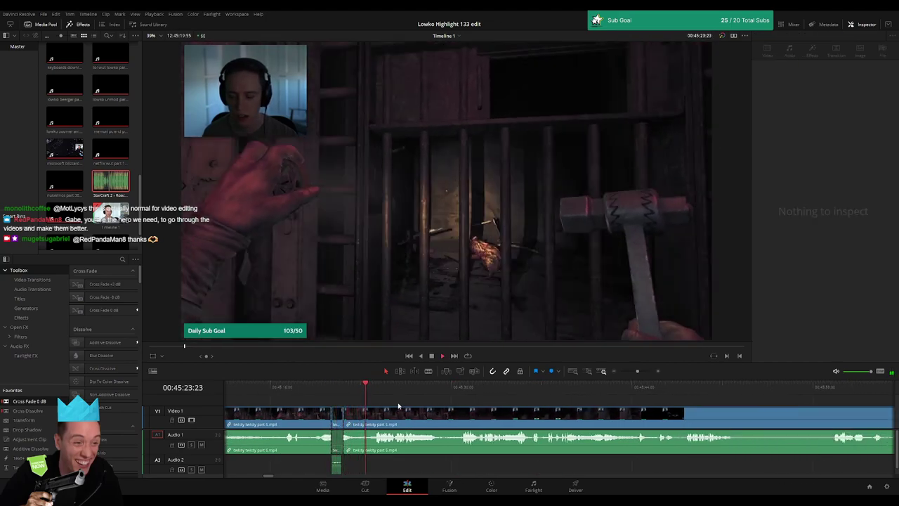
pyautogui.moveTo(339, 465); pyautogui.dragTo(343, 467)
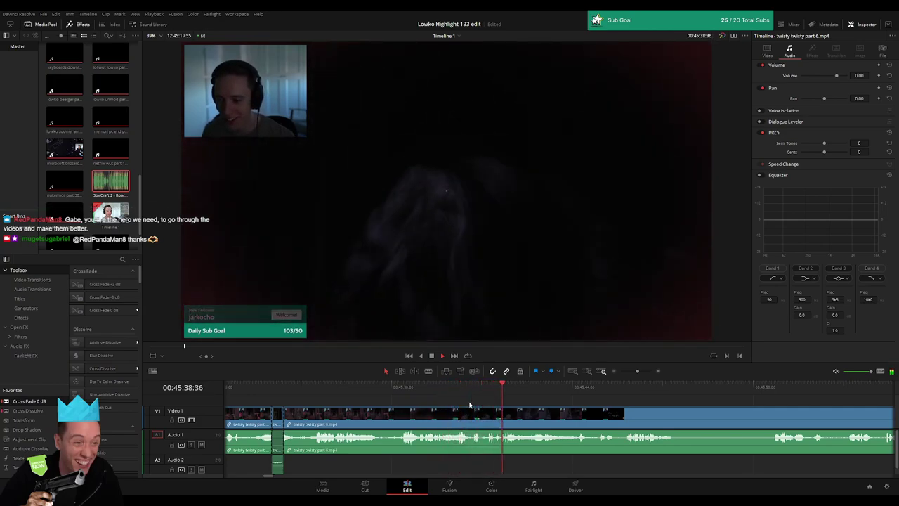
# Step: Blade and ripple-delete the short dead piece just before the sniper-quote title card
pyautogui.hscroll(3, 391, 407)
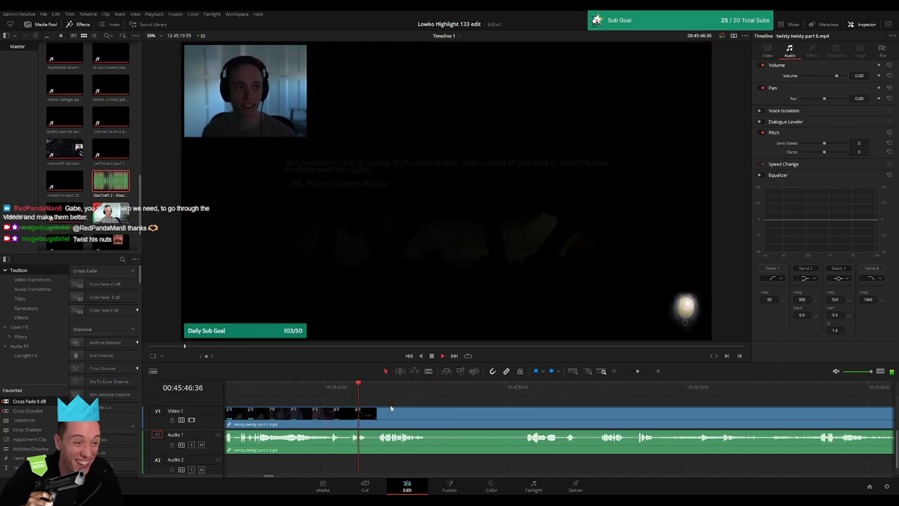
pyautogui.press('b')
pyautogui.click(369, 416)
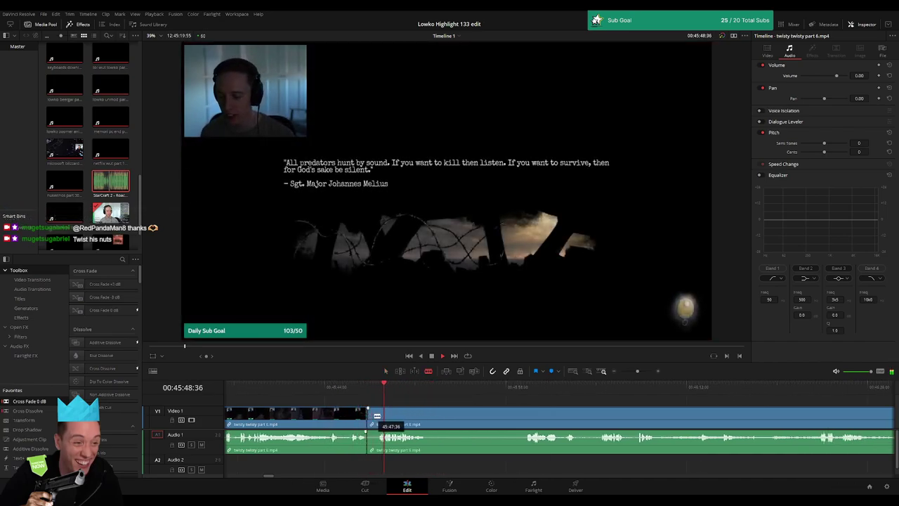
pyautogui.press('Delete')
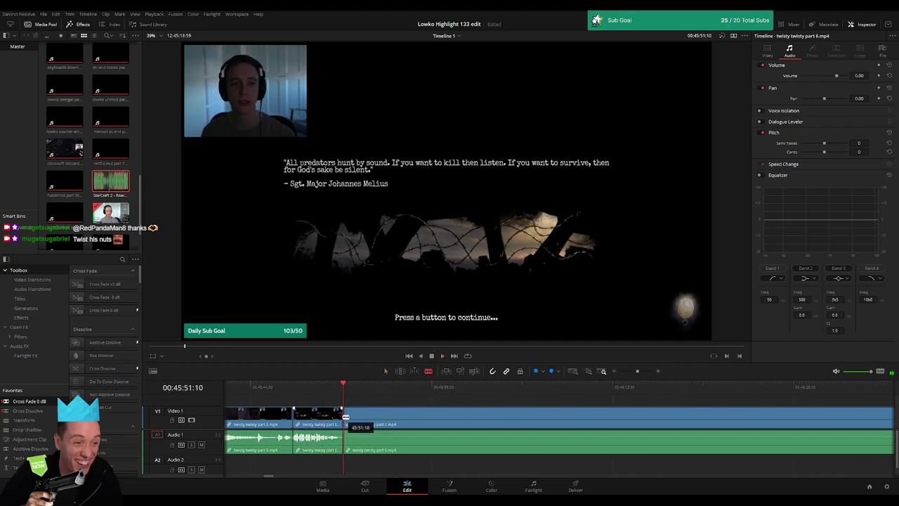
# Step: Skim and play through the inventory, hammer and drawer scenes looking for further dead spots
pyautogui.moveTo(436, 394); pyautogui.dragTo(511, 390)
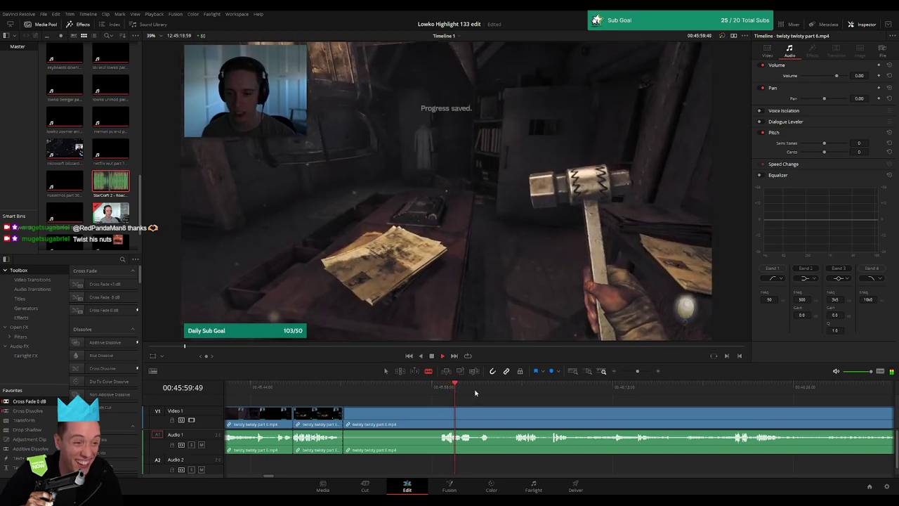
pyautogui.moveTo(637, 371); pyautogui.dragTo(631, 373)
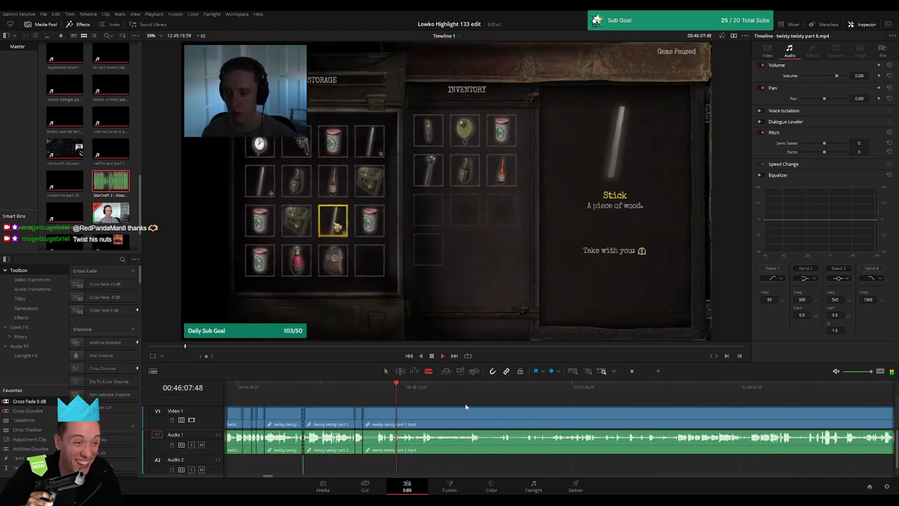
pyautogui.click(420, 387)
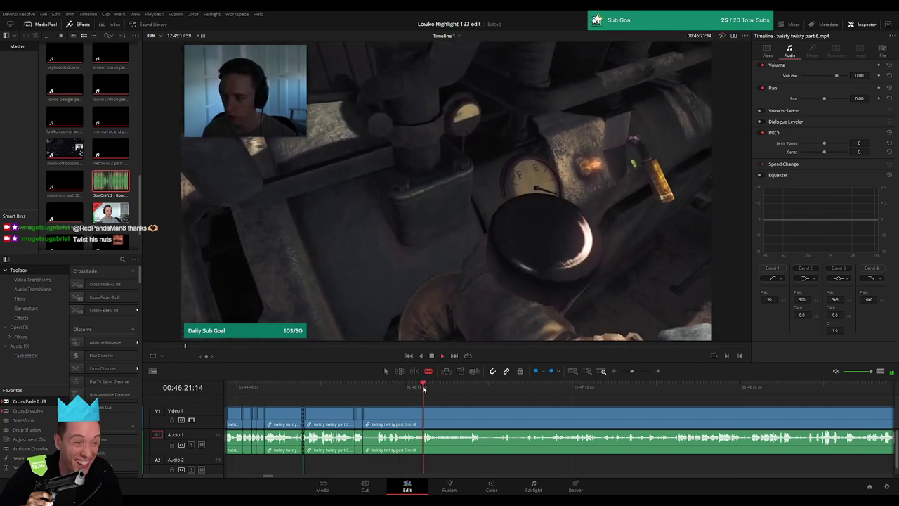
pyautogui.moveTo(431, 390); pyautogui.dragTo(554, 391)
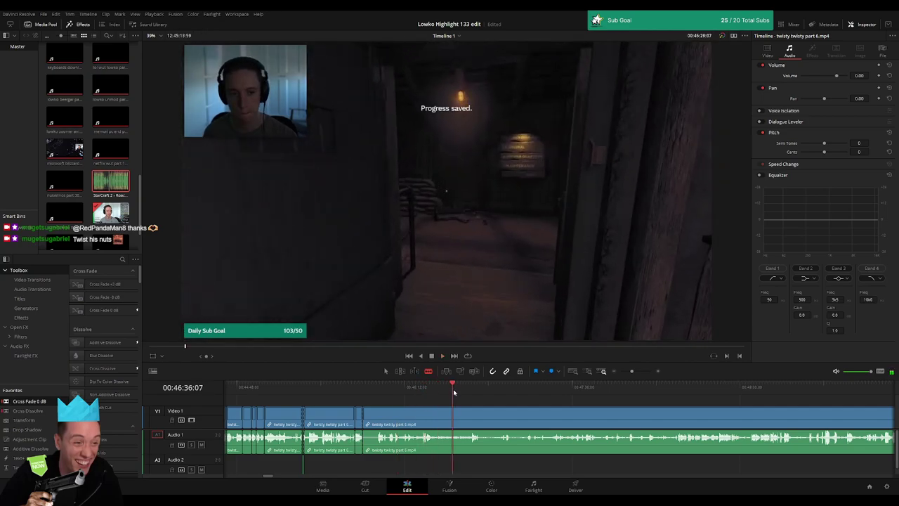
pyautogui.press('space')
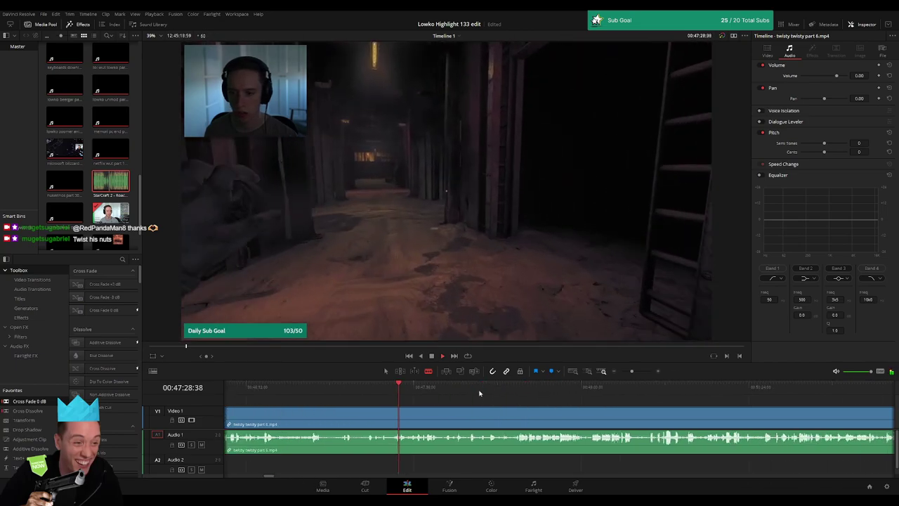
pyautogui.moveTo(480, 393); pyautogui.dragTo(482, 391)
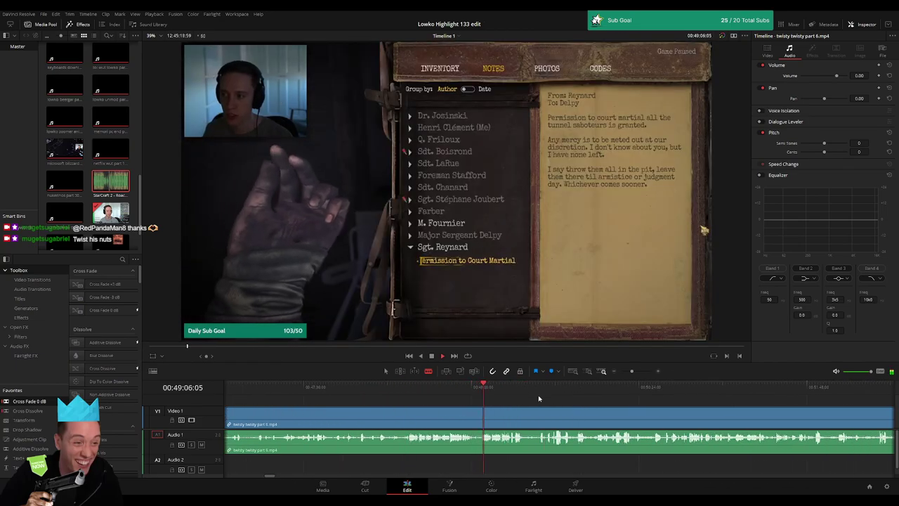
pyautogui.moveTo(539, 399)
pyautogui.mouseDown()
pyautogui.moveTo(425, 403)
pyautogui.moveTo(596, 391)
pyautogui.mouseUp()
pyautogui.press('space')
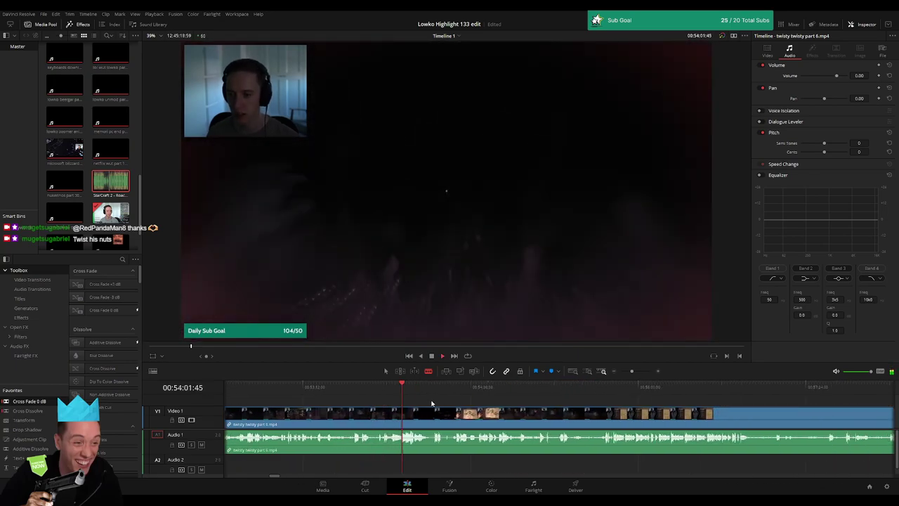
pyautogui.click(384, 391)
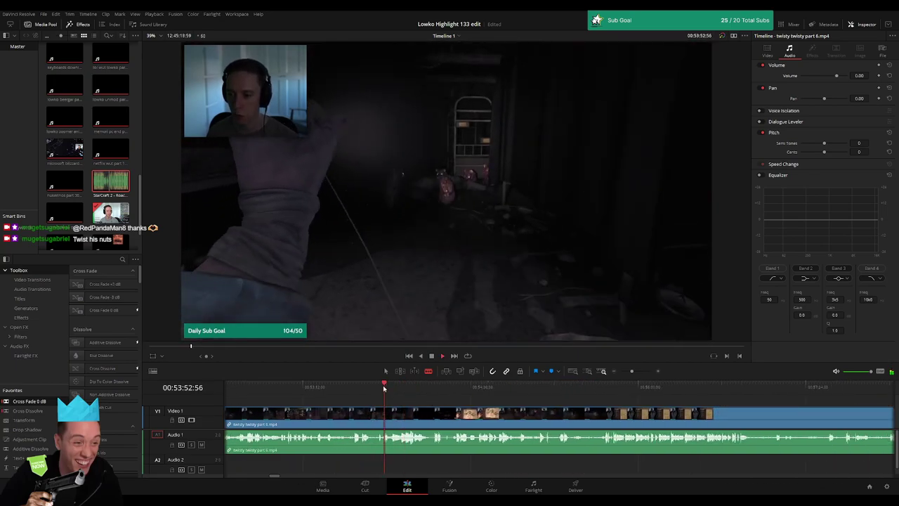
pyautogui.click(377, 391)
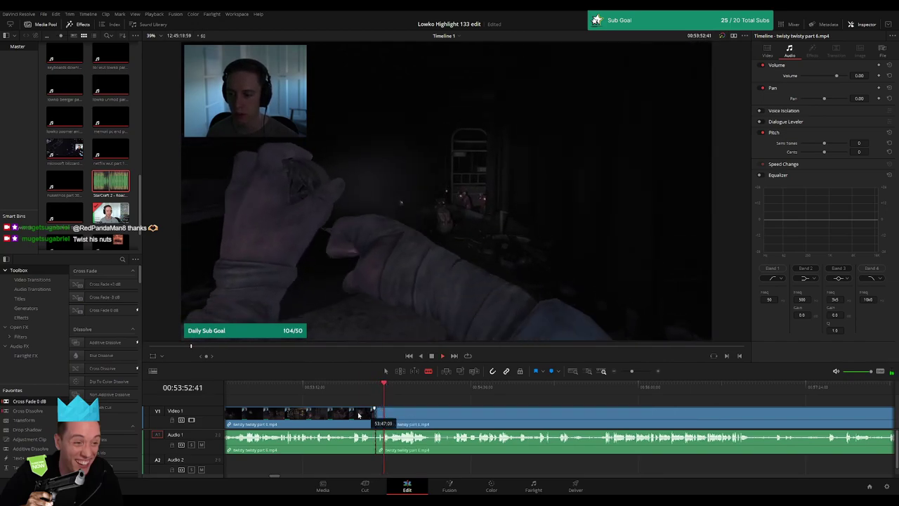
pyautogui.scroll(5, 366, 415)
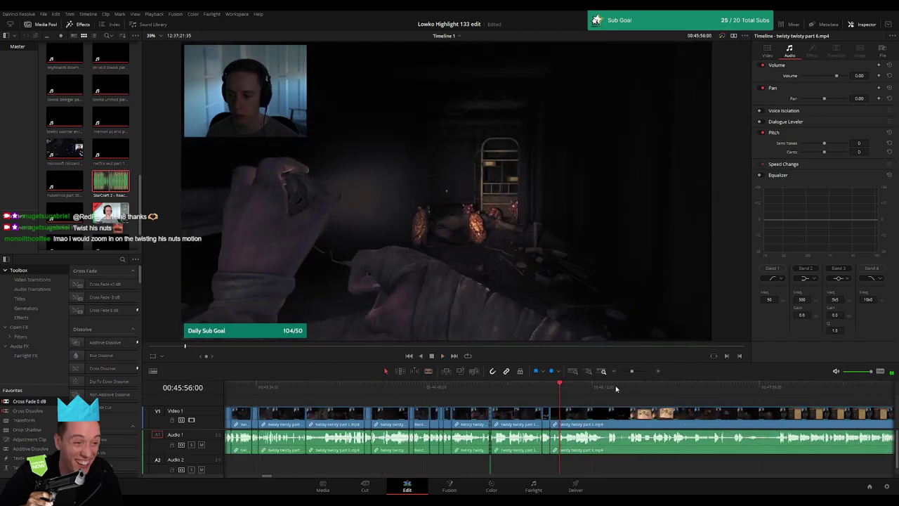
pyautogui.moveTo(632, 371); pyautogui.dragTo(635, 371)
pyautogui.click(533, 388)
pyautogui.press('space')
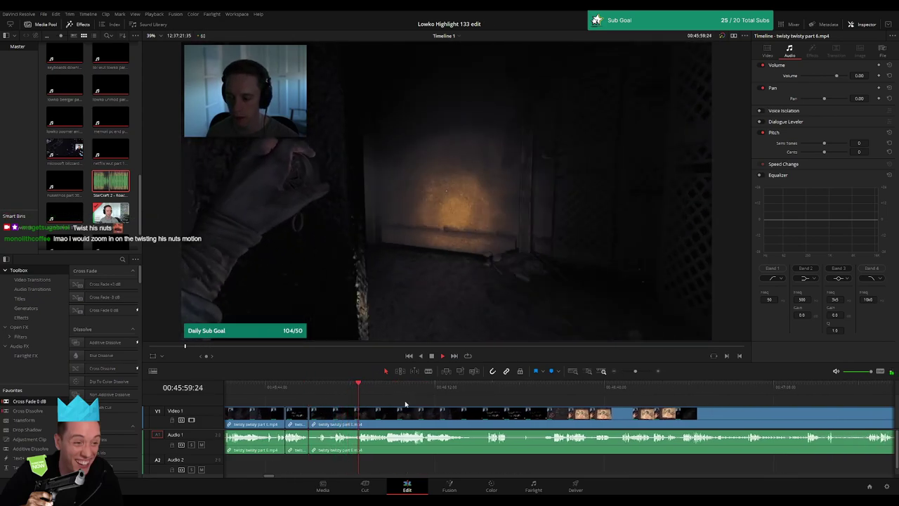
pyautogui.moveTo(635, 371); pyautogui.dragTo(620, 371)
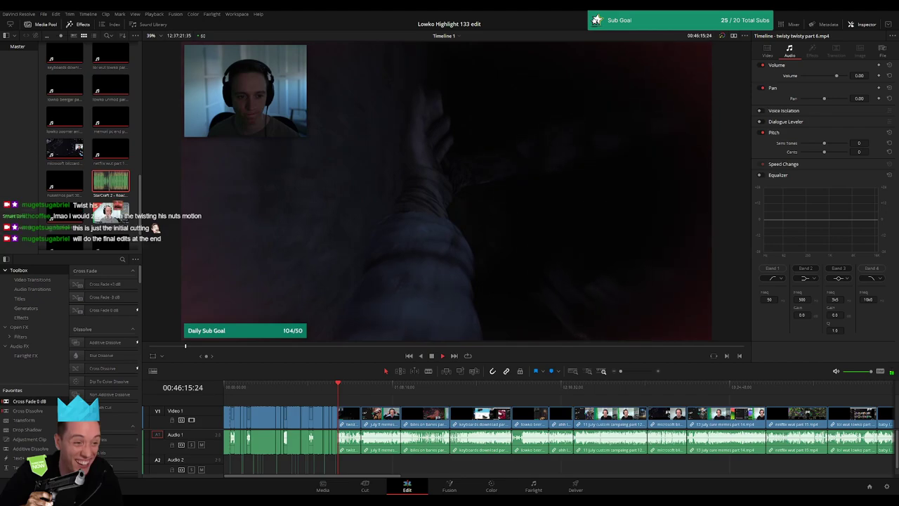
pyautogui.moveTo(620, 371); pyautogui.dragTo(638, 372)
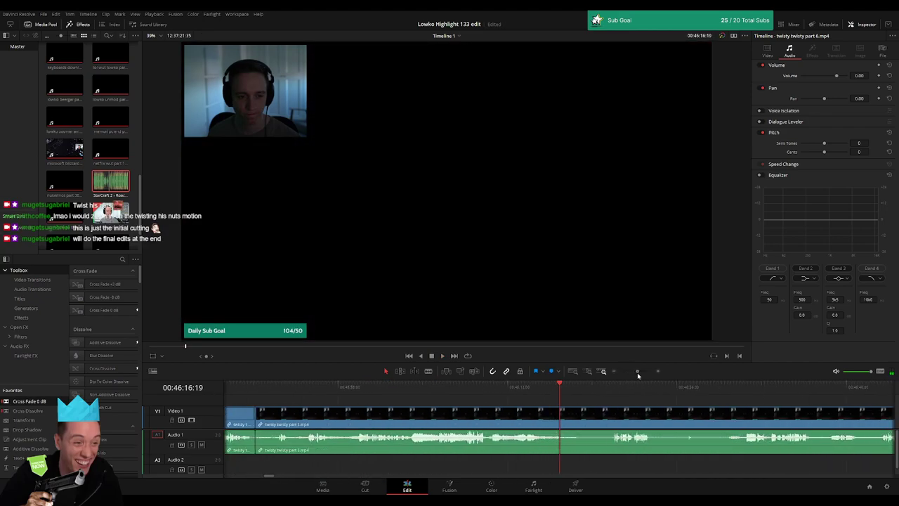
pyautogui.click(404, 390)
pyautogui.press('space')
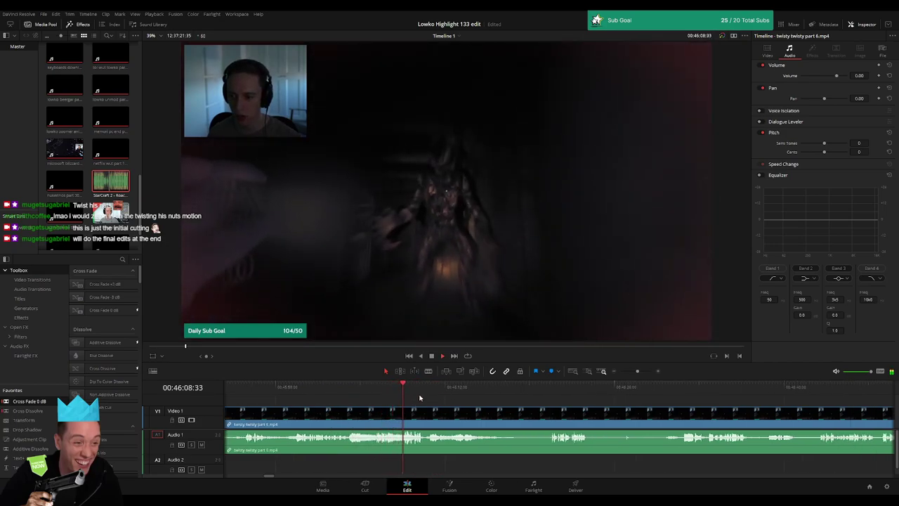
# Step: Blade two cuts around the creature jump-scare and select the short piece between them
pyautogui.click(641, 372)
pyautogui.moveTo(641, 373); pyautogui.dragTo(645, 373)
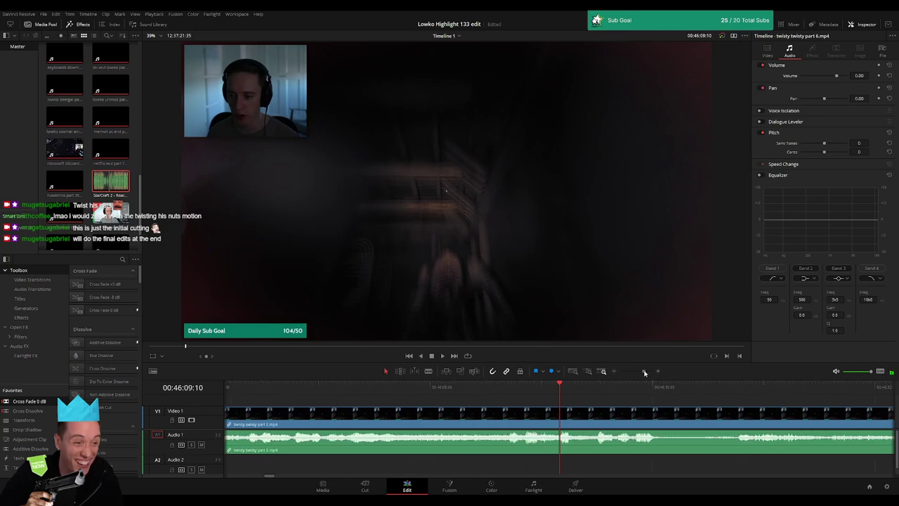
pyautogui.click(561, 412)
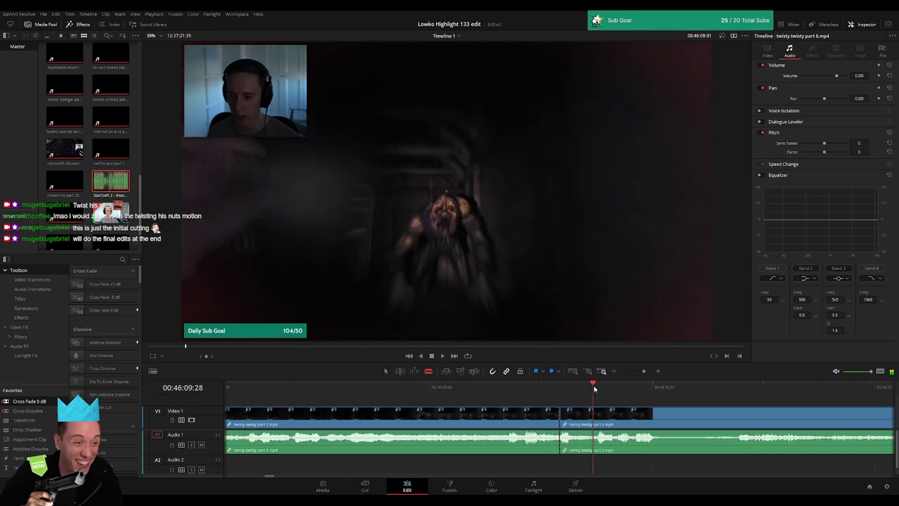
pyautogui.click(592, 425)
pyautogui.press('a')
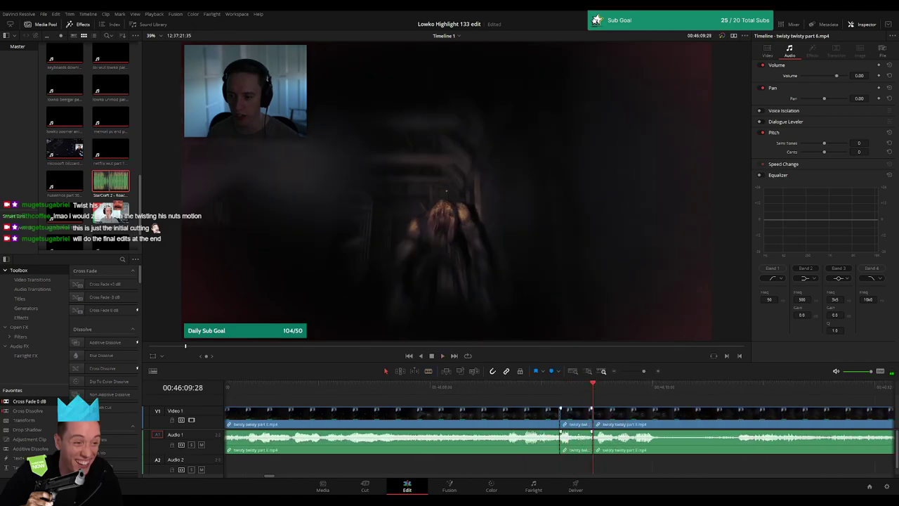
pyautogui.click(578, 451)
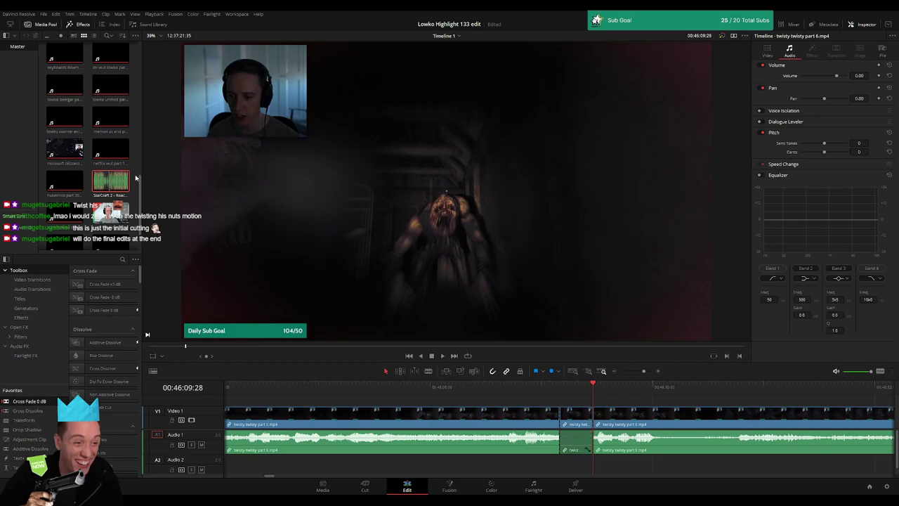
# Step: Place StarCraft 2 - Roach Quotes.mp3 on Audio 2 under the scare and play it back
pyautogui.moveTo(136, 178); pyautogui.dragTo(563, 464)
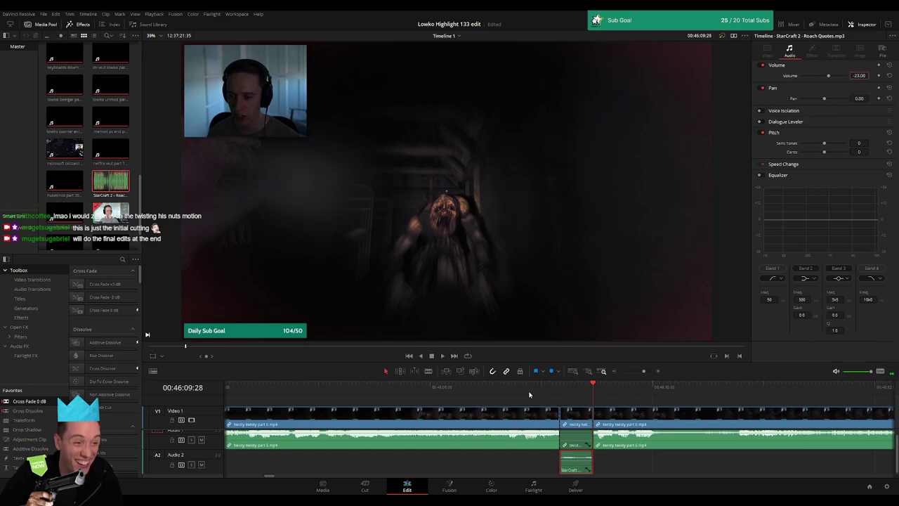
pyautogui.press('space')
pyautogui.scroll(2, 562, 404)
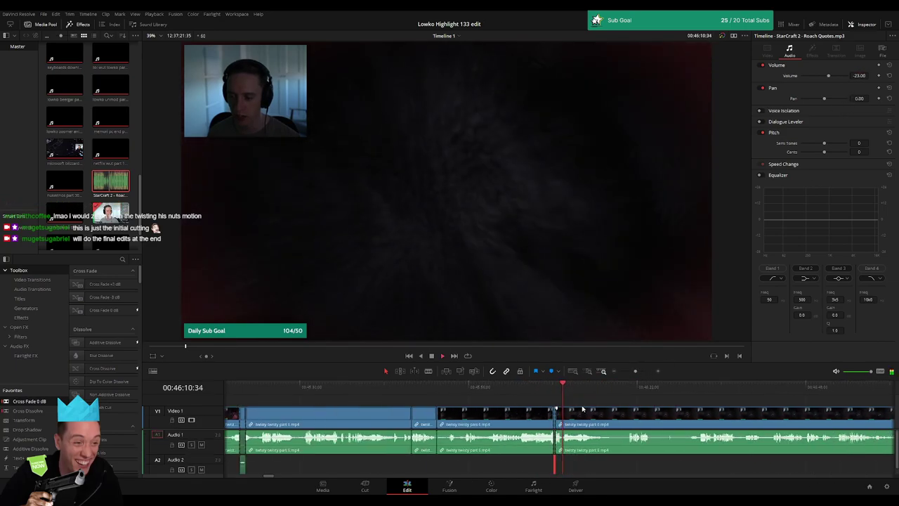
pyautogui.click(582, 406)
pyautogui.hscroll(2, 534, 406)
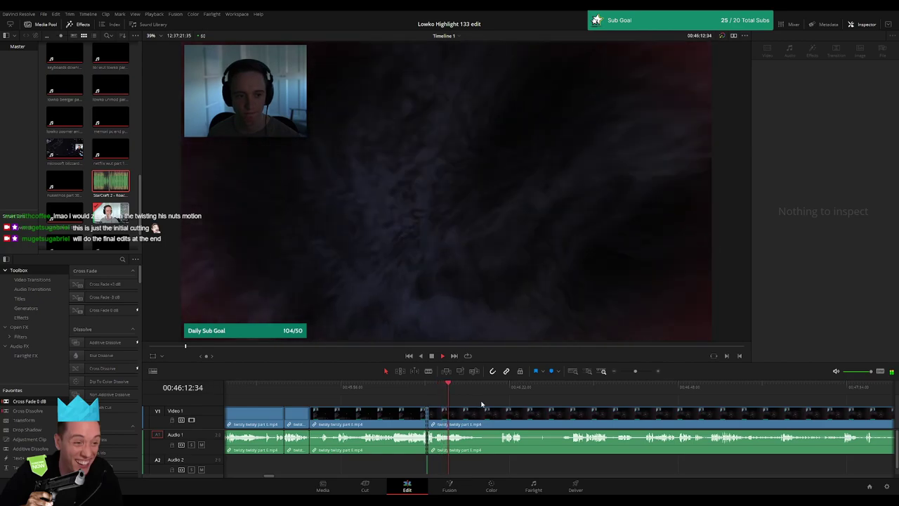
# Step: Cut and ripple-delete the dead footage before the artillery-fire quote card around 46:20
pyautogui.click(471, 395)
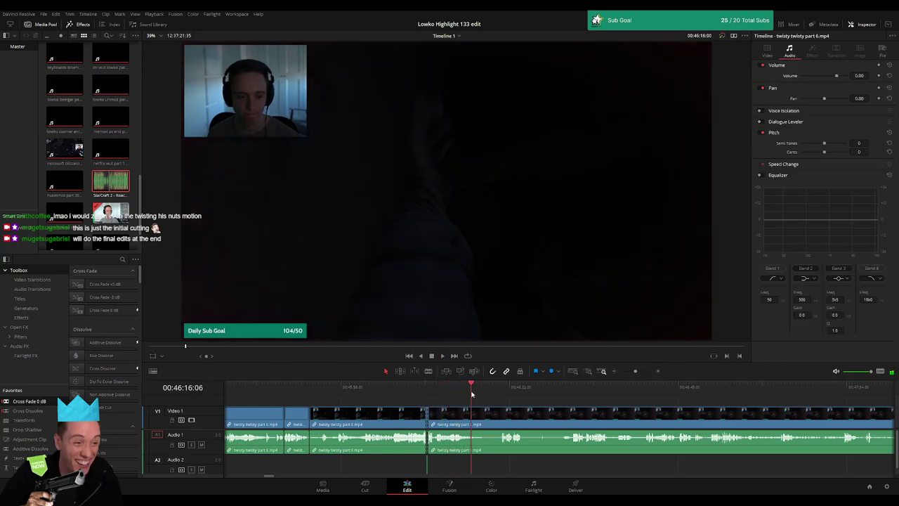
pyautogui.press('b')
pyautogui.click(475, 418)
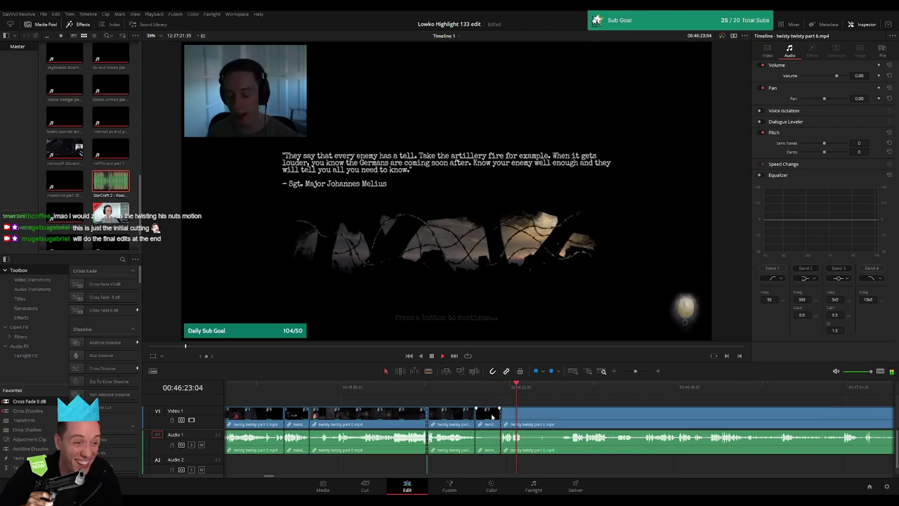
pyautogui.press('a')
pyautogui.click(489, 411)
pyautogui.press('BackSpace')
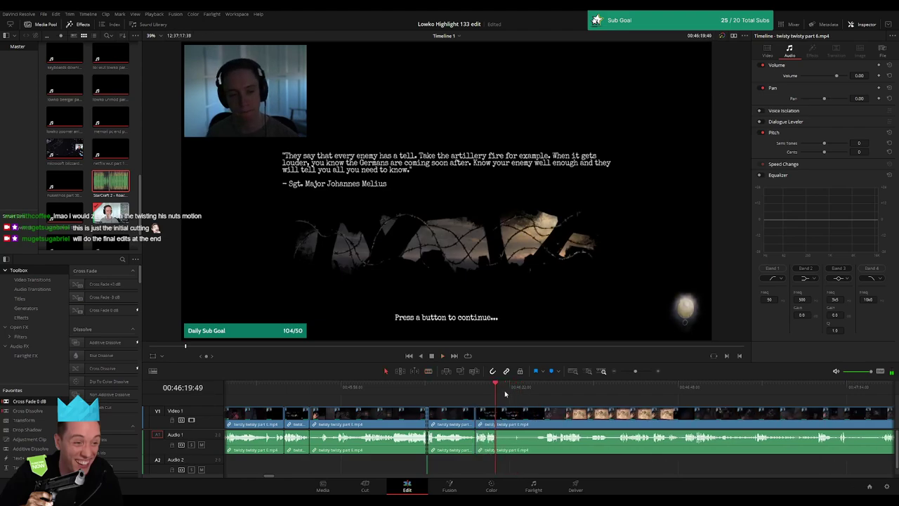
pyautogui.click(526, 394)
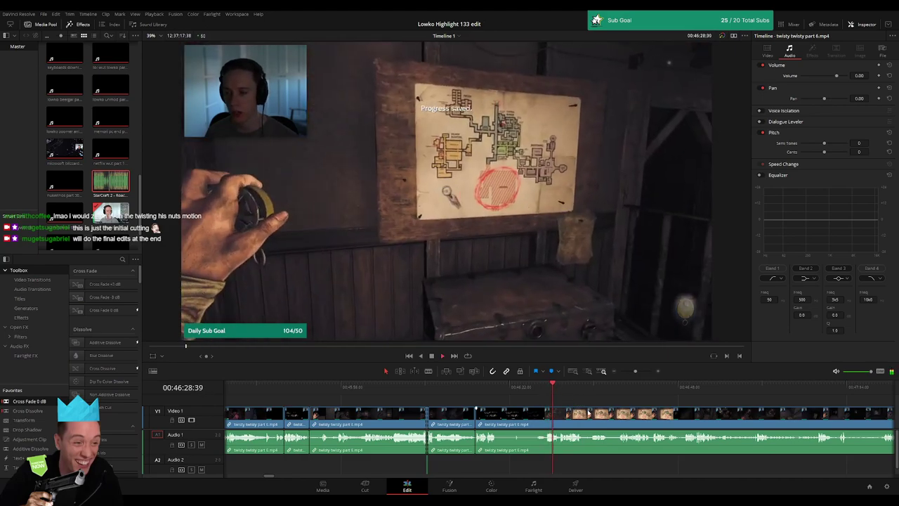
pyautogui.click(479, 392)
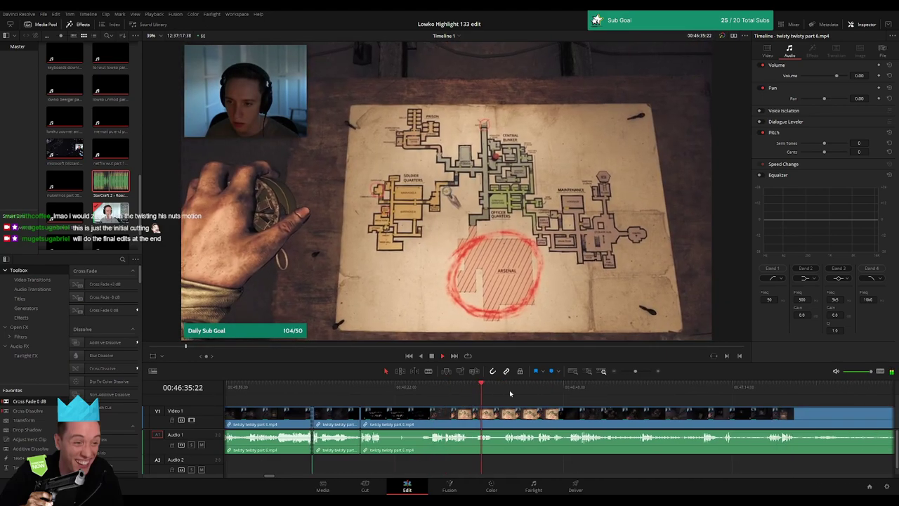
pyautogui.click(786, 397)
# Step: Delete the unwanted clip after the tunnel scene and close the resulting gap
pyautogui.press('space')
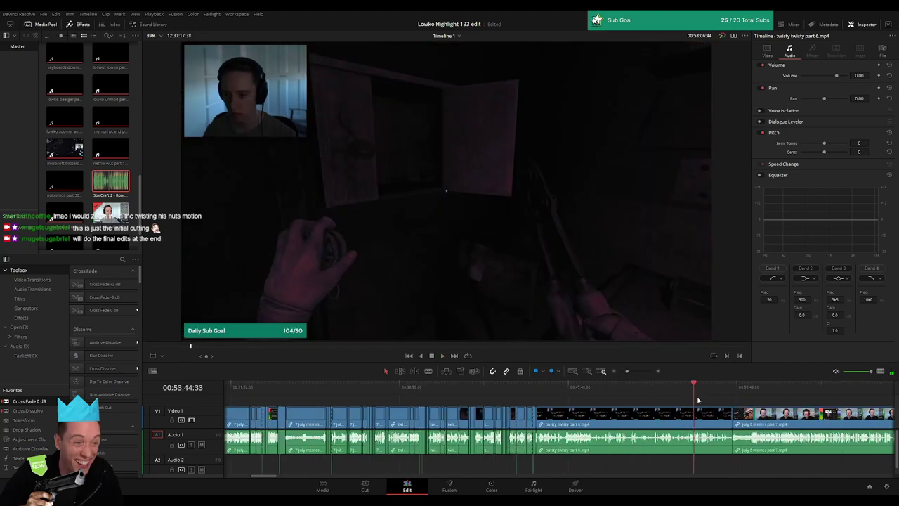
pyautogui.press('BackSpace')
pyautogui.click(659, 423)
pyautogui.press('BackSpace')
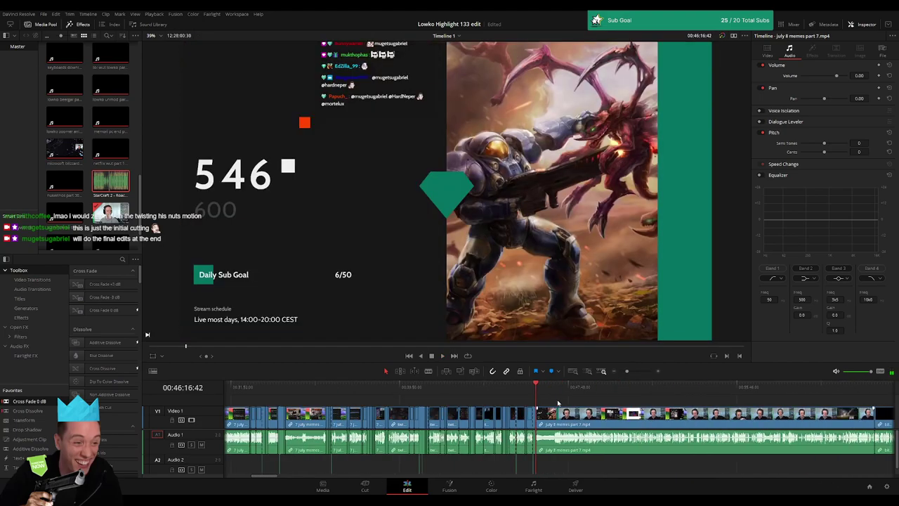
# Step: Scrub through july 8 memes part 7.mp4 and split video and audio where the action resumes
pyautogui.moveTo(558, 398); pyautogui.dragTo(585, 398)
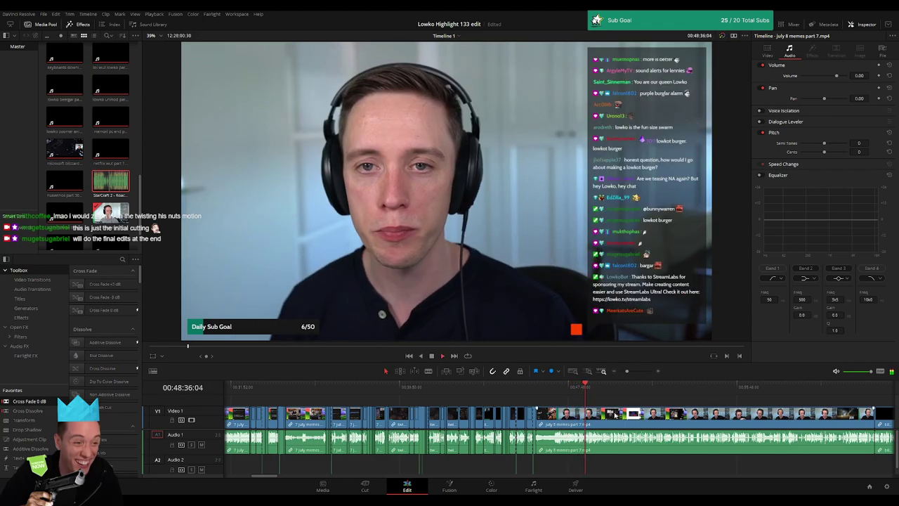
pyautogui.hscroll(3, 614, 415)
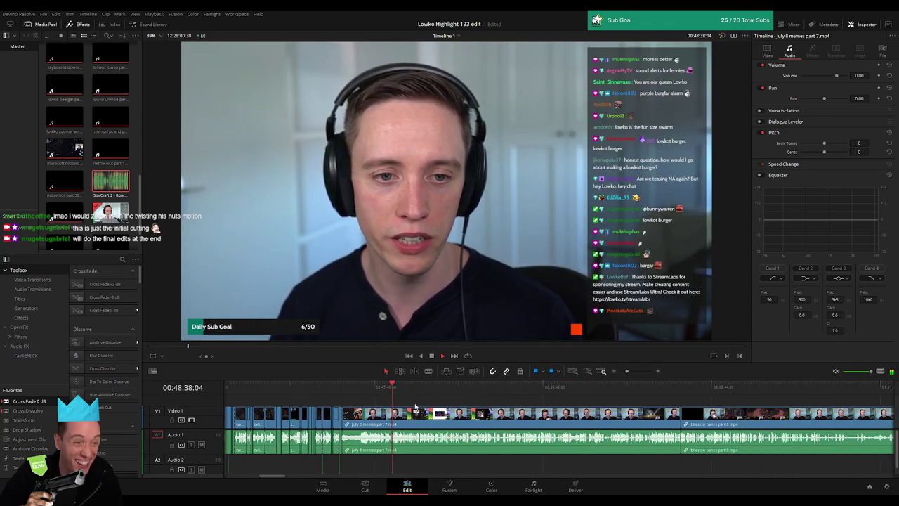
pyautogui.moveTo(394, 395); pyautogui.dragTo(415, 395)
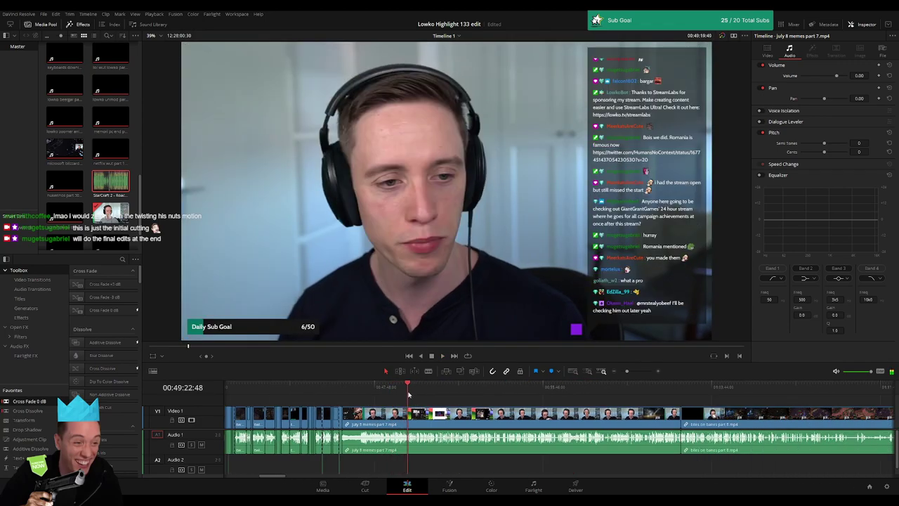
pyautogui.moveTo(414, 395); pyautogui.dragTo(421, 395)
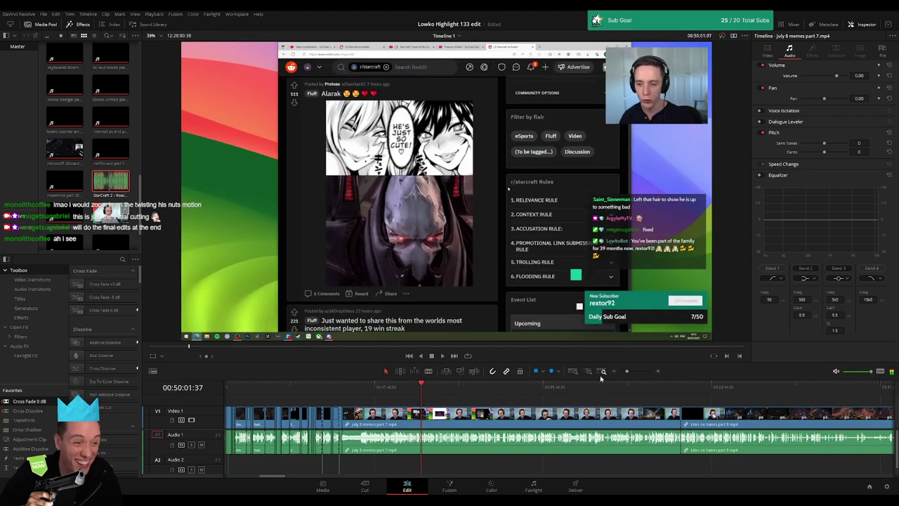
pyautogui.scroll(2, 600, 377)
pyautogui.click(396, 394)
pyautogui.press('space')
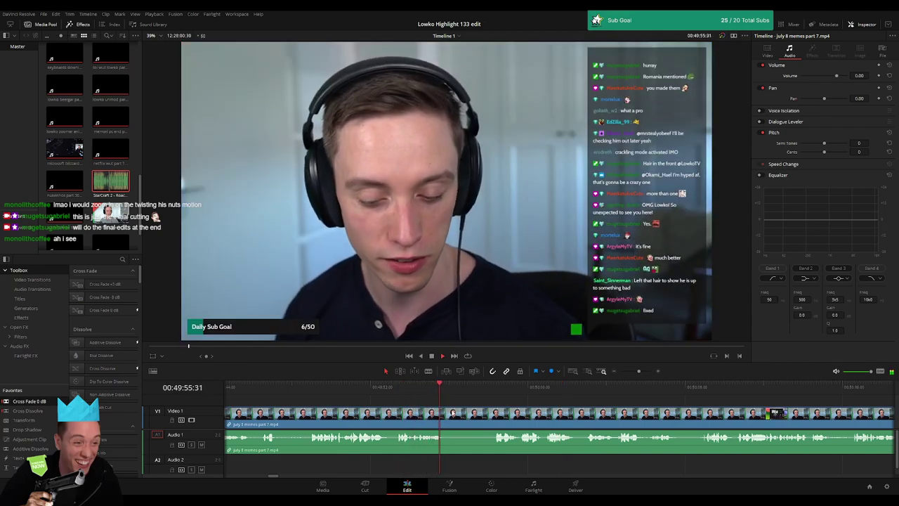
pyautogui.hscroll(2, 382, 391)
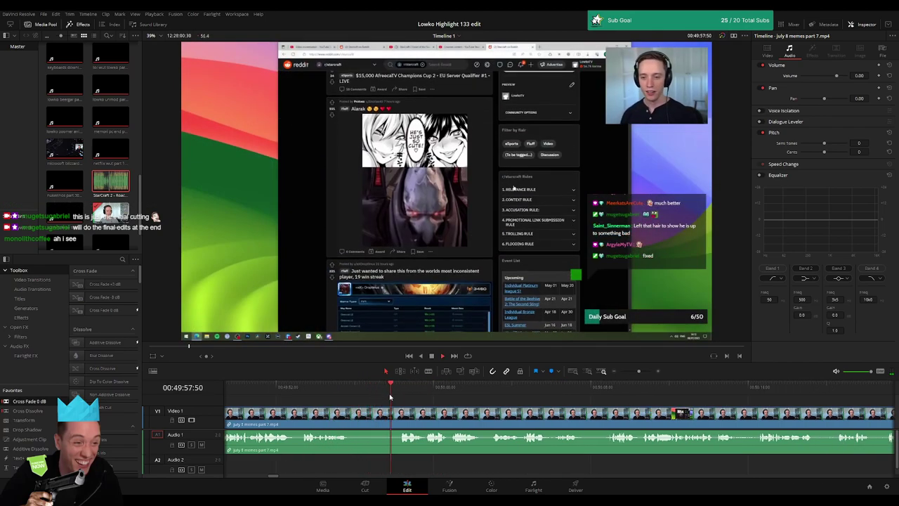
pyautogui.hotkey('ctrl', 'b')
# Step: Ripple-delete the dead footage before the cut and trim the clip's edge
pyautogui.click(372, 420)
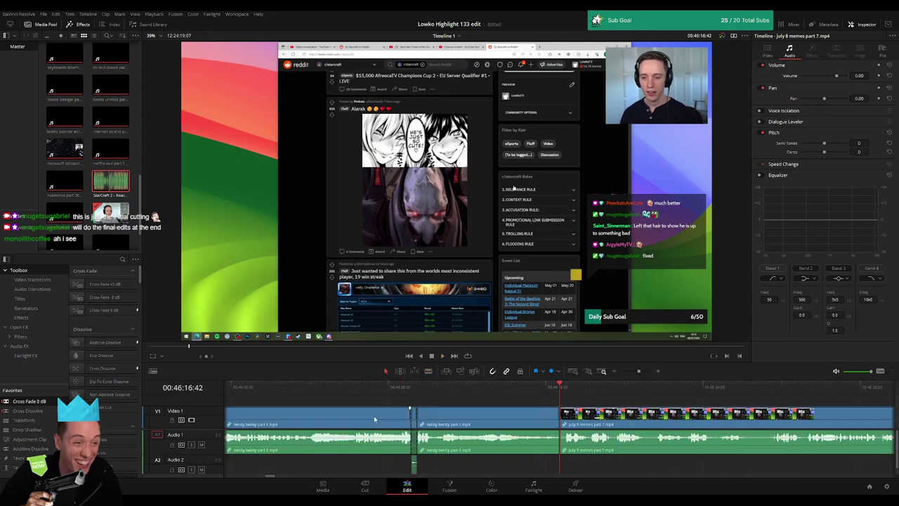
pyautogui.press('BackSpace')
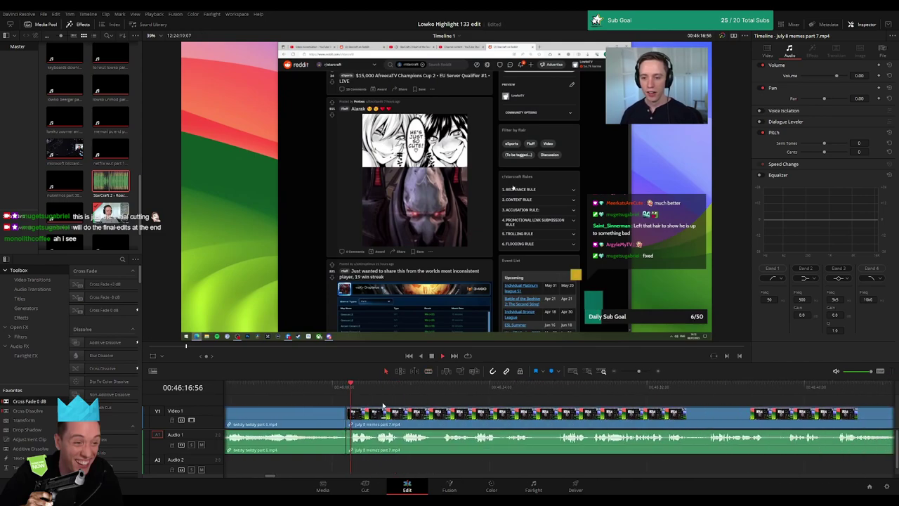
pyautogui.press('space')
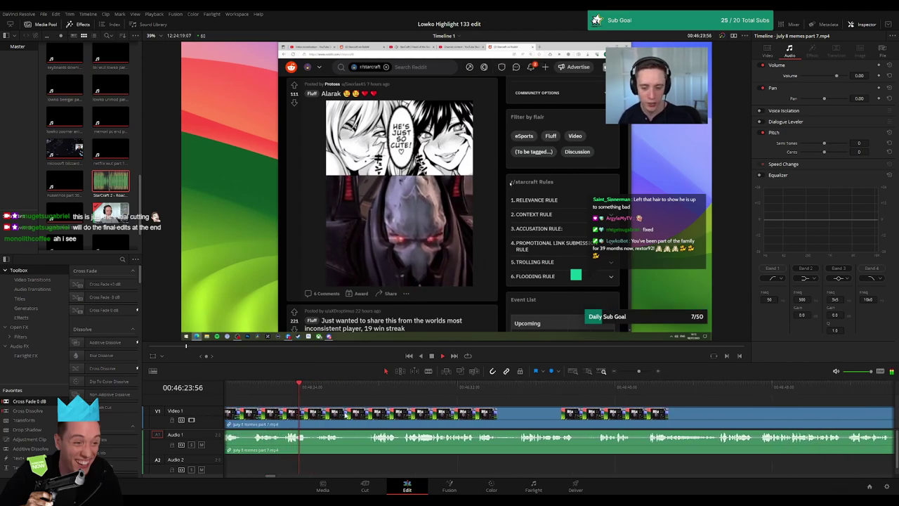
pyautogui.moveTo(289, 415); pyautogui.dragTo(281, 415)
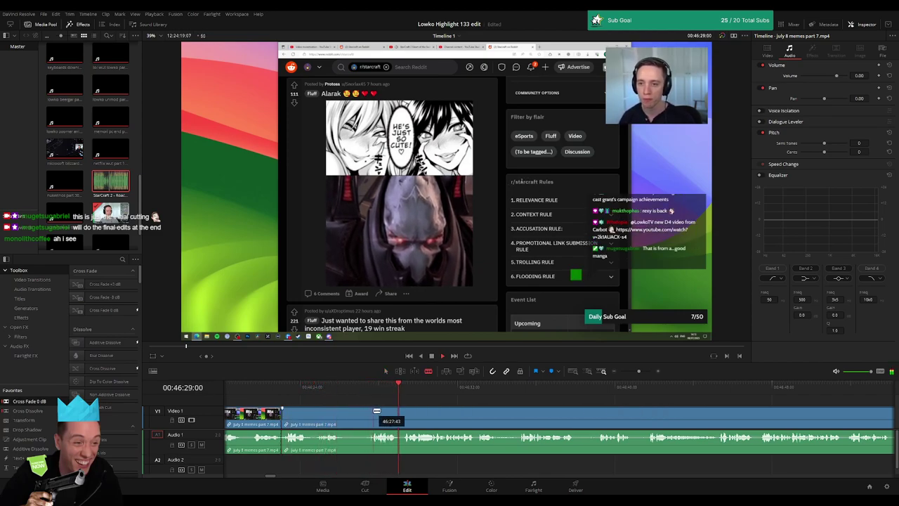
# Step: Play through july 8 memes part 7 and place the playhead at the next split near 47:02
pyautogui.hscroll(2, 456, 404)
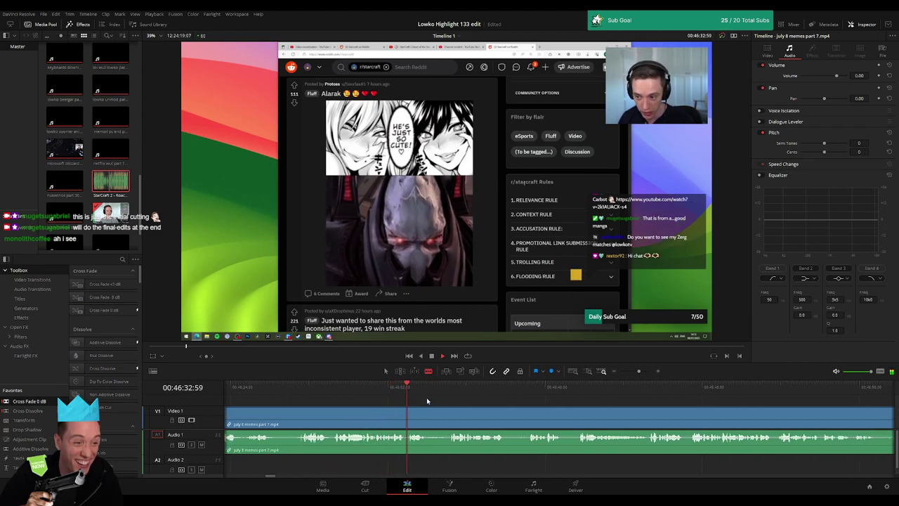
pyautogui.hscroll(1, 427, 402)
pyautogui.hscroll(1, 427, 401)
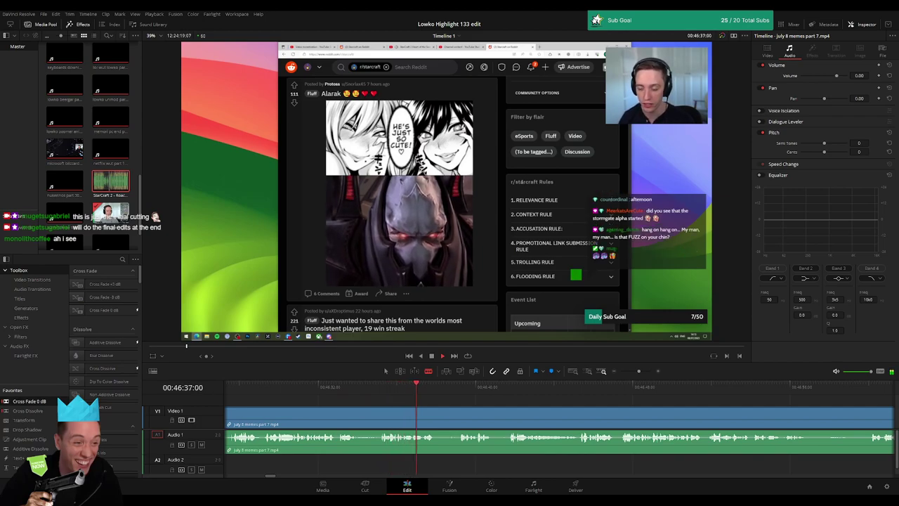
pyautogui.click(465, 391)
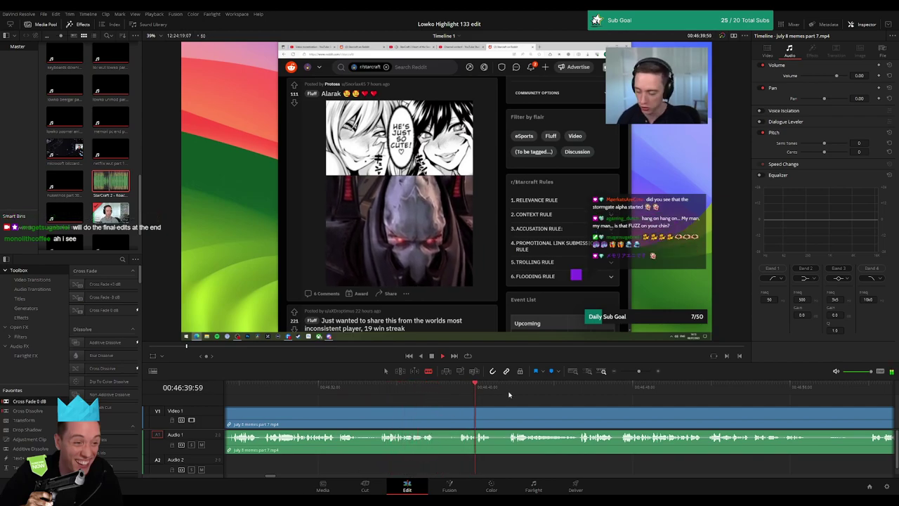
pyautogui.press('space')
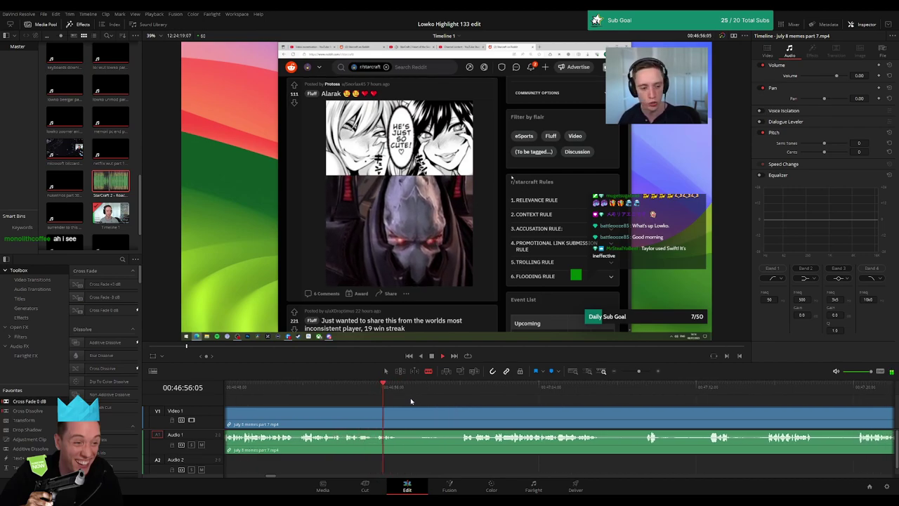
pyautogui.click(454, 394)
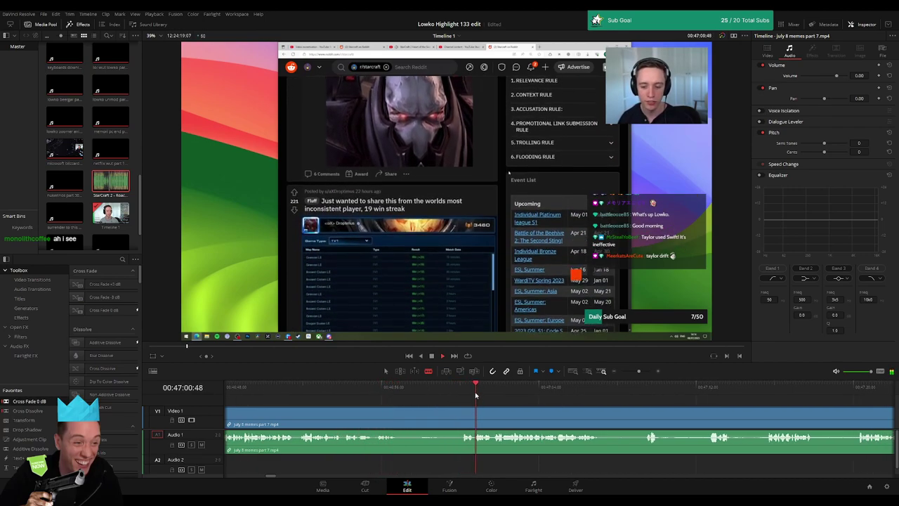
pyautogui.hscroll(3, 404, 402)
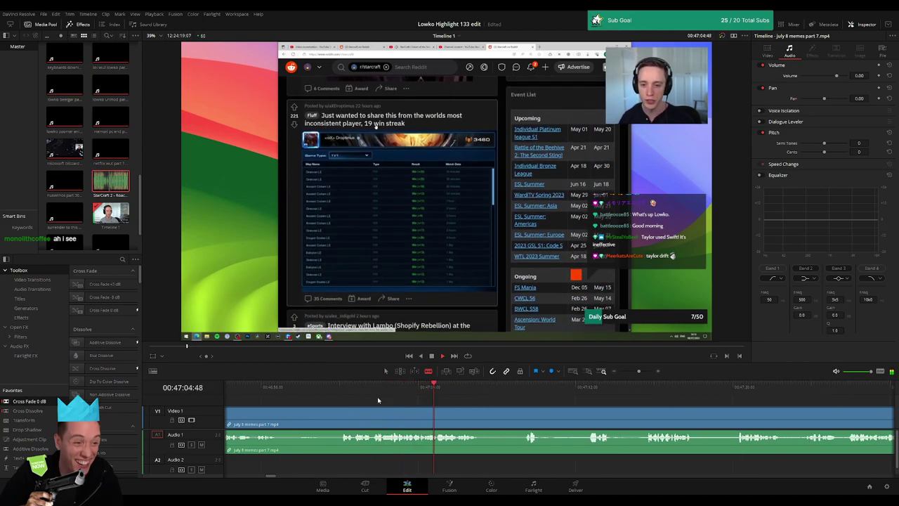
pyautogui.click(385, 387)
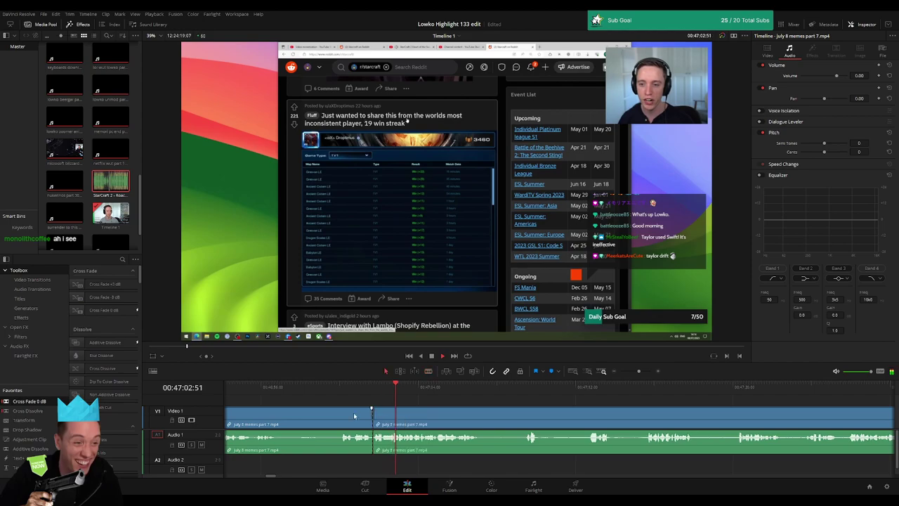
# Step: Review the memes footage from the interview article back to the 3D Big Gabe post
pyautogui.press('Up')
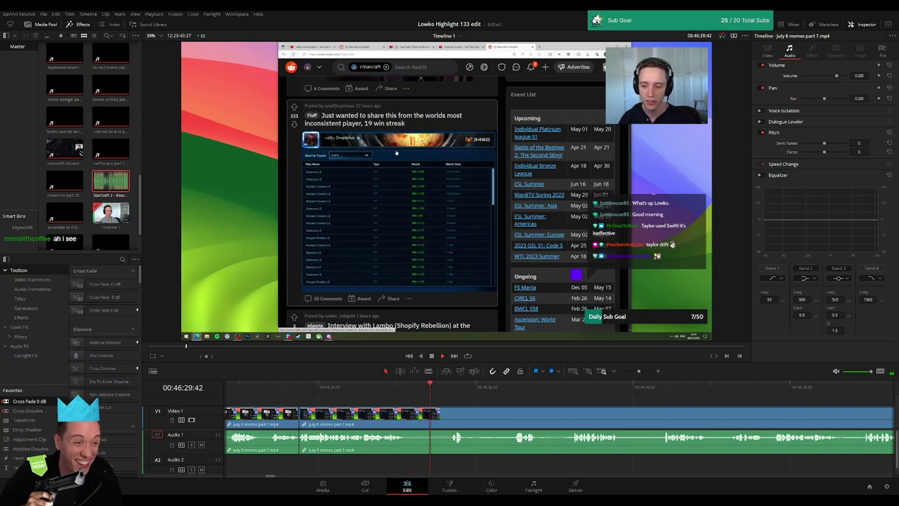
pyautogui.hscroll(2, 321, 406)
pyautogui.hscroll(2, 322, 406)
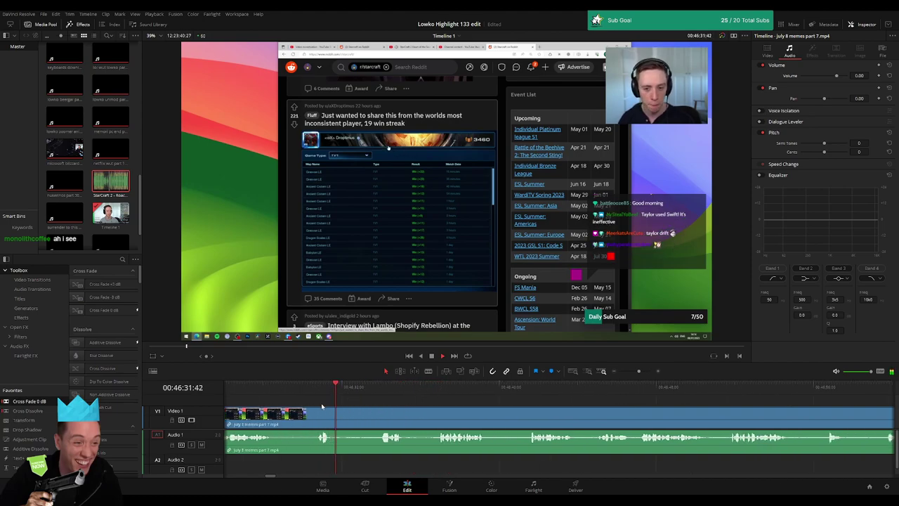
pyautogui.click(381, 394)
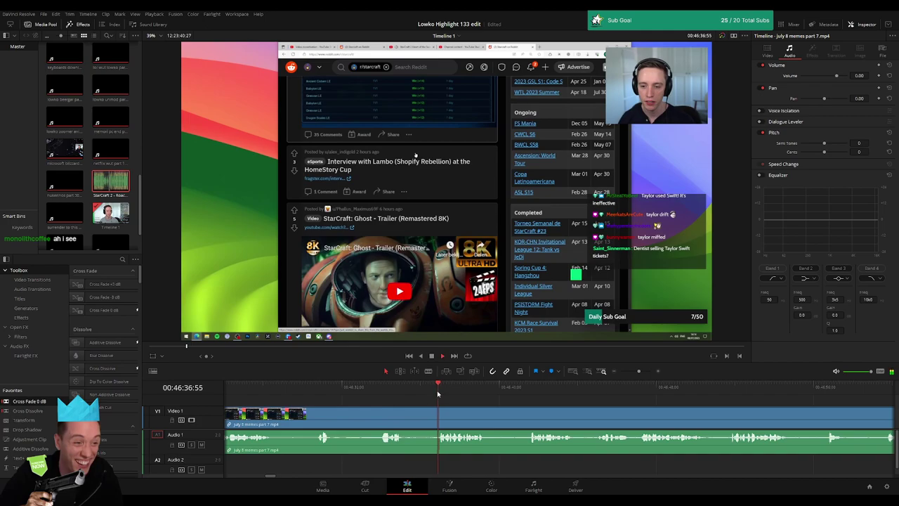
pyautogui.click(527, 389)
pyautogui.hscroll(2, 436, 392)
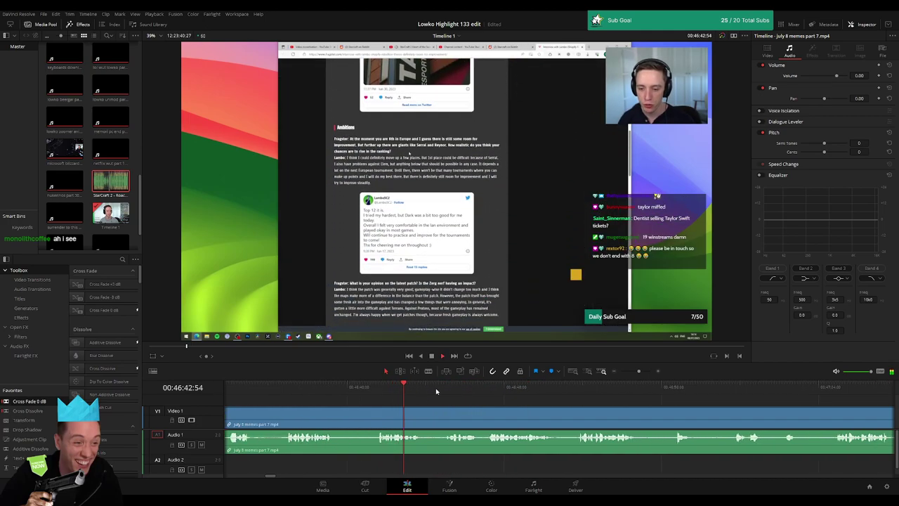
pyautogui.click(435, 389)
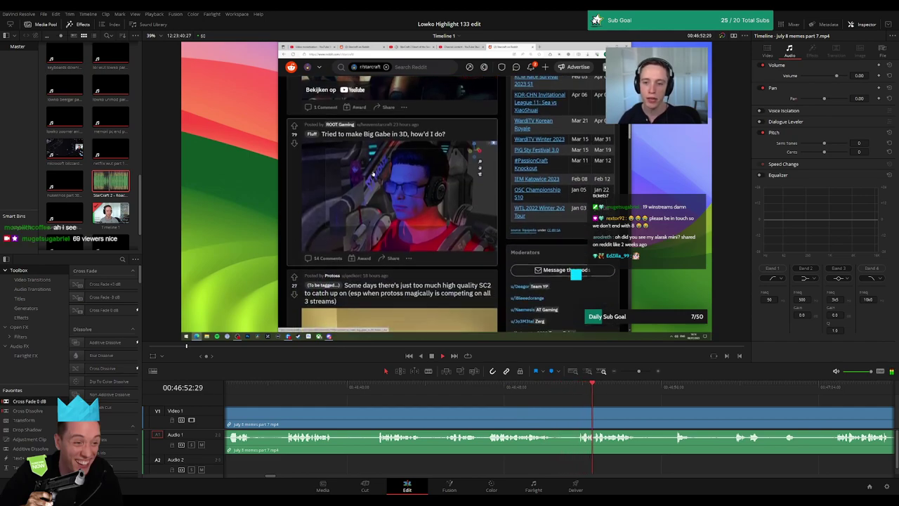
pyautogui.hscroll(3, 432, 404)
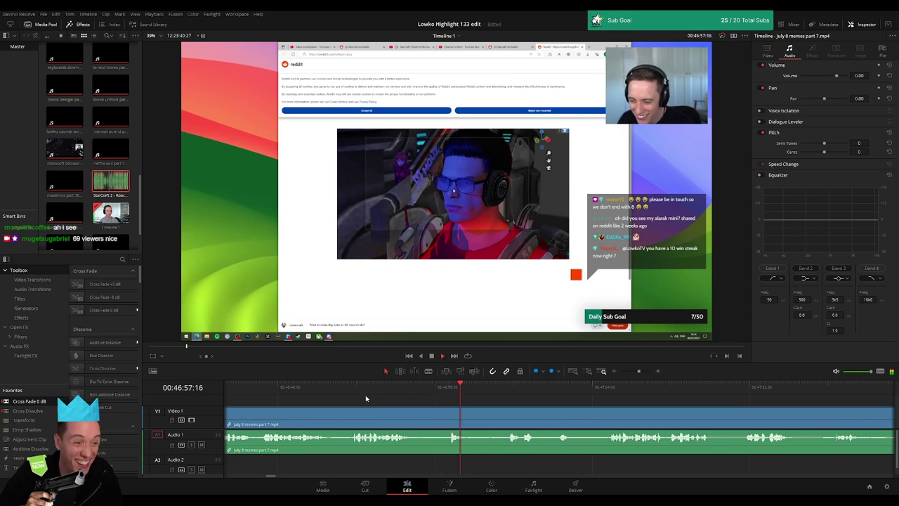
pyautogui.click(347, 388)
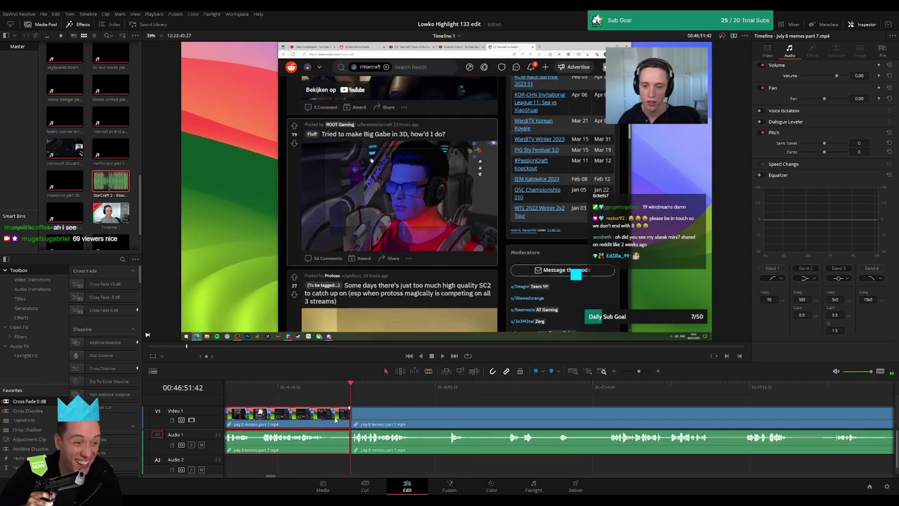
pyautogui.hscroll(-3, 338, 408)
pyautogui.click(310, 388)
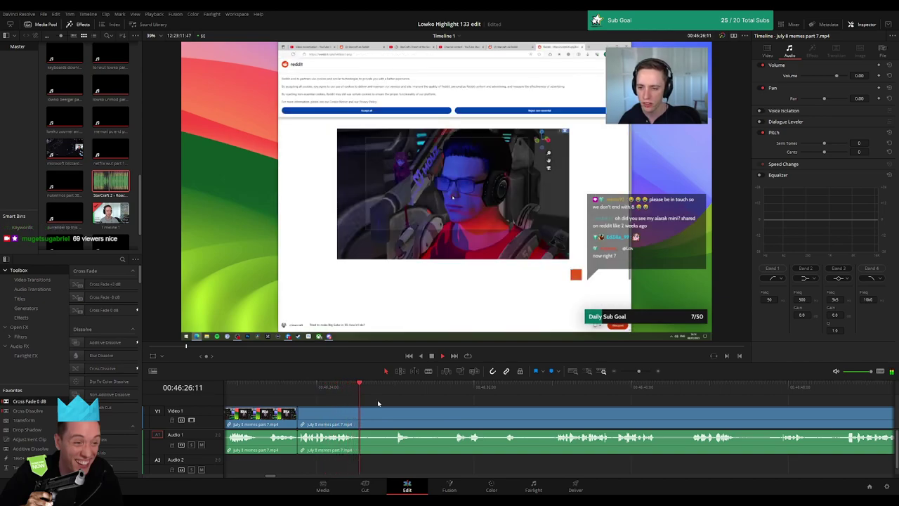
pyautogui.click(388, 389)
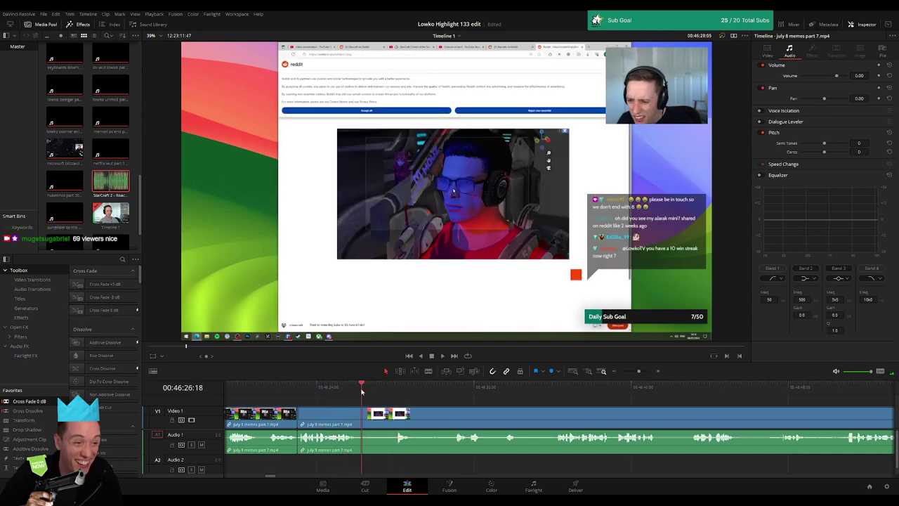
# Step: Place an Adjustment Clip from Favorites on Video 2 above the footage at the playhead
pyautogui.moveTo(43, 438); pyautogui.dragTo(408, 414)
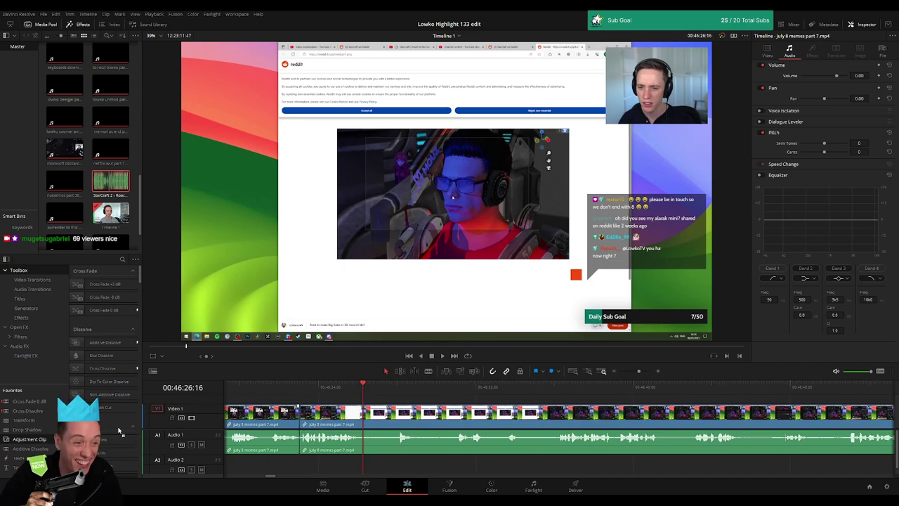
pyautogui.moveTo(120, 430); pyautogui.dragTo(392, 417)
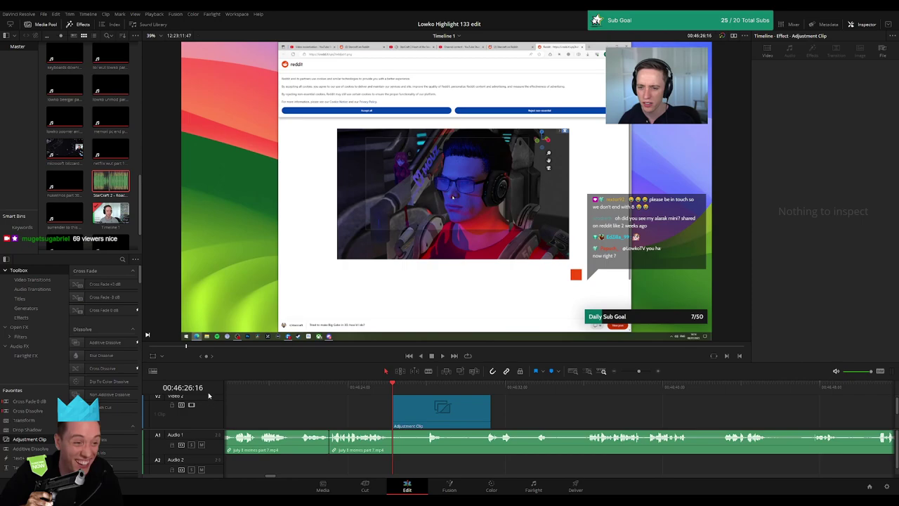
pyautogui.moveTo(213, 395); pyautogui.dragTo(213, 419)
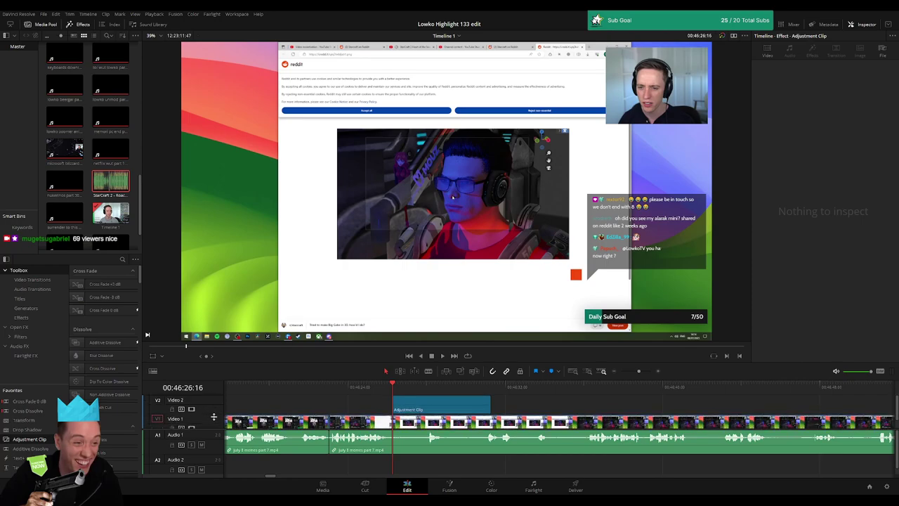
# Step: Give the adjustment clip zoom 2.38 at position -187, 26 and shorten its end
pyautogui.click(411, 409)
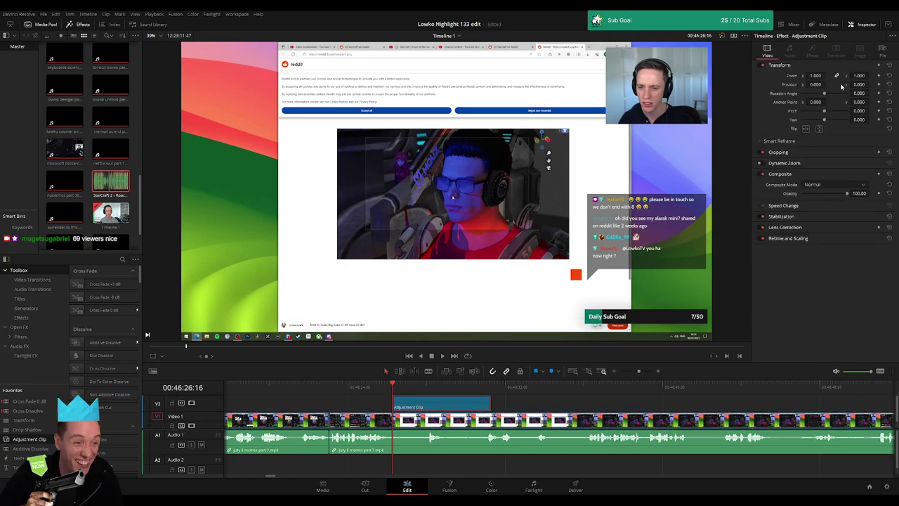
pyautogui.scroll(5, 454, 198)
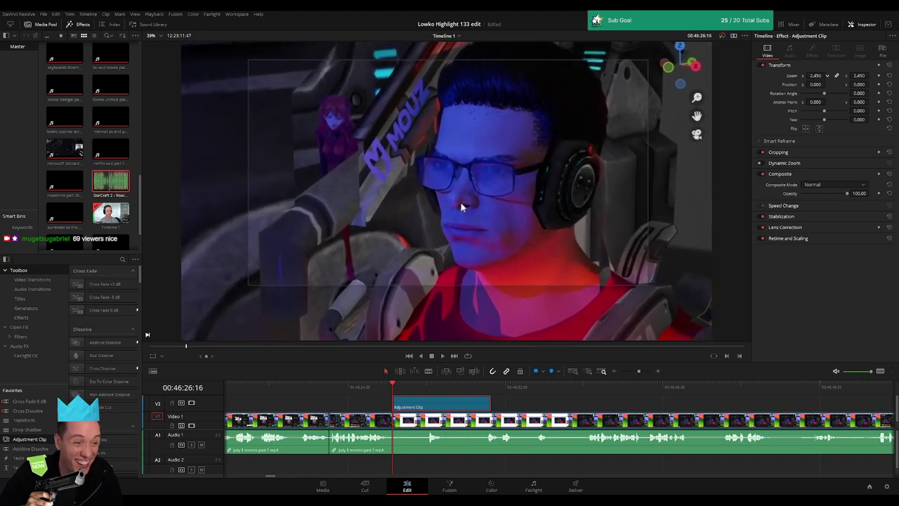
pyautogui.scroll(-2, 461, 206)
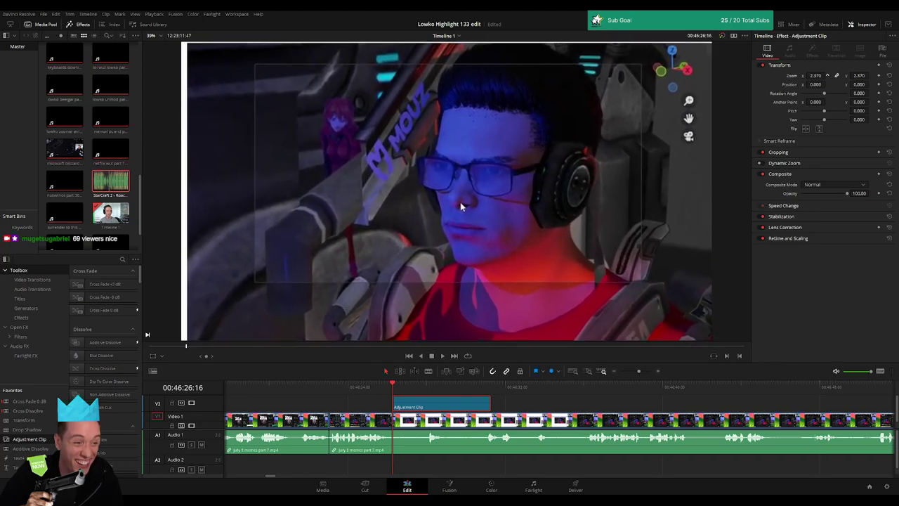
pyautogui.moveTo(461, 206); pyautogui.dragTo(435, 203)
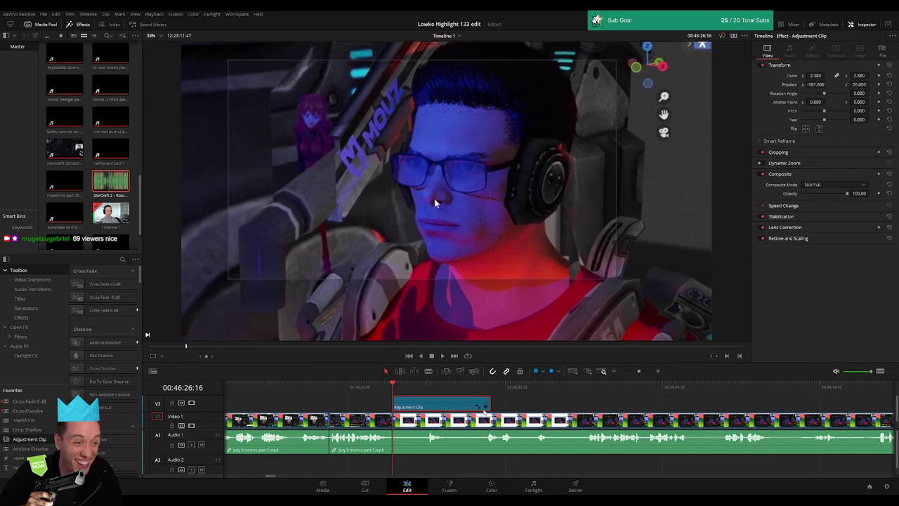
pyautogui.moveTo(490, 399); pyautogui.dragTo(427, 400)
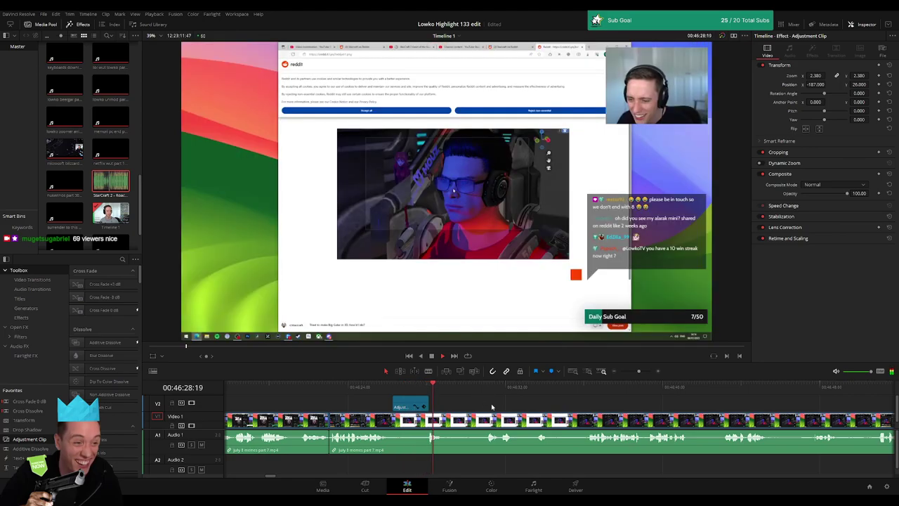
pyautogui.hscroll(5, 337, 403)
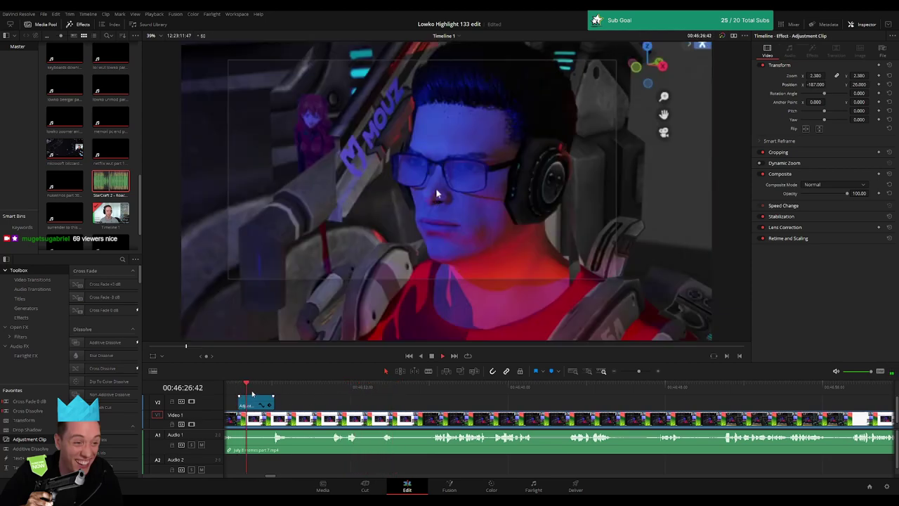
# Step: Play the Reddit browsing footage and split the clip at the playback point
pyautogui.click(383, 388)
pyautogui.press('space')
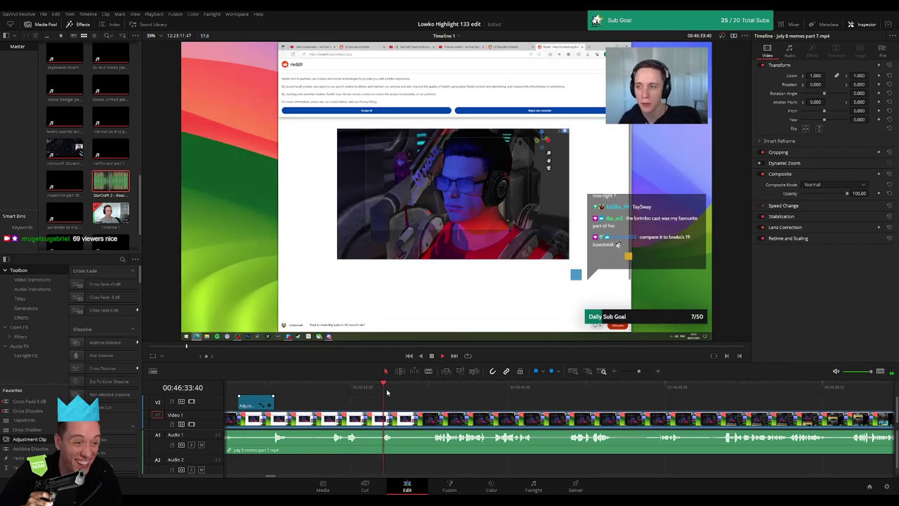
pyautogui.hotkey('ctrl', 'b')
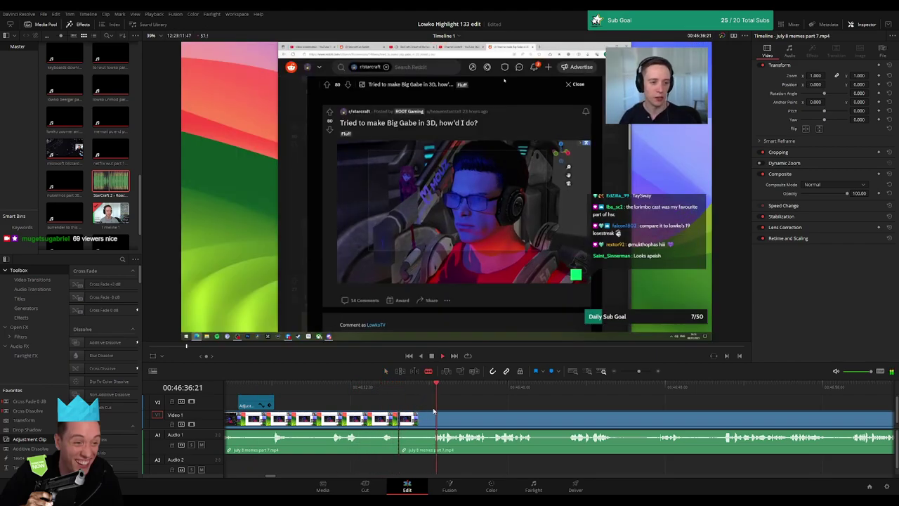
pyautogui.press('space')
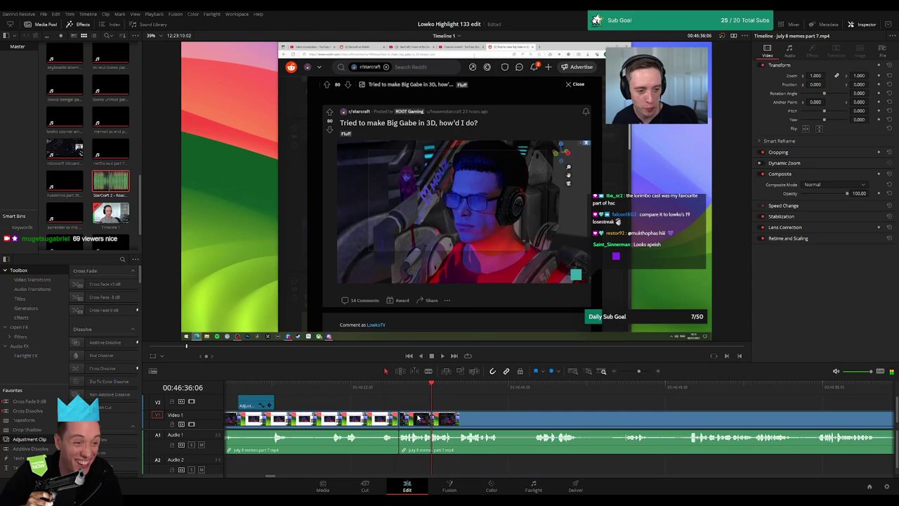
pyautogui.press('space')
# Step: Review the footage by skipping ahead to 47:28, the tweet and the Reddit post
pyautogui.click(535, 388)
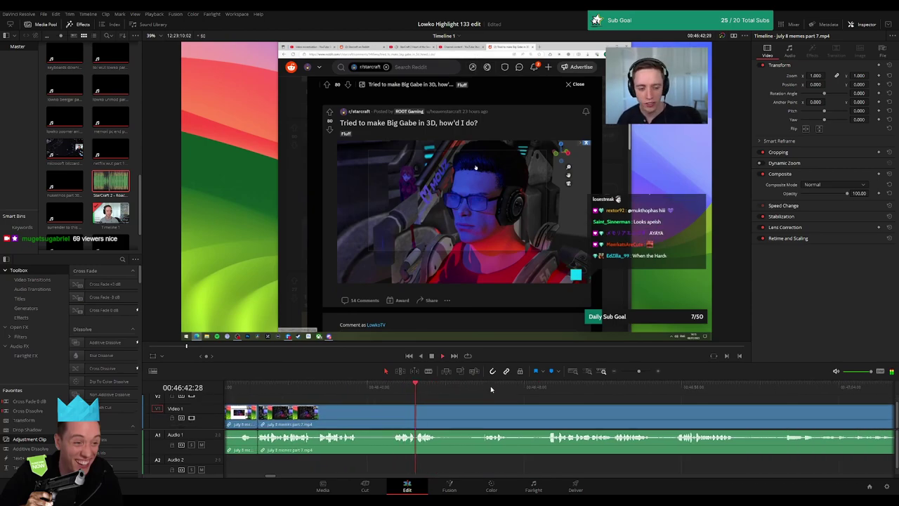
pyautogui.click(500, 389)
pyautogui.click(552, 389)
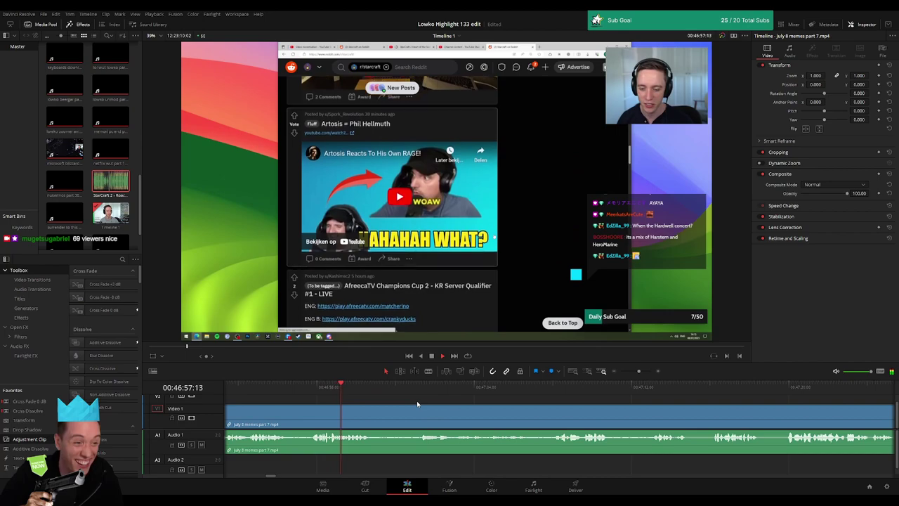
pyautogui.click(419, 387)
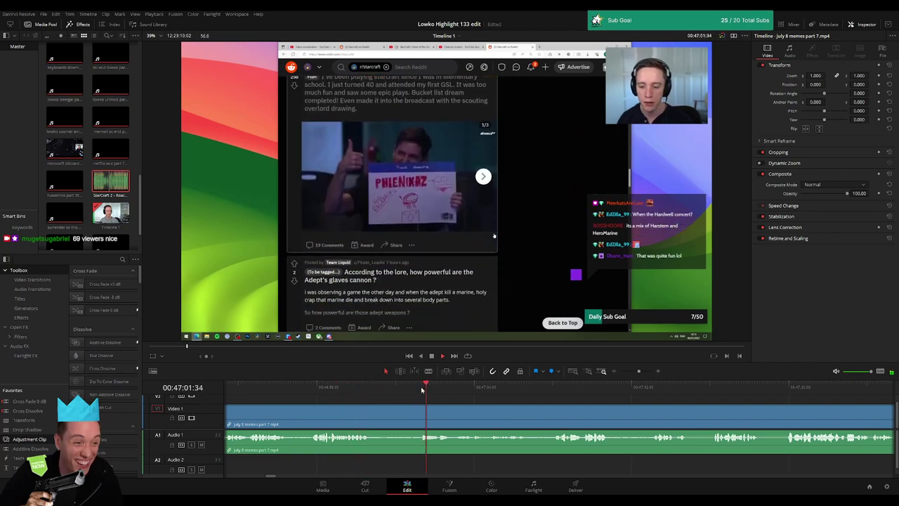
pyautogui.click(540, 386)
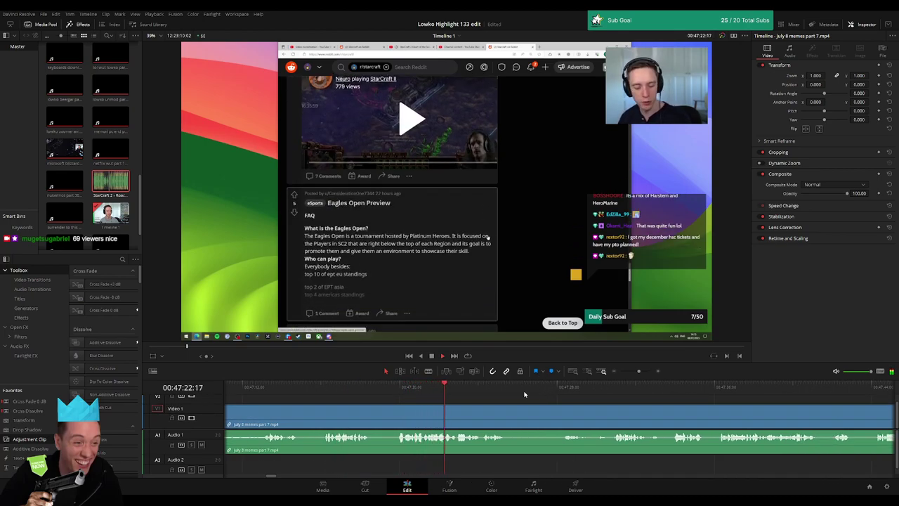
pyautogui.click(560, 391)
pyautogui.press('space')
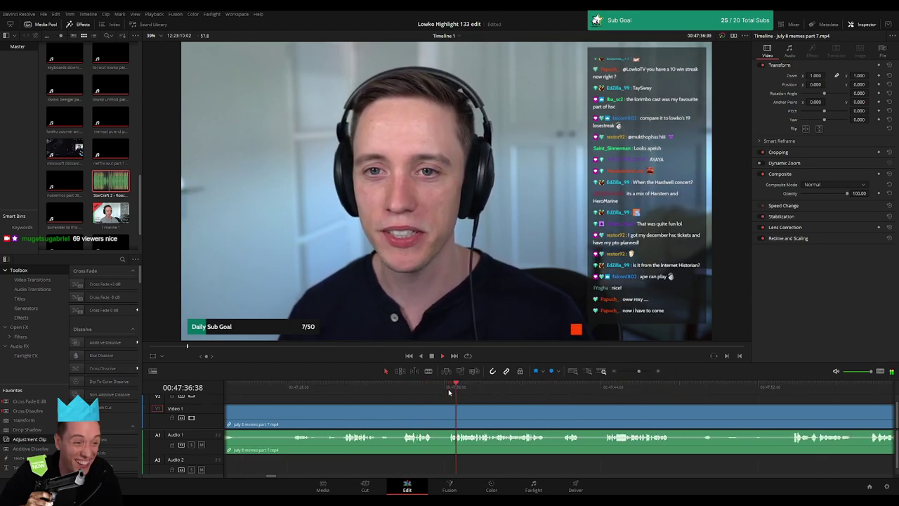
pyautogui.moveTo(639, 371); pyautogui.dragTo(628, 371)
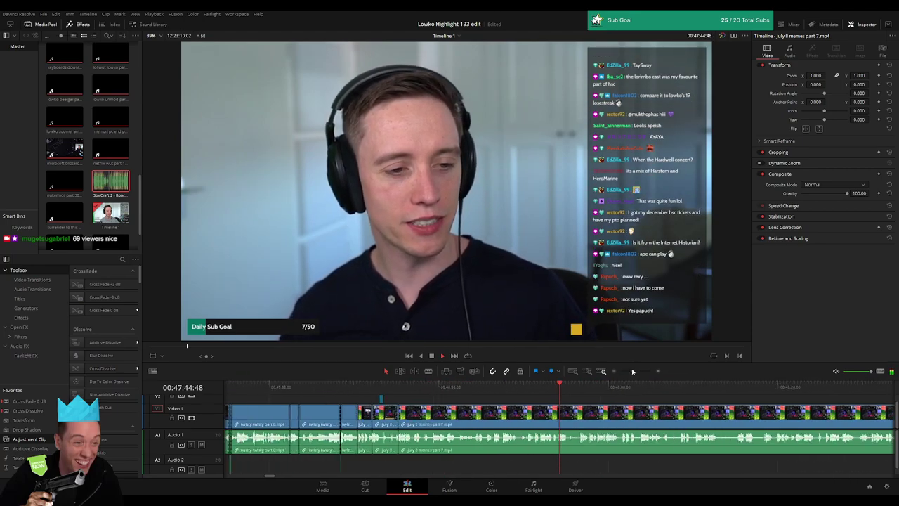
pyautogui.click(566, 390)
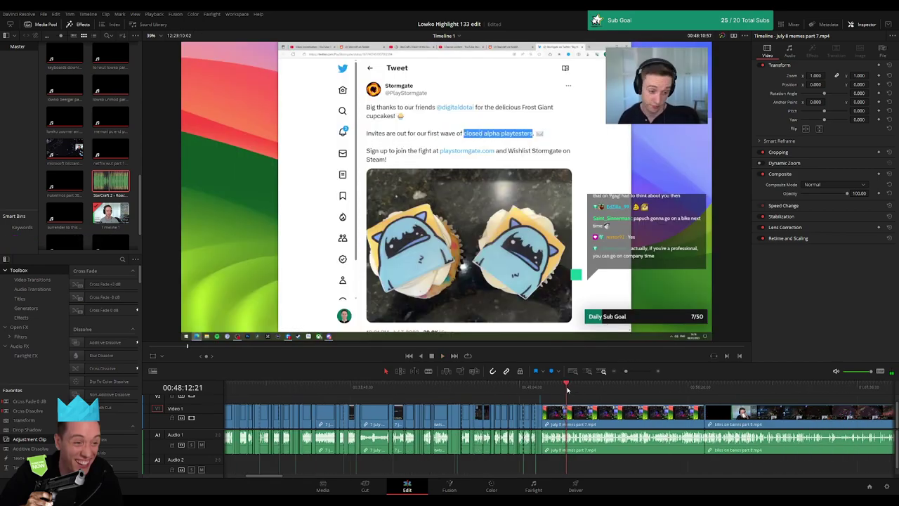
pyautogui.moveTo(568, 390); pyautogui.dragTo(572, 390)
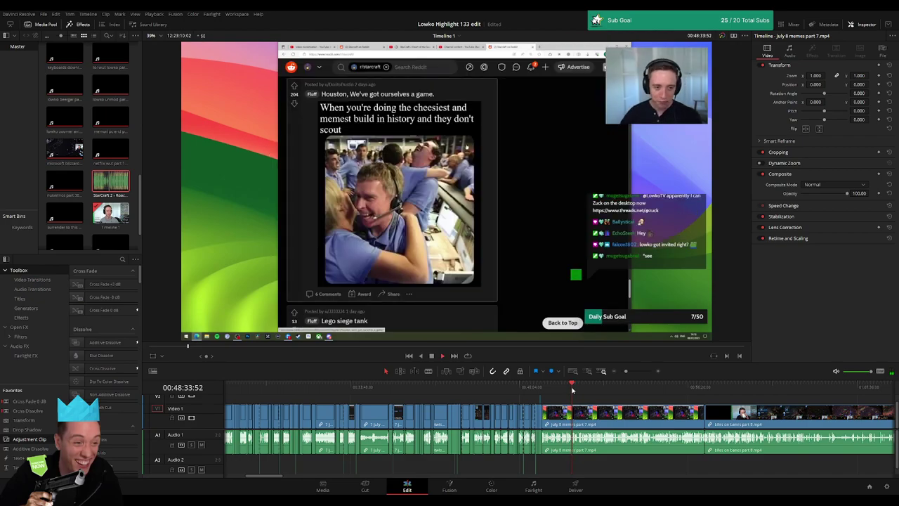
# Step: Zoom the timeline in around 48:21 and jump the playhead there
pyautogui.scroll(2, 572, 390)
pyautogui.moveTo(572, 390); pyautogui.dragTo(489, 393)
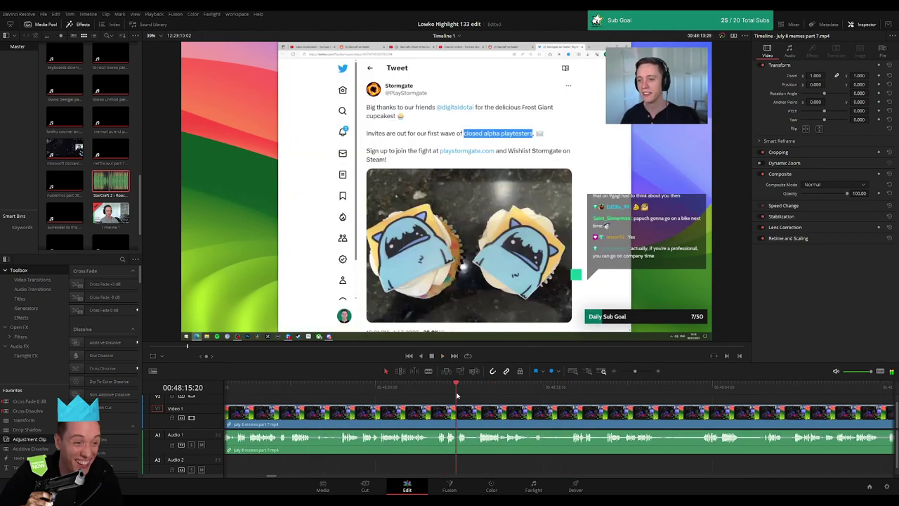
pyautogui.click(478, 395)
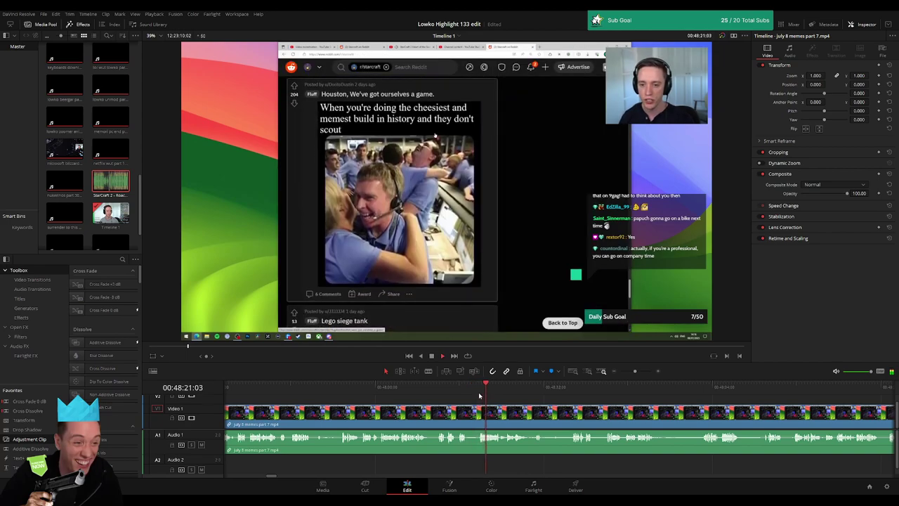
pyautogui.scroll(1, 482, 417)
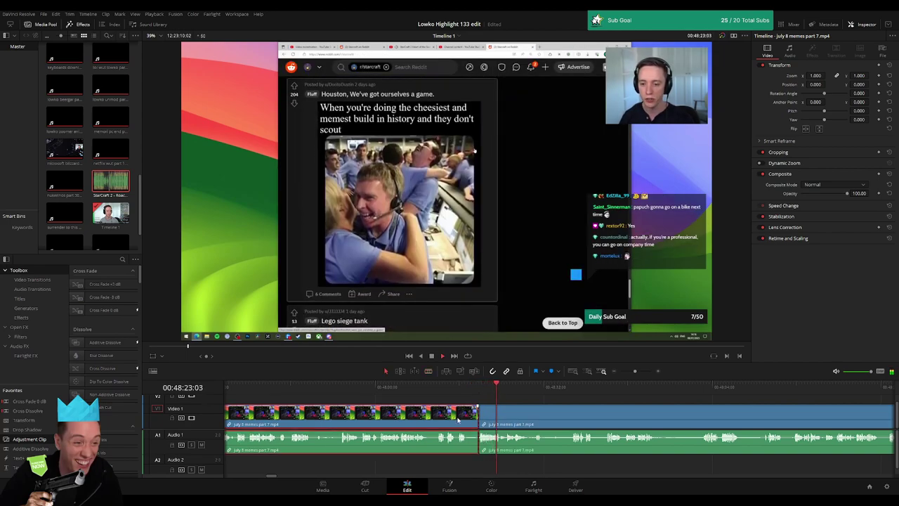
pyautogui.scroll(1, 458, 419)
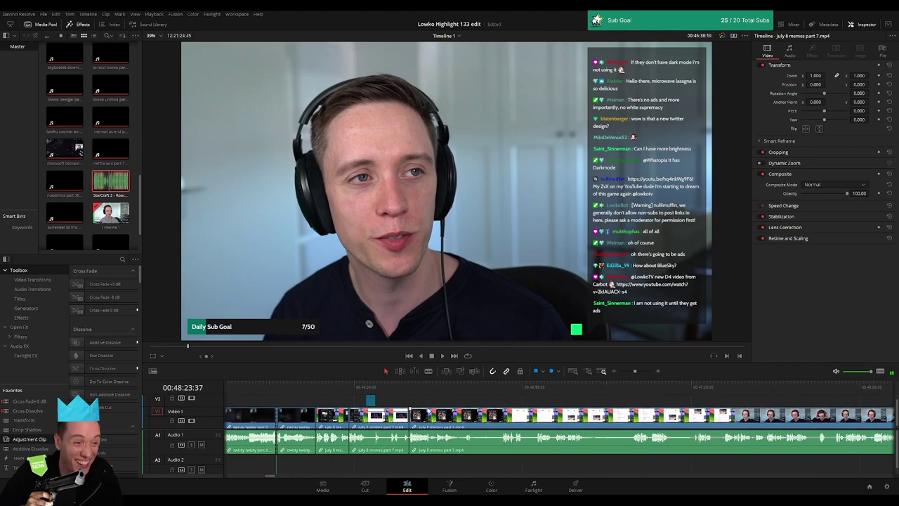
# Step: Back at 46:34, trim a dead stretch from the memes clip and add a Cross Fade 0 dB to the audio edit
pyautogui.click(410, 415)
pyautogui.scroll(-1, 469, 412)
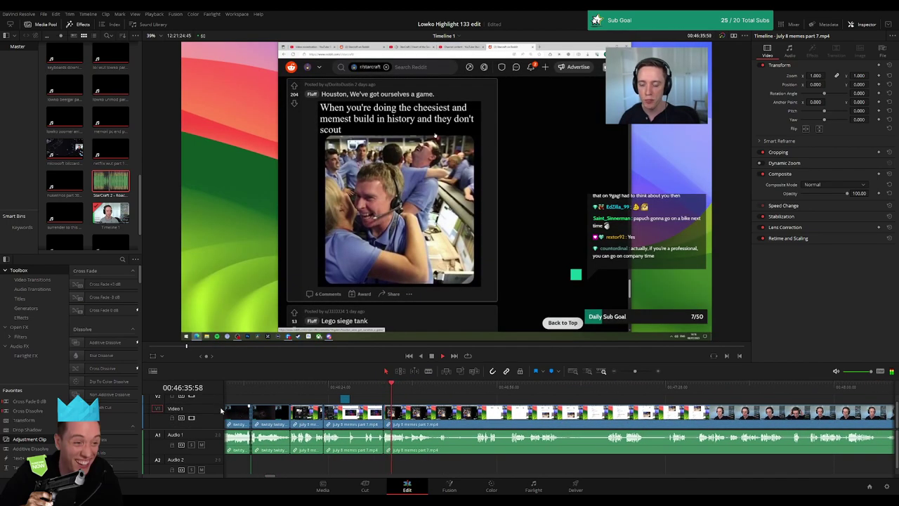
pyautogui.moveTo(215, 406); pyautogui.dragTo(215, 411)
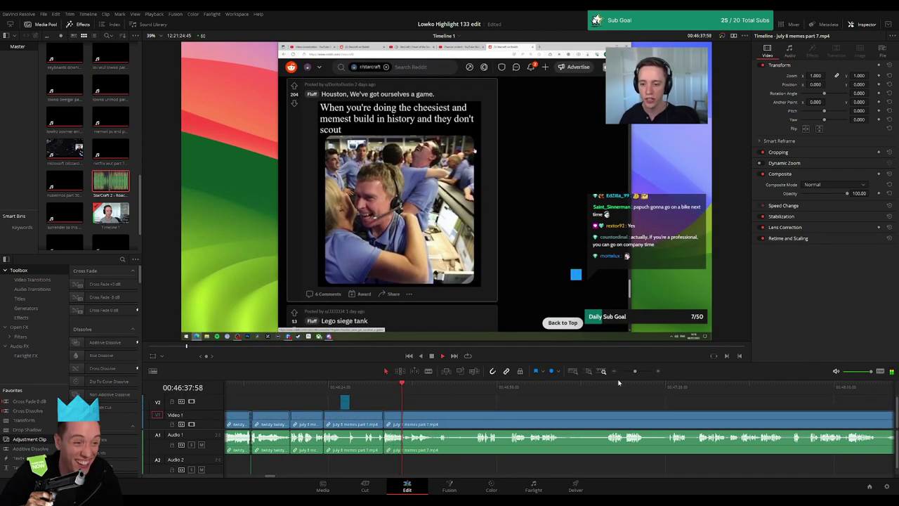
pyautogui.scroll(3, 625, 376)
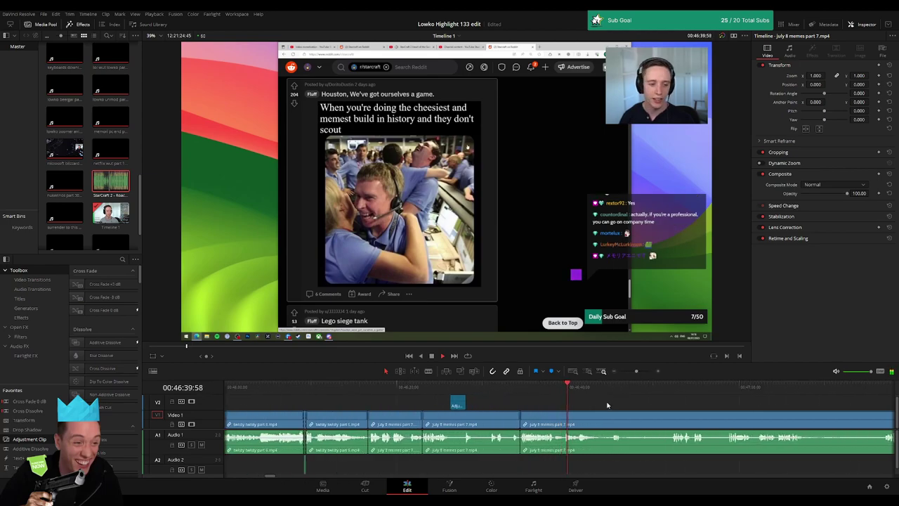
pyautogui.scroll(-8, 435, 399)
pyautogui.scroll(-4, 400, 401)
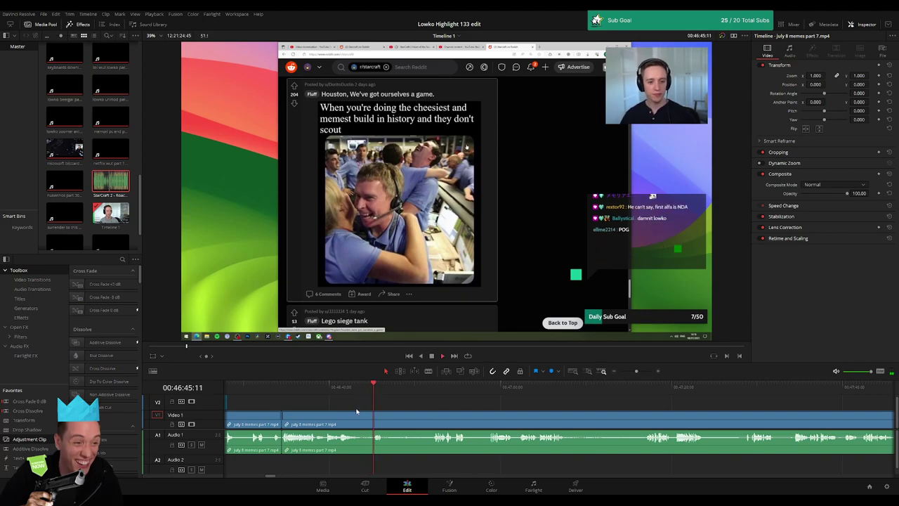
pyautogui.moveTo(356, 411); pyautogui.dragTo(359, 418)
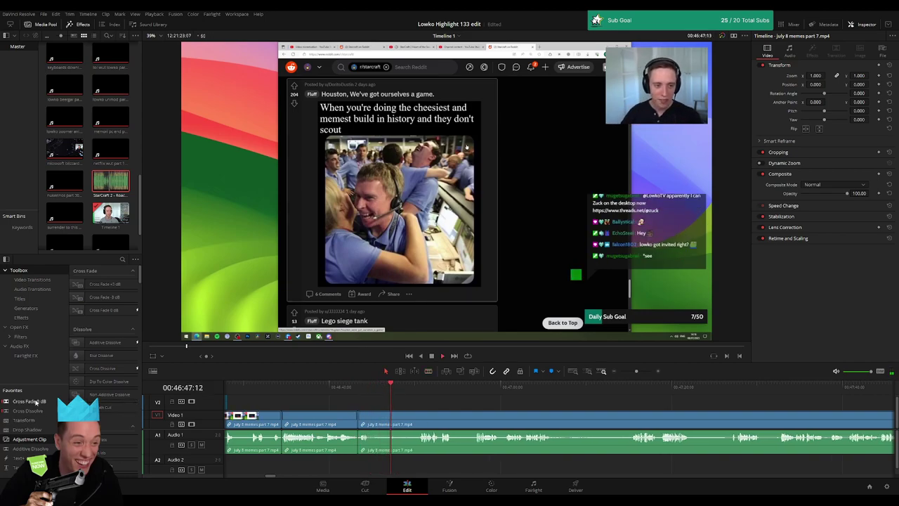
pyautogui.moveTo(35, 401); pyautogui.dragTo(359, 438)
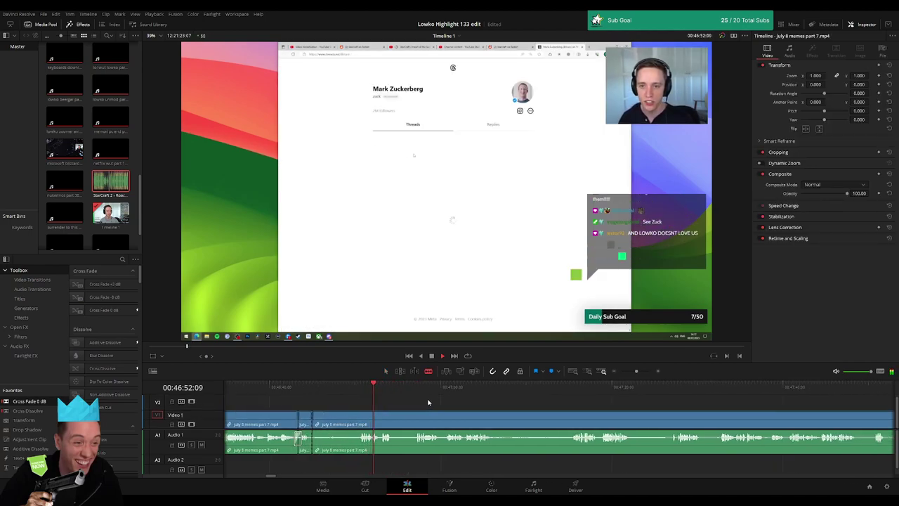
# Step: Ripple delete two short dead segments from the memes clip near 47:14
pyautogui.moveTo(371, 417); pyautogui.dragTo(359, 412)
pyautogui.press('Delete')
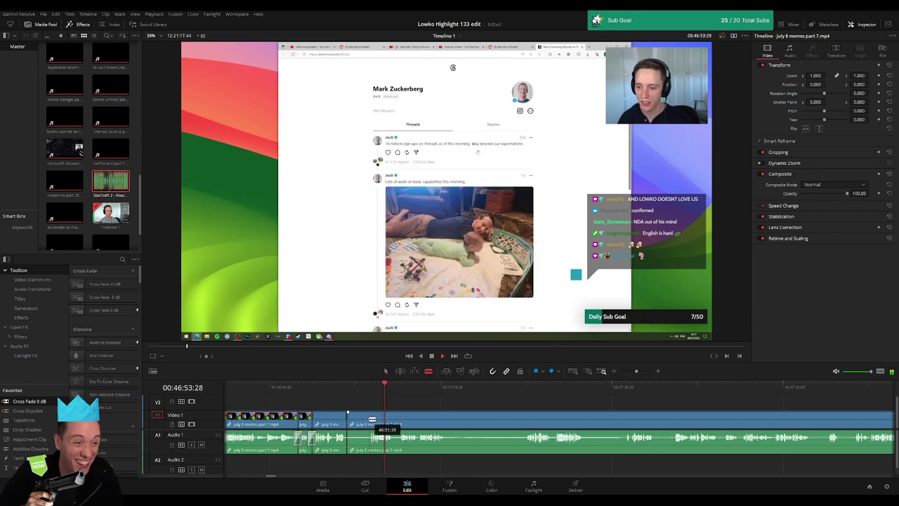
pyautogui.click(364, 422)
pyautogui.press('Delete')
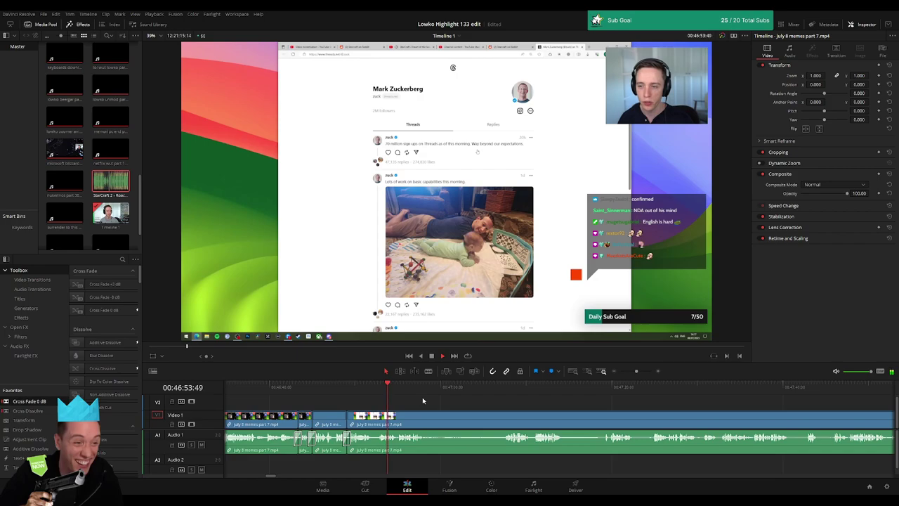
# Step: Split the clip near 47:05 and ripple delete the unwanted segment
pyautogui.hscroll(2, 422, 405)
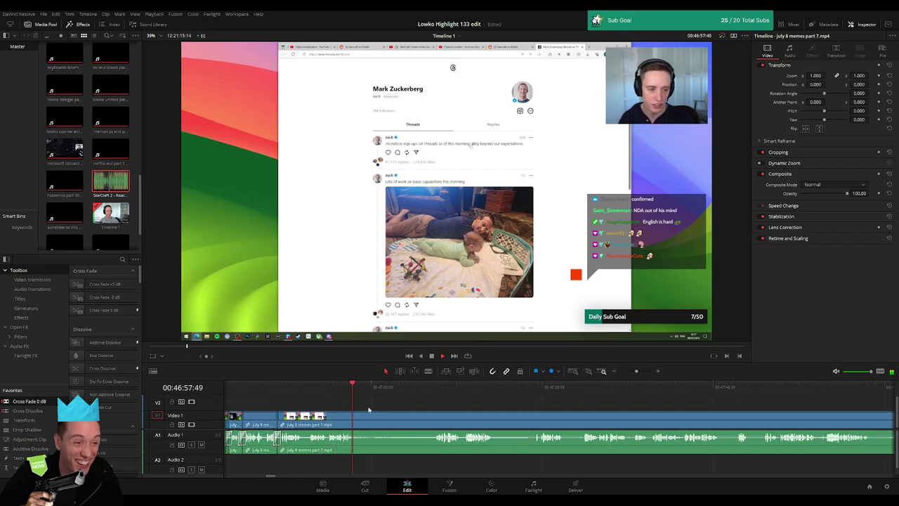
pyautogui.press('b')
pyautogui.click(360, 420)
pyautogui.moveTo(388, 392); pyautogui.dragTo(419, 393)
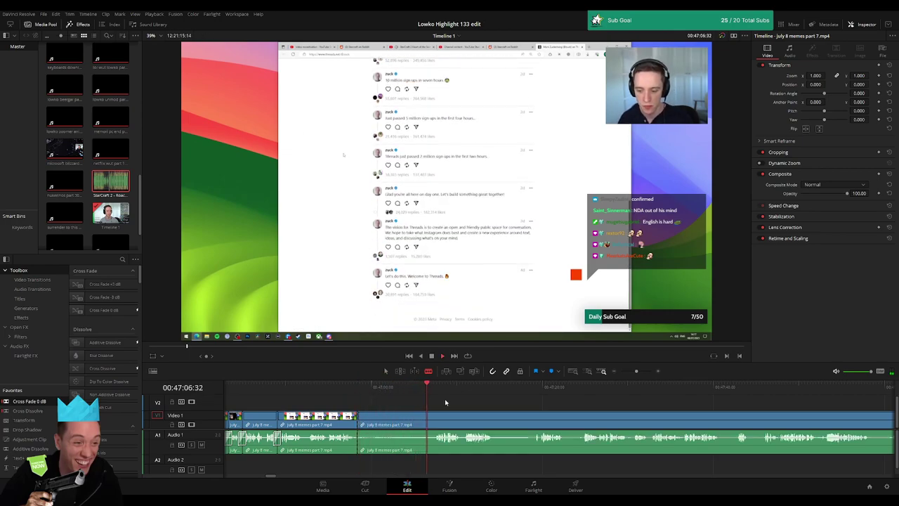
pyautogui.press('Delete')
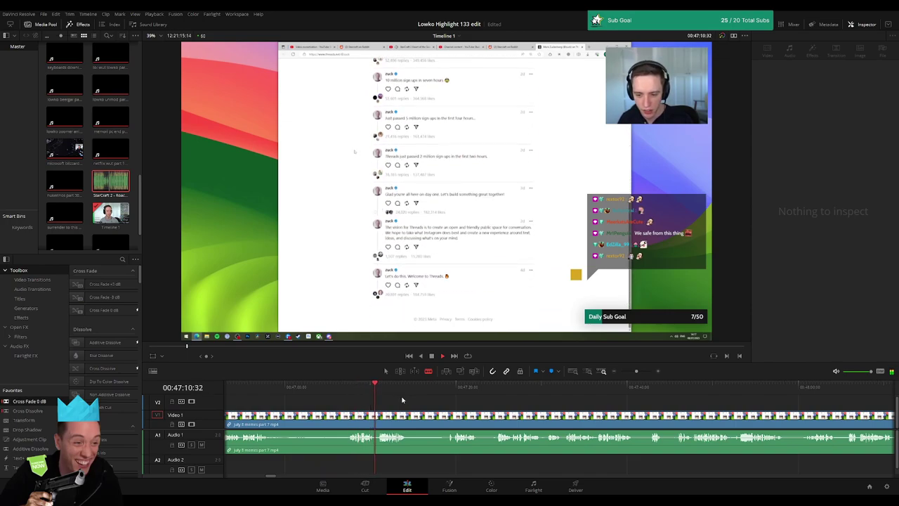
# Step: Split where the next dead part ends and delete that short segment, closing the gap
pyautogui.hscroll(2, 393, 401)
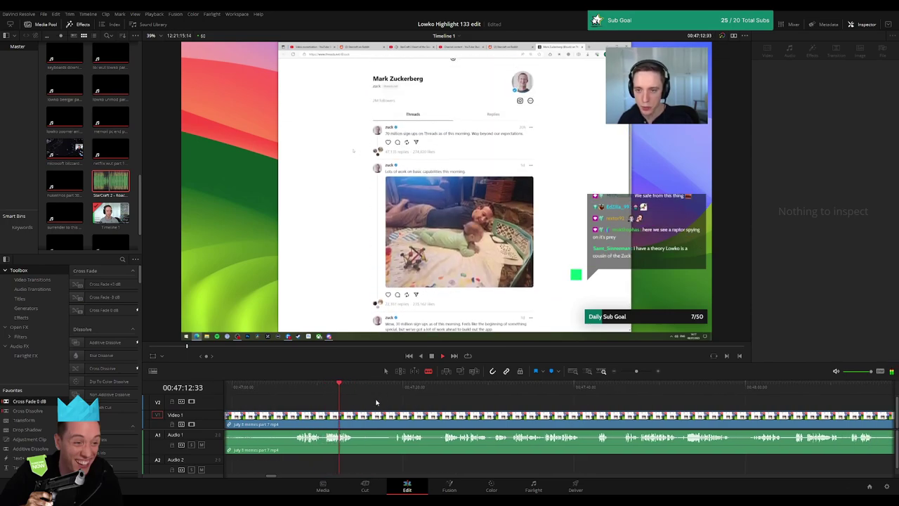
pyautogui.click(355, 421)
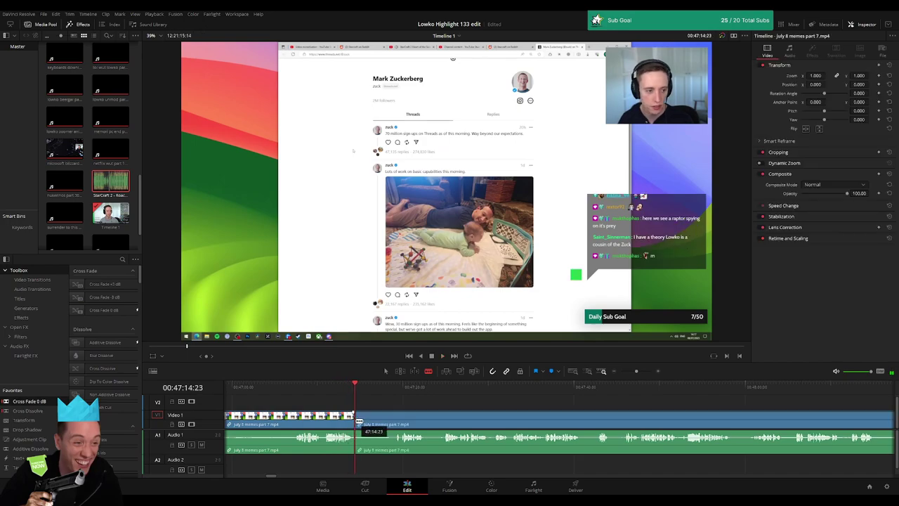
pyautogui.moveTo(394, 387); pyautogui.dragTo(397, 415)
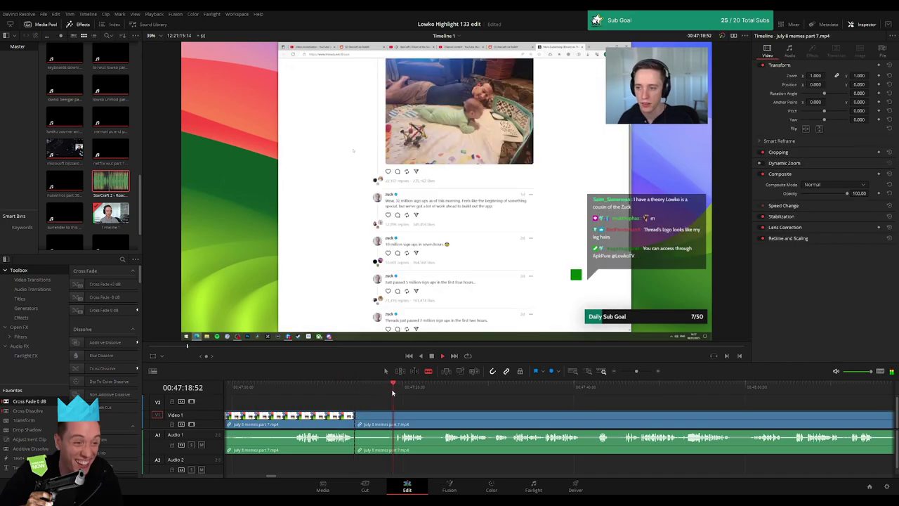
pyautogui.click(381, 420)
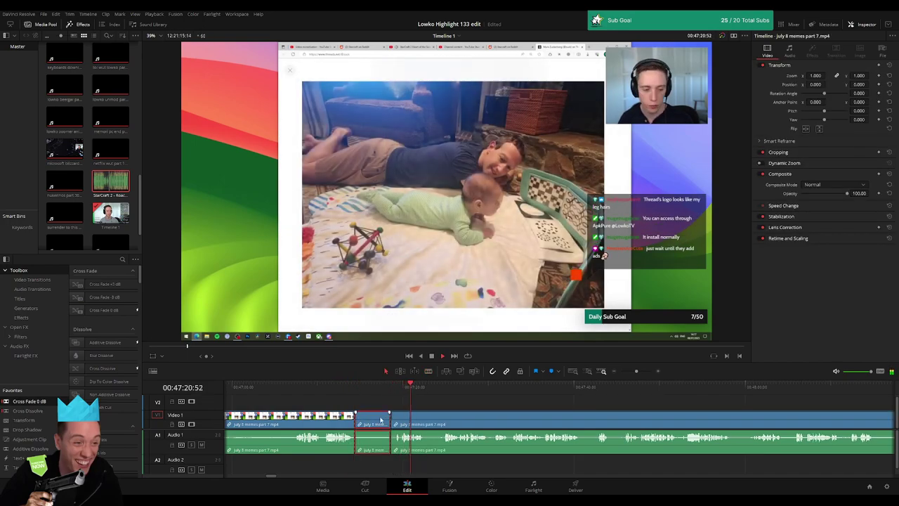
pyautogui.press('BackSpace')
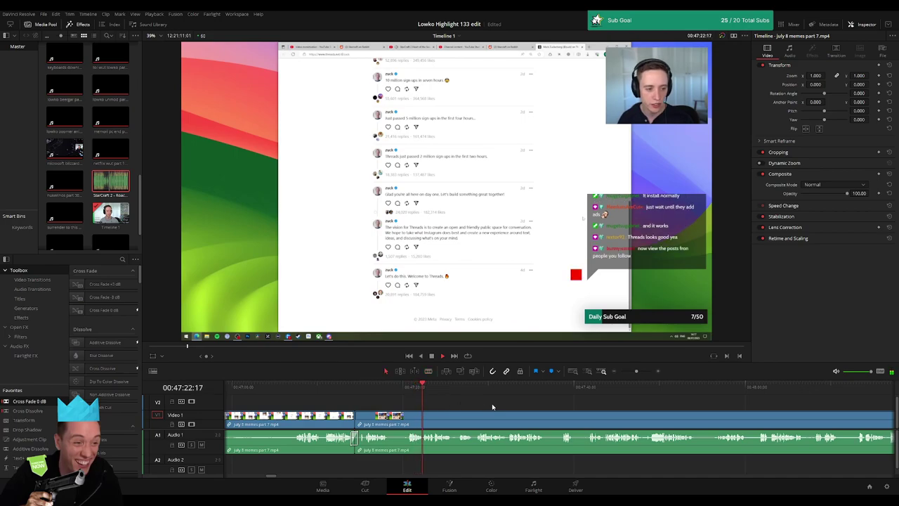
pyautogui.hscroll(3, 491, 403)
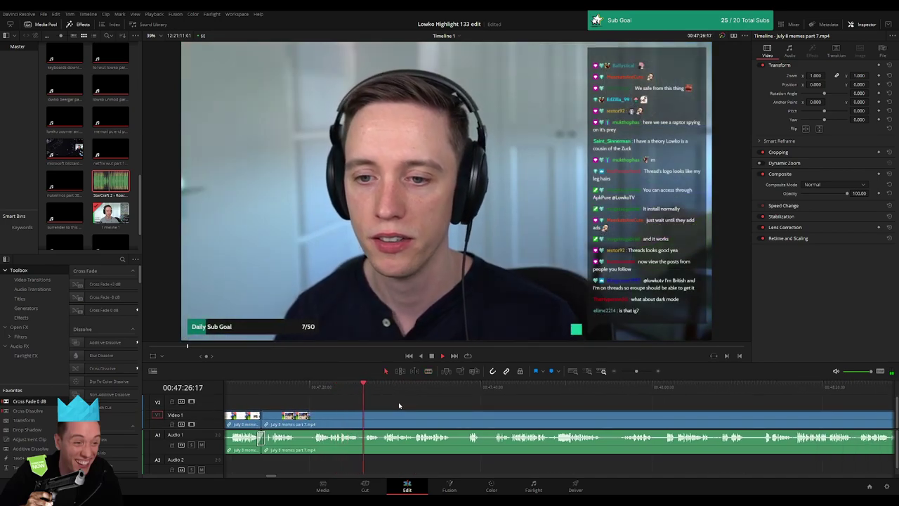
# Step: Blade-split the memes clip at the current moment
pyautogui.press('b')
pyautogui.click(362, 415)
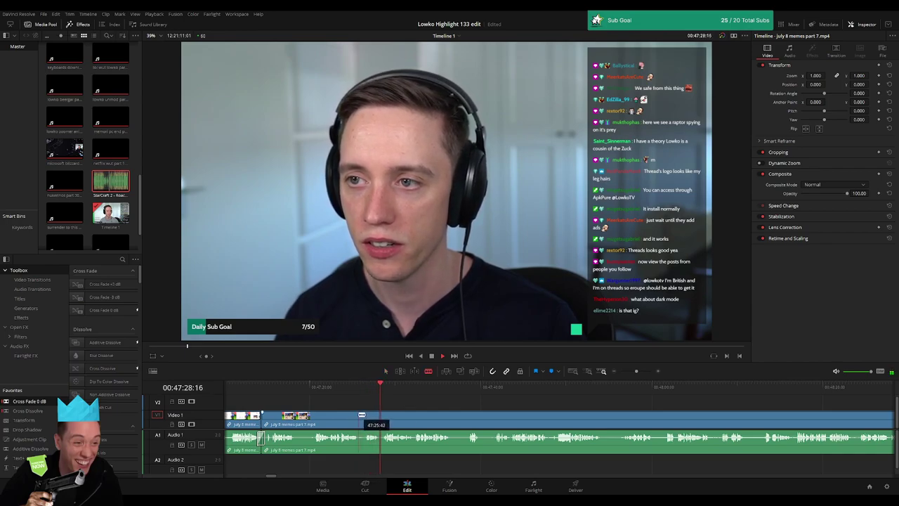
pyautogui.press('a')
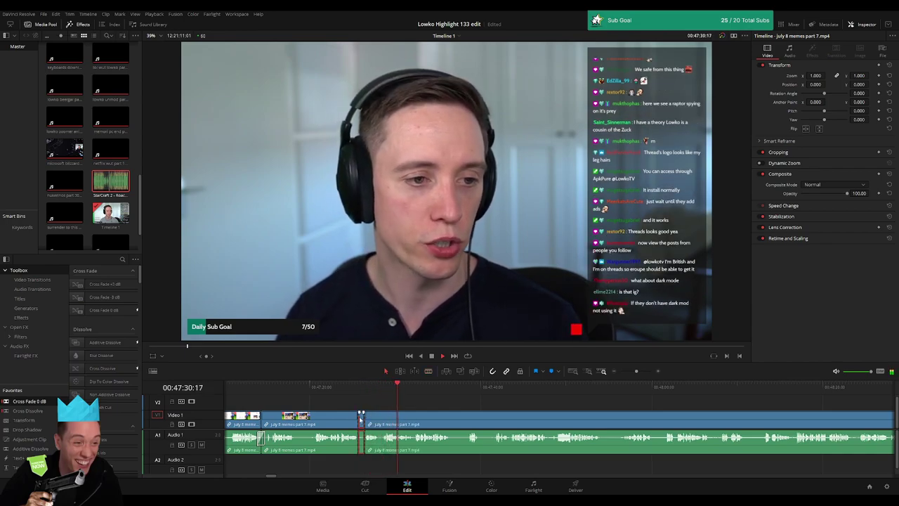
pyautogui.hscroll(1, 357, 411)
pyautogui.hscroll(5, 351, 404)
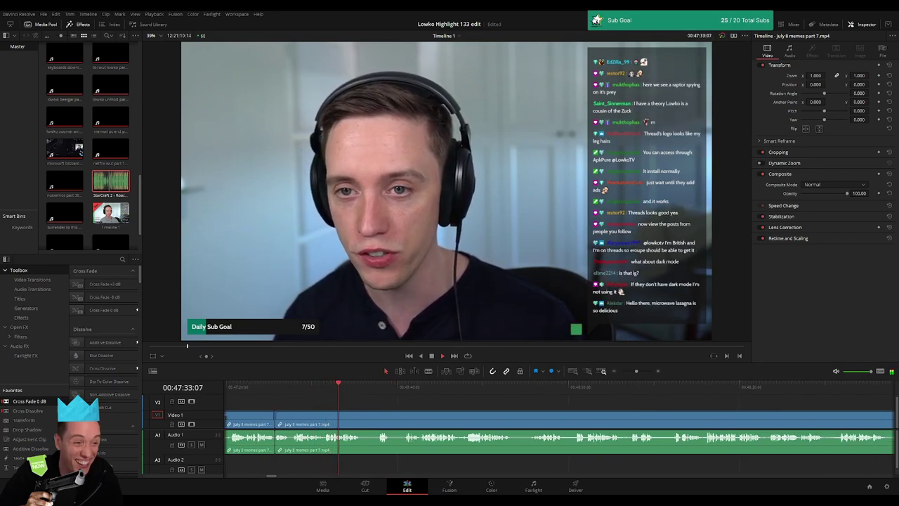
pyautogui.hscroll(1, 348, 404)
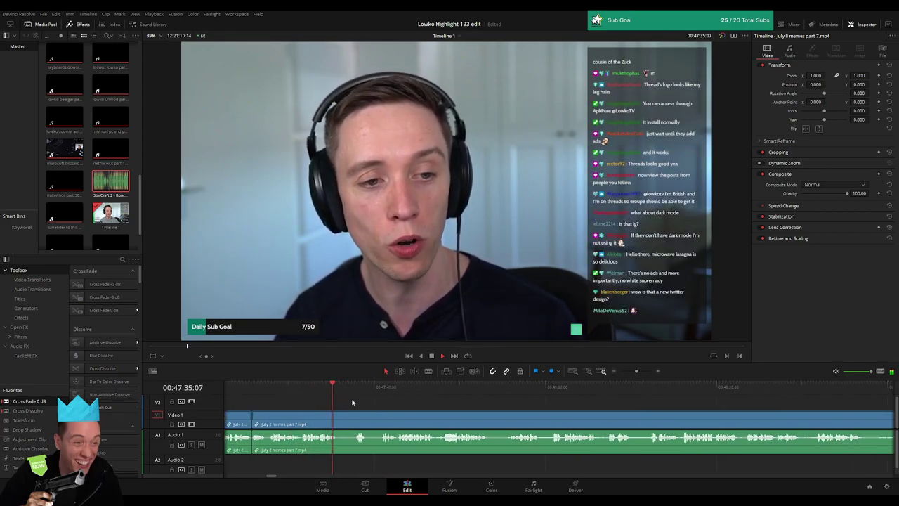
# Step: Cut out a short dead stretch between two blade cuts and close the gap
pyautogui.press('b')
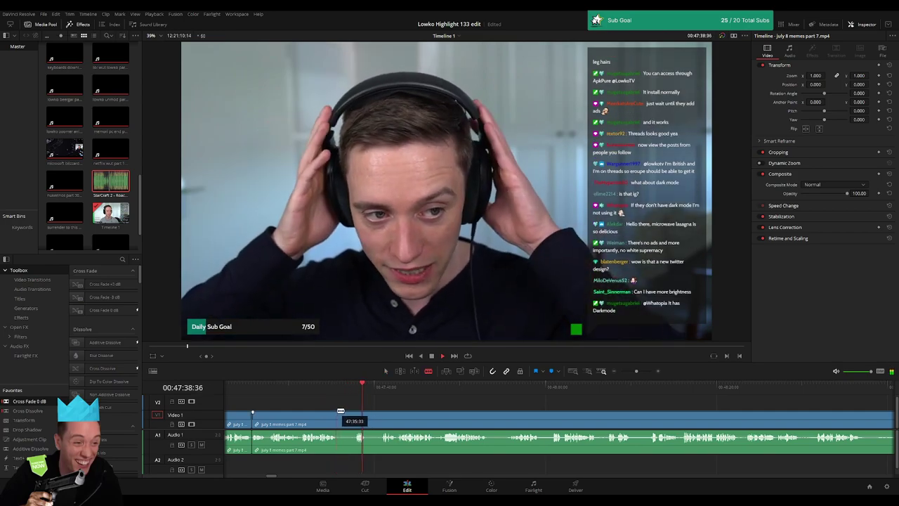
pyautogui.click(338, 418)
pyautogui.click(354, 419)
pyautogui.press('a')
pyautogui.click(345, 418)
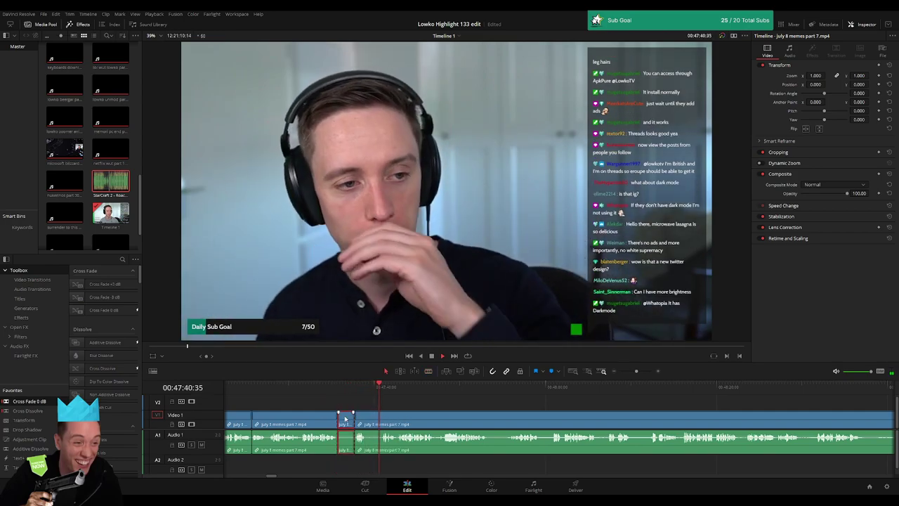
pyautogui.press('Delete')
# Step: Cut out the next short dead stretch and close the gap
pyautogui.press('b')
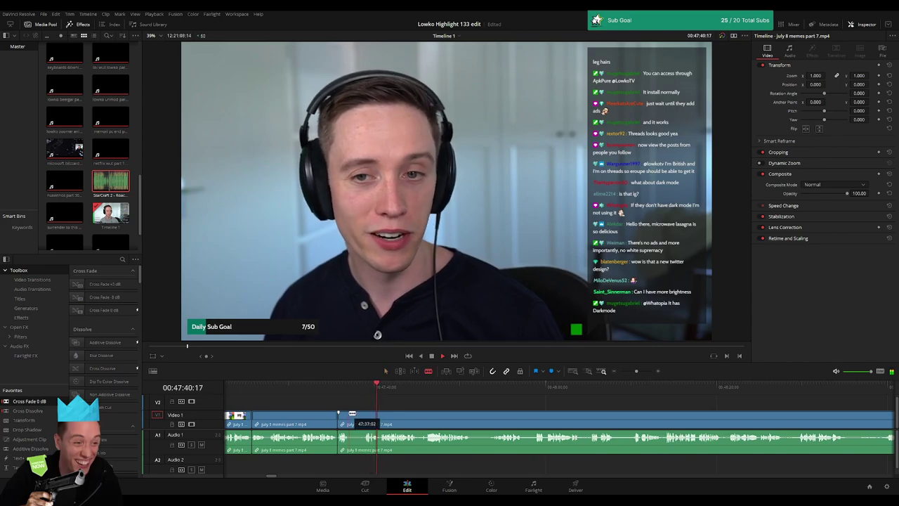
pyautogui.click(349, 416)
pyautogui.click(364, 416)
pyautogui.press('a')
pyautogui.click(359, 417)
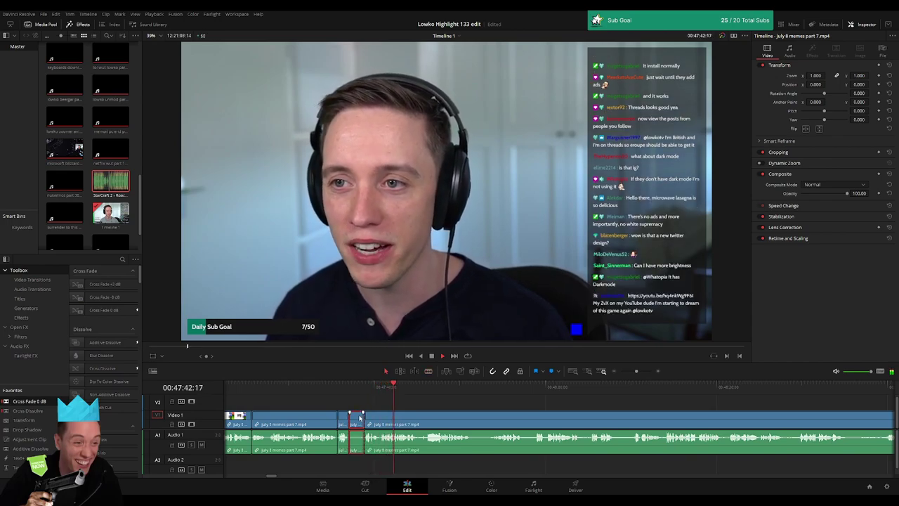
pyautogui.press('Delete')
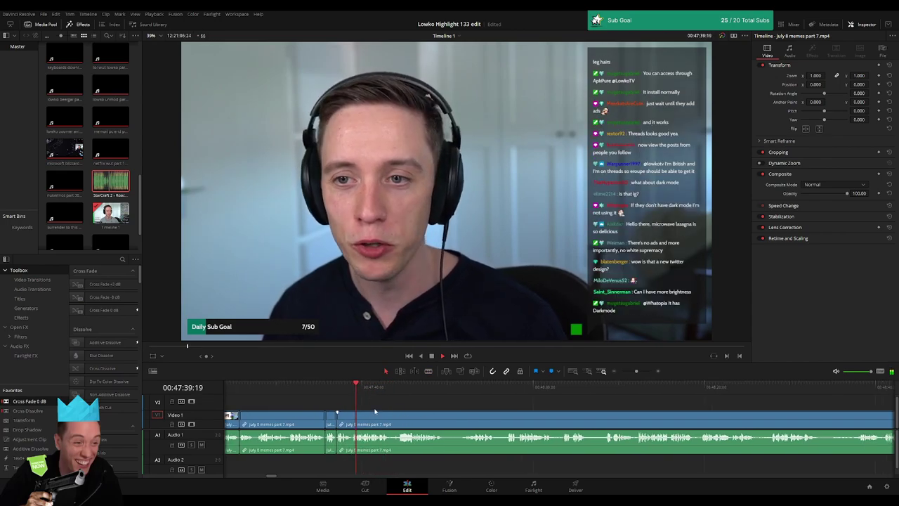
# Step: Split the clip and its audio at a new point, then replay from the edit to recheck it
pyautogui.hscroll(3, 335, 403)
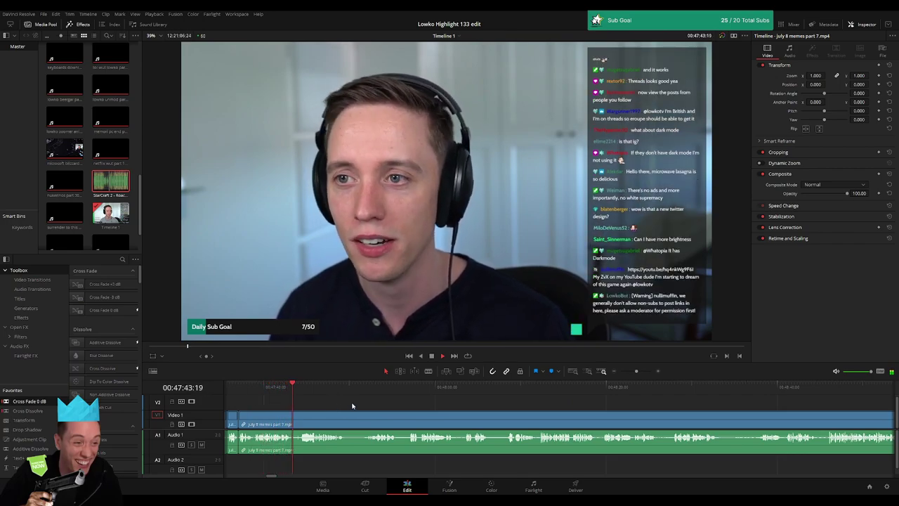
pyautogui.click(638, 371)
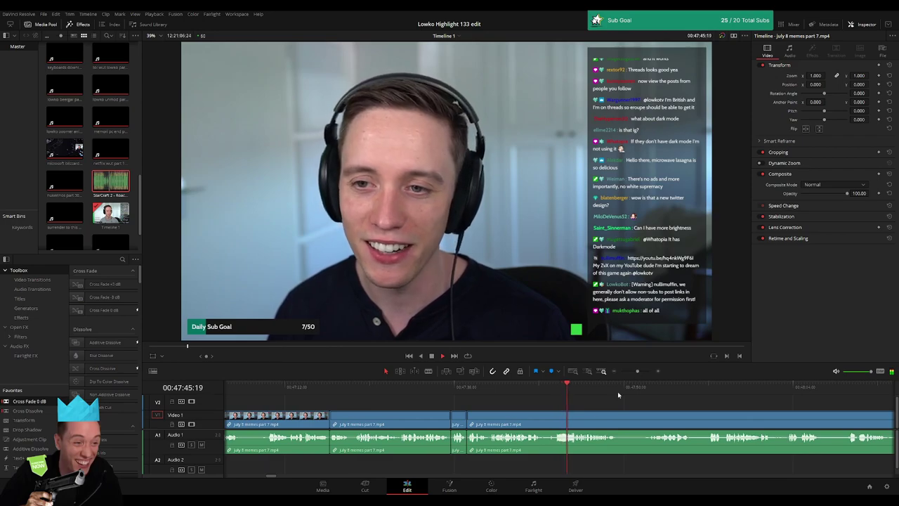
pyautogui.hscroll(3, 499, 409)
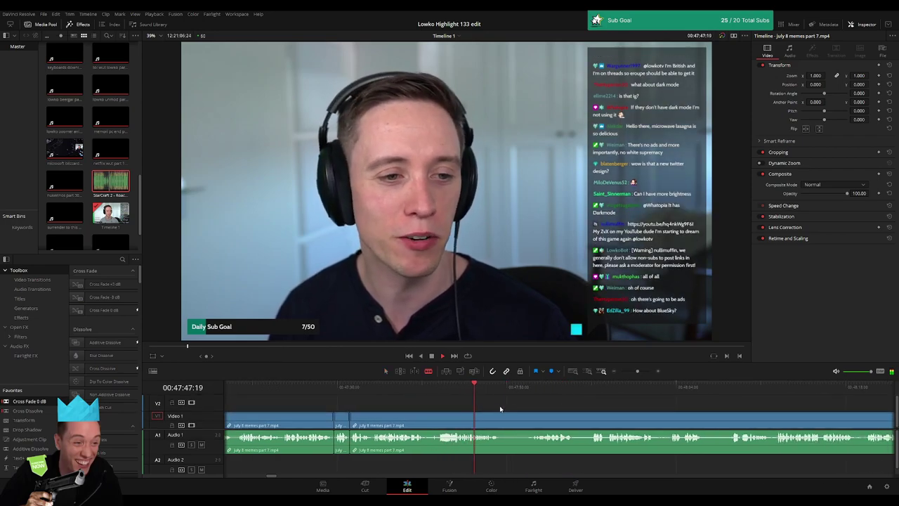
pyautogui.hscroll(3, 499, 408)
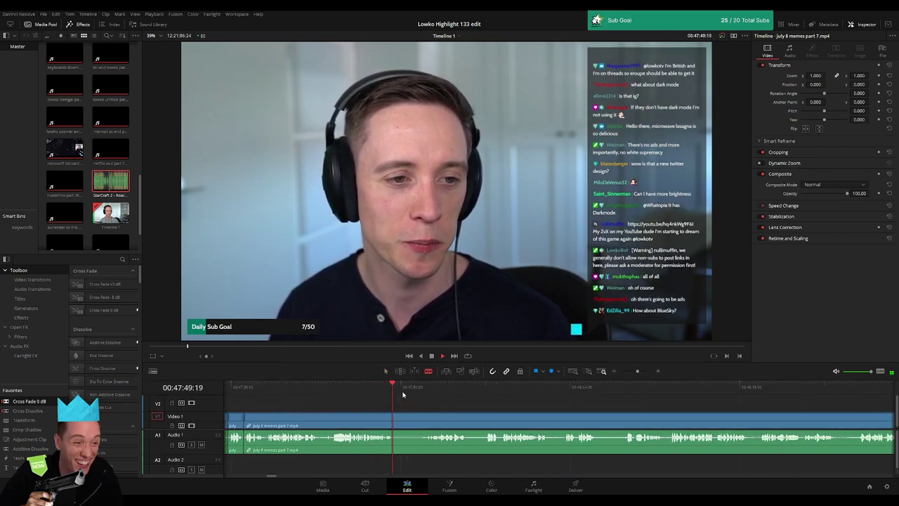
pyautogui.click(396, 416)
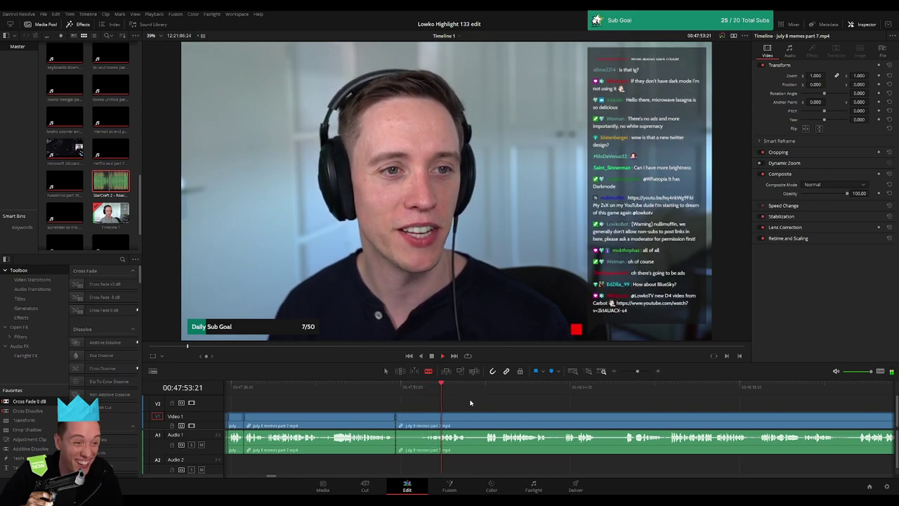
pyautogui.click(434, 394)
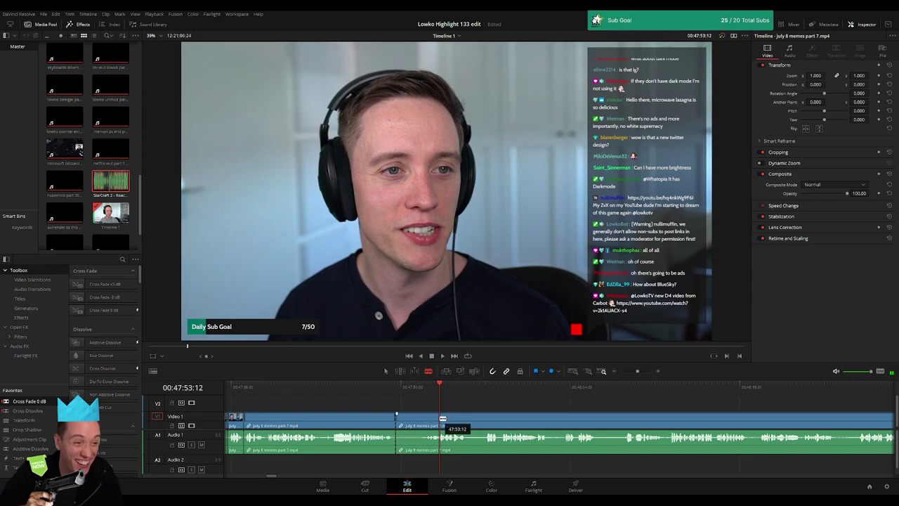
pyautogui.press('a')
pyautogui.press('Up')
pyautogui.press('space')
# Step: Trim the clip edge to tighten the cut
pyautogui.hscroll(2, 368, 413)
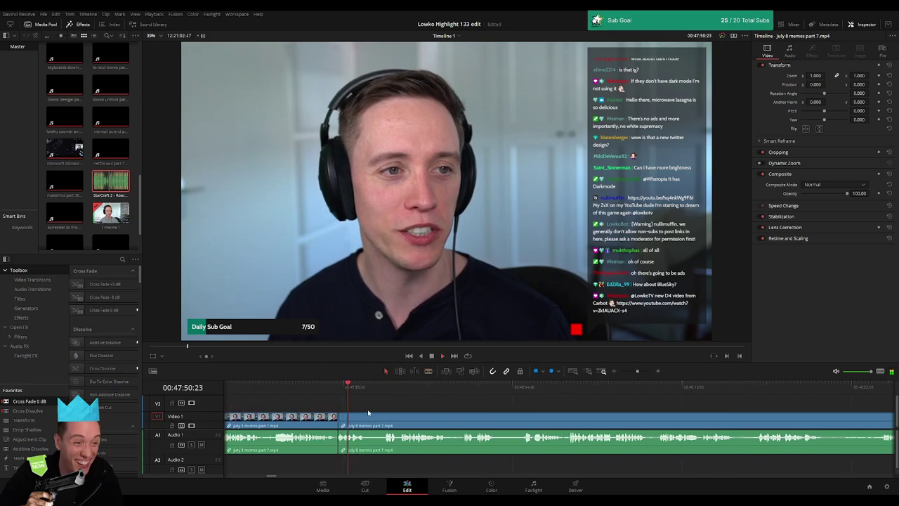
pyautogui.hscroll(2, 359, 412)
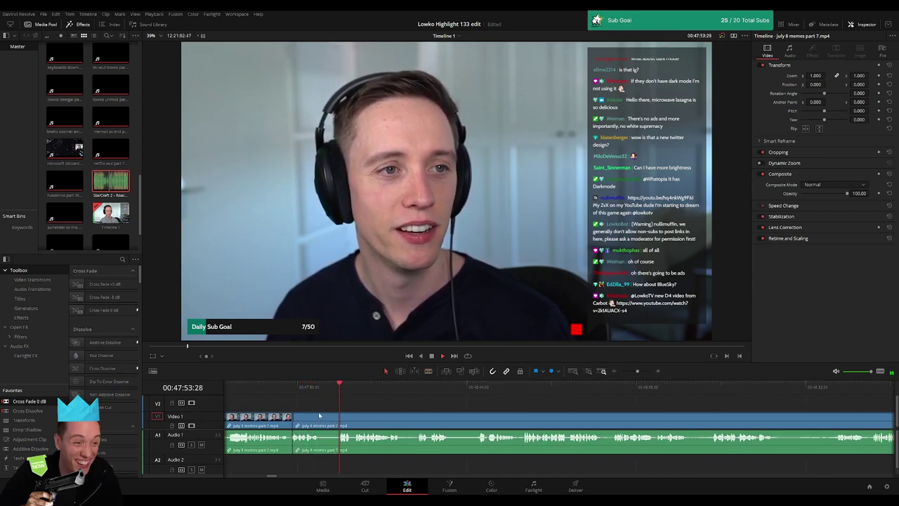
pyautogui.moveTo(323, 416); pyautogui.dragTo(329, 420)
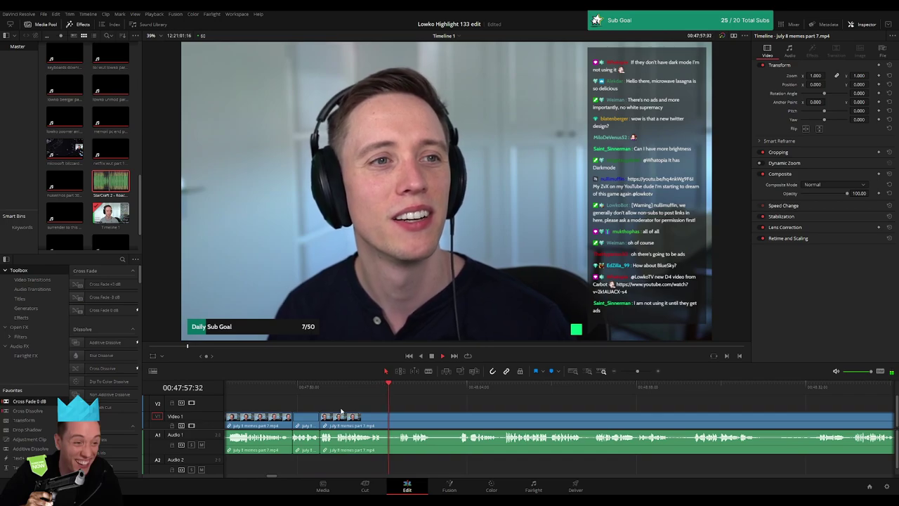
pyautogui.hscroll(4, 323, 412)
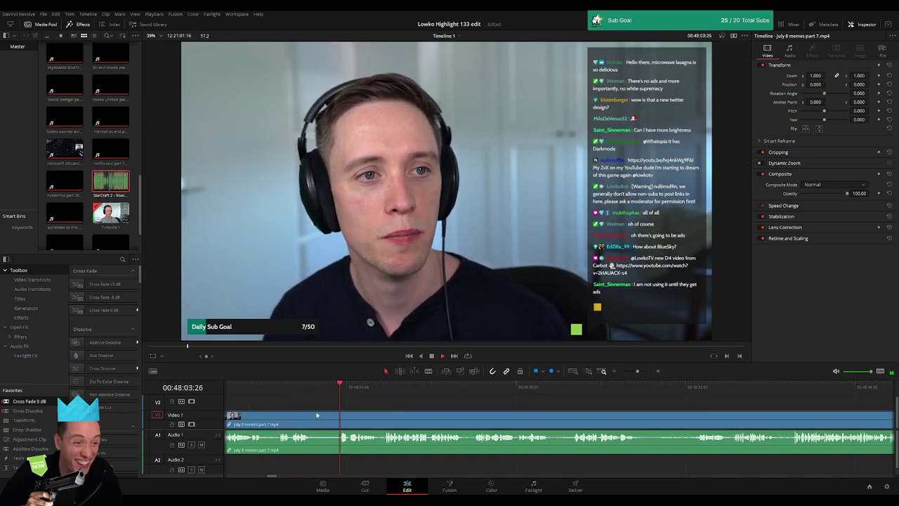
# Step: Cut out the pause near 48:05 and delete the leftover gap so the footage closes up
pyautogui.press('b')
pyautogui.click(315, 415)
pyautogui.press('a')
pyautogui.click(327, 415)
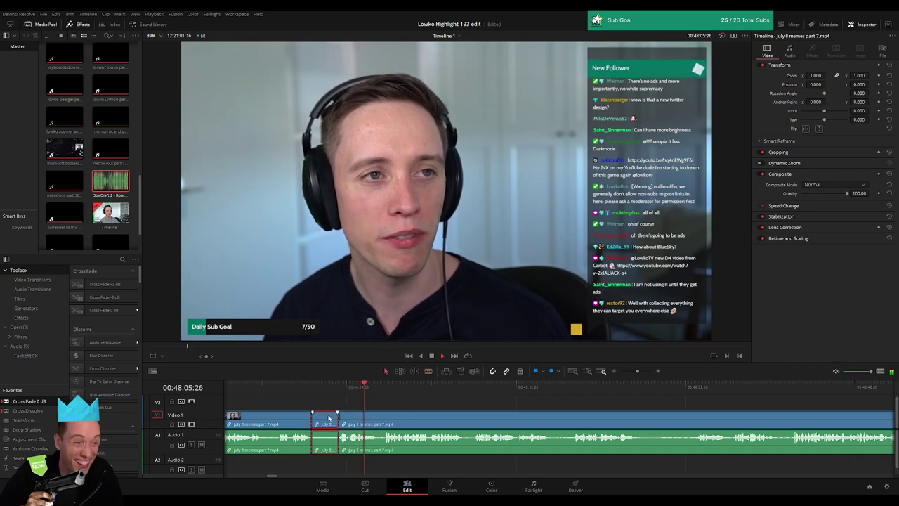
pyautogui.press('Delete')
pyautogui.click(314, 416)
pyautogui.press('Delete')
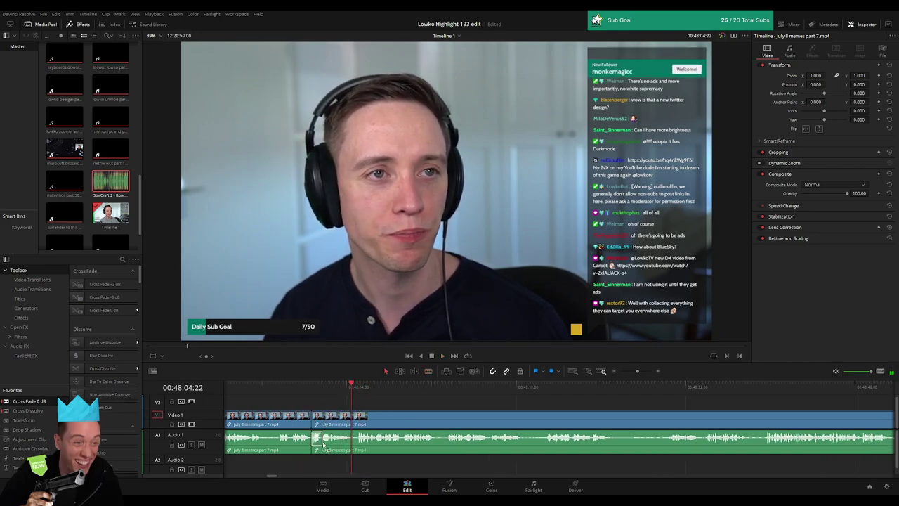
pyautogui.press('b')
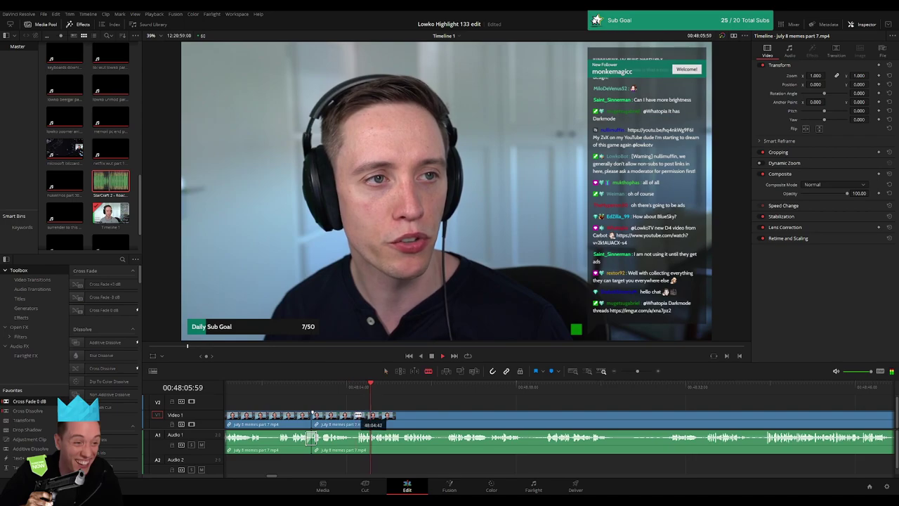
pyautogui.hscroll(2, 359, 418)
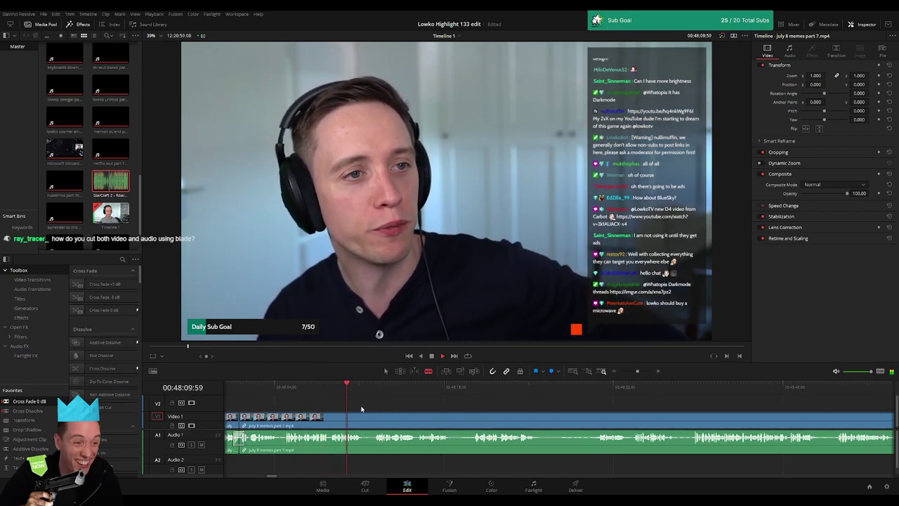
pyautogui.hscroll(2, 351, 411)
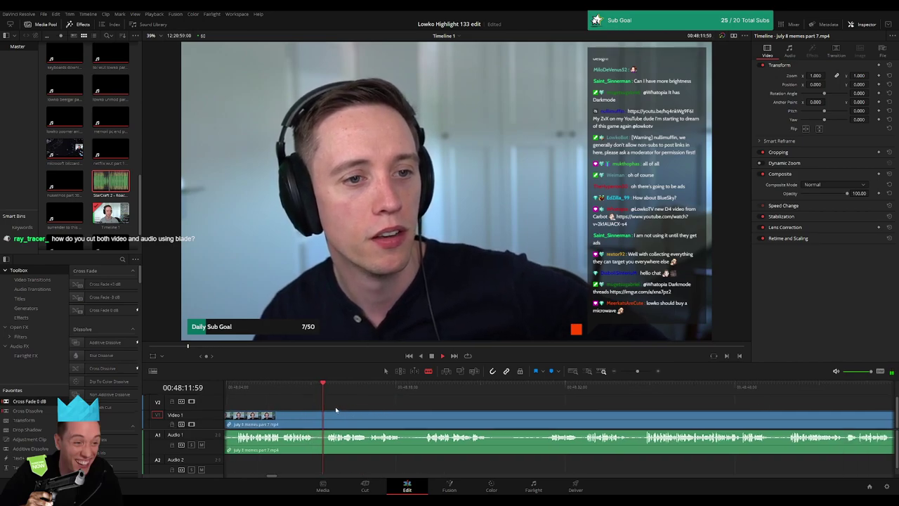
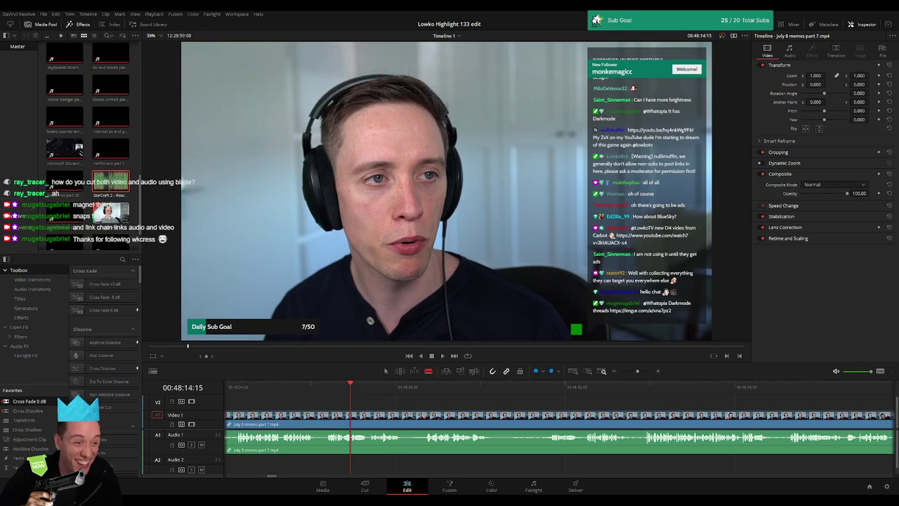
# Step: Play back and review the webcam talk section of 'july 8 memes part 7.mp4'
pyautogui.press('space')
pyautogui.click(327, 387)
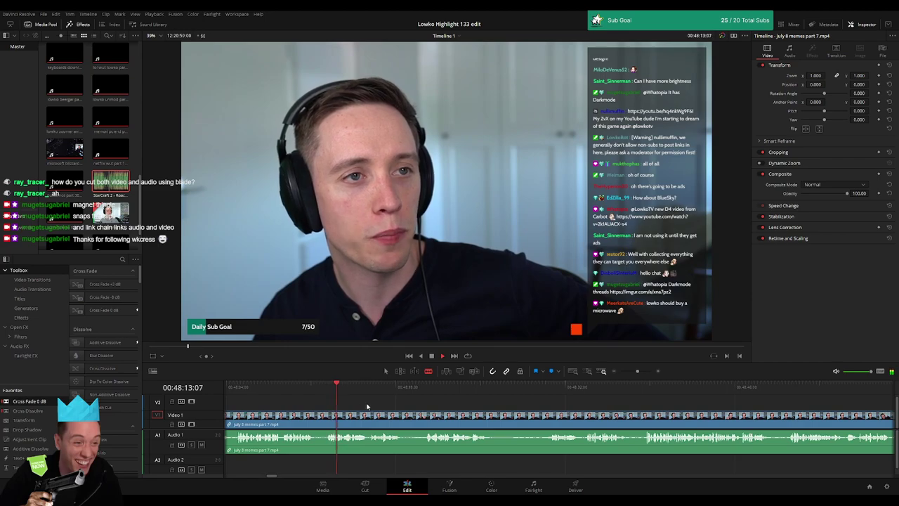
pyautogui.hscroll(3, 403, 405)
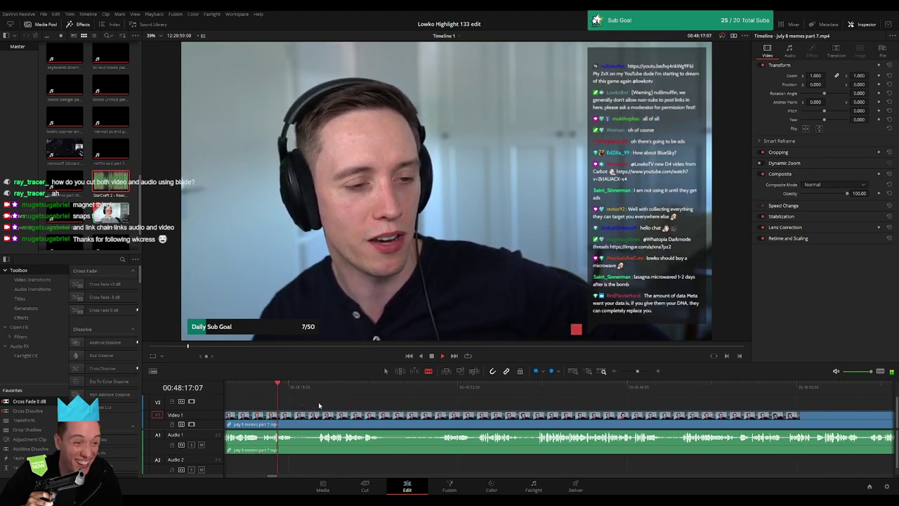
pyautogui.click(306, 388)
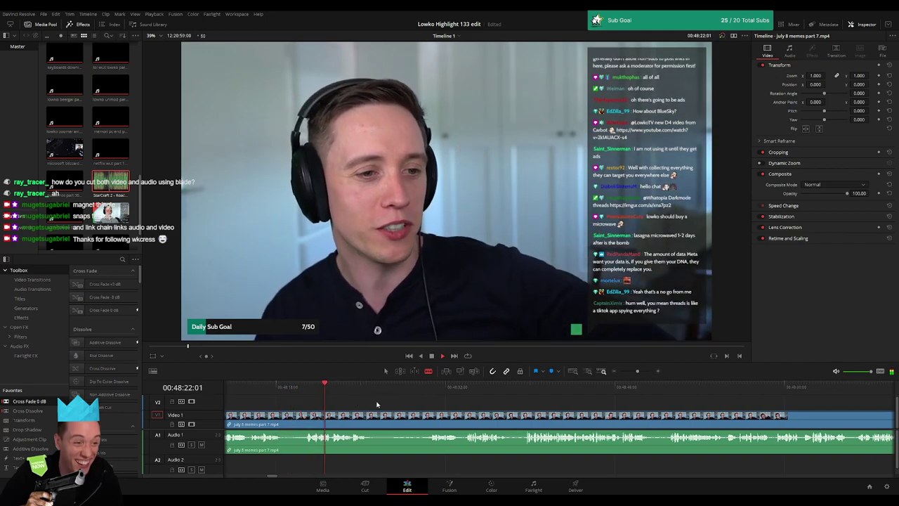
pyautogui.hscroll(1, 367, 405)
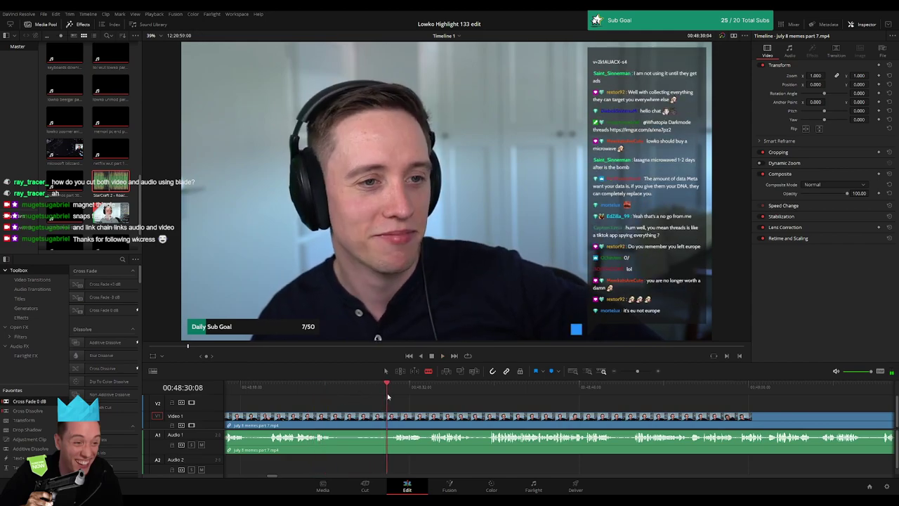
# Step: Split the talk clip, trim off dead air, and ripple-delete the first short pause
pyautogui.hotkey('ctrl', 'b')
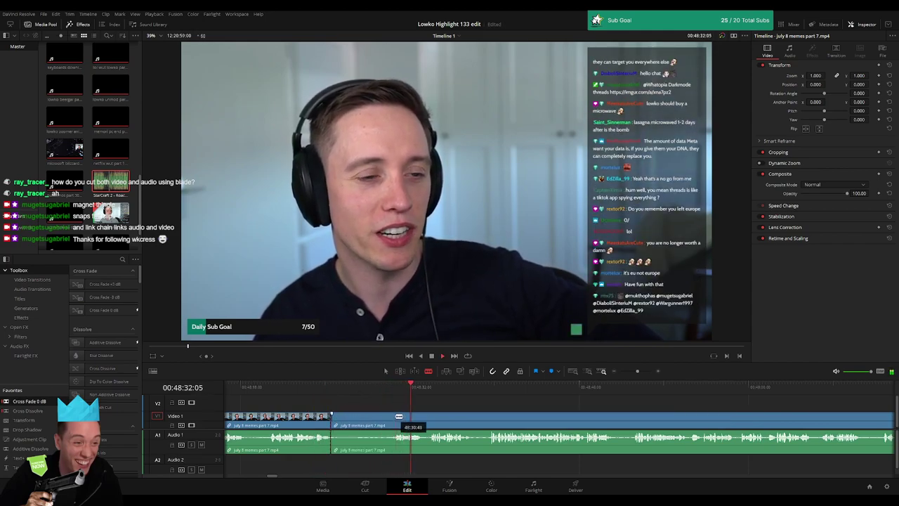
pyautogui.moveTo(399, 416); pyautogui.dragTo(379, 420)
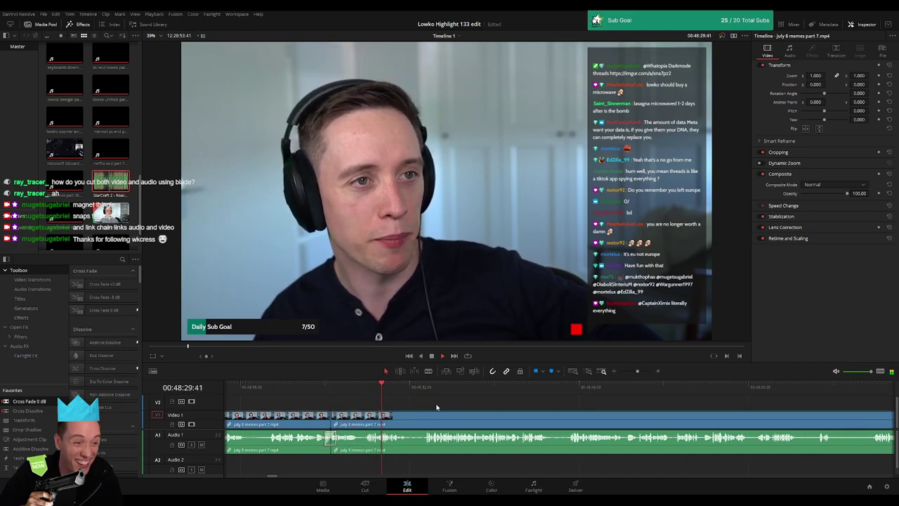
pyautogui.hscroll(2, 457, 402)
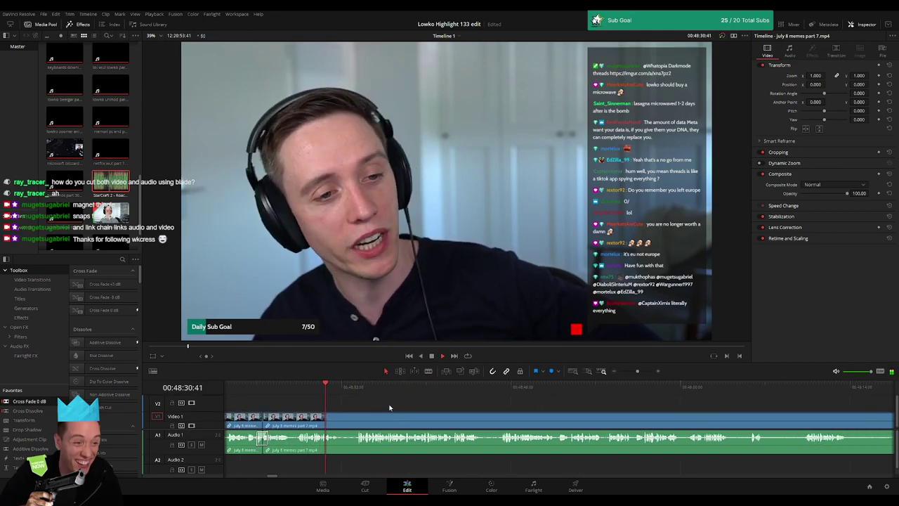
pyautogui.click(355, 391)
pyautogui.click(341, 414)
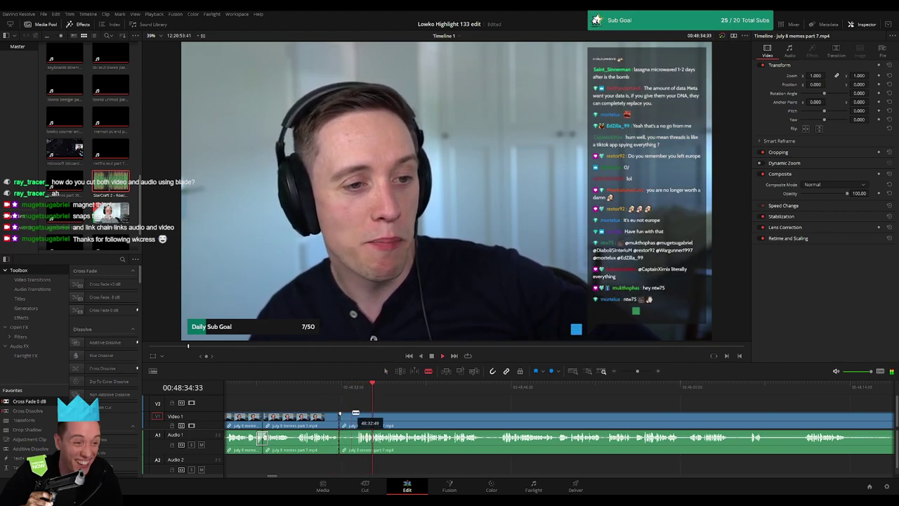
pyautogui.click(355, 416)
pyautogui.press('Delete')
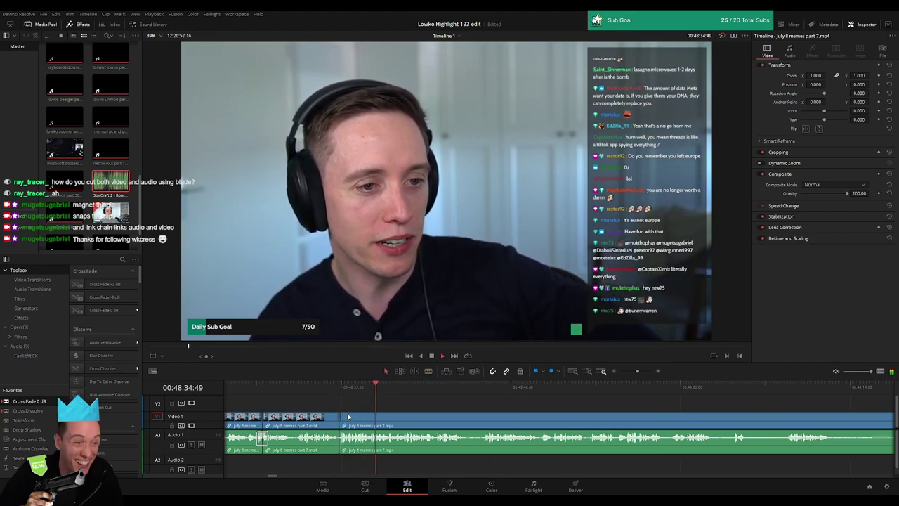
# Step: Add a Cross Fade 0 dB on the audio join and blade where the next pause begins
pyautogui.moveTo(48, 404); pyautogui.dragTo(343, 447)
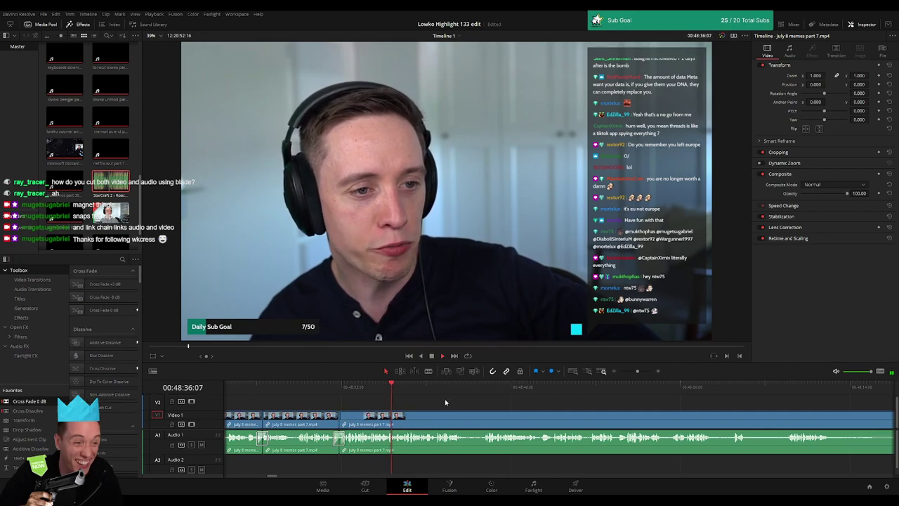
pyautogui.hscroll(3, 445, 407)
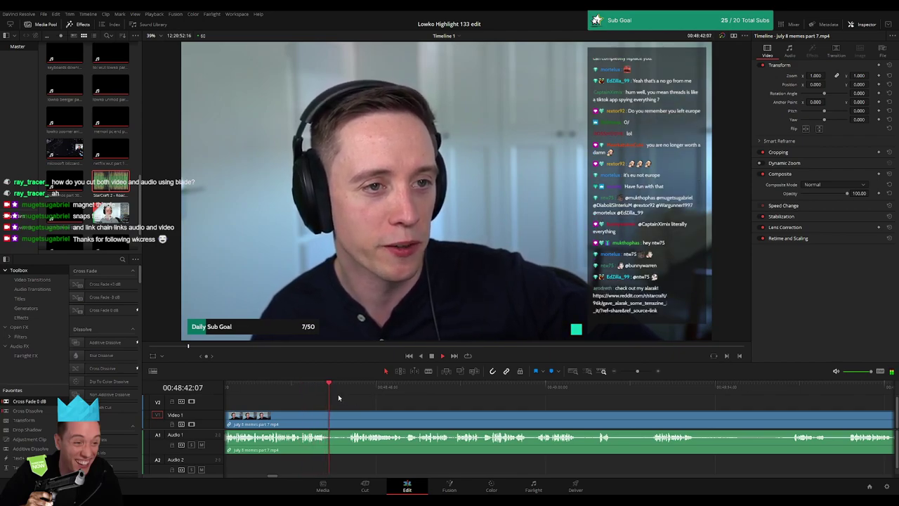
pyautogui.press('b')
pyautogui.click(328, 420)
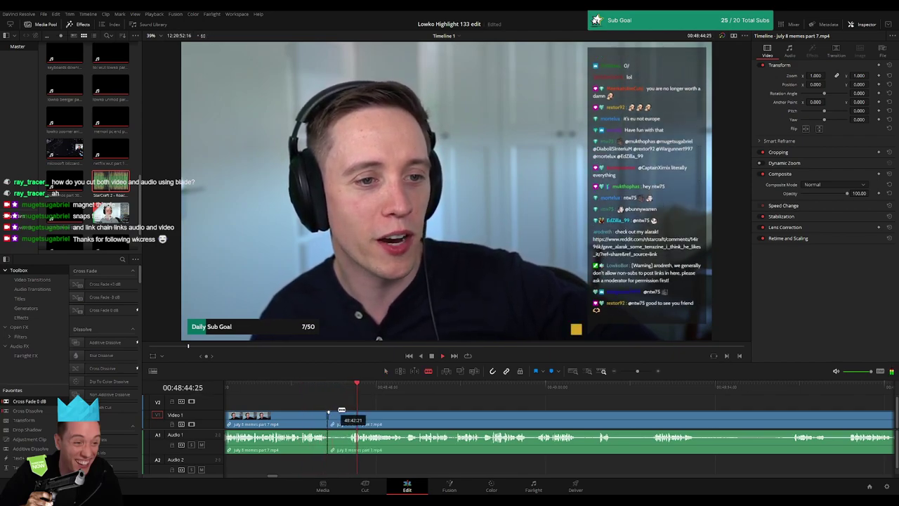
pyautogui.press('a')
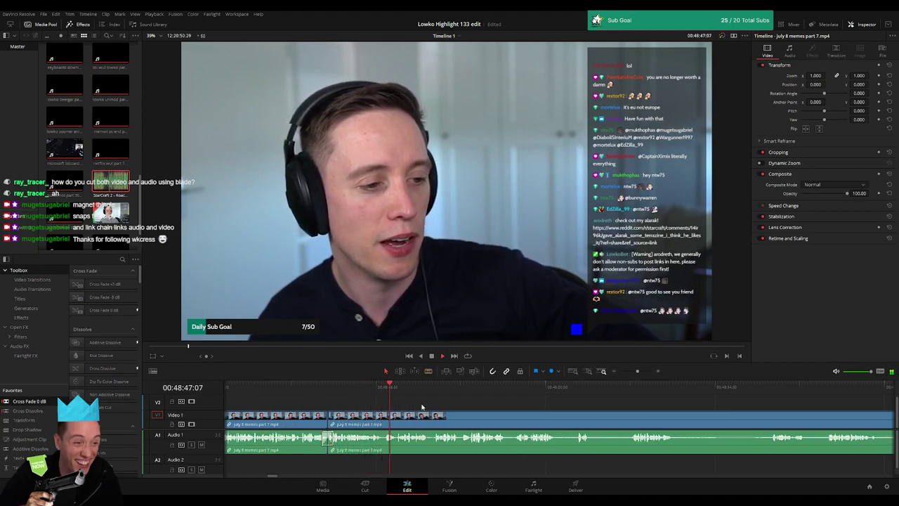
# Step: Ripple-delete the marked pause, then cut out and ripple-delete the next short pause
pyautogui.click(390, 419)
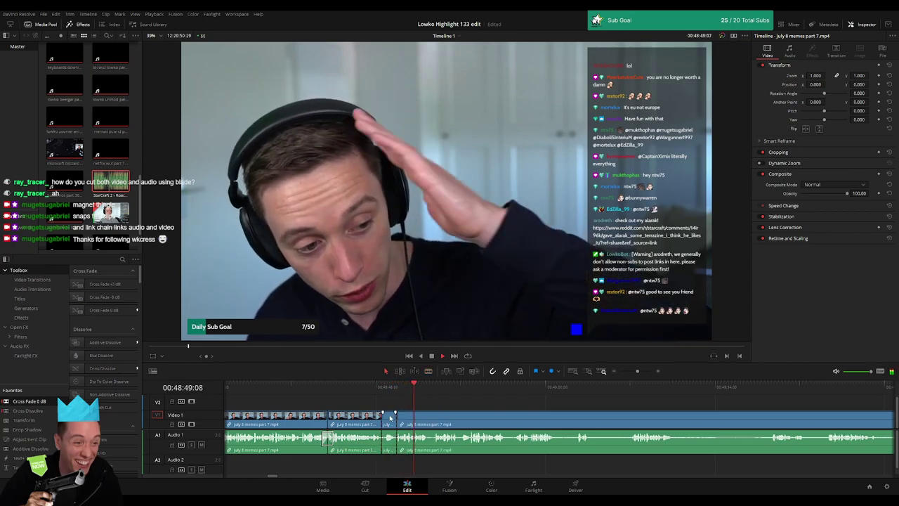
pyautogui.press('Delete')
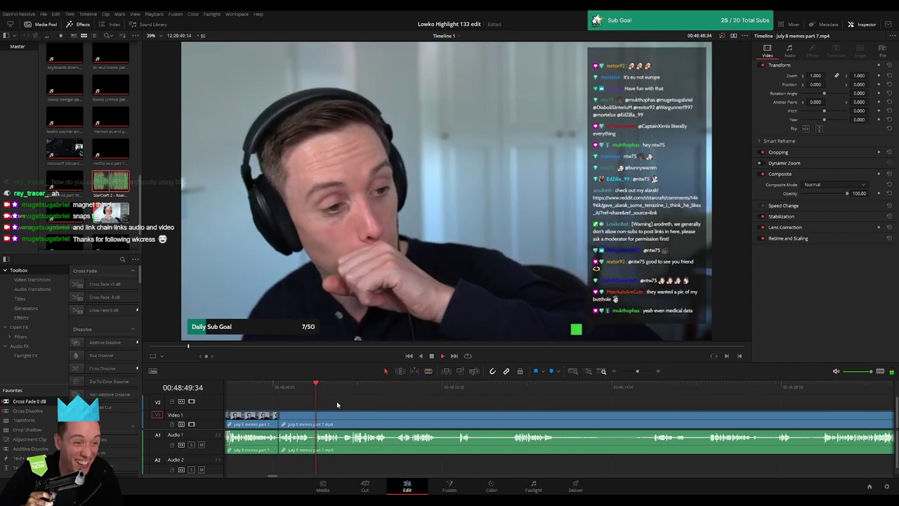
pyautogui.hscroll(1, 344, 404)
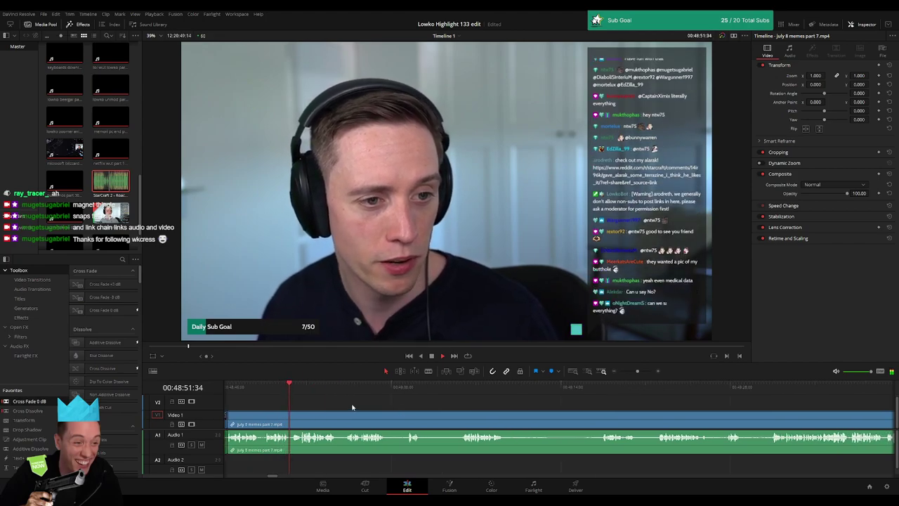
pyautogui.press('b')
pyautogui.click(291, 418)
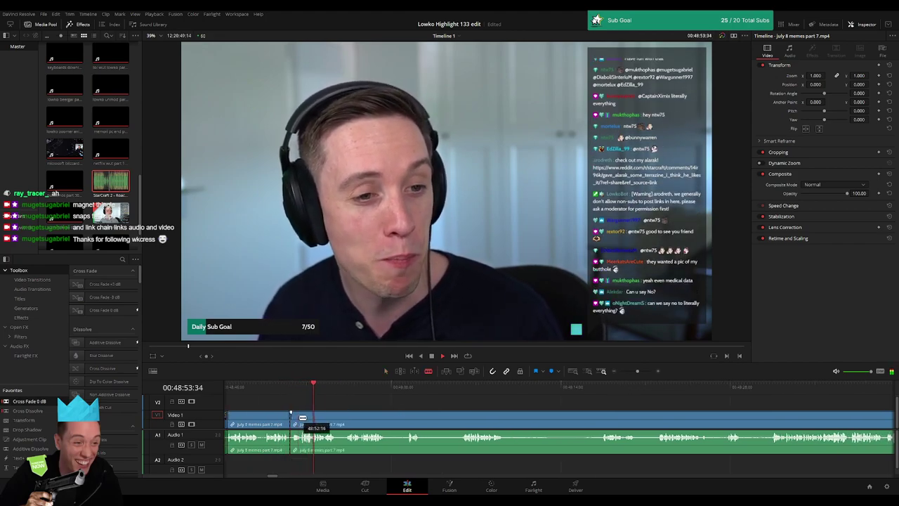
pyautogui.click(300, 418)
pyautogui.press('a')
pyautogui.click(296, 419)
pyautogui.press('Delete')
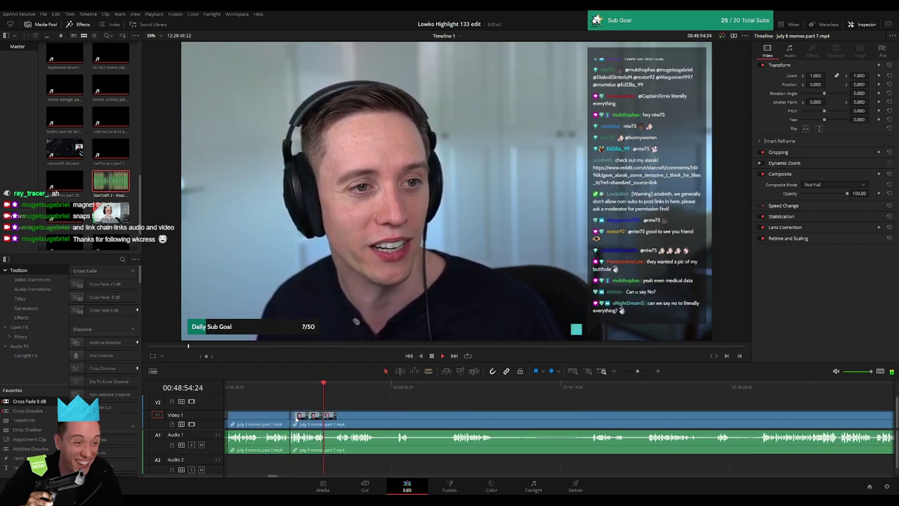
# Step: Remove another pause, trim away extra silence, and ripple-delete an unwanted stretch of talk
pyautogui.hscroll(3, 335, 397)
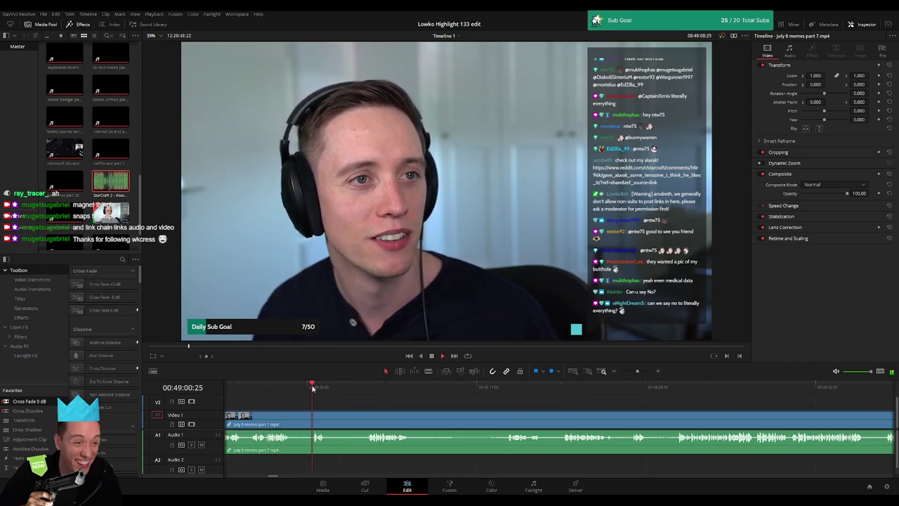
pyautogui.hotkey('ctrl', 'b')
pyautogui.click(291, 389)
pyautogui.hotkey('ctrl', 'b')
pyautogui.click(305, 417)
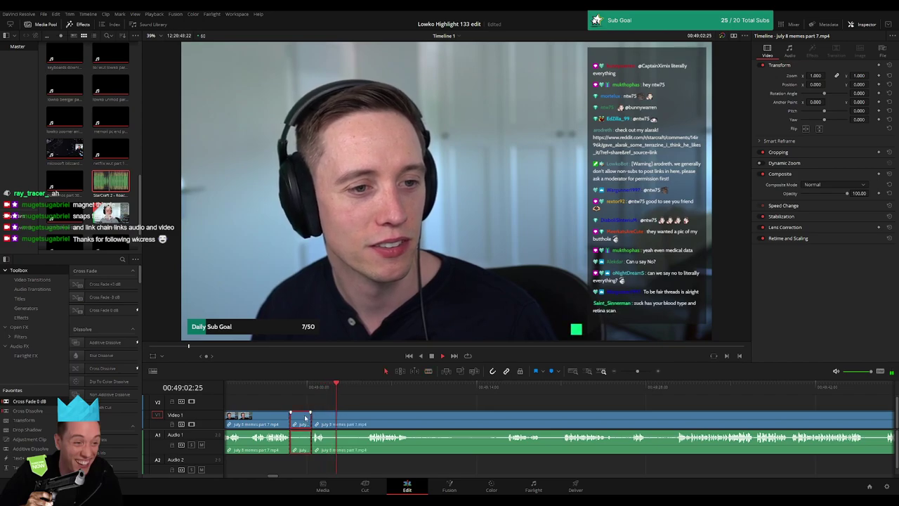
pyautogui.press('Delete')
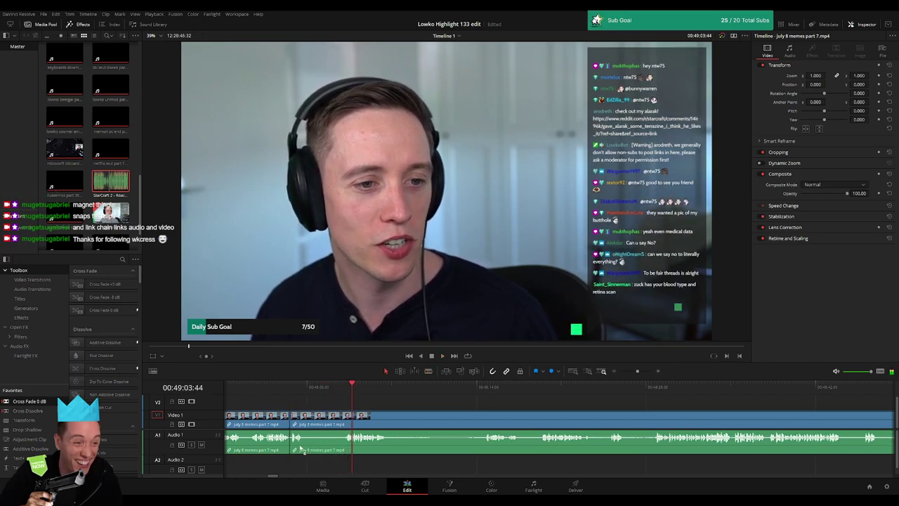
pyautogui.moveTo(322, 418); pyautogui.dragTo(342, 415)
pyautogui.click(334, 419)
pyautogui.press('Delete')
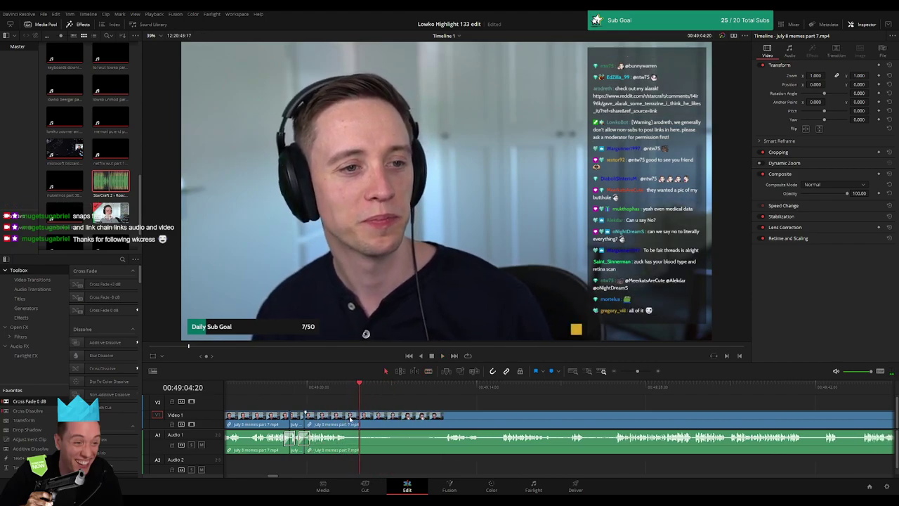
# Step: Blade around the next unwanted part, ripple-delete it, and select the leftover short piece
pyautogui.press('b')
pyautogui.click(350, 418)
pyautogui.click(421, 387)
pyautogui.click(450, 388)
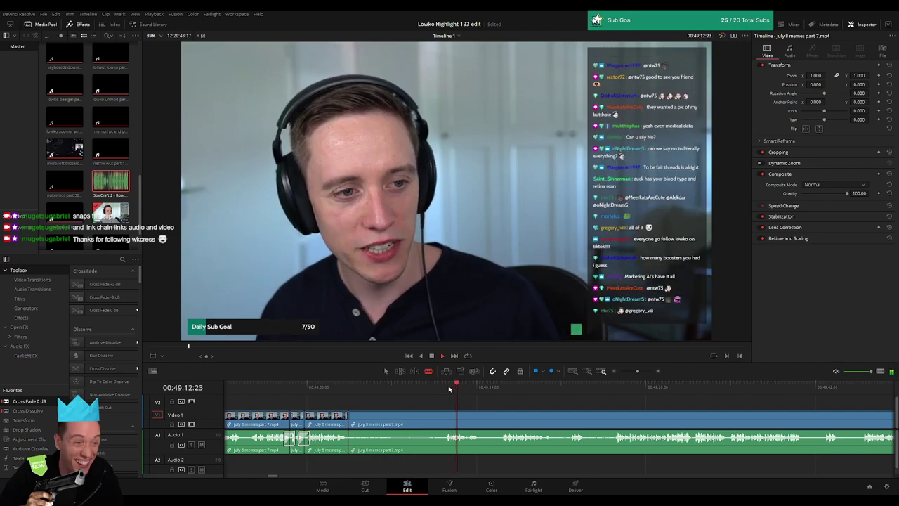
pyautogui.hscroll(2, 422, 400)
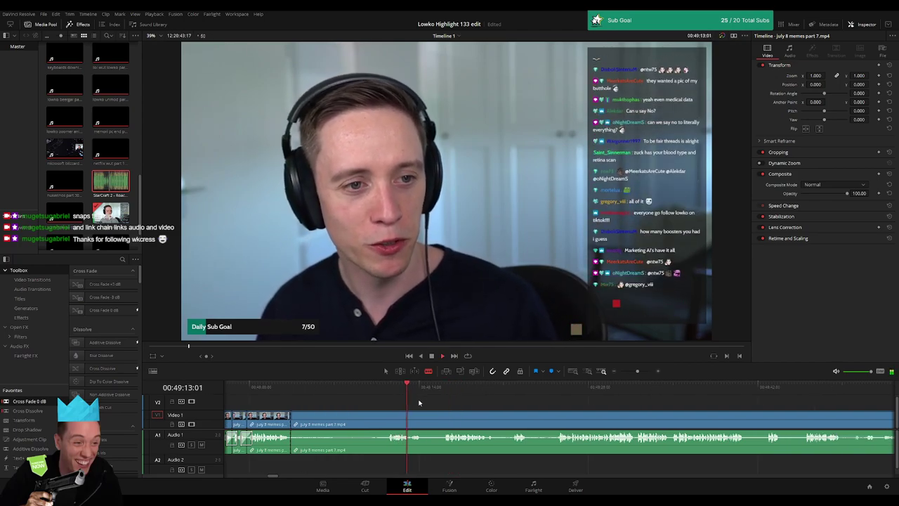
pyautogui.click(385, 419)
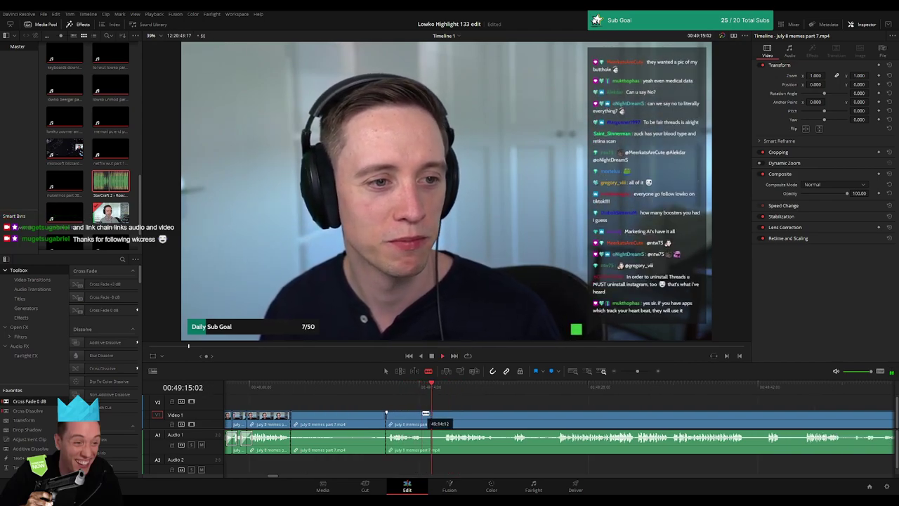
pyautogui.click(423, 416)
pyautogui.press('a')
pyautogui.click(353, 425)
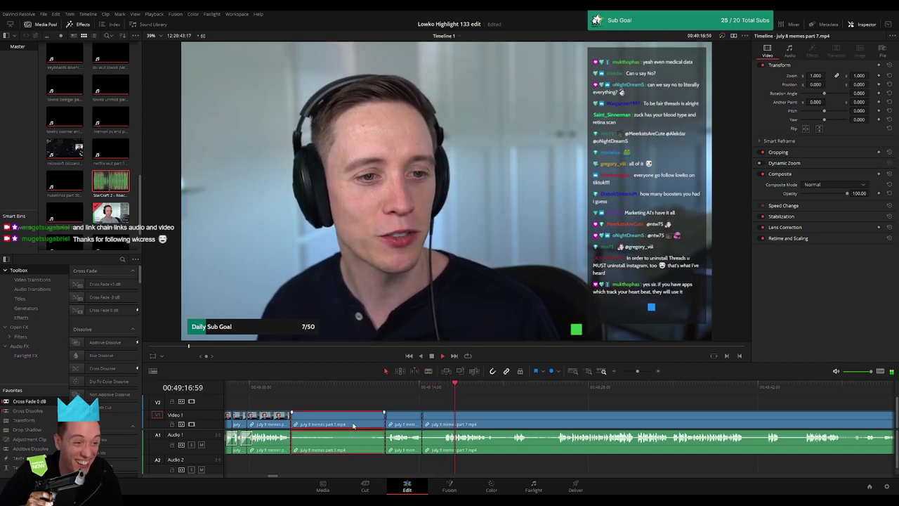
pyautogui.press('Delete')
pyautogui.click(343, 420)
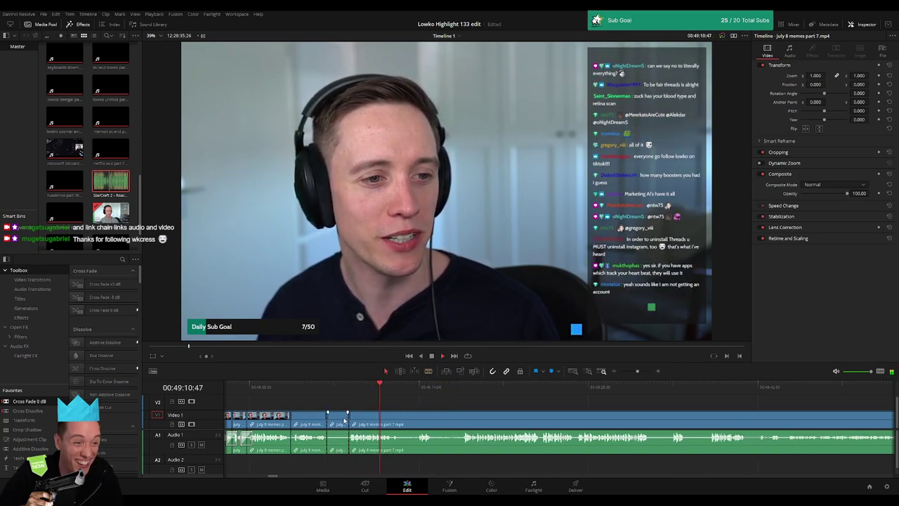
# Step: Delete the leftover short piece, undo that deletion, and re-review the edited section
pyautogui.press('Delete')
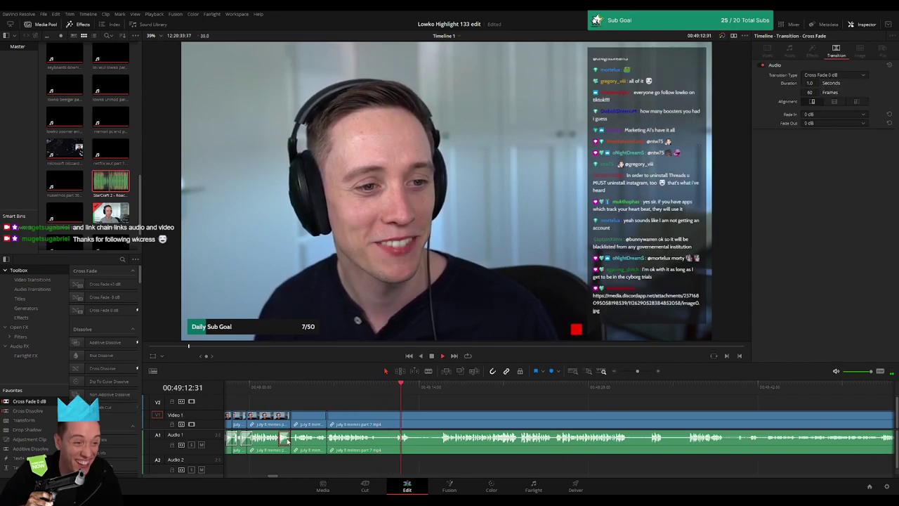
pyautogui.hotkey('ctrl', 'z')
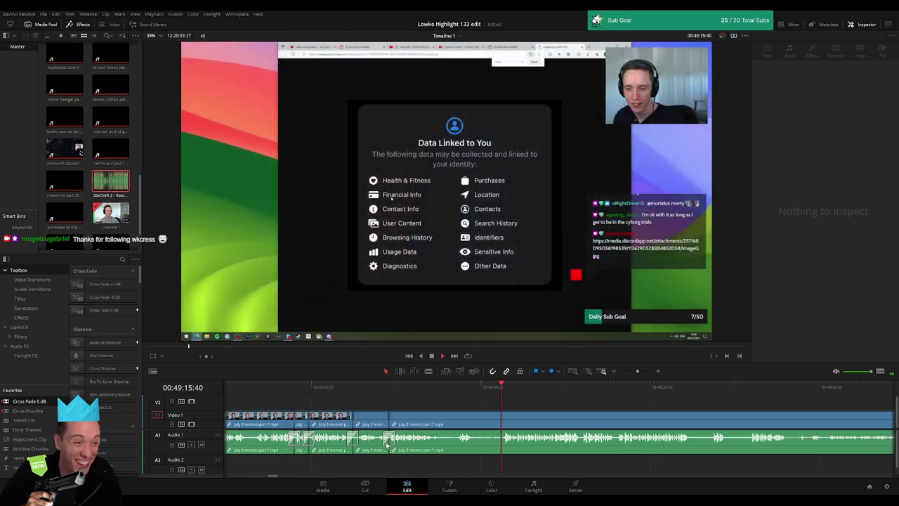
pyautogui.hscroll(5, 366, 421)
pyautogui.hscroll(-2, 347, 390)
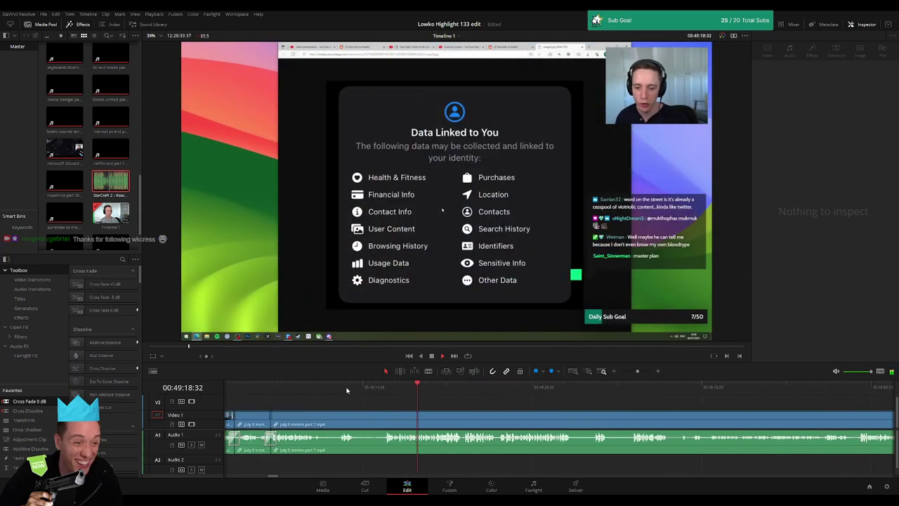
pyautogui.click(346, 390)
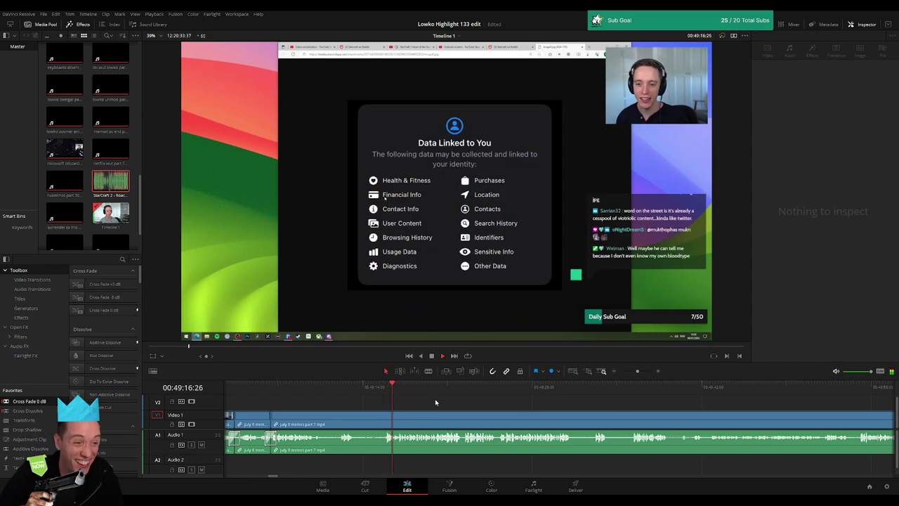
pyautogui.hscroll(2, 435, 402)
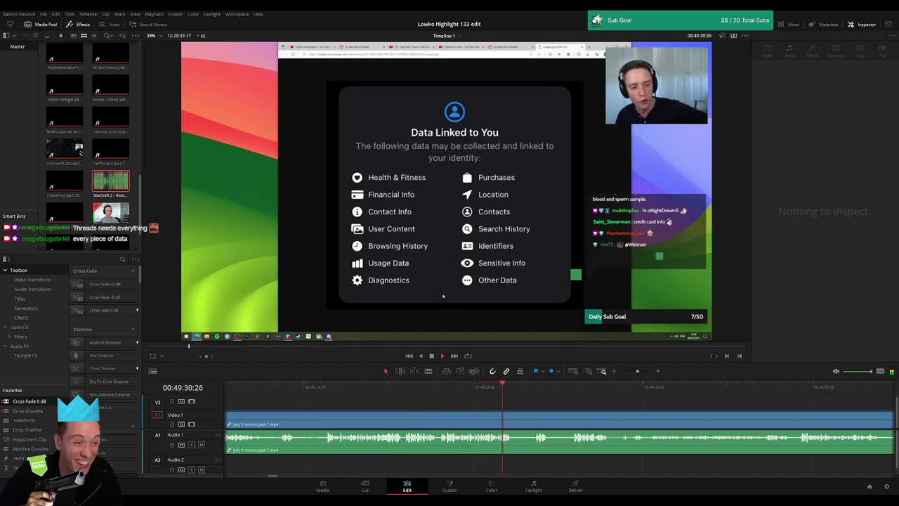
pyautogui.hscroll(3, 492, 407)
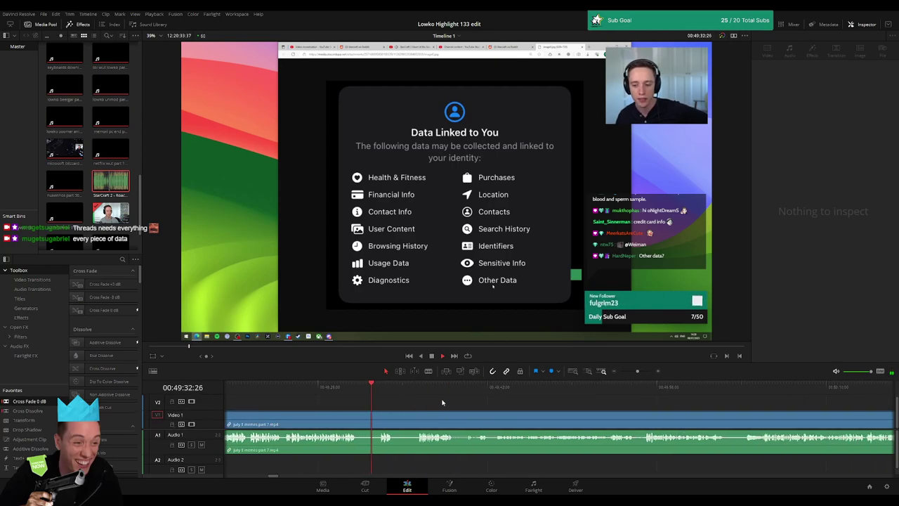
# Step: Cut out the short unwanted piece during the Data Linked to You screen, closing the gap
pyautogui.click(359, 415)
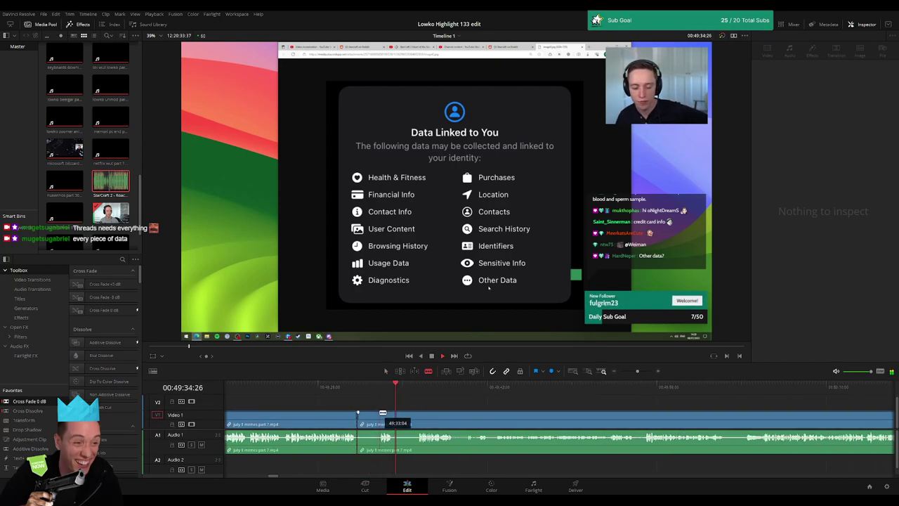
pyautogui.click(383, 414)
pyautogui.press('Delete')
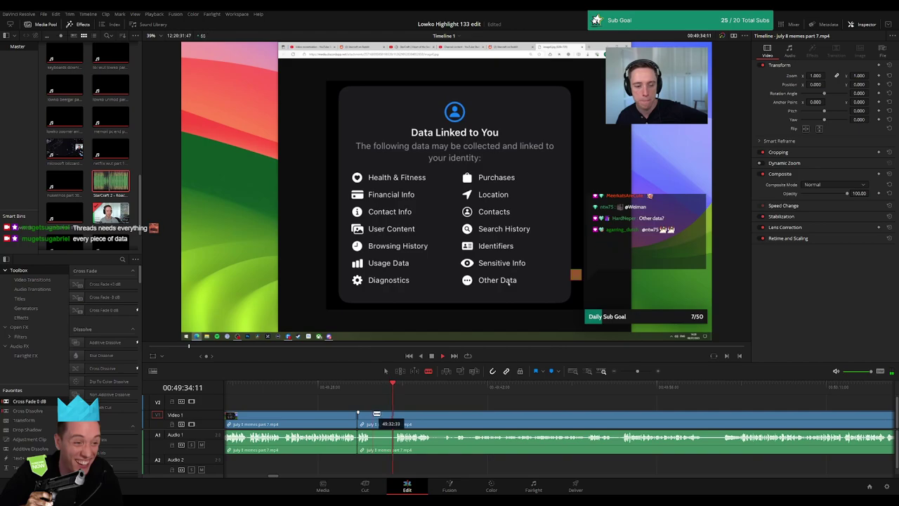
pyautogui.click(384, 419)
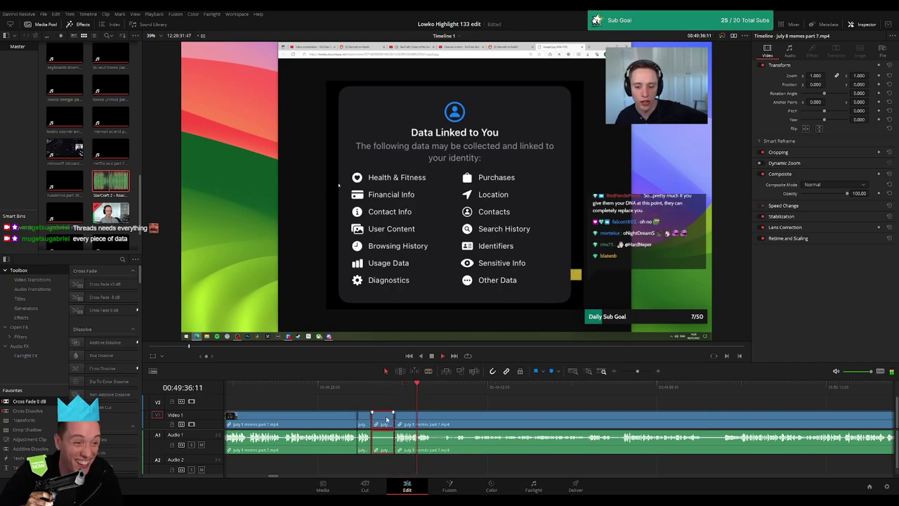
pyautogui.press('Delete')
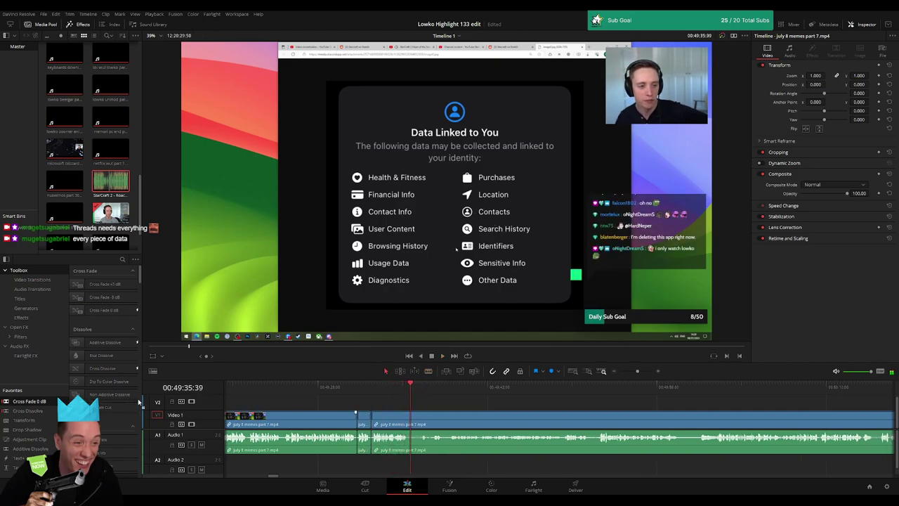
pyautogui.scroll(2, 412, 448)
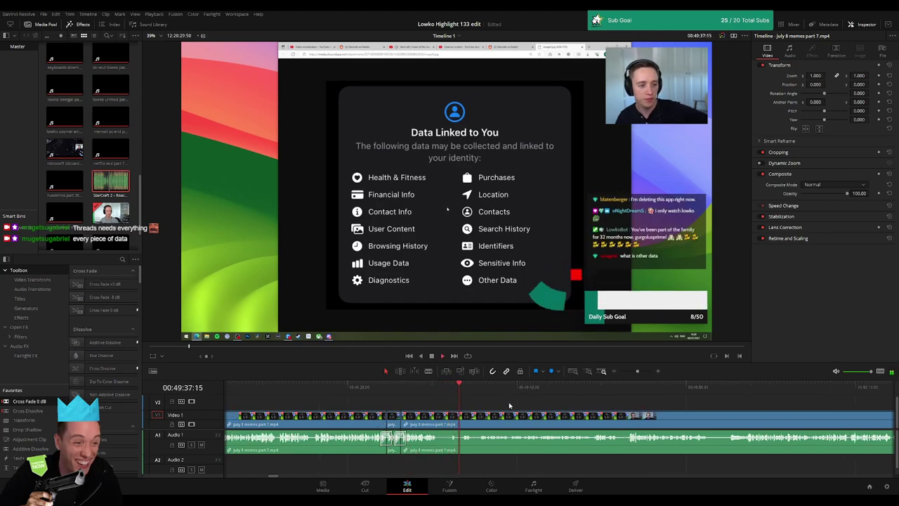
pyautogui.hscroll(3, 546, 409)
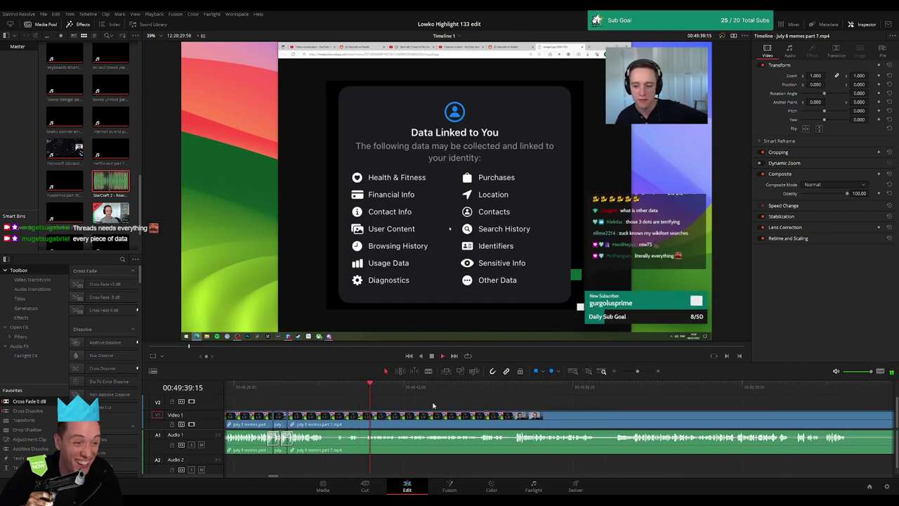
pyautogui.hscroll(1, 474, 406)
pyautogui.hscroll(1, 459, 407)
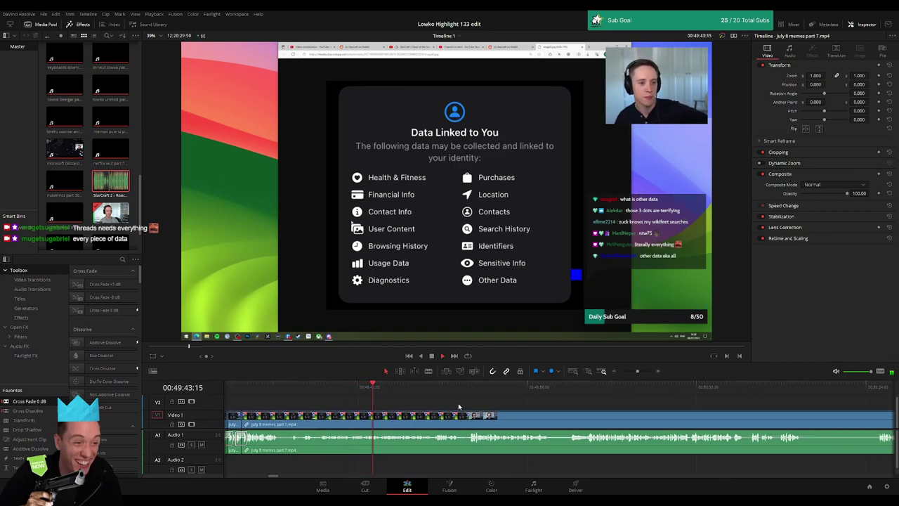
pyautogui.hscroll(2, 435, 405)
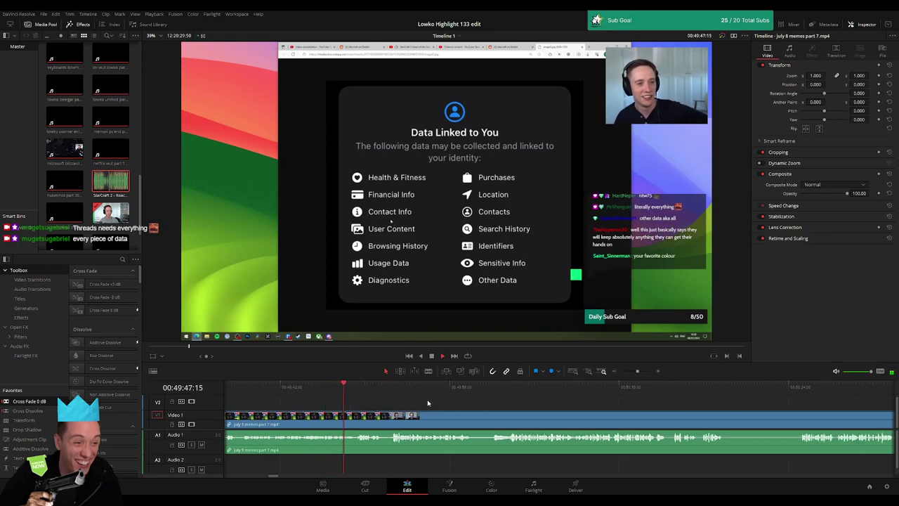
pyautogui.hscroll(1, 425, 404)
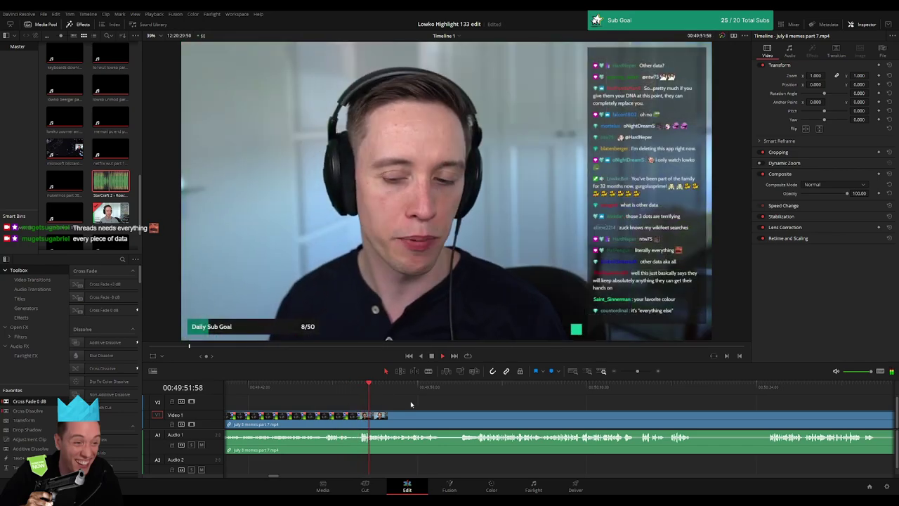
# Step: Blade around the first dead section and ripple-delete it
pyautogui.hscroll(1, 386, 406)
pyautogui.hscroll(1, 387, 406)
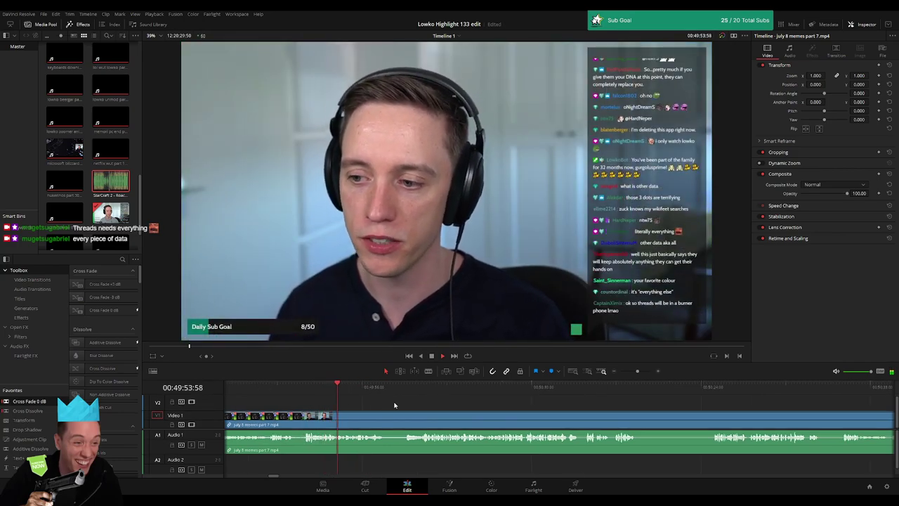
pyautogui.hscroll(1, 383, 410)
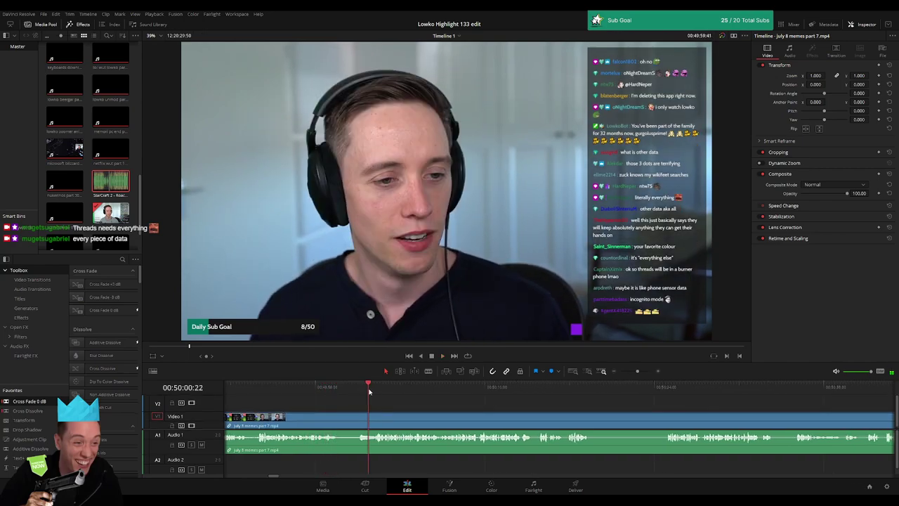
pyautogui.press('b')
pyautogui.click(338, 420)
pyautogui.click(374, 420)
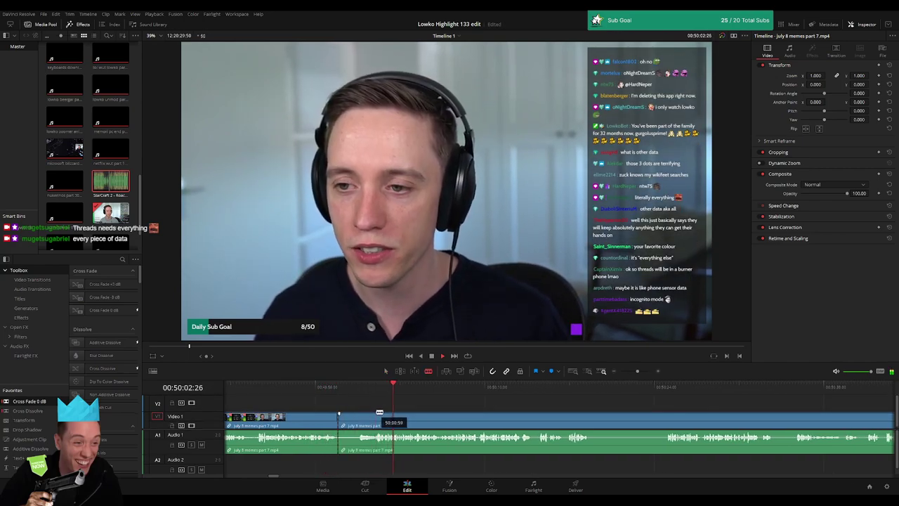
pyautogui.press('Delete')
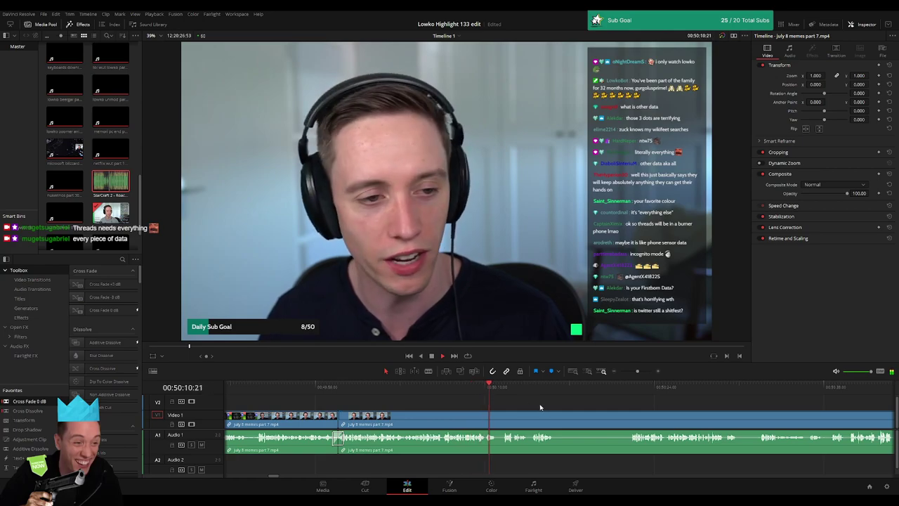
# Step: Cut out the next unwanted stretch between two blade points and close the gap
pyautogui.hscroll(5, 541, 406)
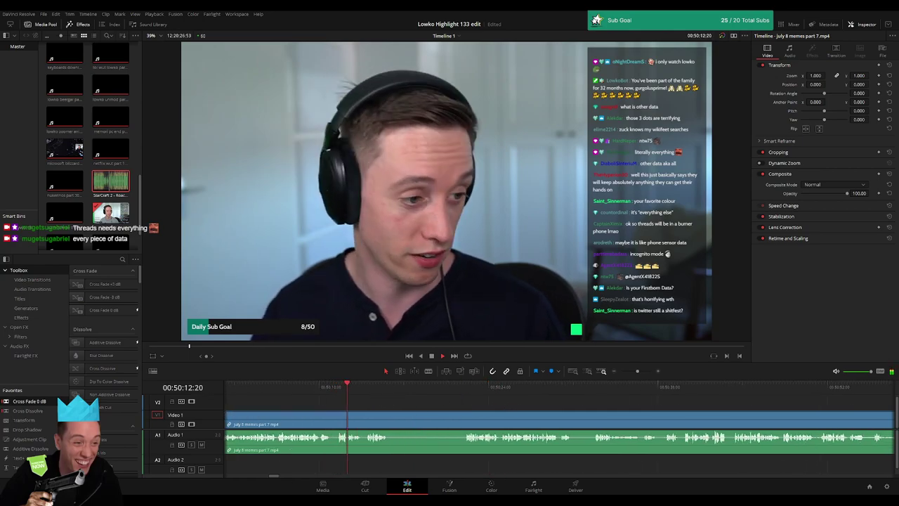
pyautogui.hscroll(2, 353, 403)
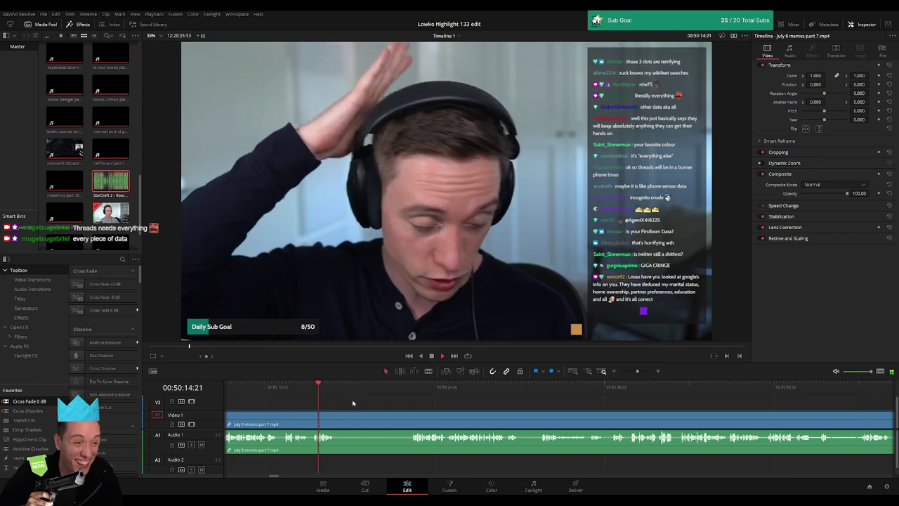
pyautogui.press('b')
pyautogui.click(338, 420)
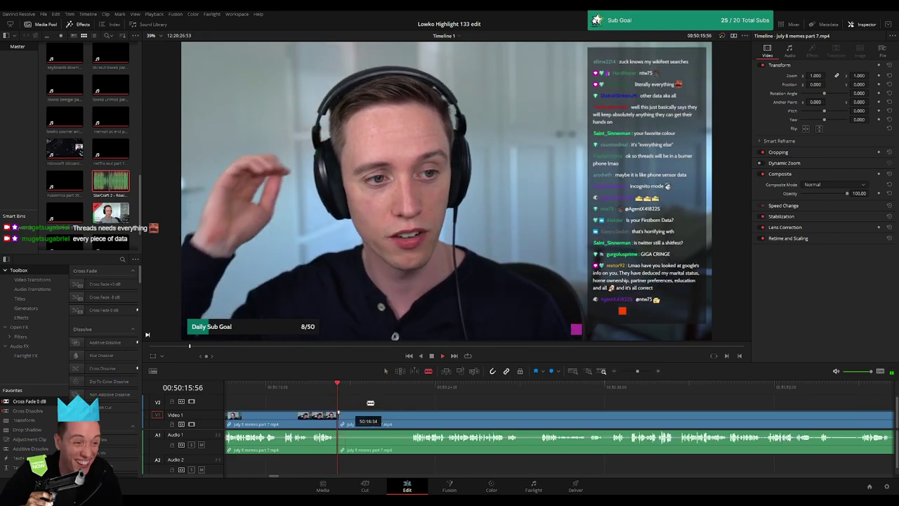
pyautogui.click(410, 386)
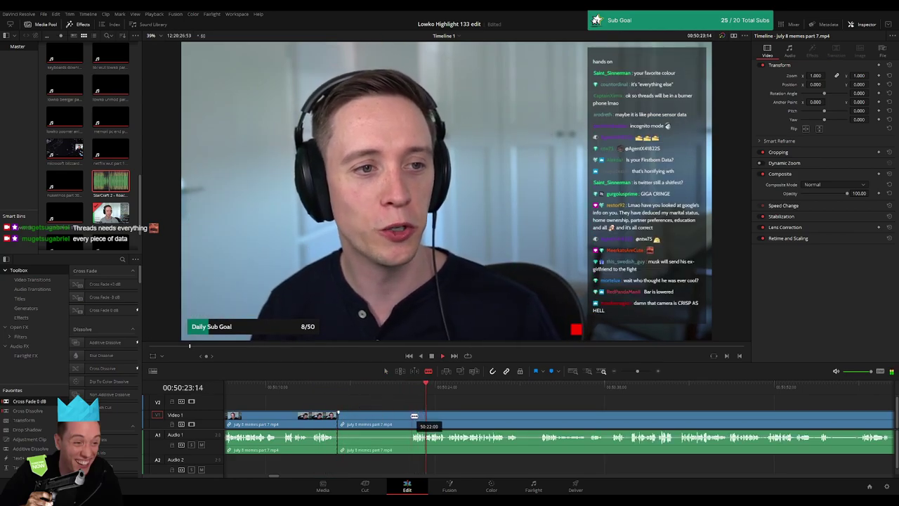
pyautogui.click(411, 420)
pyautogui.press('a')
pyautogui.click(395, 422)
pyautogui.press('Delete')
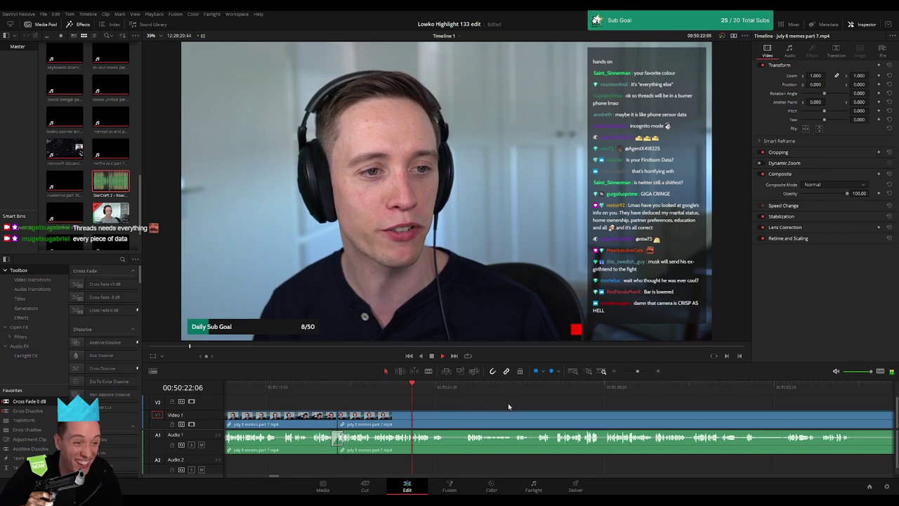
# Step: Blade around a third unwanted part and ripple-delete it
pyautogui.hscroll(2, 485, 405)
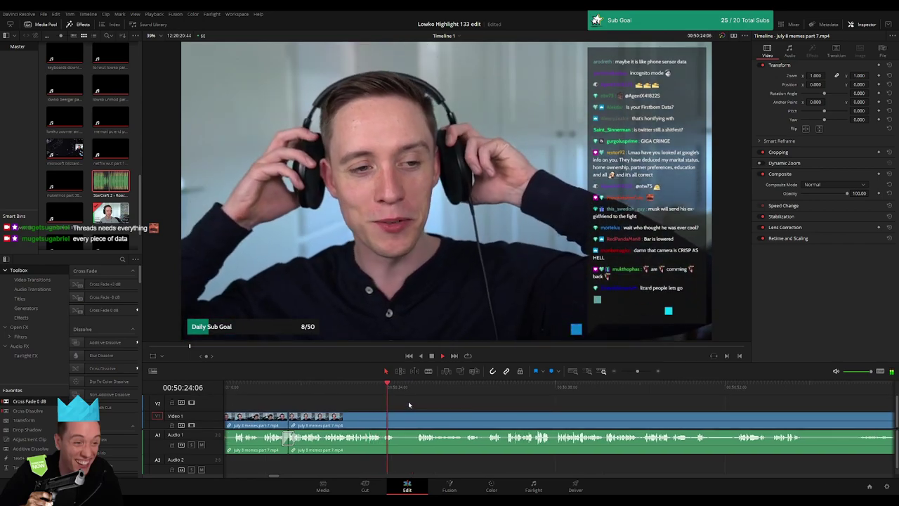
pyautogui.press('b')
pyautogui.click(395, 420)
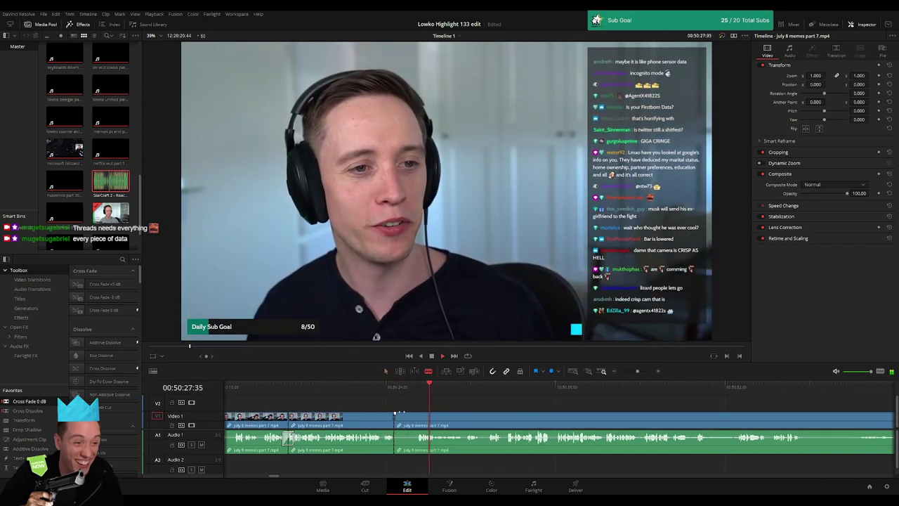
pyautogui.click(422, 420)
pyautogui.press('a')
pyautogui.click(408, 421)
pyautogui.press('Delete')
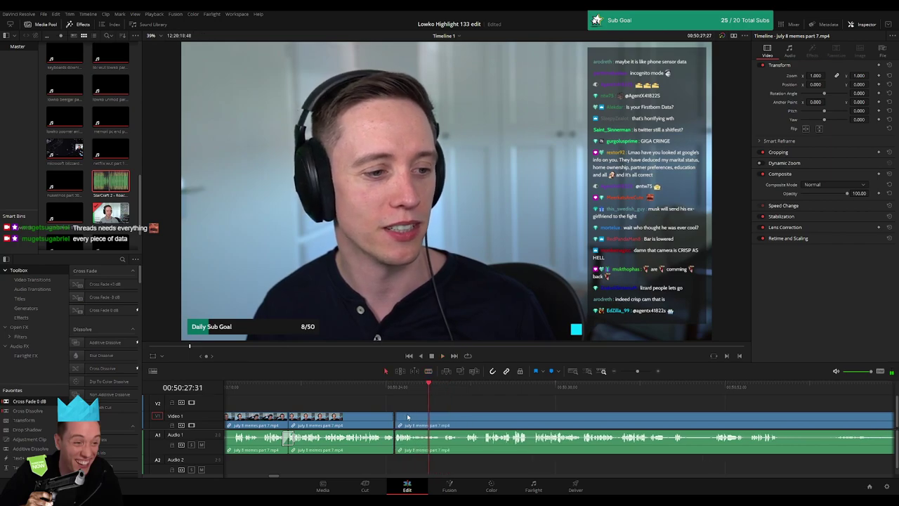
# Step: Split the talk clip at the current moment and return to Selection mode
pyautogui.scroll(-3, 377, 401)
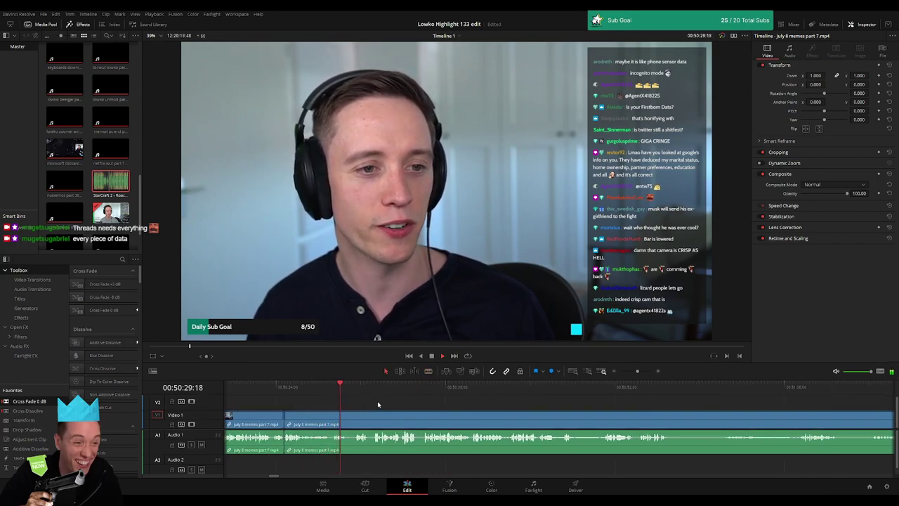
pyautogui.press('b')
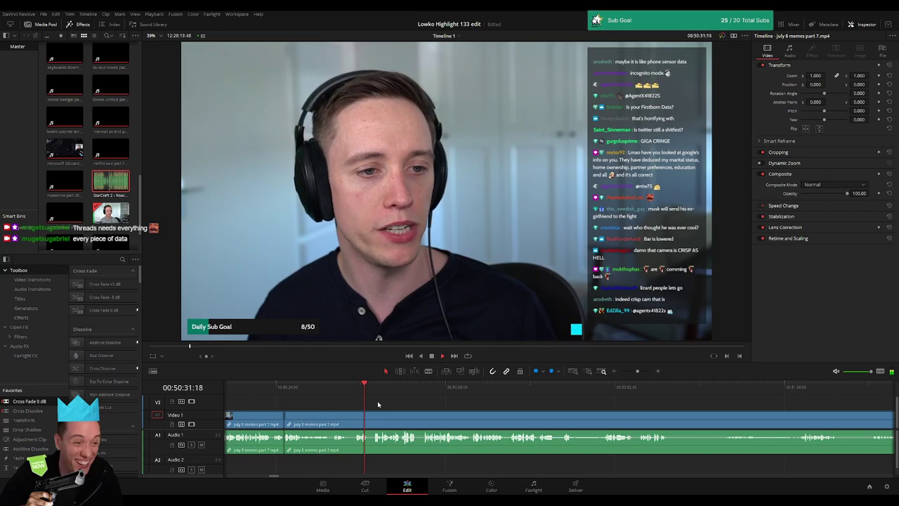
pyautogui.click(348, 420)
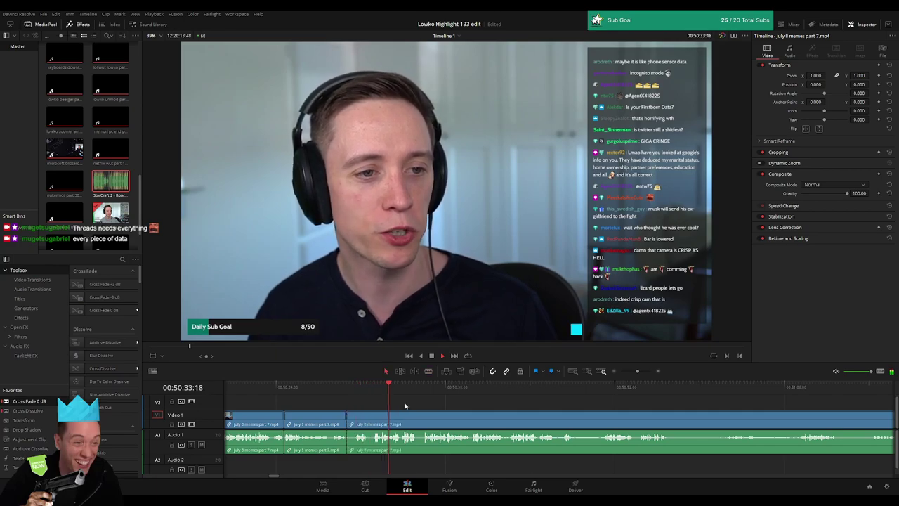
pyautogui.scroll(-1, 382, 401)
pyautogui.press('b')
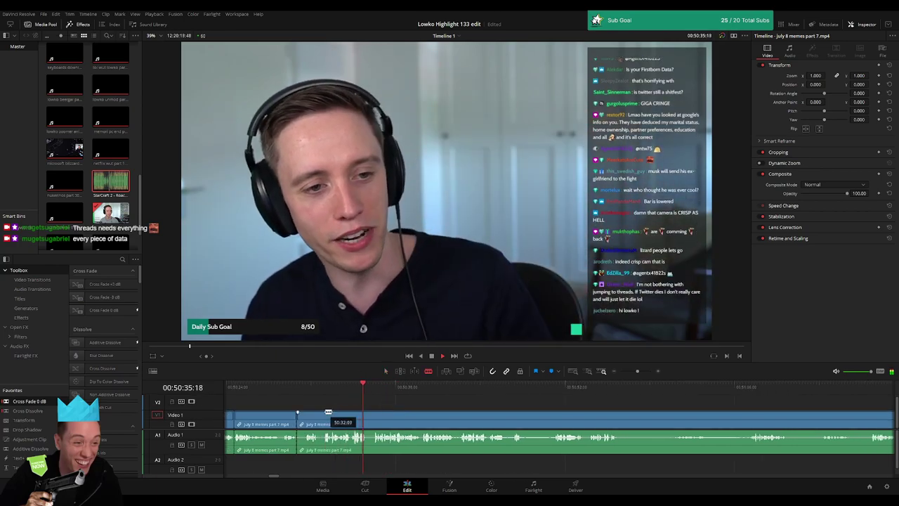
pyautogui.press('a')
pyautogui.scroll(-2, 388, 407)
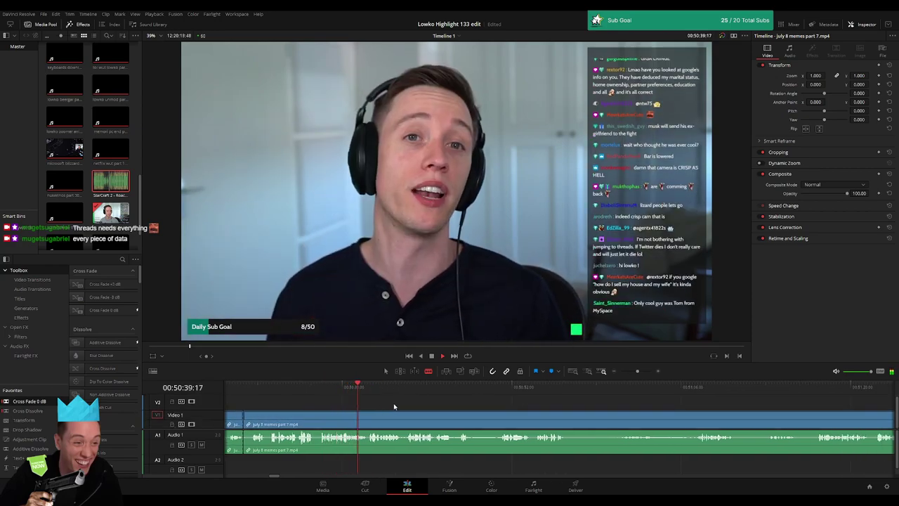
pyautogui.scroll(-1, 380, 403)
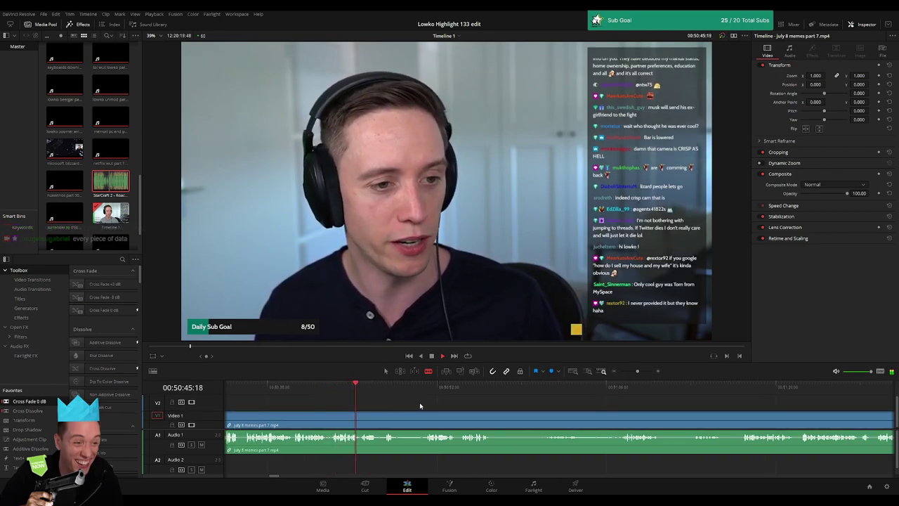
pyautogui.hscroll(2, 420, 406)
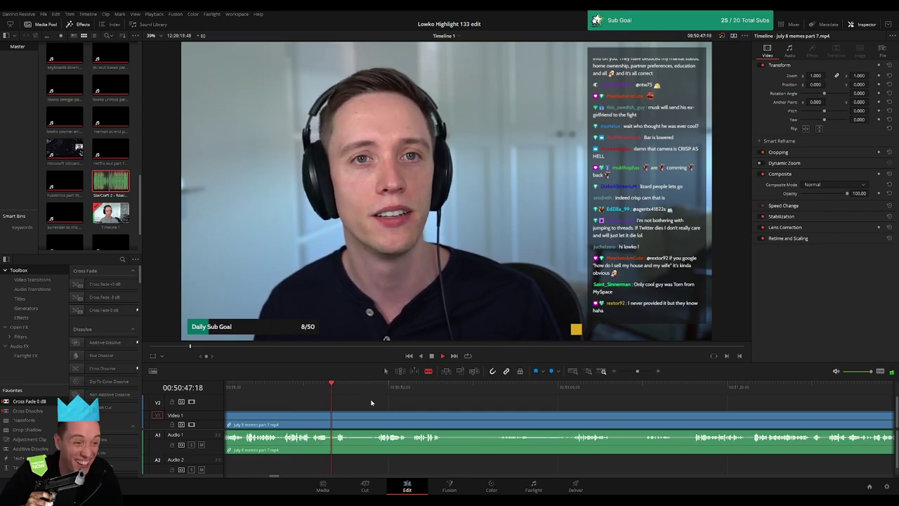
pyautogui.click(372, 390)
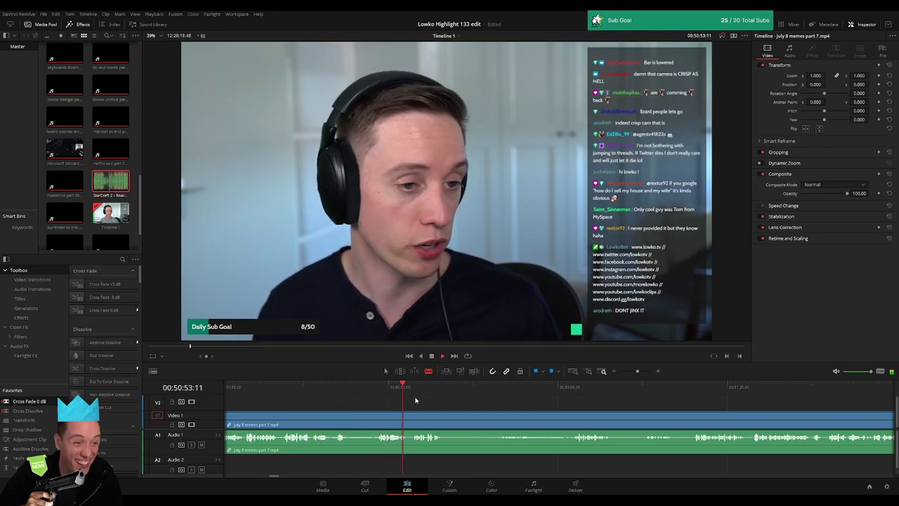
pyautogui.hscroll(4, 469, 406)
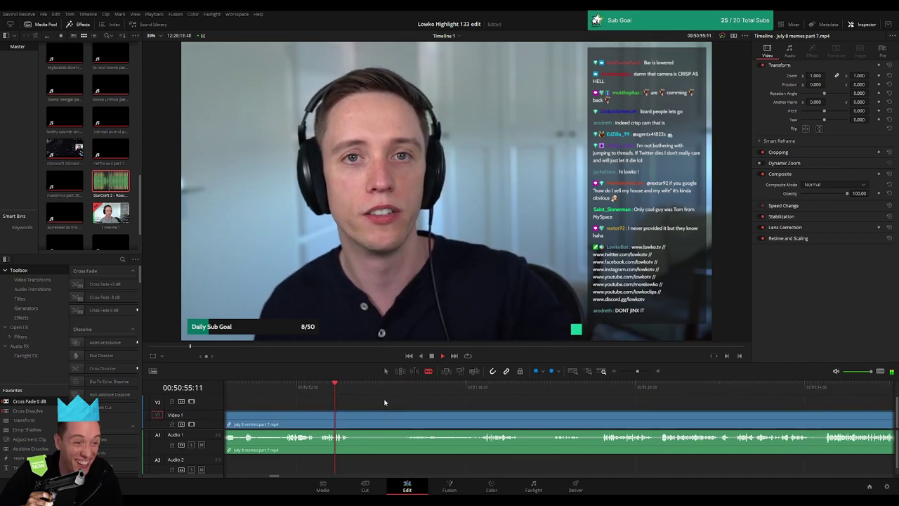
pyautogui.click(479, 390)
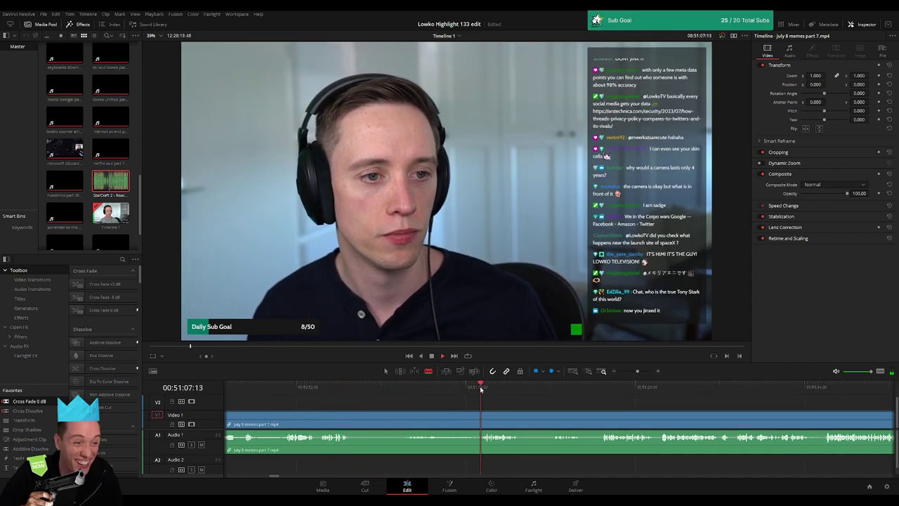
pyautogui.hscroll(5, 398, 399)
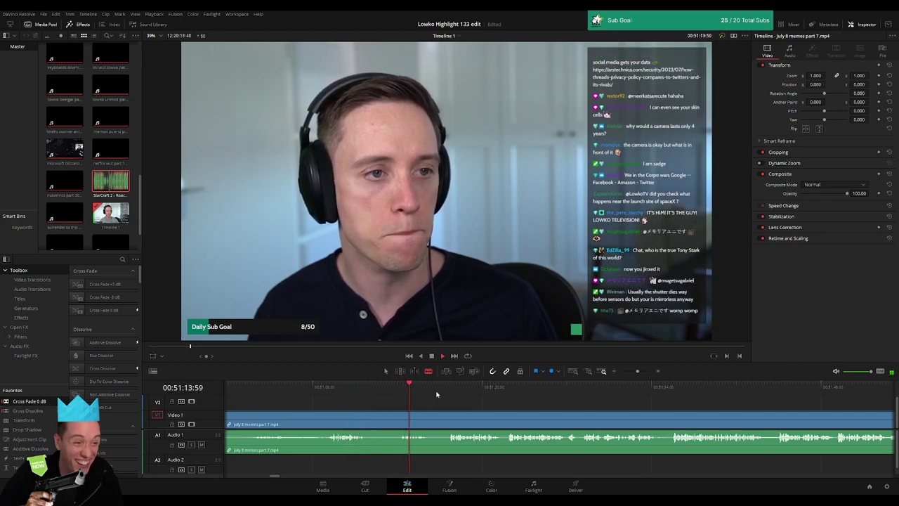
pyautogui.hscroll(4, 411, 397)
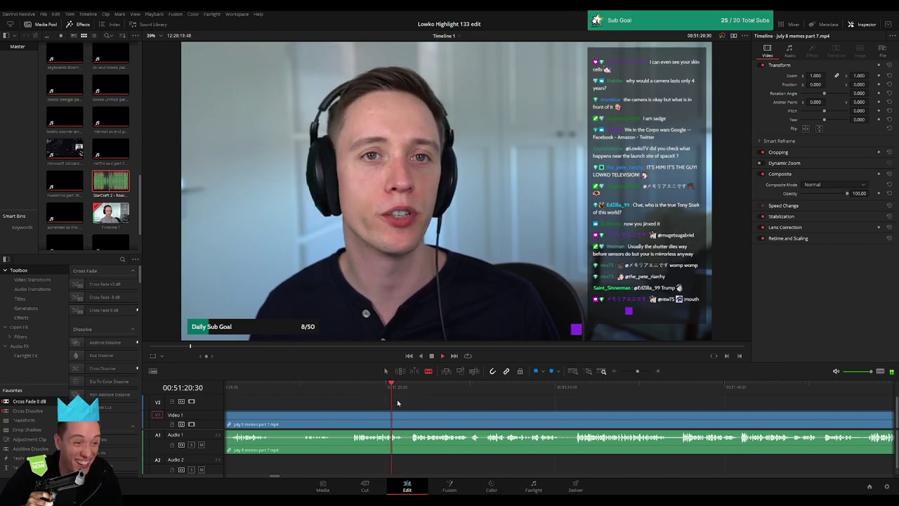
pyautogui.hscroll(1, 422, 406)
pyautogui.hscroll(2, 387, 411)
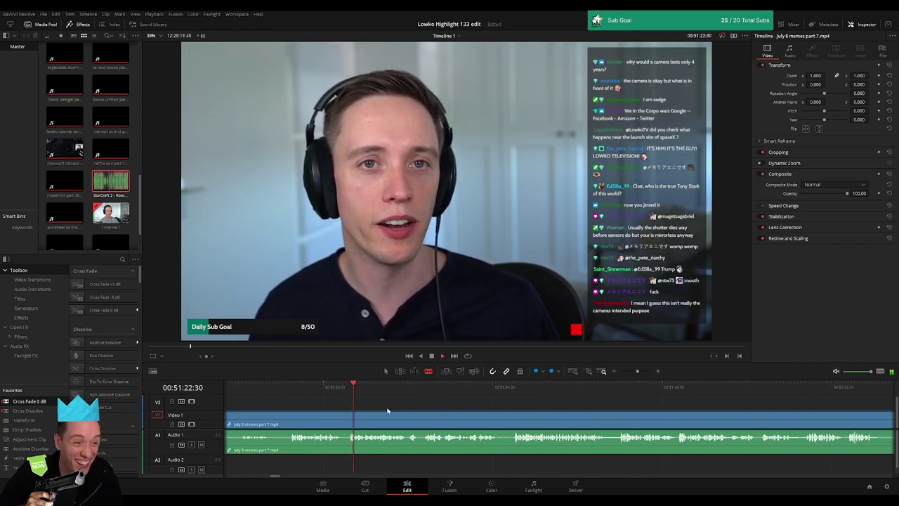
pyautogui.hscroll(2, 387, 411)
pyautogui.hscroll(1, 434, 412)
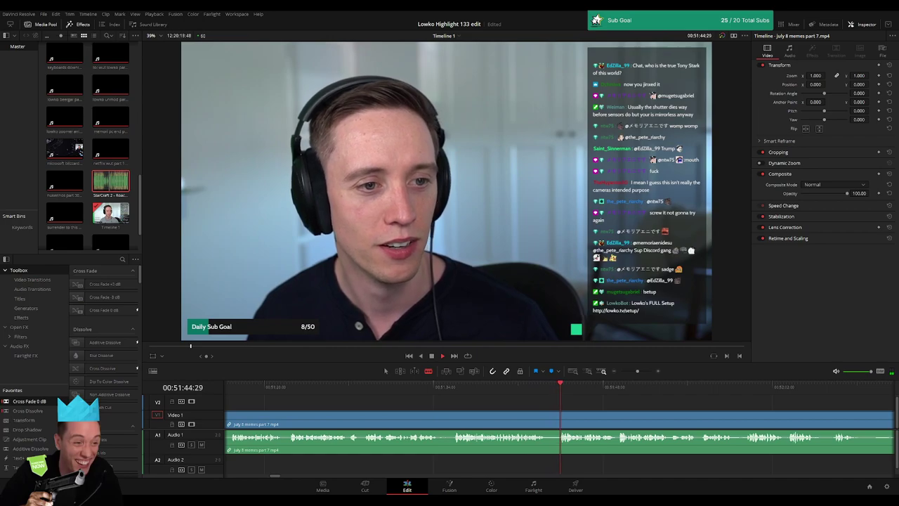
pyautogui.hscroll(5, 534, 408)
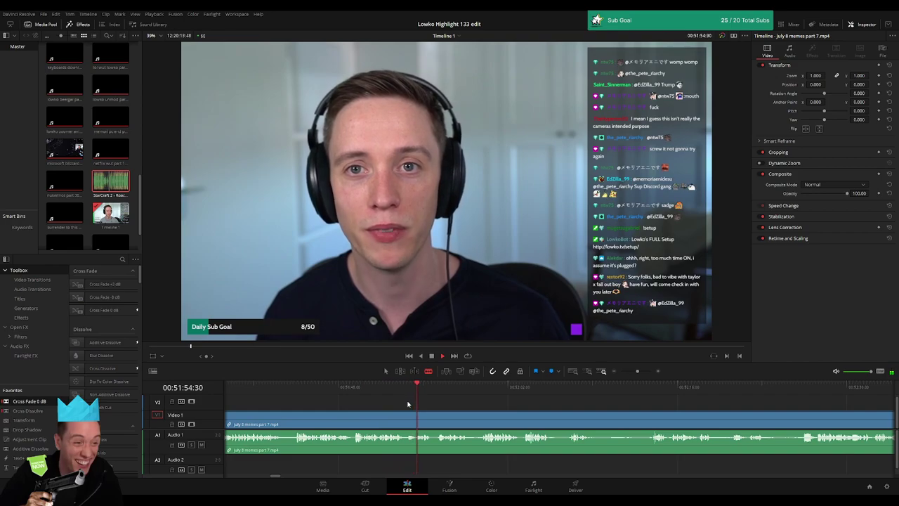
pyautogui.hscroll(5, 319, 404)
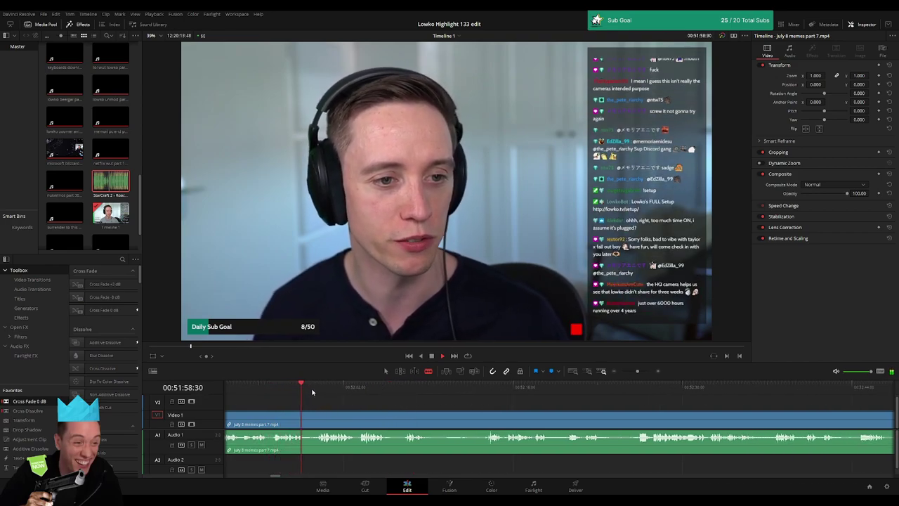
pyautogui.hscroll(2, 324, 401)
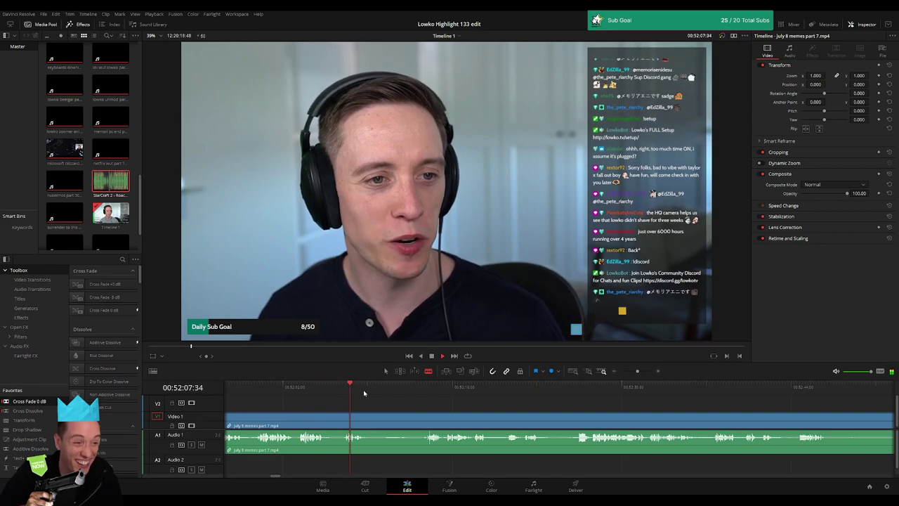
pyautogui.hscroll(3, 397, 400)
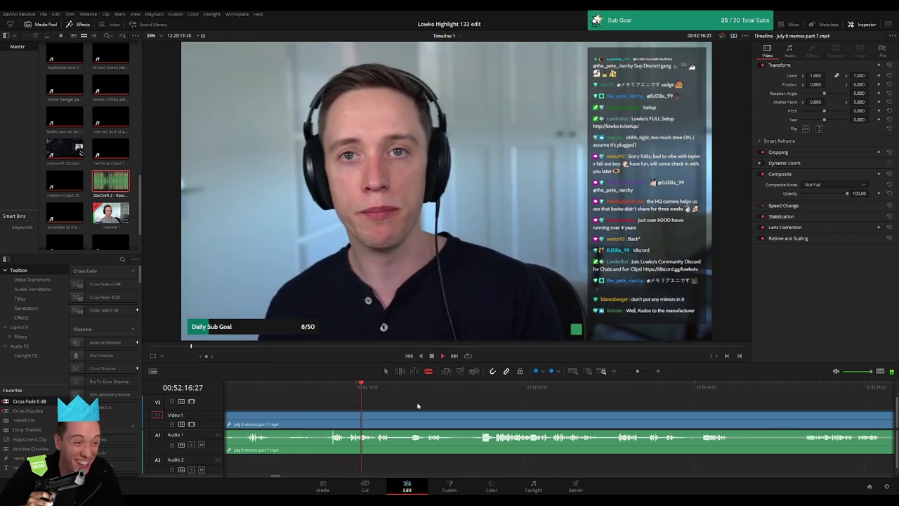
pyautogui.hscroll(3, 360, 405)
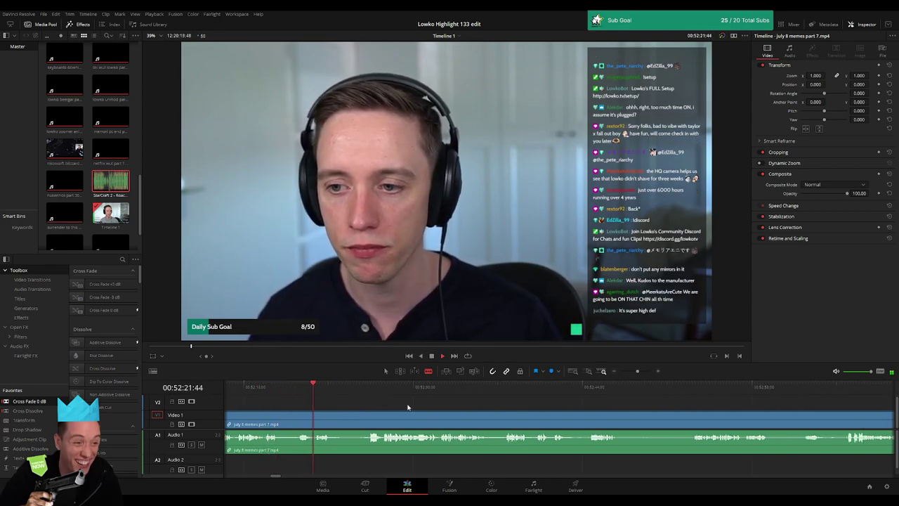
pyautogui.hscroll(2, 372, 405)
pyautogui.click(317, 387)
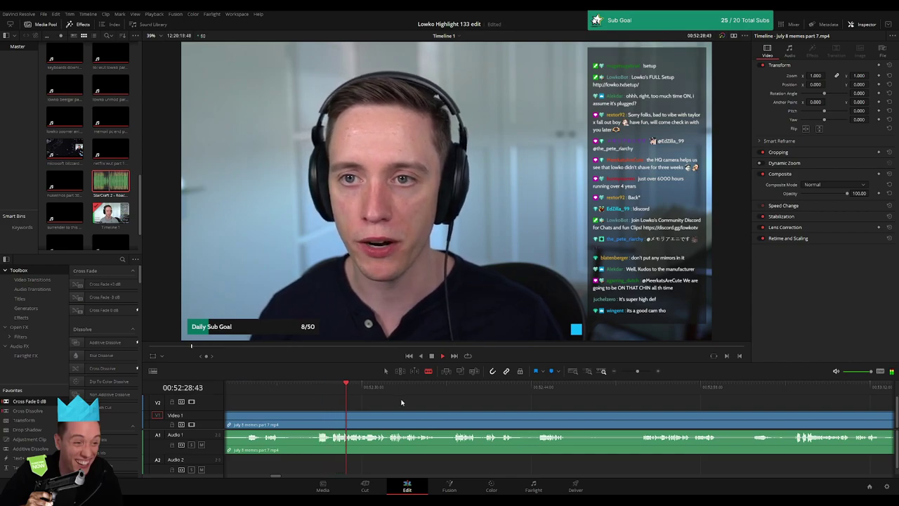
pyautogui.hscroll(2, 401, 403)
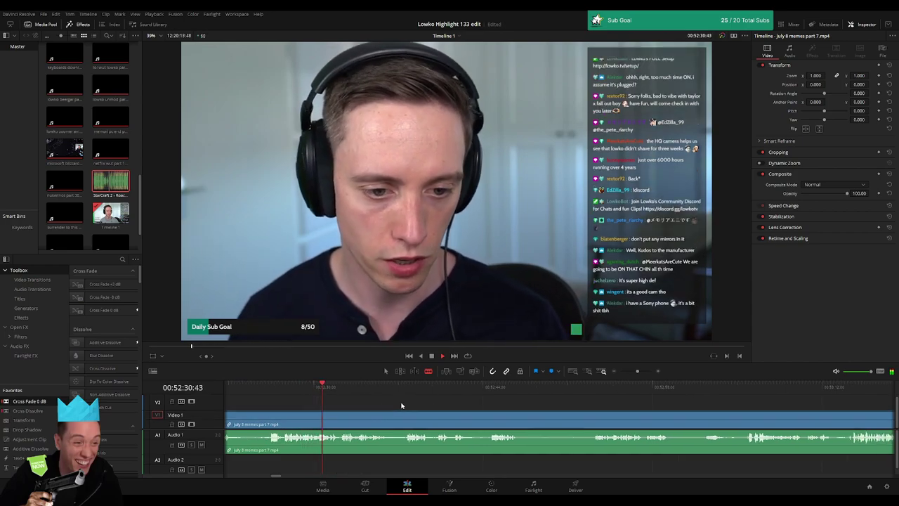
pyautogui.moveTo(637, 371); pyautogui.dragTo(636, 372)
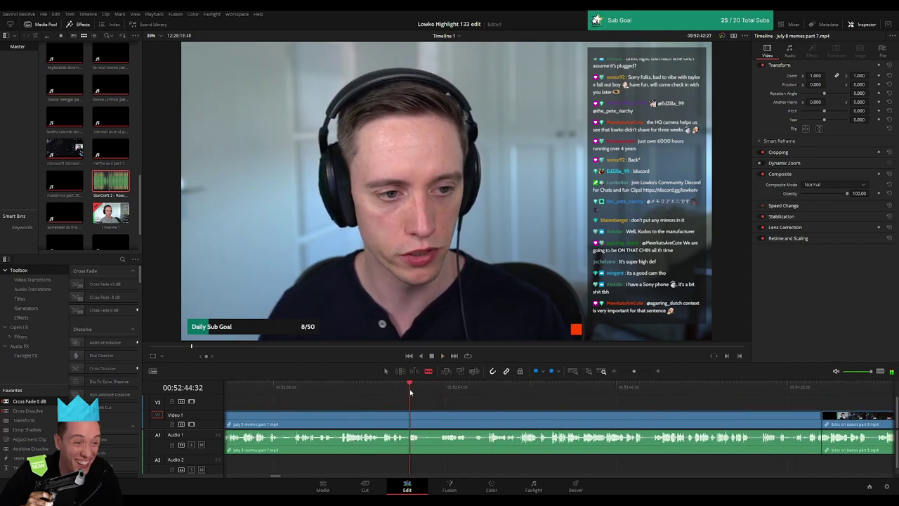
# Step: Ripple-delete the remaining july 8 memes part 7 clip
pyautogui.click(659, 387)
pyautogui.click(616, 421)
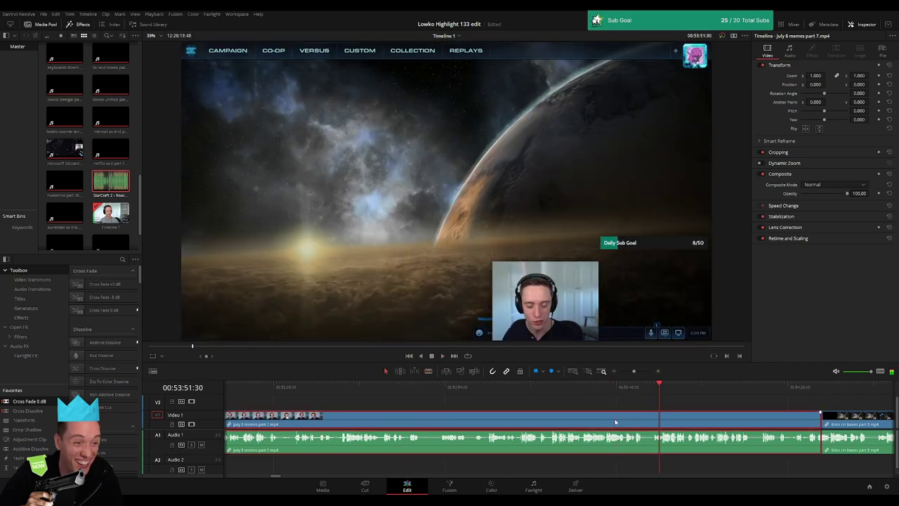
pyautogui.press('Delete')
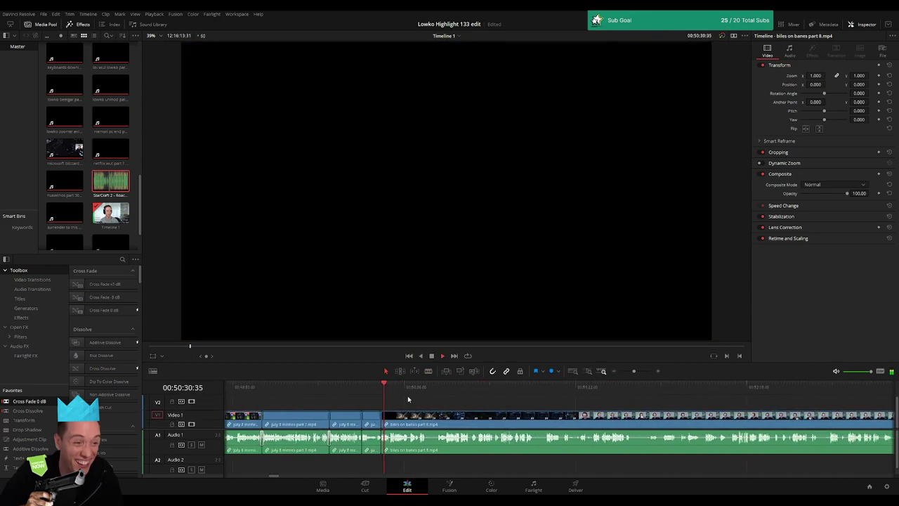
# Step: Scrub through 'biles on banes part 8.mp4' from the webcam shot to early Babylon LE gameplay
pyautogui.moveTo(407, 399); pyautogui.dragTo(708, 407)
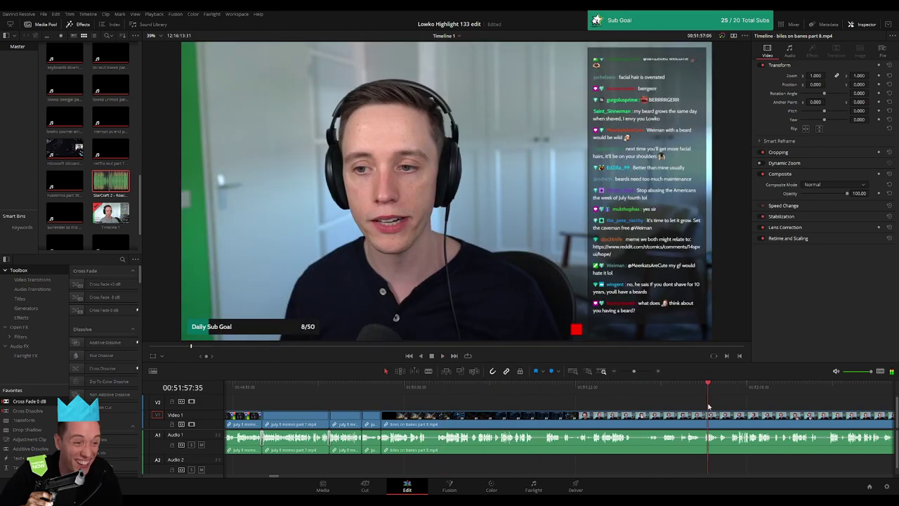
pyautogui.press('space')
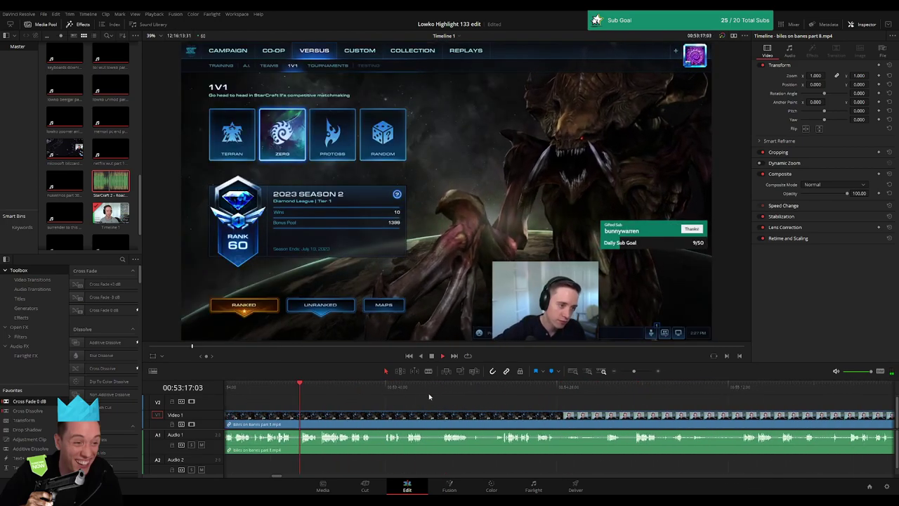
pyautogui.moveTo(429, 397); pyautogui.dragTo(610, 411)
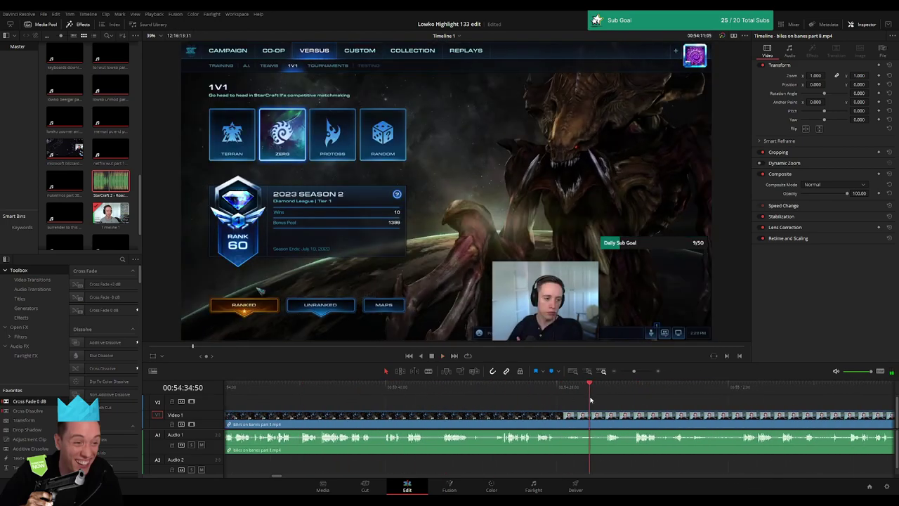
pyautogui.hscroll(3, 430, 400)
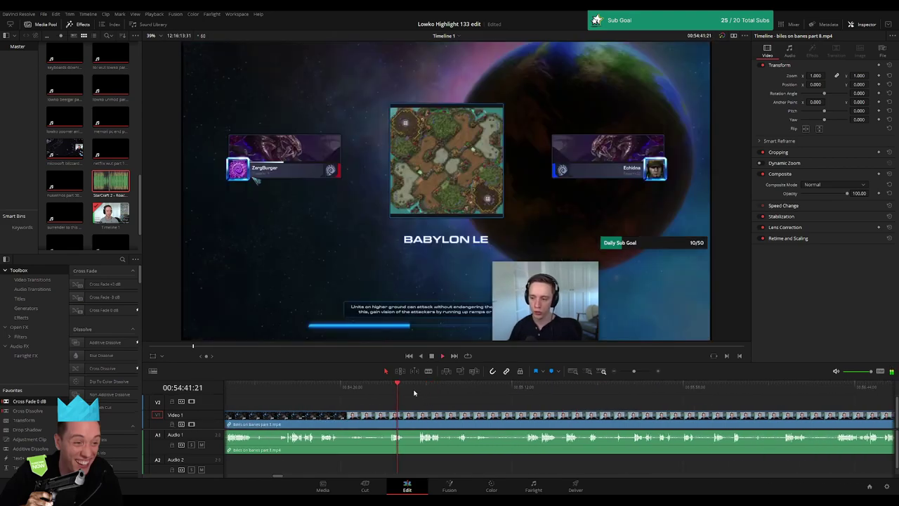
pyautogui.click(422, 392)
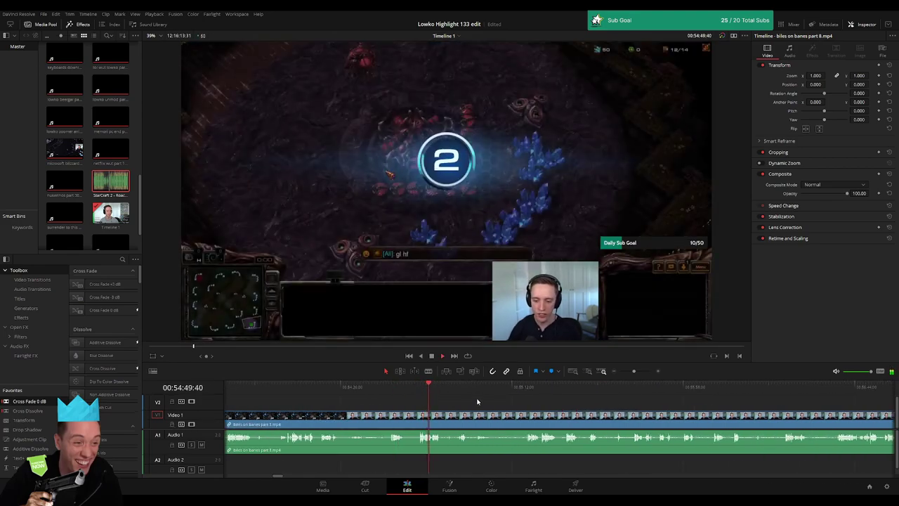
pyautogui.click(458, 393)
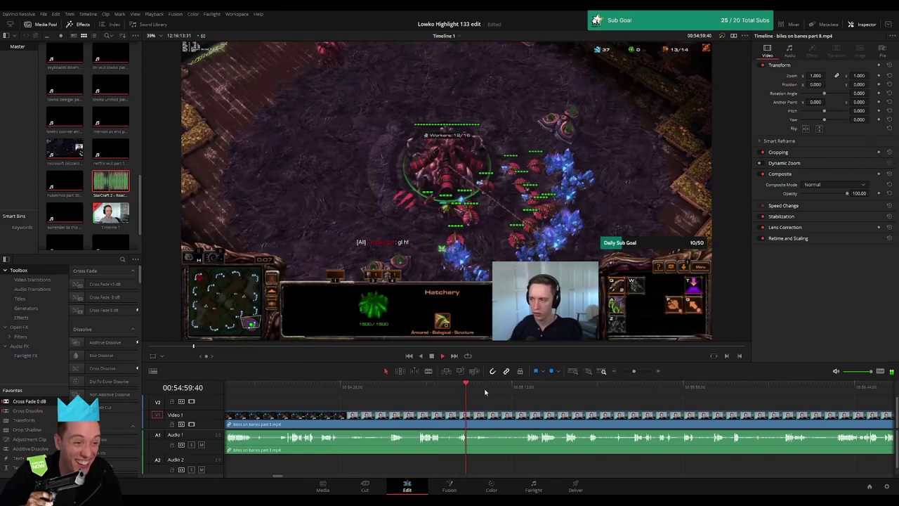
pyautogui.click(533, 392)
pyautogui.hscroll(3, 477, 408)
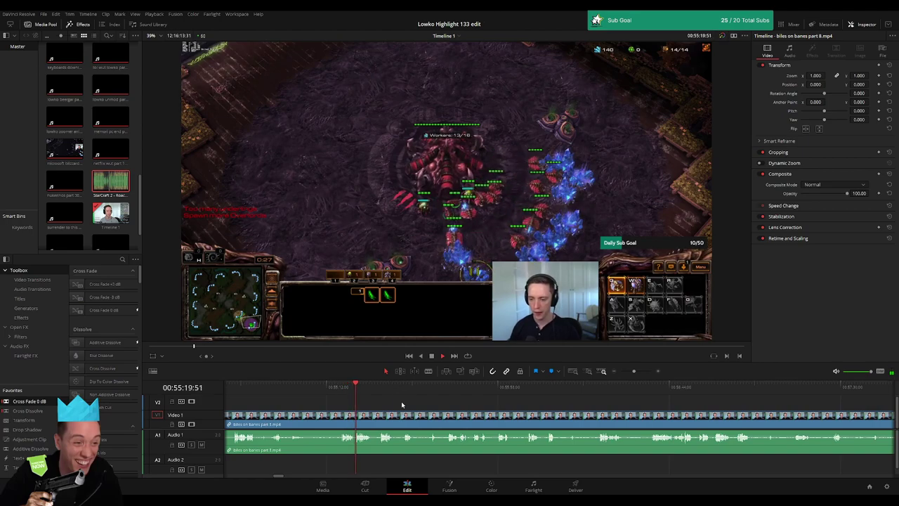
# Step: Zoom the timeline far out and scroll along the gameplay footage
pyautogui.moveTo(634, 371)
pyautogui.mouseDown()
pyautogui.moveTo(618, 372)
pyautogui.moveTo(636, 374)
pyautogui.mouseUp()
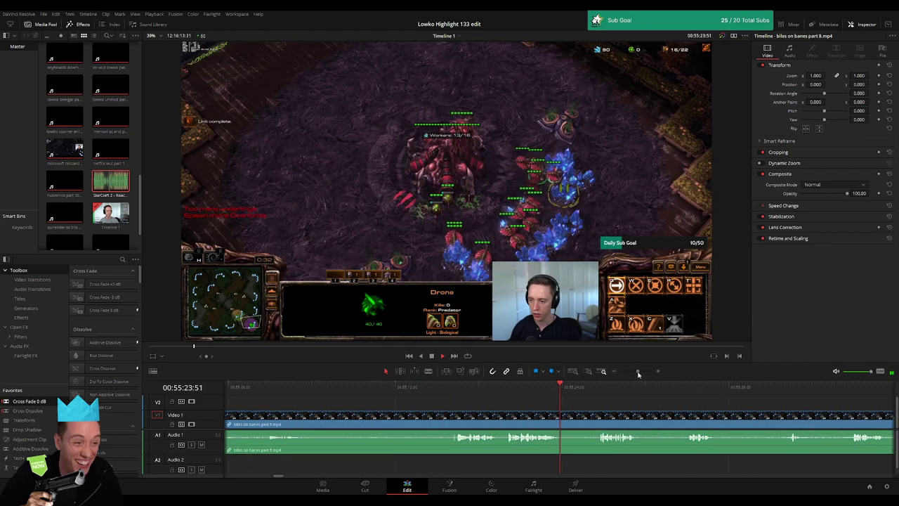
pyautogui.hscroll(2, 448, 405)
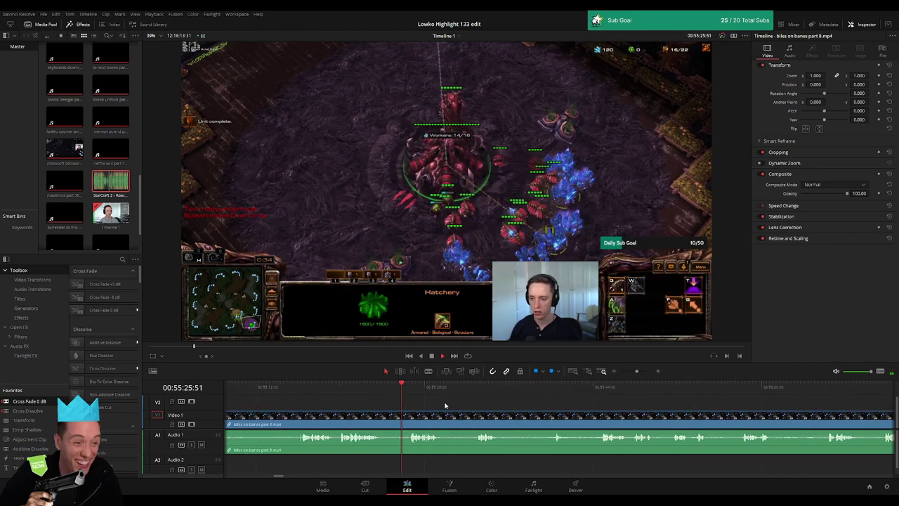
pyautogui.hscroll(1, 422, 404)
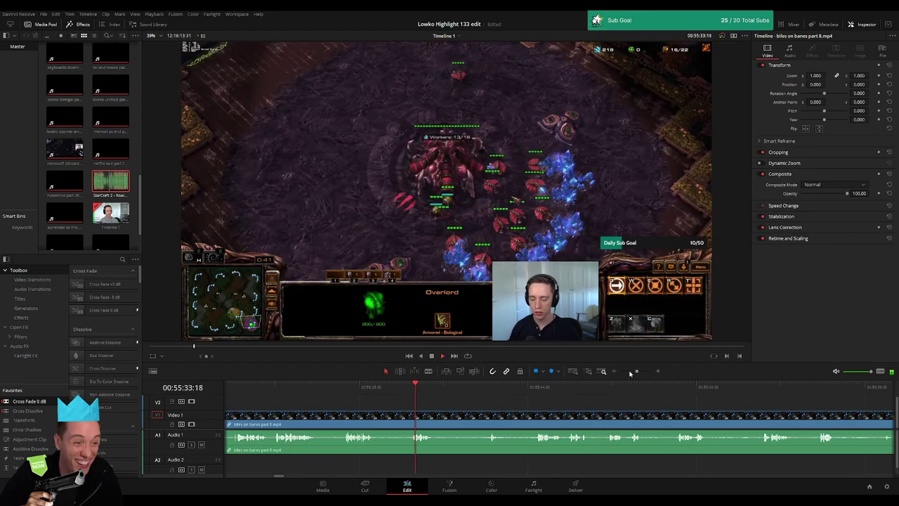
pyautogui.moveTo(636, 371)
pyautogui.mouseDown()
pyautogui.moveTo(622, 371)
pyautogui.moveTo(634, 374)
pyautogui.mouseUp()
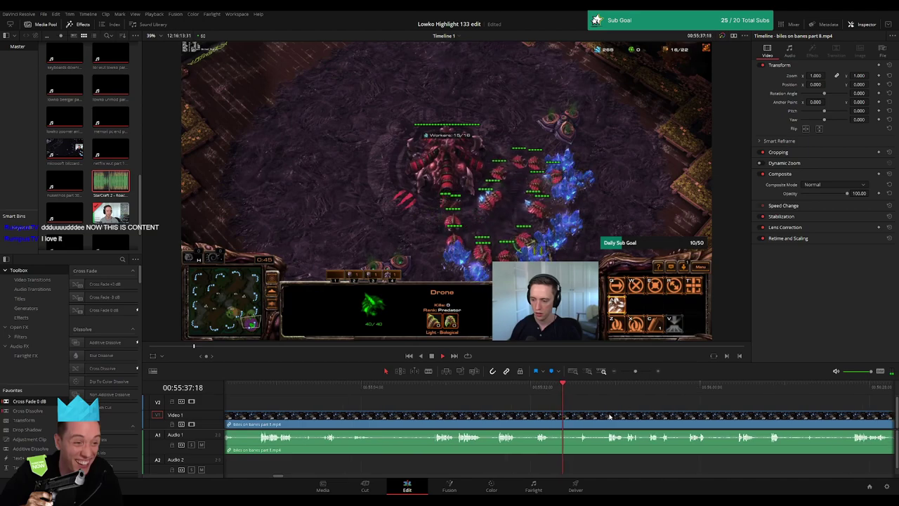
pyautogui.hscroll(3, 314, 409)
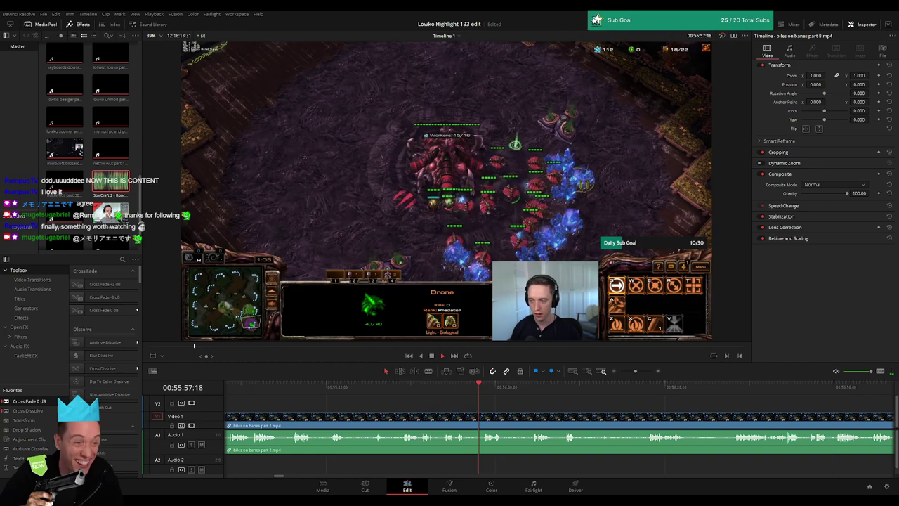
pyautogui.hscroll(2, 422, 406)
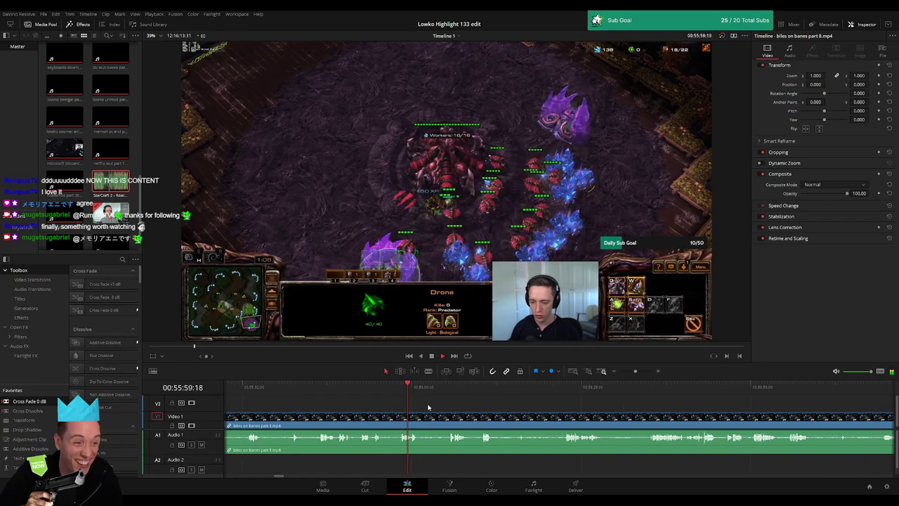
pyautogui.hscroll(1, 384, 406)
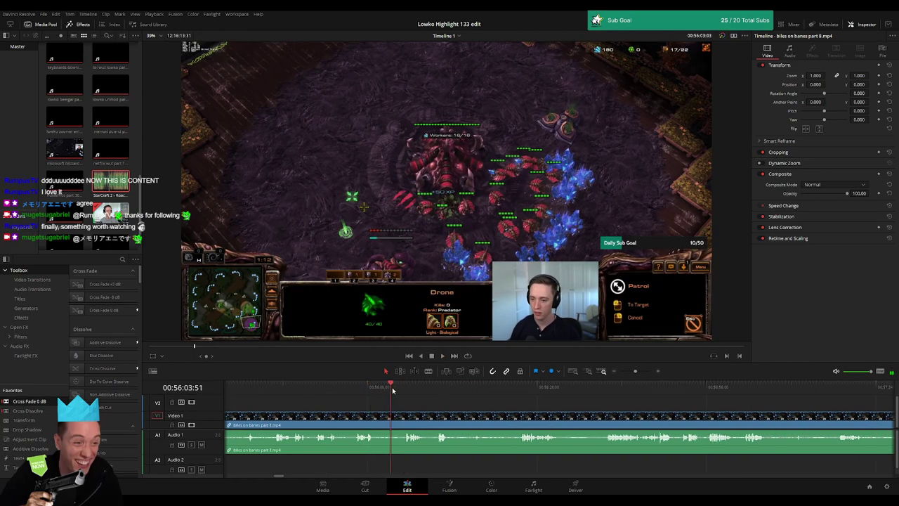
pyautogui.hscroll(1, 409, 406)
pyautogui.hscroll(1, 409, 406)
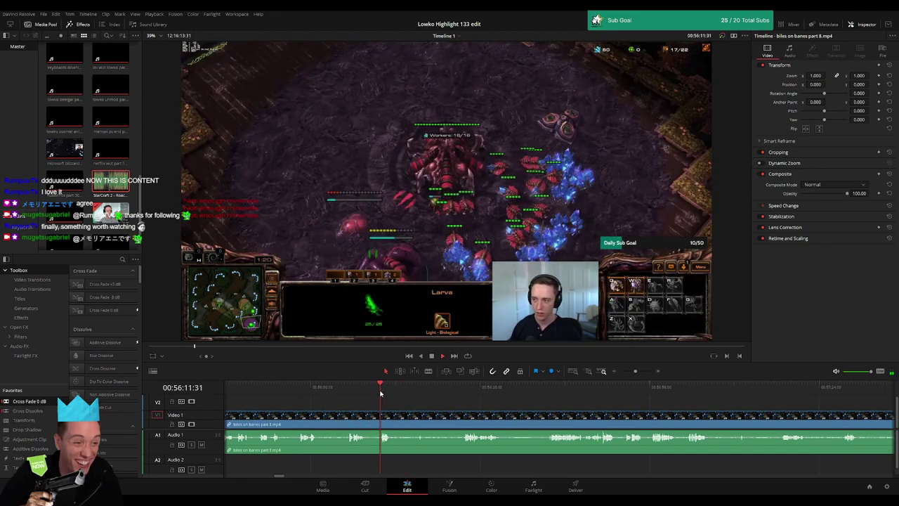
pyautogui.hscroll(1, 383, 406)
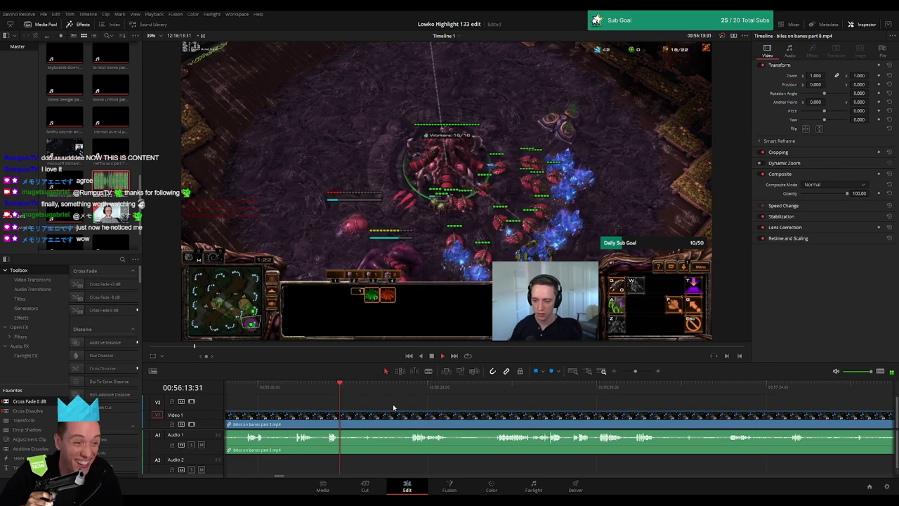
pyautogui.hscroll(1, 379, 408)
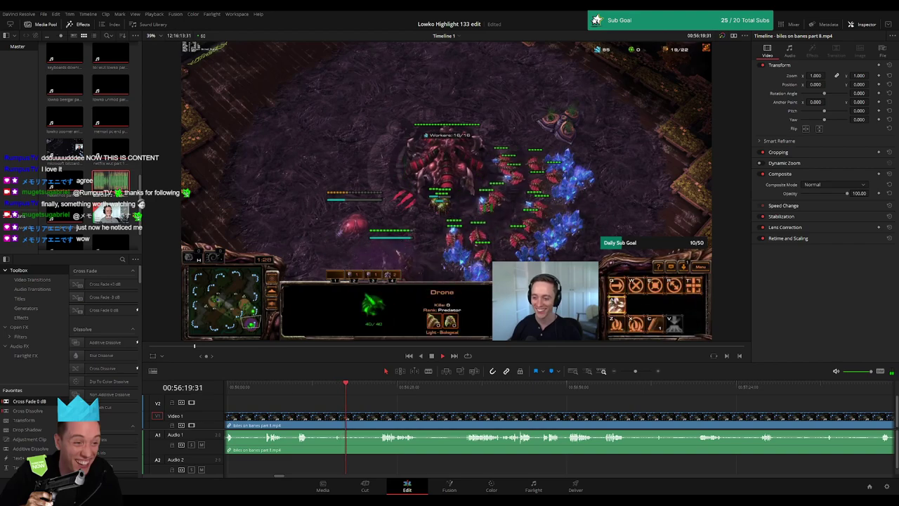
pyautogui.click(379, 388)
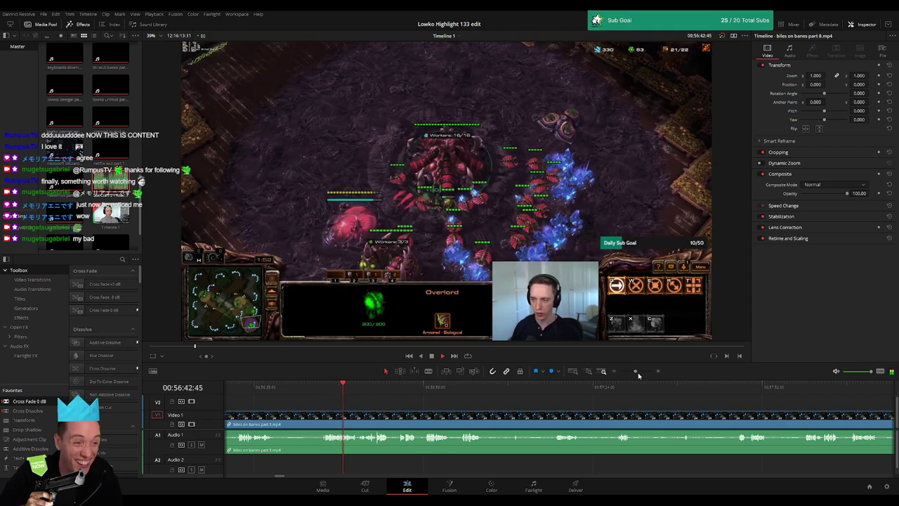
pyautogui.moveTo(634, 372); pyautogui.dragTo(640, 372)
pyautogui.click(443, 387)
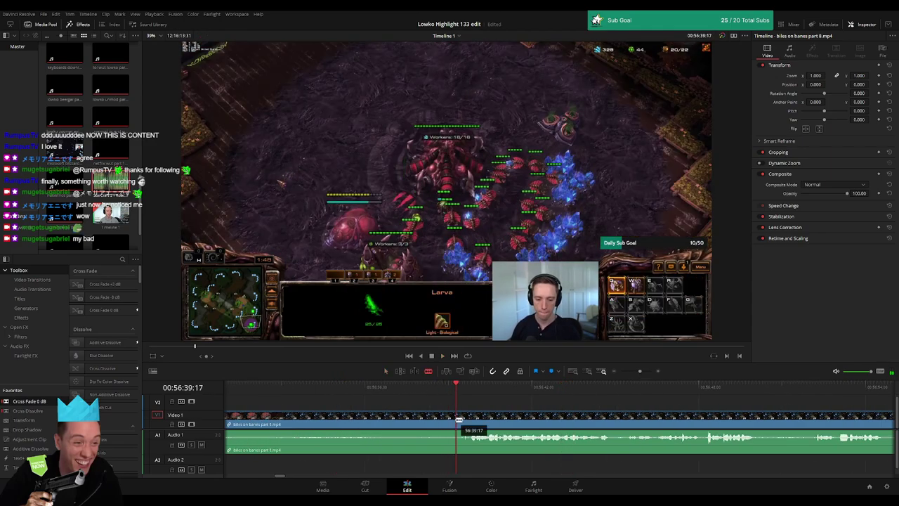
# Step: Delete the short leftover fragment at the start of the part 8 clip and close the gap
pyautogui.press('Up')
pyautogui.hscroll(5, 578, 412)
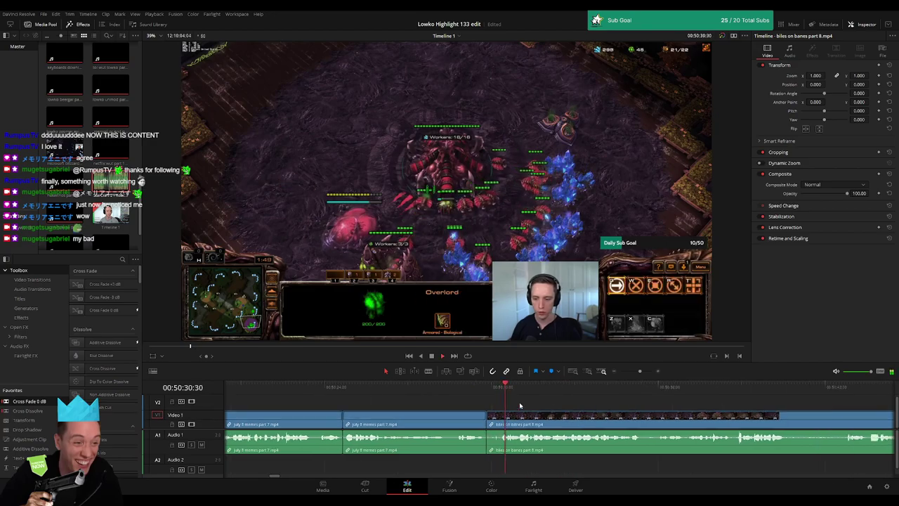
pyautogui.click(375, 419)
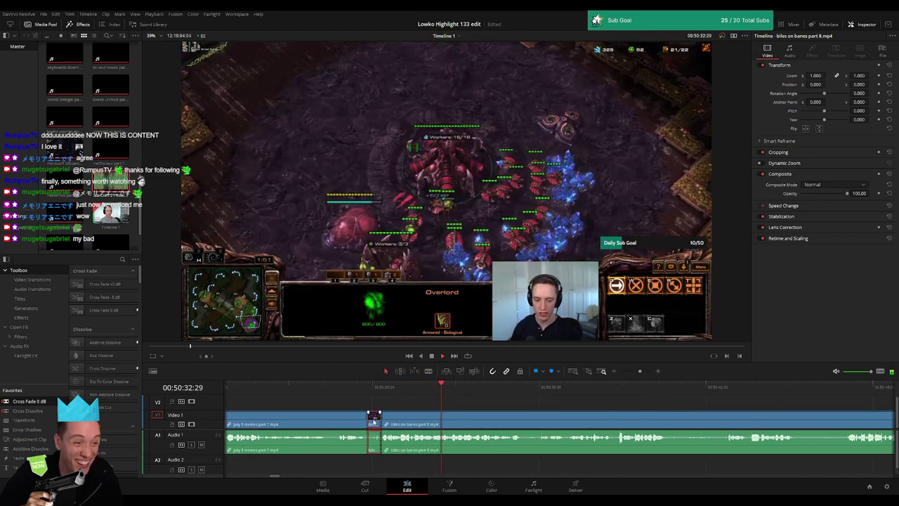
pyautogui.press('Delete')
# Step: Play ahead to a dull stretch, blade both ends of it, and ripple delete the piece
pyautogui.click(638, 373)
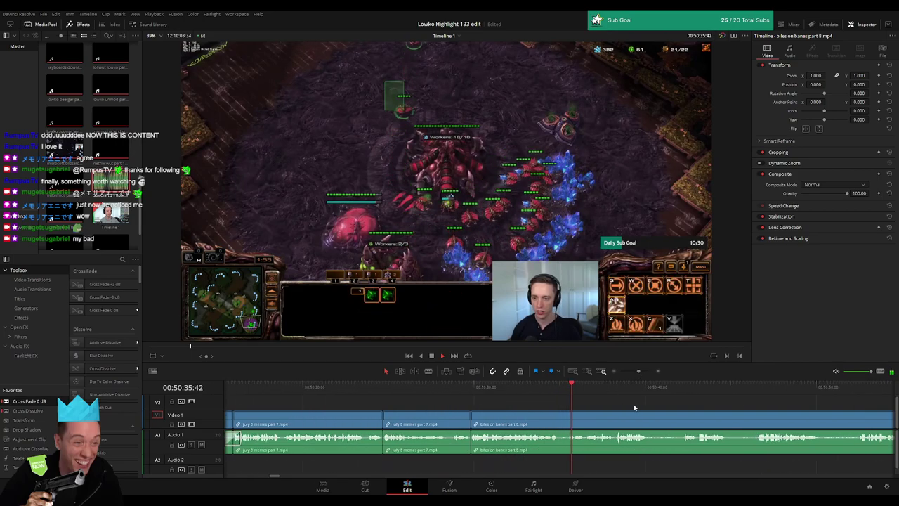
pyautogui.hscroll(3, 500, 405)
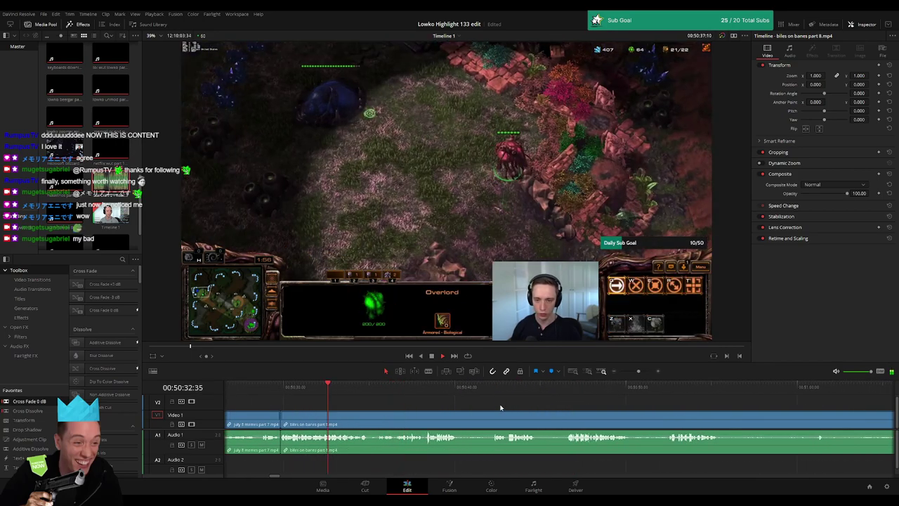
pyautogui.click(421, 402)
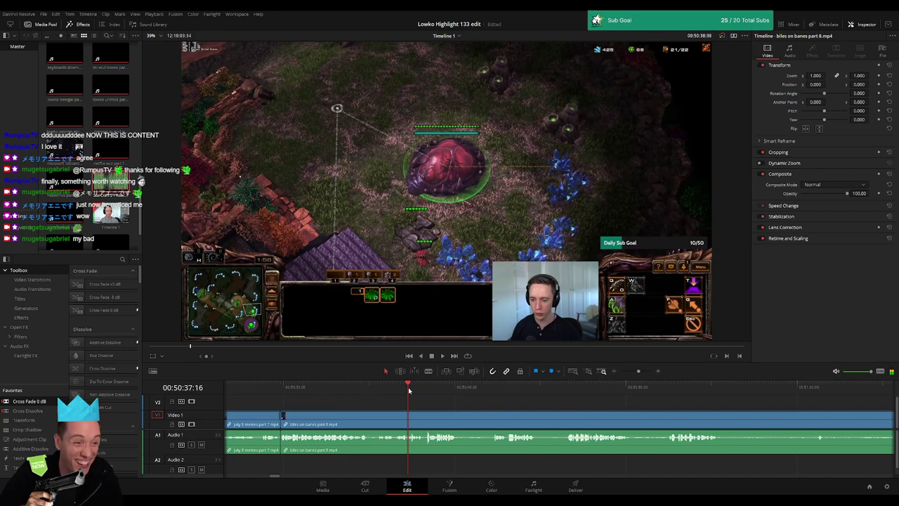
pyautogui.press('space')
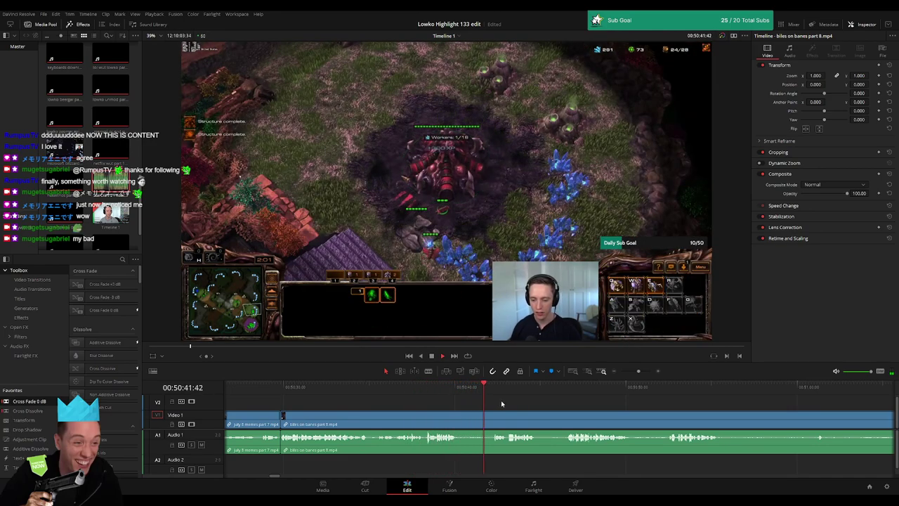
pyautogui.hscroll(3, 404, 415)
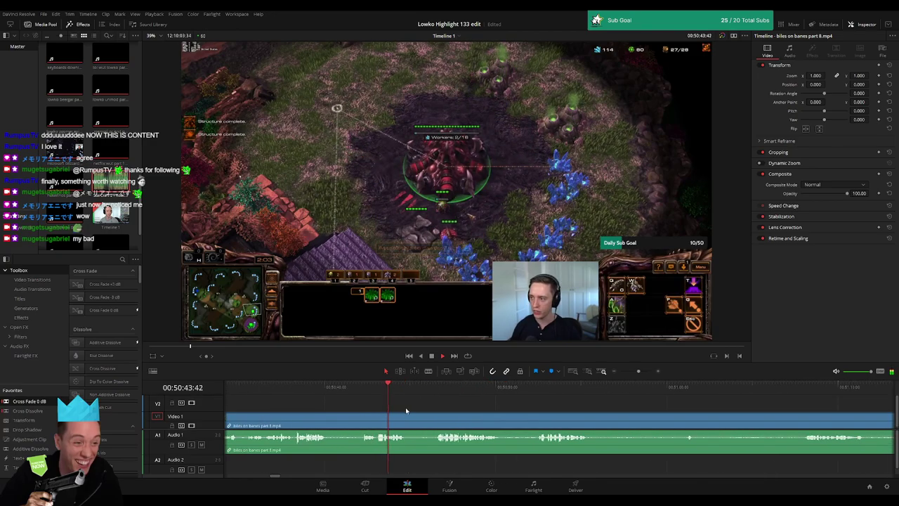
pyautogui.click(431, 389)
pyautogui.press('b')
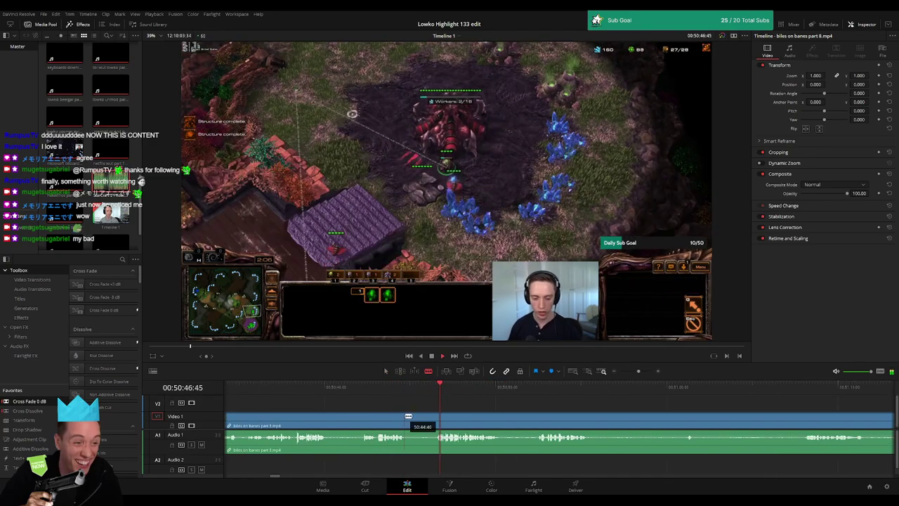
pyautogui.click(407, 420)
pyautogui.click(435, 420)
pyautogui.press('a')
pyautogui.click(425, 422)
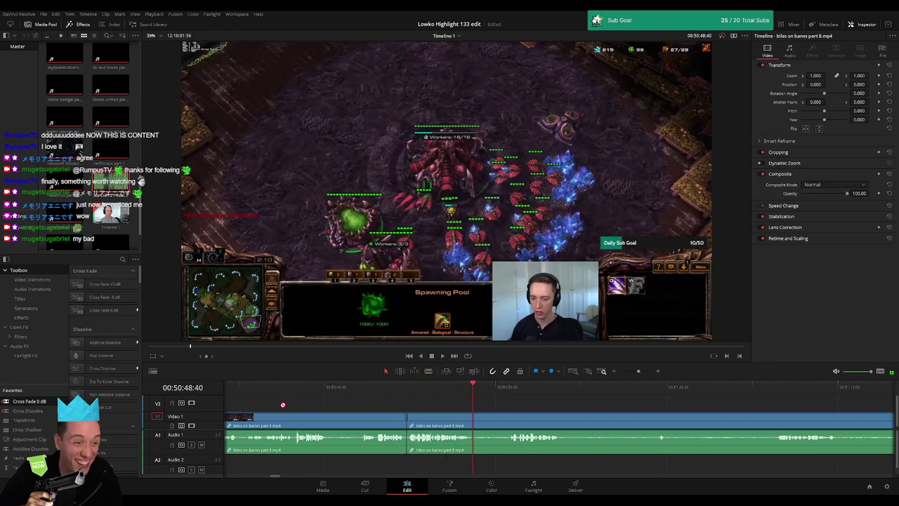
pyautogui.press('Delete')
# Step: Split the clip again and ripple delete the unwanted segment after the cut
pyautogui.press('b')
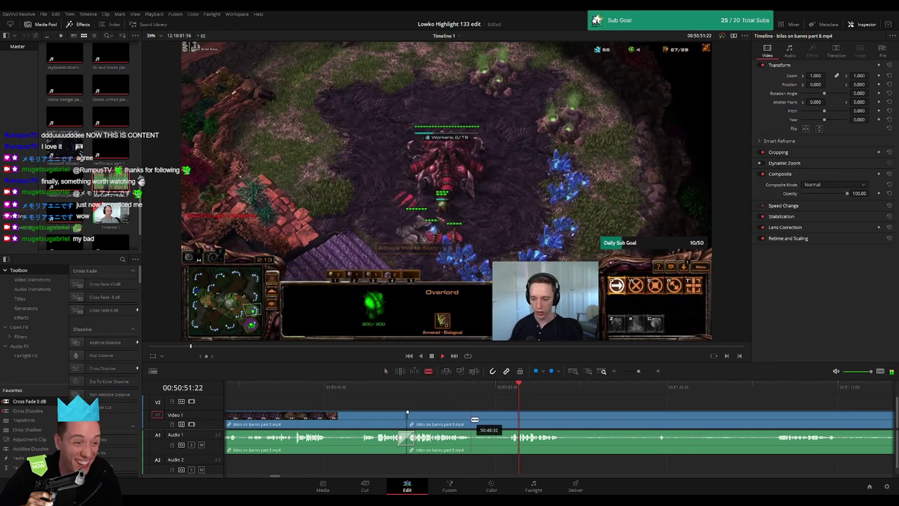
pyautogui.click(473, 419)
pyautogui.press('a')
pyautogui.click(491, 422)
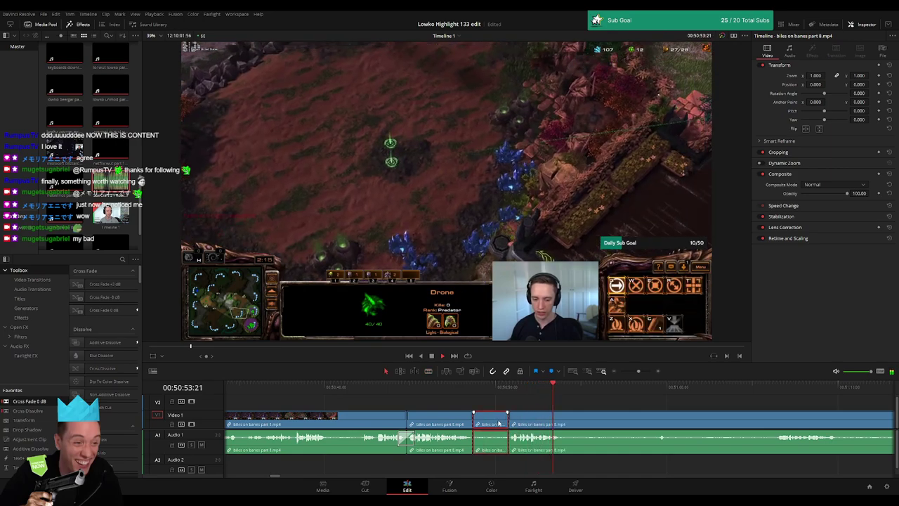
pyautogui.press('Delete')
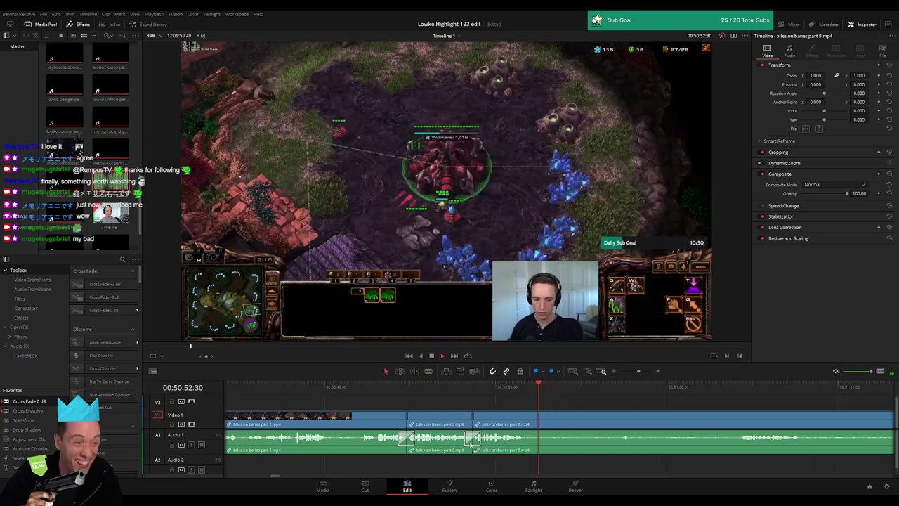
# Step: Split at a later moment, review playback, and trim away the dead time before it
pyautogui.click(619, 386)
pyautogui.click(530, 420)
pyautogui.press('a')
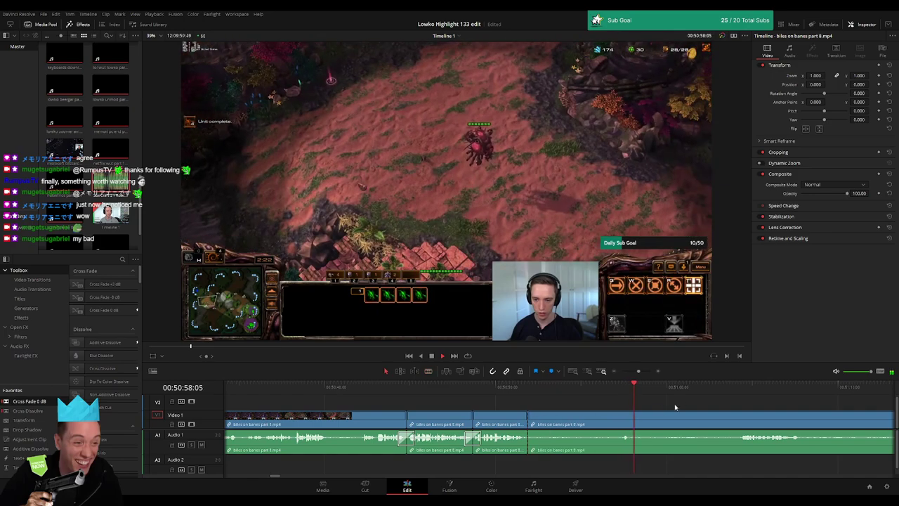
pyautogui.press('space')
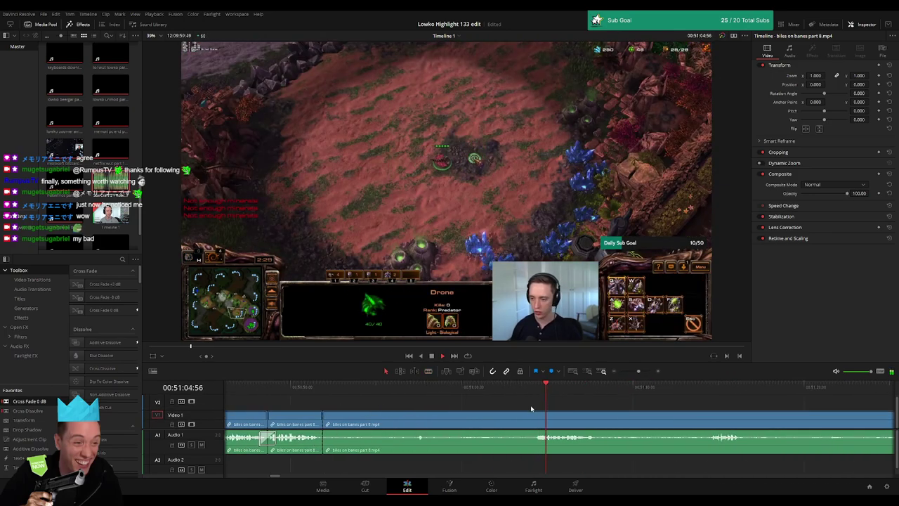
pyautogui.moveTo(539, 415); pyautogui.dragTo(372, 409)
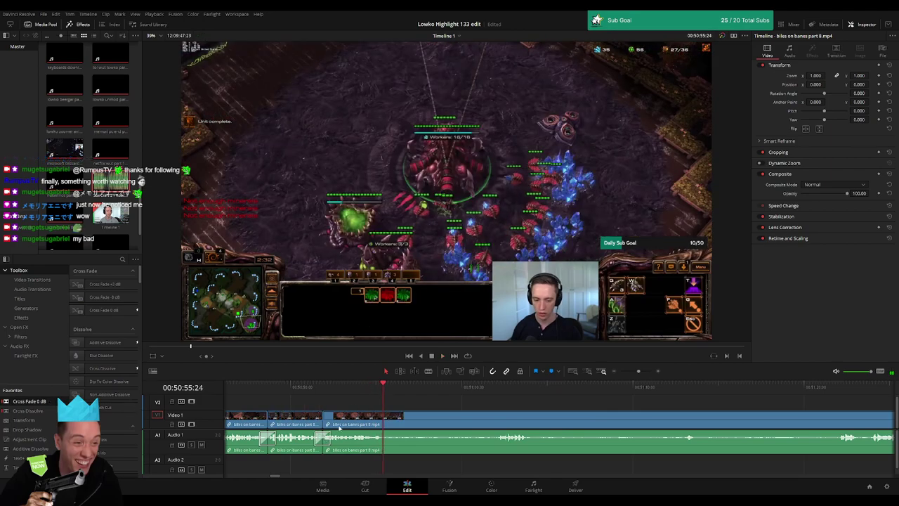
# Step: Add another split in the part 8 clip and scroll further along the timeline
pyautogui.press('b')
pyautogui.click(386, 421)
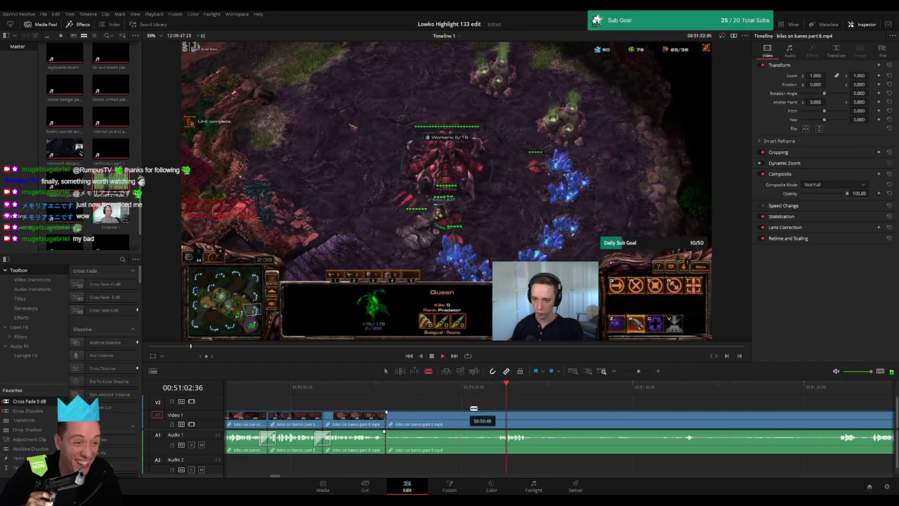
pyautogui.press('a')
pyautogui.hscroll(2, 563, 413)
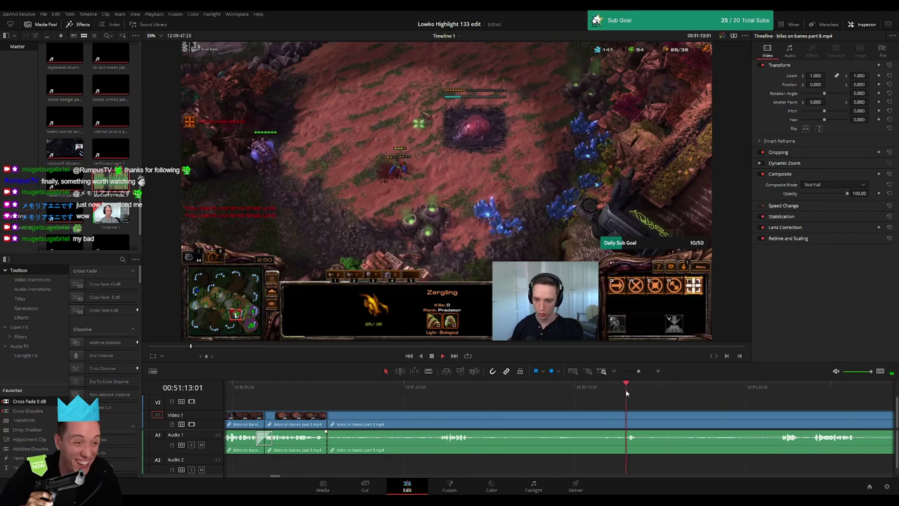
pyautogui.hscroll(6, 416, 398)
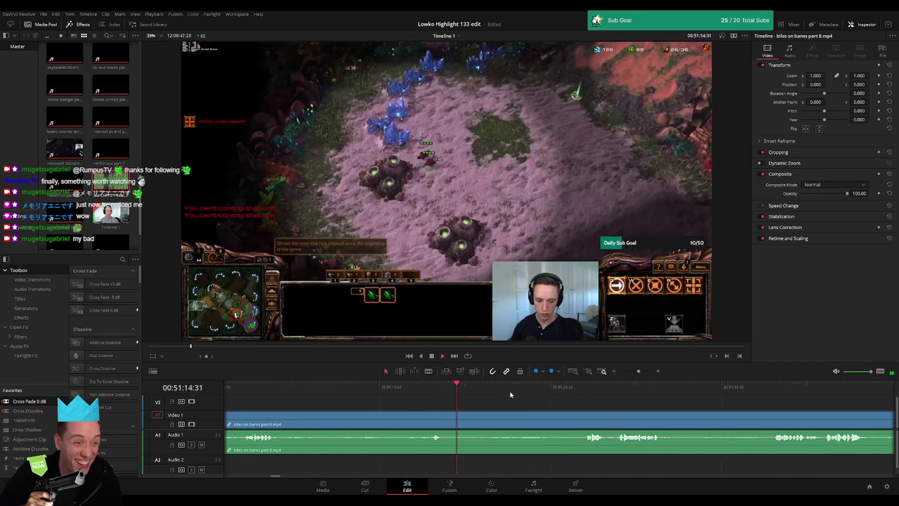
pyautogui.hscroll(4, 511, 394)
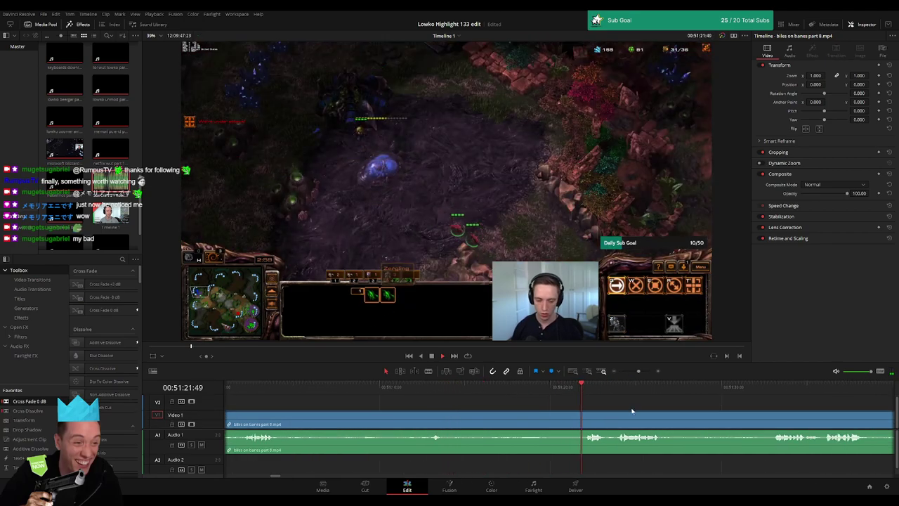
pyautogui.hscroll(3, 480, 396)
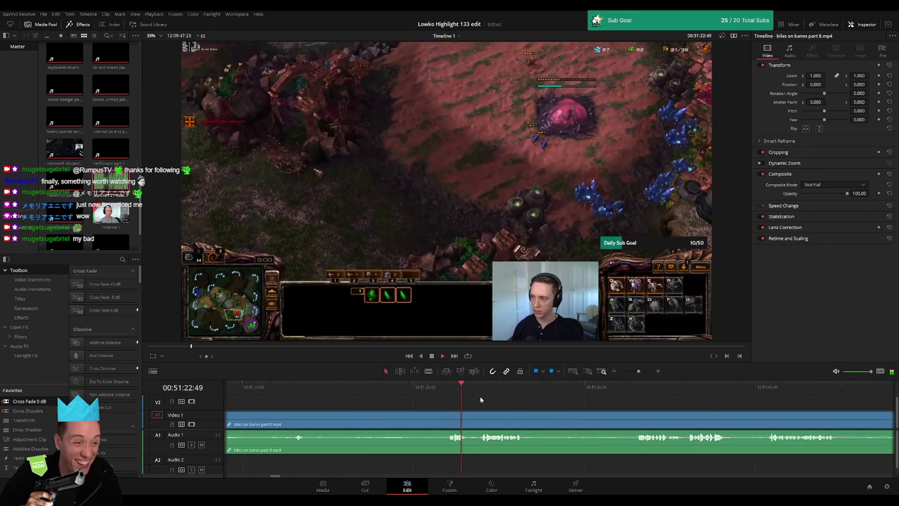
# Step: Blade around another dull stretch of the gameplay and ripple delete it
pyautogui.press('b')
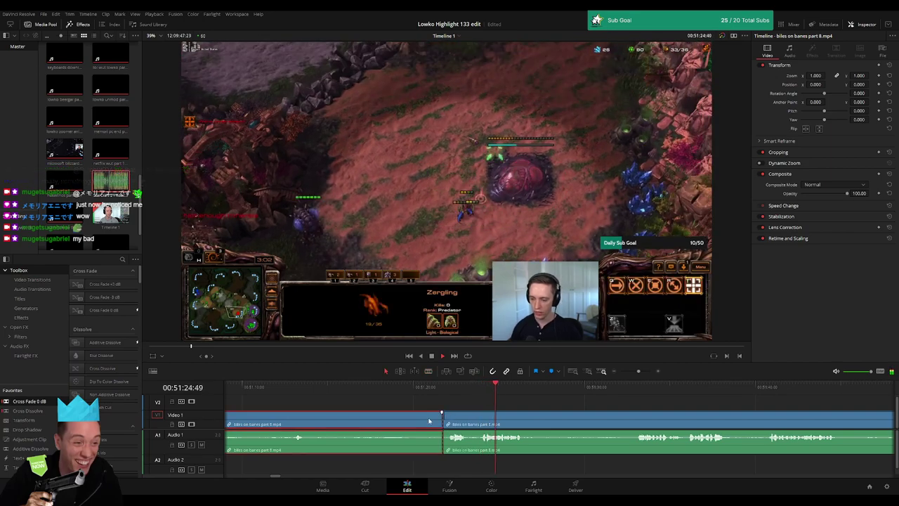
pyautogui.hscroll(-10, 430, 420)
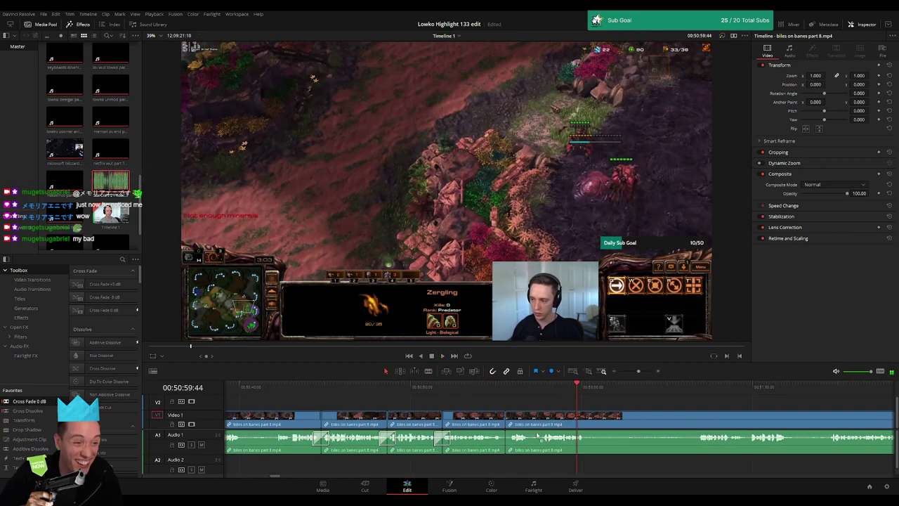
pyautogui.hscroll(3, 520, 415)
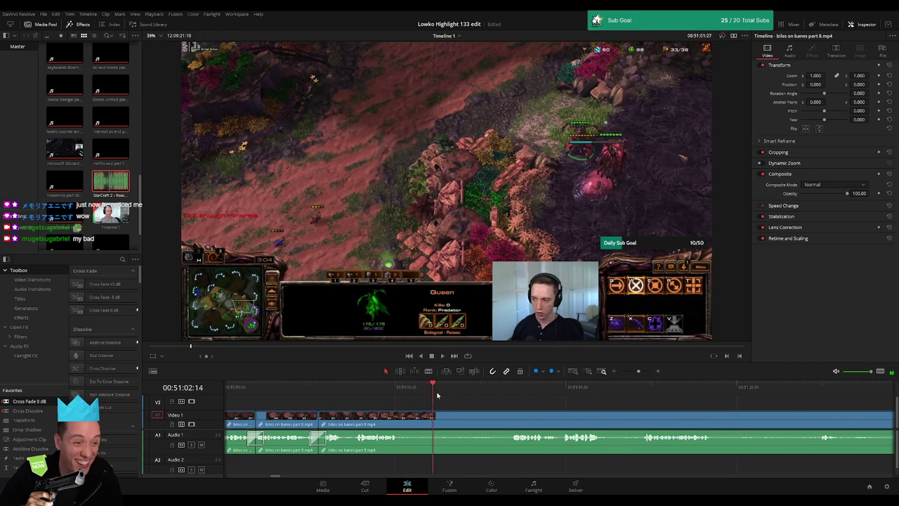
pyautogui.click(480, 395)
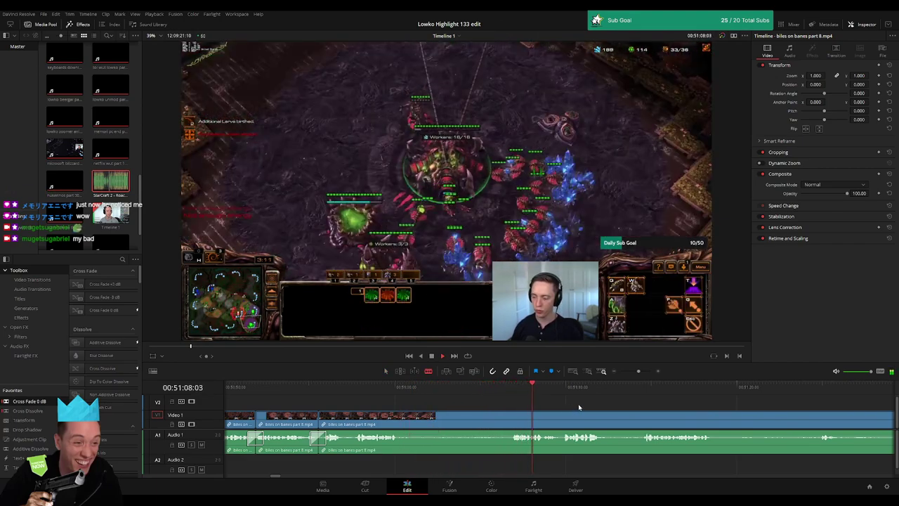
pyautogui.hscroll(3, 621, 408)
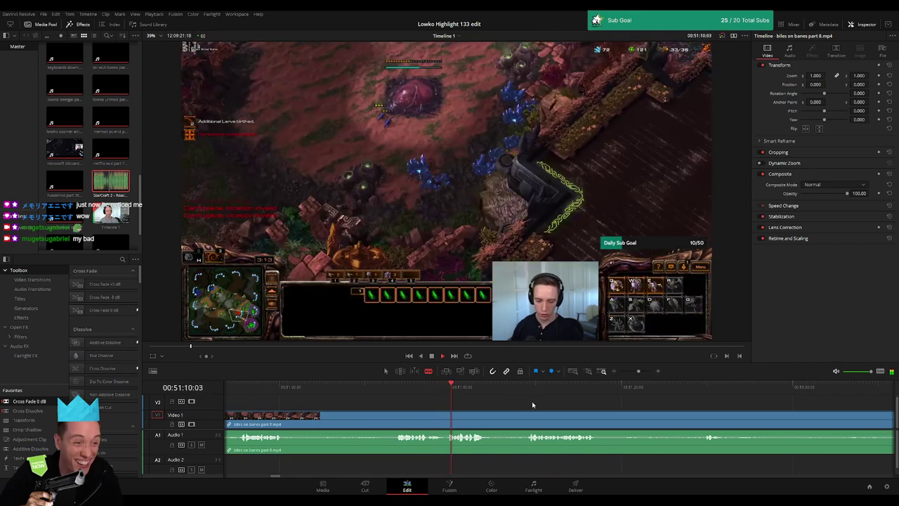
pyautogui.hscroll(2, 463, 401)
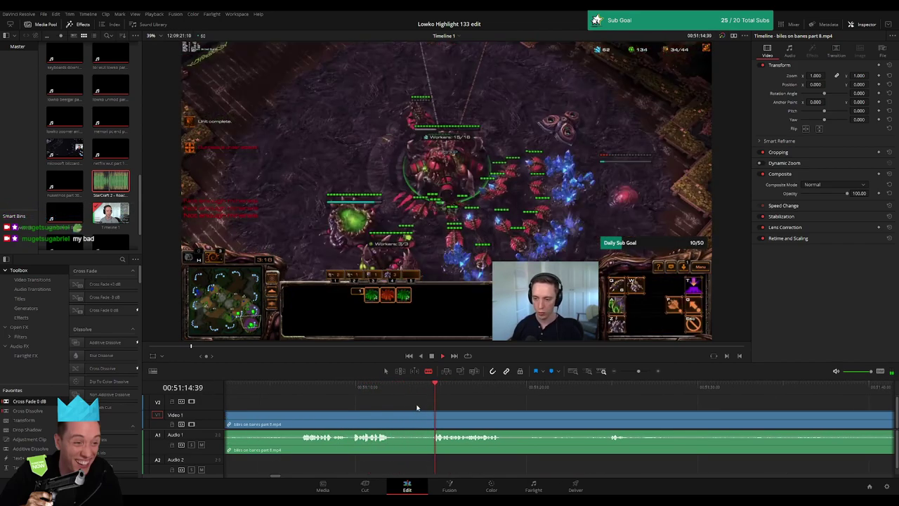
pyautogui.press('b')
pyautogui.click(392, 418)
pyautogui.click(430, 418)
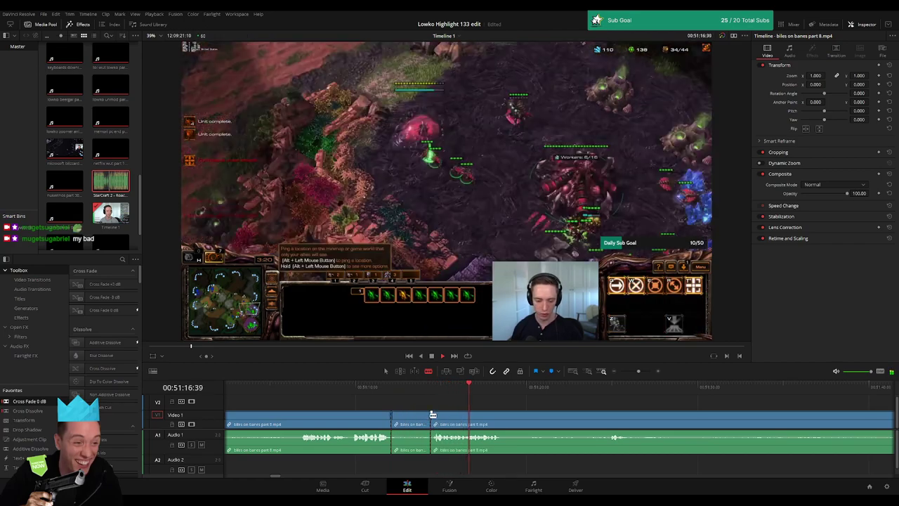
pyautogui.press('BackSpace')
# Step: Split video and audio at 51:53:03 with Ctrl+B and ripple delete the split-off part
pyautogui.click(450, 389)
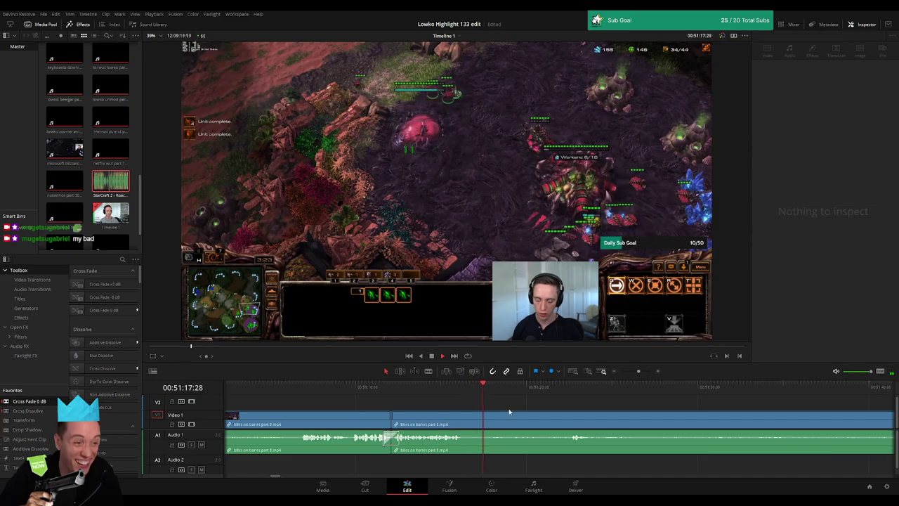
pyautogui.click(573, 387)
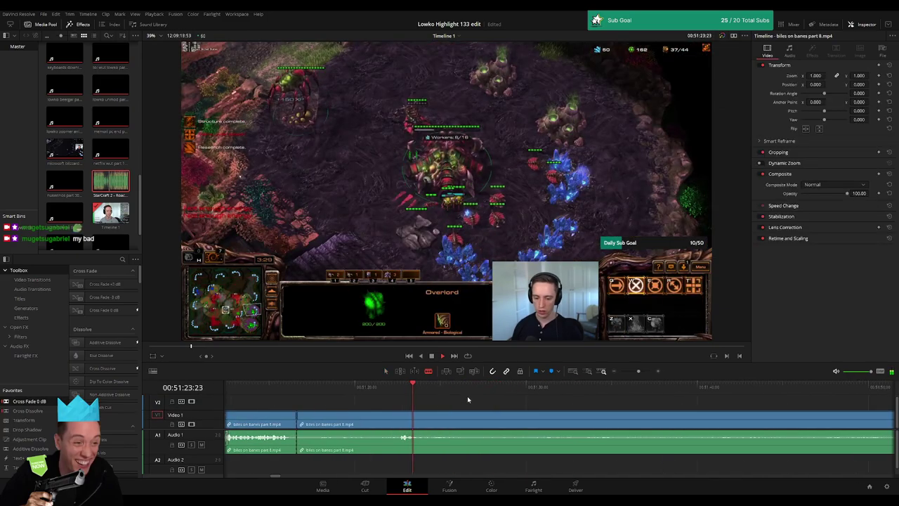
pyautogui.scroll(-3, 632, 379)
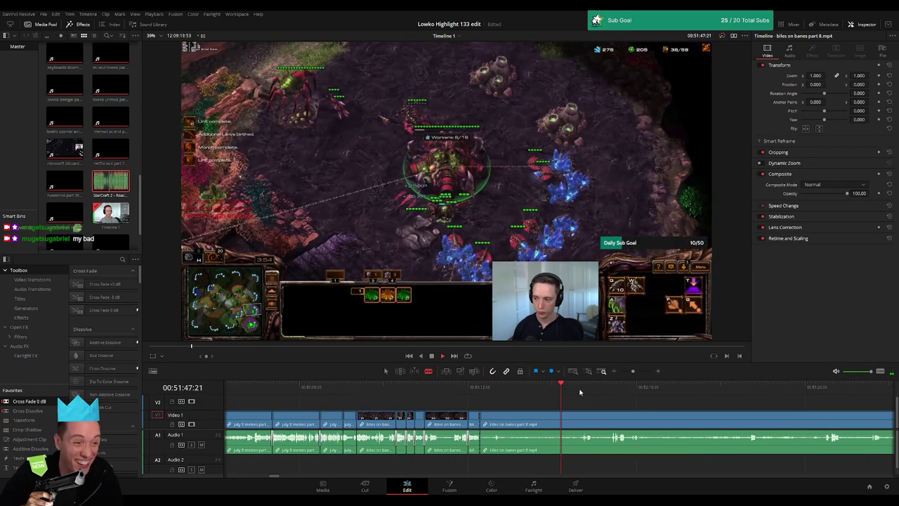
pyautogui.click(581, 387)
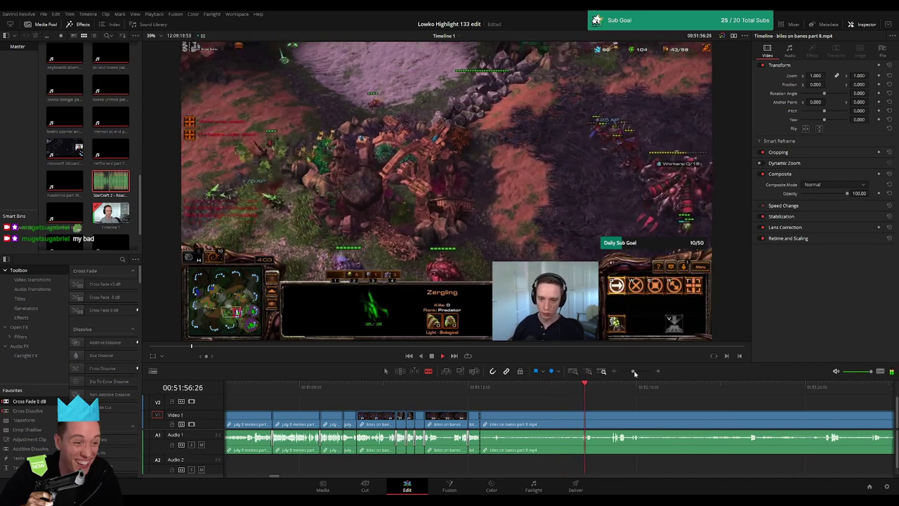
pyautogui.moveTo(633, 371); pyautogui.dragTo(640, 373)
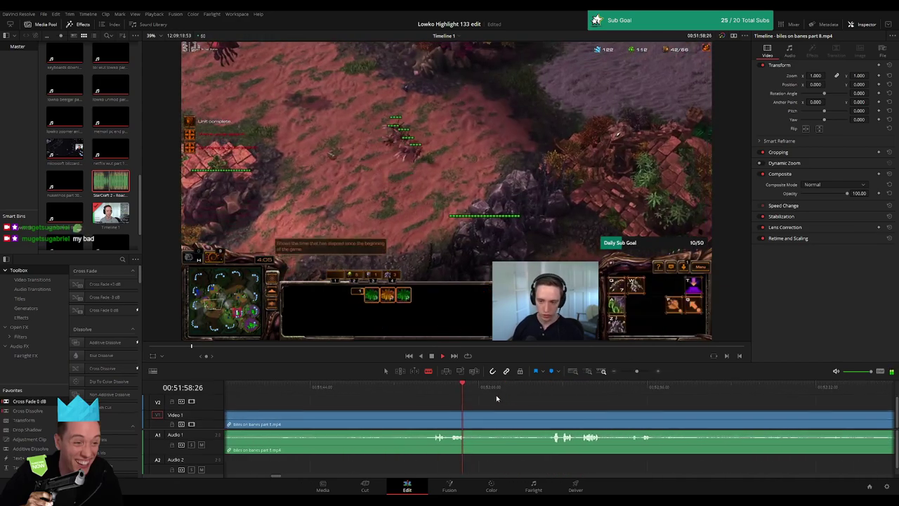
pyautogui.click(543, 391)
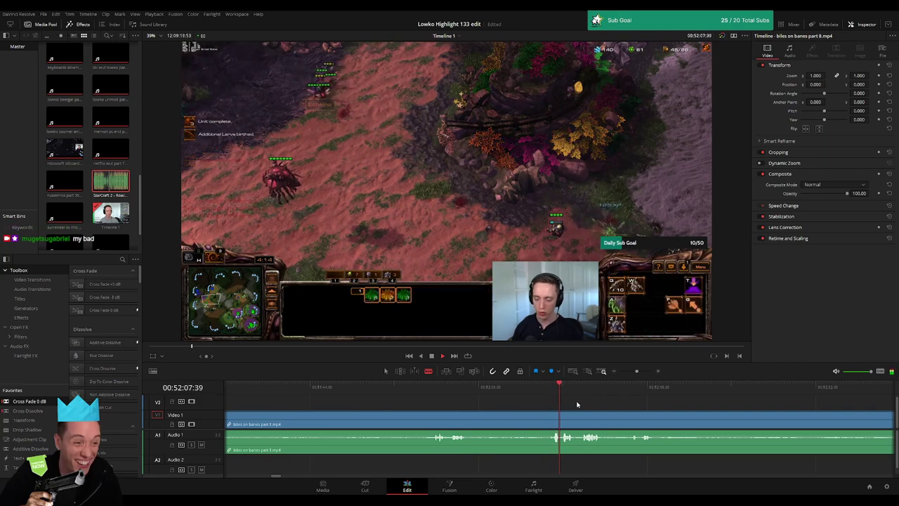
pyautogui.click(418, 387)
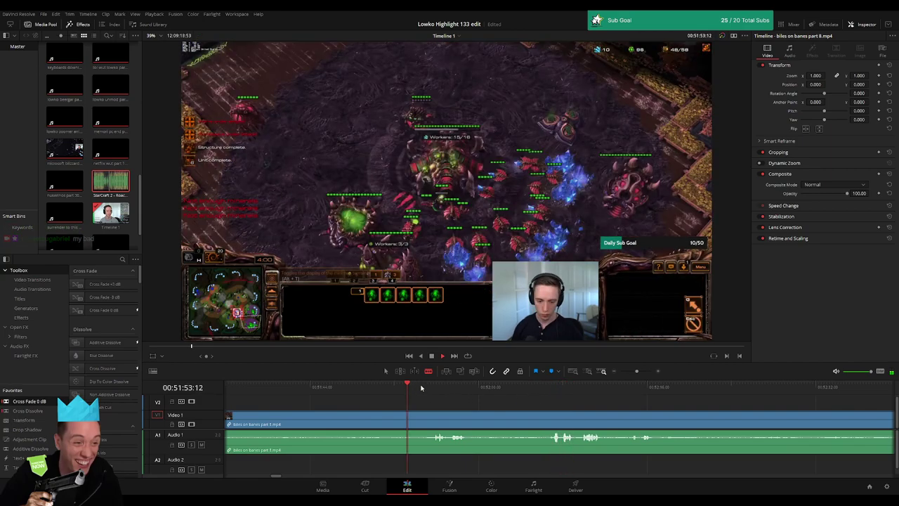
pyautogui.click(406, 387)
pyautogui.hotkey('ctrl', 'b')
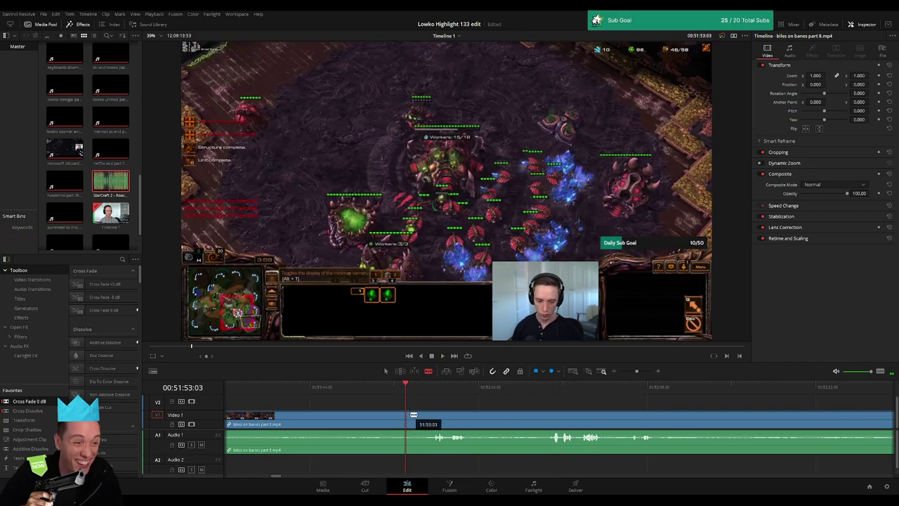
pyautogui.press('BackSpace')
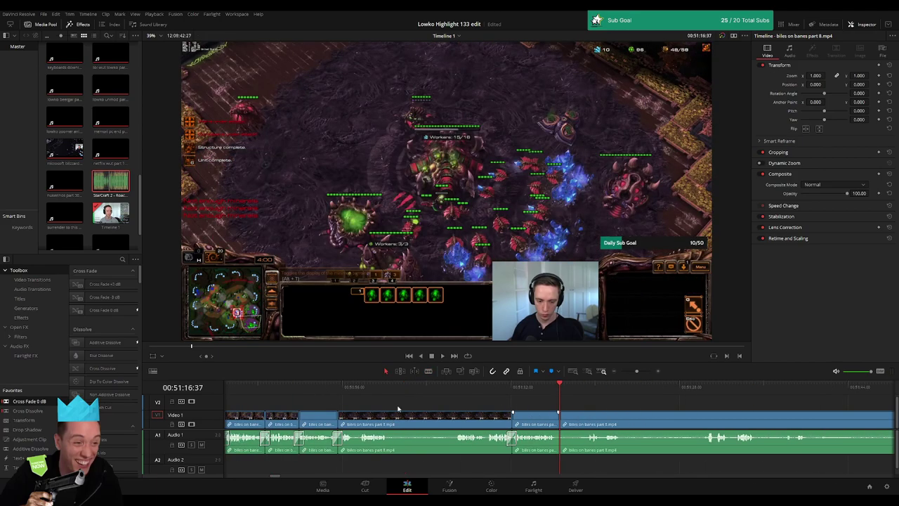
# Step: Play back the edit around 51:20:04 near the cross fade to review it
pyautogui.press('space')
pyautogui.moveTo(629, 371); pyautogui.dragTo(639, 372)
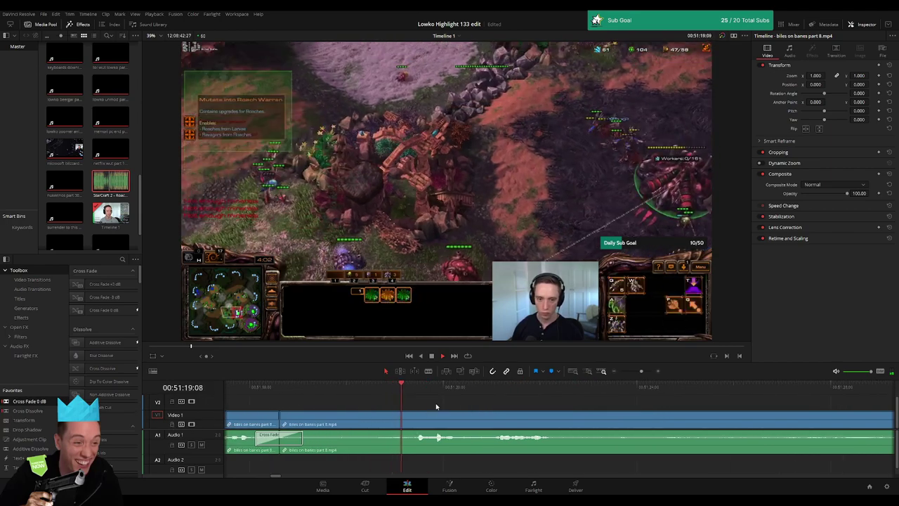
pyautogui.moveTo(450, 411); pyautogui.dragTo(452, 425)
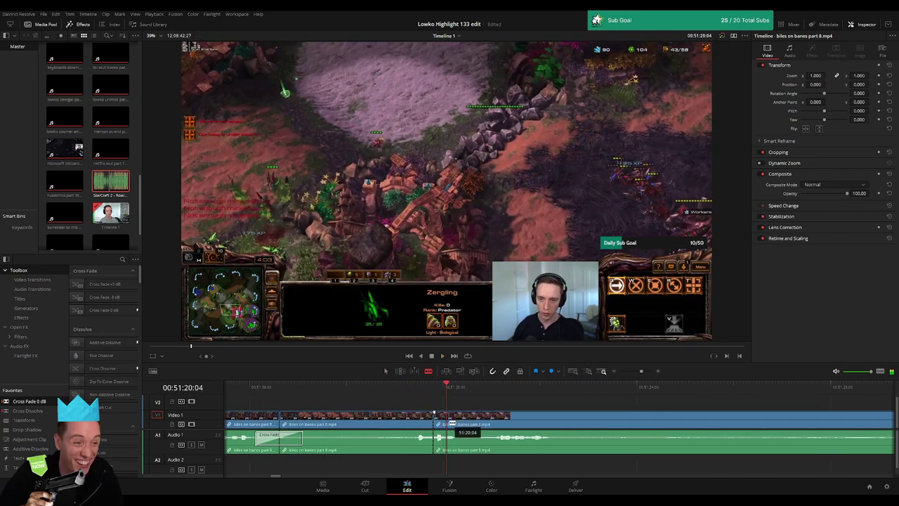
pyautogui.press('space')
pyautogui.press('space')
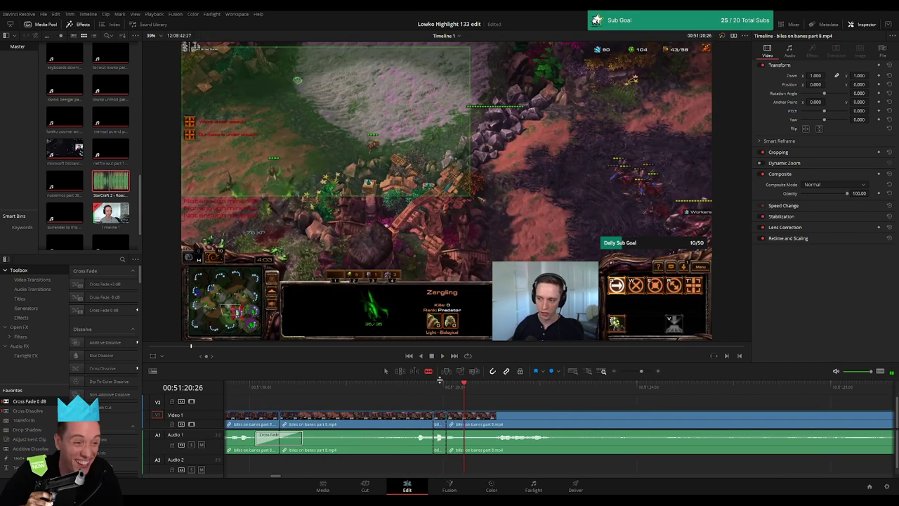
pyautogui.hotkey('shift', 'Left')
# Step: Place 'StarCraft 2 - Roach Quotes.mp3' on Audio 2 near 51:19, nudged slightly later
pyautogui.press('a')
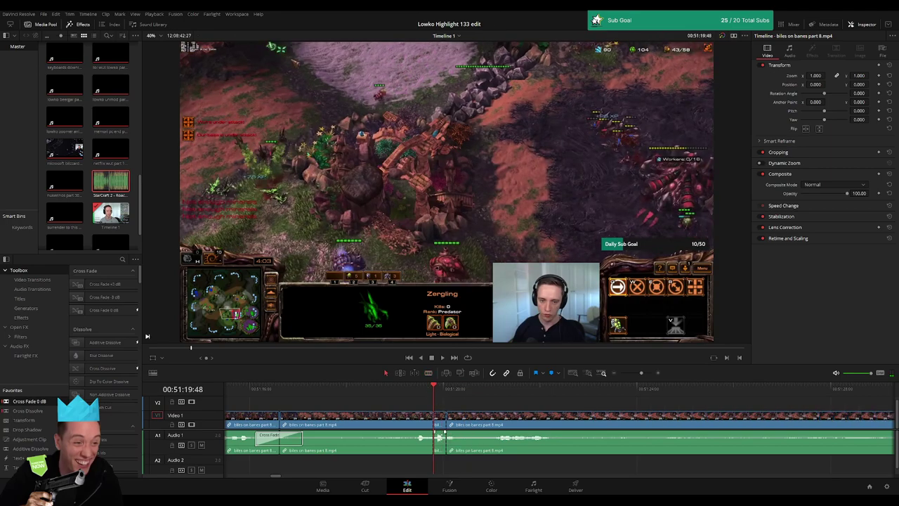
pyautogui.moveTo(119, 185); pyautogui.dragTo(498, 450)
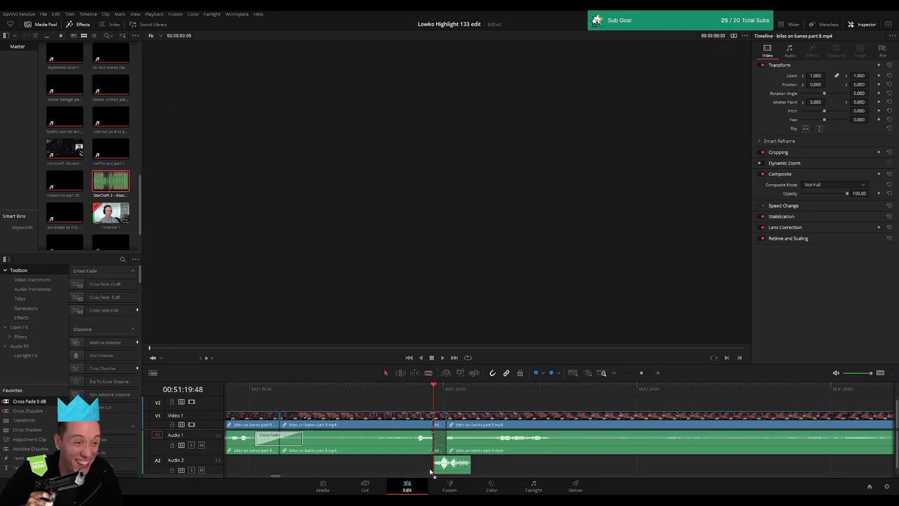
pyautogui.moveTo(424, 467); pyautogui.dragTo(440, 465)
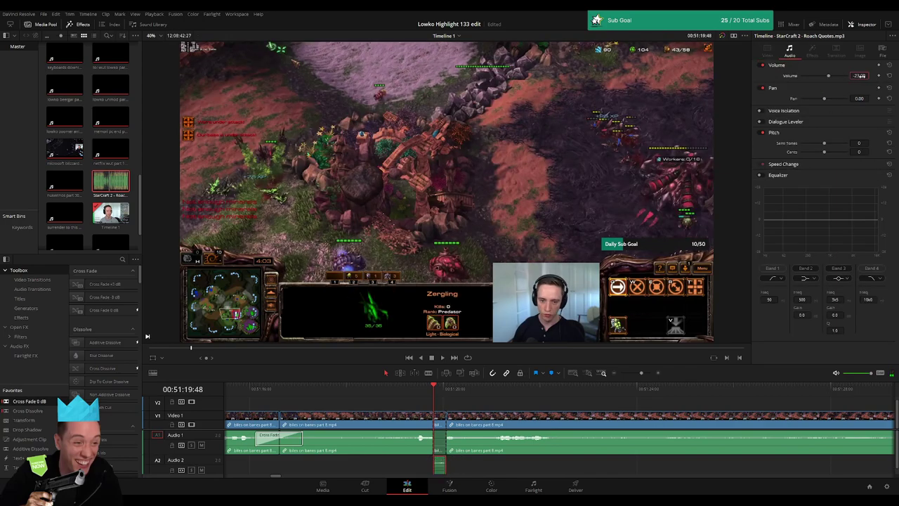
pyautogui.press('space')
pyautogui.click(509, 400)
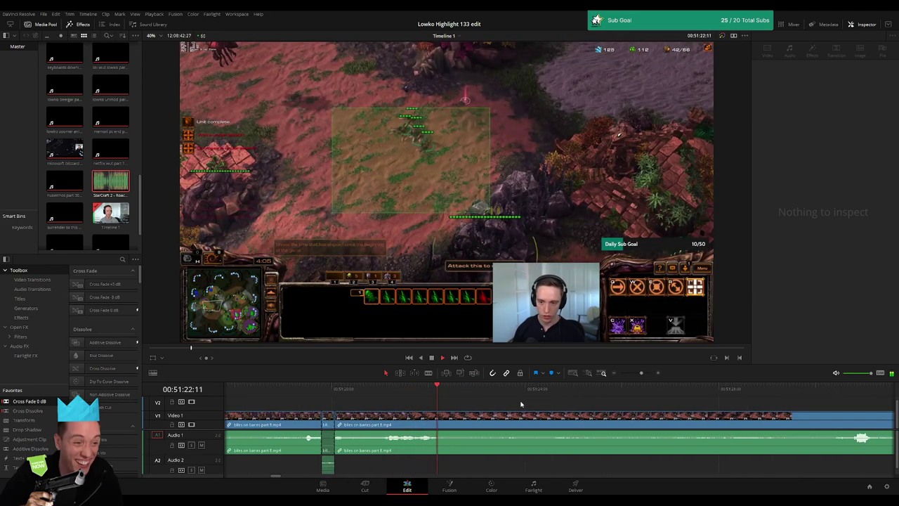
# Step: Split the part 8 gameplay and ripple delete the following ~10-second section
pyautogui.moveTo(640, 373); pyautogui.dragTo(635, 373)
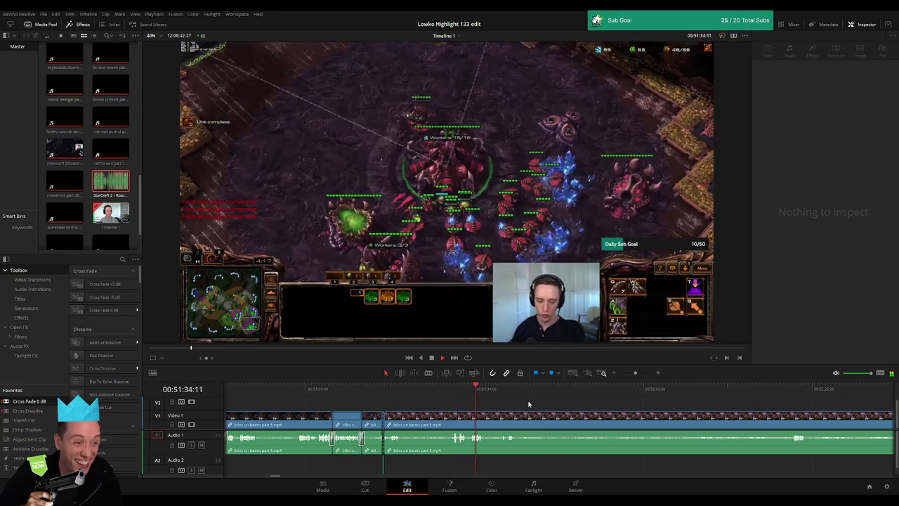
pyautogui.hscroll(2, 463, 405)
pyautogui.scroll(2, 583, 406)
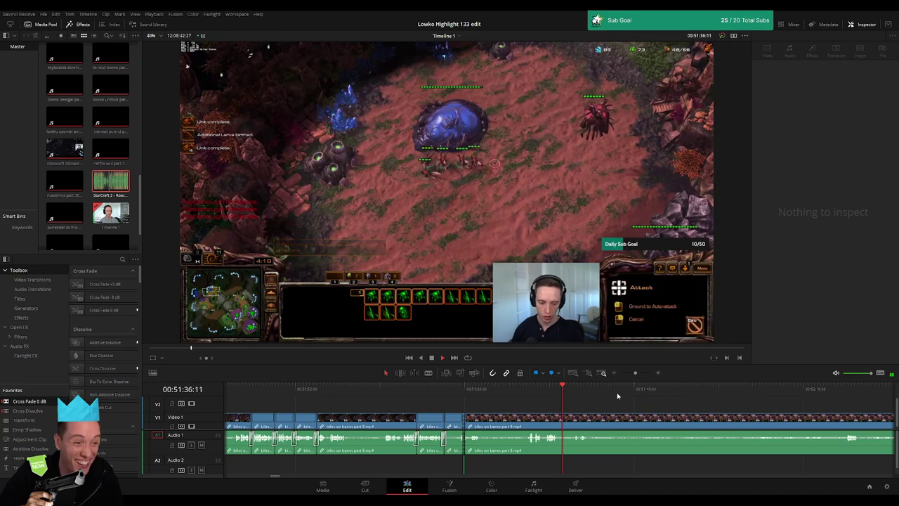
pyautogui.hscroll(3, 636, 397)
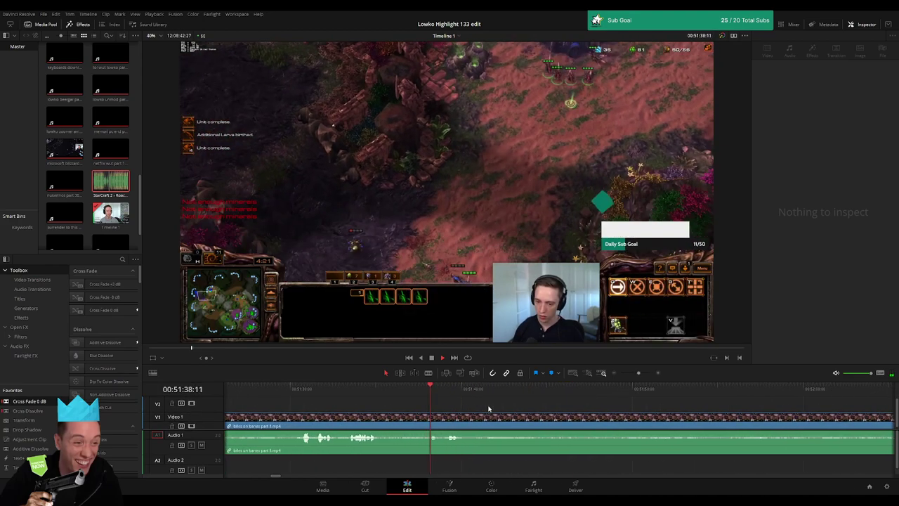
pyautogui.press('b')
pyautogui.click(393, 420)
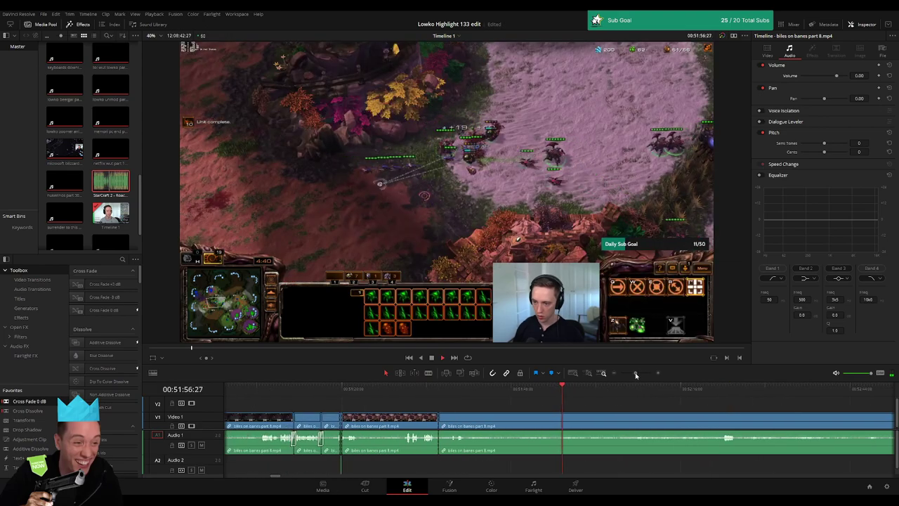
pyautogui.moveTo(594, 407); pyautogui.dragTo(627, 397)
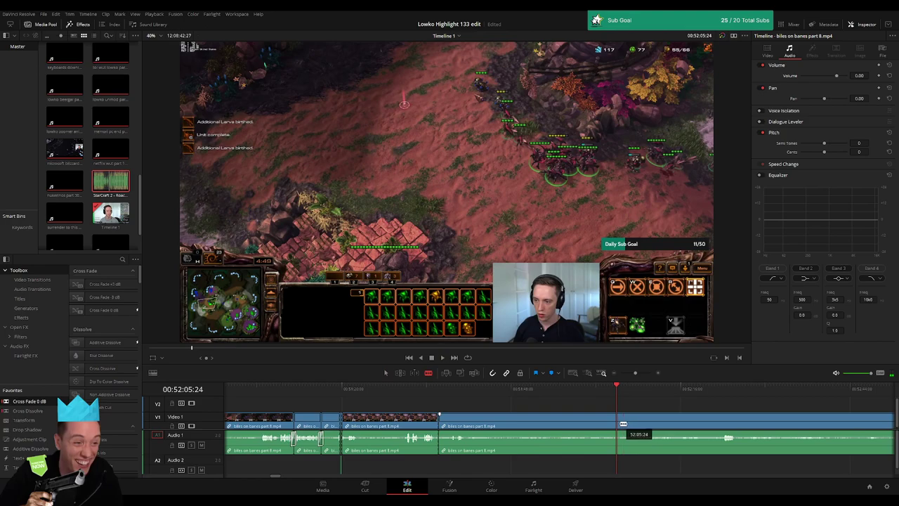
pyautogui.press('Delete')
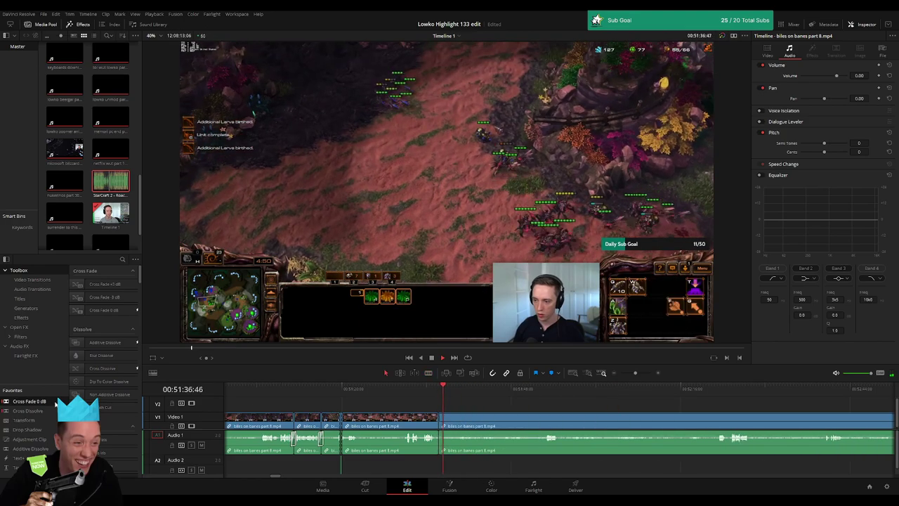
pyautogui.click(503, 409)
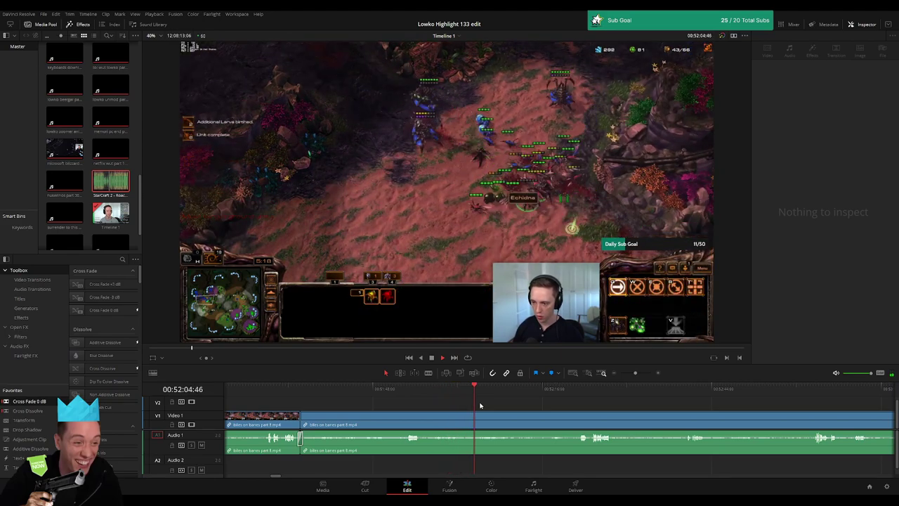
# Step: Split the V1/A1 gameplay clips at about 52:11
pyautogui.hscroll(2, 443, 404)
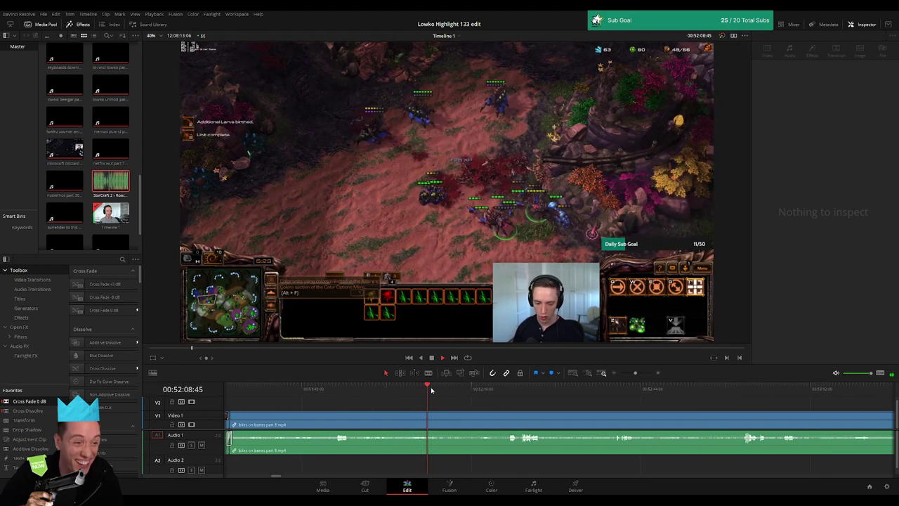
pyautogui.moveTo(432, 390); pyautogui.dragTo(444, 391)
pyautogui.press('b')
pyautogui.hotkey('ctrl', 'b')
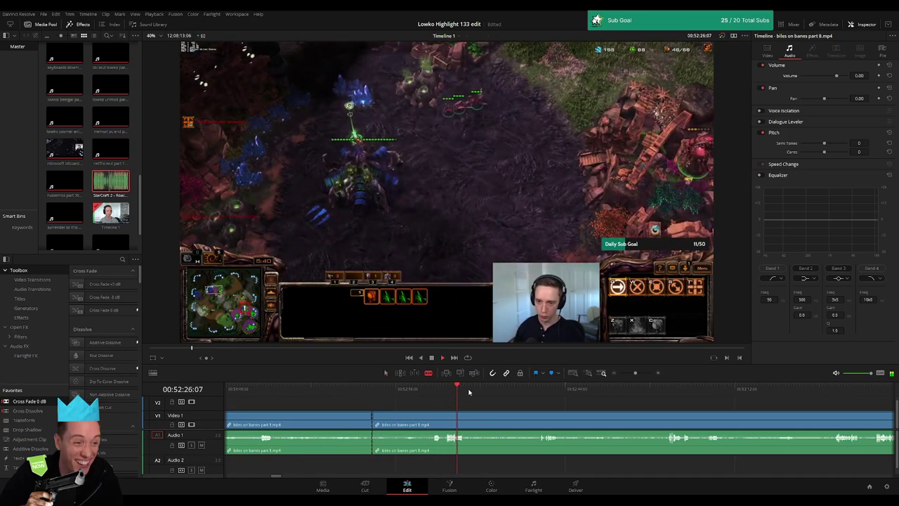
# Step: Scrub ahead past 52:29 and blade the gameplay clip at the next cut point
pyautogui.moveTo(469, 392); pyautogui.dragTo(544, 404)
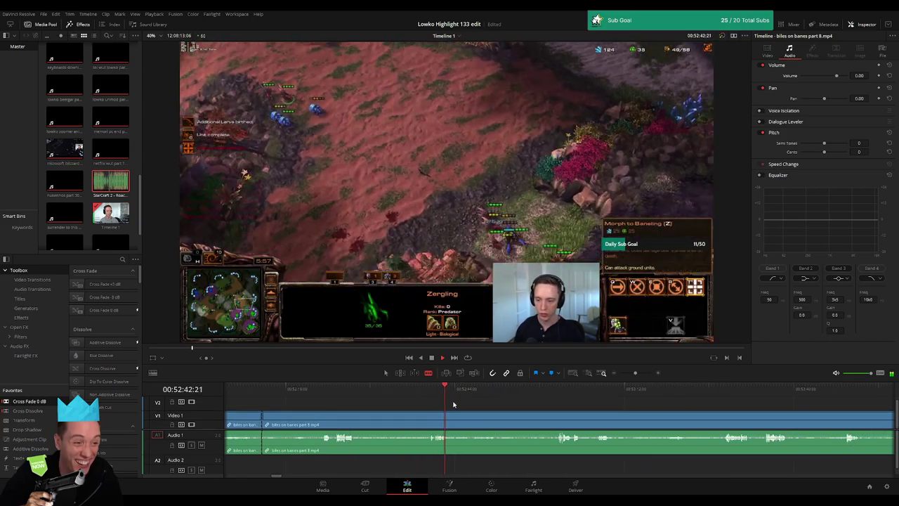
pyautogui.moveTo(454, 405); pyautogui.dragTo(558, 405)
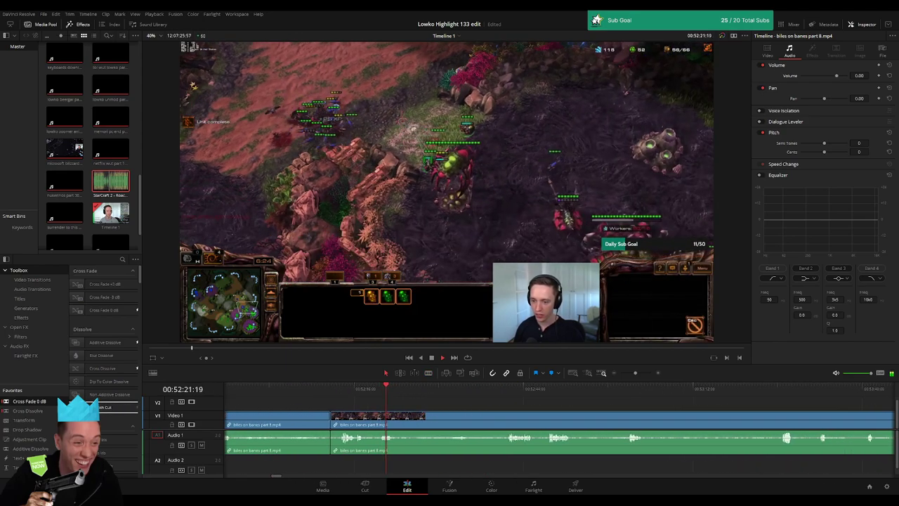
pyautogui.click(430, 406)
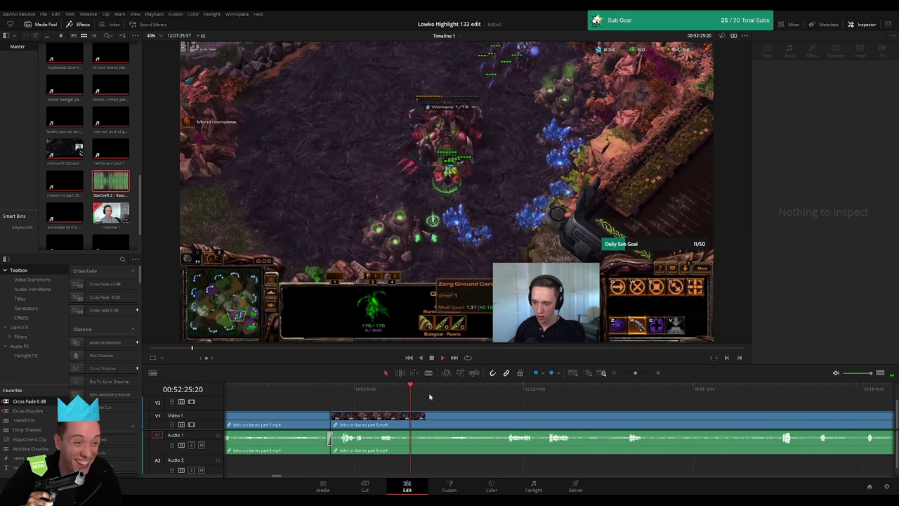
pyautogui.click(436, 391)
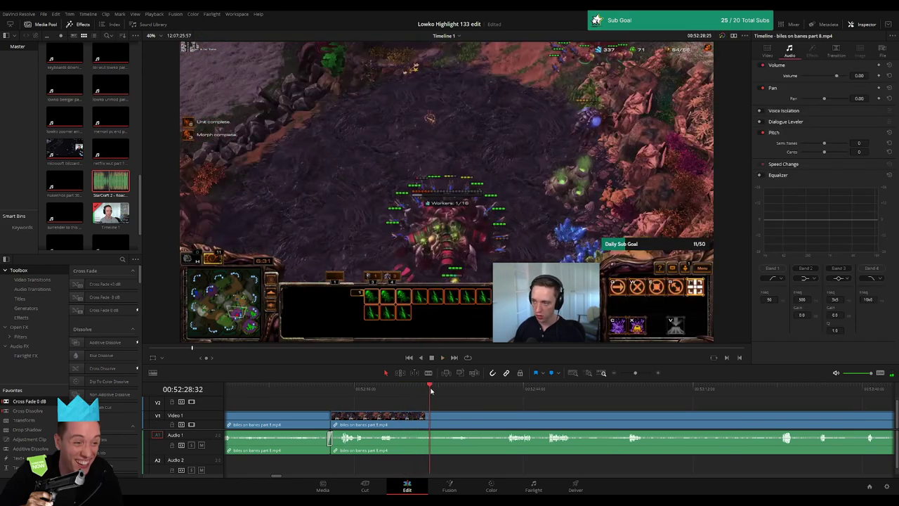
pyautogui.moveTo(444, 391); pyautogui.dragTo(456, 394)
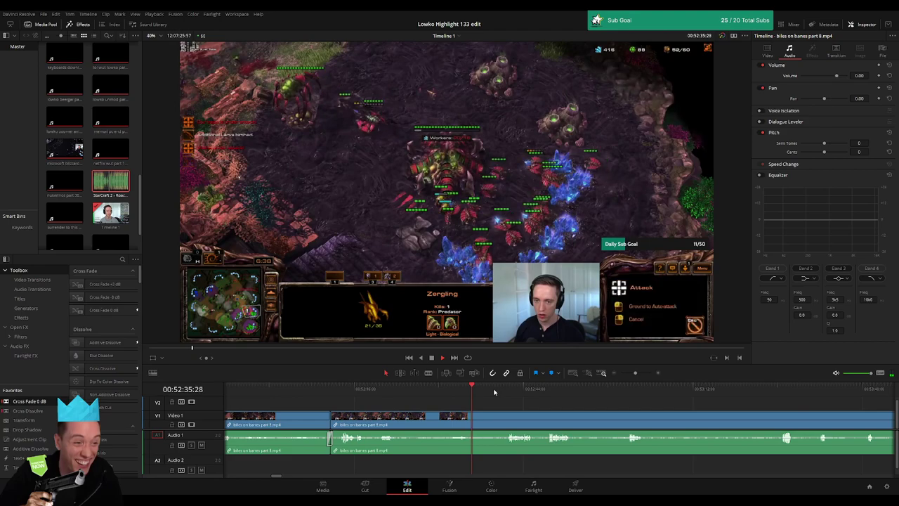
pyautogui.moveTo(496, 389); pyautogui.dragTo(502, 394)
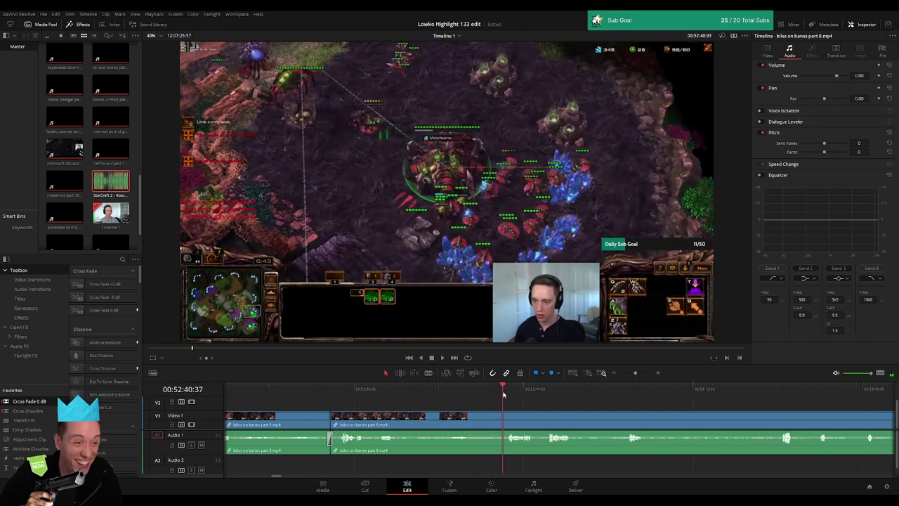
pyautogui.press('b')
pyautogui.click(472, 416)
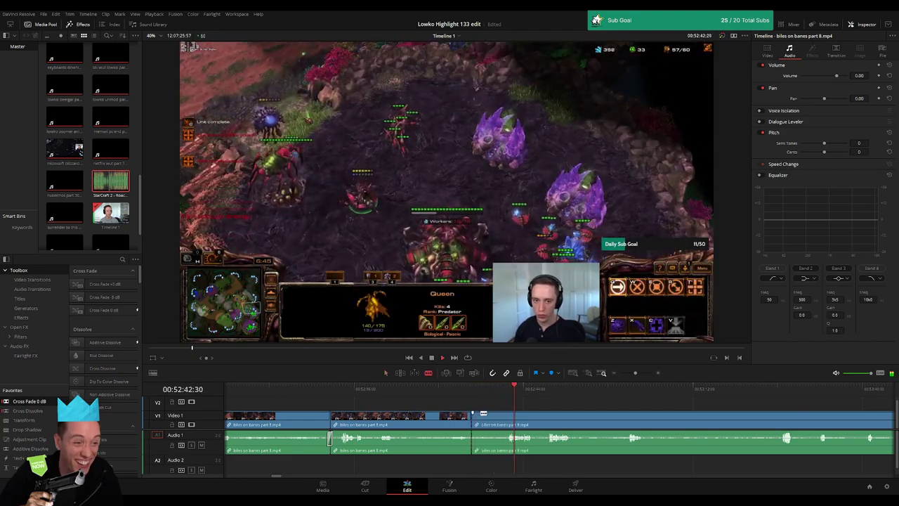
# Step: Split the gameplay during playback and select the short piece after the cut
pyautogui.moveTo(451, 390); pyautogui.dragTo(451, 392)
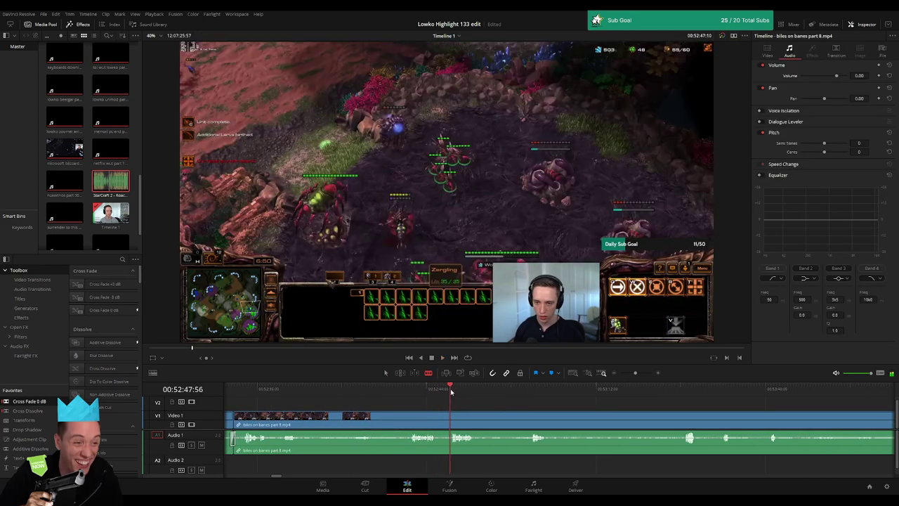
pyautogui.press('space')
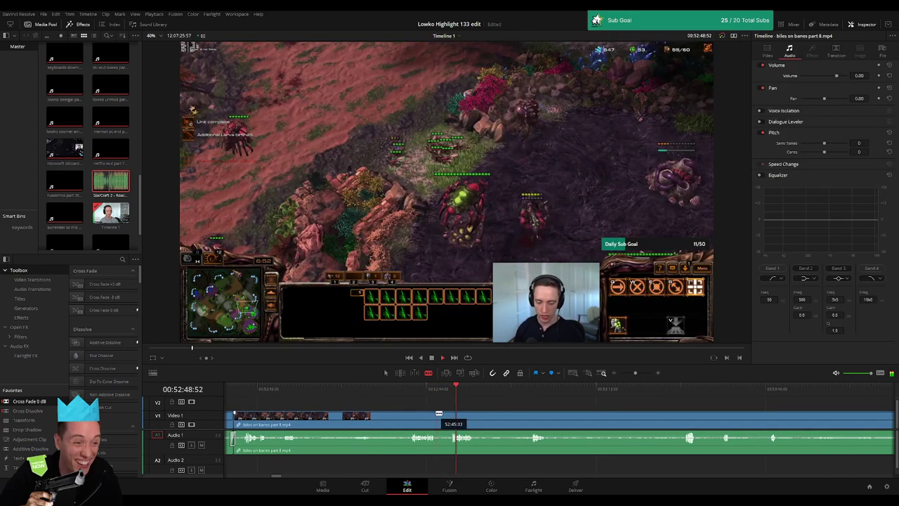
pyautogui.click(437, 414)
pyautogui.click(445, 422)
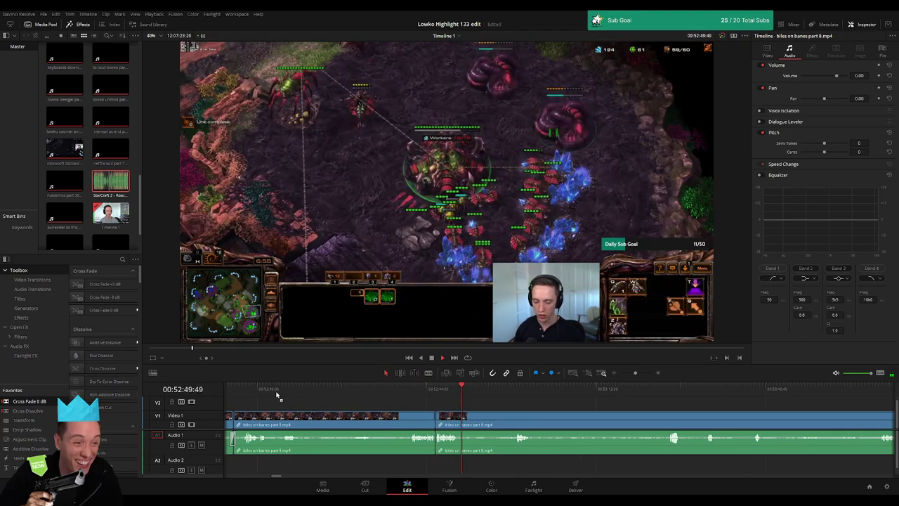
# Step: Split at a later moment and trim the end of the chosen section shorter
pyautogui.press('b')
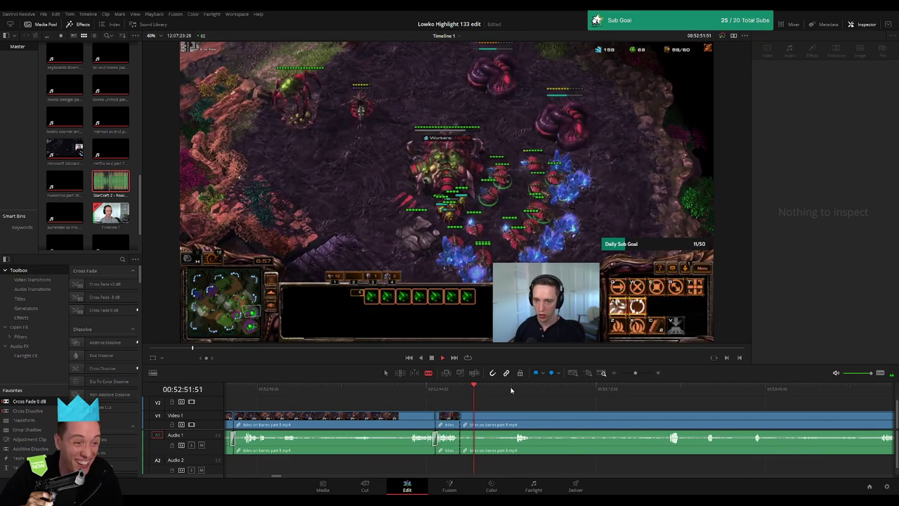
pyautogui.click(511, 390)
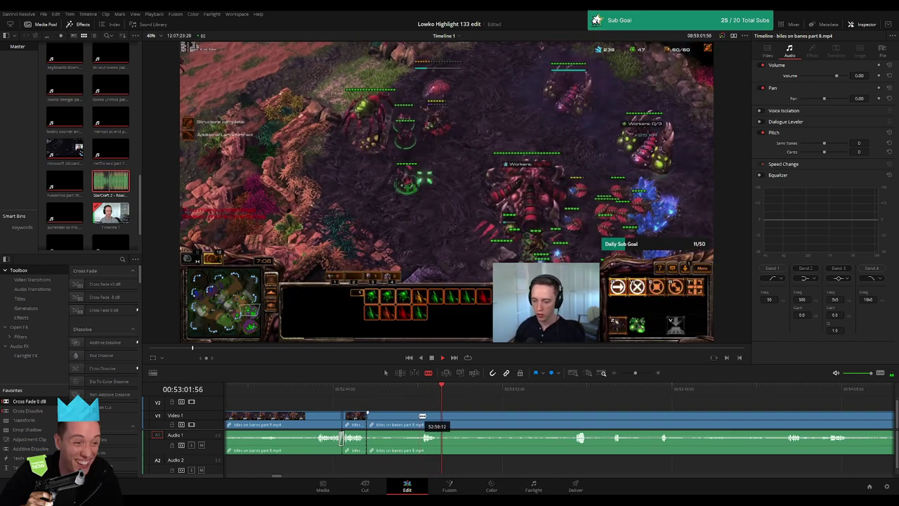
pyautogui.click(416, 416)
pyautogui.press('a')
pyautogui.click(403, 422)
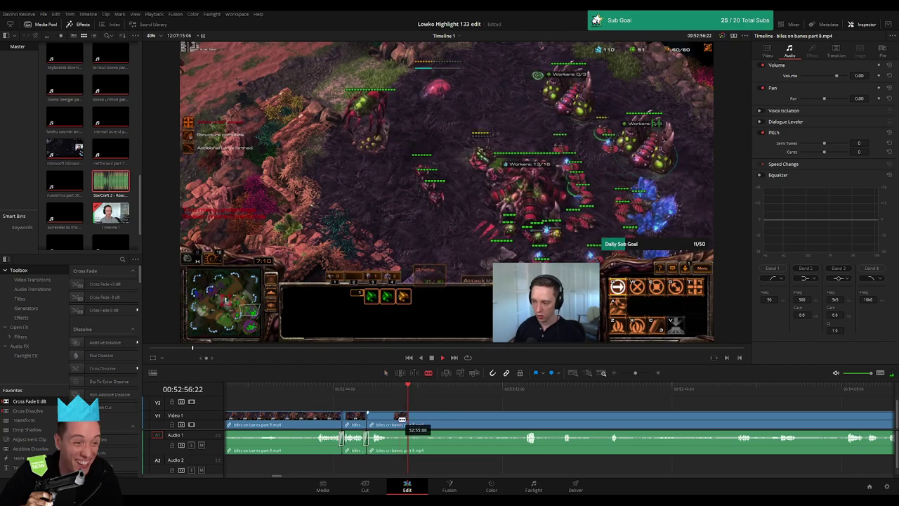
pyautogui.moveTo(402, 420); pyautogui.dragTo(398, 420)
# Step: Cut around the next unwanted stretch and remove the short clip with Backspace
pyautogui.click(522, 397)
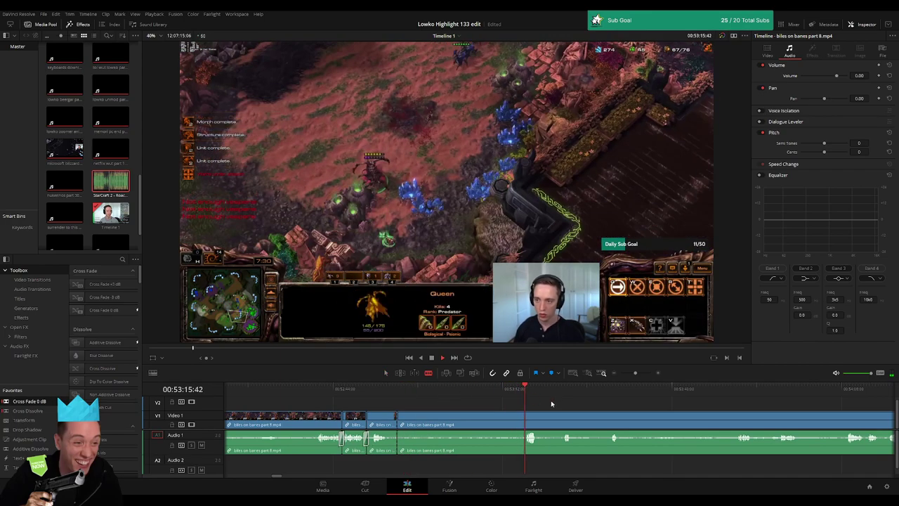
pyautogui.click(520, 416)
pyautogui.press('a')
pyautogui.click(499, 423)
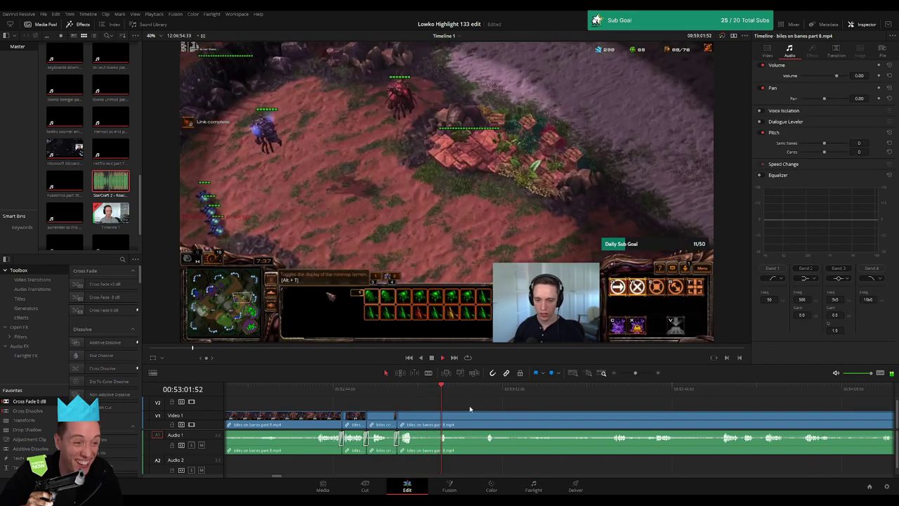
pyautogui.press('b')
pyautogui.click(414, 416)
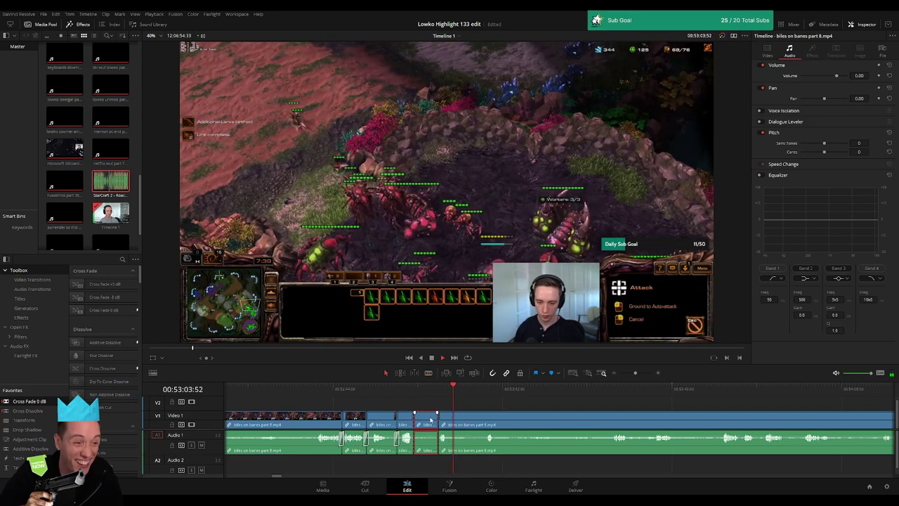
pyautogui.press('BackSpace')
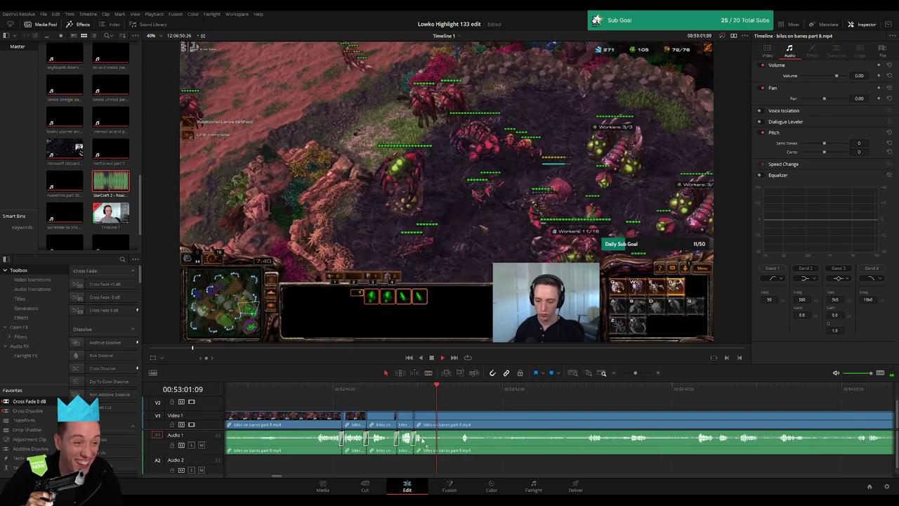
# Step: Blade both ends of another unwanted bit, ripple delete it, and scrub ahead to review
pyautogui.press('b')
pyautogui.click(424, 441)
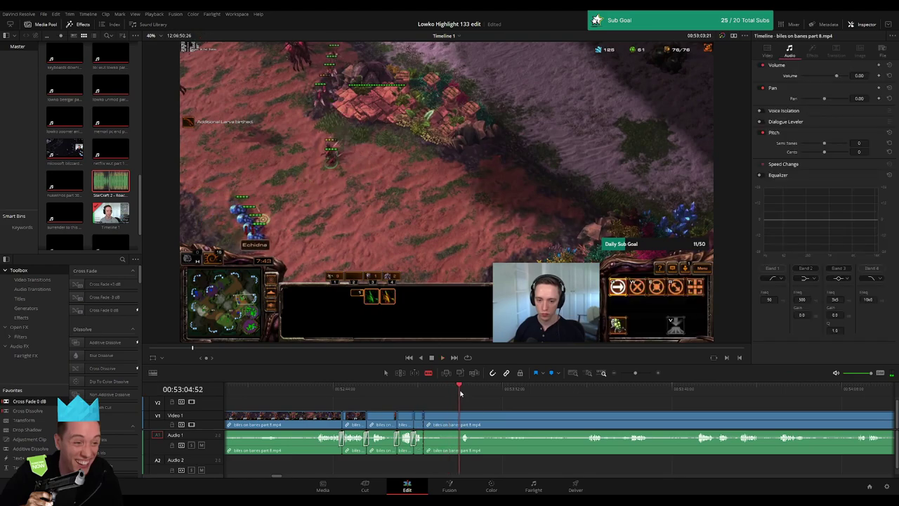
pyautogui.click(457, 425)
pyautogui.press('a')
pyautogui.click(450, 422)
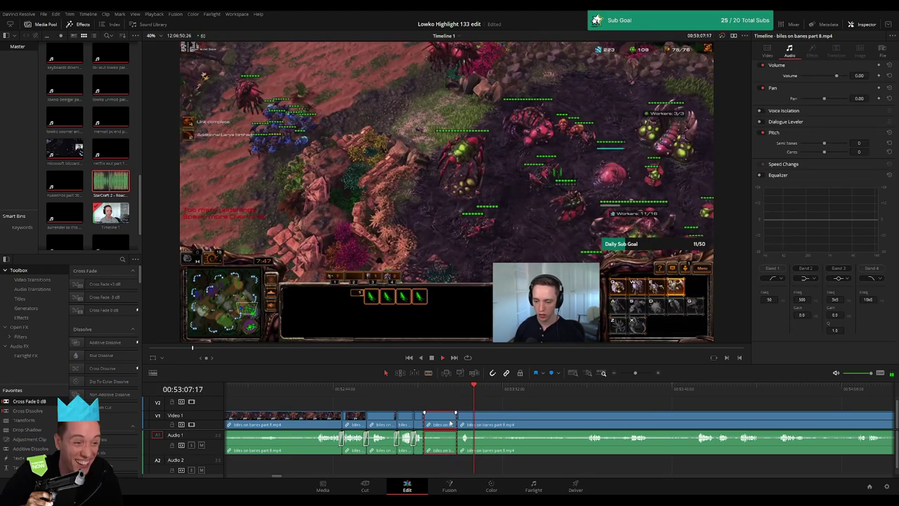
pyautogui.press('Delete')
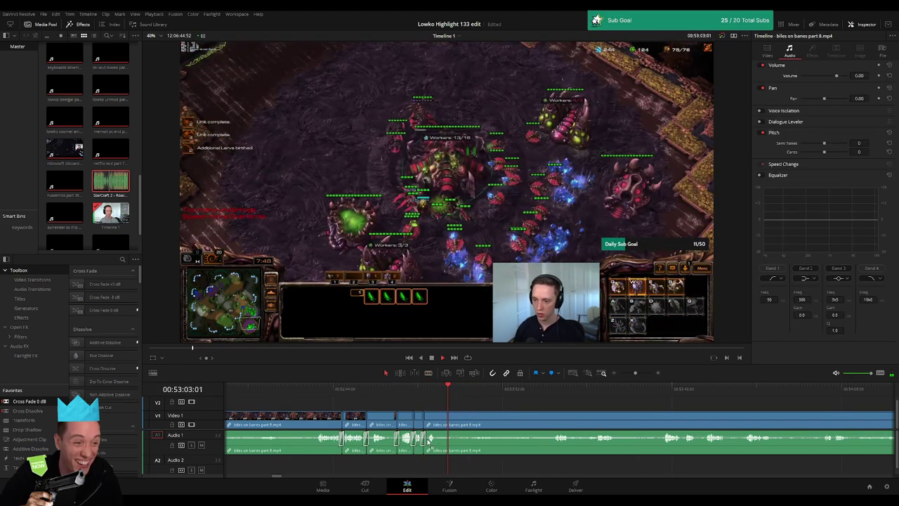
pyautogui.moveTo(456, 394); pyautogui.dragTo(560, 395)
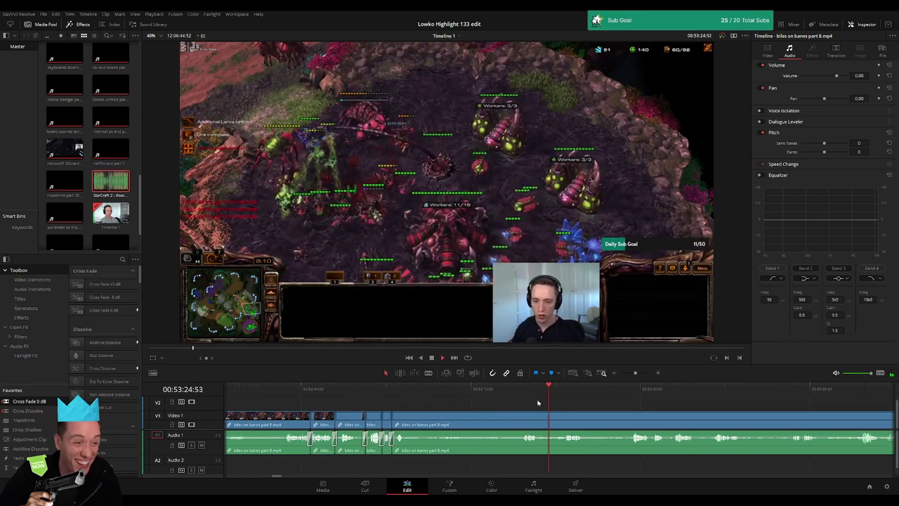
pyautogui.click(519, 391)
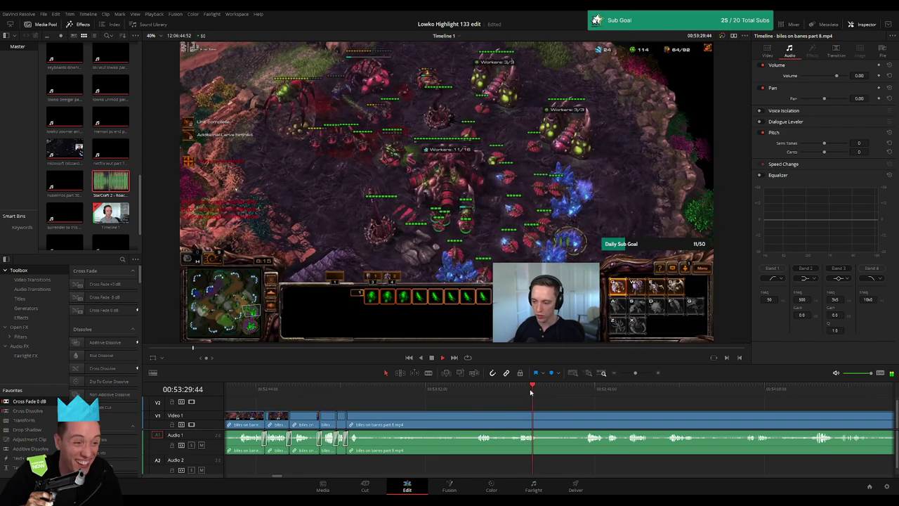
# Step: Scrub through the biles on banes part 8 gameplay and split the clip where the first dull stretch starts
pyautogui.hscroll(2, 426, 398)
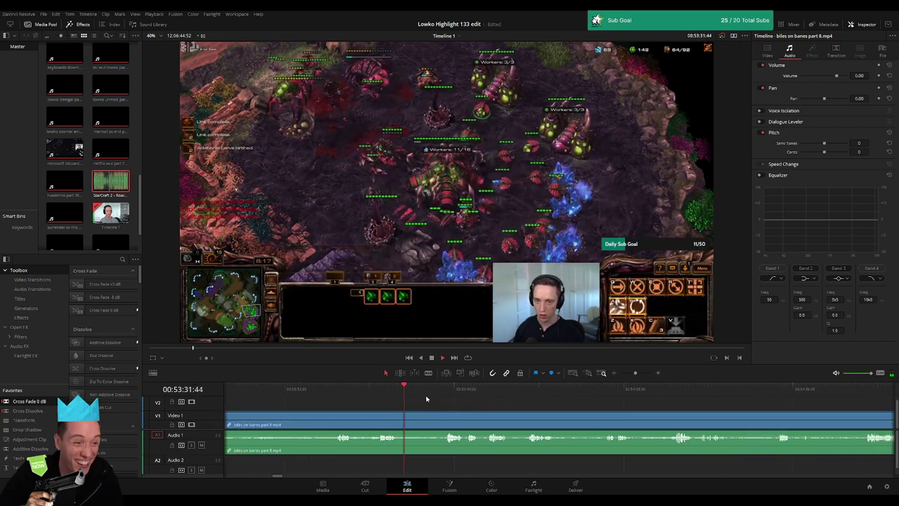
pyautogui.moveTo(375, 397); pyautogui.dragTo(411, 394)
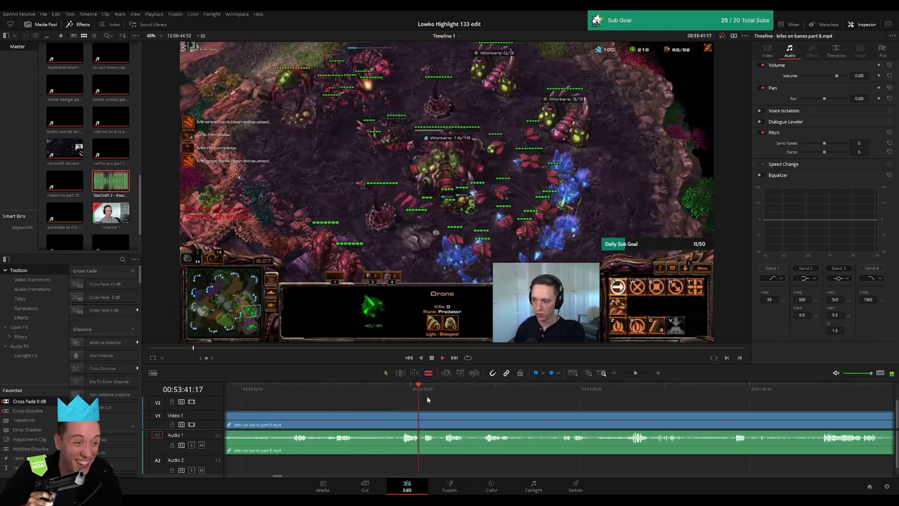
pyautogui.moveTo(427, 400); pyautogui.dragTo(448, 395)
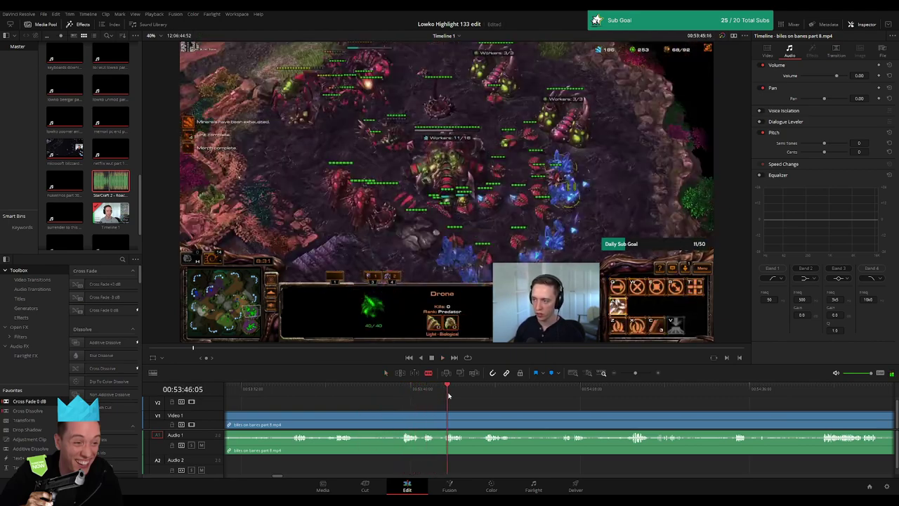
pyautogui.click(478, 390)
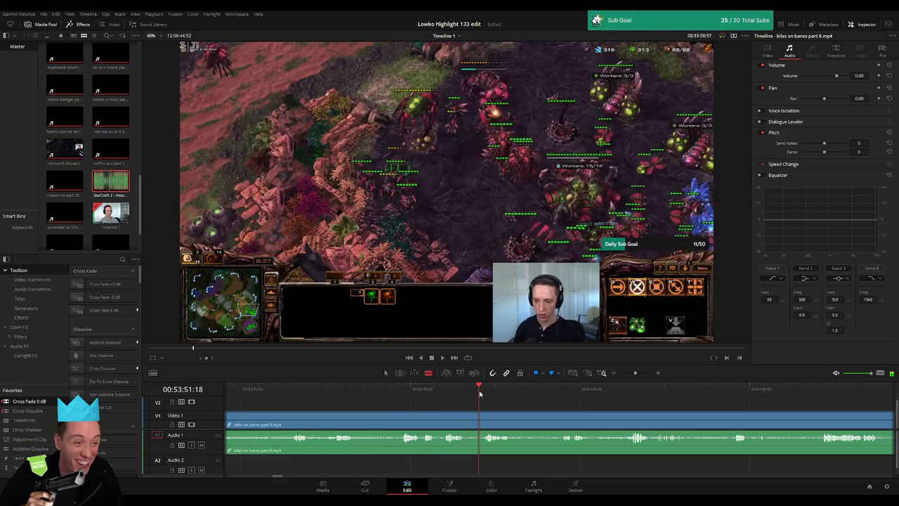
pyautogui.click(466, 414)
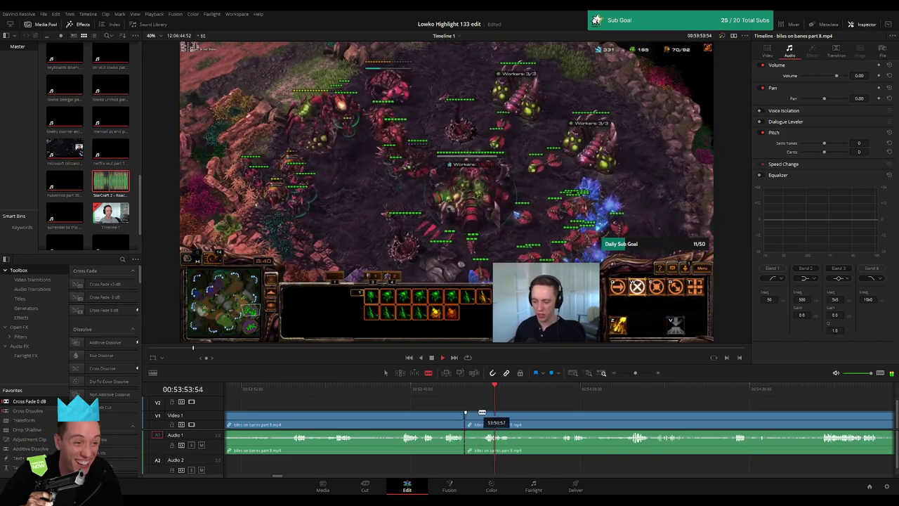
# Step: Zoom into the timeline and rewatch the footage to find where the dull stretch ends
pyautogui.click(555, 391)
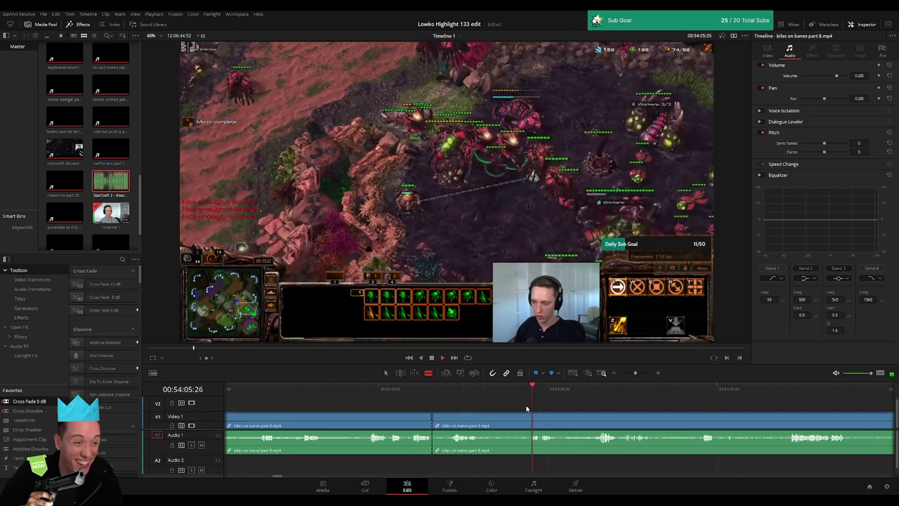
pyautogui.hscroll(3, 464, 401)
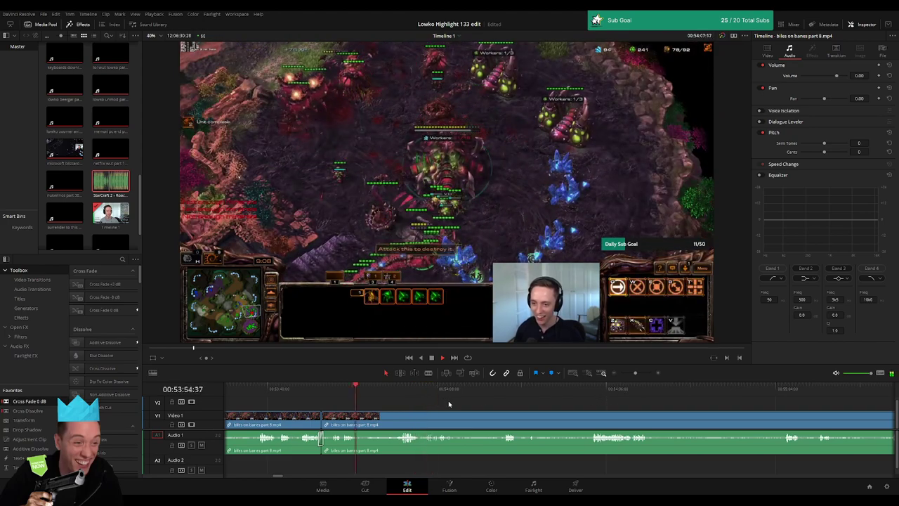
pyautogui.click(373, 389)
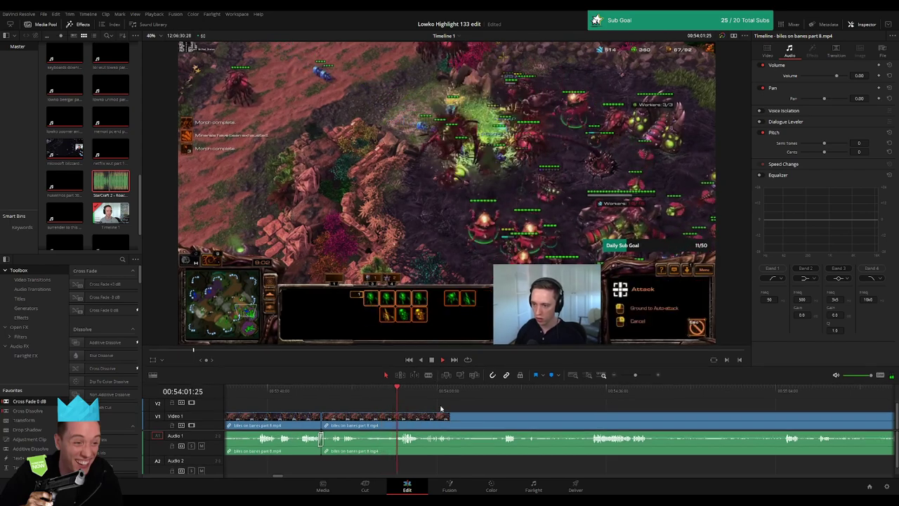
pyautogui.hscroll(3, 450, 410)
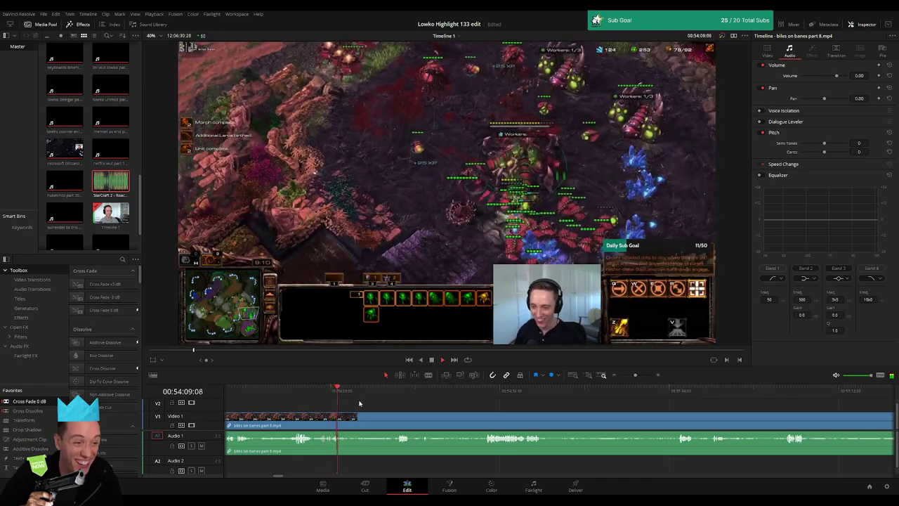
pyautogui.click(636, 376)
pyautogui.click(639, 375)
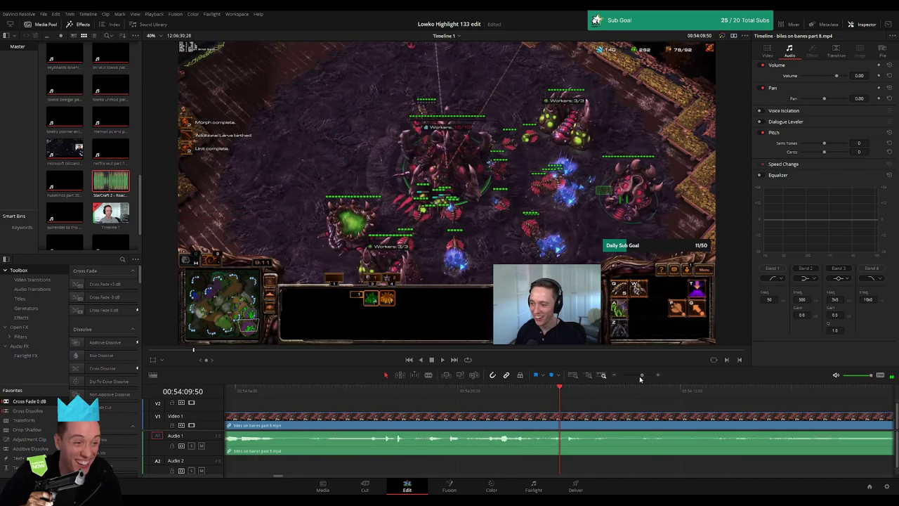
pyautogui.click(364, 390)
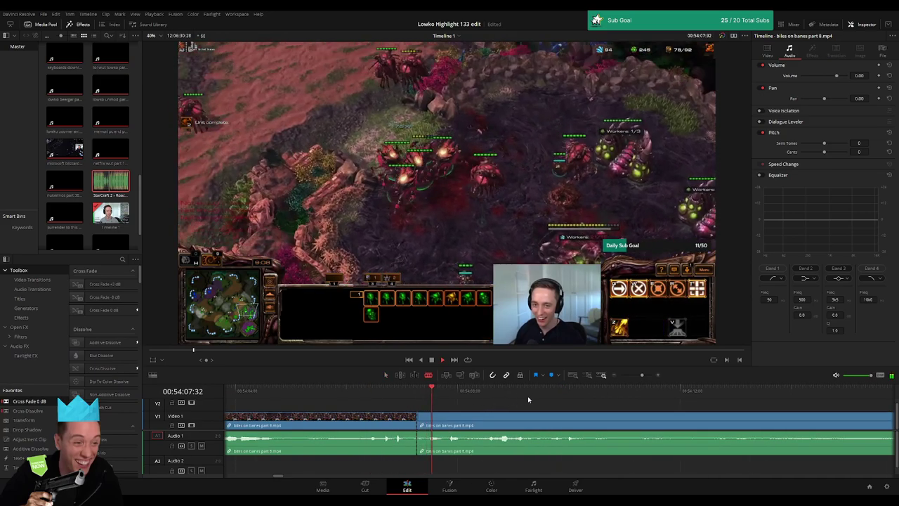
# Step: Split at the end of the dull stretch and ripple delete the middle piece
pyautogui.click(681, 391)
pyautogui.click(631, 376)
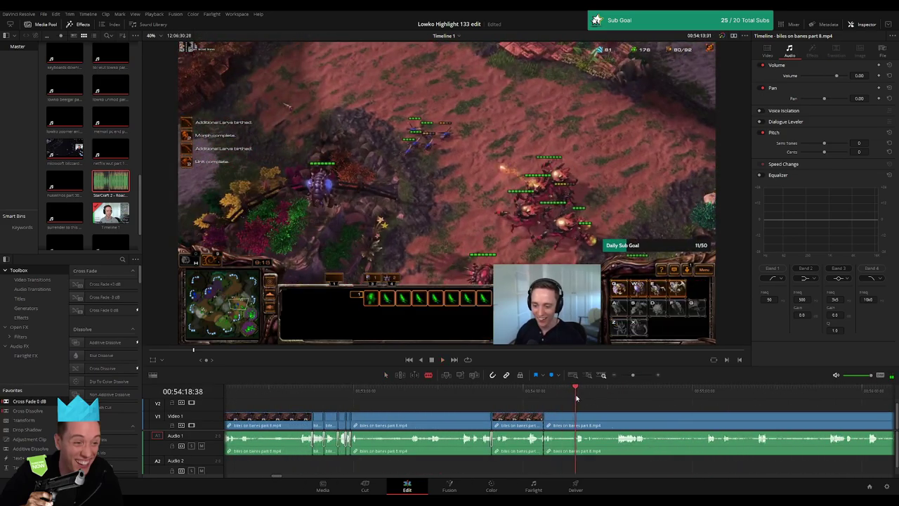
pyautogui.click(636, 375)
pyautogui.click(636, 375)
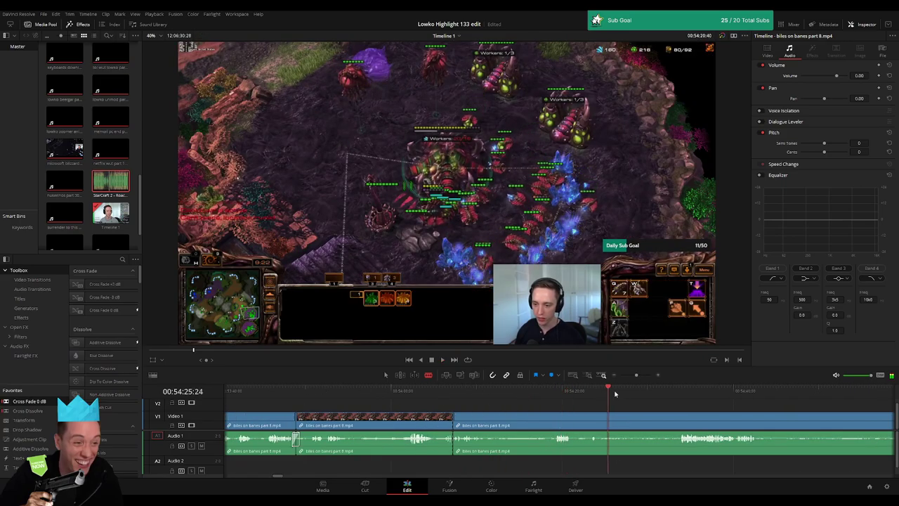
pyautogui.click(676, 390)
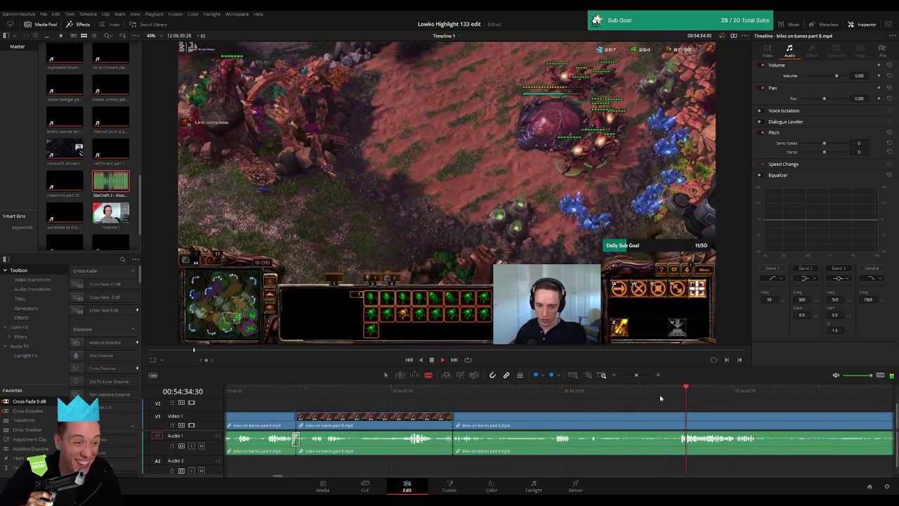
pyautogui.hscroll(3, 598, 416)
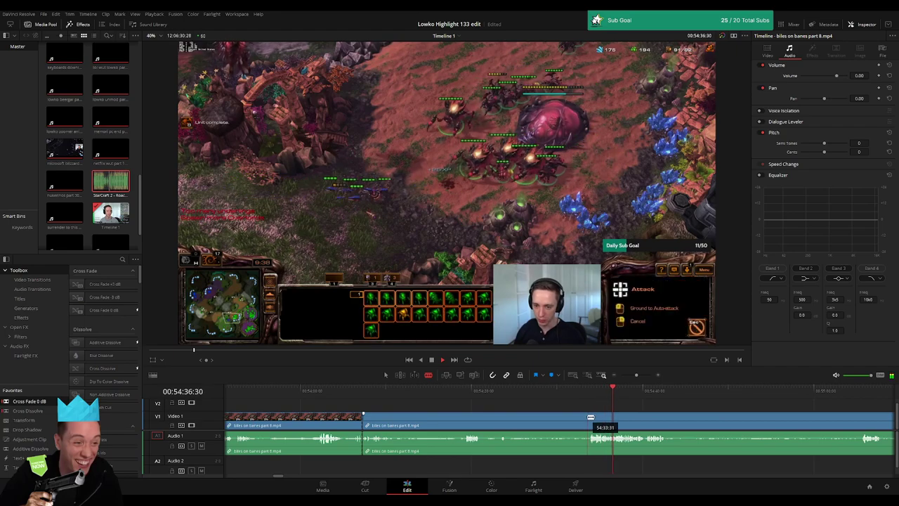
pyautogui.click(587, 420)
pyautogui.press('a')
pyautogui.press('Delete')
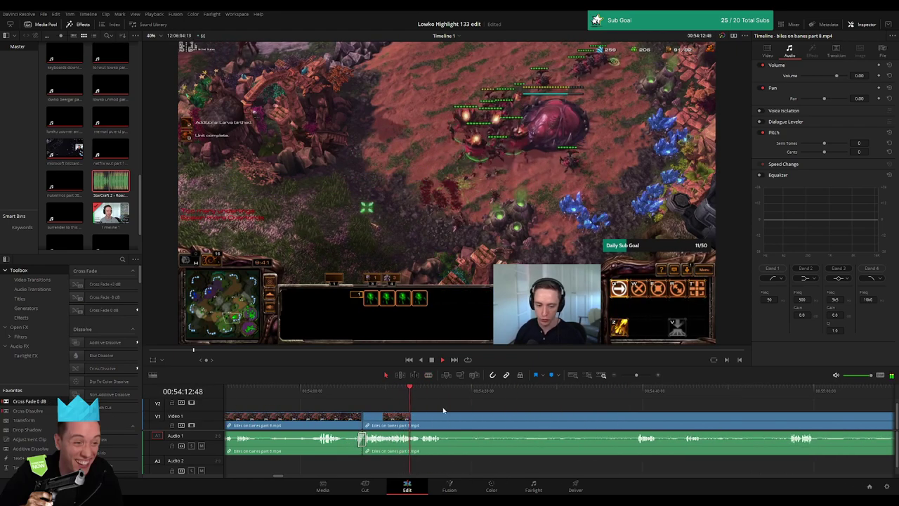
# Step: Ripple delete a second unwanted stretch of gameplay
pyautogui.hscroll(3, 415, 413)
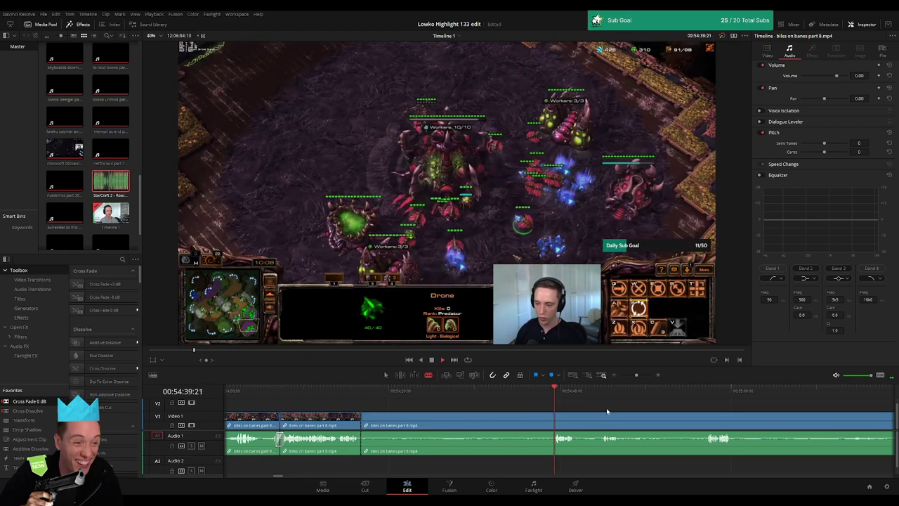
pyautogui.hscroll(3, 450, 400)
pyautogui.hscroll(-2, 439, 408)
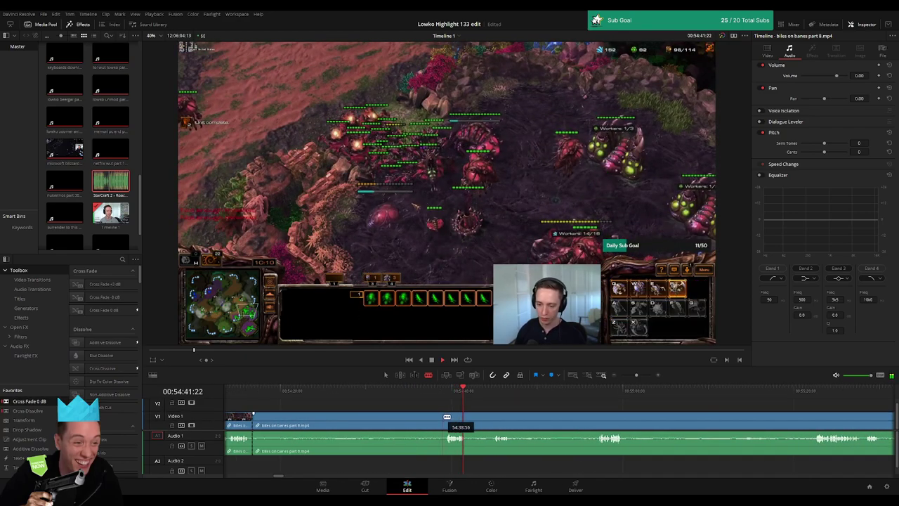
pyautogui.press('Delete')
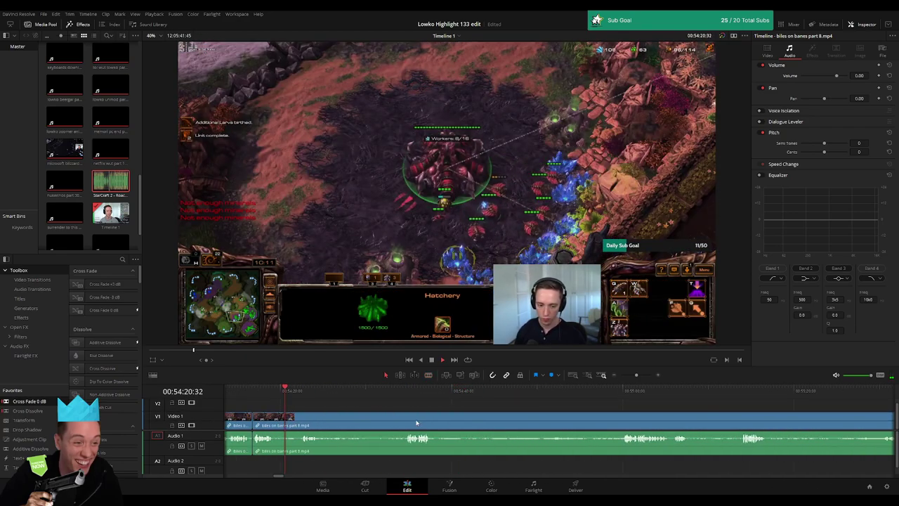
# Step: Blade a short unwanted piece out of the gameplay and ripple delete it
pyautogui.press('b')
pyautogui.click(277, 425)
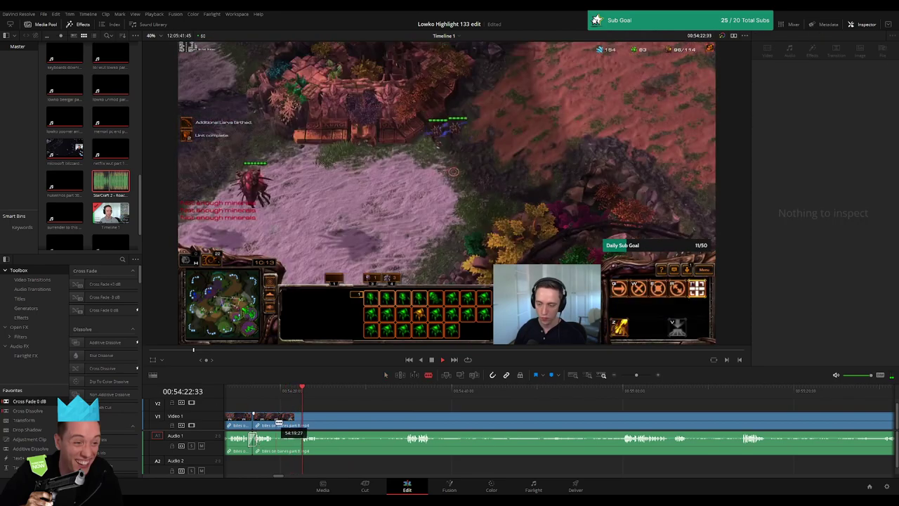
pyautogui.click(298, 420)
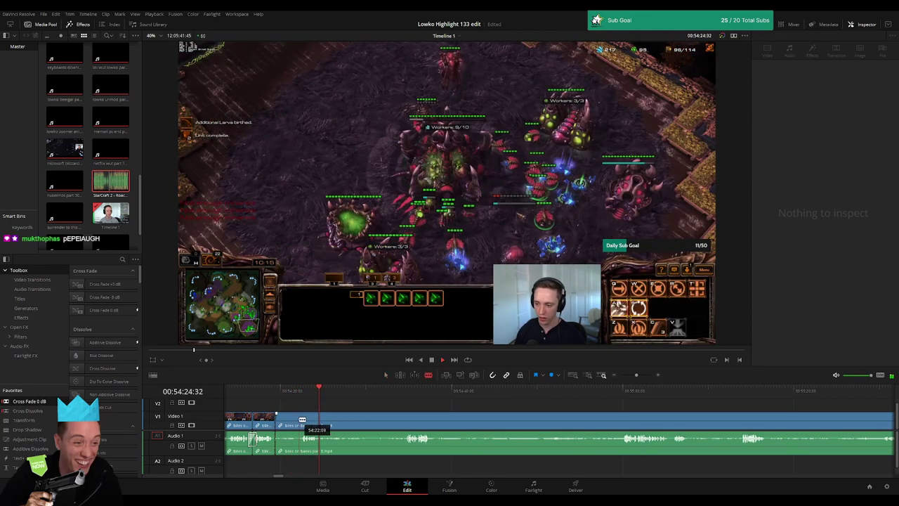
pyautogui.press('a')
pyautogui.click(289, 423)
pyautogui.press('Delete')
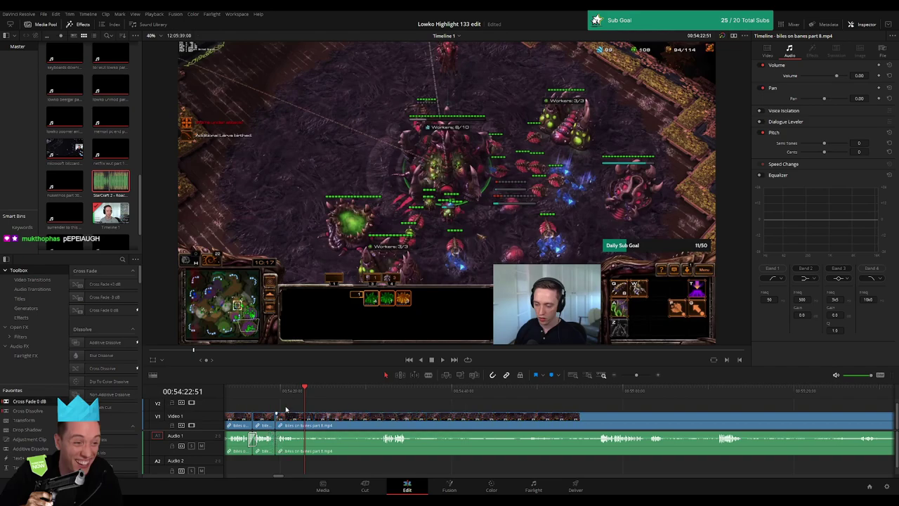
# Step: Split the gameplay twice around 54:20 and select the short piece between the cuts
pyautogui.scroll(3, 539, 383)
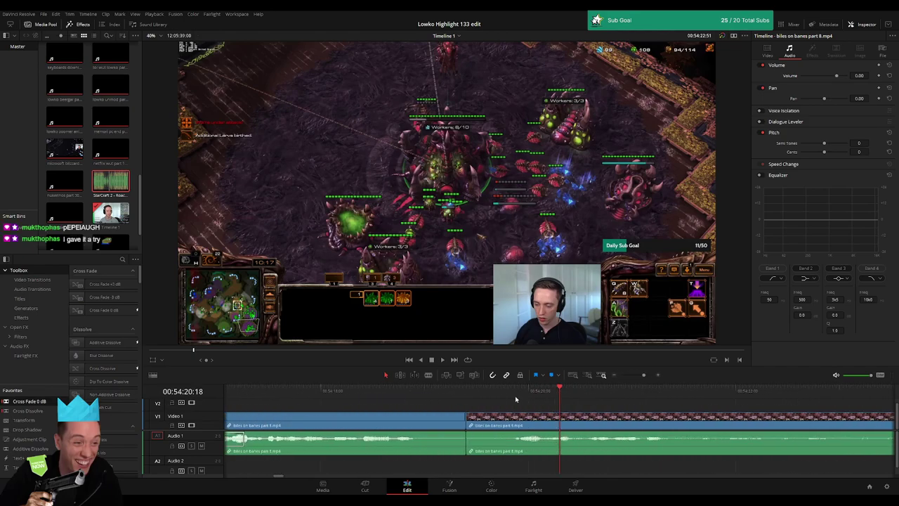
pyautogui.click(537, 392)
pyautogui.click(543, 398)
pyautogui.click(548, 419)
pyautogui.press('space')
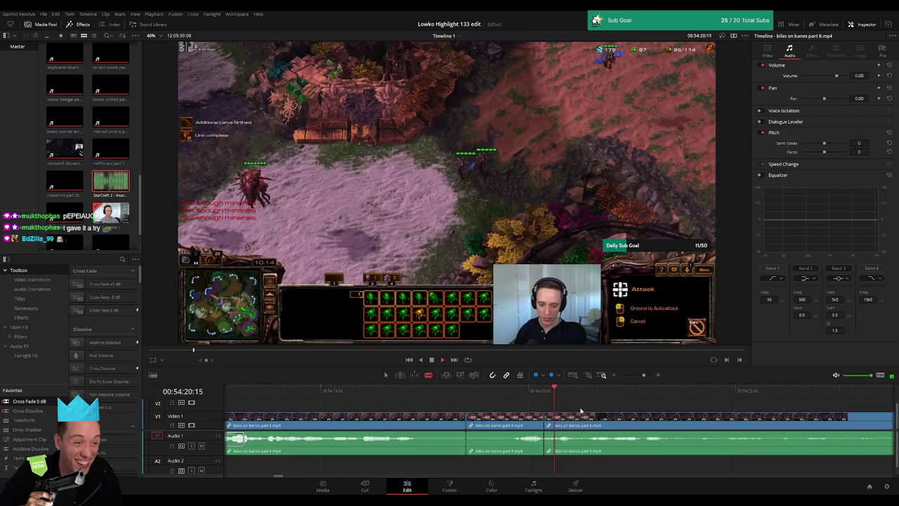
pyautogui.click(588, 422)
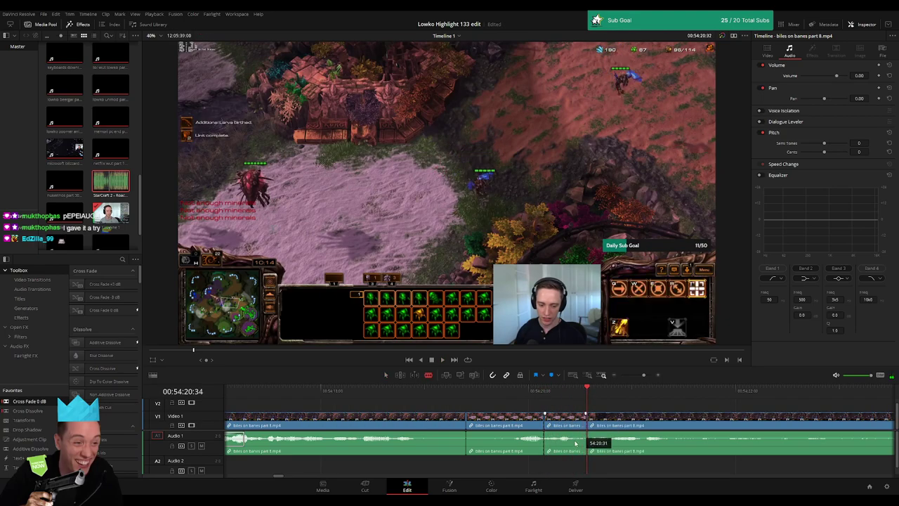
pyautogui.press('a')
pyautogui.click(579, 453)
# Step: Place StarCraft 2 - Roach Quotes.mp3 on A2 under the short piece at volume -23, then play it back
pyautogui.doubleClick(110, 177)
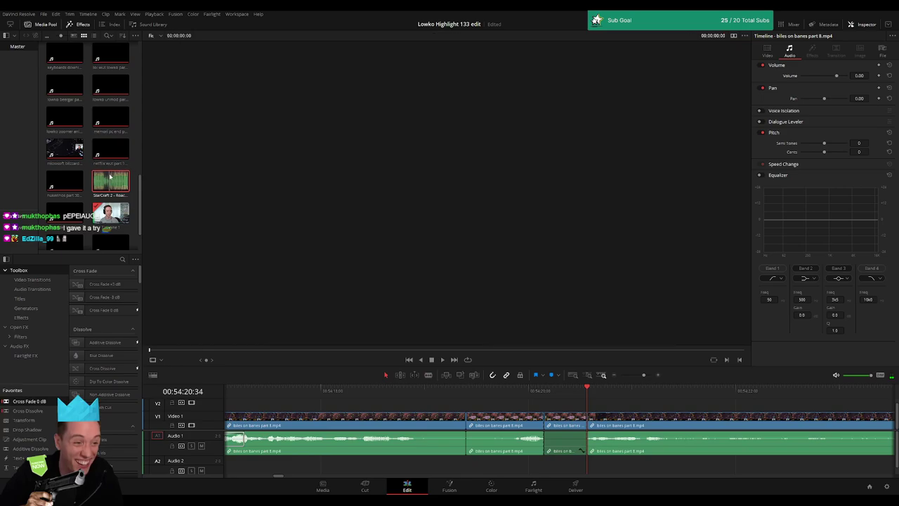
pyautogui.moveTo(573, 466); pyautogui.dragTo(615, 476)
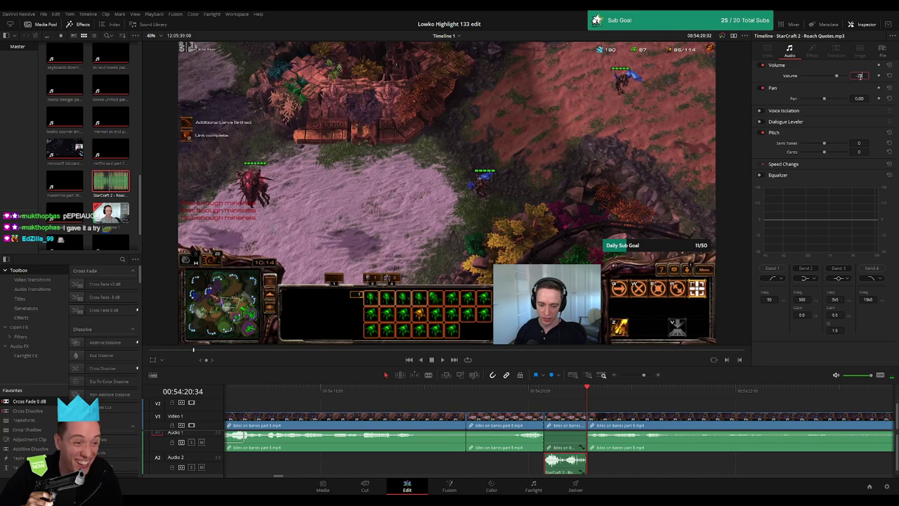
pyautogui.click(443, 401)
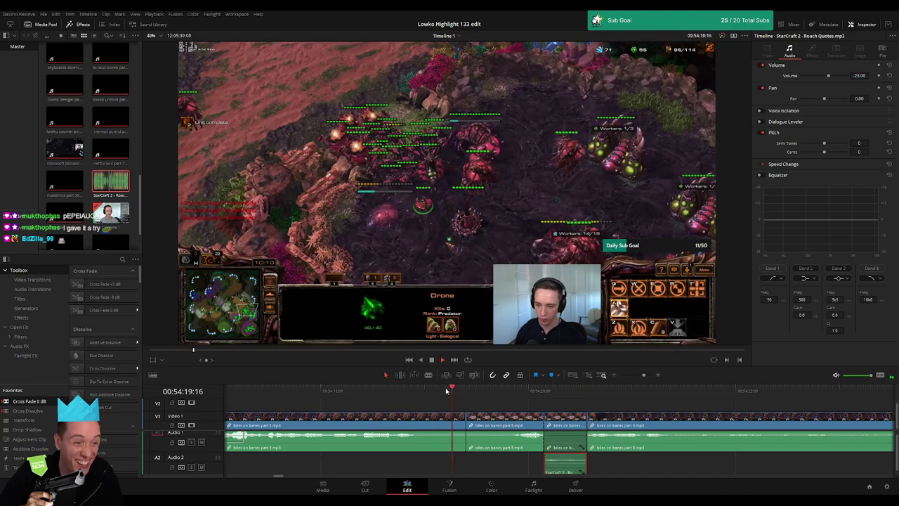
pyautogui.press('space')
pyautogui.moveTo(389, 426)
pyautogui.mouseDown()
pyautogui.moveTo(483, 447)
pyautogui.moveTo(501, 440)
pyautogui.mouseUp()
pyautogui.moveTo(644, 374); pyautogui.dragTo(632, 375)
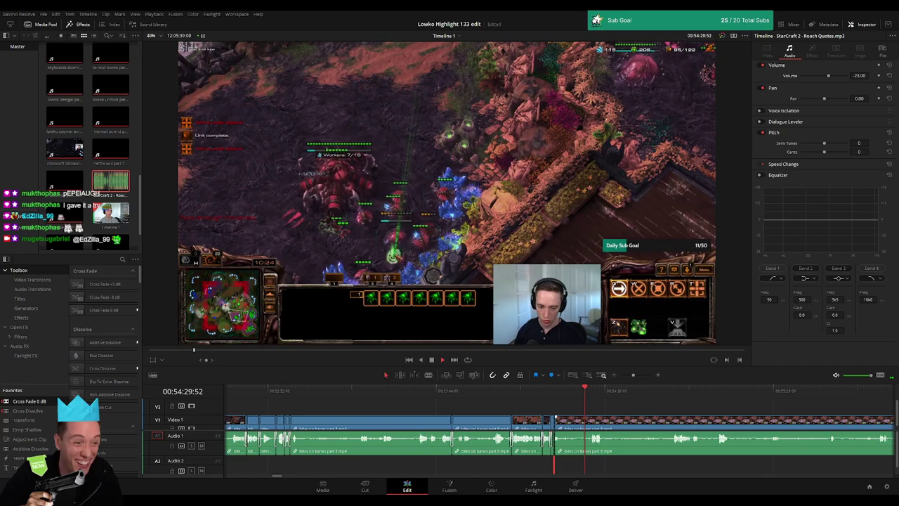
# Step: Blade a later gameplay section at its start and end, then trim the clip edge to shorten it
pyautogui.click(613, 411)
pyautogui.moveTo(633, 374); pyautogui.dragTo(637, 374)
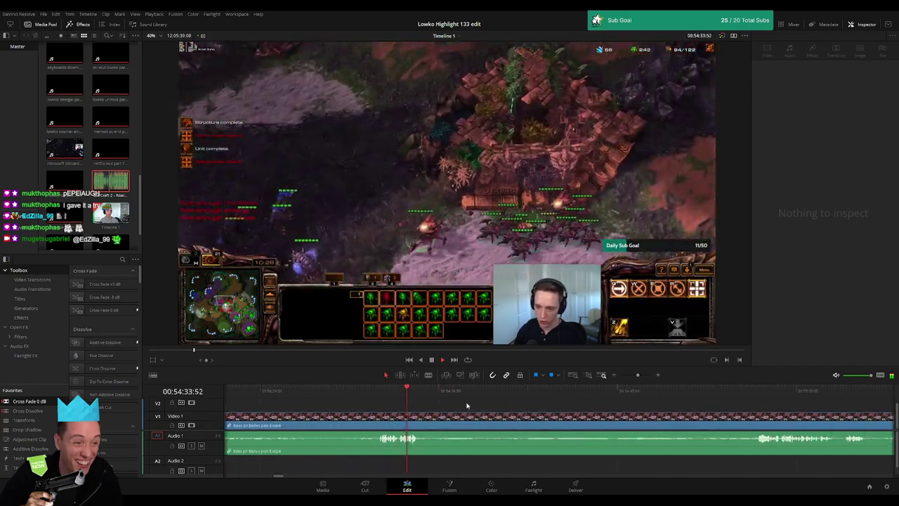
pyautogui.click(441, 393)
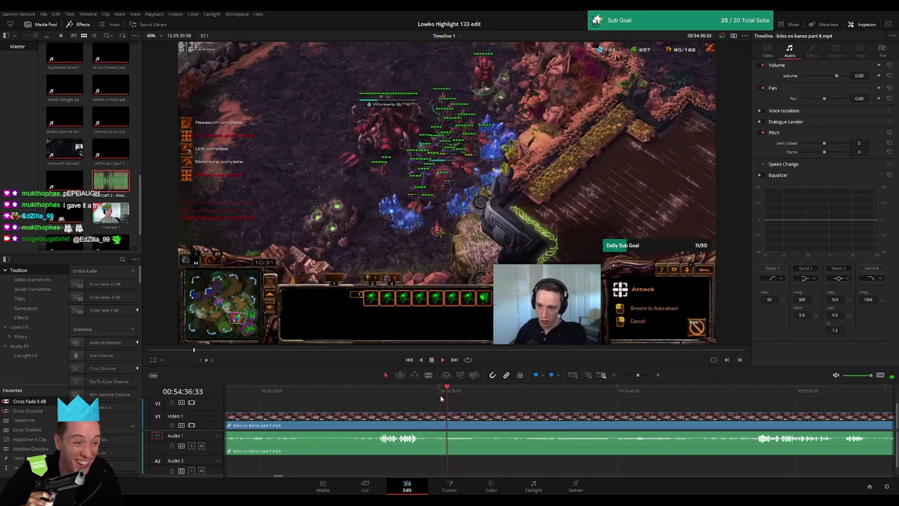
pyautogui.moveTo(441, 398); pyautogui.dragTo(511, 396)
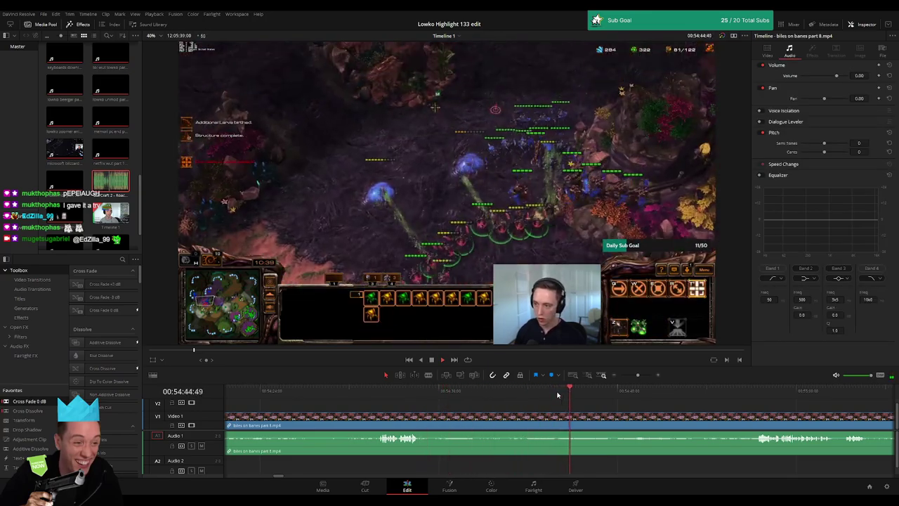
pyautogui.moveTo(599, 396); pyautogui.dragTo(745, 420)
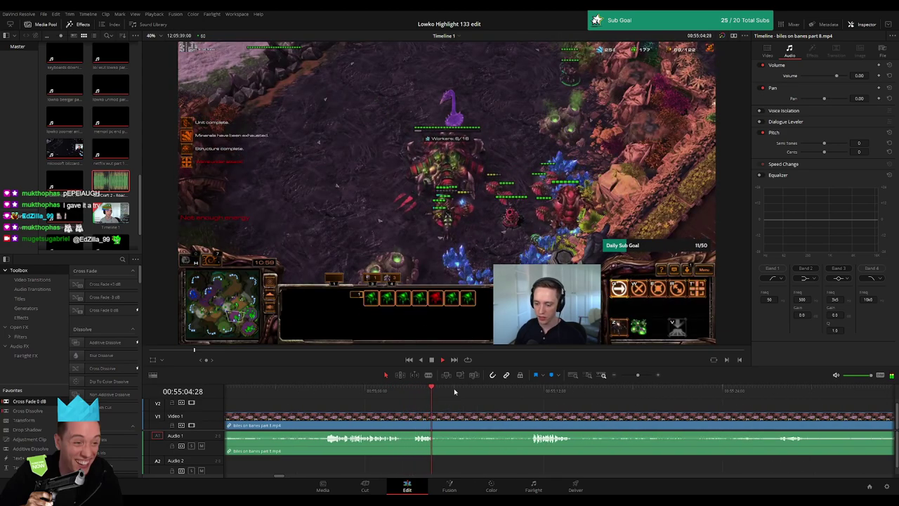
pyautogui.press('b')
pyautogui.click(438, 420)
pyautogui.click(532, 418)
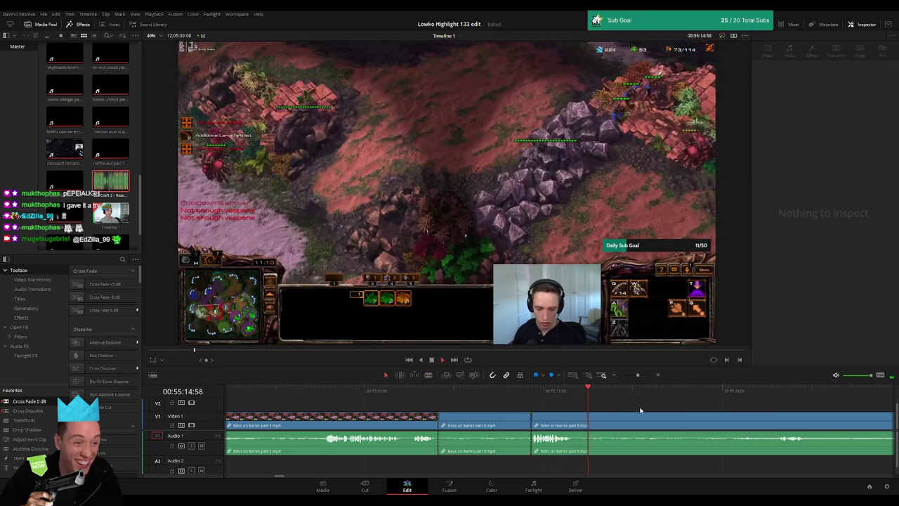
pyautogui.hotkey('ctrl', 'z')
pyautogui.click(755, 395)
pyautogui.hscroll(3, 535, 406)
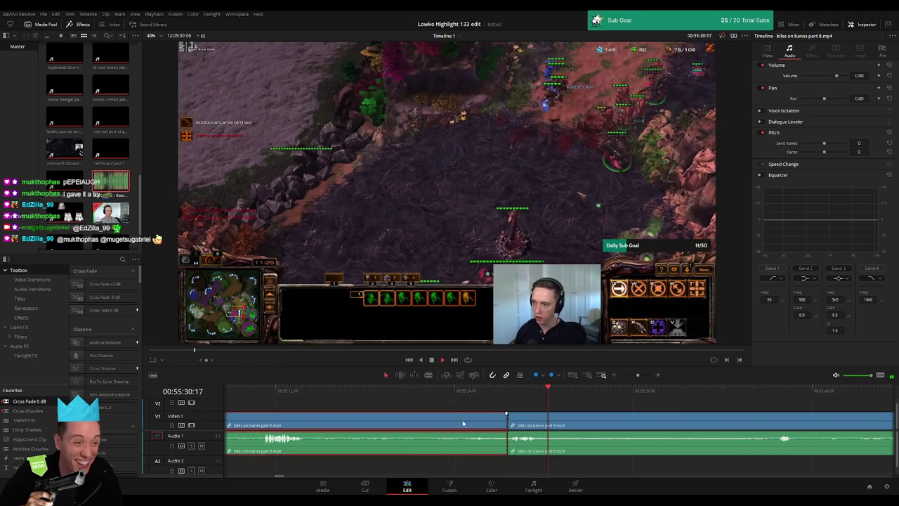
pyautogui.moveTo(508, 415); pyautogui.dragTo(463, 422)
# Step: Review the new cut and trim the clip edge to a tighter point
pyautogui.hscroll(3, 425, 418)
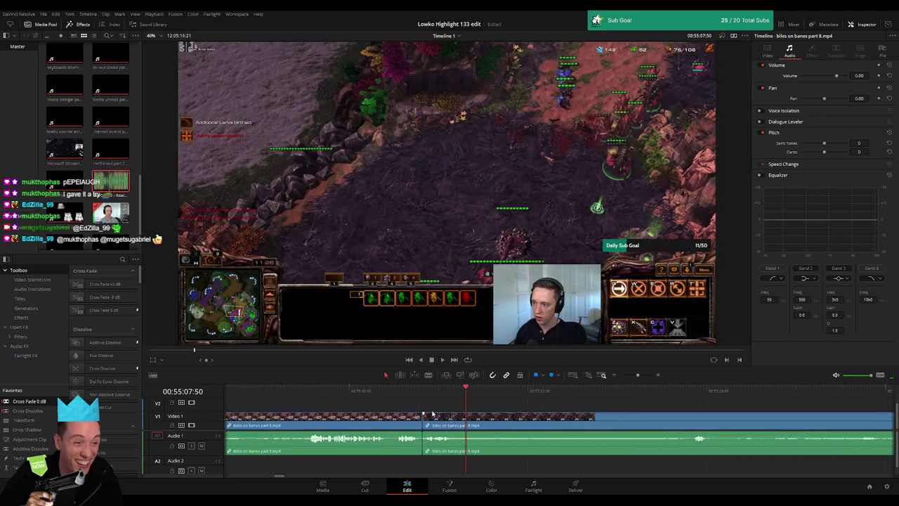
pyautogui.click(414, 394)
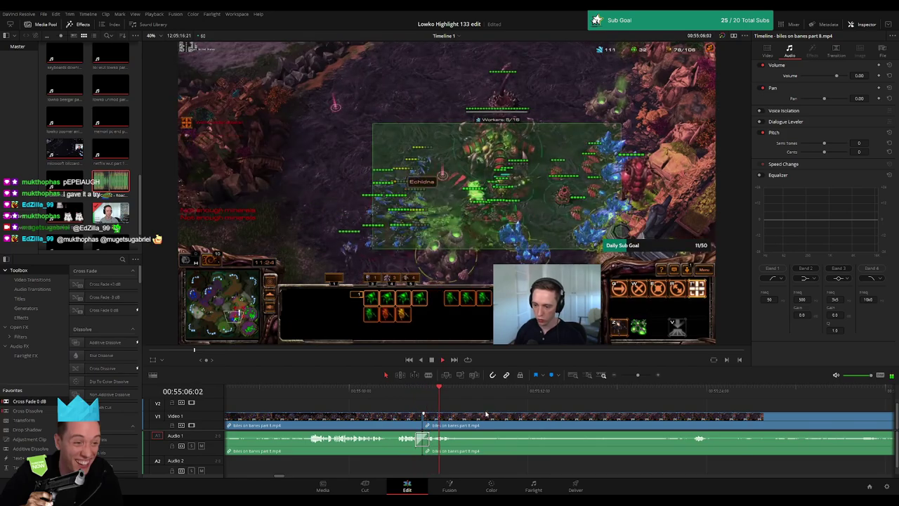
pyautogui.moveTo(461, 397); pyautogui.dragTo(665, 399)
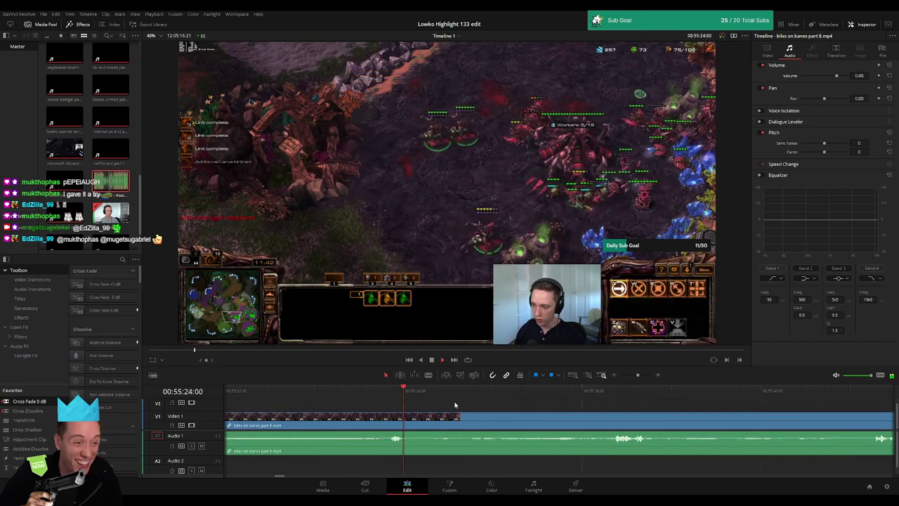
pyautogui.moveTo(665, 399); pyautogui.dragTo(442, 394)
pyautogui.press('space')
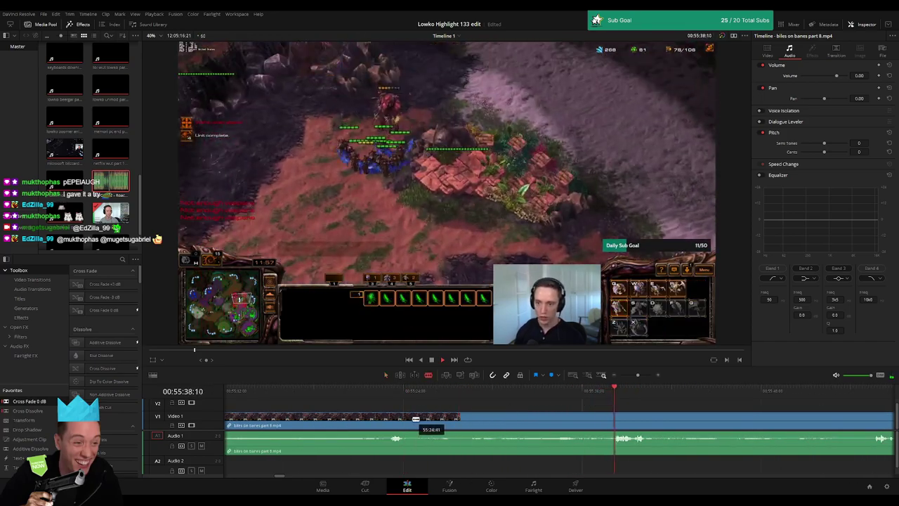
pyautogui.moveTo(411, 420); pyautogui.dragTo(409, 419)
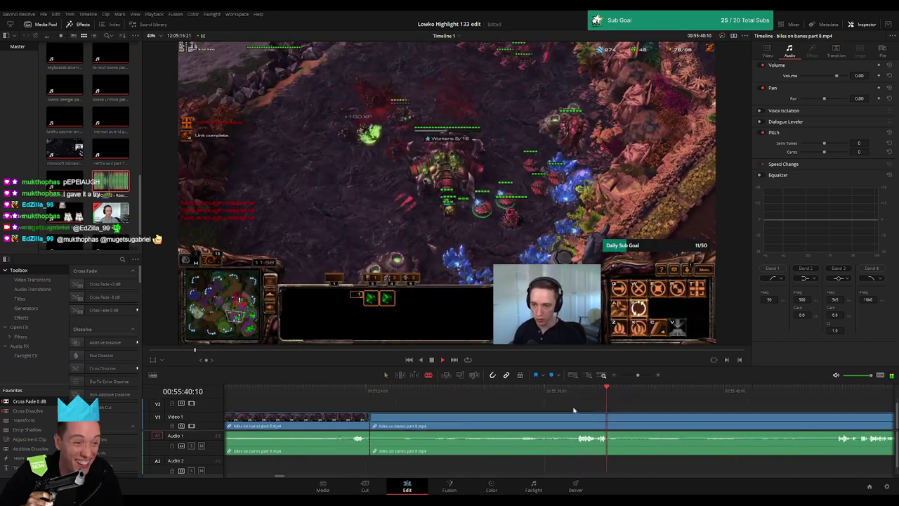
# Step: Split the clip at 56:26, delete the earlier piece, then undo that deletion
pyautogui.moveTo(627, 393); pyautogui.dragTo(734, 407)
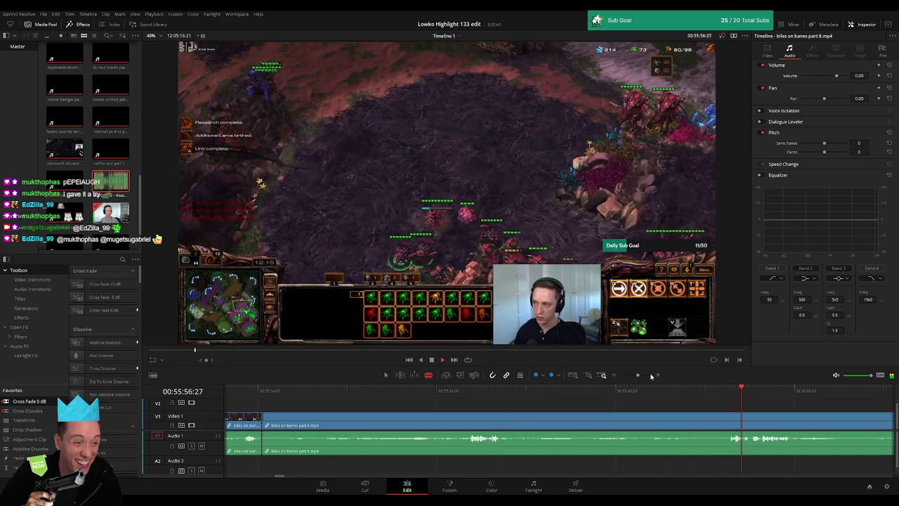
pyautogui.moveTo(652, 376)
pyautogui.mouseDown()
pyautogui.moveTo(539, 397)
pyautogui.moveTo(546, 398)
pyautogui.mouseUp()
pyautogui.press('space')
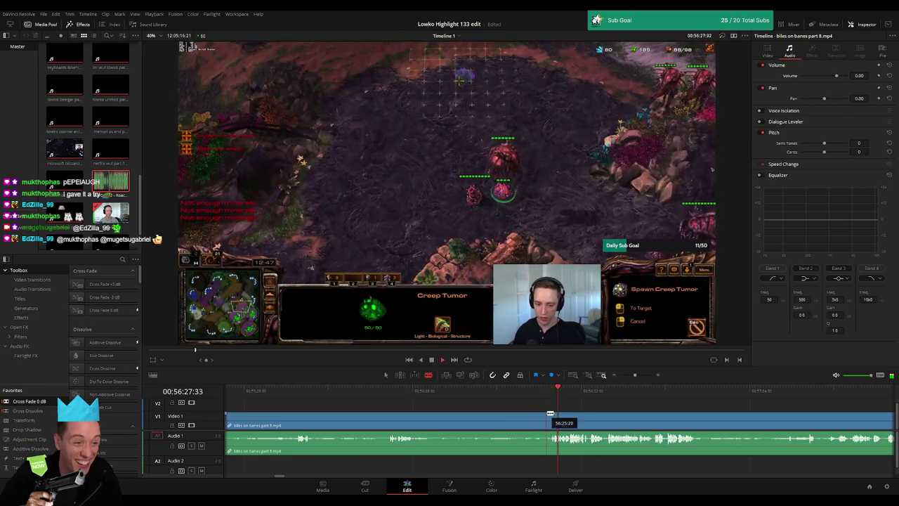
pyautogui.click(551, 420)
pyautogui.press('a')
pyautogui.click(512, 422)
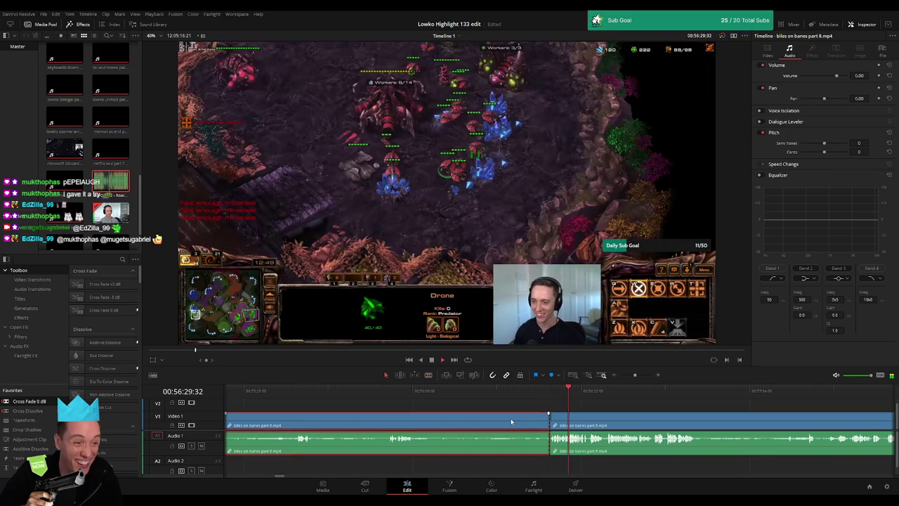
pyautogui.press('Delete')
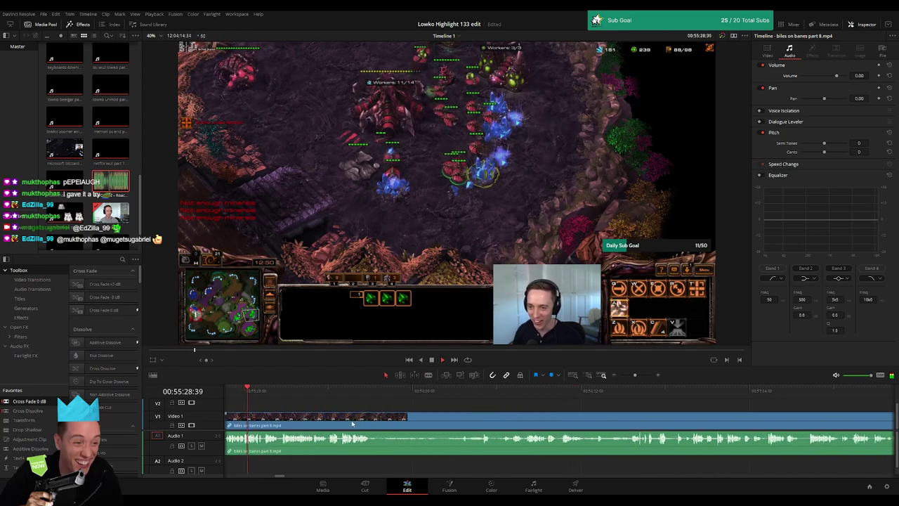
pyautogui.hotkey('ctrl', 'z')
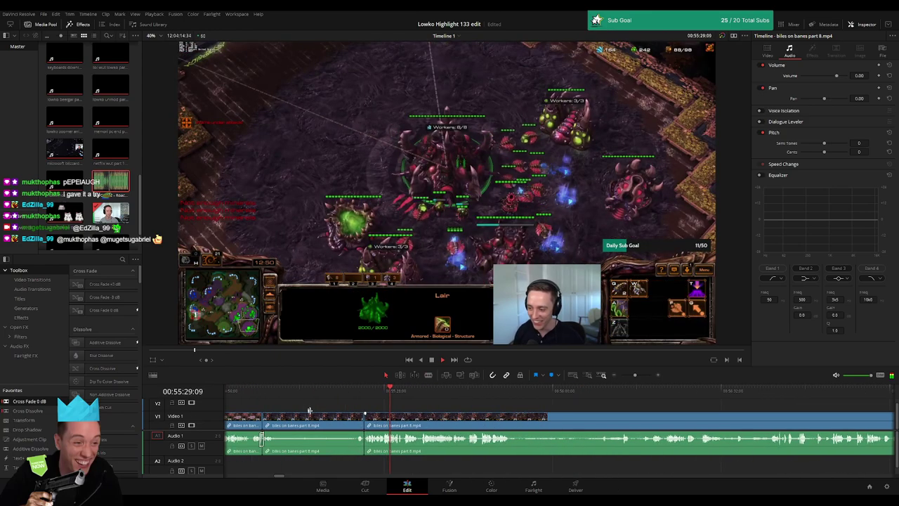
pyautogui.click(383, 393)
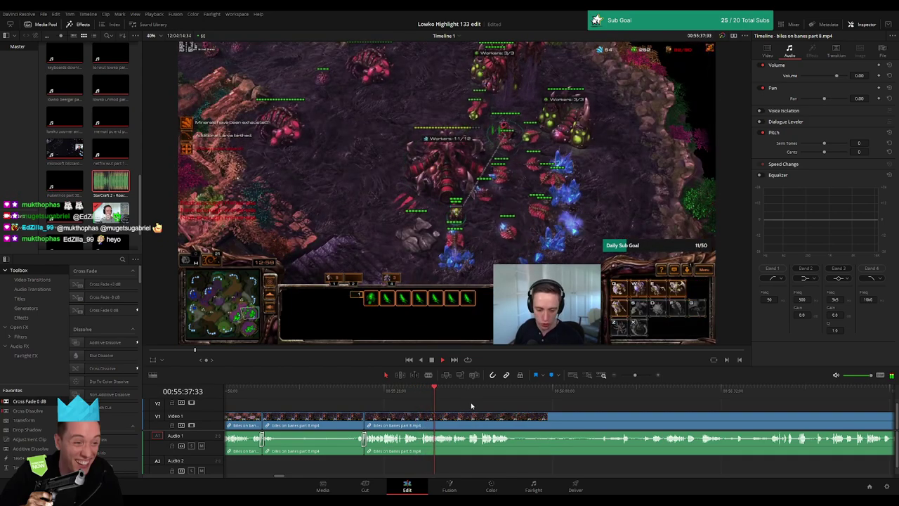
# Step: Zoom into the timeline and scrub through the gameplay to the roach moment near 00:56:47
pyautogui.click(637, 376)
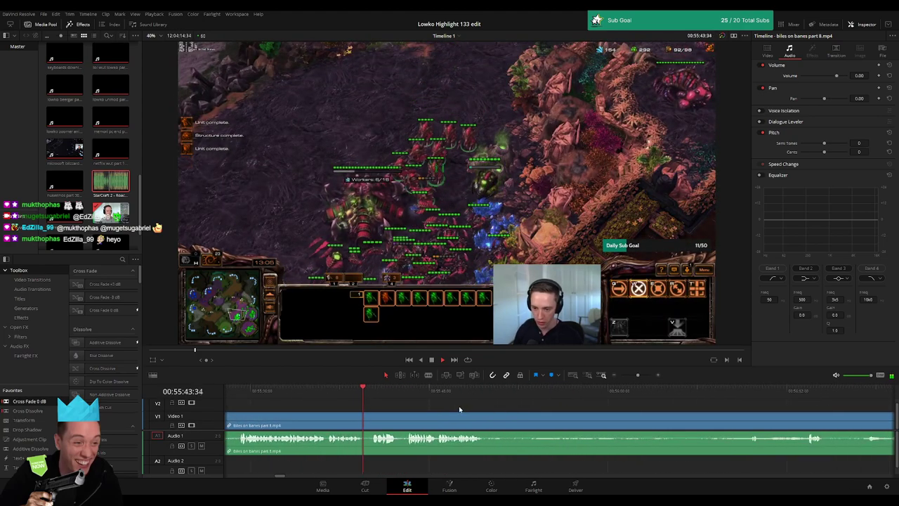
pyautogui.click(408, 394)
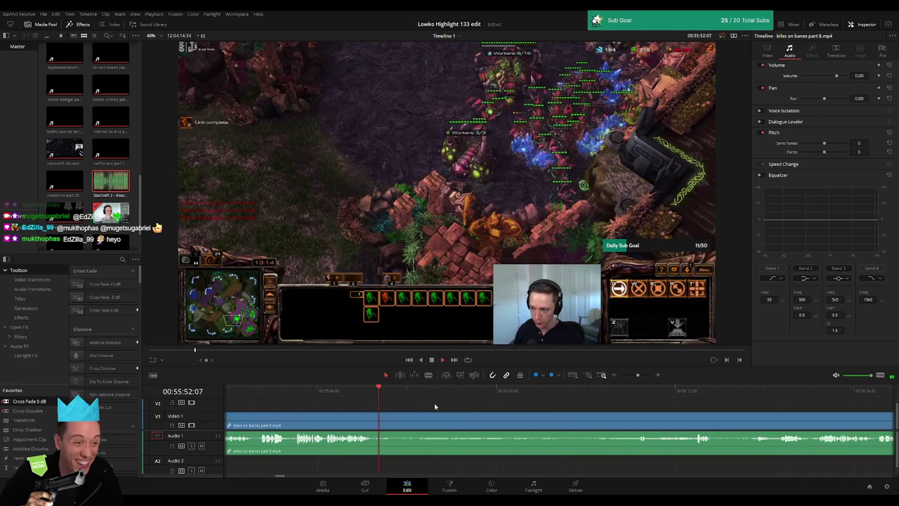
pyautogui.click(416, 392)
pyautogui.moveTo(422, 396); pyautogui.dragTo(617, 399)
pyautogui.press('space')
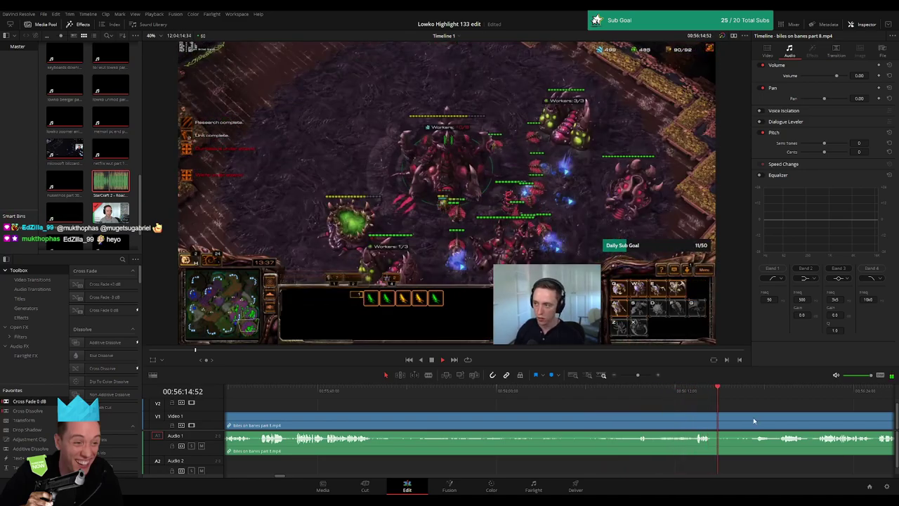
pyautogui.click(752, 392)
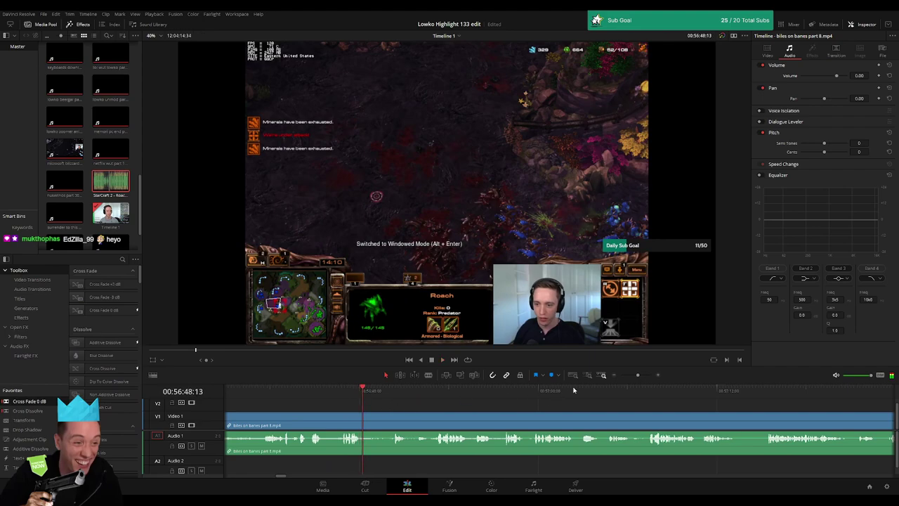
pyautogui.moveTo(638, 374); pyautogui.dragTo(642, 375)
pyautogui.moveTo(443, 394); pyautogui.dragTo(491, 410)
# Step: Blade twice at 00:56:47 and lay a shortened Roach Quotes clip on A2 at volume -23
pyautogui.hotkey('ctrl', 'b')
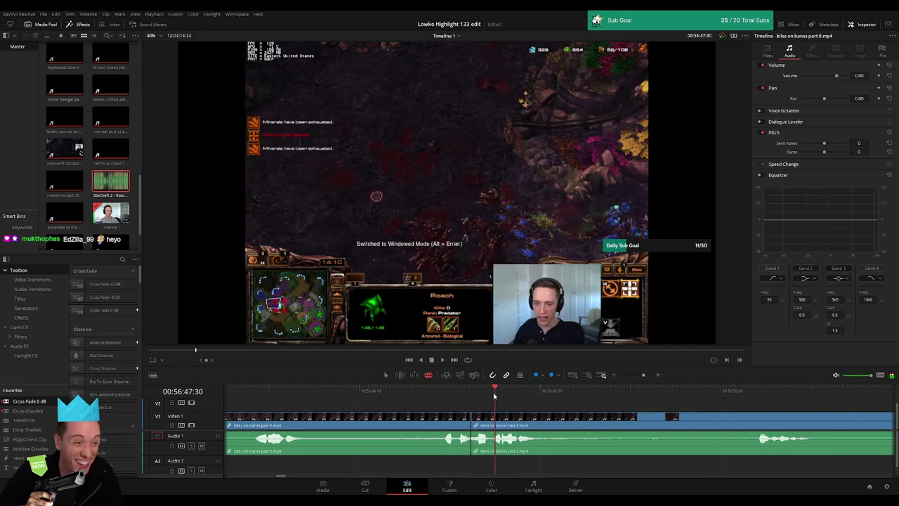
pyautogui.hotkey('ctrl', 'b')
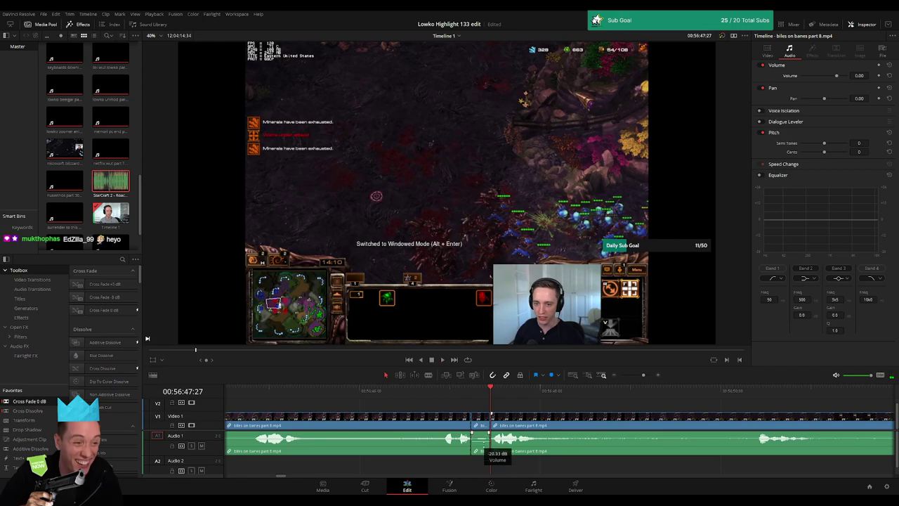
pyautogui.moveTo(118, 188); pyautogui.dragTo(475, 469)
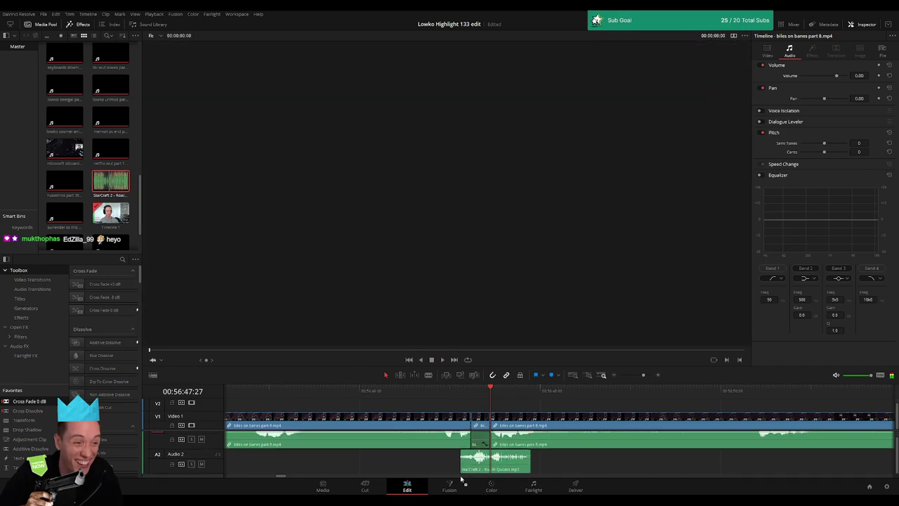
pyautogui.moveTo(540, 464); pyautogui.dragTo(490, 465)
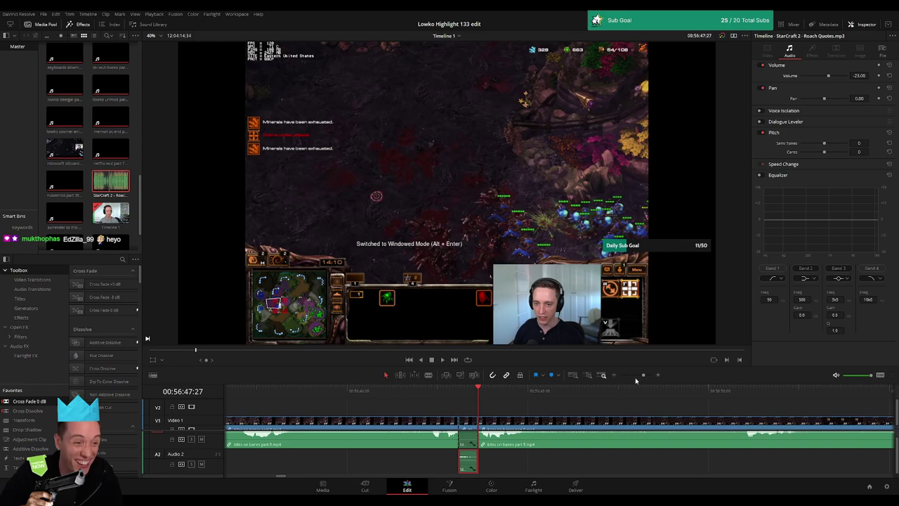
pyautogui.scroll(-3, 515, 396)
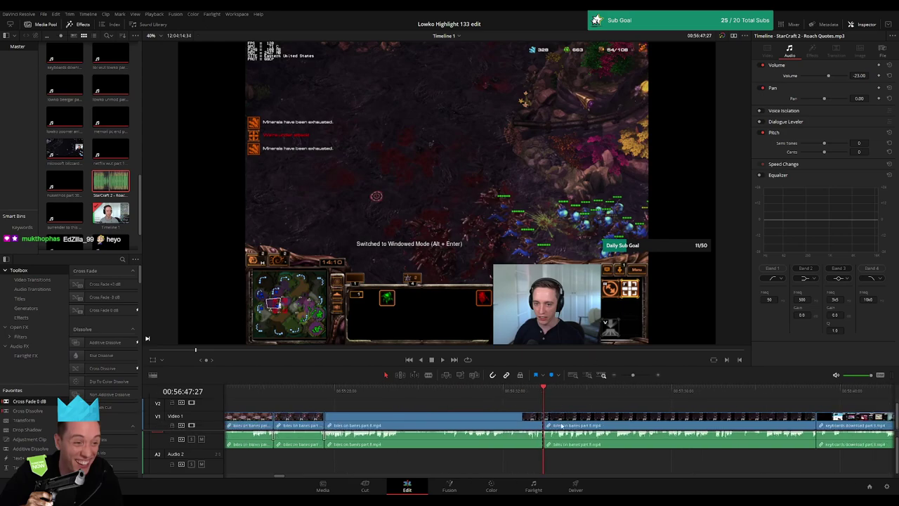
# Step: Cut a pause out of the webcam talk and trim the next clip's start to tighten the join
pyautogui.click(515, 396)
pyautogui.press('space')
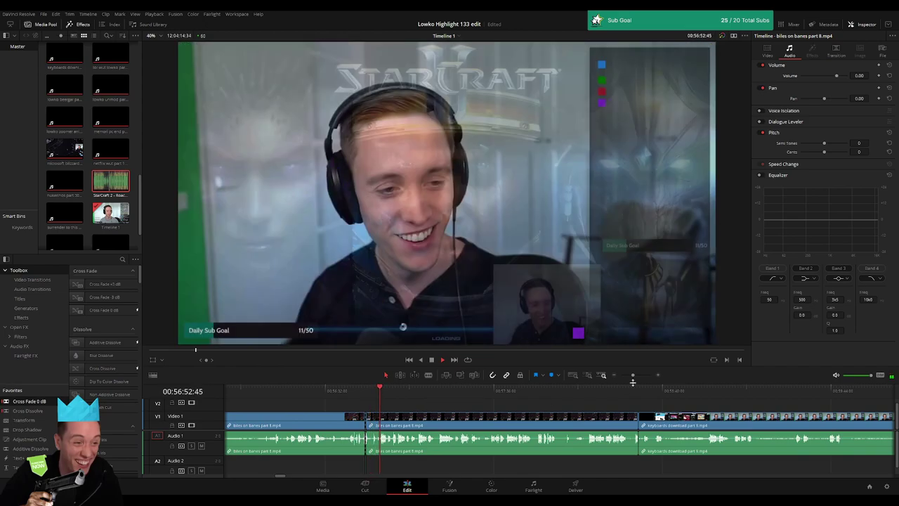
pyautogui.moveTo(633, 375); pyautogui.dragTo(637, 376)
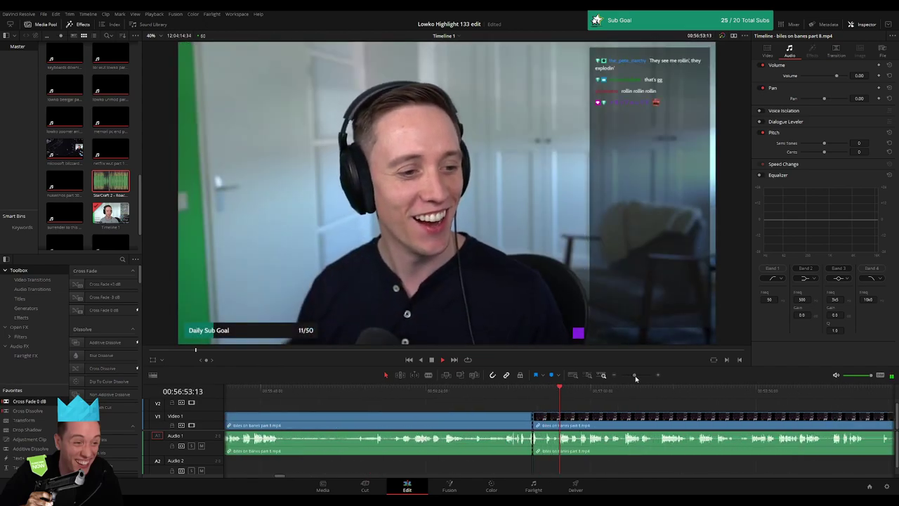
pyautogui.hscroll(3, 608, 406)
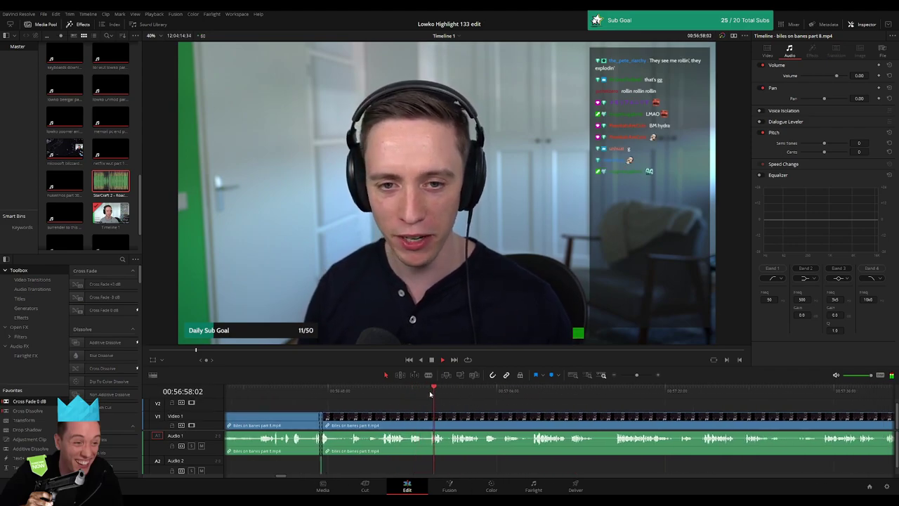
pyautogui.hscroll(2, 478, 406)
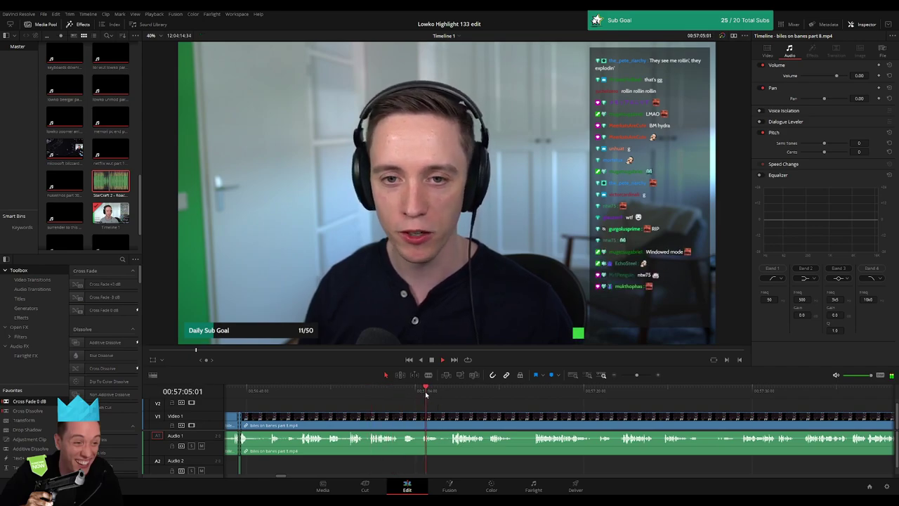
pyautogui.click(402, 418)
pyautogui.click(412, 422)
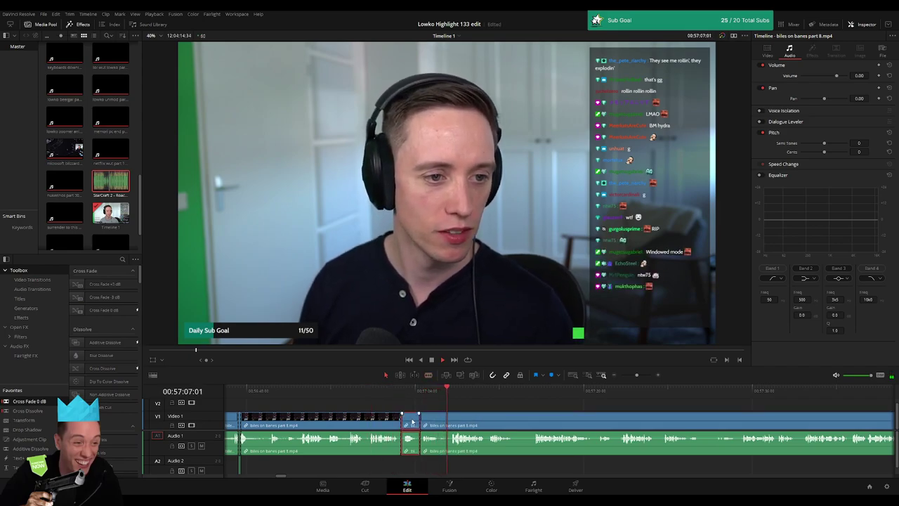
pyautogui.press('Delete')
pyautogui.press('Delete')
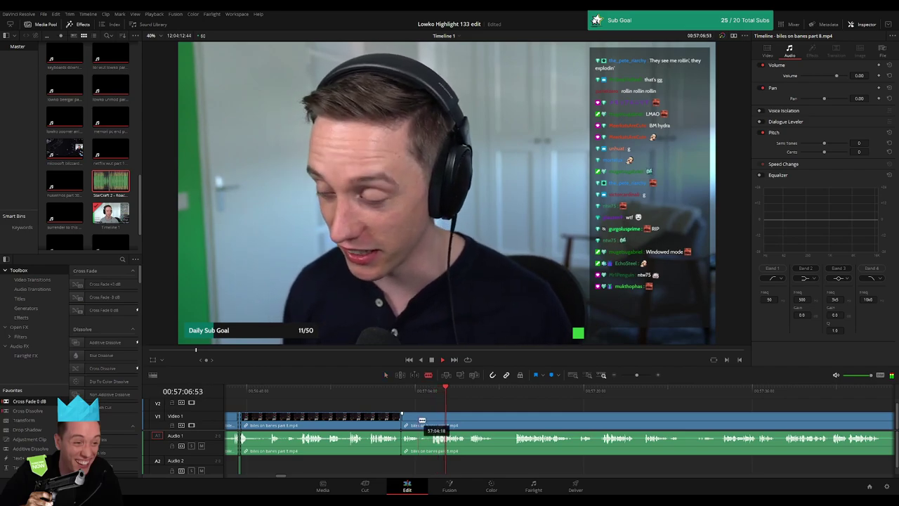
pyautogui.moveTo(432, 419); pyautogui.dragTo(430, 420)
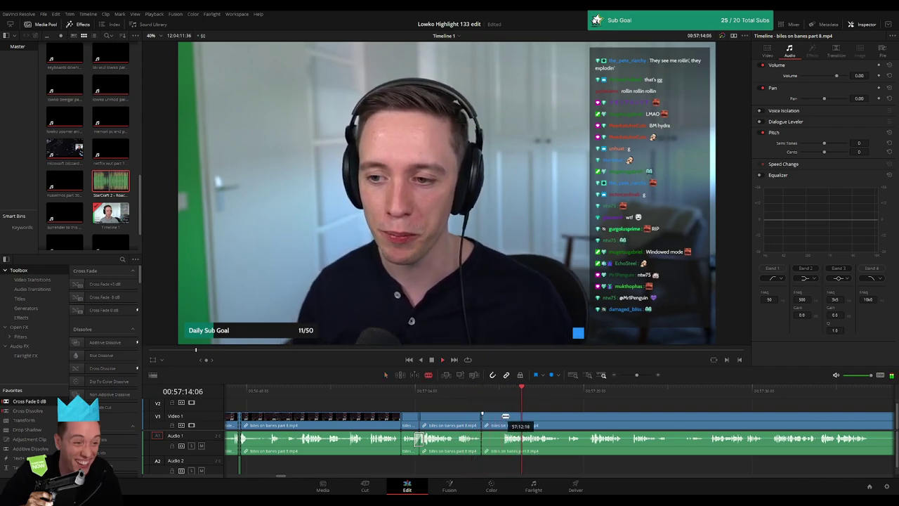
# Step: Remove another short unwanted talk clip and close the remaining gap
pyautogui.hscroll(3, 425, 403)
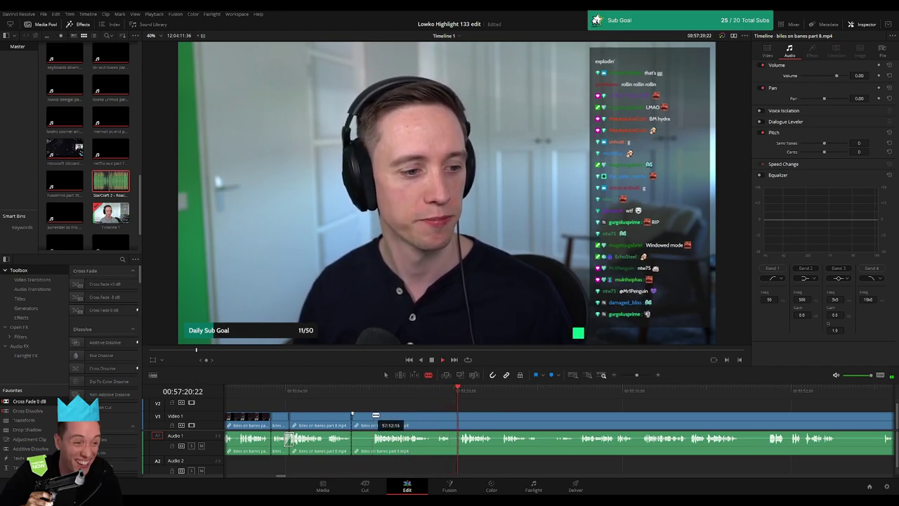
pyautogui.click(450, 419)
pyautogui.press('a')
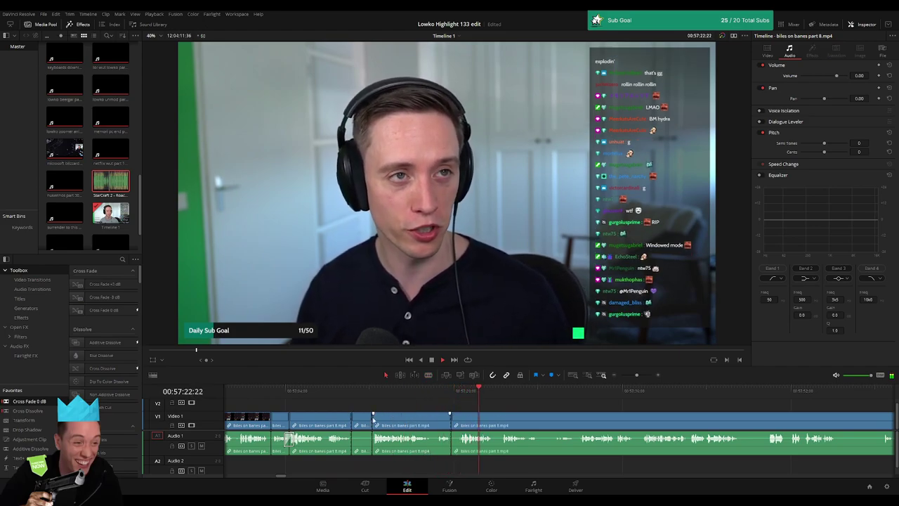
pyautogui.press('Delete')
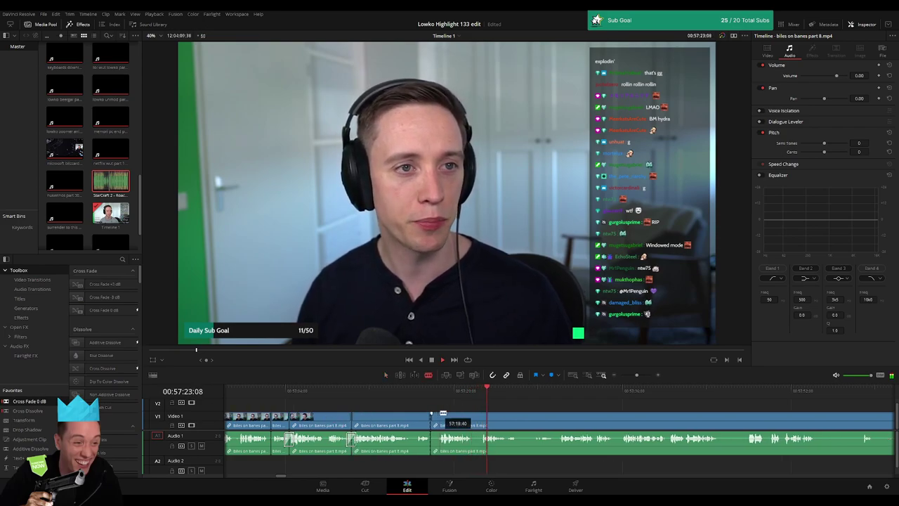
pyautogui.click(435, 420)
pyautogui.press('Delete')
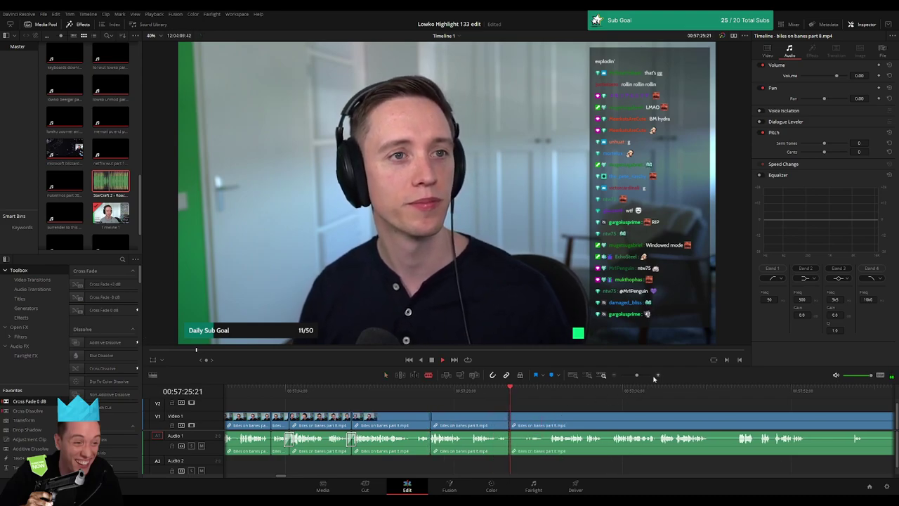
# Step: Ripple delete the unwanted clip further along so the keyboards footage follows directly
pyautogui.scroll(-3, 654, 378)
pyautogui.click(626, 420)
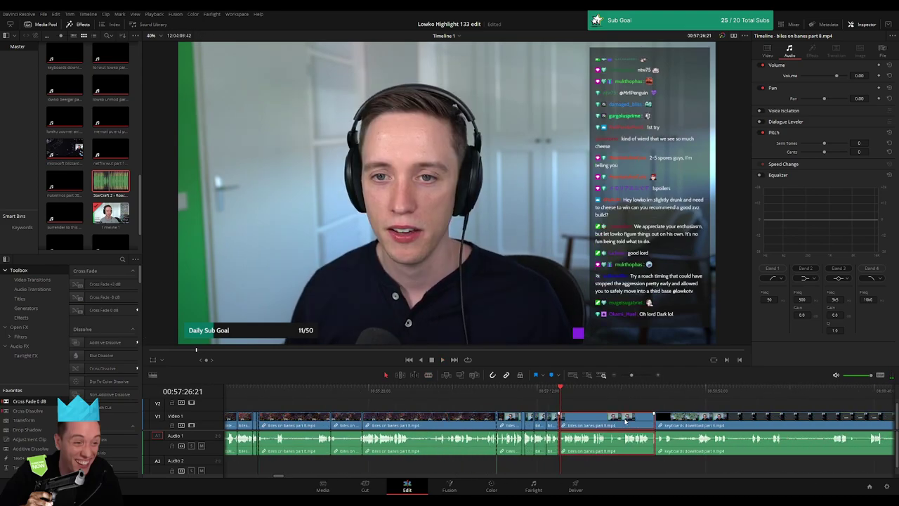
pyautogui.press('Delete')
pyautogui.click(601, 391)
# Step: Cut away the webcam lead-in before the keyboards download part 9 clip and close the gap
pyautogui.hscroll(3, 459, 388)
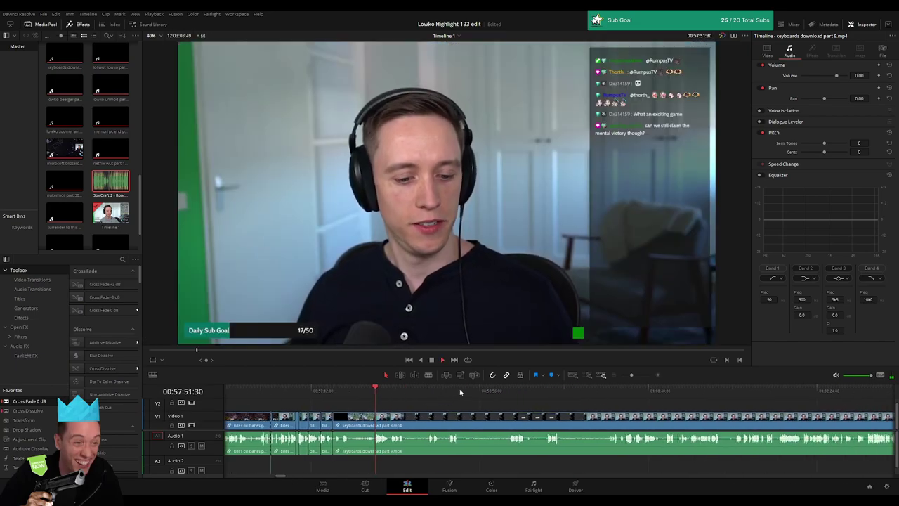
pyautogui.click(617, 391)
pyautogui.click(513, 390)
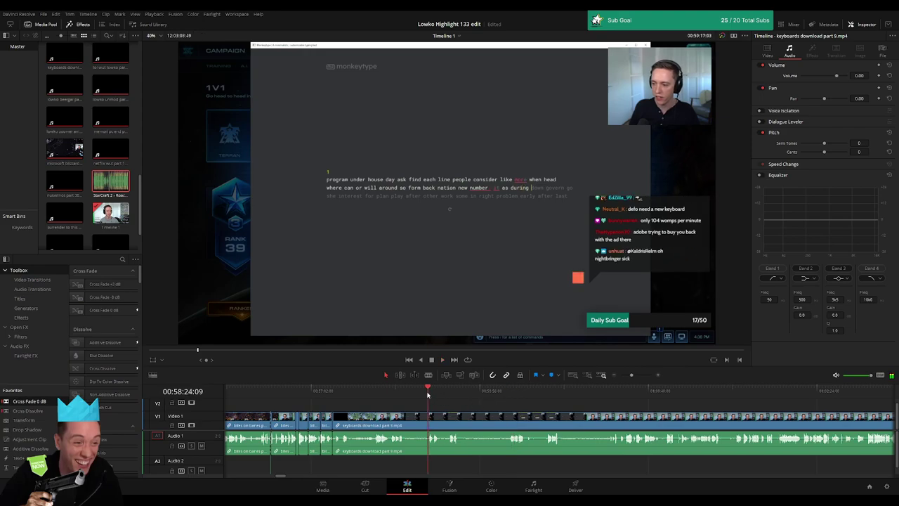
pyautogui.moveTo(490, 401)
pyautogui.mouseDown()
pyautogui.moveTo(378, 393)
pyautogui.moveTo(391, 396)
pyautogui.mouseUp()
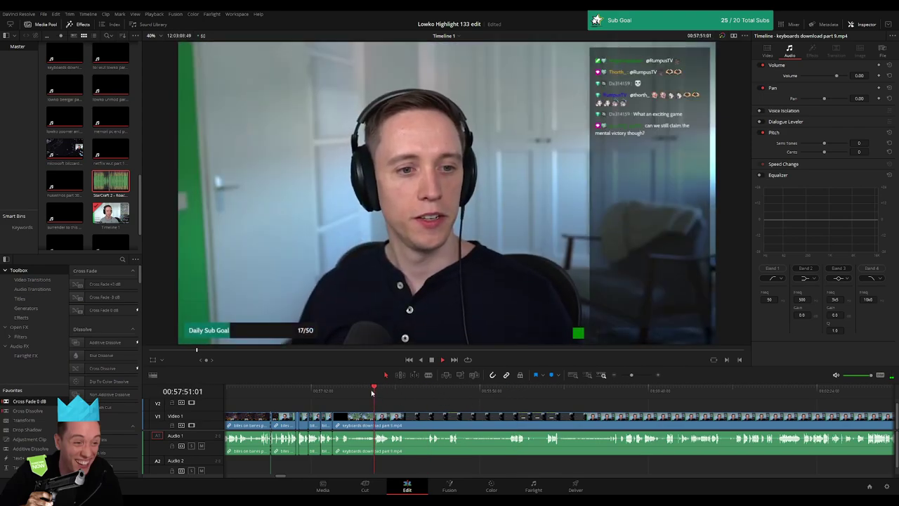
pyautogui.press('space')
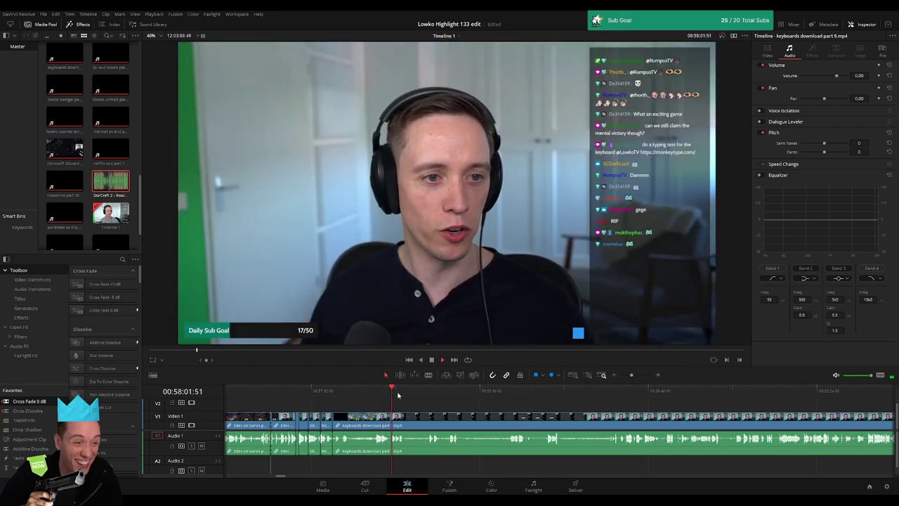
pyautogui.moveTo(632, 374); pyautogui.dragTo(639, 376)
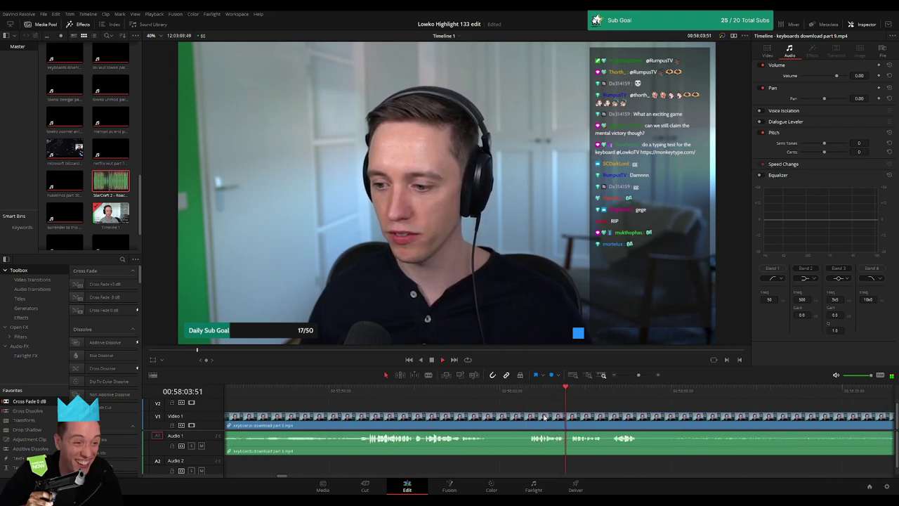
pyautogui.hotkey('ctrl', 'b')
pyautogui.click(497, 421)
pyautogui.press('Delete')
pyautogui.click(498, 421)
pyautogui.press('Delete')
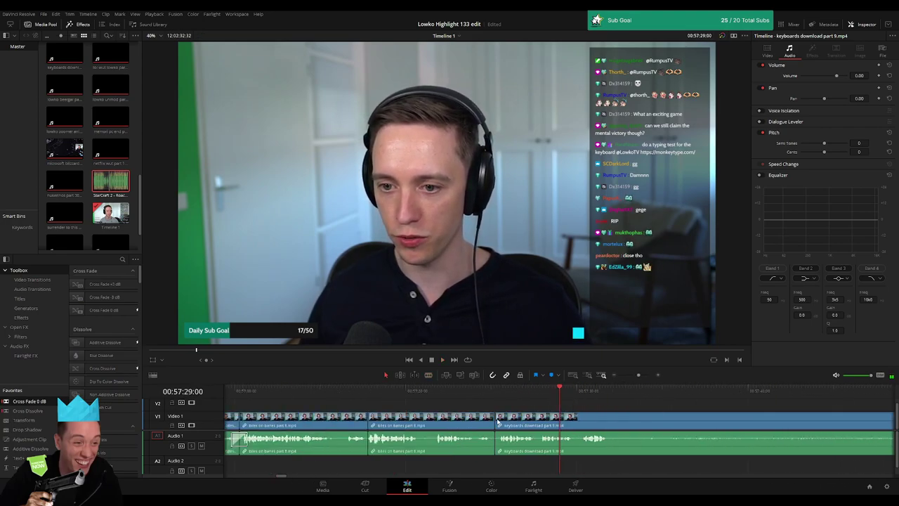
# Step: Play through the Monkeytype typing test to where a new test begins near 00:58:10
pyautogui.press('space')
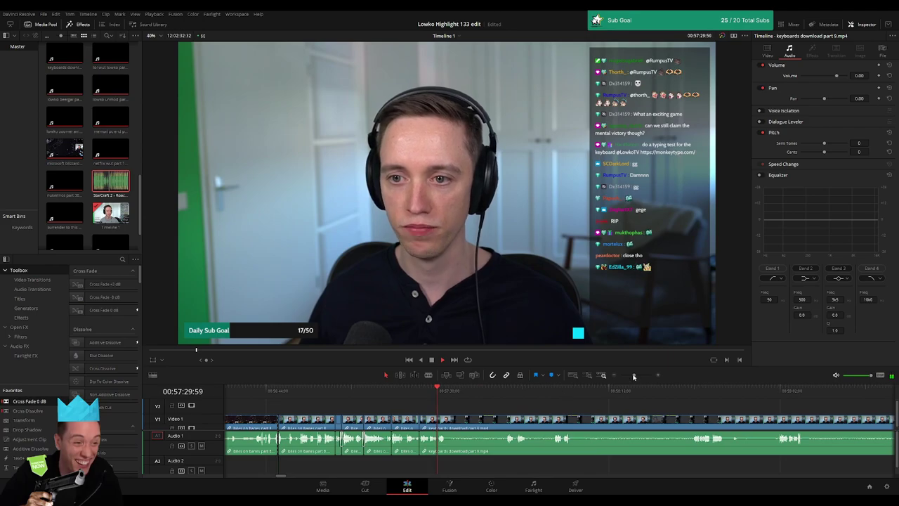
pyautogui.moveTo(633, 378); pyautogui.dragTo(635, 383)
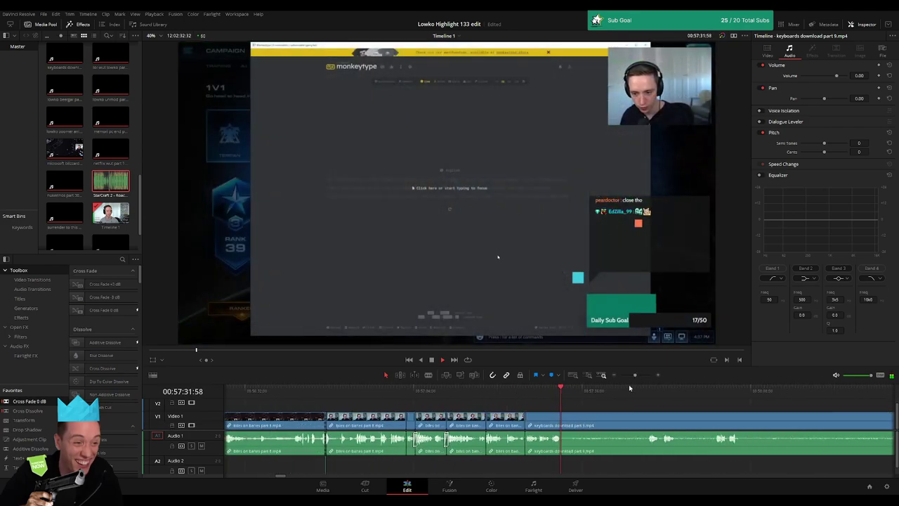
pyautogui.click(456, 395)
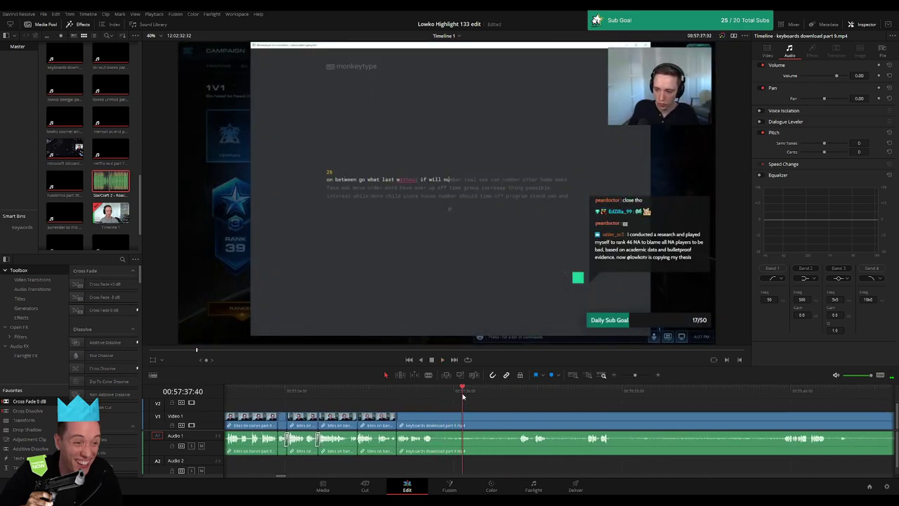
pyautogui.moveTo(478, 397); pyautogui.dragTo(510, 397)
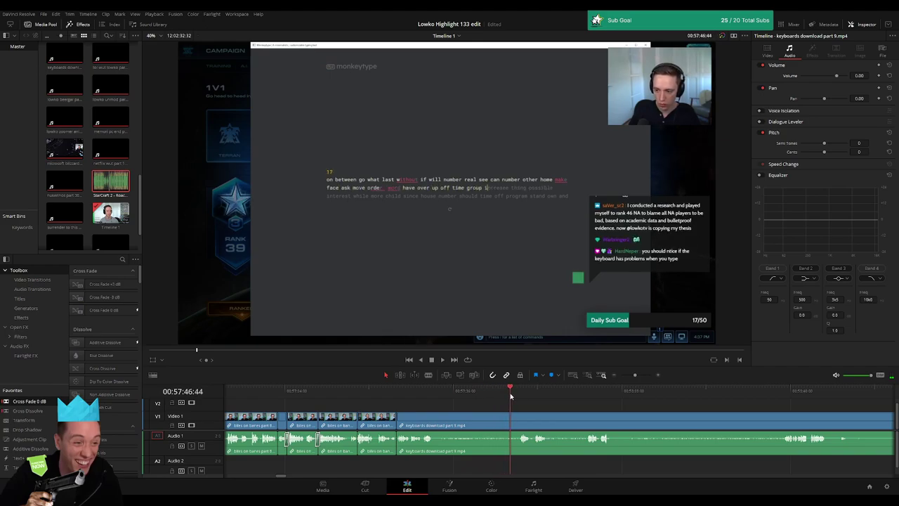
pyautogui.press('space')
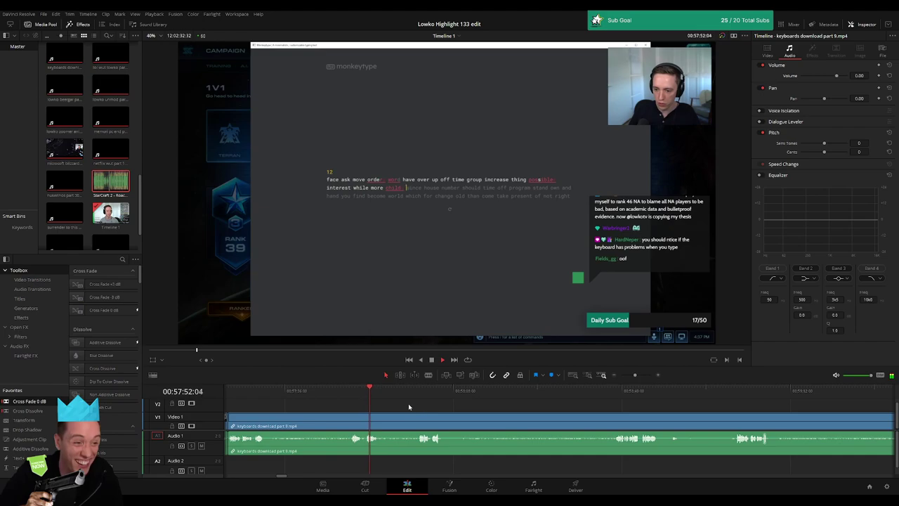
pyautogui.moveTo(377, 393); pyautogui.dragTo(411, 395)
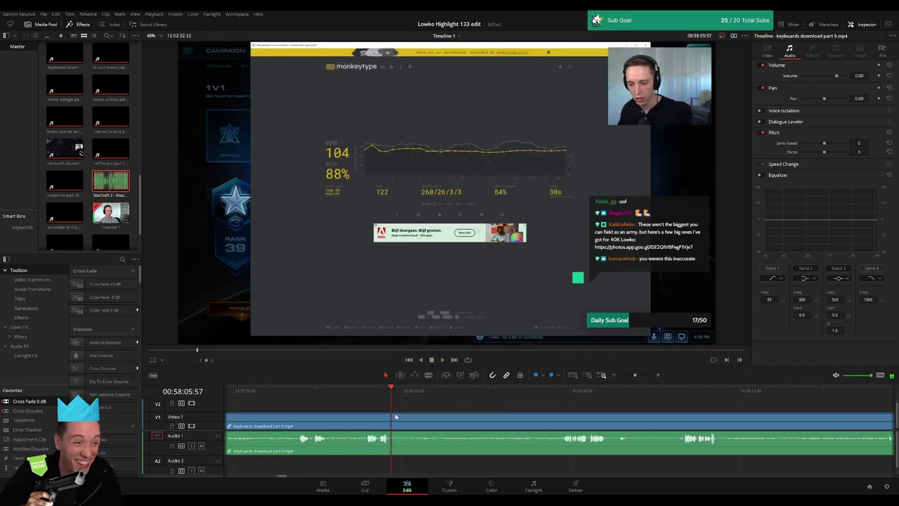
pyautogui.click(414, 395)
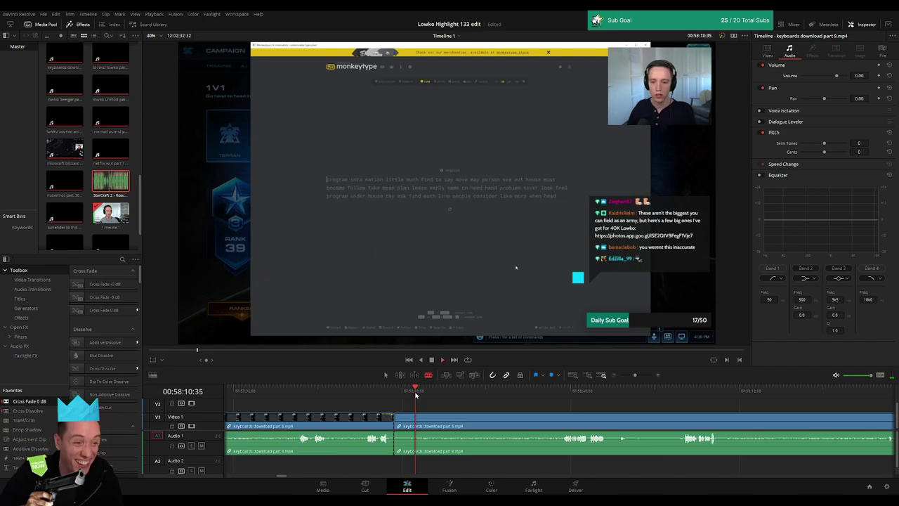
pyautogui.press('space')
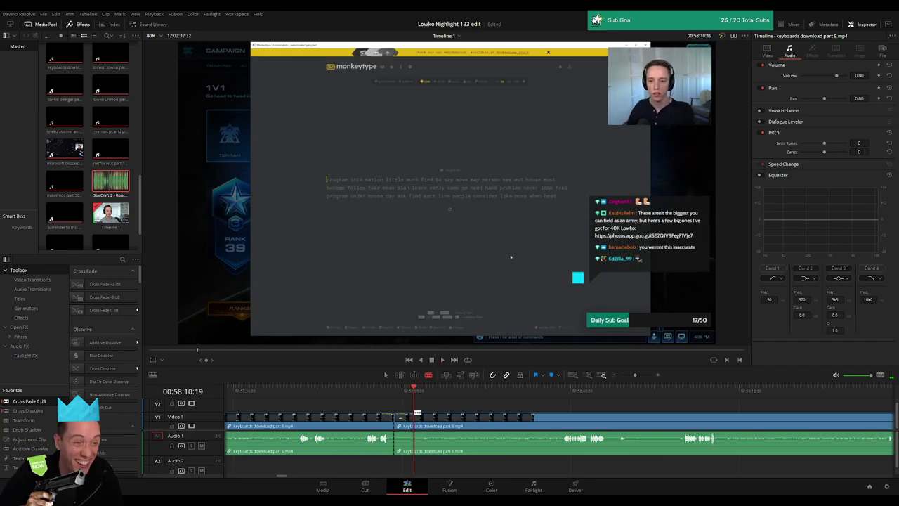
# Step: Split the clip there, ripple delete the short piece between the cuts, and review the join
pyautogui.click(416, 415)
pyautogui.press('a')
pyautogui.click(406, 426)
pyautogui.press('Delete')
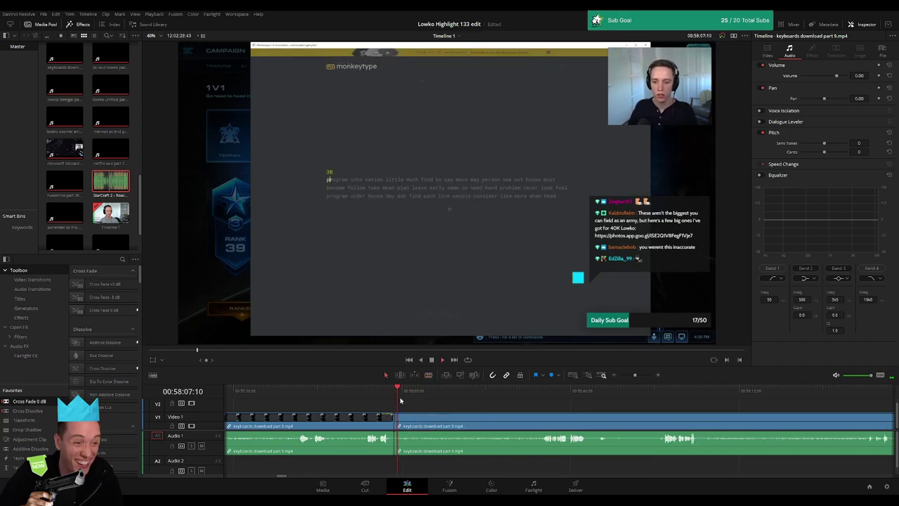
pyautogui.click(316, 391)
pyautogui.press('space')
pyautogui.moveTo(358, 397); pyautogui.dragTo(453, 398)
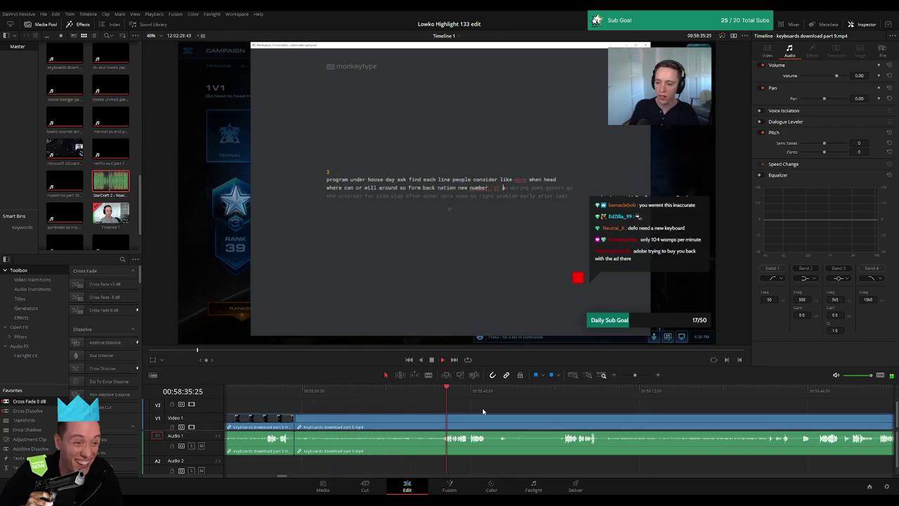
# Step: Ripple-delete the first dead stretch of the typing-test footage
pyautogui.hscroll(3, 429, 408)
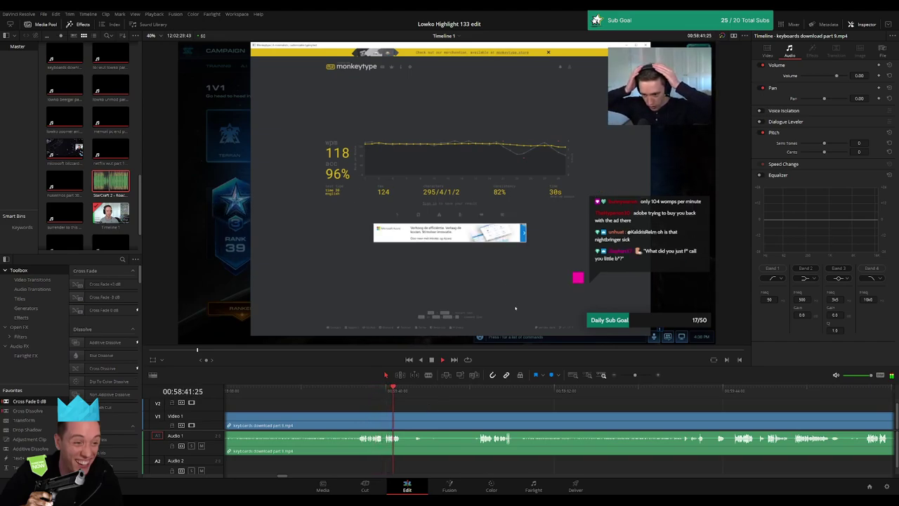
pyautogui.moveTo(404, 397); pyautogui.dragTo(413, 392)
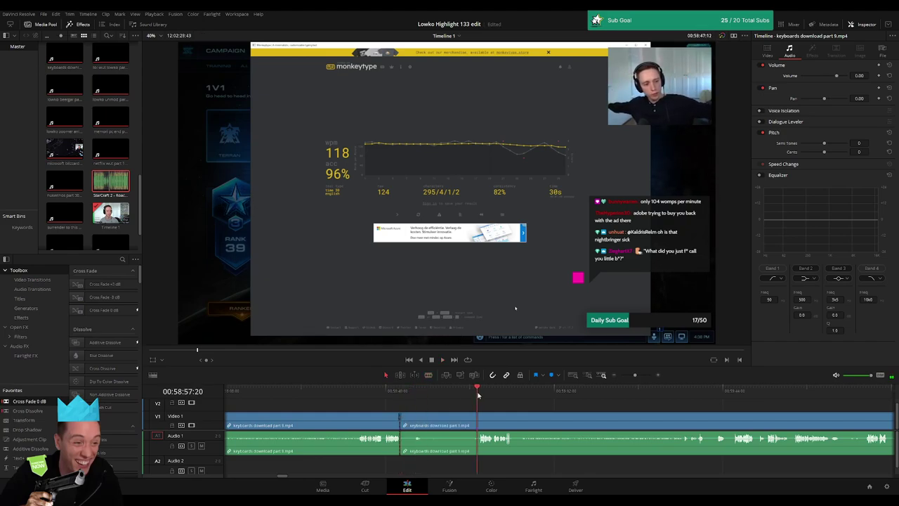
pyautogui.press('space')
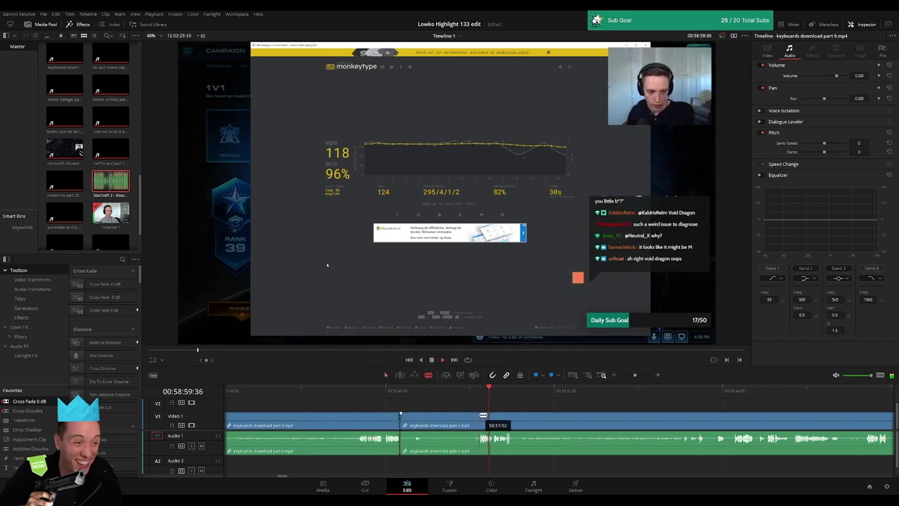
pyautogui.press('Delete')
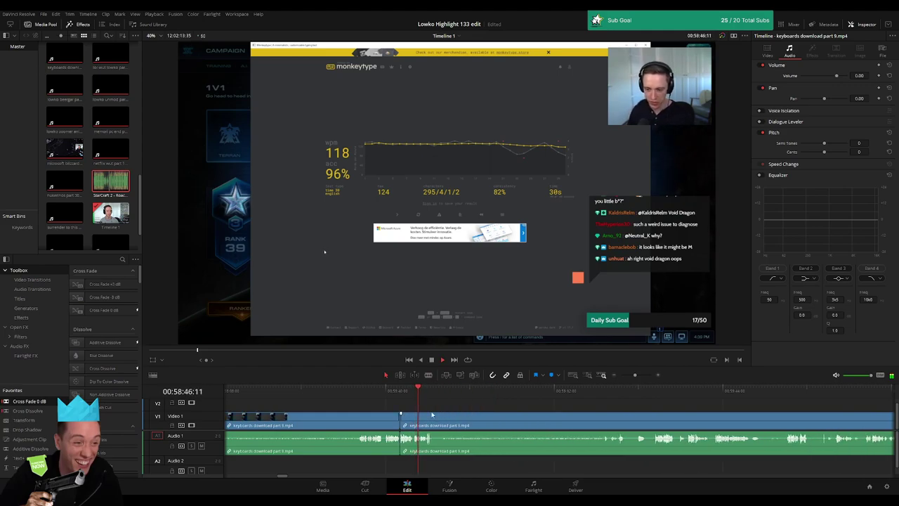
# Step: Blade off another short unwanted moment in the Monkeytype footage and ripple-delete it
pyautogui.hscroll(2, 432, 416)
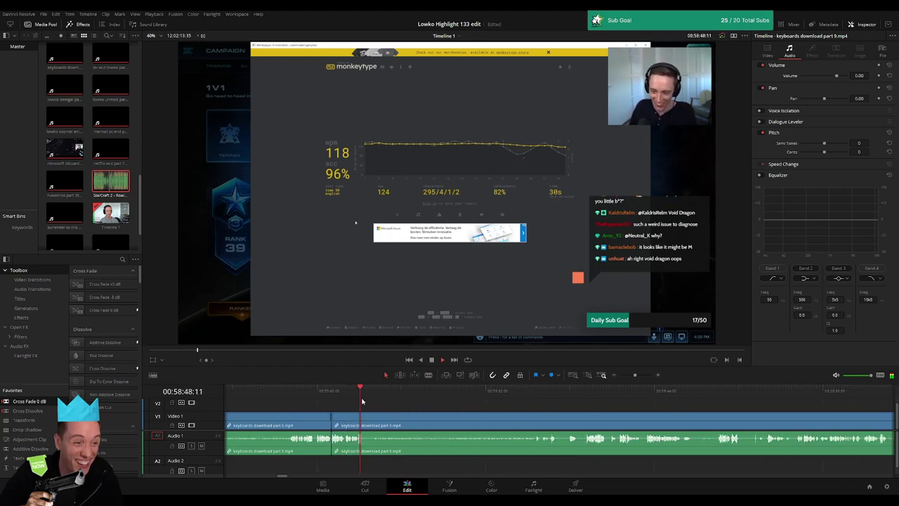
pyautogui.press('space')
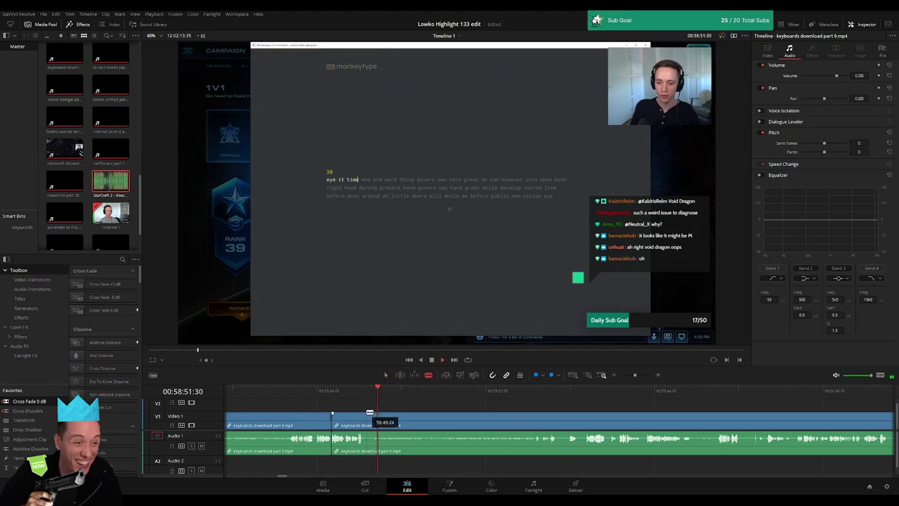
pyautogui.click(366, 415)
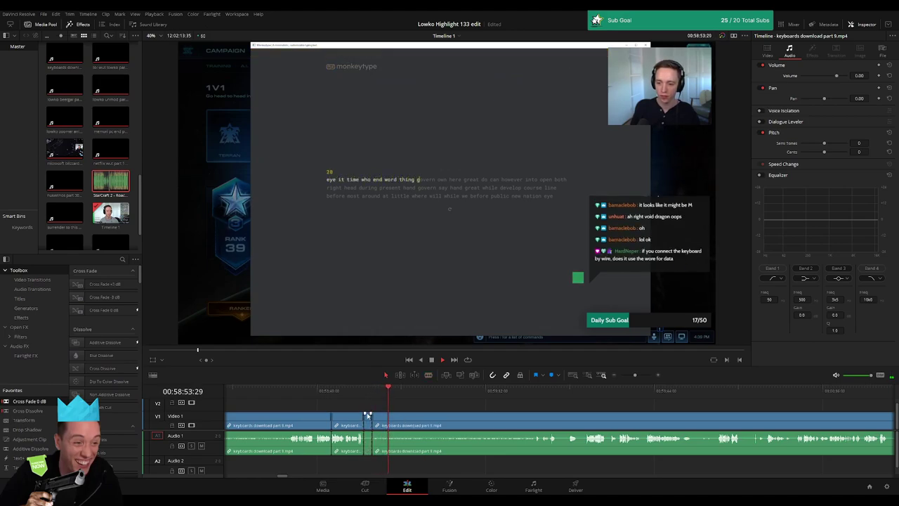
pyautogui.press('Delete')
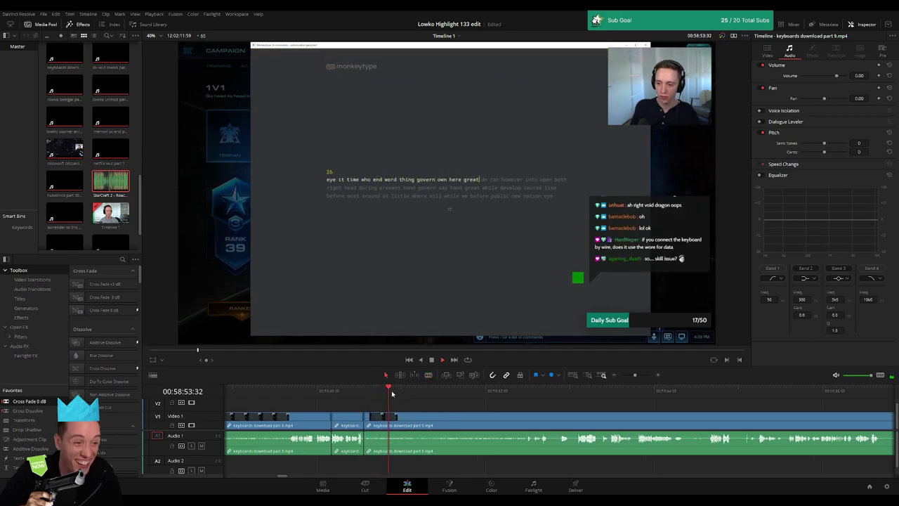
# Step: Remove the small leftover pieces around the second test's results screen, closing each gap
pyautogui.moveTo(392, 394); pyautogui.dragTo(524, 395)
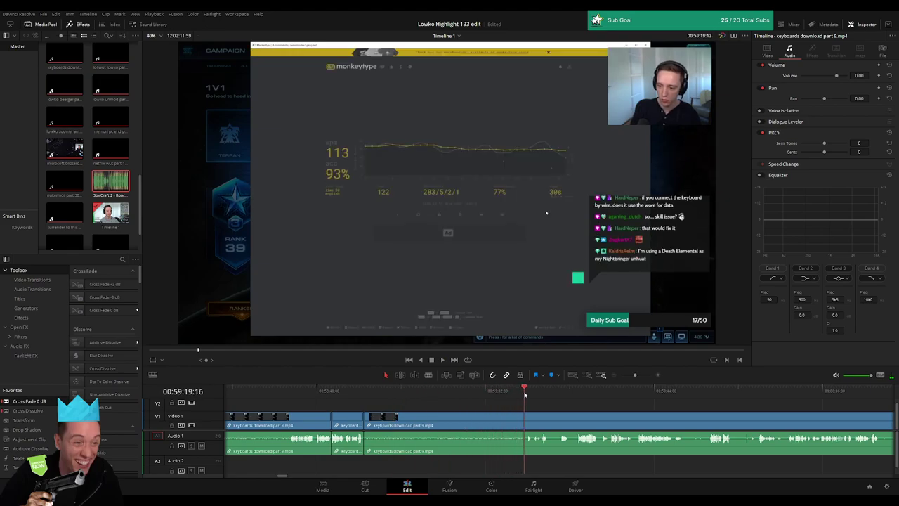
pyautogui.press('space')
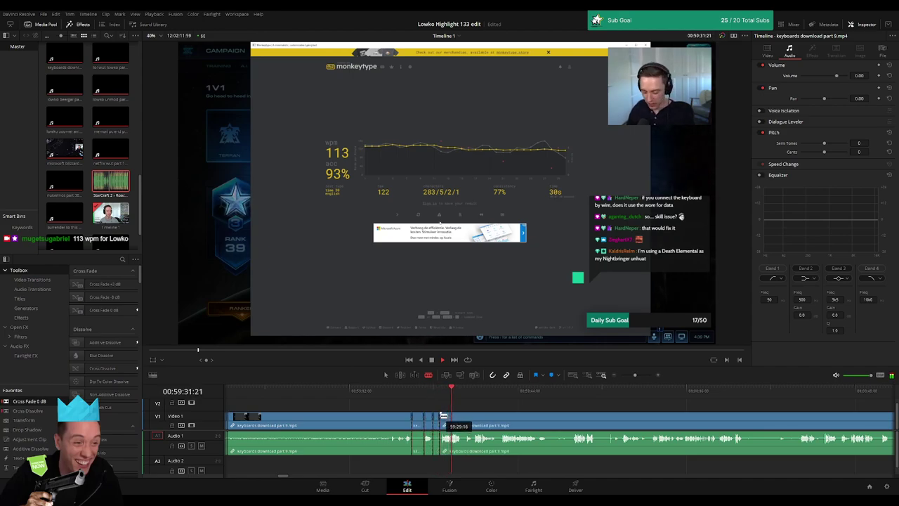
pyautogui.click(436, 423)
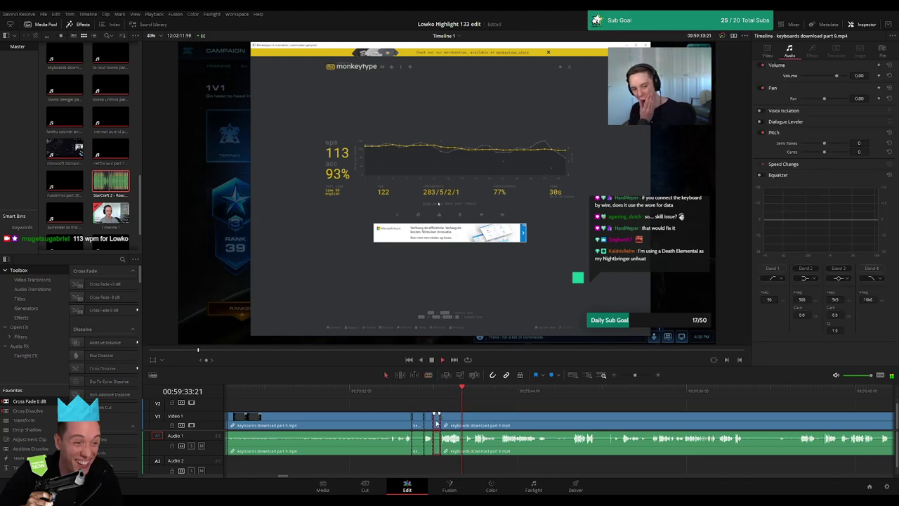
pyautogui.press('Delete')
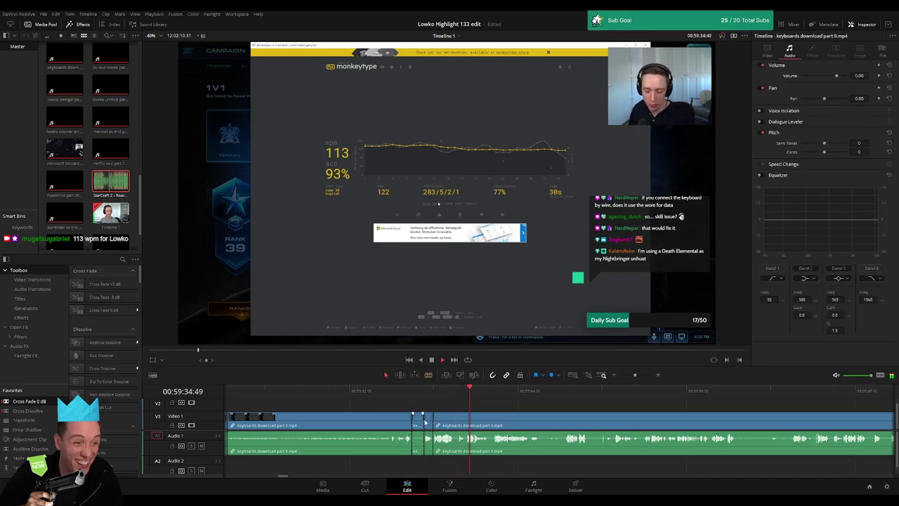
pyautogui.press('Delete')
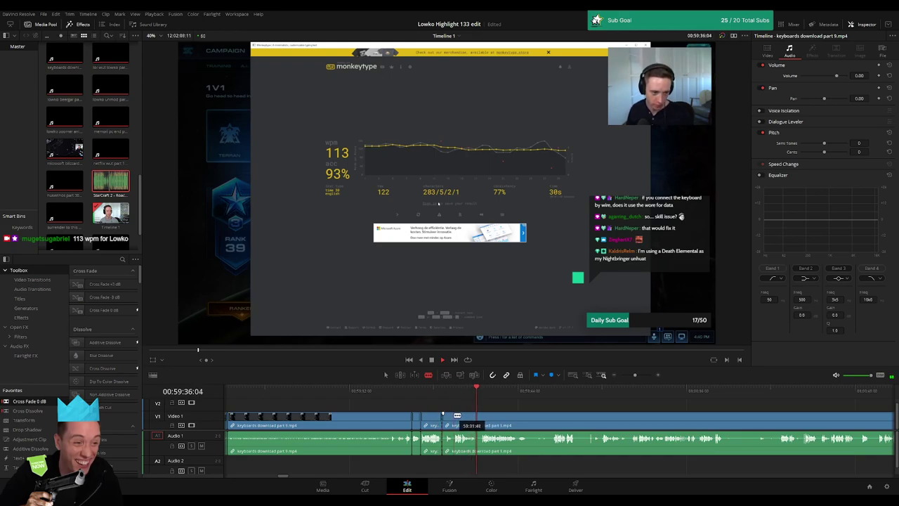
pyautogui.press('Delete')
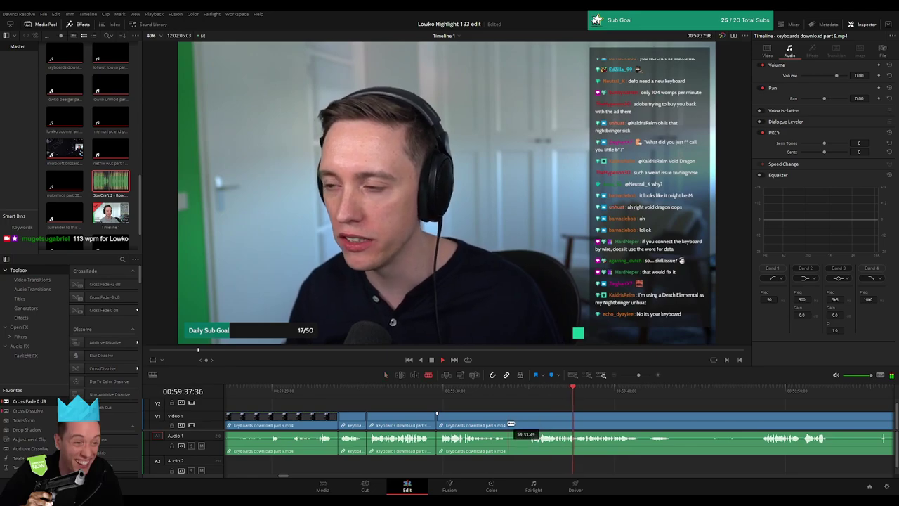
# Step: Cut out and ripple-delete the first two pauses in the webcam talk
pyautogui.click(507, 423)
pyautogui.click(529, 424)
pyautogui.click(522, 423)
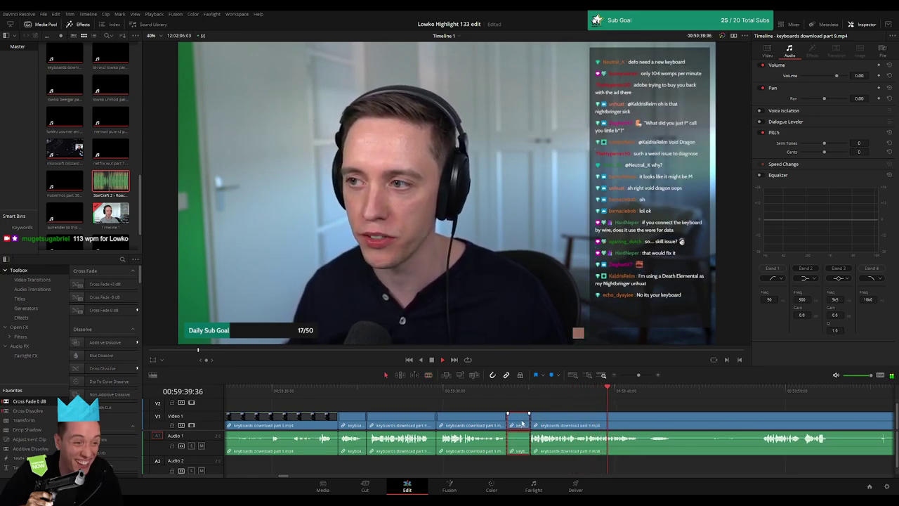
pyautogui.press('Delete')
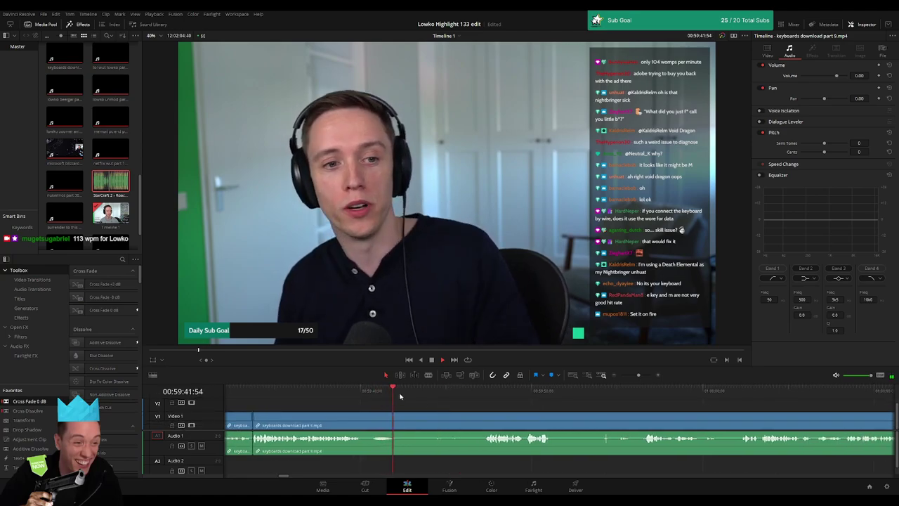
pyautogui.press('b')
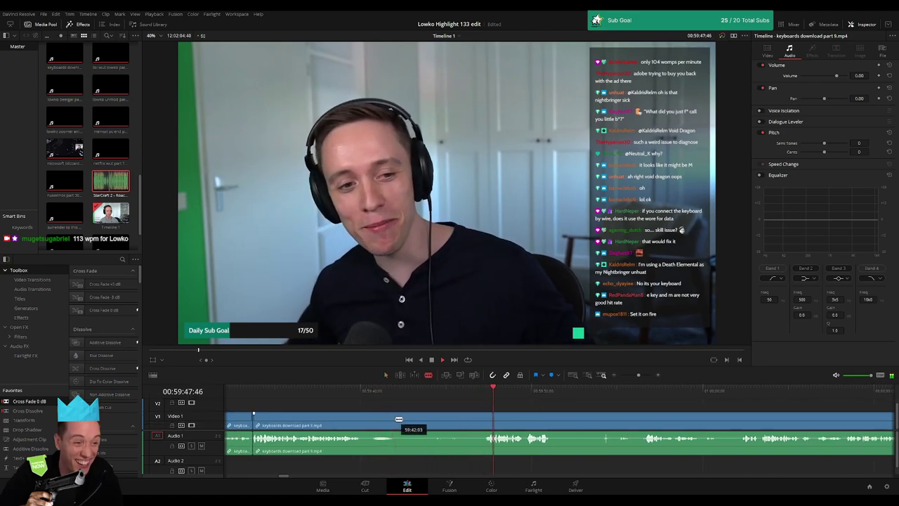
pyautogui.click(397, 419)
pyautogui.click(483, 419)
pyautogui.press('a')
pyautogui.click(461, 419)
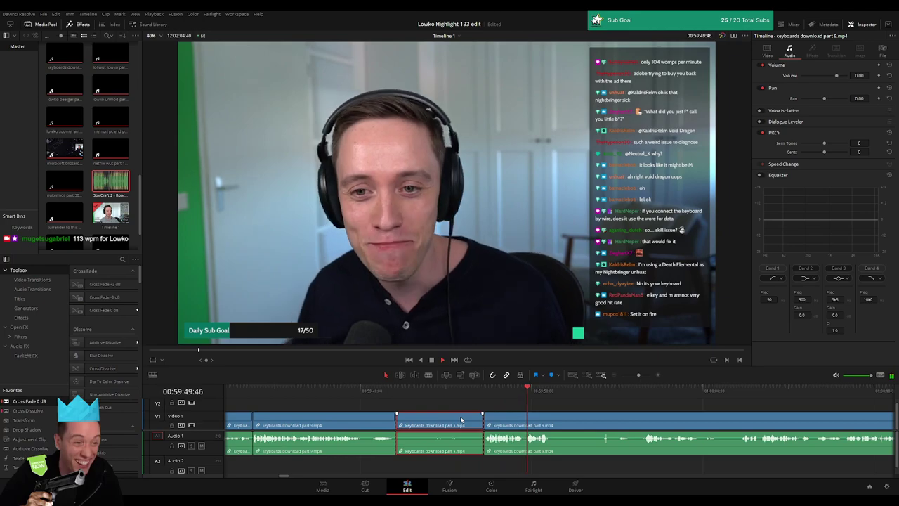
pyautogui.press('Delete')
# Step: Remove two more short pauses from the webcam talk near 00:59:45, closing the gaps
pyautogui.click(414, 391)
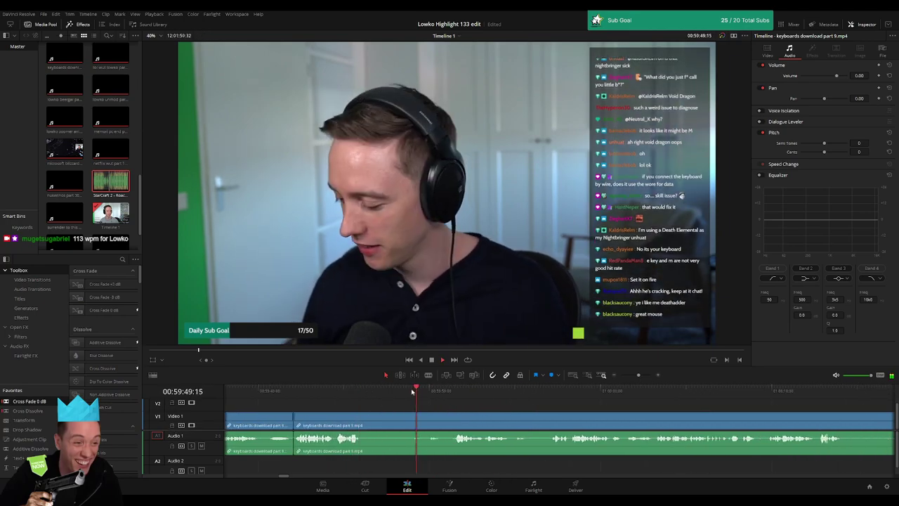
pyautogui.click(452, 421)
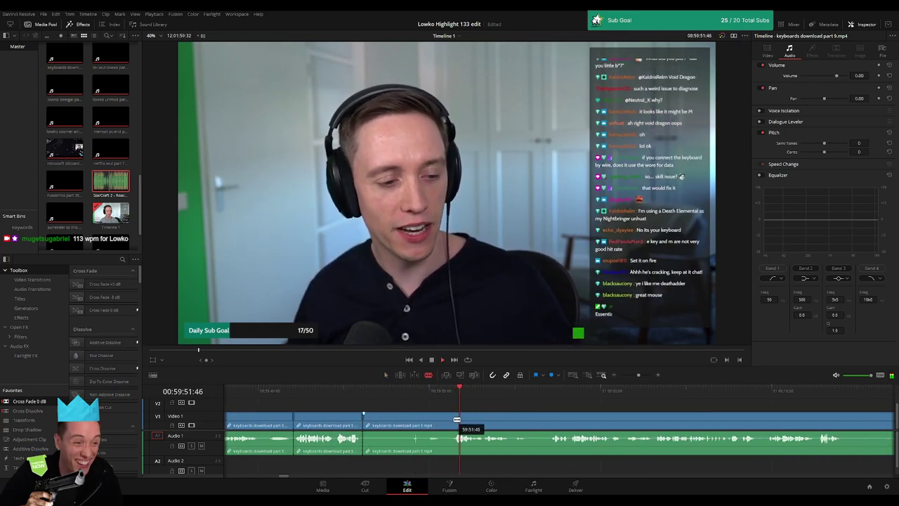
pyautogui.press('a')
pyautogui.click(431, 424)
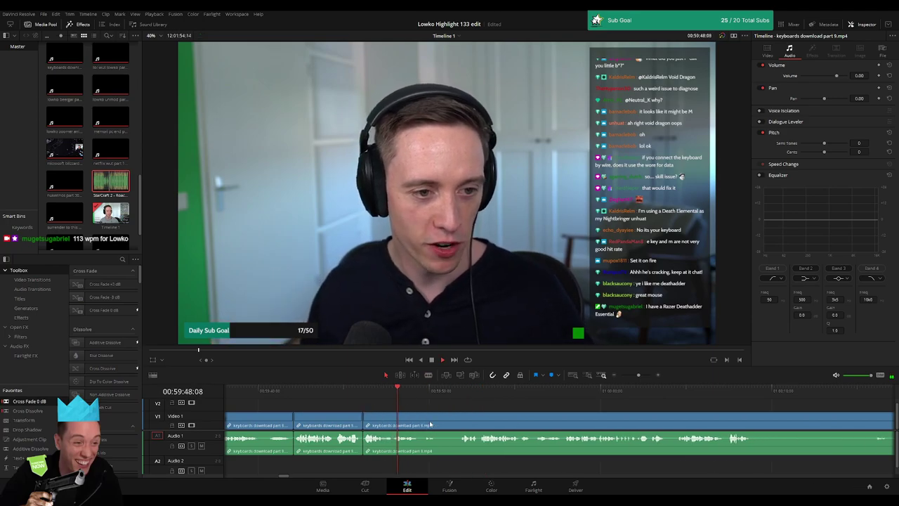
pyautogui.press('Delete')
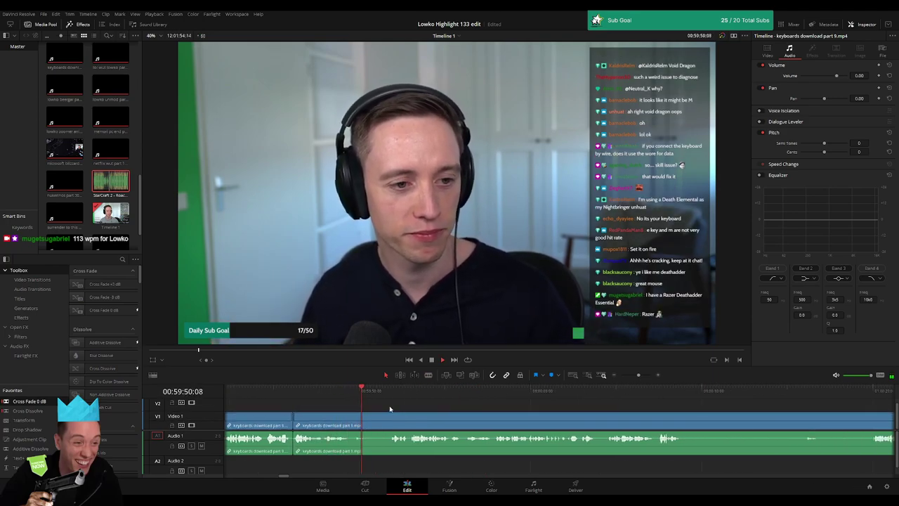
pyautogui.click(350, 422)
pyautogui.click(388, 421)
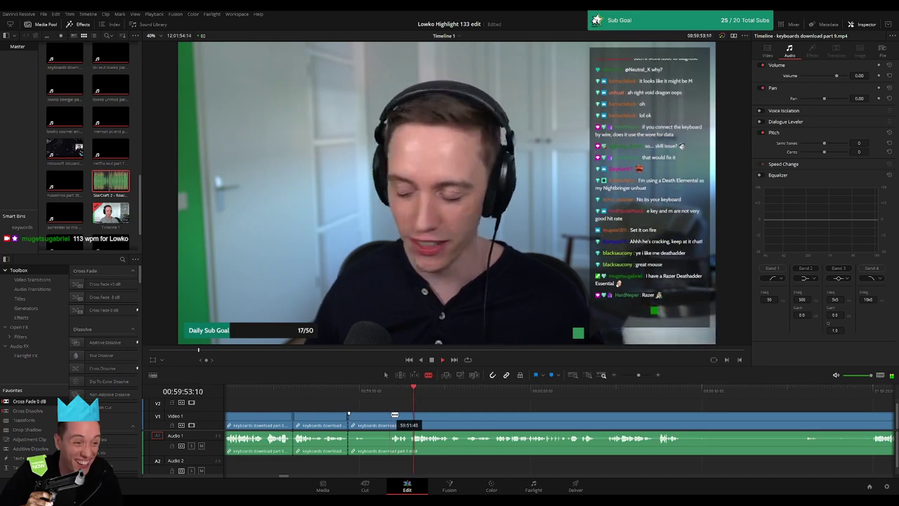
pyautogui.press('a')
pyautogui.click(376, 422)
pyautogui.press('Delete')
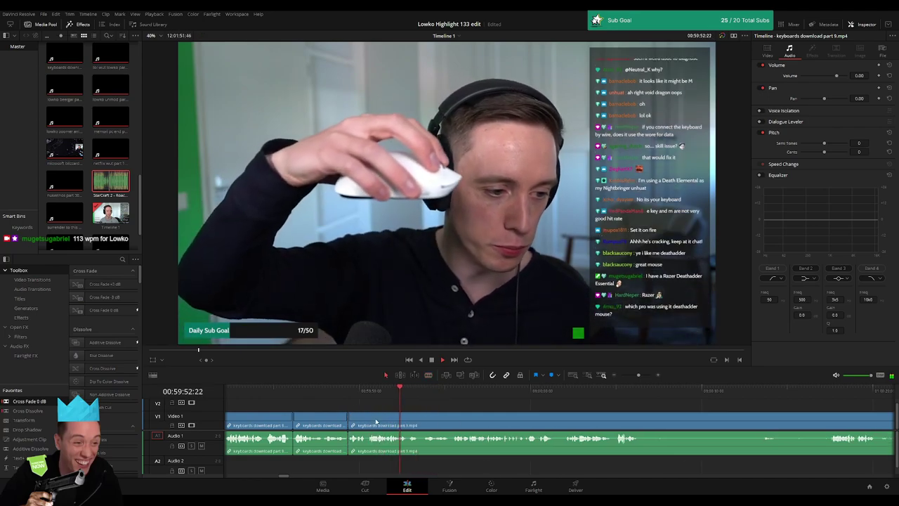
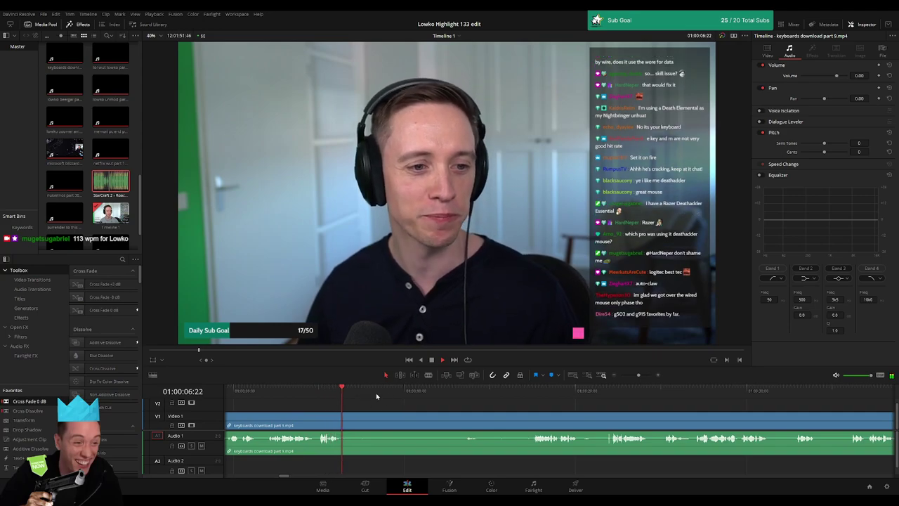
# Step: Blade out the first unwanted stretch of the keyboards clip and close the gap
pyautogui.moveTo(376, 396); pyautogui.dragTo(534, 399)
pyautogui.press('b')
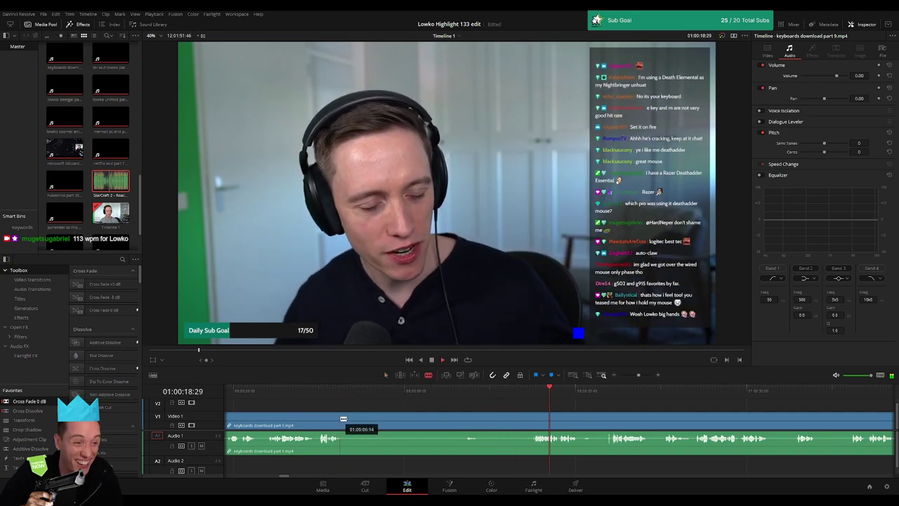
pyautogui.click(344, 422)
pyautogui.click(536, 421)
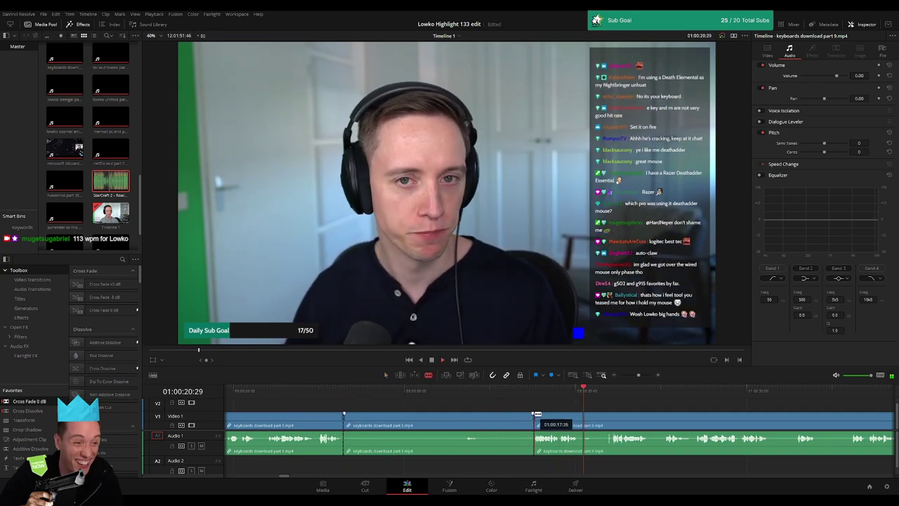
pyautogui.press('BackSpace')
# Step: Cut out the next unwanted part and close up the leftover empty gap
pyautogui.press('b')
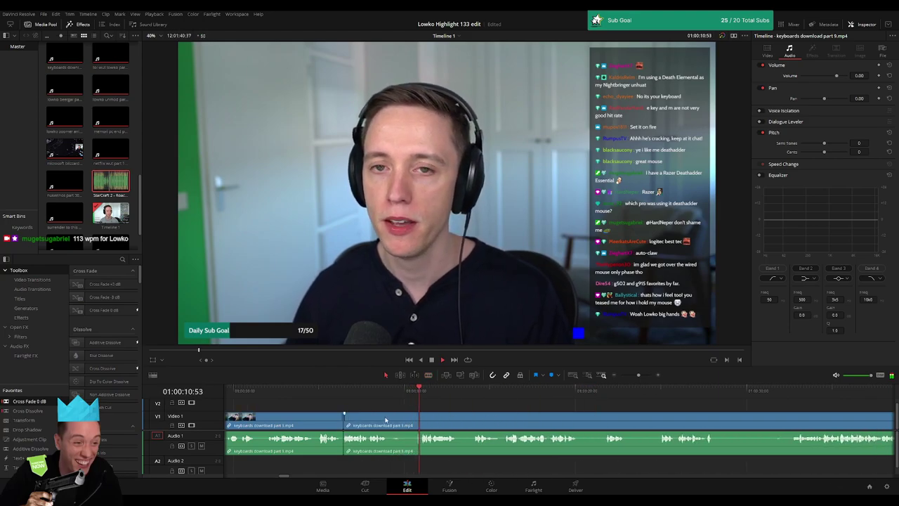
pyautogui.click(387, 419)
pyautogui.click(422, 420)
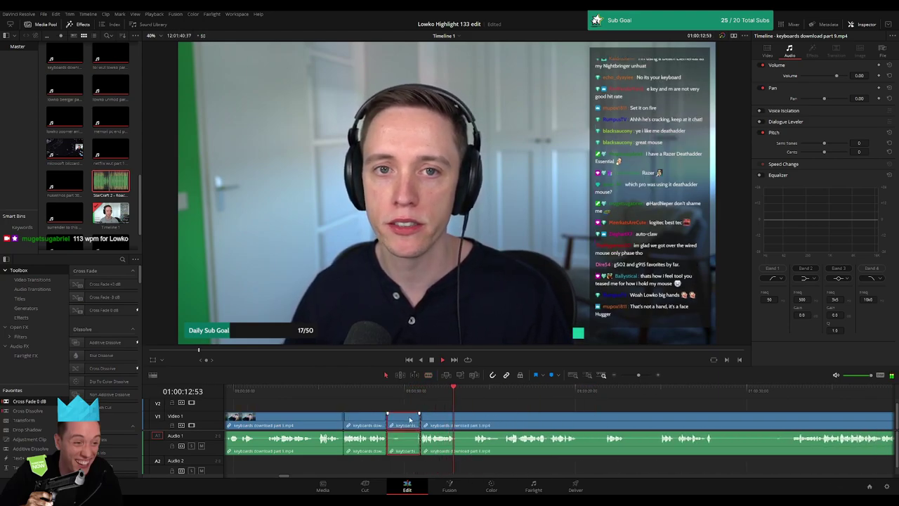
pyautogui.press('BackSpace')
pyautogui.click(424, 420)
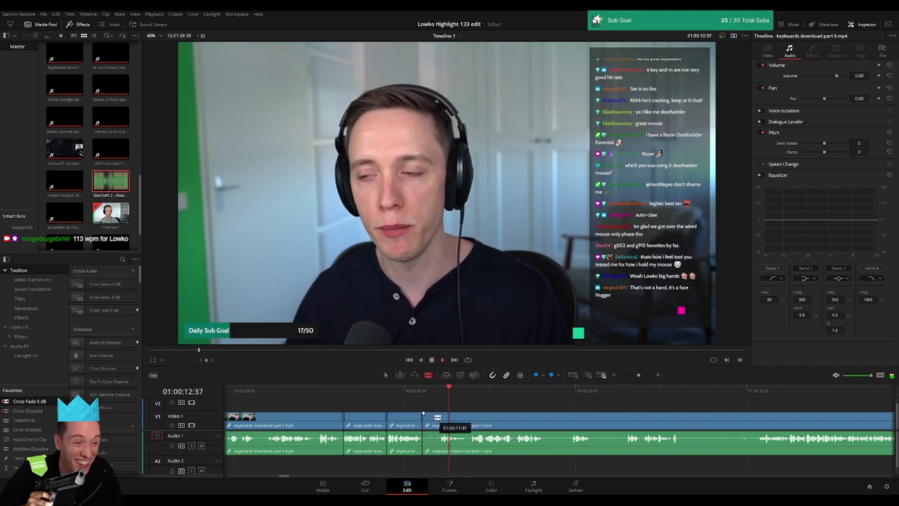
pyautogui.click(433, 422)
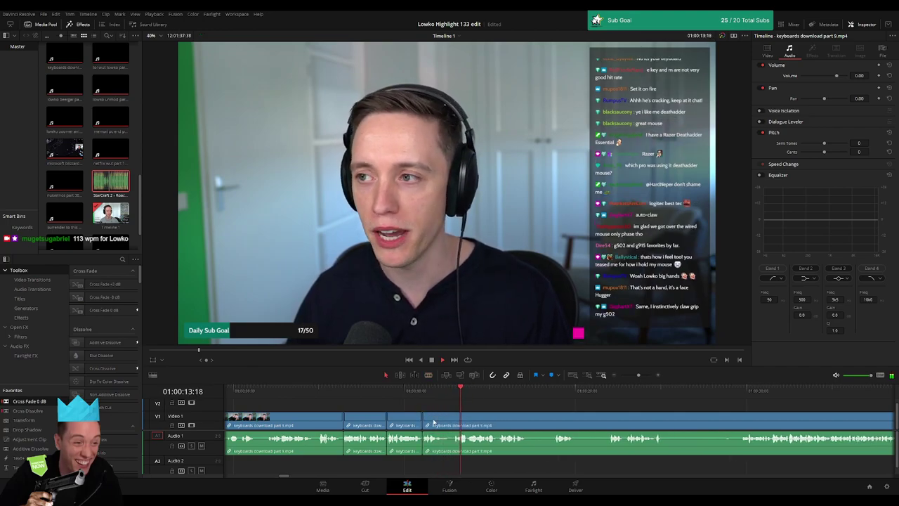
pyautogui.press('BackSpace')
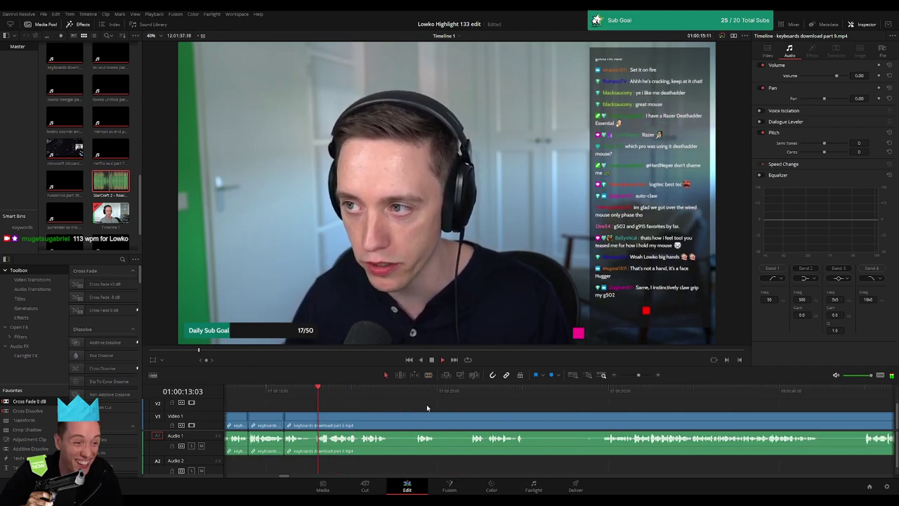
# Step: Remove two more short asides from the clip with ripple deletes
pyautogui.click(391, 415)
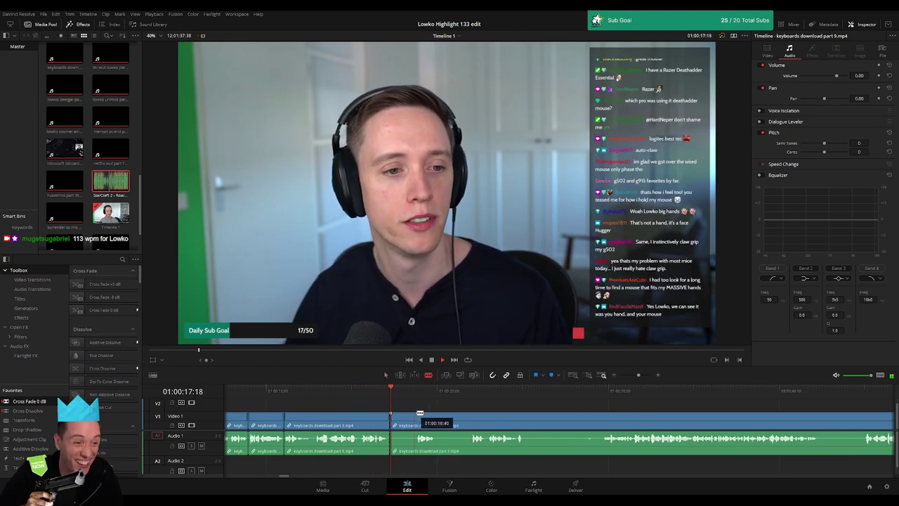
pyautogui.click(413, 419)
pyautogui.press('Delete')
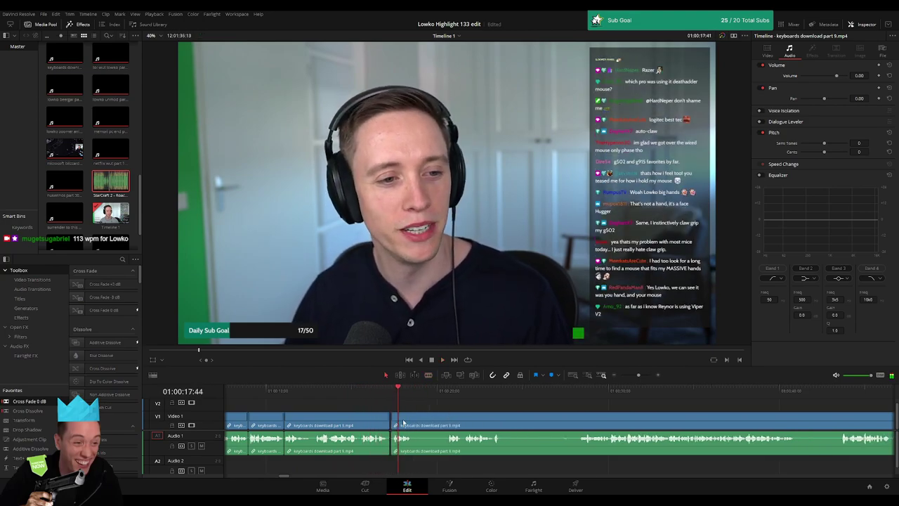
pyautogui.press('b')
pyautogui.click(412, 420)
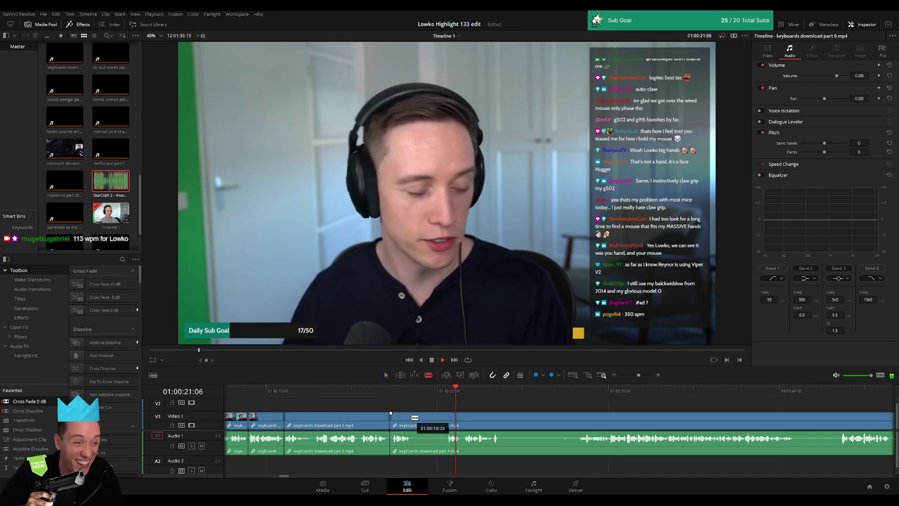
pyautogui.click(449, 419)
pyautogui.press('a')
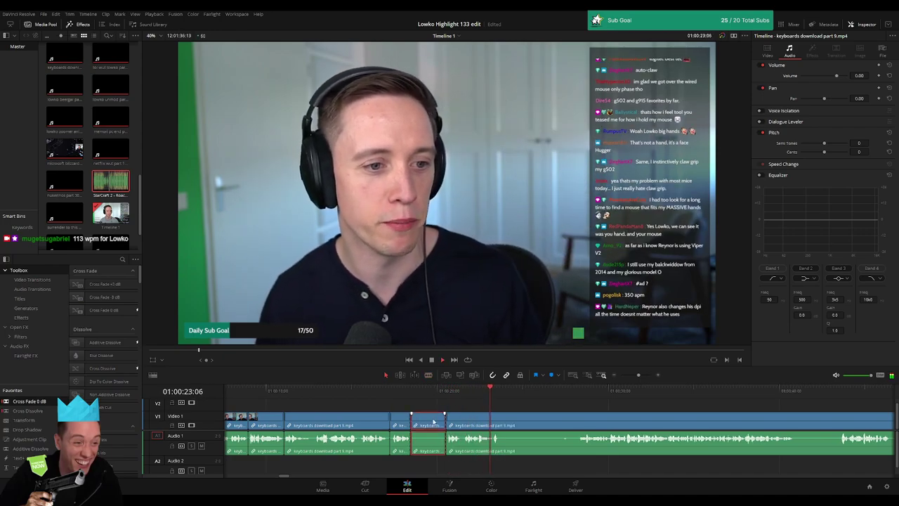
pyautogui.click(433, 421)
pyautogui.press('Delete')
# Step: Blade around the next aside, then ripple-delete it from the timeline
pyautogui.press('b')
pyautogui.click(464, 421)
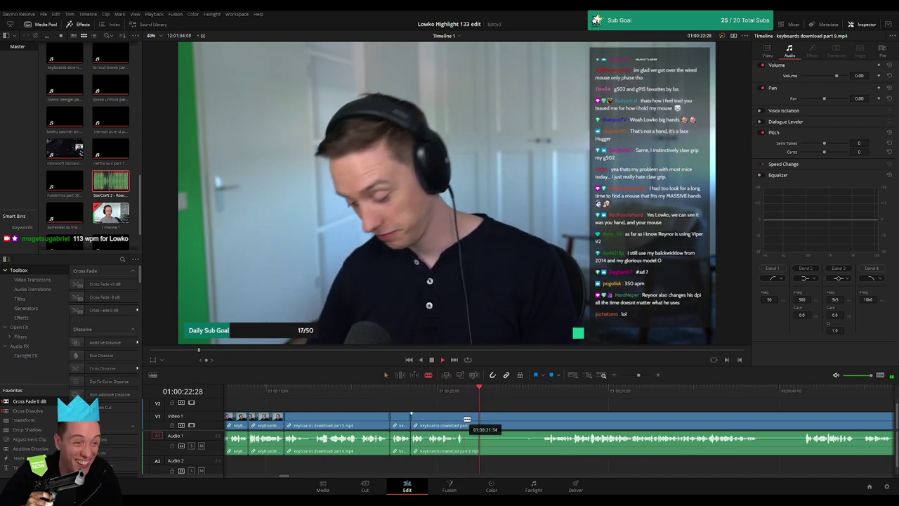
pyautogui.moveTo(491, 392); pyautogui.dragTo(544, 391)
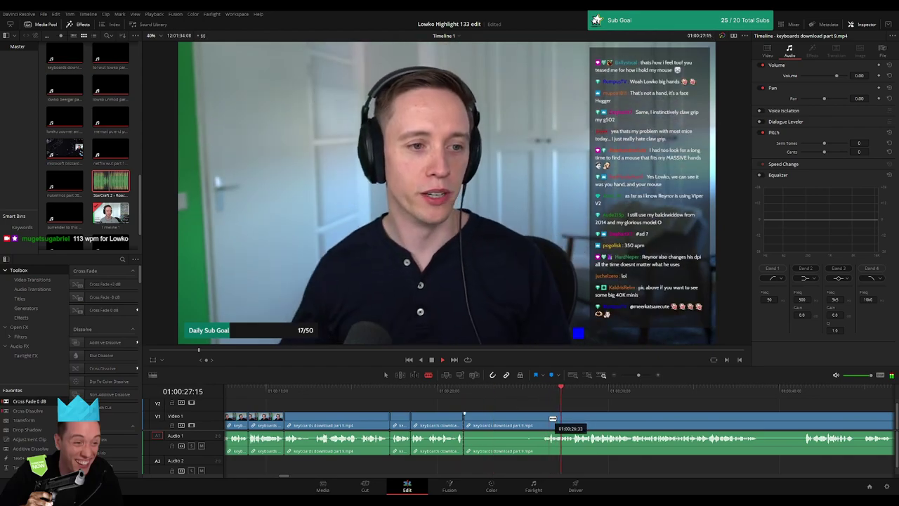
pyautogui.click(553, 419)
pyautogui.press('a')
pyautogui.click(505, 421)
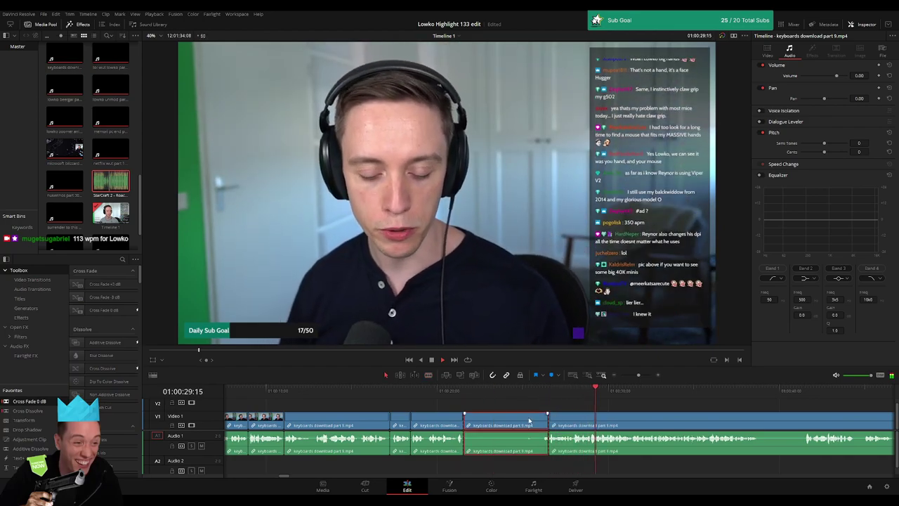
pyautogui.press('Delete')
pyautogui.hscroll(3, 577, 421)
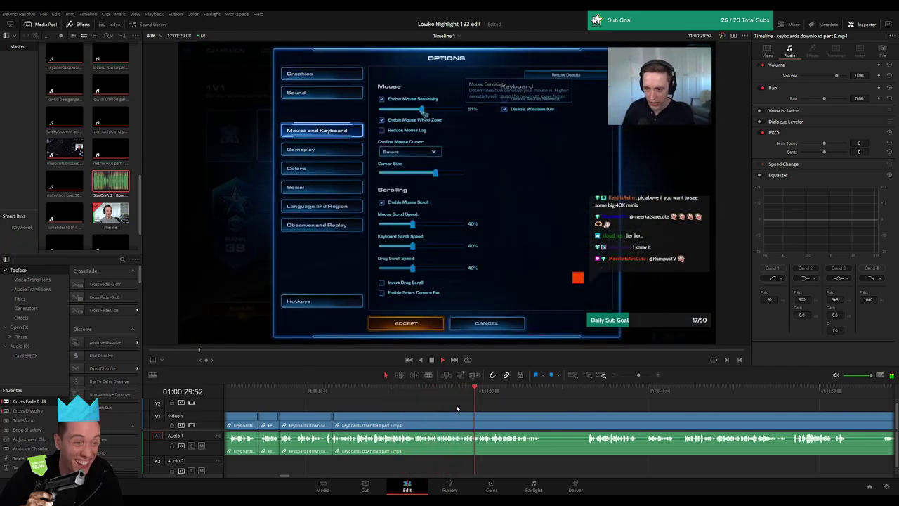
# Step: Scrub and scroll ahead through the footage to the later webcam talk
pyautogui.click(503, 407)
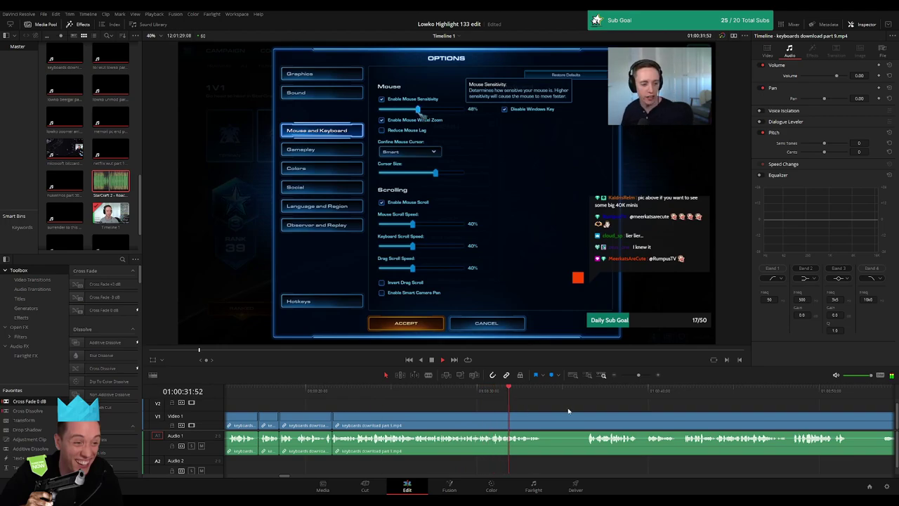
pyautogui.hscroll(2, 499, 411)
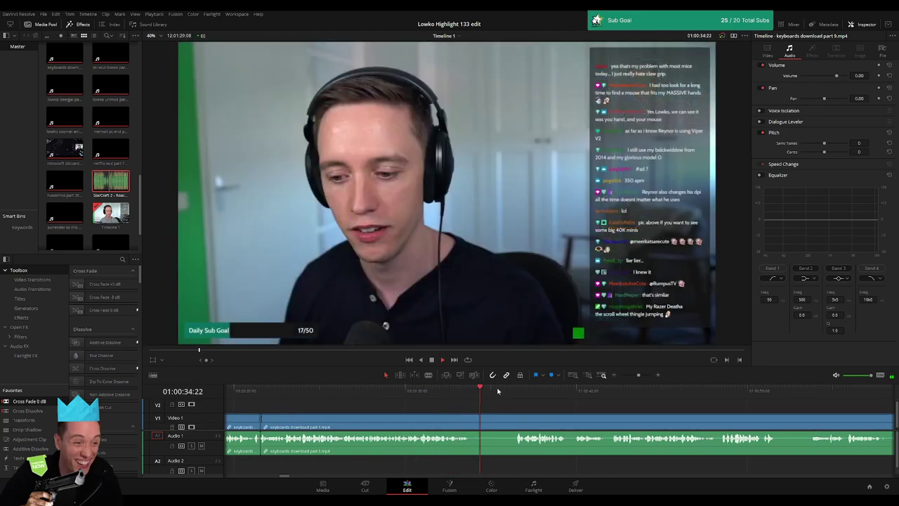
pyautogui.click(503, 391)
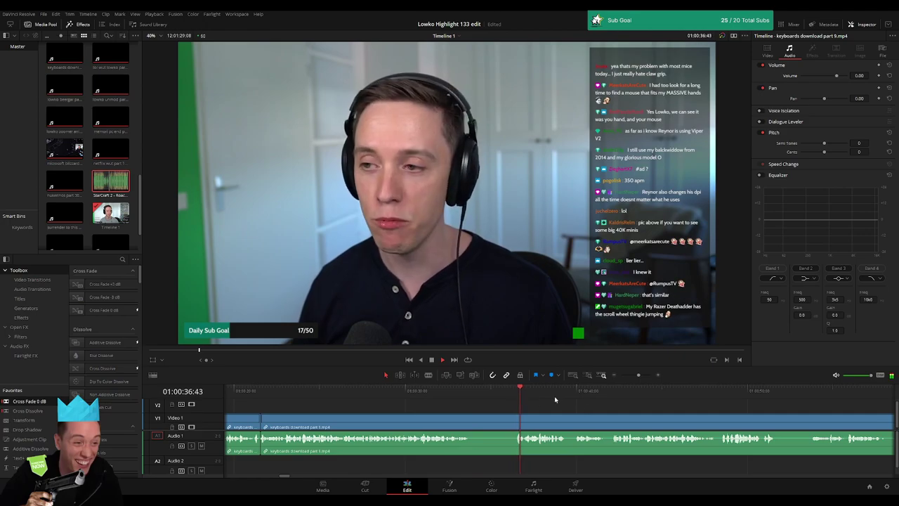
pyautogui.hscroll(4, 401, 407)
pyautogui.hscroll(2, 401, 406)
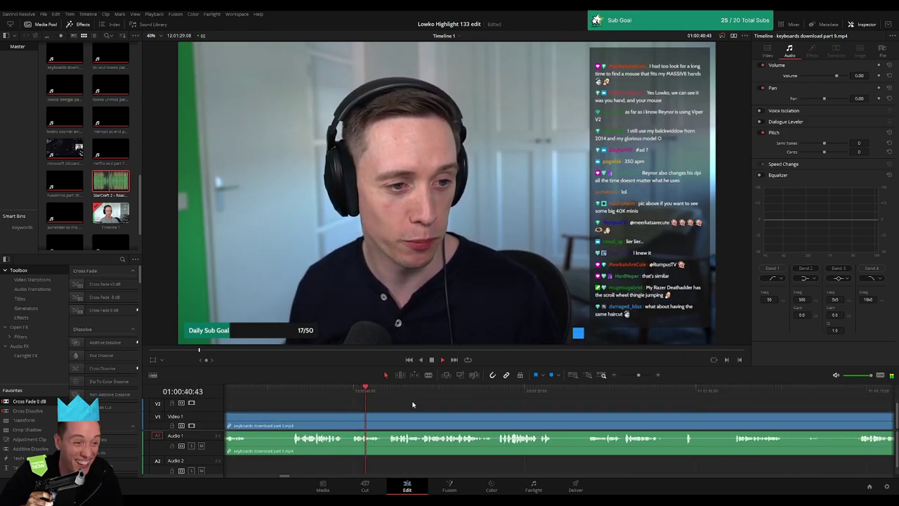
pyautogui.hscroll(2, 408, 405)
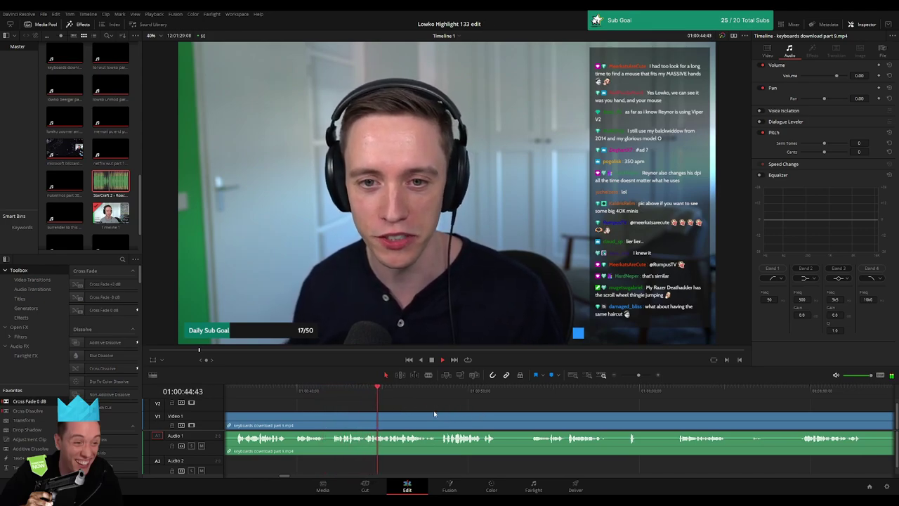
pyautogui.hscroll(2, 394, 413)
pyautogui.hscroll(2, 419, 408)
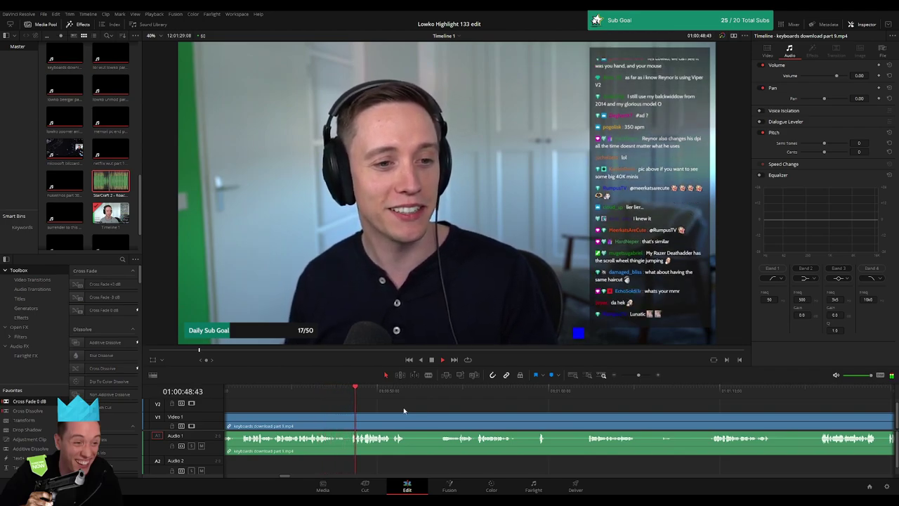
pyautogui.hscroll(2, 404, 411)
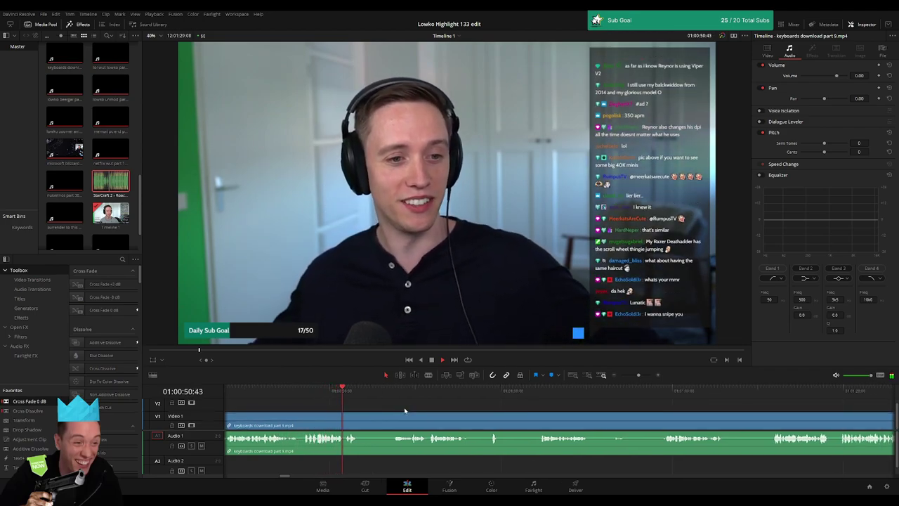
# Step: Split the clip at the playhead with Ctrl+B and ripple-delete two unwanted segments
pyautogui.hotkey('ctrl', 'b')
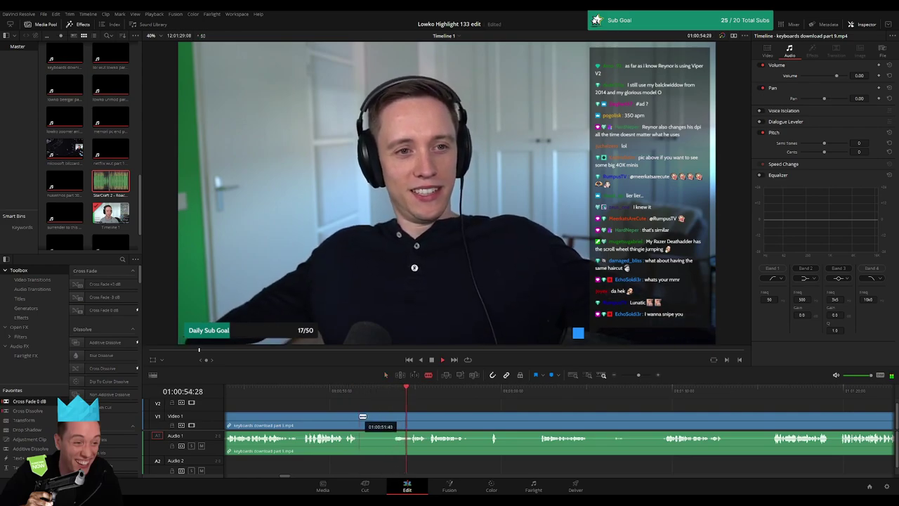
pyautogui.click(418, 420)
pyautogui.press('BackSpace')
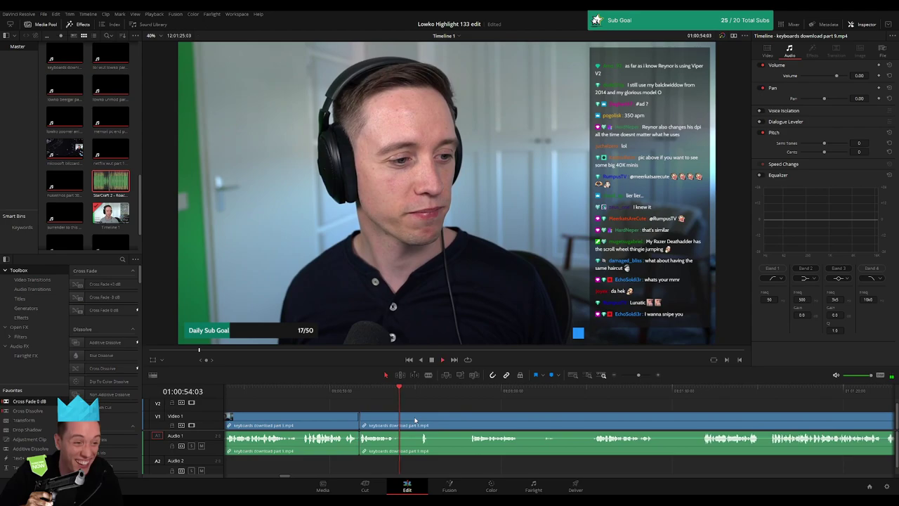
pyautogui.hotkey('ctrl', 'b')
pyautogui.click(465, 396)
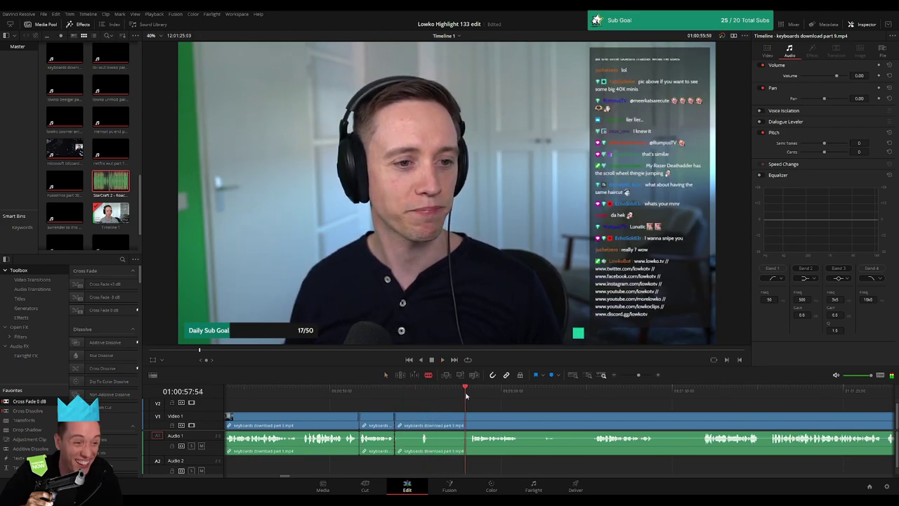
pyautogui.hscroll(2, 430, 416)
pyautogui.click(404, 420)
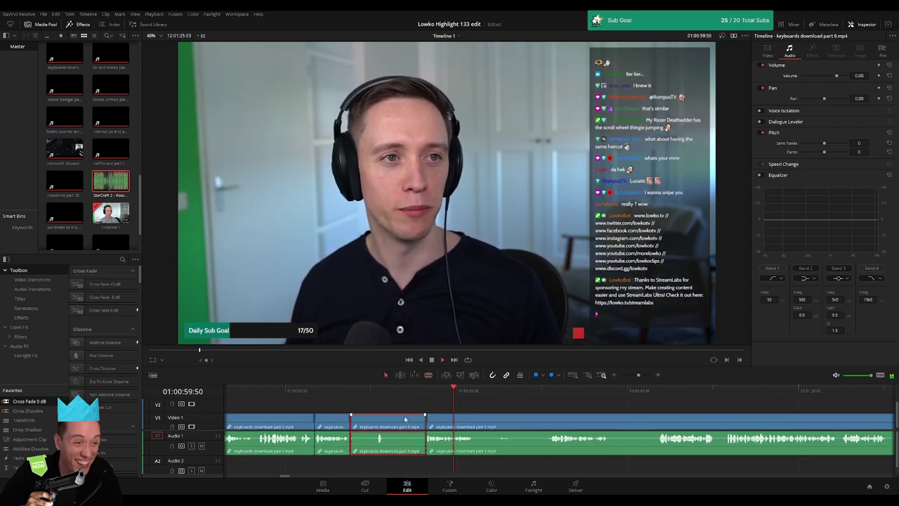
pyautogui.press('Delete')
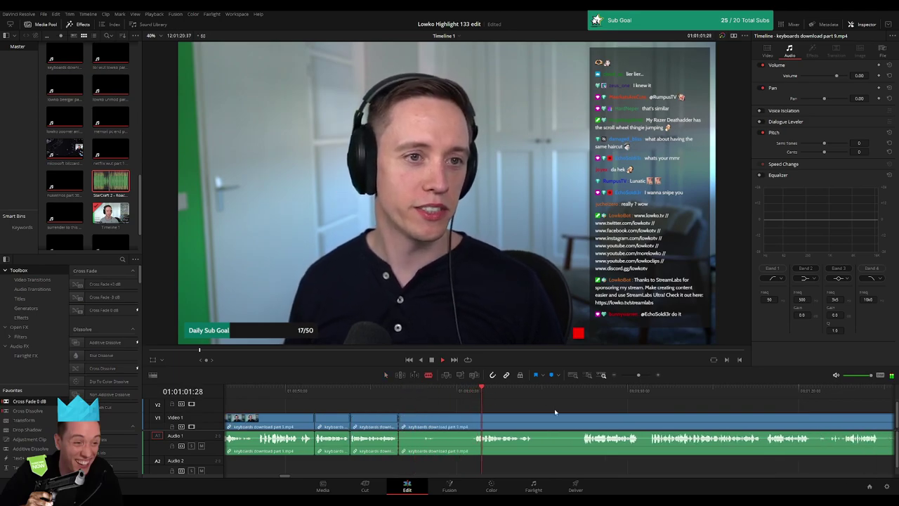
# Step: Remove the marked sections and shorten a clip's end to the chosen frame
pyautogui.hscroll(3, 423, 417)
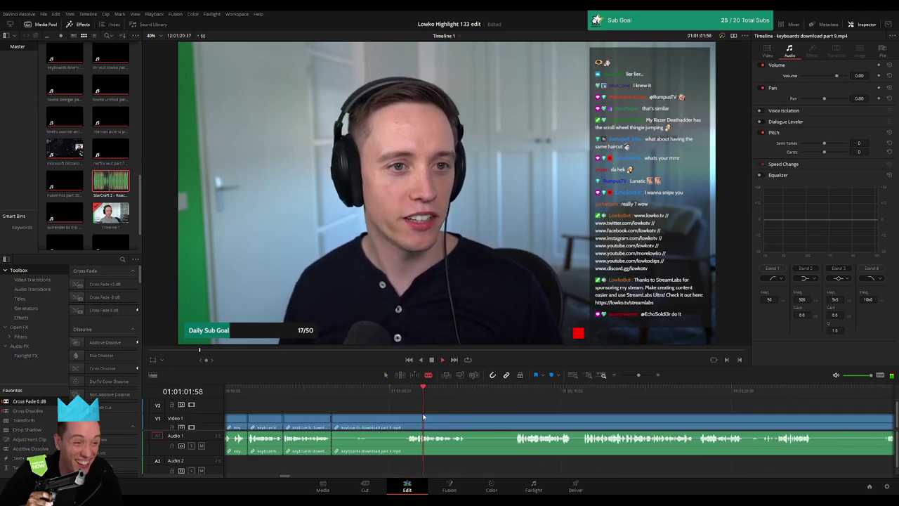
pyautogui.press('Delete')
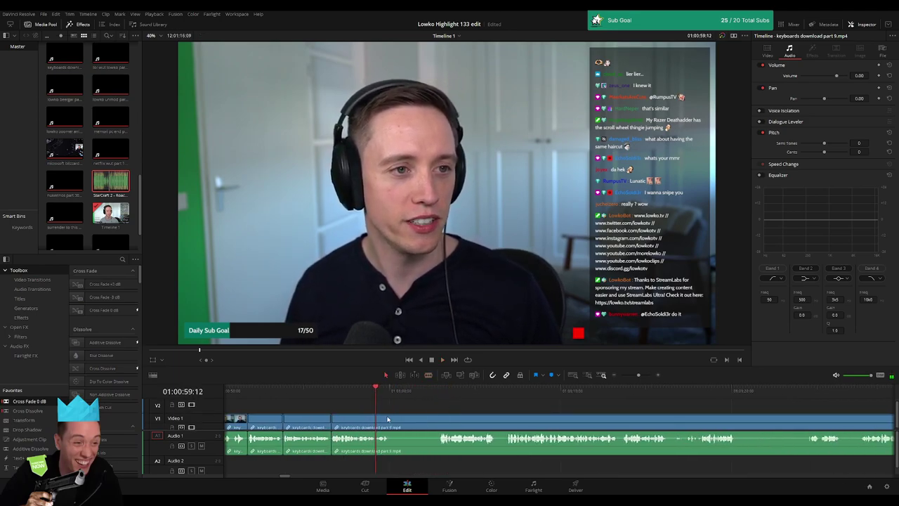
pyautogui.click(440, 395)
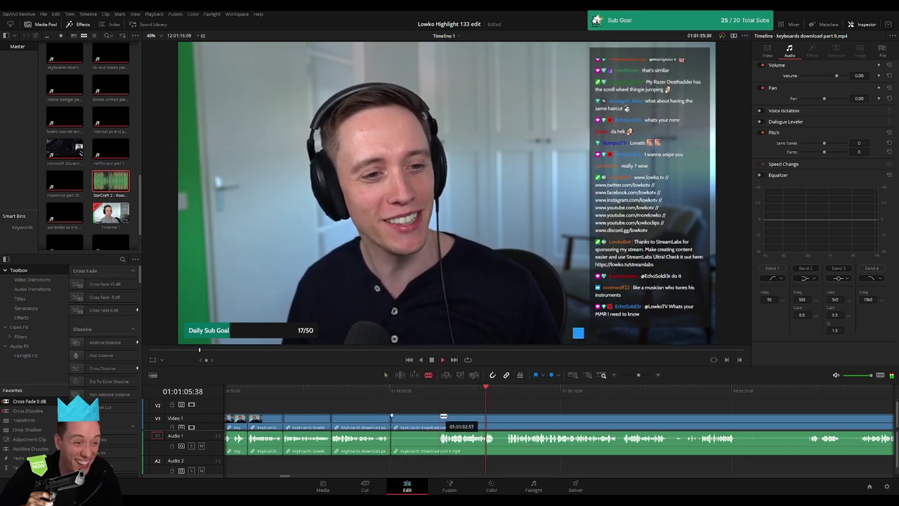
pyautogui.moveTo(443, 417); pyautogui.dragTo(412, 417)
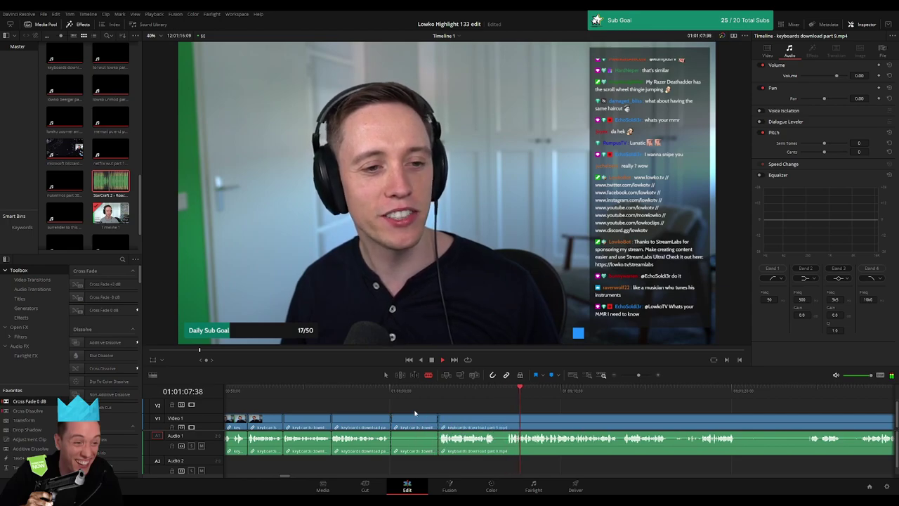
pyautogui.press('Delete')
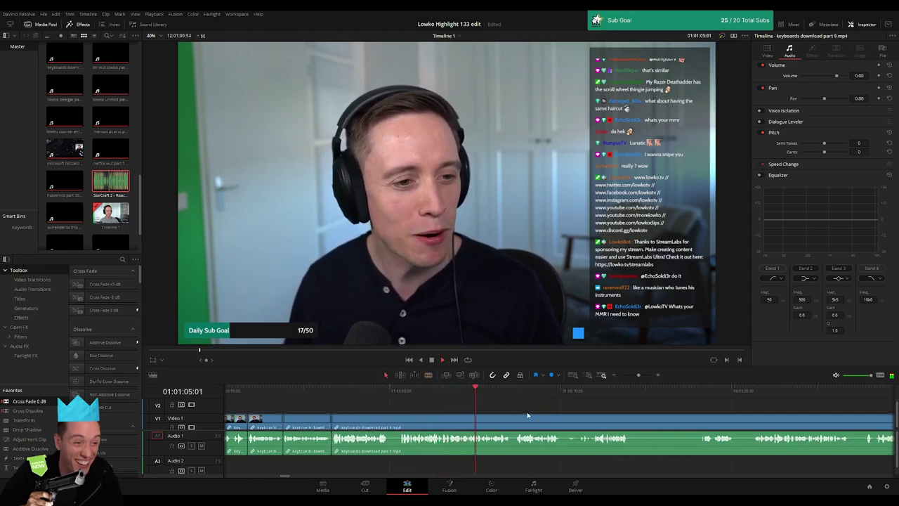
# Step: Blade off a short piece further along and delete it, closing the gap
pyautogui.hscroll(2, 569, 414)
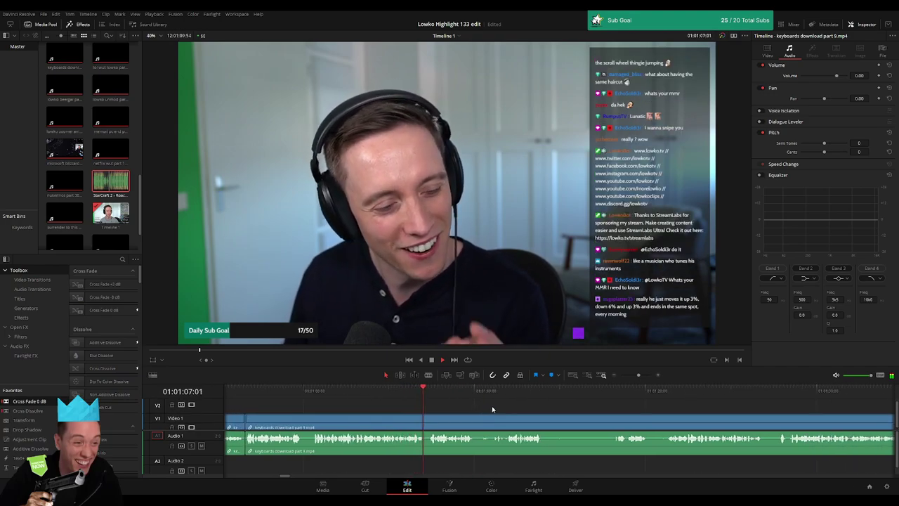
pyautogui.press('b')
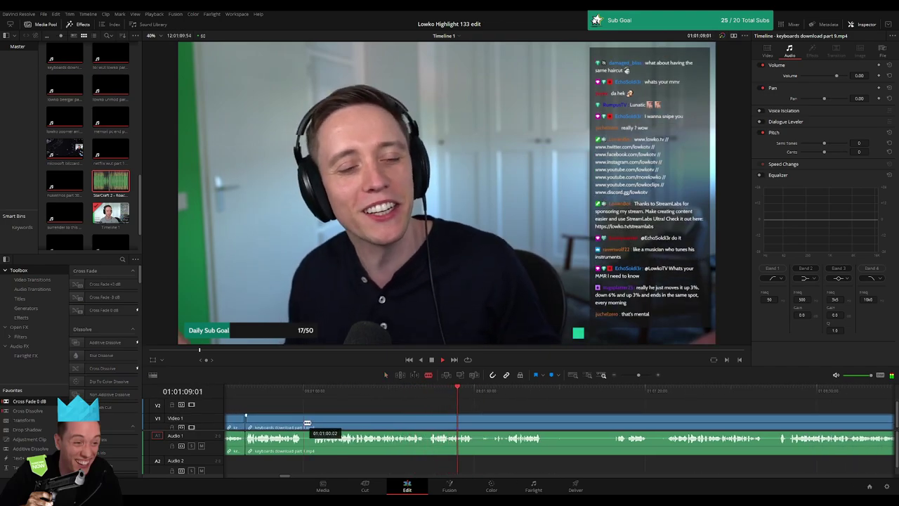
pyautogui.click(313, 419)
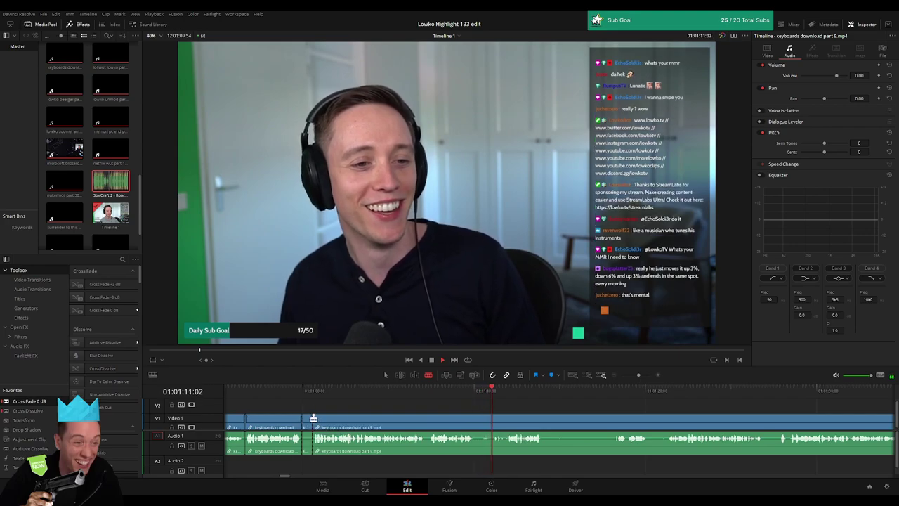
pyautogui.click(307, 421)
pyautogui.press('Delete')
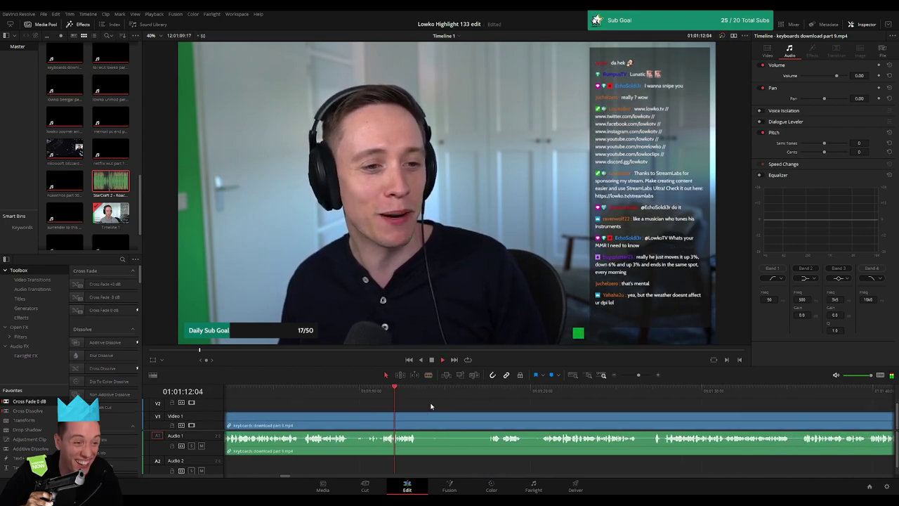
pyautogui.press('b')
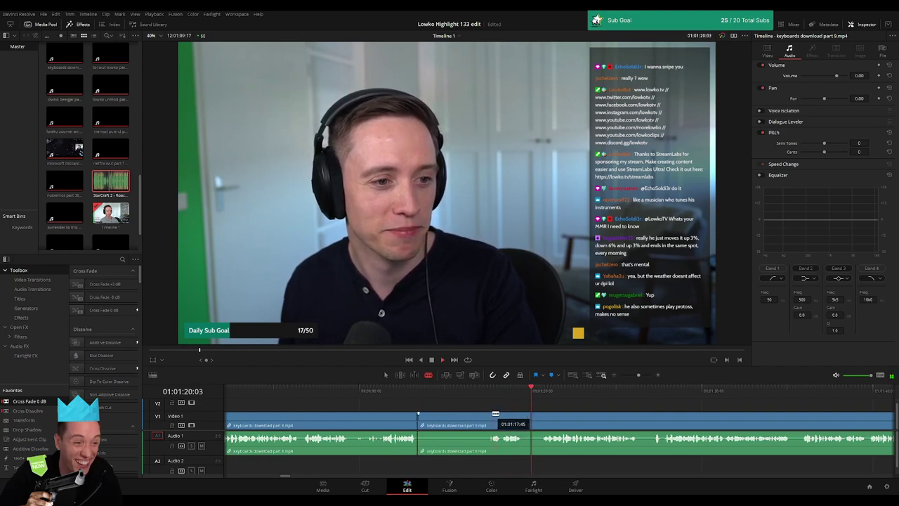
# Step: Remove an unwanted piece and a short pause from the clip
pyautogui.click(496, 419)
pyautogui.press('a')
pyautogui.click(473, 420)
pyautogui.press('Delete')
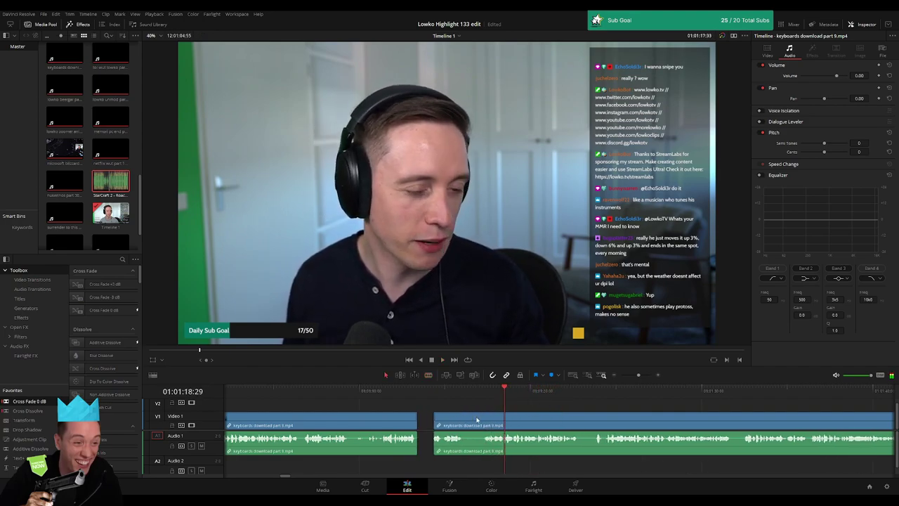
pyautogui.click(447, 420)
pyautogui.click(469, 419)
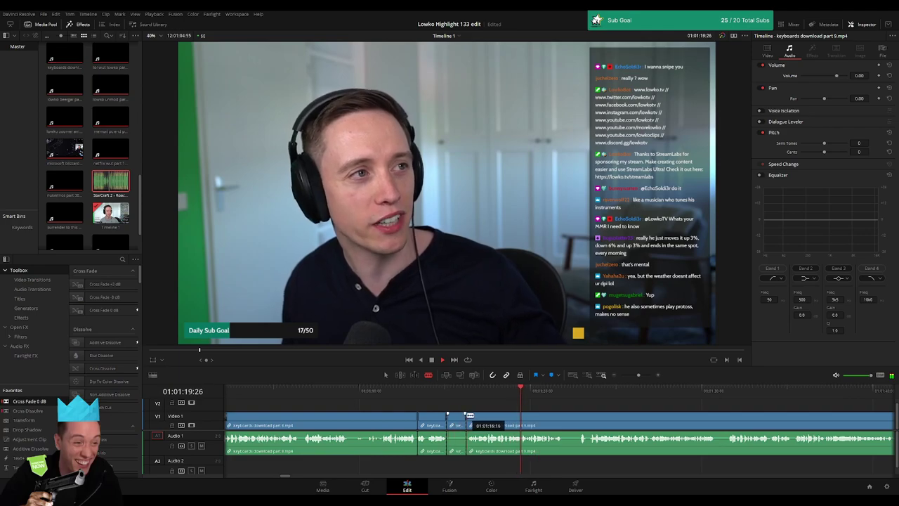
pyautogui.press('Delete')
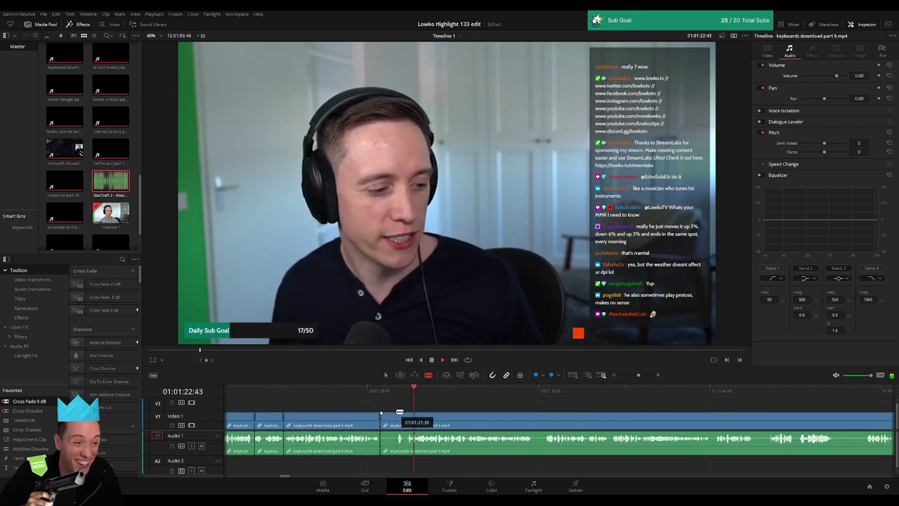
# Step: Cut out two more short stretches further along the footage
pyautogui.click(397, 419)
pyautogui.press('a')
pyautogui.click(390, 420)
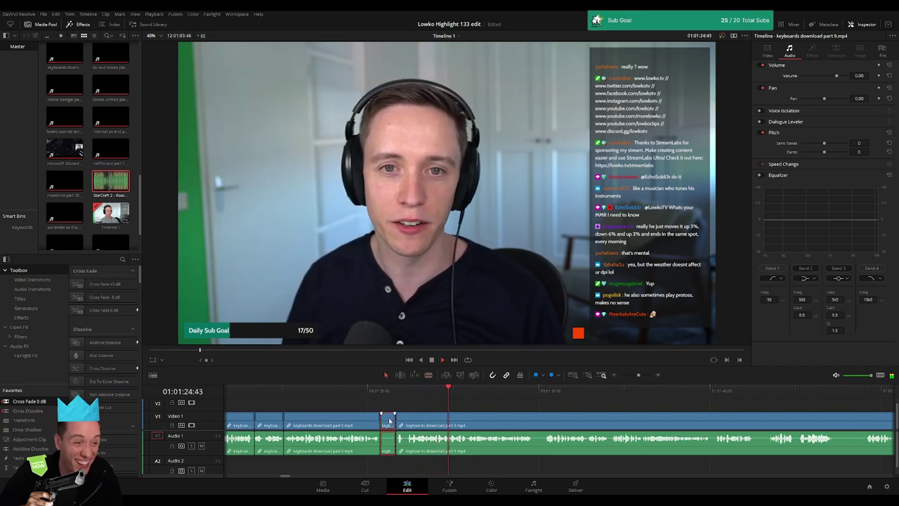
pyautogui.press('Delete')
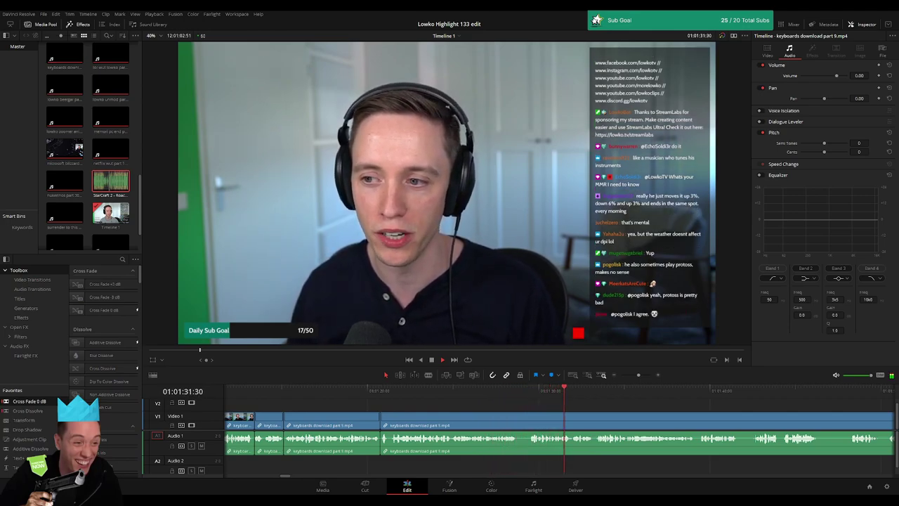
pyautogui.hscroll(3, 393, 410)
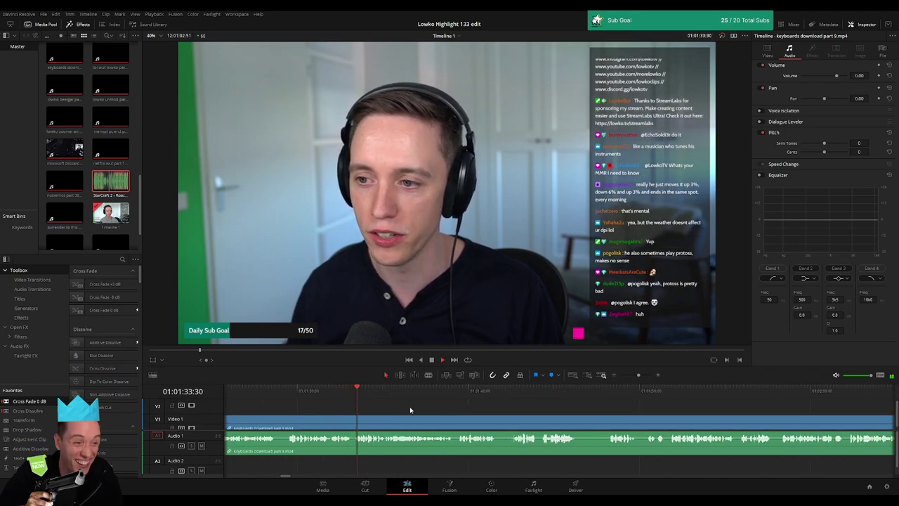
pyautogui.hscroll(1, 398, 413)
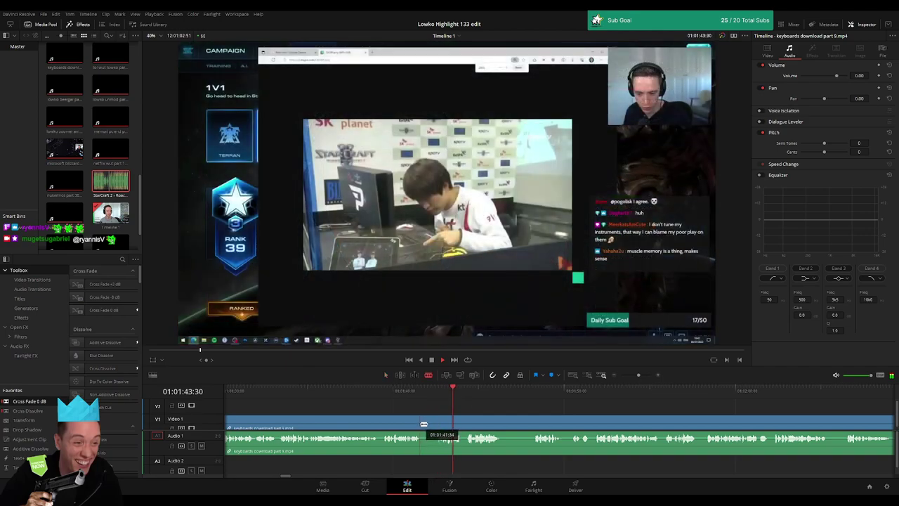
pyautogui.click(436, 425)
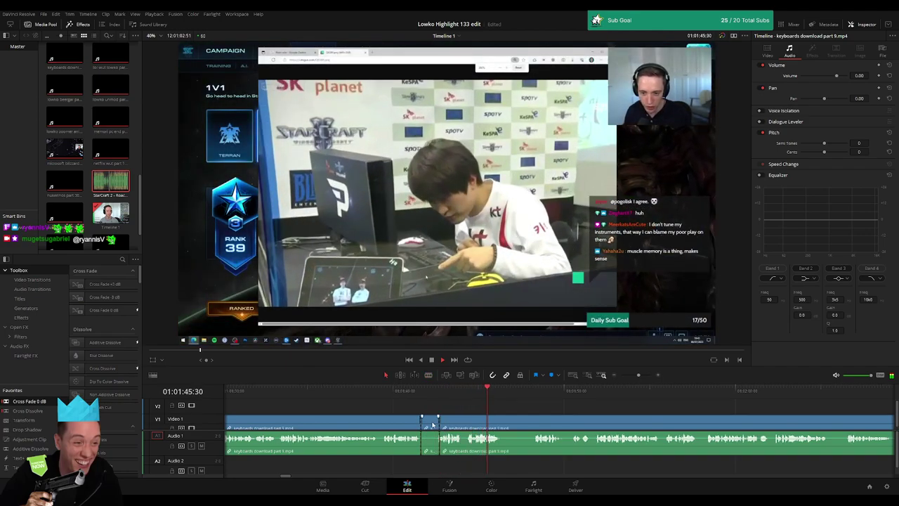
pyautogui.click(433, 425)
pyautogui.press('Delete')
# Step: Review the new join, delete another short segment, and play back the edit
pyautogui.click(413, 403)
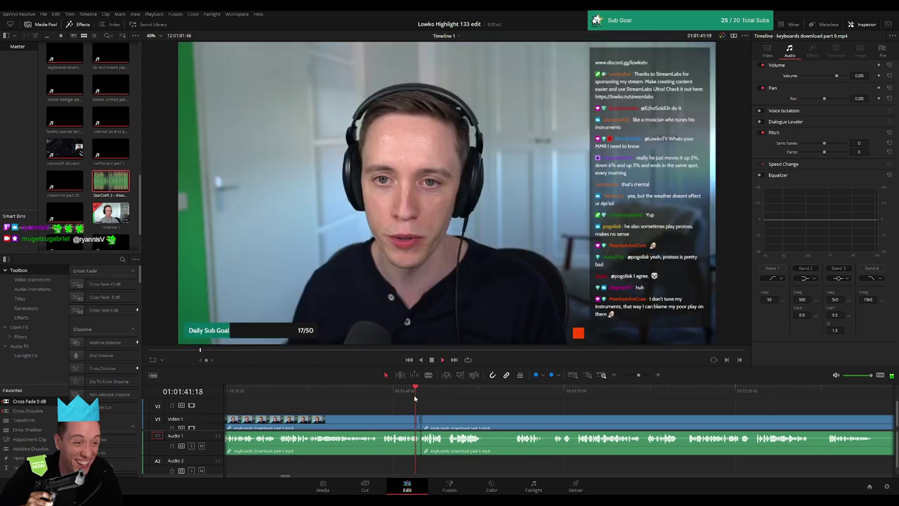
pyautogui.moveTo(638, 374); pyautogui.dragTo(643, 376)
pyautogui.press('b')
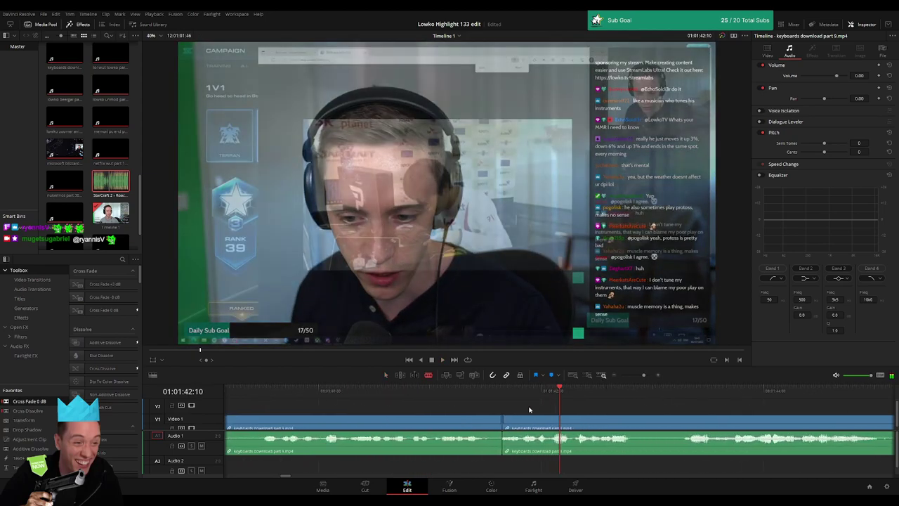
pyautogui.press('Delete')
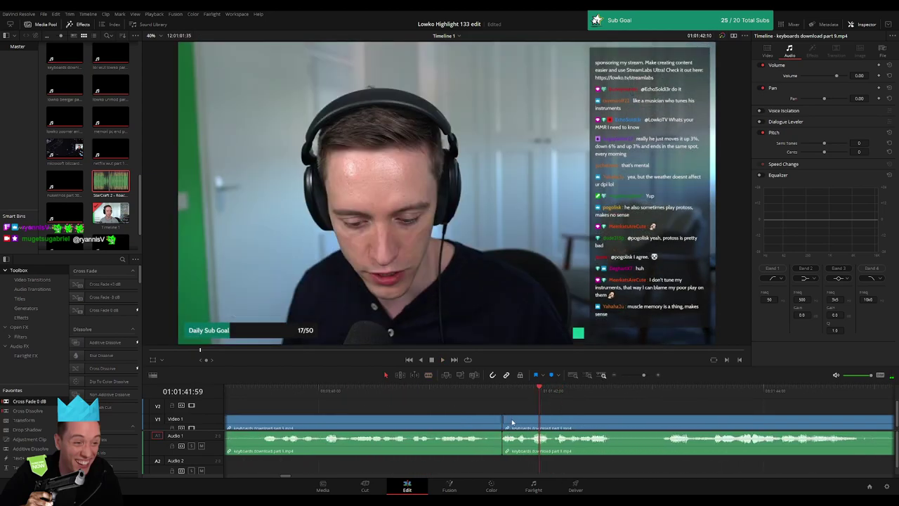
pyautogui.press('space')
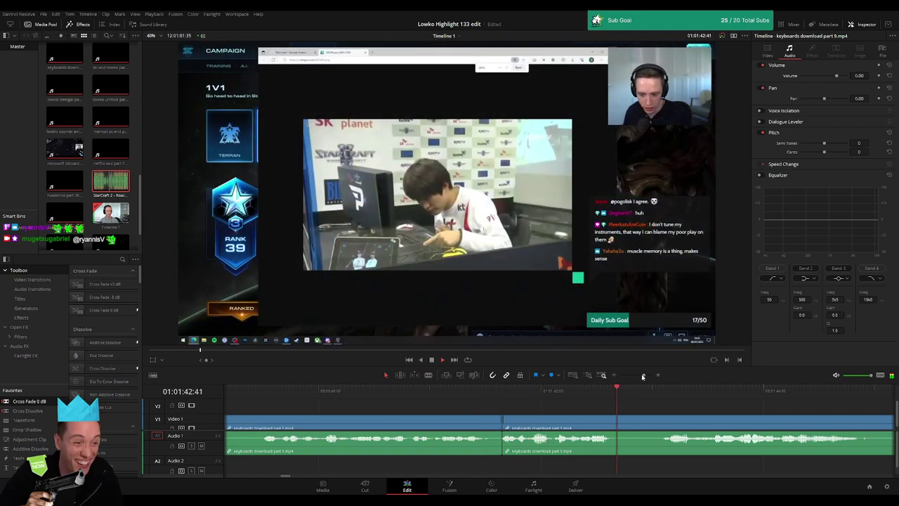
pyautogui.moveTo(643, 375); pyautogui.dragTo(638, 378)
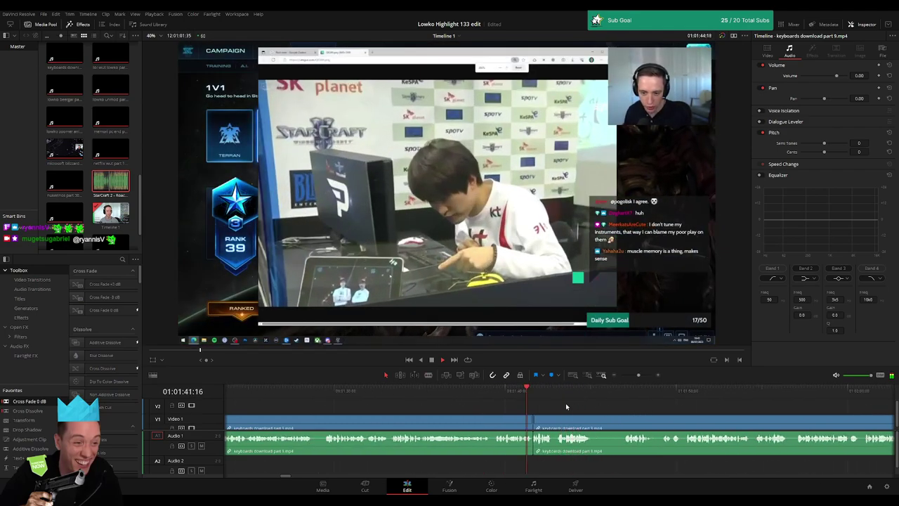
pyautogui.click(431, 395)
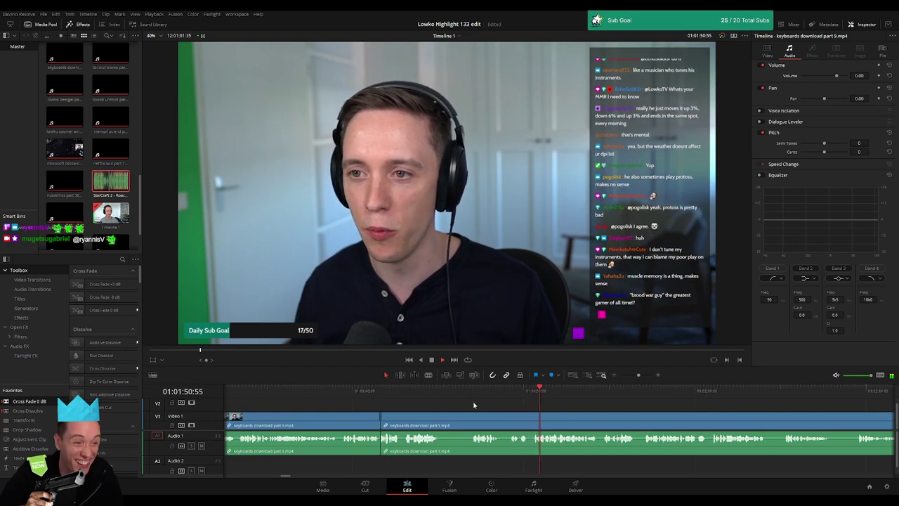
# Step: Blade the clip at the start and end of the next chosen moment
pyautogui.hscroll(3, 468, 407)
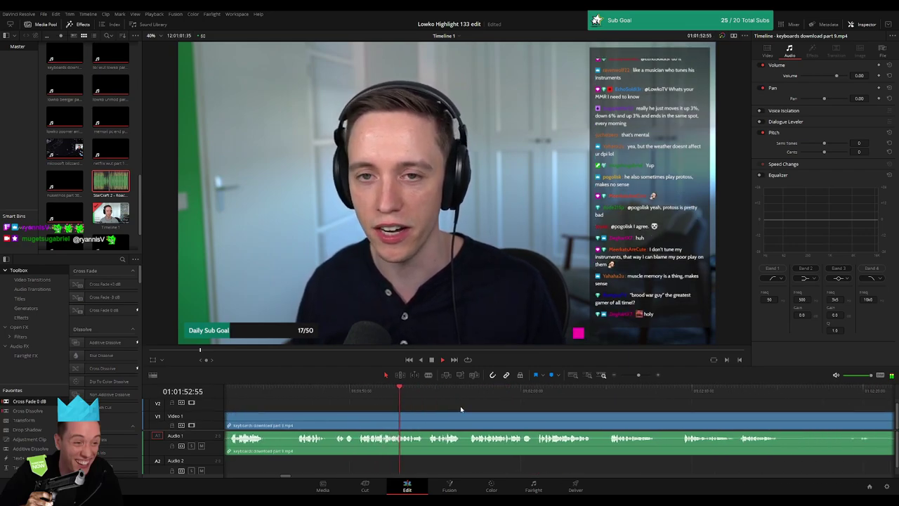
pyautogui.hscroll(2, 446, 411)
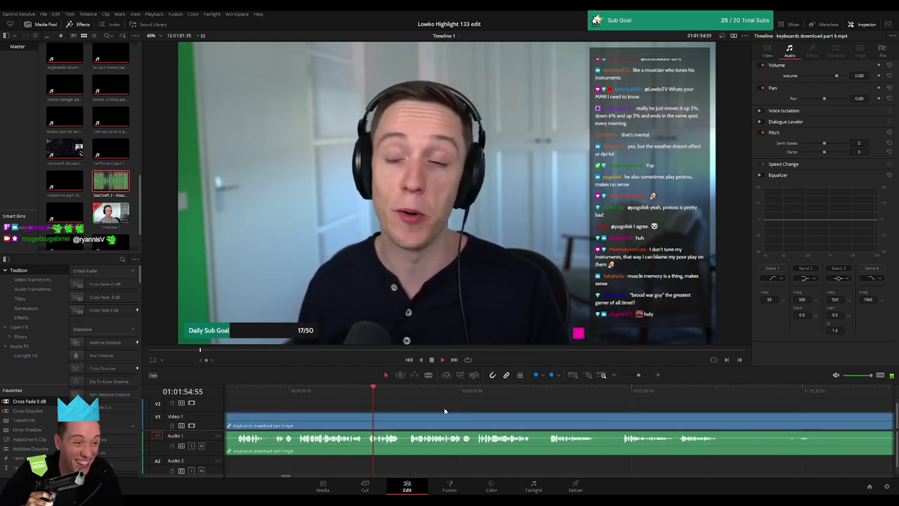
pyautogui.scroll(2, 447, 407)
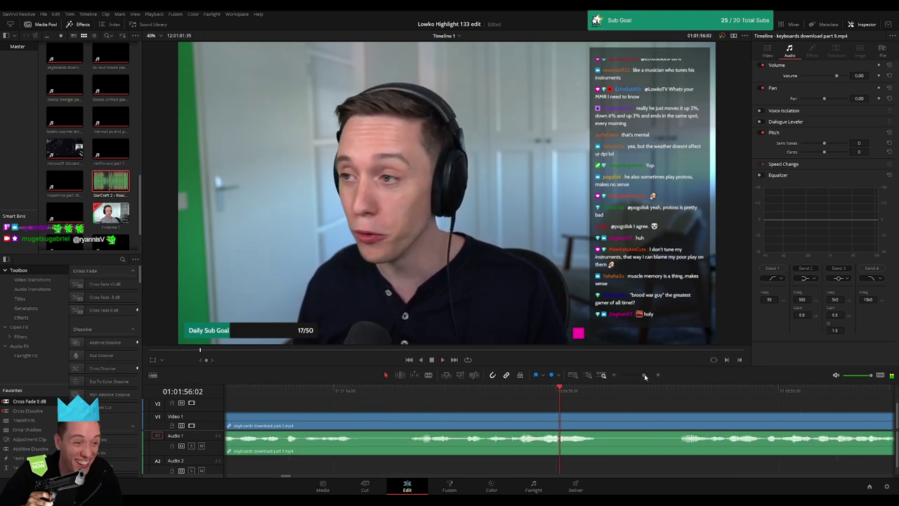
pyautogui.click(433, 398)
pyautogui.click(447, 422)
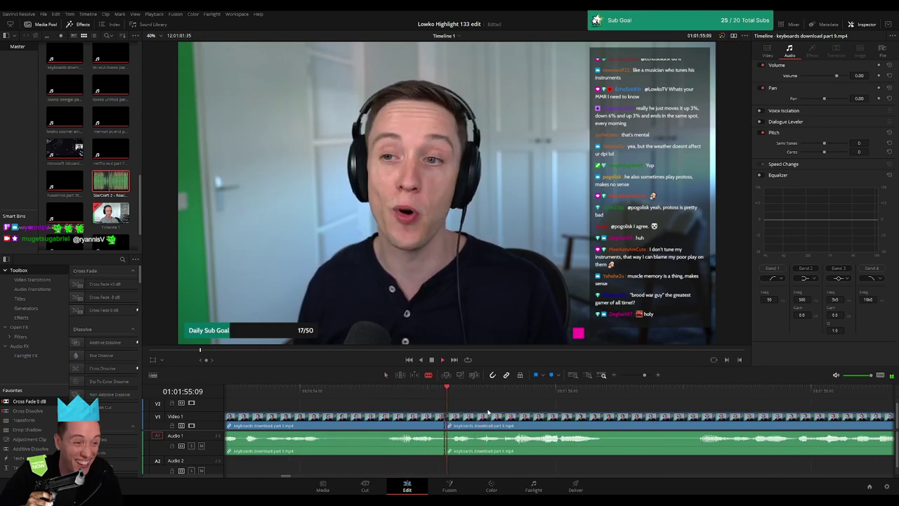
pyautogui.click(500, 421)
pyautogui.moveTo(110, 181); pyautogui.dragTo(449, 465)
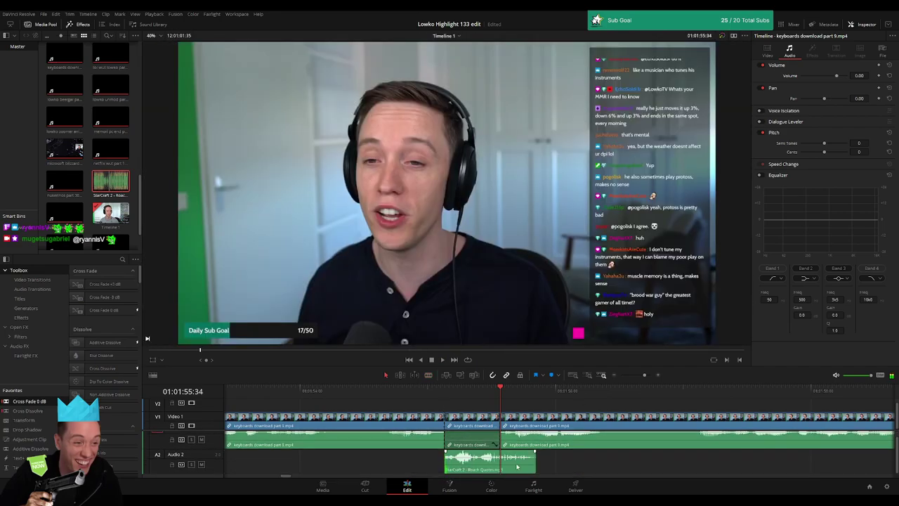
pyautogui.moveTo(535, 460); pyautogui.dragTo(500, 461)
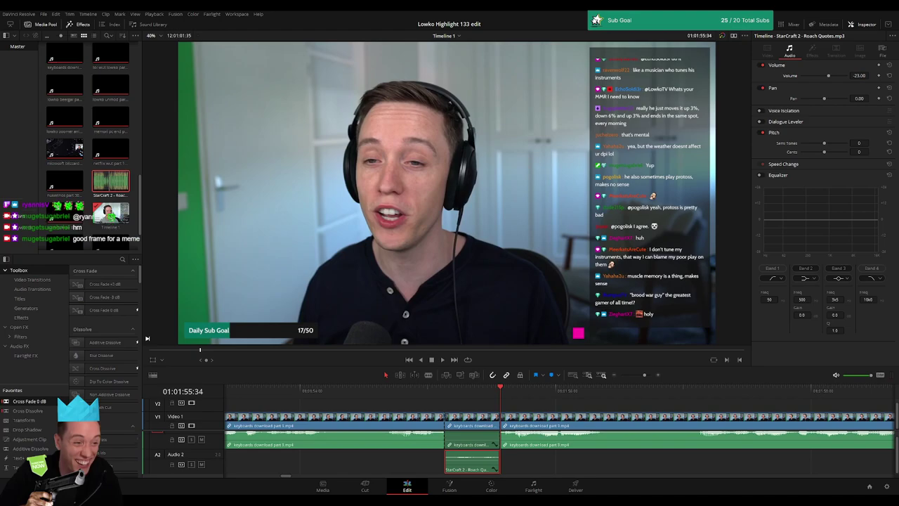
pyautogui.click(426, 390)
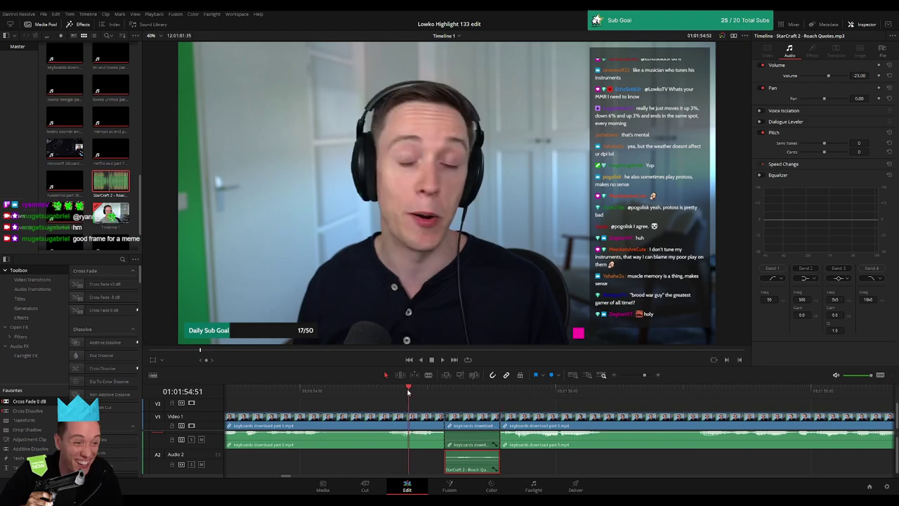
pyautogui.moveTo(431, 395); pyautogui.dragTo(464, 399)
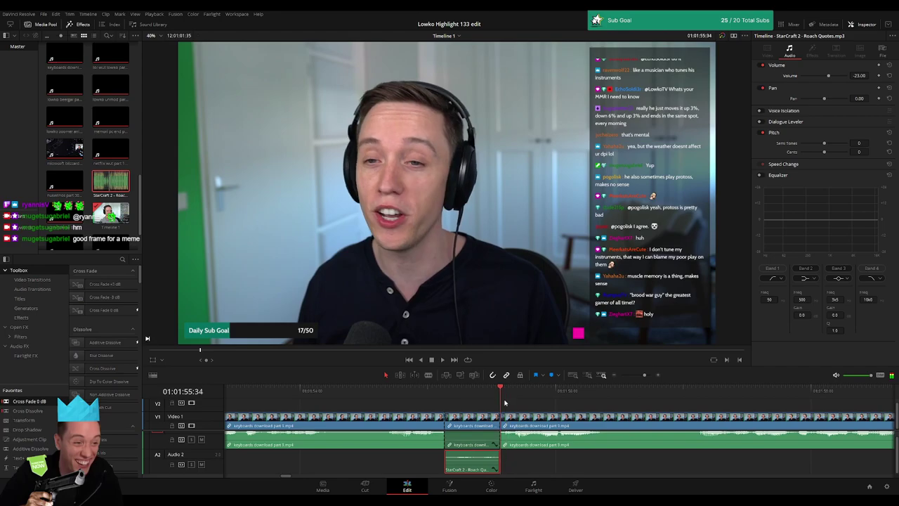
pyautogui.press('space')
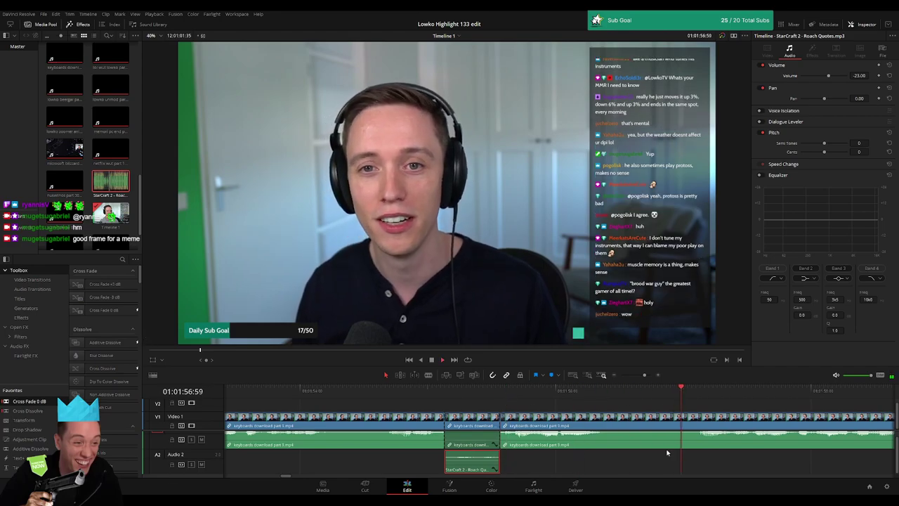
# Step: Select the keyboards download part 9 clip and delete a short unwanted piece
pyautogui.scroll(-2, 653, 378)
pyautogui.click(623, 412)
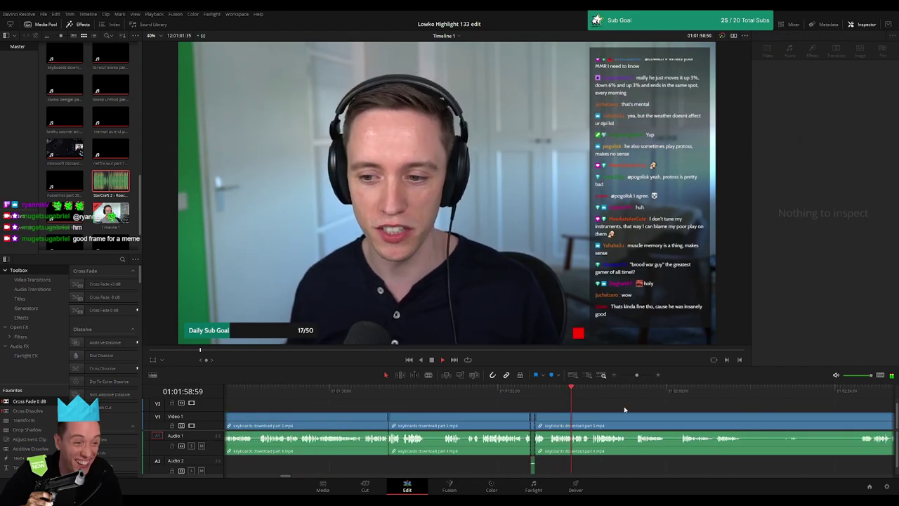
pyautogui.scroll(-2, 582, 412)
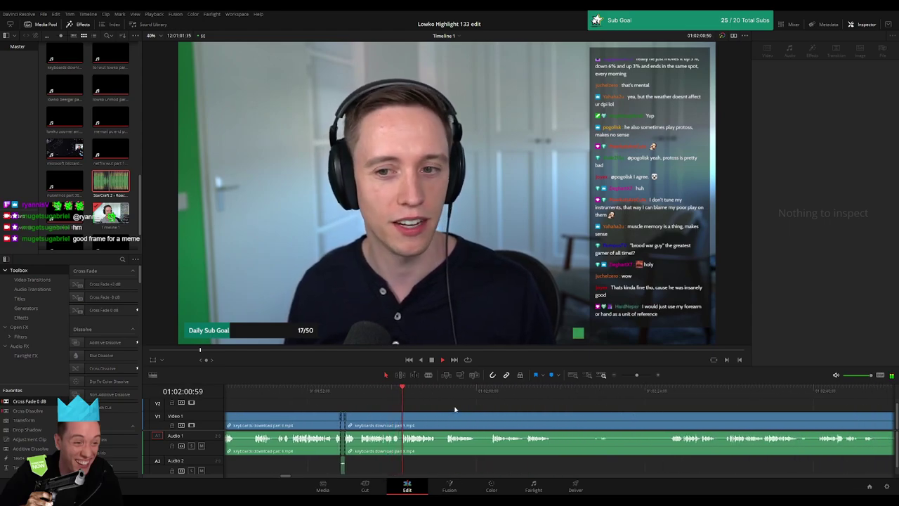
pyautogui.scroll(-1, 421, 407)
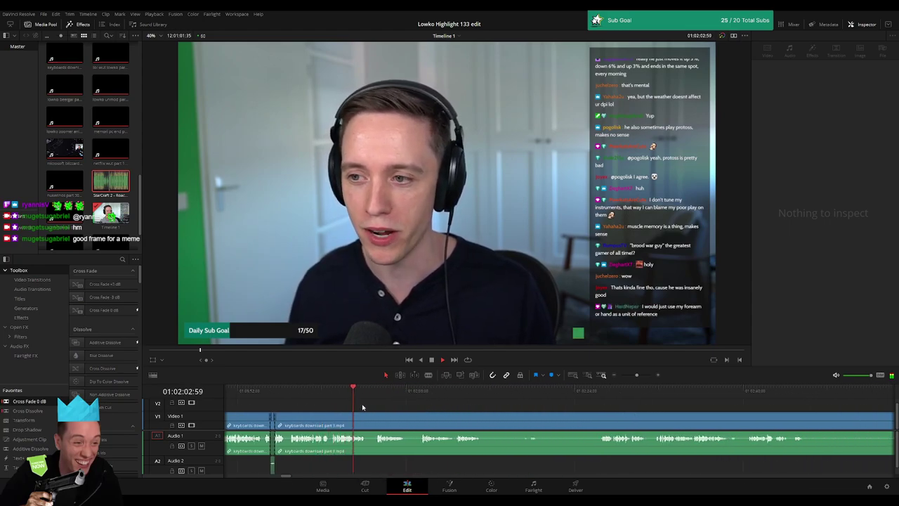
pyautogui.click(359, 417)
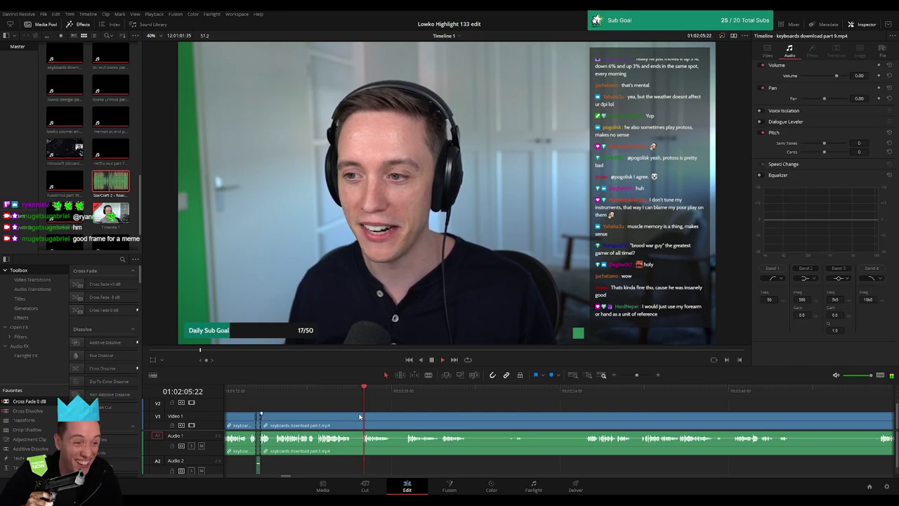
pyautogui.moveTo(355, 414); pyautogui.dragTo(355, 418)
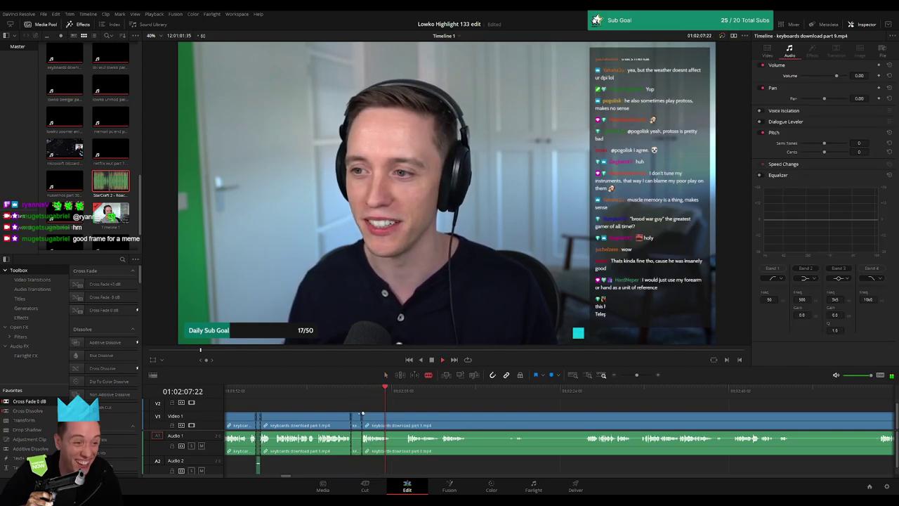
pyautogui.press('Delete')
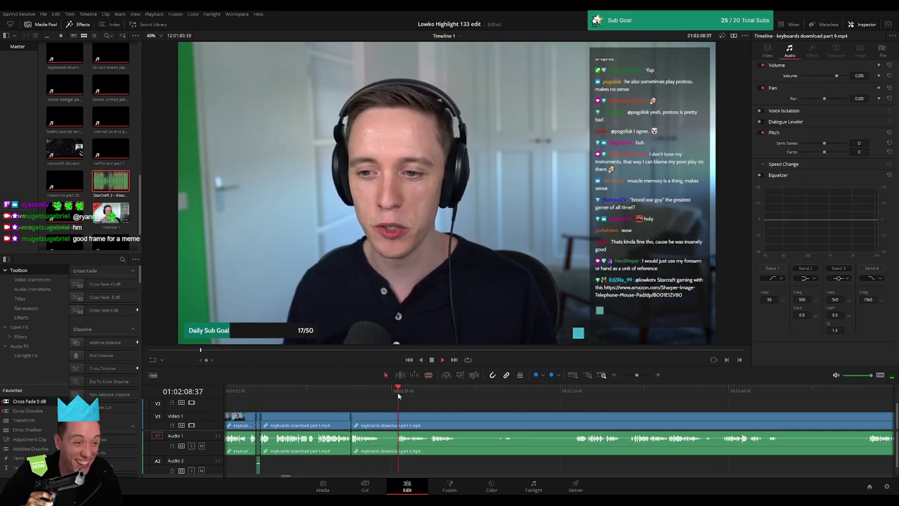
# Step: Cut out a second short piece and close the gap
pyautogui.click(378, 419)
pyautogui.click(394, 419)
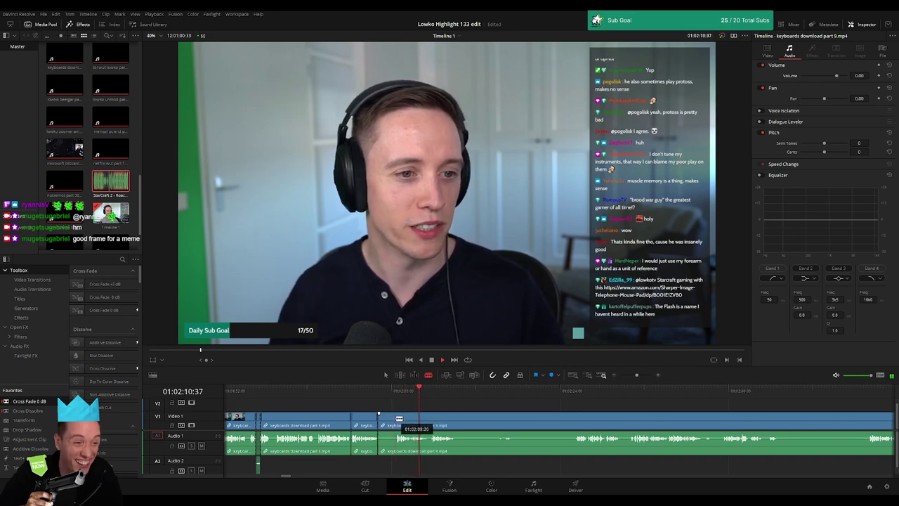
pyautogui.press('a')
pyautogui.click(388, 421)
pyautogui.press('Delete')
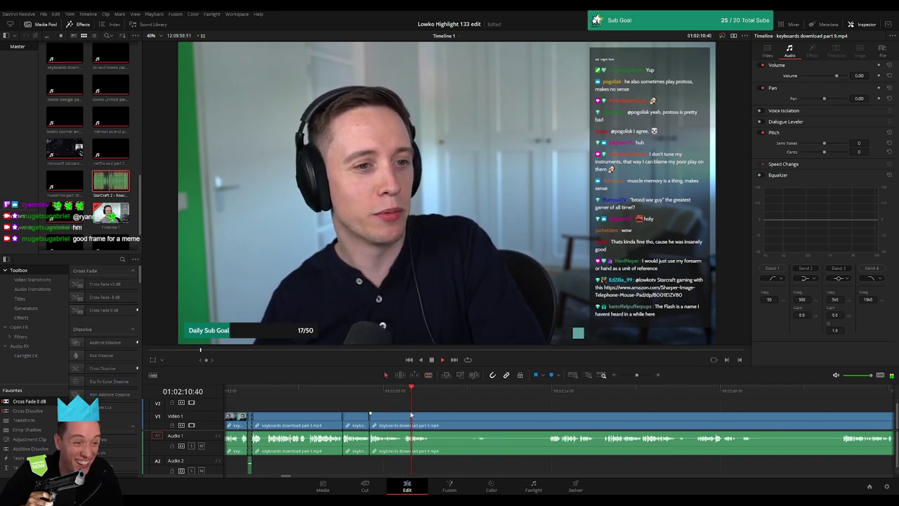
pyautogui.hscroll(3, 340, 411)
# Step: Blade around a longer unwanted stretch and ripple-delete it
pyautogui.click(442, 391)
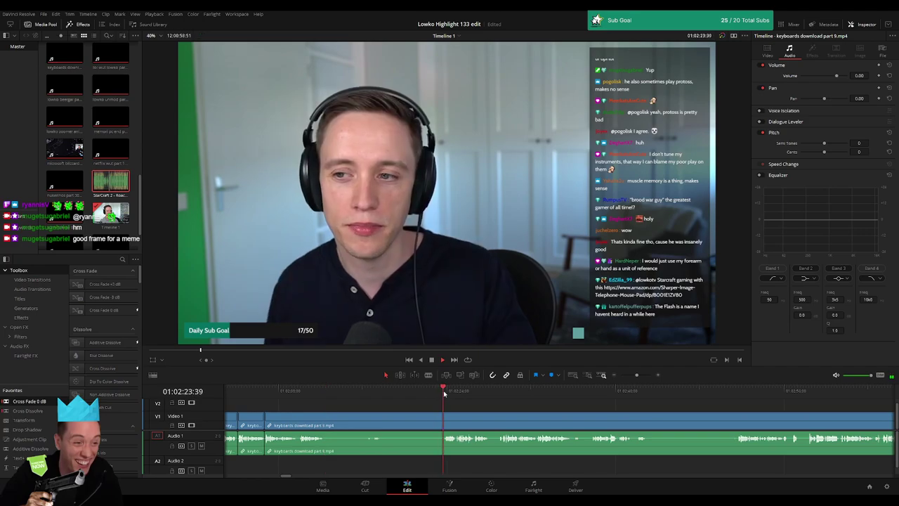
pyautogui.press('b')
pyautogui.click(325, 421)
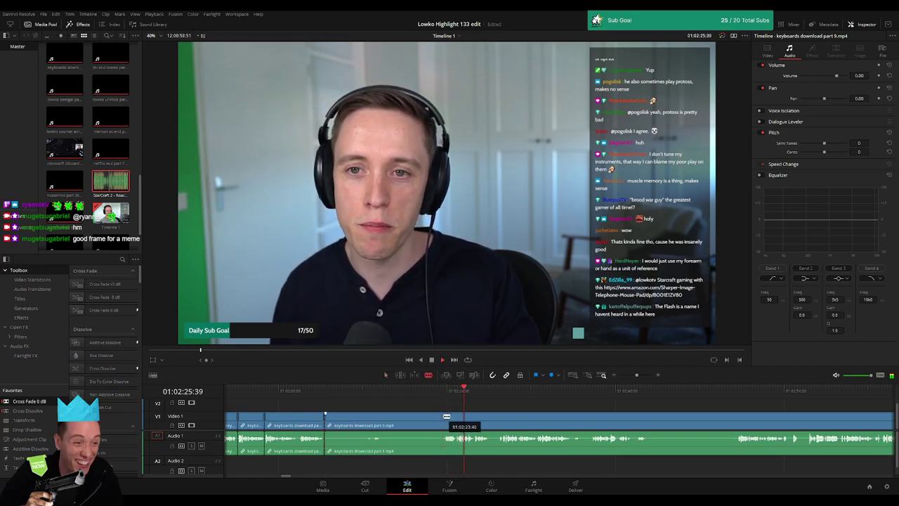
pyautogui.click(443, 422)
pyautogui.press('a')
pyautogui.click(426, 421)
pyautogui.press('Delete')
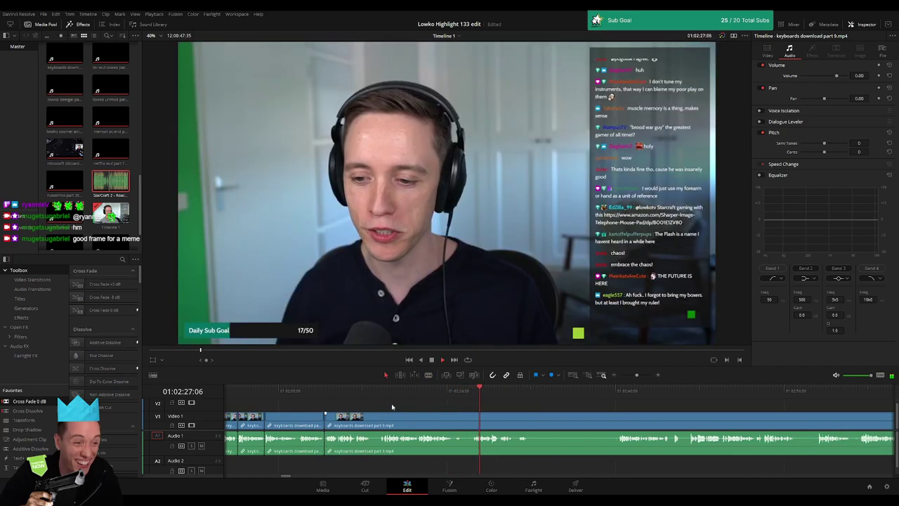
pyautogui.click(350, 391)
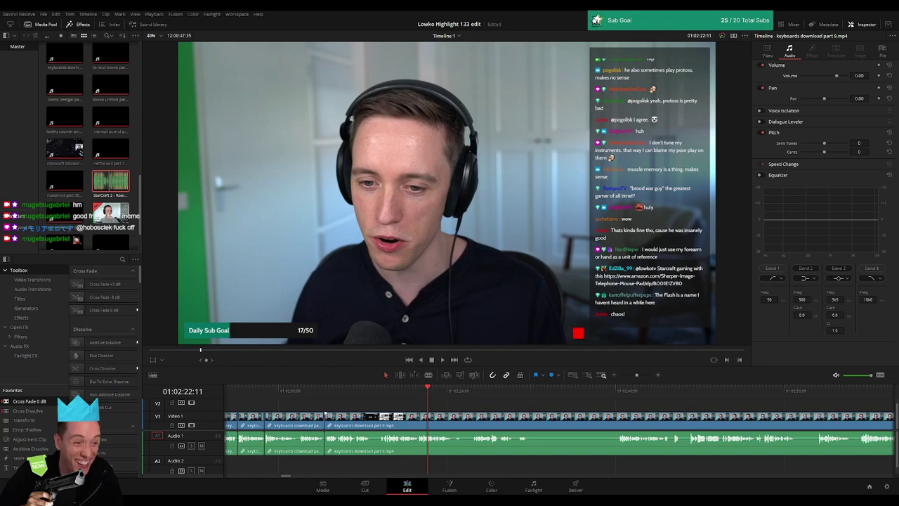
# Step: Play back and skip through the footage to review the edits
pyautogui.press('space')
pyautogui.click(320, 391)
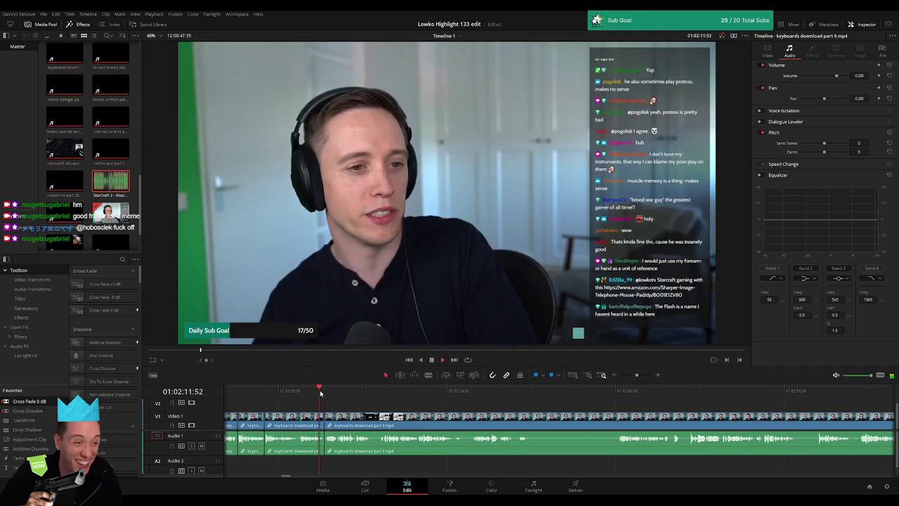
pyautogui.click(512, 391)
pyautogui.click(629, 392)
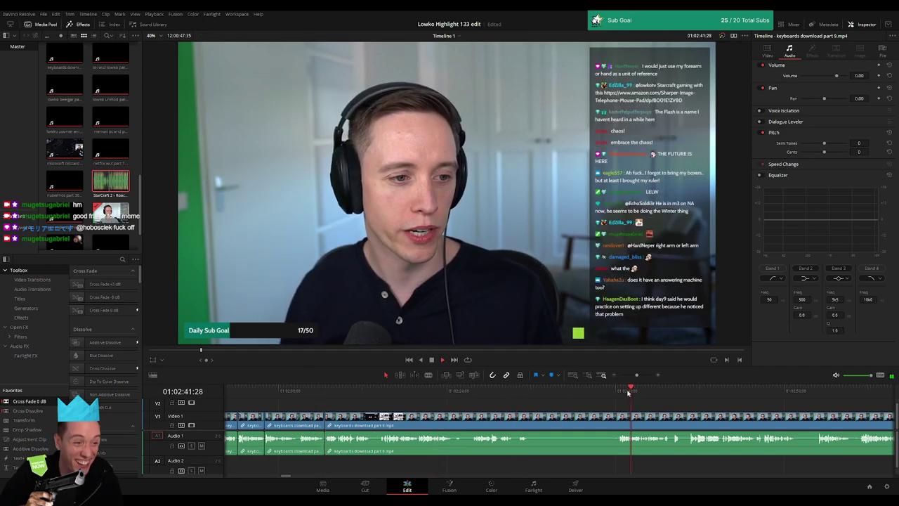
pyautogui.hscroll(3, 628, 393)
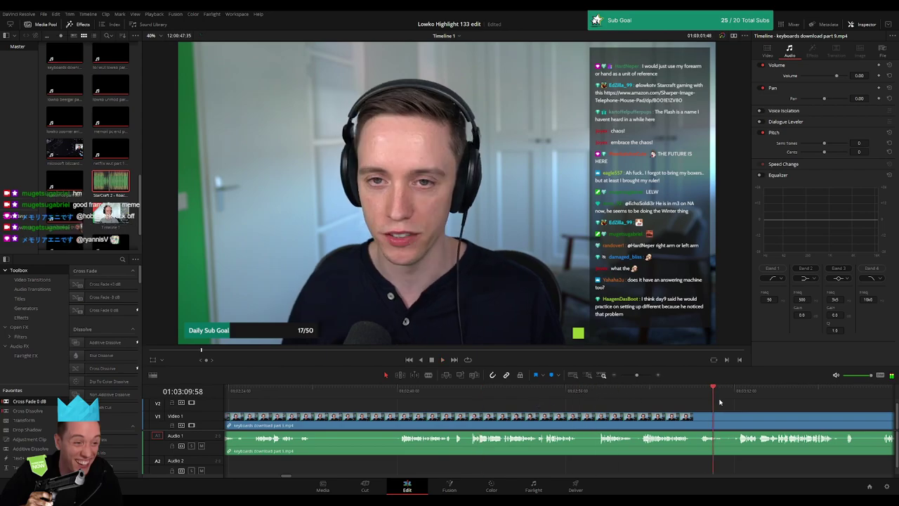
# Step: Skim forward through the browser, Twitch and keyboard page footage, zooming the timeline out
pyautogui.click(503, 392)
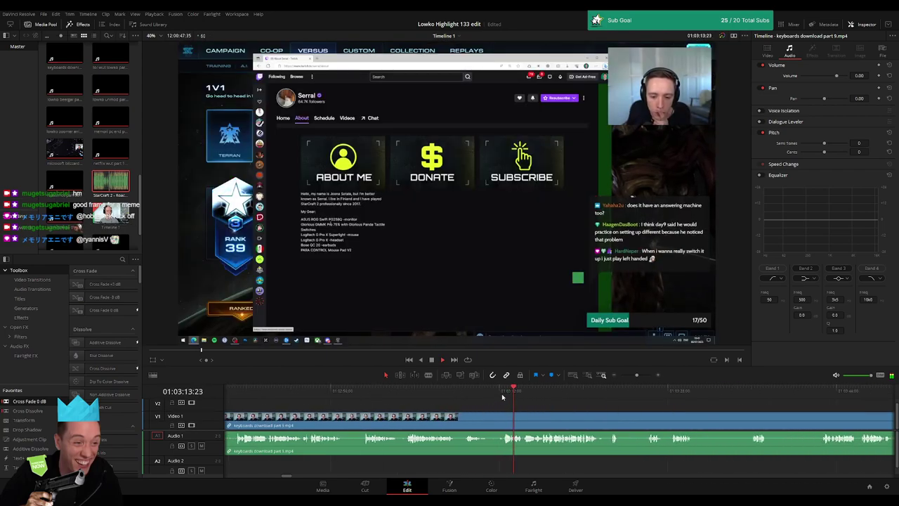
pyautogui.click(594, 391)
pyautogui.click(765, 391)
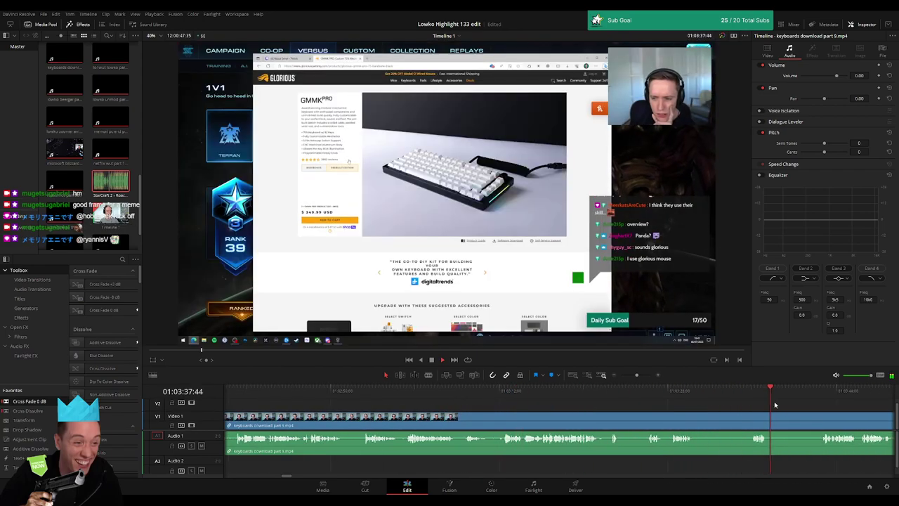
pyautogui.click(649, 397)
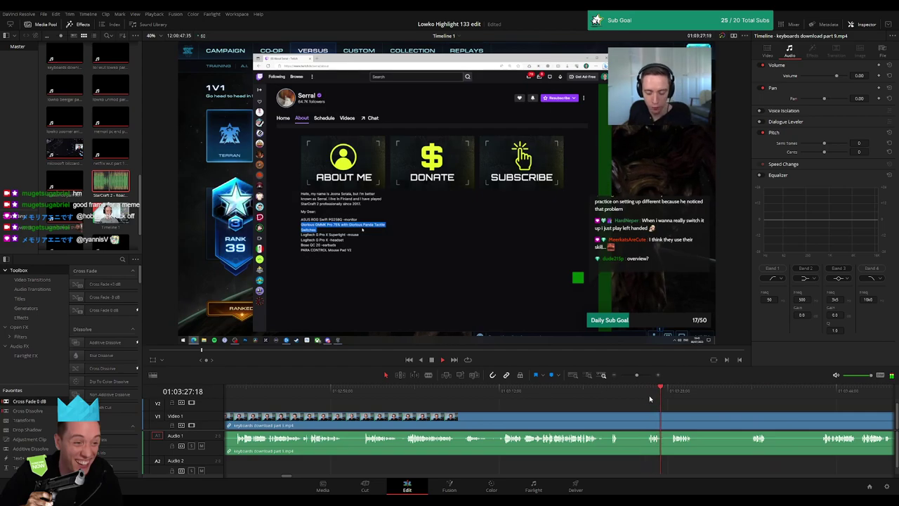
pyautogui.click(666, 392)
pyautogui.click(820, 392)
pyautogui.moveTo(637, 375); pyautogui.dragTo(623, 377)
pyautogui.click(567, 395)
pyautogui.press('space')
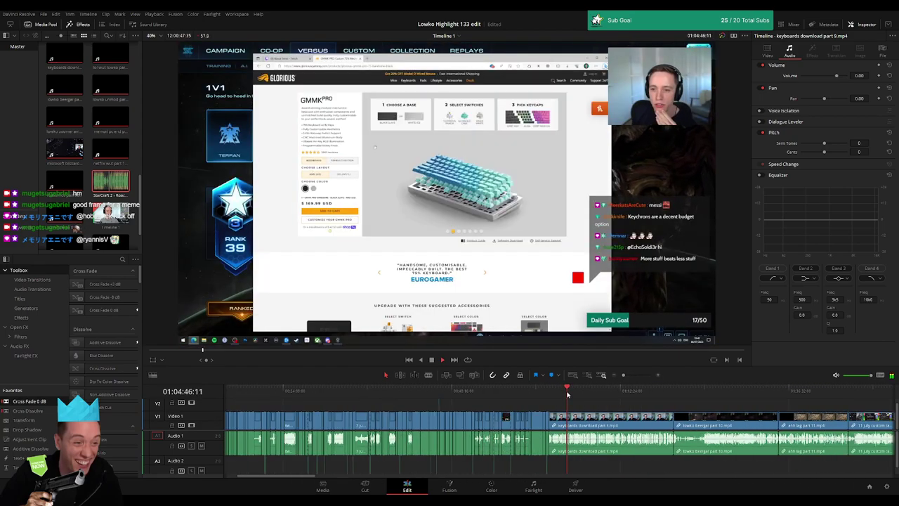
# Step: Move back to the webcam-and-chat part that follows the earlier cuts
pyautogui.keyDown('ctrl'); pyautogui.scroll(3, 550, 400); pyautogui.keyUp('ctrl')
pyautogui.click(418, 392)
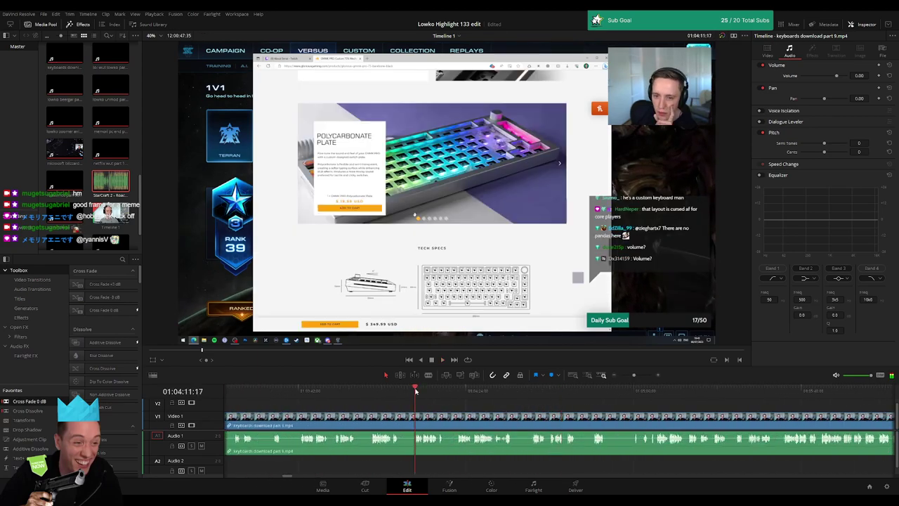
pyautogui.click(295, 394)
pyautogui.hscroll(-5, 331, 393)
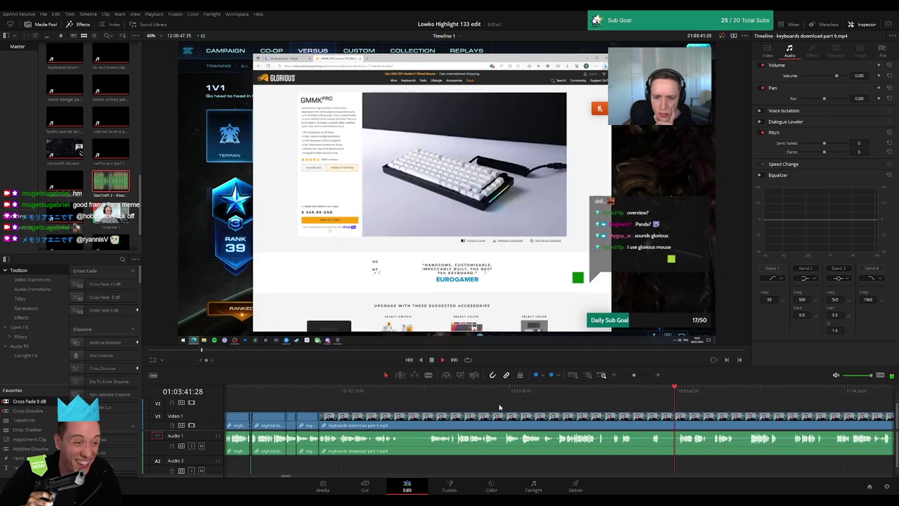
pyautogui.click(365, 393)
pyautogui.click(457, 393)
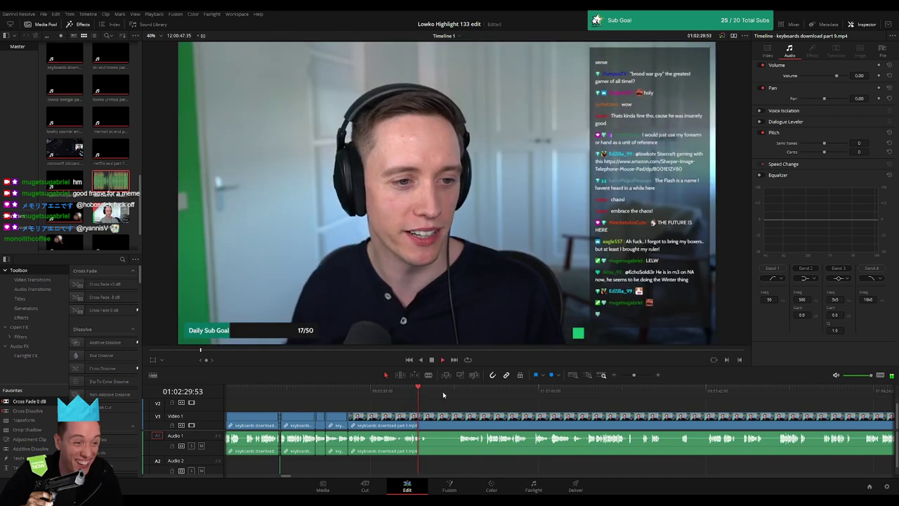
pyautogui.scroll(3, 625, 387)
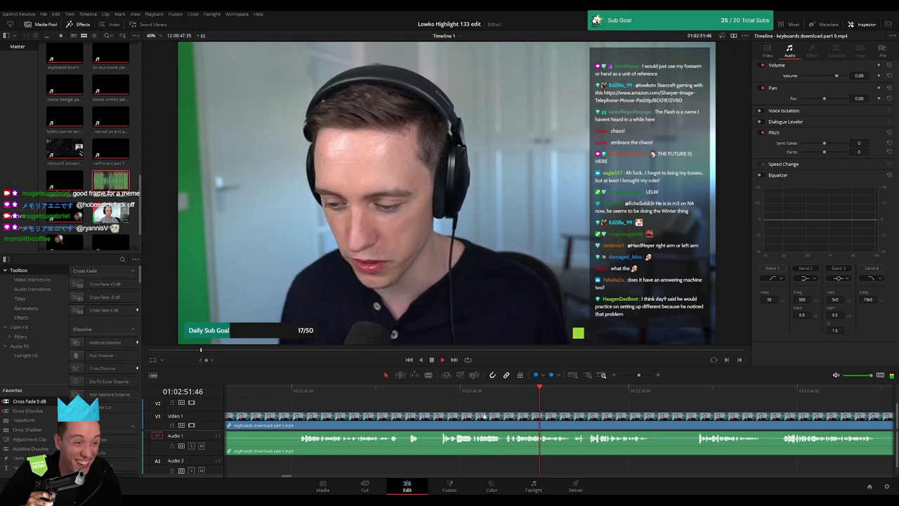
# Step: Split the clip and ripple-delete three short unwanted pieces
pyautogui.click(300, 422)
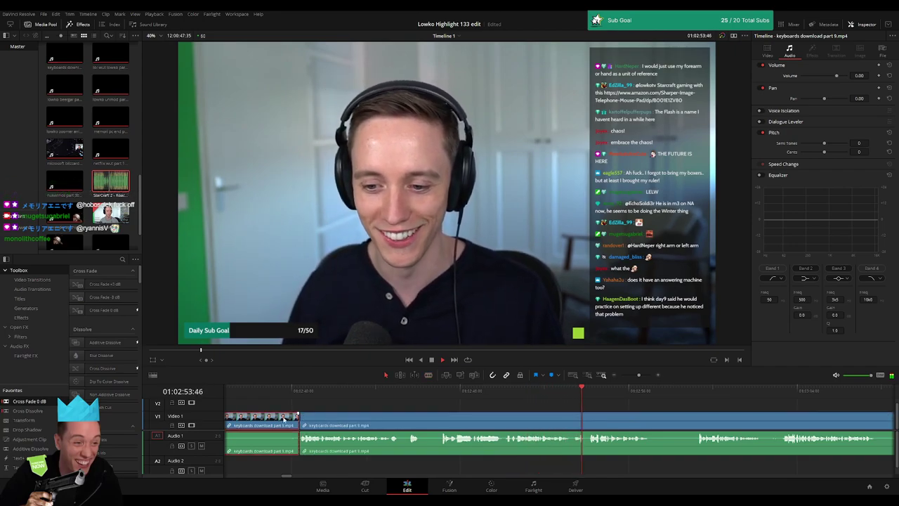
pyautogui.press('Delete')
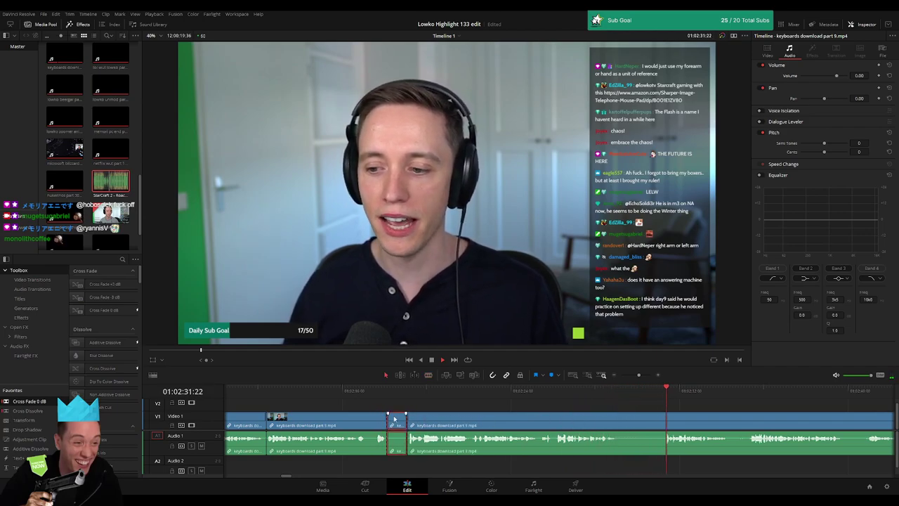
pyautogui.press('Delete')
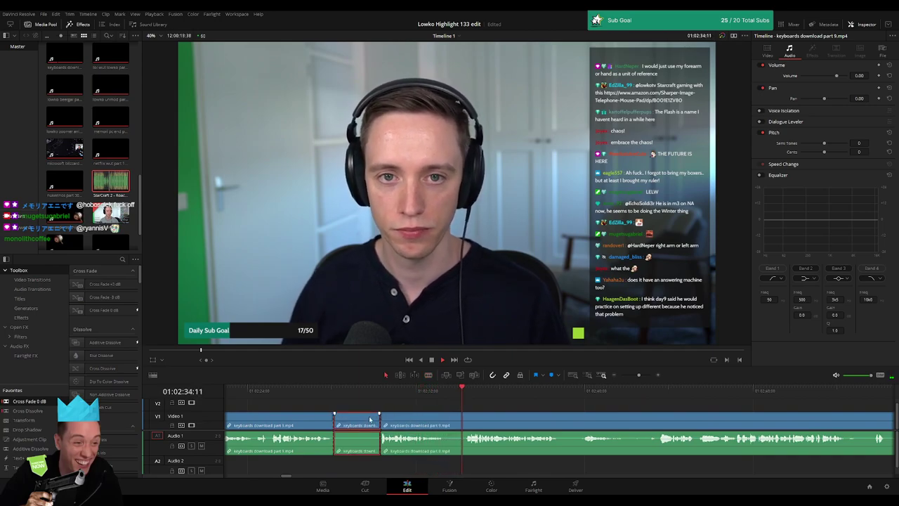
pyautogui.press('Delete')
# Step: Blade around two more short unwanted bits and ripple-delete each one
pyautogui.click(429, 402)
pyautogui.click(398, 418)
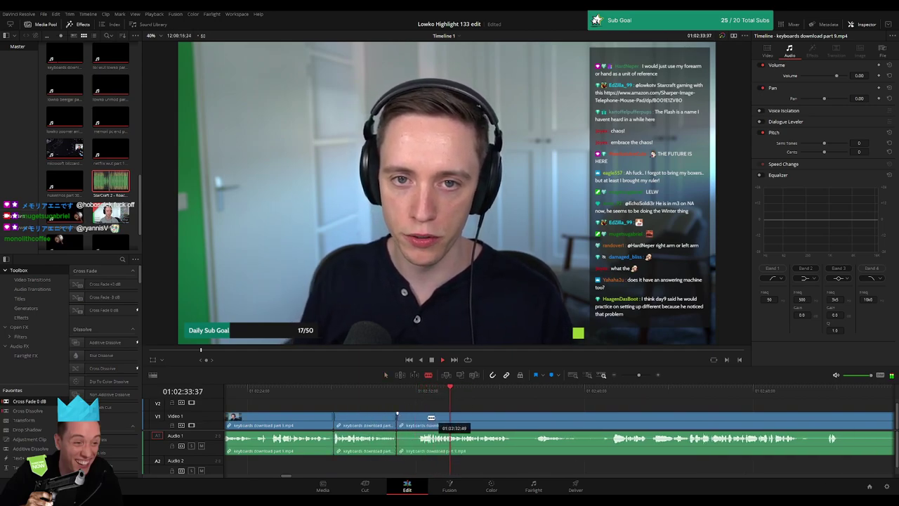
pyautogui.click(418, 418)
pyautogui.press('a')
pyautogui.click(408, 420)
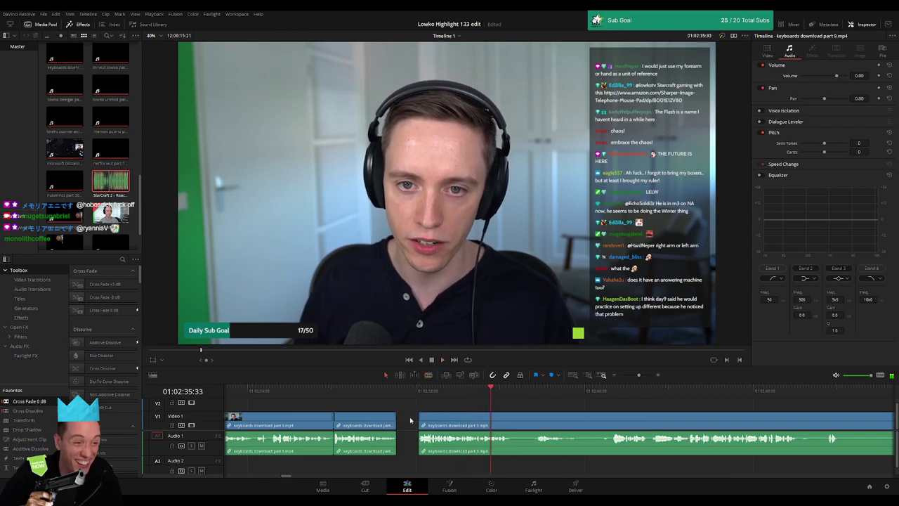
pyautogui.press('Delete')
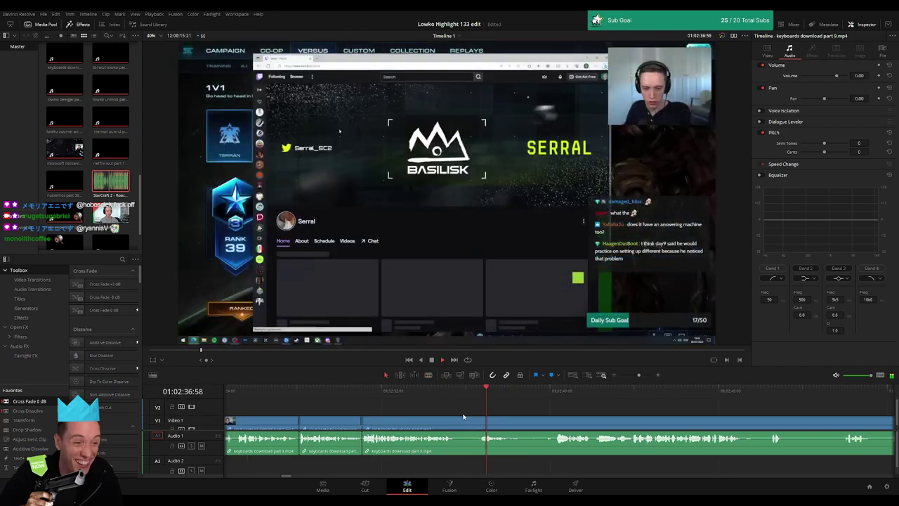
pyautogui.press('b')
pyautogui.click(359, 419)
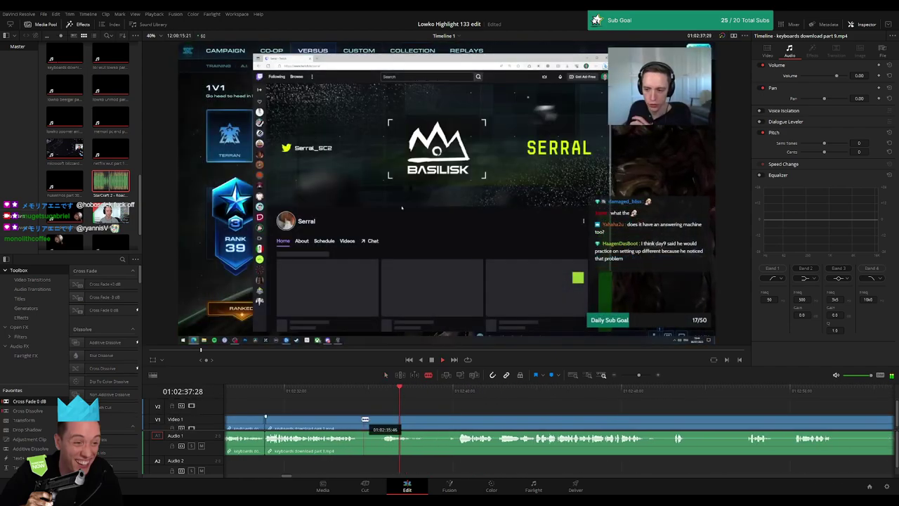
pyautogui.click(380, 418)
pyautogui.press('a')
pyautogui.click(370, 421)
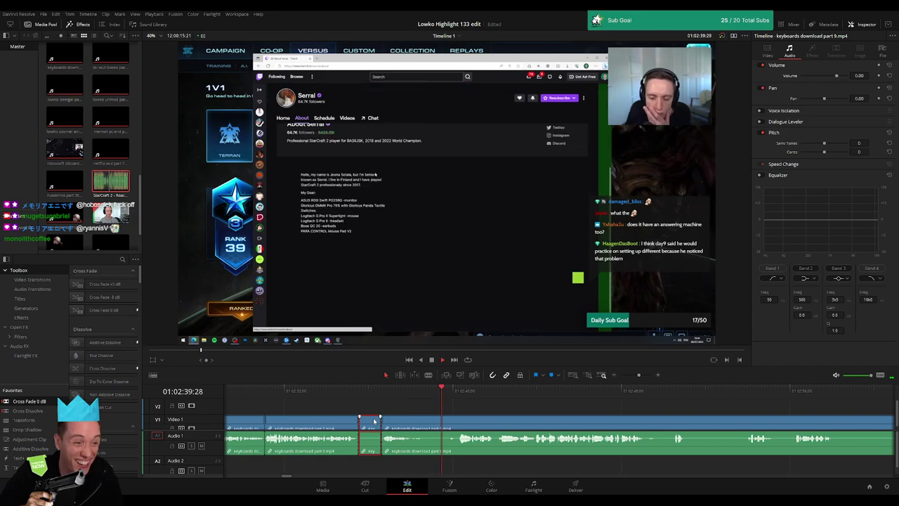
pyautogui.press('Delete')
# Step: Cut out one last unwanted bit near the screen-share section and close the gap
pyautogui.press('b')
pyautogui.click(428, 418)
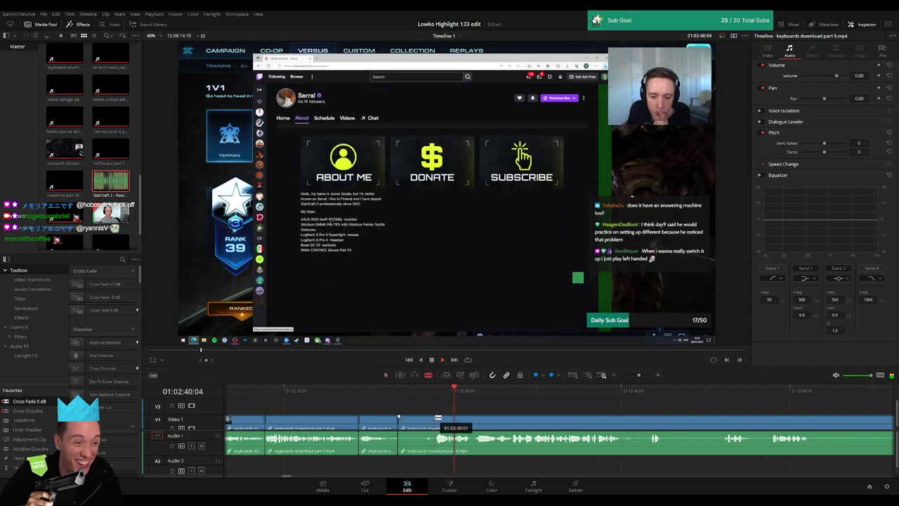
pyautogui.press('a')
pyautogui.click(418, 419)
pyautogui.press('Delete')
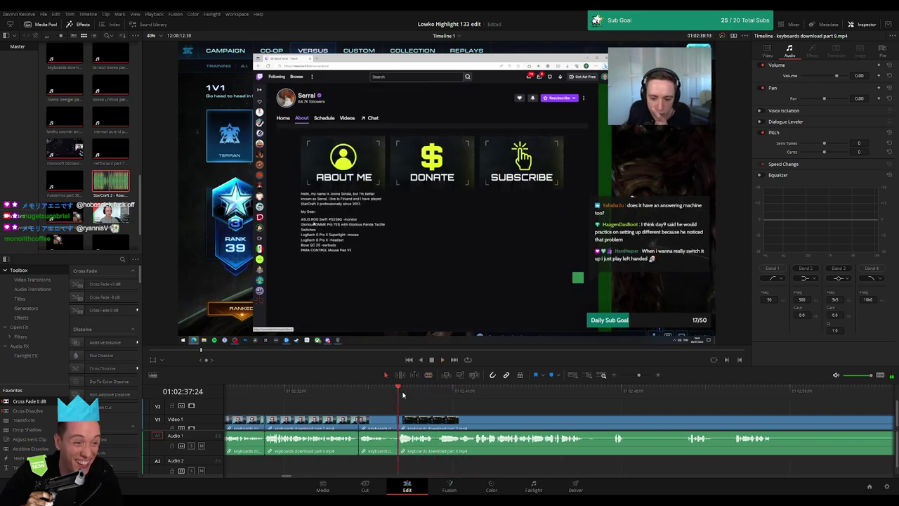
# Step: Split the keyboards footage at the playhead to mark where the sound effect goes
pyautogui.moveTo(638, 374)
pyautogui.mouseDown()
pyautogui.moveTo(631, 375)
pyautogui.moveTo(647, 376)
pyautogui.mouseUp()
pyautogui.click(567, 419)
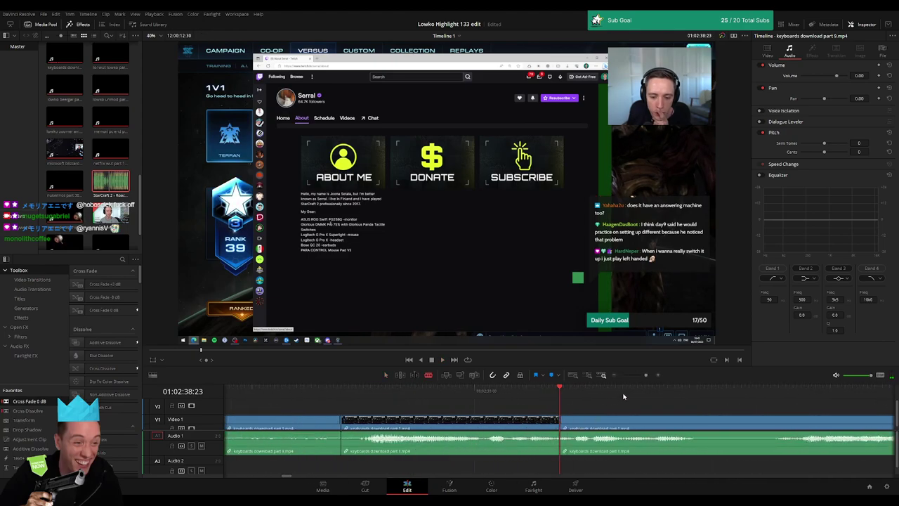
pyautogui.click(597, 392)
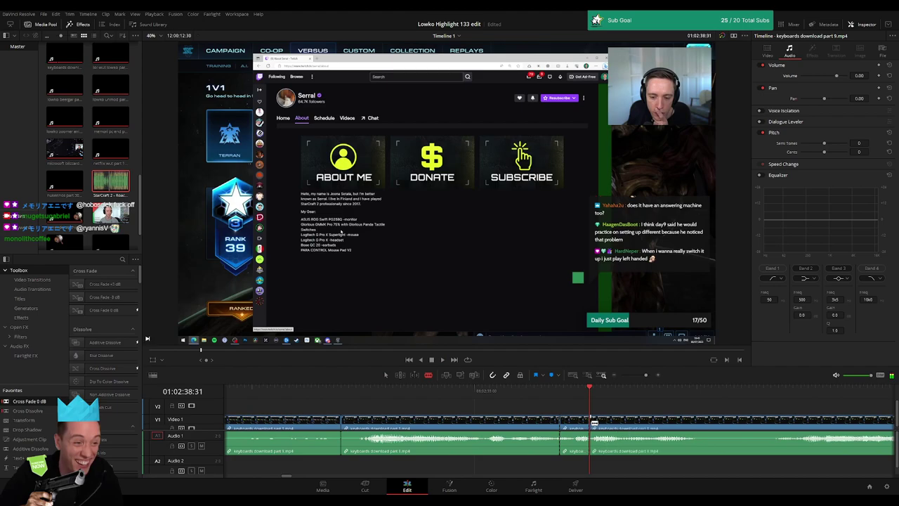
# Step: Place StarCraft 2 - Roach Quotes.mp3 on Audio 2 and trim it to a brief quote
pyautogui.moveTo(110, 182)
pyautogui.mouseDown()
pyautogui.moveTo(497, 468)
pyautogui.moveTo(560, 466)
pyautogui.mouseUp()
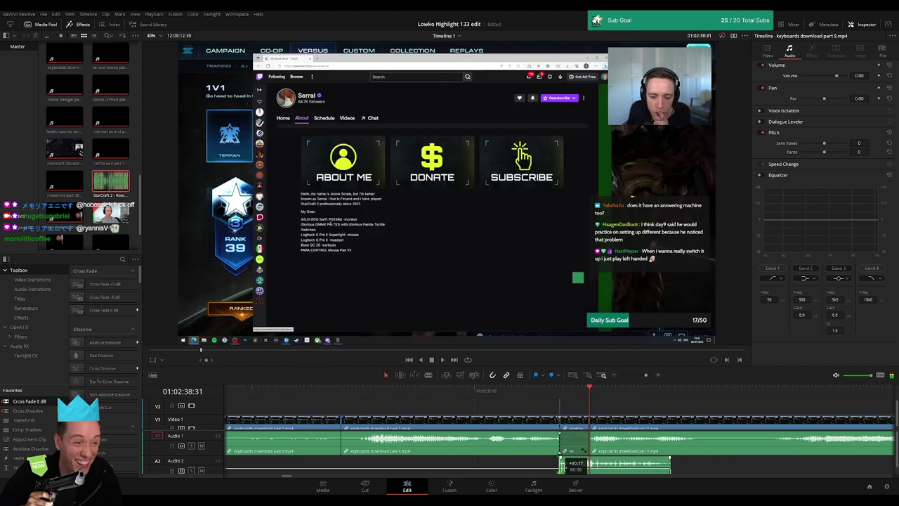
pyautogui.moveTo(671, 465); pyautogui.dragTo(589, 465)
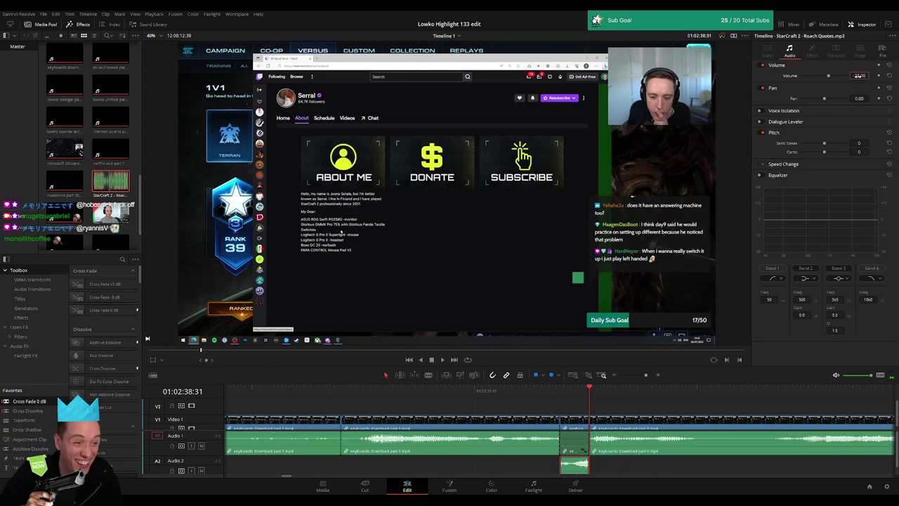
pyautogui.moveTo(646, 378); pyautogui.dragTo(638, 378)
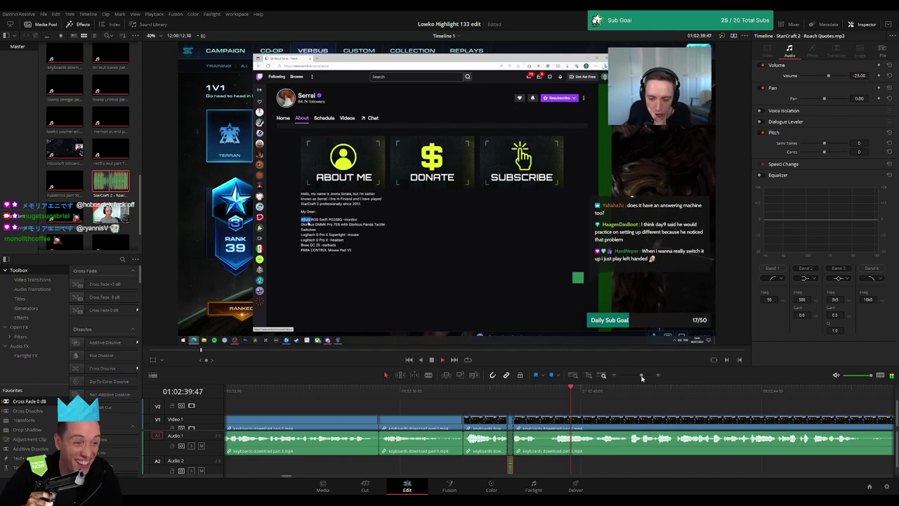
pyautogui.click(599, 406)
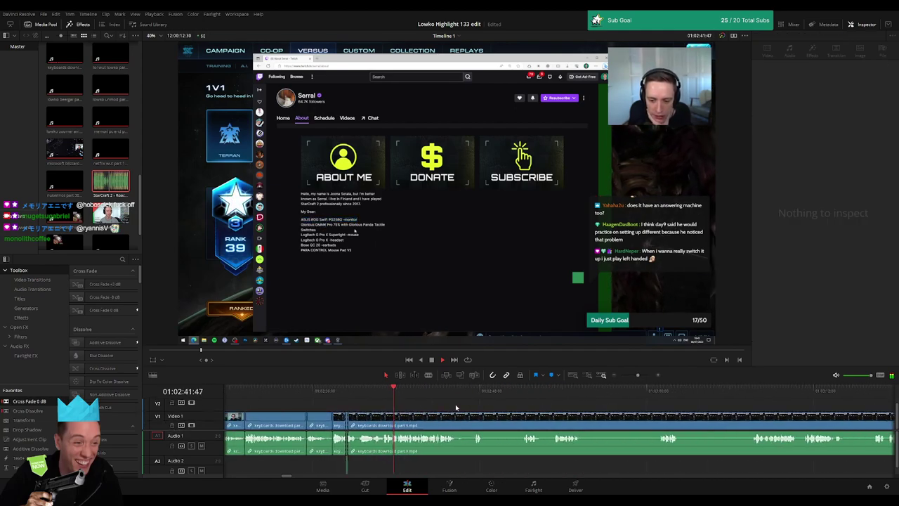
# Step: Split the part 9 footage and ripple-delete the unwanted stretch before the keyboard webpage
pyautogui.click(399, 396)
pyautogui.hotkey('ctrl', 'b')
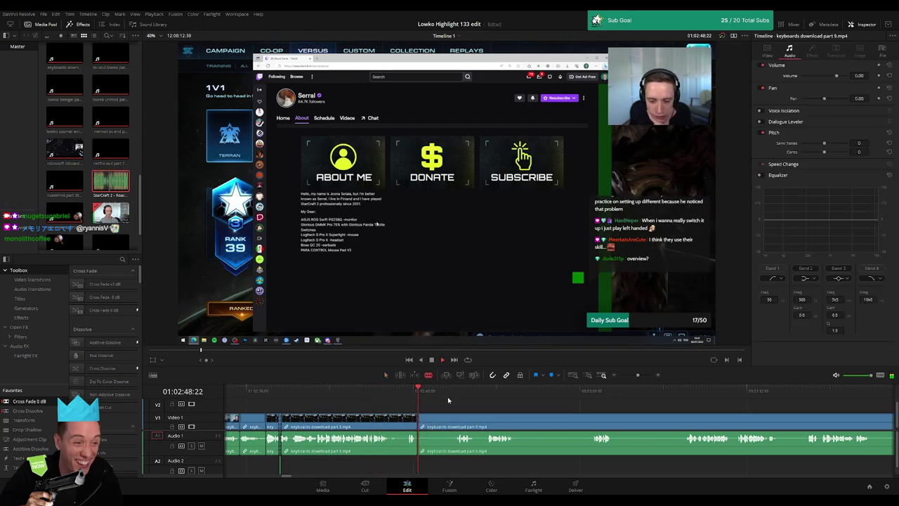
pyautogui.click(456, 398)
pyautogui.click(484, 399)
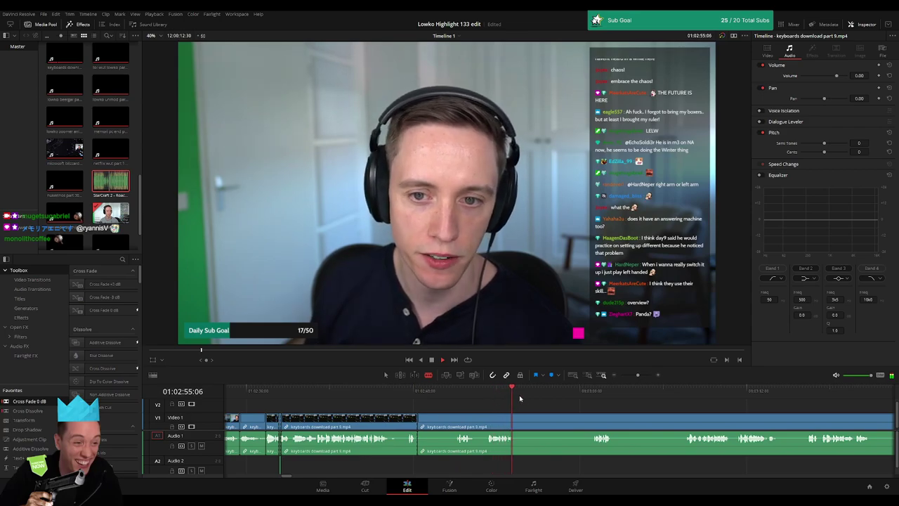
pyautogui.click(582, 397)
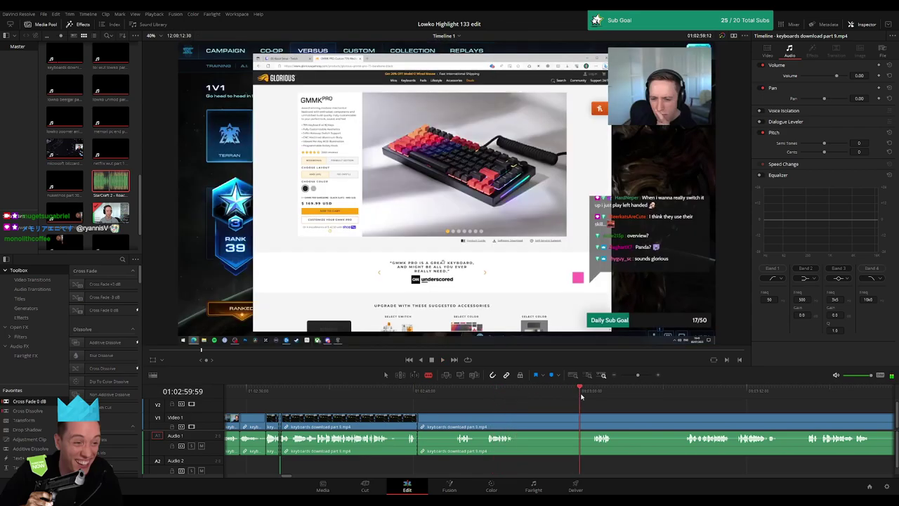
pyautogui.click(557, 420)
pyautogui.press('Delete')
# Step: Ripple-delete two more unwanted clips around the new join
pyautogui.click(492, 388)
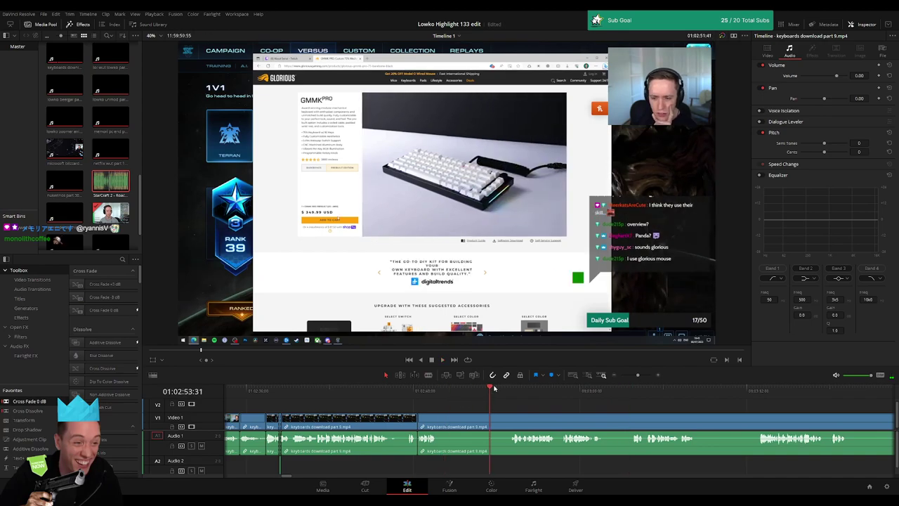
pyautogui.moveTo(494, 388); pyautogui.dragTo(506, 388)
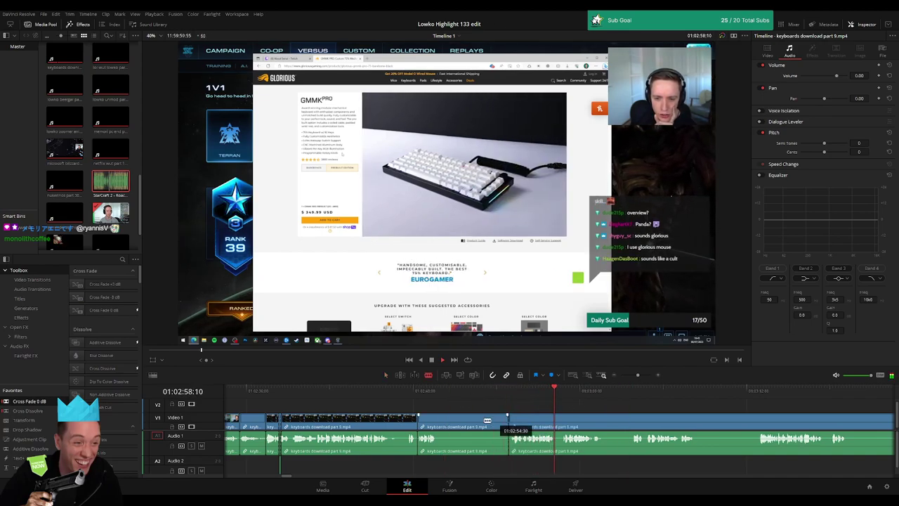
pyautogui.press('Delete')
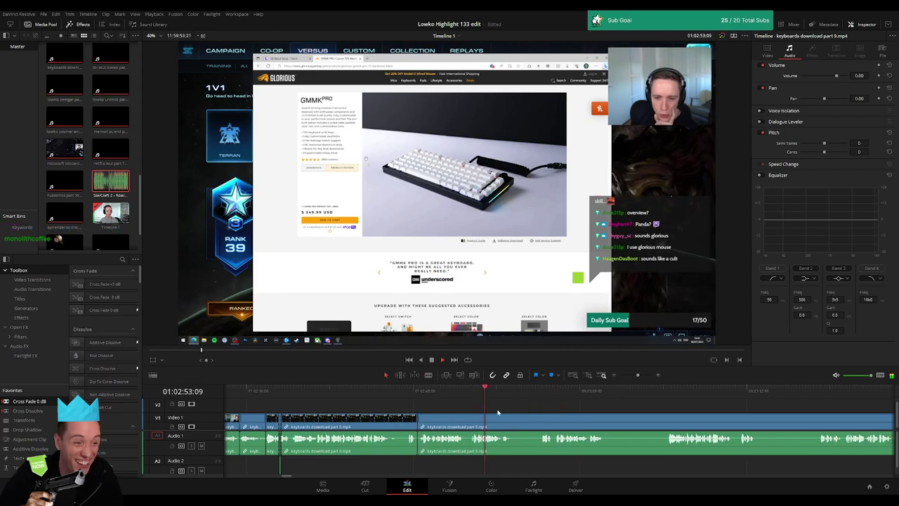
pyautogui.hscroll(3, 419, 412)
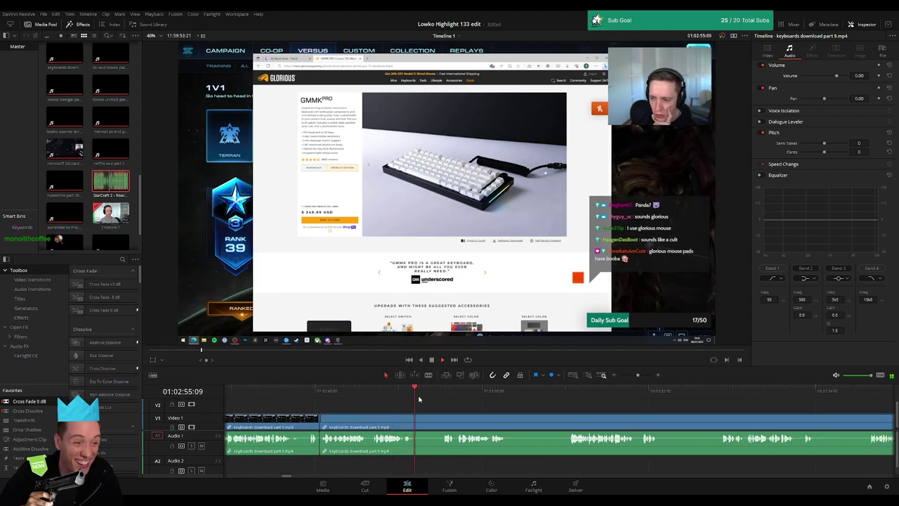
pyautogui.press('Delete')
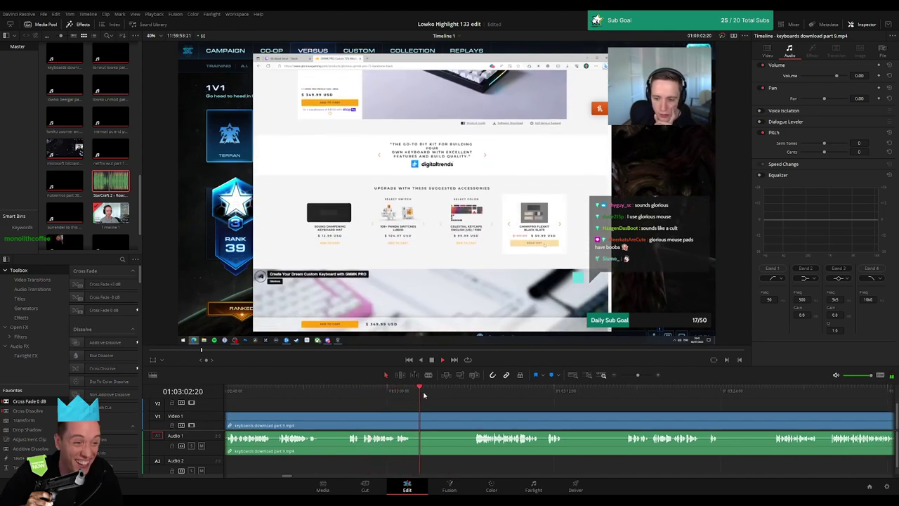
# Step: Blade out and ripple-delete two unwanted parts further along the footage
pyautogui.click(474, 395)
pyautogui.click(411, 426)
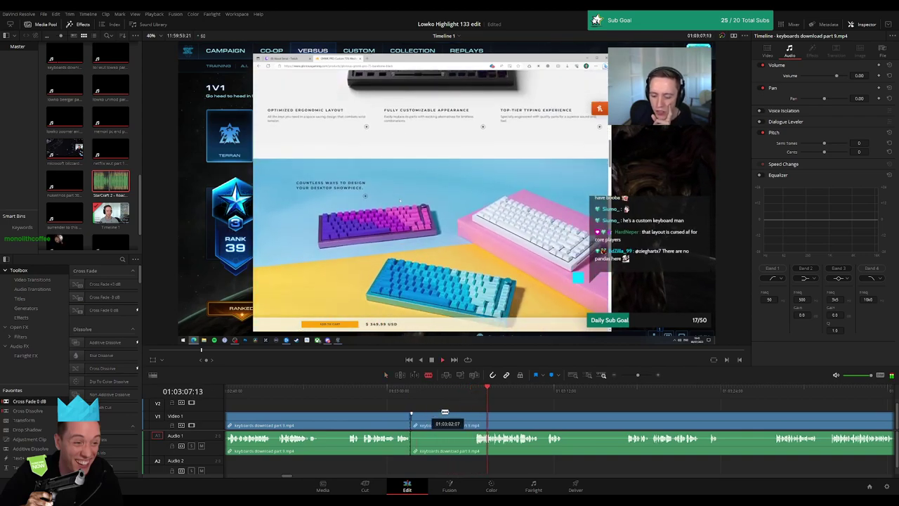
pyautogui.click(472, 421)
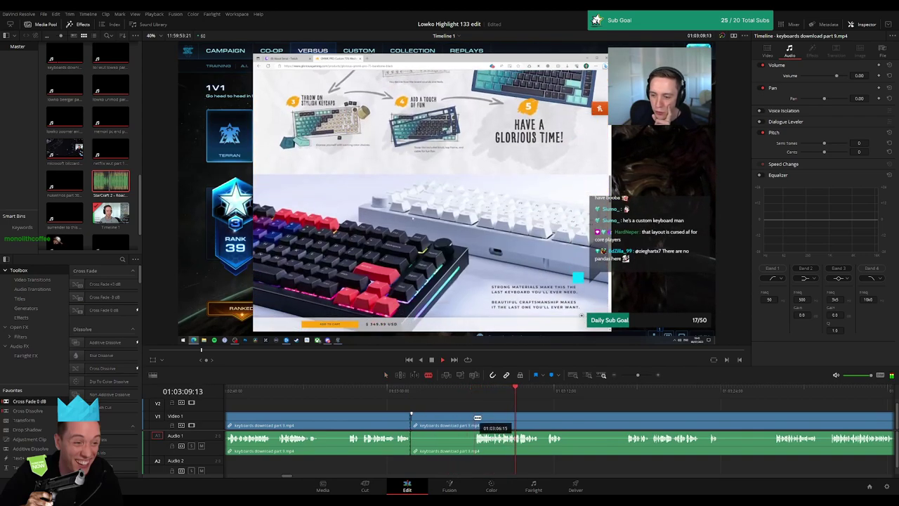
pyautogui.press('Delete')
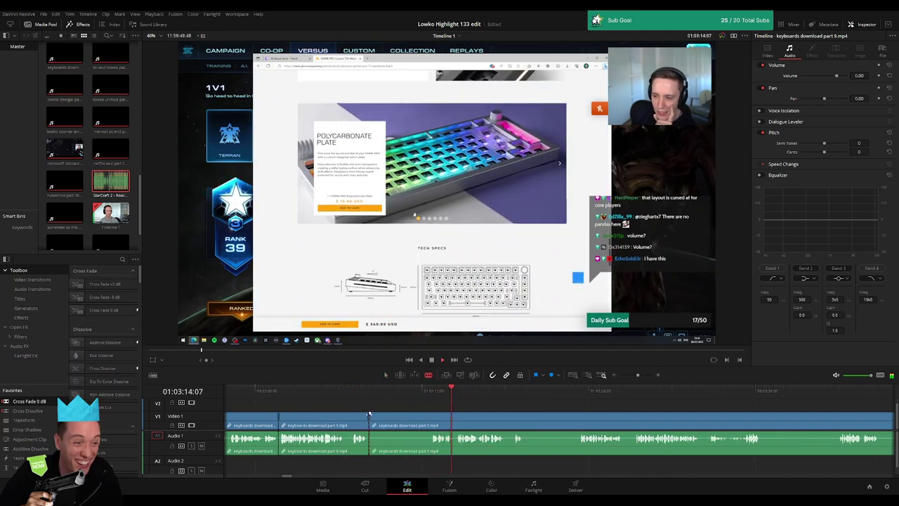
pyautogui.click(430, 422)
pyautogui.press('a')
pyautogui.press('Delete')
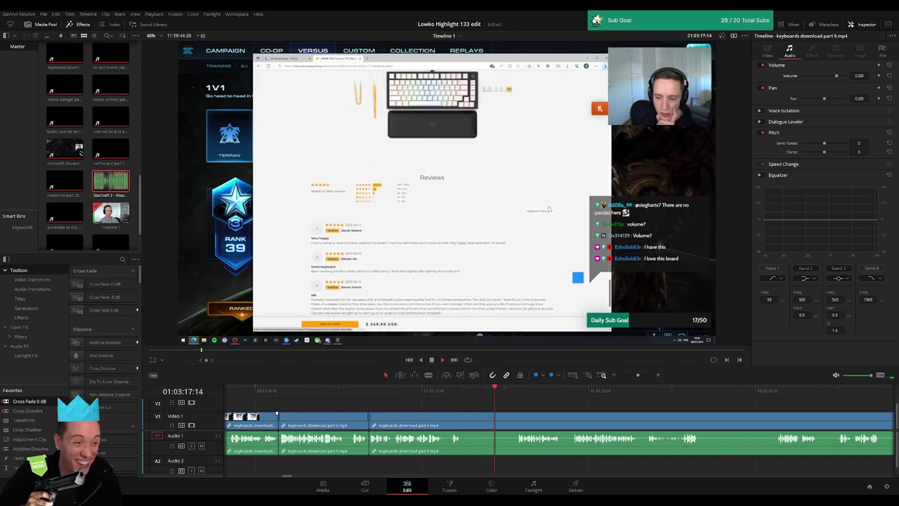
# Step: Cut out the unwanted stretches around the keyboard product page and close the gaps
pyautogui.hscroll(3, 440, 407)
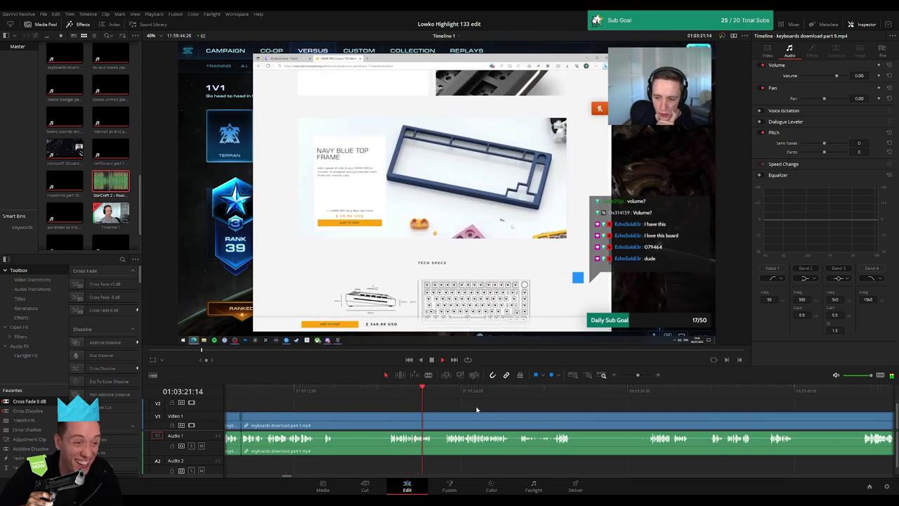
pyautogui.hscroll(2, 398, 408)
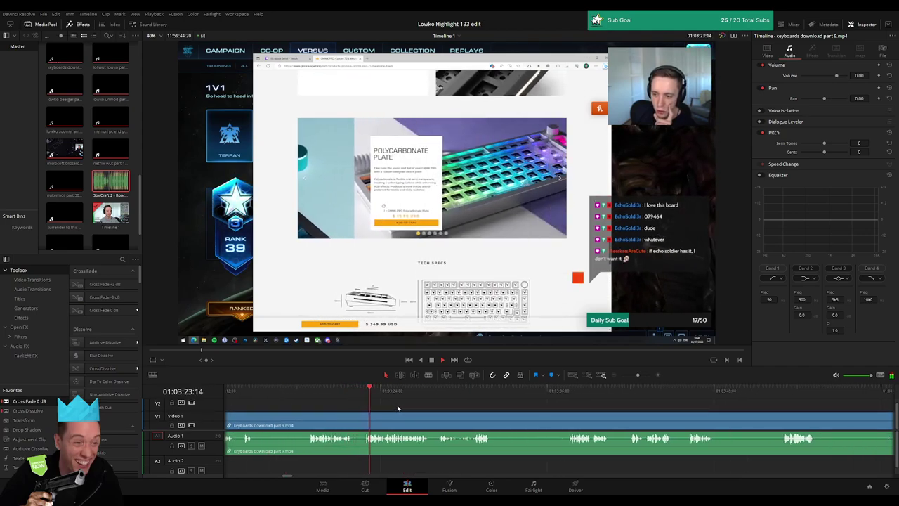
pyautogui.hscroll(2, 399, 410)
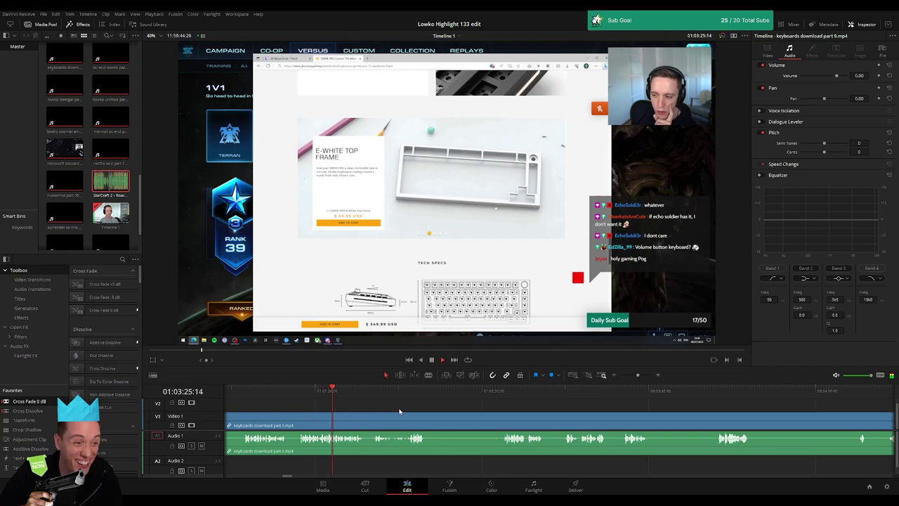
pyautogui.hscroll(2, 398, 410)
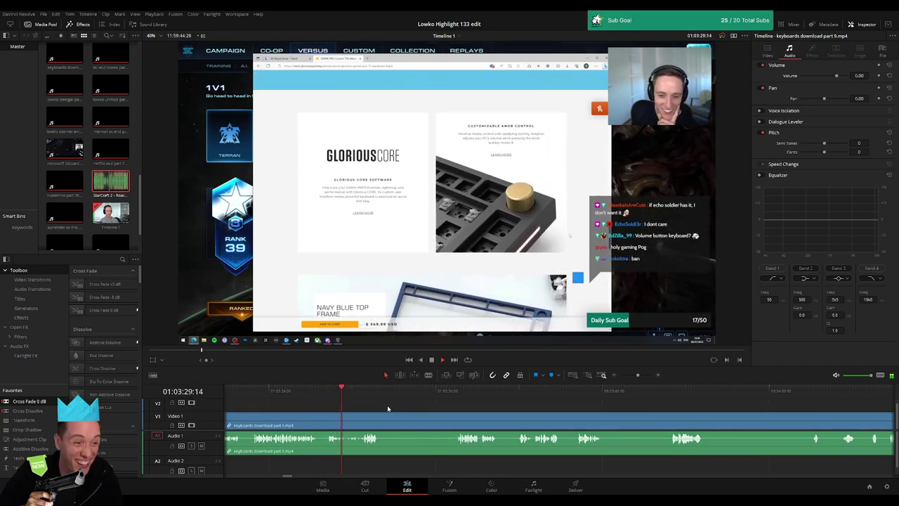
pyautogui.hscroll(2, 385, 411)
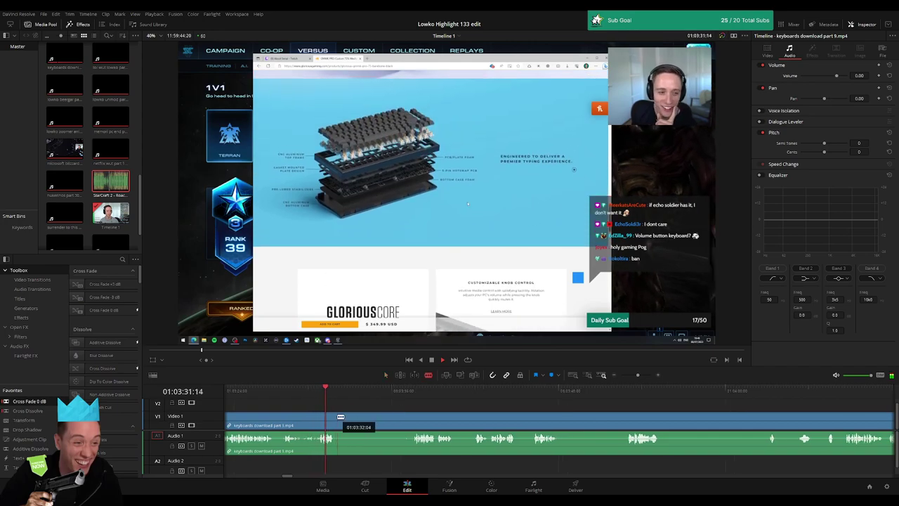
pyautogui.click(336, 421)
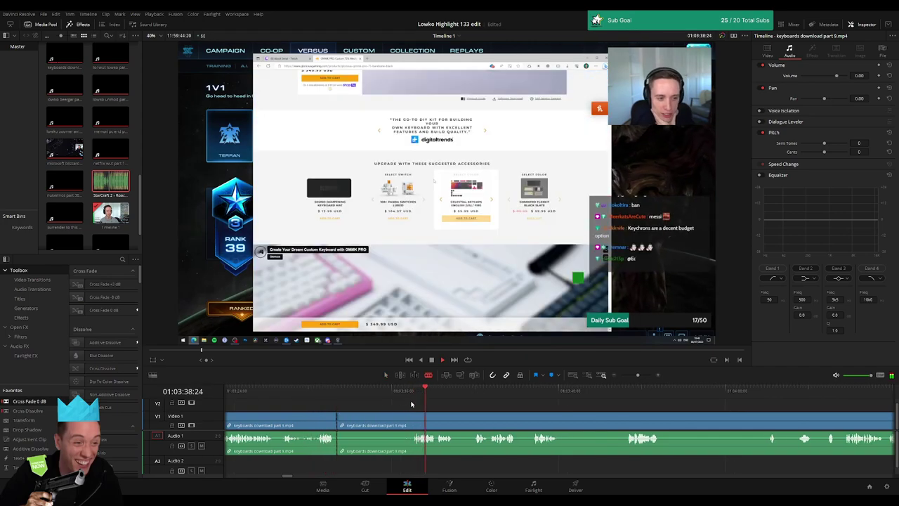
pyautogui.click(411, 421)
pyautogui.press('a')
pyautogui.click(397, 425)
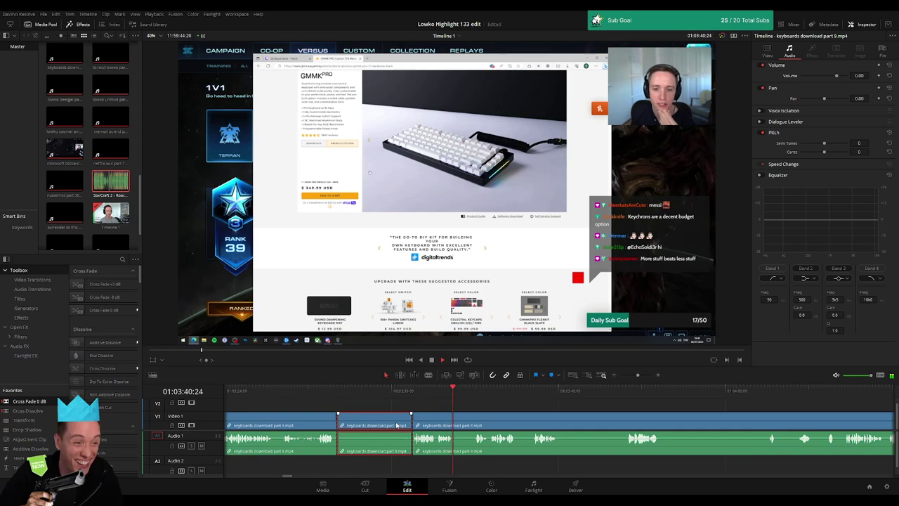
pyautogui.press('BackSpace')
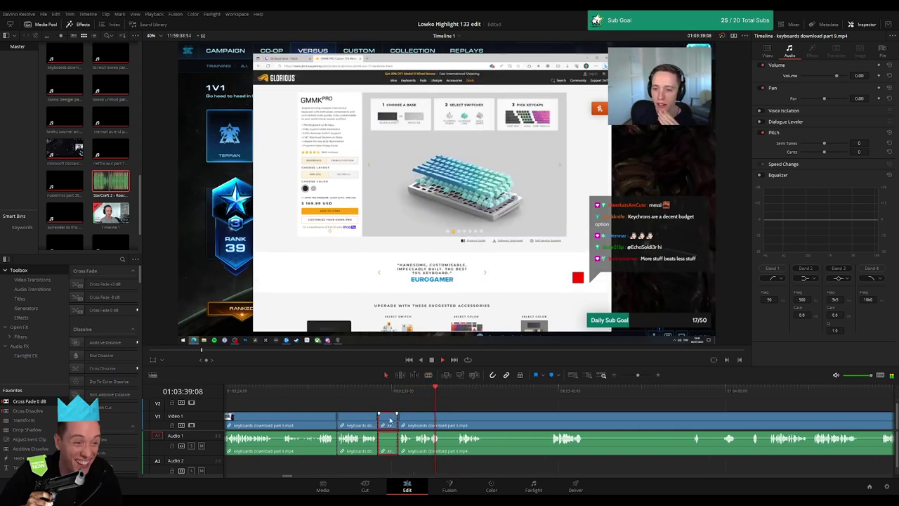
pyautogui.press('BackSpace')
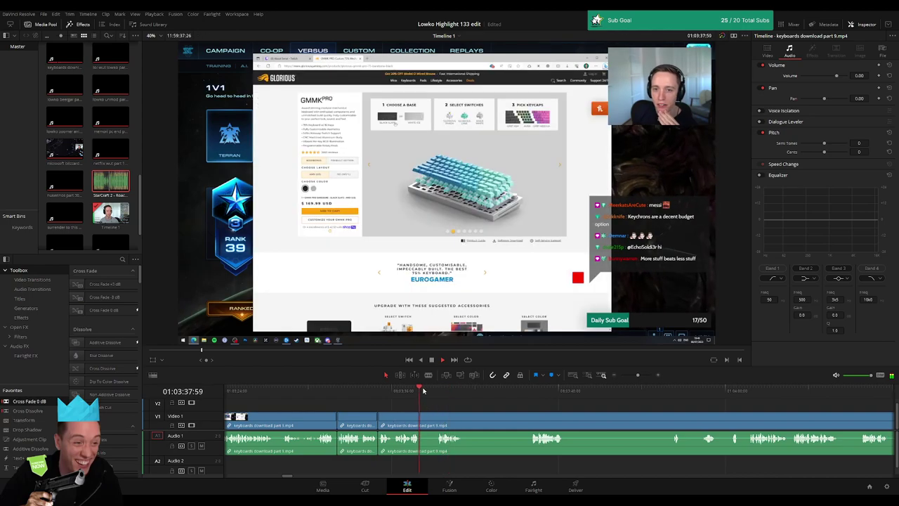
pyautogui.moveTo(423, 391); pyautogui.dragTo(436, 392)
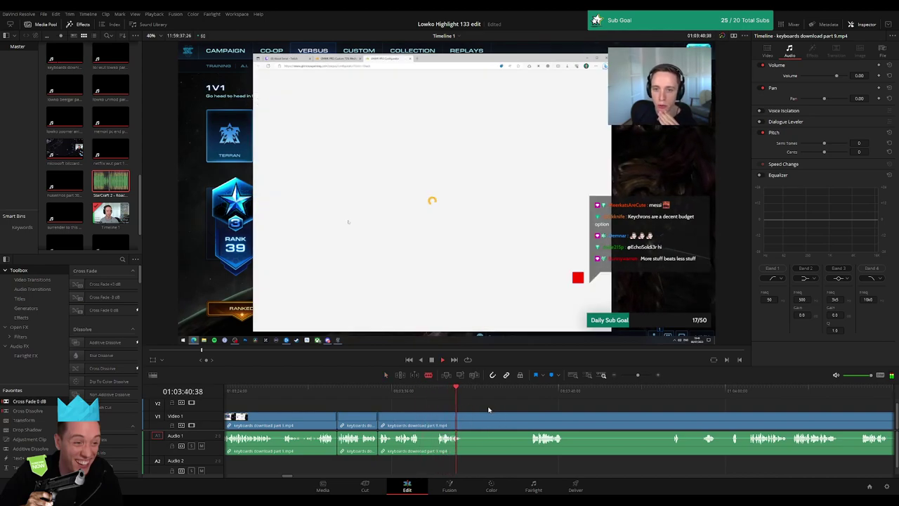
# Step: Blade out and ripple-delete the first unwanted stretch of webcam talk
pyautogui.click(506, 391)
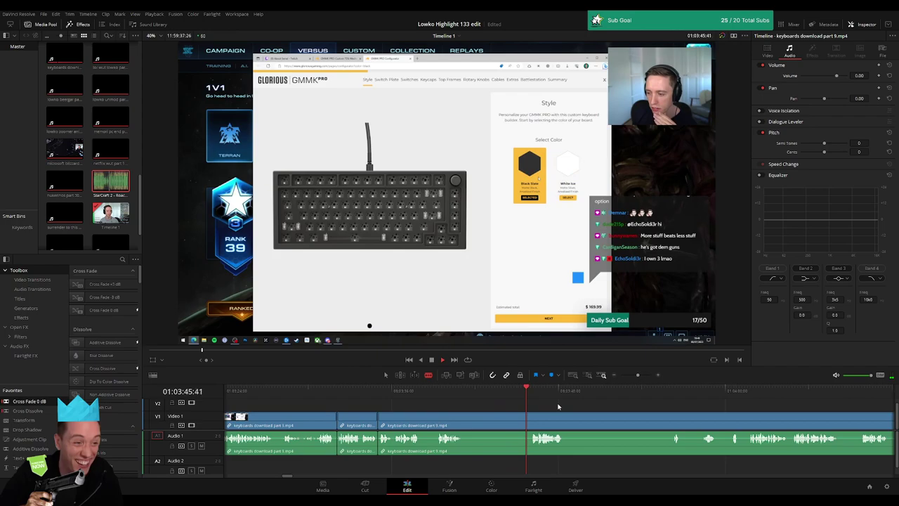
pyautogui.hscroll(3, 484, 411)
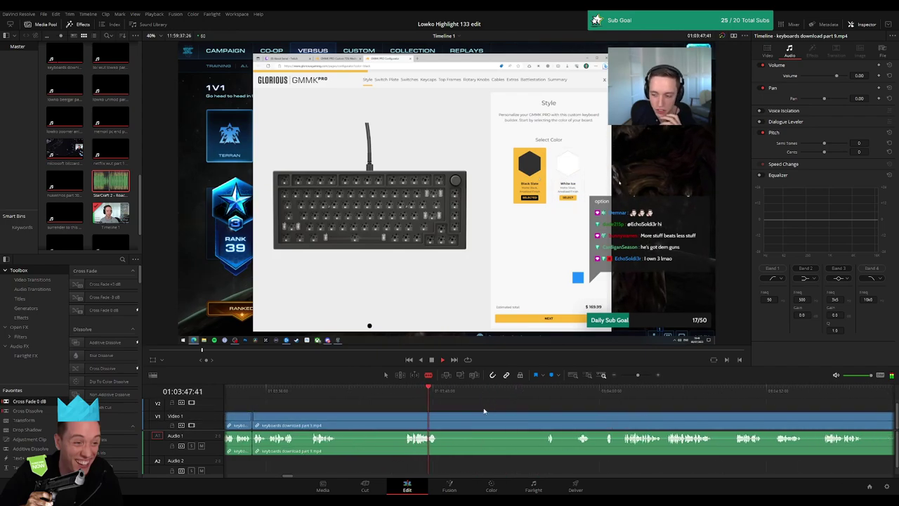
pyautogui.moveTo(445, 398); pyautogui.dragTo(538, 394)
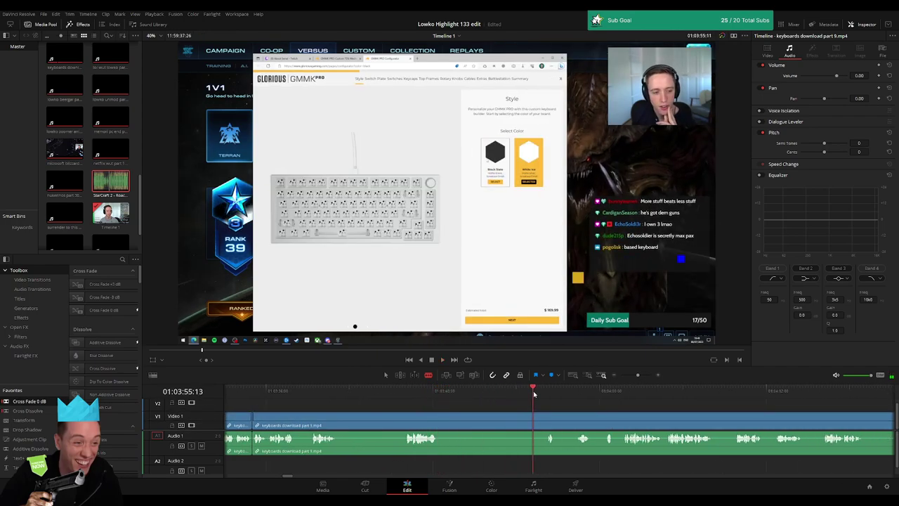
pyautogui.click(438, 420)
pyautogui.click(548, 422)
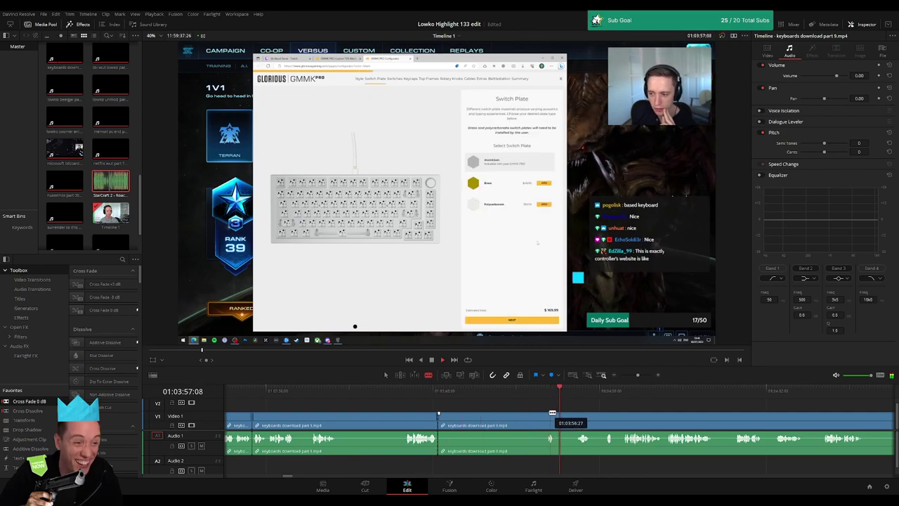
pyautogui.press('Delete')
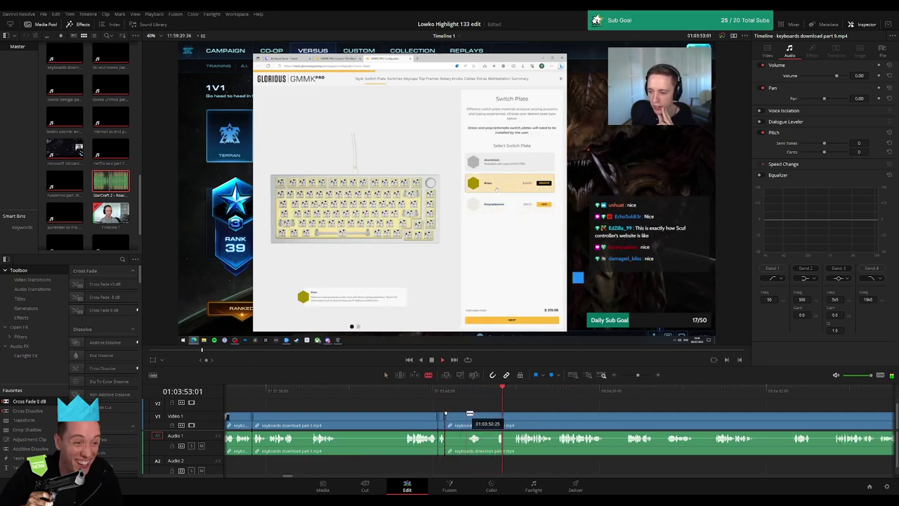
pyautogui.click(566, 404)
# Step: Cut at the start of a tangent and ripple-delete two short pieces
pyautogui.hscroll(3, 566, 404)
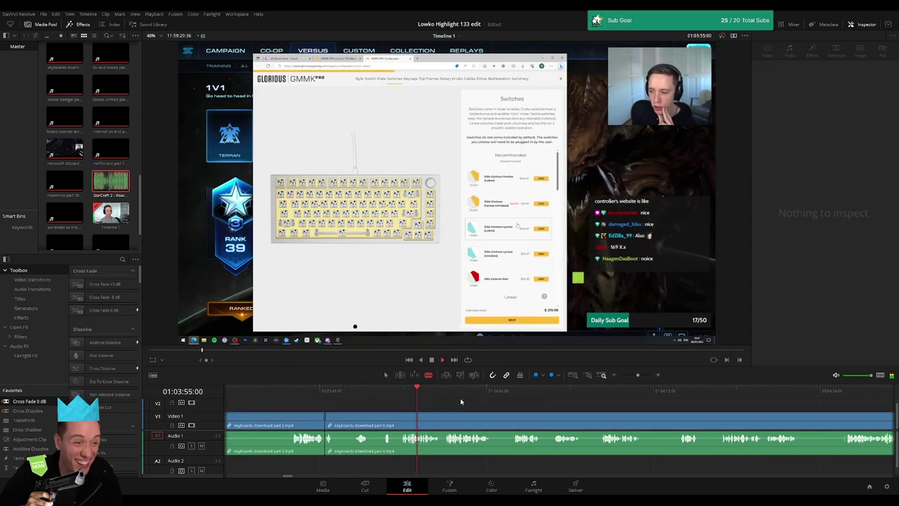
pyautogui.hscroll(2, 453, 406)
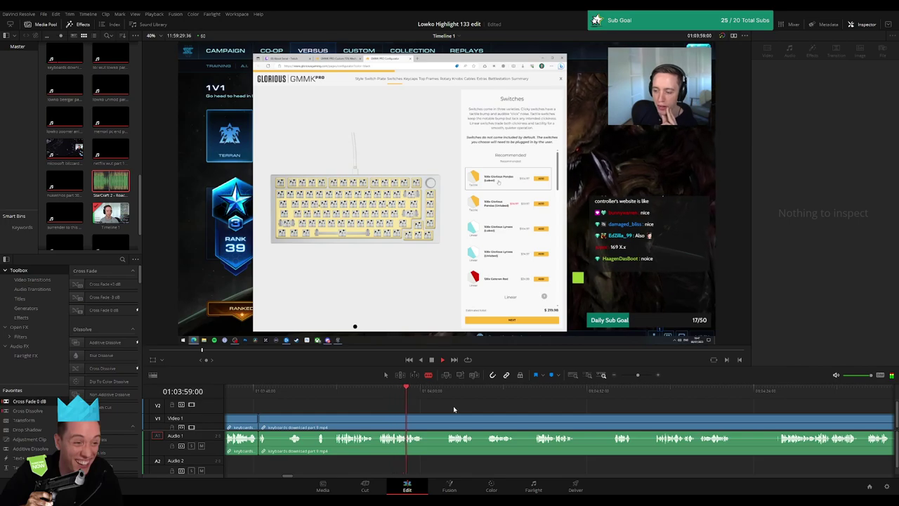
pyautogui.click(444, 392)
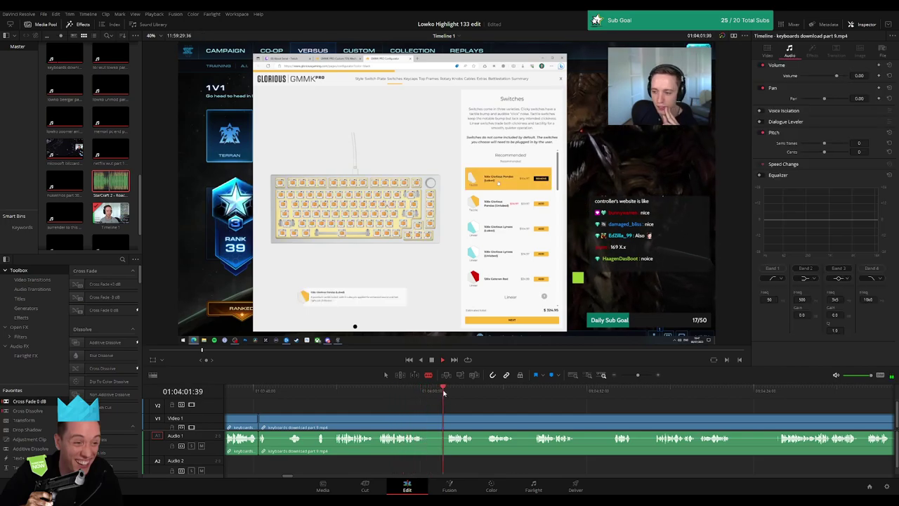
pyautogui.hscroll(3, 535, 407)
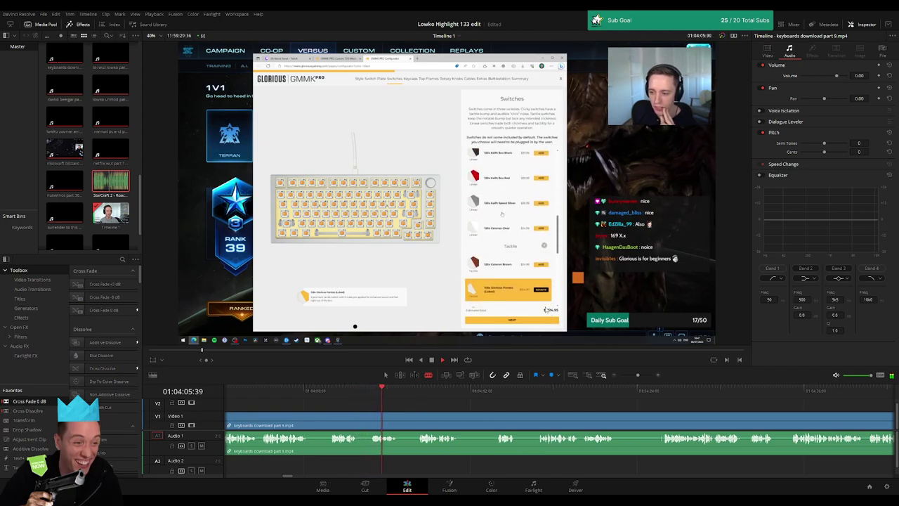
pyautogui.hscroll(2, 384, 405)
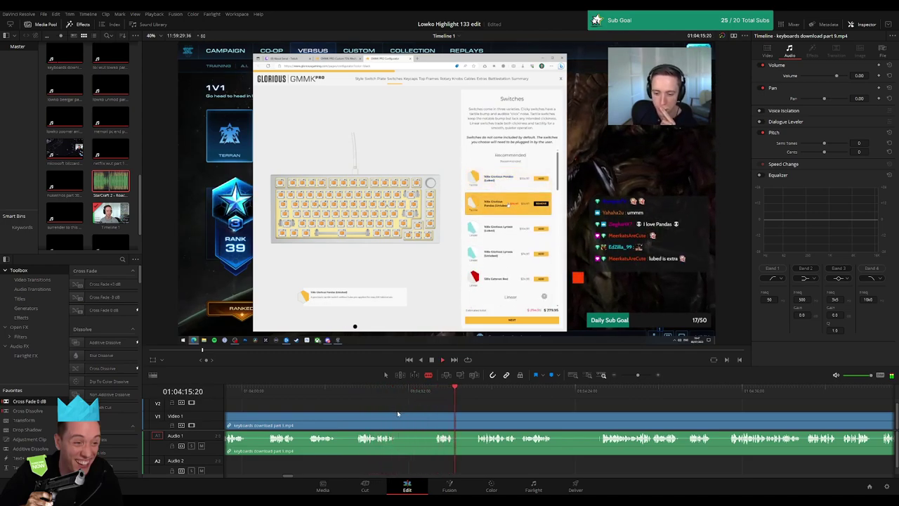
pyautogui.click(397, 413)
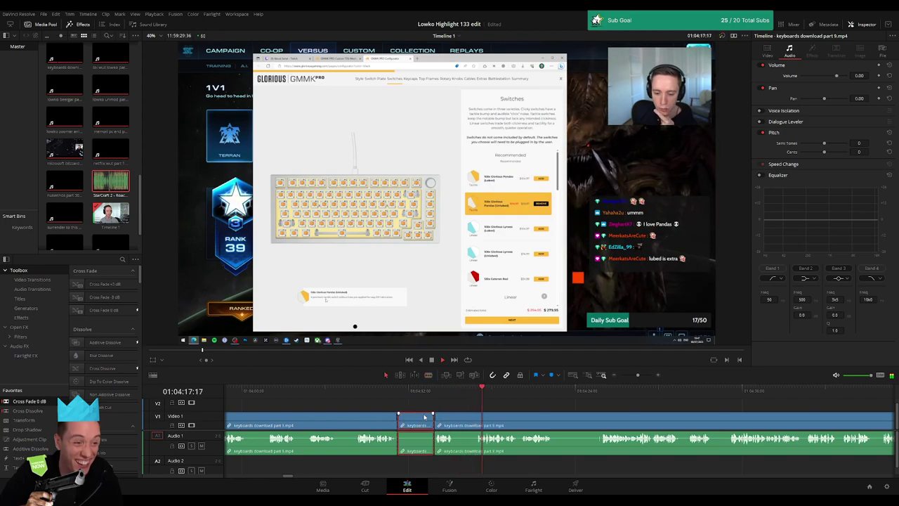
pyautogui.press('BackSpace')
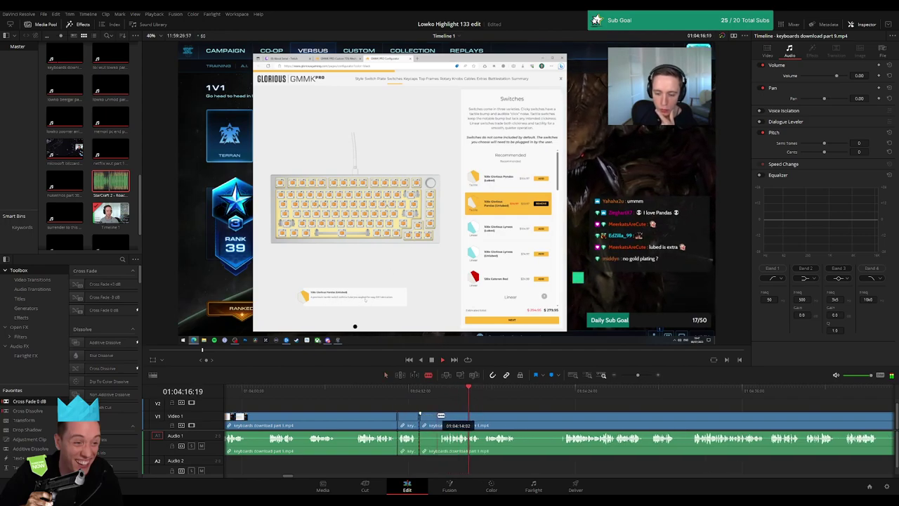
pyautogui.press('BackSpace')
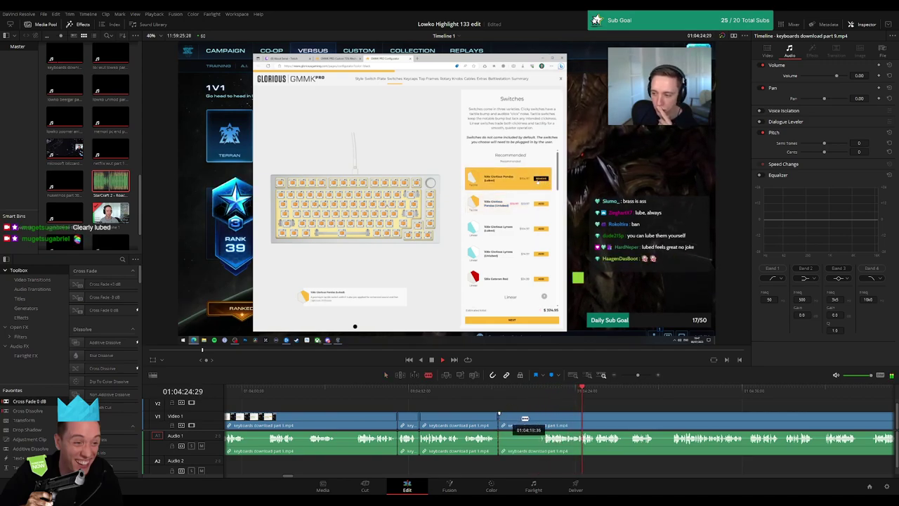
# Step: Split at the playhead and trim the new clip's start later to drop dead air
pyautogui.click(546, 417)
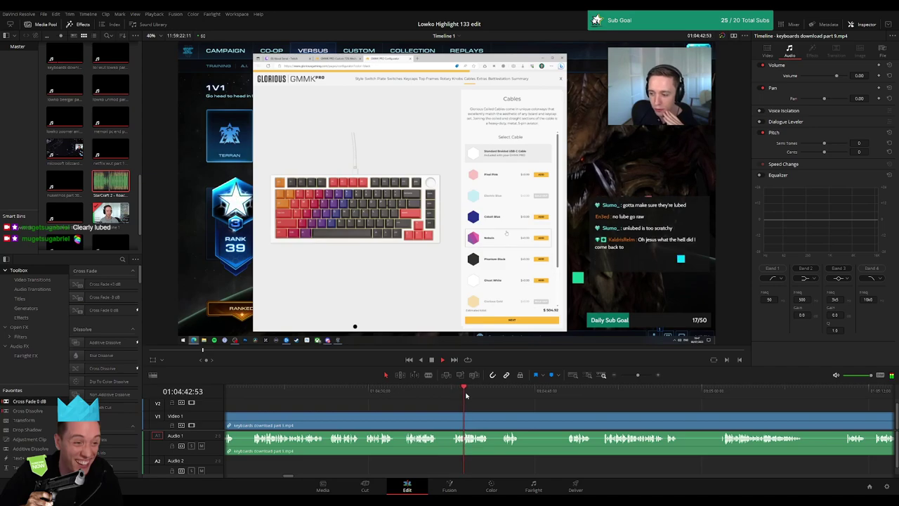
pyautogui.hscroll(2, 436, 404)
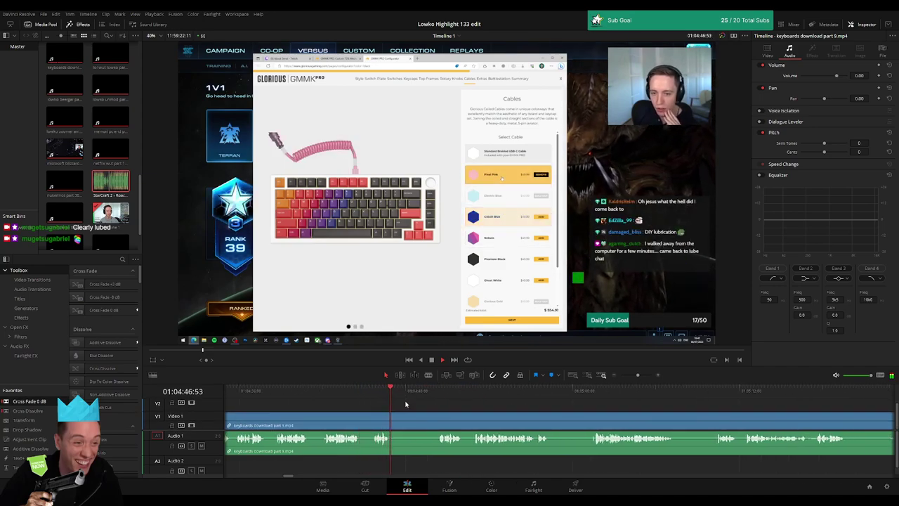
pyautogui.moveTo(407, 392); pyautogui.dragTo(441, 392)
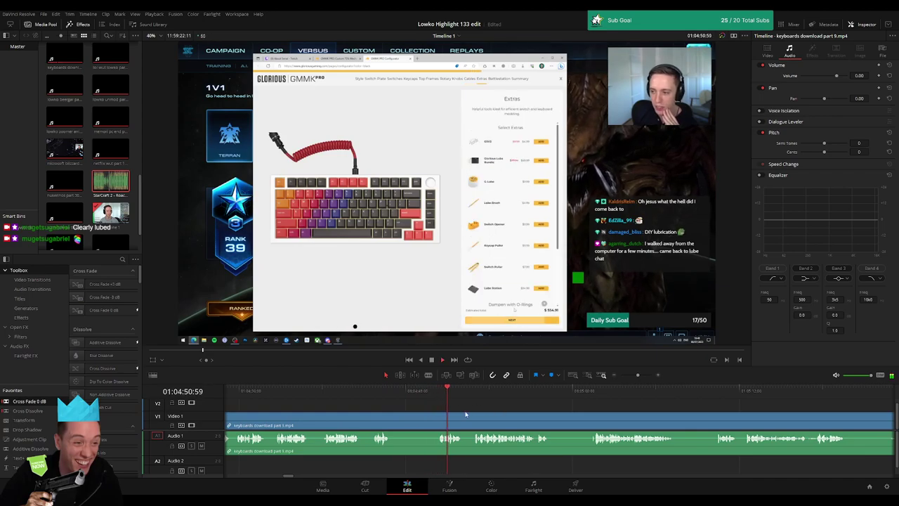
pyautogui.hscroll(2, 466, 415)
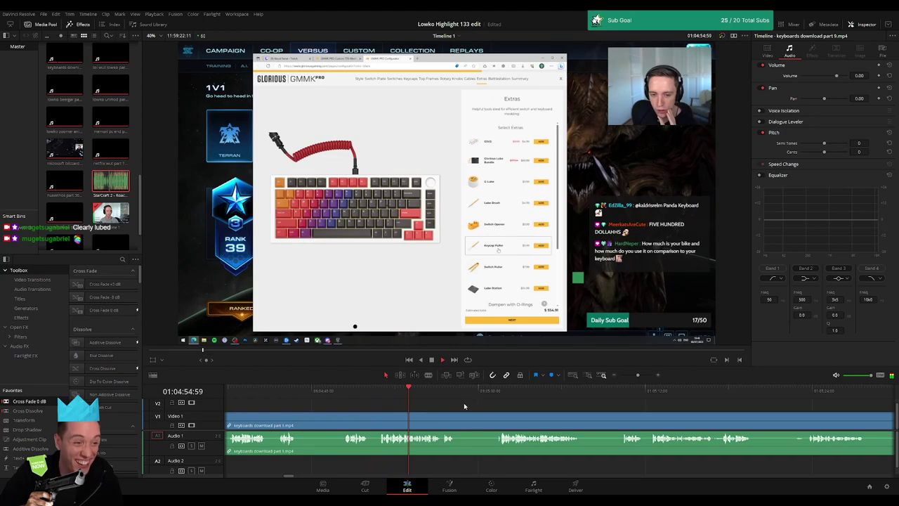
pyautogui.hscroll(3, 421, 408)
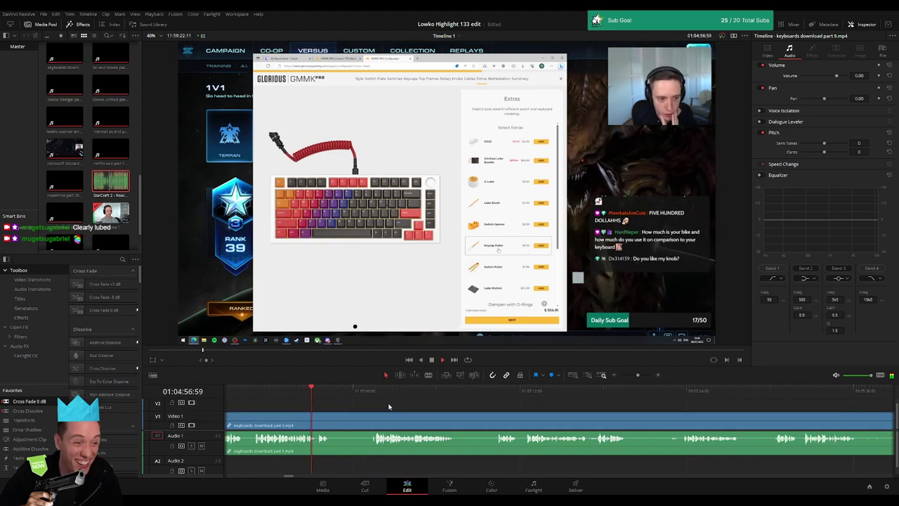
pyautogui.hotkey('ctrl', 'b')
pyautogui.moveTo(330, 416); pyautogui.dragTo(383, 416)
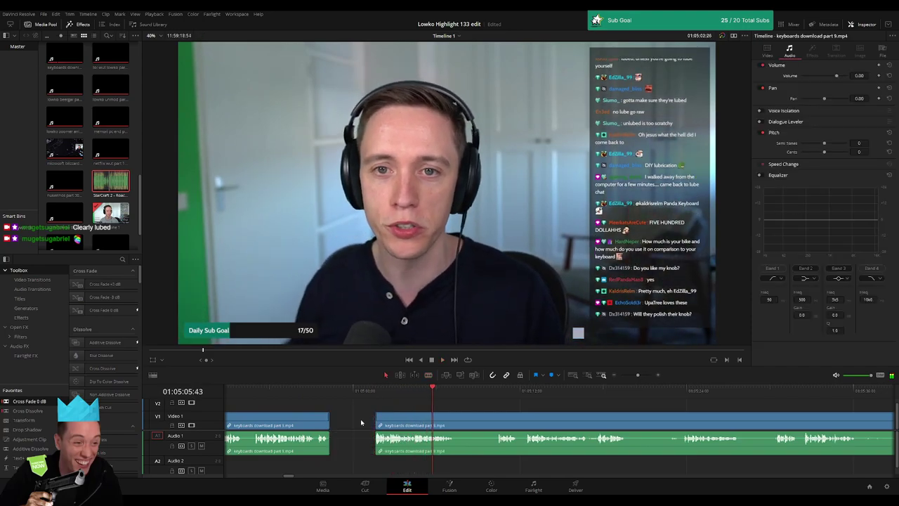
pyautogui.press('a')
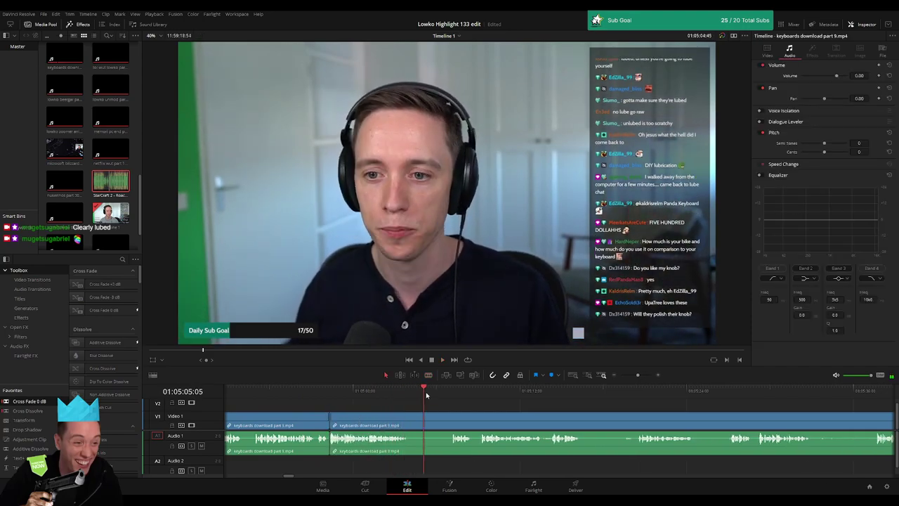
# Step: Blade out and ripple-delete two more dull stretches, including a tangent
pyautogui.click(411, 420)
pyautogui.click(449, 420)
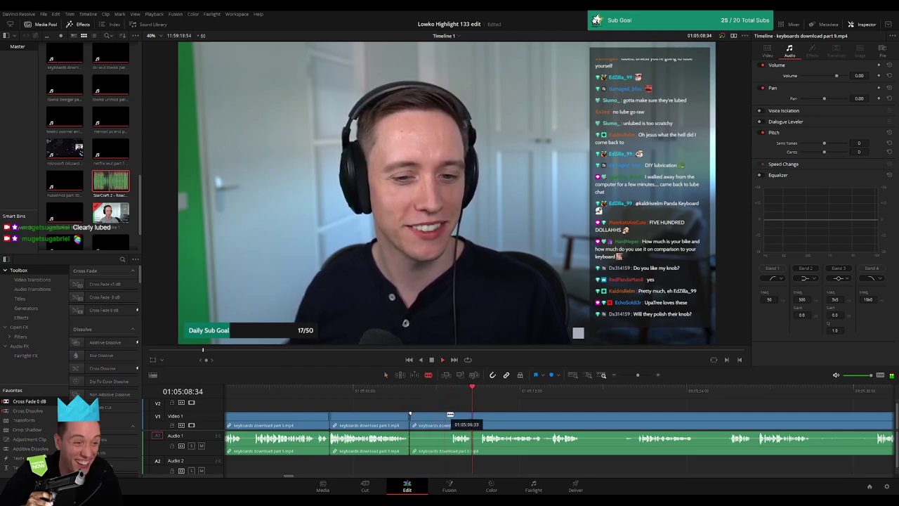
pyautogui.press('a')
pyautogui.click(442, 421)
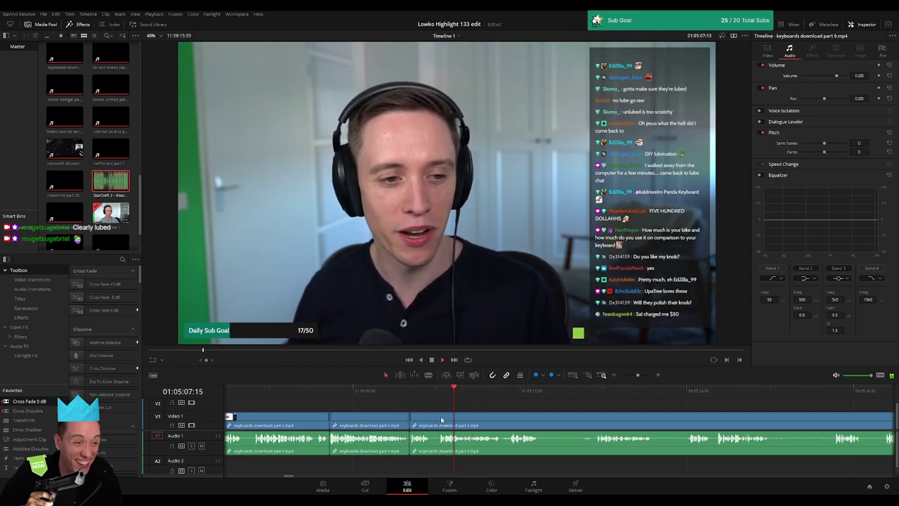
pyautogui.press('Delete')
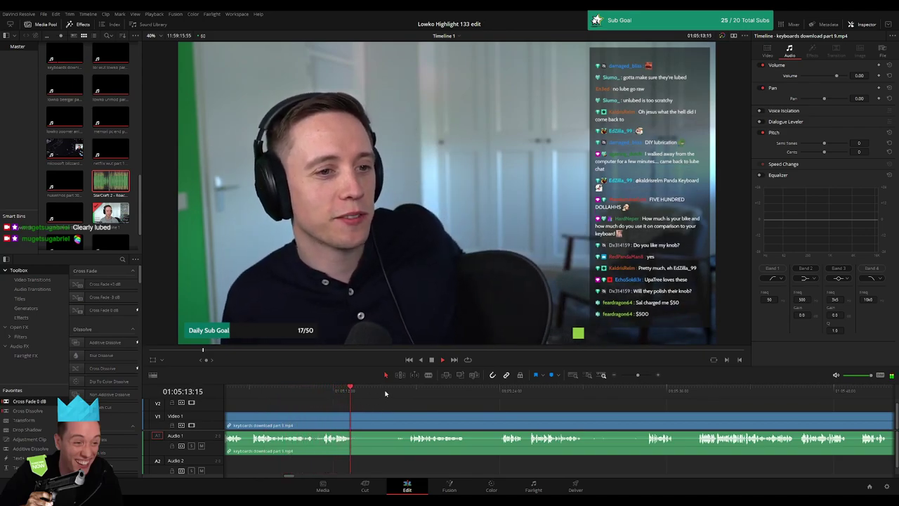
pyautogui.click(352, 420)
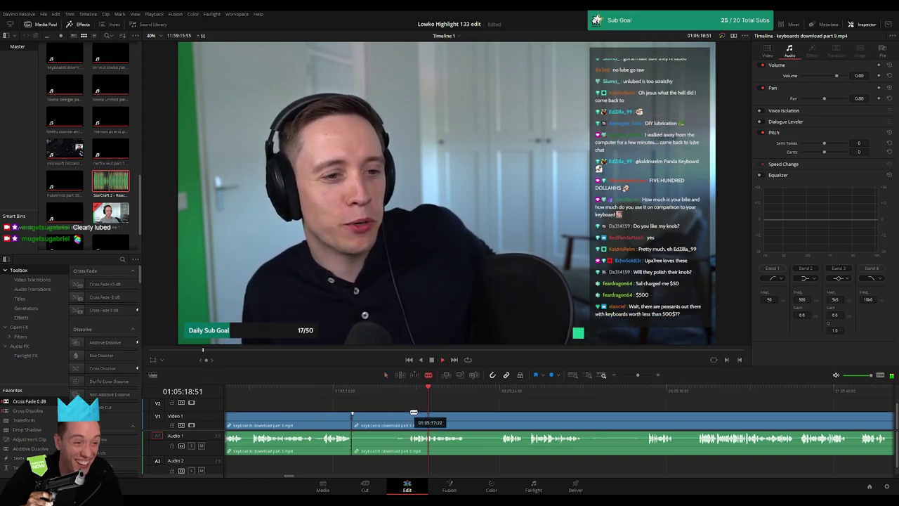
pyautogui.click(413, 412)
pyautogui.press('a')
pyautogui.click(404, 420)
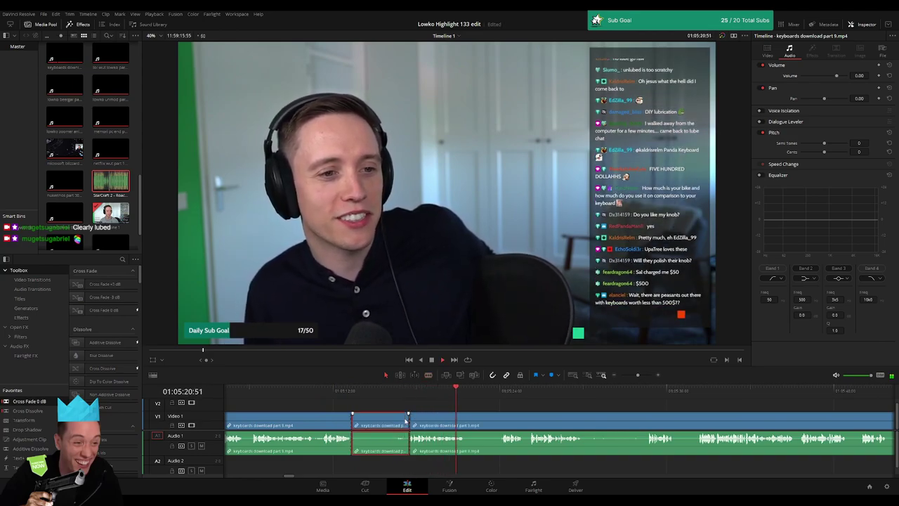
pyautogui.press('Delete')
# Step: Remove the next dull part between two cuts and close the leftover gap
pyautogui.press('b')
pyautogui.click(408, 420)
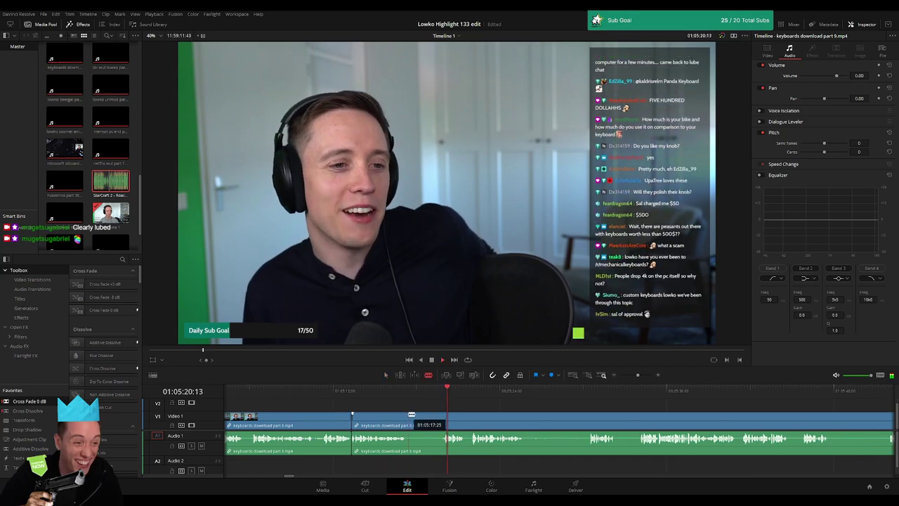
pyautogui.click(442, 418)
pyautogui.press('a')
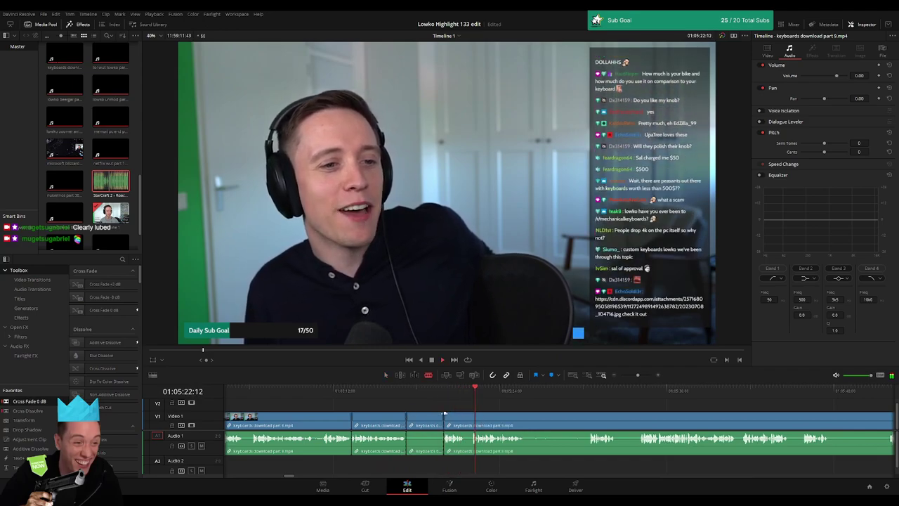
pyautogui.click(434, 420)
pyautogui.press('BackSpace')
pyautogui.click(425, 421)
pyautogui.press('Delete')
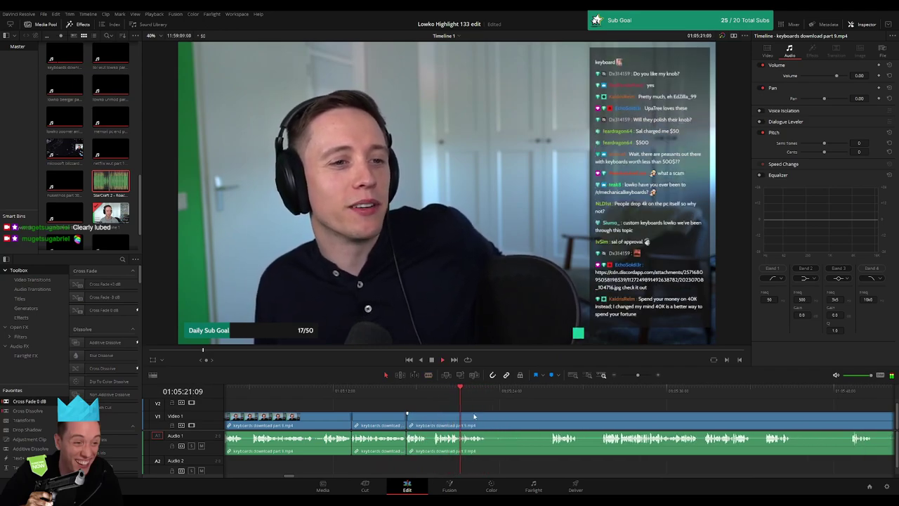
pyautogui.click(441, 392)
pyautogui.hotkey('ctrl', 'b')
# Step: Ripple-delete the quiet head of the next clip and a short leftover segment, reviewing playback
pyautogui.click(422, 421)
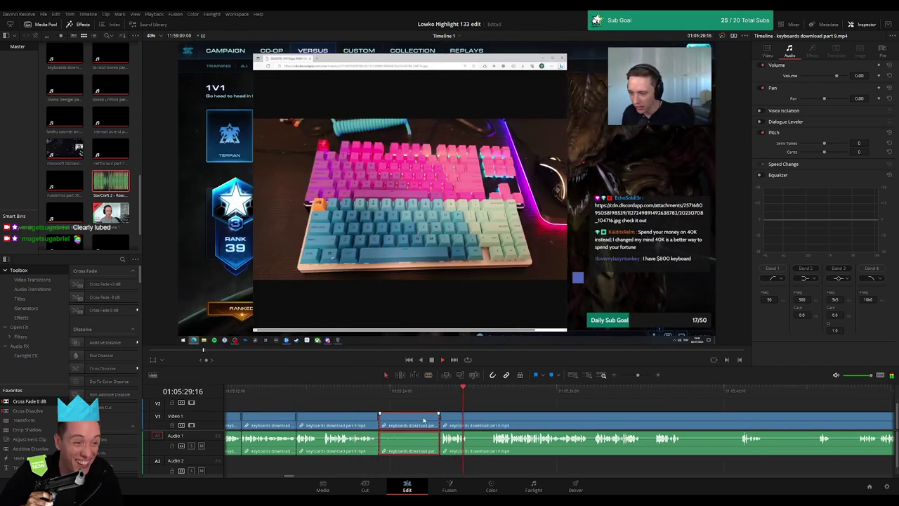
pyautogui.press('Delete')
pyautogui.press('space')
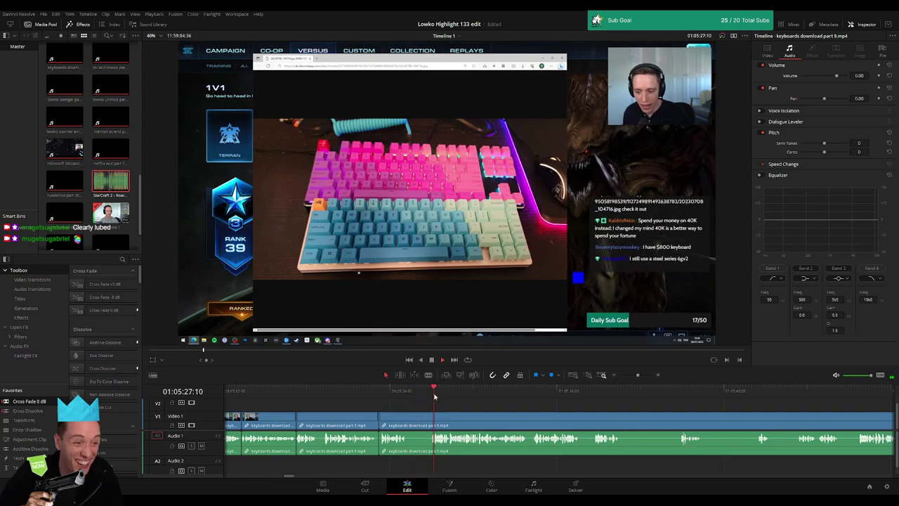
pyautogui.click(422, 422)
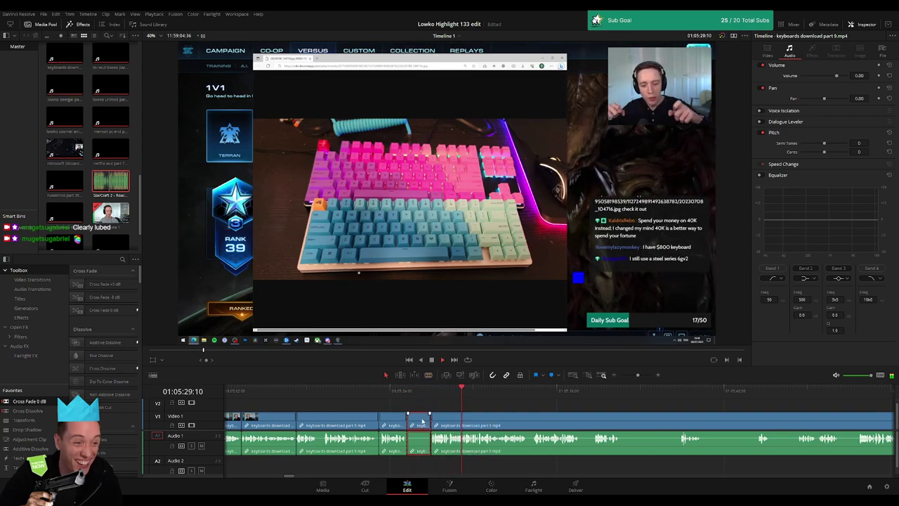
pyautogui.press('Delete')
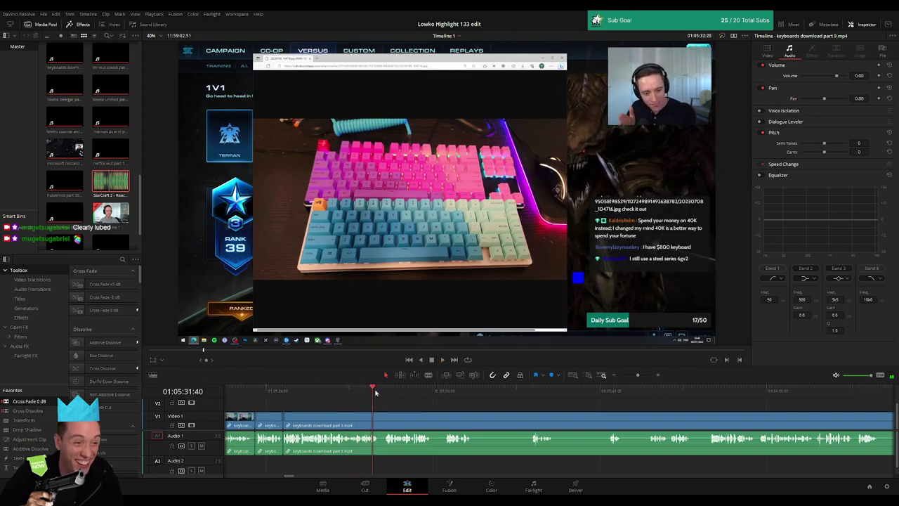
# Step: Blade off a short audio piece and move it down onto track Audio 2
pyautogui.moveTo(638, 375); pyautogui.dragTo(643, 376)
pyautogui.press('space')
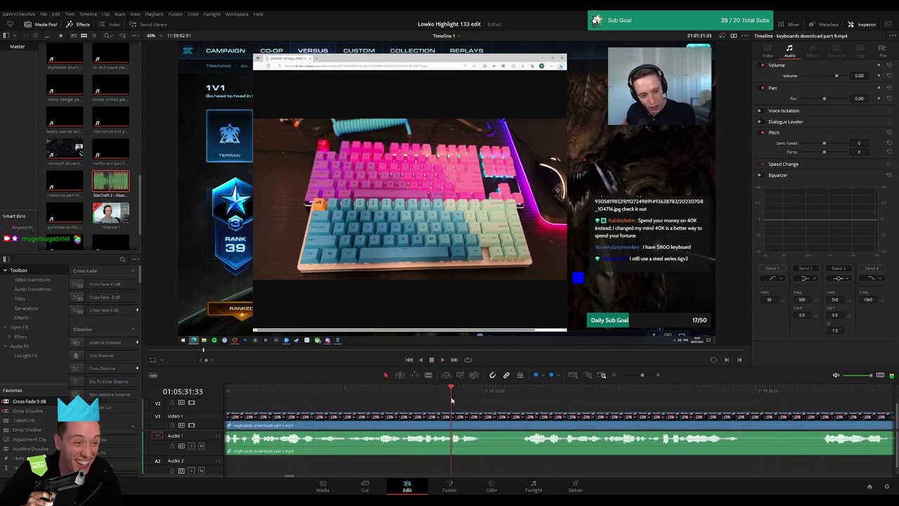
pyautogui.press('b')
pyautogui.click(452, 420)
pyautogui.click(496, 426)
pyautogui.press('a')
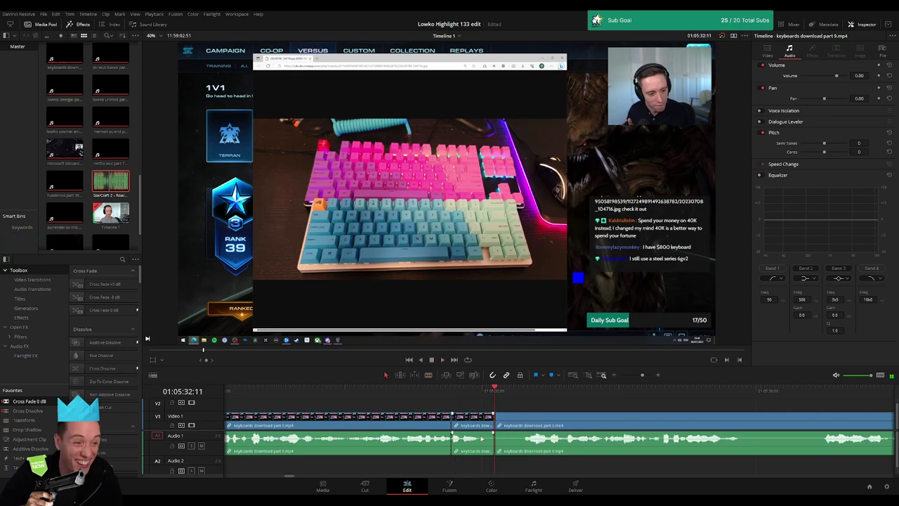
pyautogui.moveTo(485, 453); pyautogui.dragTo(485, 465)
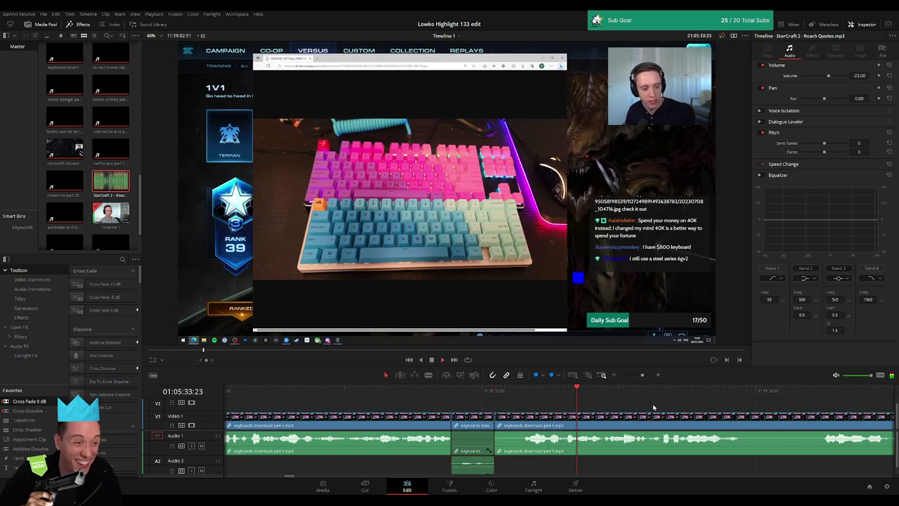
pyautogui.click(653, 408)
# Step: Blade out and ripple-delete a dull stretch of keyboards download part 9
pyautogui.moveTo(643, 374); pyautogui.dragTo(635, 377)
pyautogui.scroll(3, 633, 413)
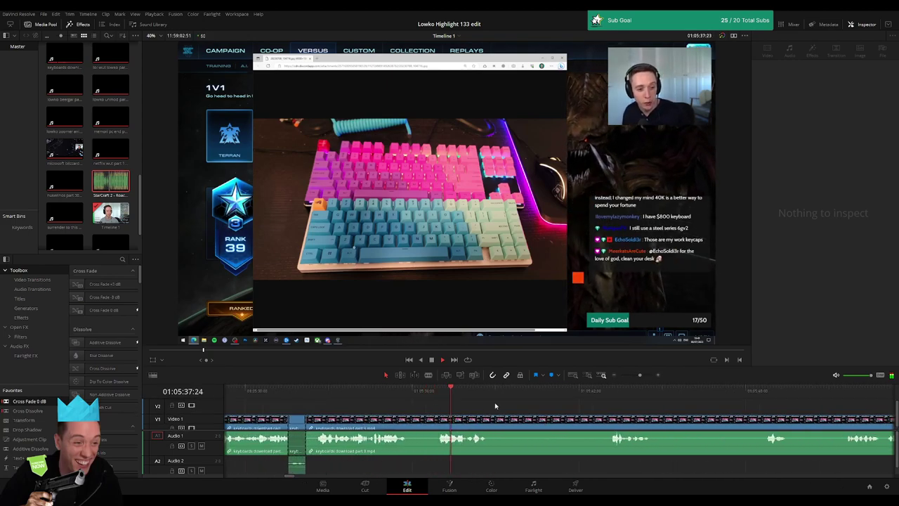
pyautogui.click(456, 416)
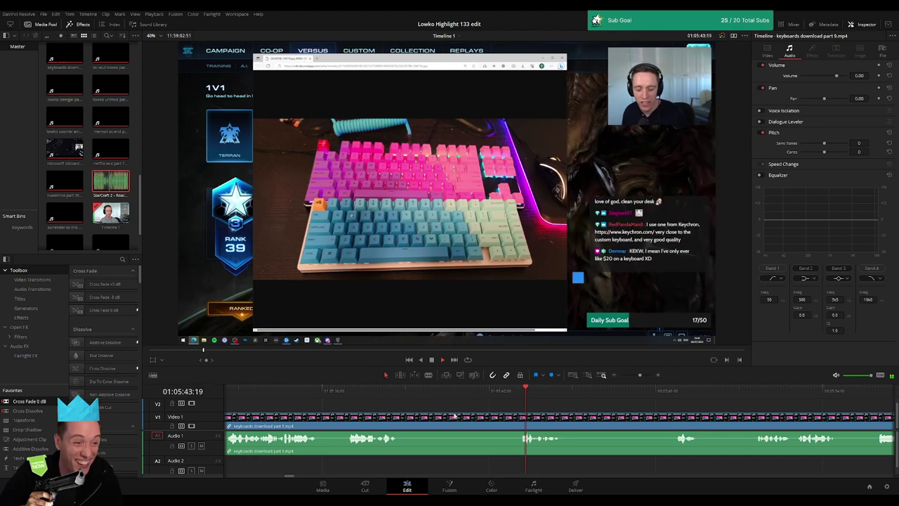
pyautogui.press('b')
pyautogui.click(401, 421)
pyautogui.click(520, 420)
pyautogui.press('a')
pyautogui.click(503, 420)
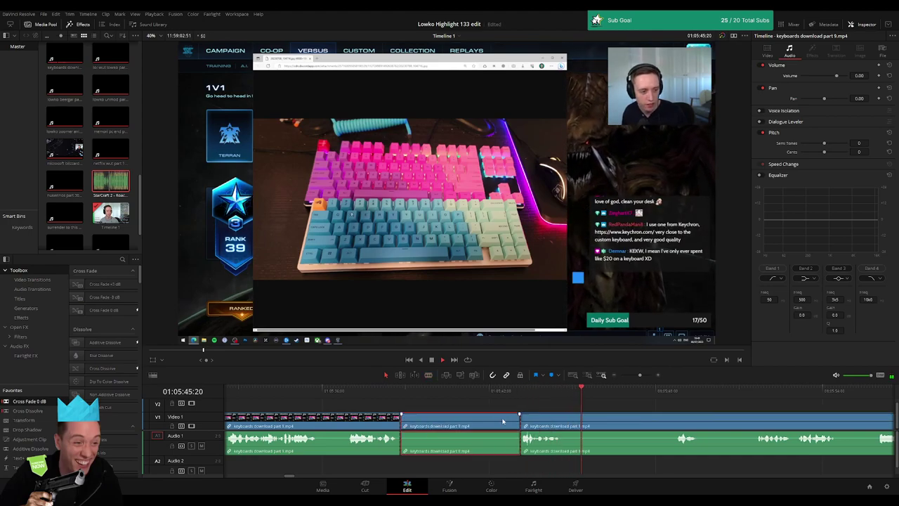
pyautogui.press('Delete')
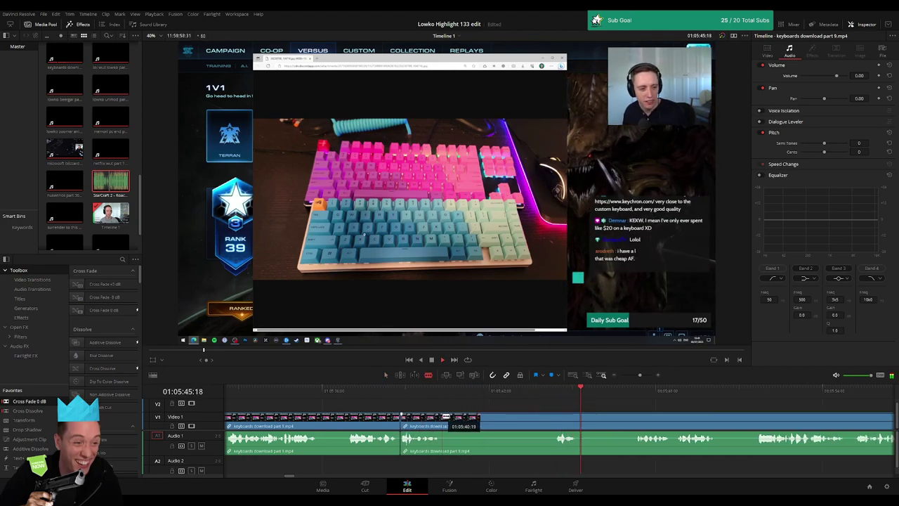
# Step: Cut out two more dull stretches without gaps, then blade both ends of another pause
pyautogui.click(442, 418)
pyautogui.click(555, 418)
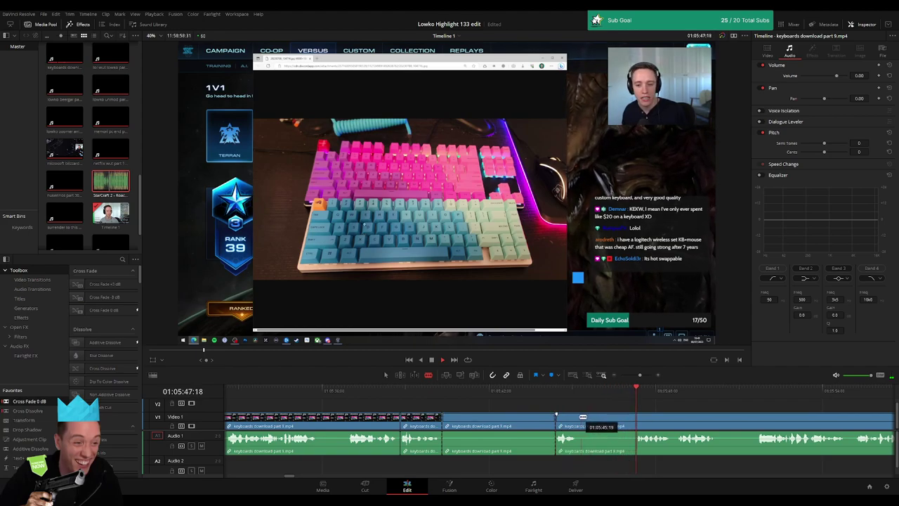
pyautogui.click(581, 418)
pyautogui.click(635, 418)
pyautogui.press('Delete')
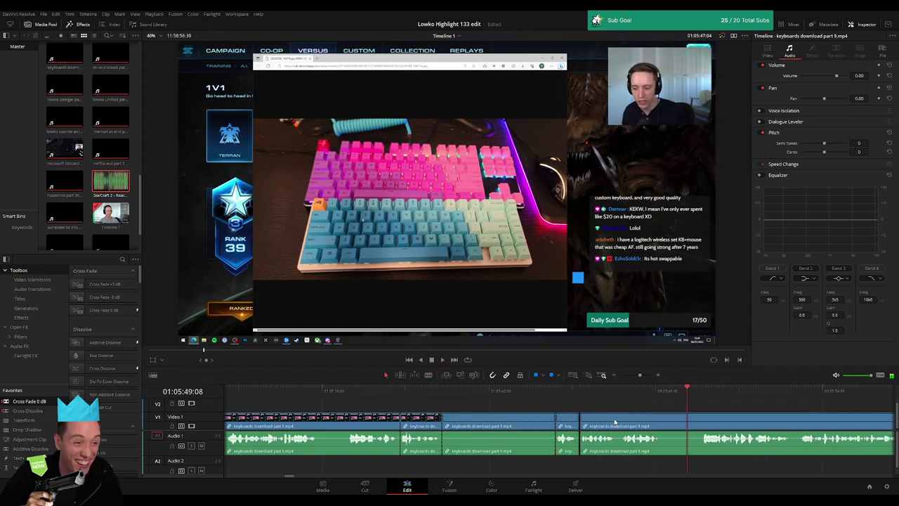
pyautogui.press('Delete')
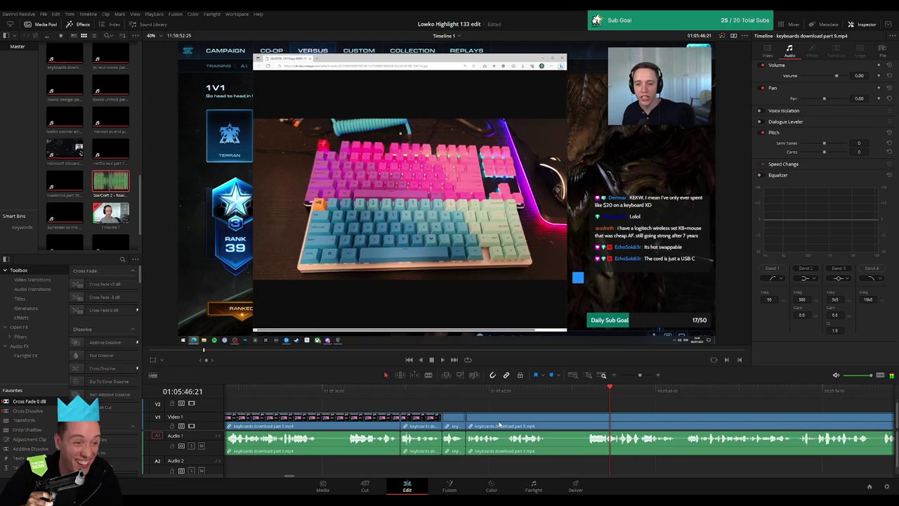
pyautogui.click(551, 420)
pyautogui.click(584, 421)
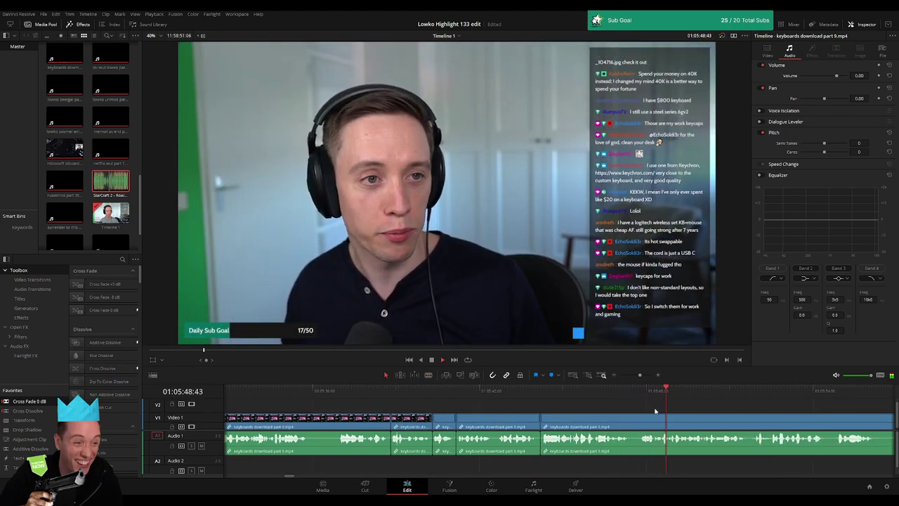
# Step: Blade both ends of an unwanted stretch and ripple-delete it
pyautogui.press('b')
pyautogui.click(545, 420)
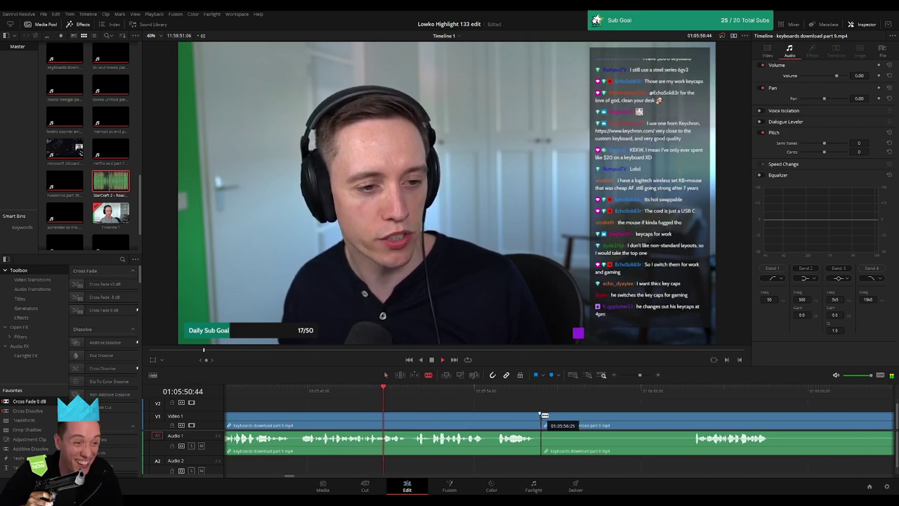
pyautogui.click(693, 420)
pyautogui.press('a')
pyautogui.click(669, 420)
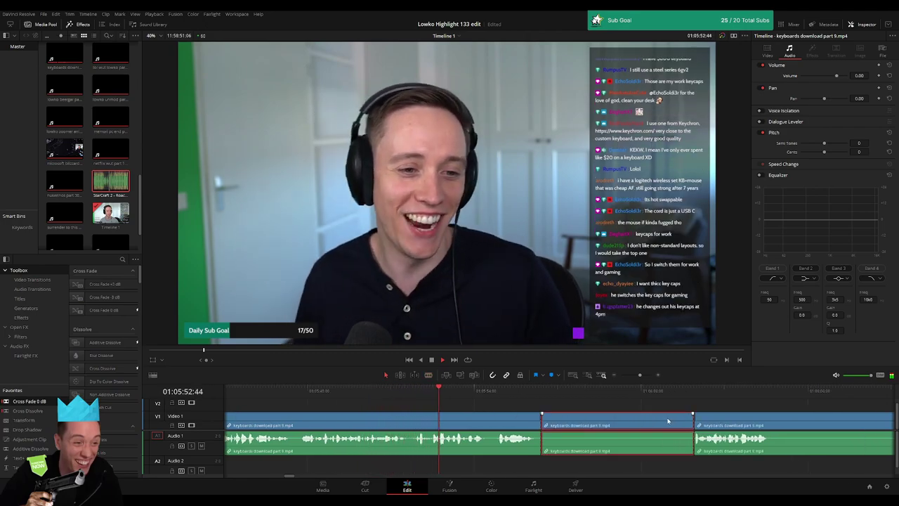
pyautogui.press('Delete')
# Step: Cut out the following silent stretch, closing the gap
pyautogui.press('b')
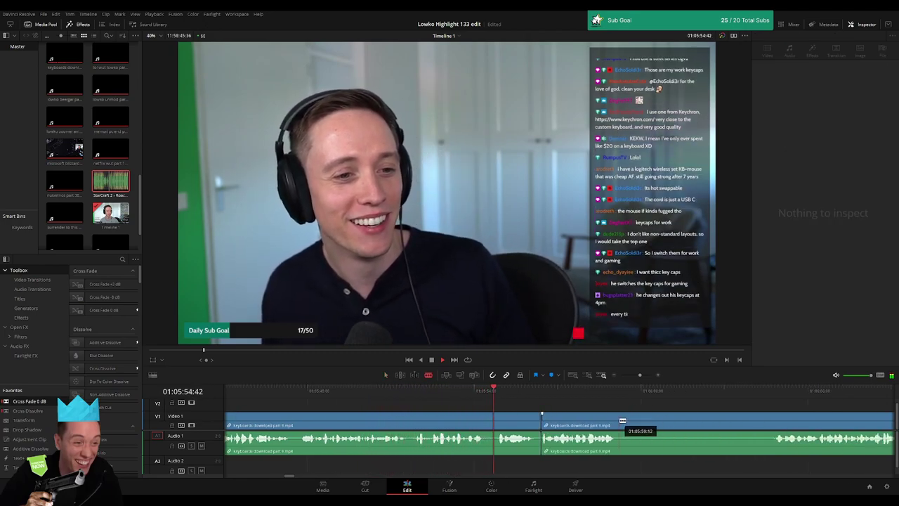
pyautogui.click(620, 420)
pyautogui.click(772, 420)
pyautogui.press('a')
pyautogui.click(743, 423)
pyautogui.press('Delete')
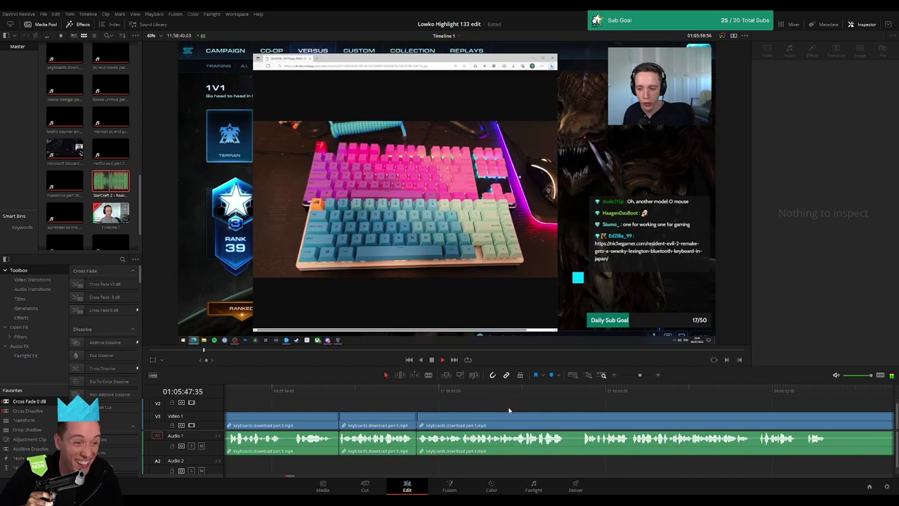
# Step: Review the edit, trim and remove a short piece, then split where the next unwanted part starts
pyautogui.click(438, 404)
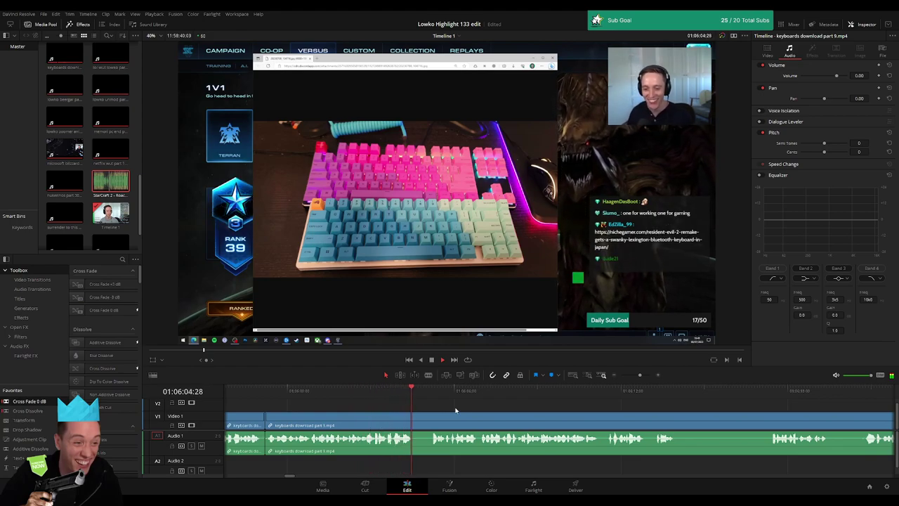
pyautogui.click(637, 377)
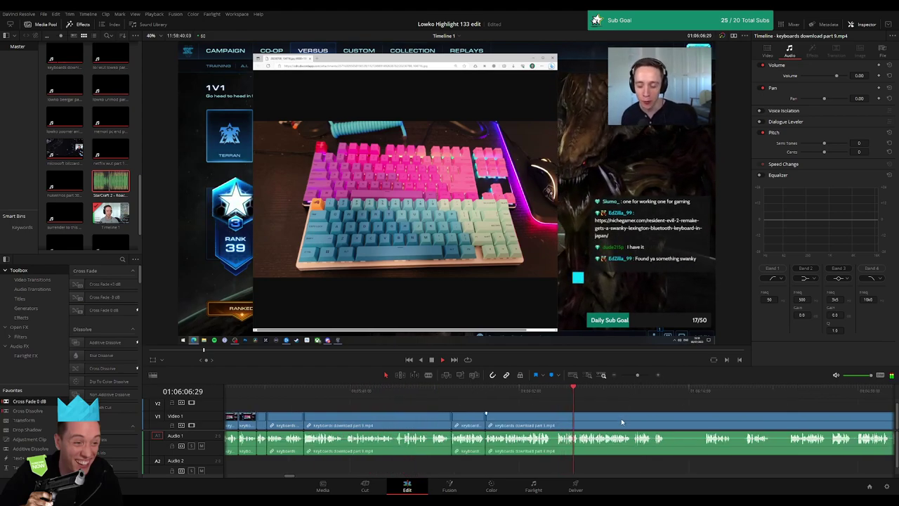
pyautogui.scroll(2, 673, 443)
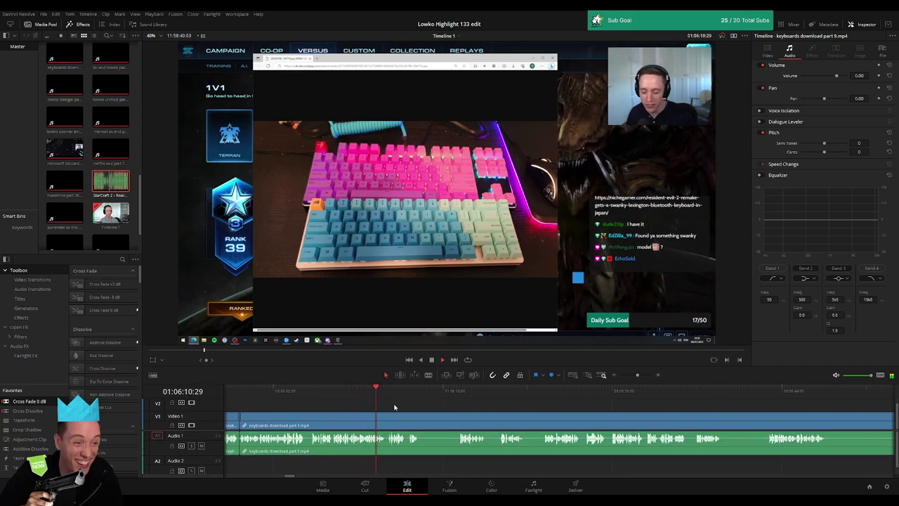
pyautogui.hscroll(-1, 394, 411)
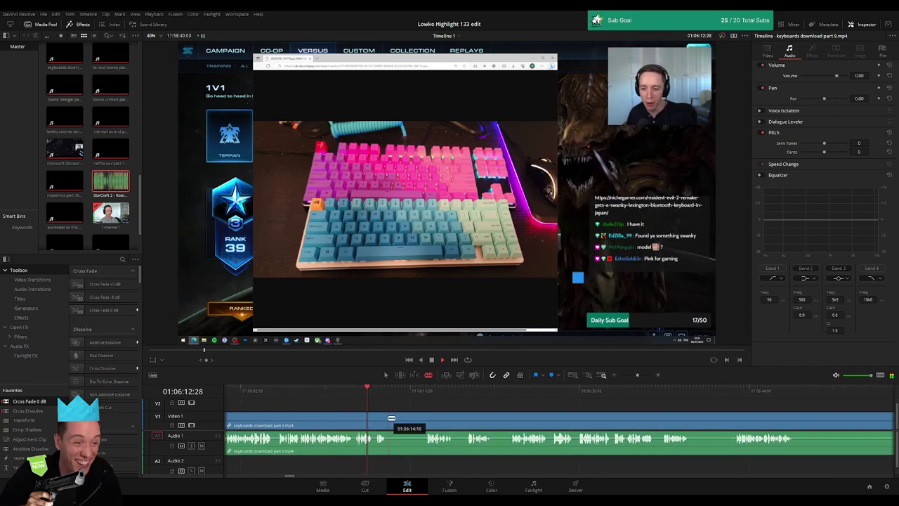
pyautogui.moveTo(432, 416); pyautogui.dragTo(424, 416)
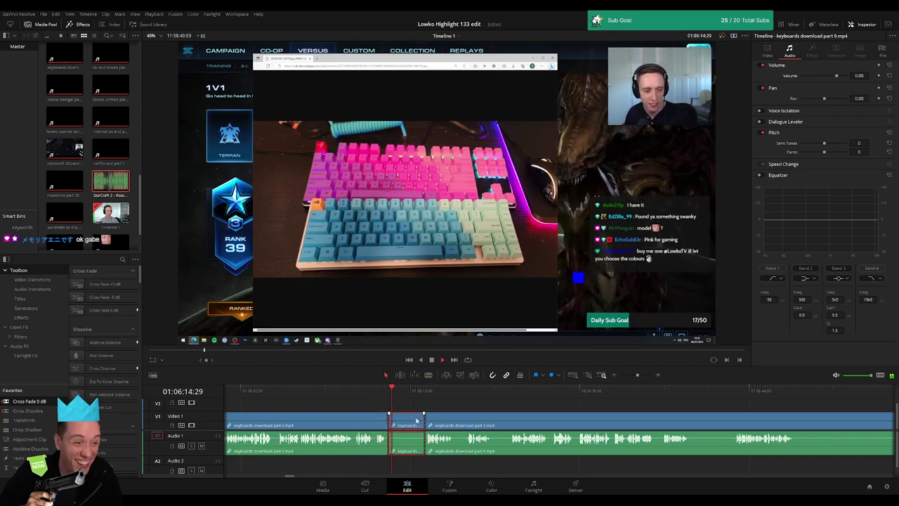
pyautogui.press('Delete')
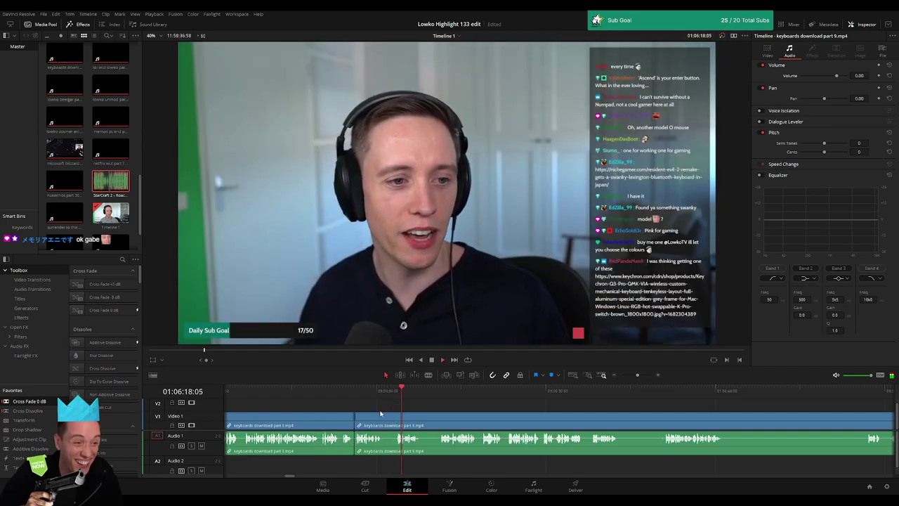
pyautogui.press('b')
pyautogui.click(421, 425)
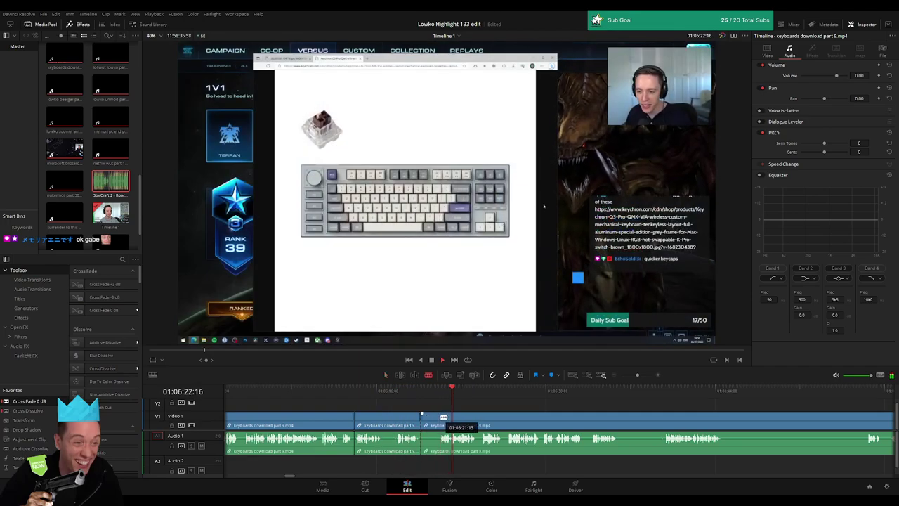
# Step: Finish isolating the short unwanted piece and ripple-delete it
pyautogui.click(444, 425)
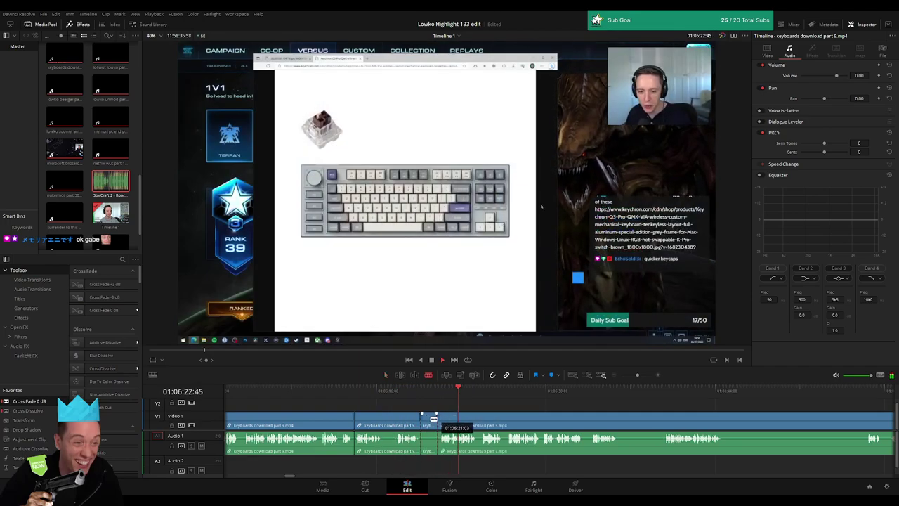
pyautogui.press('a')
pyautogui.click(432, 425)
pyautogui.press('Delete')
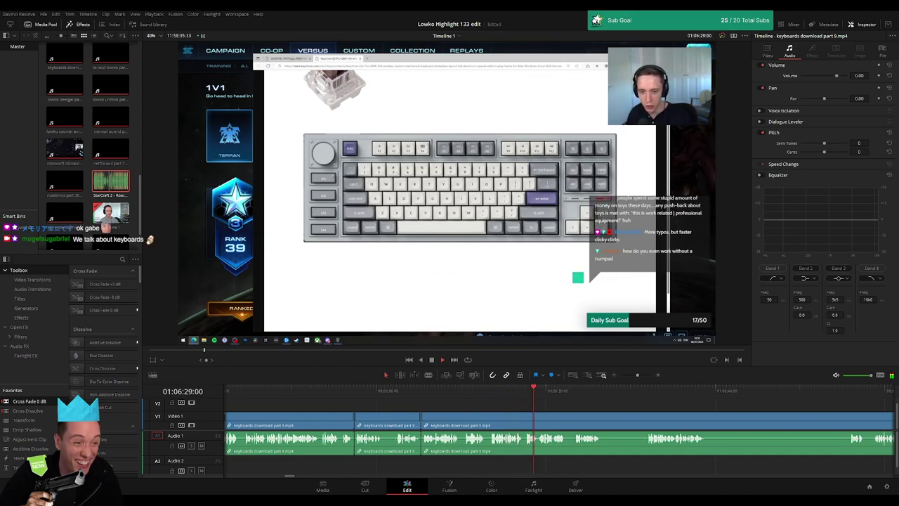
# Step: Blade out a quiet section further along and close the gap
pyautogui.hscroll(3, 595, 405)
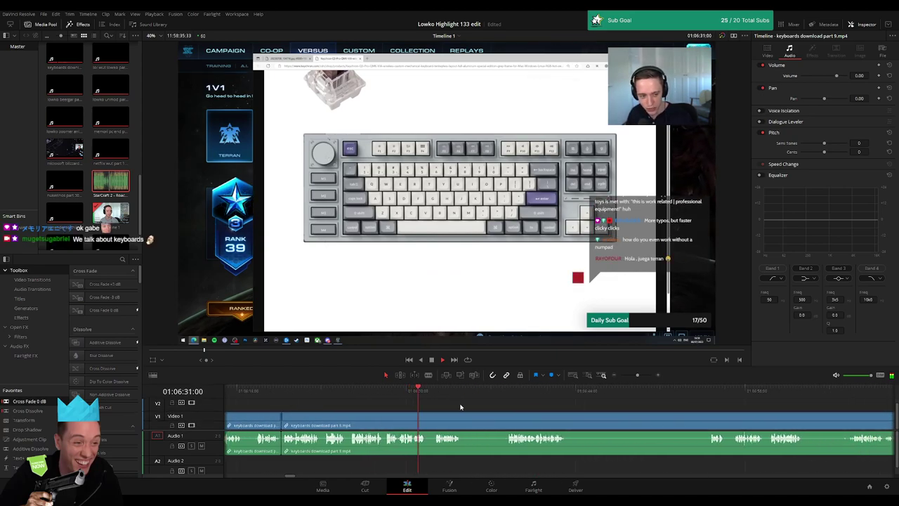
pyautogui.hscroll(2, 404, 404)
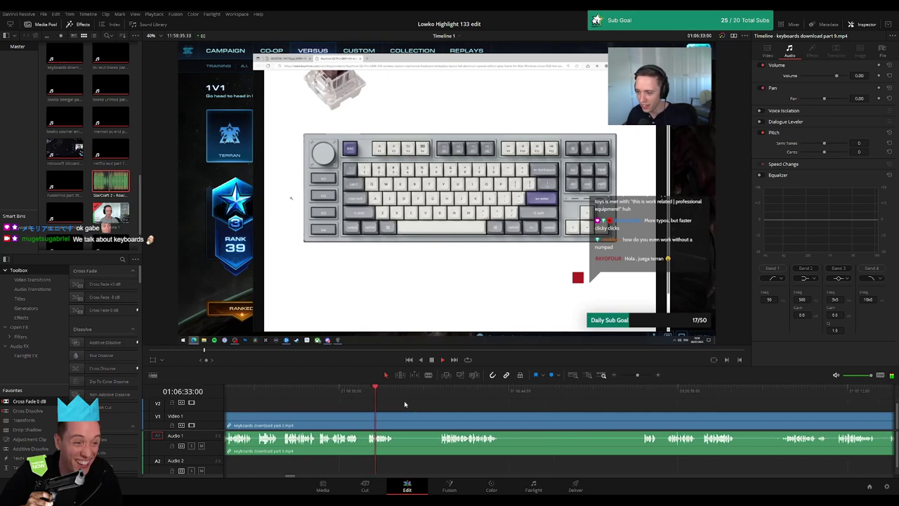
pyautogui.press('b')
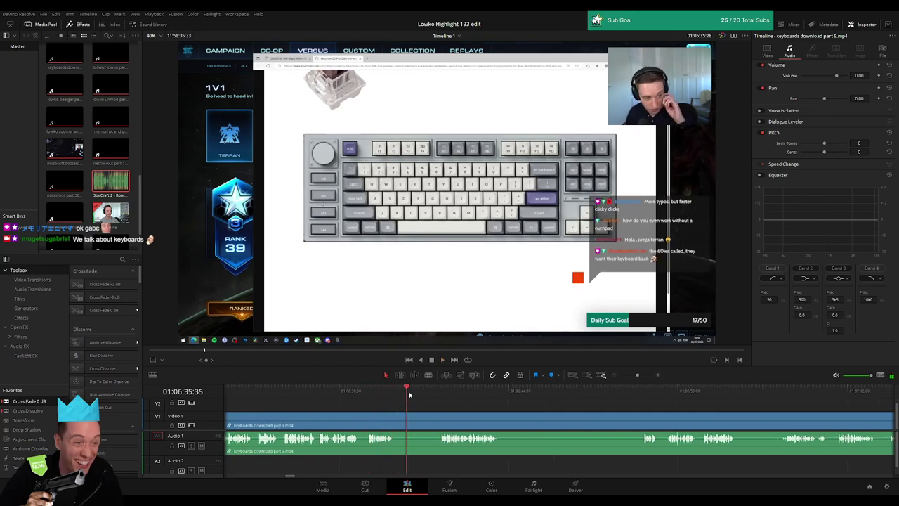
pyautogui.click(395, 418)
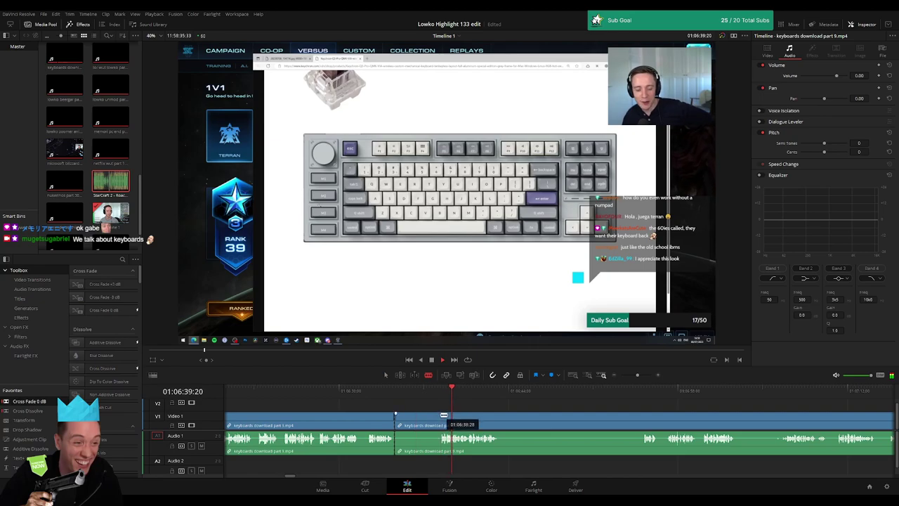
pyautogui.click(443, 418)
pyautogui.press('a')
pyautogui.click(421, 420)
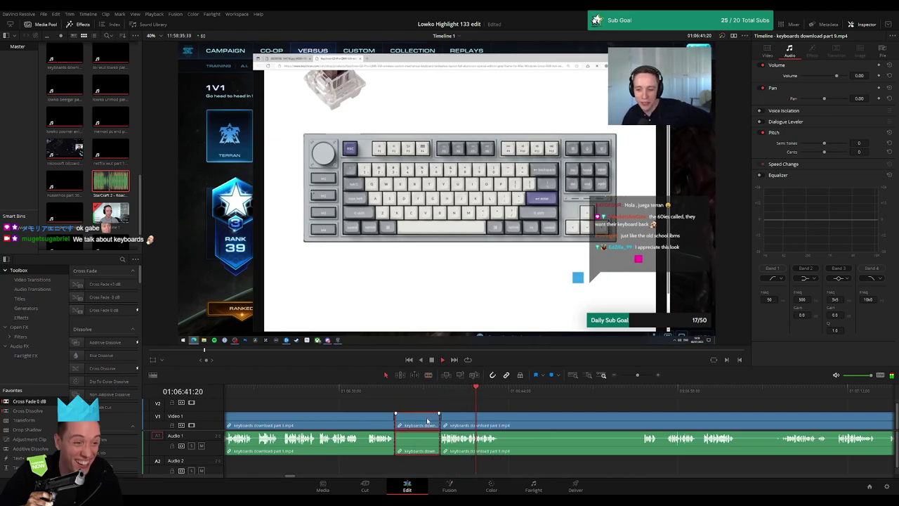
pyautogui.press('Delete')
# Step: Jump ahead to 01:06:50 and ripple-delete an unwanted part there
pyautogui.scroll(-3, 359, 416)
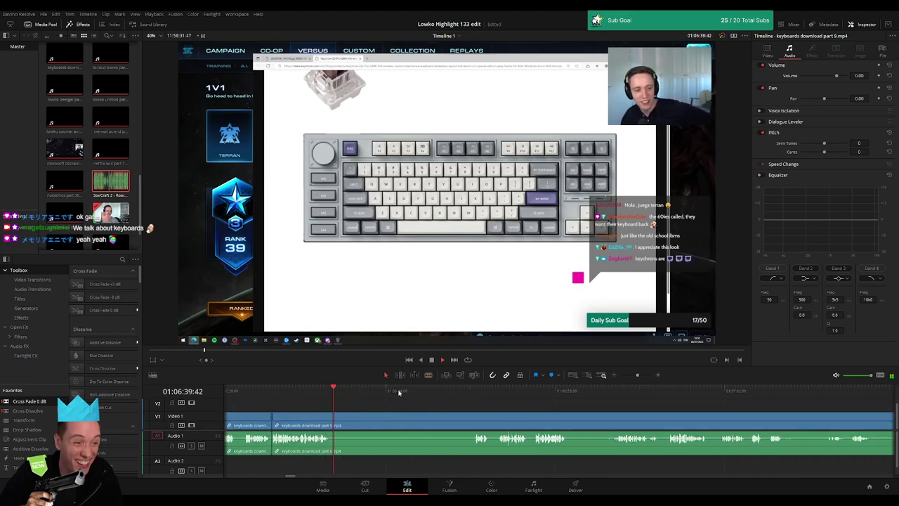
pyautogui.moveTo(330, 399); pyautogui.dragTo(468, 397)
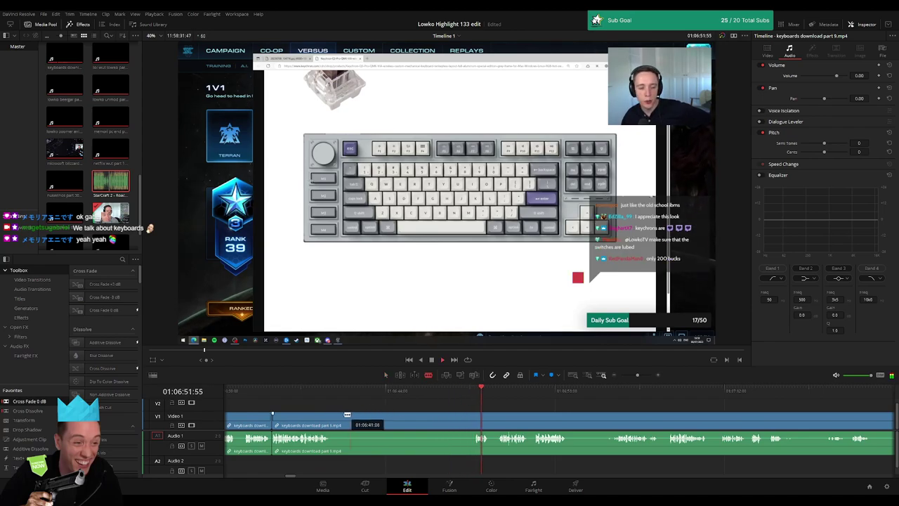
pyautogui.click(331, 417)
pyautogui.click(473, 417)
pyautogui.press('a')
pyautogui.click(456, 422)
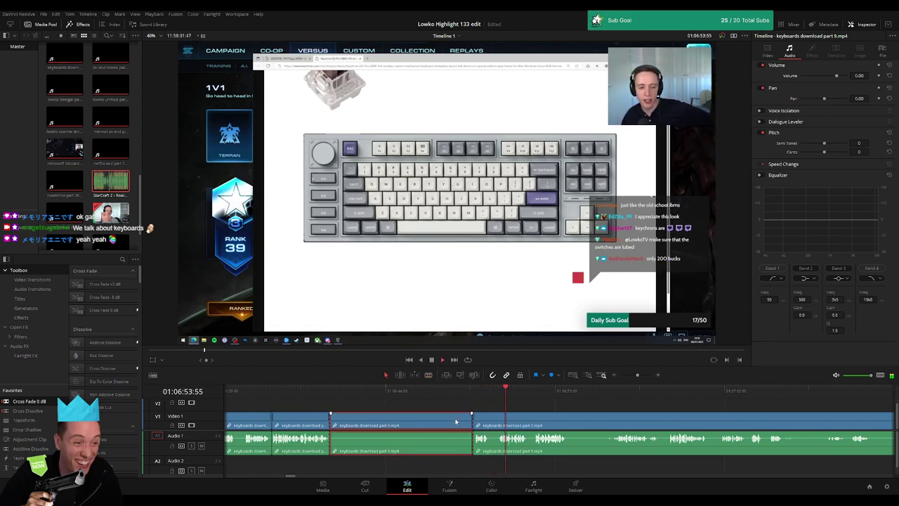
pyautogui.press('Delete')
# Step: Remove another unwanted piece near 01:06:50, leaving no gap
pyautogui.hscroll(3, 356, 411)
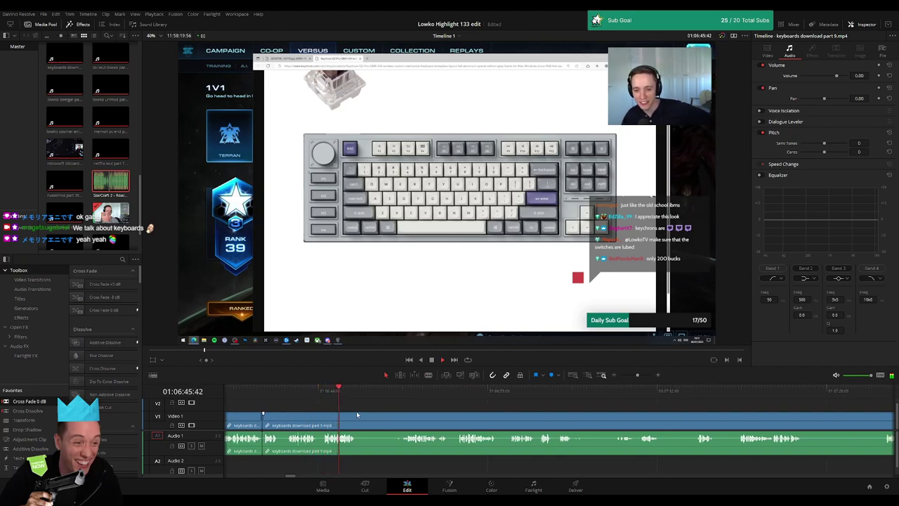
pyautogui.click(401, 394)
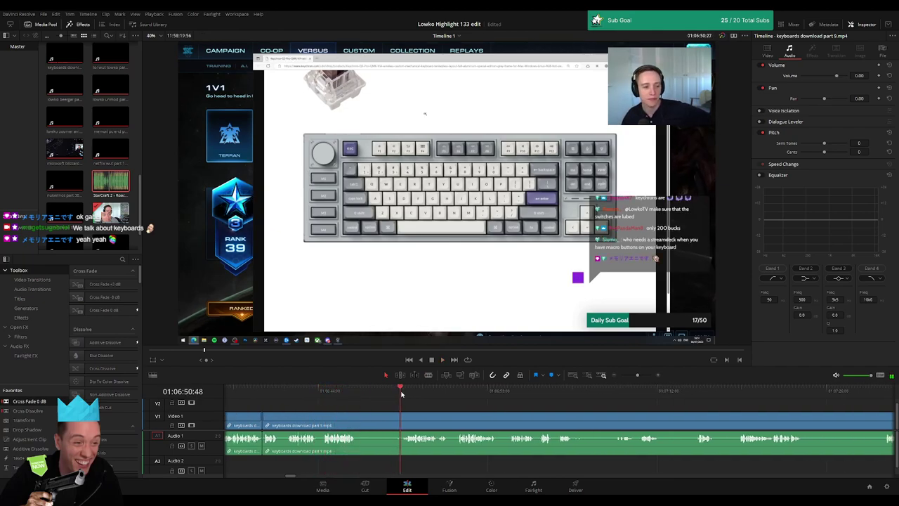
pyautogui.click(356, 416)
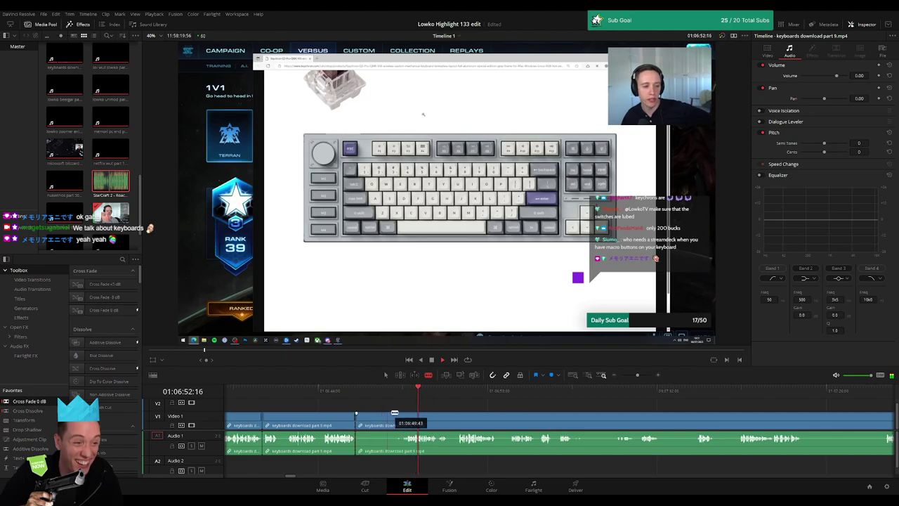
pyautogui.click(406, 416)
pyautogui.press('a')
pyautogui.click(396, 419)
pyautogui.press('Delete')
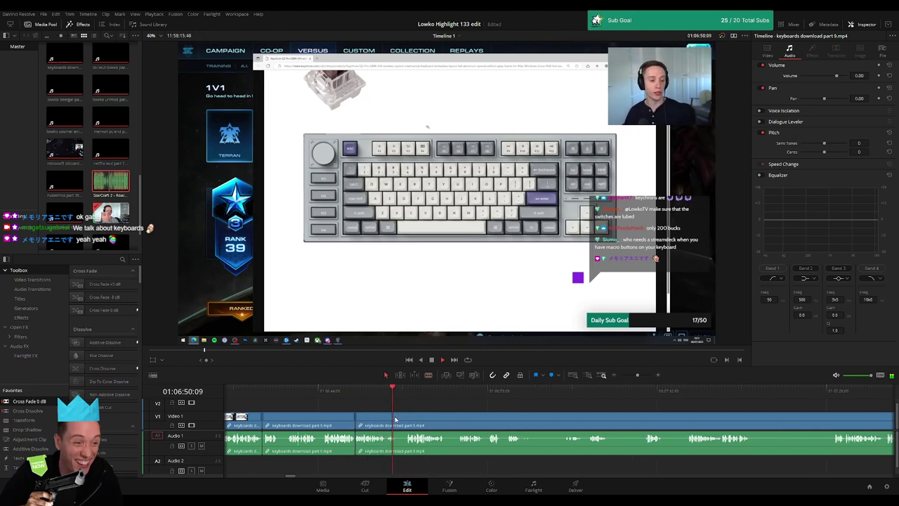
# Step: Cut out a tiny sliver of the clip and trim the resulting edit point
pyautogui.press('b')
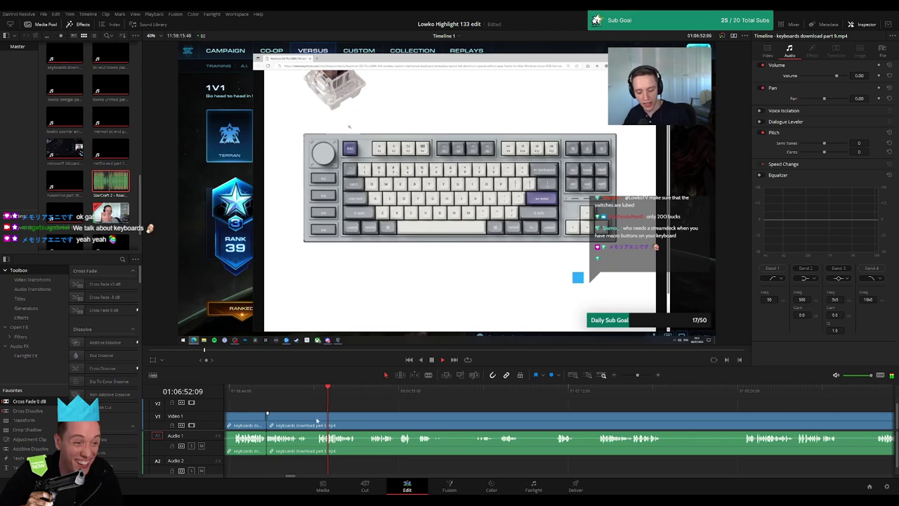
pyautogui.click(310, 419)
pyautogui.click(319, 420)
pyautogui.press('a')
pyautogui.click(314, 420)
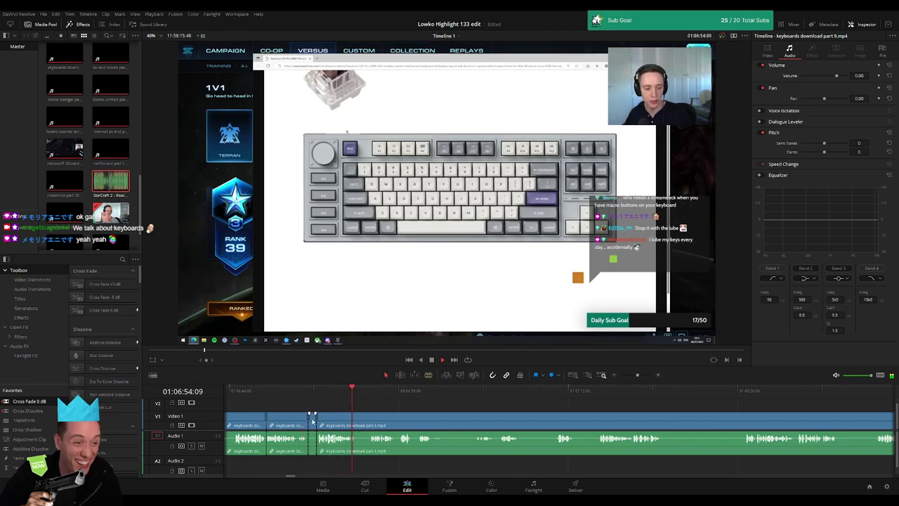
pyautogui.press('Delete')
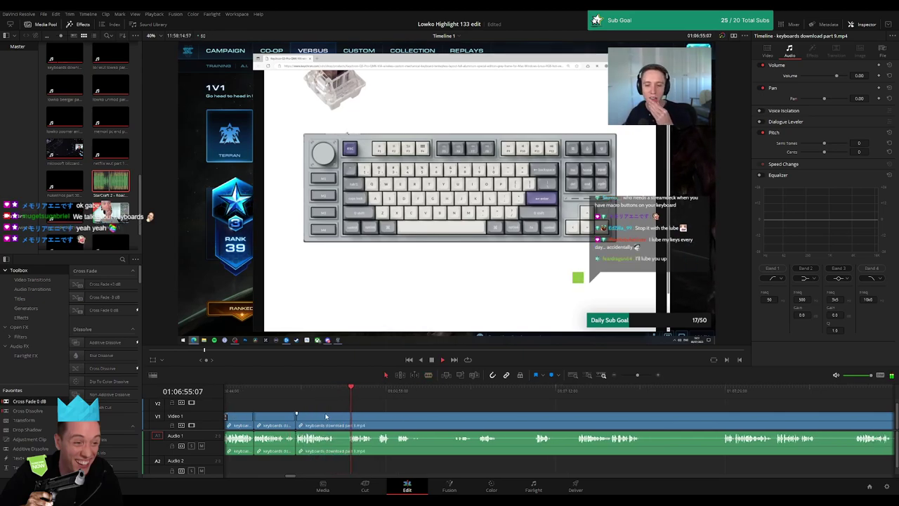
pyautogui.moveTo(310, 420); pyautogui.dragTo(331, 419)
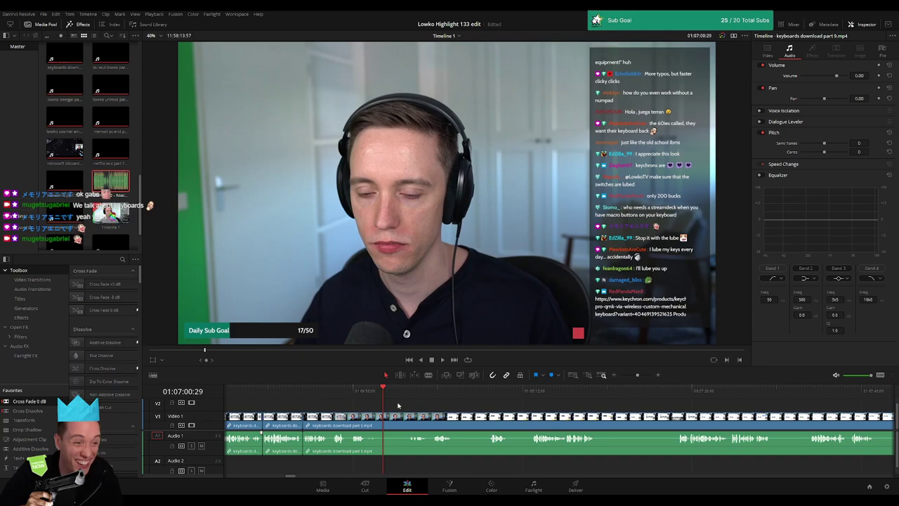
# Step: Ripple-delete an unwanted piece of the shop browsing and trim the clip edge about two seconds later
pyautogui.click(364, 408)
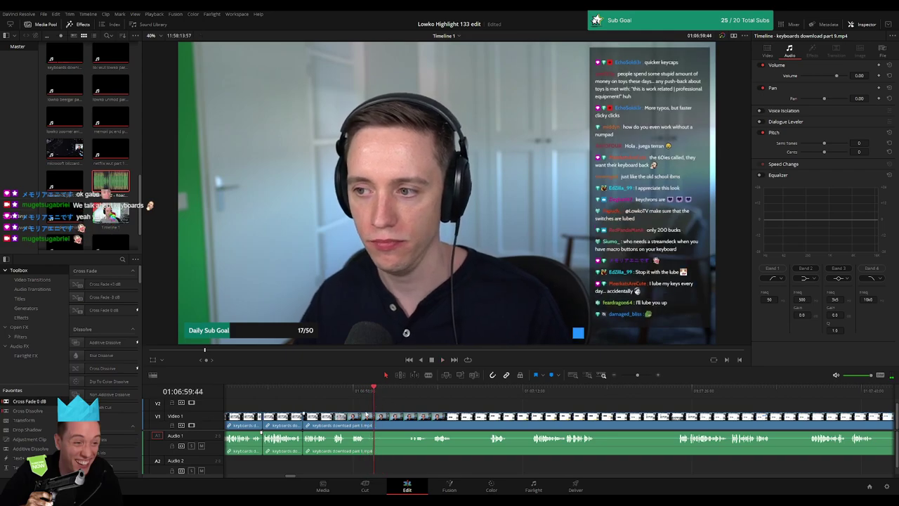
pyautogui.press('b')
pyautogui.click(372, 420)
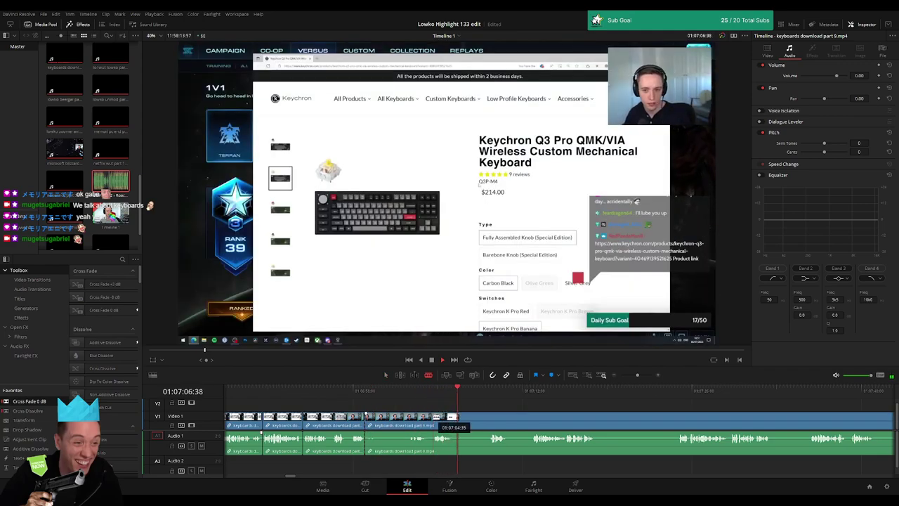
pyautogui.click(431, 420)
pyautogui.press('a')
pyautogui.click(414, 424)
pyautogui.press('Delete')
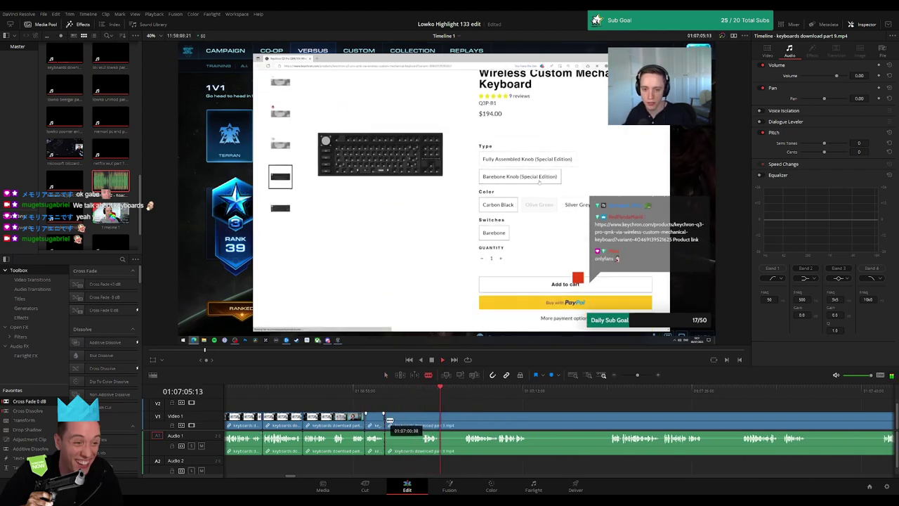
pyautogui.moveTo(391, 419)
pyautogui.mouseDown()
pyautogui.moveTo(427, 420)
pyautogui.moveTo(406, 419)
pyautogui.mouseUp()
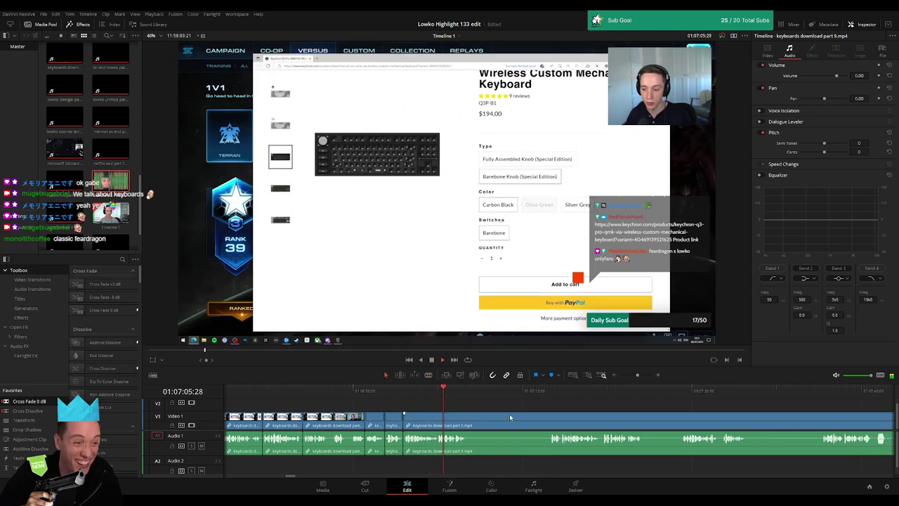
# Step: Trim the edit point at the keyboard image further along
pyautogui.hscroll(3, 376, 412)
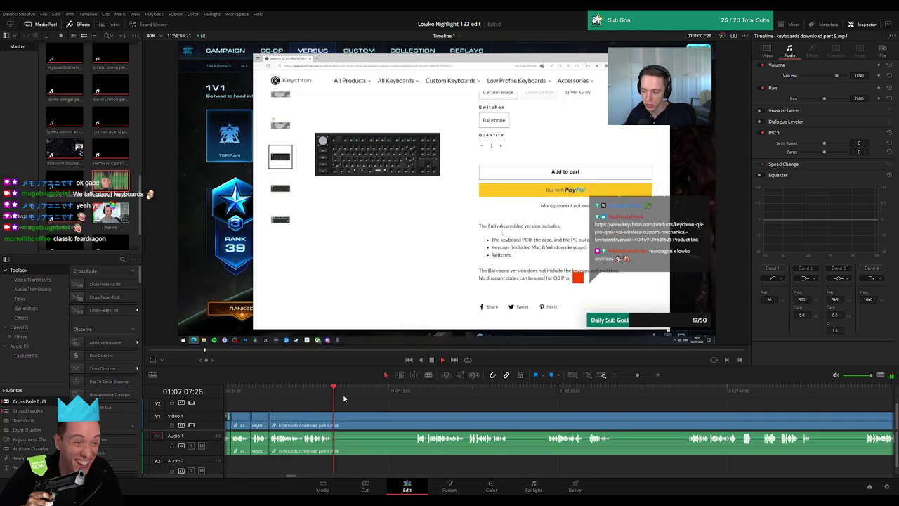
pyautogui.click(409, 394)
pyautogui.press('space')
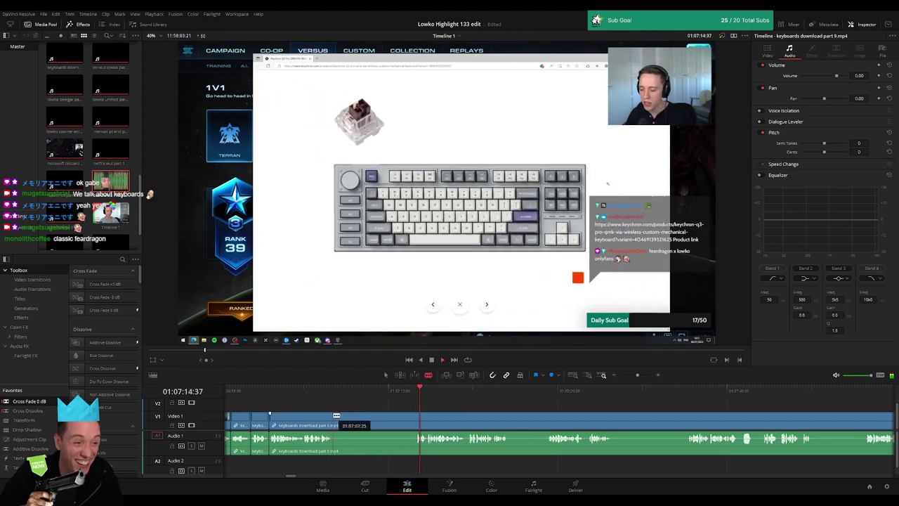
pyautogui.moveTo(338, 417); pyautogui.dragTo(419, 416)
# Step: Split where the product page changes, remove that piece, and review playback
pyautogui.hscroll(2, 414, 413)
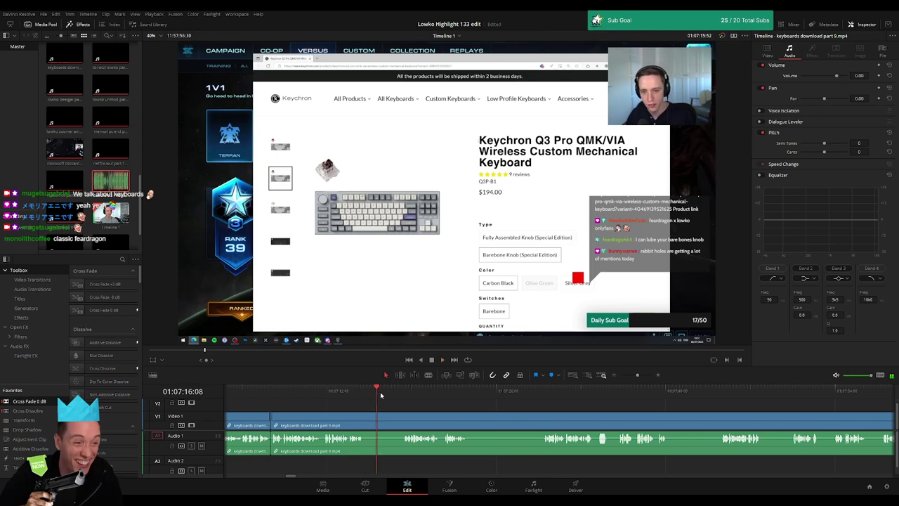
pyautogui.click(365, 422)
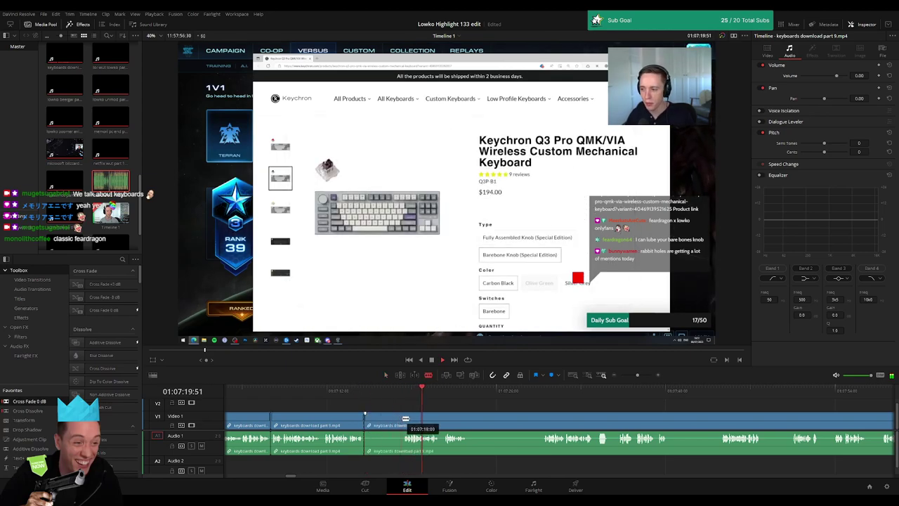
pyautogui.press('Delete')
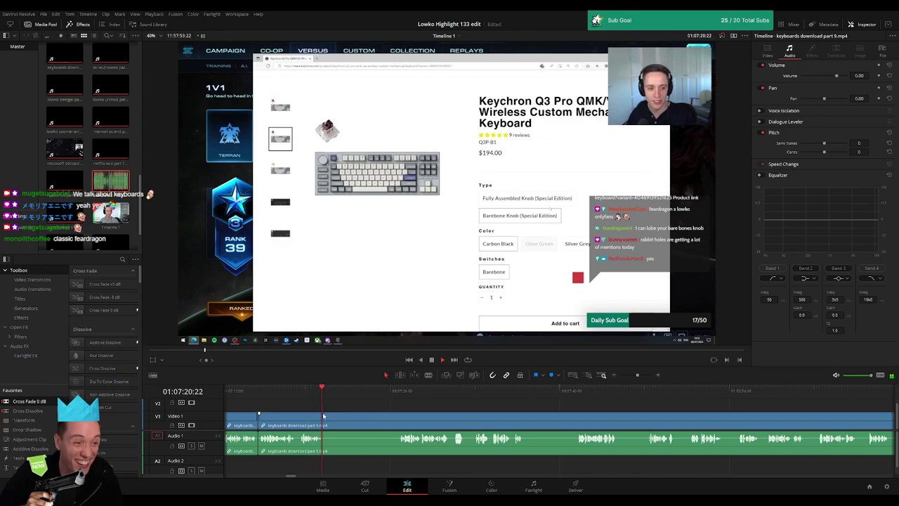
pyautogui.press('b')
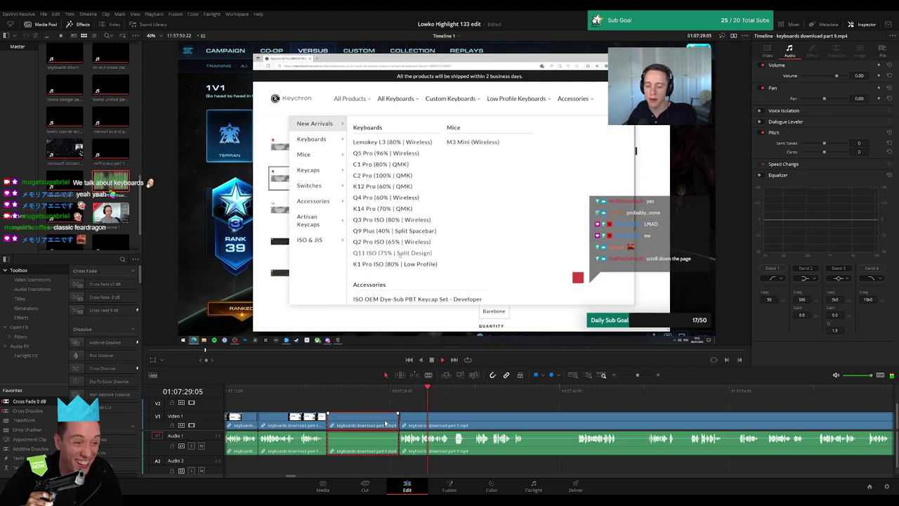
pyautogui.press('a')
pyautogui.press('space')
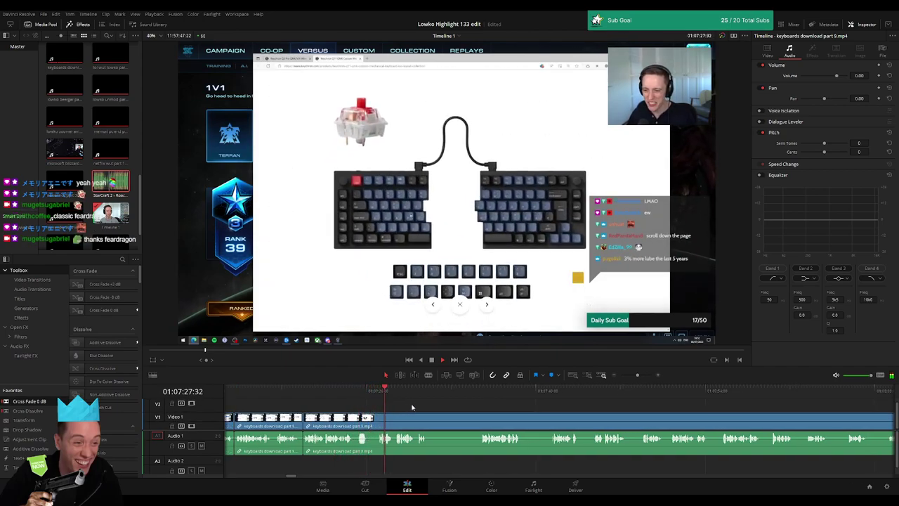
# Step: Drop StarCraft 2 - Roach Quotes.mp3 onto Audio 2 at the playhead, shorten its end, and preview
pyautogui.moveTo(631, 378); pyautogui.dragTo(645, 376)
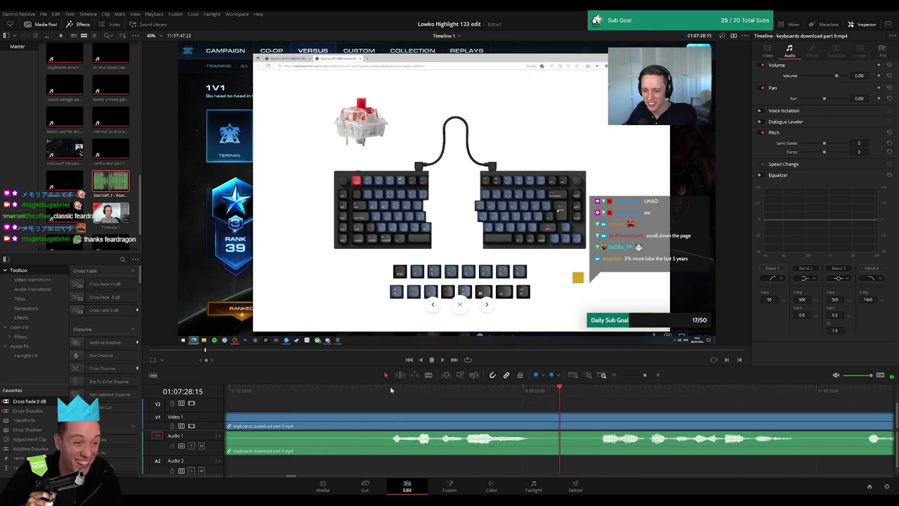
pyautogui.click(413, 391)
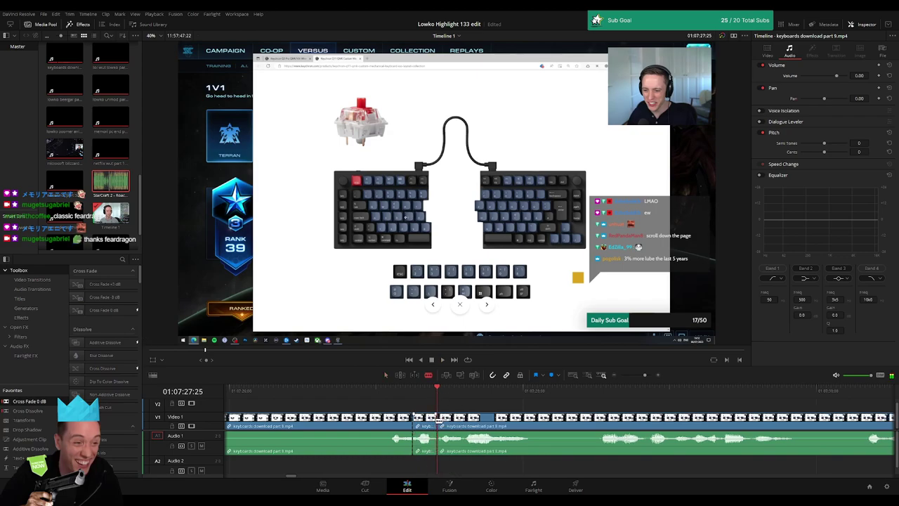
pyautogui.moveTo(428, 467); pyautogui.dragTo(422, 465)
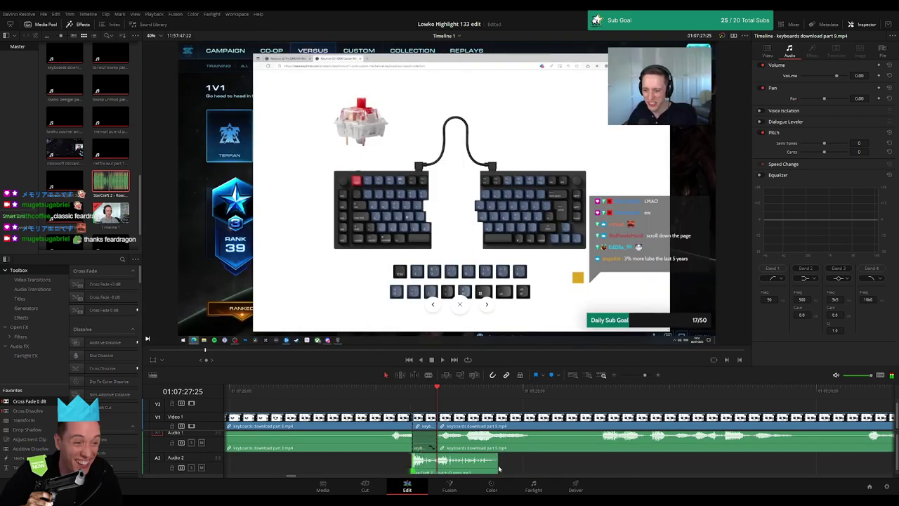
pyautogui.moveTo(496, 465); pyautogui.dragTo(437, 467)
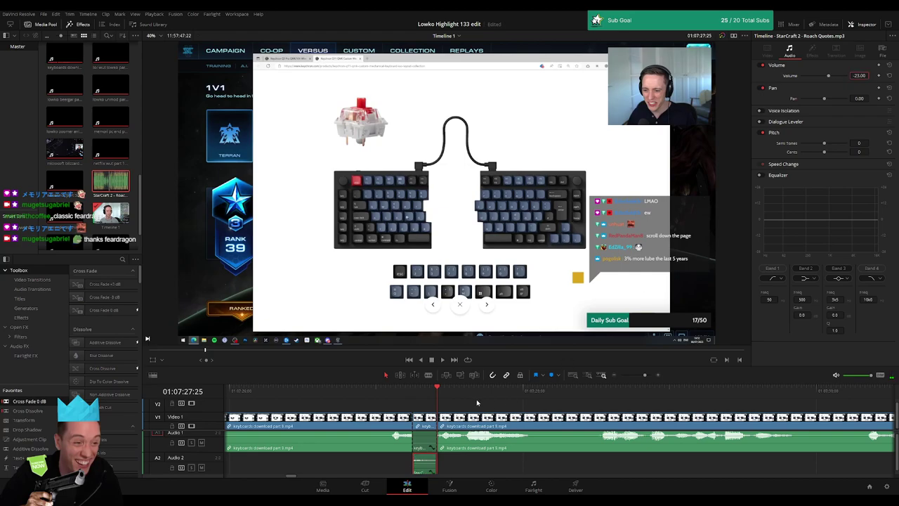
pyautogui.click(357, 395)
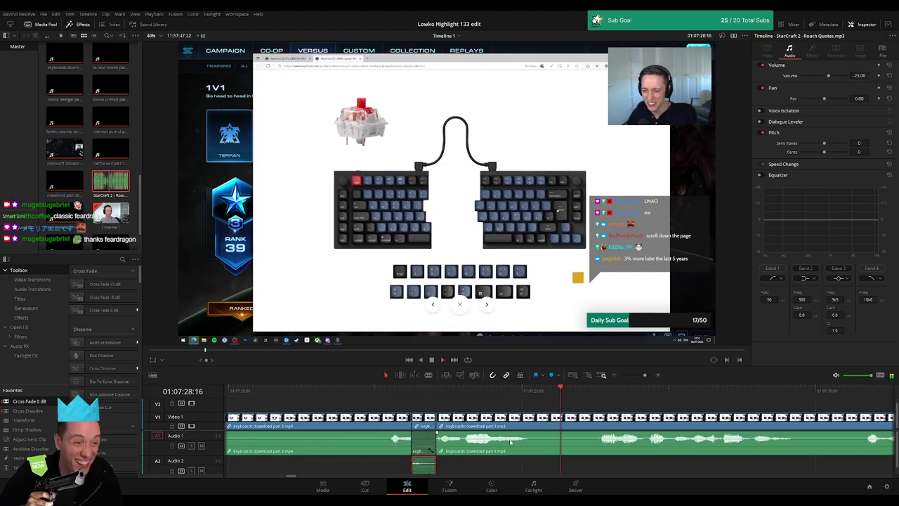
pyautogui.click(658, 399)
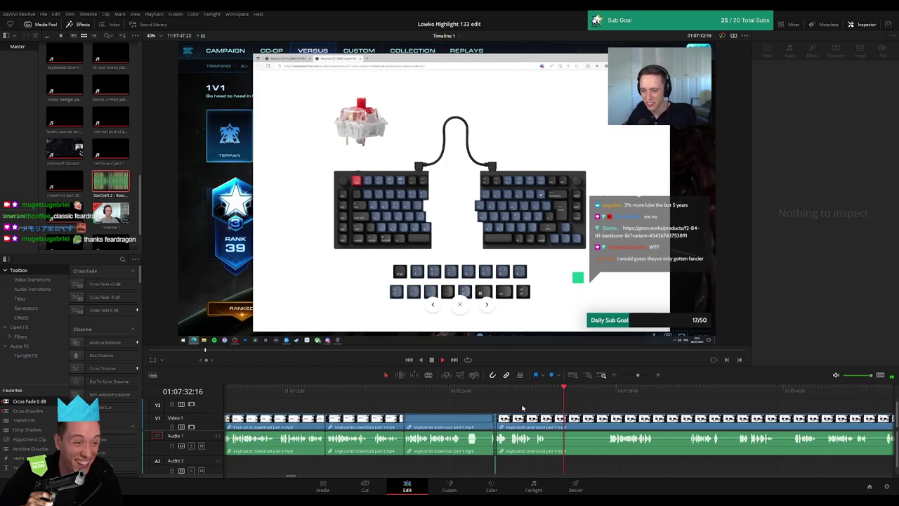
# Step: Blade the keyboard footage at both ends of an unwanted stretch
pyautogui.click(421, 425)
pyautogui.press('b')
pyautogui.click(404, 422)
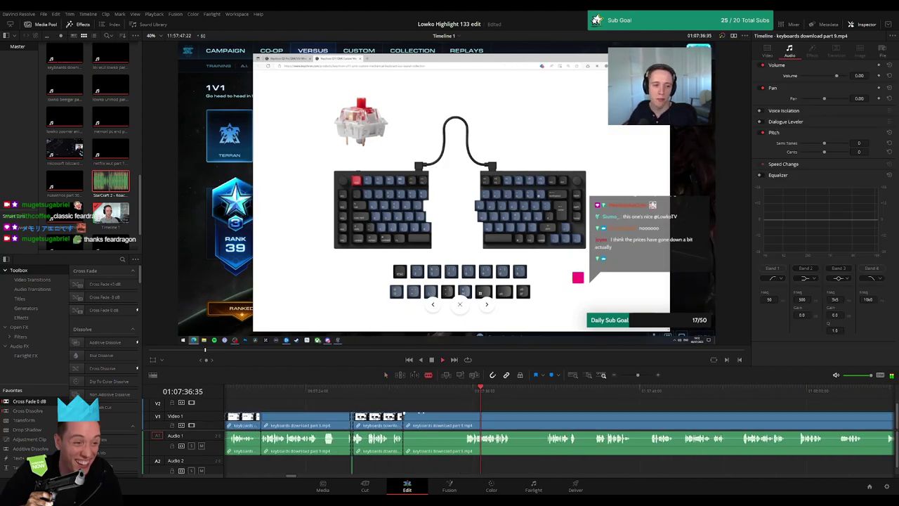
pyautogui.click(464, 420)
pyautogui.press('Delete')
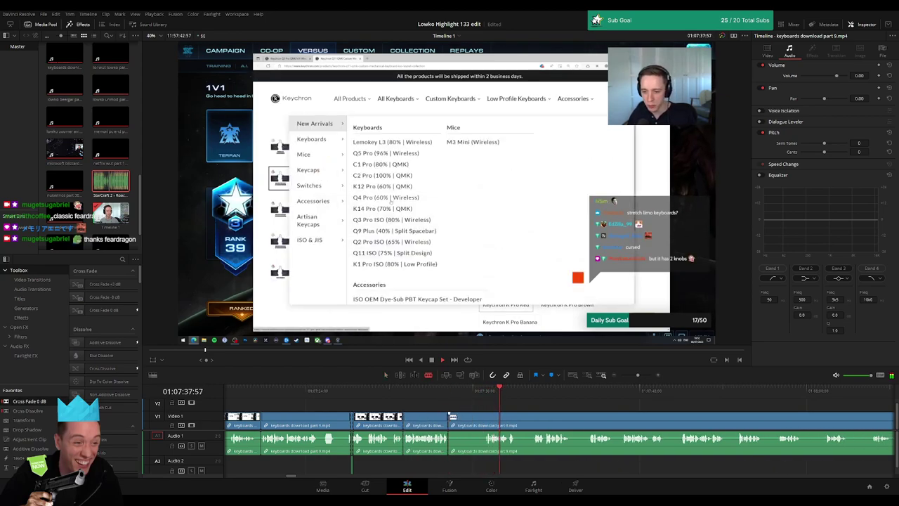
# Step: Ripple-delete the stretch between the two cuts
pyautogui.click(639, 376)
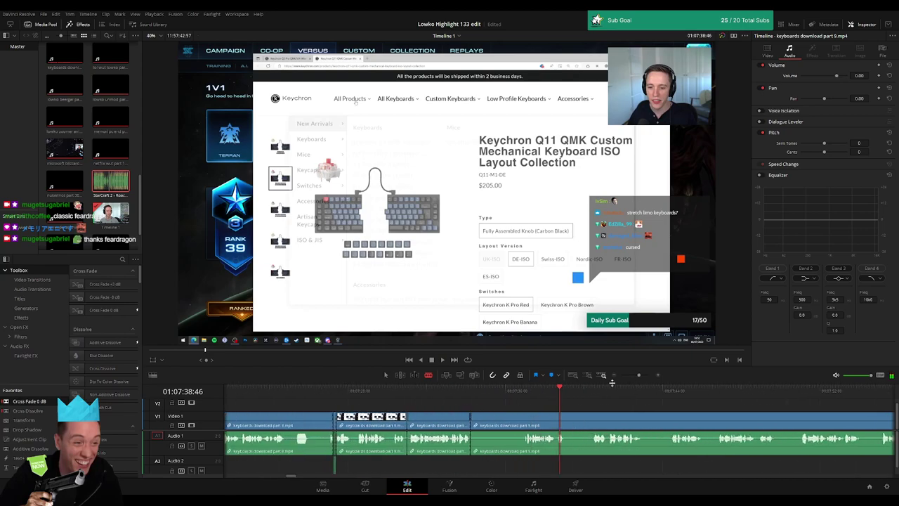
pyautogui.click(639, 376)
pyautogui.click(638, 375)
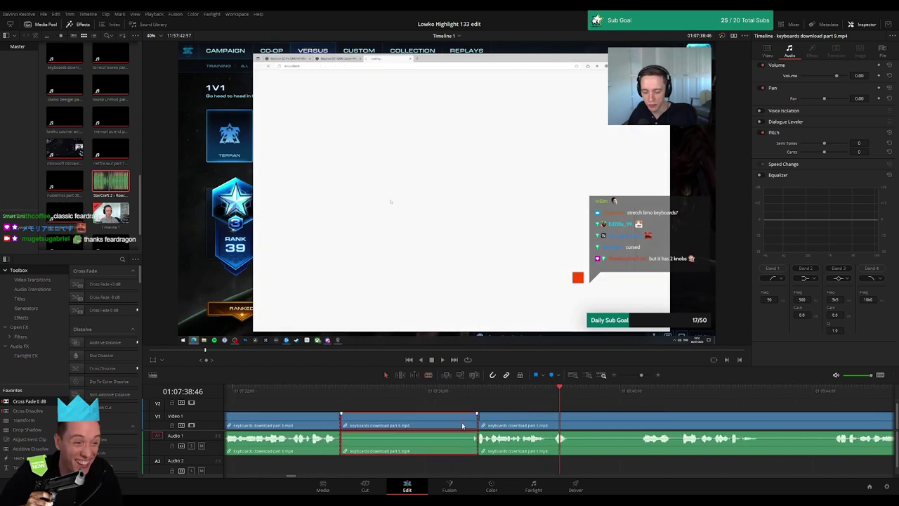
pyautogui.click(461, 423)
pyautogui.press('Delete')
pyautogui.click(495, 391)
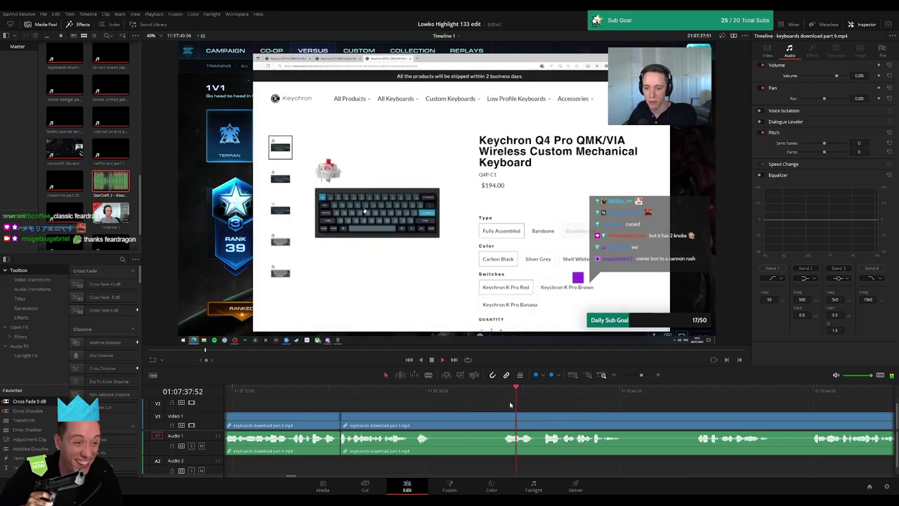
# Step: Move to a later moment in the footage and add a marker there
pyautogui.click(641, 376)
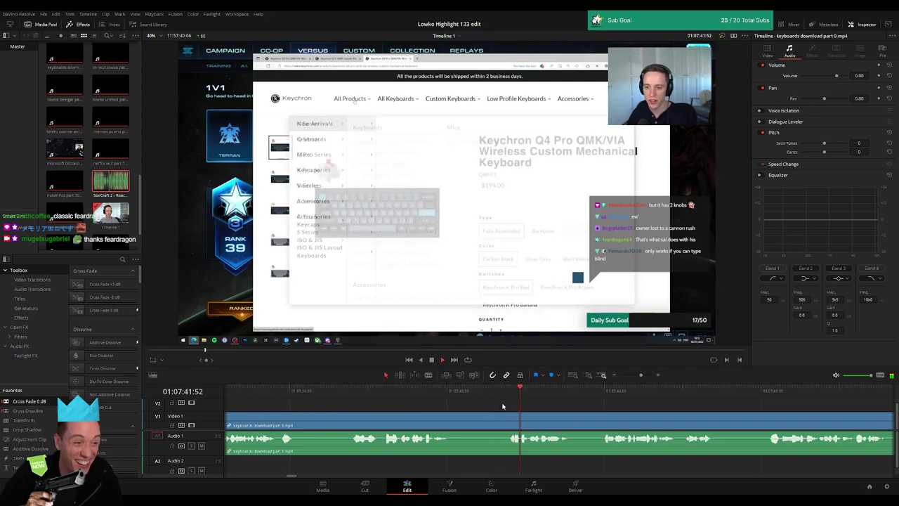
pyautogui.click(469, 391)
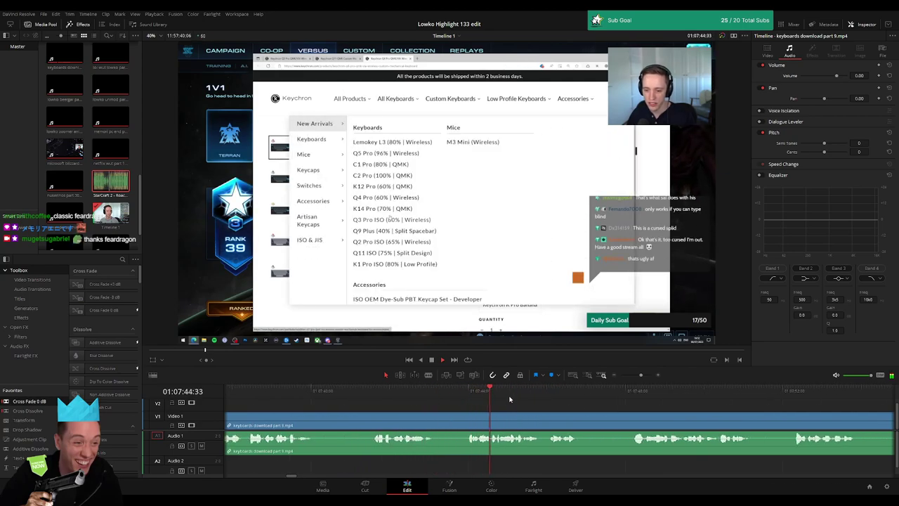
pyautogui.moveTo(641, 376); pyautogui.dragTo(638, 377)
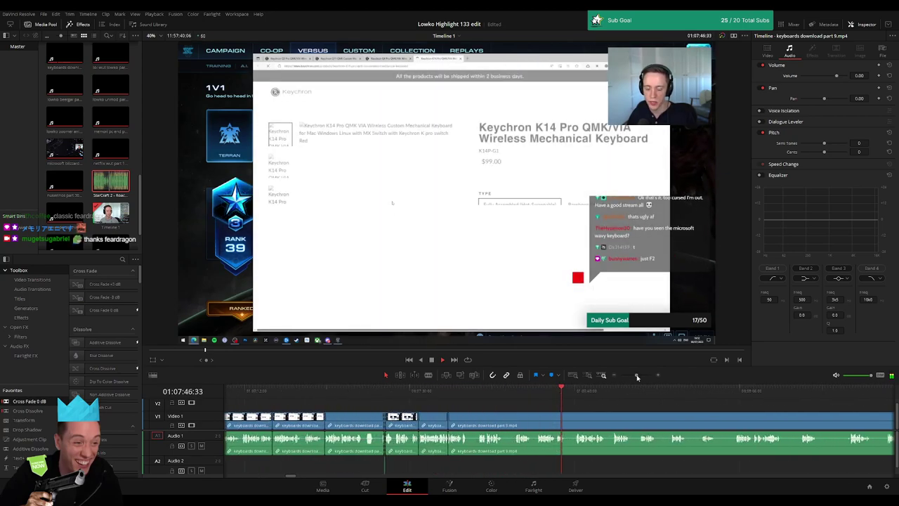
pyautogui.moveTo(601, 406); pyautogui.dragTo(492, 405)
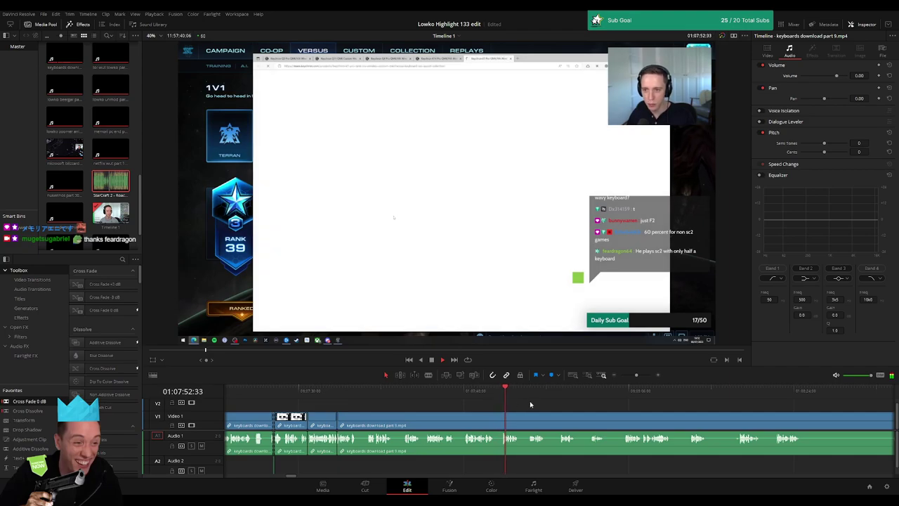
pyautogui.hscroll(3, 492, 404)
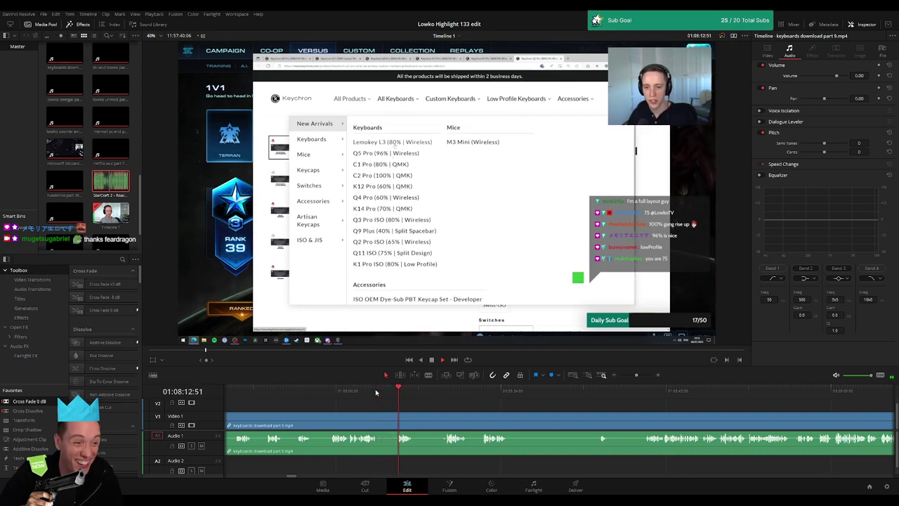
pyautogui.click(439, 392)
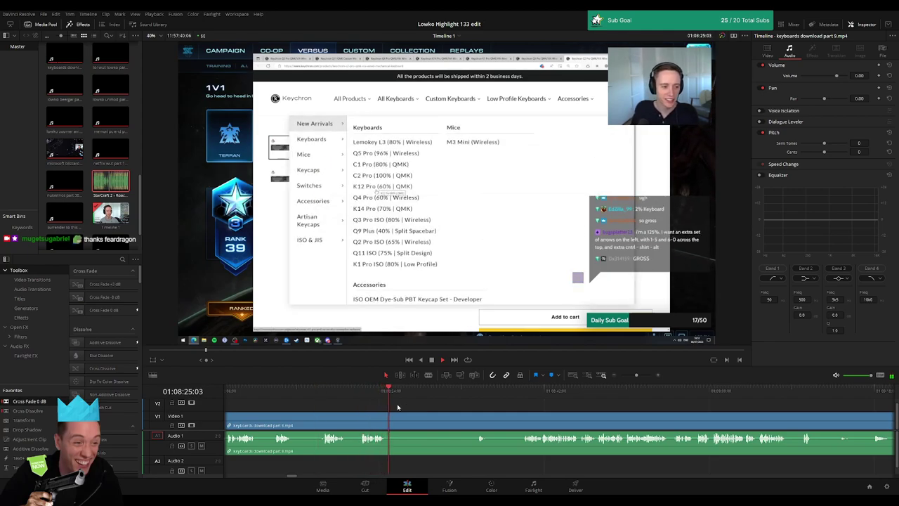
pyautogui.press('m')
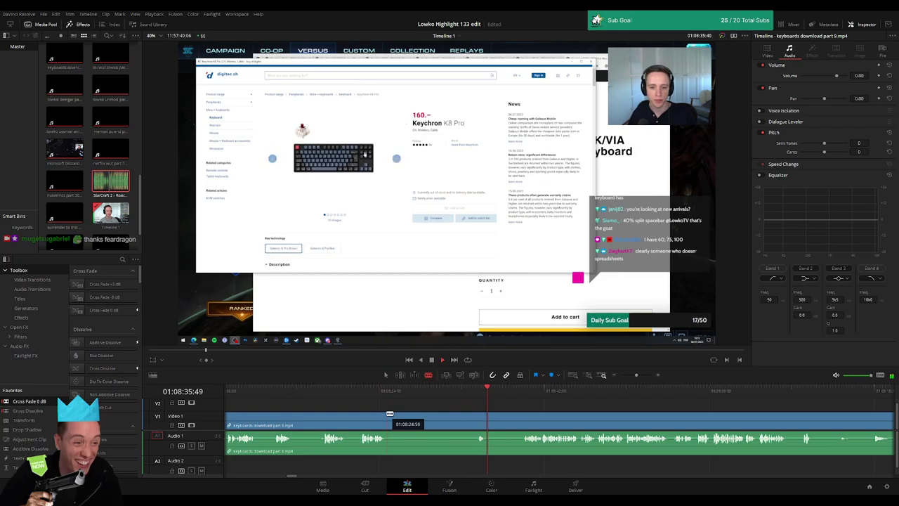
# Step: Split at the playhead with Ctrl+B and ripple-delete the stretch between the cuts
pyautogui.click(522, 391)
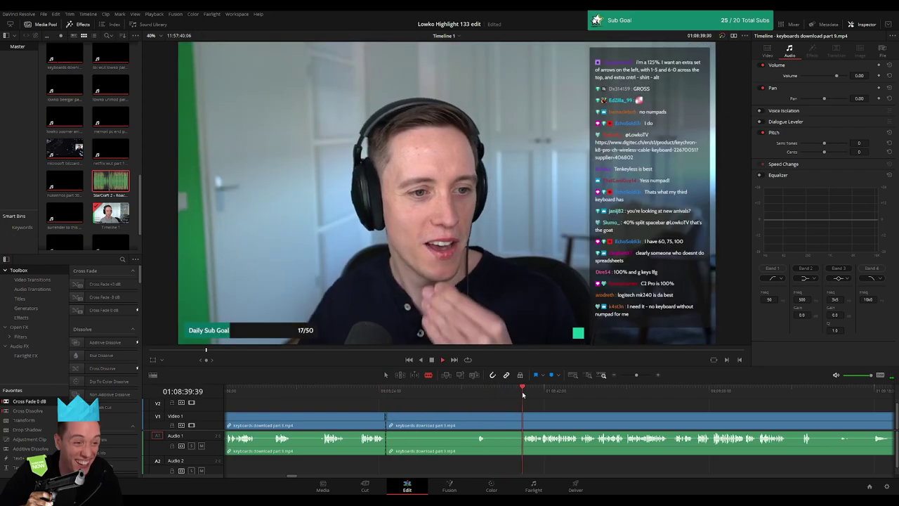
pyautogui.hotkey('ctrl', 'b')
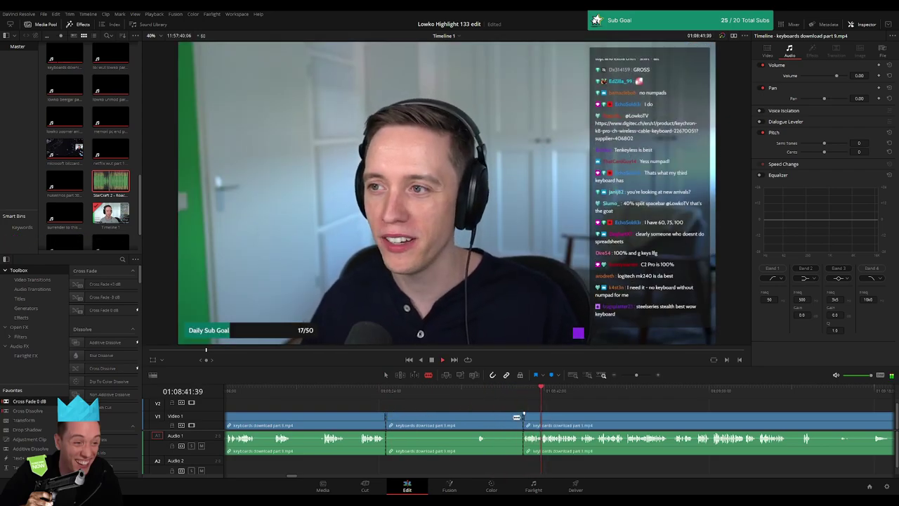
pyautogui.click(503, 419)
pyautogui.press('Delete')
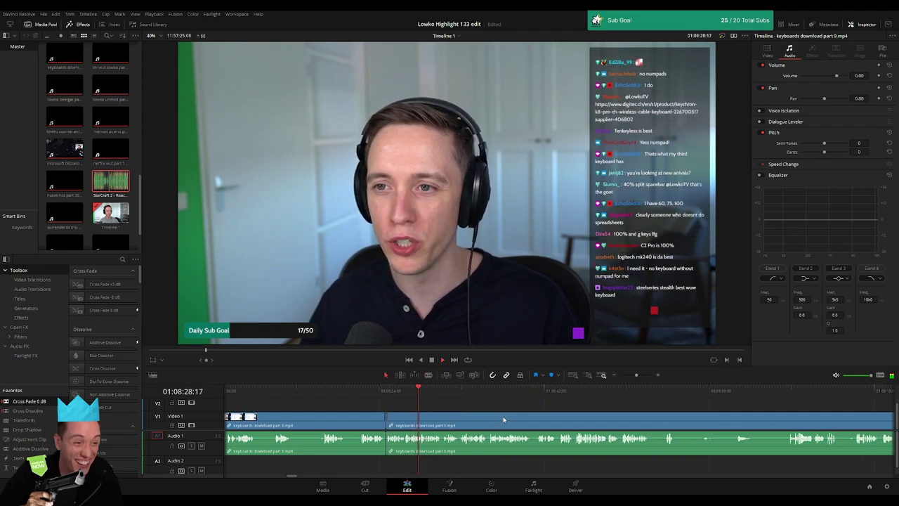
pyautogui.hscroll(2, 503, 419)
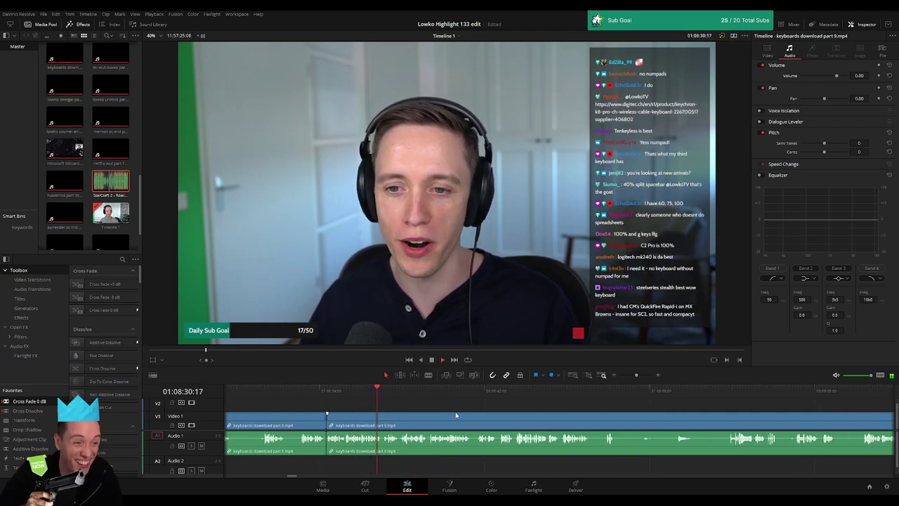
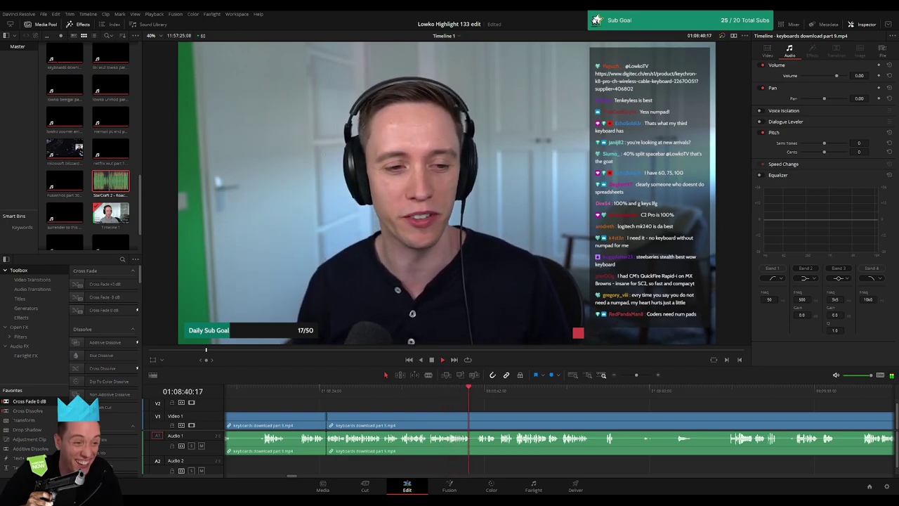
# Step: Play through the keyboards download part 9 footage and drag an edit point to isolate a short pause
pyautogui.hscroll(3, 416, 406)
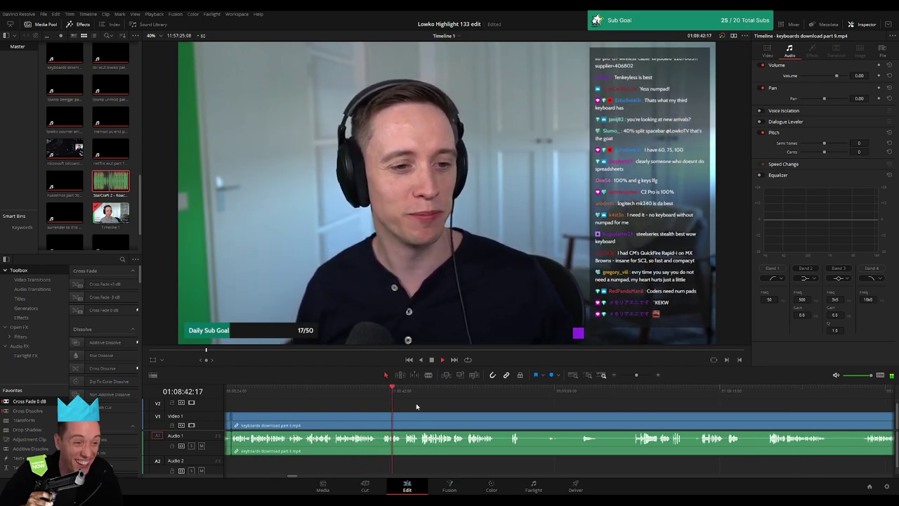
pyautogui.hscroll(1, 395, 406)
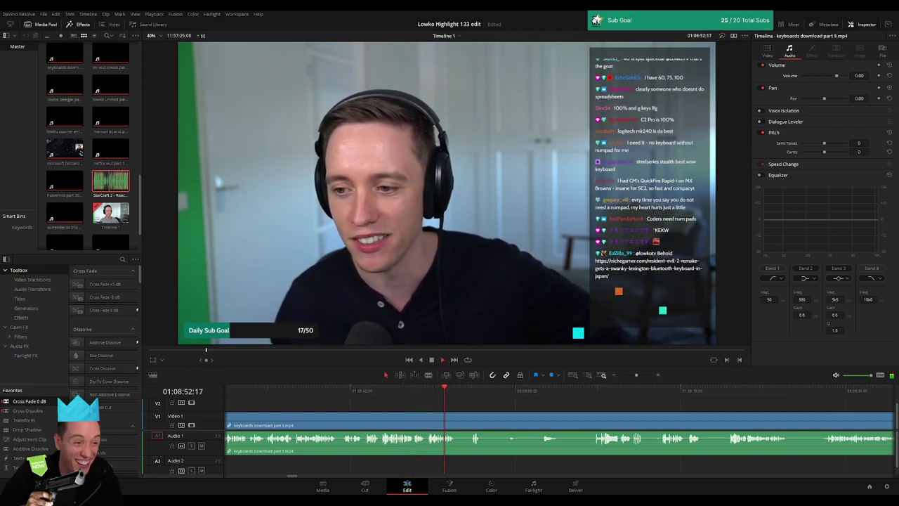
pyautogui.hscroll(3, 422, 415)
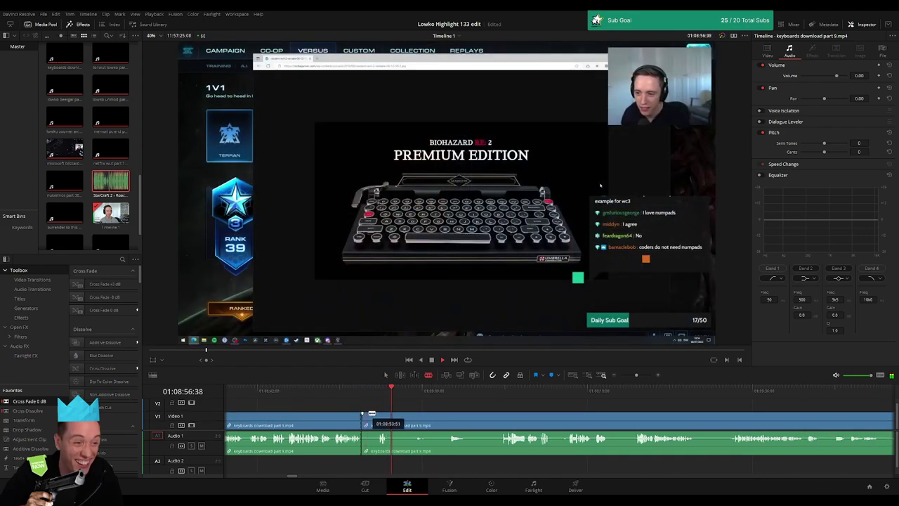
pyautogui.moveTo(365, 413); pyautogui.dragTo(377, 414)
# Step: Ripple-delete the isolated pause and trim the next clip edge tighter
pyautogui.click(373, 417)
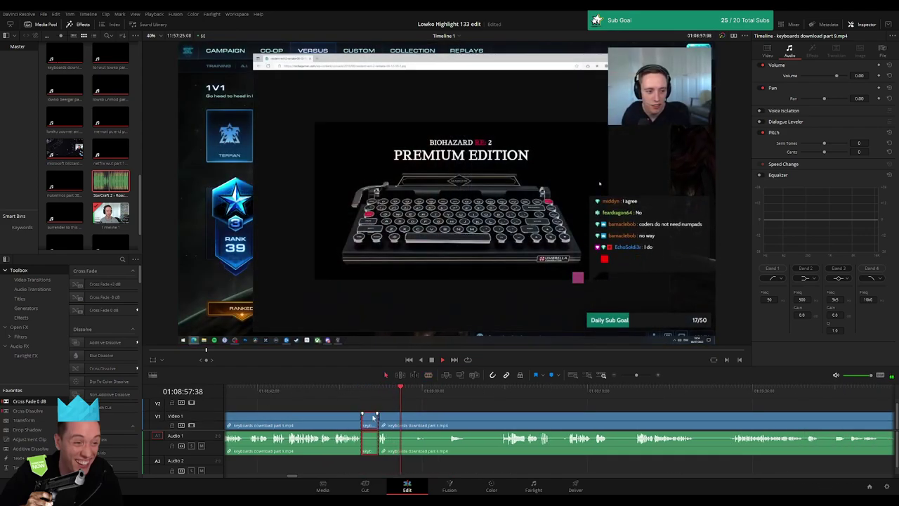
pyautogui.press('Delete')
pyautogui.click(436, 390)
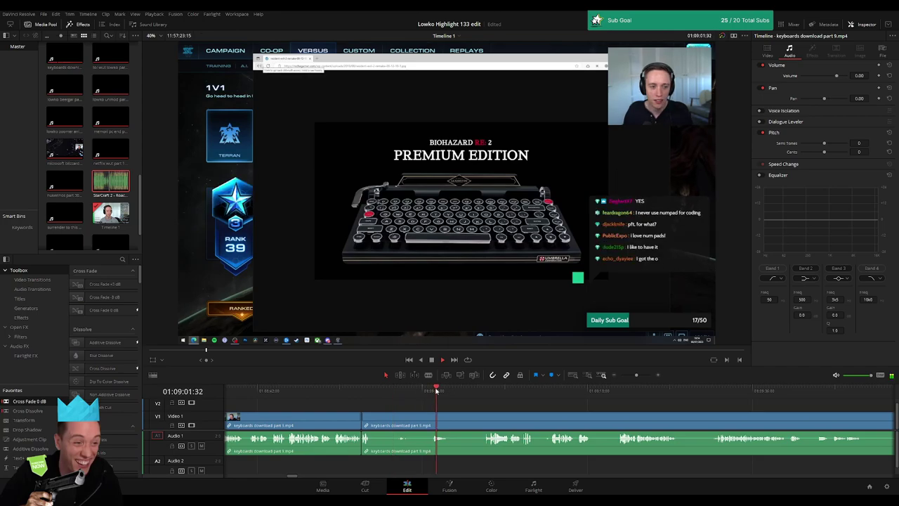
pyautogui.moveTo(388, 417); pyautogui.dragTo(372, 416)
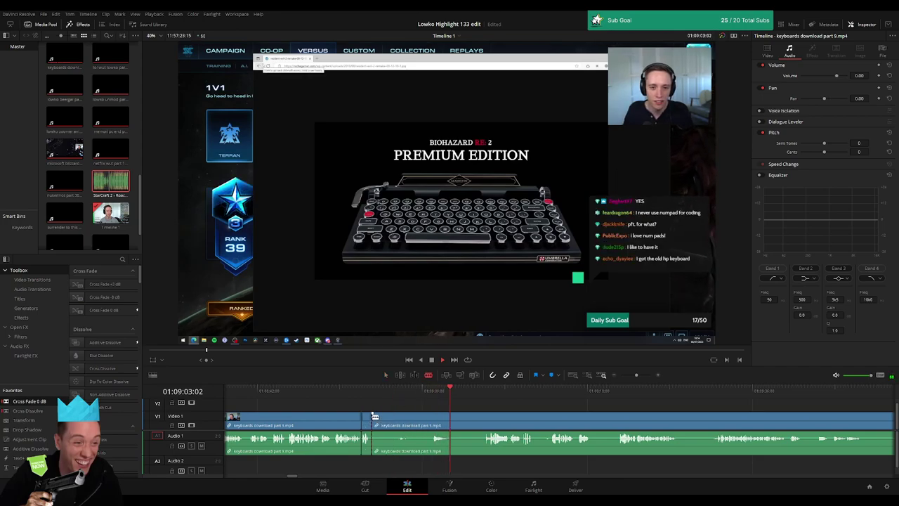
# Step: Recheck the footage around the cut, ripple-delete another section, and play from it
pyautogui.click(479, 395)
pyautogui.click(467, 398)
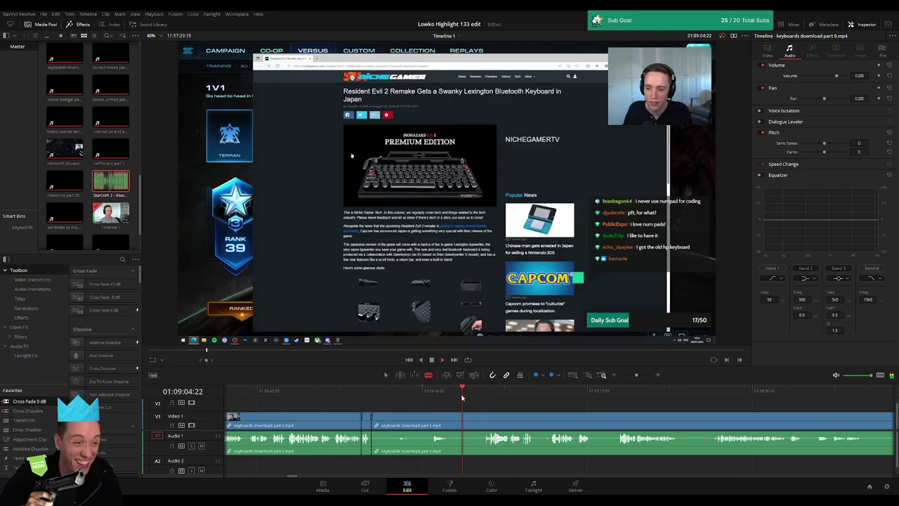
pyautogui.click(448, 398)
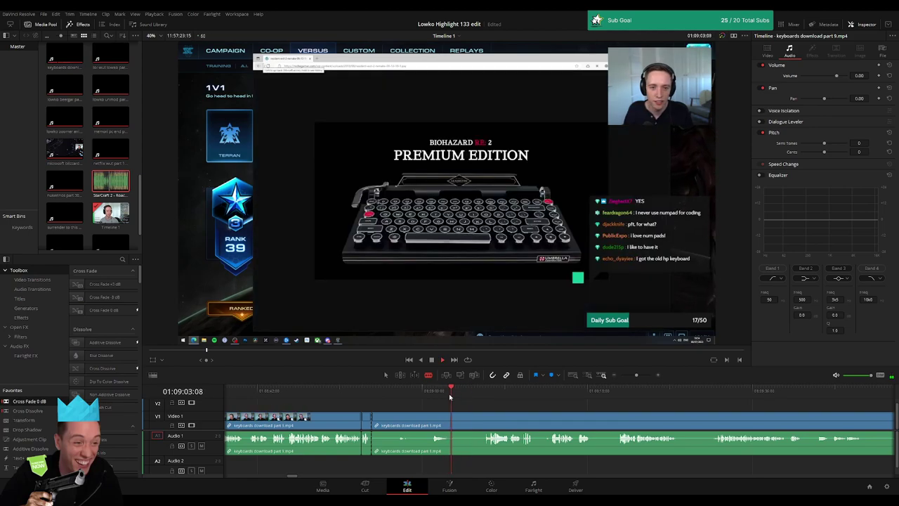
pyautogui.click(435, 398)
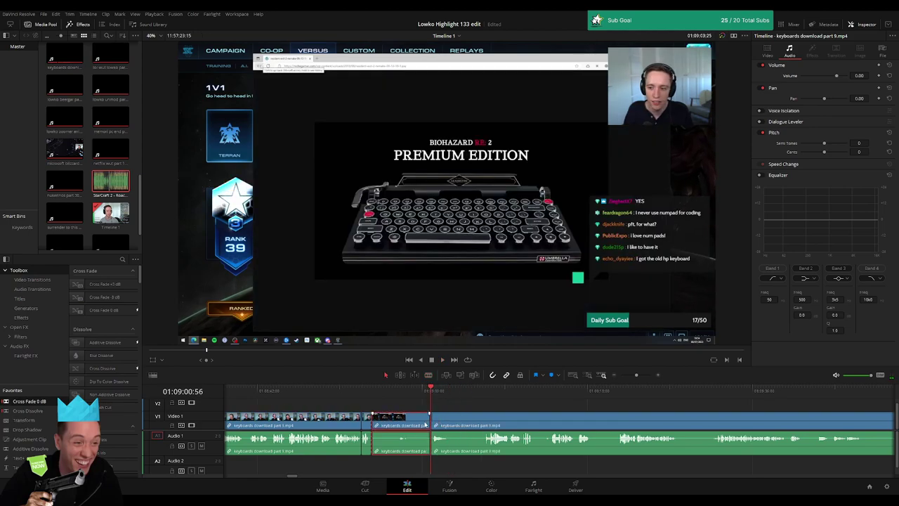
pyautogui.press('Delete')
pyautogui.press('space')
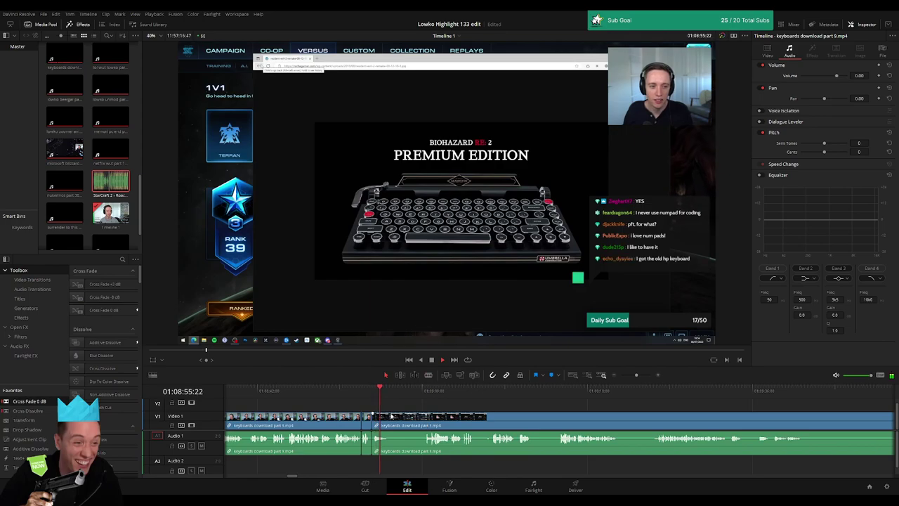
pyautogui.moveTo(389, 395); pyautogui.dragTo(424, 404)
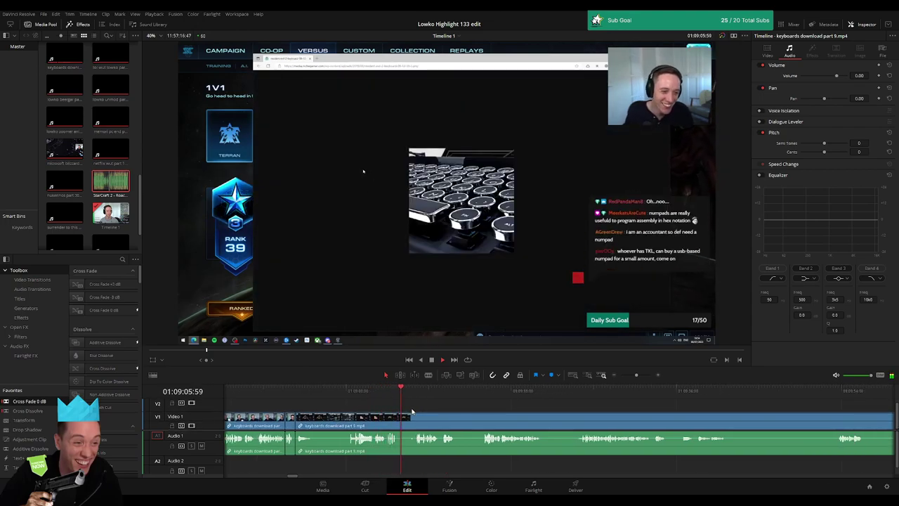
# Step: Blade-cut both ends of the next pause and ripple-delete it
pyautogui.press('b')
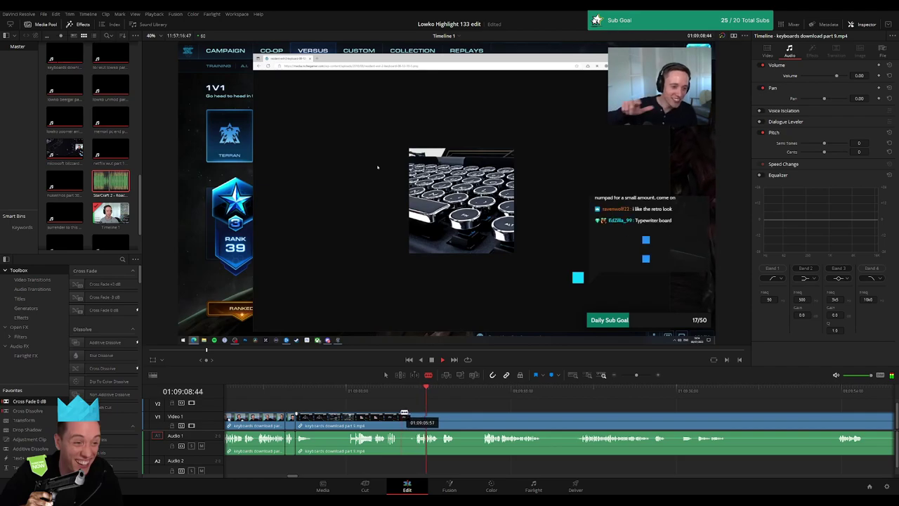
pyautogui.click(401, 416)
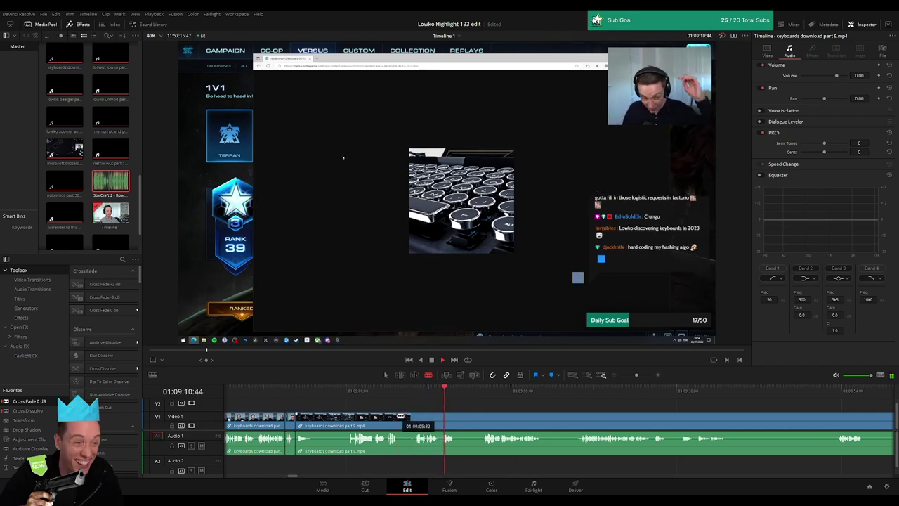
pyautogui.click(399, 417)
pyautogui.click(414, 418)
pyautogui.press('a')
pyautogui.click(409, 420)
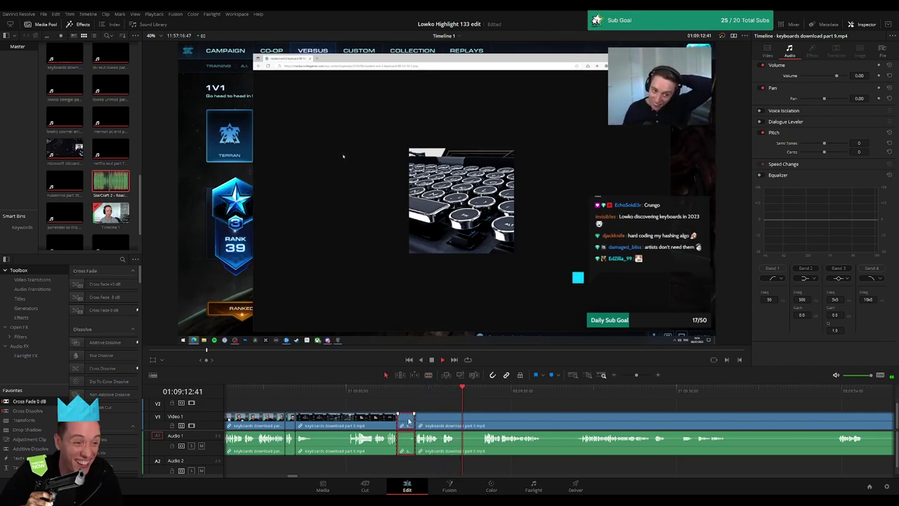
pyautogui.press('Delete')
# Step: Blade-cut and ripple-delete a second pause just further along
pyautogui.press('b')
pyautogui.click(438, 418)
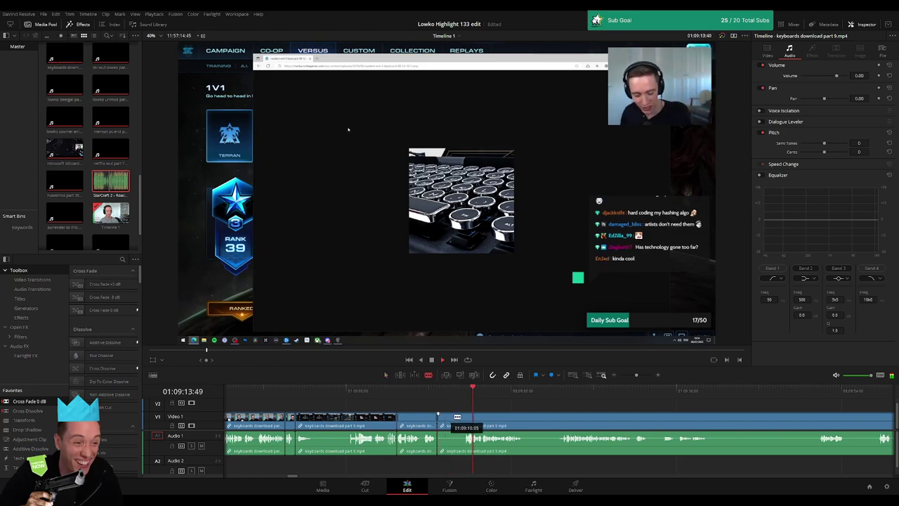
pyautogui.click(456, 418)
pyautogui.press('a')
pyautogui.click(449, 421)
pyautogui.press('Delete')
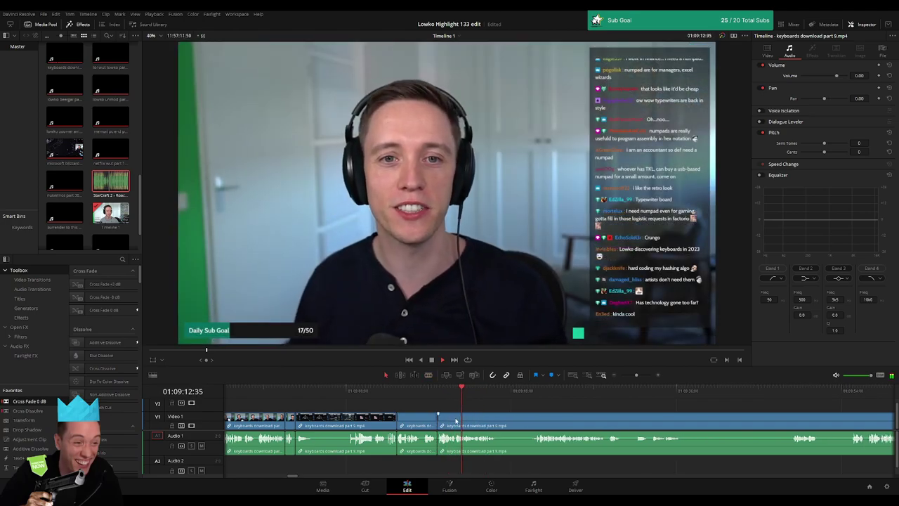
# Step: Blade-cut around the next pause further along and ripple-delete it
pyautogui.hscroll(3, 335, 418)
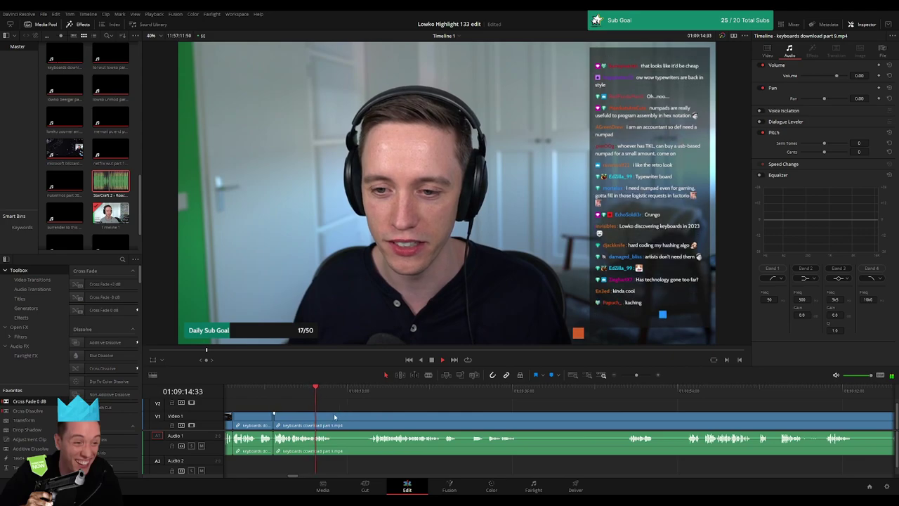
pyautogui.press('b')
pyautogui.click(334, 418)
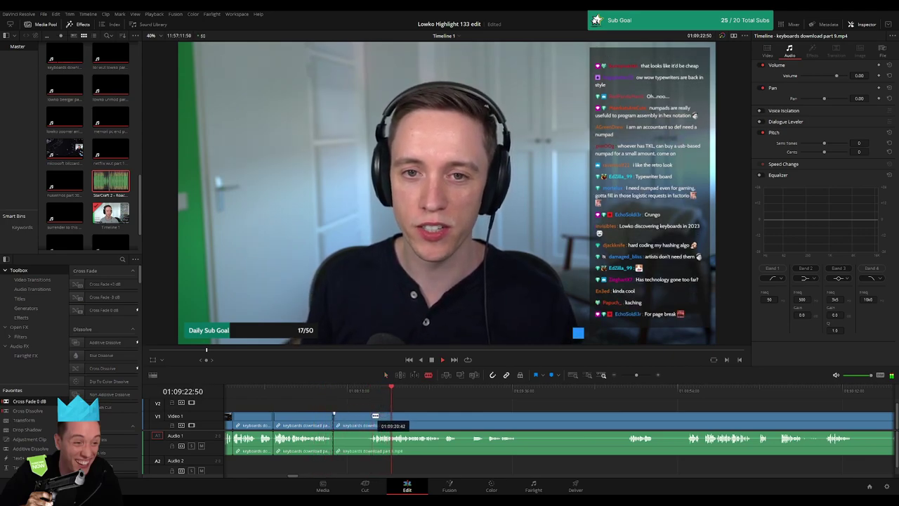
pyautogui.click(371, 418)
pyautogui.press('a')
pyautogui.click(361, 420)
pyautogui.press('Delete')
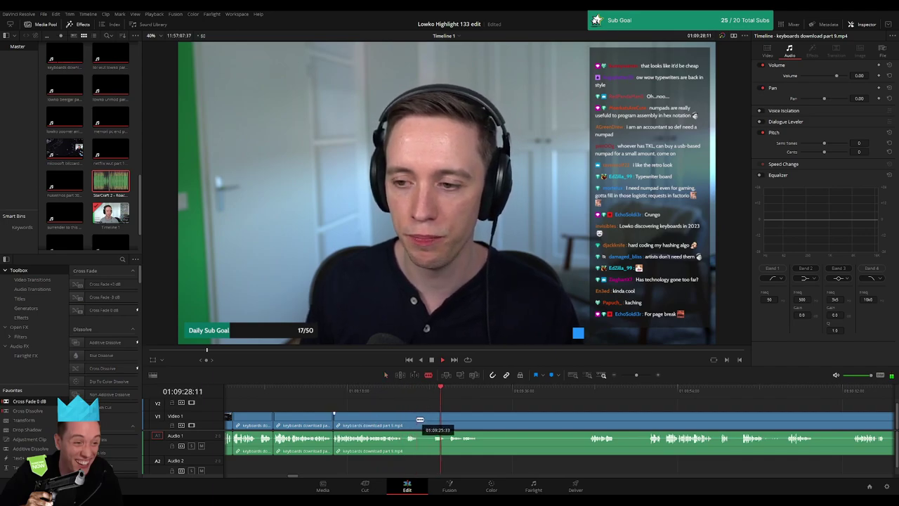
# Step: Split at the start of the Reddit part with Ctrl+B and delete the section before it
pyautogui.moveTo(449, 392); pyautogui.dragTo(590, 395)
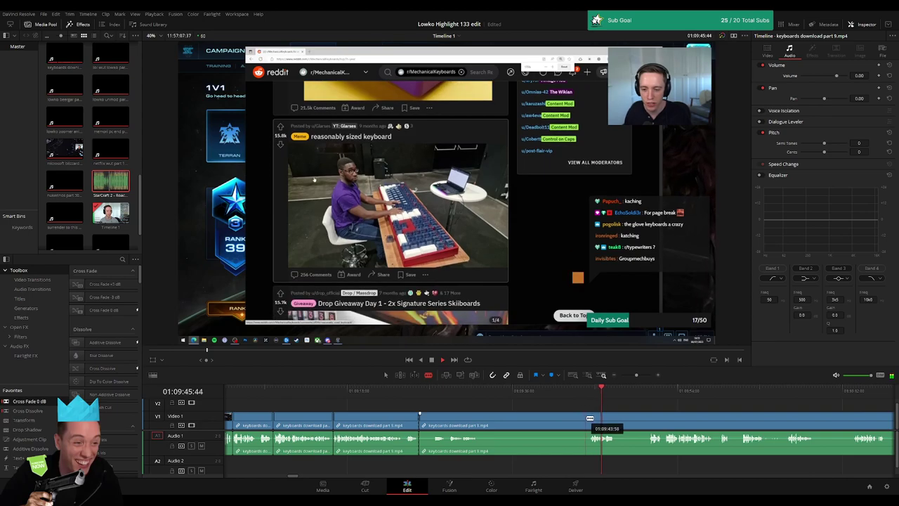
pyautogui.hotkey('ctrl', 'b')
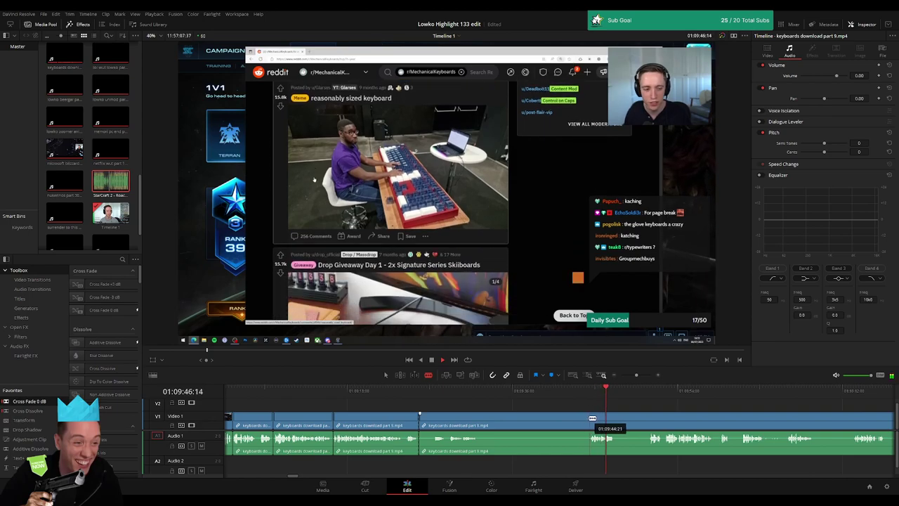
pyautogui.click(554, 420)
pyautogui.press('Delete')
# Step: Play from the new cut and trim a clip edge to shorten a pause
pyautogui.click(465, 392)
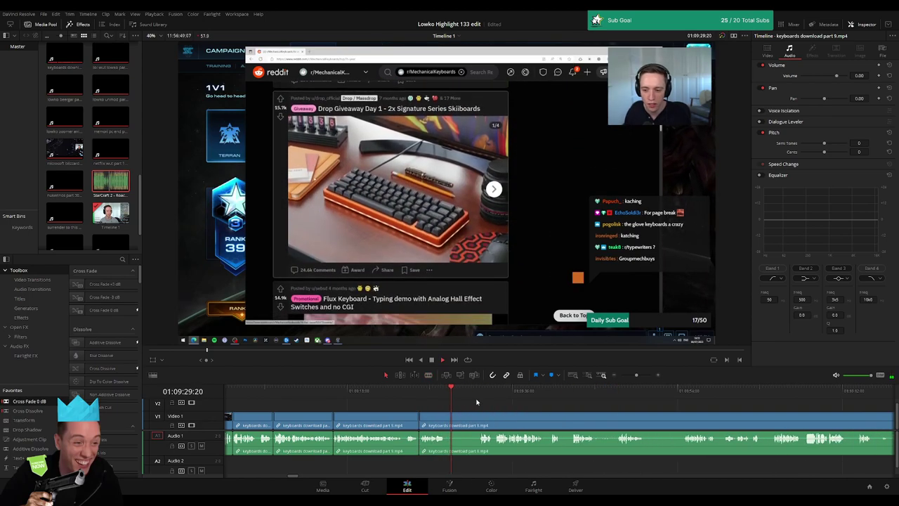
pyautogui.press('space')
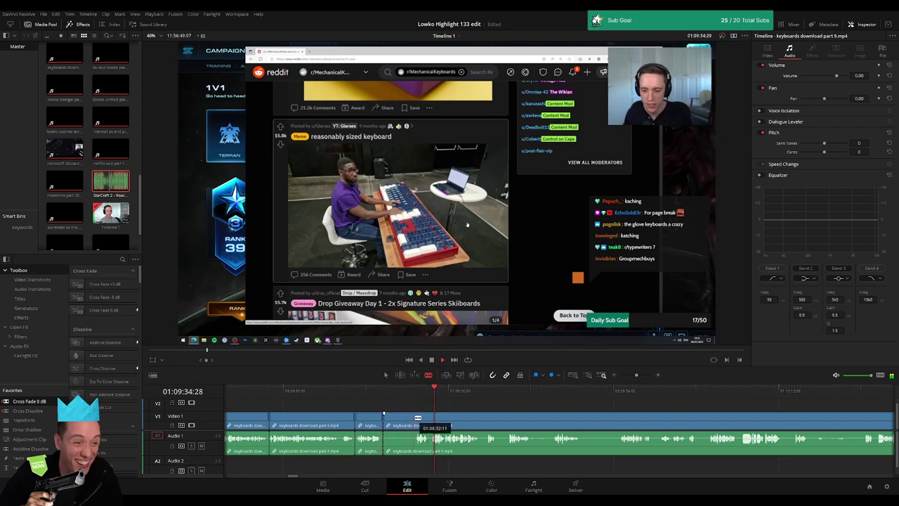
pyautogui.moveTo(386, 419); pyautogui.dragTo(408, 420)
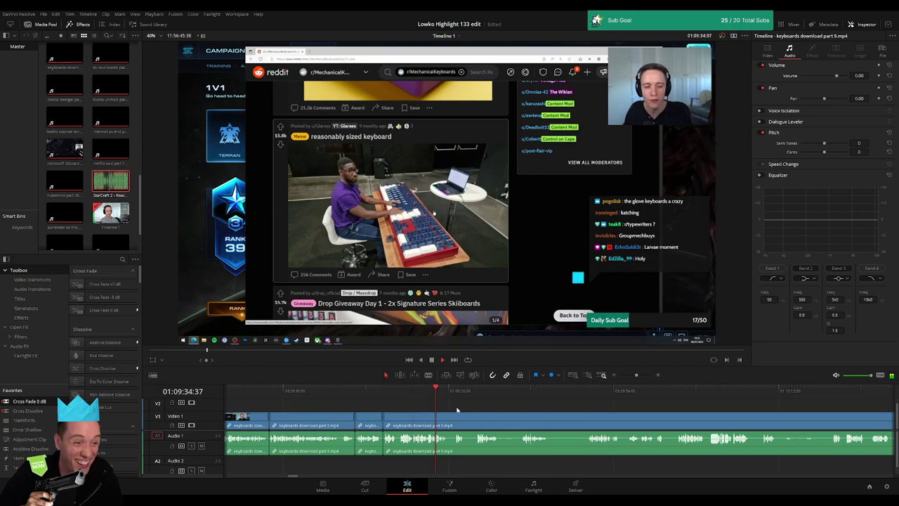
pyautogui.hscroll(2, 461, 410)
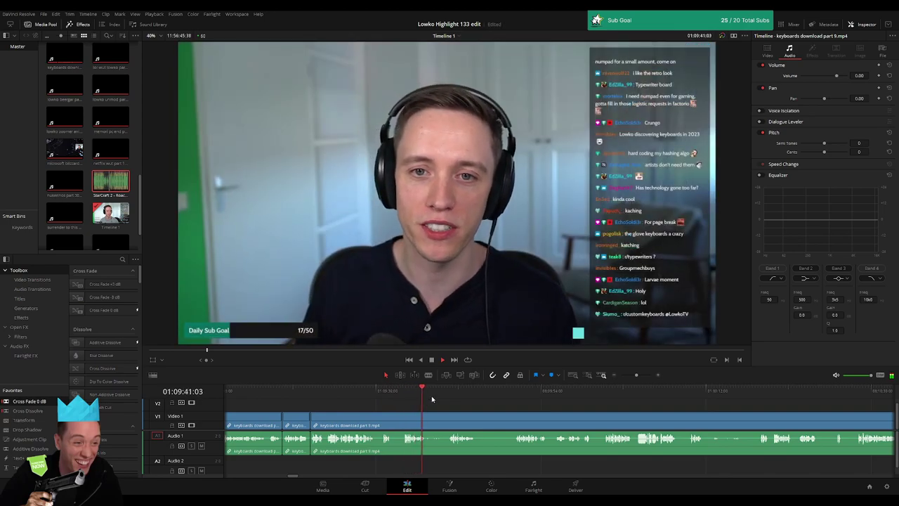
# Step: Blade out and delete a short piece, then undo the deletion with Ctrl+Z
pyautogui.press('b')
pyautogui.click(427, 417)
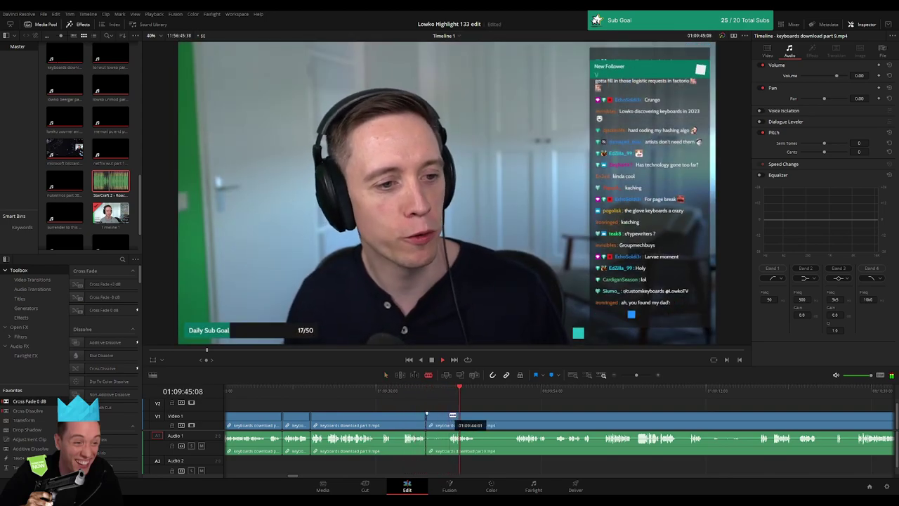
pyautogui.click(448, 418)
pyautogui.press('a')
pyautogui.click(440, 419)
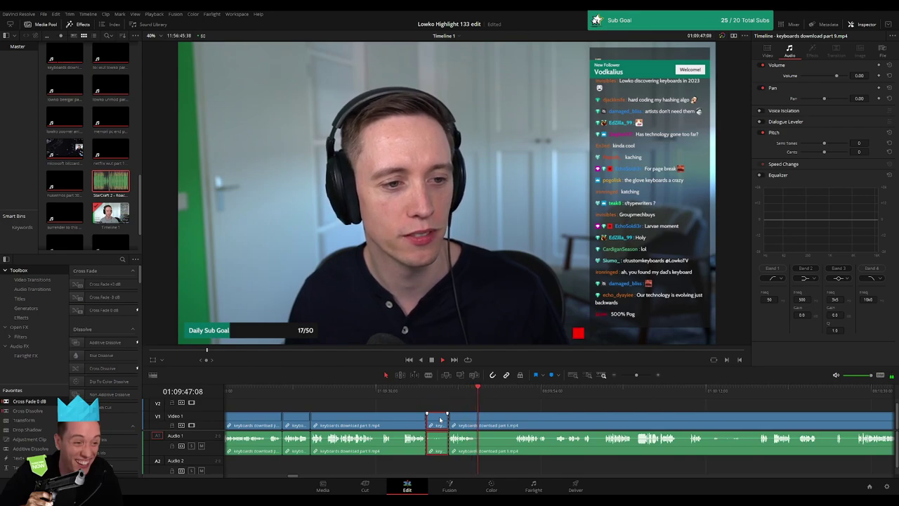
pyautogui.press('Delete')
pyautogui.press('b')
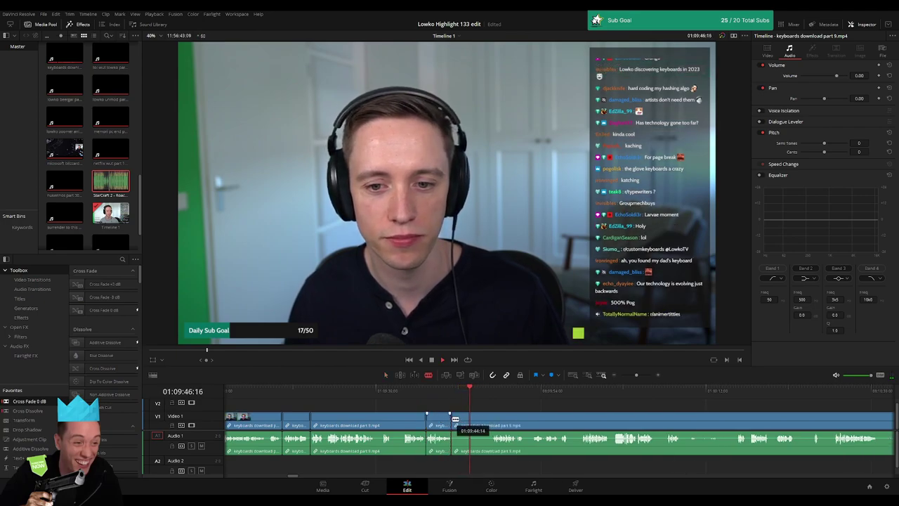
pyautogui.hotkey('ctrl', 'z')
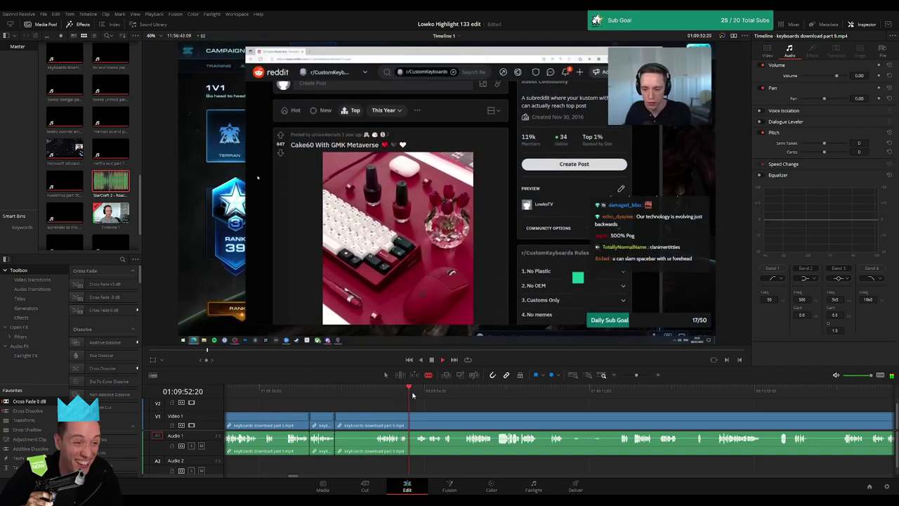
# Step: Cut where a pause ends and ripple-delete the silent section
pyautogui.click(419, 420)
pyautogui.press('a')
pyautogui.click(406, 423)
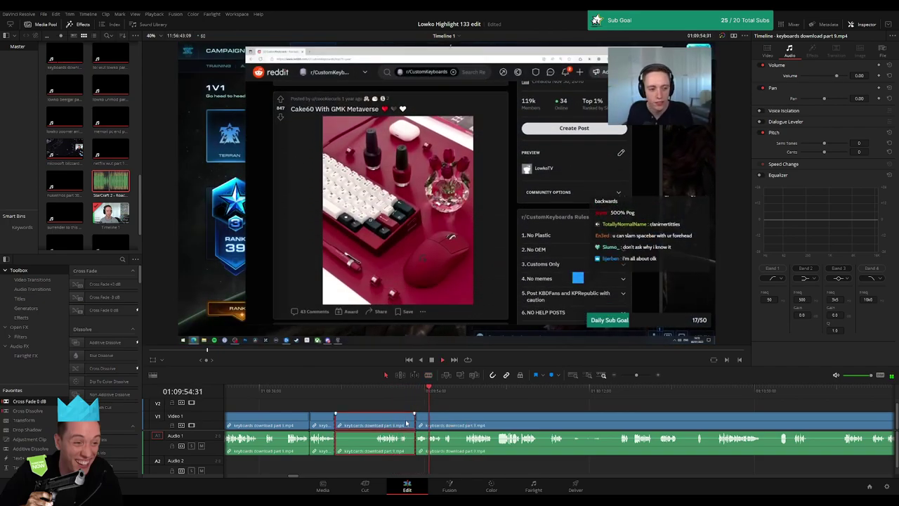
pyautogui.press('Delete')
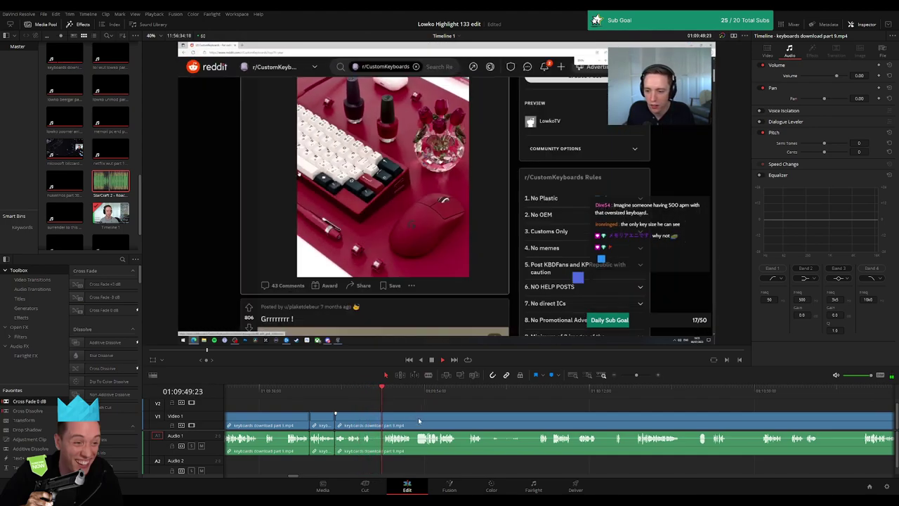
pyautogui.hscroll(3, 451, 418)
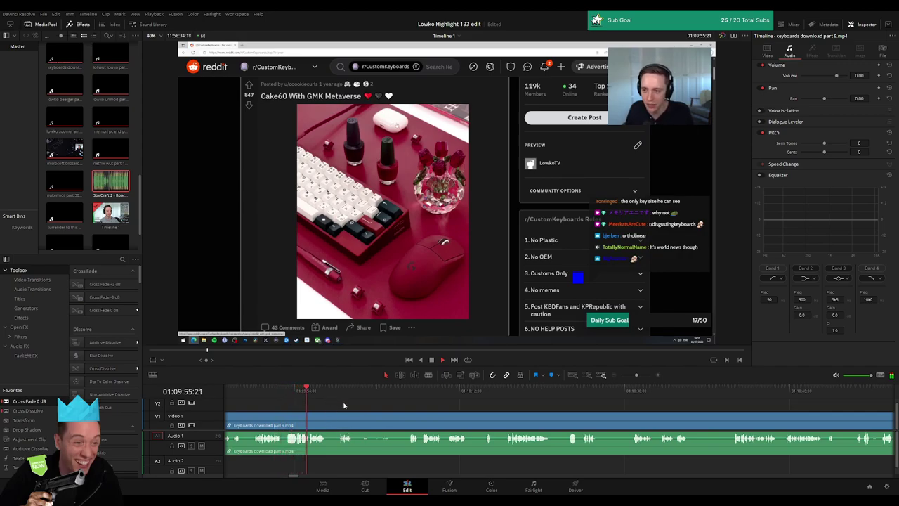
pyautogui.hscroll(1, 317, 413)
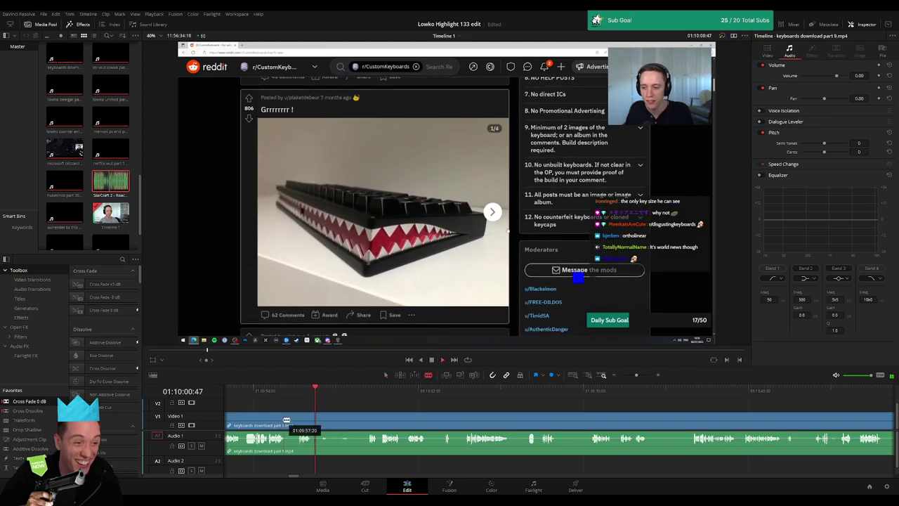
# Step: Cut out a short dead-air piece and trim away the footage before the playhead
pyautogui.click(290, 420)
pyautogui.press('a')
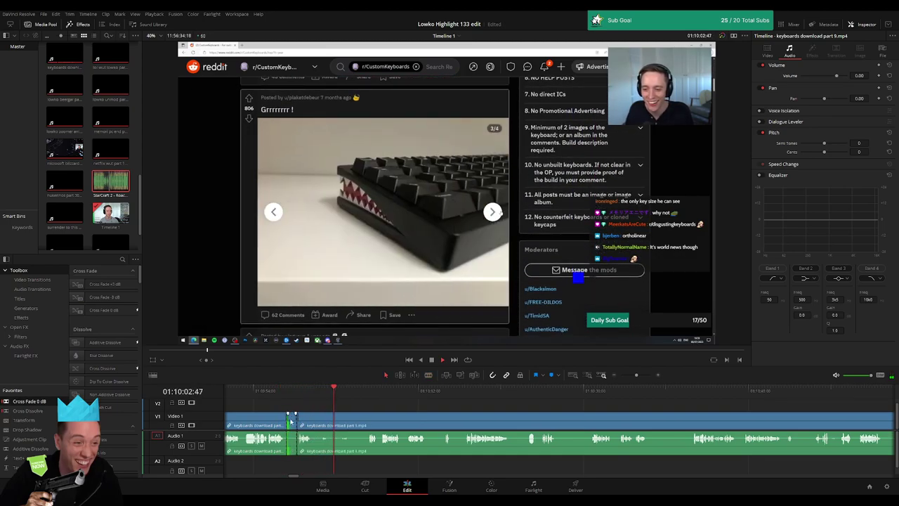
pyautogui.press('Delete')
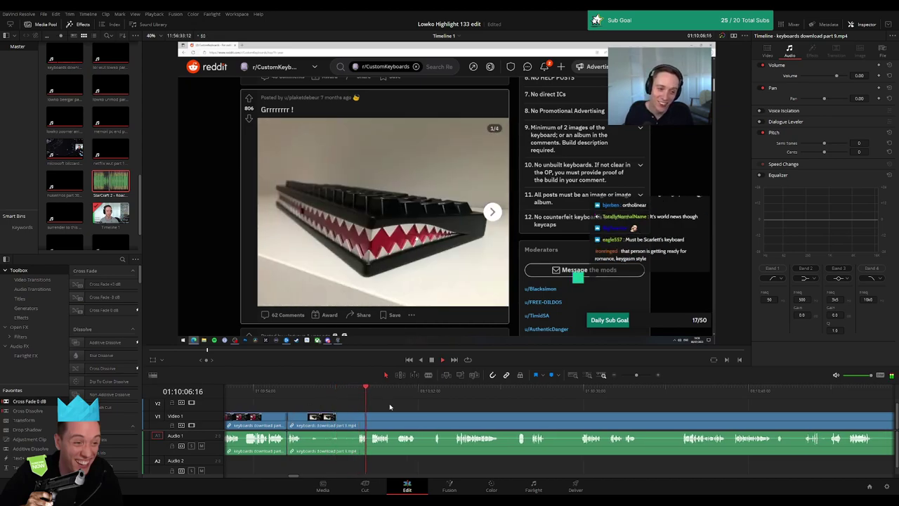
pyautogui.hotkey('ctrl', 'shift', '[')
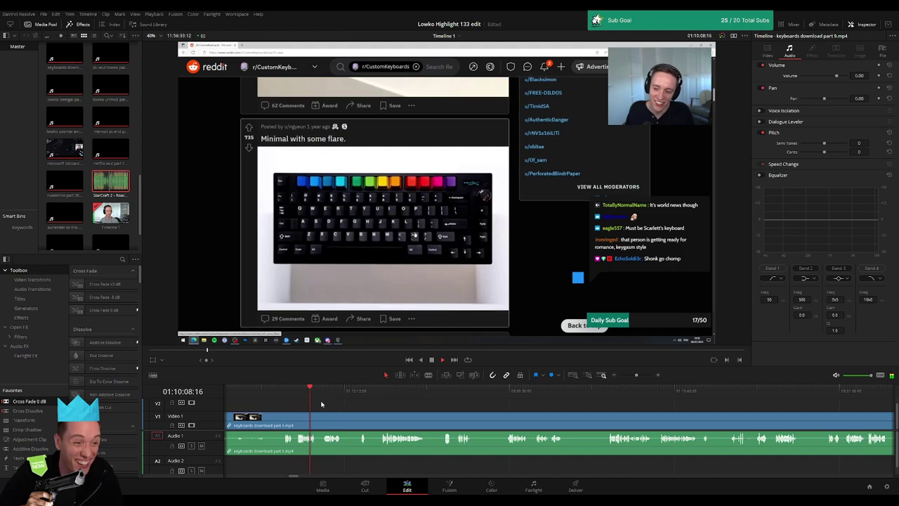
# Step: Skip ahead and remove two more short dead-air pieces, closing the gaps
pyautogui.hscroll(2, 340, 413)
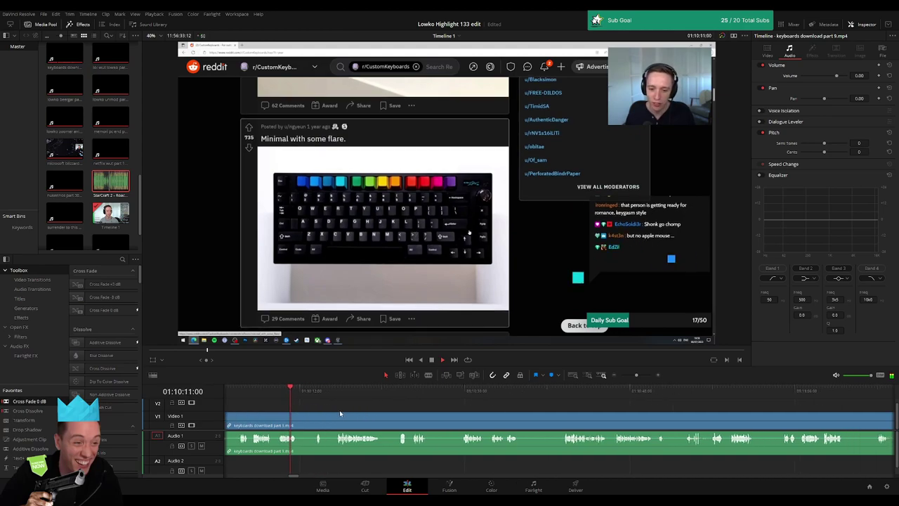
pyautogui.click(314, 398)
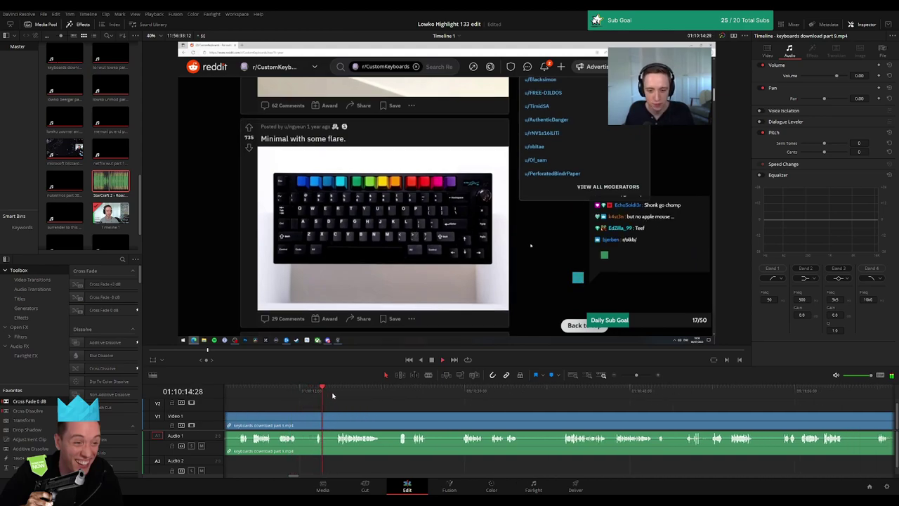
pyautogui.click(338, 395)
pyautogui.press('b')
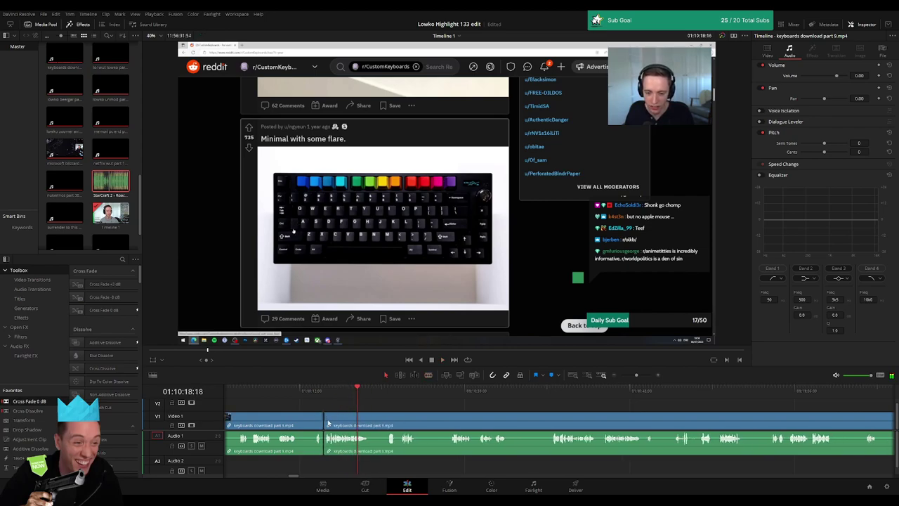
pyautogui.press('Delete')
pyautogui.click(298, 421)
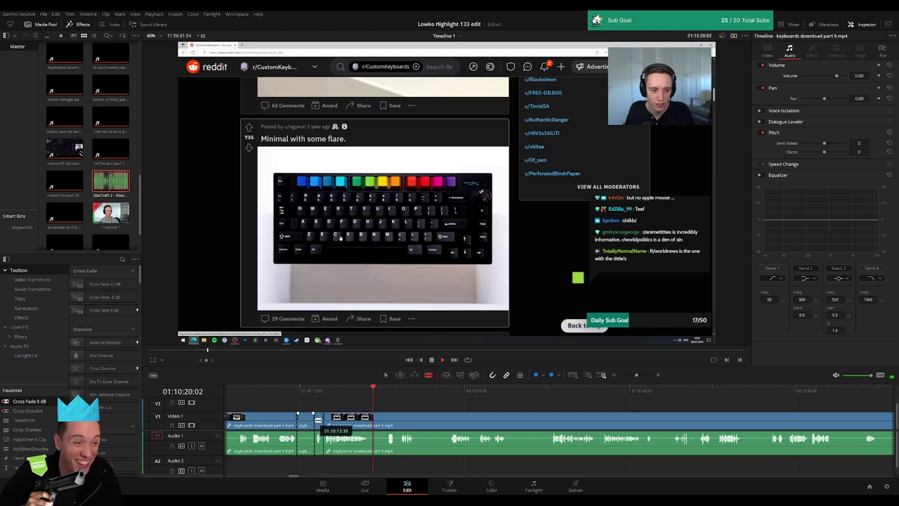
pyautogui.press('a')
pyautogui.click(306, 421)
pyautogui.press('Delete')
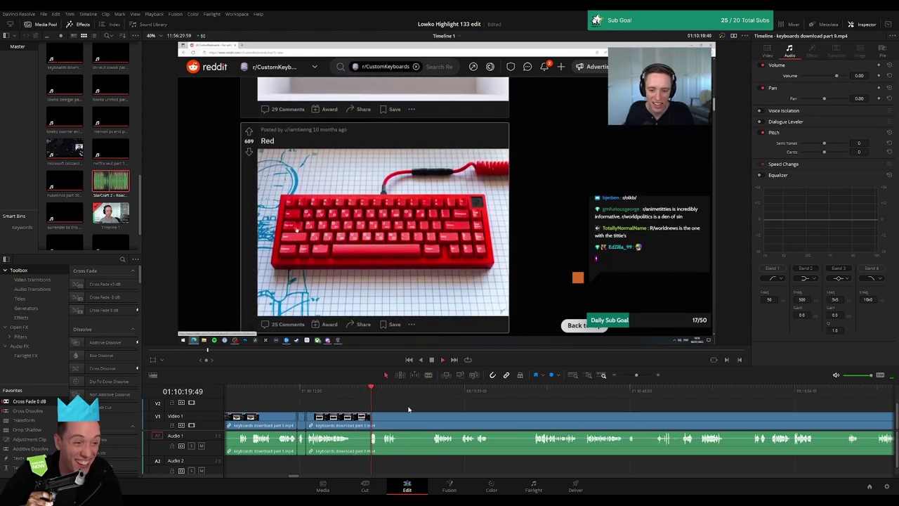
# Step: Isolate a short piece with two cuts and move its audio onto Audio 2
pyautogui.hscroll(2, 341, 400)
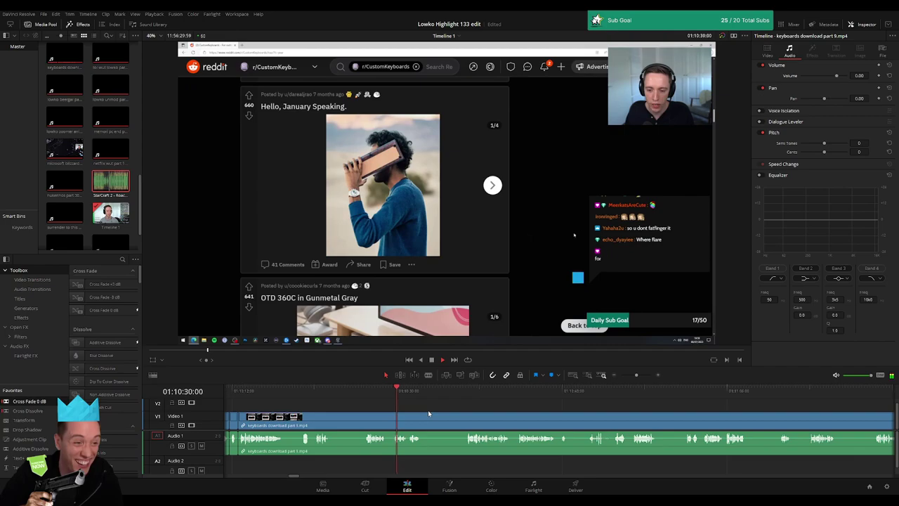
pyautogui.hscroll(3, 387, 413)
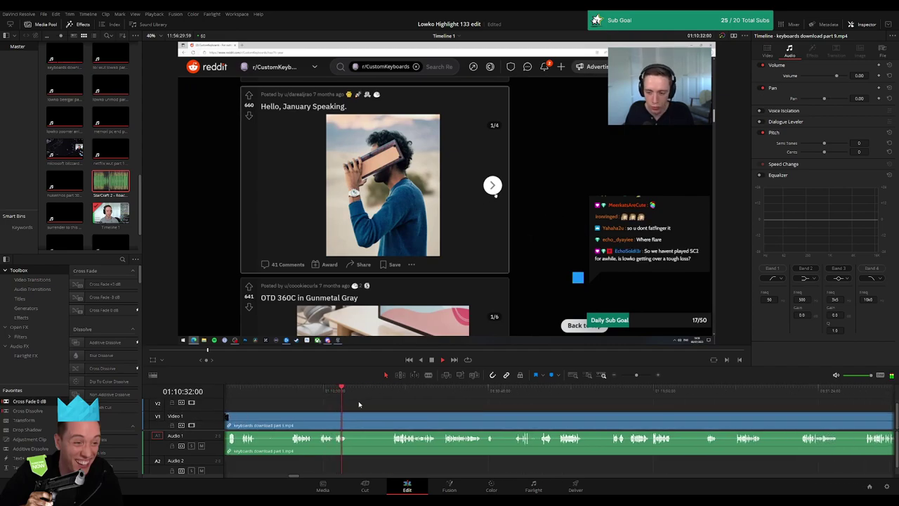
pyautogui.moveTo(350, 395); pyautogui.dragTo(380, 397)
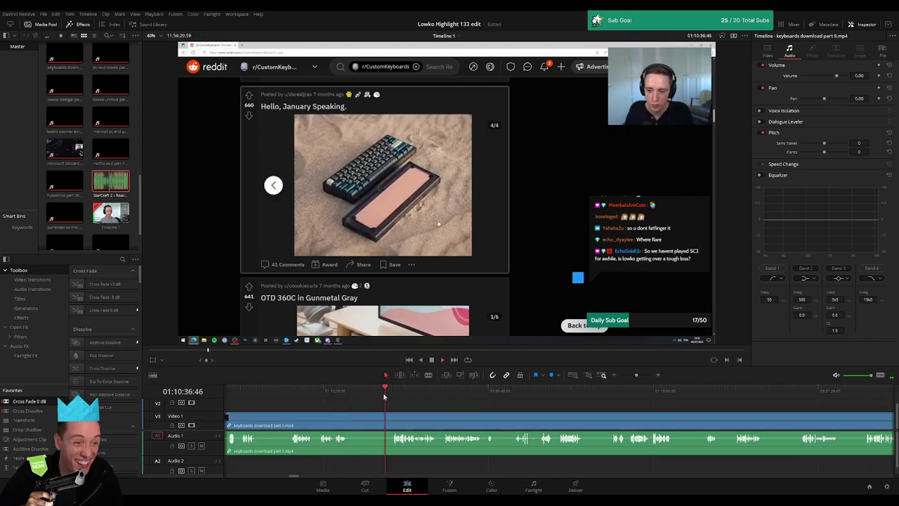
pyautogui.hscroll(3, 396, 413)
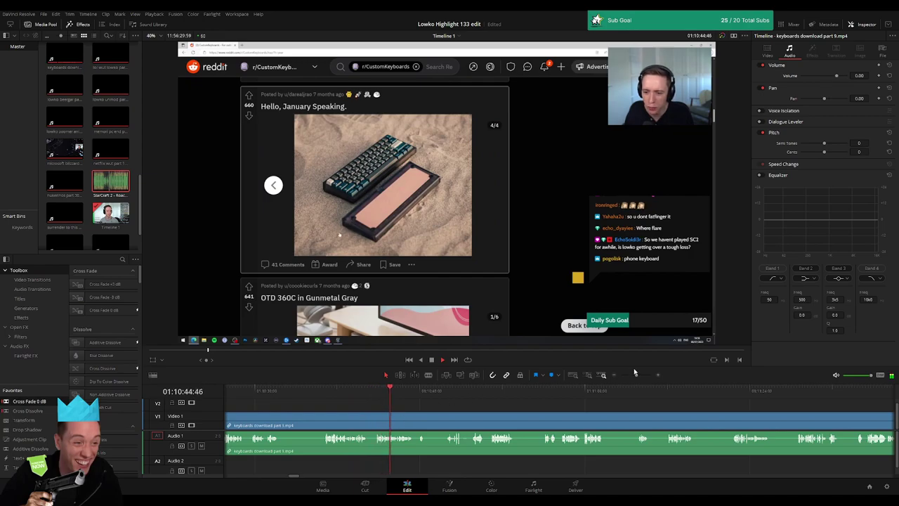
pyautogui.moveTo(634, 373); pyautogui.dragTo(642, 375)
pyautogui.click(424, 392)
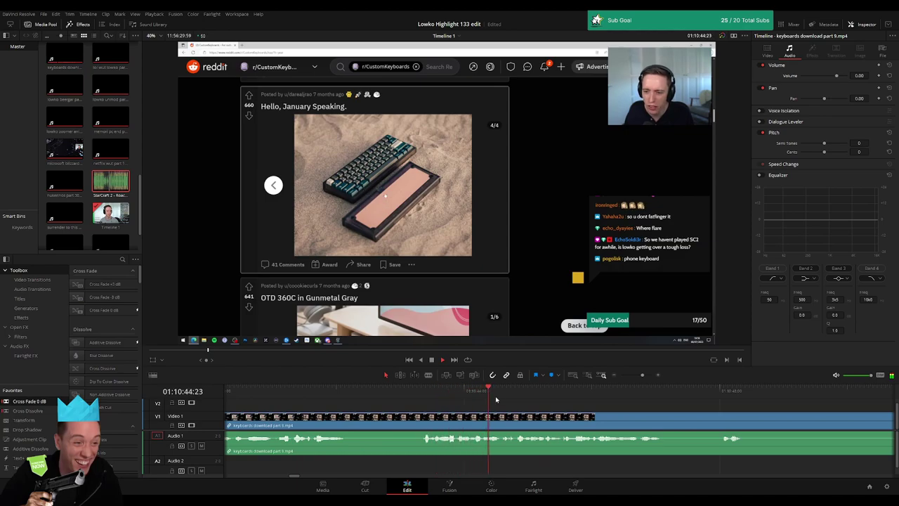
pyautogui.click(477, 416)
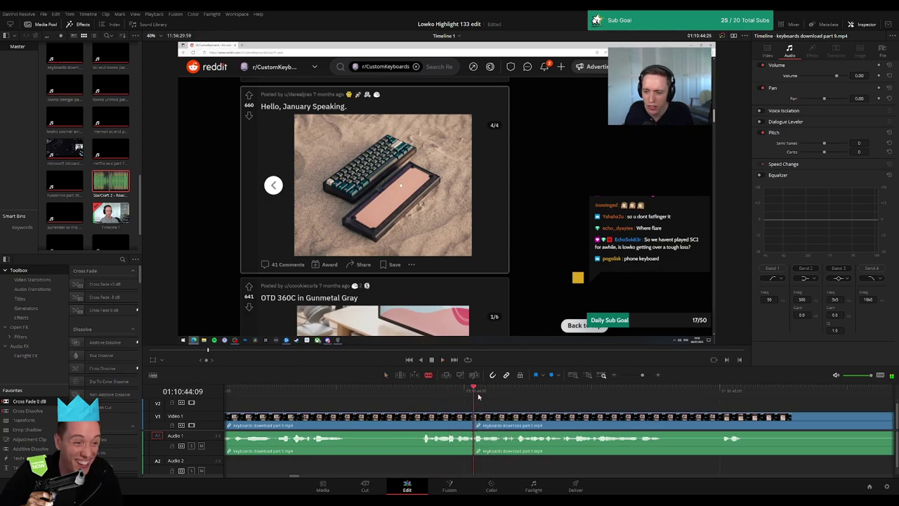
pyautogui.click(493, 424)
pyautogui.press('a')
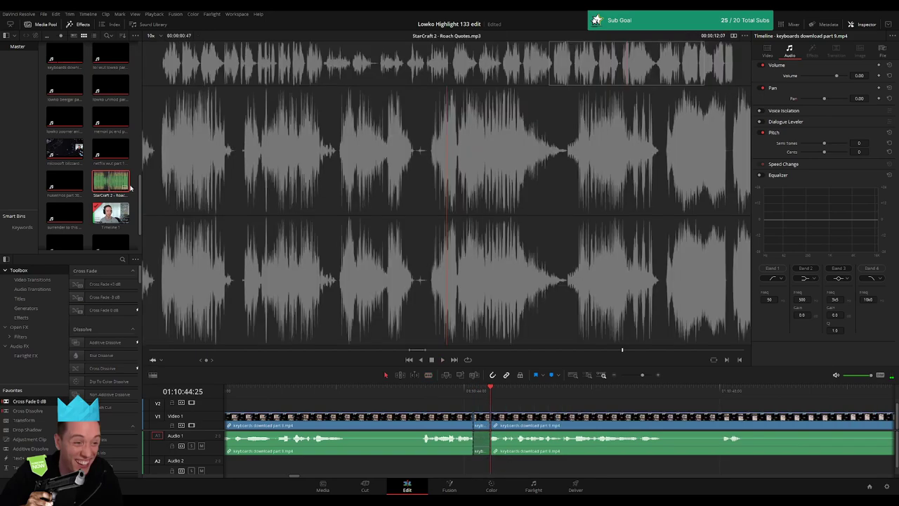
pyautogui.moveTo(485, 451)
pyautogui.mouseDown()
pyautogui.moveTo(461, 467)
pyautogui.moveTo(490, 466)
pyautogui.mouseUp()
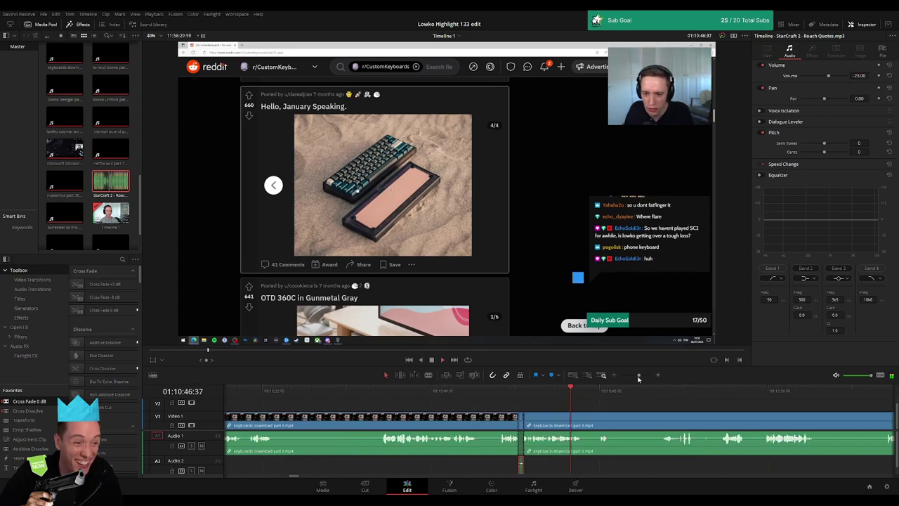
# Step: Trim dead air off the edge of the keyboards download part 9 clip, closing the gap
pyautogui.moveTo(642, 375); pyautogui.dragTo(639, 375)
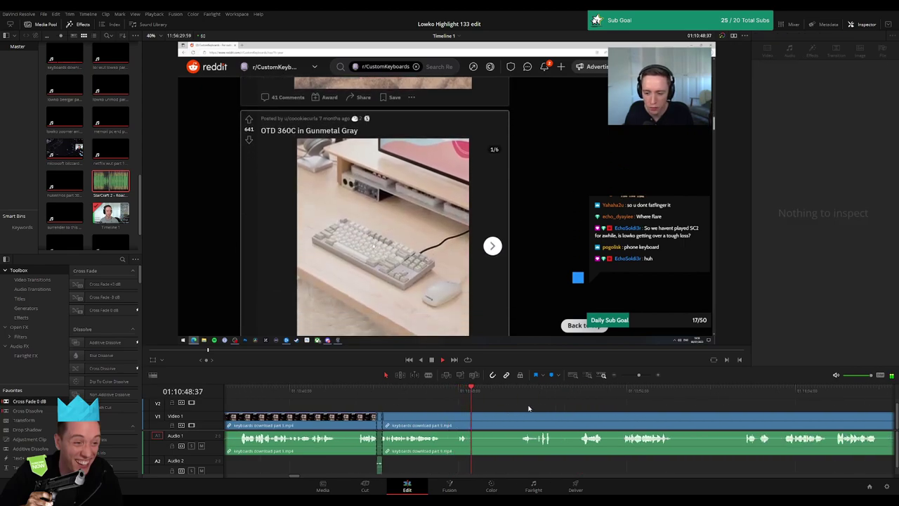
pyautogui.click(490, 415)
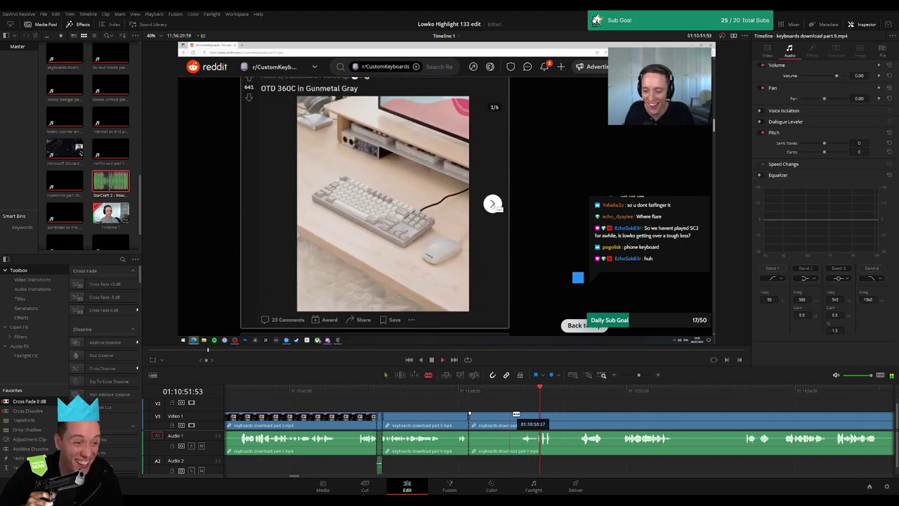
pyautogui.moveTo(523, 414); pyautogui.dragTo(506, 420)
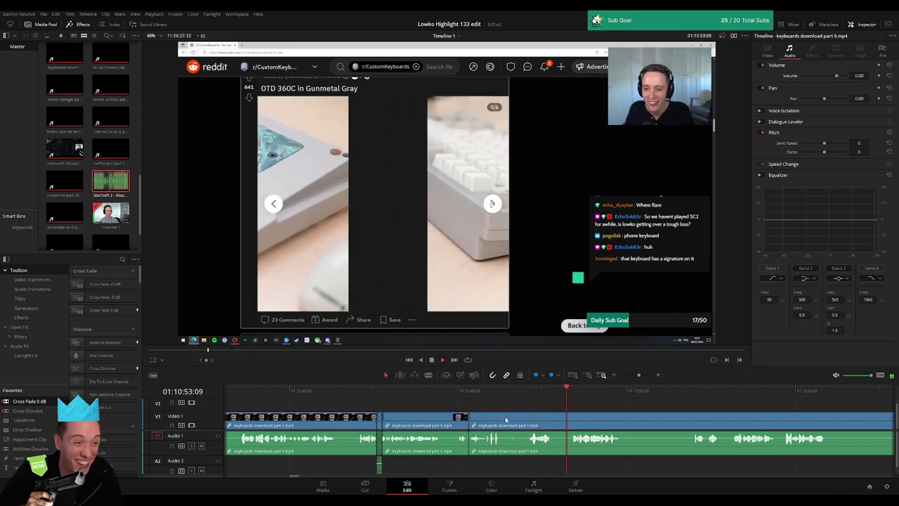
pyautogui.hscroll(2, 541, 425)
pyautogui.hscroll(2, 540, 424)
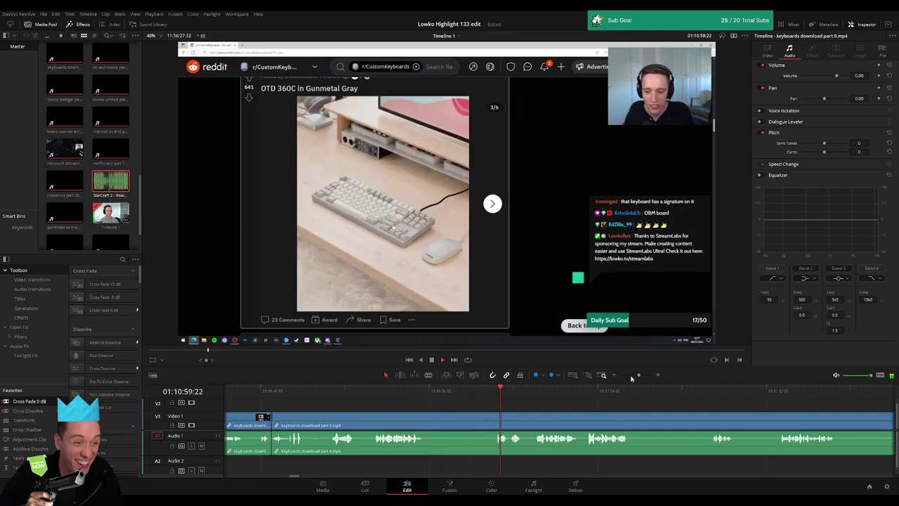
pyautogui.moveTo(631, 378); pyautogui.dragTo(637, 378)
pyautogui.hscroll(3, 632, 420)
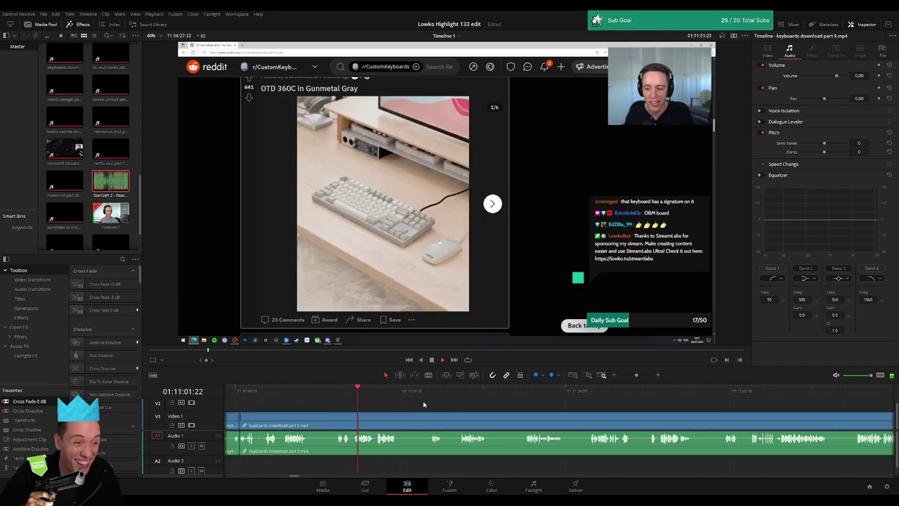
# Step: Blade-cut around a roughly five-second stretch of dead air, delete it, and resume playback
pyautogui.press('b')
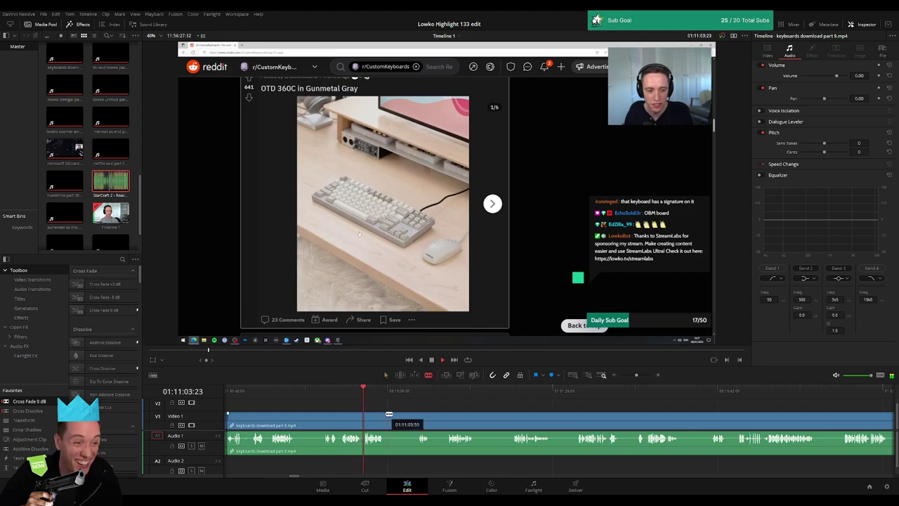
pyautogui.click(385, 420)
pyautogui.click(419, 397)
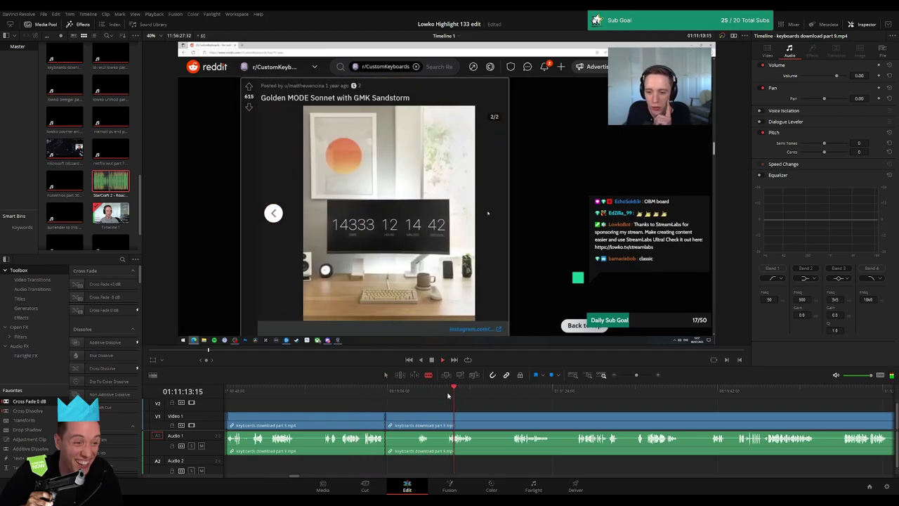
pyautogui.click(430, 390)
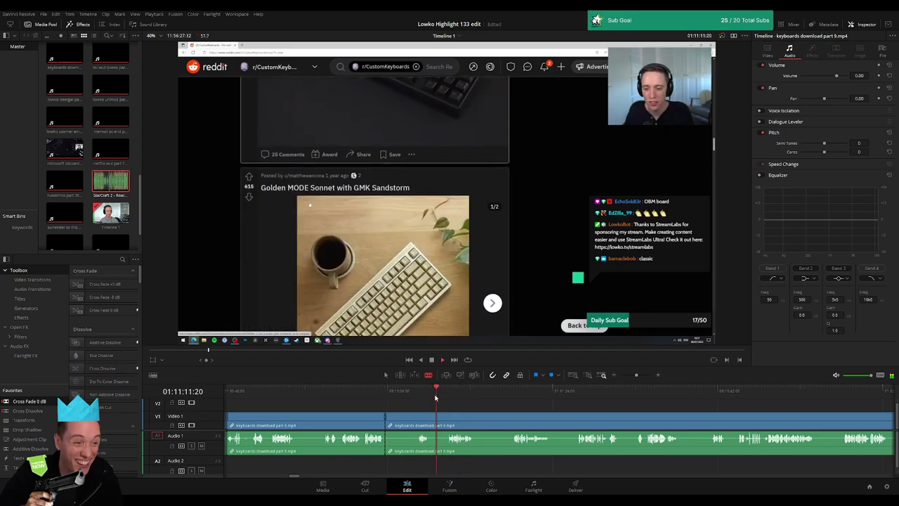
pyautogui.press('space')
pyautogui.click(439, 420)
pyautogui.press('a')
pyautogui.click(430, 426)
pyautogui.press('BackSpace')
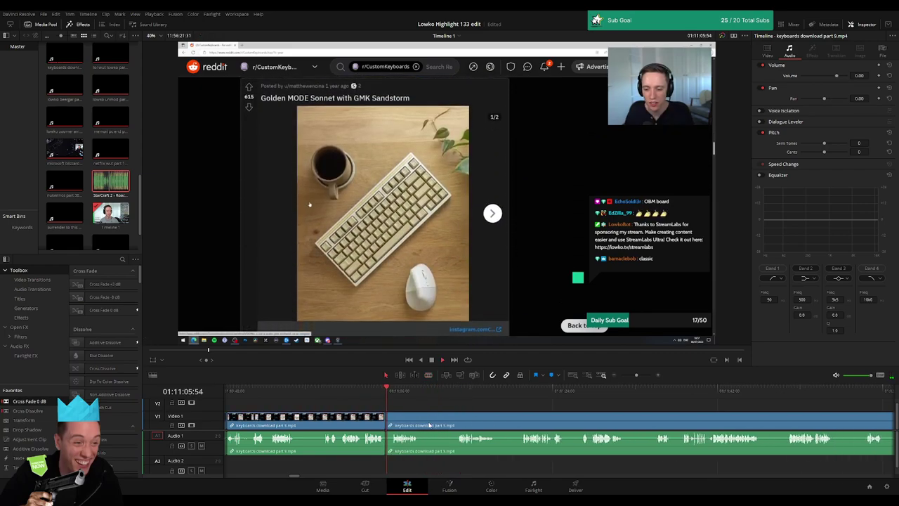
pyautogui.press('space')
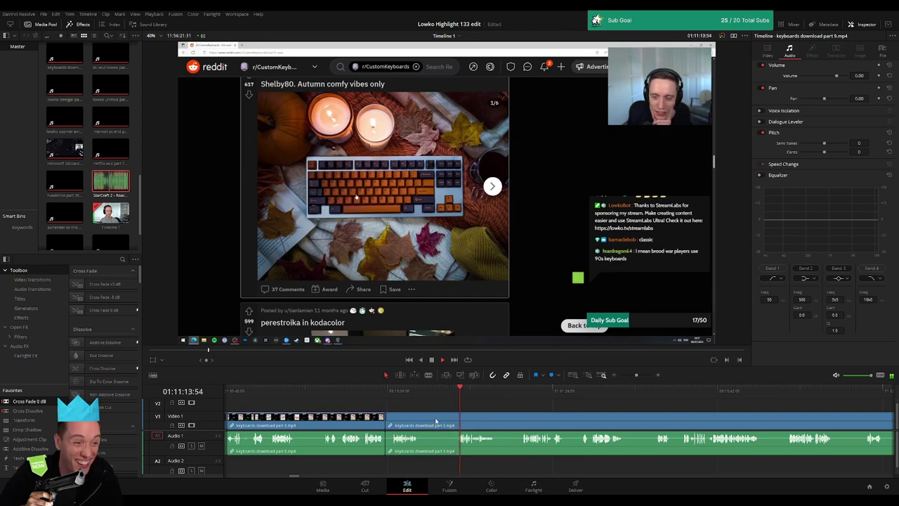
# Step: Cut off another short piece a few seconds later and delete it, closing the gap
pyautogui.hscroll(3, 471, 415)
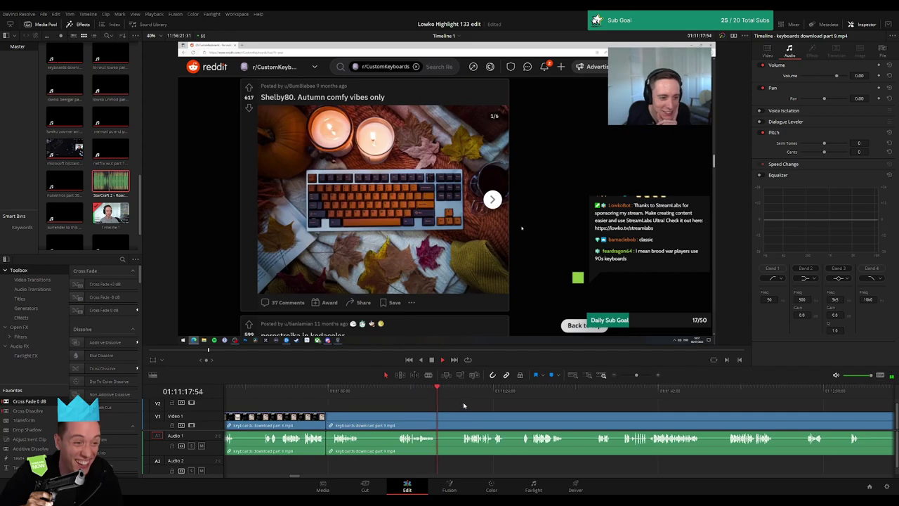
pyautogui.click(462, 406)
pyautogui.click(436, 416)
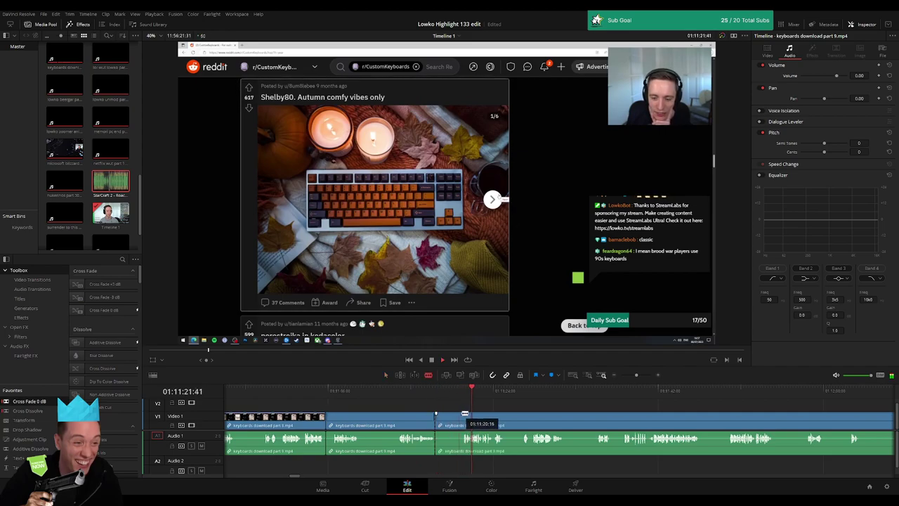
pyautogui.press('a')
pyautogui.click(450, 420)
pyautogui.press('Delete')
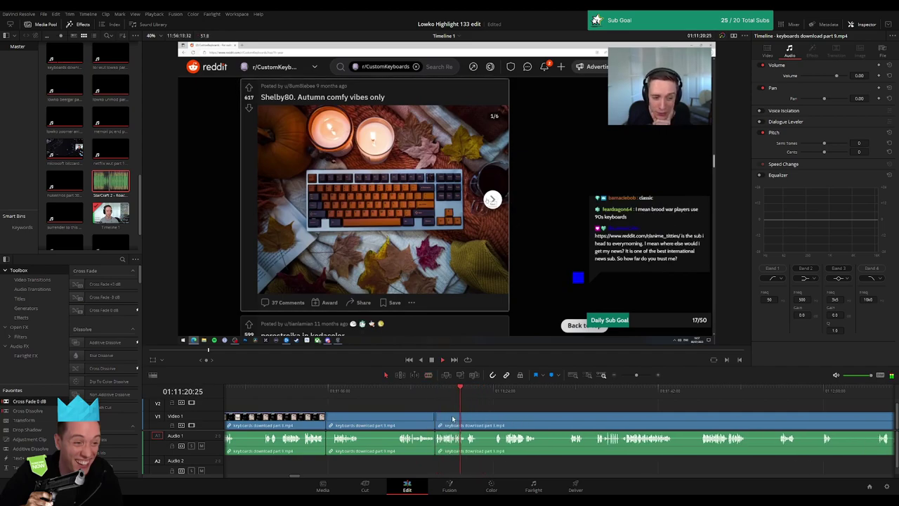
pyautogui.hscroll(2, 493, 420)
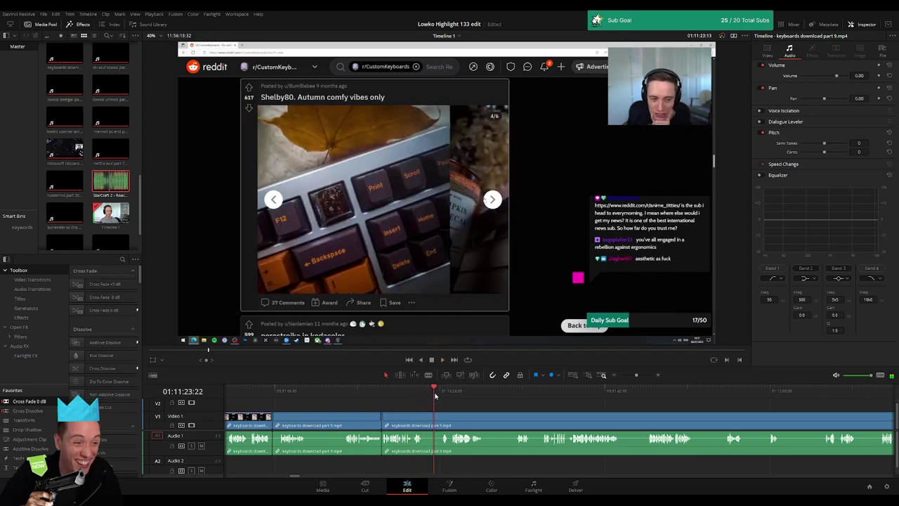
pyautogui.hscroll(2, 456, 411)
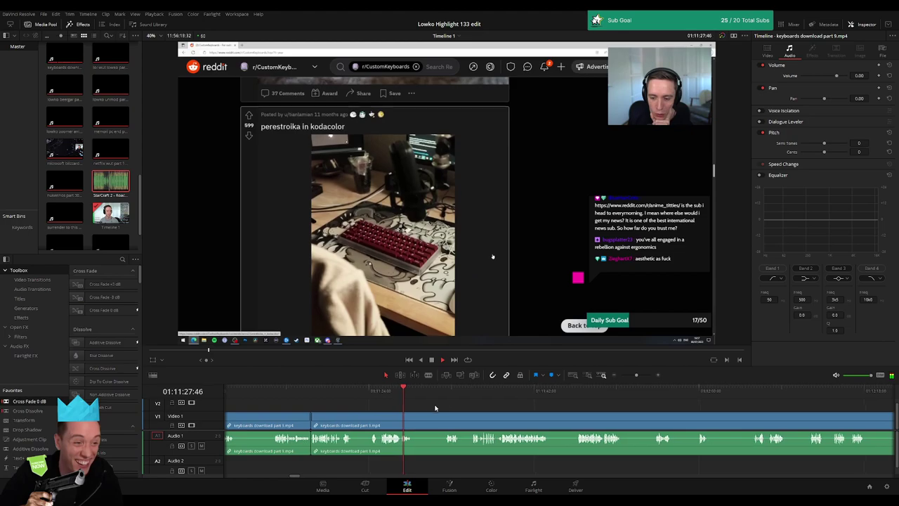
pyautogui.hscroll(1, 388, 401)
# Step: Cut around the dead air at a later point and ripple-delete it
pyautogui.click(413, 395)
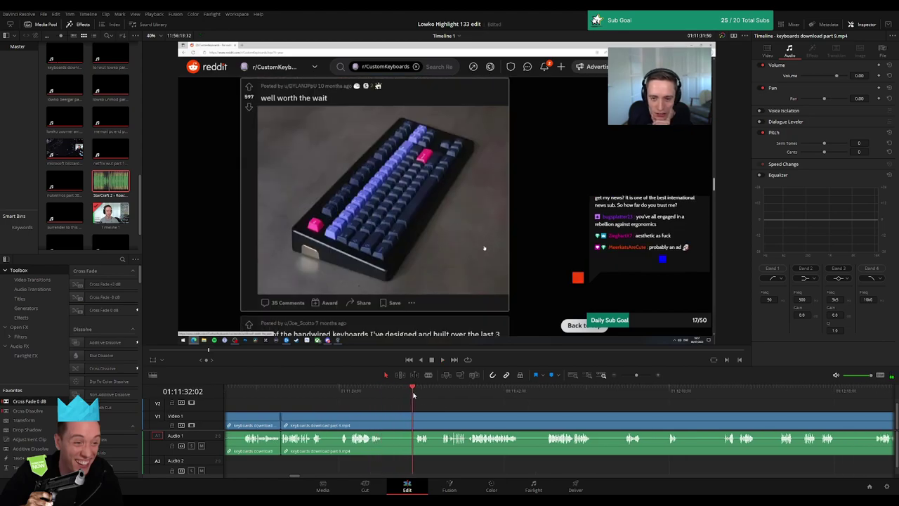
pyautogui.click(385, 414)
pyautogui.click(415, 420)
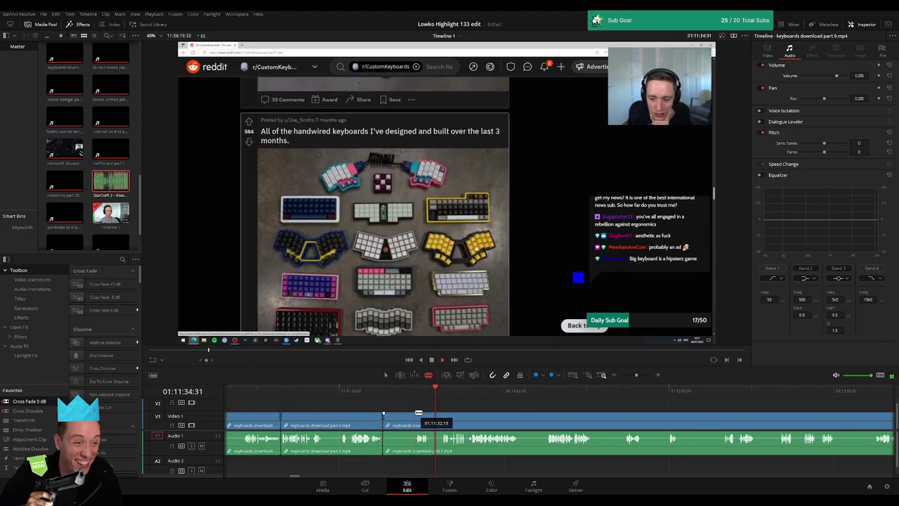
pyautogui.press('a')
pyautogui.click(402, 420)
pyautogui.press('Delete')
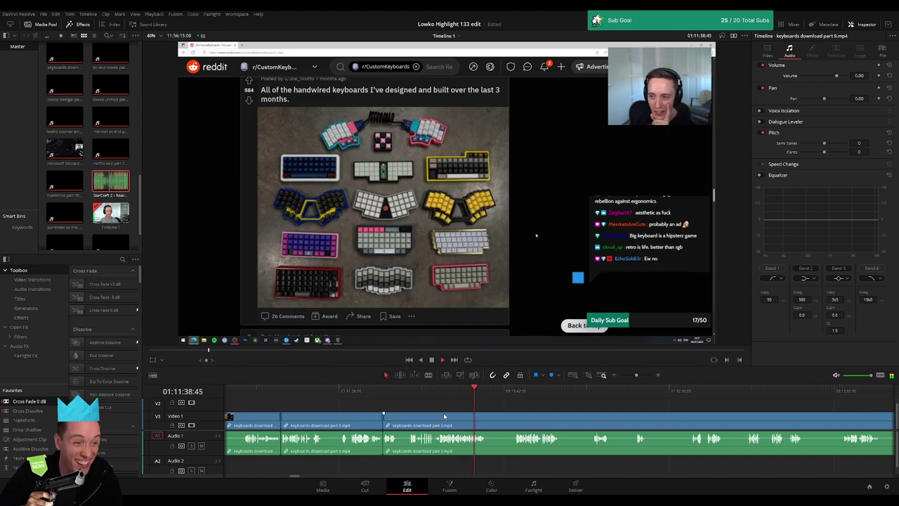
# Step: Cut both ends of the next pause and delete it
pyautogui.hscroll(2, 476, 414)
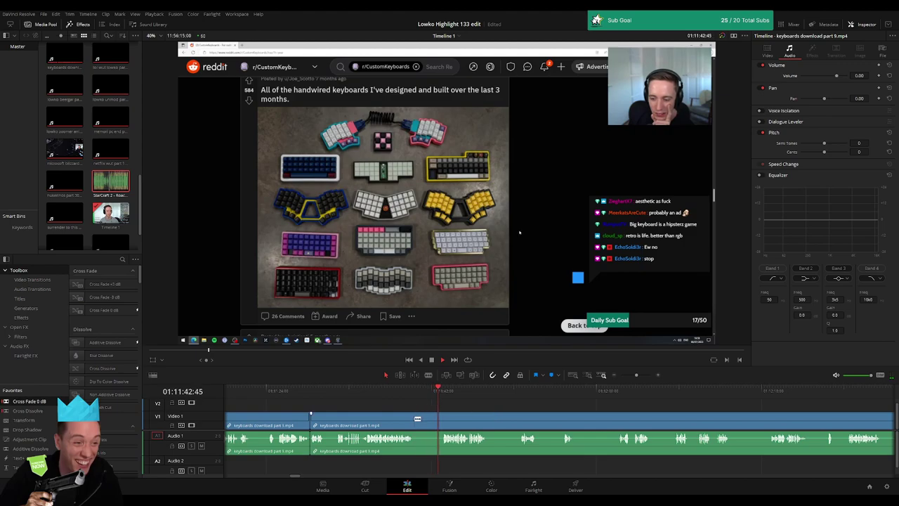
pyautogui.click(416, 420)
pyautogui.click(441, 420)
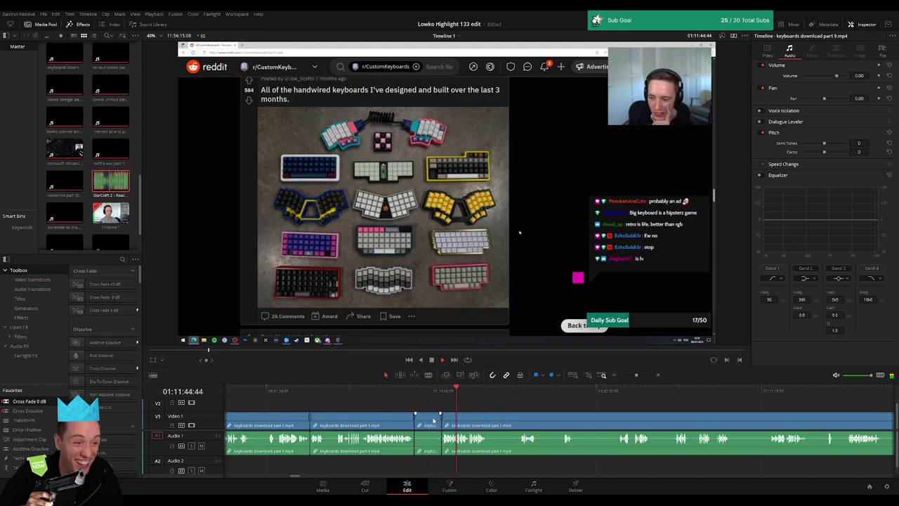
pyautogui.press('Delete')
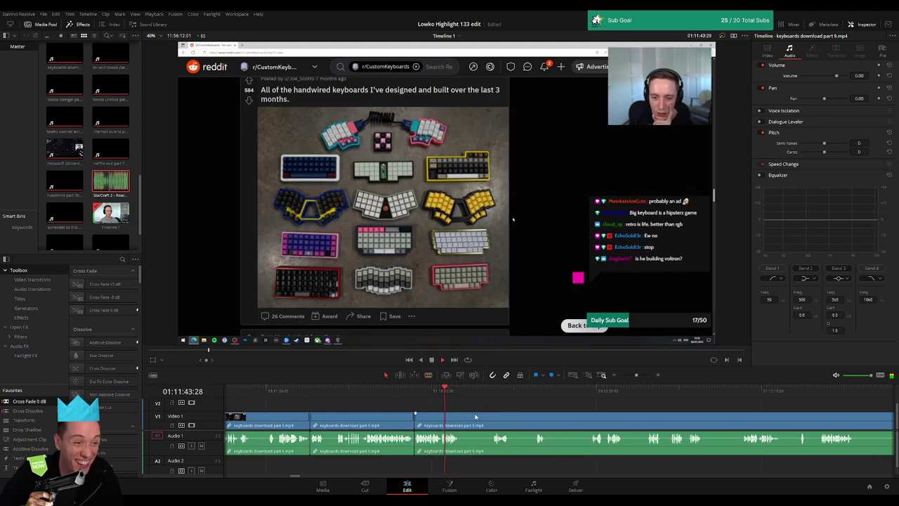
# Step: Jump ahead and remove the next quiet stretch between two cuts
pyautogui.hscroll(2, 395, 404)
pyautogui.click(402, 393)
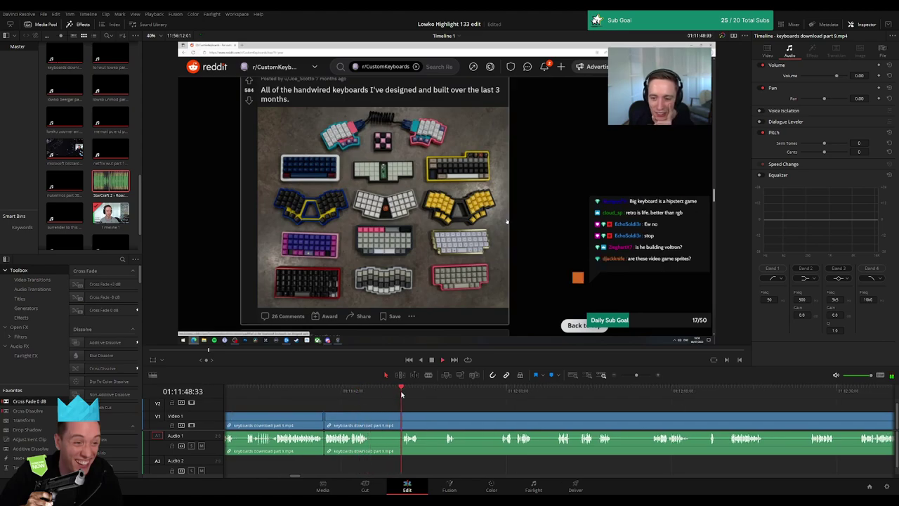
pyautogui.click(371, 418)
pyautogui.click(401, 419)
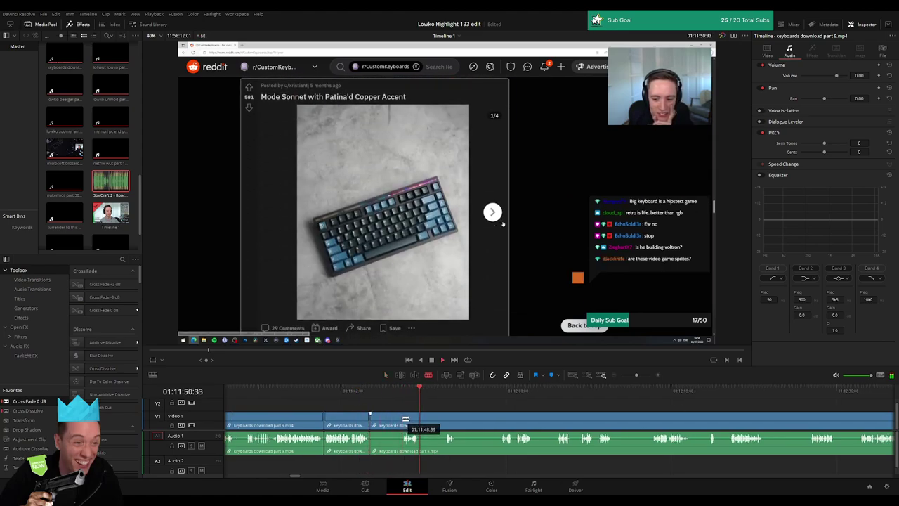
pyautogui.press('a')
pyautogui.click(393, 420)
pyautogui.press('Delete')
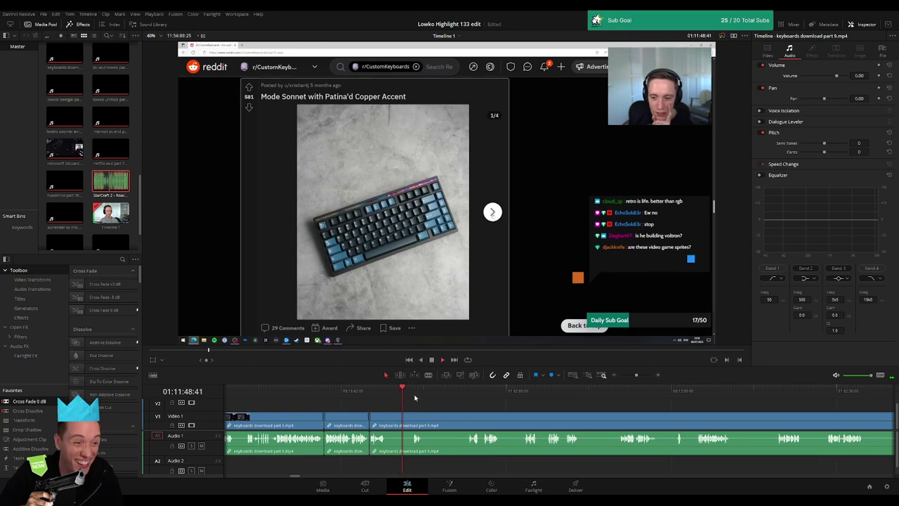
# Step: Find the end of a later pause, trim the clip edges past it, and delete the leftover clip
pyautogui.click(469, 393)
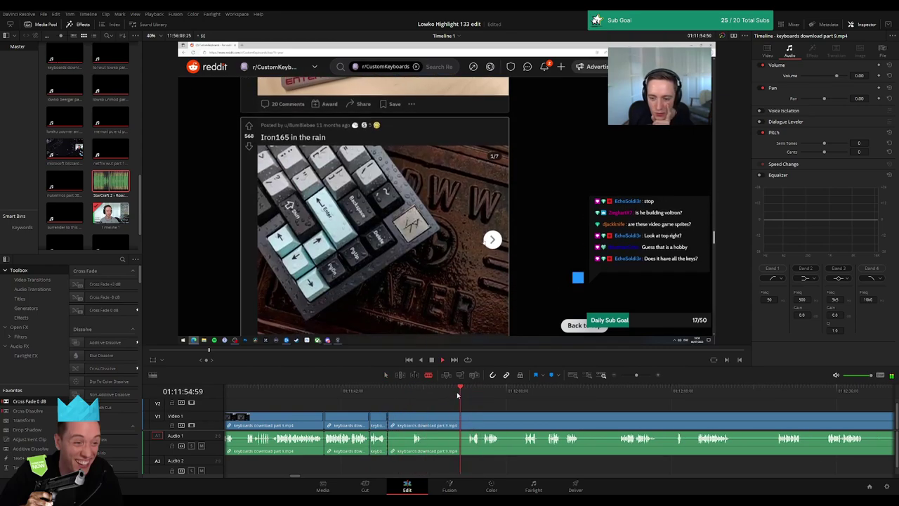
pyautogui.click(469, 392)
pyautogui.moveTo(470, 395); pyautogui.dragTo(520, 395)
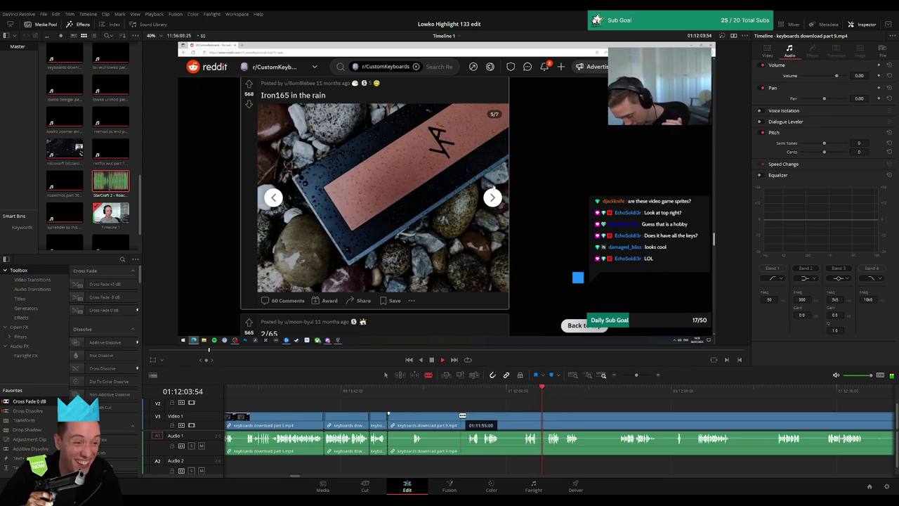
pyautogui.moveTo(464, 415); pyautogui.dragTo(476, 415)
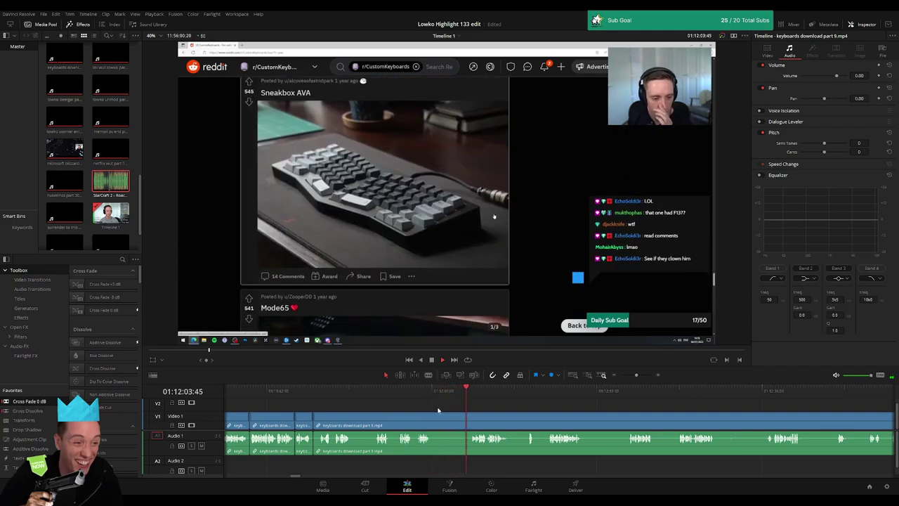
pyautogui.moveTo(435, 413); pyautogui.dragTo(476, 415)
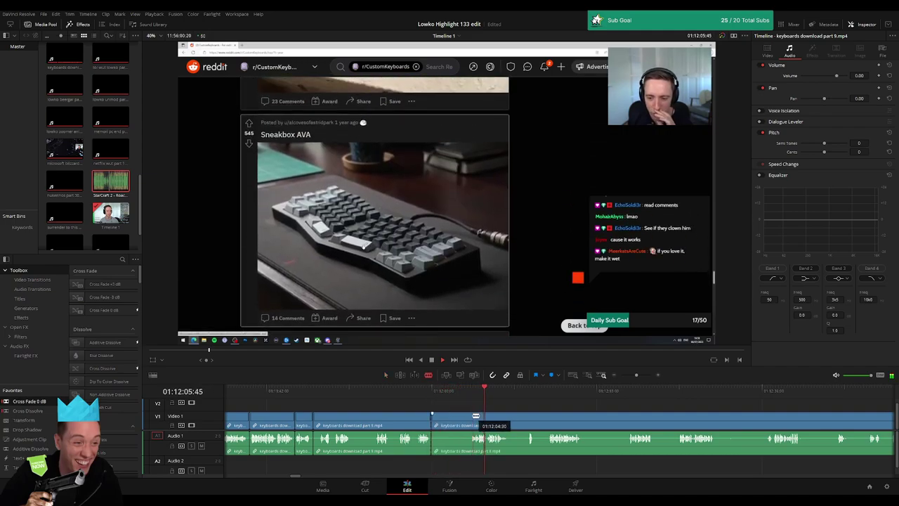
pyautogui.press('Delete')
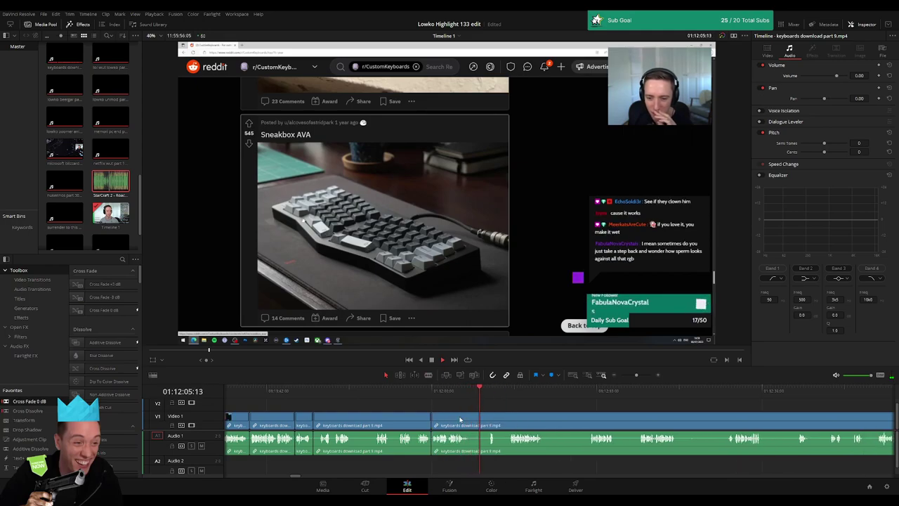
pyautogui.hscroll(3, 517, 414)
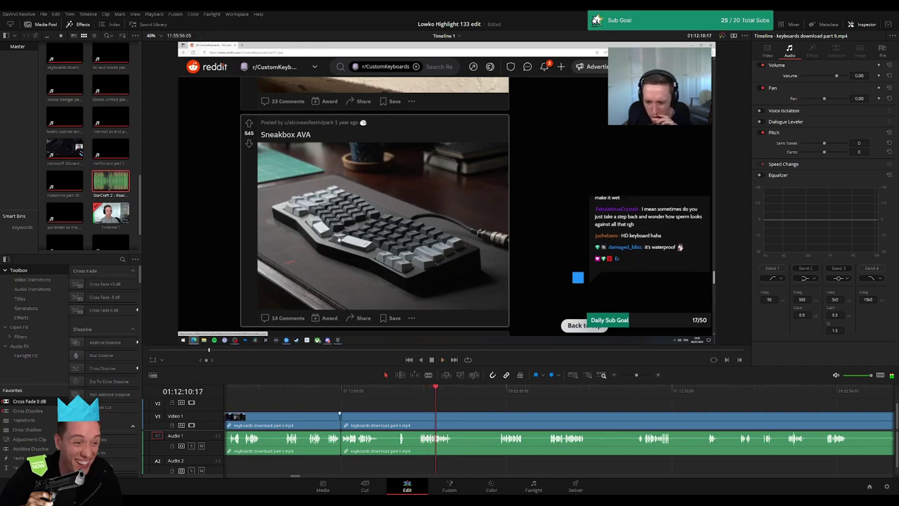
# Step: Drop an adjustment clip on V2 over the Sneakbox AVA footage, zoomed to 2.19 and shifted right
pyautogui.moveTo(29, 439); pyautogui.dragTo(453, 408)
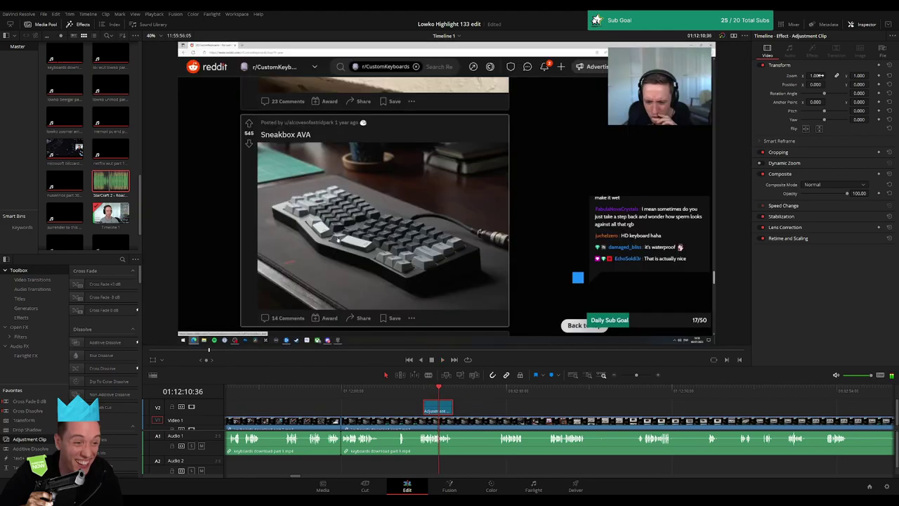
pyautogui.moveTo(820, 76)
pyautogui.mouseDown()
pyautogui.moveTo(840, 75)
pyautogui.moveTo(827, 85)
pyautogui.mouseUp()
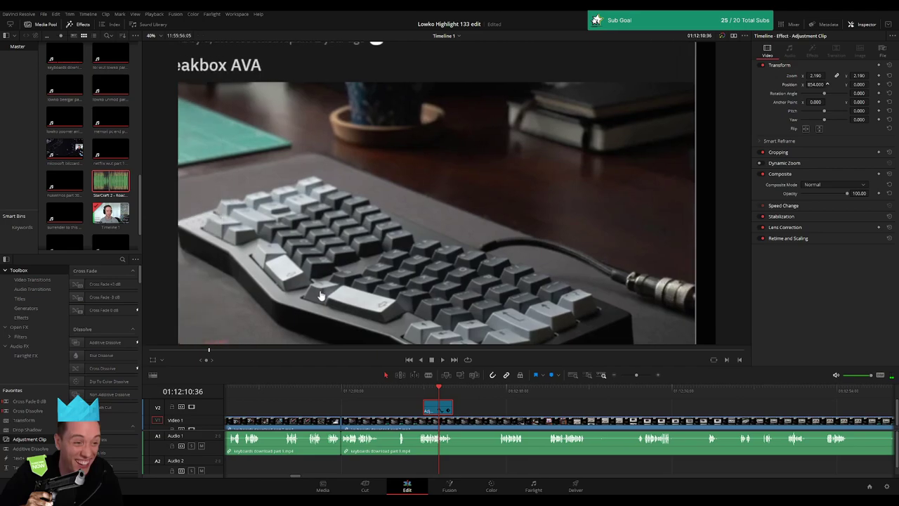
pyautogui.moveTo(320, 295)
pyautogui.mouseDown()
pyautogui.moveTo(354, 295)
pyautogui.moveTo(355, 211)
pyautogui.mouseUp()
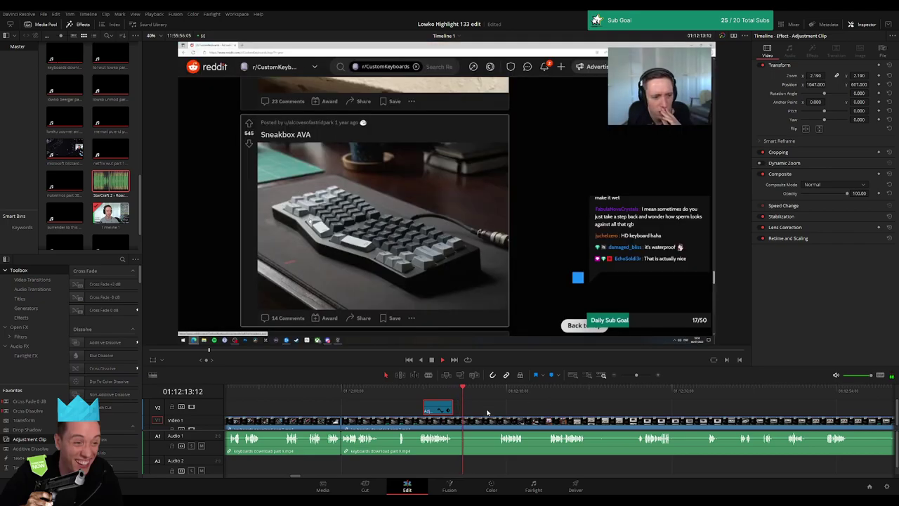
# Step: Blade the V1 footage just after the zoomed section
pyautogui.click(487, 413)
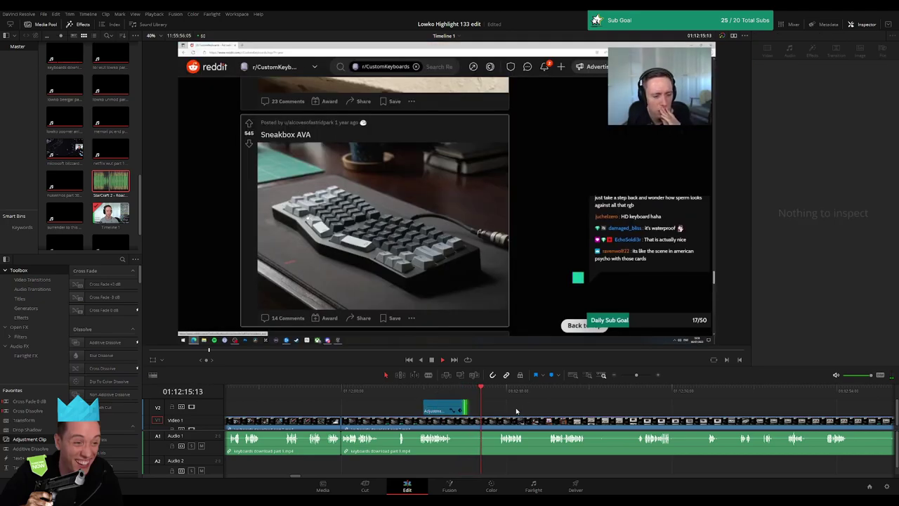
pyautogui.press('b')
pyautogui.click(465, 421)
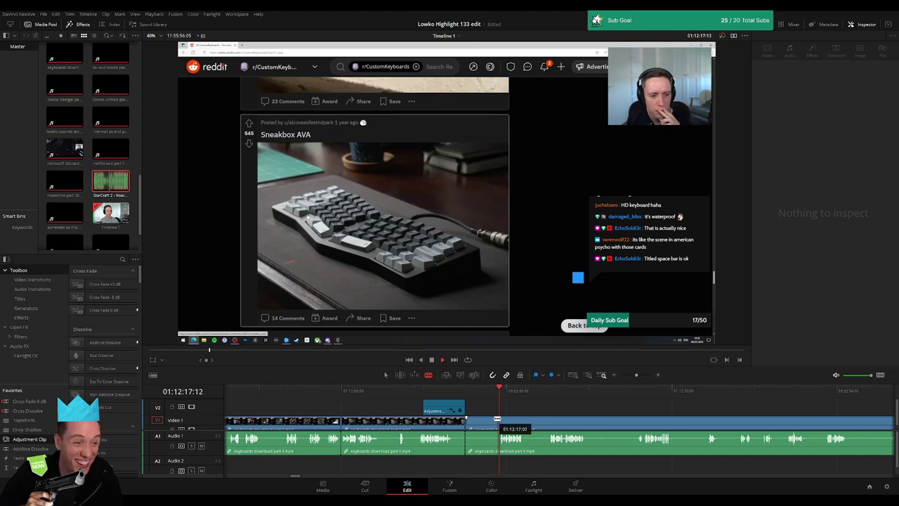
# Step: Trim the edge of the keyboards download clip to skip a pause
pyautogui.press('a')
pyautogui.click(504, 420)
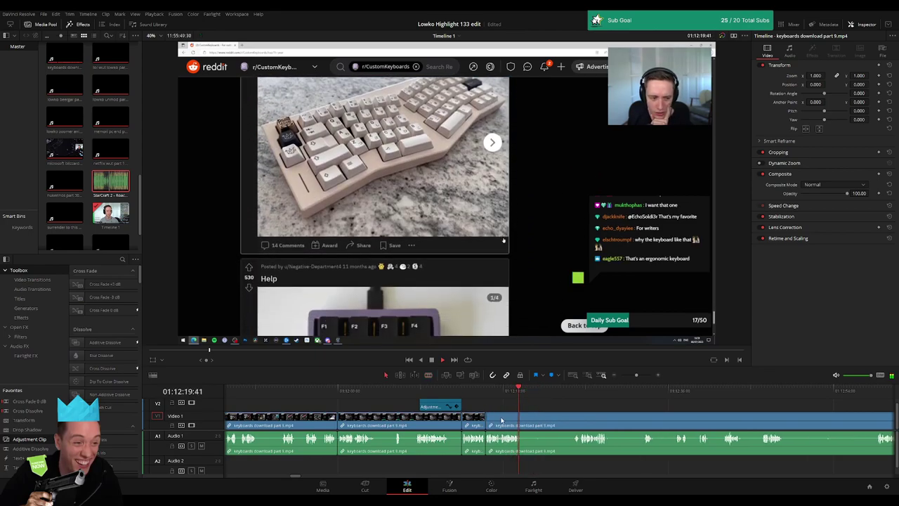
pyautogui.click(460, 392)
pyautogui.press('space')
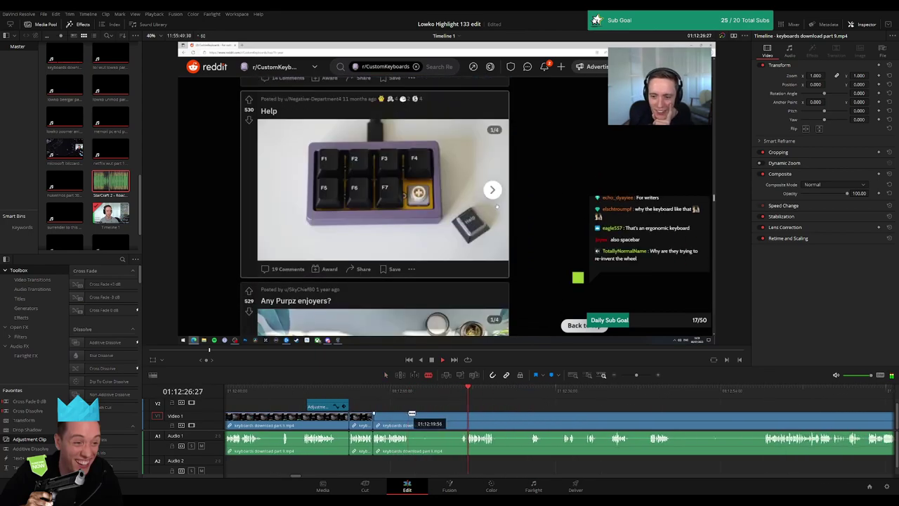
pyautogui.moveTo(412, 415); pyautogui.dragTo(444, 418)
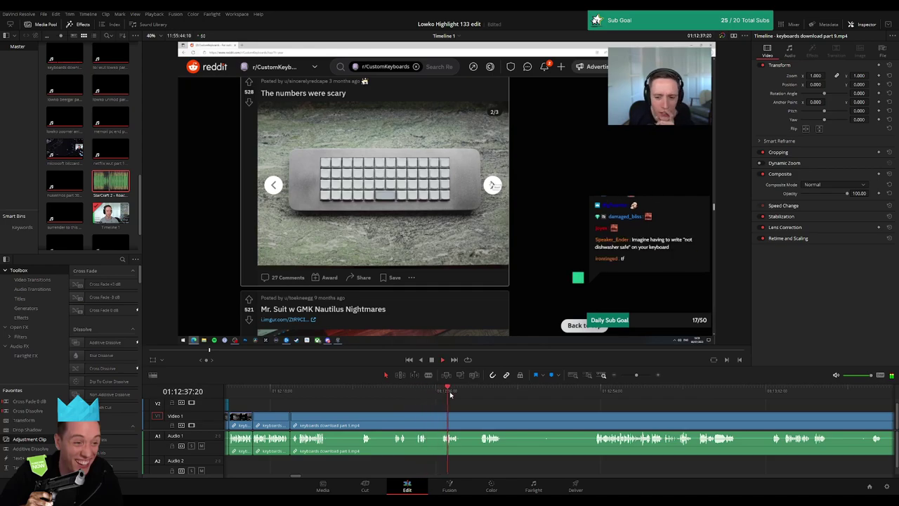
# Step: Blade around the next pause and ripple-delete it so the clips close up
pyautogui.click(483, 395)
pyautogui.press('space')
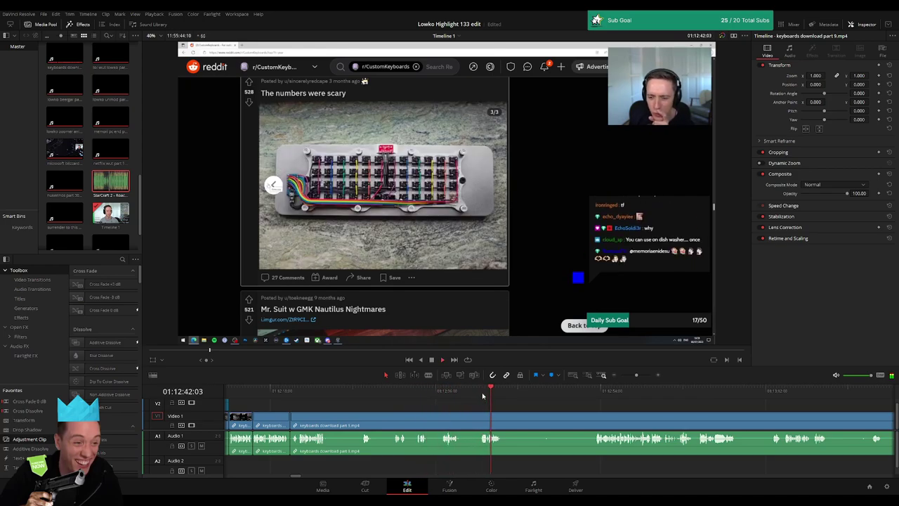
pyautogui.click(532, 396)
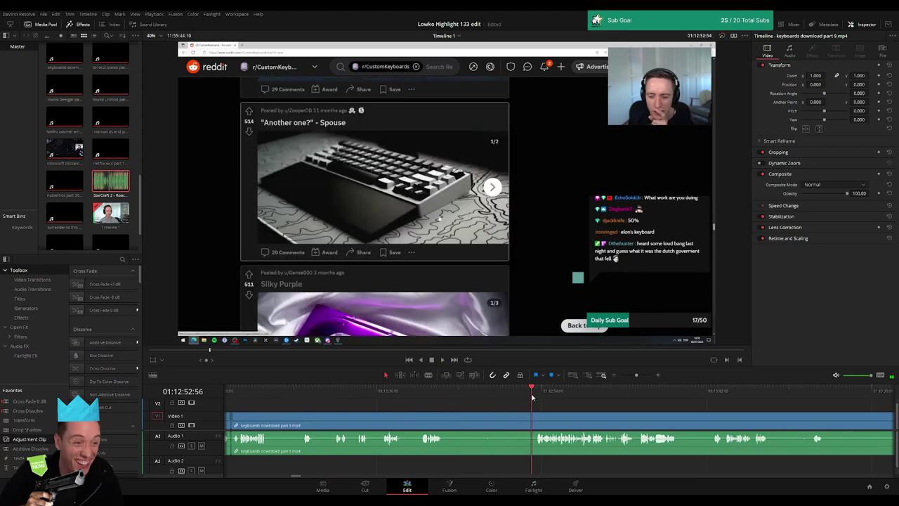
pyautogui.press('b')
pyautogui.click(444, 422)
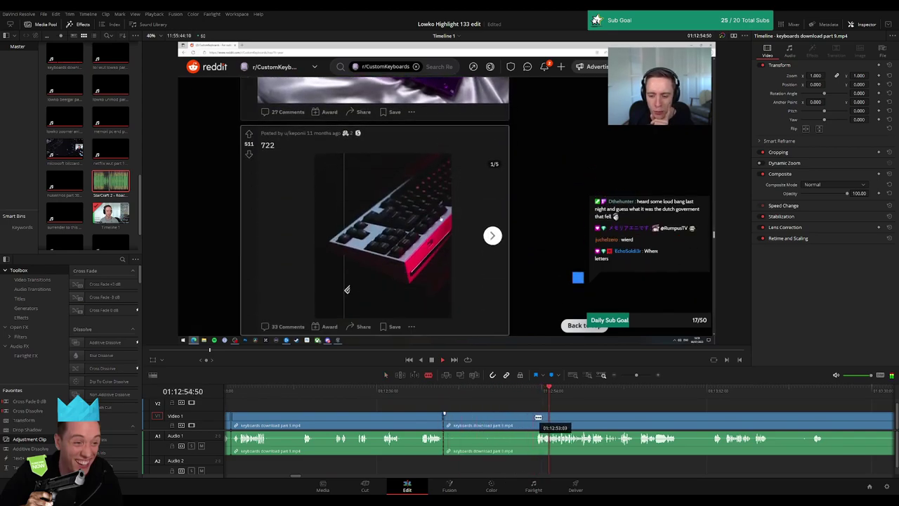
pyautogui.click(538, 418)
pyautogui.press('a')
pyautogui.click(523, 422)
pyautogui.press('Delete')
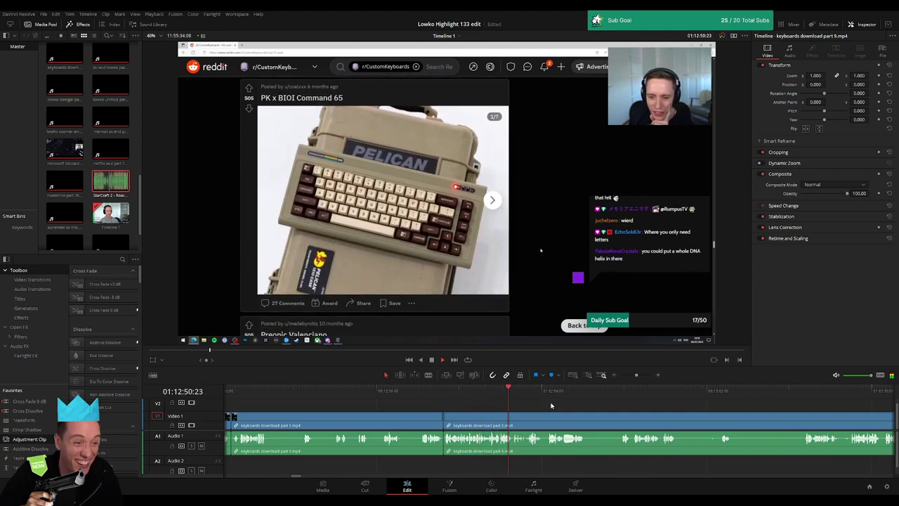
# Step: Cut out another dead-air stretch further along and close the gap
pyautogui.hscroll(3, 534, 409)
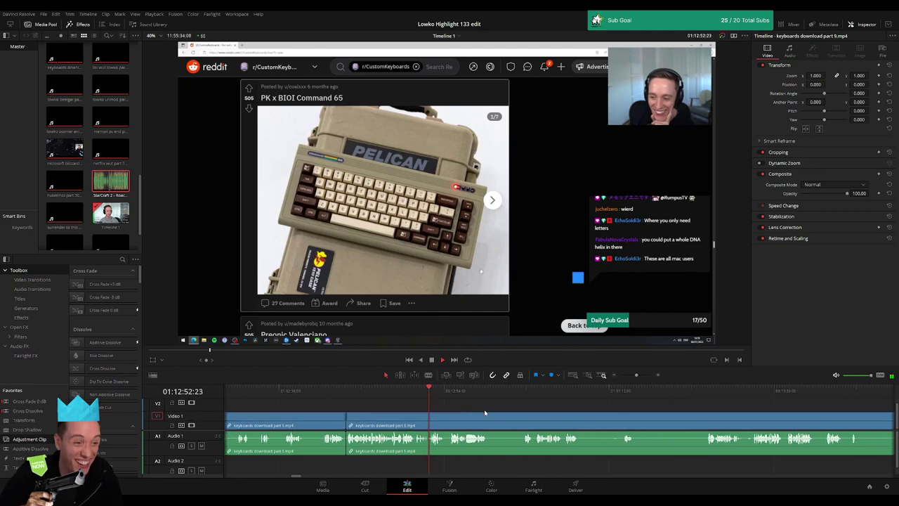
pyautogui.hscroll(1, 509, 416)
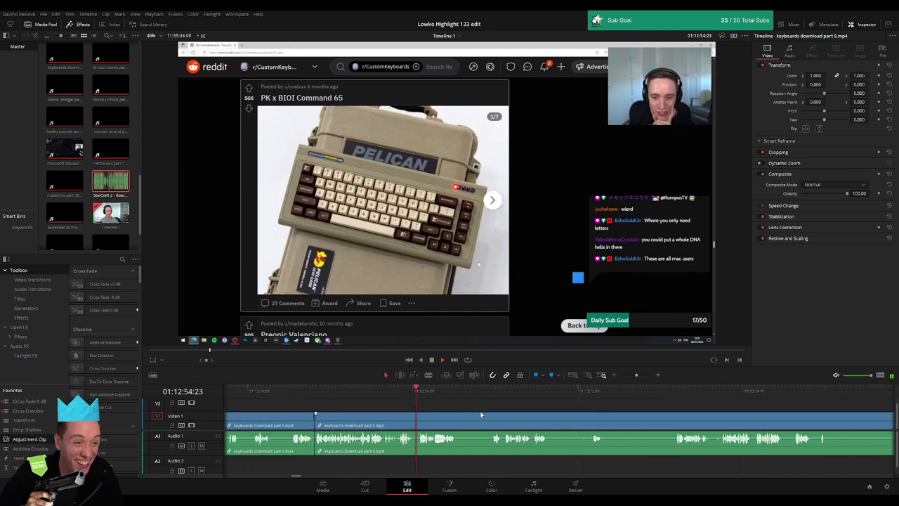
pyautogui.hscroll(1, 471, 414)
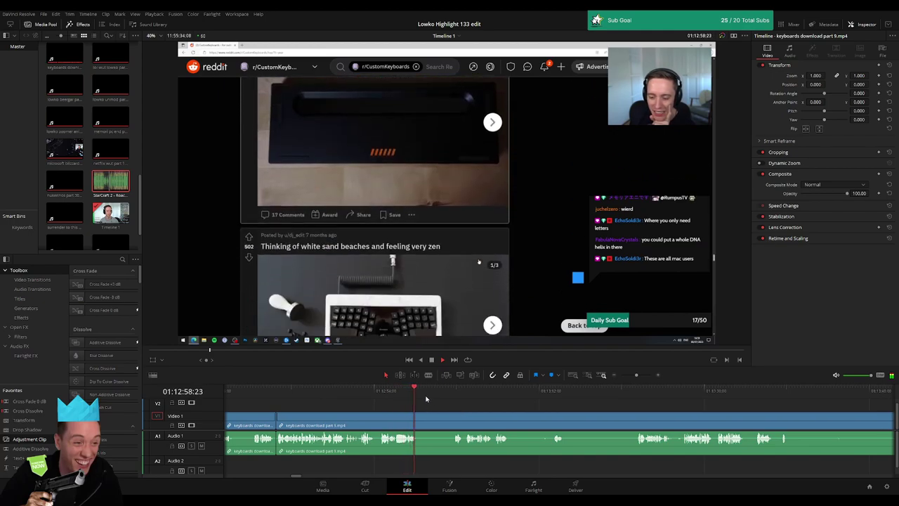
pyautogui.click(448, 397)
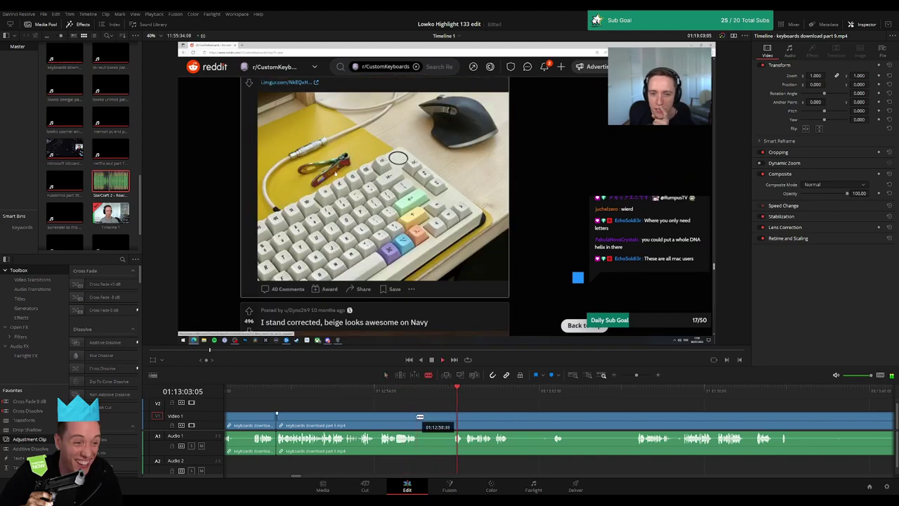
pyautogui.click(420, 416)
pyautogui.click(450, 416)
pyautogui.press('a')
pyautogui.click(444, 419)
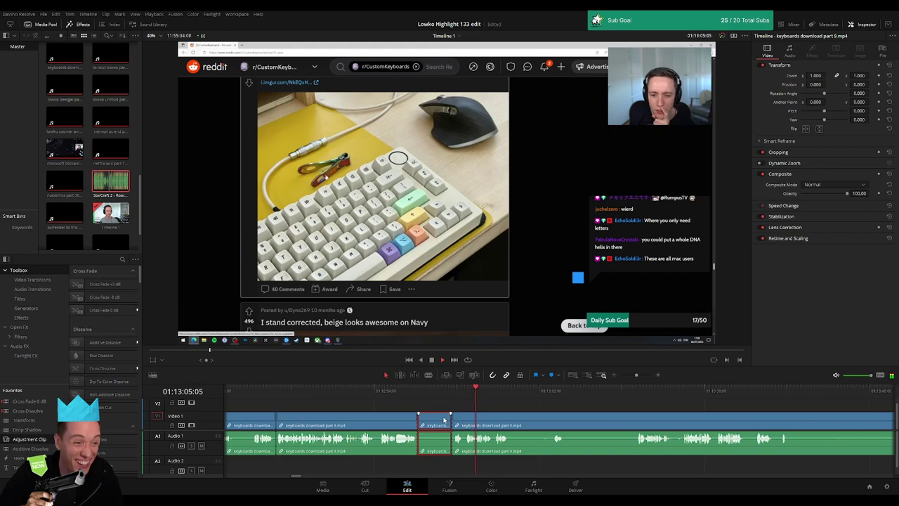
pyautogui.press('Delete')
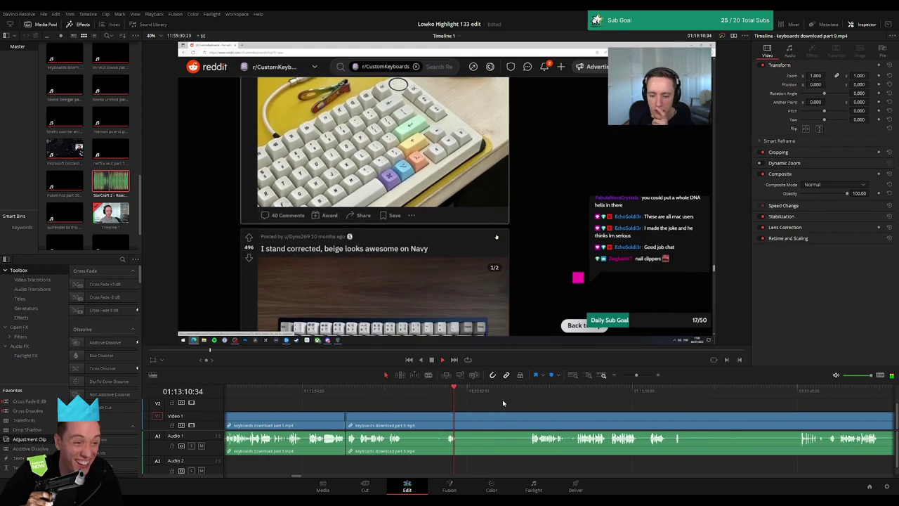
# Step: Split at the end of a pause and ripple-delete the unwanted piece before it
pyautogui.click(452, 420)
pyautogui.click(437, 420)
pyautogui.press('Delete')
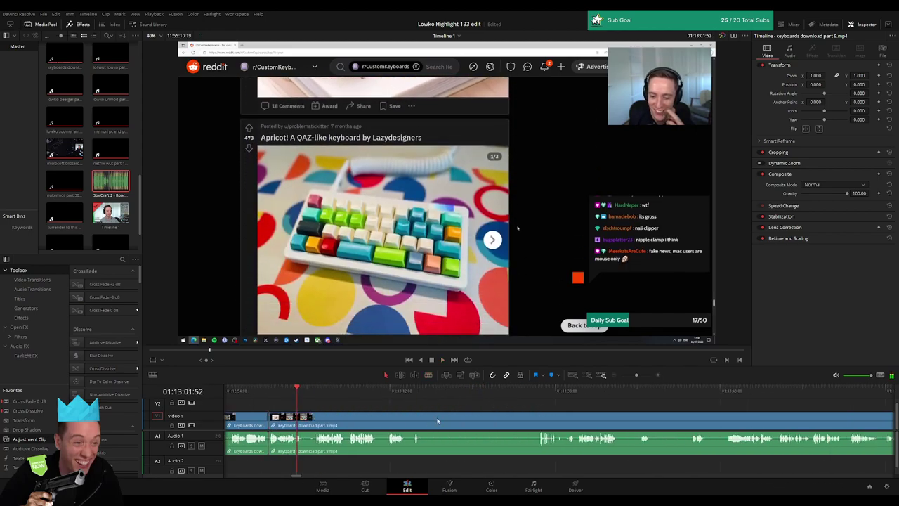
pyautogui.press('space')
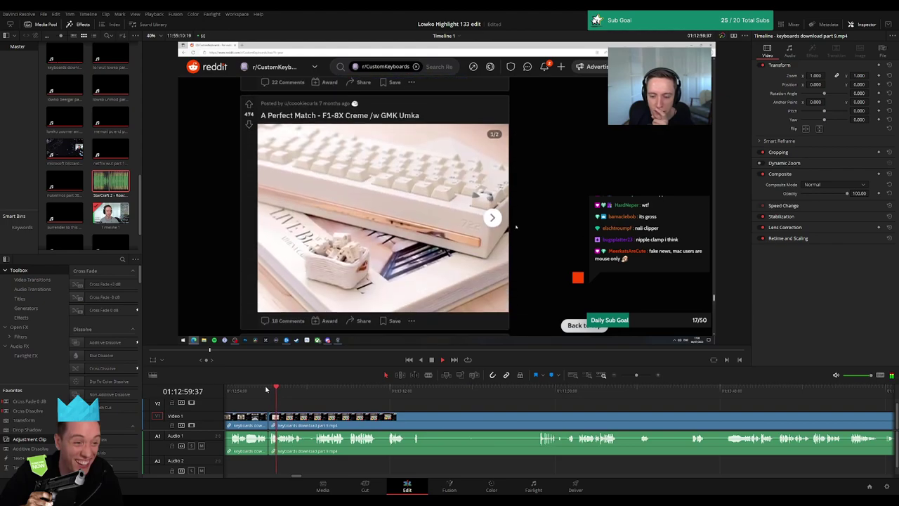
# Step: Blade around the next dead-air stretch later in the footage and ripple-delete it
pyautogui.hscroll(2, 343, 409)
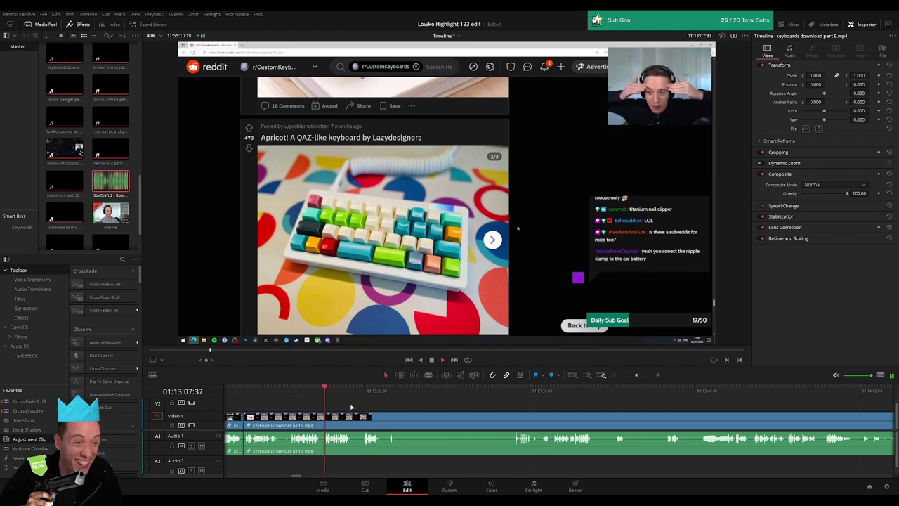
pyautogui.hscroll(2, 333, 412)
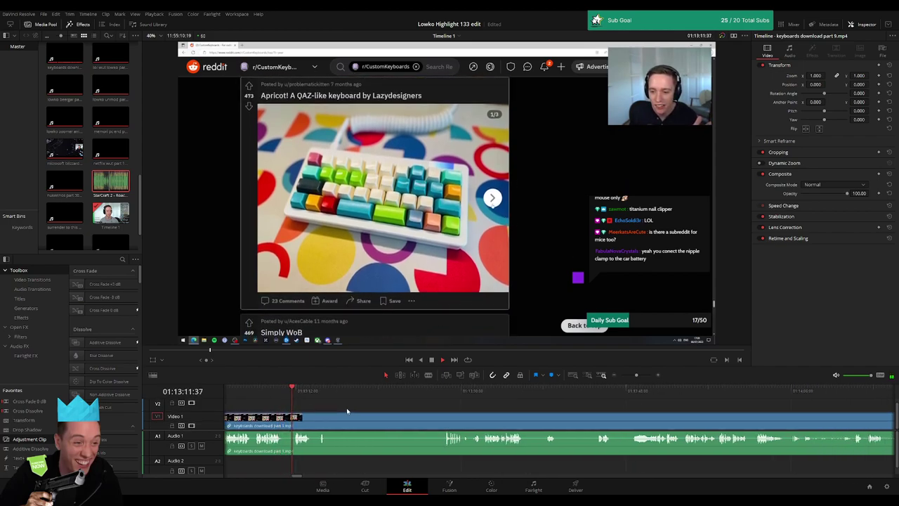
pyautogui.hscroll(1, 330, 411)
pyautogui.moveTo(281, 402); pyautogui.dragTo(298, 399)
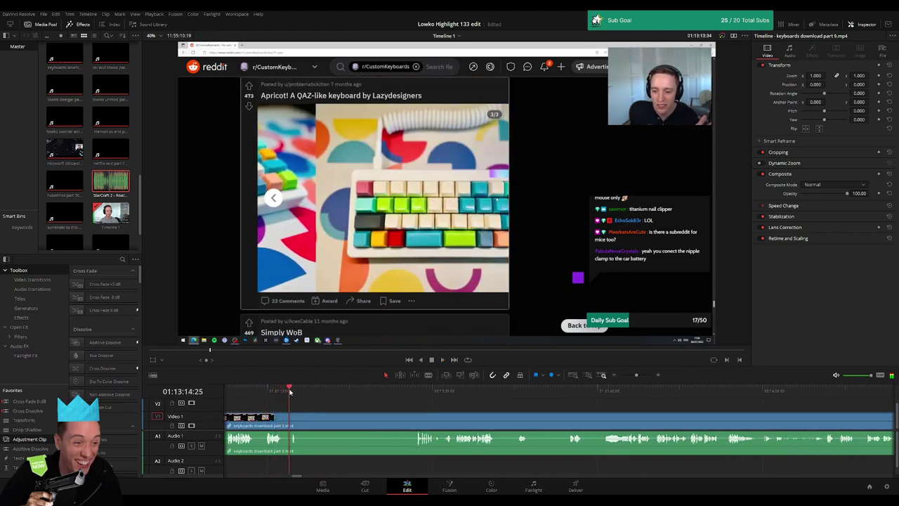
pyautogui.press('b')
pyautogui.click(300, 423)
pyautogui.click(416, 394)
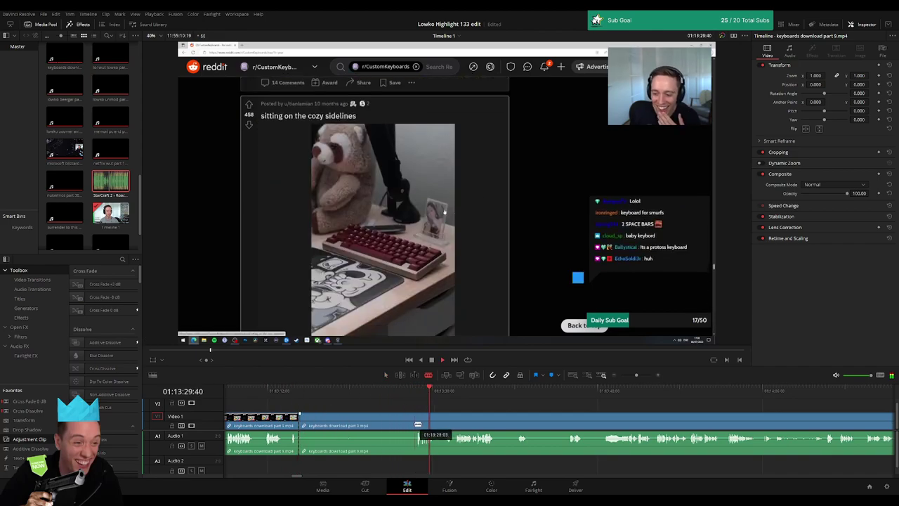
pyautogui.click(409, 425)
pyautogui.press('a')
pyautogui.click(400, 422)
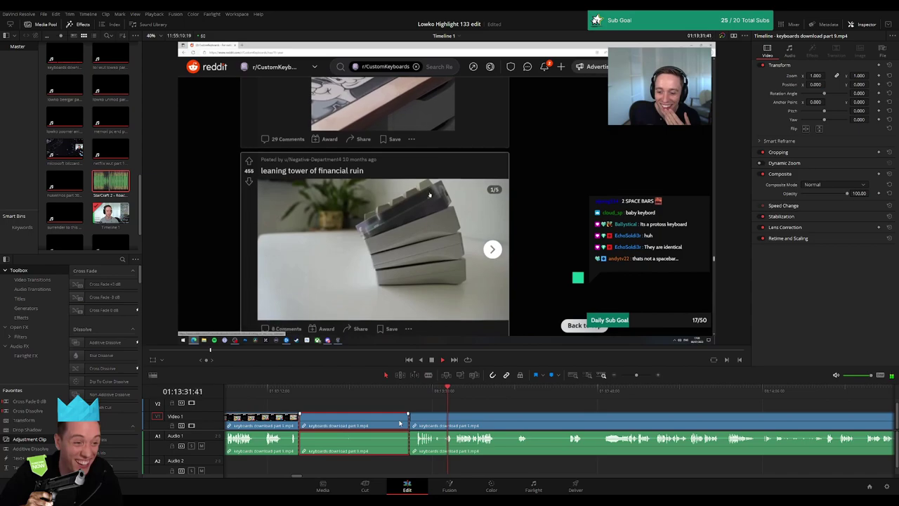
pyautogui.press('Delete')
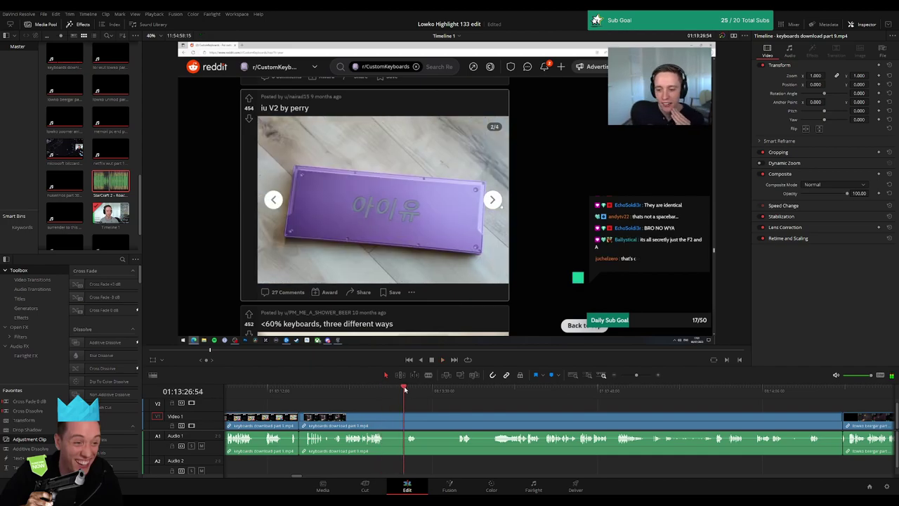
# Step: Check the audio, set and adjust a cut, and delete the short piece between cuts
pyautogui.moveTo(369, 393); pyautogui.dragTo(390, 394)
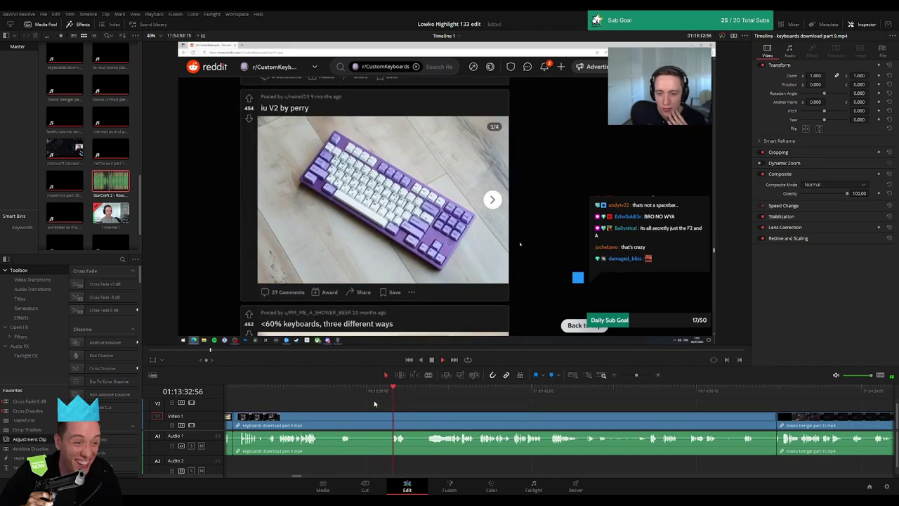
pyautogui.moveTo(352, 420); pyautogui.dragTo(387, 415)
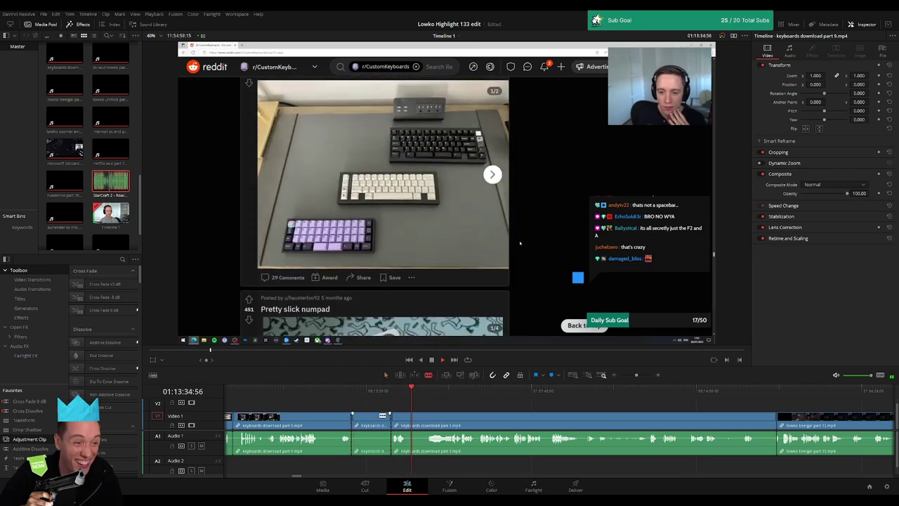
pyautogui.moveTo(395, 414); pyautogui.dragTo(388, 416)
pyautogui.click(368, 420)
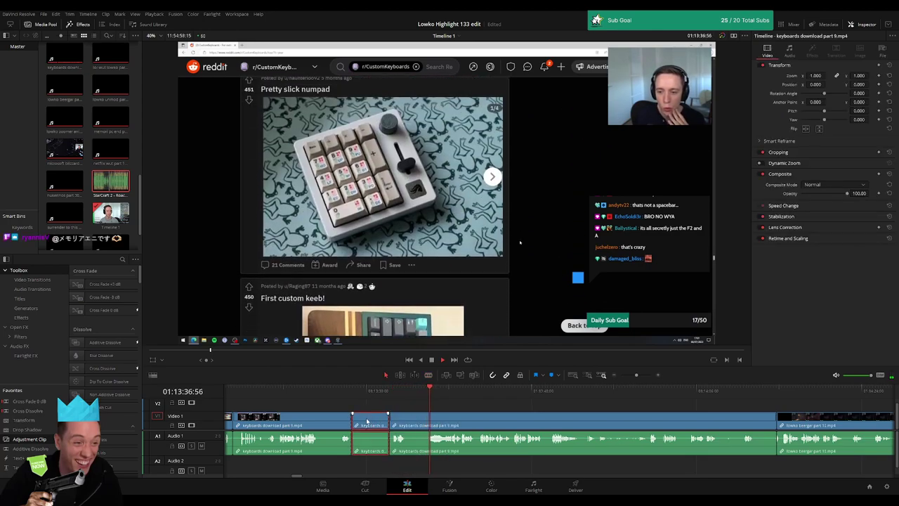
pyautogui.press('Delete')
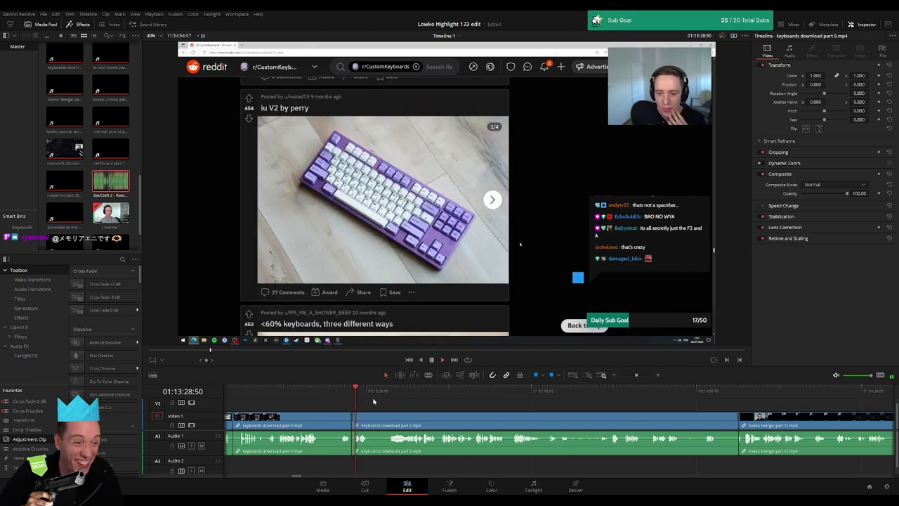
# Step: Remove the short pause after the 'Pretty slick numpad' moment and select the webcam-only clip
pyautogui.click(382, 392)
pyautogui.press('space')
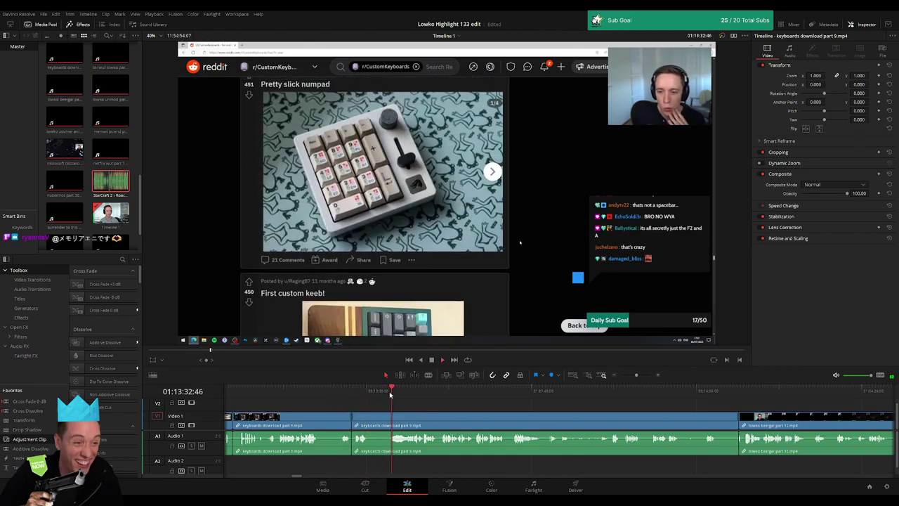
pyautogui.click(370, 416)
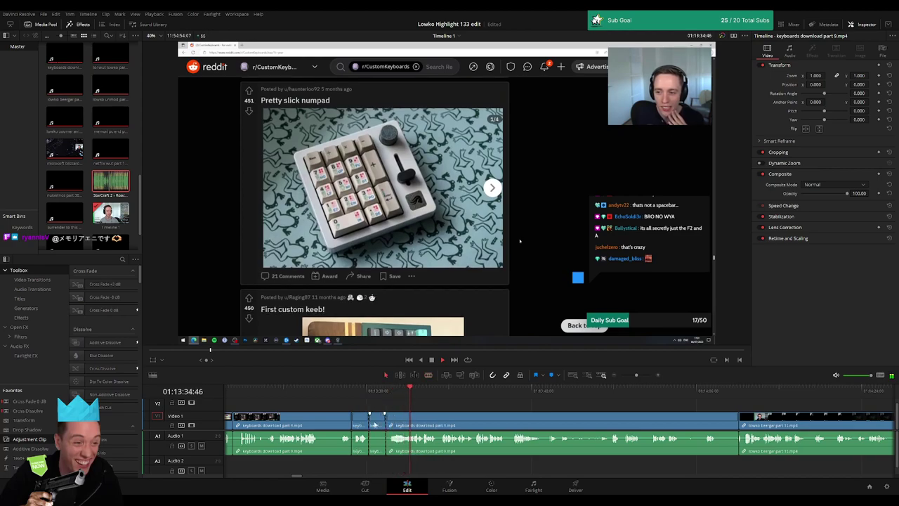
pyautogui.press('Delete')
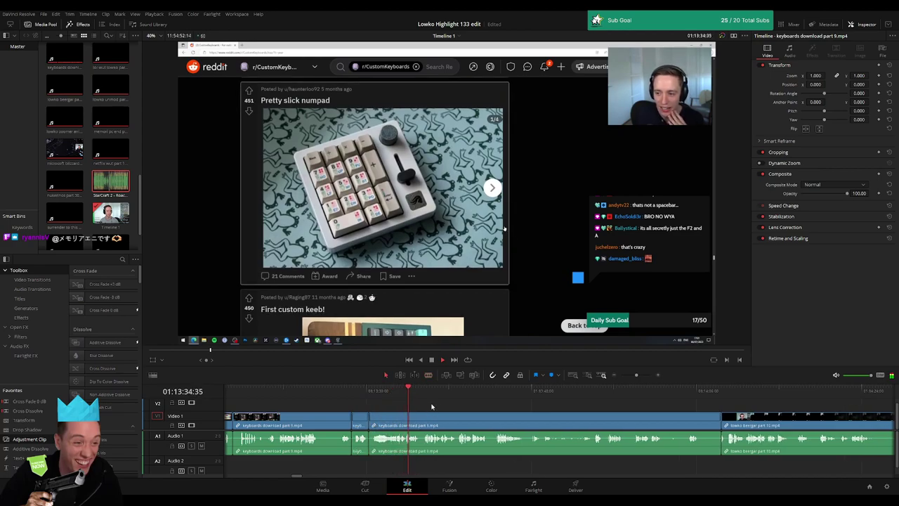
pyautogui.hscroll(2, 431, 406)
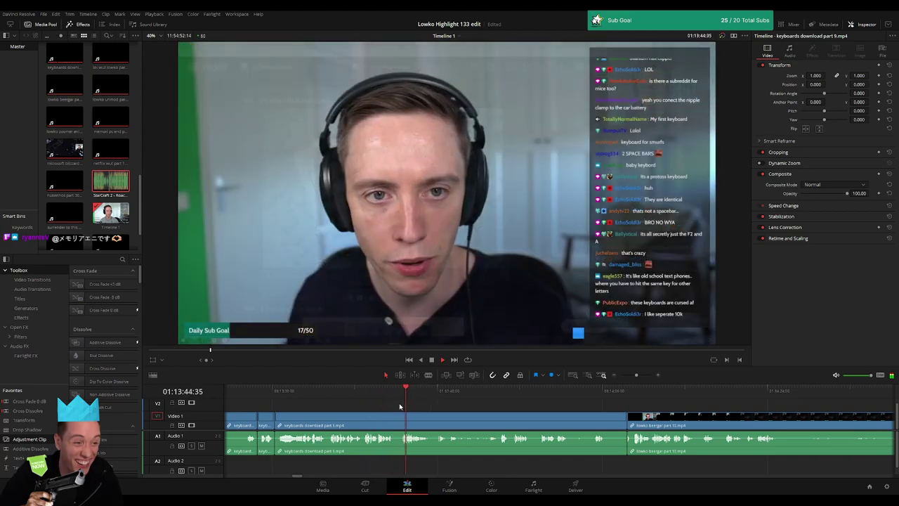
pyautogui.click(465, 423)
pyautogui.press('Delete')
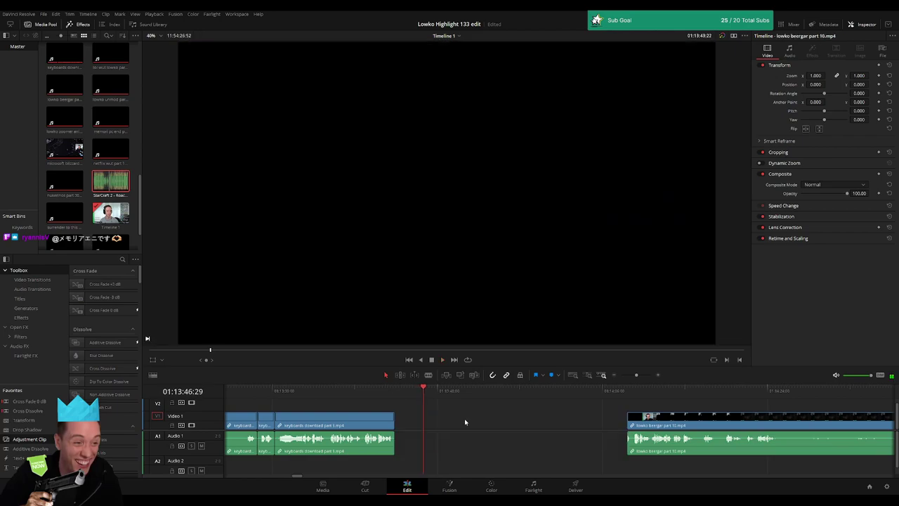
pyautogui.moveTo(468, 390); pyautogui.dragTo(764, 391)
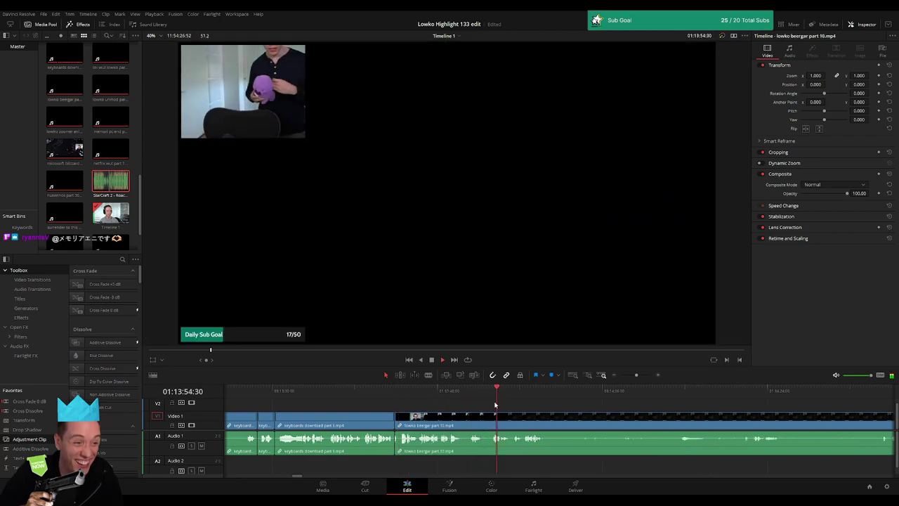
pyautogui.moveTo(636, 376); pyautogui.dragTo(677, 395)
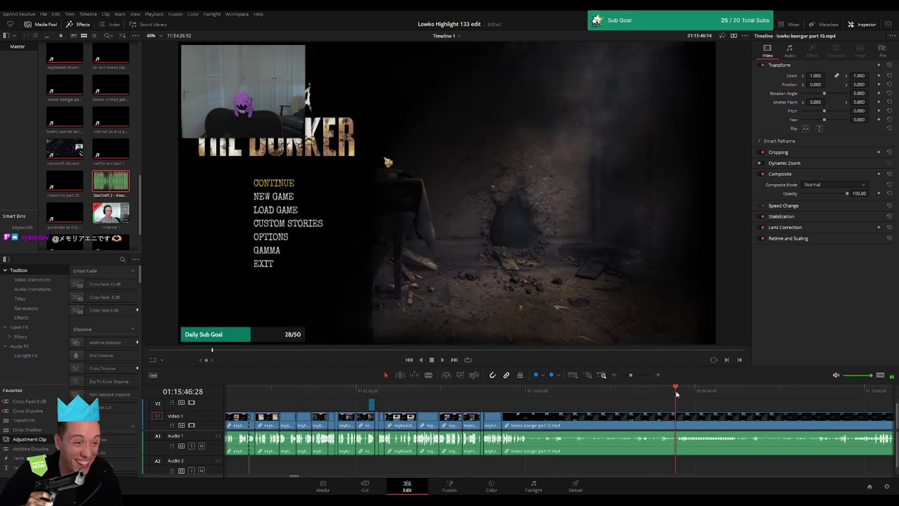
pyautogui.click(637, 378)
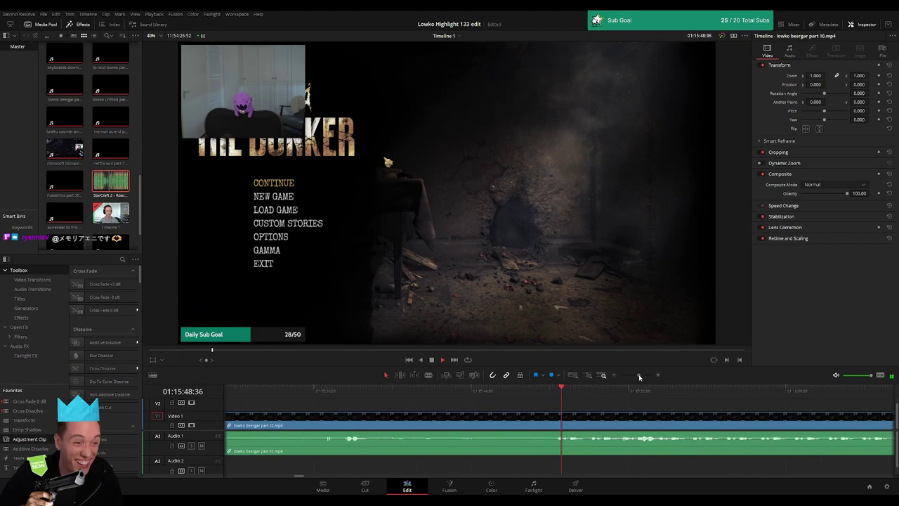
pyautogui.moveTo(637, 377); pyautogui.dragTo(636, 377)
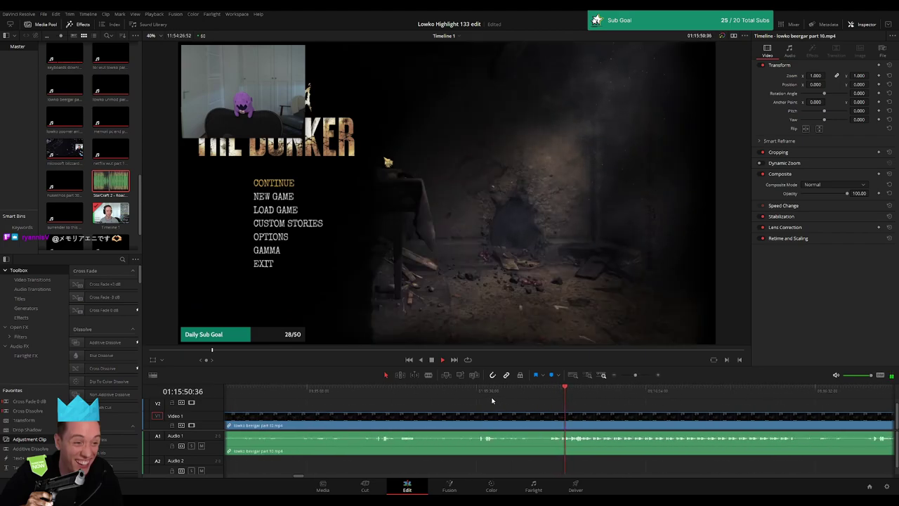
pyautogui.press('space')
pyautogui.press('b')
pyautogui.click(478, 421)
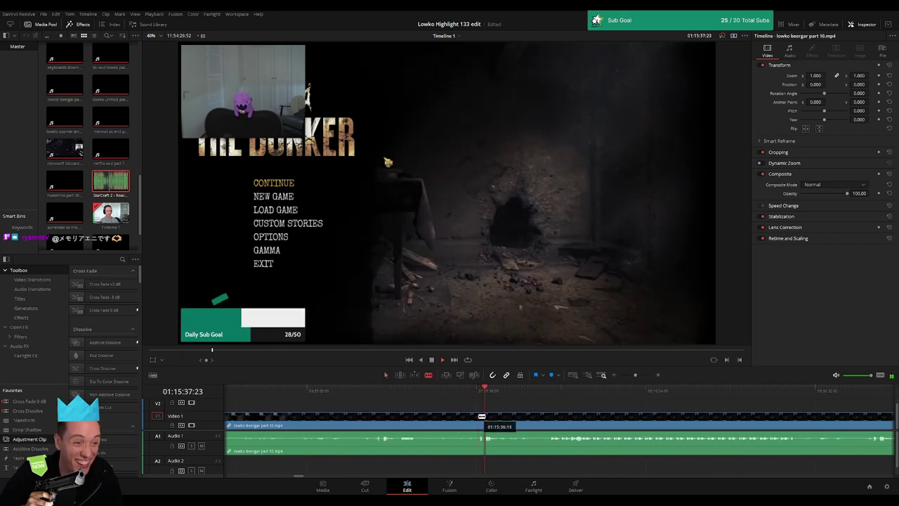
pyautogui.press('Up')
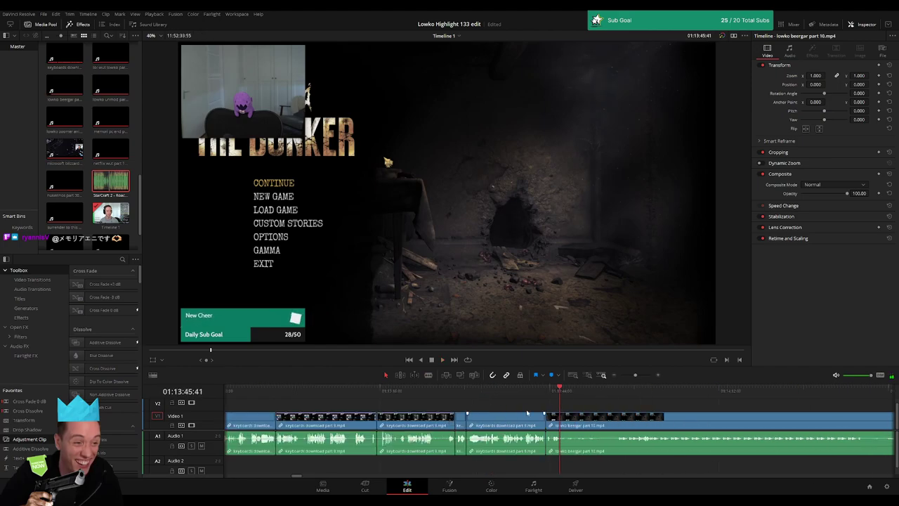
pyautogui.hscroll(2, 527, 416)
pyautogui.press('b')
pyautogui.click(475, 423)
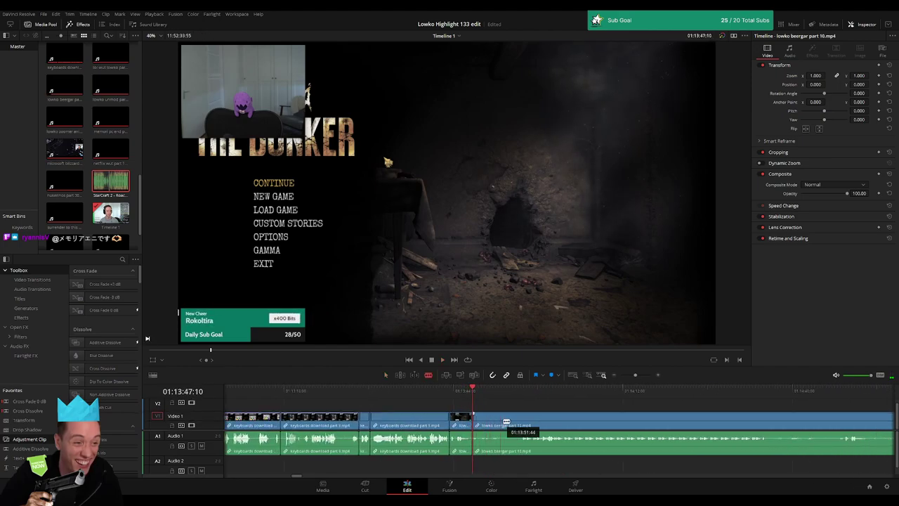
pyautogui.click(520, 422)
pyautogui.press('a')
pyautogui.click(501, 425)
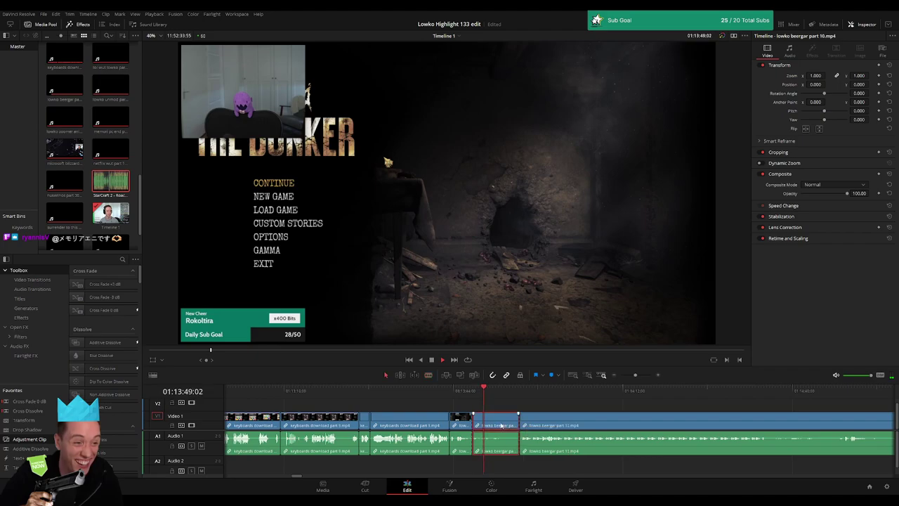
pyautogui.press('Delete')
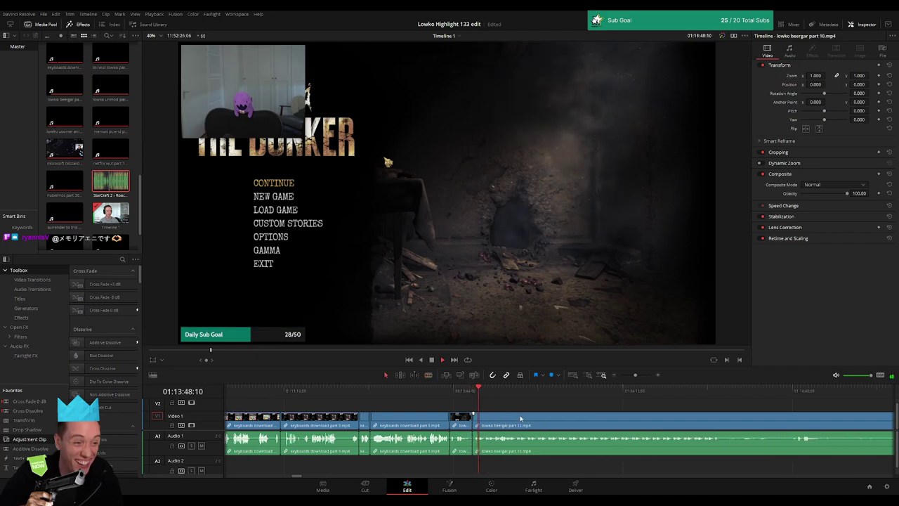
pyautogui.hscroll(3, 444, 408)
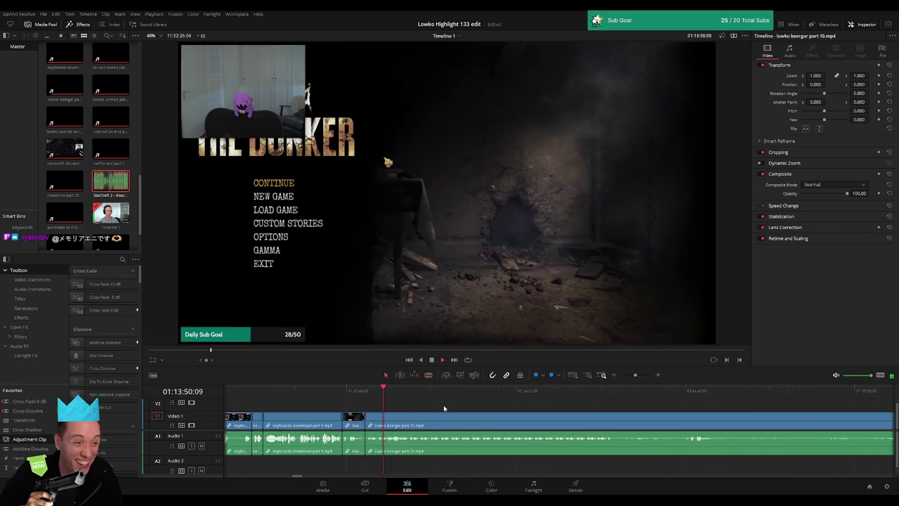
pyautogui.hscroll(2, 414, 406)
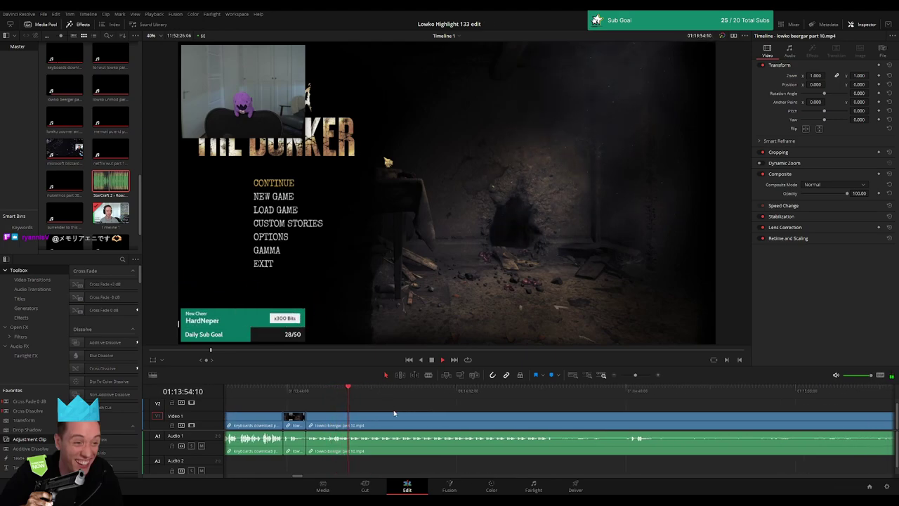
pyautogui.hscroll(1, 411, 407)
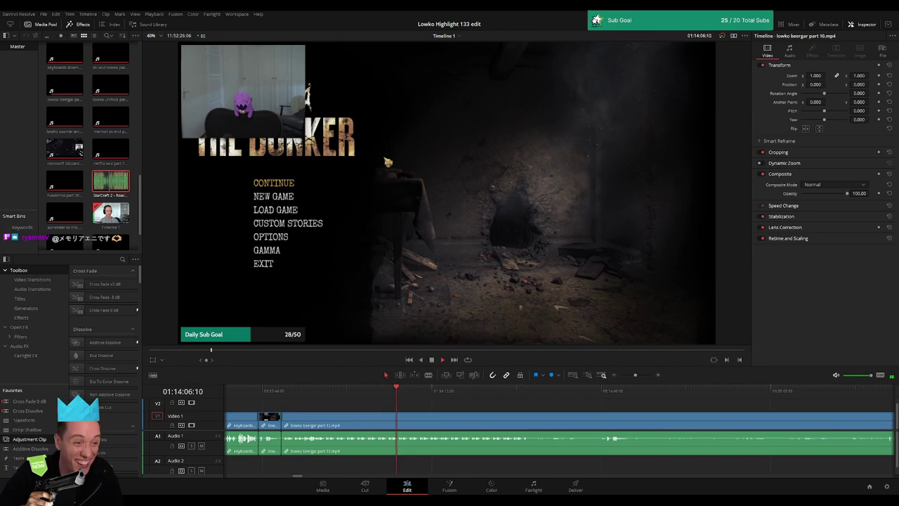
pyautogui.moveTo(437, 408); pyautogui.dragTo(377, 409)
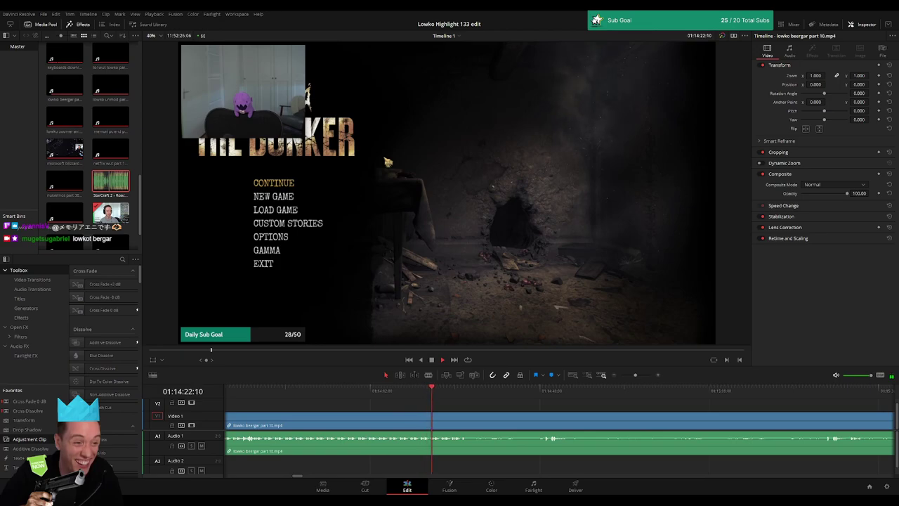
pyautogui.hscroll(2, 449, 410)
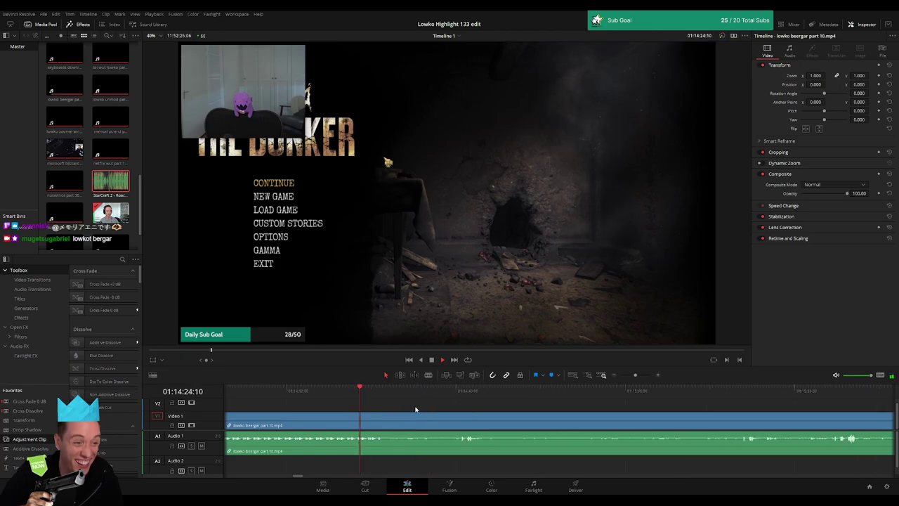
pyautogui.hscroll(2, 393, 410)
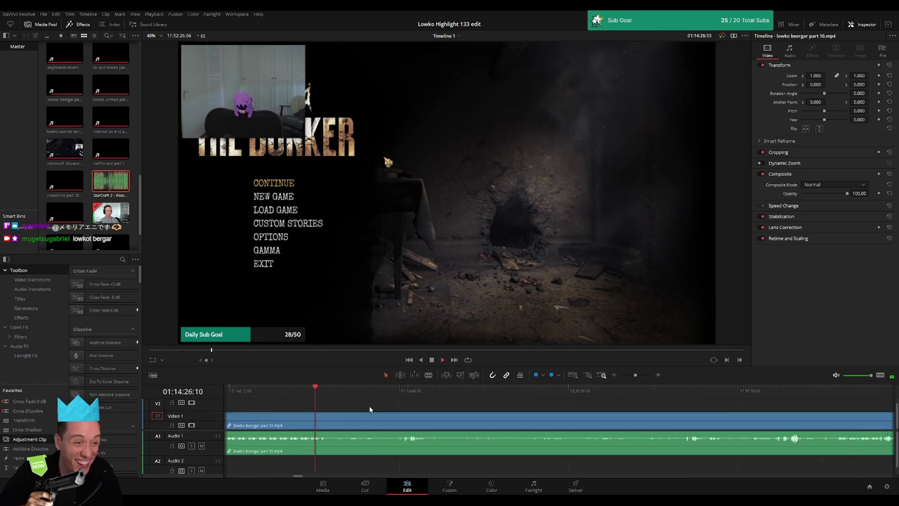
# Step: Blade the lowko beergar clip around The Bunker title-menu dead air and ripple-delete it
pyautogui.press('b')
pyautogui.click(322, 423)
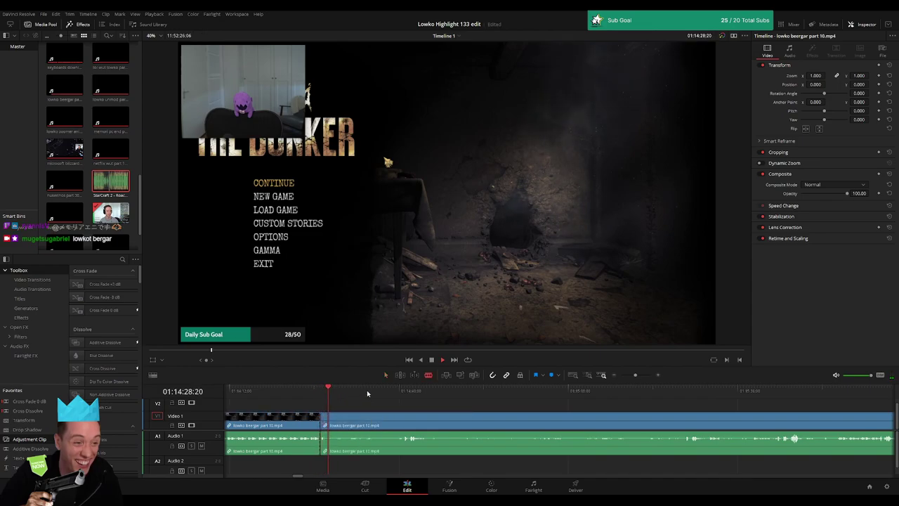
pyautogui.moveTo(391, 391); pyautogui.dragTo(601, 406)
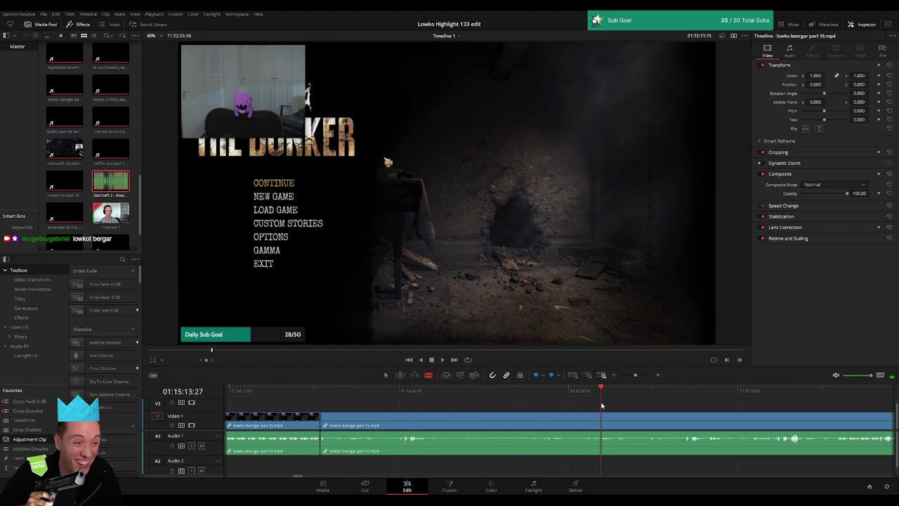
pyautogui.click(687, 399)
pyautogui.hscroll(3, 562, 404)
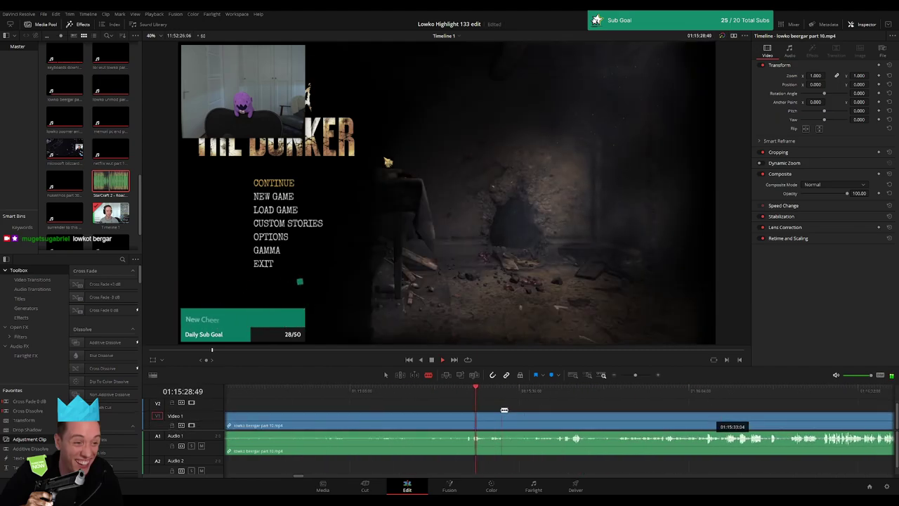
pyautogui.click(490, 397)
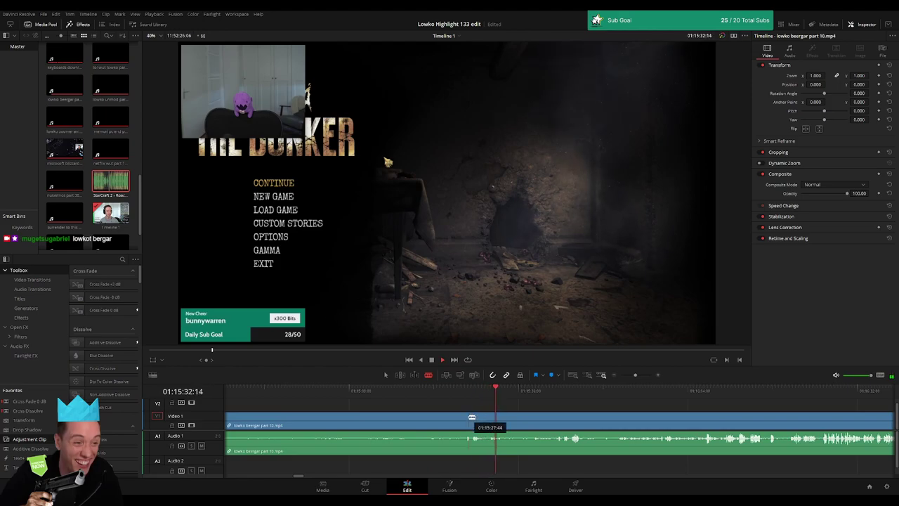
pyautogui.moveTo(516, 400); pyautogui.dragTo(557, 399)
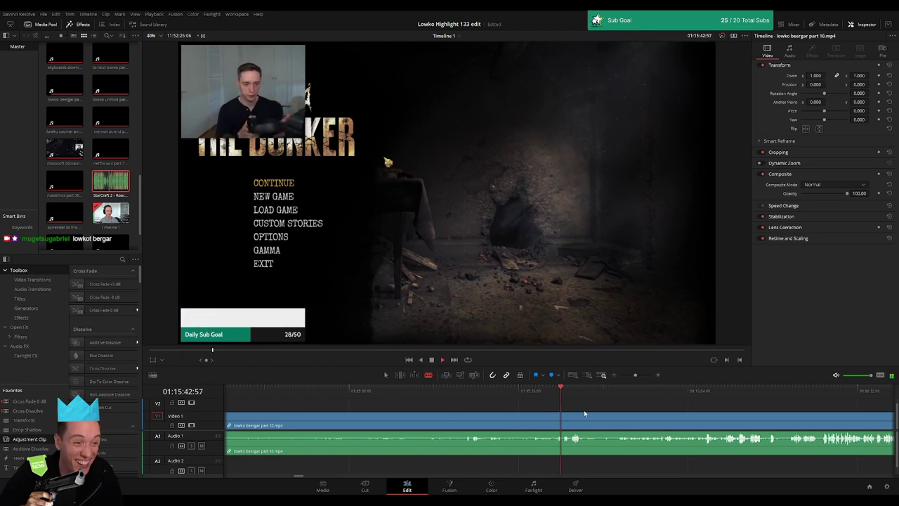
pyautogui.hscroll(3, 520, 414)
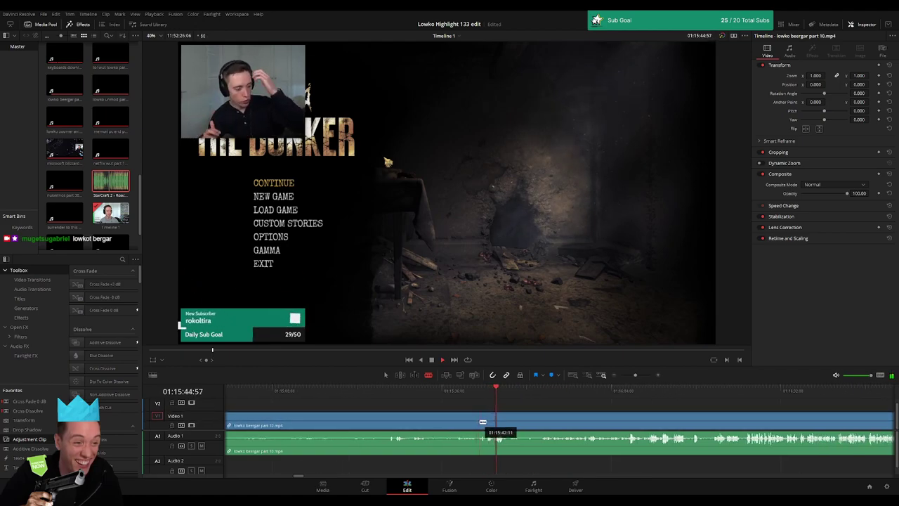
pyautogui.click(480, 422)
pyautogui.press('a')
pyautogui.click(452, 425)
pyautogui.press('Delete')
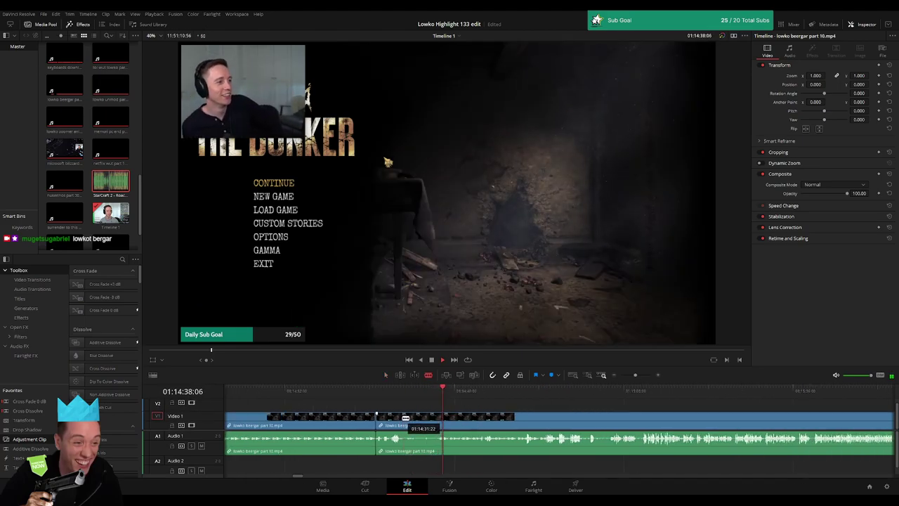
# Step: Delete a leftover short segment and play on to review the edit
pyautogui.click(423, 422)
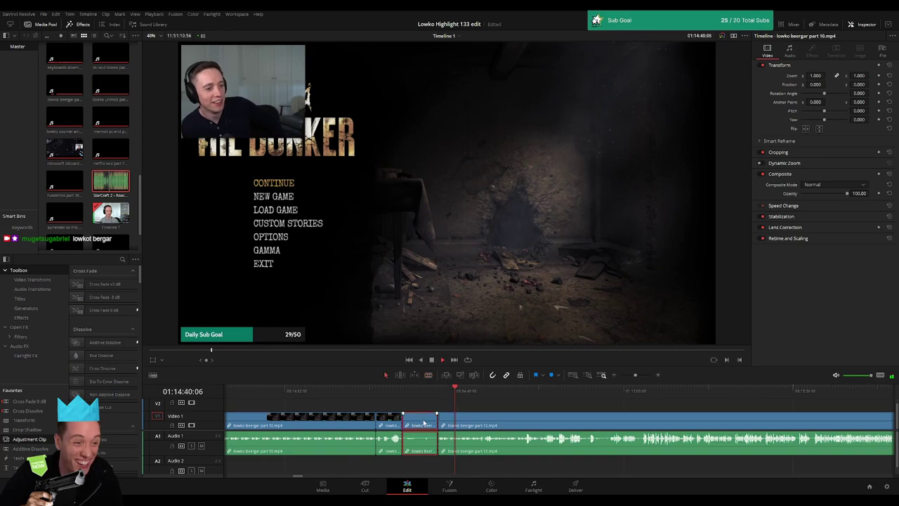
pyautogui.press('Delete')
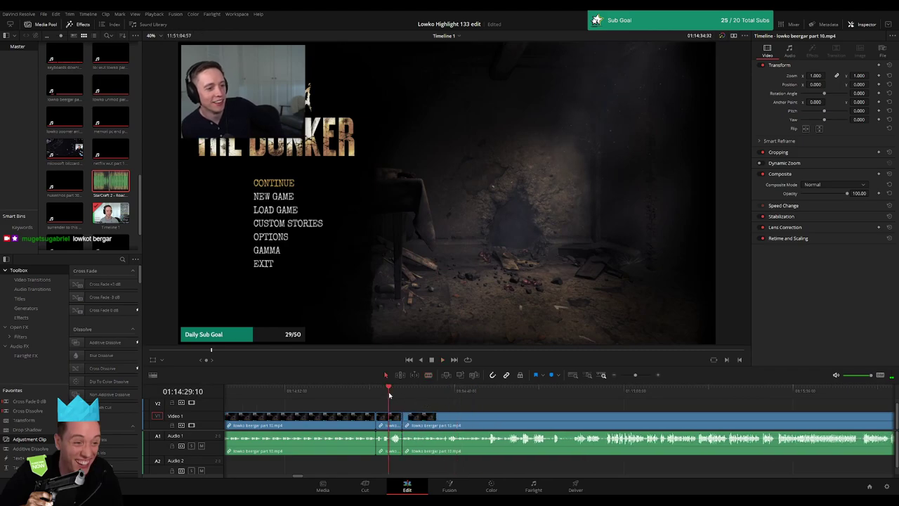
pyautogui.press('space')
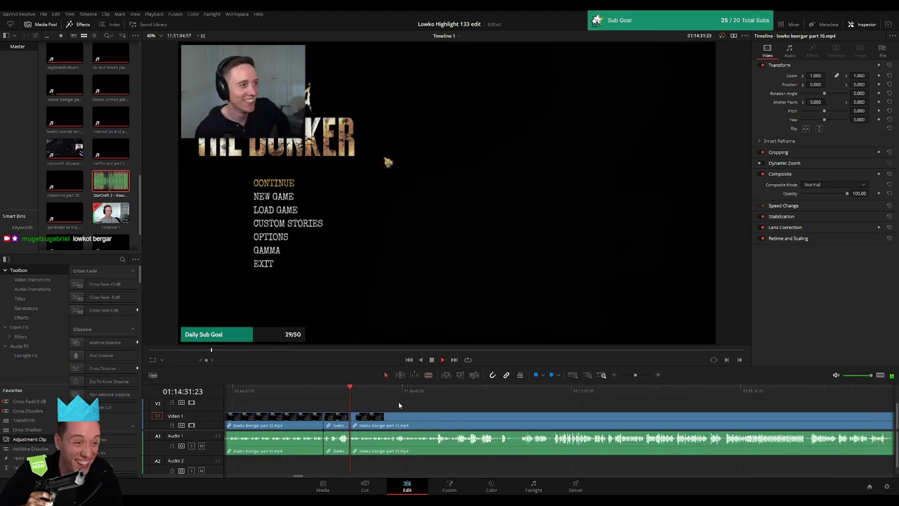
pyautogui.hscroll(2, 399, 405)
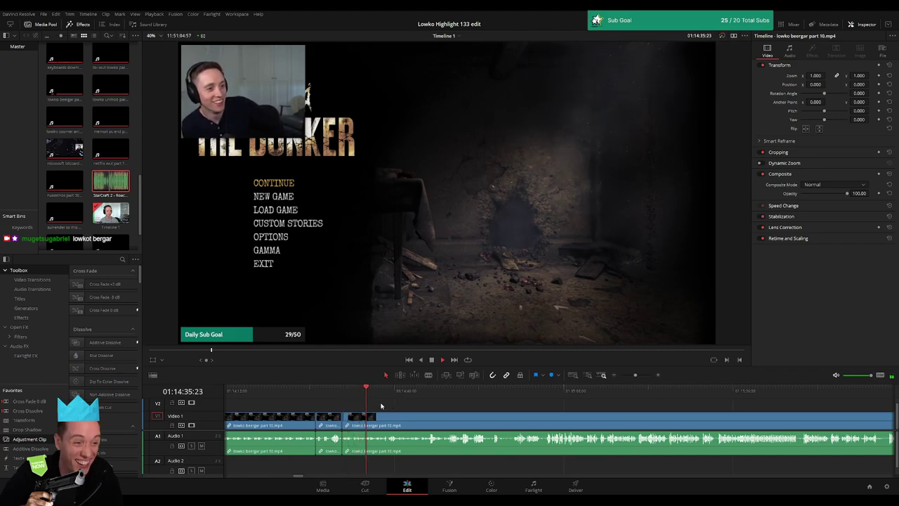
pyautogui.hscroll(2, 381, 405)
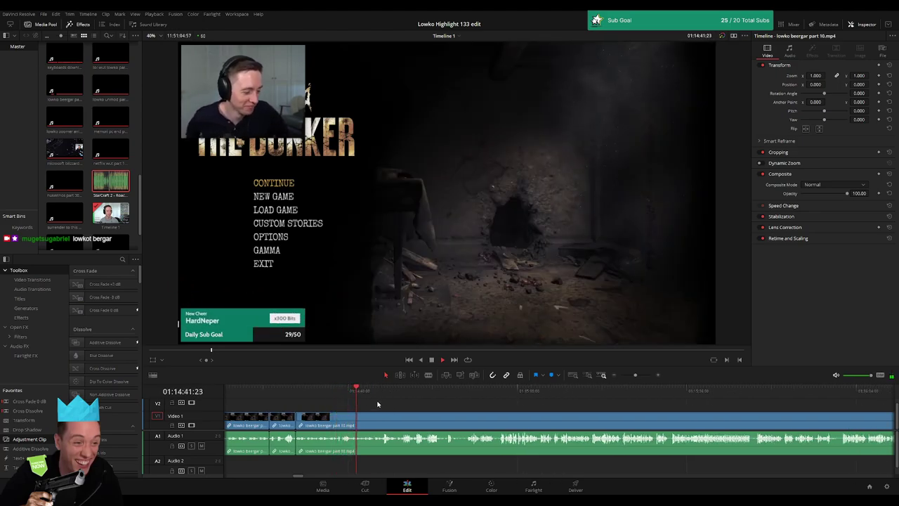
pyautogui.hscroll(2, 383, 405)
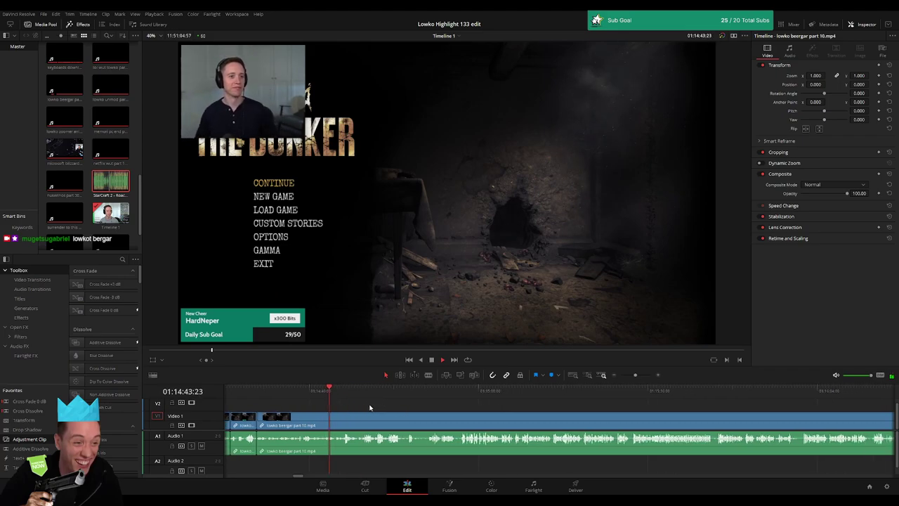
pyautogui.hscroll(2, 379, 409)
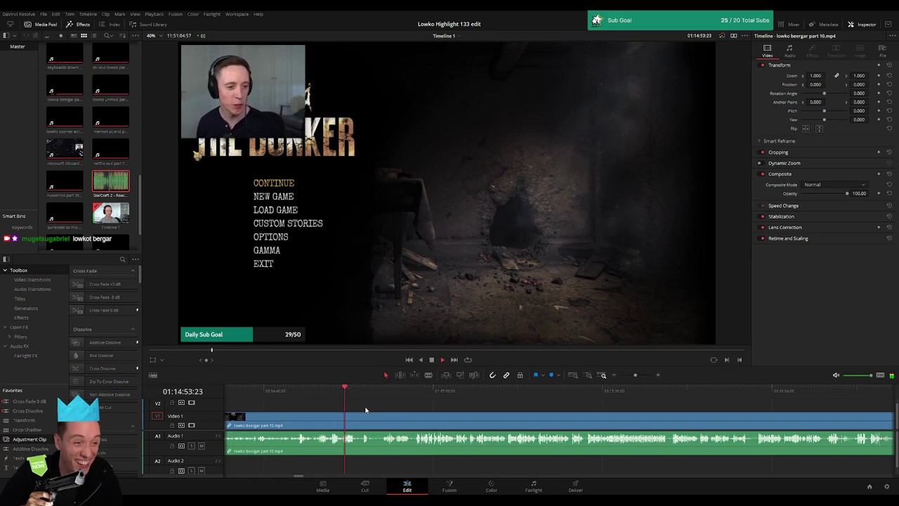
pyautogui.hscroll(2, 363, 409)
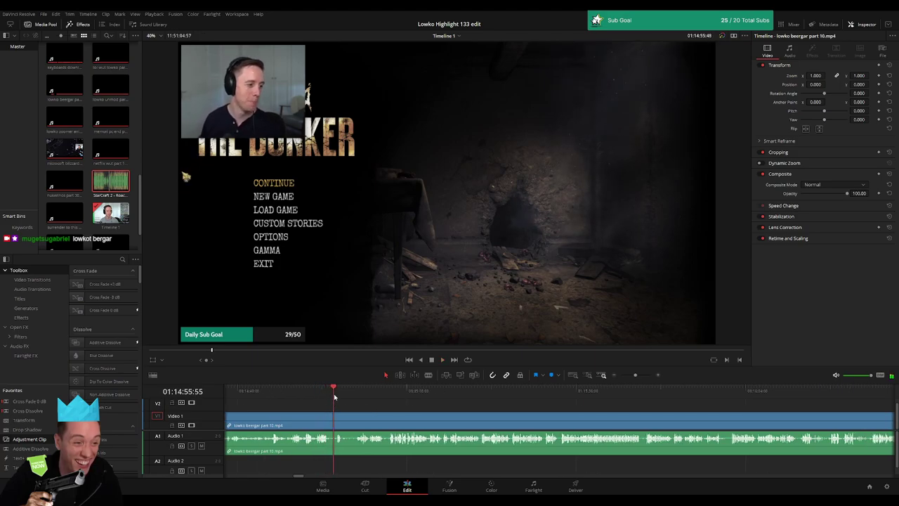
# Step: Blade around the next short pause and ripple-delete it
pyautogui.press('b')
pyautogui.click(344, 425)
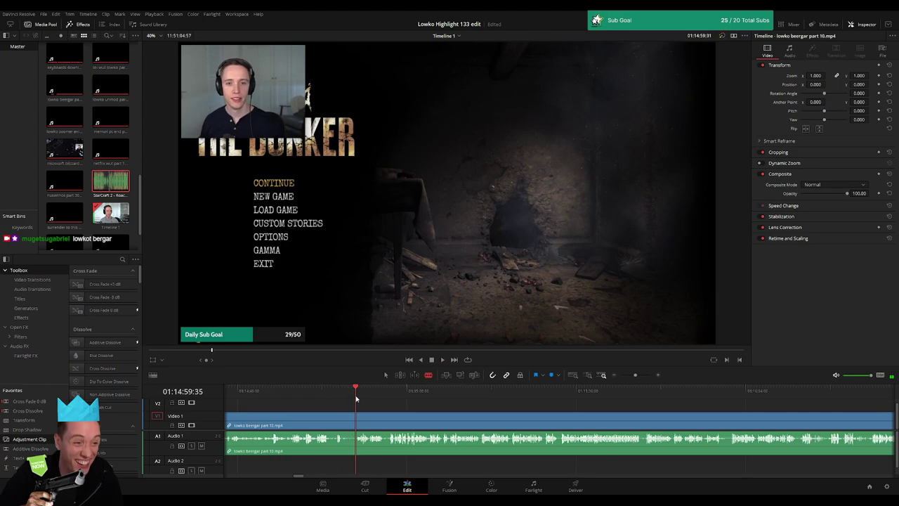
pyautogui.click(355, 422)
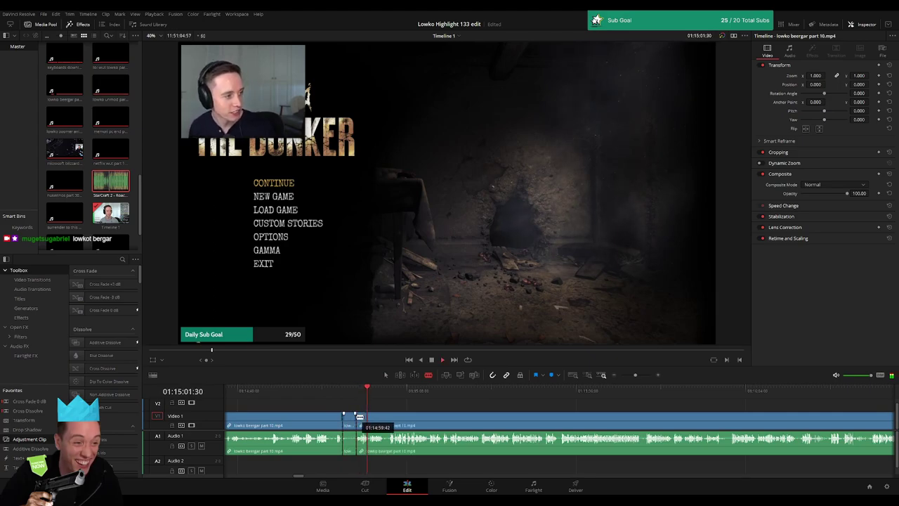
pyautogui.press('a')
pyautogui.click(351, 421)
pyautogui.press('Delete')
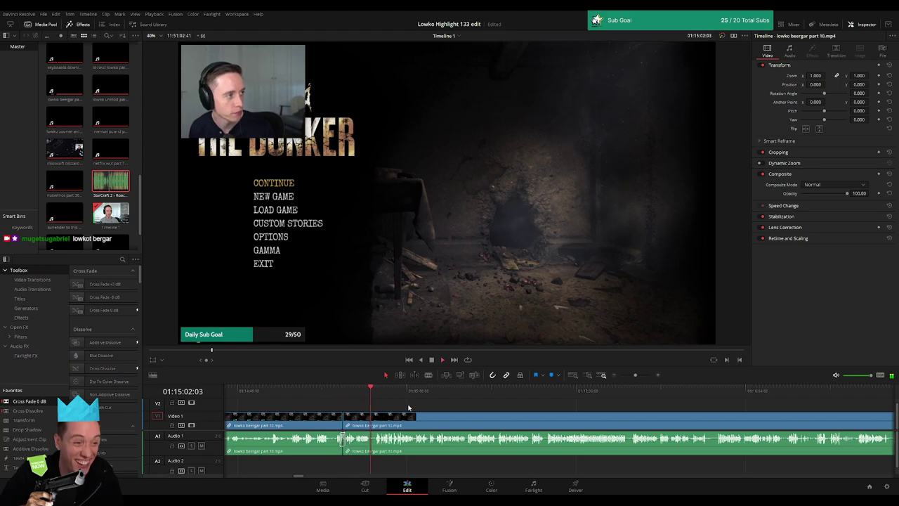
# Step: Scroll and skim onward through the footage, jumping back to recheck a passage
pyautogui.hscroll(2, 385, 408)
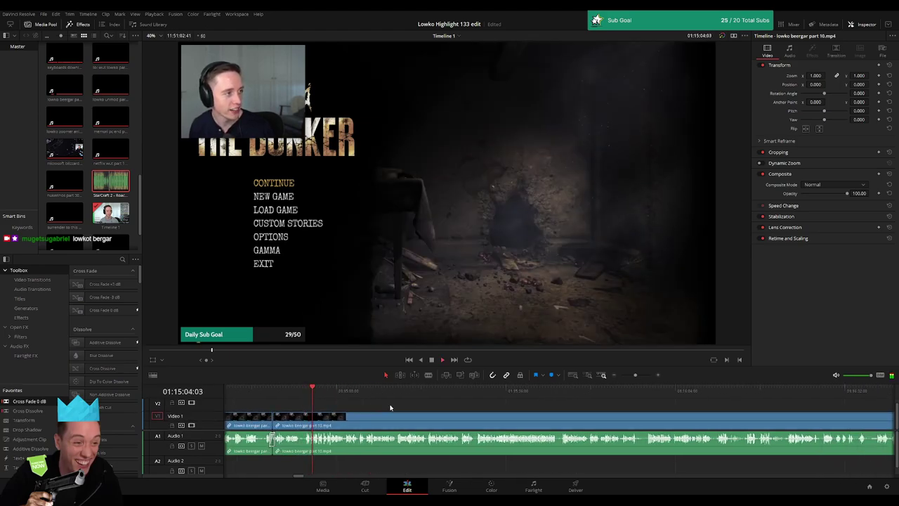
pyautogui.hotkey('shift', 'Left')
pyautogui.hotkey('shift', 'Left')
pyautogui.hscroll(1, 394, 407)
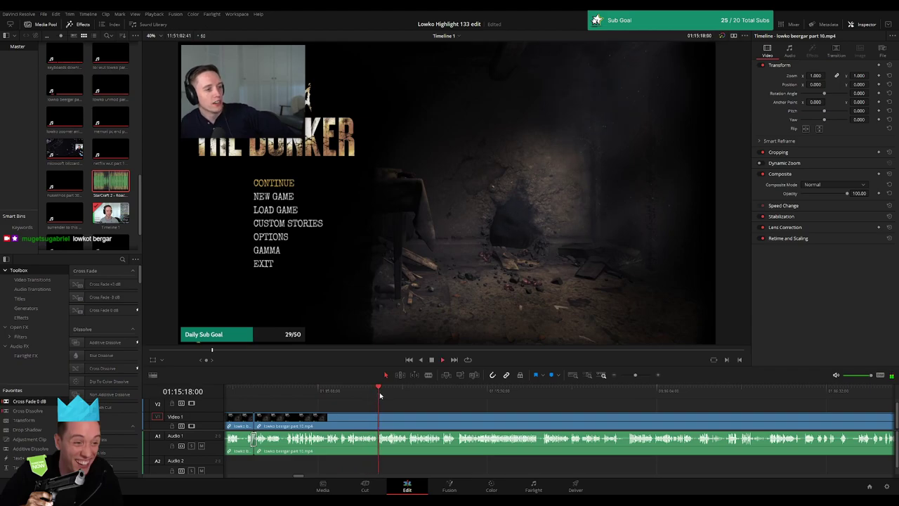
pyautogui.hscroll(4, 358, 401)
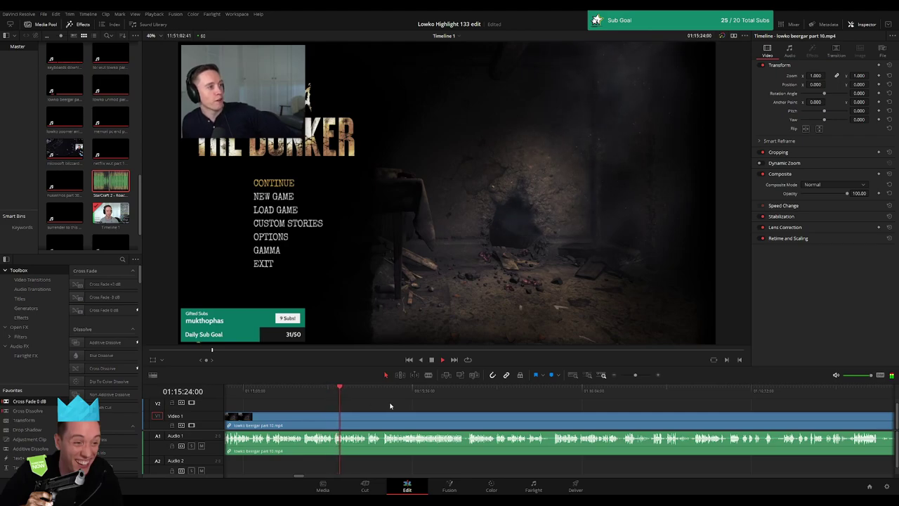
pyautogui.hscroll(2, 393, 406)
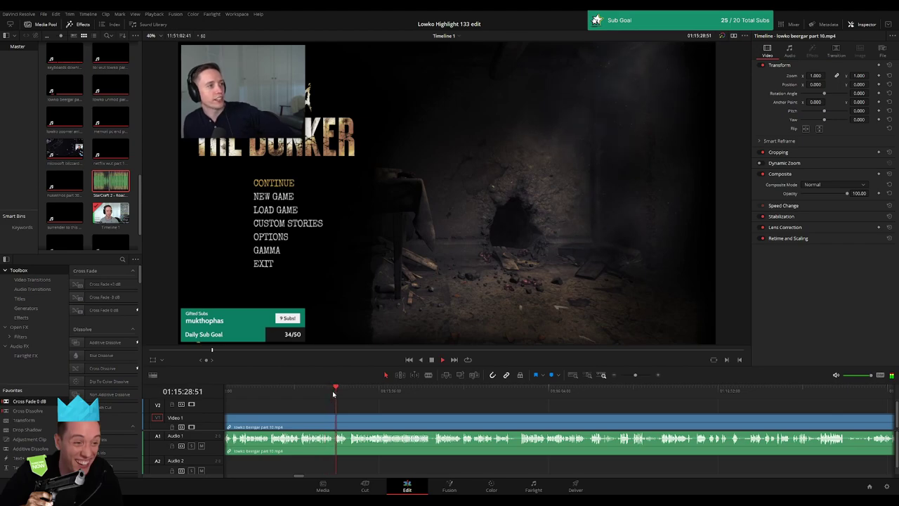
pyautogui.moveTo(346, 394); pyautogui.dragTo(350, 394)
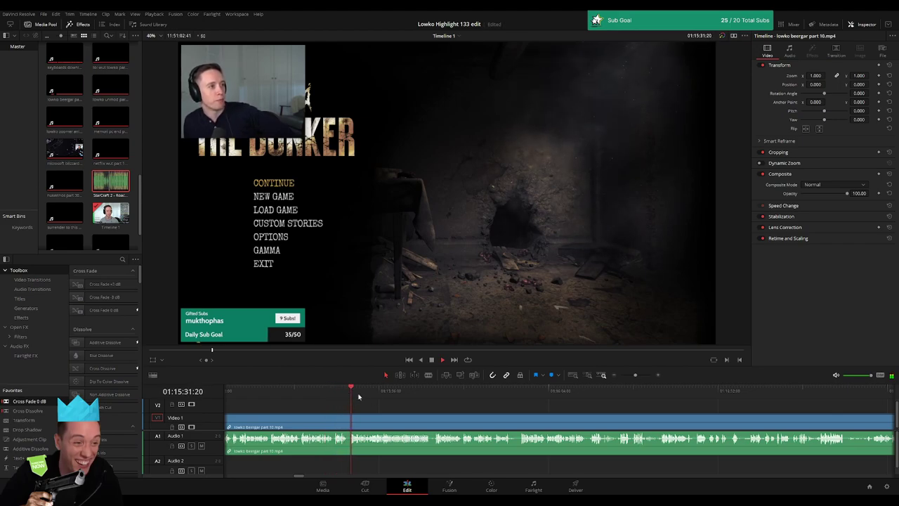
pyautogui.hscroll(2, 373, 406)
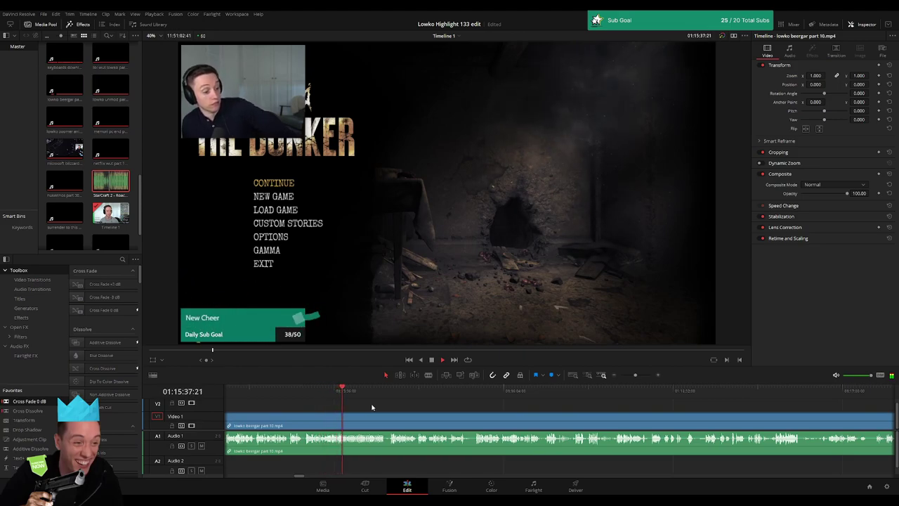
pyautogui.hscroll(2, 339, 406)
pyautogui.hscroll(1, 343, 404)
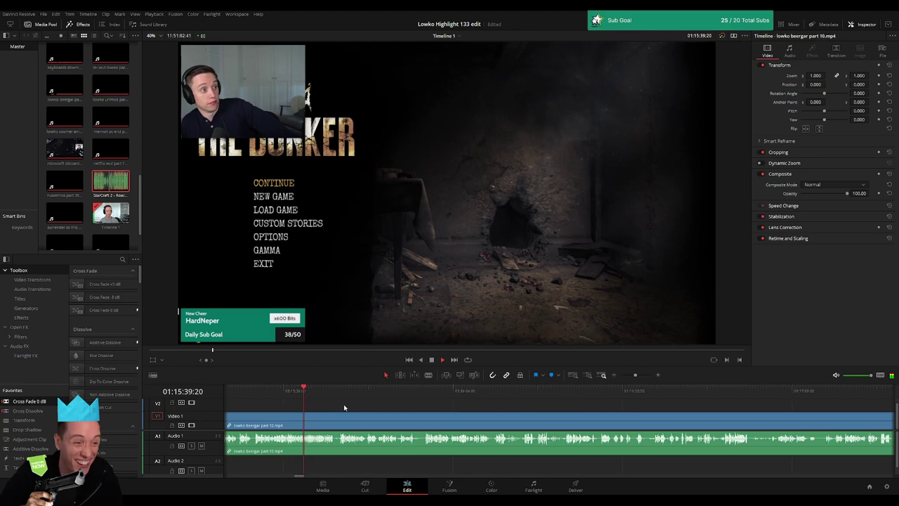
# Step: Zoom the timeline in, try a split, then undo the unwanted split
pyautogui.moveTo(634, 375); pyautogui.dragTo(639, 375)
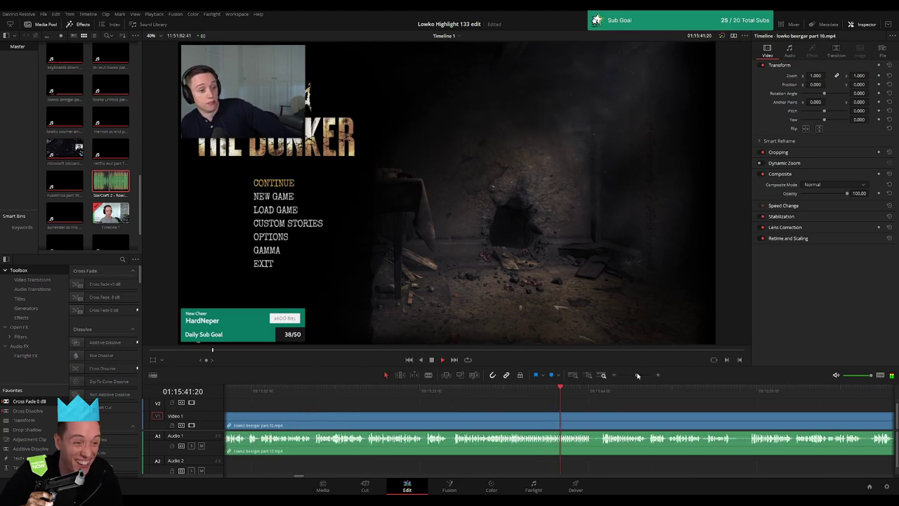
pyautogui.hscroll(2, 482, 407)
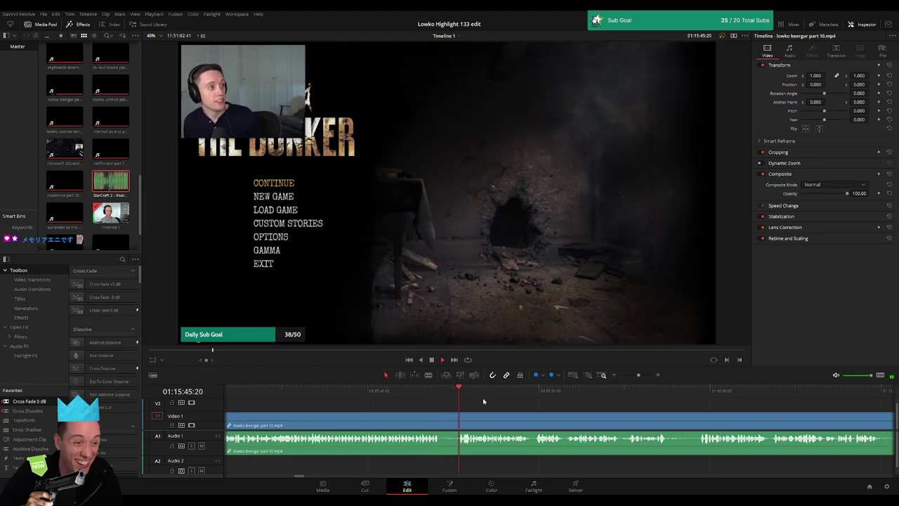
pyautogui.hscroll(3, 444, 405)
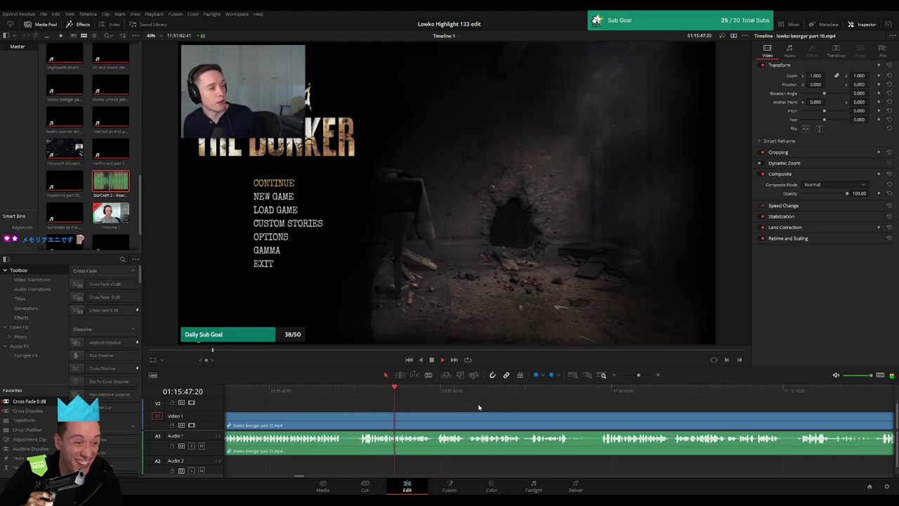
pyautogui.hscroll(2, 478, 407)
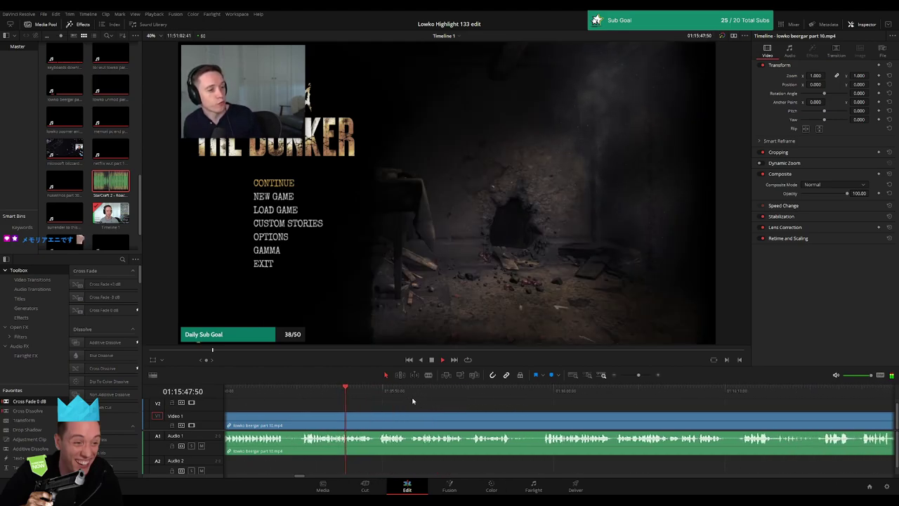
pyautogui.press('b')
pyautogui.click(378, 418)
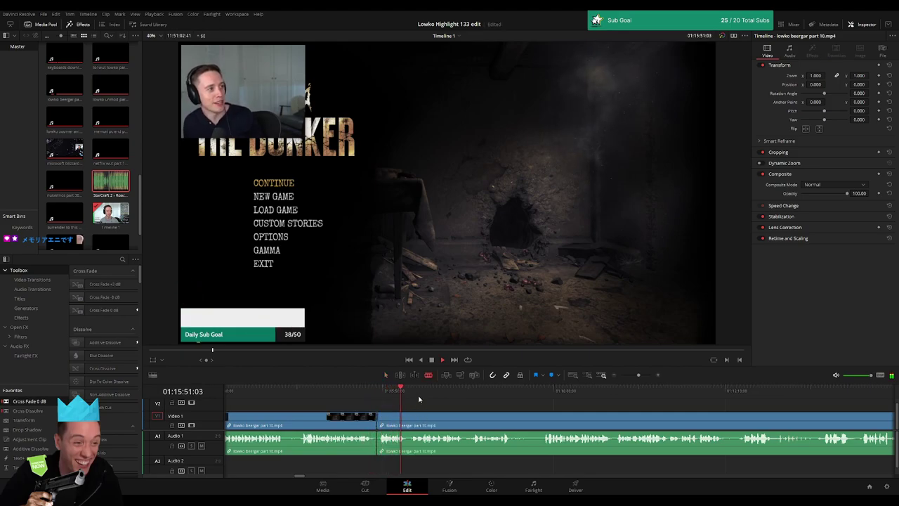
pyautogui.hotkey('ctrl', 'z')
pyautogui.hscroll(3, 418, 402)
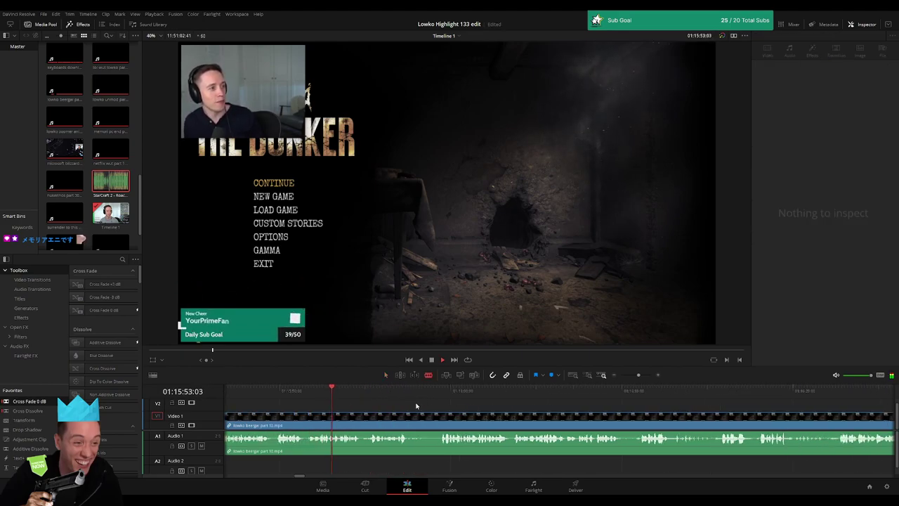
pyautogui.hscroll(2, 417, 405)
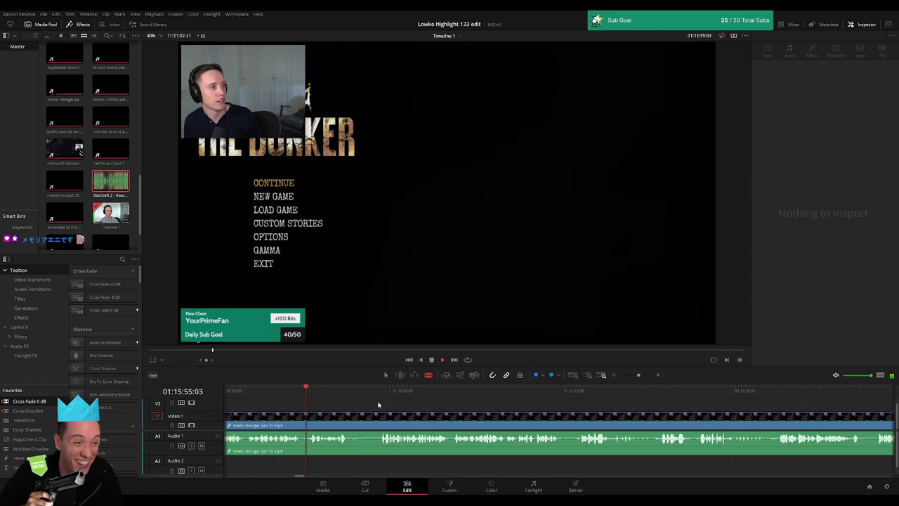
# Step: Split the stream clip where the dead air starts and review the following footage
pyautogui.click(301, 416)
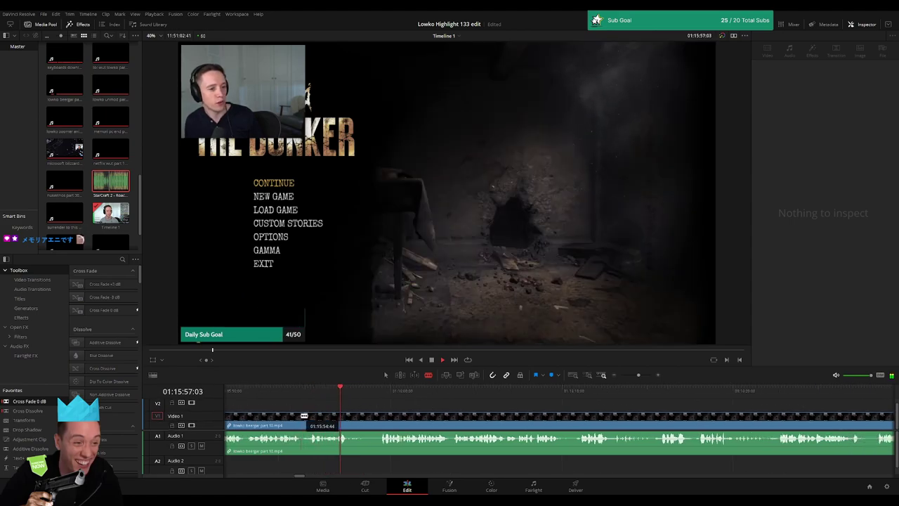
pyautogui.click(384, 392)
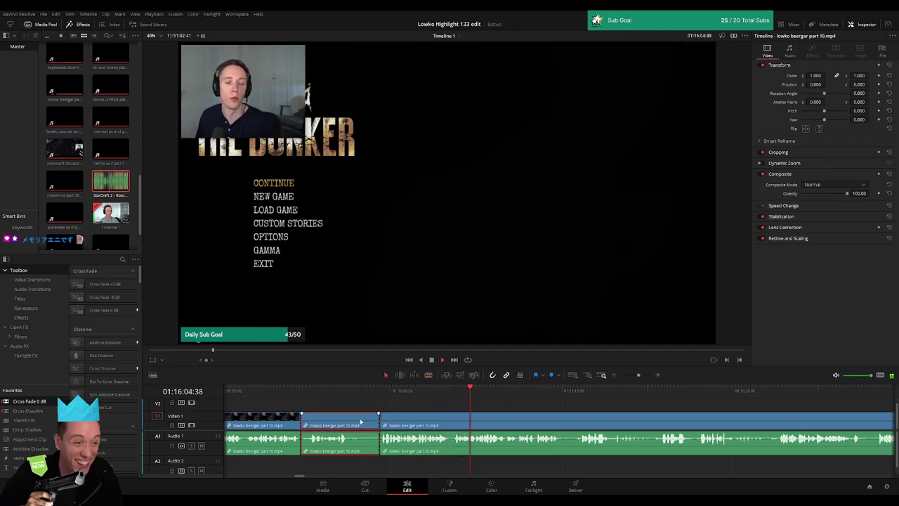
pyautogui.click(392, 390)
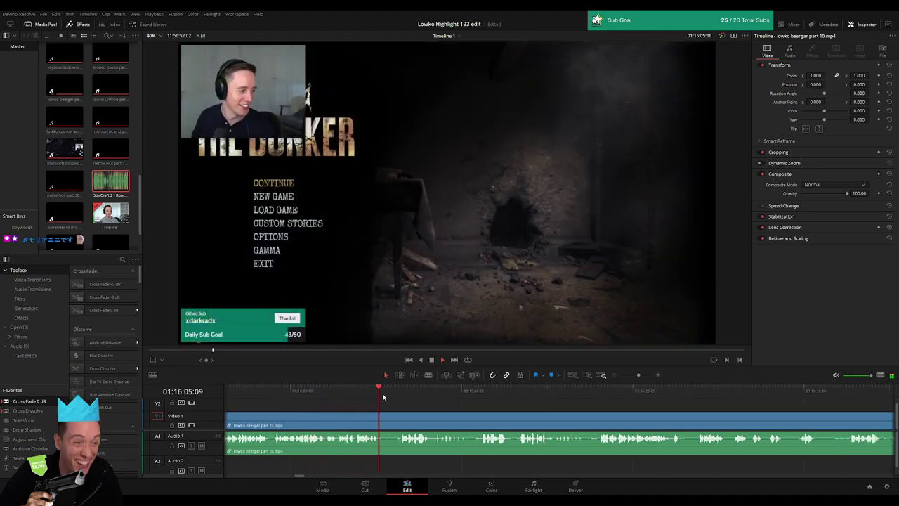
pyautogui.click(397, 398)
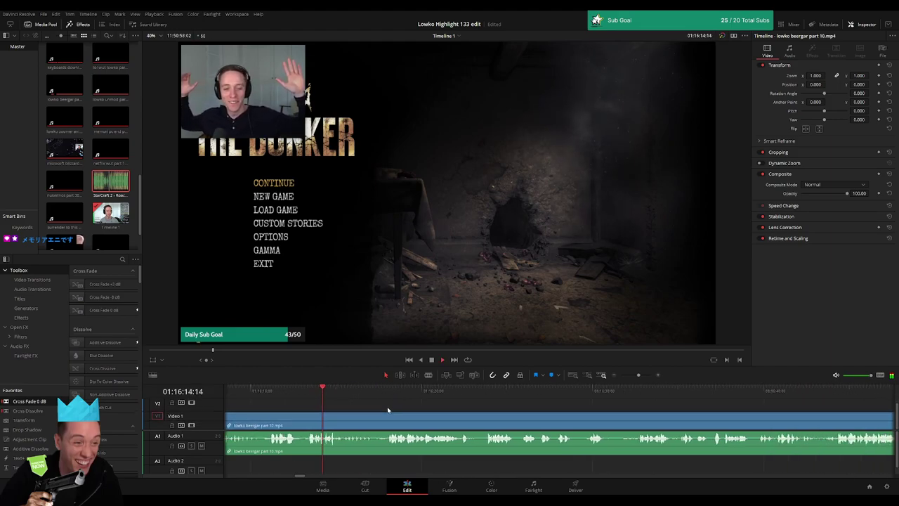
pyautogui.click(387, 398)
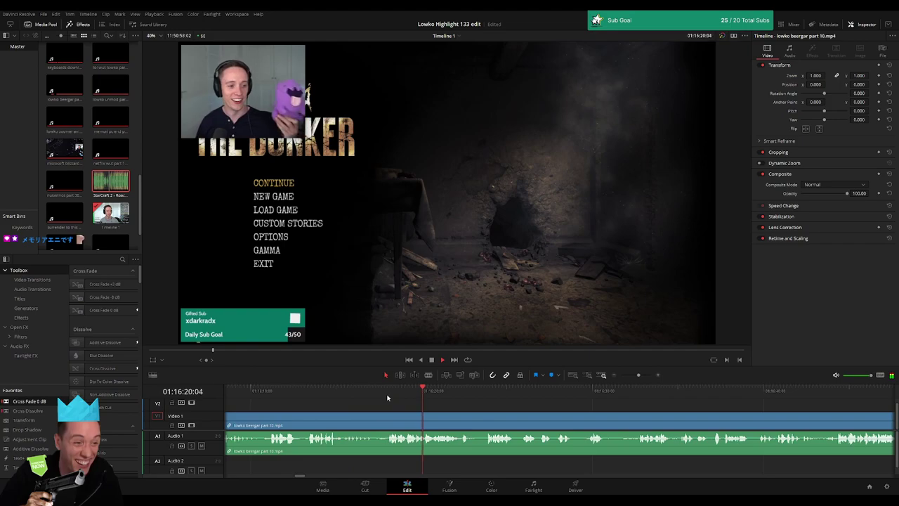
pyautogui.hscroll(3, 369, 400)
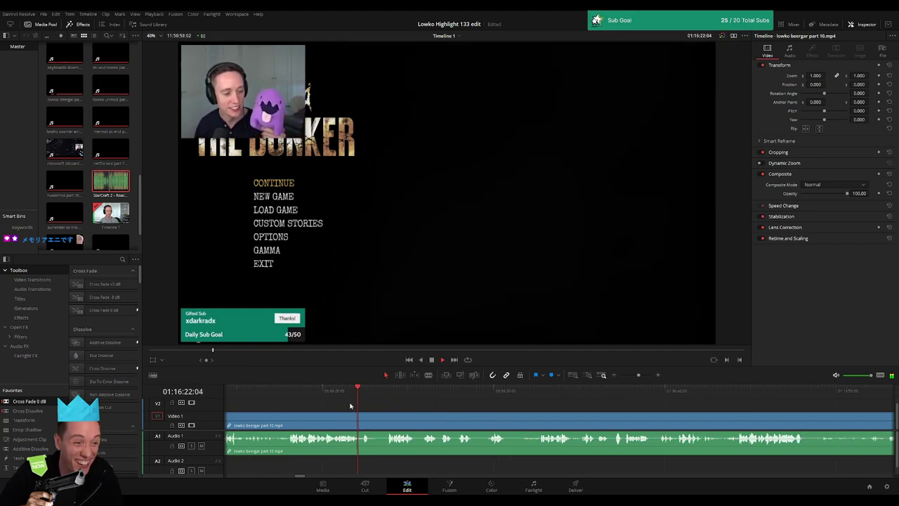
pyautogui.moveTo(638, 376); pyautogui.dragTo(638, 377)
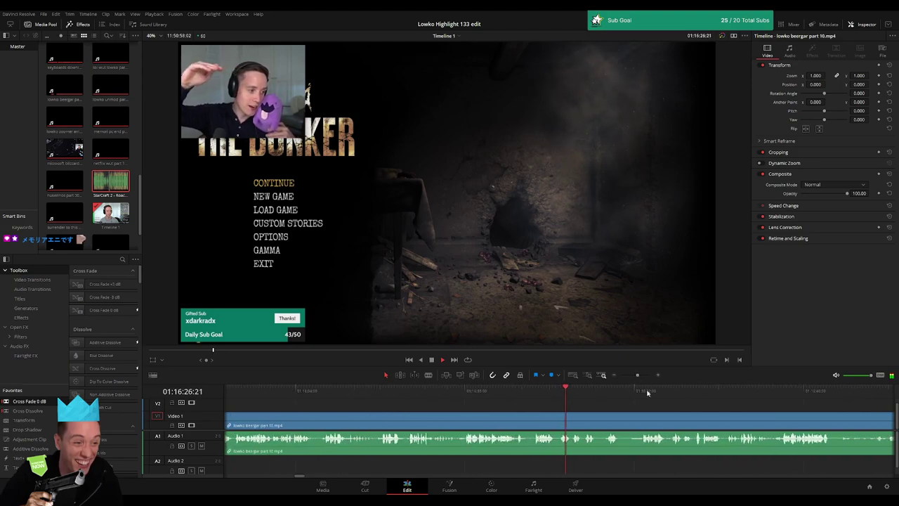
pyautogui.hscroll(4, 424, 416)
pyautogui.hscroll(2, 423, 416)
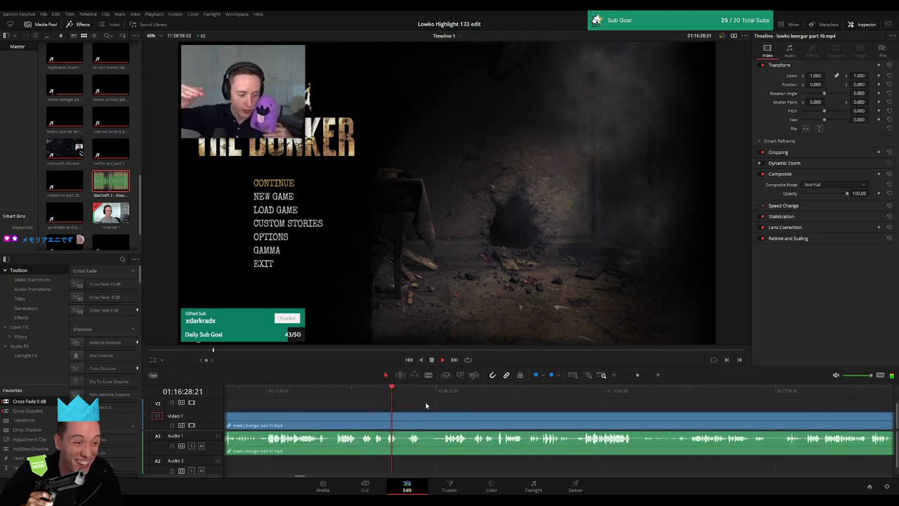
pyautogui.hscroll(1, 414, 406)
pyautogui.hscroll(1, 401, 407)
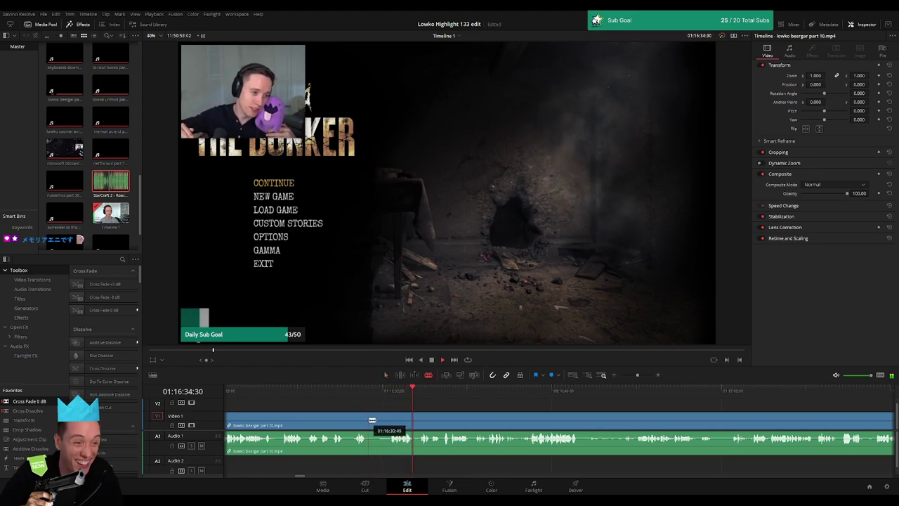
# Step: Split where the silence starts and ripple-delete the short dead-air piece
pyautogui.click(371, 420)
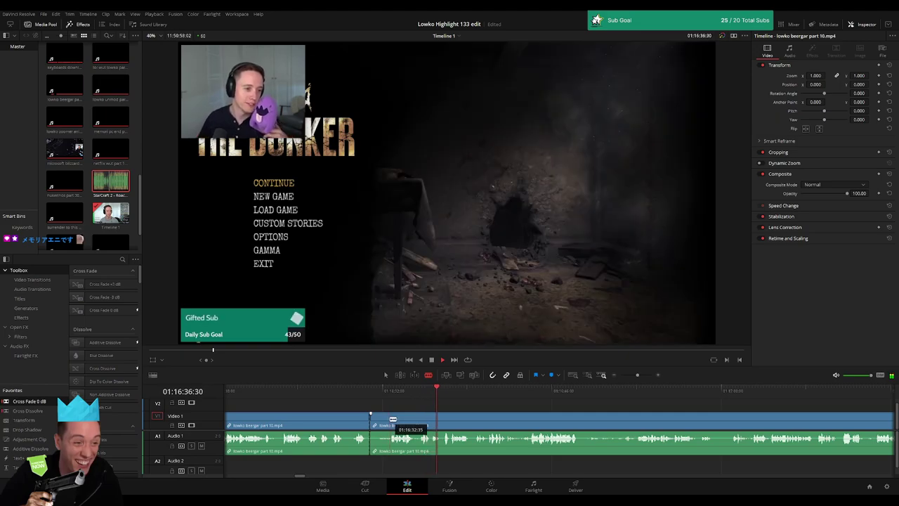
pyautogui.press('Delete')
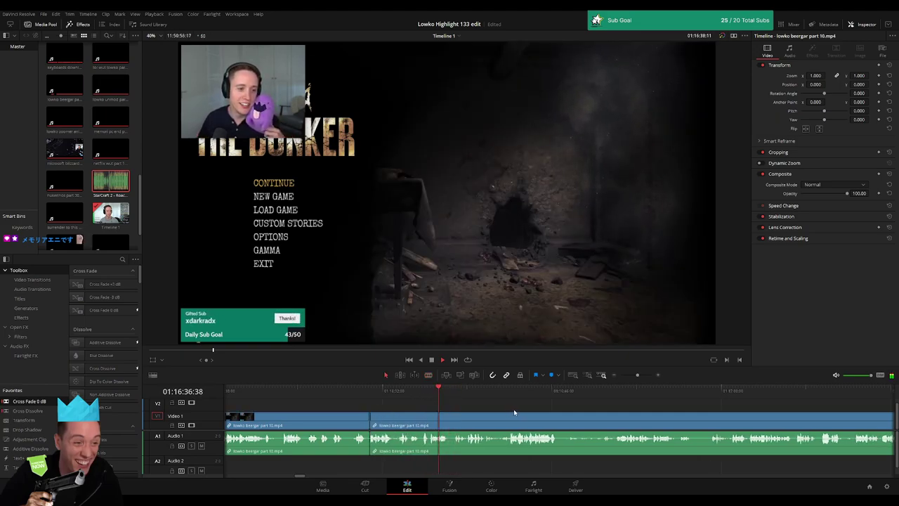
pyautogui.hscroll(3, 557, 415)
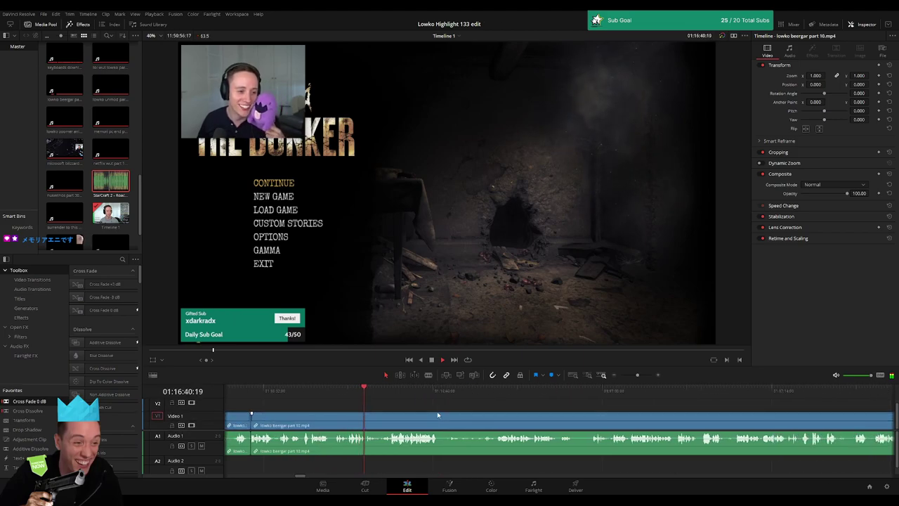
pyautogui.hscroll(2, 425, 418)
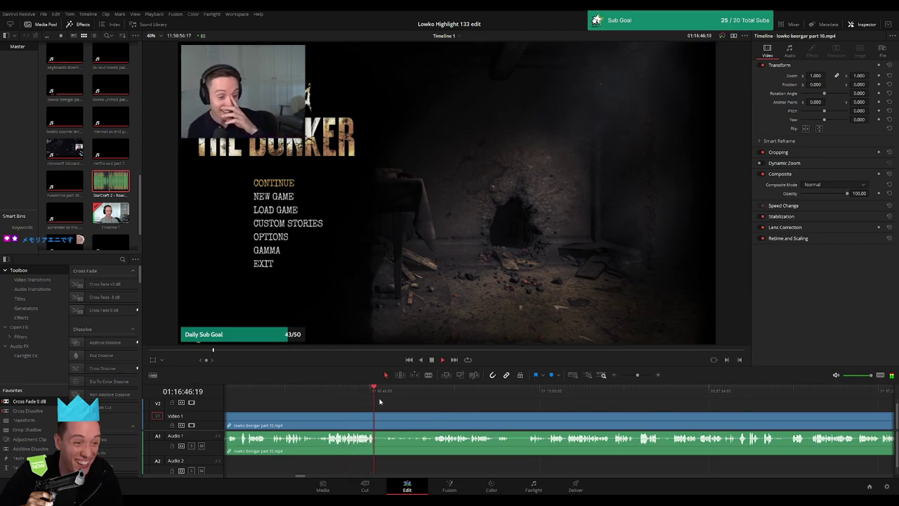
# Step: Cut at the start of the next dead air and ripple-delete that section
pyautogui.moveTo(383, 391); pyautogui.dragTo(432, 393)
pyautogui.click(376, 420)
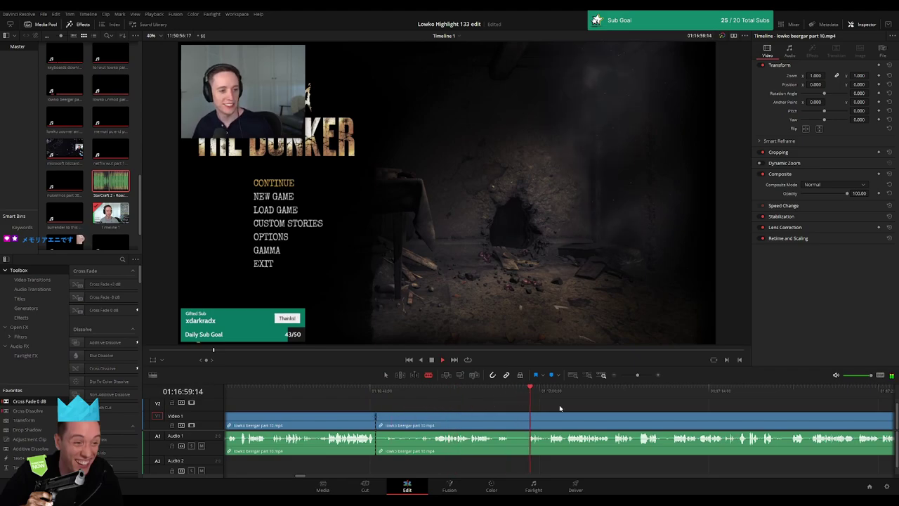
pyautogui.hscroll(3, 560, 409)
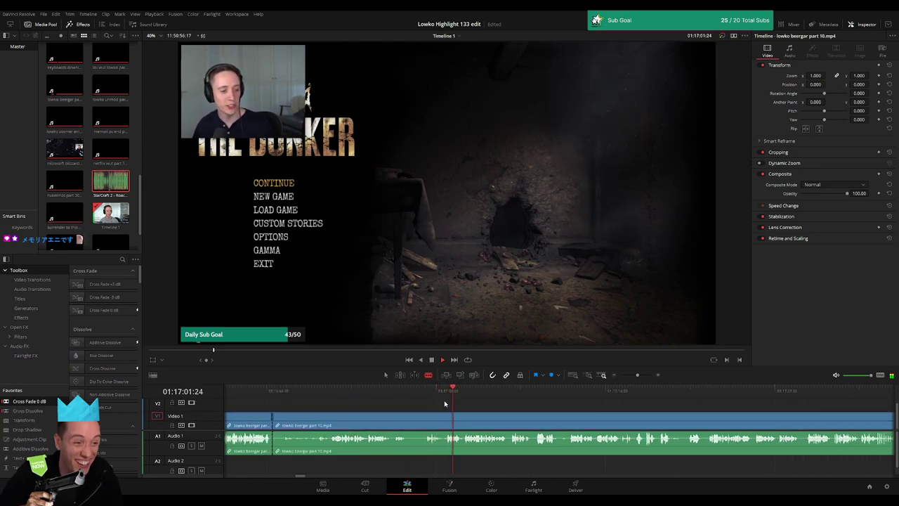
pyautogui.press('a')
pyautogui.click(417, 421)
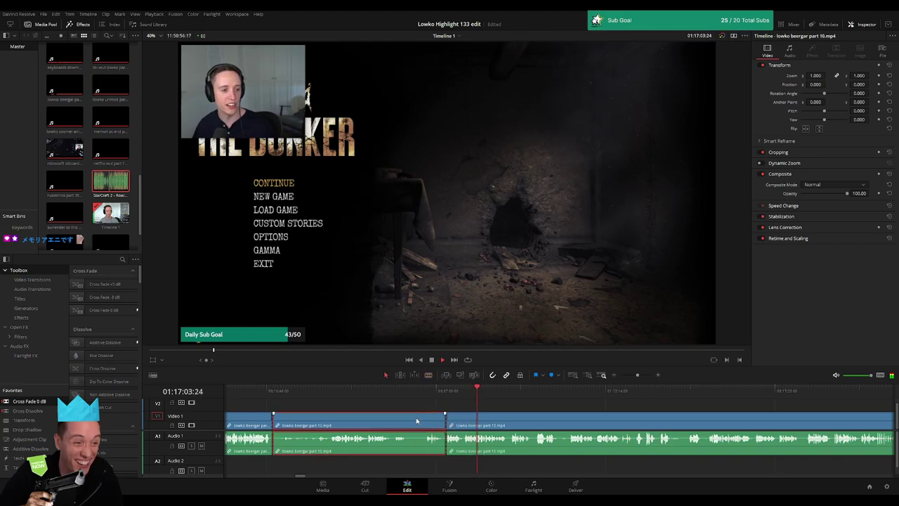
pyautogui.press('Delete')
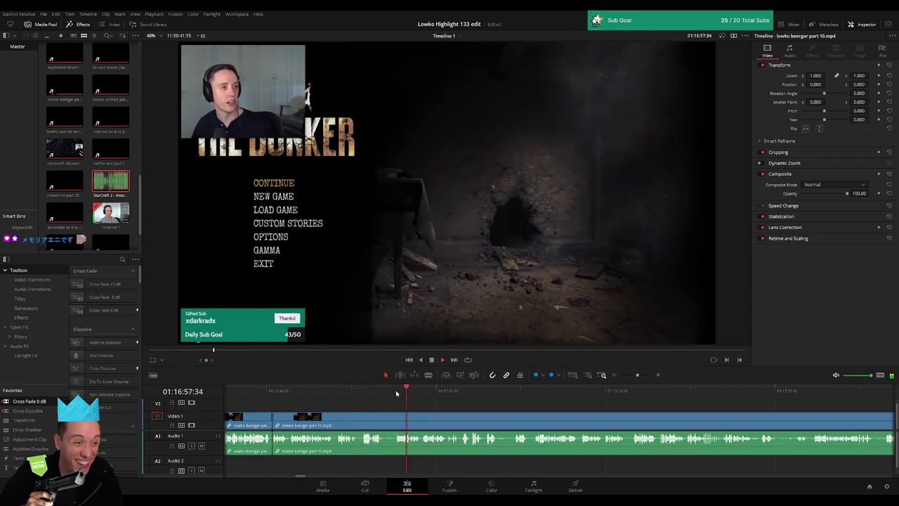
pyautogui.hscroll(2, 463, 408)
pyautogui.hscroll(2, 436, 409)
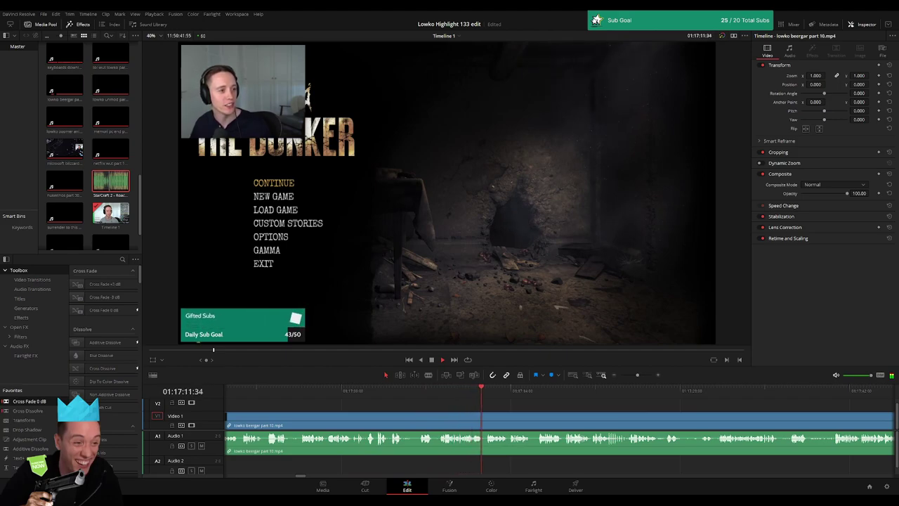
pyautogui.hscroll(3, 529, 410)
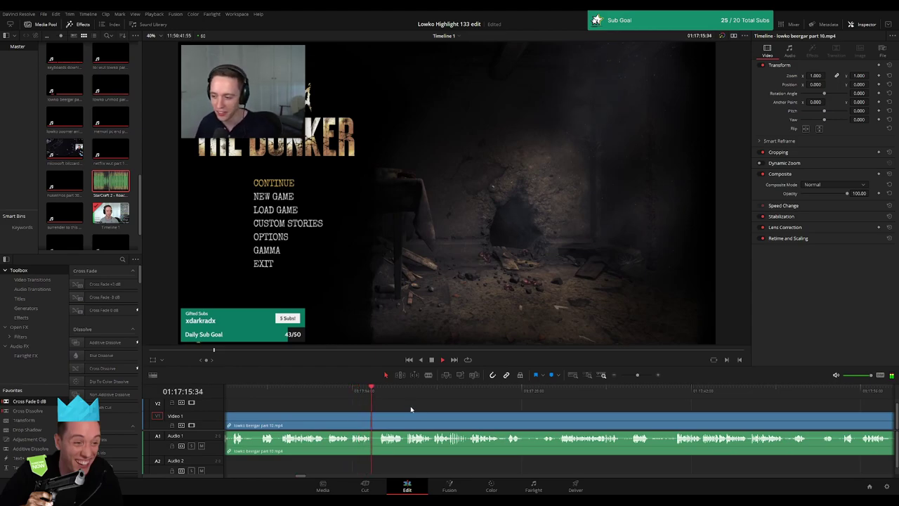
pyautogui.hscroll(2, 400, 410)
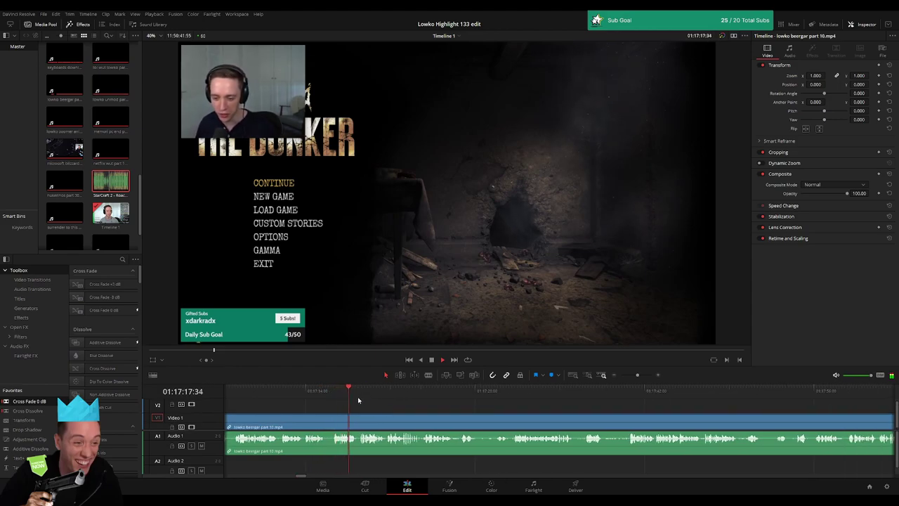
pyautogui.hscroll(3, 442, 415)
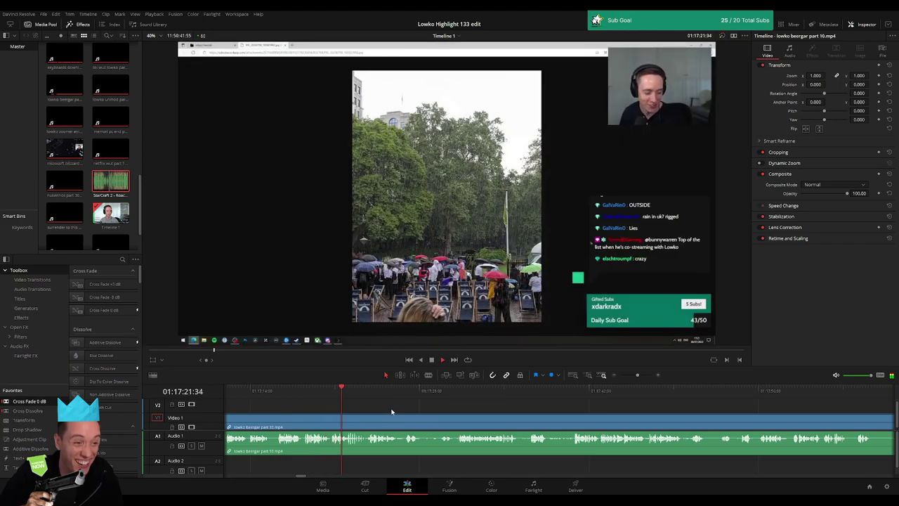
# Step: Blade around the next dead-air stretch and ripple-delete it so the clips close up
pyautogui.hscroll(2, 351, 410)
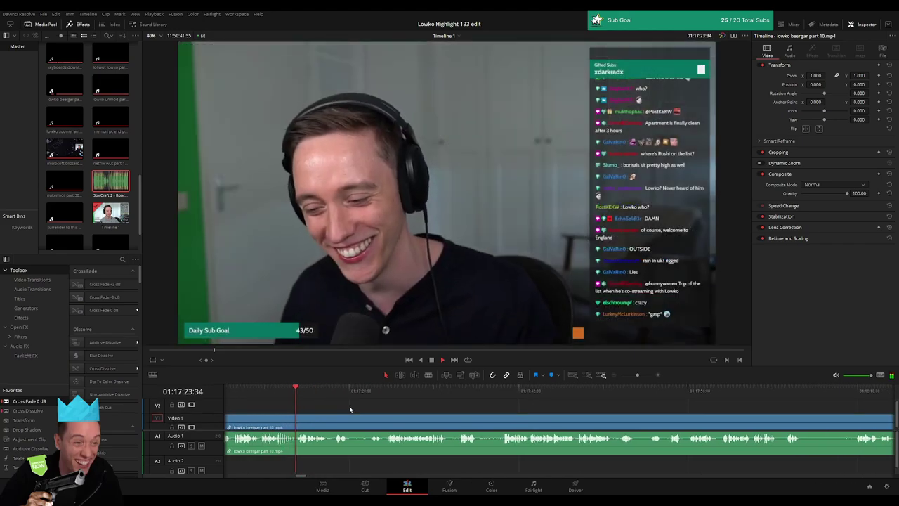
pyautogui.hscroll(2, 351, 411)
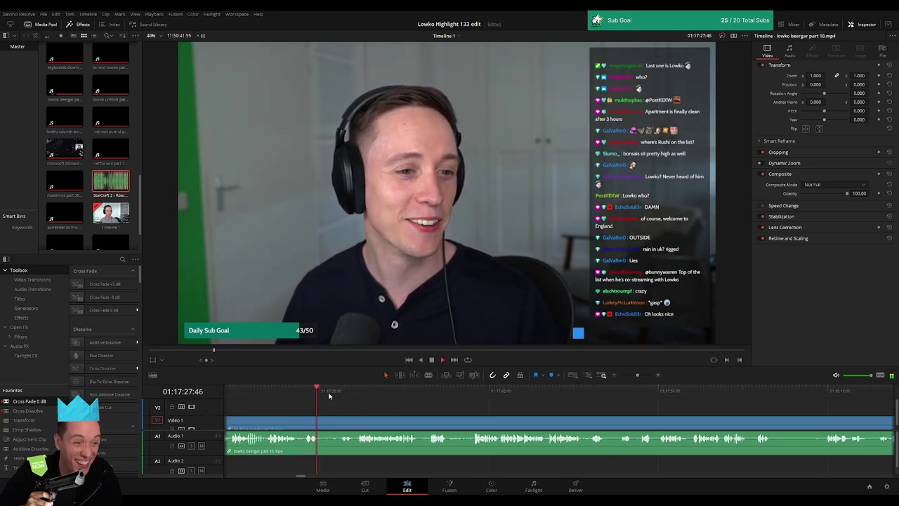
pyautogui.press('b')
pyautogui.click(319, 419)
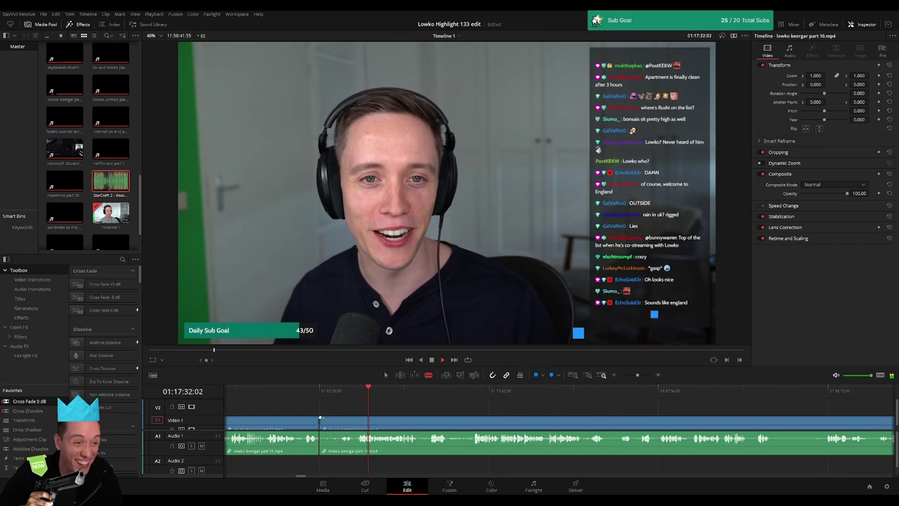
pyautogui.click(360, 420)
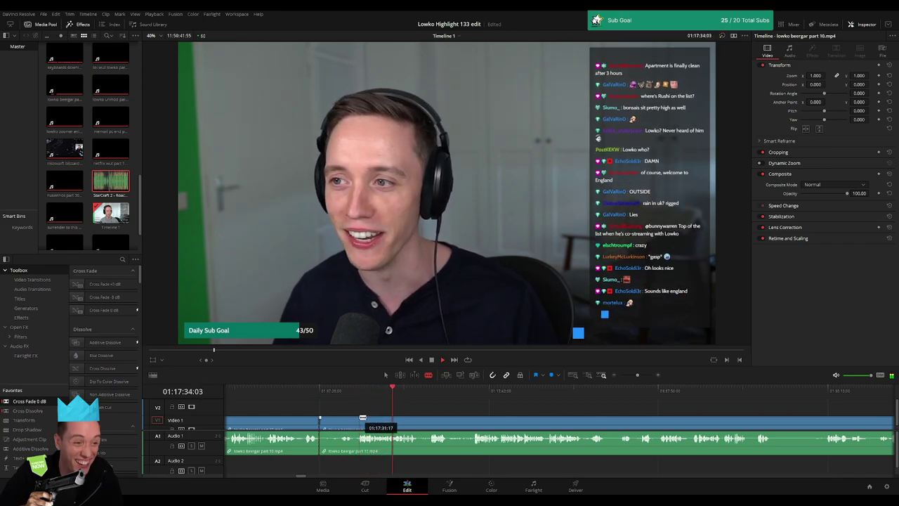
pyautogui.press('a')
pyautogui.click(339, 420)
pyautogui.press('Delete')
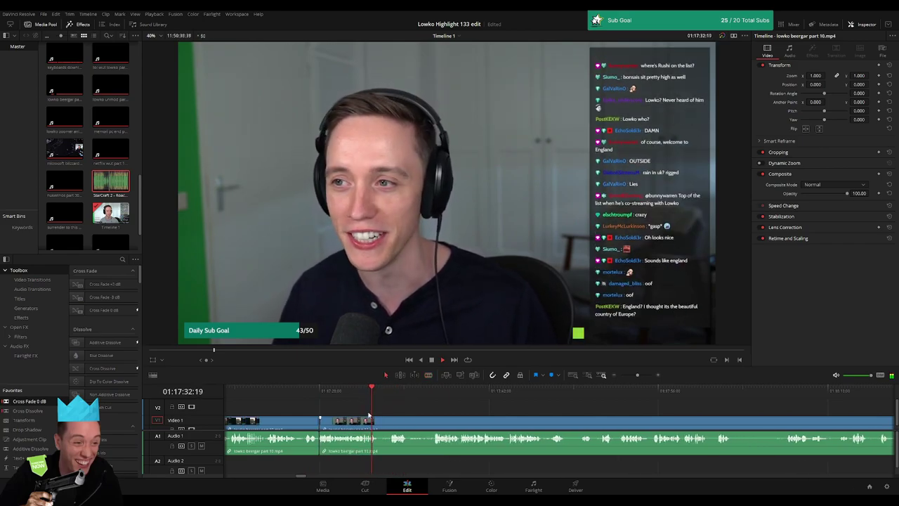
# Step: Split the lowko beergar footage again at 01:17:48:22 in the webcam chat section
pyautogui.hscroll(3, 362, 411)
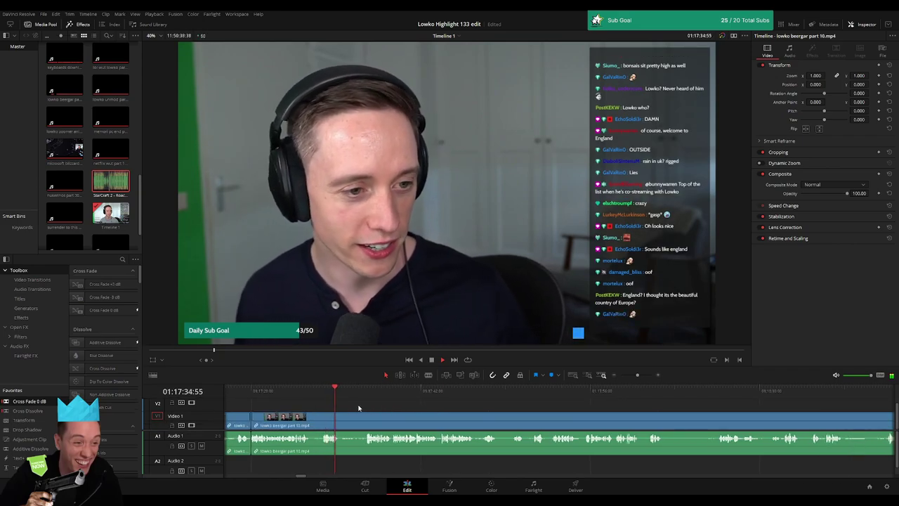
pyautogui.click(363, 393)
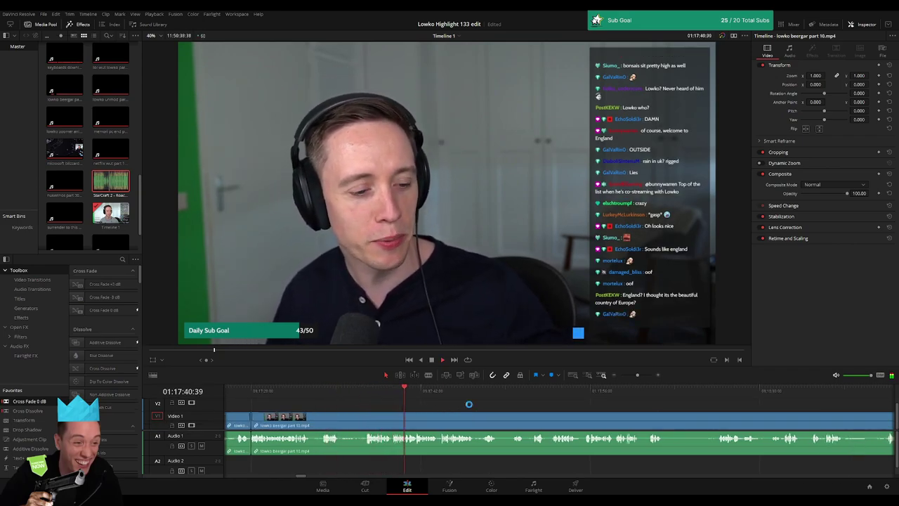
pyautogui.hscroll(4, 414, 409)
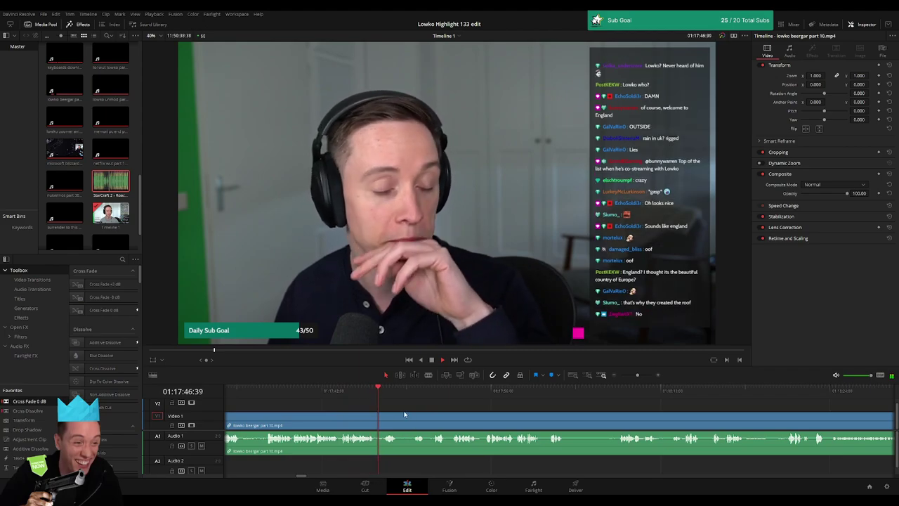
pyautogui.hscroll(1, 390, 421)
pyautogui.press('b')
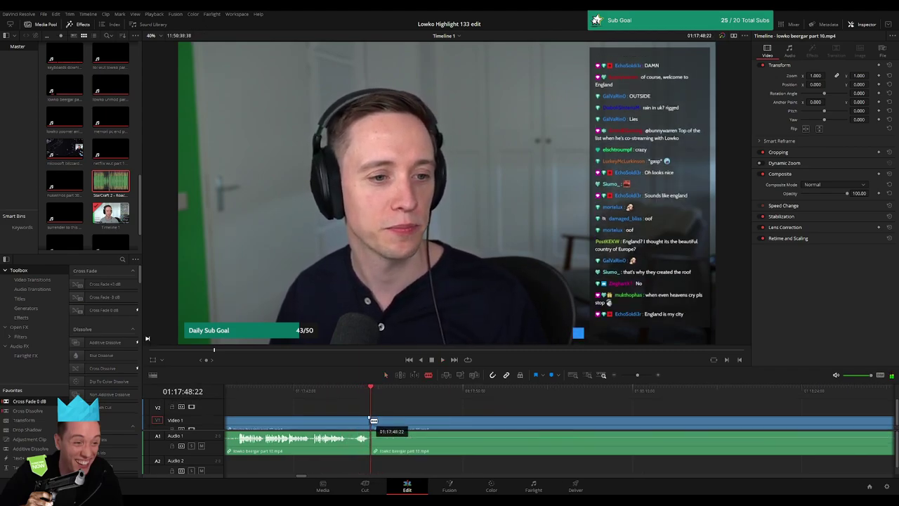
pyautogui.click(385, 422)
pyautogui.click(546, 392)
pyautogui.moveTo(551, 398); pyautogui.dragTo(755, 395)
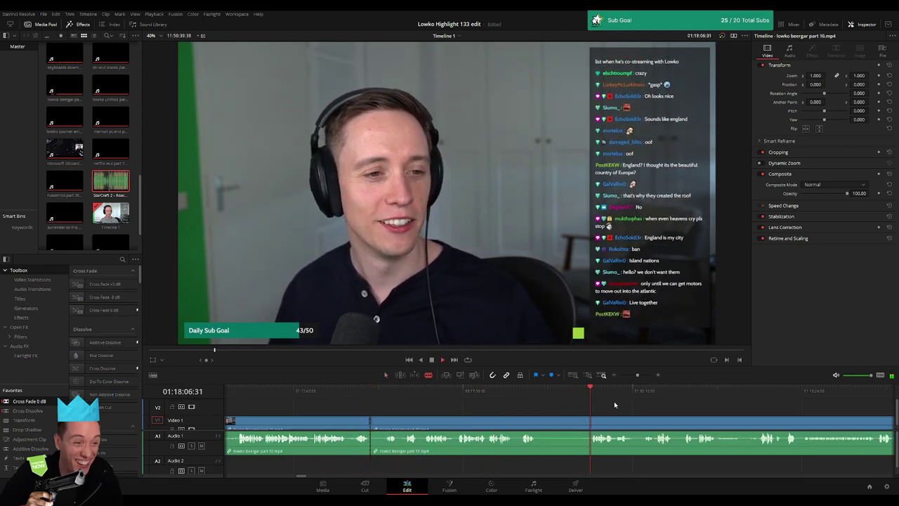
pyautogui.hscroll(5, 755, 396)
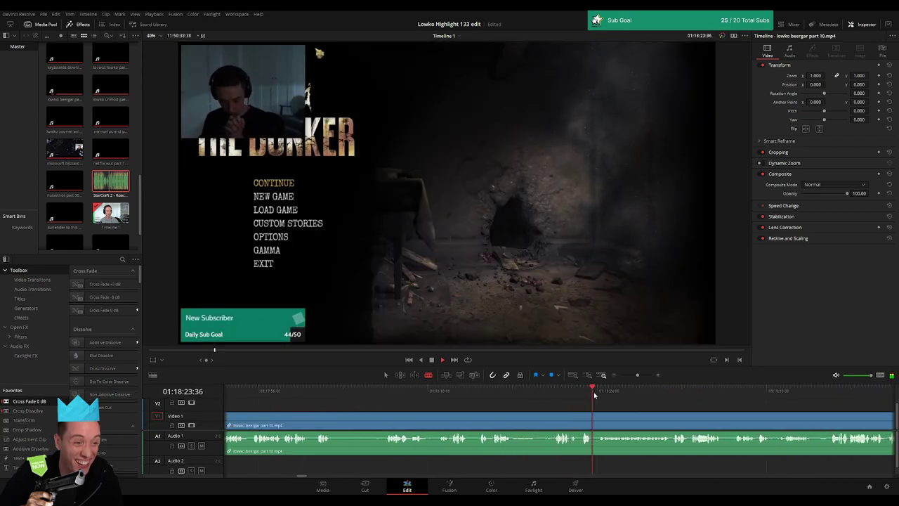
# Step: Scrub through the beergar footage and the ahh lag part 11 clip to find its boundaries
pyautogui.hscroll(2, 594, 396)
pyautogui.hscroll(3, 517, 403)
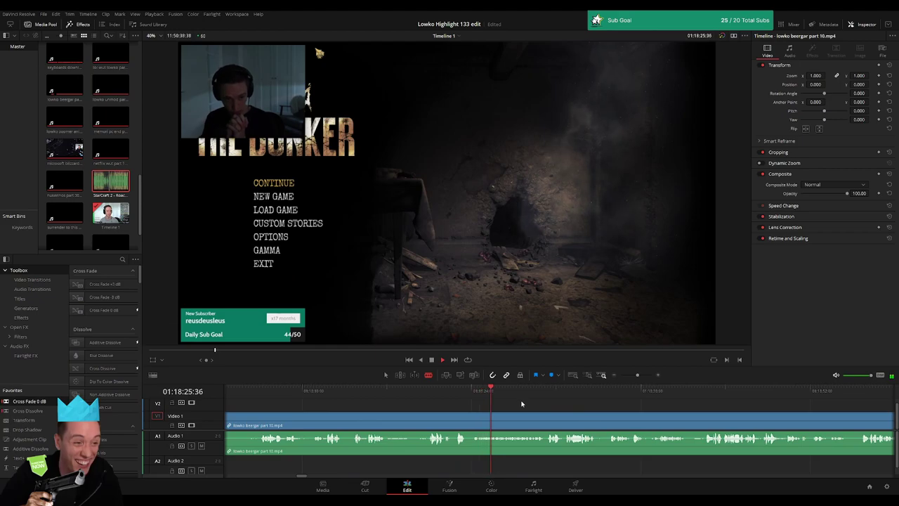
pyautogui.moveTo(637, 374); pyautogui.dragTo(633, 380)
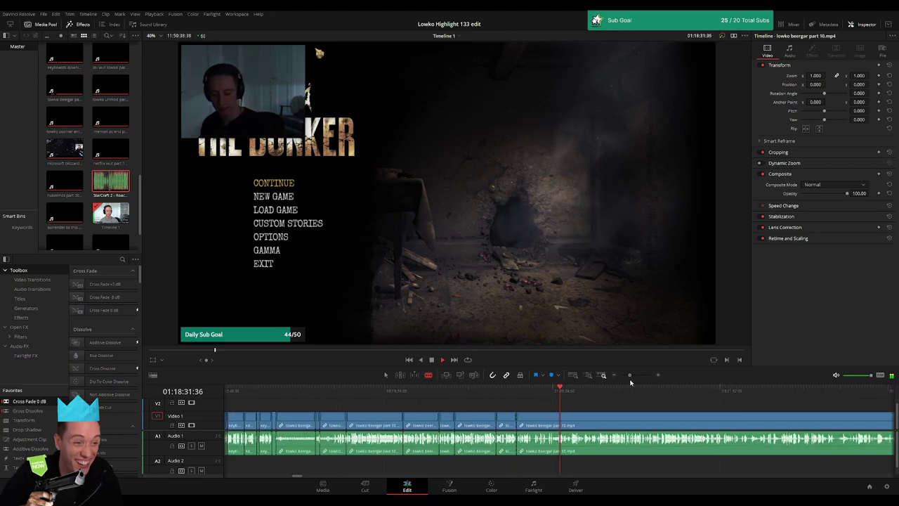
pyautogui.scroll(-3, 491, 407)
pyautogui.scroll(-3, 492, 407)
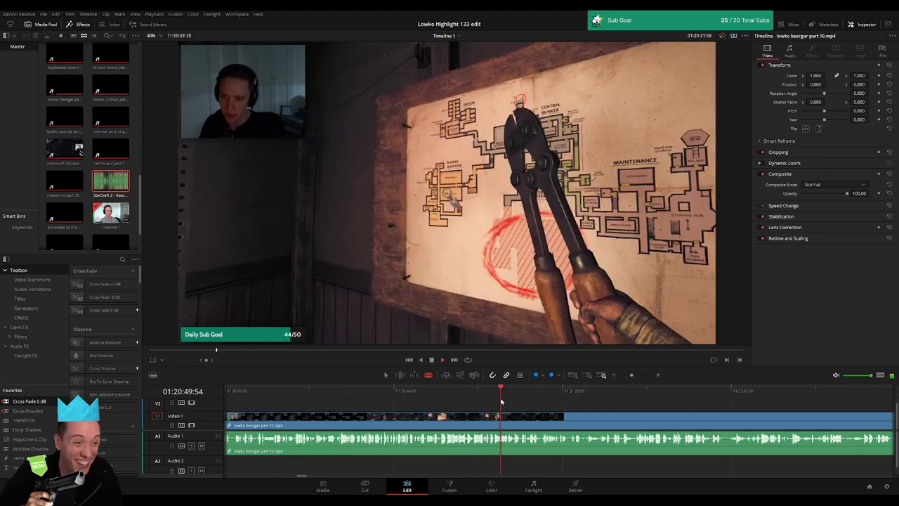
pyautogui.moveTo(445, 400); pyautogui.dragTo(815, 395)
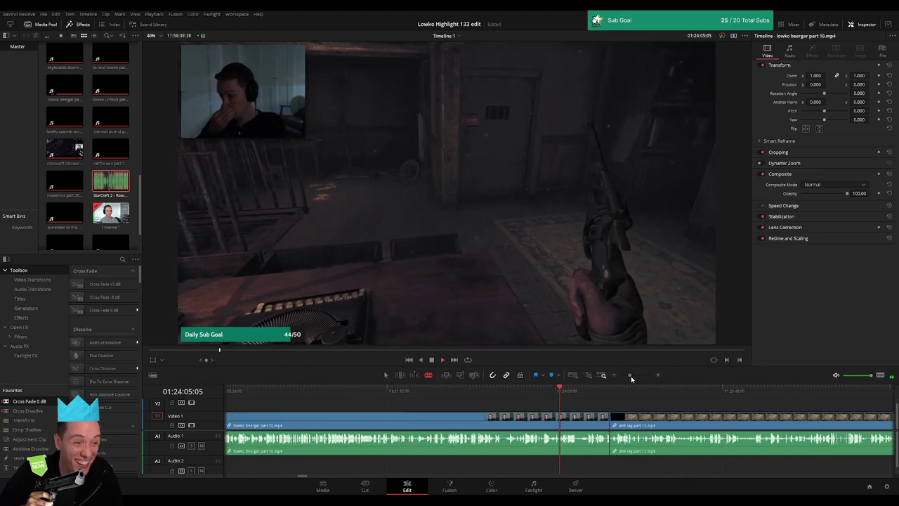
pyautogui.moveTo(626, 390); pyautogui.dragTo(607, 422)
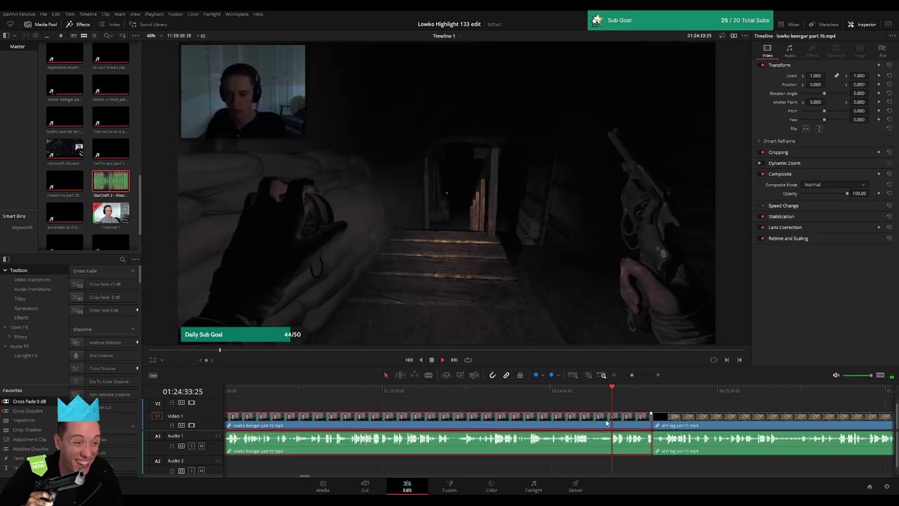
pyautogui.moveTo(570, 396)
pyautogui.mouseDown()
pyautogui.moveTo(506, 408)
pyautogui.moveTo(813, 404)
pyautogui.mouseUp()
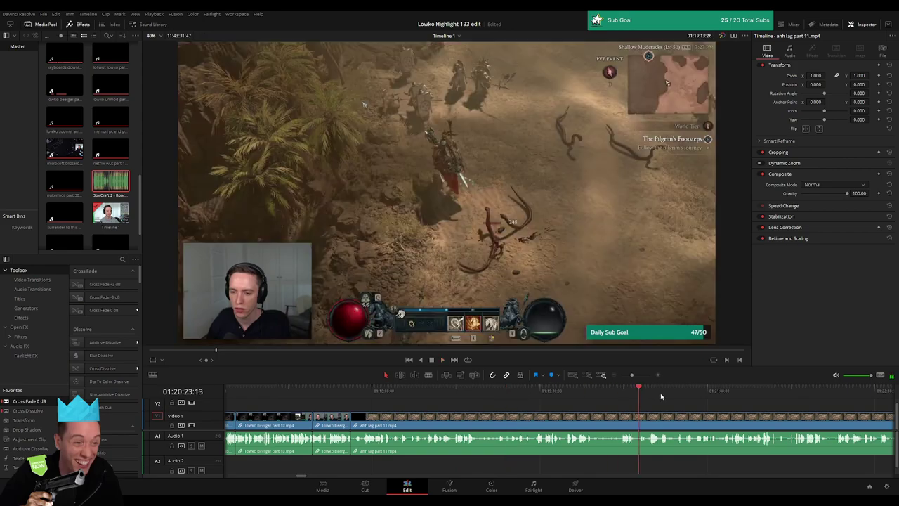
pyautogui.moveTo(632, 374); pyautogui.dragTo(632, 375)
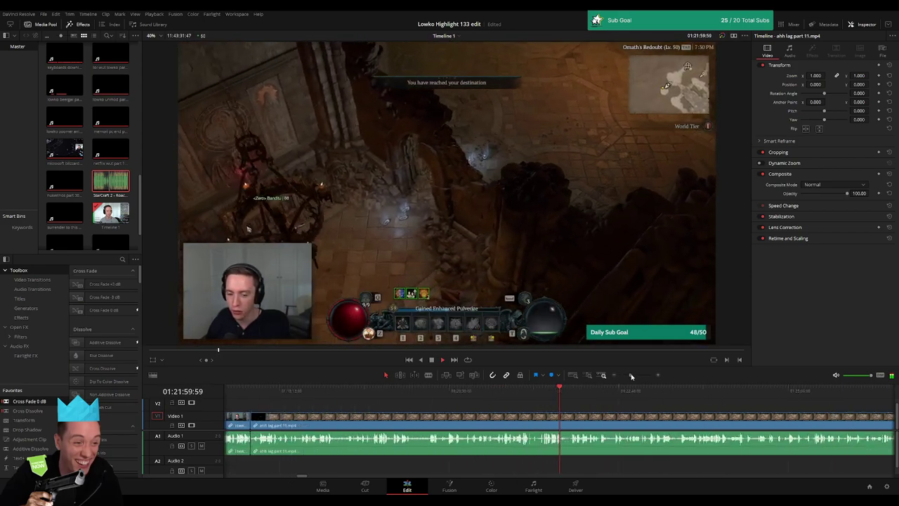
pyautogui.moveTo(567, 396); pyautogui.dragTo(835, 398)
# Step: Zoom out around ahh lag part 11 and ripple-delete it so part 12 follows directly
pyautogui.moveTo(630, 377); pyautogui.dragTo(626, 375)
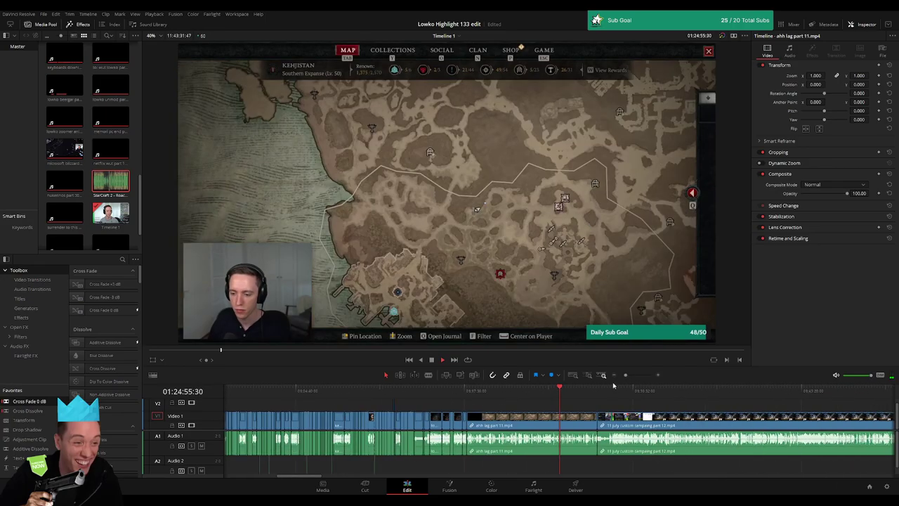
pyautogui.moveTo(561, 397); pyautogui.dragTo(586, 394)
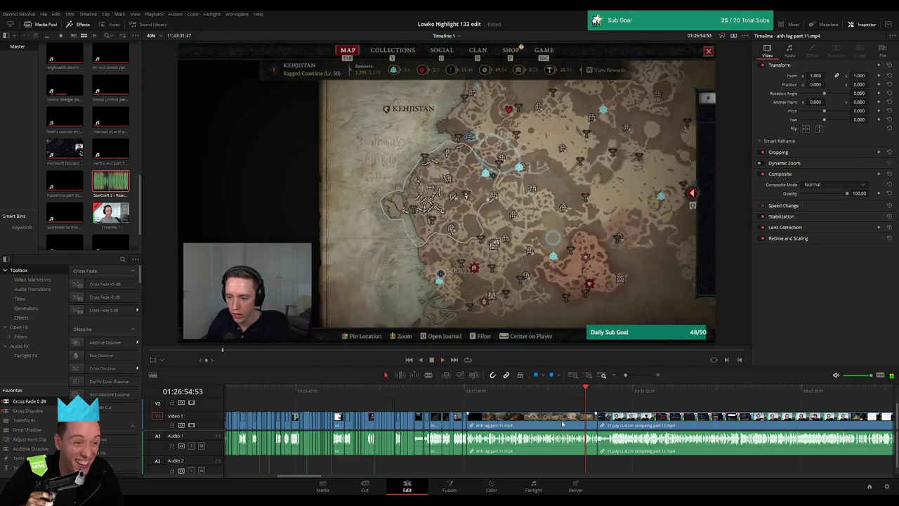
pyautogui.press('Delete')
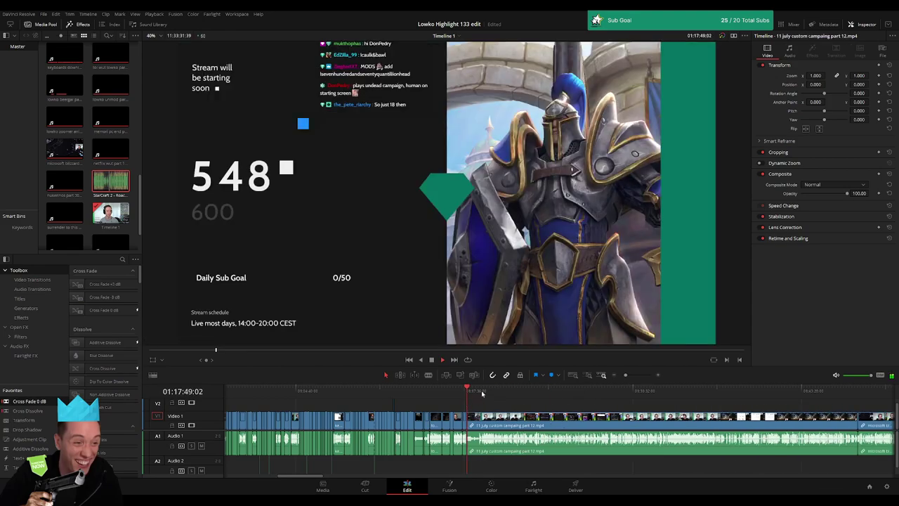
# Step: Jump into the webcam and chat part of the part 12 footage and stop playback
pyautogui.click(482, 394)
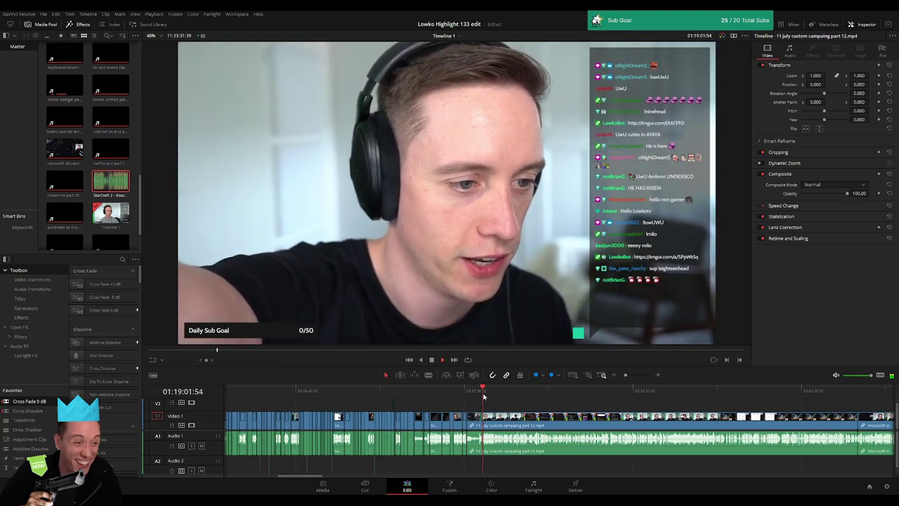
pyautogui.click(488, 394)
pyautogui.moveTo(636, 380); pyautogui.dragTo(626, 383)
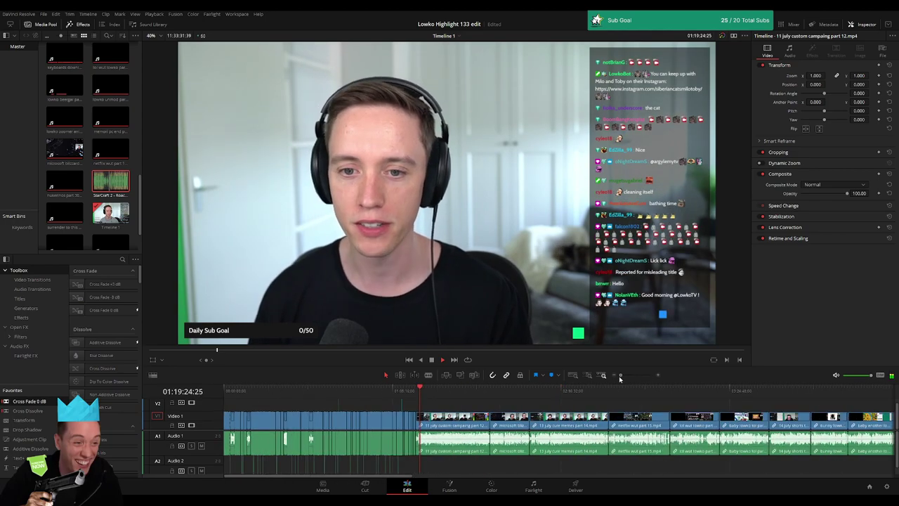
pyautogui.press('space')
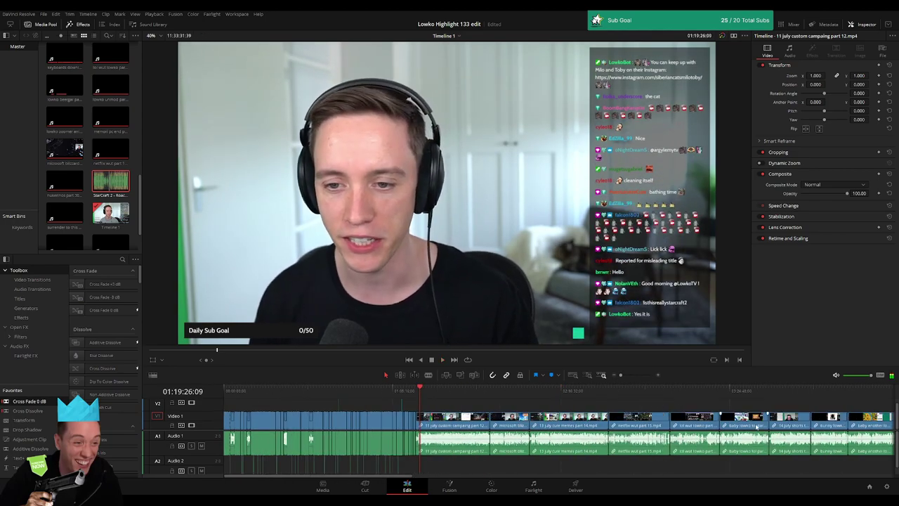
# Step: Widen the timeline clips and move the playhead to the Reddit StarCraft section
pyautogui.hscroll(10, 431, 394)
pyautogui.hscroll(5, 432, 394)
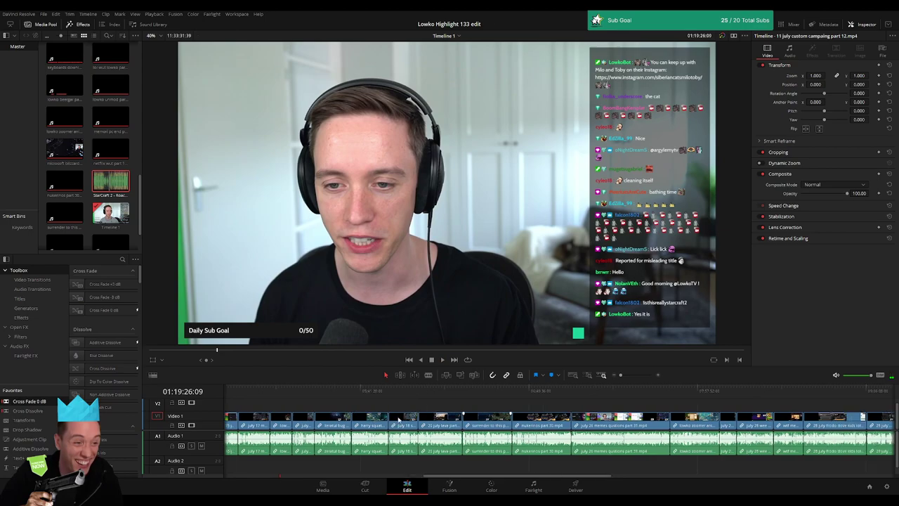
pyautogui.hscroll(5, 463, 400)
pyautogui.hscroll(3, 506, 411)
pyautogui.hscroll(5, 539, 417)
pyautogui.hscroll(-5, 538, 417)
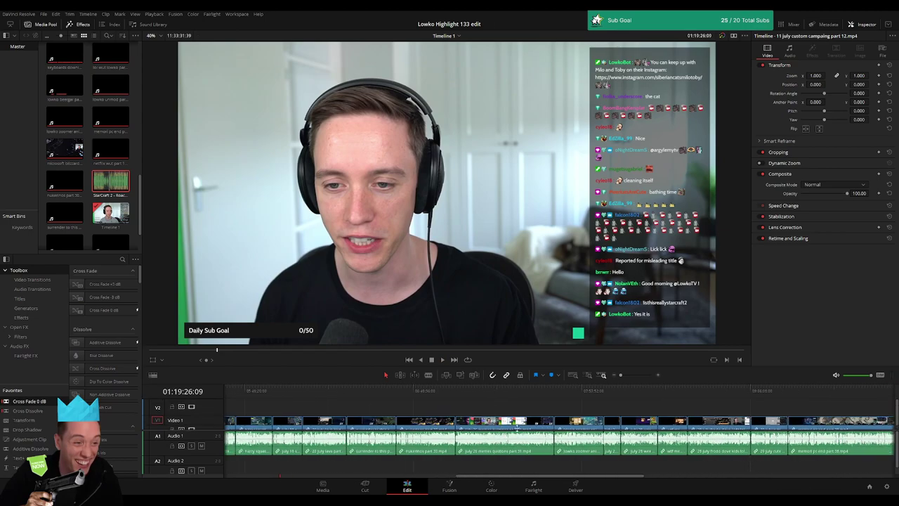
pyautogui.hscroll(-5, 539, 418)
pyautogui.hscroll(-5, 539, 417)
pyautogui.hscroll(-5, 539, 418)
pyautogui.scroll(2, 533, 465)
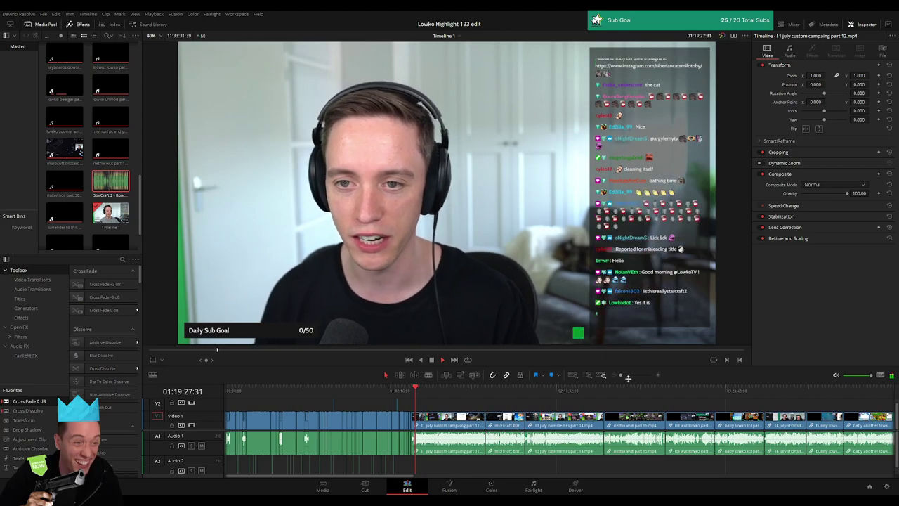
pyautogui.moveTo(621, 376); pyautogui.dragTo(631, 375)
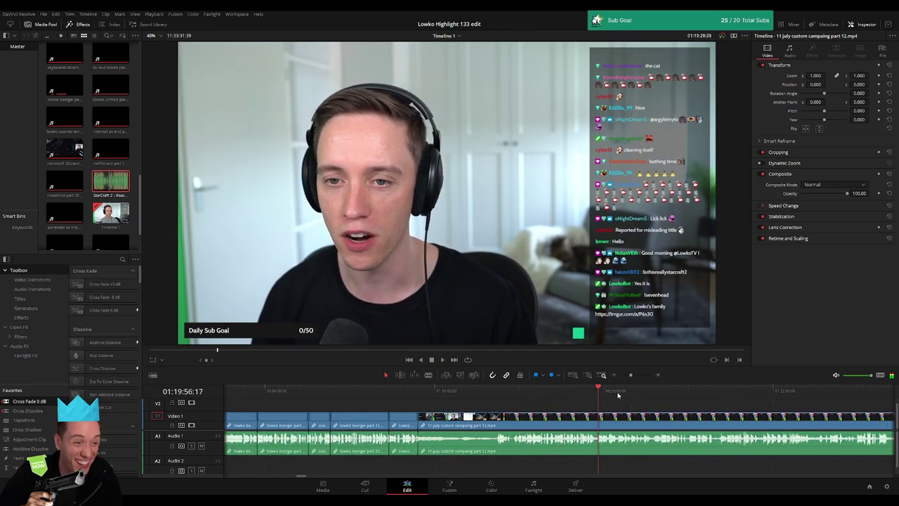
pyautogui.click(681, 391)
pyautogui.scroll(-5, 680, 398)
# Step: Play back the Reddit StarCraft screen capture to locate where it begins
pyautogui.click(598, 390)
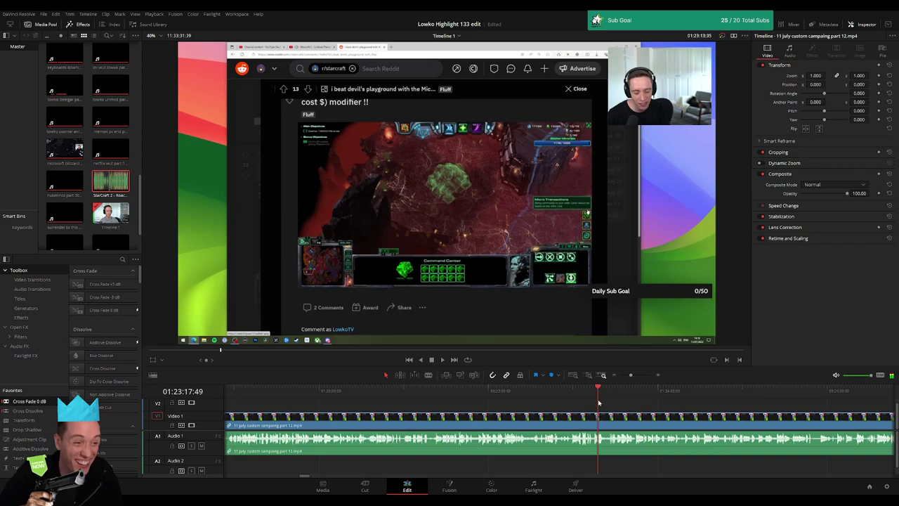
pyautogui.click(531, 406)
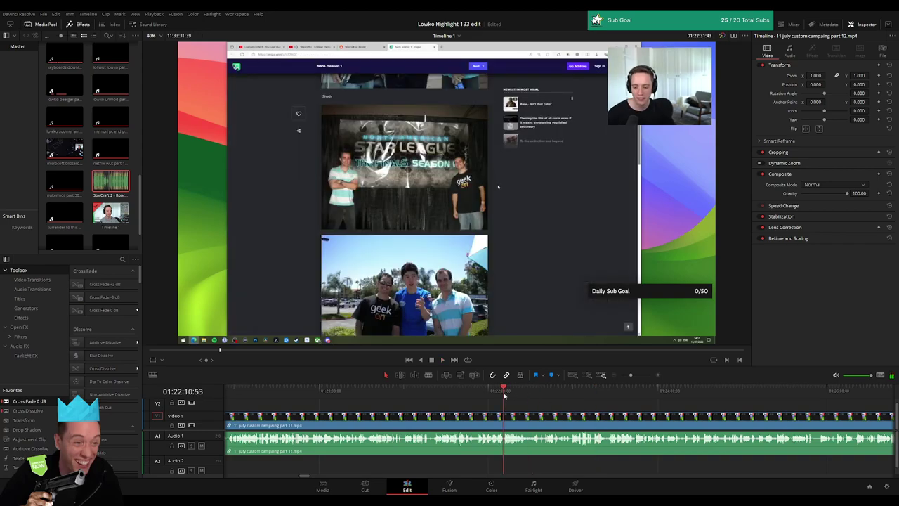
pyautogui.moveTo(504, 396); pyautogui.dragTo(482, 390)
pyautogui.press('space')
pyautogui.moveTo(631, 375); pyautogui.dragTo(636, 378)
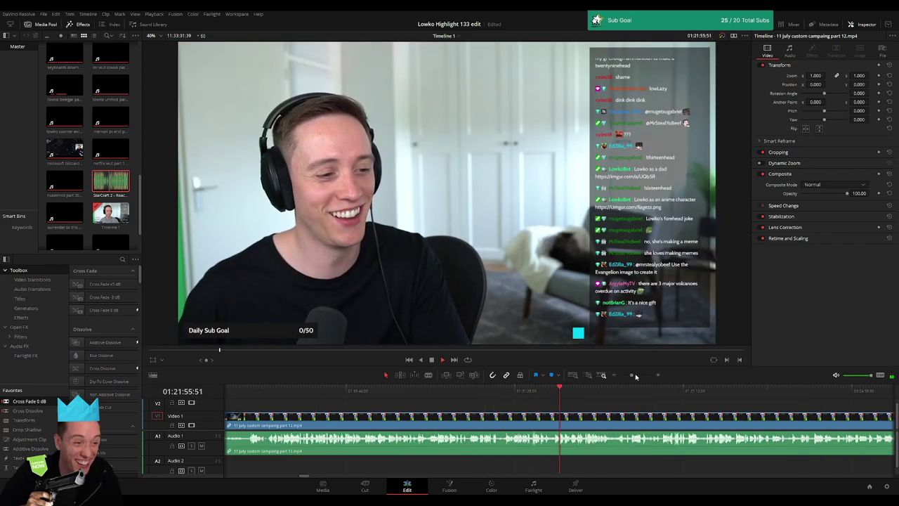
pyautogui.click(532, 390)
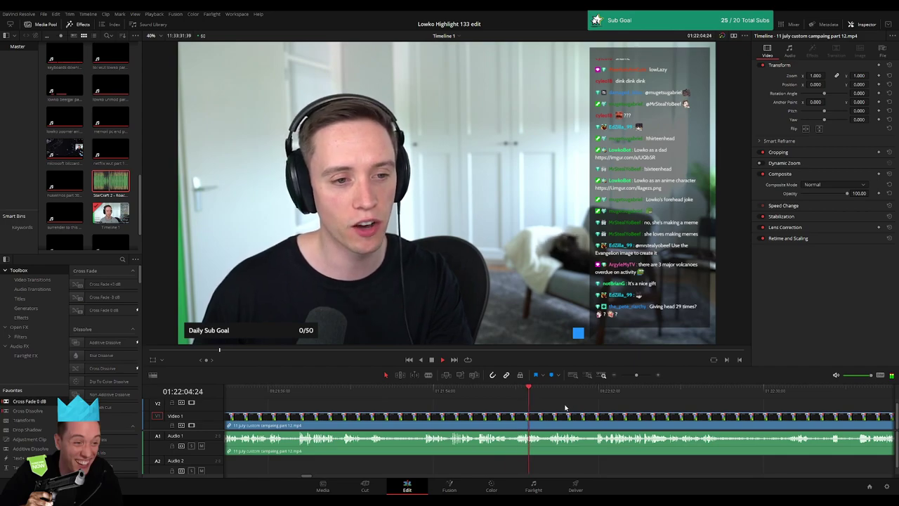
pyautogui.click(471, 393)
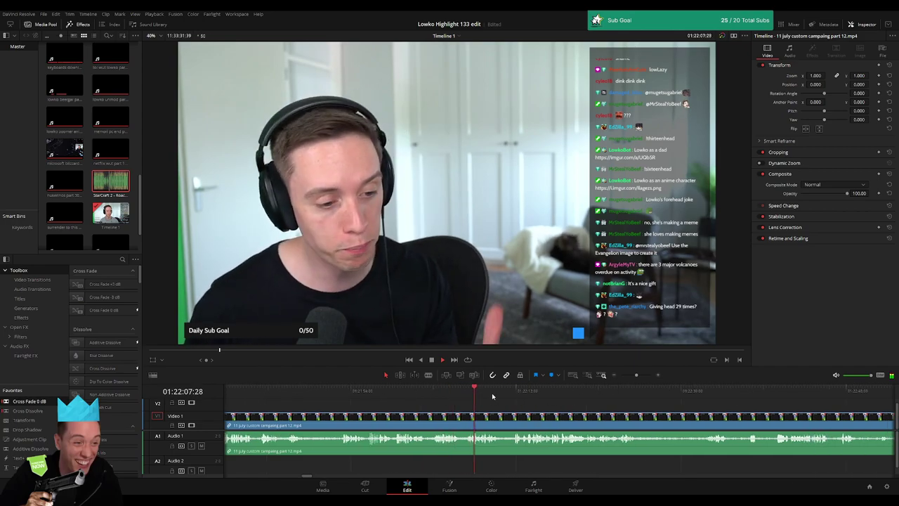
pyautogui.click(515, 396)
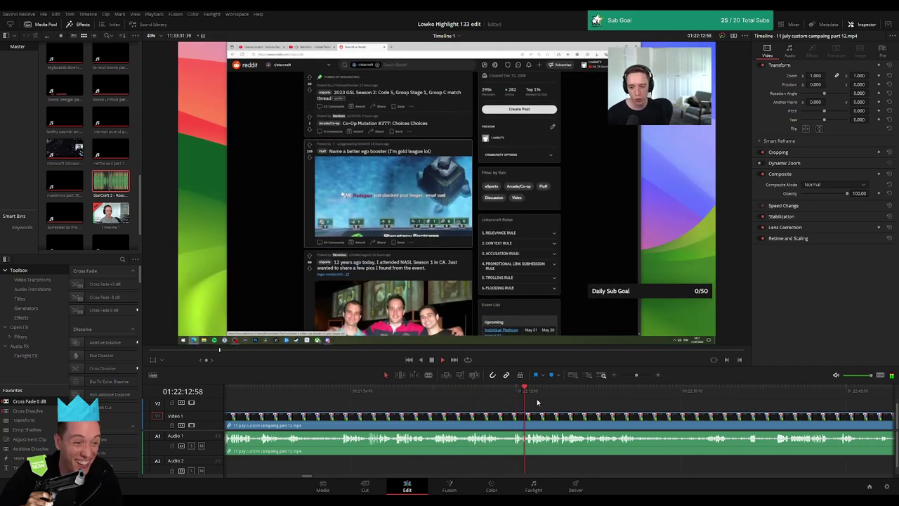
# Step: Split the clip where the Reddit section begins, then undo the split
pyautogui.hscroll(3, 452, 399)
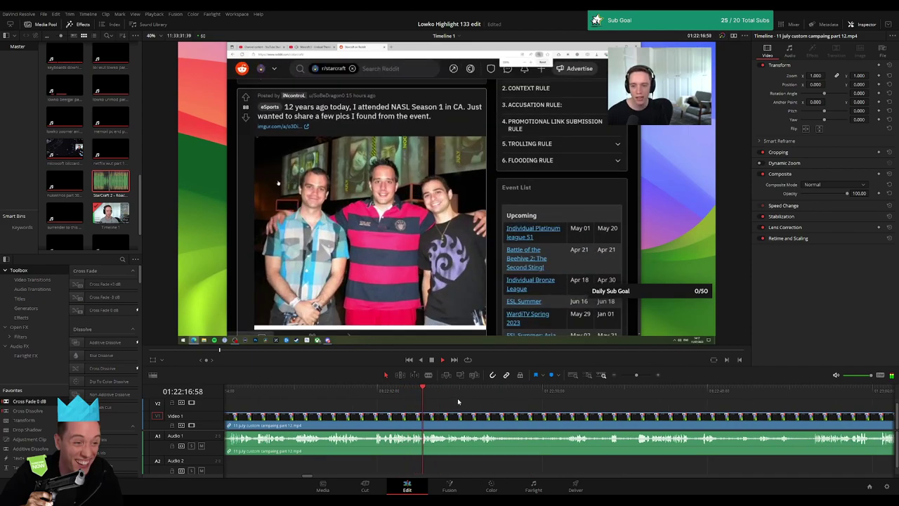
pyautogui.click(375, 415)
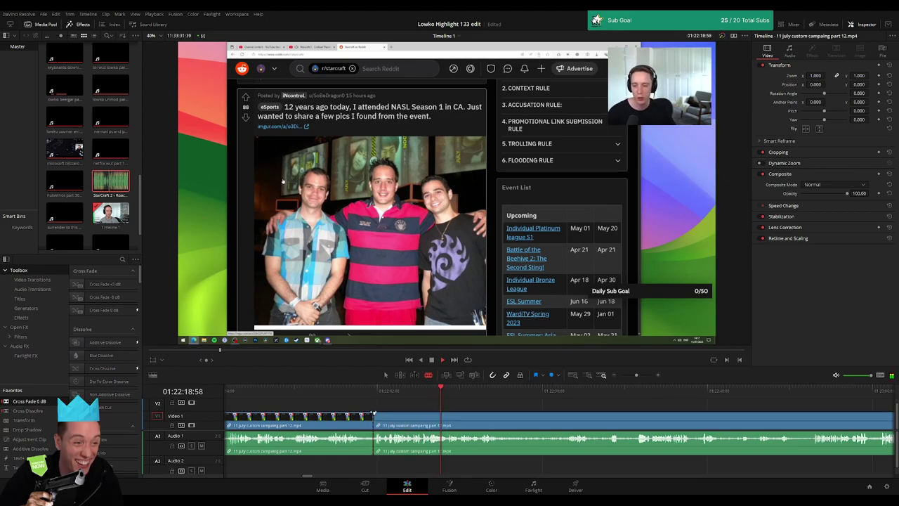
pyautogui.hotkey('ctrl', 'z')
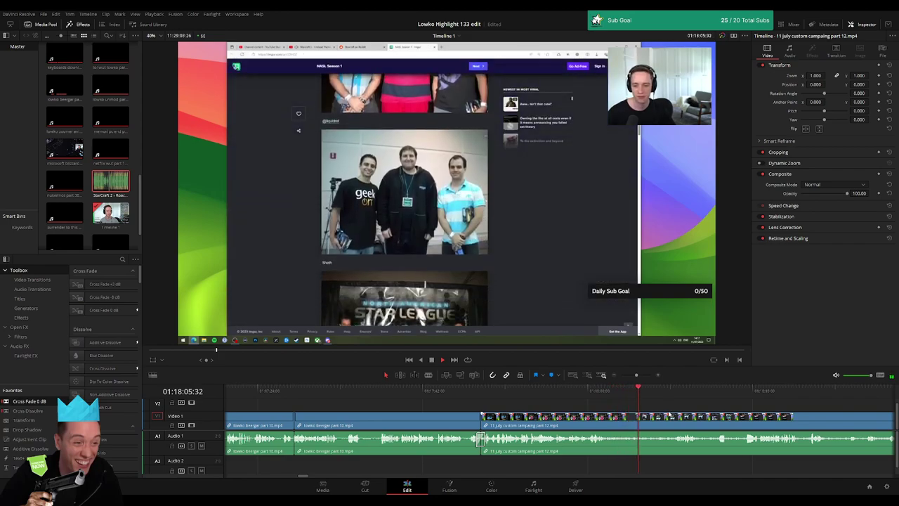
# Step: Scrub ahead through the NASL Season 1 photo gallery looking for the next dead air
pyautogui.hscroll(4, 461, 400)
pyautogui.click(466, 395)
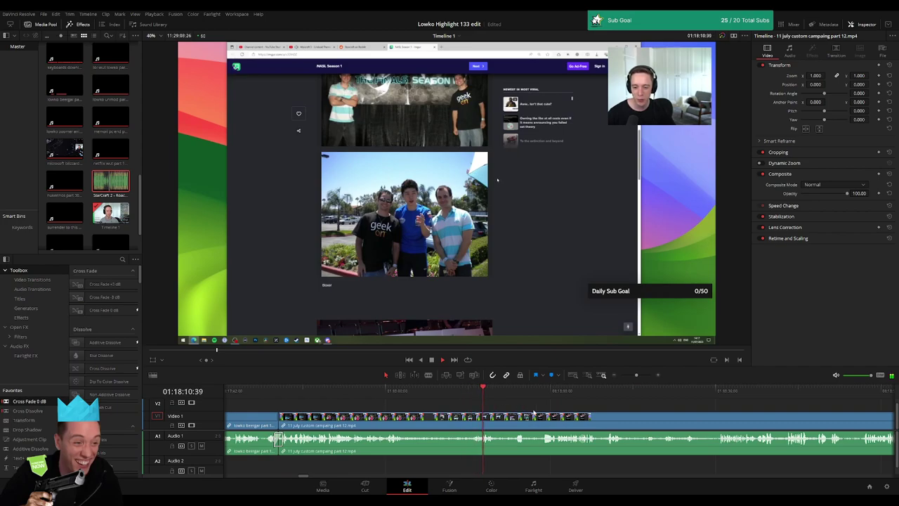
pyautogui.hscroll(1, 534, 413)
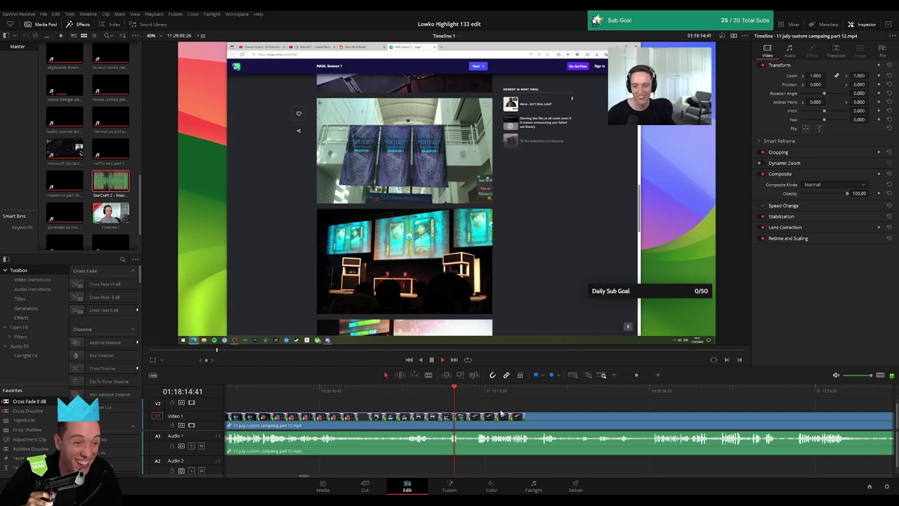
pyautogui.hotkey('ctrl', '-')
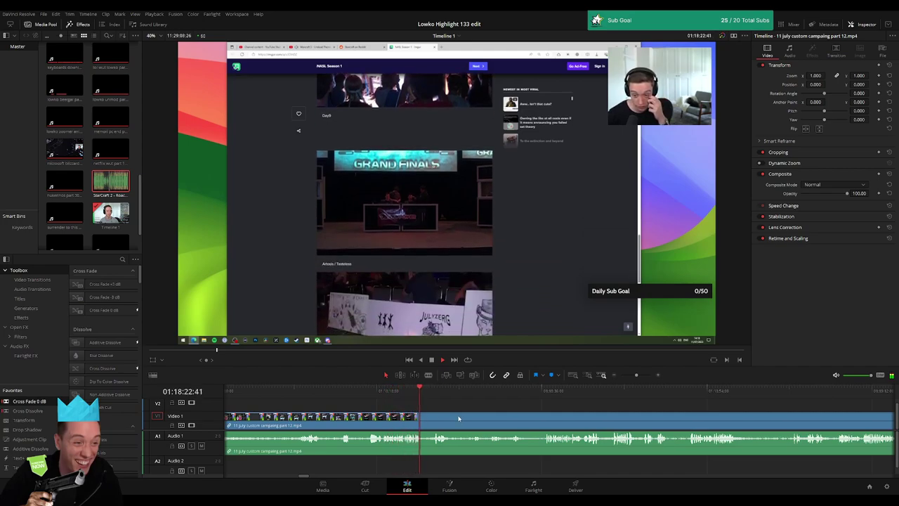
pyautogui.hscroll(2, 418, 418)
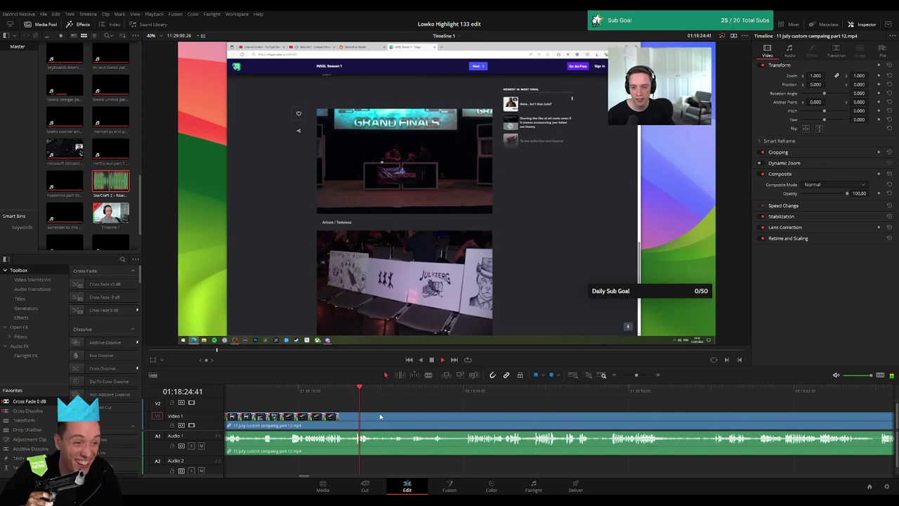
pyautogui.click(397, 394)
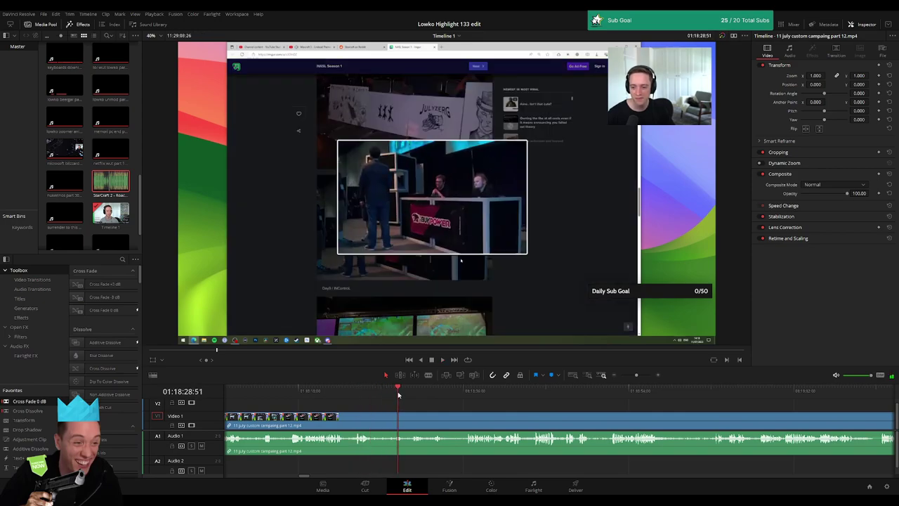
pyautogui.press('space')
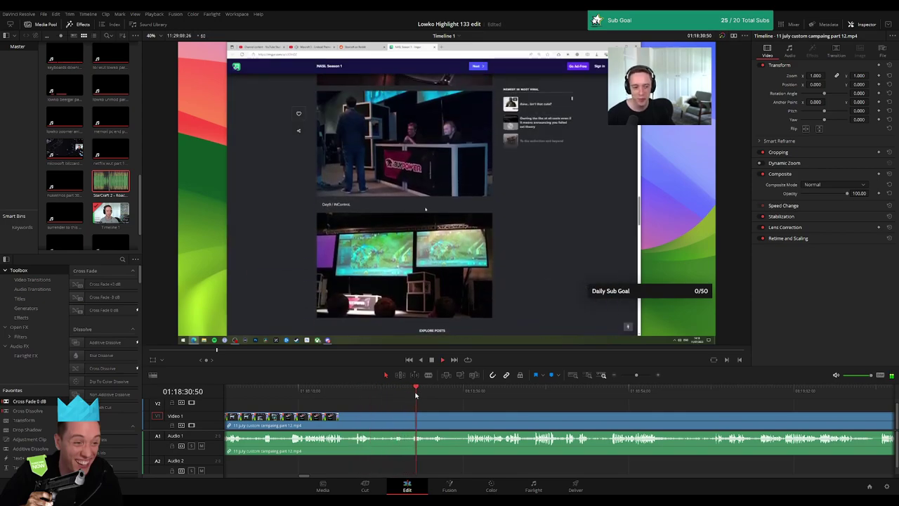
pyautogui.moveTo(416, 396); pyautogui.dragTo(465, 391)
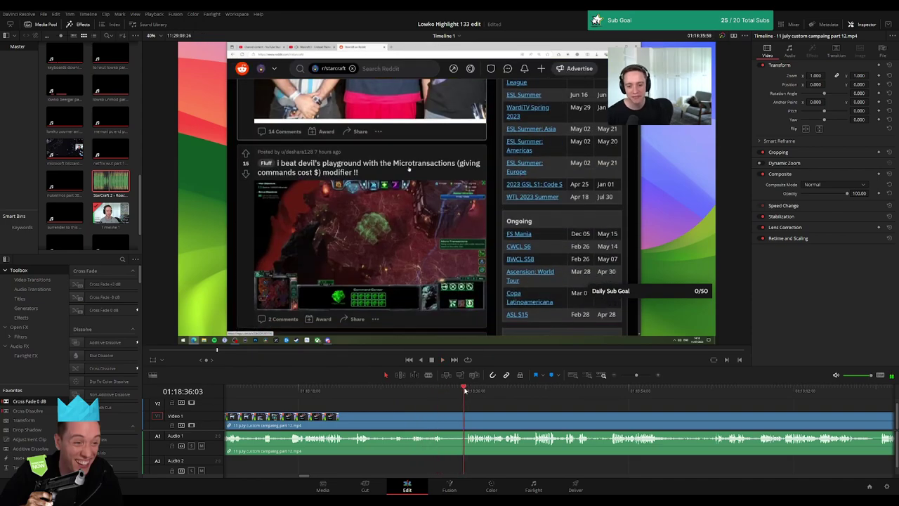
# Step: Blade out the first dead-air stretch in part 12 and delete it, closing the gap
pyautogui.press('b')
pyautogui.click(447, 417)
pyautogui.click(469, 417)
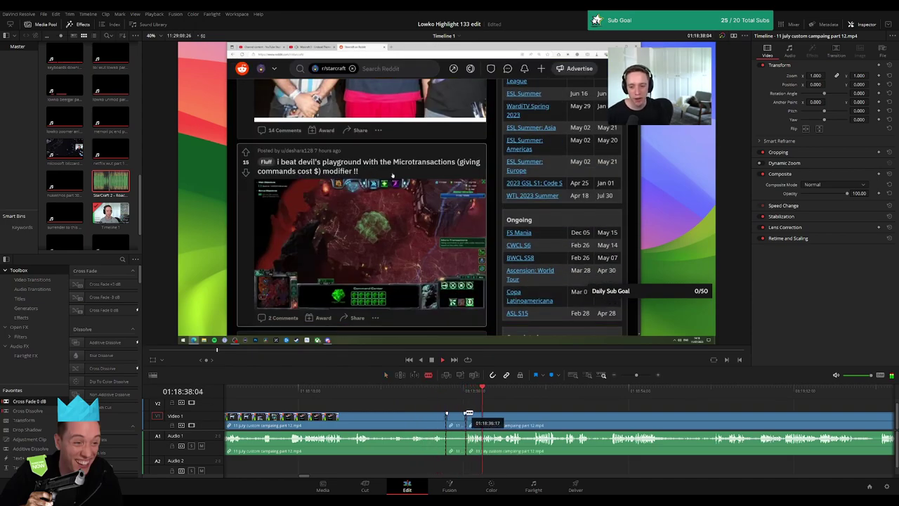
pyautogui.press('a')
pyautogui.click(457, 418)
pyautogui.press('BackSpace')
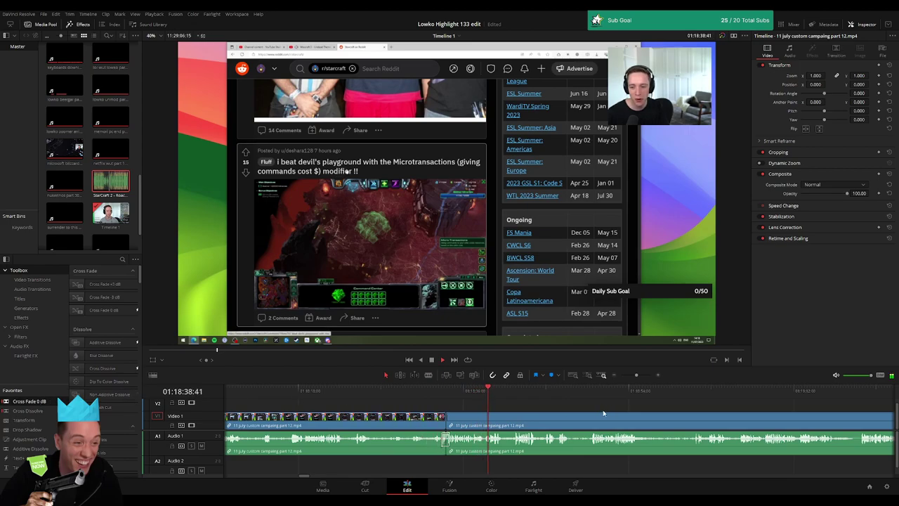
# Step: Cut out a second pause further along and delete it so the footage closes up
pyautogui.hscroll(3, 562, 411)
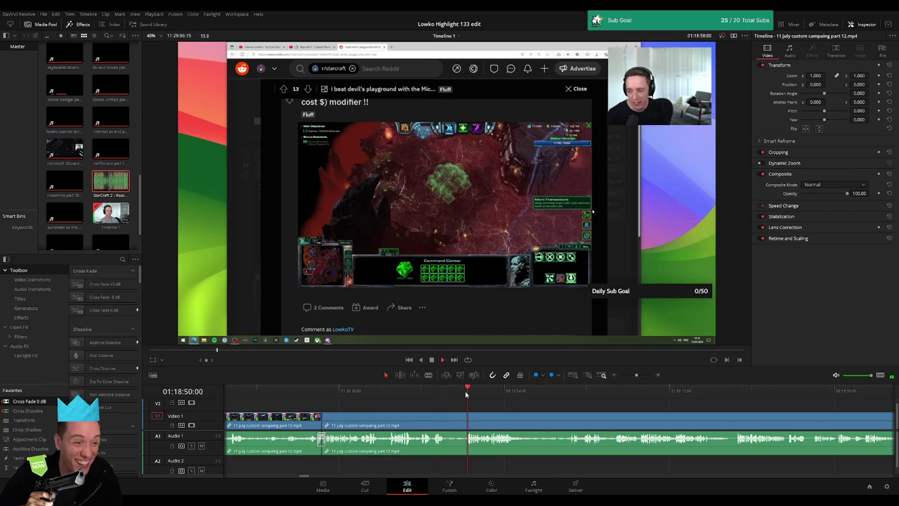
pyautogui.hscroll(3, 454, 401)
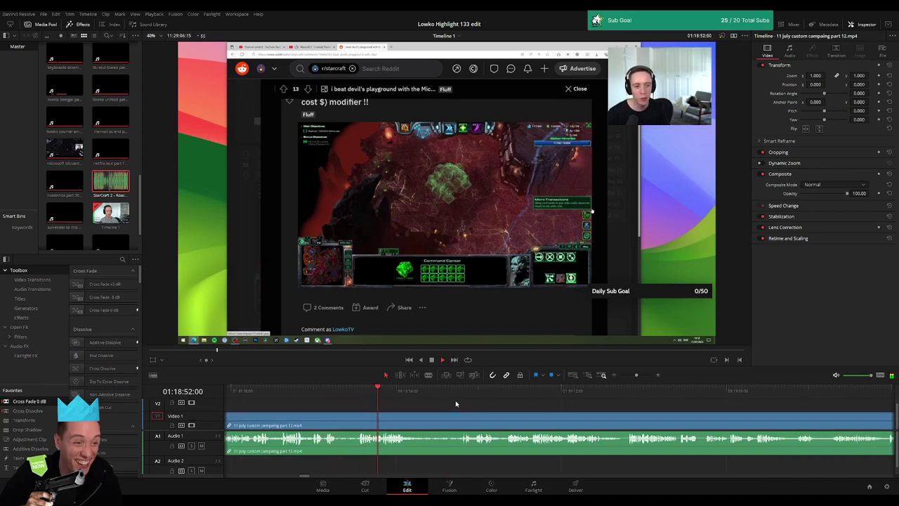
pyautogui.press('b')
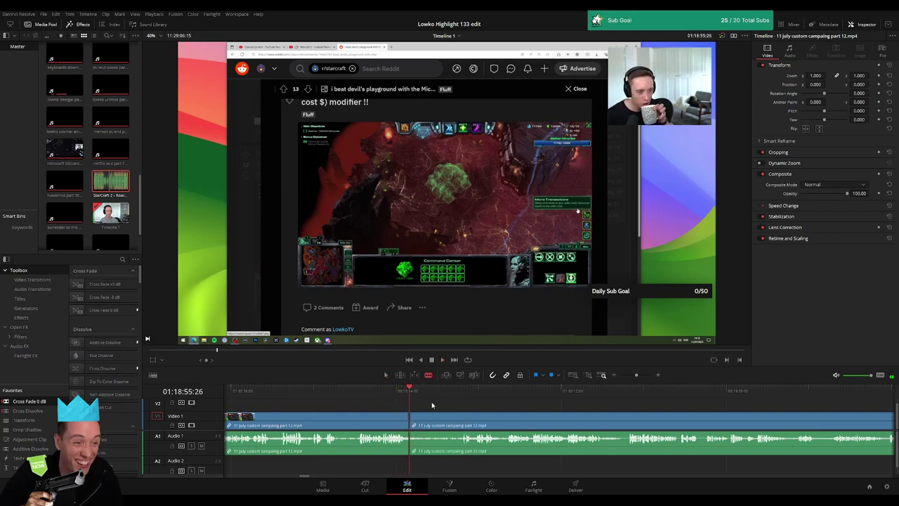
pyautogui.click(406, 419)
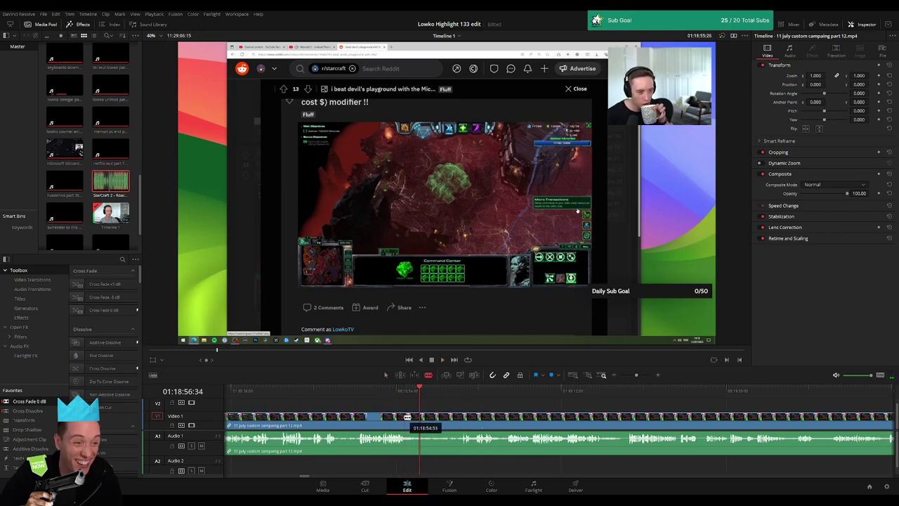
pyautogui.click(407, 418)
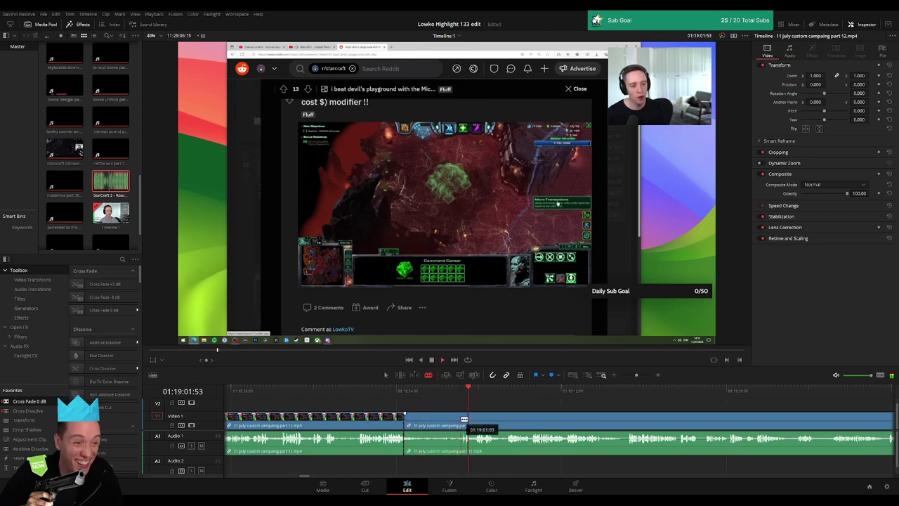
pyautogui.click(464, 419)
pyautogui.press('a')
pyautogui.click(436, 421)
pyautogui.press('Delete')
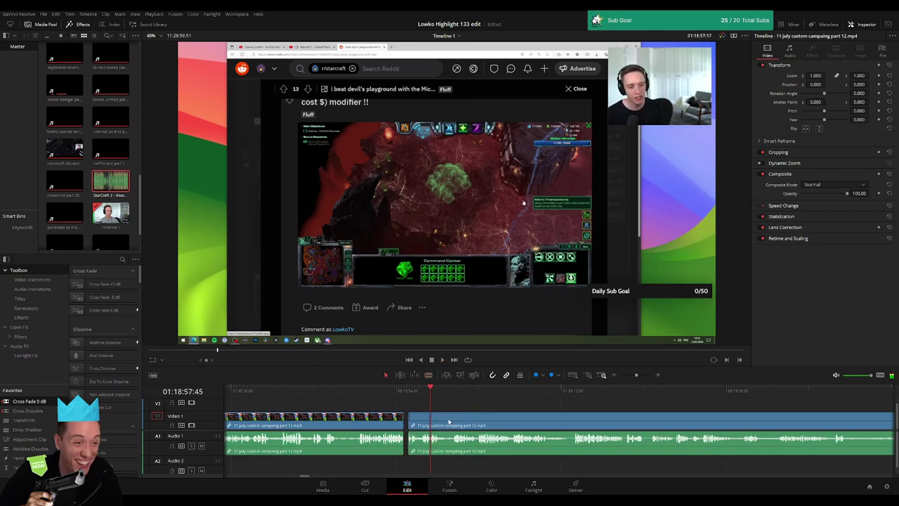
pyautogui.press('space')
pyautogui.click(407, 453)
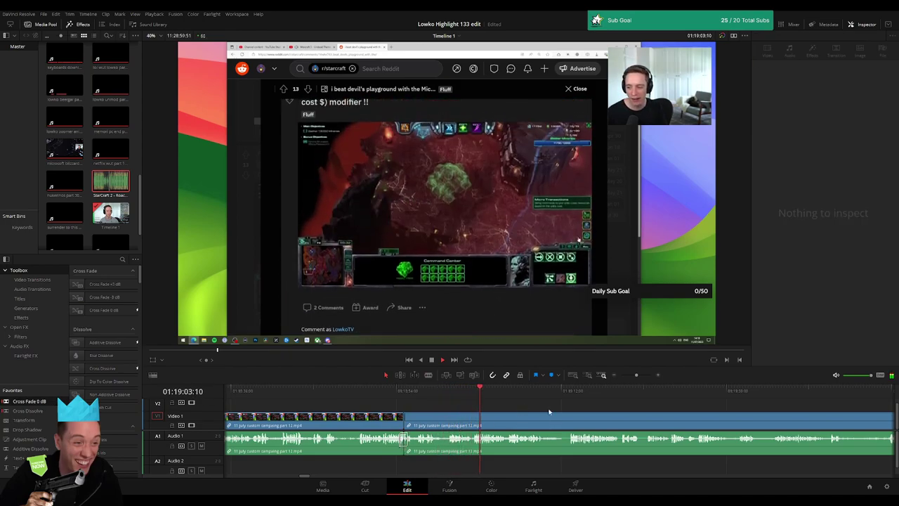
# Step: Remove two more short dead-air pieces with blade cuts and ripple deletes
pyautogui.hscroll(3, 459, 406)
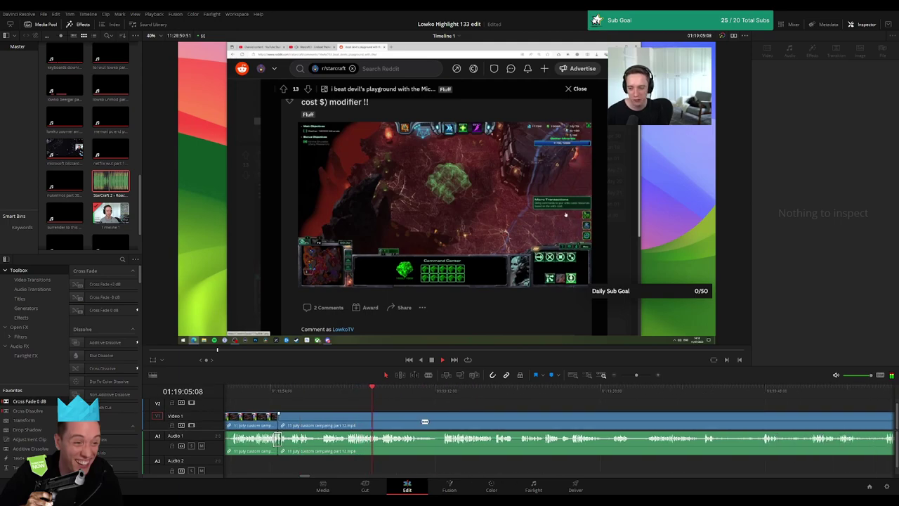
pyautogui.click(418, 422)
pyautogui.click(442, 422)
pyautogui.press('a')
pyautogui.click(437, 422)
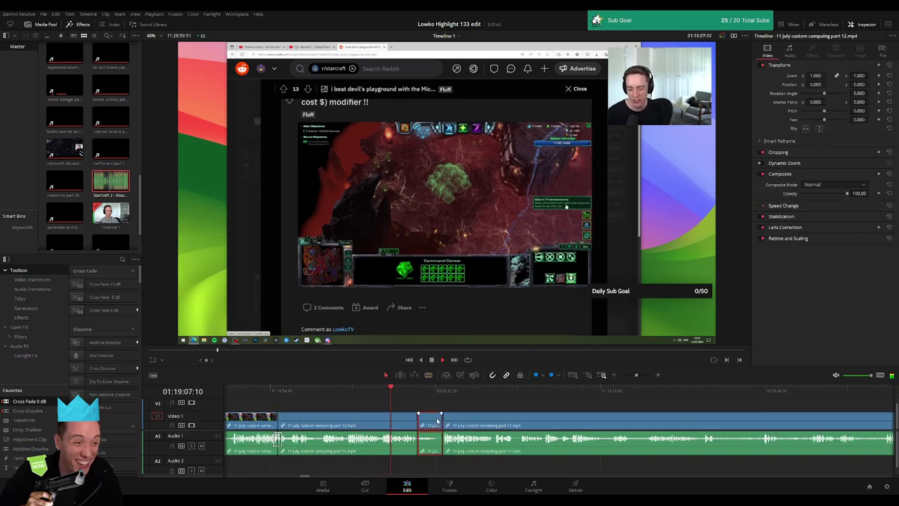
pyautogui.press('Delete')
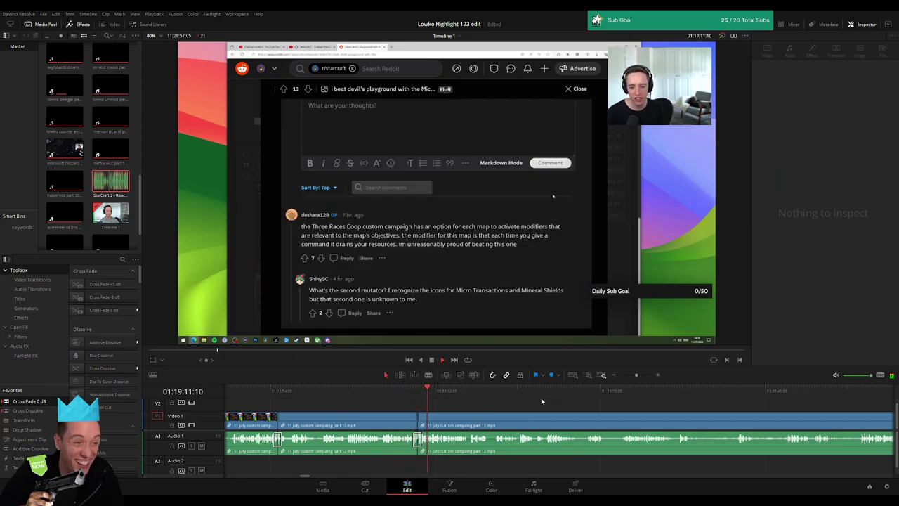
pyautogui.hscroll(2, 468, 397)
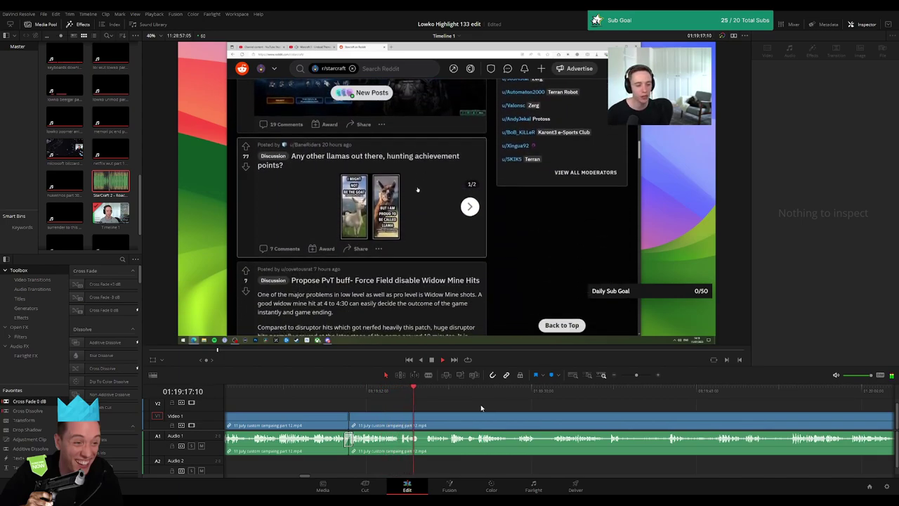
pyautogui.hscroll(2, 457, 410)
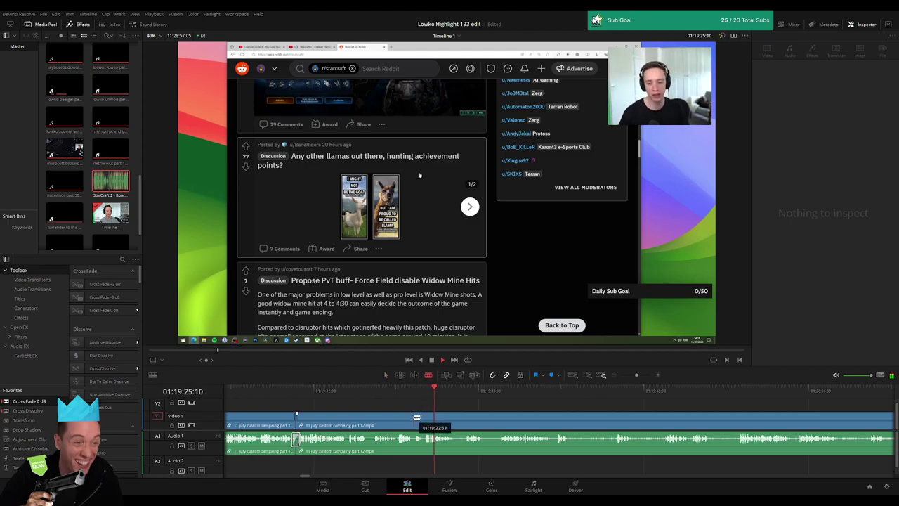
pyautogui.press('b')
pyautogui.click(422, 417)
pyautogui.press('a')
pyautogui.click(425, 417)
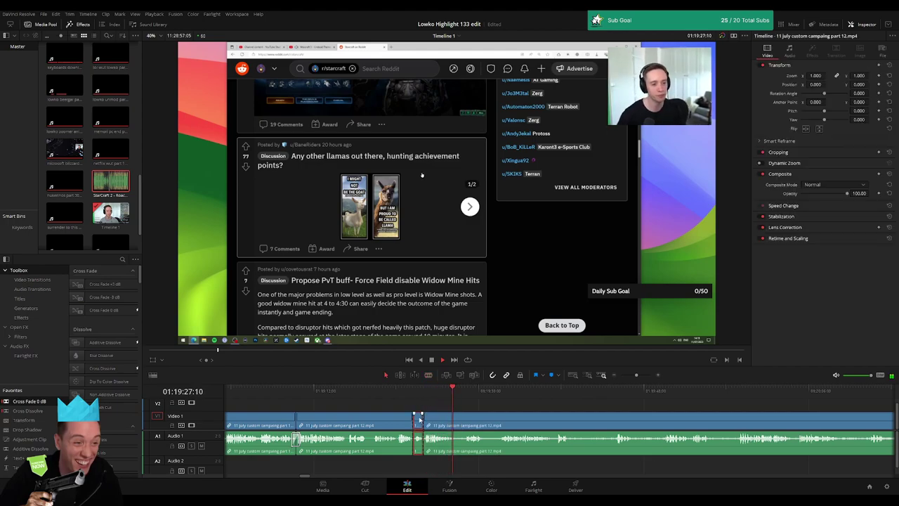
pyautogui.press('Delete')
# Step: Cut and delete the silent stretch that follows
pyautogui.hscroll(3, 426, 417)
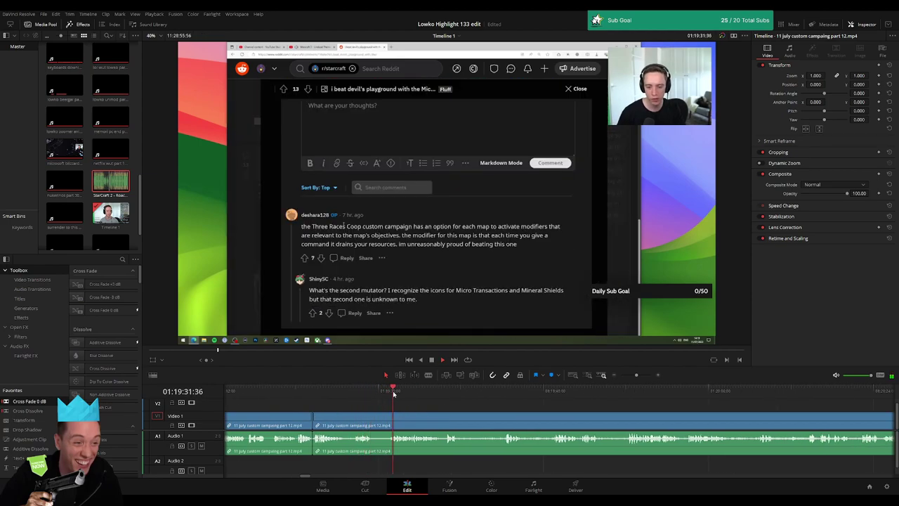
pyautogui.press('b')
pyautogui.click(394, 417)
pyautogui.press('a')
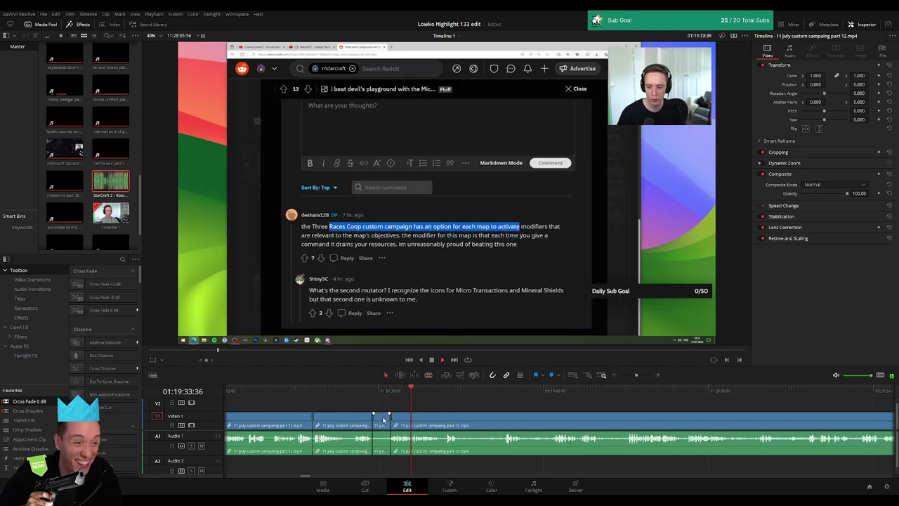
pyautogui.click(383, 426)
pyautogui.press('Delete')
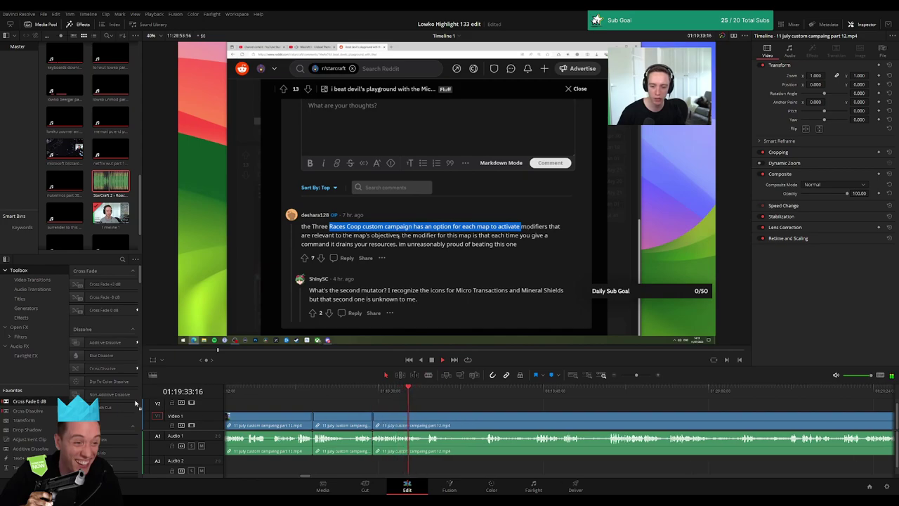
# Step: Trim the next clip's start later to skip silence and replay the edited section
pyautogui.hscroll(3, 413, 416)
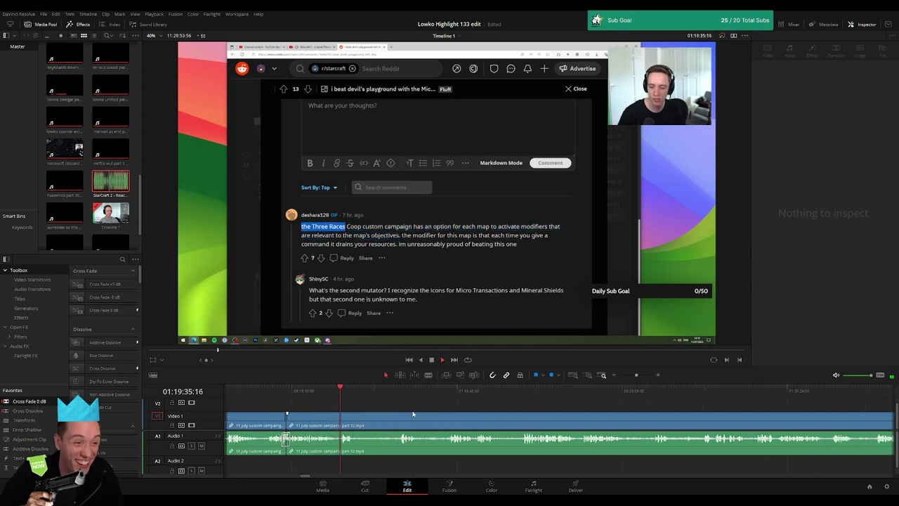
pyautogui.click(357, 425)
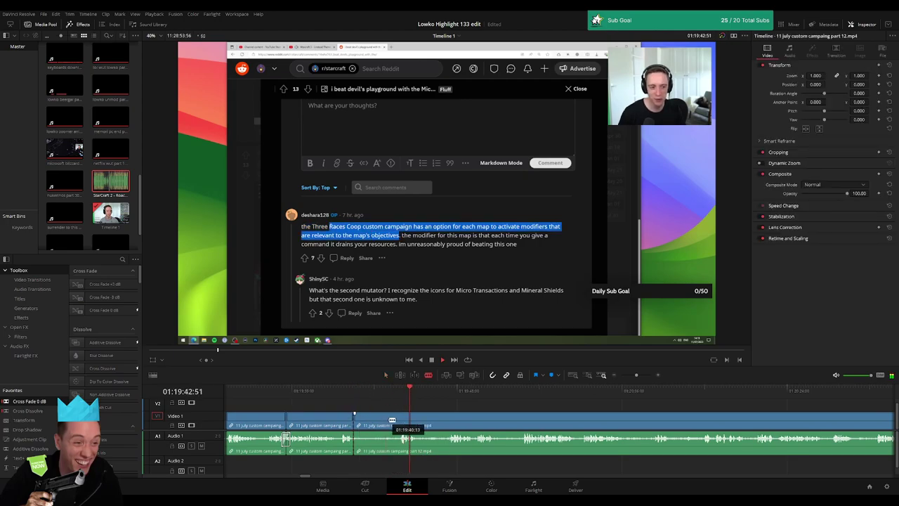
pyautogui.moveTo(358, 423); pyautogui.dragTo(371, 425)
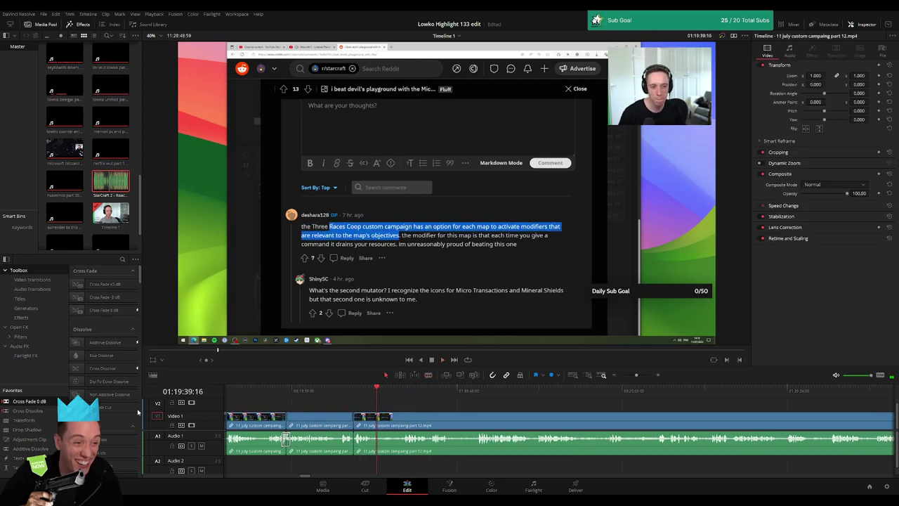
pyautogui.click(358, 391)
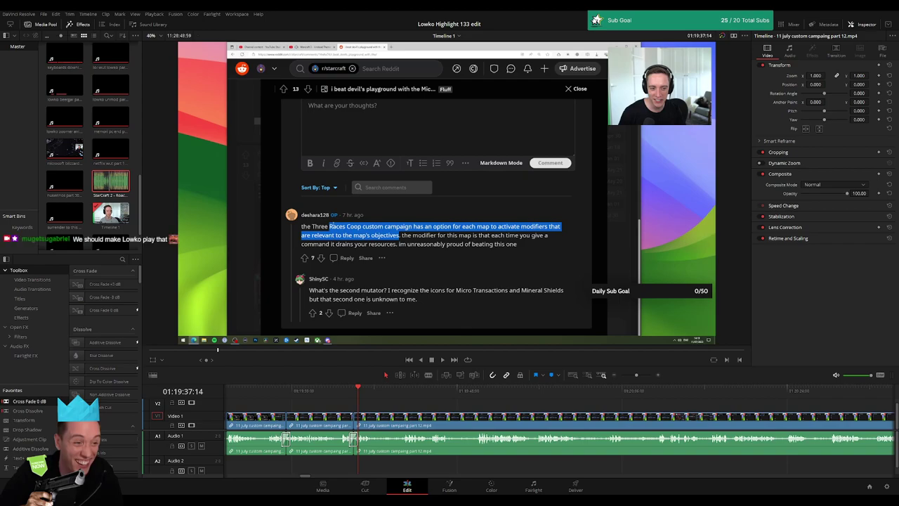
pyautogui.click(418, 417)
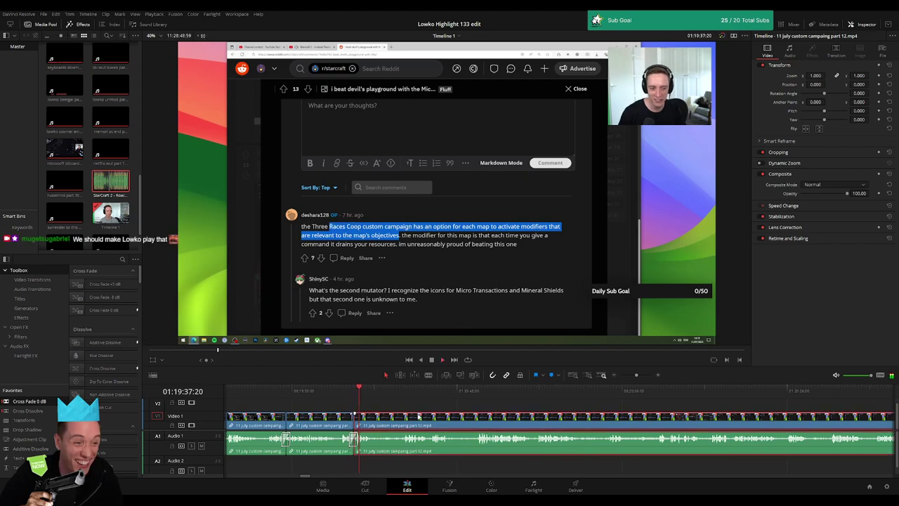
pyautogui.click(422, 404)
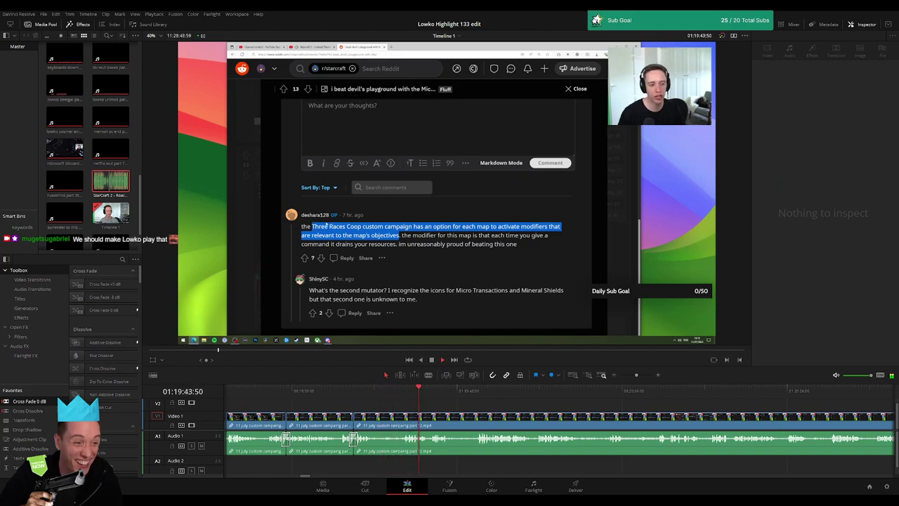
pyautogui.click(269, 388)
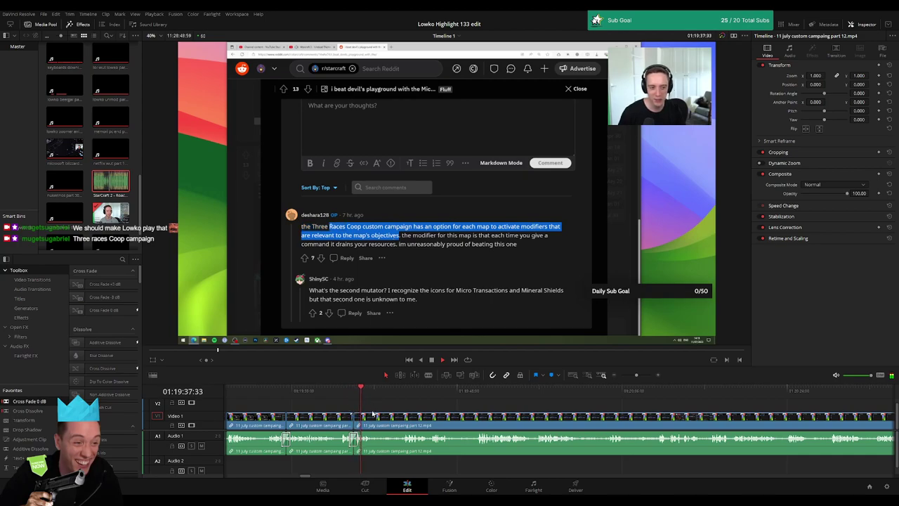
# Step: Delete two more short pauses, blading one out between two cuts
pyautogui.click(393, 419)
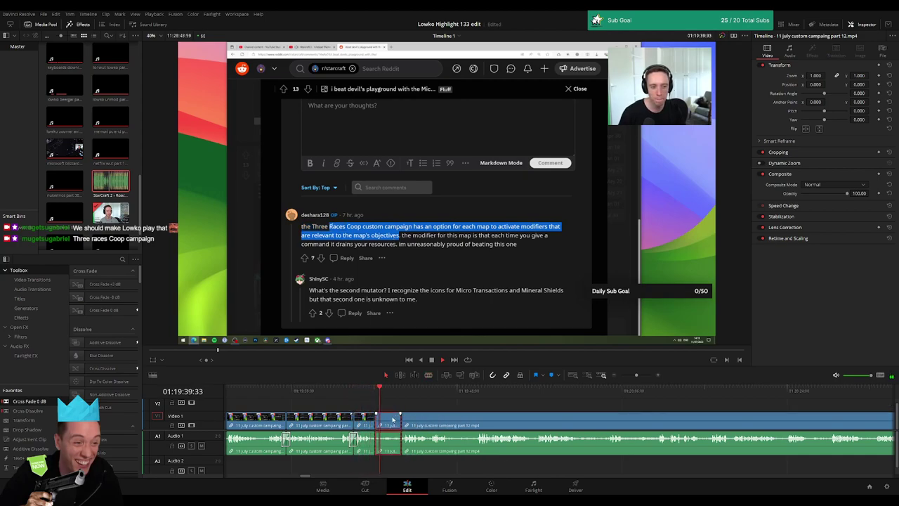
pyautogui.press('Delete')
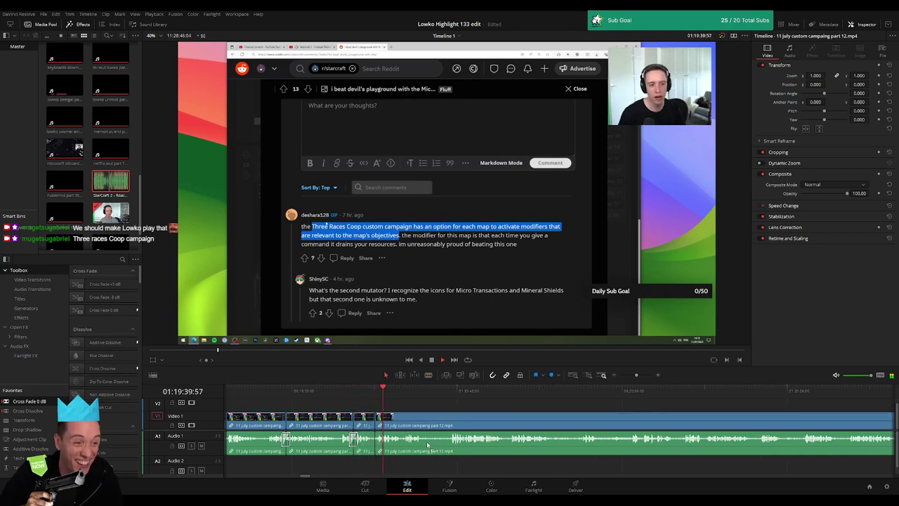
pyautogui.click(443, 398)
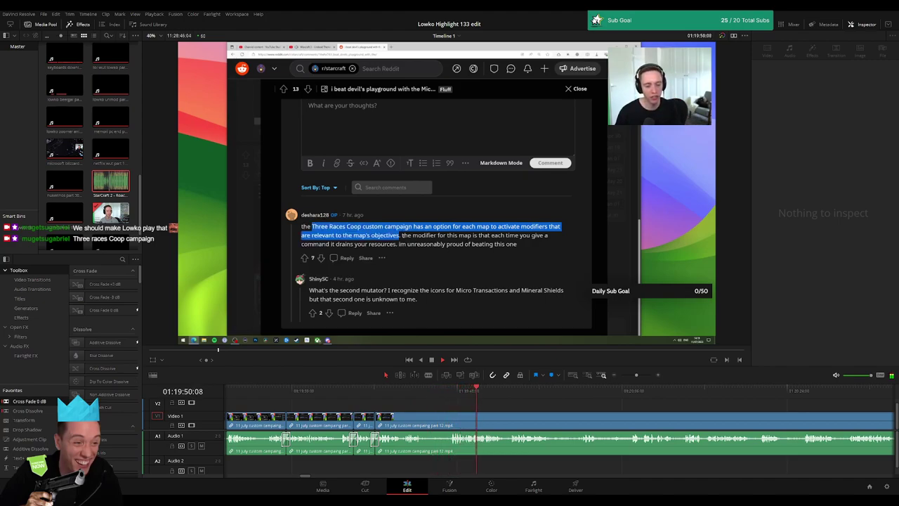
pyautogui.press('b')
pyautogui.click(422, 417)
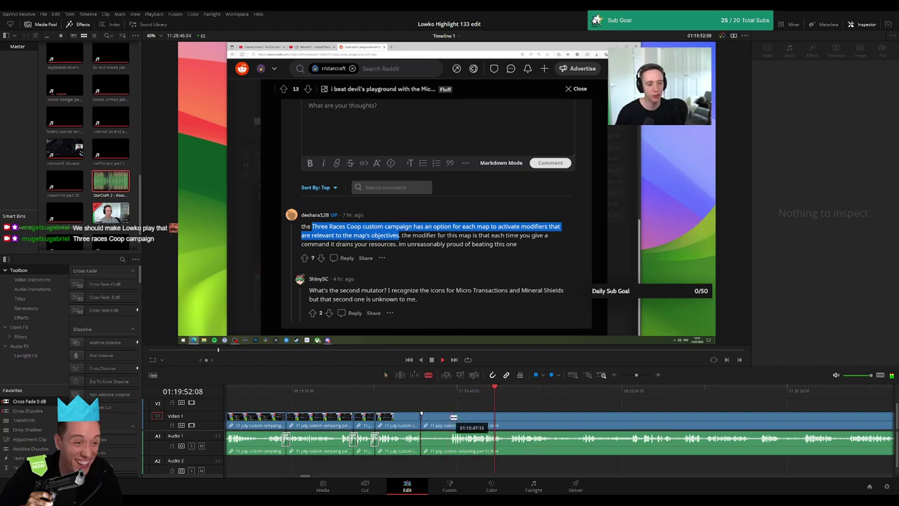
pyautogui.click(450, 417)
pyautogui.press('a')
pyautogui.click(441, 420)
pyautogui.press('Delete')
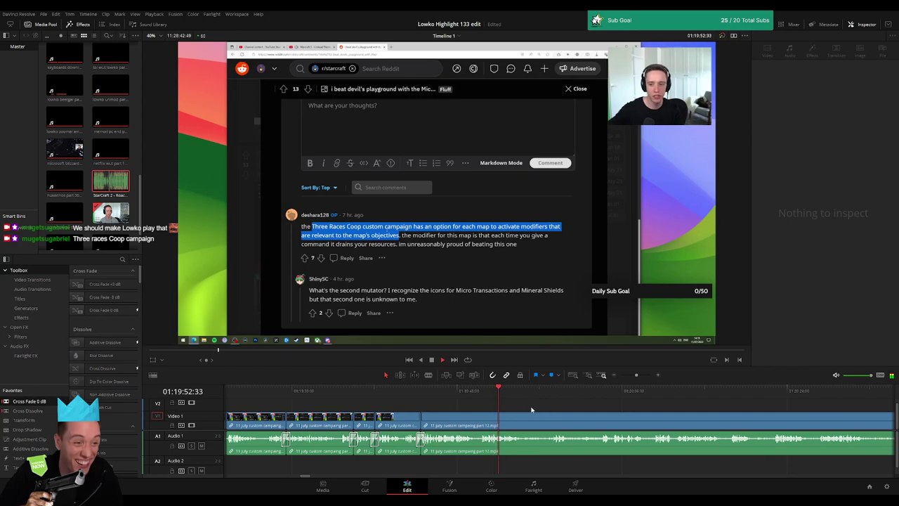
# Step: Split at the playhead with Ctrl+B and delete the short leftover before the Protoss win rates post
pyautogui.hscroll(3, 532, 410)
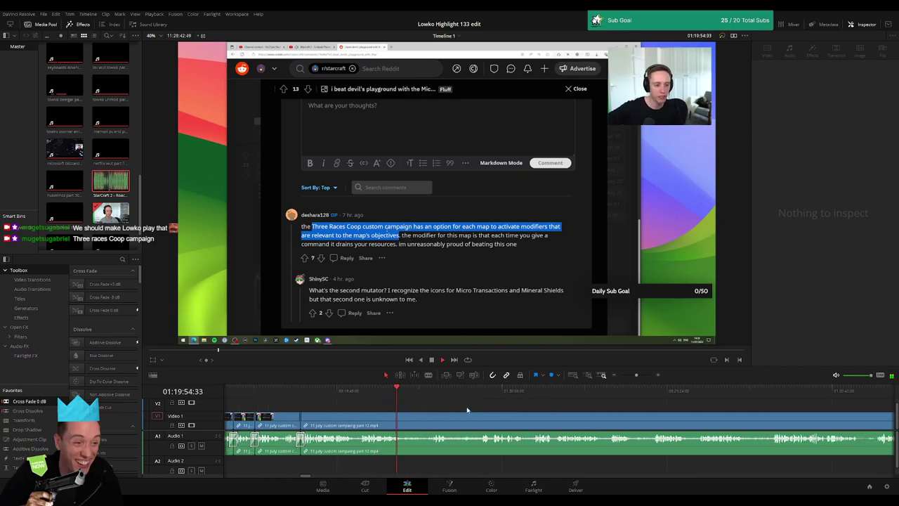
pyautogui.click(407, 423)
pyautogui.click(427, 392)
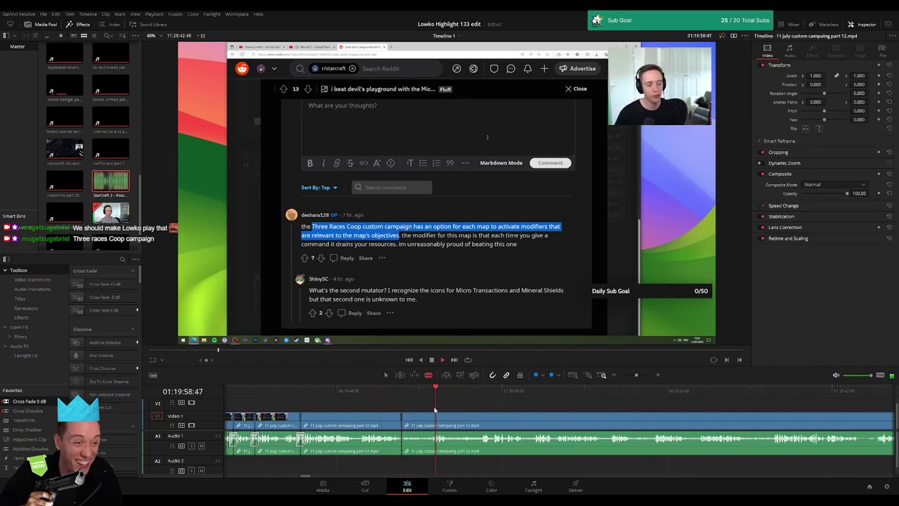
pyautogui.hotkey('ctrl', 'b')
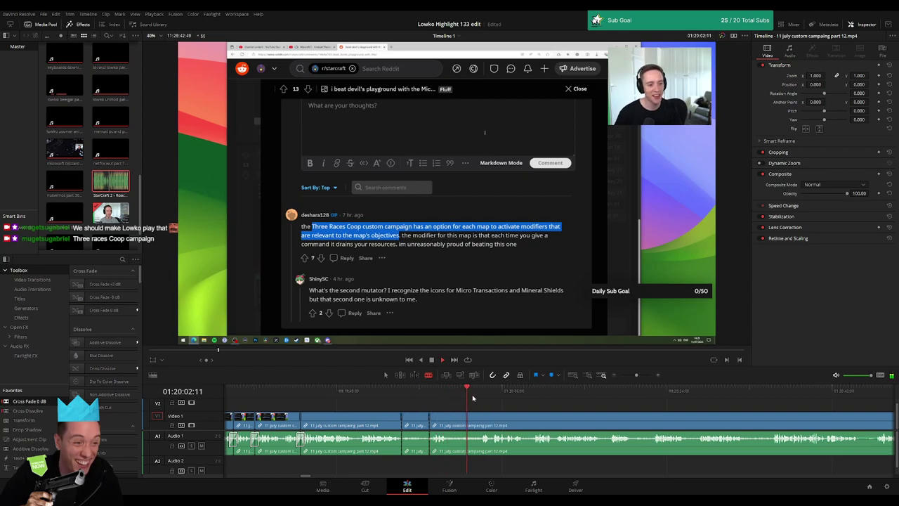
pyautogui.click(415, 424)
pyautogui.press('Delete')
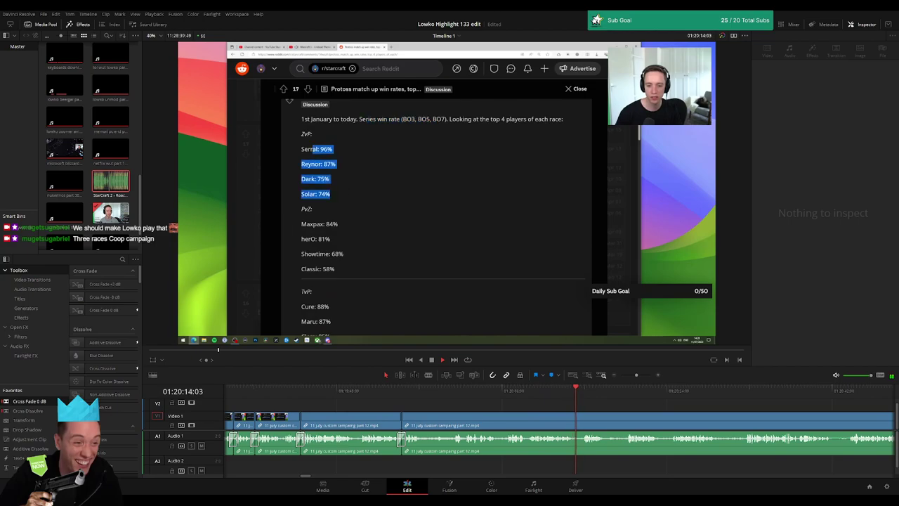
# Step: Back up a few seconds near the Protoss win-rates post and blade a cut there
pyautogui.hscroll(3, 390, 403)
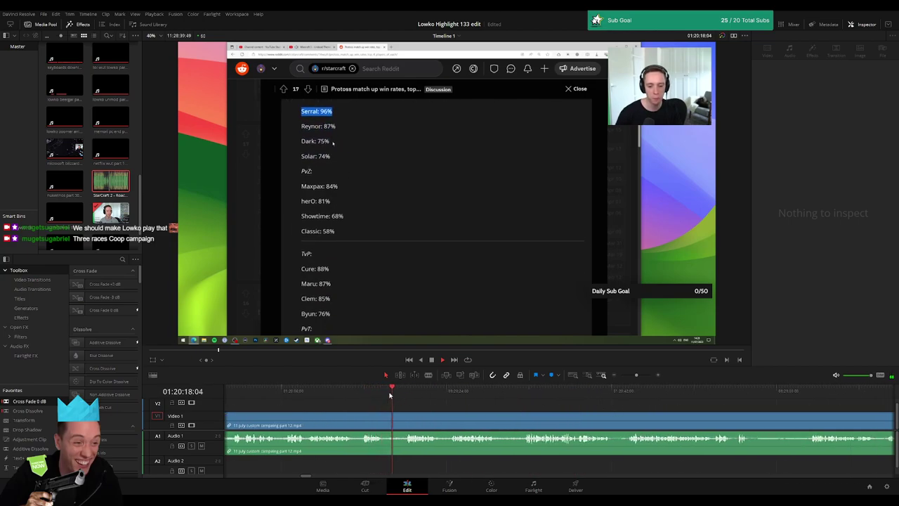
pyautogui.click(415, 392)
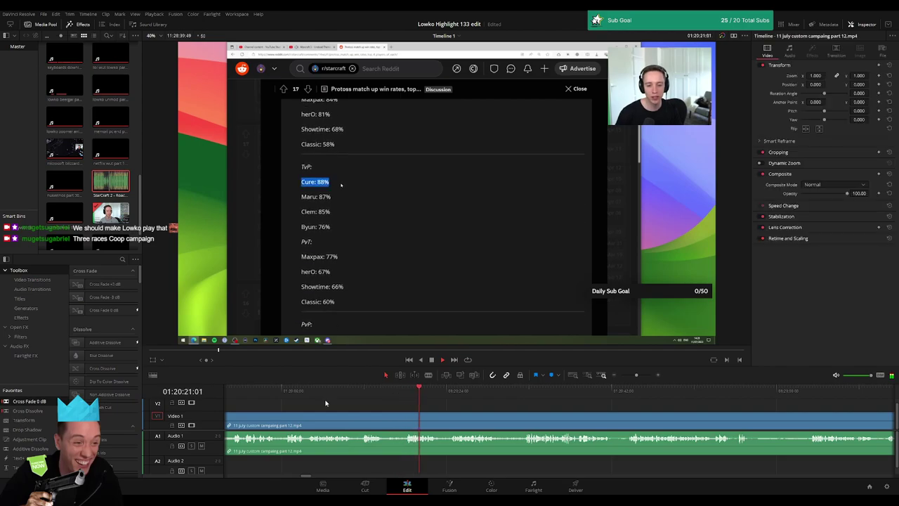
pyautogui.moveTo(301, 394); pyautogui.dragTo(257, 396)
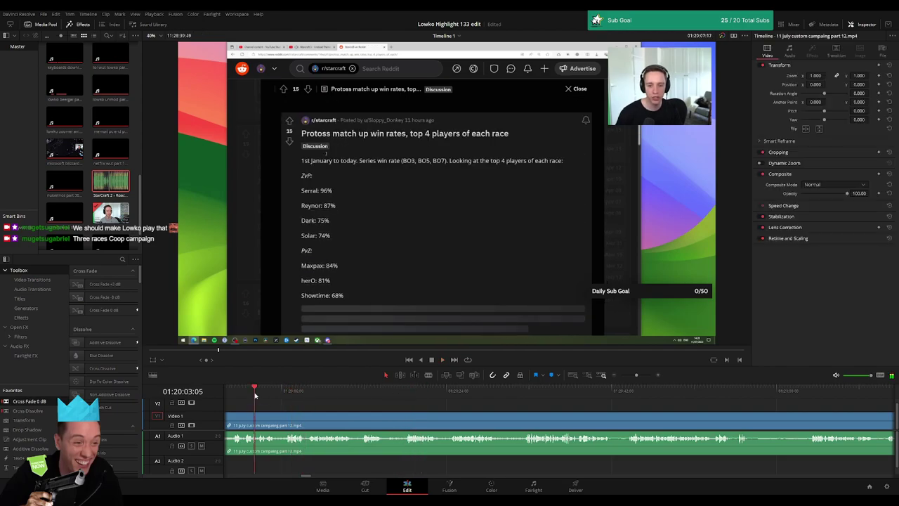
pyautogui.press('b')
pyautogui.click(277, 424)
# Step: Play through the Force Field vs Widow Mine proposal post and its comments
pyautogui.moveTo(465, 391)
pyautogui.mouseDown()
pyautogui.moveTo(739, 391)
pyautogui.moveTo(481, 391)
pyautogui.mouseUp()
pyautogui.press('space')
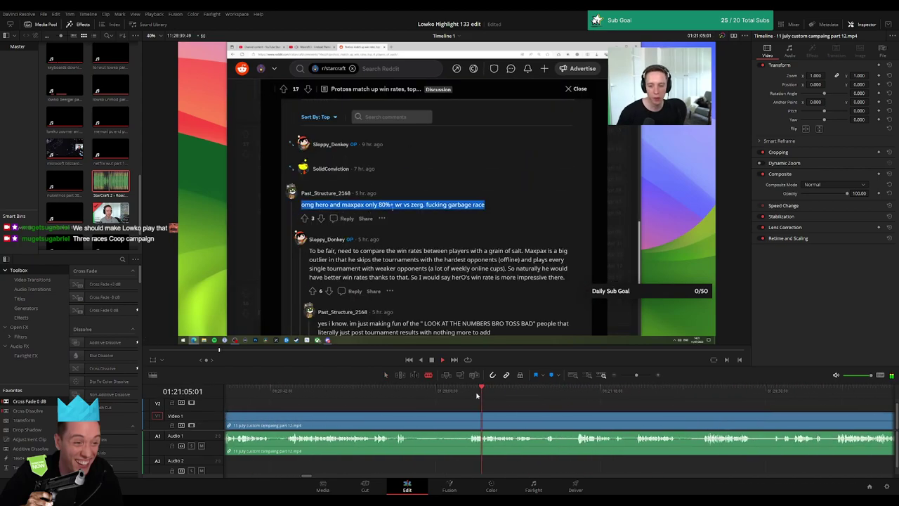
pyautogui.click(524, 391)
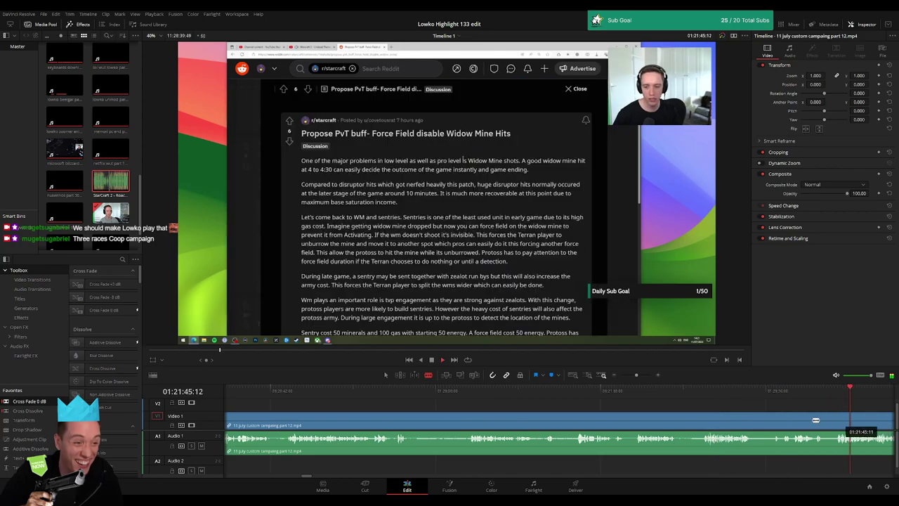
pyautogui.click(660, 404)
pyautogui.press('space')
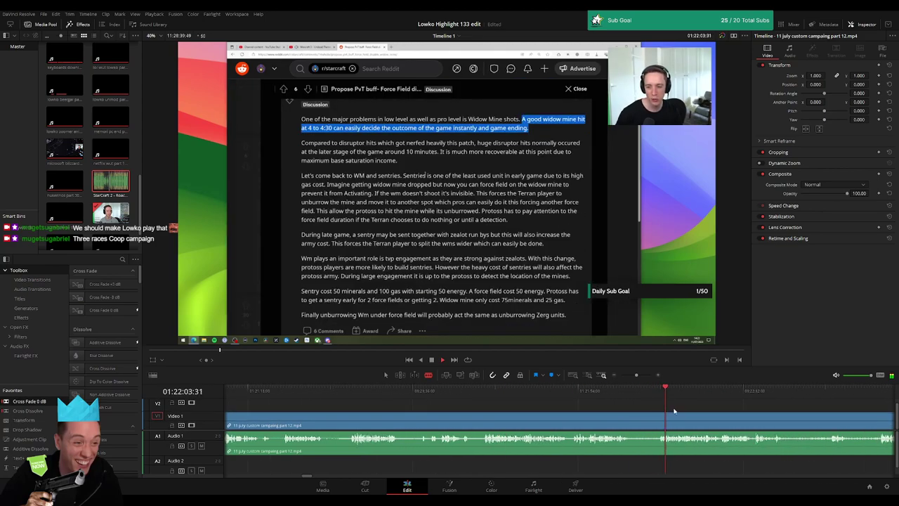
pyautogui.click(828, 393)
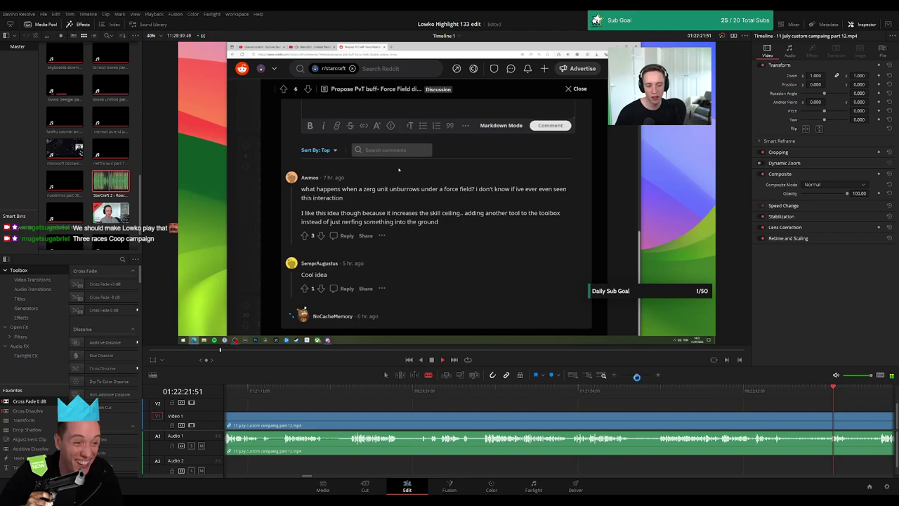
# Step: Skip past the subreddit post list and zergtuber post to The state of Protoss thread
pyautogui.click(568, 391)
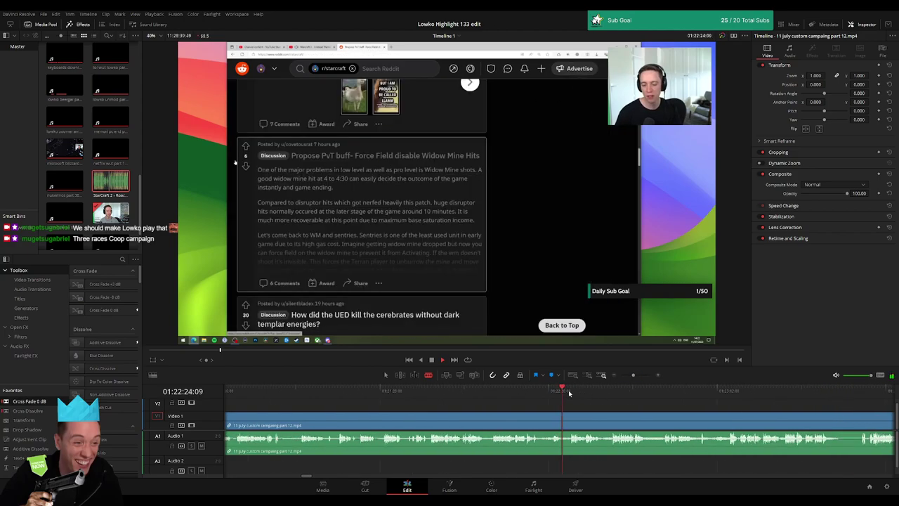
pyautogui.hscroll(3, 423, 395)
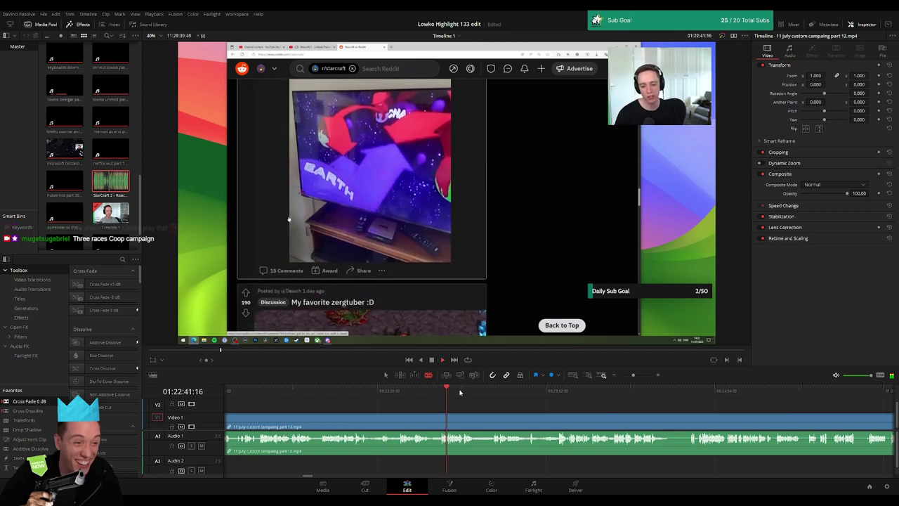
pyautogui.click(489, 391)
pyautogui.click(594, 392)
pyautogui.click(634, 391)
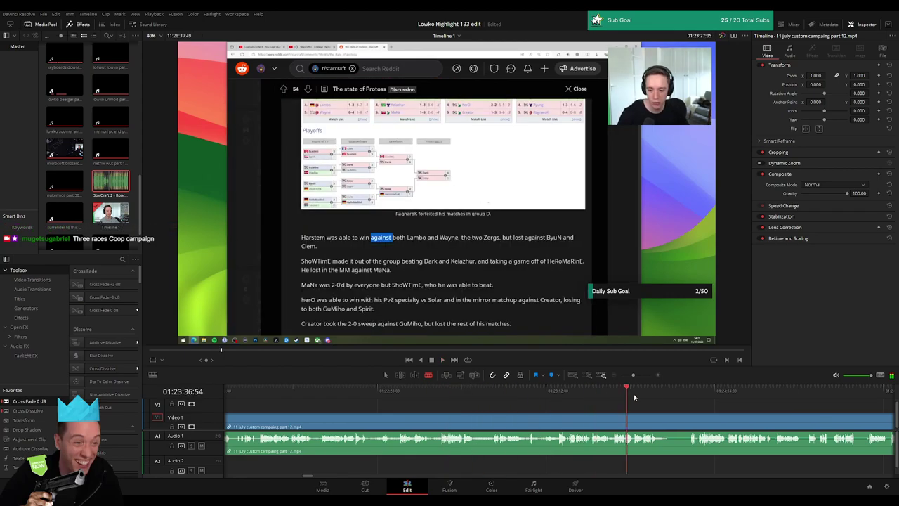
pyautogui.click(770, 405)
pyautogui.hscroll(3, 771, 406)
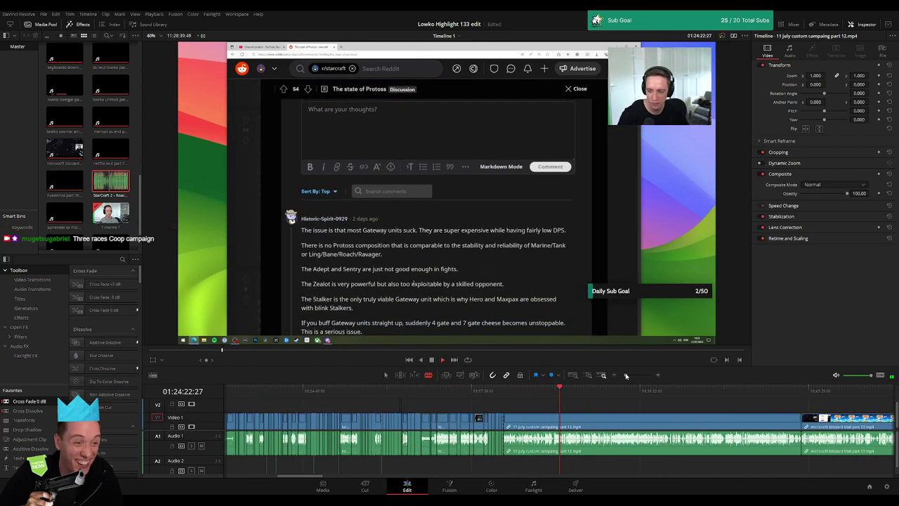
# Step: Skim ahead through the later webcam footage to the ranking table section
pyautogui.click(579, 395)
pyautogui.moveTo(579, 395); pyautogui.dragTo(598, 392)
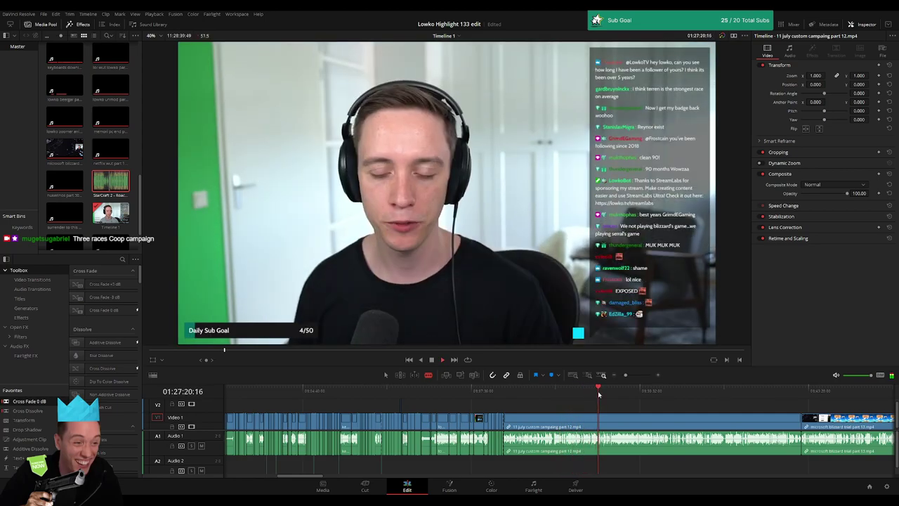
pyautogui.press('space')
pyautogui.click(612, 392)
pyautogui.click(622, 391)
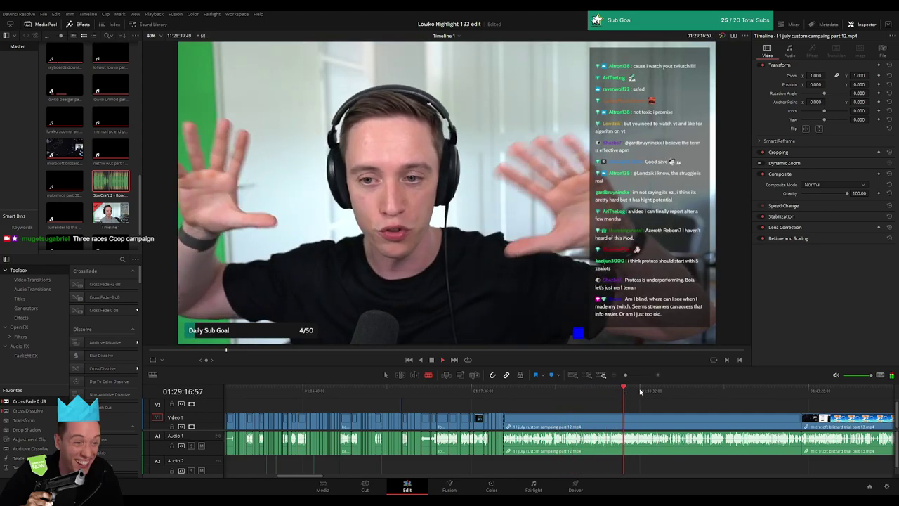
pyautogui.click(640, 391)
pyautogui.click(656, 391)
pyautogui.click(691, 392)
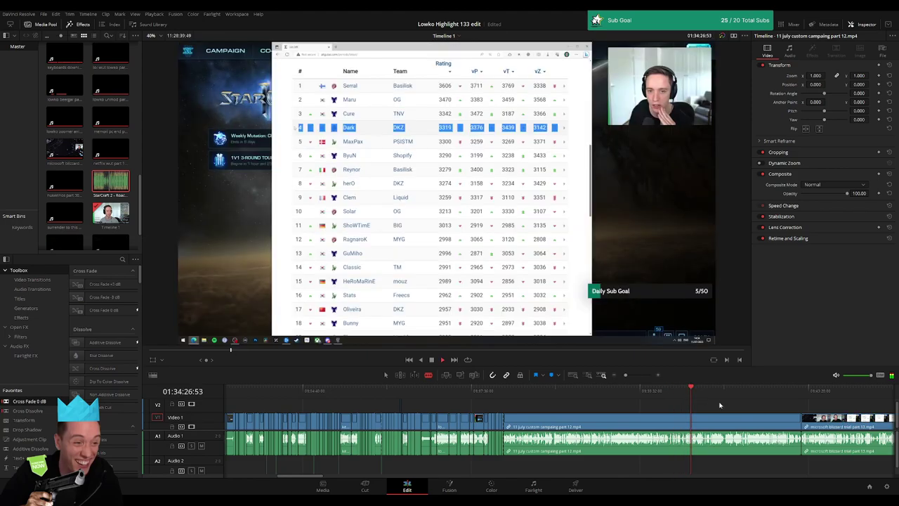
pyautogui.hscroll(3, 505, 400)
# Step: Ripple-delete the long remaining part 12 stretch to close its gap
pyautogui.moveTo(521, 394); pyautogui.dragTo(567, 394)
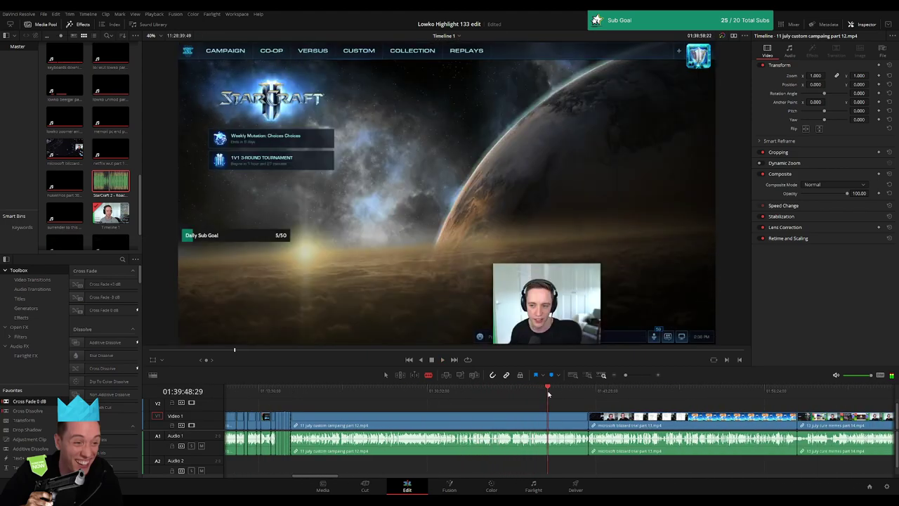
pyautogui.click(532, 421)
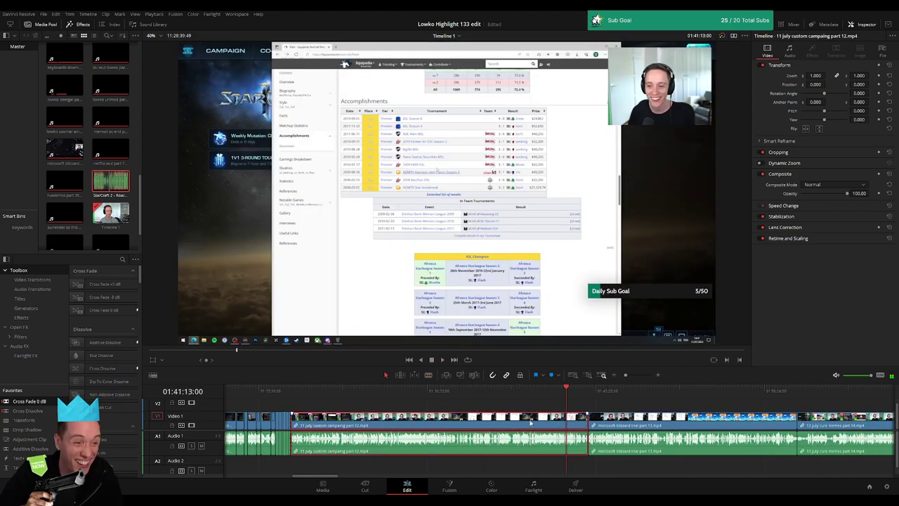
pyautogui.press('Delete')
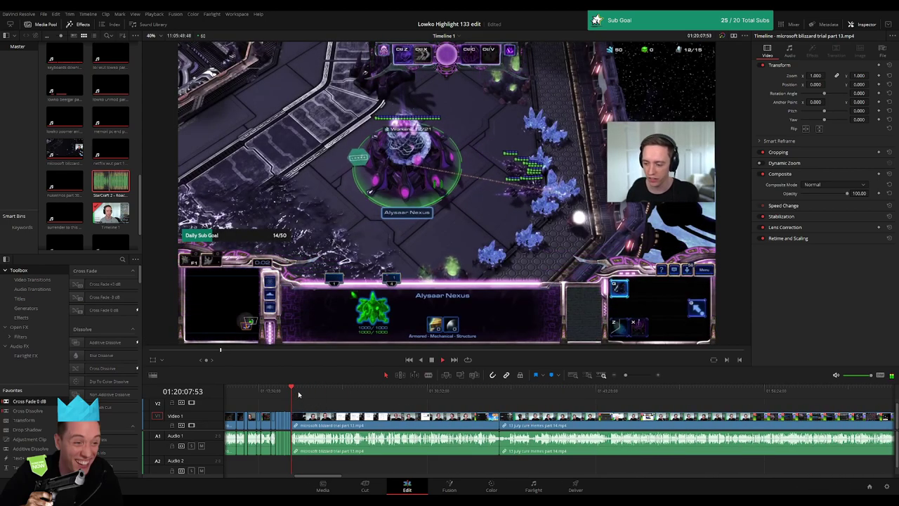
# Step: Ripple-delete the microsoft blizzard trial part 13 clip
pyautogui.click(311, 393)
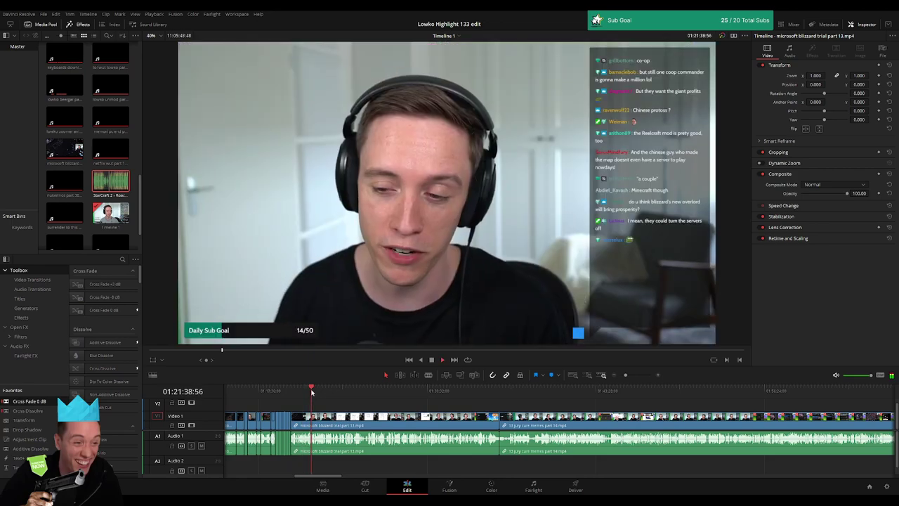
pyautogui.moveTo(313, 392); pyautogui.dragTo(338, 393)
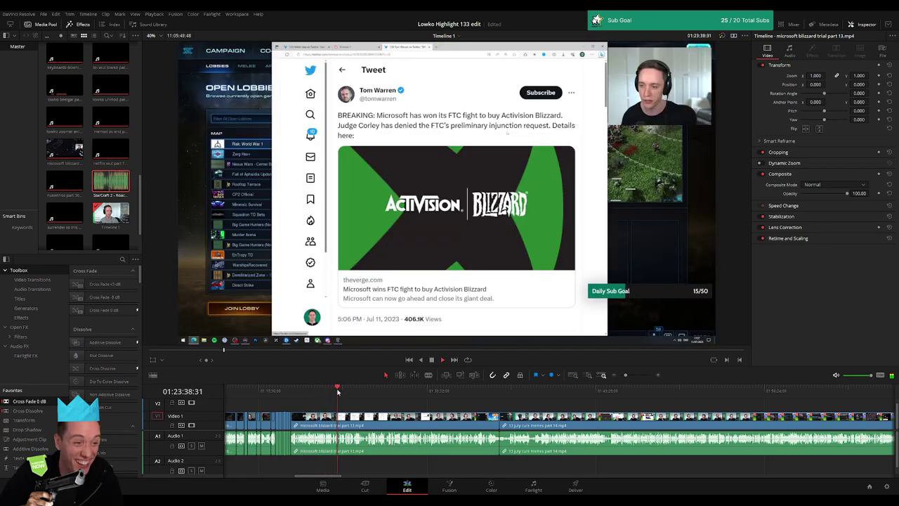
pyautogui.moveTo(637, 379); pyautogui.dragTo(627, 378)
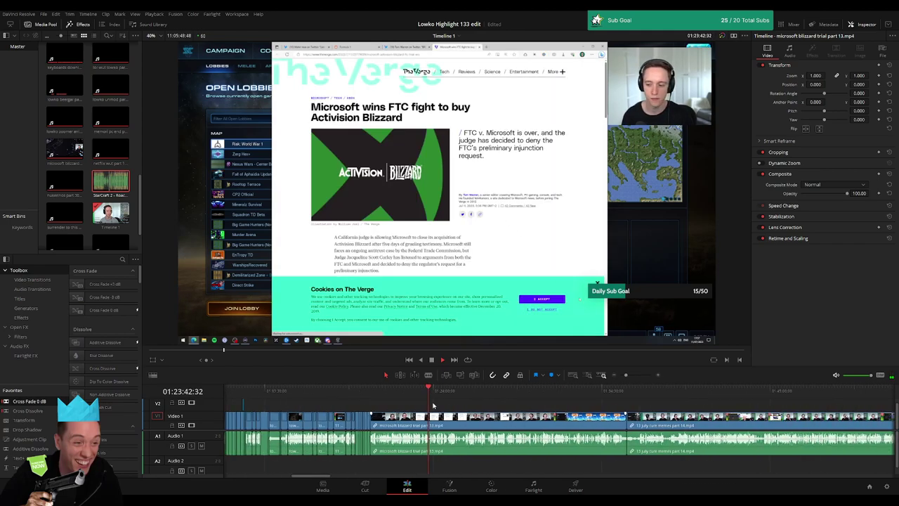
pyautogui.click(562, 399)
pyautogui.moveTo(562, 399); pyautogui.dragTo(577, 399)
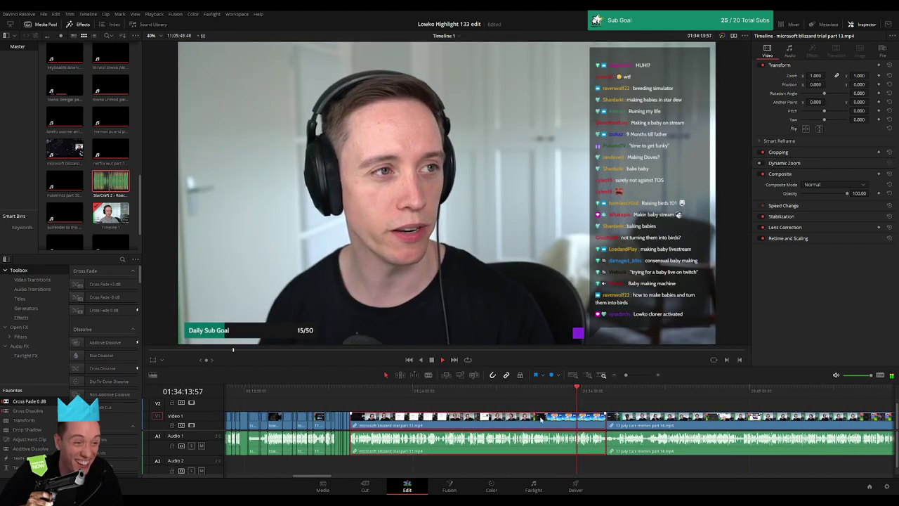
pyautogui.press('Delete')
# Step: Check the join into the next clip and remove the leftover gap and short clips
pyautogui.moveTo(367, 394)
pyautogui.mouseDown()
pyautogui.moveTo(402, 392)
pyautogui.moveTo(390, 392)
pyautogui.mouseUp()
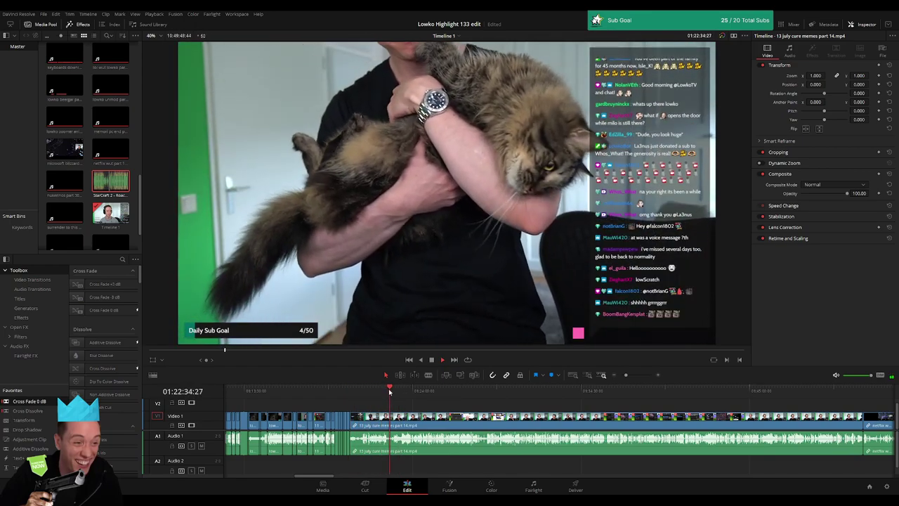
pyautogui.moveTo(626, 375); pyautogui.dragTo(633, 375)
pyautogui.click(489, 396)
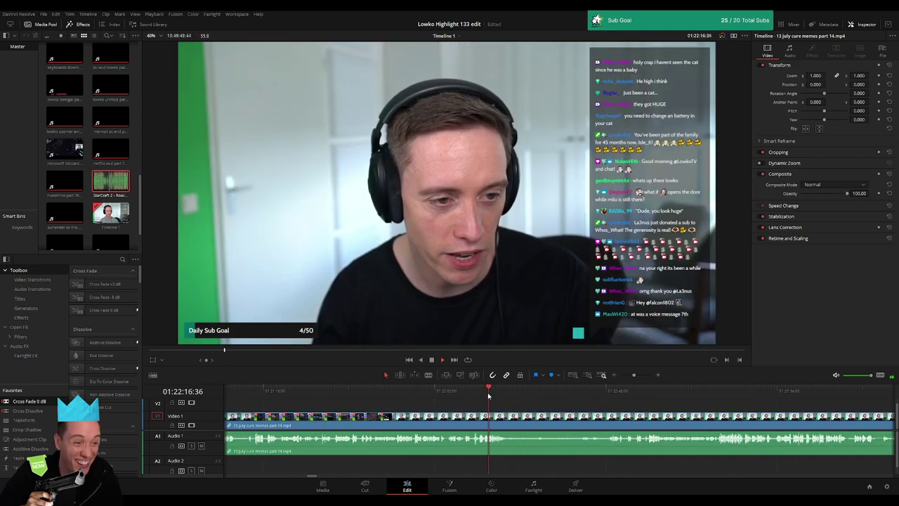
pyautogui.click(474, 396)
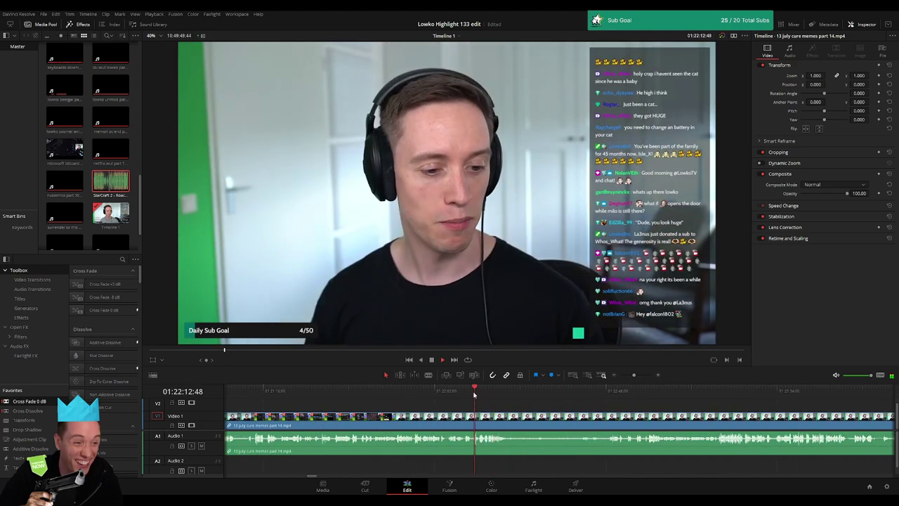
pyautogui.press('Up')
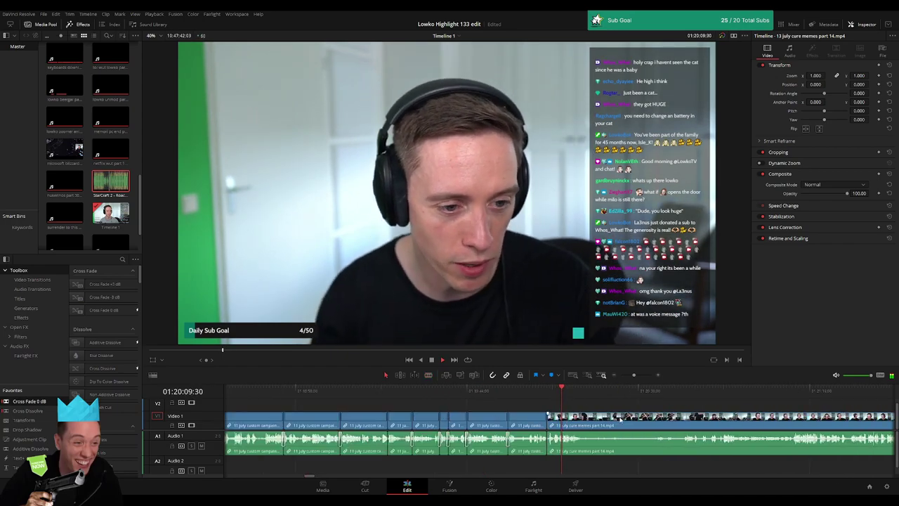
pyautogui.hotkey('ctrl', 'z')
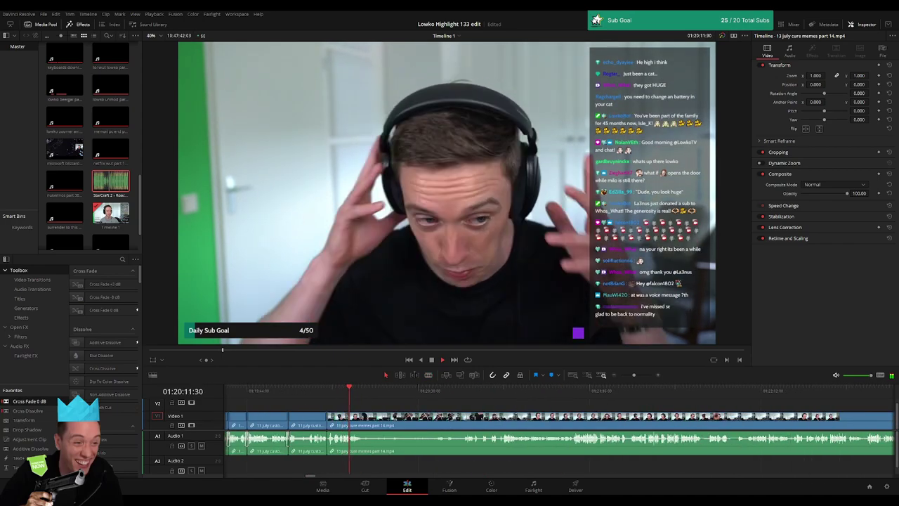
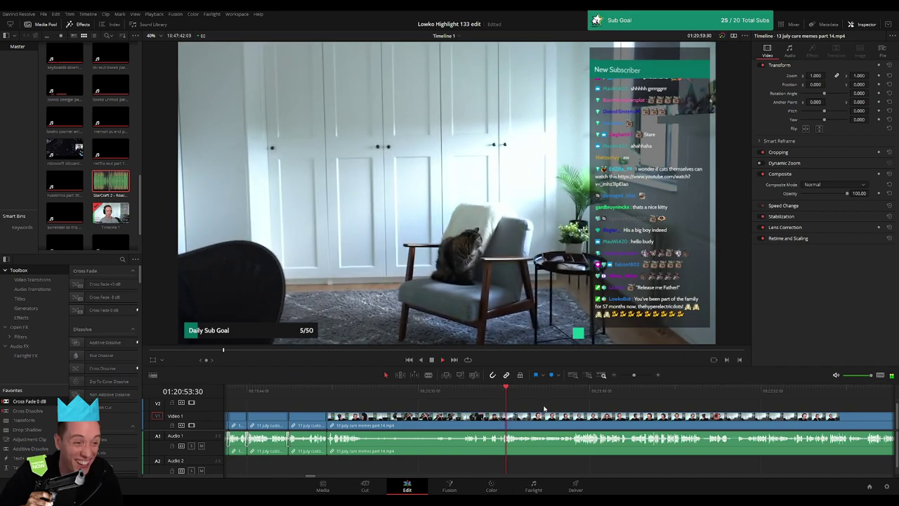
# Step: Blade the clip at the start of the first dull stretch and ripple delete it
pyautogui.hscroll(5, 635, 390)
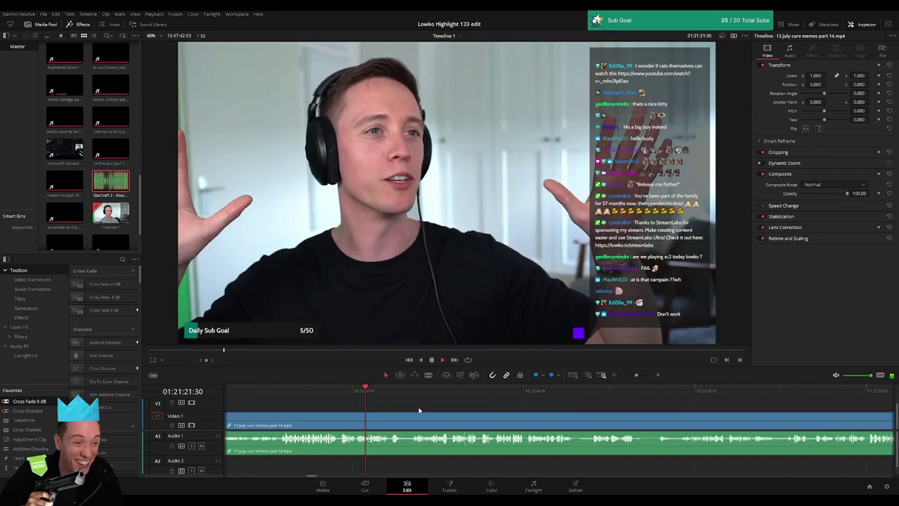
pyautogui.click(331, 394)
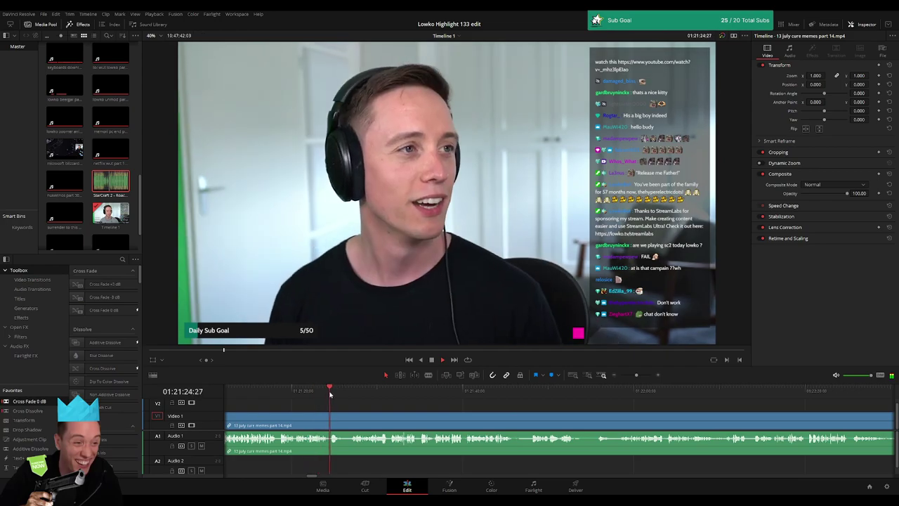
pyautogui.press('b')
pyautogui.click(331, 425)
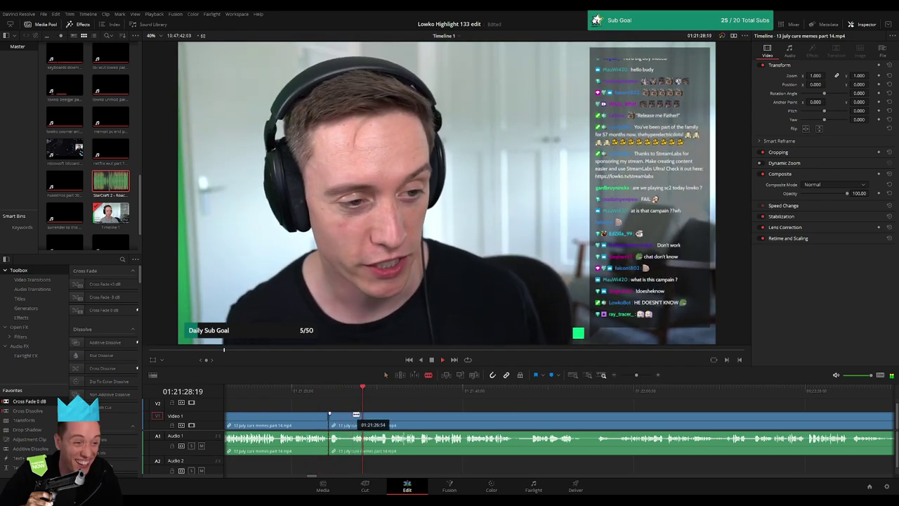
pyautogui.press('Delete')
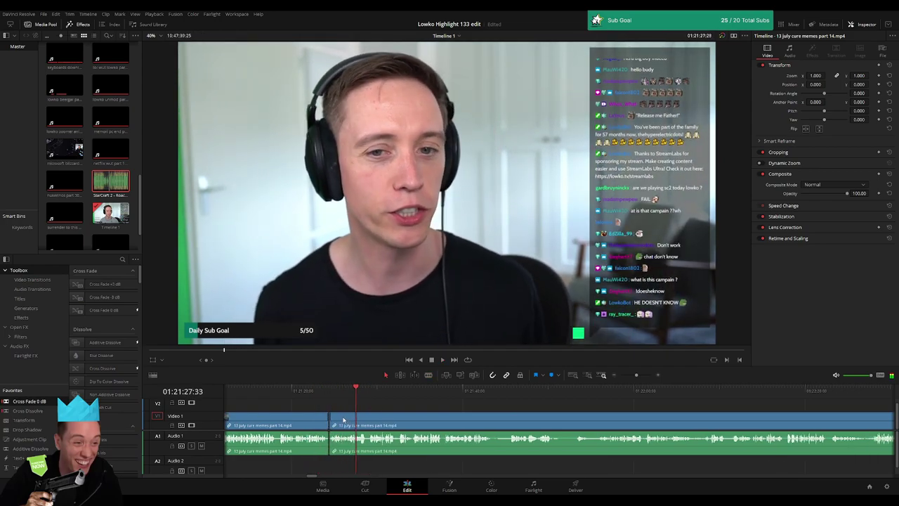
# Step: Split out the next dull stretch further along the clip and ripple delete it
pyautogui.hscroll(3, 394, 413)
pyautogui.hscroll(2, 330, 401)
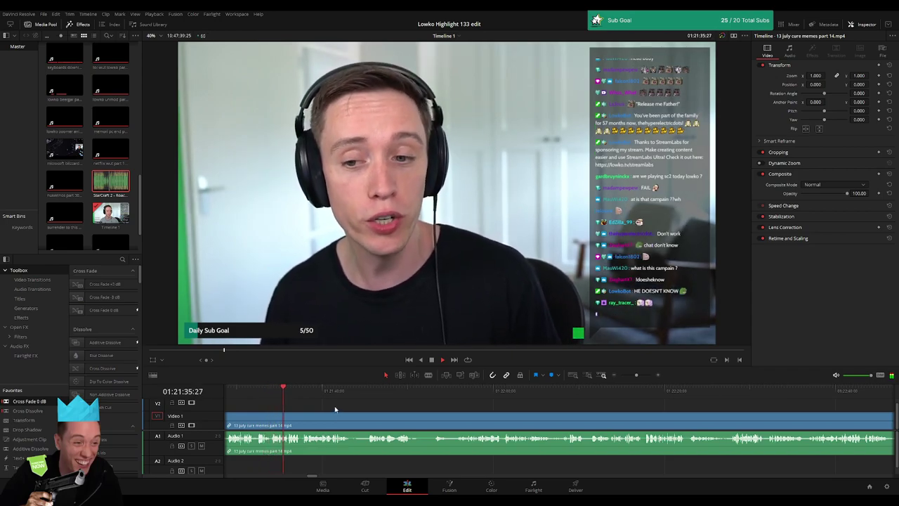
pyautogui.hscroll(1, 331, 411)
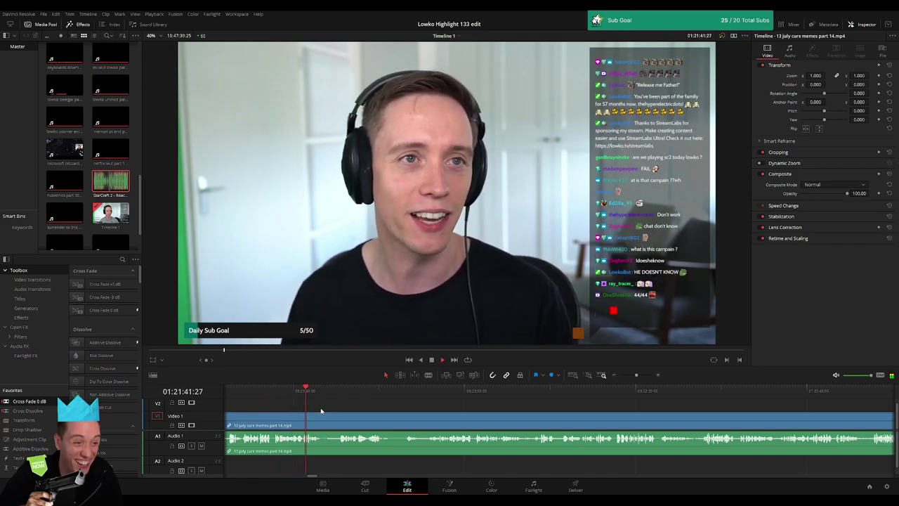
pyautogui.press('b')
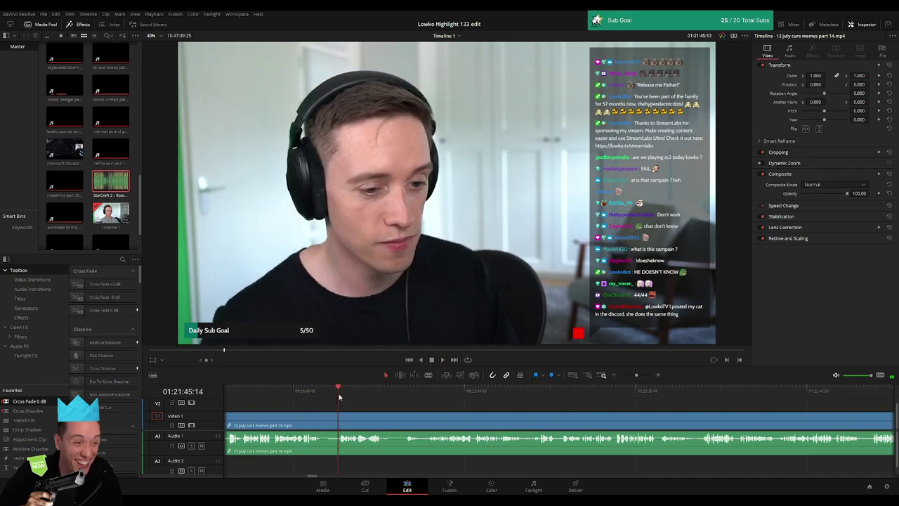
pyautogui.click(322, 420)
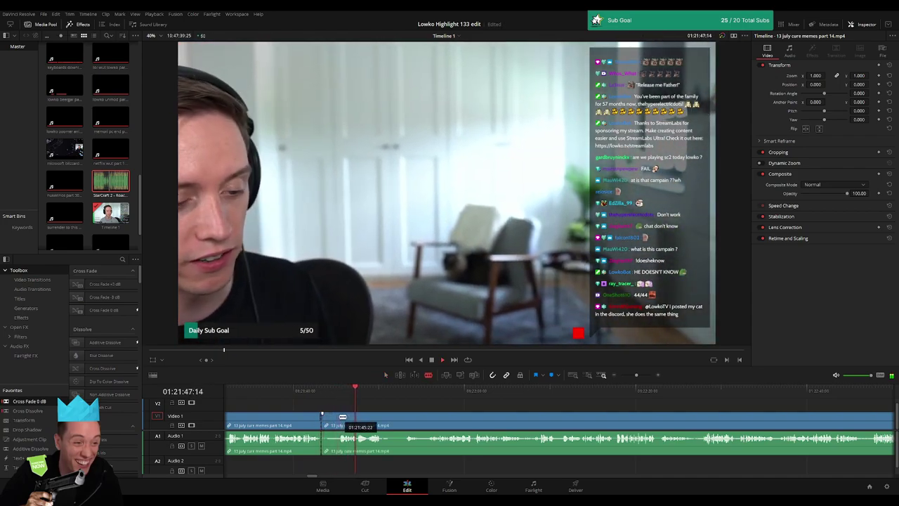
pyautogui.click(412, 396)
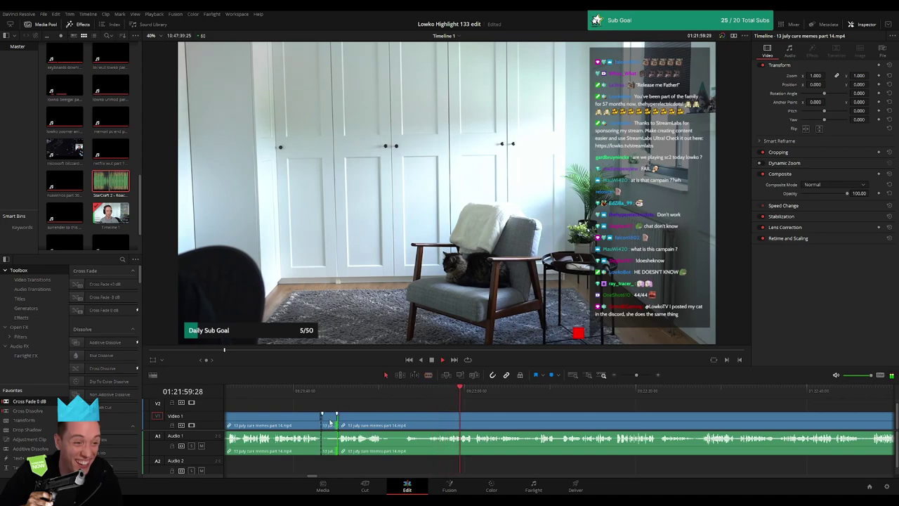
pyautogui.press('Delete')
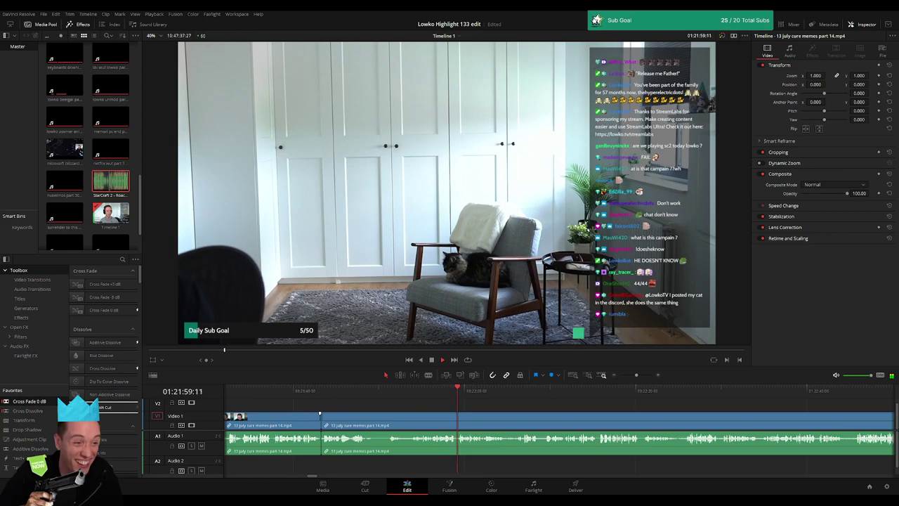
# Step: Add a cross-fade to the audio join after the new cut
pyautogui.press('b')
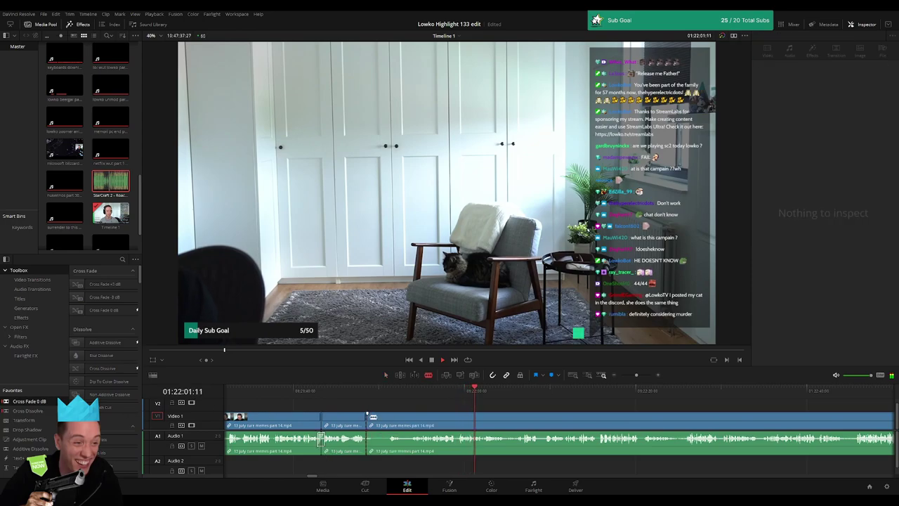
pyautogui.press('a')
pyautogui.click(379, 421)
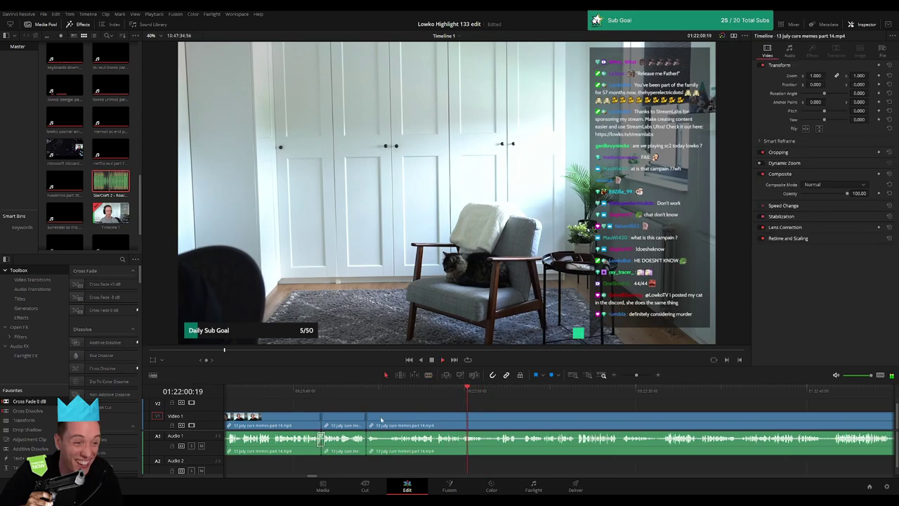
pyautogui.moveTo(394, 442); pyautogui.dragTo(393, 442)
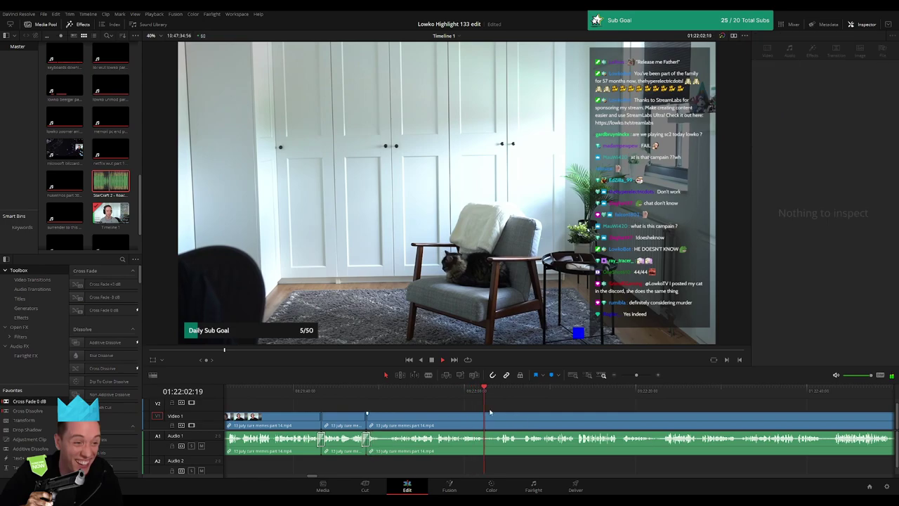
# Step: Cut the clip at the playhead with Ctrl+B and ripple delete the short piece
pyautogui.hscroll(3, 359, 413)
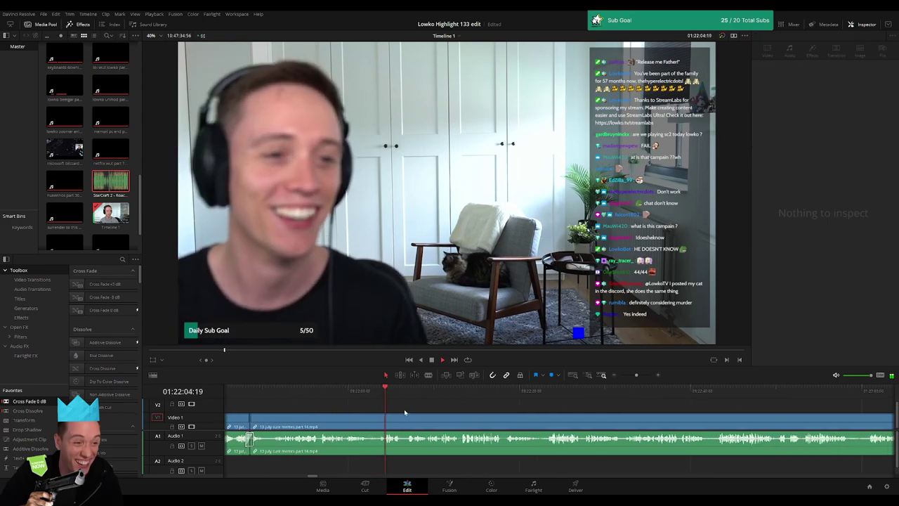
pyautogui.hscroll(1, 374, 414)
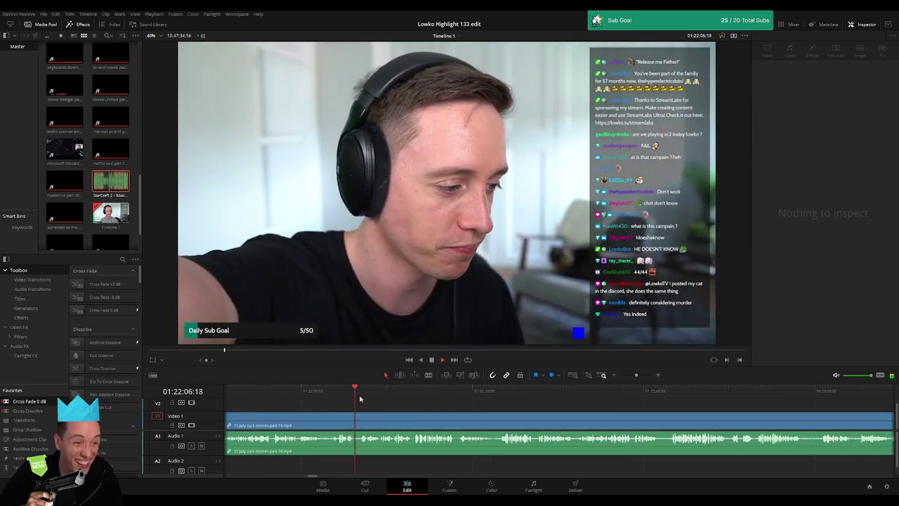
pyautogui.click(368, 420)
pyautogui.hotkey('ctrl', 'b')
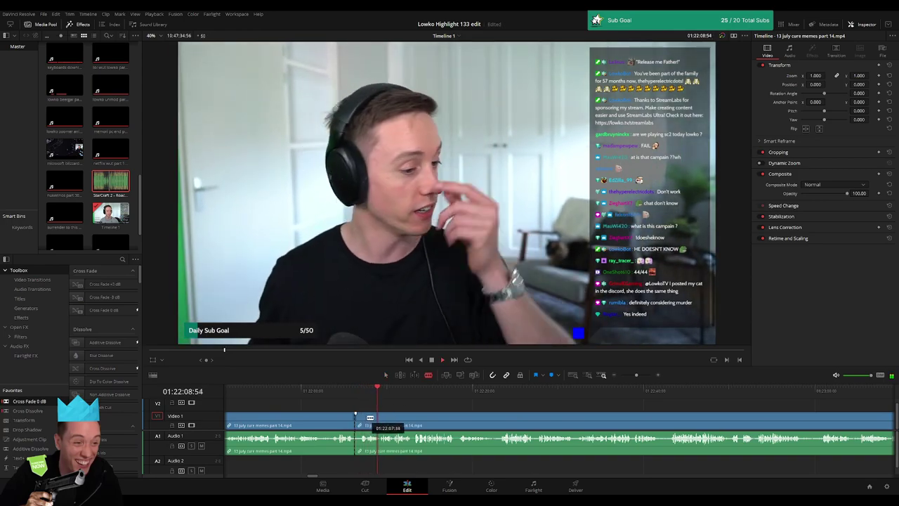
pyautogui.press('Delete')
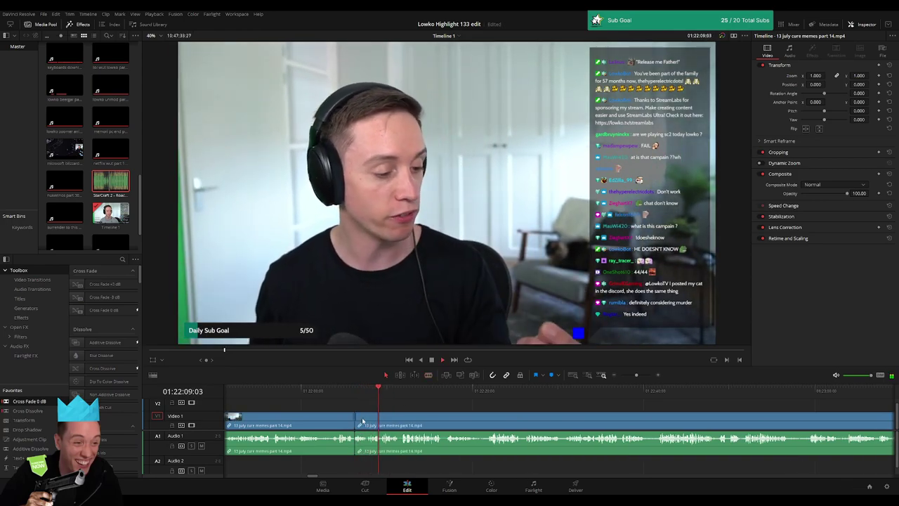
pyautogui.hscroll(3, 367, 418)
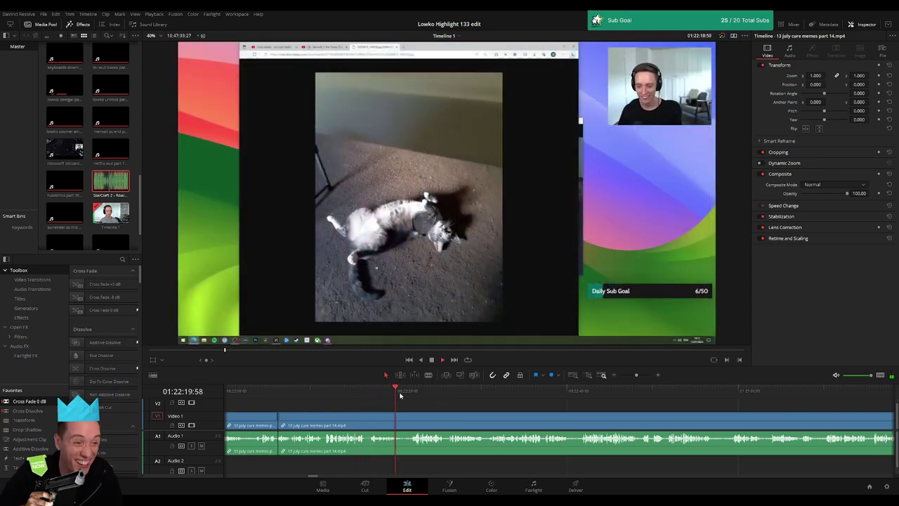
# Step: Ripple trim away the dull section around the earlier cut, then play the footage
pyautogui.hotkey('ctrl', 'shift', '[')
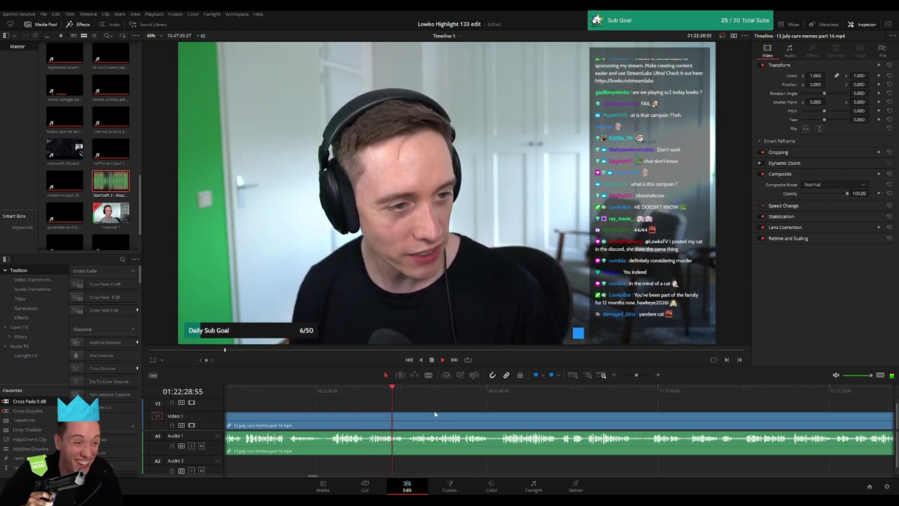
pyautogui.hscroll(3, 407, 416)
pyautogui.scroll(-1, 350, 417)
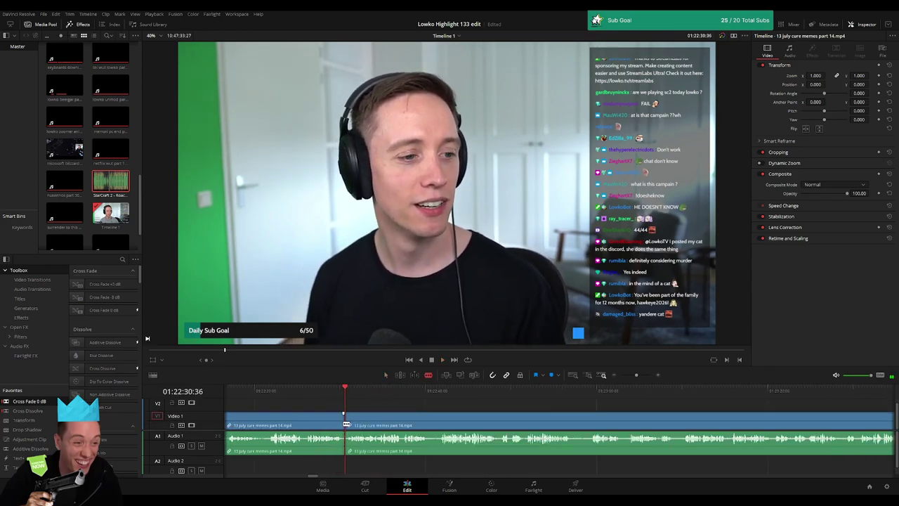
pyautogui.press('space')
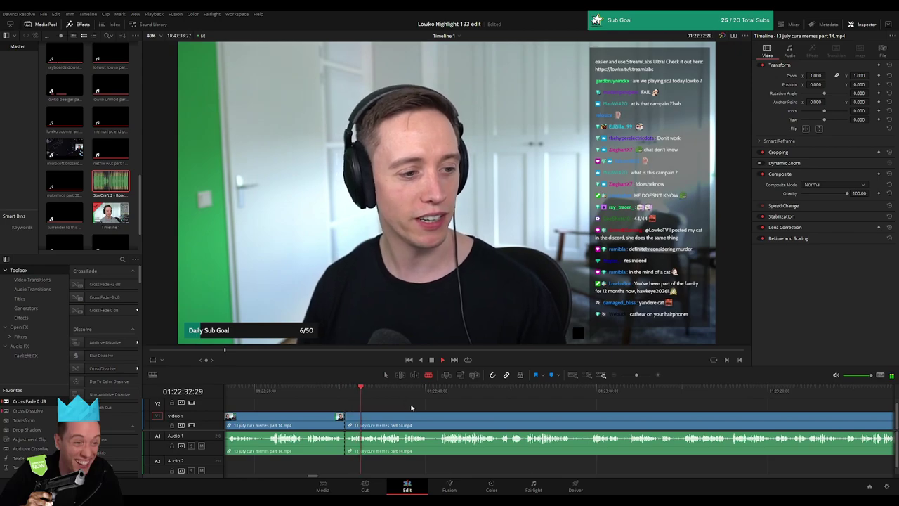
pyautogui.click(412, 408)
# Step: Split the clip at a later moment, select the piece after it, and zoom the timeline out
pyautogui.hscroll(3, 345, 412)
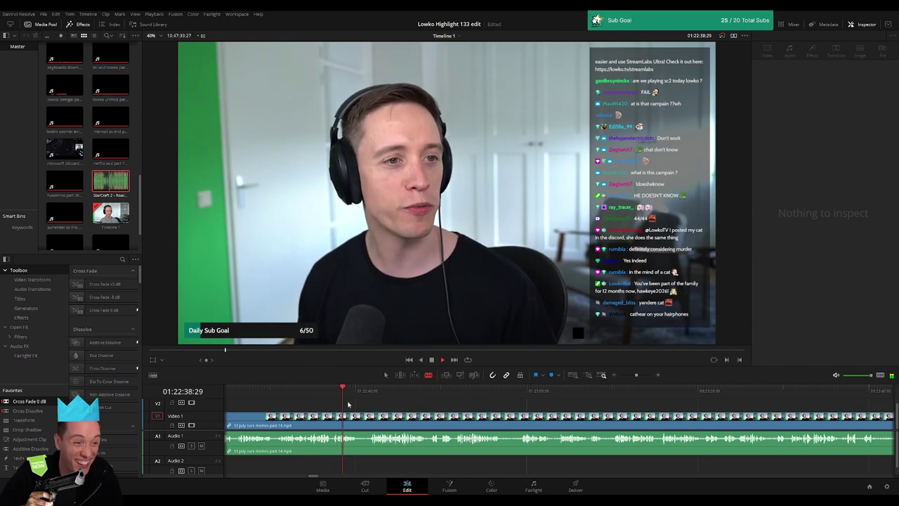
pyautogui.click(369, 395)
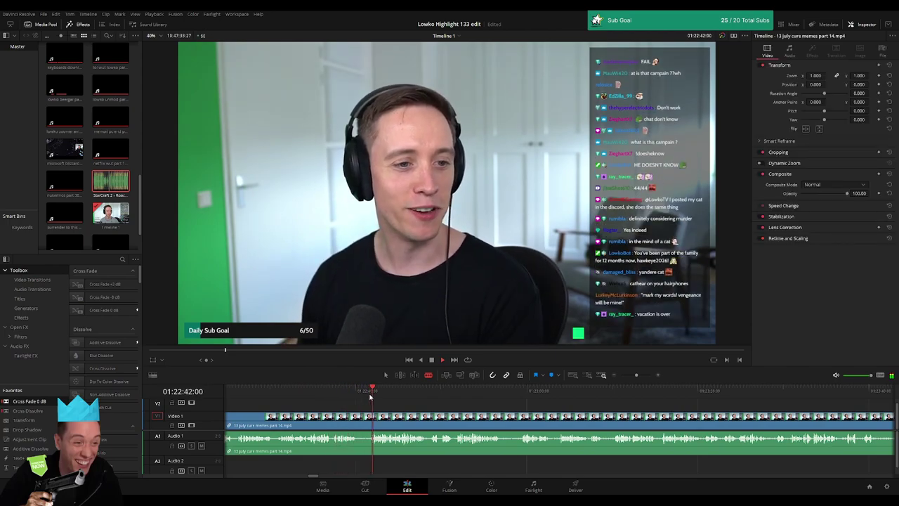
pyautogui.click(359, 420)
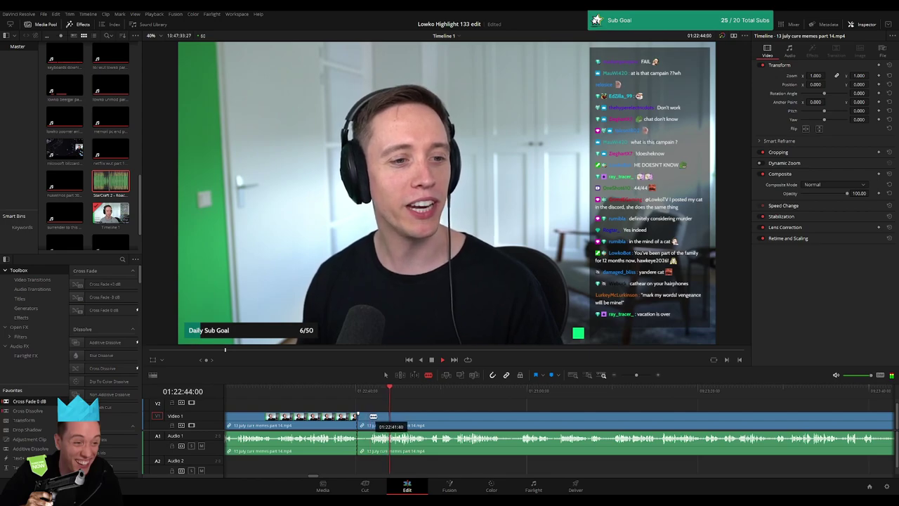
pyautogui.press('space')
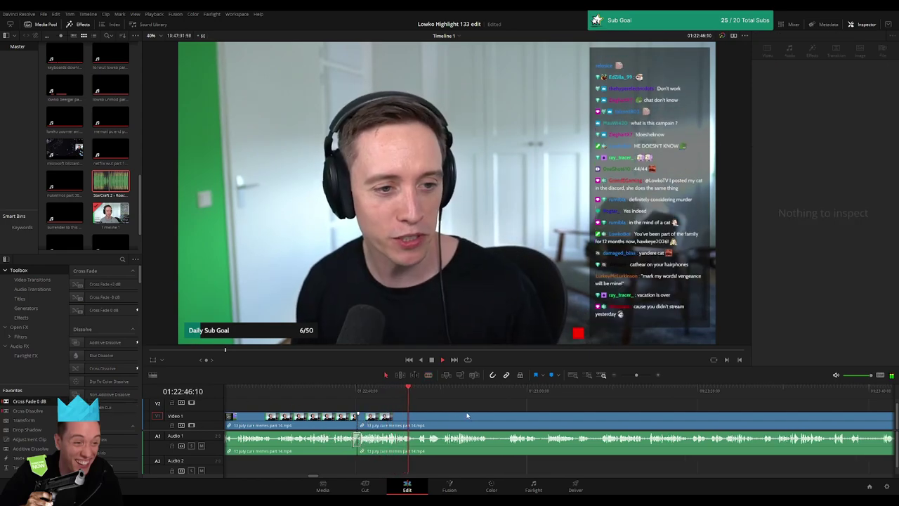
pyautogui.hscroll(3, 468, 416)
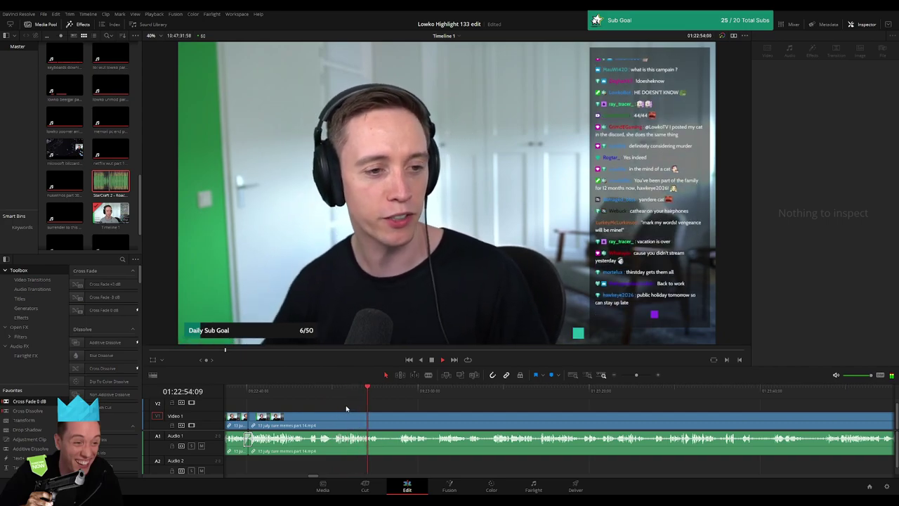
pyautogui.click(381, 422)
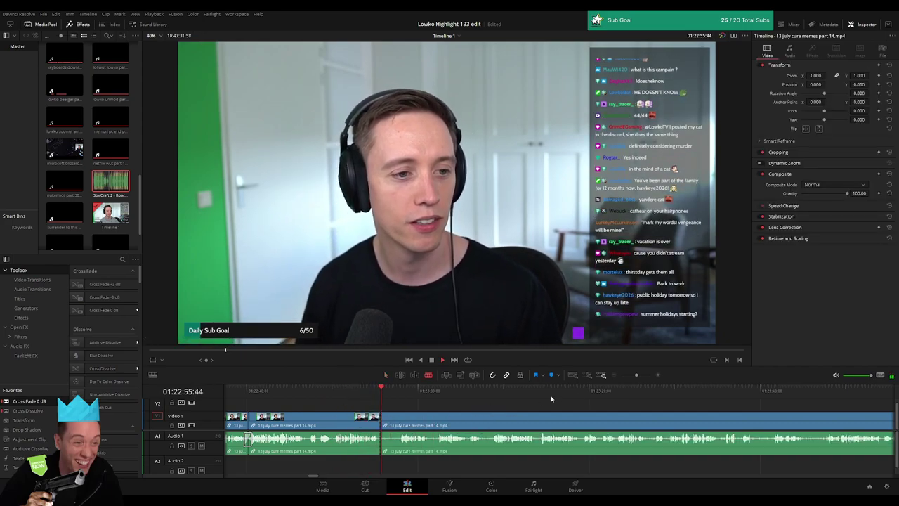
pyautogui.moveTo(633, 375); pyautogui.dragTo(626, 375)
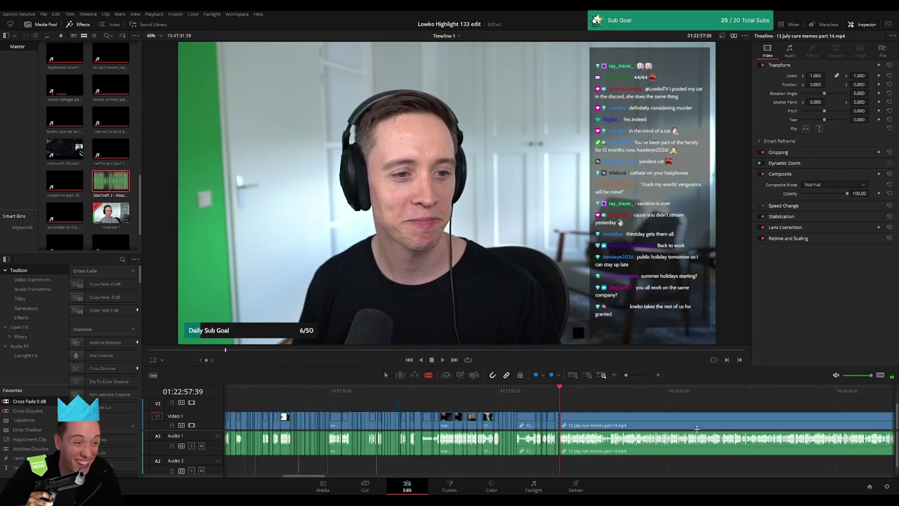
pyautogui.click(370, 391)
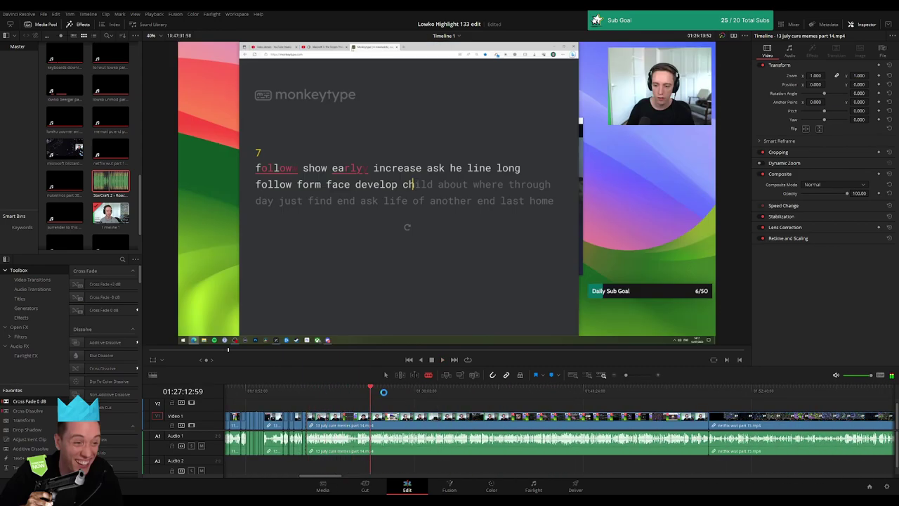
pyautogui.click(385, 394)
pyautogui.moveTo(437, 394)
pyautogui.mouseDown()
pyautogui.moveTo(546, 394)
pyautogui.moveTo(554, 402)
pyautogui.moveTo(705, 394)
pyautogui.moveTo(660, 394)
pyautogui.moveTo(687, 394)
pyautogui.moveTo(662, 394)
pyautogui.moveTo(636, 378)
pyautogui.mouseUp()
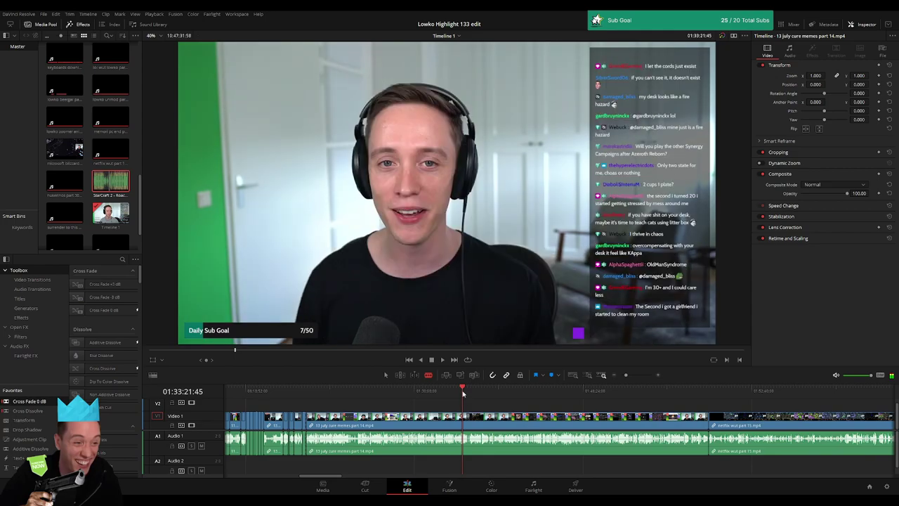
pyautogui.press('space')
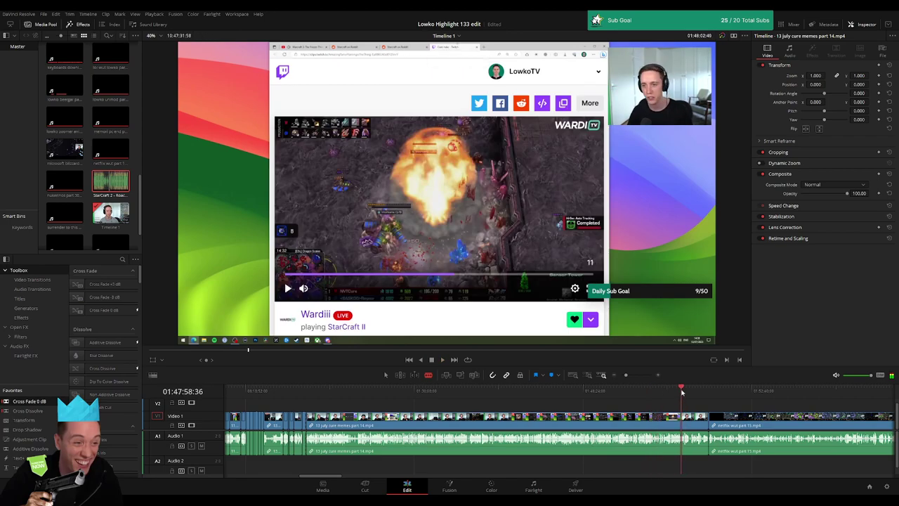
pyautogui.press('space')
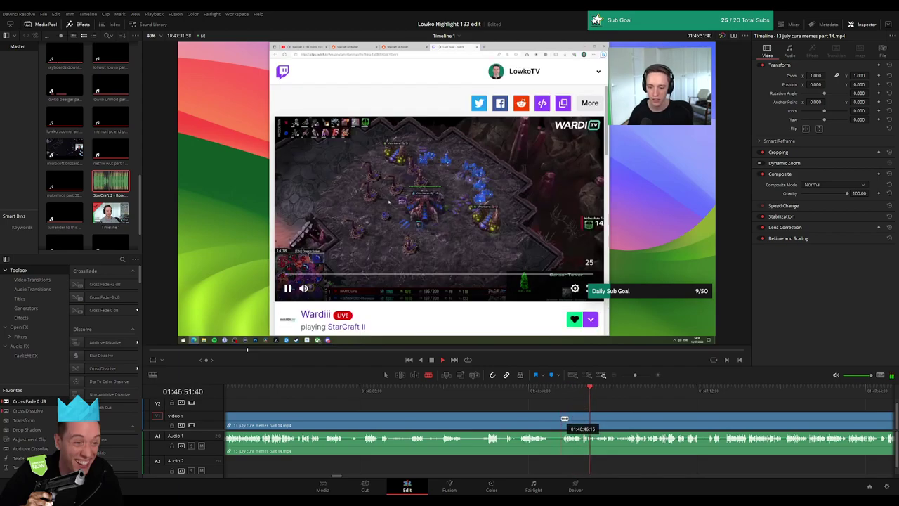
pyautogui.hscroll(5, 467, 402)
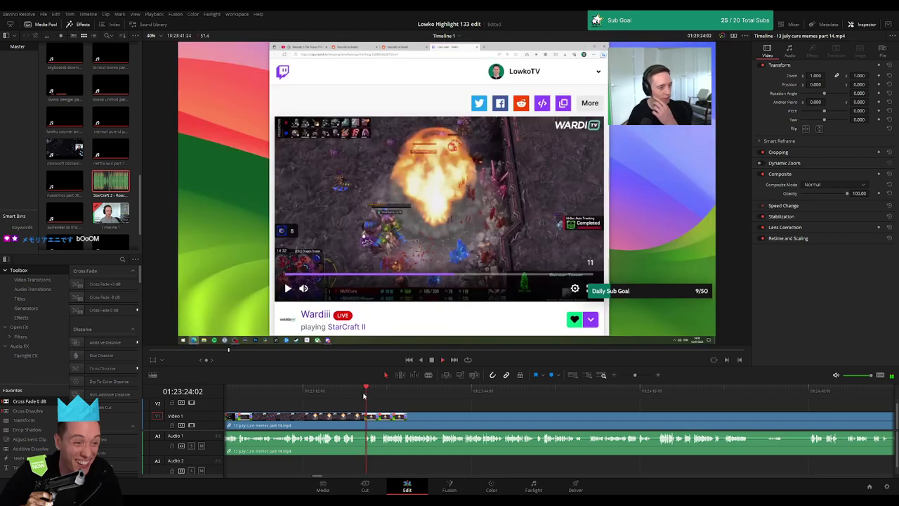
# Step: Split the clip at the playhead and zoom into the gameplay section for finer scrubbing
pyautogui.click(358, 415)
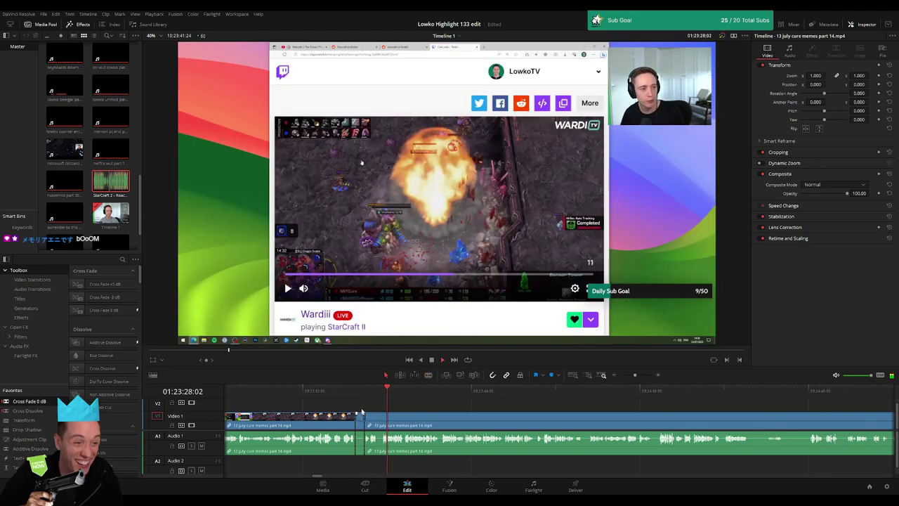
pyautogui.click(338, 392)
pyautogui.click(287, 392)
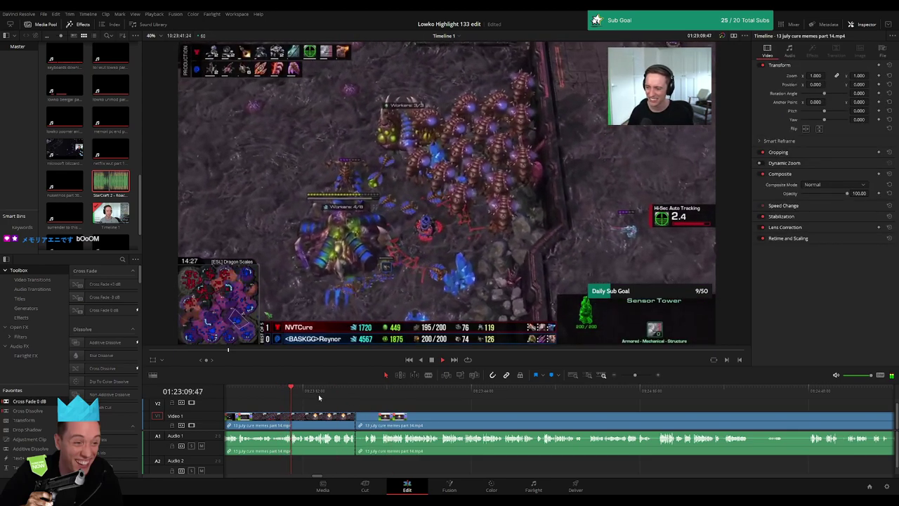
pyautogui.moveTo(632, 378); pyautogui.dragTo(638, 375)
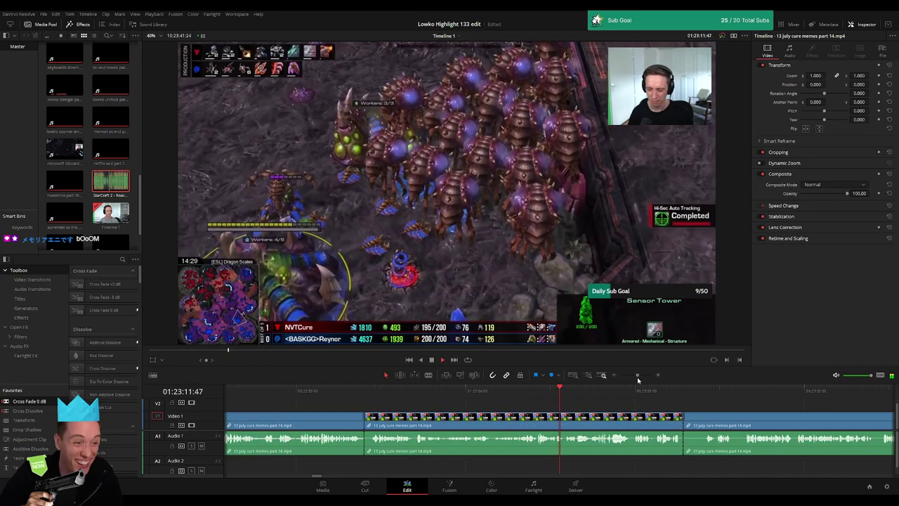
# Step: Replay the StarCraft explosion moment several times from the timeline ruler
pyautogui.click(577, 394)
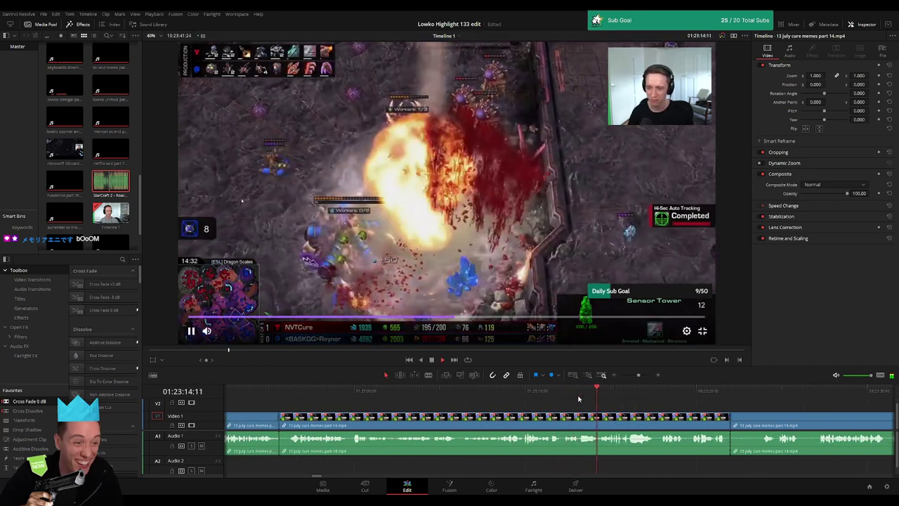
pyautogui.click(578, 397)
pyautogui.click(578, 398)
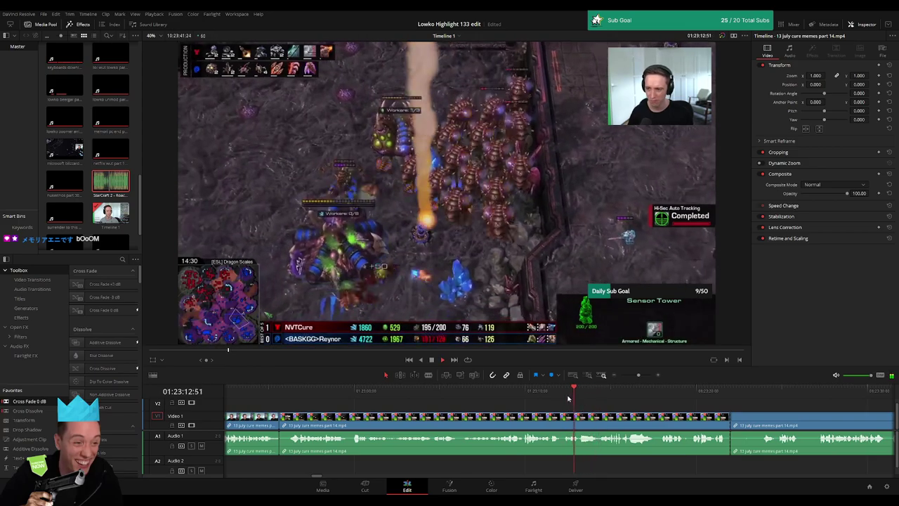
pyautogui.scroll(-2, 656, 408)
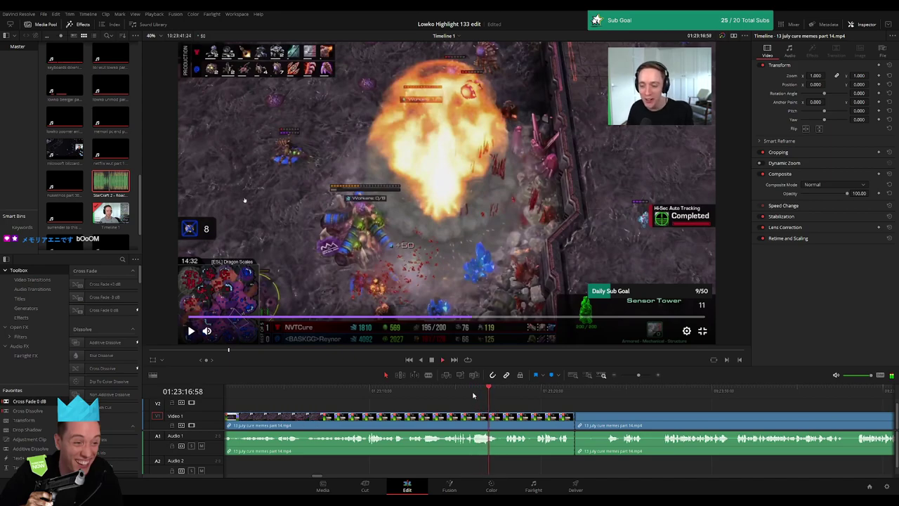
pyautogui.click(473, 396)
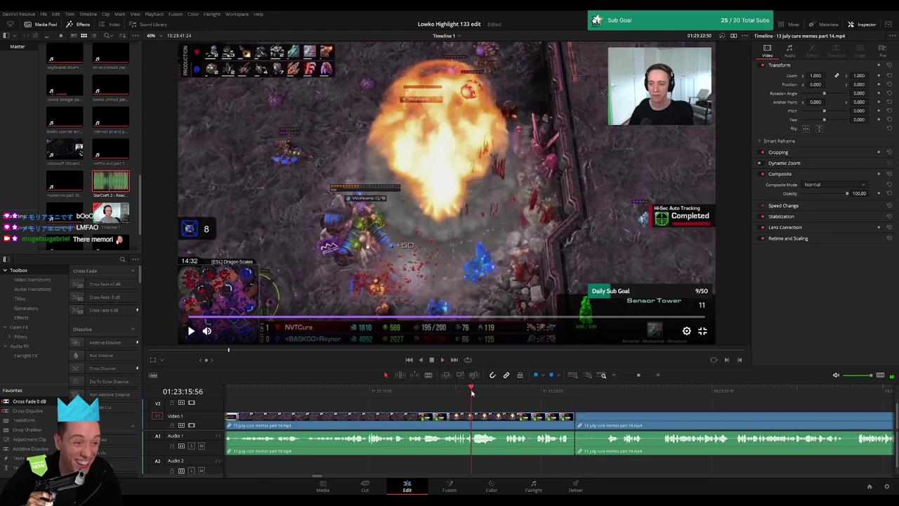
pyautogui.click(599, 394)
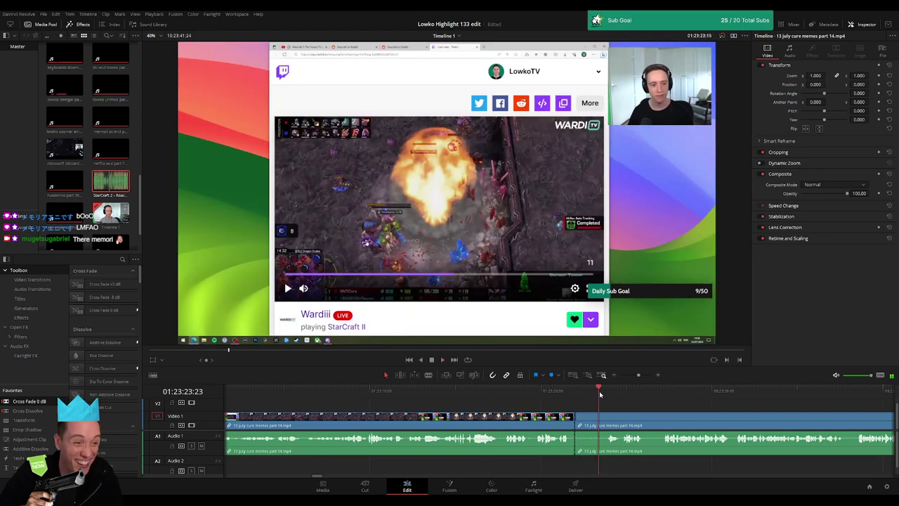
# Step: Scroll on to the later clips and select the leftover cure memes piece
pyautogui.hscroll(3, 652, 416)
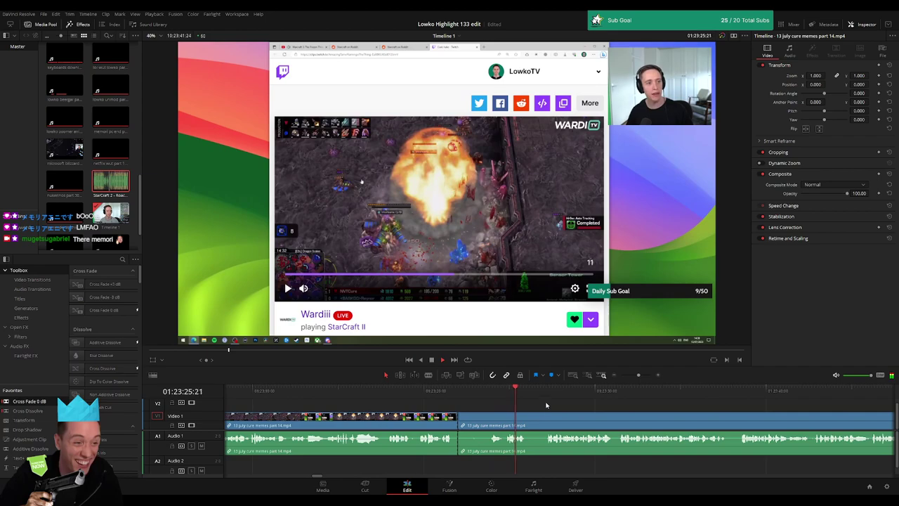
pyautogui.hscroll(2, 618, 407)
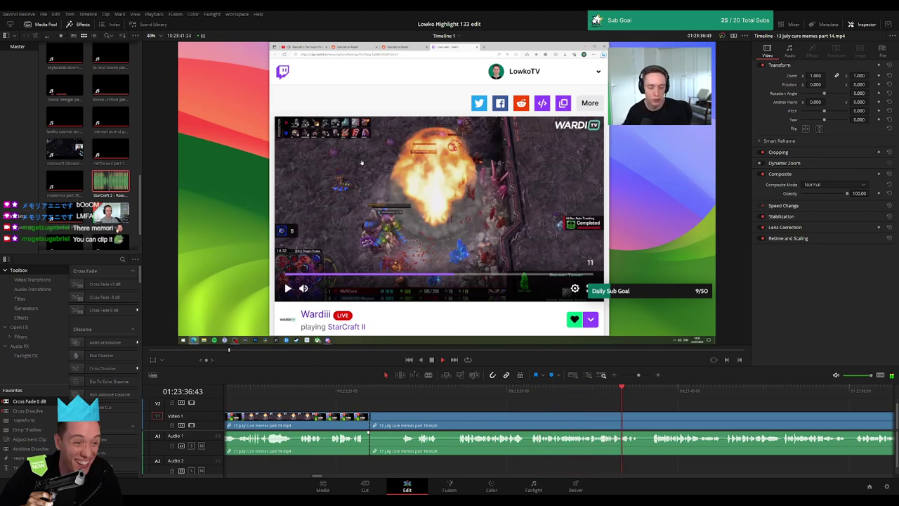
pyautogui.hscroll(5, 632, 397)
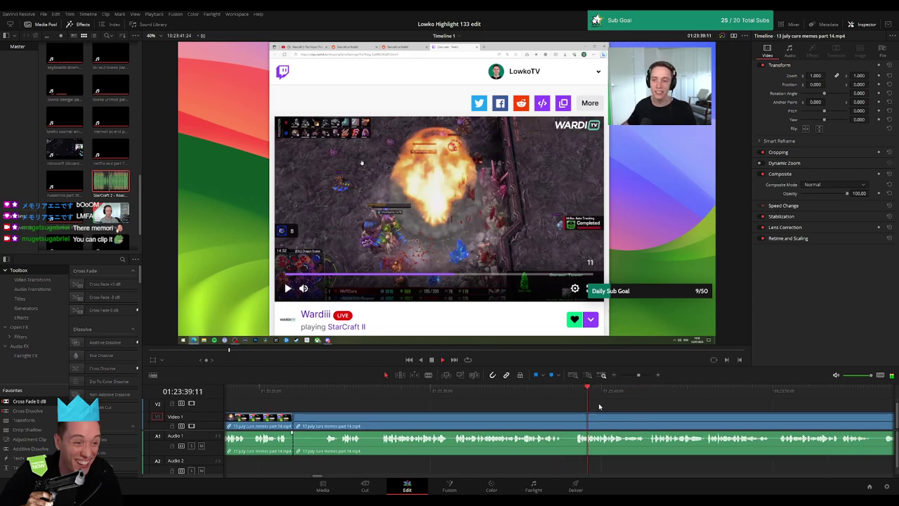
pyautogui.hscroll(5, 641, 382)
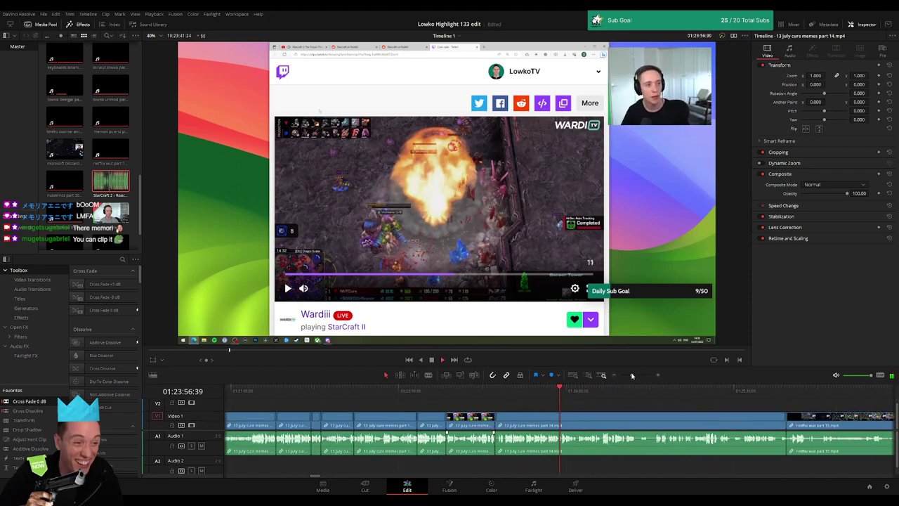
pyautogui.moveTo(635, 391)
pyautogui.mouseDown()
pyautogui.moveTo(647, 391)
pyautogui.moveTo(620, 392)
pyautogui.mouseUp()
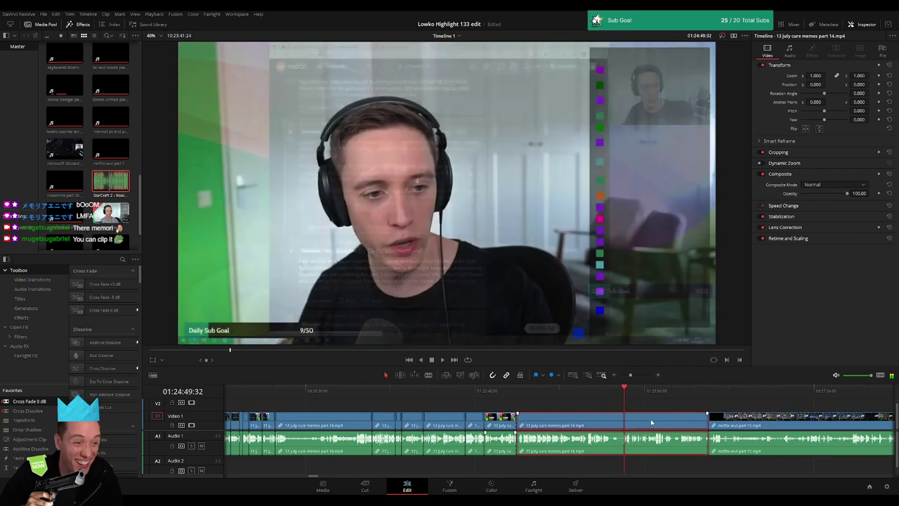
pyautogui.click(652, 421)
# Step: Ripple delete the leftover cure memes piece and the netflix wut part 15 clip
pyautogui.press('Delete')
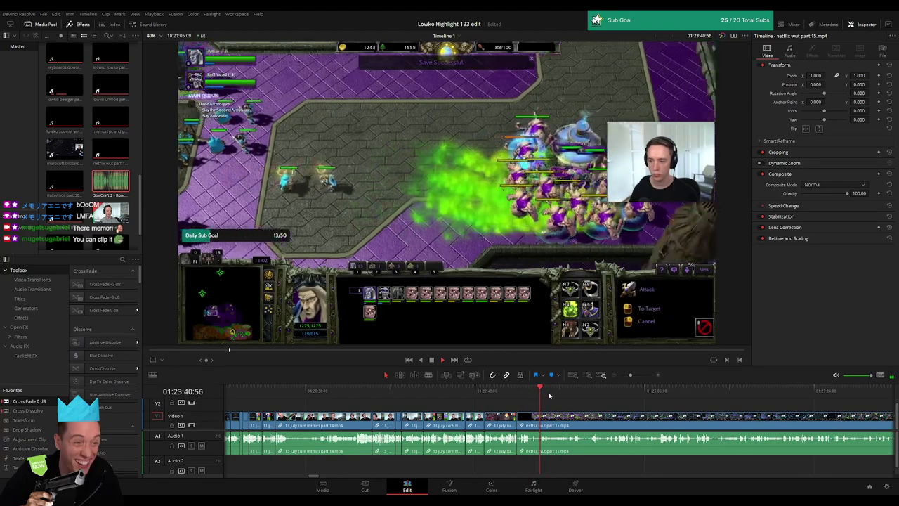
pyautogui.click(720, 391)
pyautogui.click(759, 391)
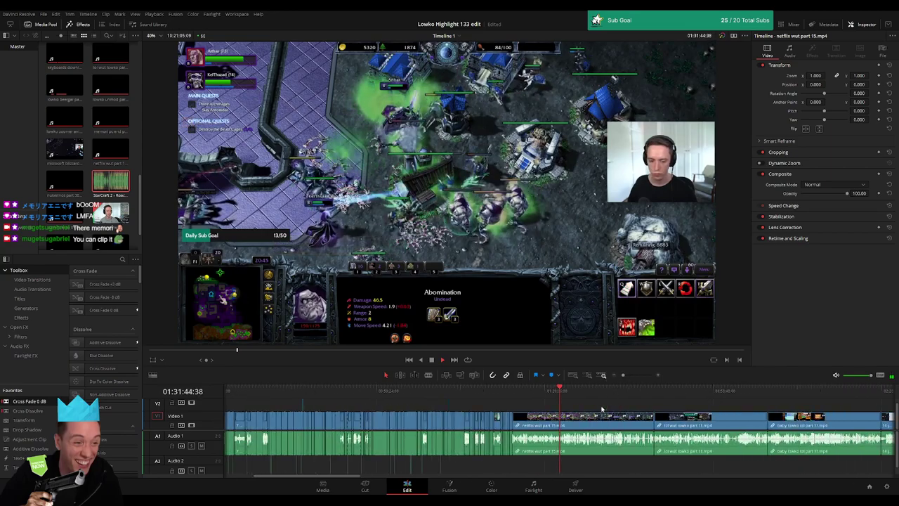
pyautogui.click(583, 419)
pyautogui.press('Delete')
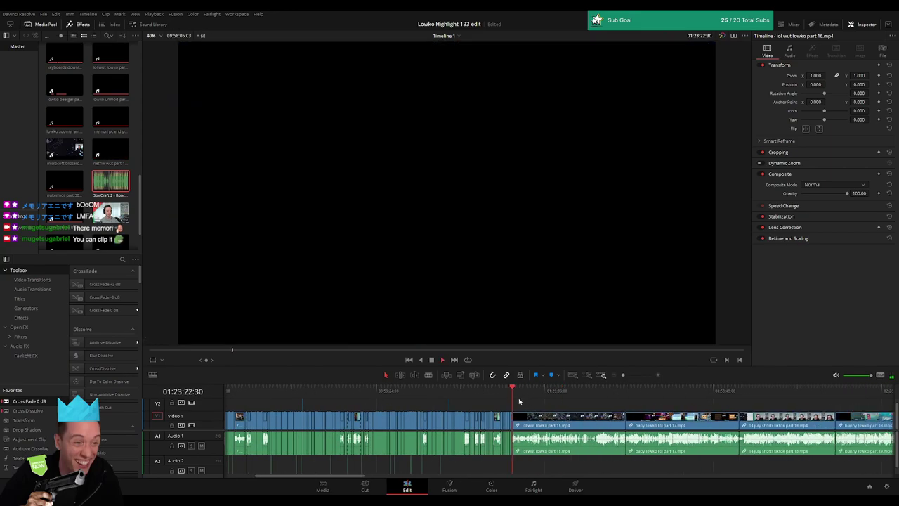
# Step: Preview the lol wut lowko part 16 footage and ripple delete that clip
pyautogui.press('space')
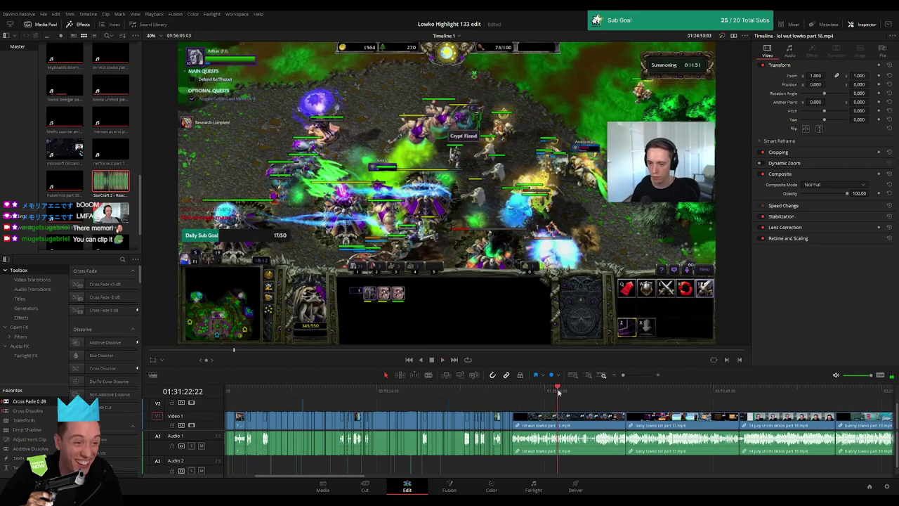
pyautogui.click(561, 391)
pyautogui.click(588, 391)
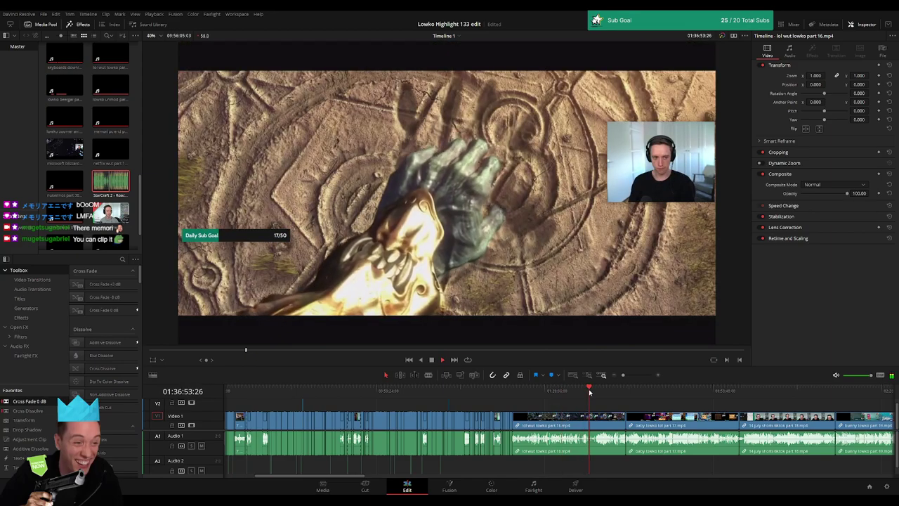
pyautogui.click(597, 391)
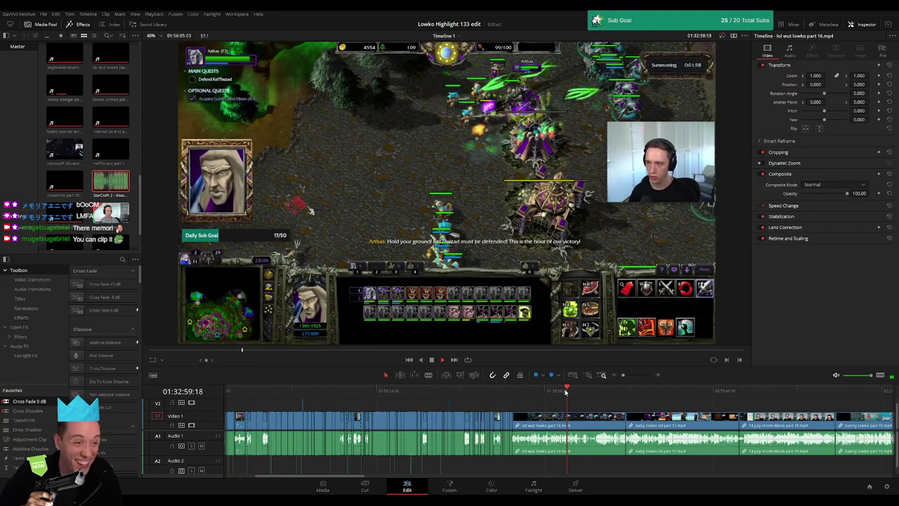
pyautogui.click(553, 391)
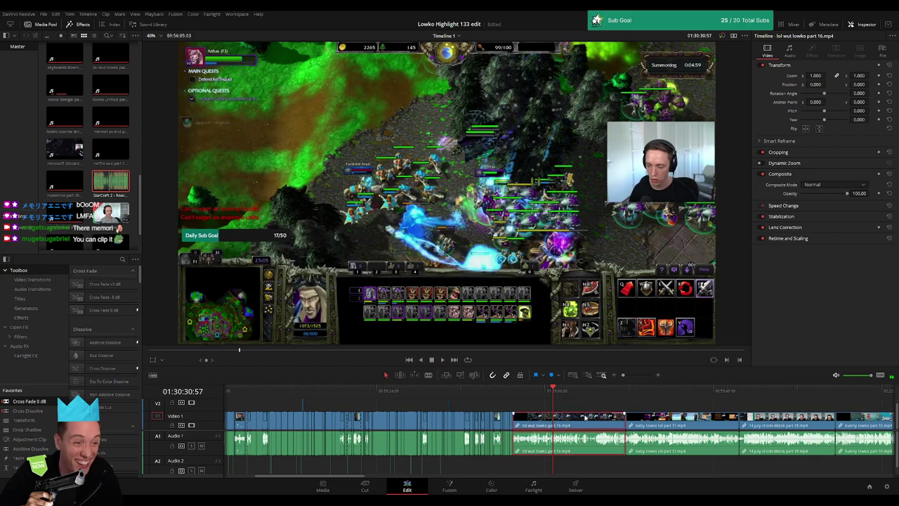
pyautogui.press('Delete')
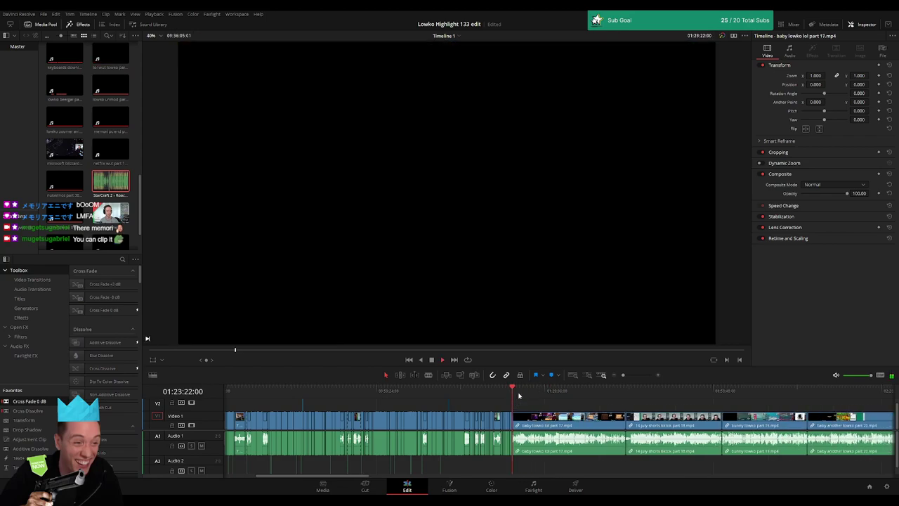
# Step: Scrub and play the Stardew footage now following the cut point
pyautogui.click(519, 396)
pyautogui.moveTo(532, 393); pyautogui.dragTo(617, 390)
pyautogui.press('space')
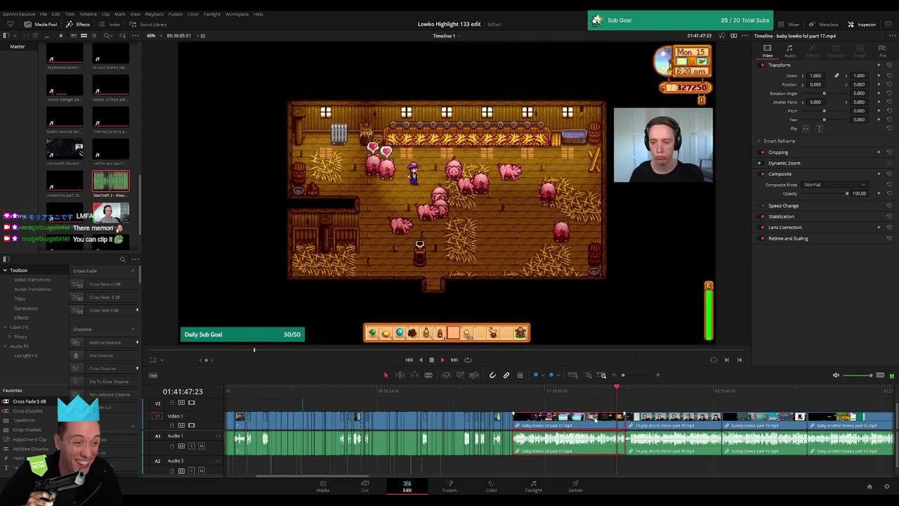
pyautogui.click(524, 392)
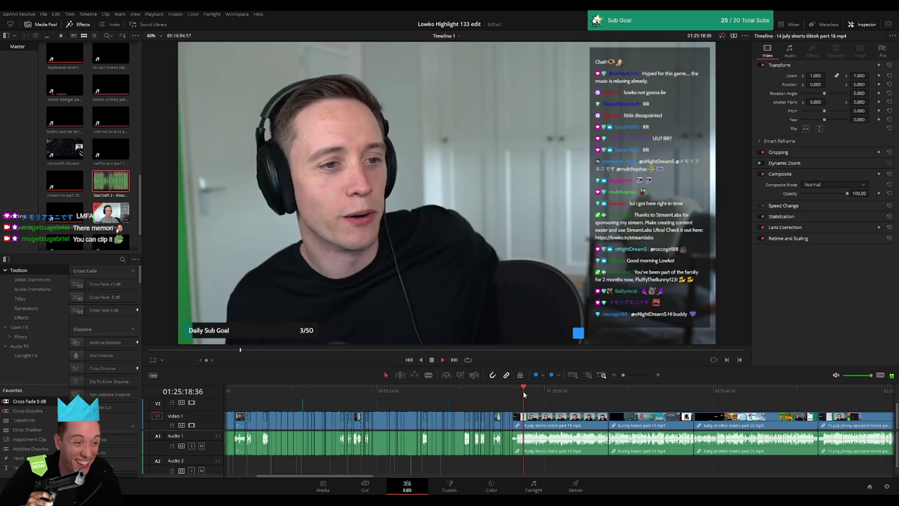
# Step: Scrub through the tiktok shorts footage to the YouTube Shorts page moment
pyautogui.moveTo(623, 375); pyautogui.dragTo(630, 375)
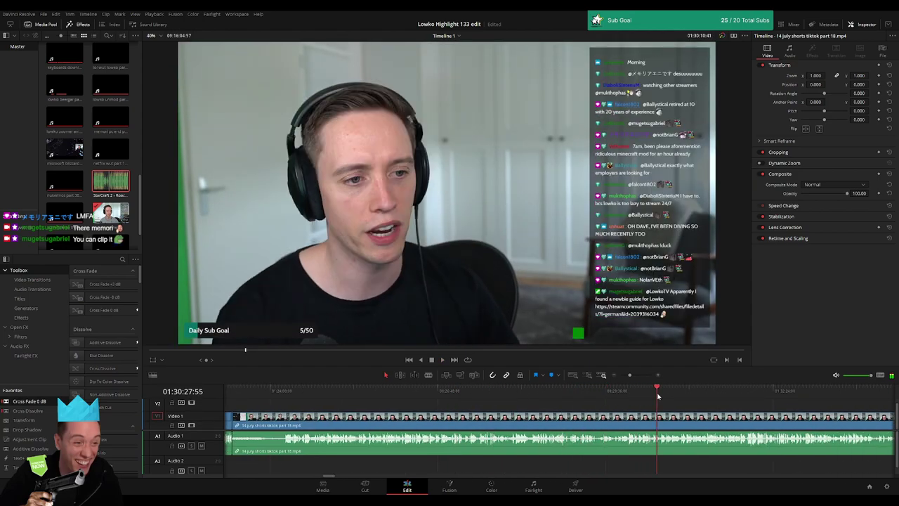
pyautogui.moveTo(659, 397)
pyautogui.mouseDown()
pyautogui.moveTo(570, 399)
pyautogui.moveTo(732, 397)
pyautogui.moveTo(501, 397)
pyautogui.moveTo(647, 394)
pyautogui.mouseUp()
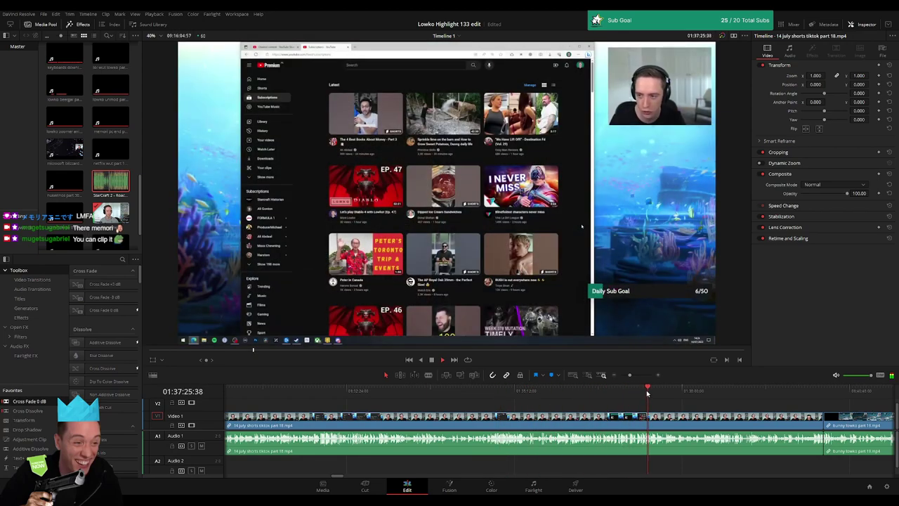
pyautogui.moveTo(647, 394); pyautogui.dragTo(626, 393)
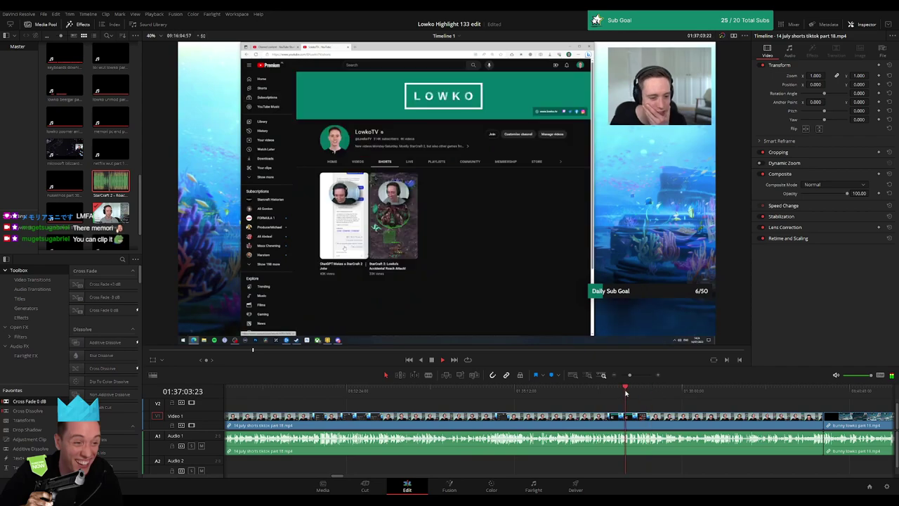
pyautogui.scroll(5, 636, 391)
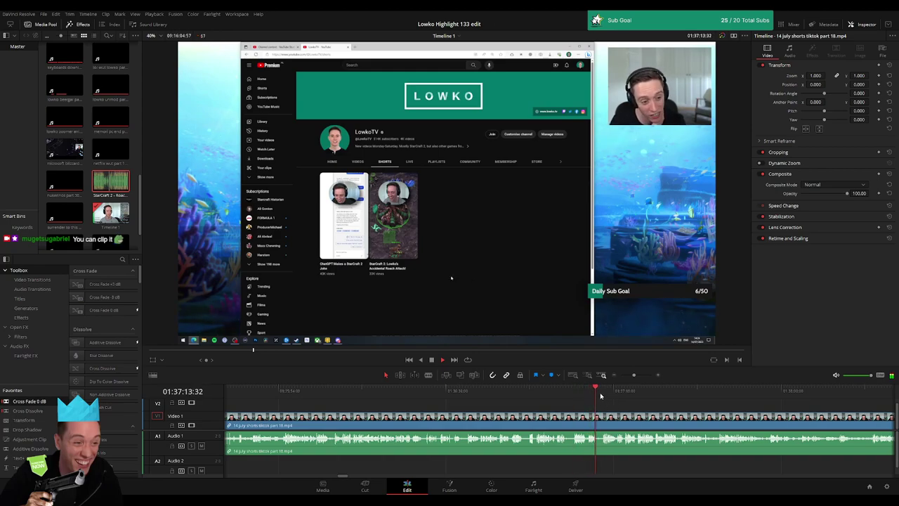
pyautogui.moveTo(635, 375); pyautogui.dragTo(638, 376)
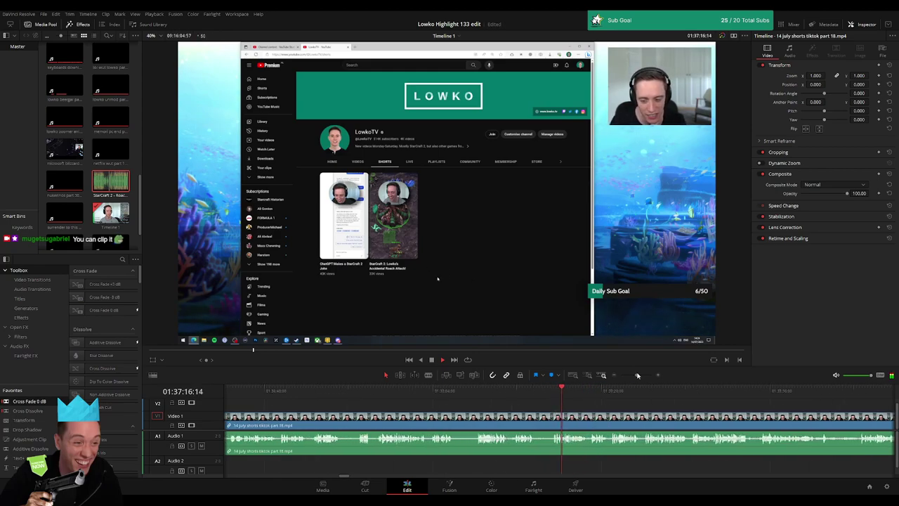
pyautogui.scroll(3, 604, 409)
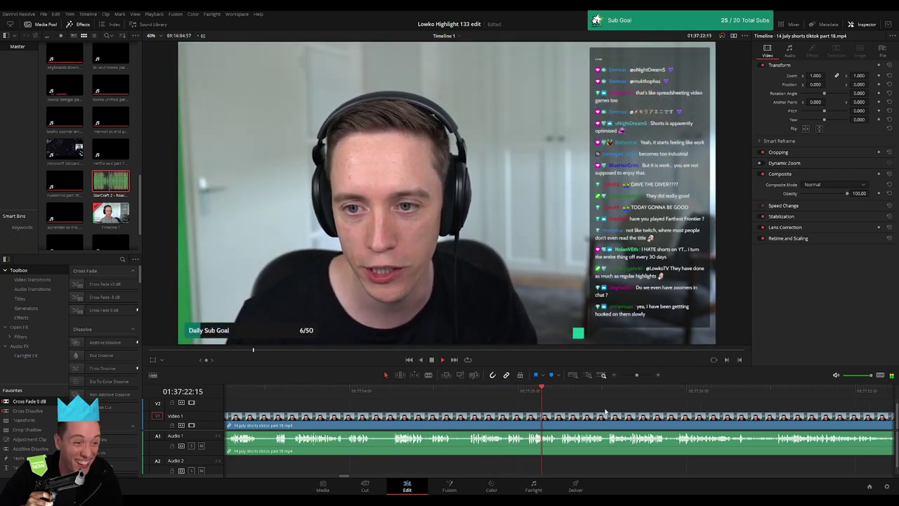
pyautogui.hscroll(3, 439, 403)
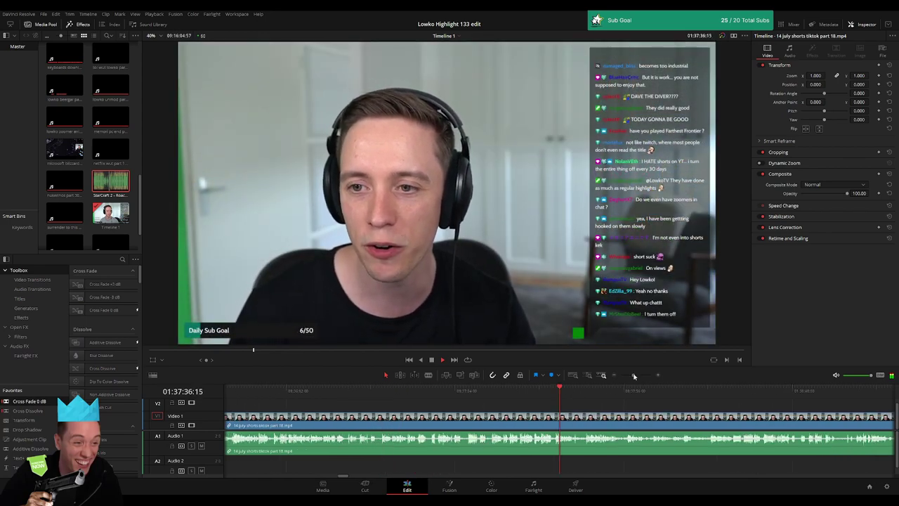
pyautogui.moveTo(636, 374); pyautogui.dragTo(630, 377)
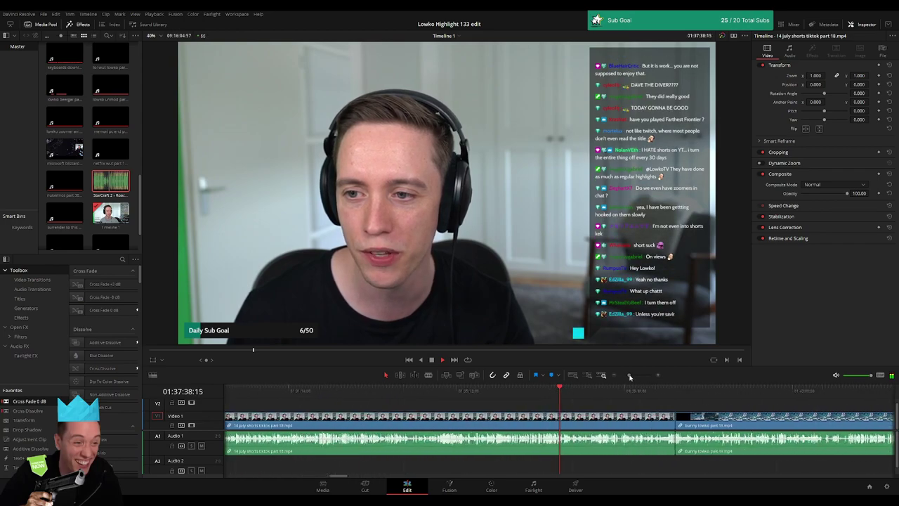
# Step: Delete the long webcam clip and close the gap it leaves behind
pyautogui.moveTo(564, 396); pyautogui.dragTo(641, 393)
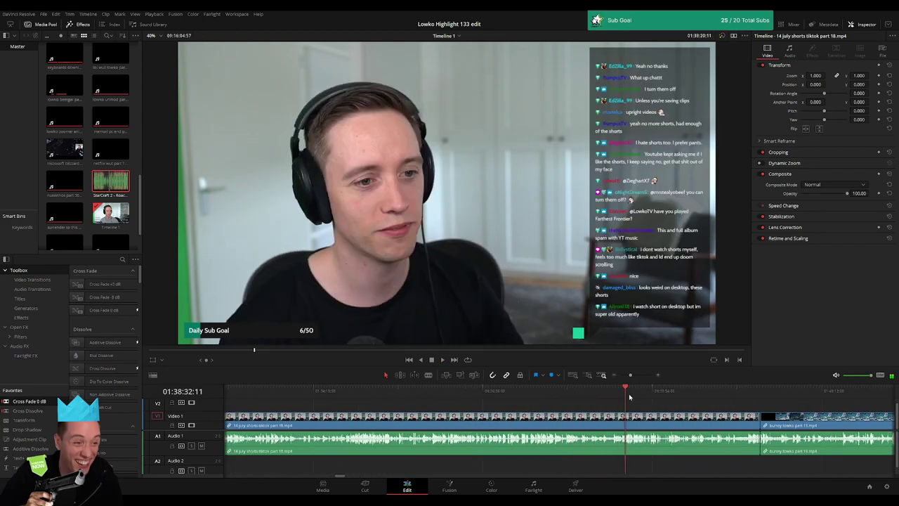
pyautogui.click(672, 390)
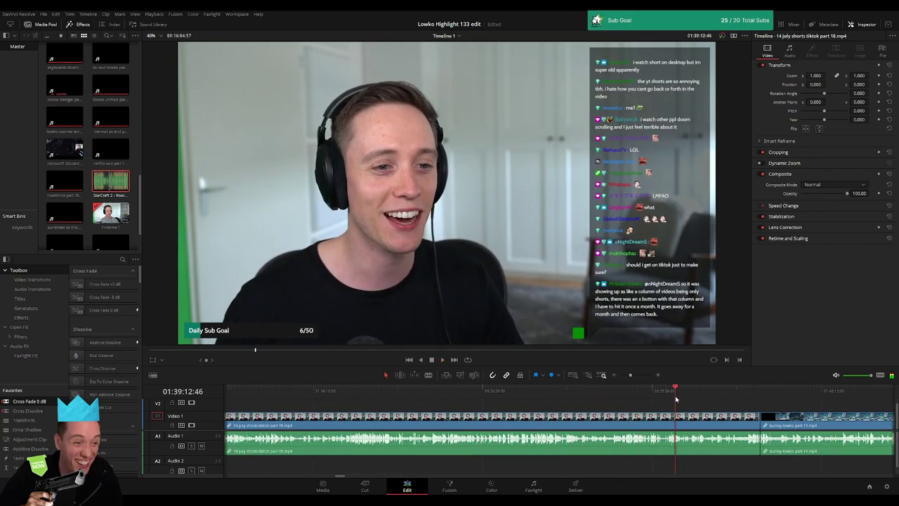
pyautogui.click(661, 430)
pyautogui.press('BackSpace')
pyautogui.click(661, 430)
pyautogui.press('BackSpace')
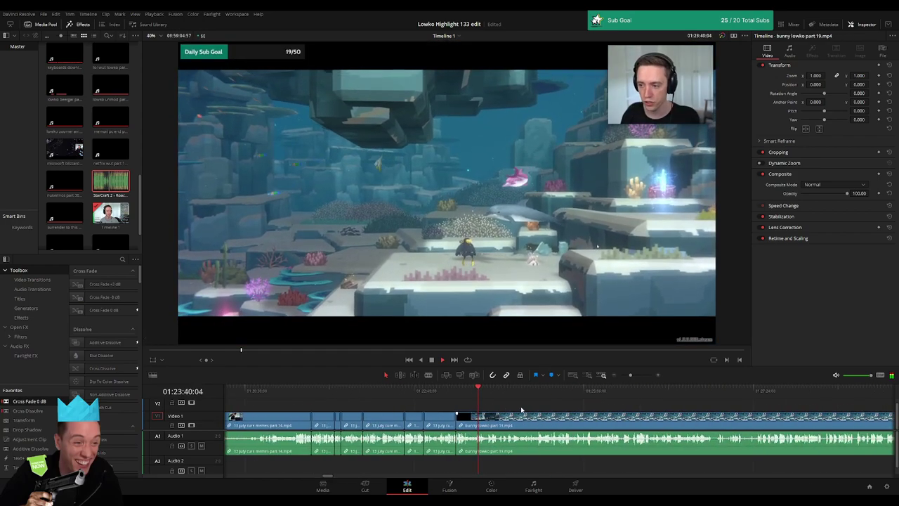
# Step: Ripple trim the bunny clip's dull opening so it starts at the playhead
pyautogui.scroll(-2, 604, 390)
pyautogui.moveTo(628, 375); pyautogui.dragTo(637, 376)
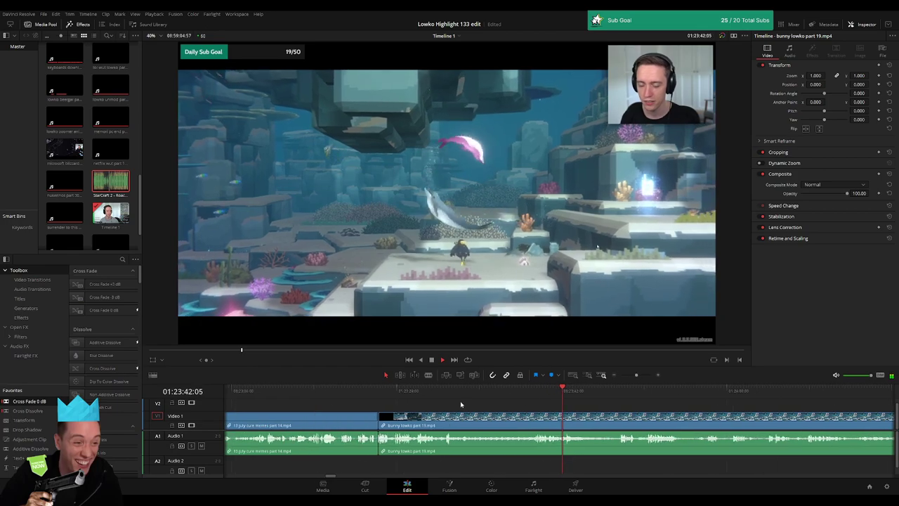
pyautogui.click(396, 391)
pyautogui.moveTo(395, 391); pyautogui.dragTo(379, 394)
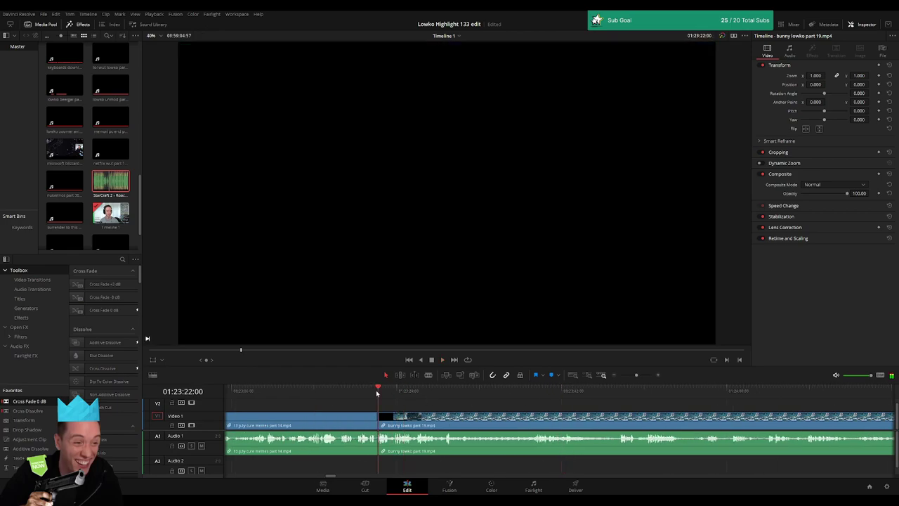
pyautogui.hotkey('ctrl', 'shift', '[')
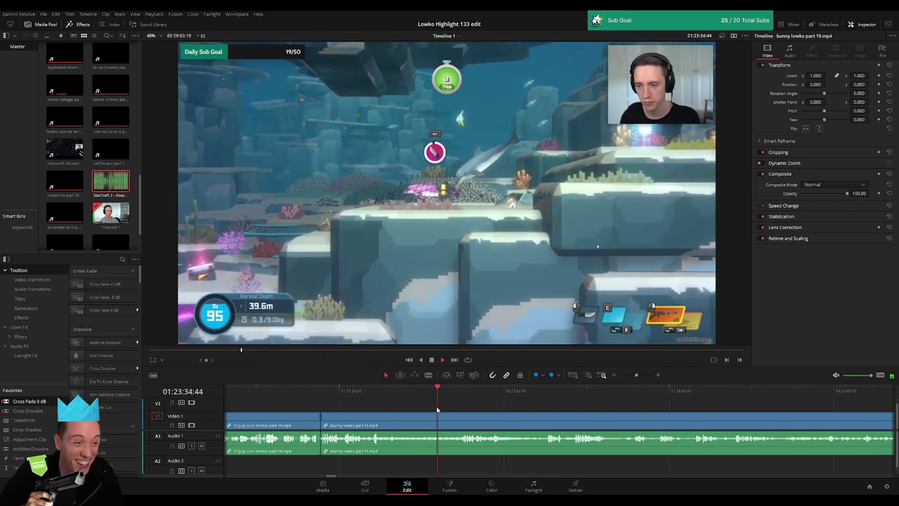
# Step: Scroll along the timeline to review the later bunny footage
pyautogui.hscroll(2, 397, 413)
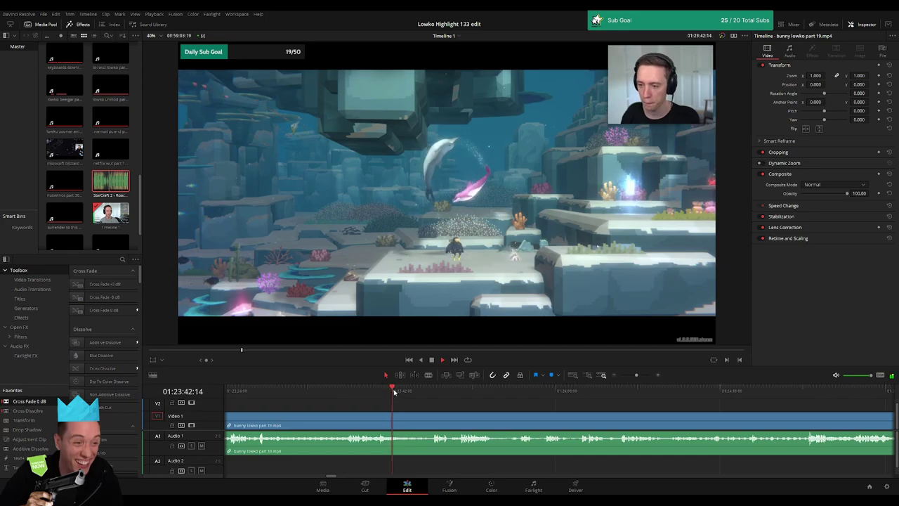
pyautogui.click(408, 391)
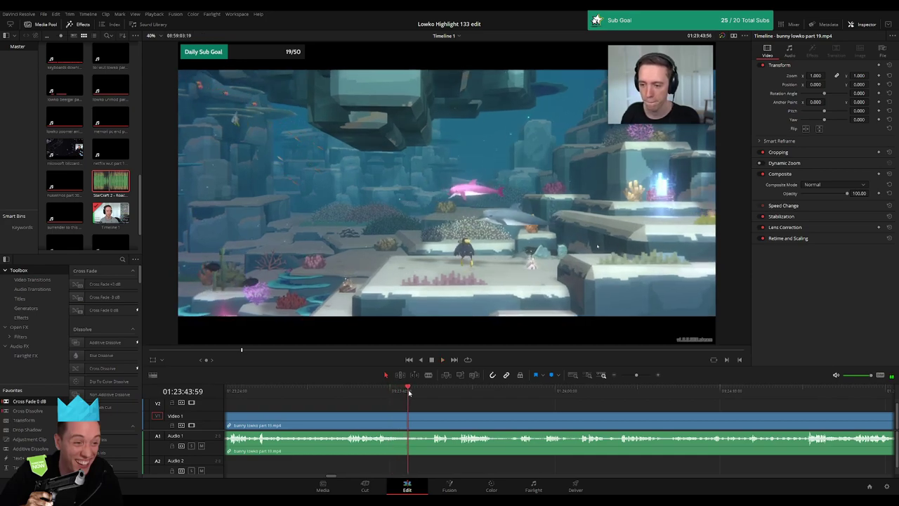
pyautogui.hscroll(2, 501, 409)
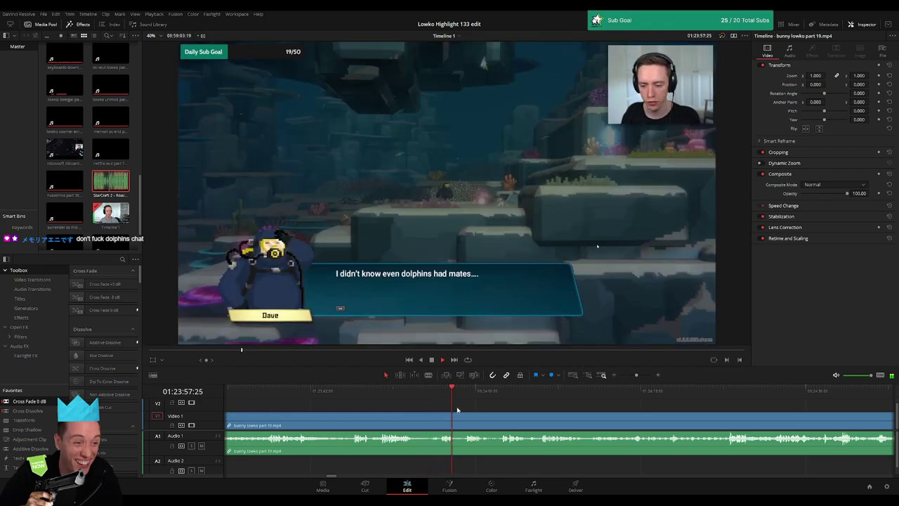
pyautogui.hscroll(3, 357, 410)
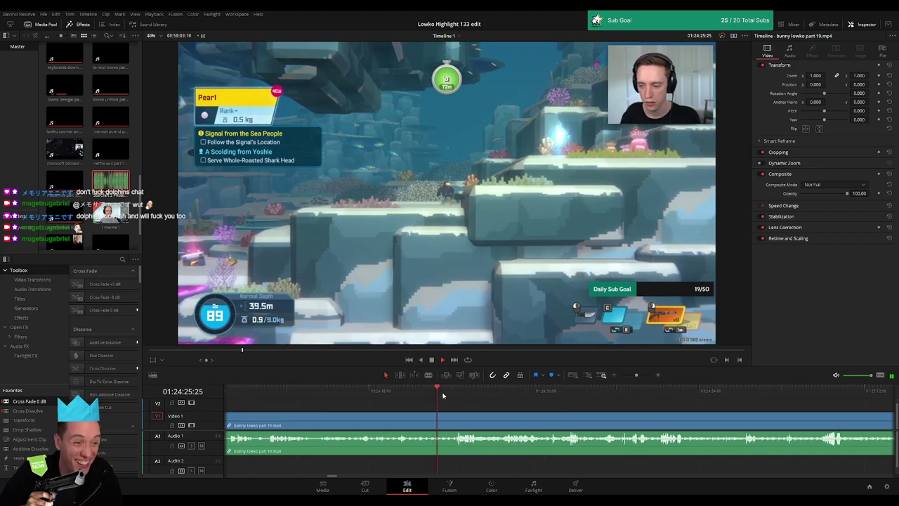
# Step: Skim the part 19 gameplay forward to 01:24:57 and zoom the timeline out
pyautogui.click(354, 391)
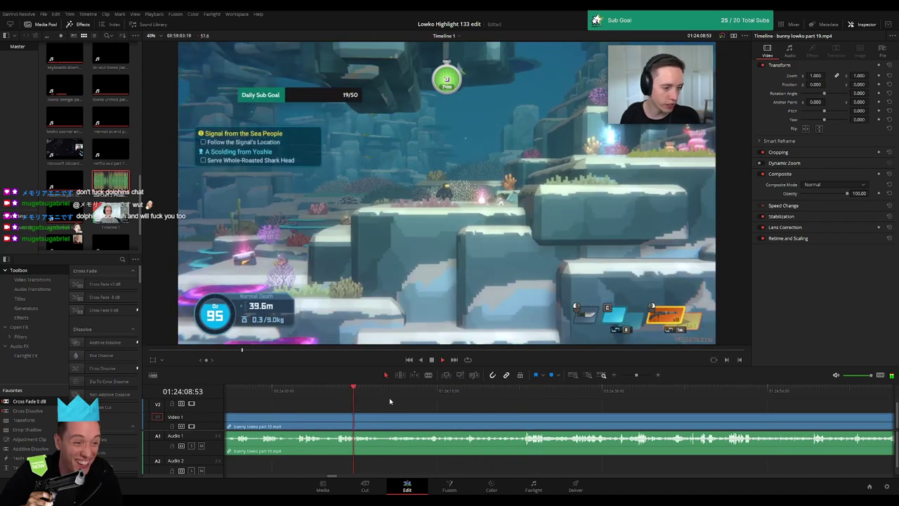
pyautogui.click(389, 391)
pyautogui.click(299, 391)
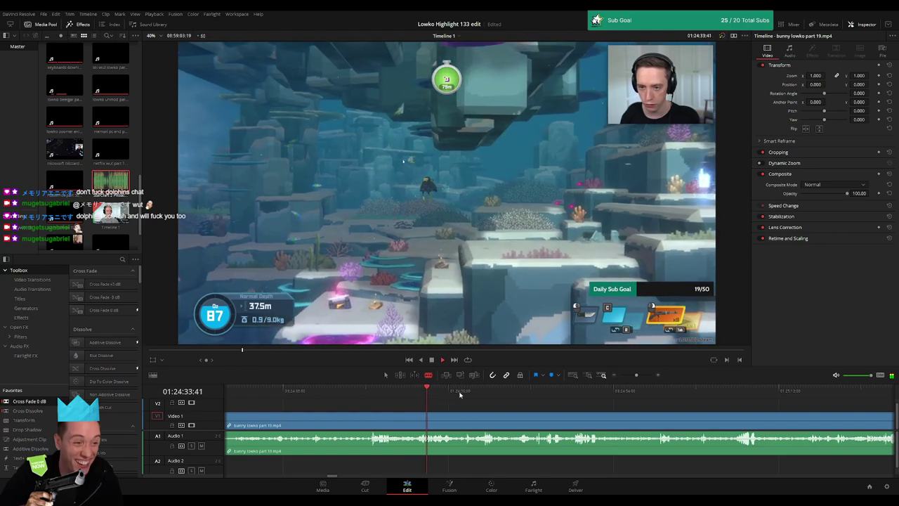
pyautogui.click(482, 394)
pyautogui.click(520, 398)
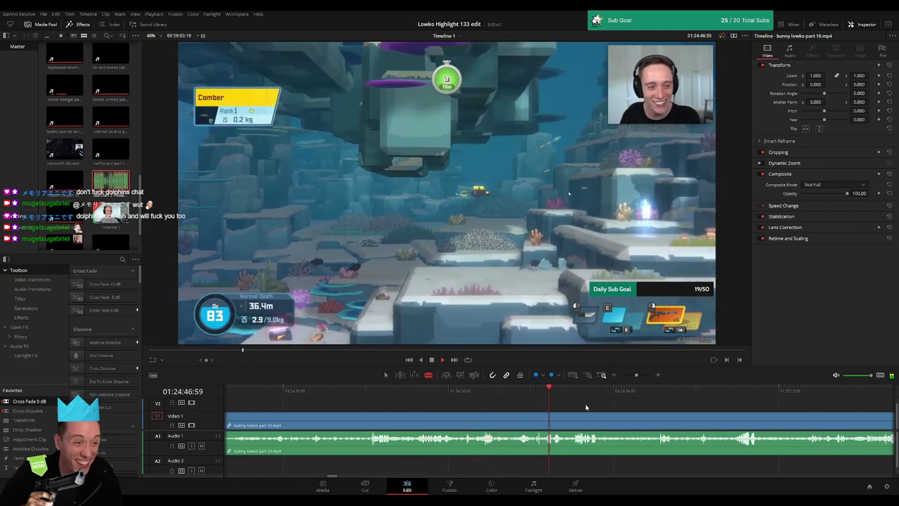
pyautogui.hscroll(3, 527, 404)
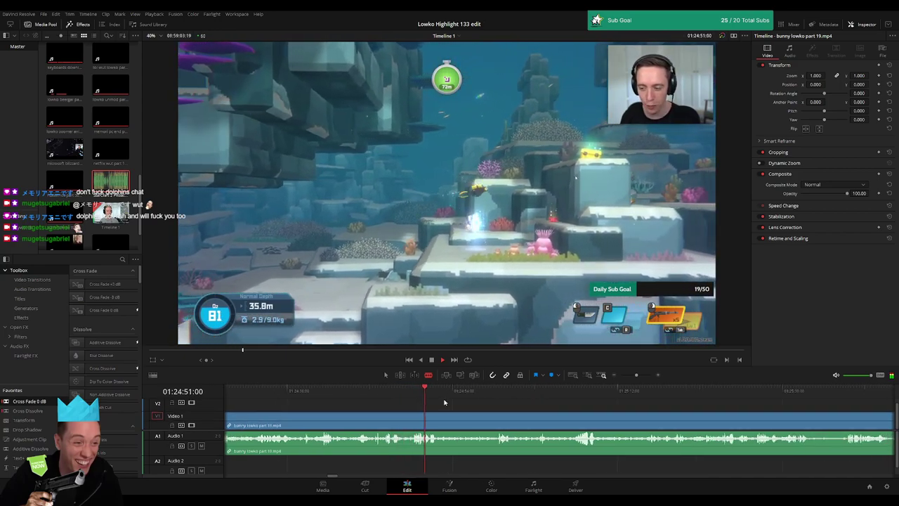
pyautogui.moveTo(449, 394); pyautogui.dragTo(485, 394)
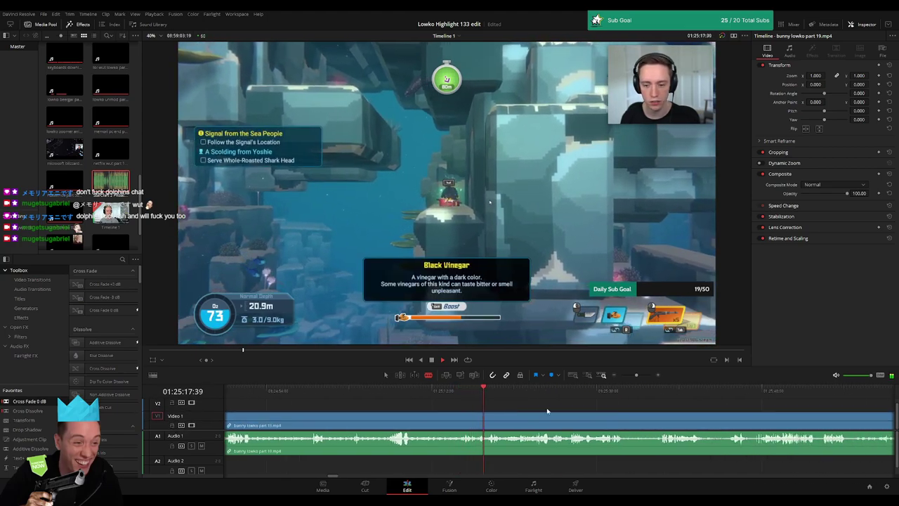
pyautogui.moveTo(638, 378); pyautogui.dragTo(633, 377)
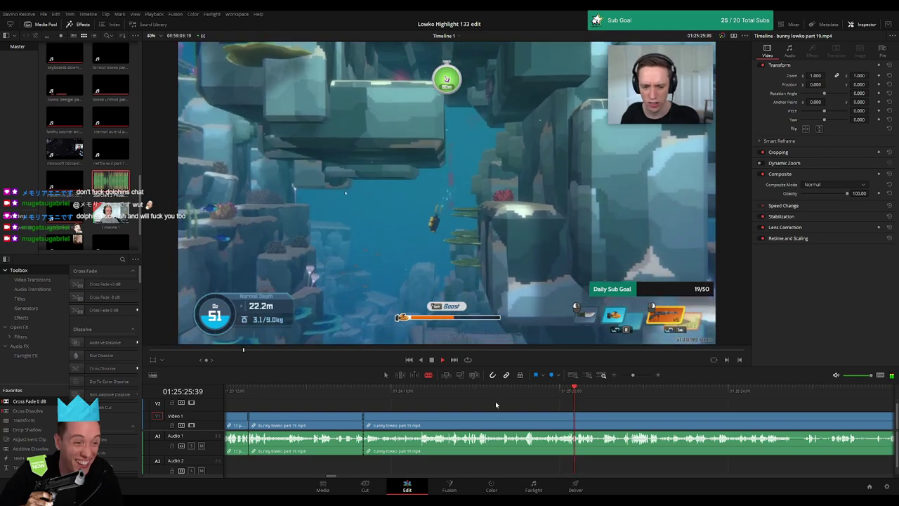
pyautogui.hscroll(3, 548, 415)
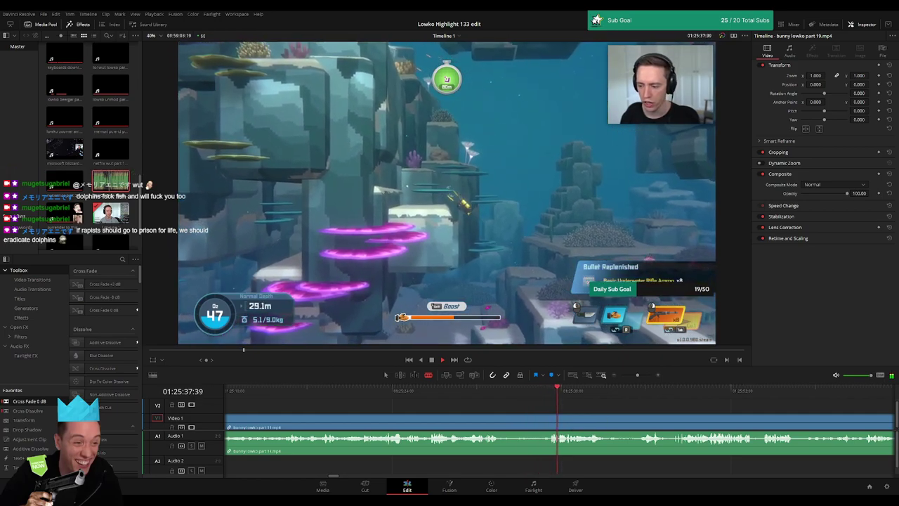
pyautogui.hscroll(3, 441, 405)
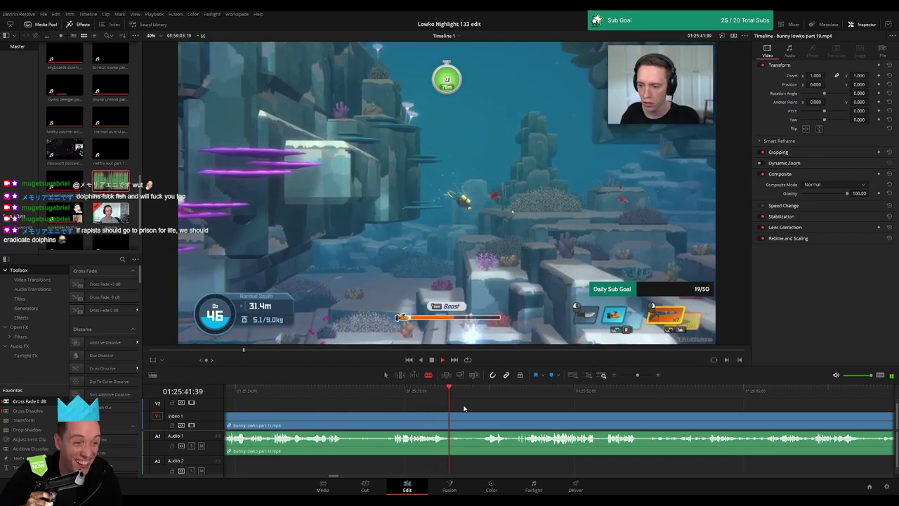
# Step: Split the gameplay clip at a new cut point and delete the dull section
pyautogui.moveTo(463, 409); pyautogui.dragTo(520, 409)
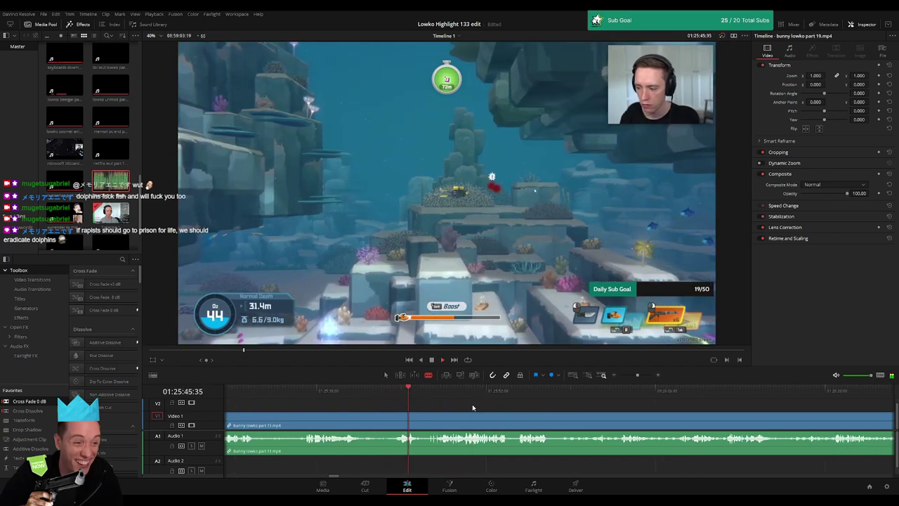
pyautogui.hscroll(3, 472, 404)
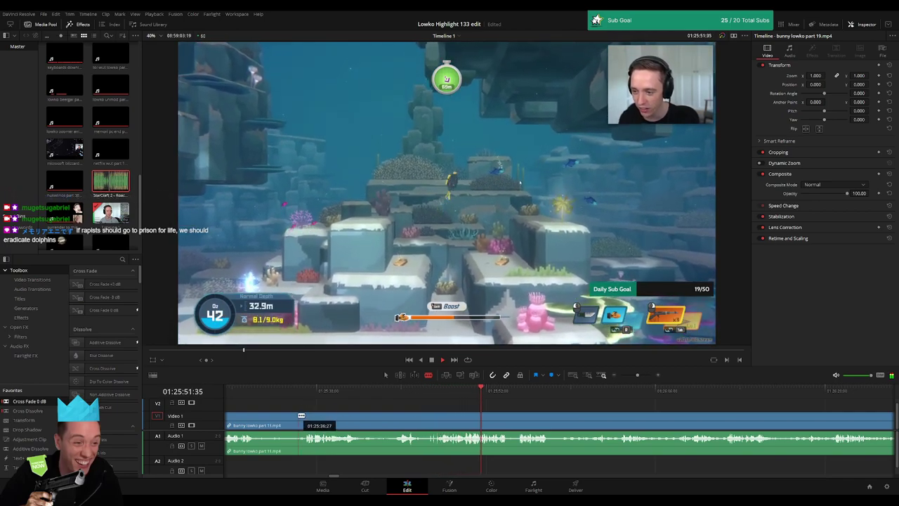
pyautogui.scroll(2, 358, 419)
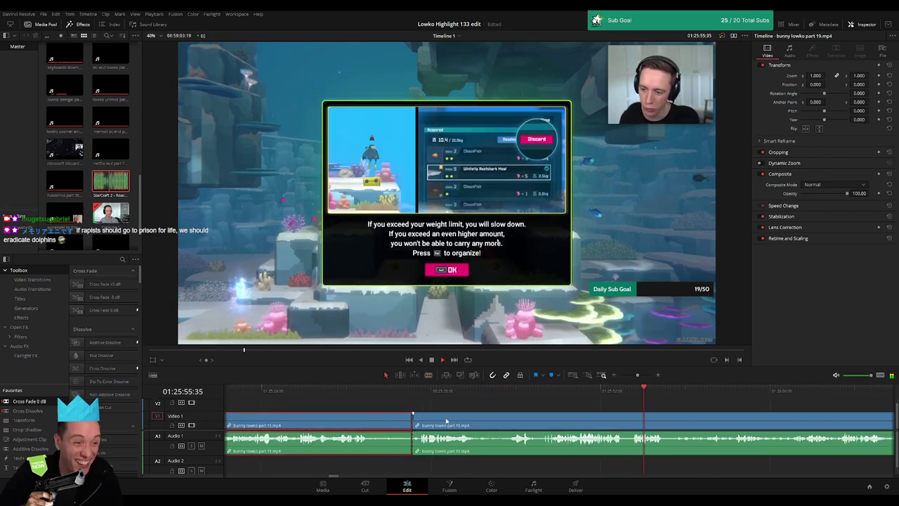
pyautogui.press('Delete')
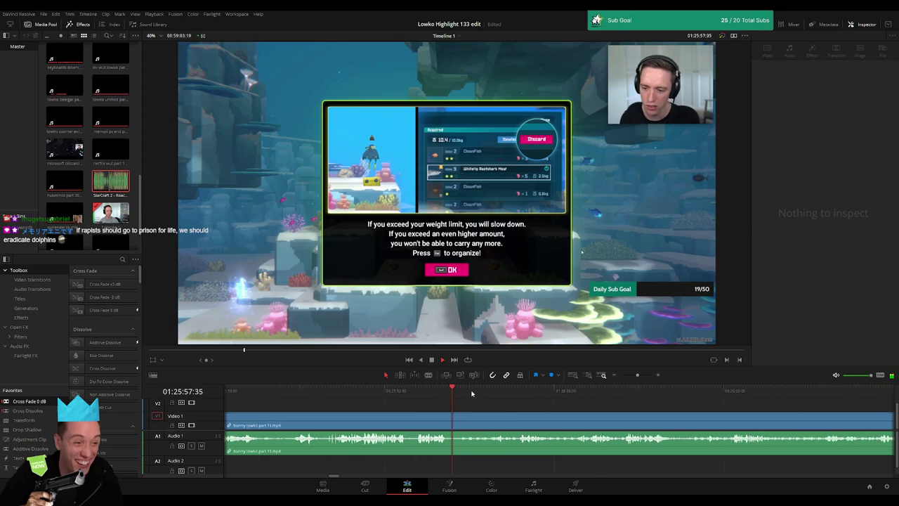
# Step: Review the footage past the boat menu, then back to around 01:25:16
pyautogui.click(514, 395)
pyautogui.hscroll(4, 467, 407)
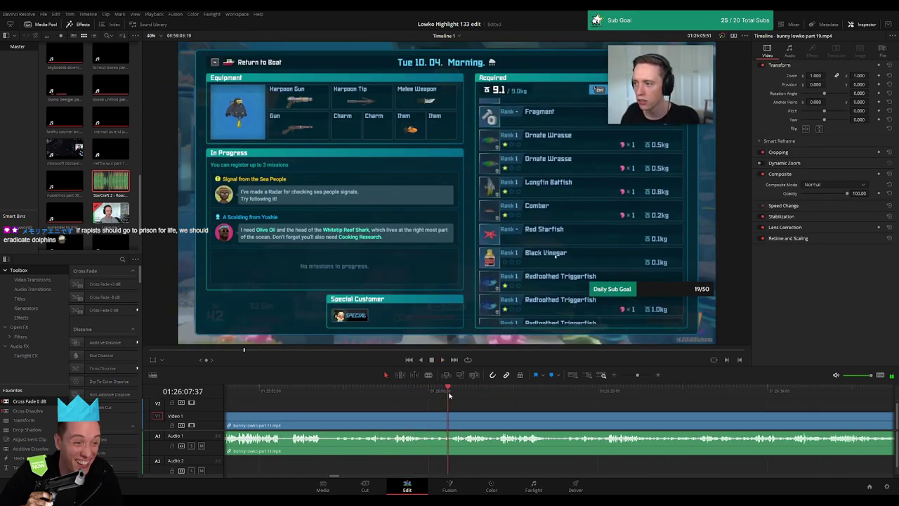
pyautogui.click(452, 395)
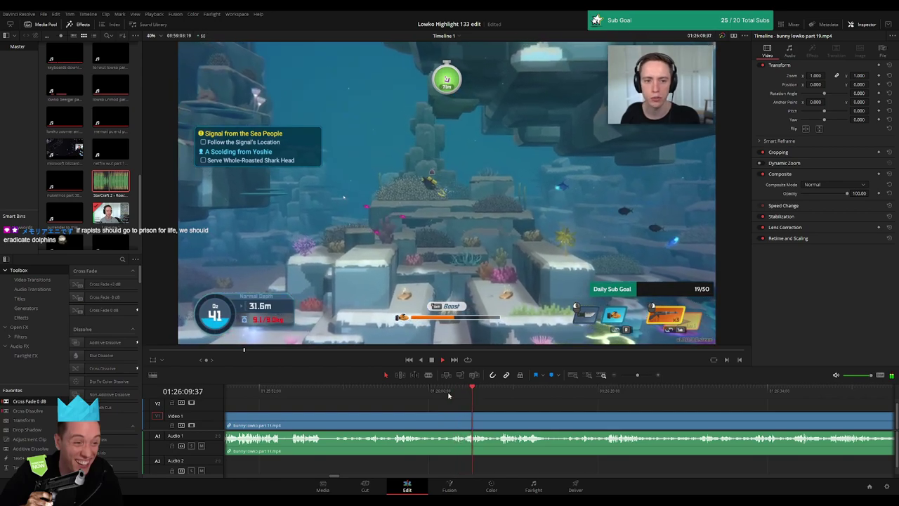
pyautogui.hscroll(3, 443, 400)
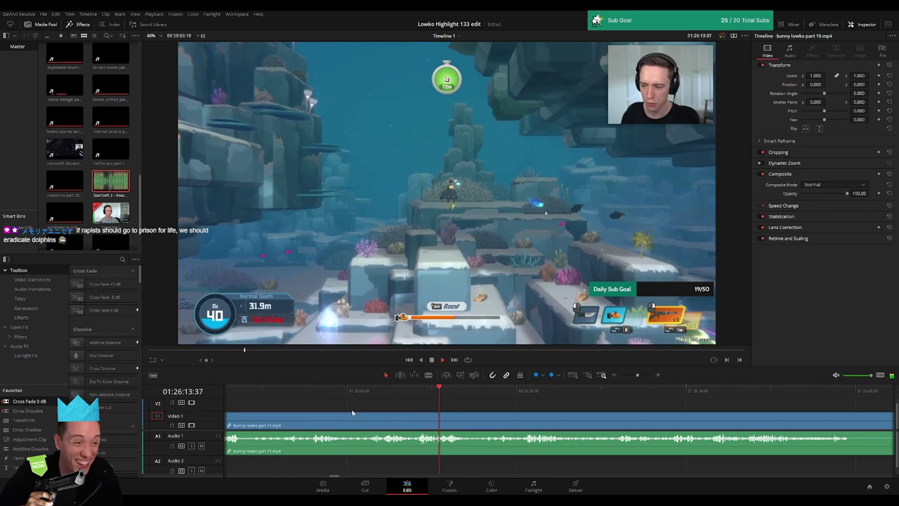
pyautogui.hscroll(-5, 498, 410)
pyautogui.click(270, 392)
pyautogui.hscroll(-4, 280, 409)
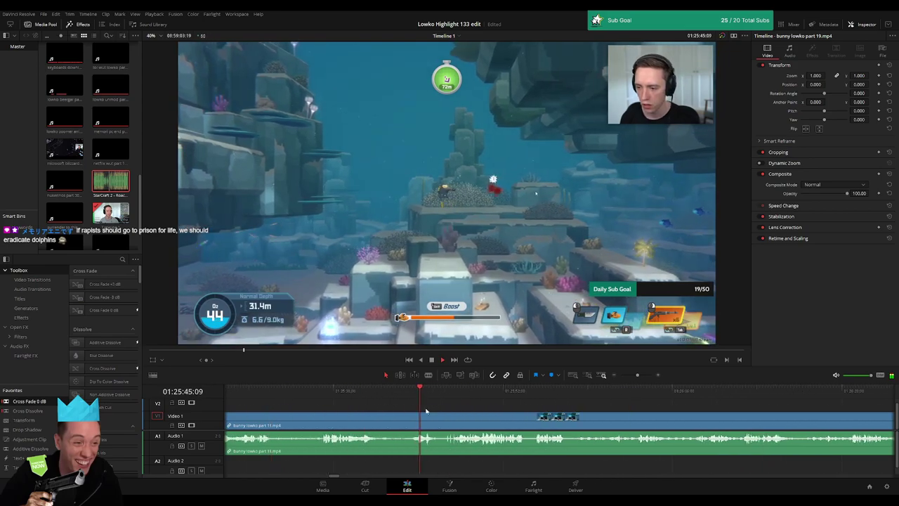
pyautogui.click(324, 399)
pyautogui.hscroll(-3, 418, 414)
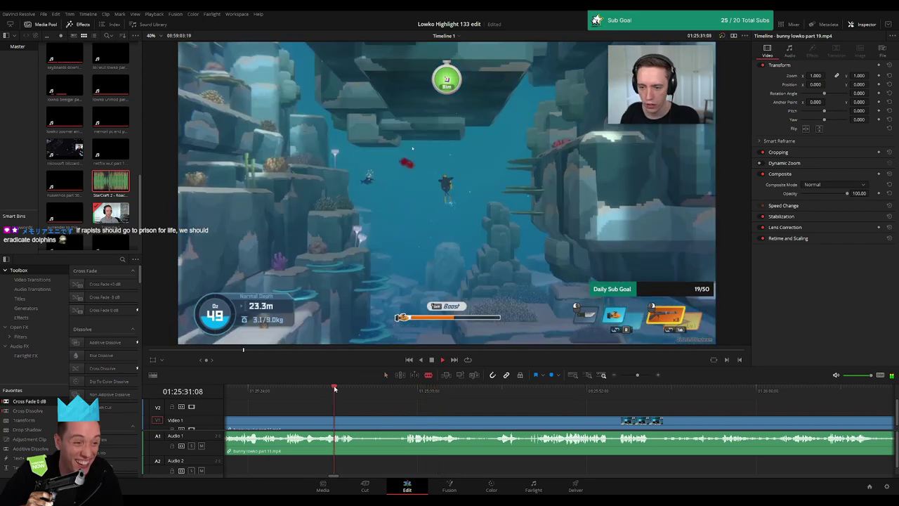
pyautogui.click(337, 388)
pyautogui.hscroll(-3, 371, 422)
pyautogui.click(276, 390)
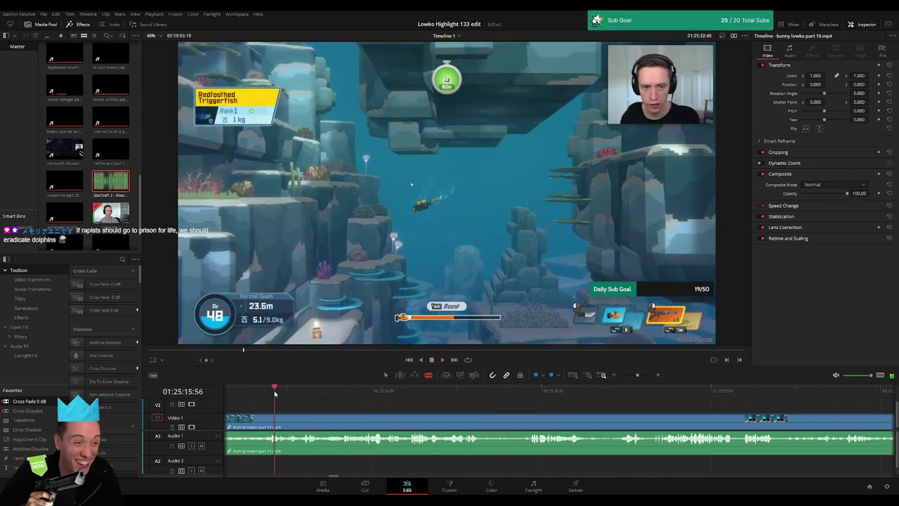
pyautogui.hscroll(-3, 366, 415)
pyautogui.click(475, 390)
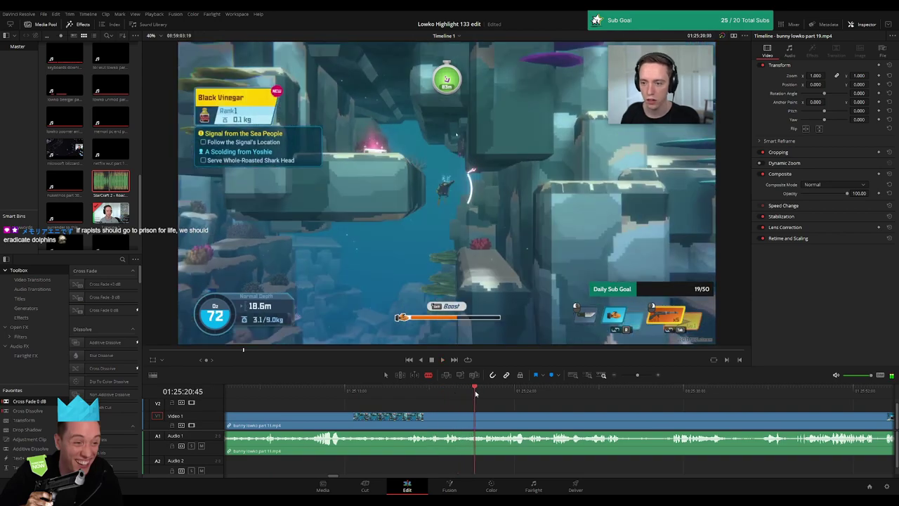
# Step: Cut at the playhead and ripple-delete the dull section before the cut
pyautogui.click(486, 416)
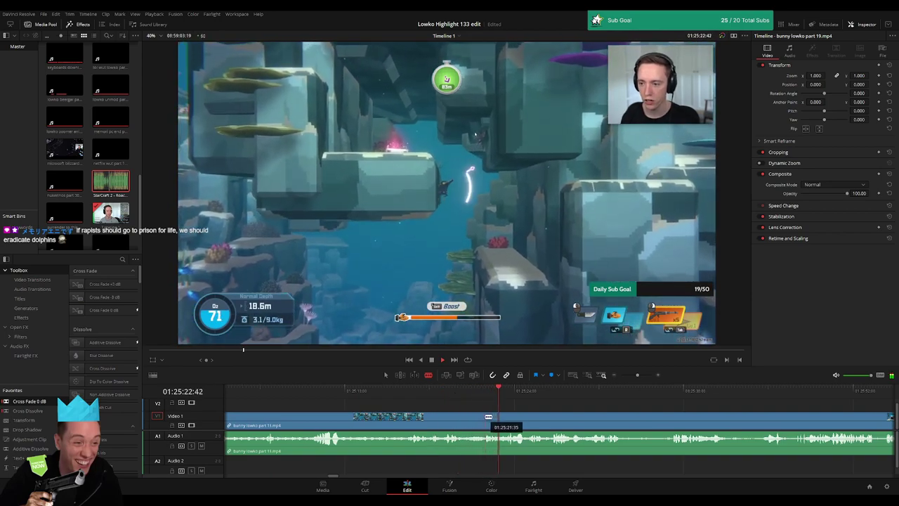
pyautogui.press('a')
pyautogui.click(467, 420)
pyautogui.press('Delete')
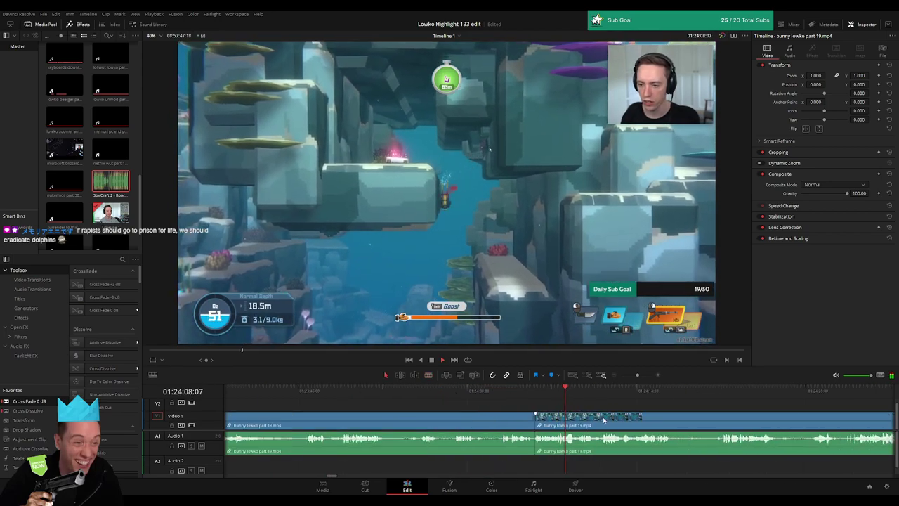
# Step: Remove the short stretch between the two cuts and close the gap
pyautogui.hscroll(3, 603, 420)
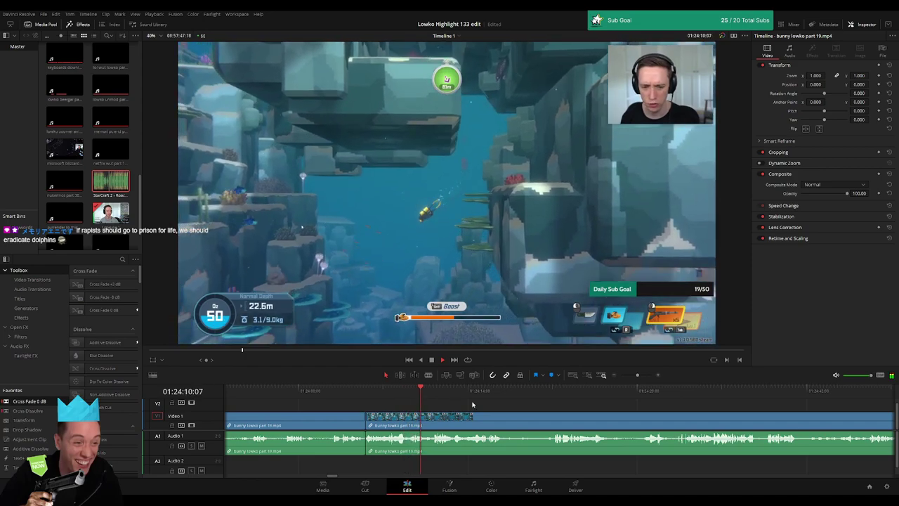
pyautogui.click(473, 391)
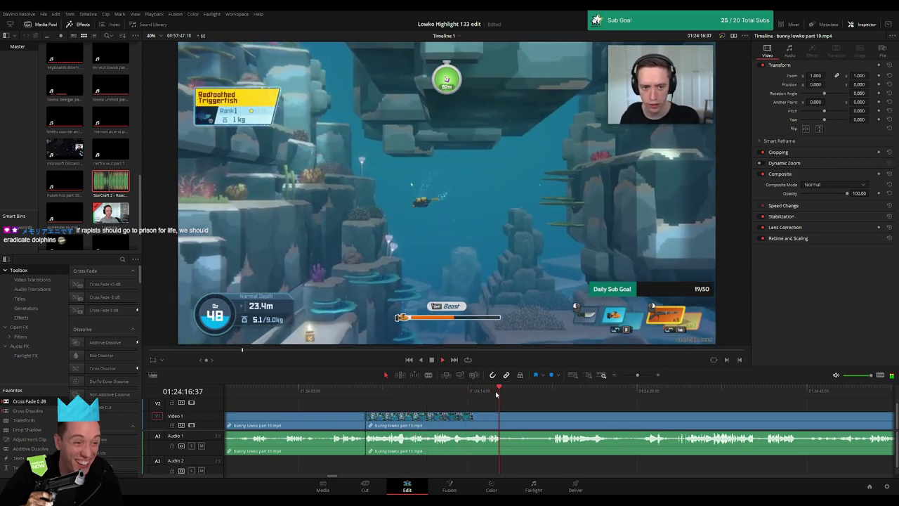
pyautogui.hscroll(2, 461, 398)
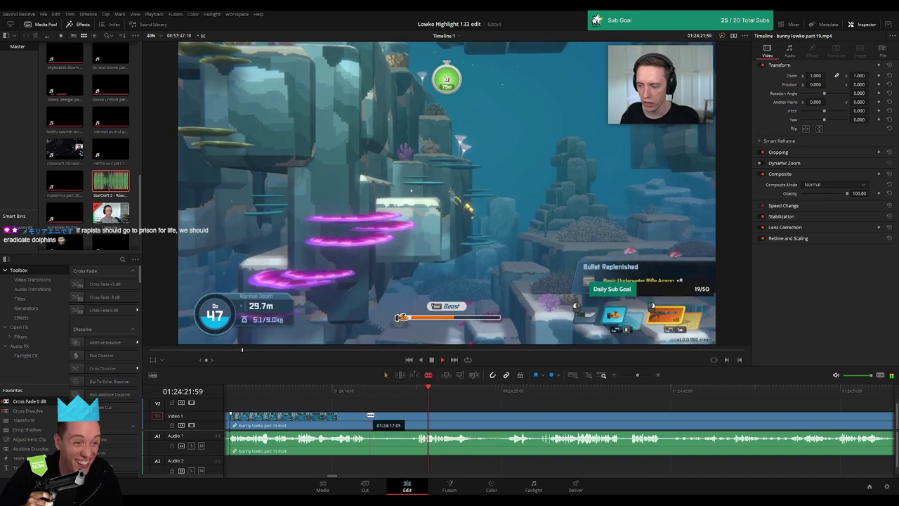
pyautogui.click(406, 419)
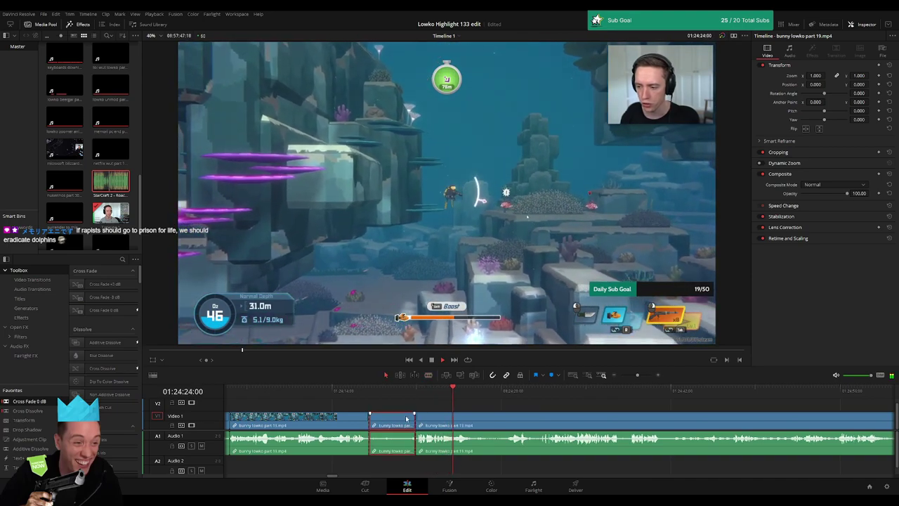
pyautogui.press('Delete')
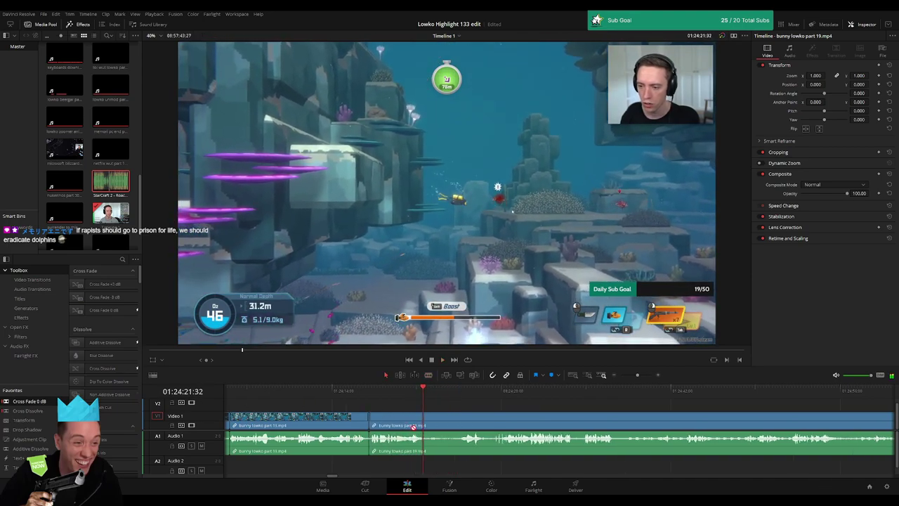
# Step: Skim past the tutorial popup and inventory screen to the next dull underwater stretch
pyautogui.click(575, 396)
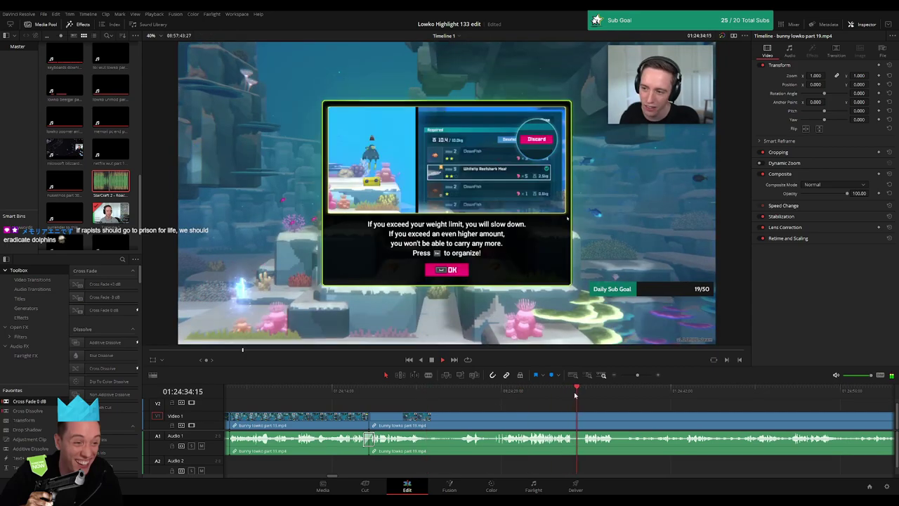
pyautogui.click(674, 397)
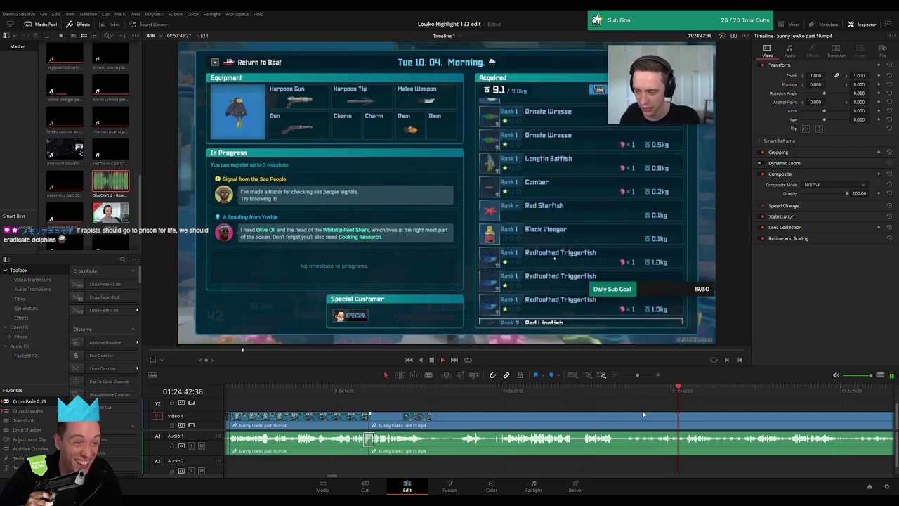
pyautogui.scroll(-5, 643, 415)
pyautogui.click(478, 396)
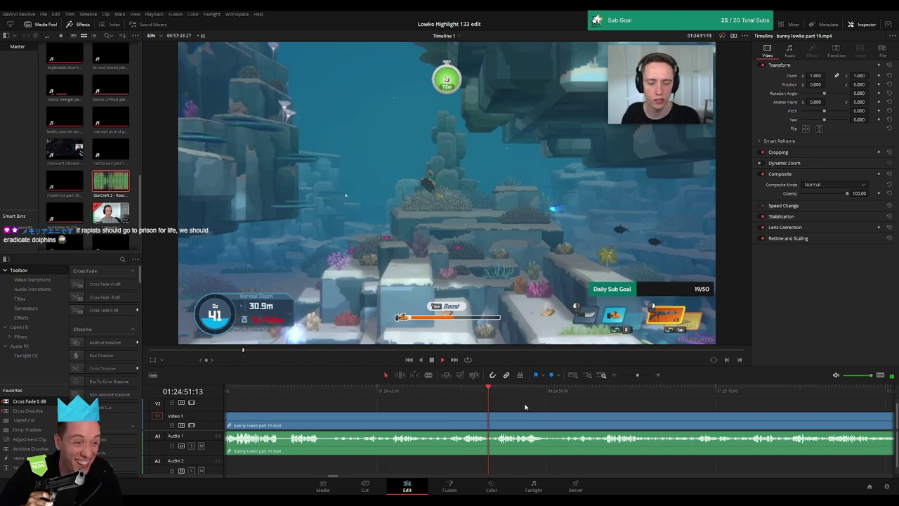
pyautogui.scroll(-3, 421, 406)
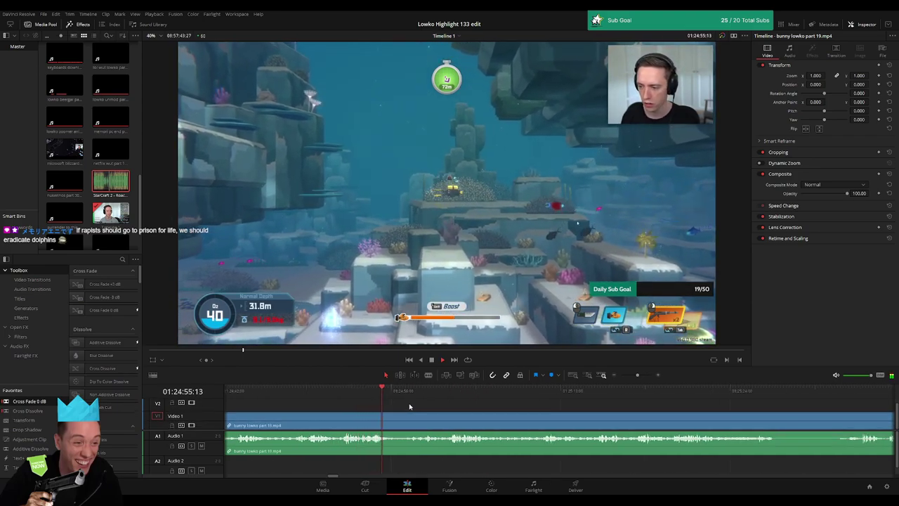
pyautogui.click(415, 398)
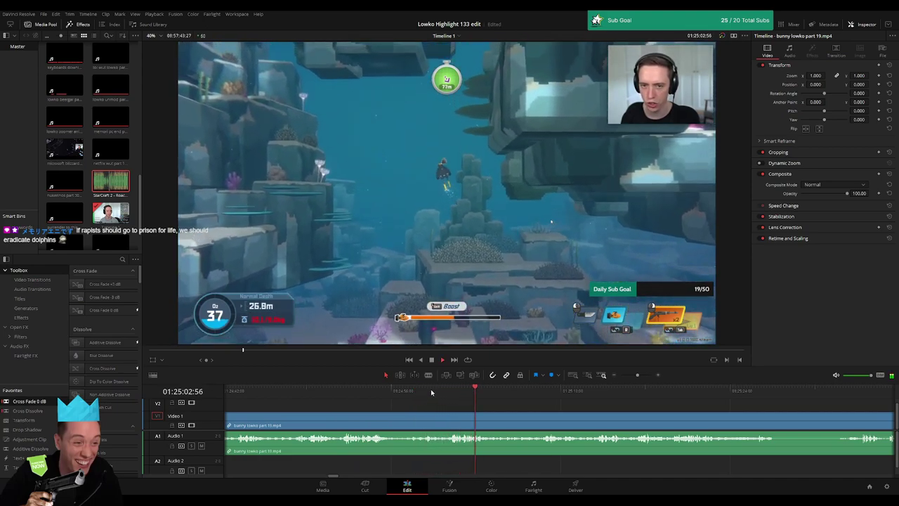
pyautogui.click(439, 389)
# Step: Blade the clip from the dull stretch's start to the air warning and ripple-delete it
pyautogui.press('b')
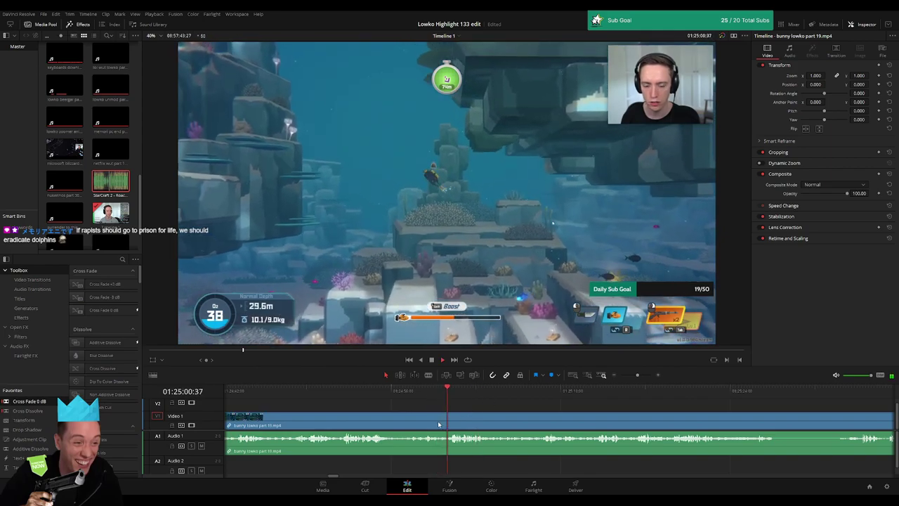
pyautogui.click(441, 425)
pyautogui.click(540, 390)
pyautogui.press('space')
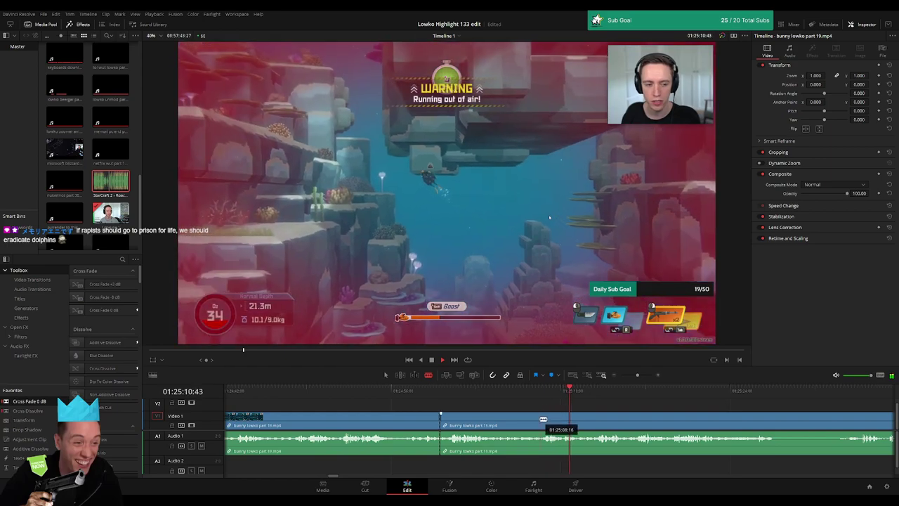
pyautogui.click(541, 425)
pyautogui.press('a')
pyautogui.click(520, 423)
pyautogui.press('Delete')
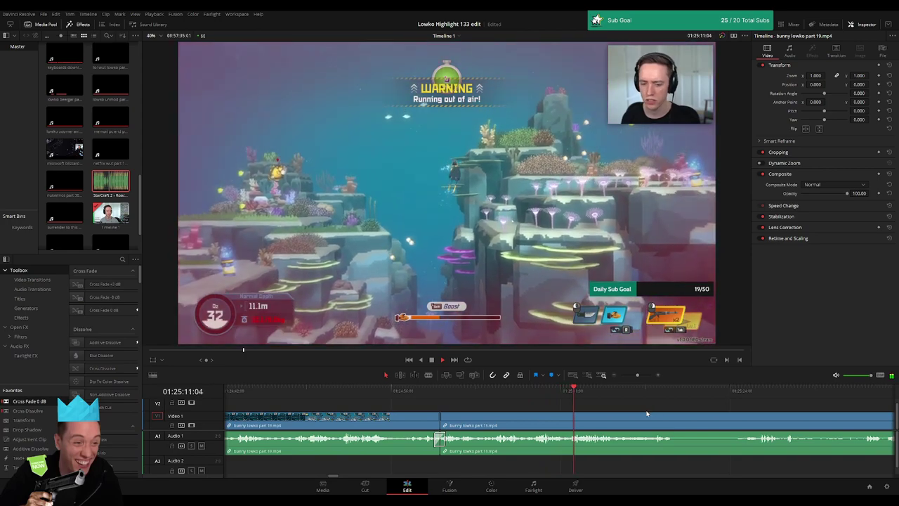
pyautogui.hscroll(5, 473, 402)
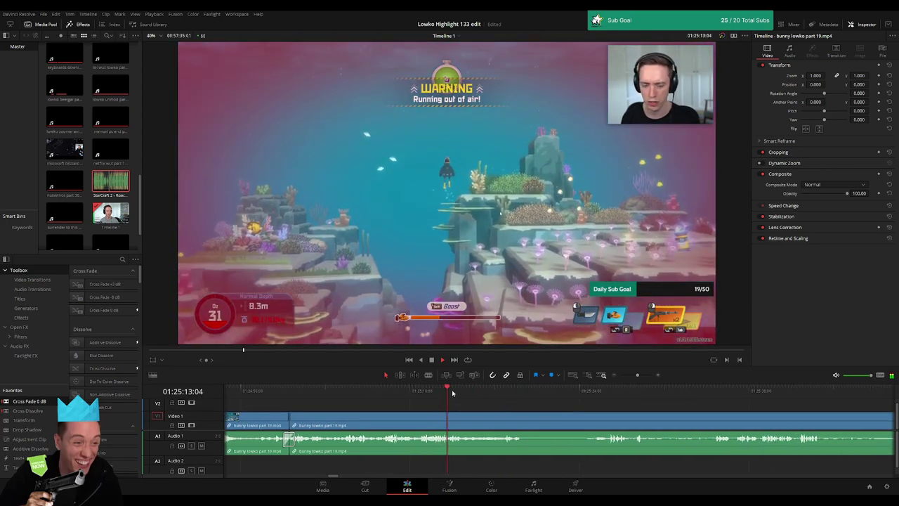
# Step: Split the clip at the dive-log results screen and trim the edge at that cut
pyautogui.click(492, 393)
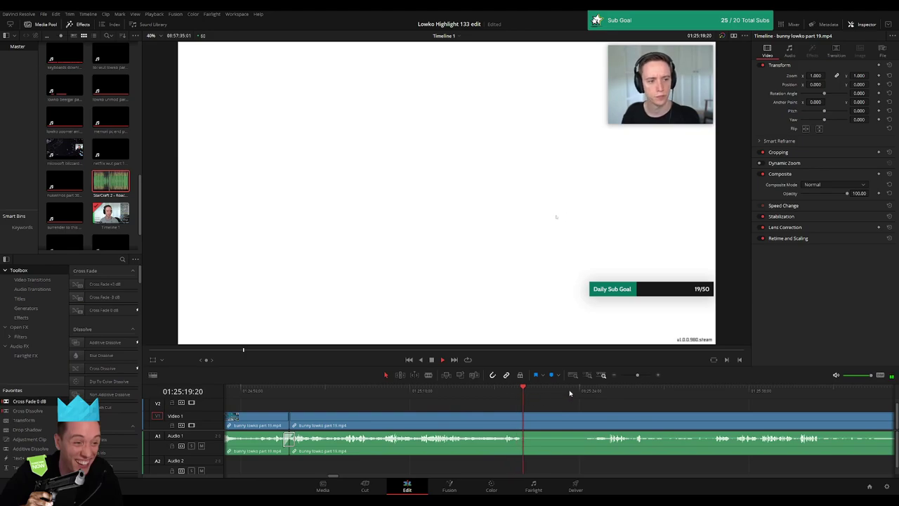
pyautogui.click(595, 392)
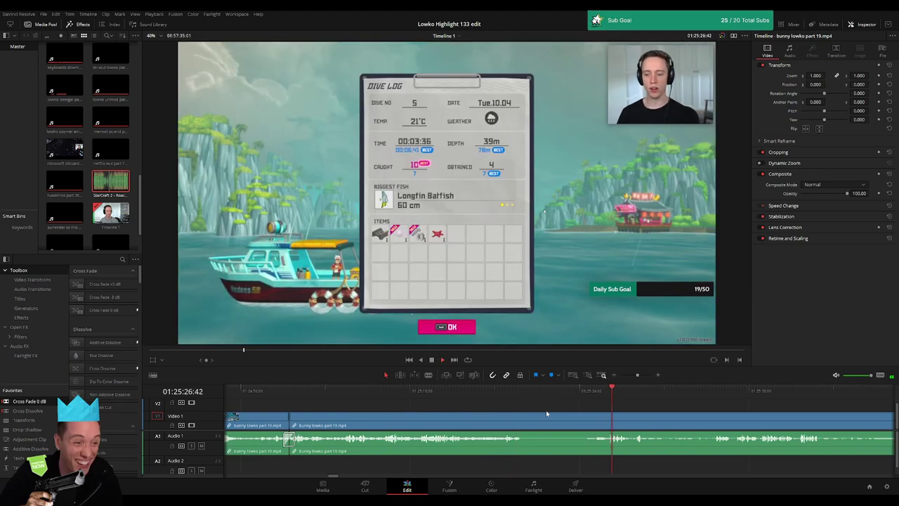
pyautogui.click(524, 415)
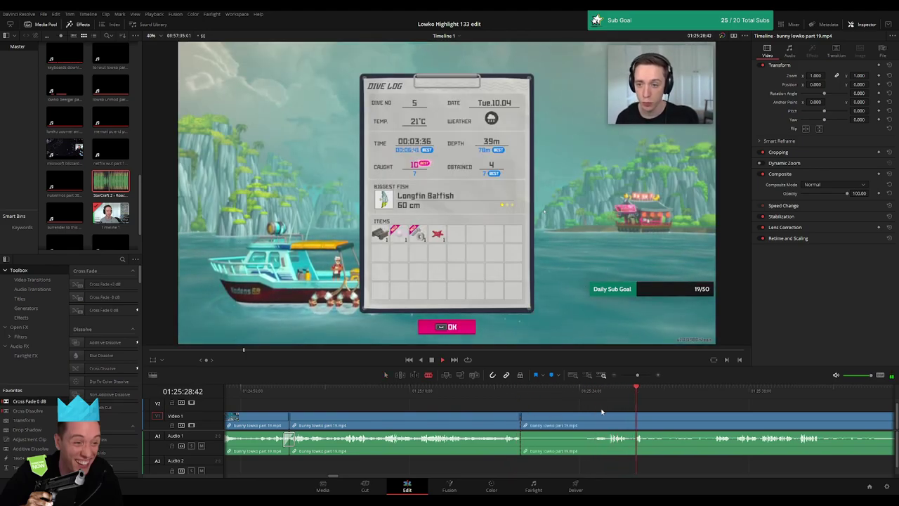
pyautogui.click(640, 375)
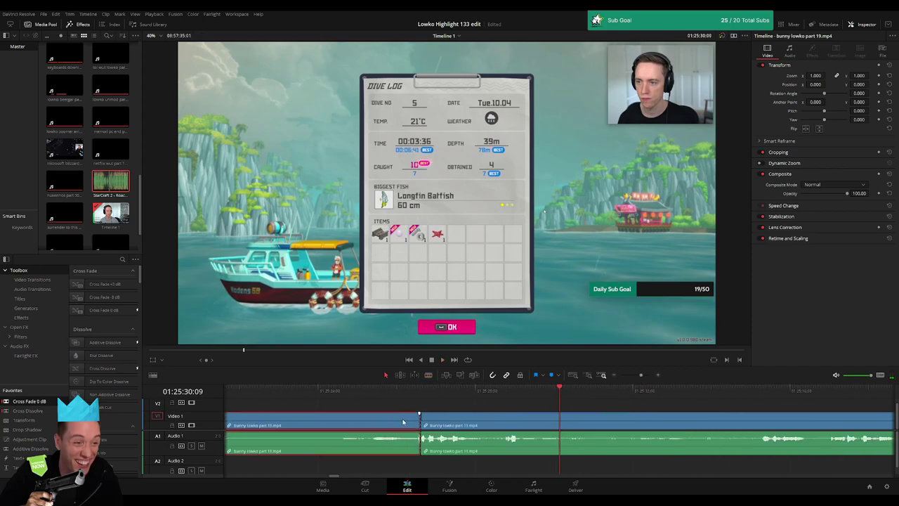
pyautogui.moveTo(425, 416); pyautogui.dragTo(403, 421)
pyautogui.scroll(-2, 596, 394)
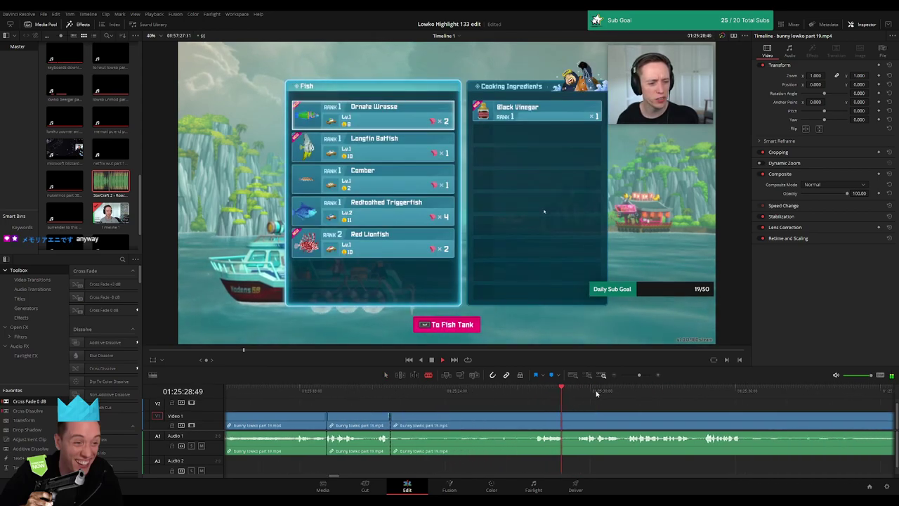
# Step: Zoom the timeline out and scrub ahead to the phone menu scene
pyautogui.moveTo(639, 376); pyautogui.dragTo(635, 378)
pyautogui.click(617, 391)
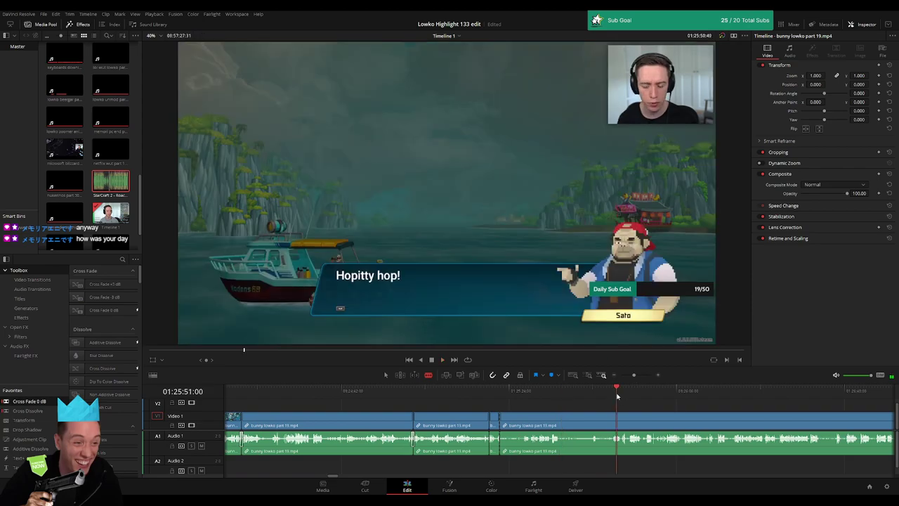
pyautogui.click(507, 396)
pyautogui.moveTo(507, 395); pyautogui.dragTo(723, 392)
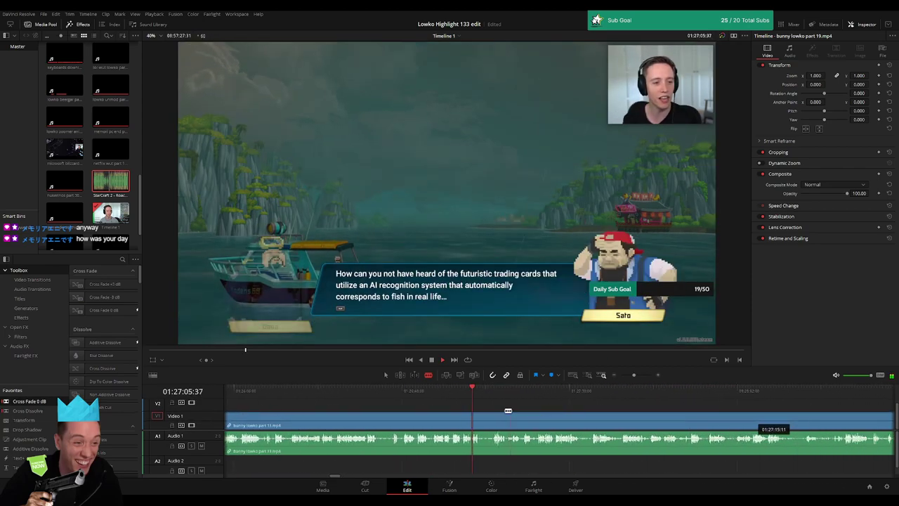
pyautogui.moveTo(504, 412)
pyautogui.mouseDown()
pyautogui.moveTo(804, 413)
pyautogui.moveTo(778, 400)
pyautogui.mouseUp()
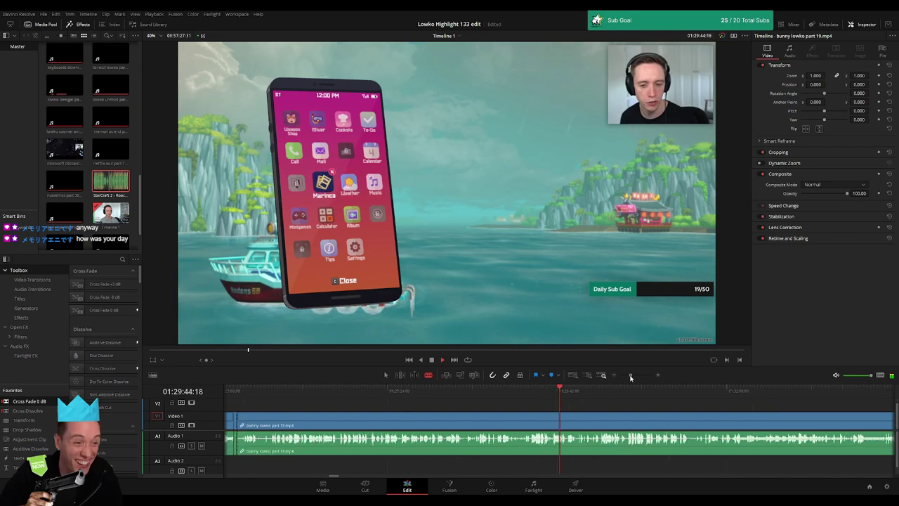
# Step: Cut at the playhead with Ctrl+B and ripple-delete the footage before the cut
pyautogui.moveTo(631, 377); pyautogui.dragTo(632, 377)
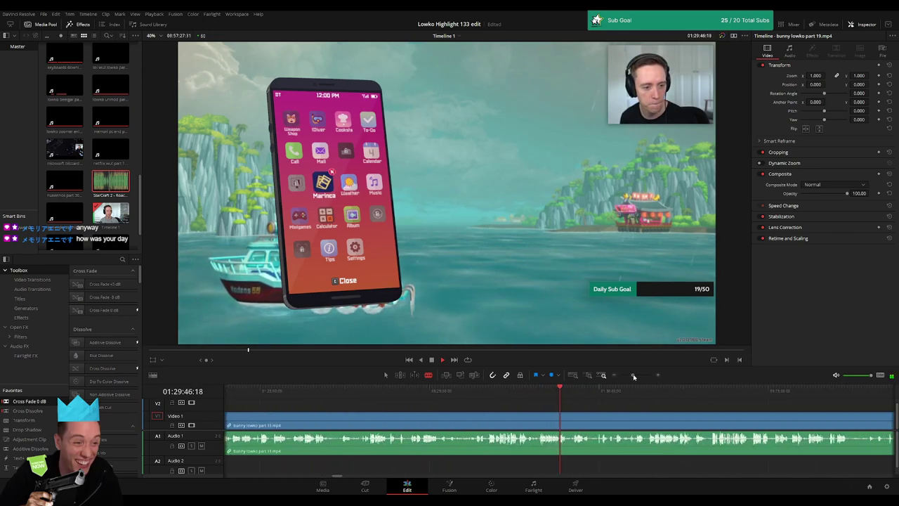
pyautogui.click(539, 392)
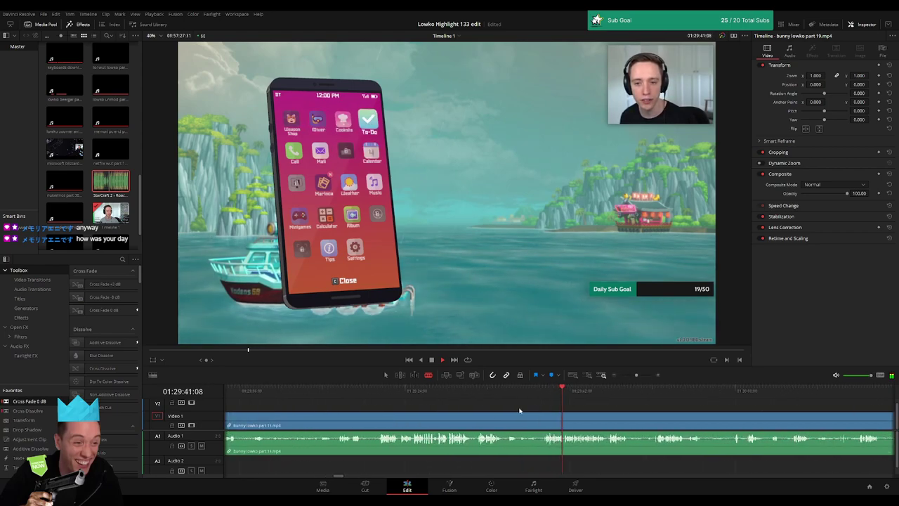
pyautogui.click(379, 392)
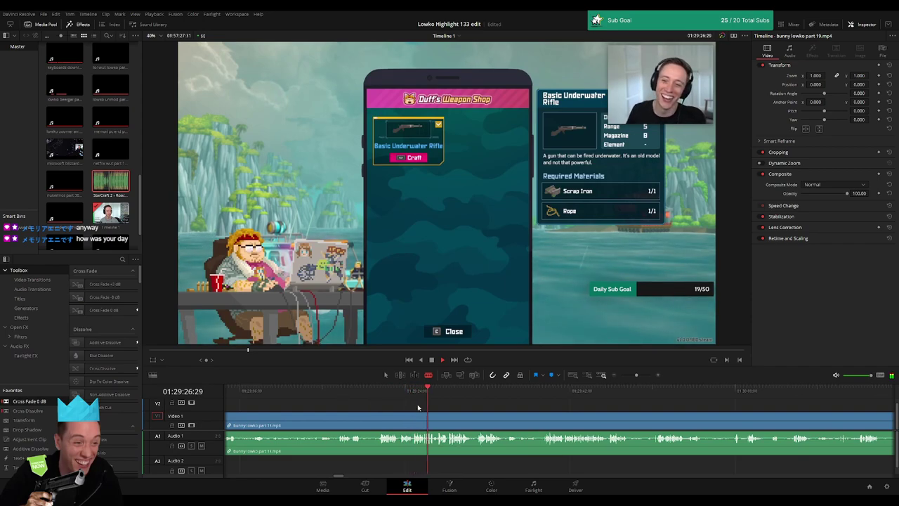
pyautogui.hscroll(-3, 453, 413)
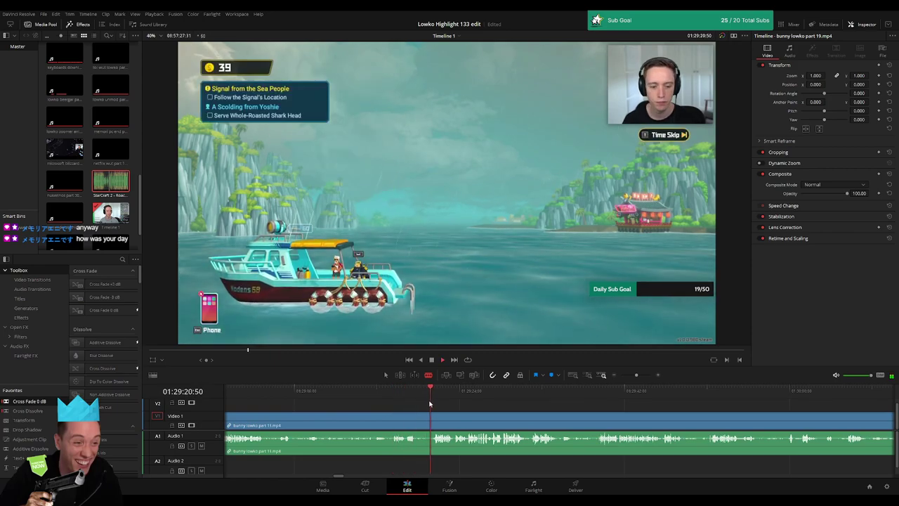
pyautogui.press('space')
pyautogui.hotkey('ctrl', 'b')
pyautogui.click(330, 425)
pyautogui.press('Delete')
pyautogui.press('space')
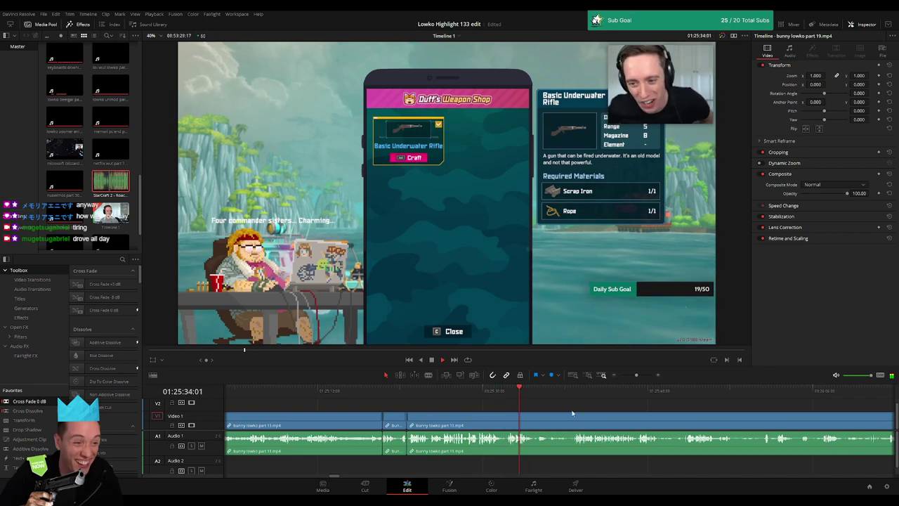
# Step: Blade the clip at the phone menu scene and play back to review the cut
pyautogui.hscroll(3, 461, 411)
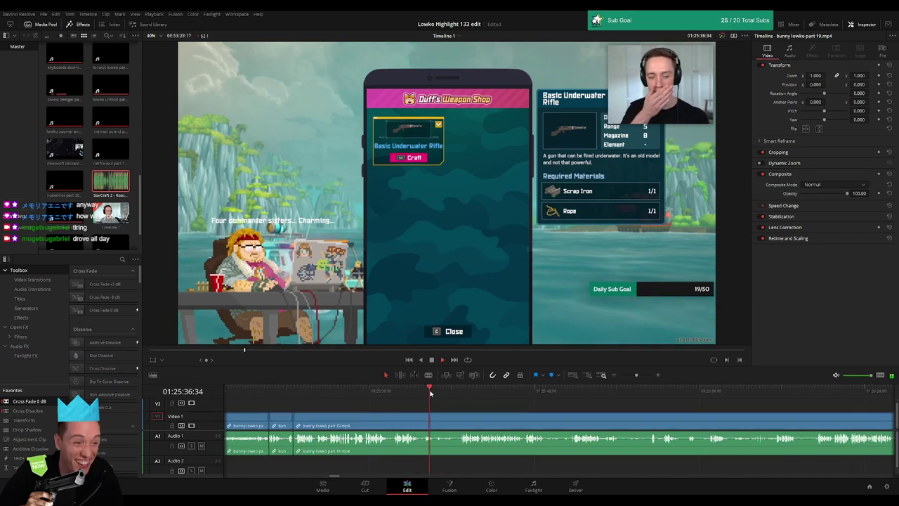
pyautogui.click(461, 393)
pyautogui.press('b')
pyautogui.click(436, 422)
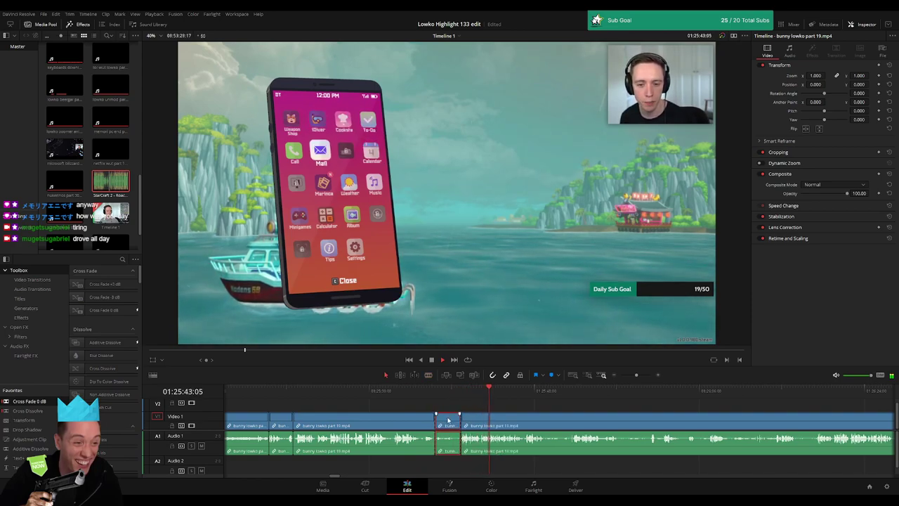
pyautogui.press('a')
pyautogui.click(425, 415)
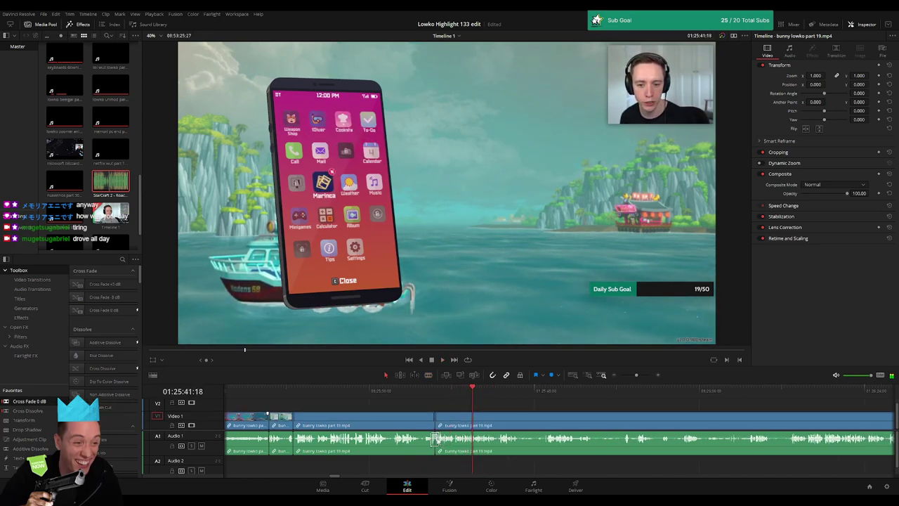
pyautogui.press('space')
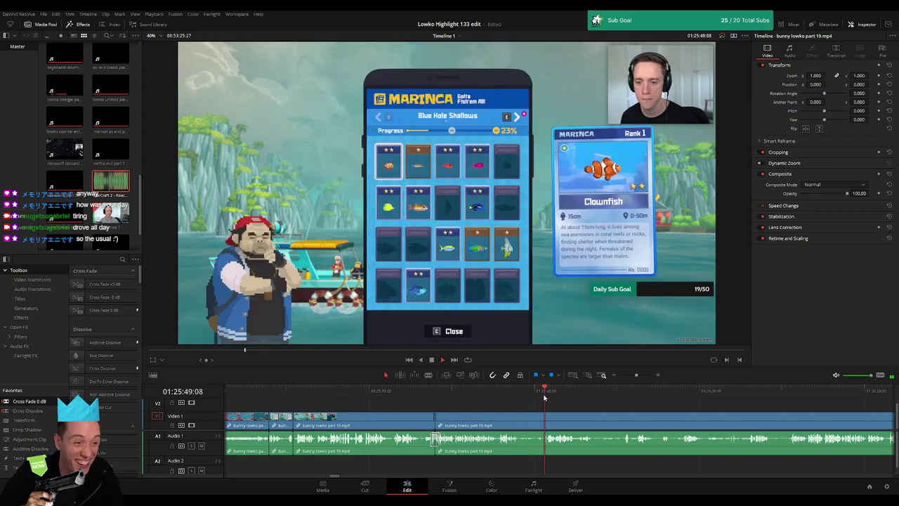
# Step: Cut out the fish card browsing stretch and close the gap
pyautogui.click(519, 422)
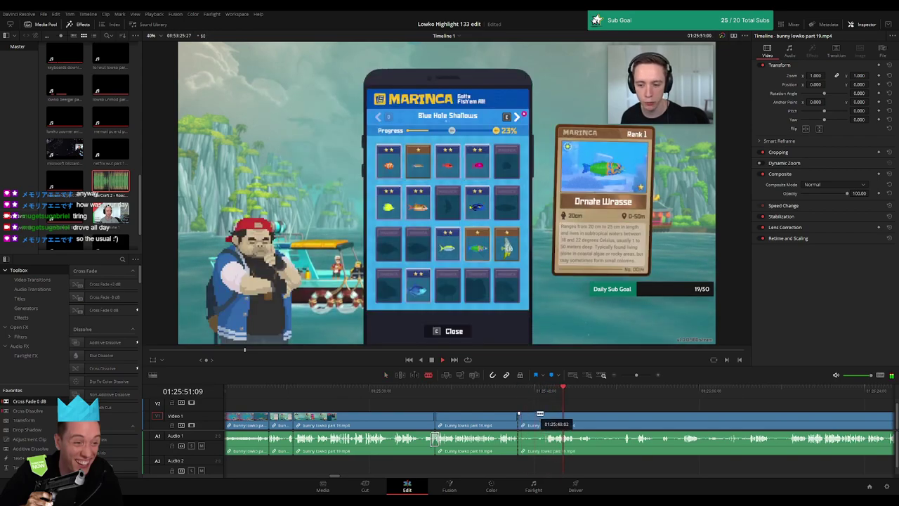
pyautogui.click(549, 421)
pyautogui.press('a')
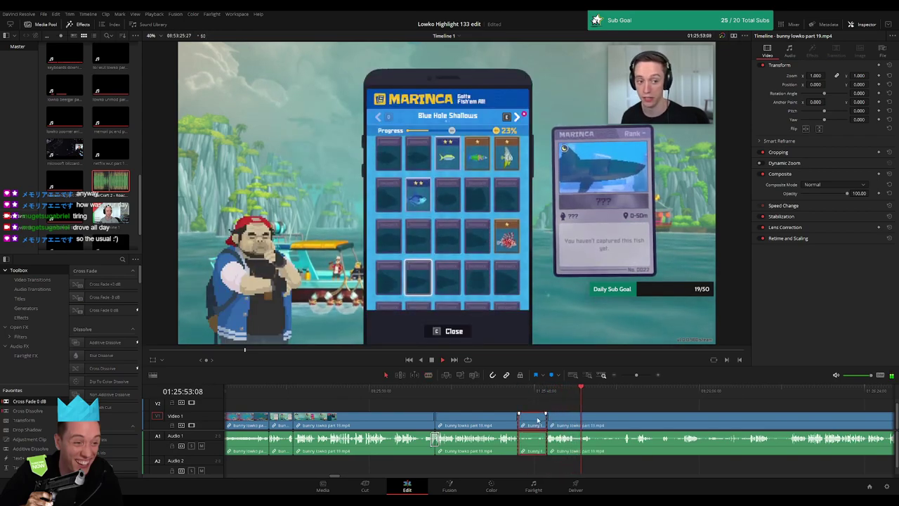
pyautogui.click(533, 422)
pyautogui.press('Delete')
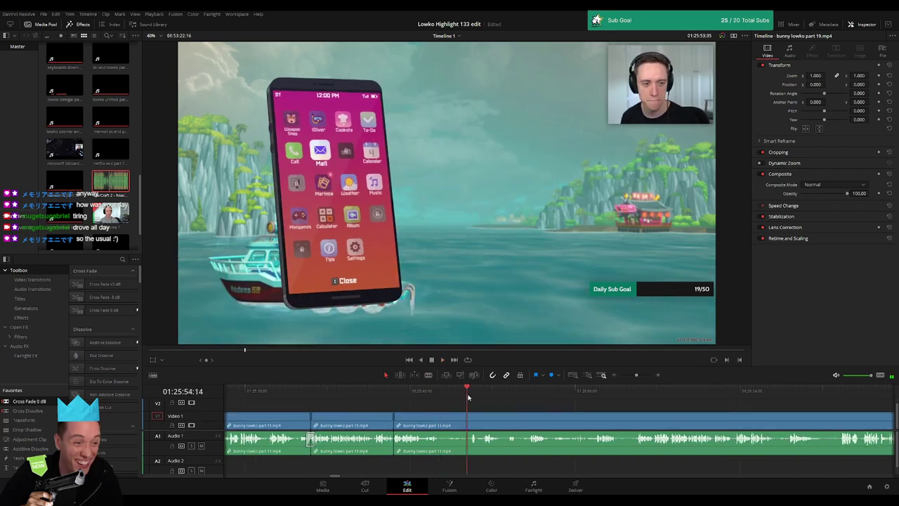
# Step: Blade again at the phone menu and at a later moment, removing the dull stretch between
pyautogui.press('b')
pyautogui.click(440, 422)
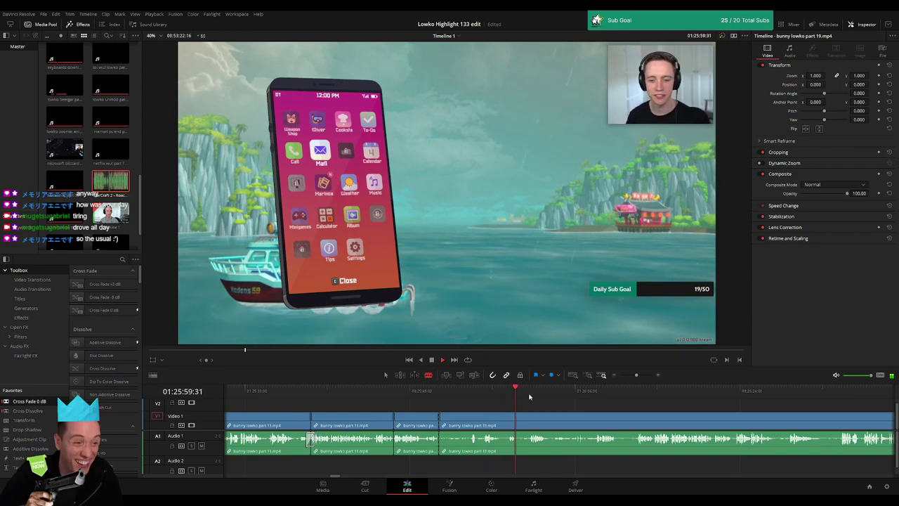
pyautogui.hscroll(2, 520, 402)
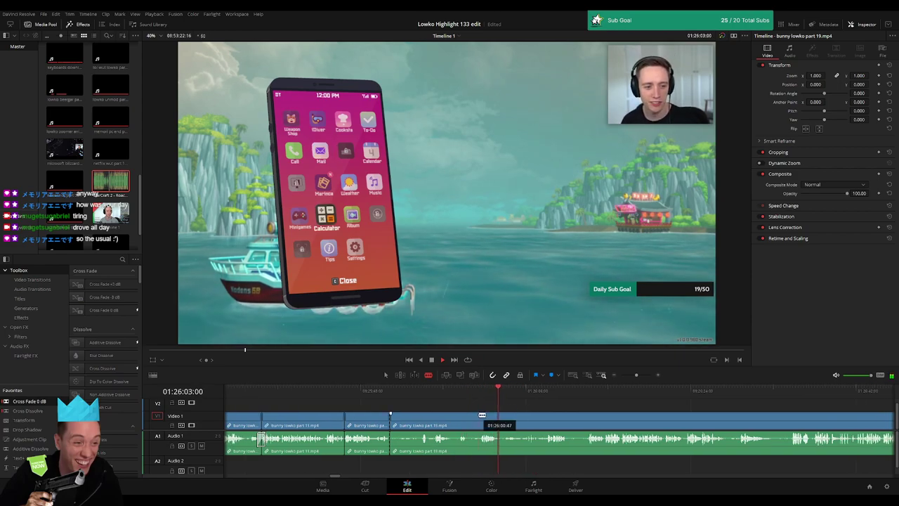
pyautogui.click(546, 397)
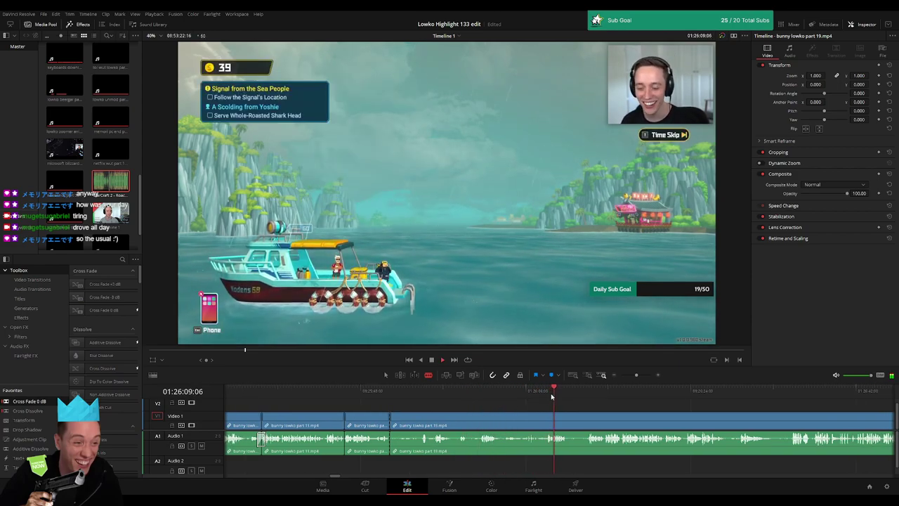
pyautogui.moveTo(582, 395); pyautogui.dragTo(588, 395)
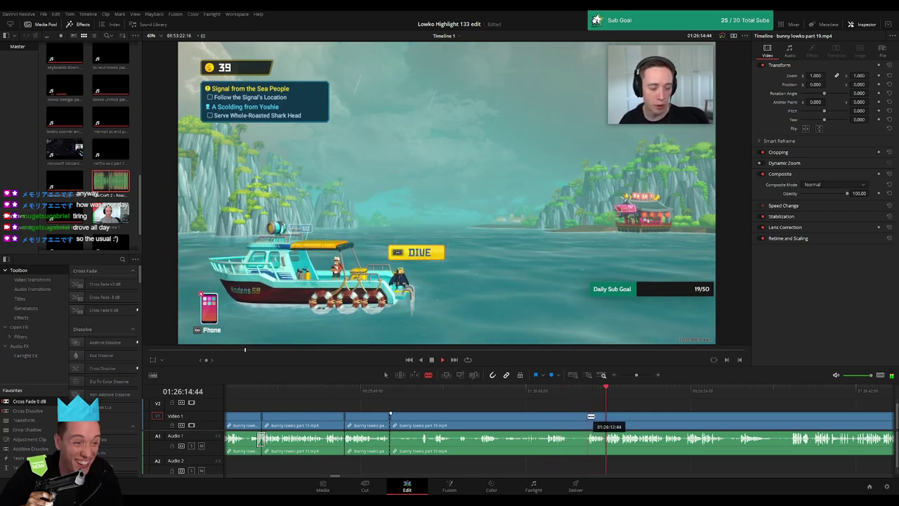
pyautogui.click(588, 420)
pyautogui.press('a')
pyautogui.click(552, 421)
pyautogui.press('Delete')
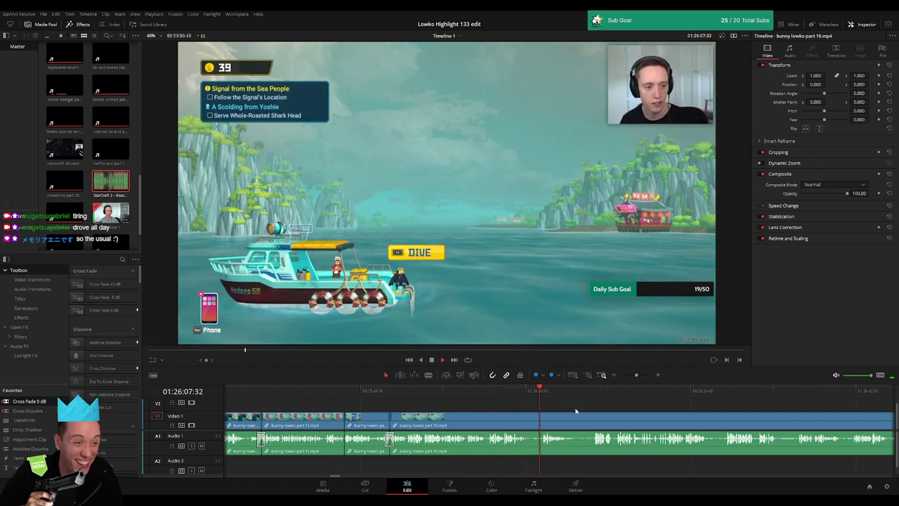
# Step: Remove the next short dull stretch and move to where the photo is shown
pyautogui.scroll(-3, 583, 411)
pyautogui.press('b')
pyautogui.click(432, 418)
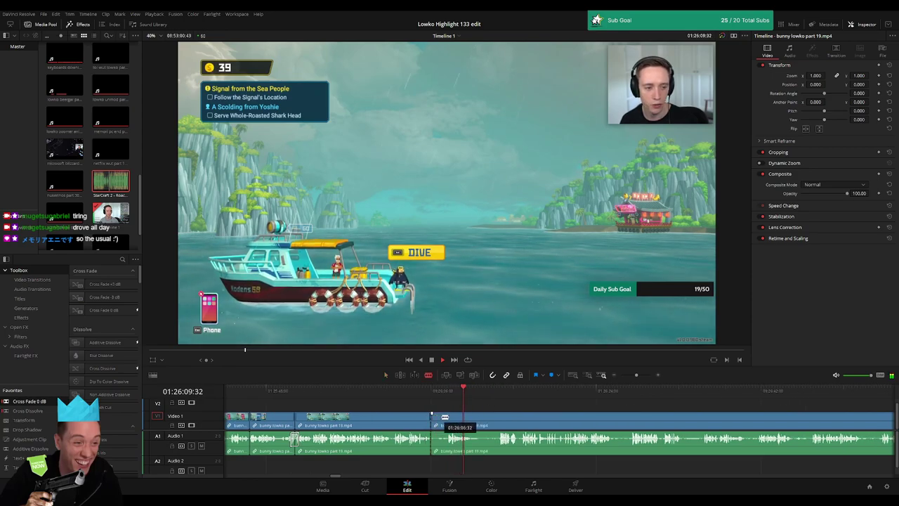
pyautogui.click(447, 418)
pyautogui.press('a')
pyautogui.click(441, 419)
pyautogui.press('BackSpace')
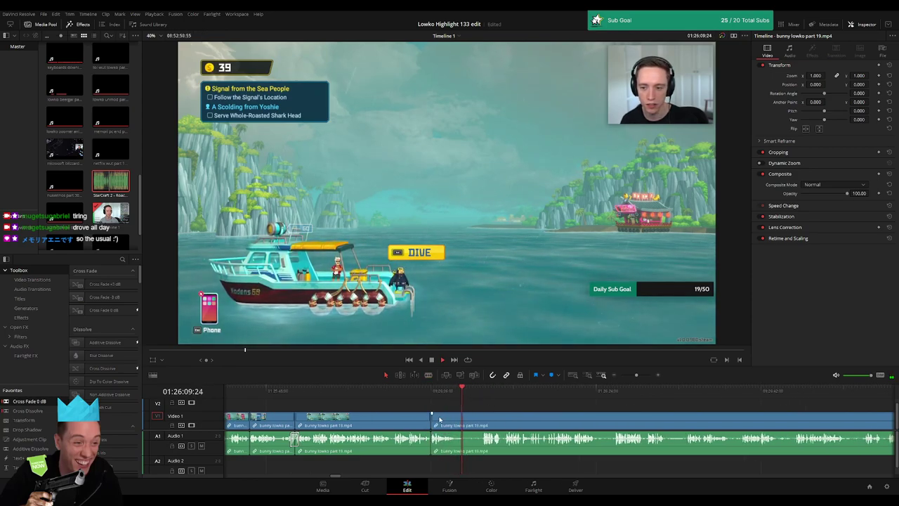
pyautogui.moveTo(458, 419)
pyautogui.mouseDown()
pyautogui.moveTo(469, 422)
pyautogui.moveTo(448, 408)
pyautogui.mouseUp()
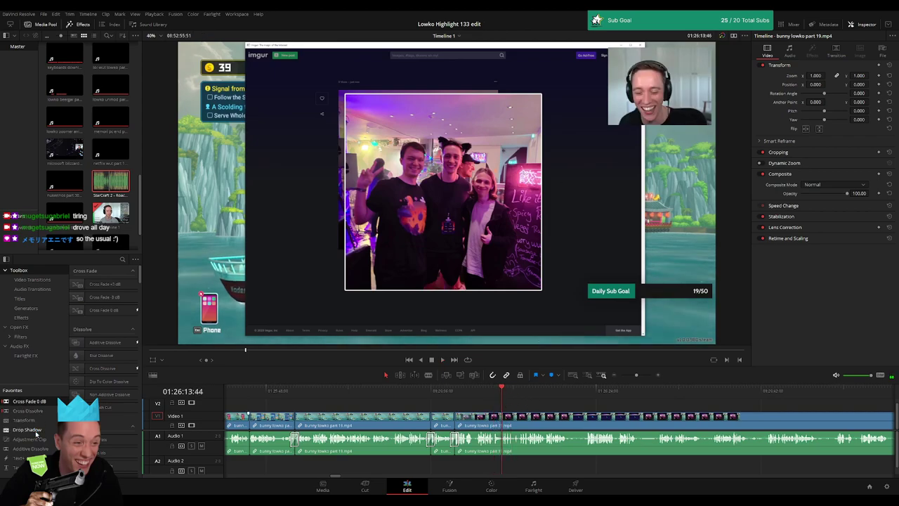
# Step: Place a shortened adjustment clip over the photo moment on V2 with Zoom set to 2.71
pyautogui.moveTo(35, 439)
pyautogui.mouseDown()
pyautogui.moveTo(517, 456)
pyautogui.moveTo(503, 420)
pyautogui.mouseUp()
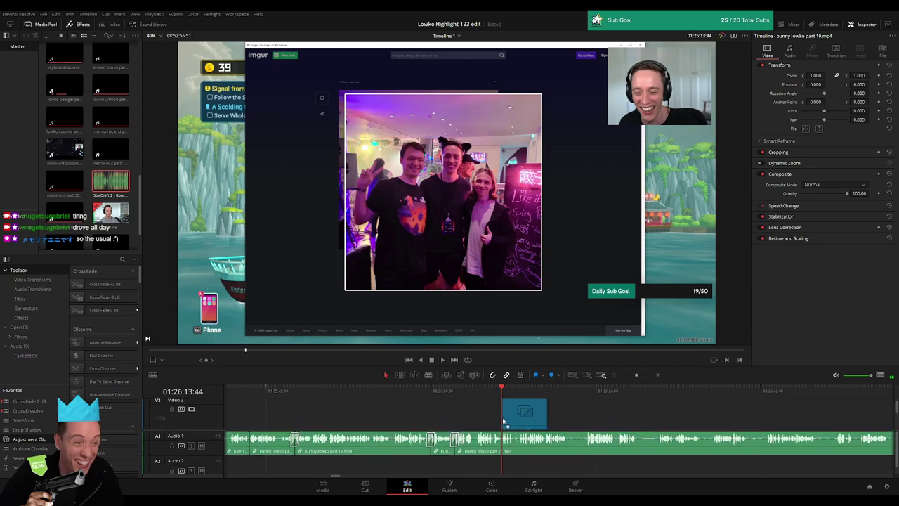
pyautogui.moveTo(586, 428); pyautogui.dragTo(528, 414)
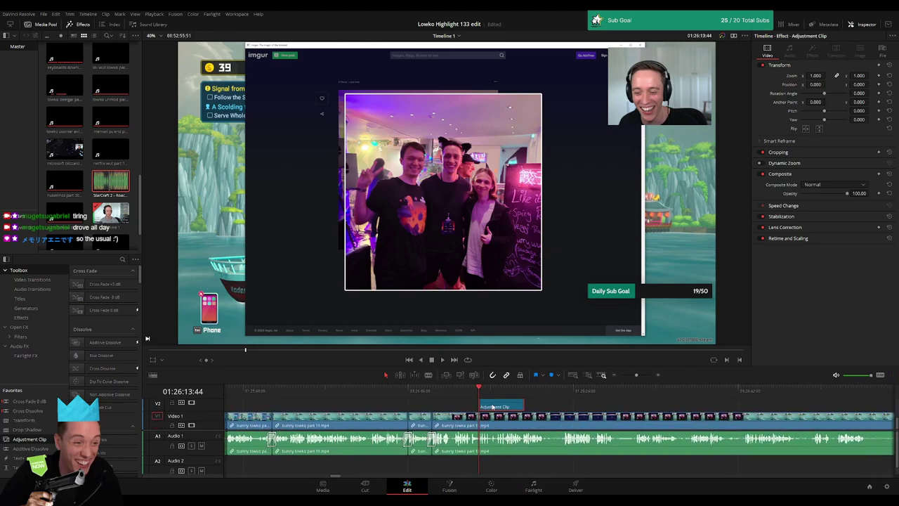
pyautogui.moveTo(522, 407); pyautogui.dragTo(496, 408)
pyautogui.moveTo(821, 82)
pyautogui.mouseDown()
pyautogui.moveTo(827, 76)
pyautogui.moveTo(815, 75)
pyautogui.moveTo(843, 83)
pyautogui.moveTo(827, 84)
pyautogui.moveTo(872, 84)
pyautogui.mouseUp()
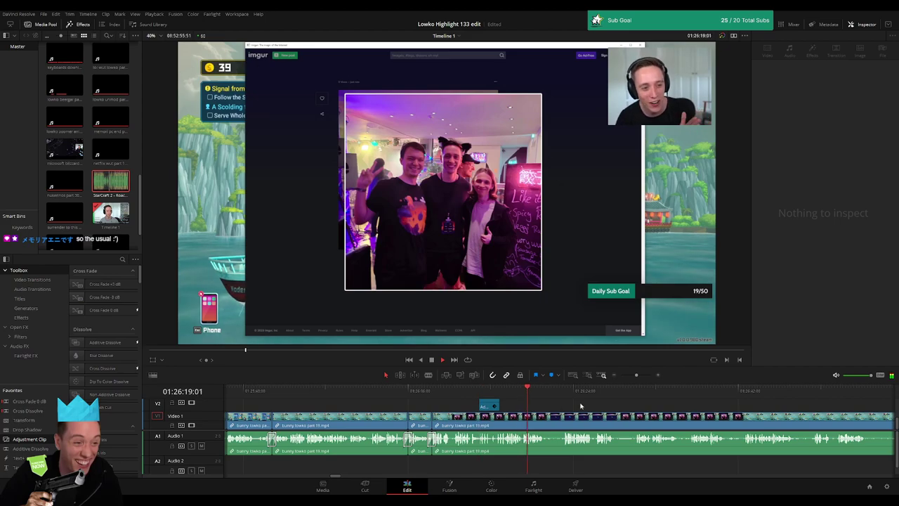
pyautogui.hscroll(3, 580, 407)
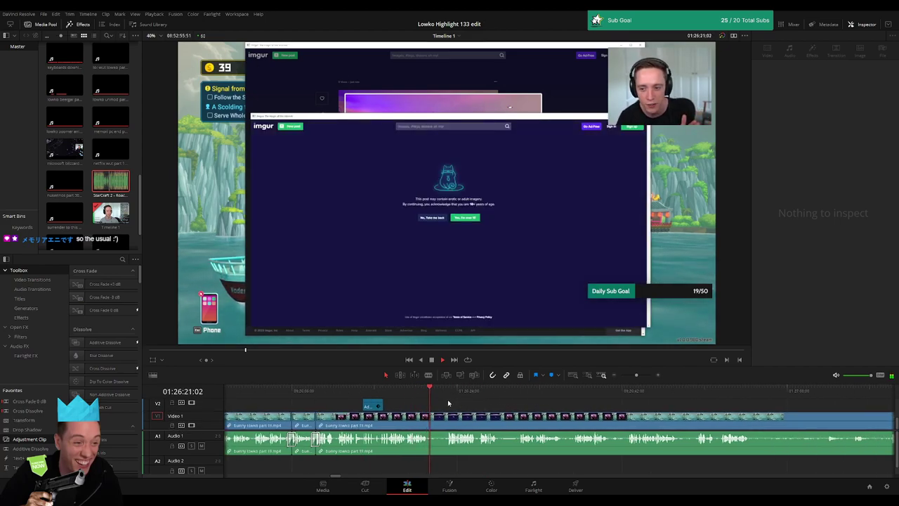
pyautogui.click(478, 415)
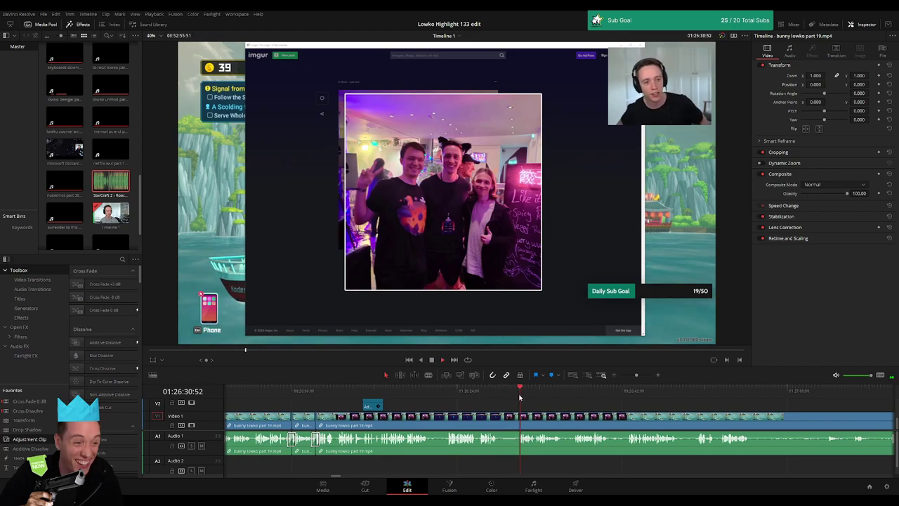
pyautogui.hscroll(3, 468, 401)
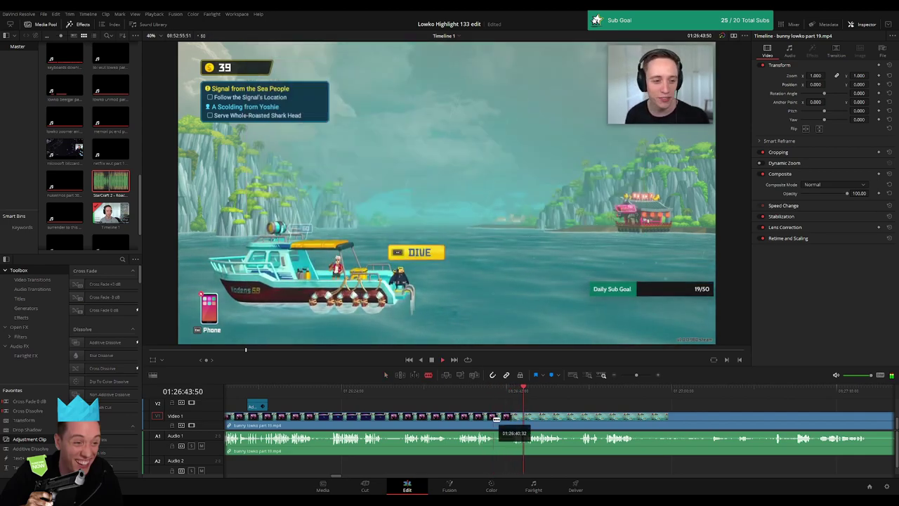
# Step: Ripple-delete a short dull bit and add a Cross Fade 0 dB at the audio join
pyautogui.click(512, 419)
pyautogui.press('a')
pyautogui.click(503, 422)
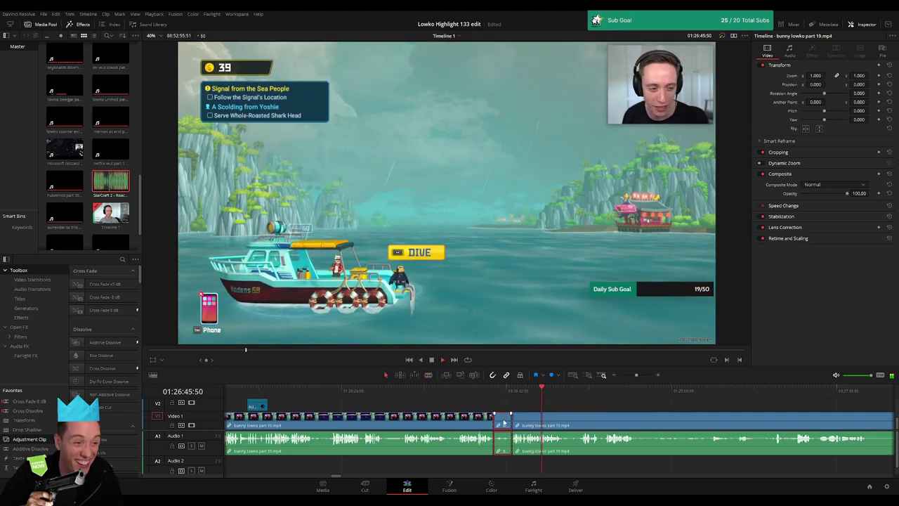
pyautogui.press('BackSpace')
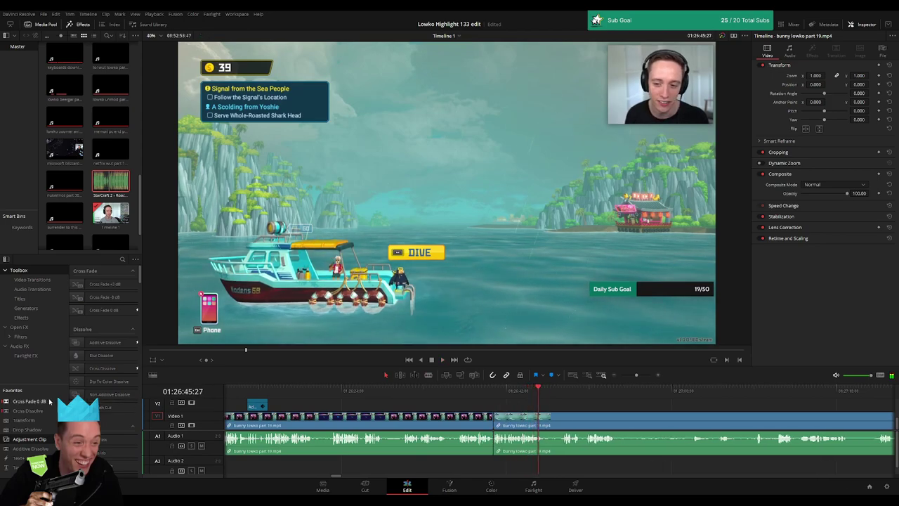
pyautogui.moveTo(49, 401); pyautogui.dragTo(495, 440)
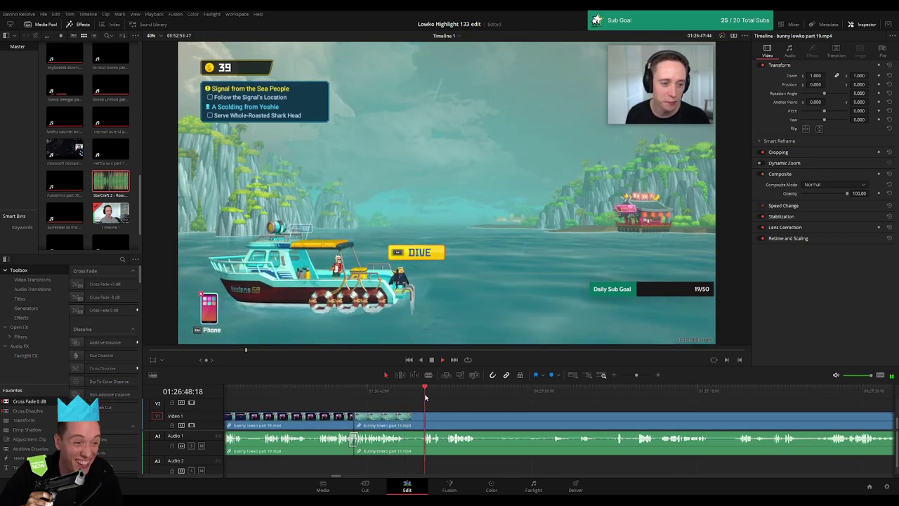
# Step: Blade out another short dull bit, ripple-delete it, and deselect the clip
pyautogui.press('b')
pyautogui.click(406, 424)
pyautogui.click(422, 425)
pyautogui.press('a')
pyautogui.click(412, 425)
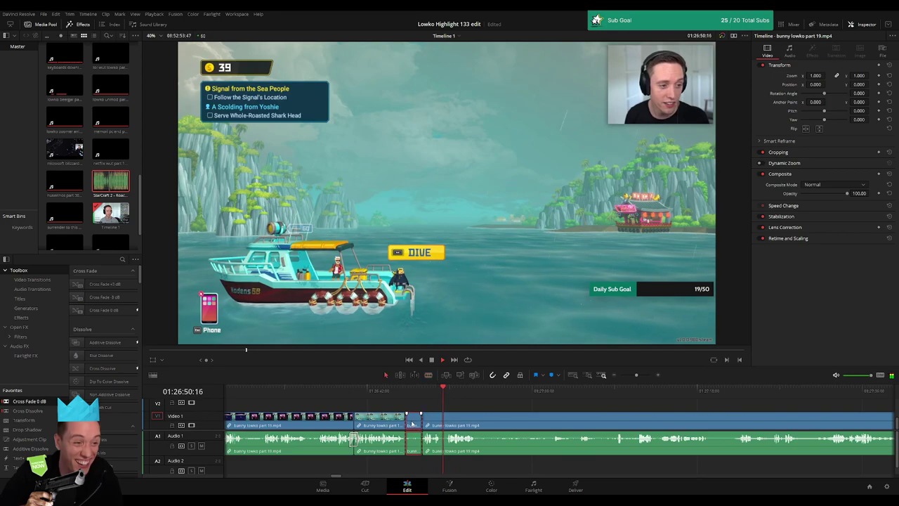
pyautogui.press('BackSpace')
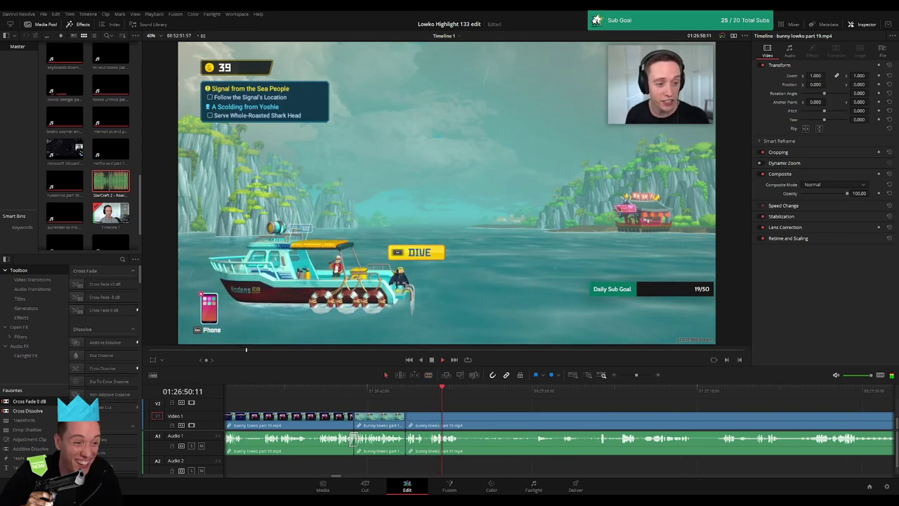
pyautogui.click(411, 455)
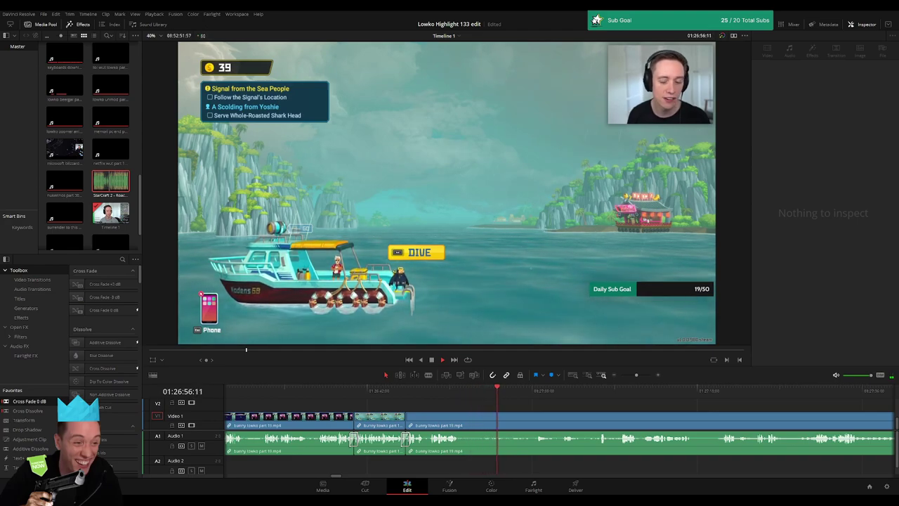
# Step: Split the part 19 clip again, then scrub ahead and zoom the timeline out
pyautogui.press('b')
pyautogui.click(461, 425)
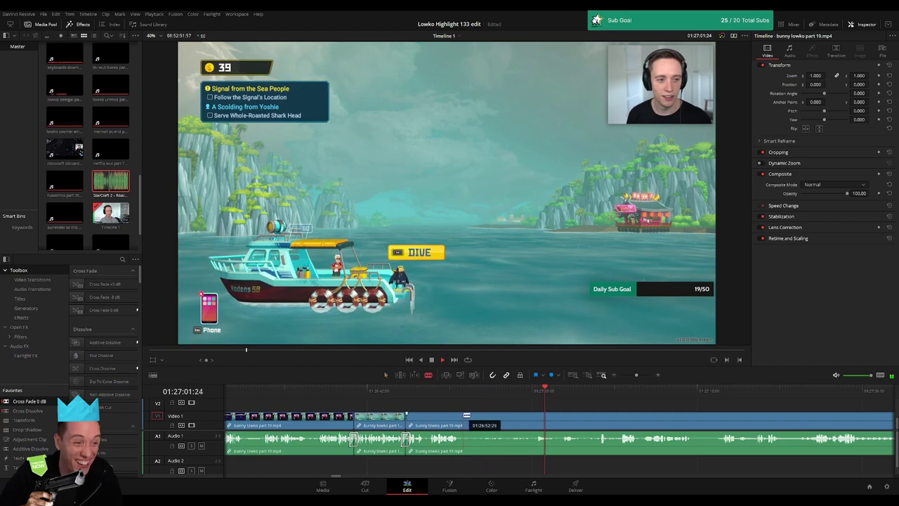
pyautogui.moveTo(587, 393); pyautogui.dragTo(488, 393)
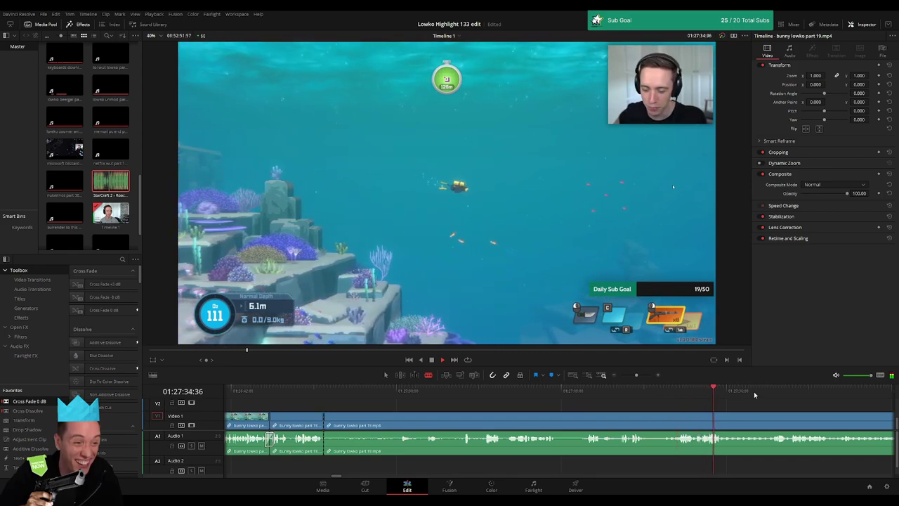
pyautogui.click(773, 391)
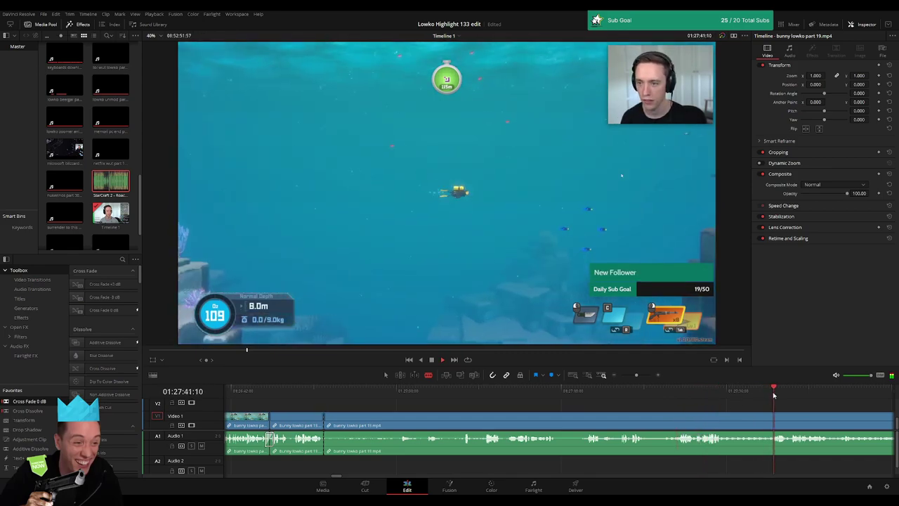
pyautogui.moveTo(636, 374)
pyautogui.mouseDown()
pyautogui.moveTo(618, 395)
pyautogui.moveTo(630, 396)
pyautogui.mouseUp()
pyautogui.click(582, 391)
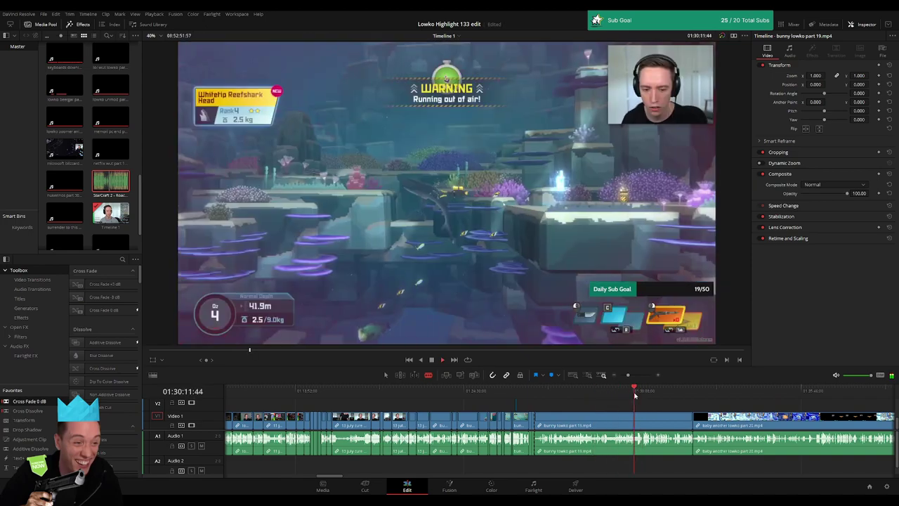
pyautogui.moveTo(630, 396)
pyautogui.mouseDown()
pyautogui.moveTo(656, 394)
pyautogui.moveTo(649, 399)
pyautogui.mouseUp()
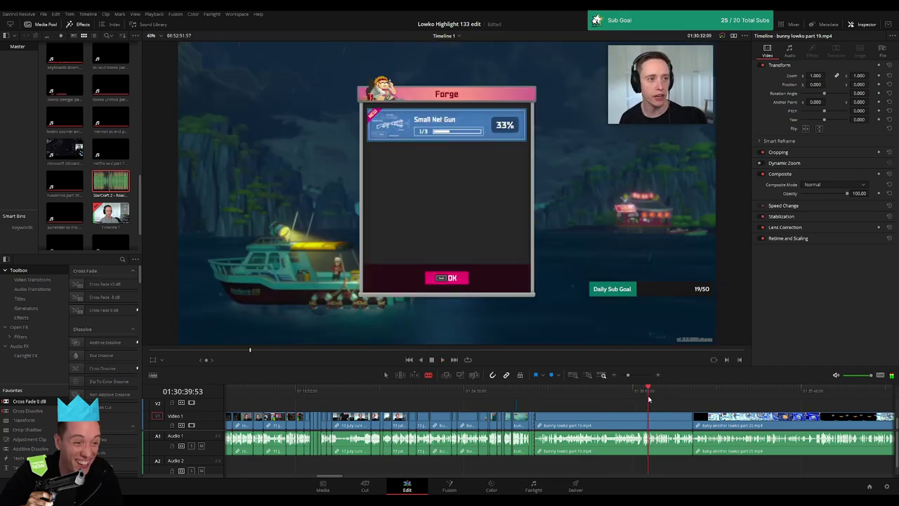
pyautogui.click(631, 424)
pyautogui.press('Delete')
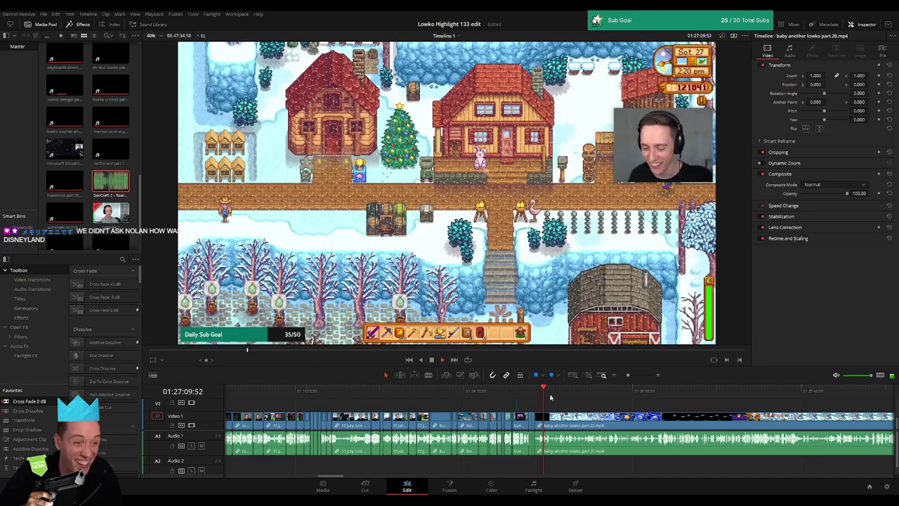
pyautogui.click(640, 392)
pyautogui.hscroll(3, 562, 411)
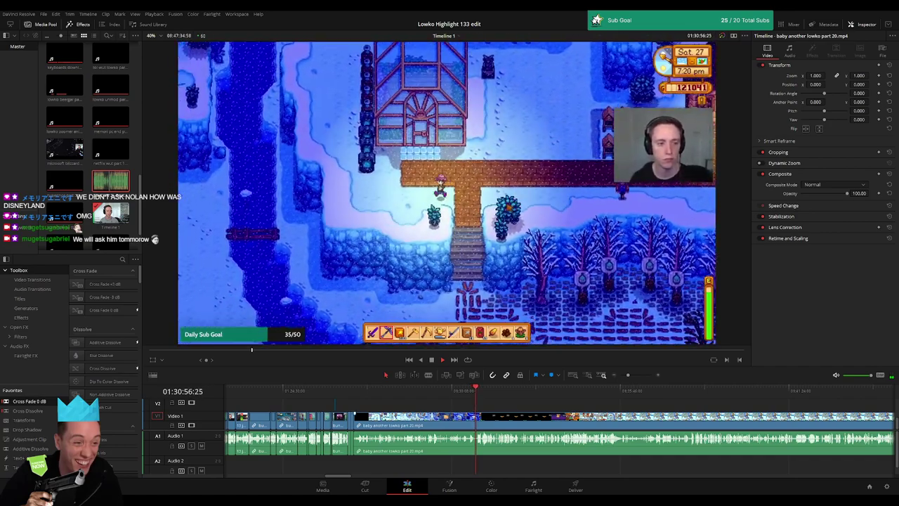
pyautogui.click(507, 391)
pyautogui.moveTo(566, 392); pyautogui.dragTo(571, 393)
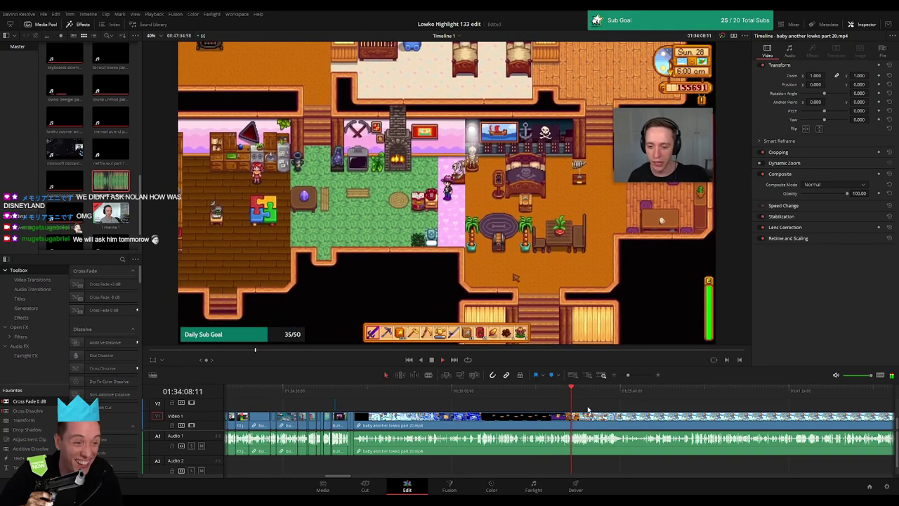
pyautogui.click(562, 394)
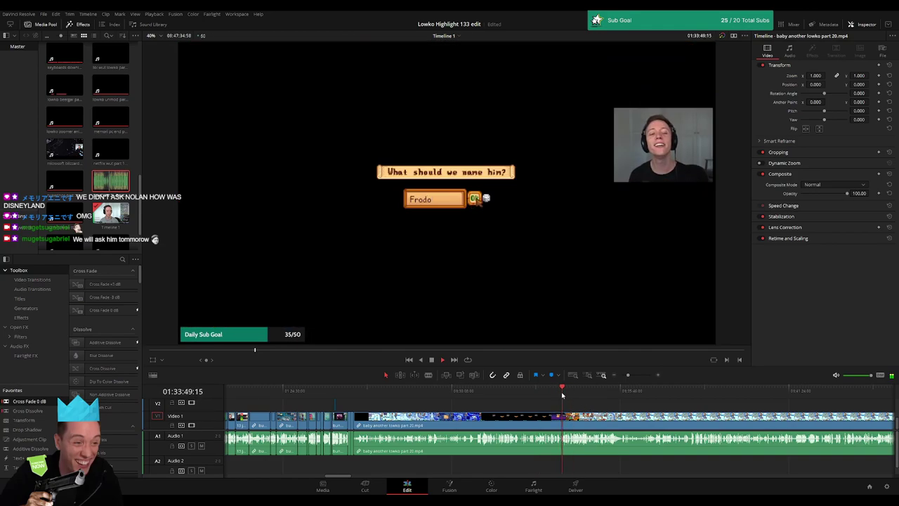
pyautogui.moveTo(628, 376); pyautogui.dragTo(636, 375)
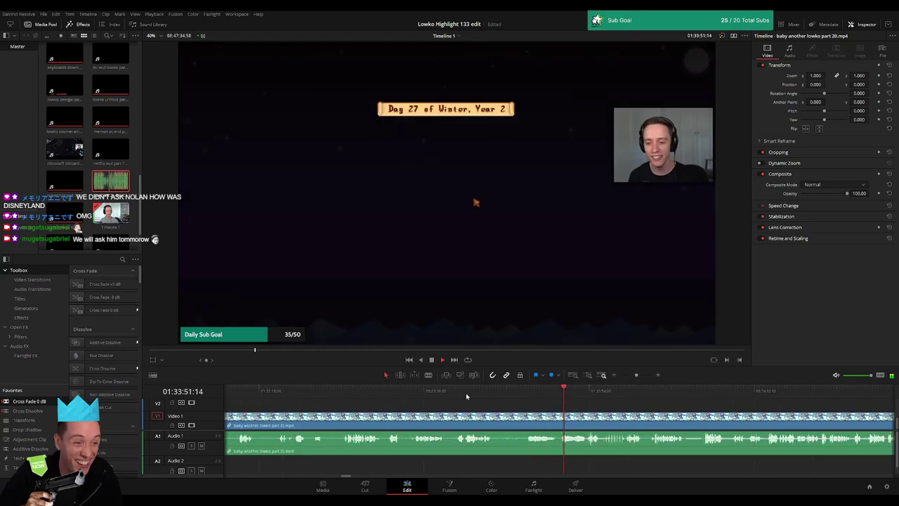
pyautogui.click(451, 392)
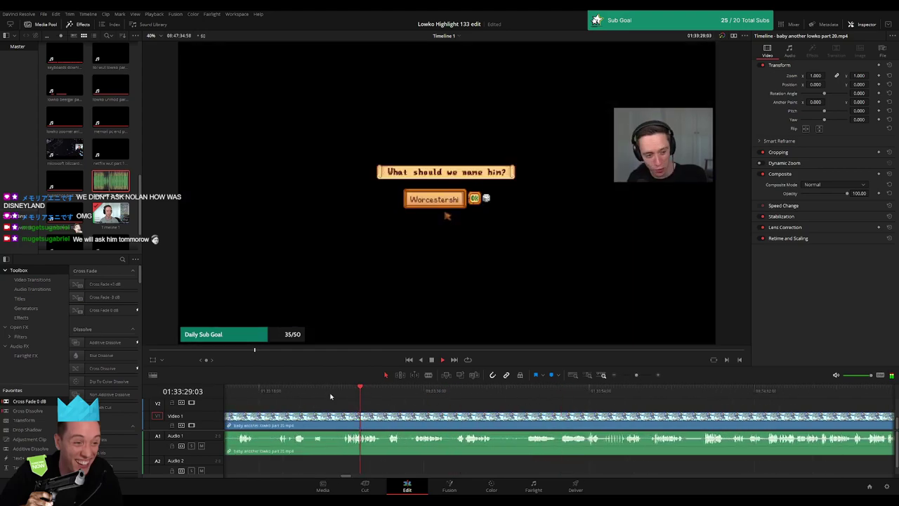
pyautogui.moveTo(638, 376); pyautogui.dragTo(635, 377)
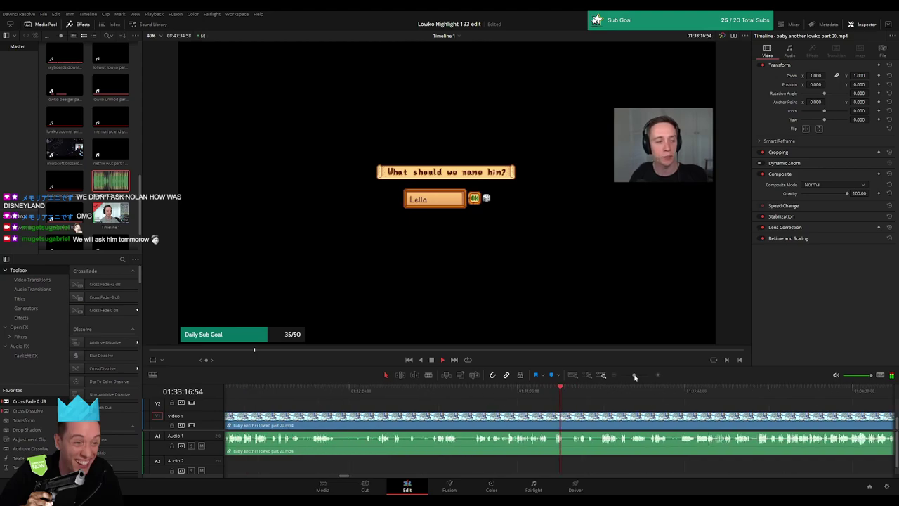
pyautogui.click(309, 390)
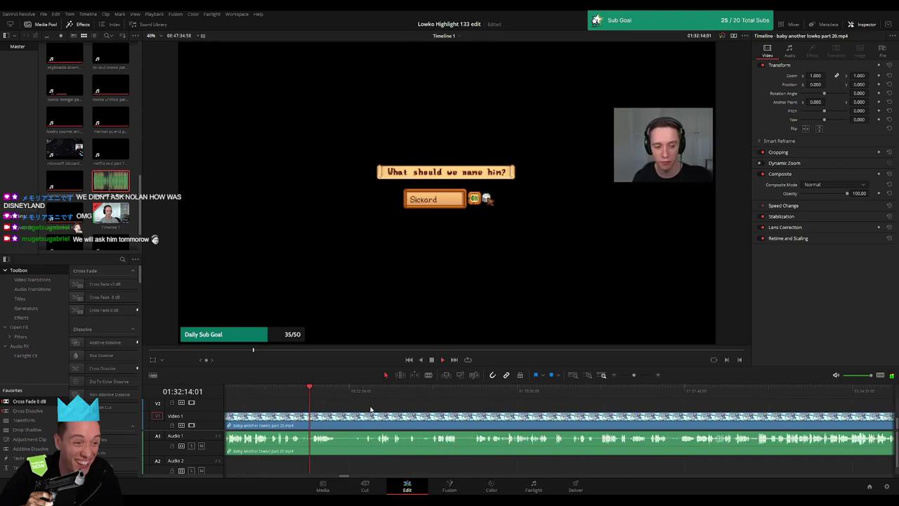
pyautogui.scroll(3, 383, 408)
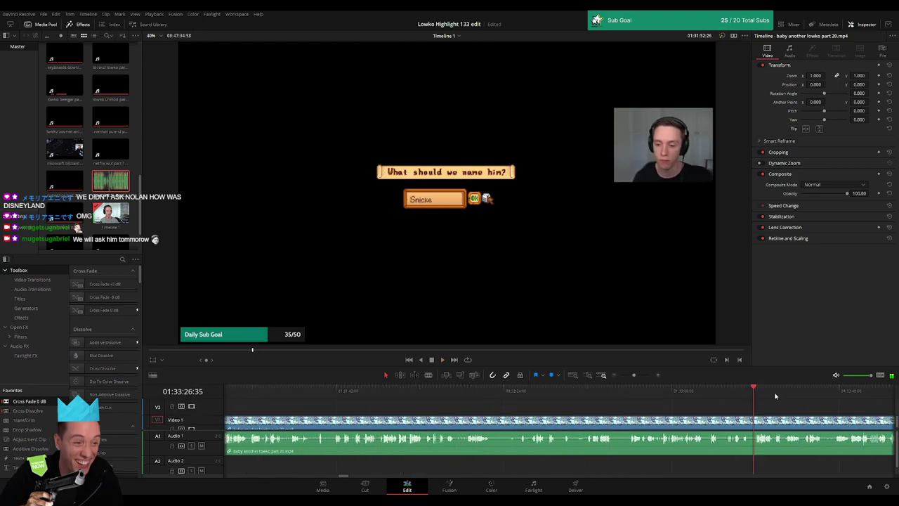
pyautogui.moveTo(633, 375); pyautogui.dragTo(624, 376)
pyautogui.moveTo(576, 396); pyautogui.dragTo(647, 394)
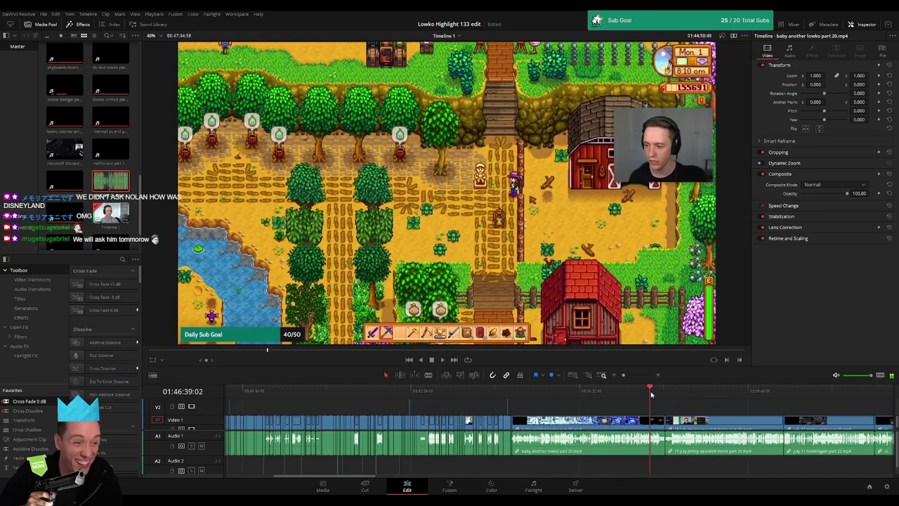
# Step: Preview a dull clip further along the timeline and ripple-delete it
pyautogui.moveTo(648, 395); pyautogui.dragTo(676, 394)
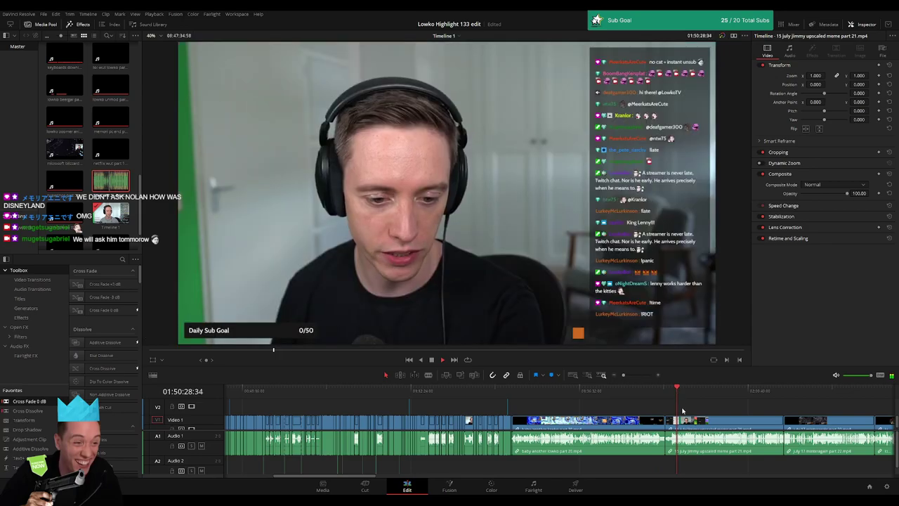
pyautogui.click(607, 418)
pyautogui.press('space')
pyautogui.press('Delete')
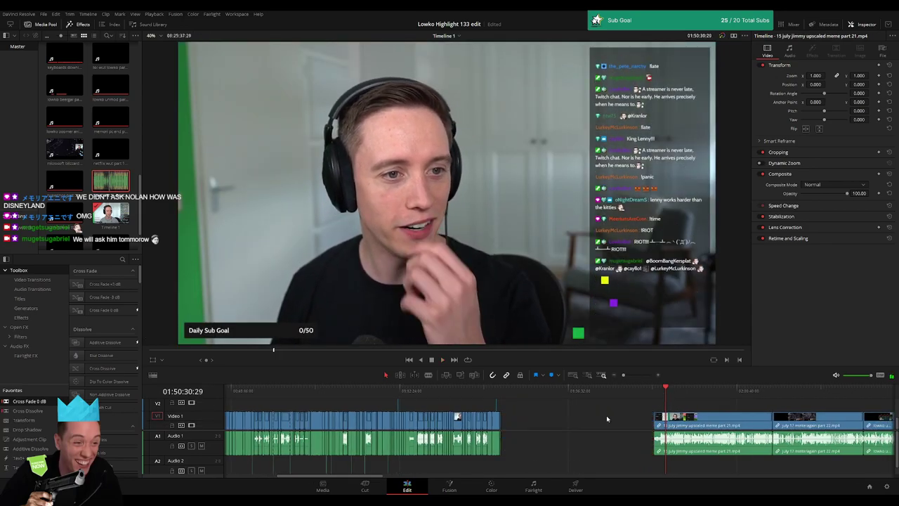
# Step: Split the meme footage where the measuring chart appears and ripple-delete the dull part before it
pyautogui.moveTo(624, 377); pyautogui.dragTo(630, 377)
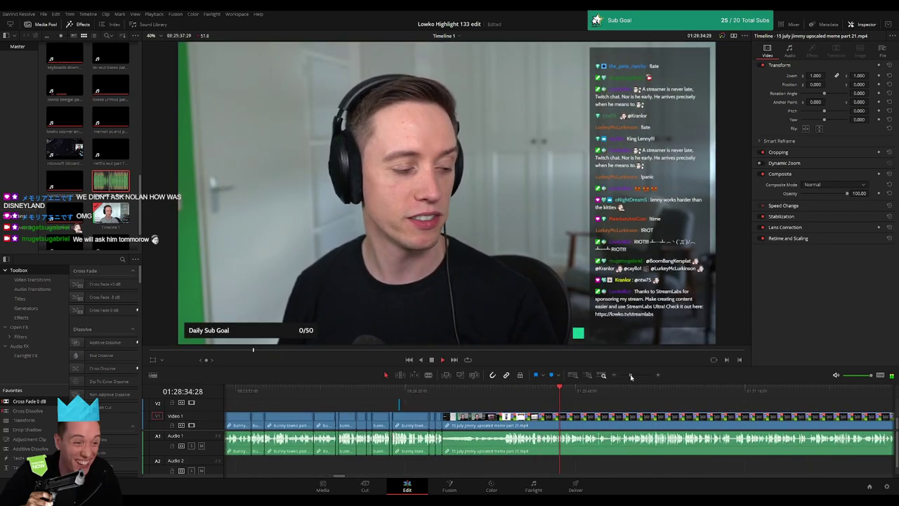
pyautogui.click(692, 394)
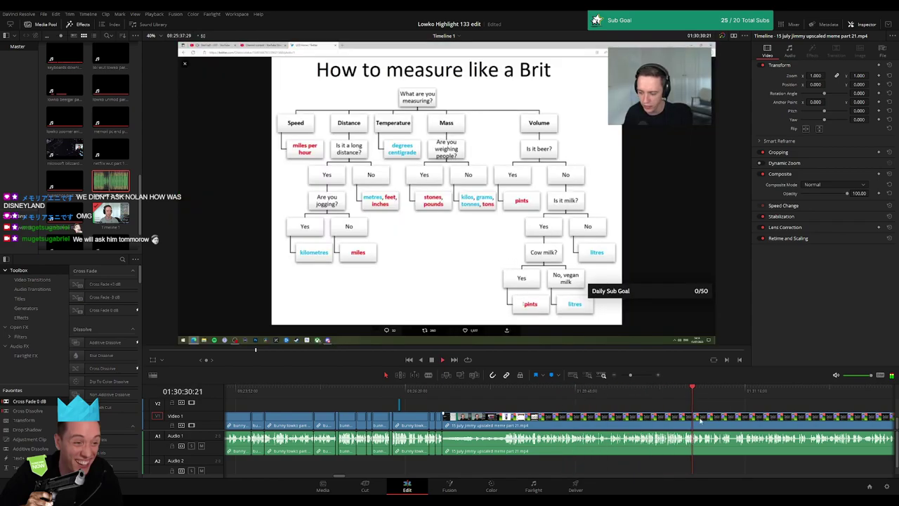
pyautogui.hscroll(5, 701, 420)
pyautogui.click(464, 390)
pyautogui.click(419, 392)
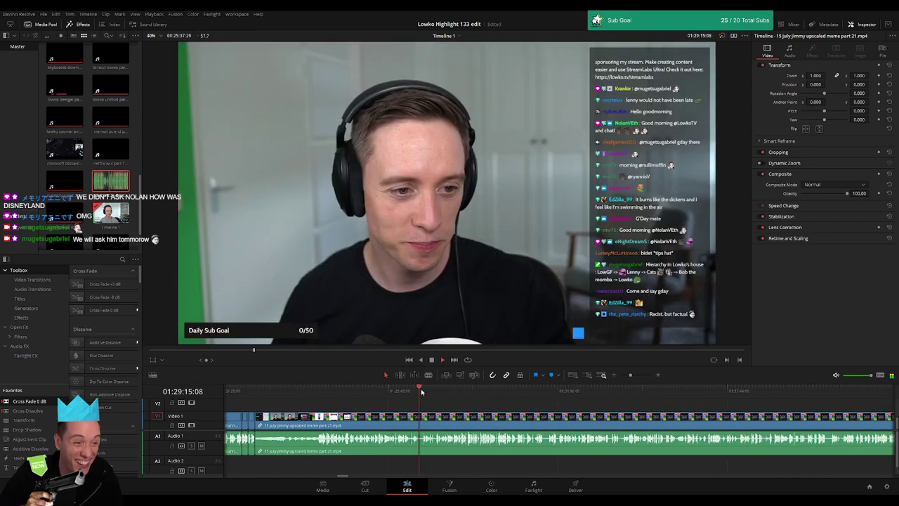
pyautogui.moveTo(630, 376); pyautogui.dragTo(637, 376)
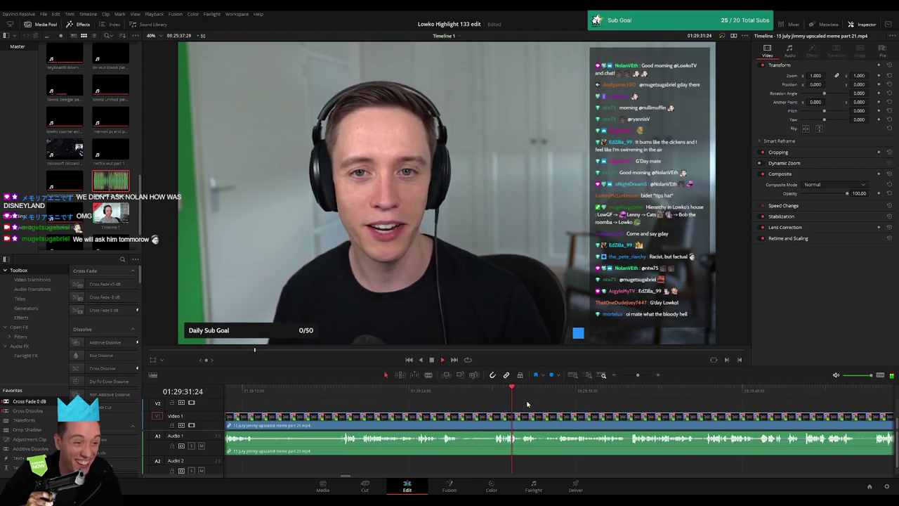
pyautogui.press('b')
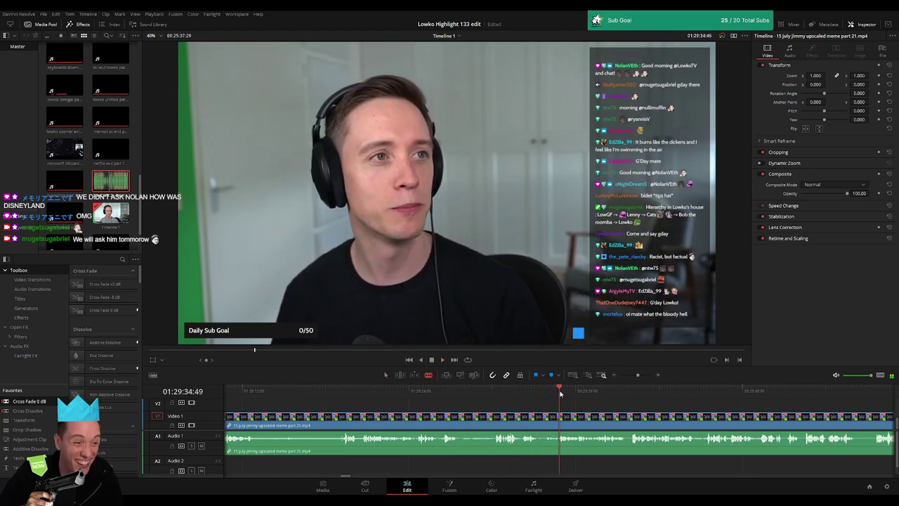
pyautogui.click(627, 392)
pyautogui.press('space')
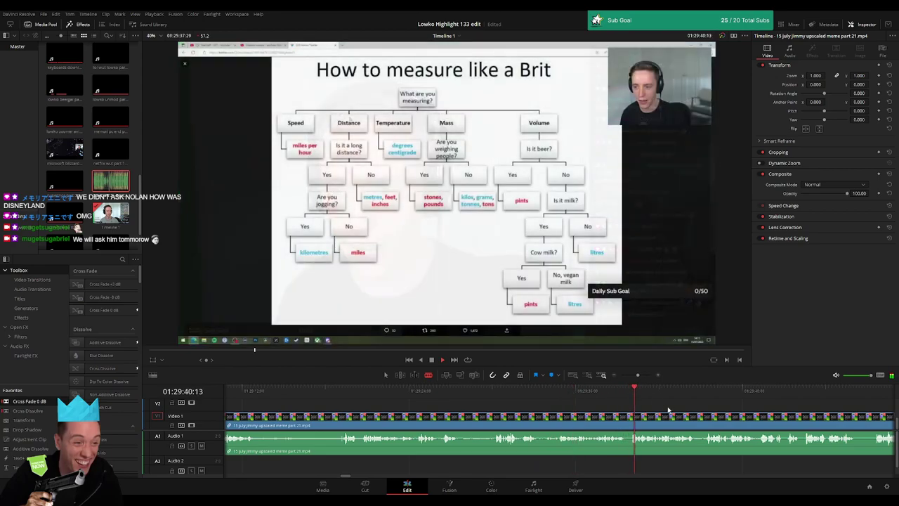
pyautogui.click(497, 416)
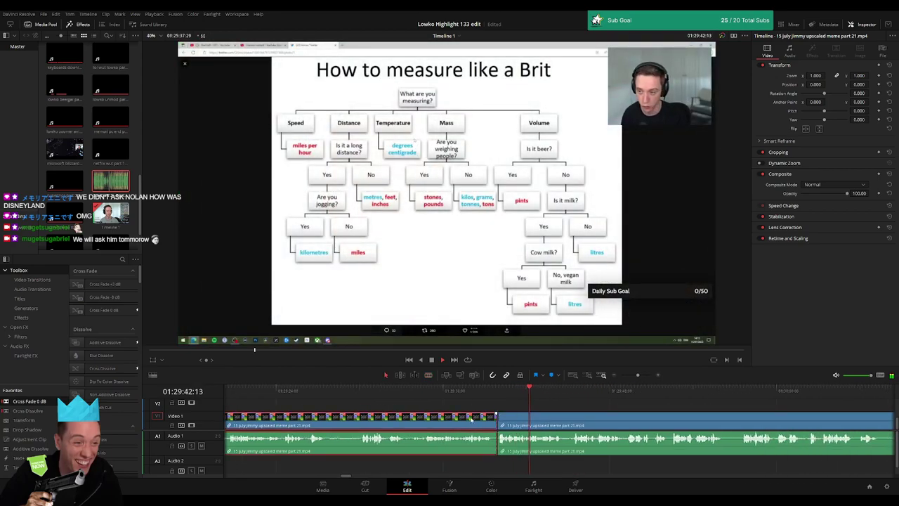
pyautogui.press('BackSpace')
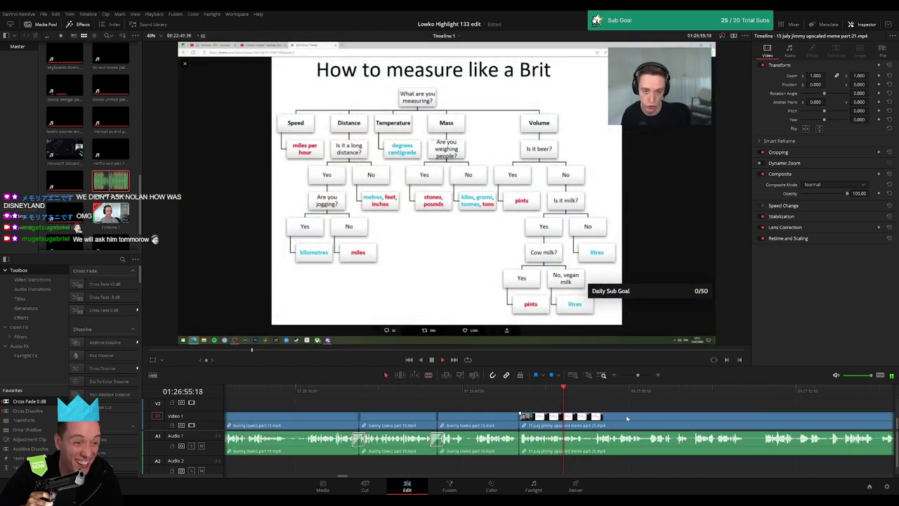
# Step: Split off a short dull moment further along the meme clip and ripple-delete it
pyautogui.hscroll(3, 471, 408)
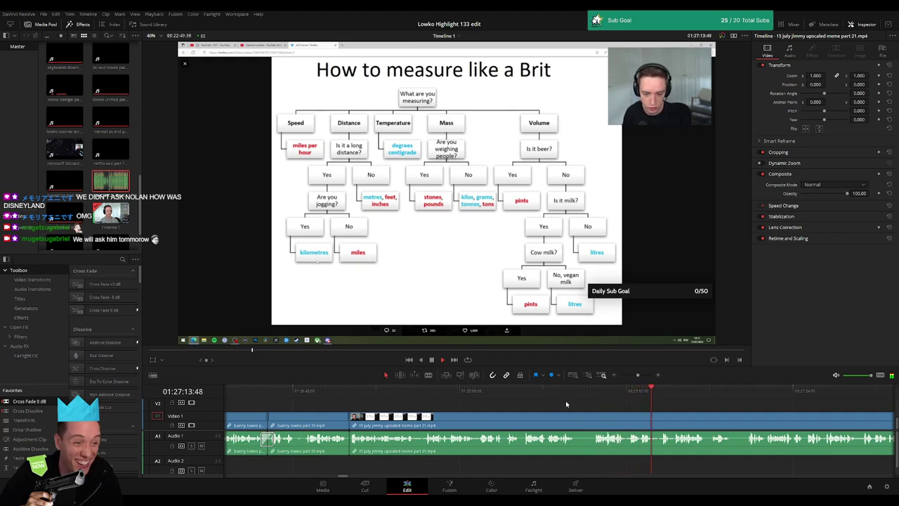
pyautogui.hscroll(3, 499, 416)
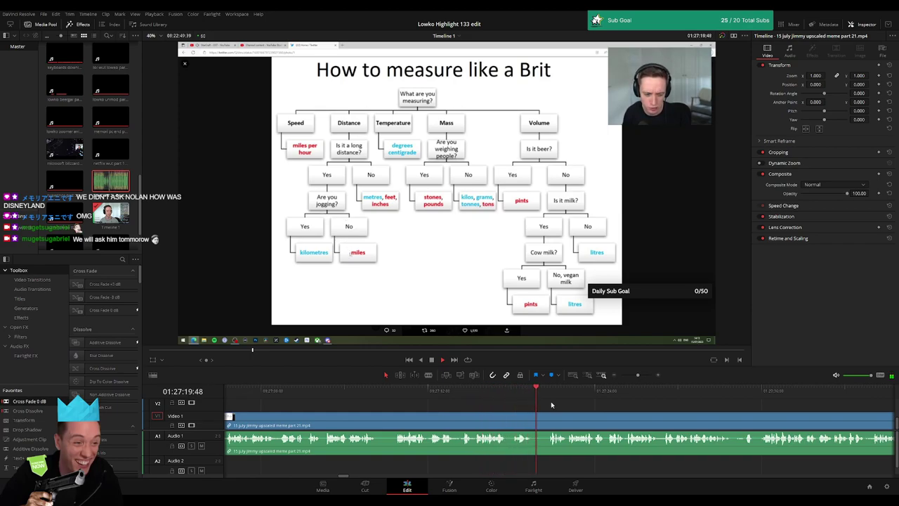
pyautogui.hscroll(1, 518, 409)
pyautogui.click(471, 419)
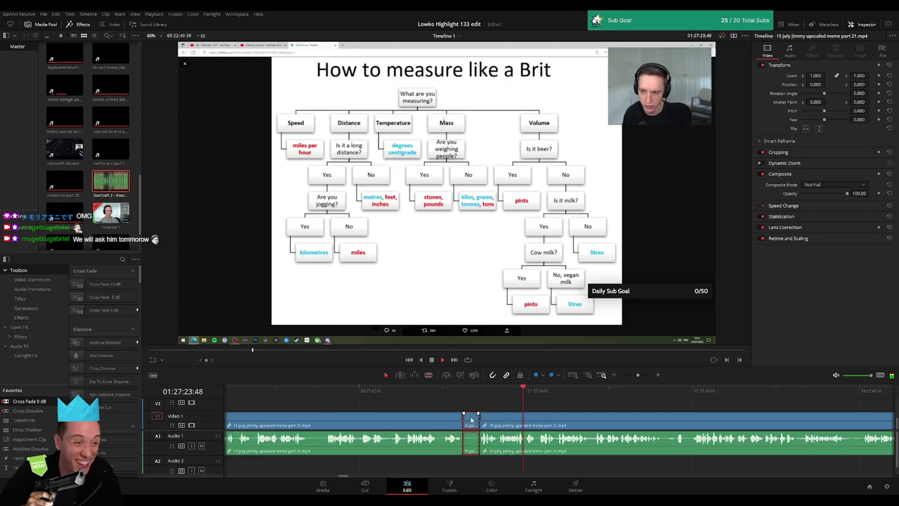
pyautogui.press('Delete')
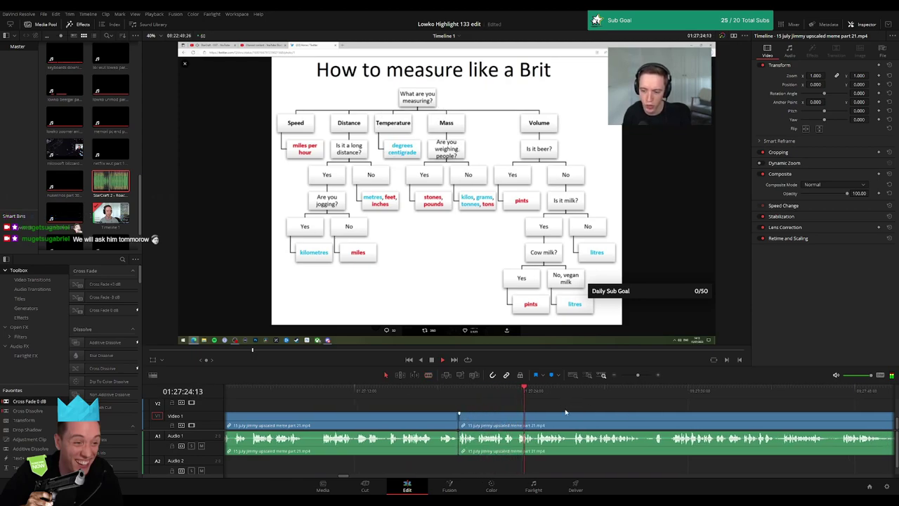
# Step: Blade both ends of a short pause and ripple-delete the piece
pyautogui.hscroll(2, 534, 410)
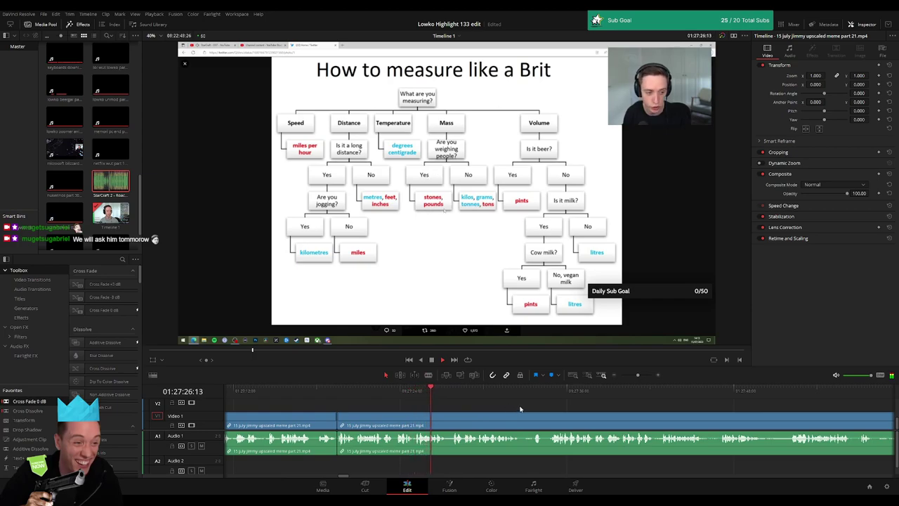
pyautogui.hscroll(1, 506, 409)
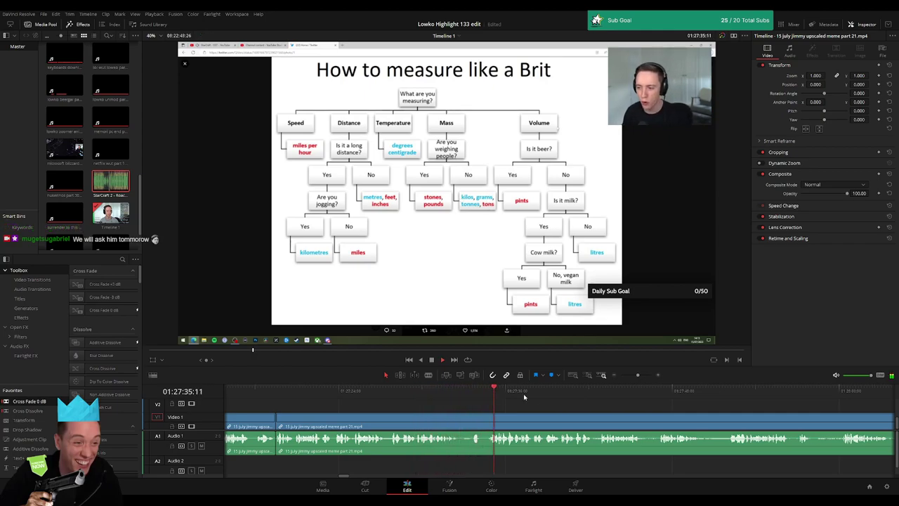
pyautogui.hscroll(2, 562, 407)
pyautogui.hscroll(1, 531, 412)
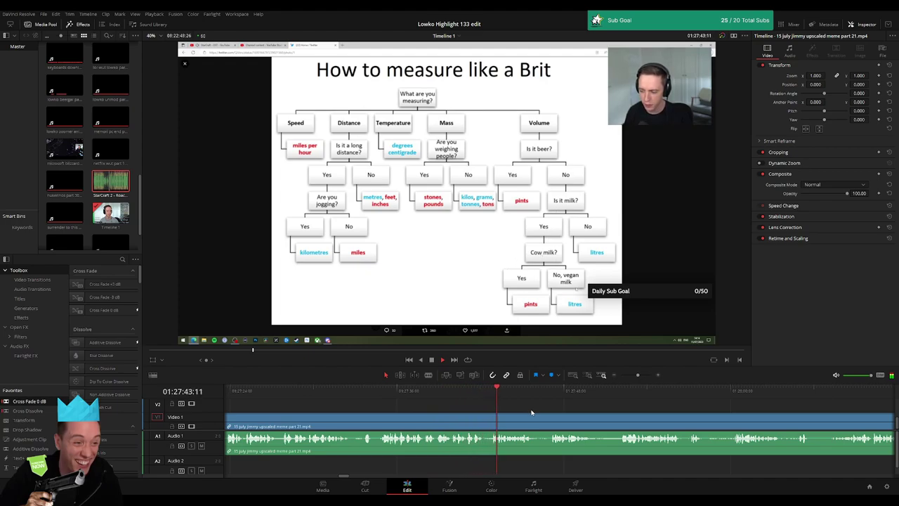
pyautogui.hscroll(2, 485, 406)
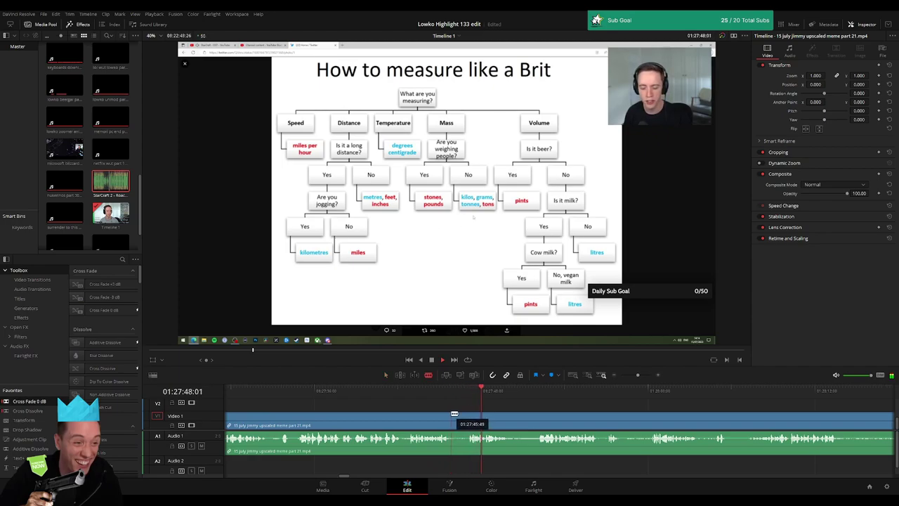
pyautogui.press('b')
pyautogui.click(448, 421)
pyautogui.click(465, 418)
pyautogui.press('a')
pyautogui.click(461, 417)
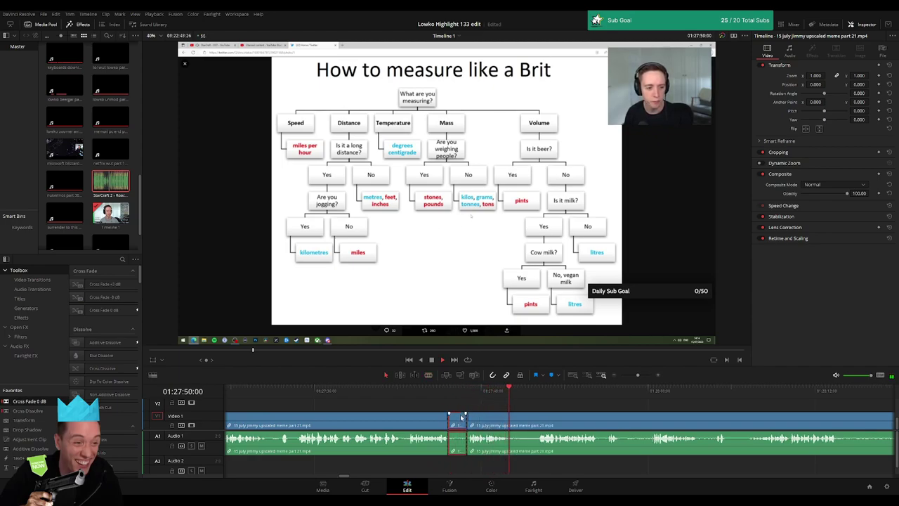
pyautogui.press('Delete')
# Step: Blade out the next pause, ripple-delete it, and play back the edit
pyautogui.press('b')
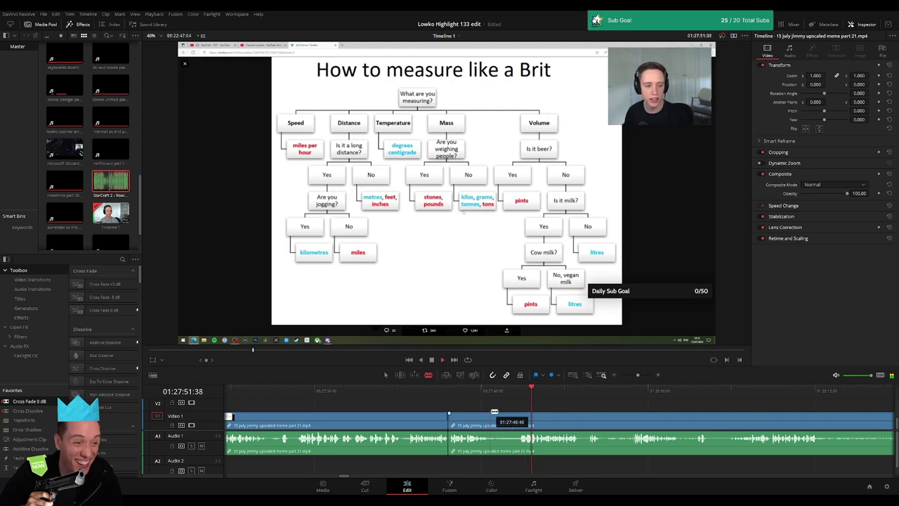
pyautogui.click(489, 418)
pyautogui.click(518, 418)
pyautogui.press('a')
pyautogui.click(510, 420)
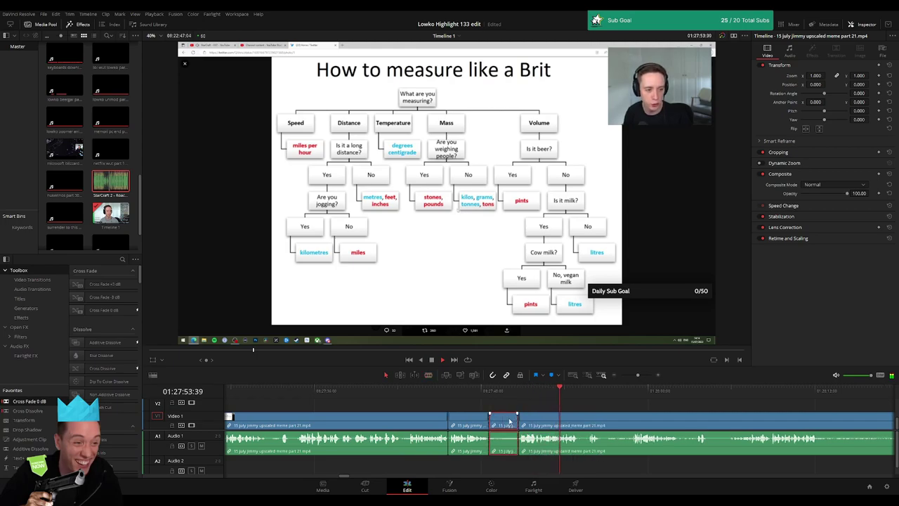
pyautogui.press('Delete')
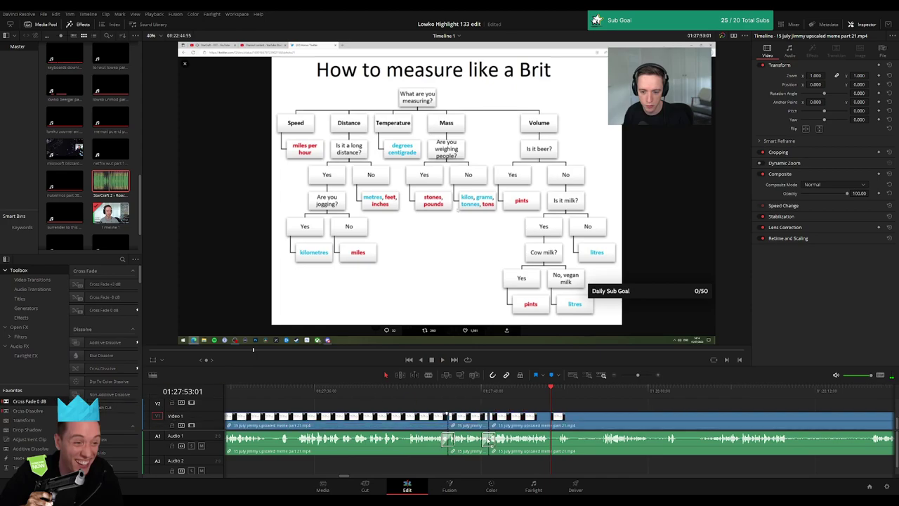
pyautogui.hscroll(5, 492, 415)
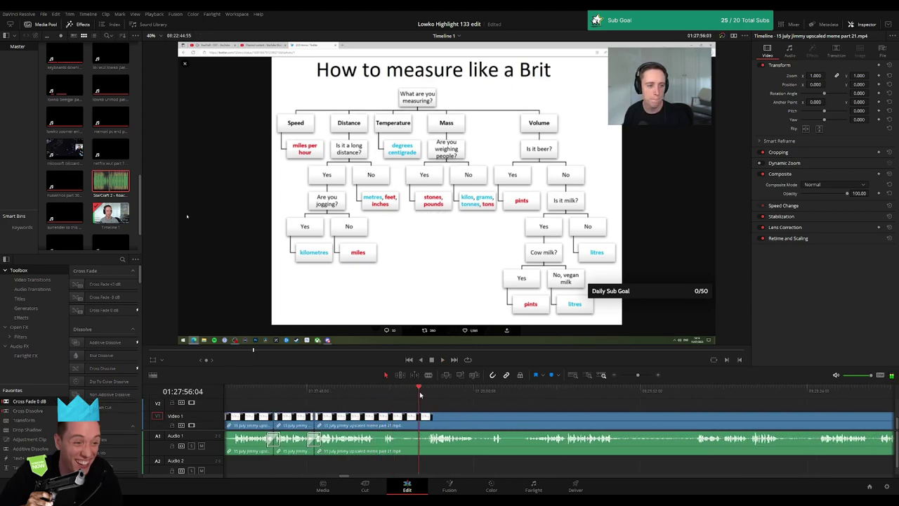
pyautogui.press('space')
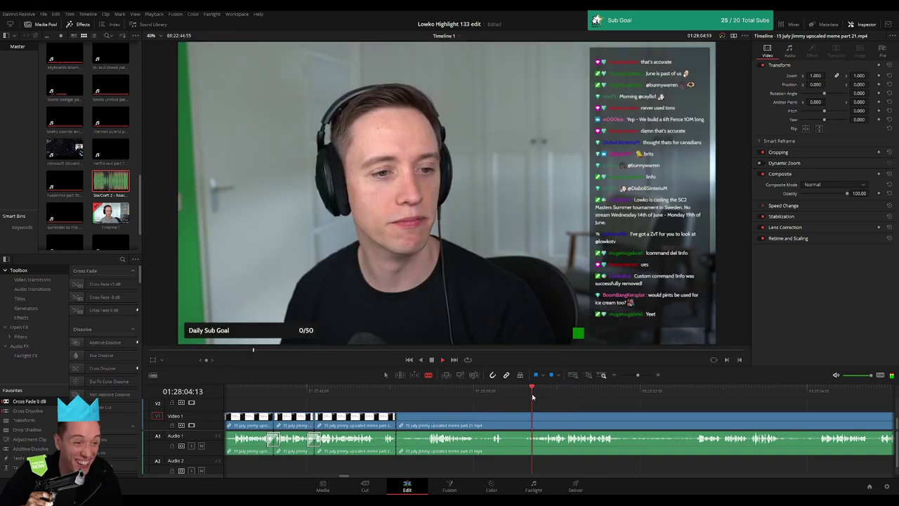
# Step: Split the clip at the playhead and ripple-delete the piece before the cut
pyautogui.click(539, 393)
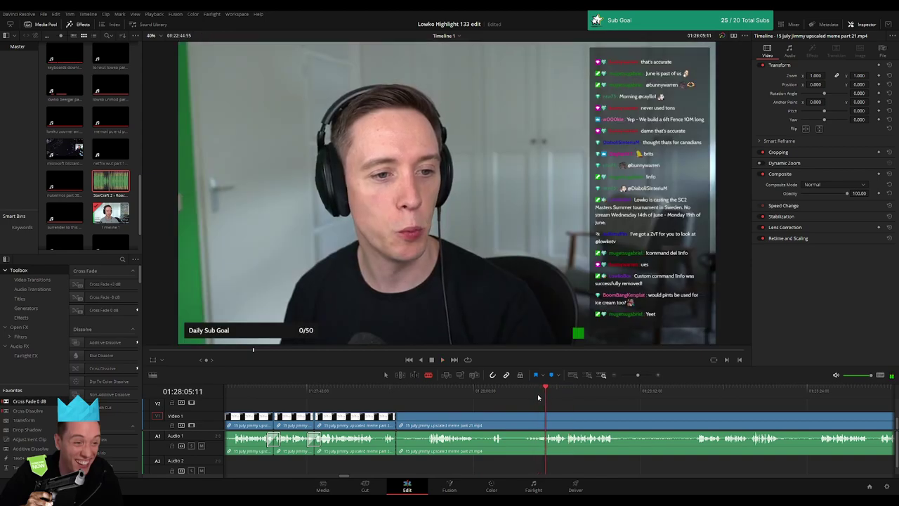
pyautogui.click(546, 422)
pyautogui.press('a')
pyautogui.click(526, 421)
pyautogui.press('Delete')
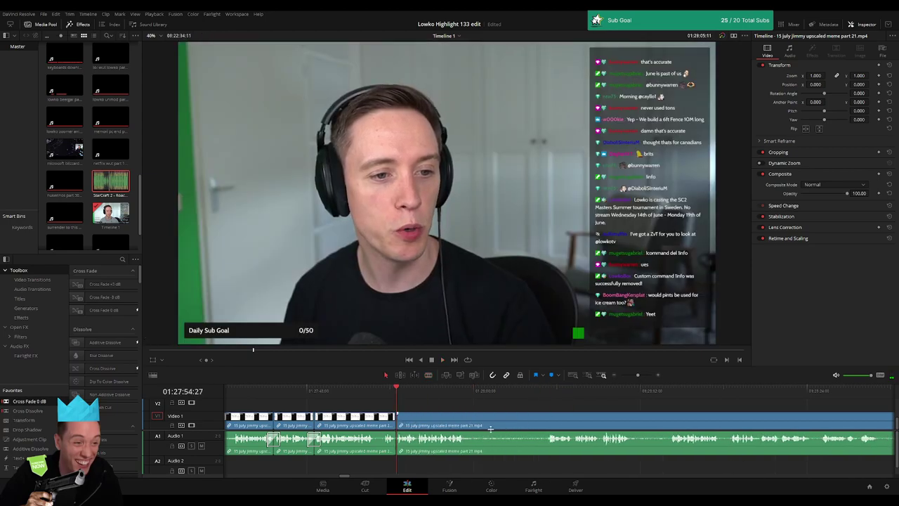
pyautogui.press('space')
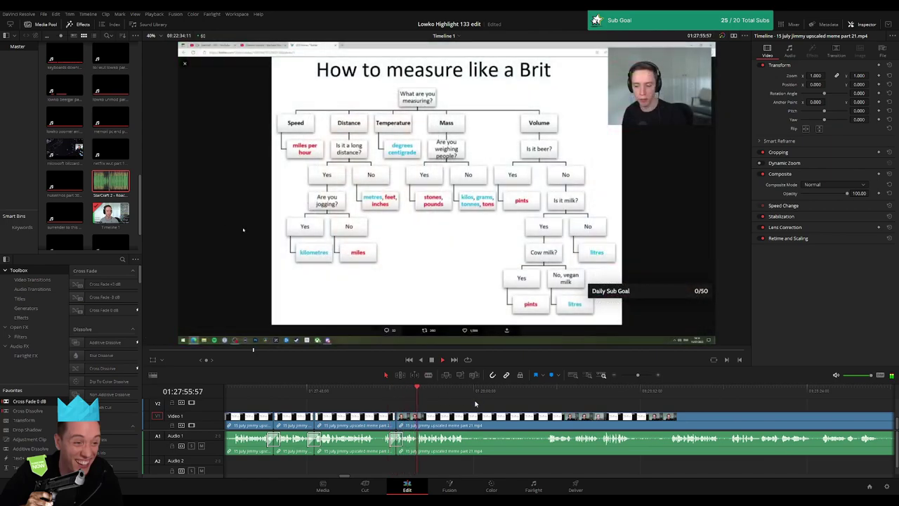
# Step: Ripple-delete another unwanted piece of the stream clip
pyautogui.hscroll(3, 449, 406)
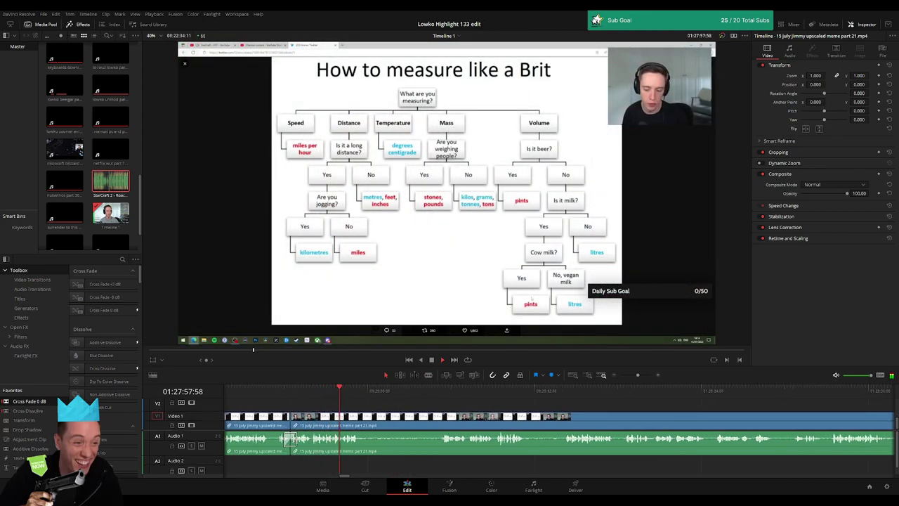
pyautogui.click(375, 397)
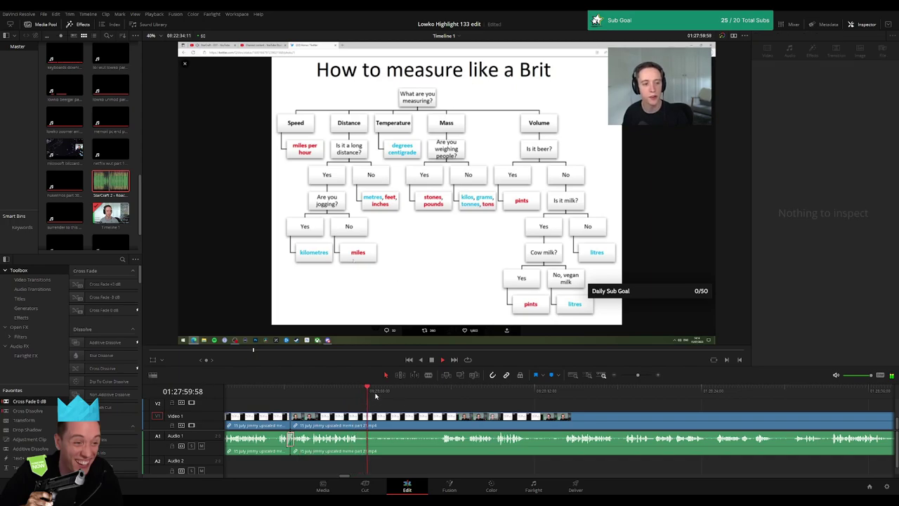
pyautogui.click(432, 392)
pyautogui.click(449, 419)
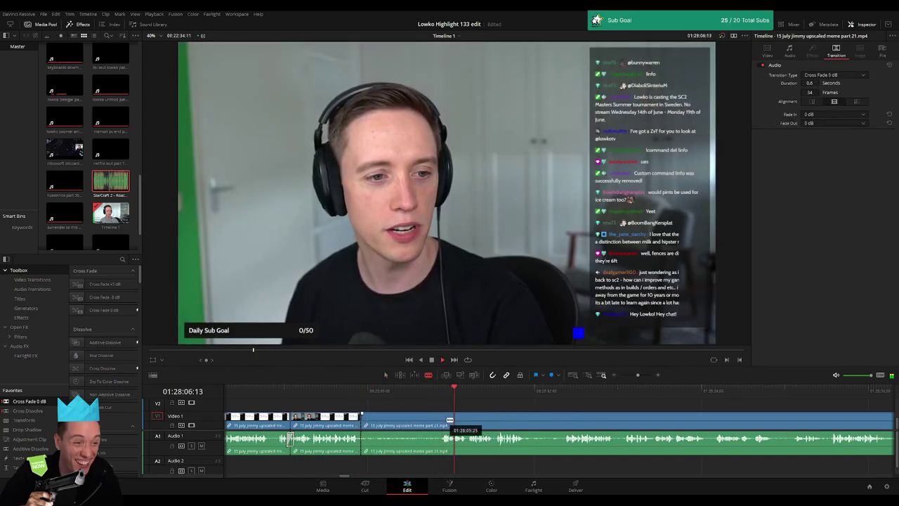
pyautogui.hscroll(3, 434, 407)
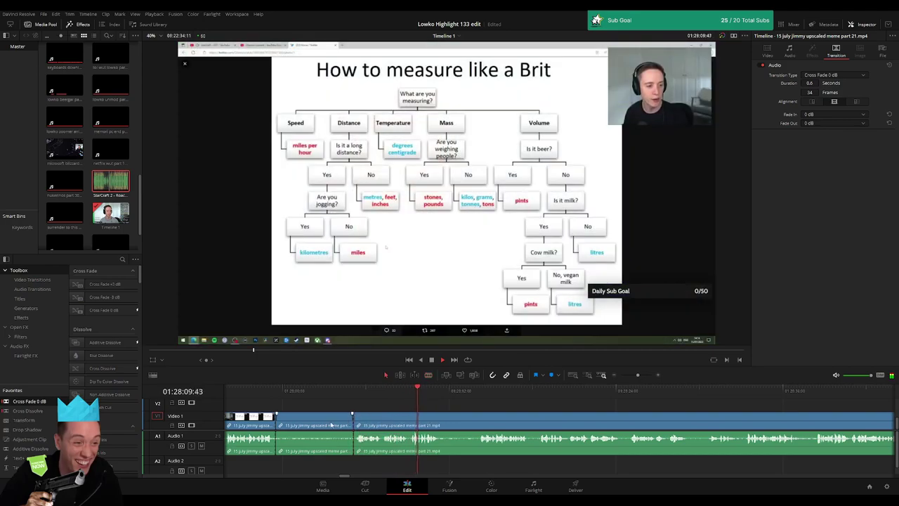
pyautogui.click(330, 425)
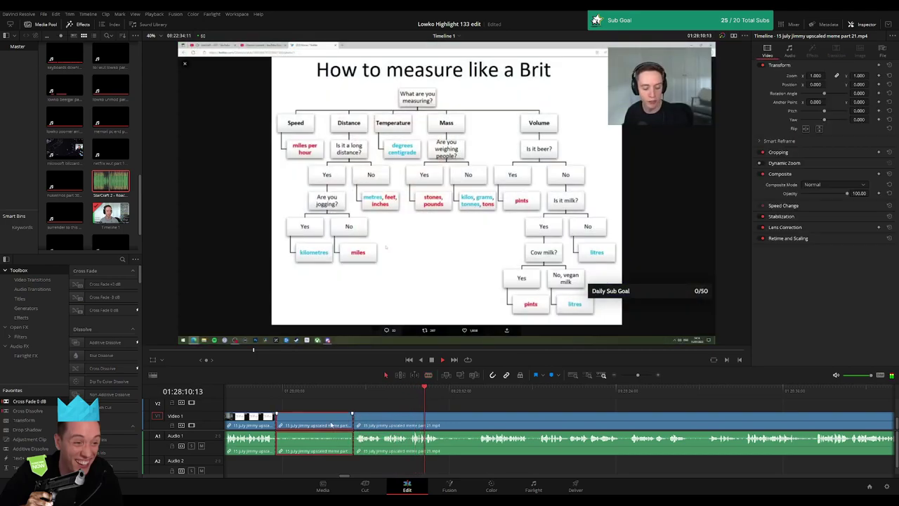
pyautogui.press('Delete')
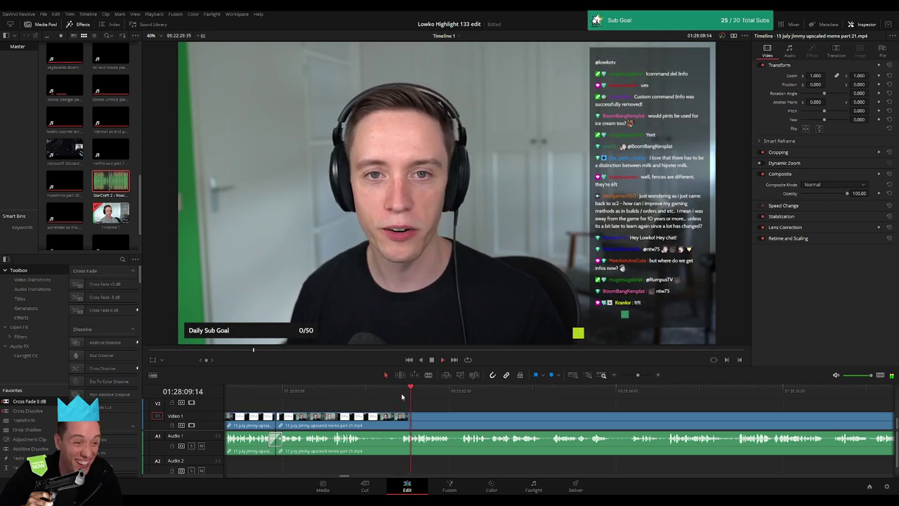
# Step: Blade around 01:28:12 and ripple-delete the short dull piece between the cuts
pyautogui.hscroll(2, 393, 404)
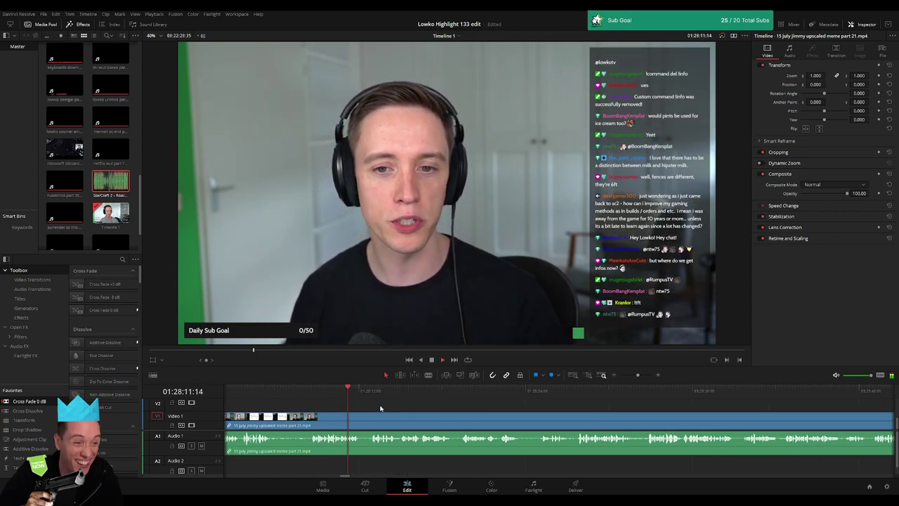
pyautogui.press('b')
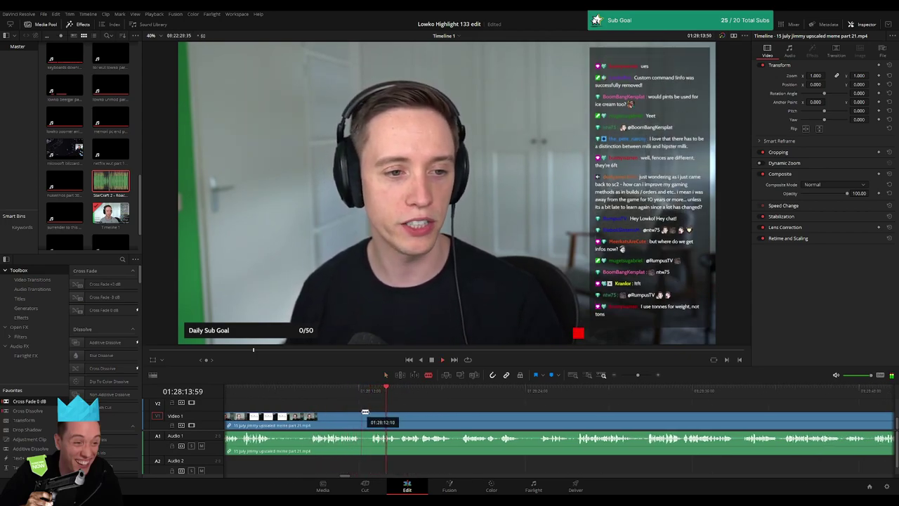
pyautogui.click(361, 415)
pyautogui.click(368, 418)
pyautogui.press('a')
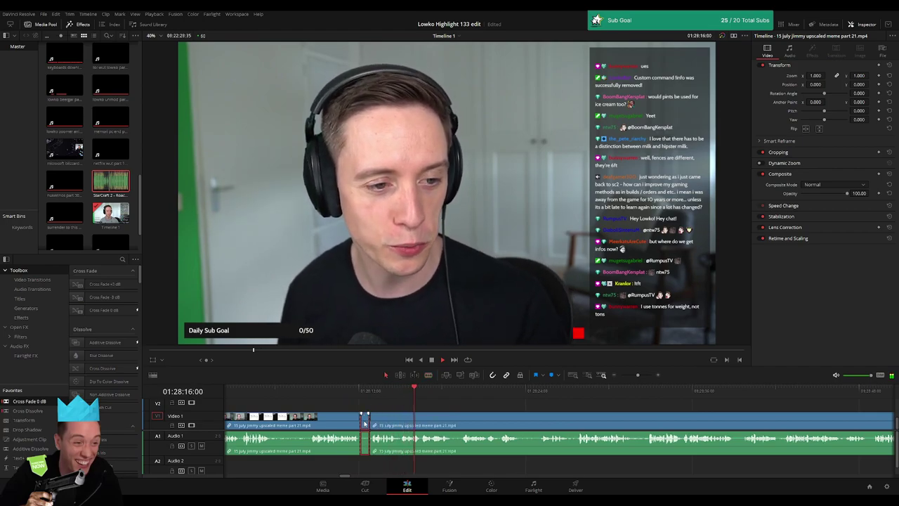
pyautogui.click(365, 423)
pyautogui.press('Delete')
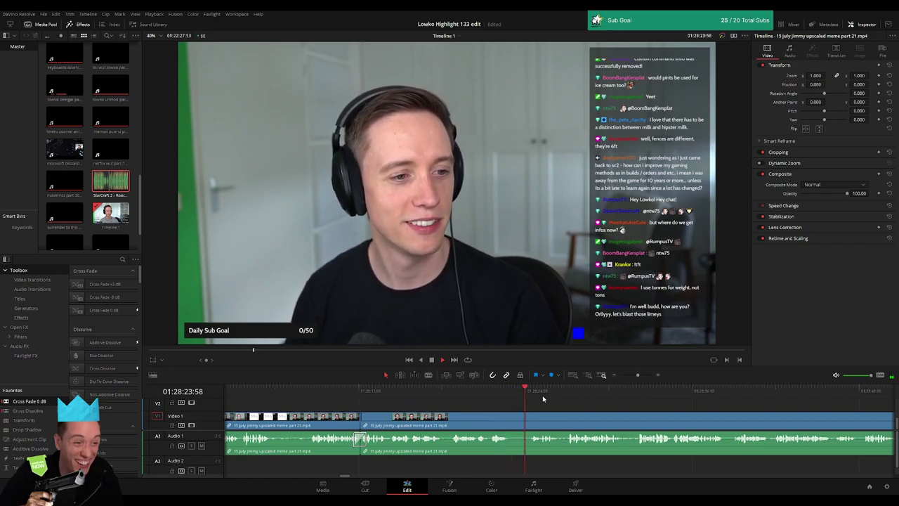
# Step: Split the stream clip again near 01:28:26
pyautogui.hscroll(5, 484, 399)
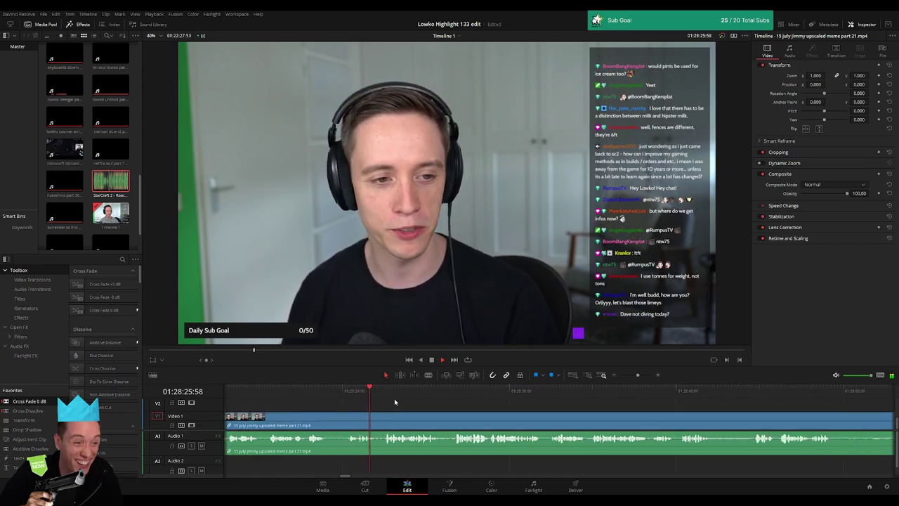
pyautogui.press('b')
pyautogui.click(378, 421)
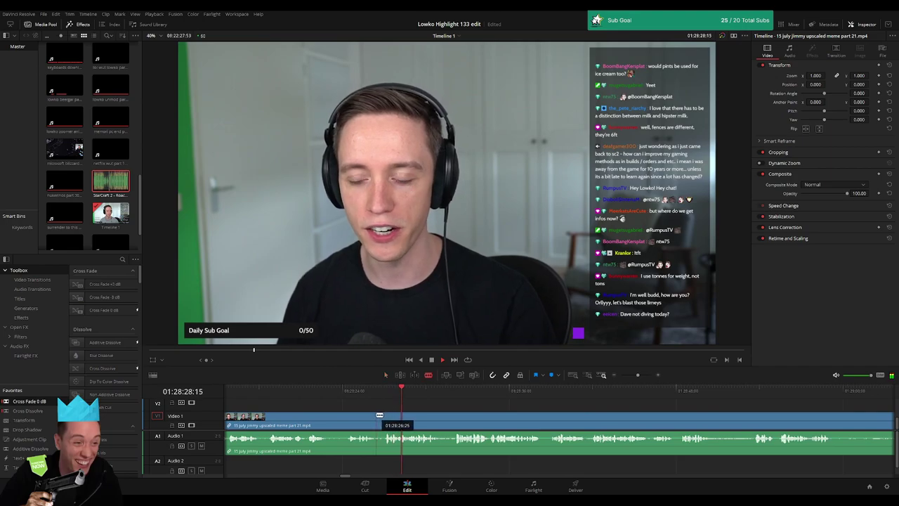
# Step: Skim ahead through the stream past 01:29:19 to the StarCraft footage
pyautogui.click(529, 397)
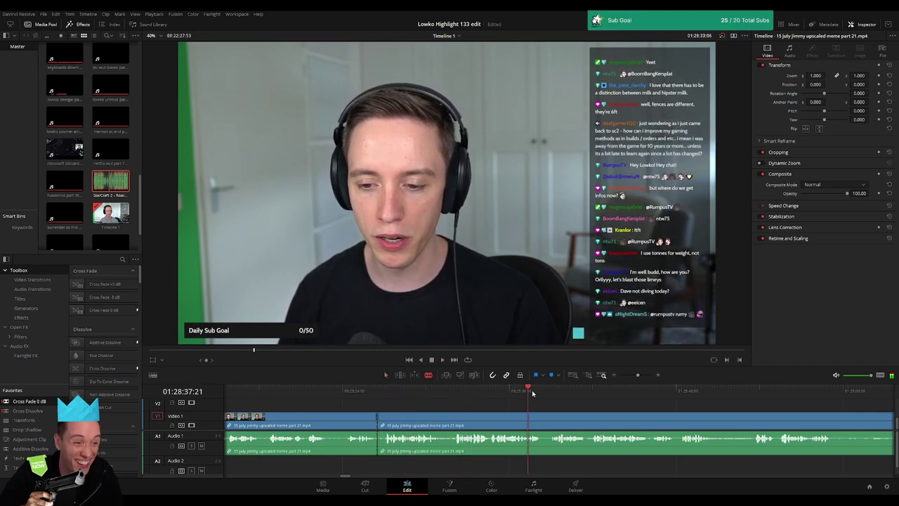
pyautogui.click(745, 398)
pyautogui.hscroll(8, 755, 400)
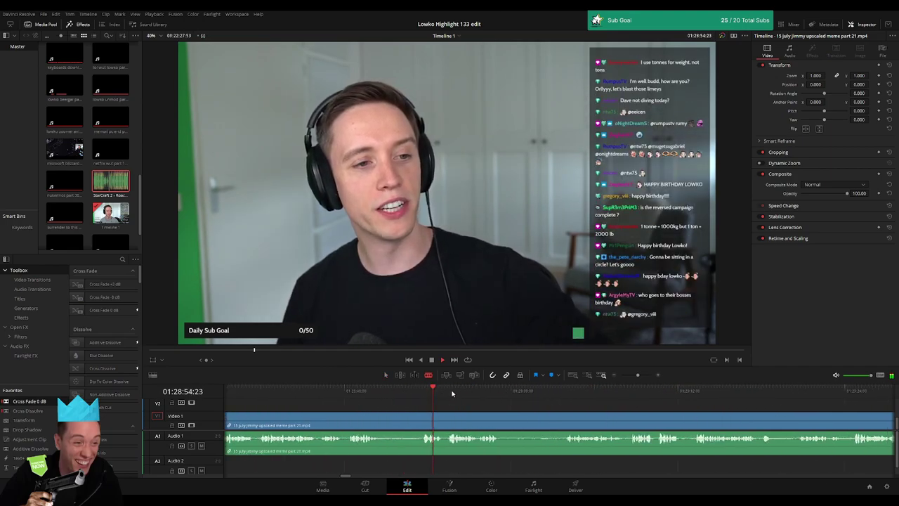
pyautogui.click(567, 393)
pyautogui.click(450, 395)
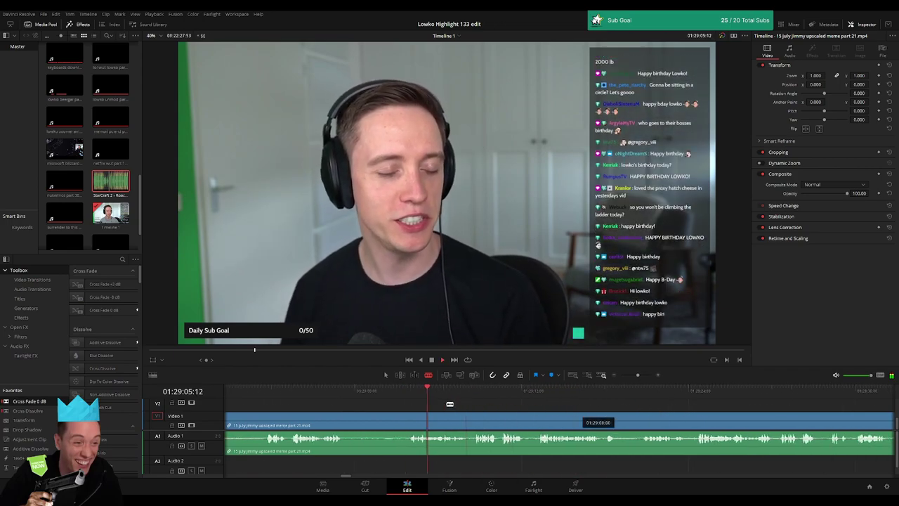
pyautogui.click(597, 399)
pyautogui.hscroll(3, 583, 398)
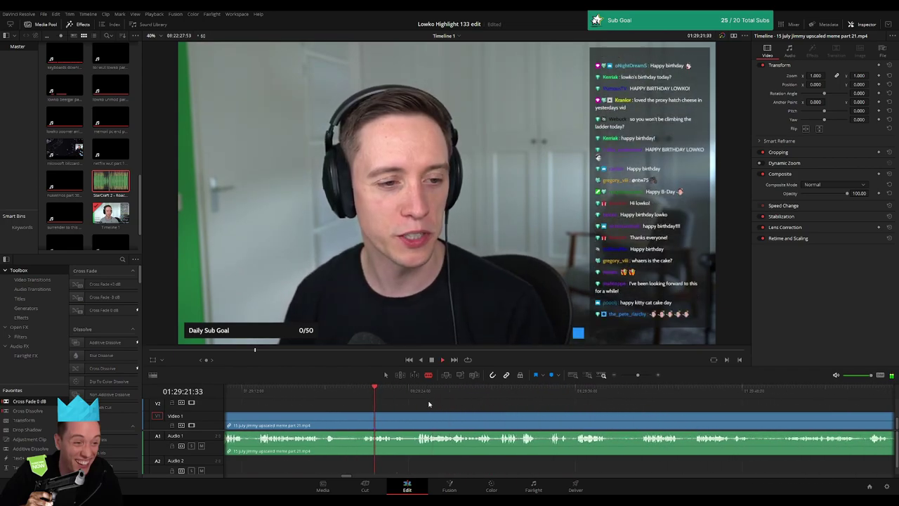
pyautogui.click(561, 393)
pyautogui.click(634, 402)
# Step: Skim ahead to the facecam section around 01:30:46 and zoom the timeline in
pyautogui.hscroll(3, 641, 401)
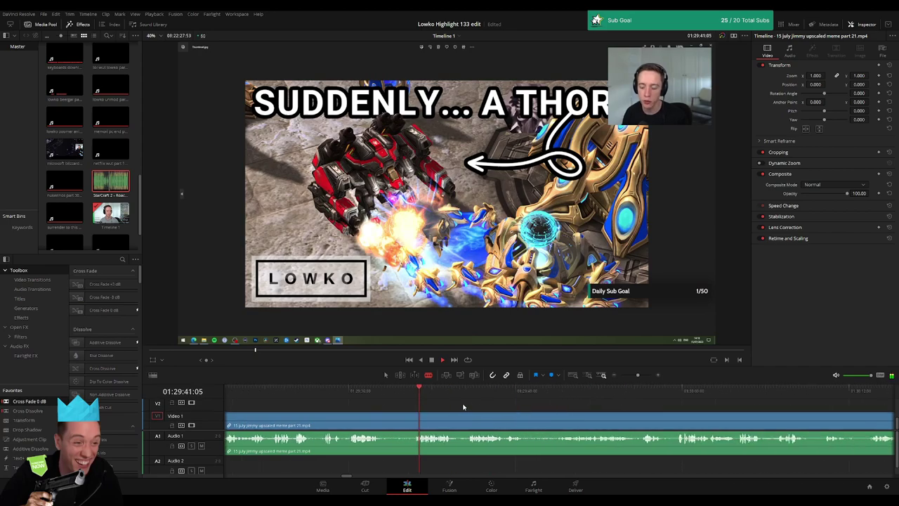
pyautogui.click(602, 399)
pyautogui.click(765, 402)
pyautogui.hscroll(3, 766, 403)
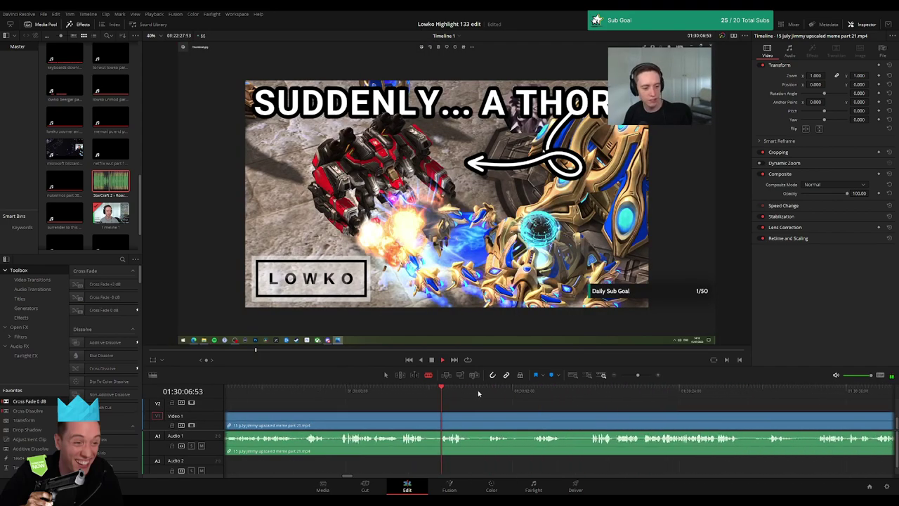
pyautogui.click(813, 398)
pyautogui.hscroll(5, 635, 394)
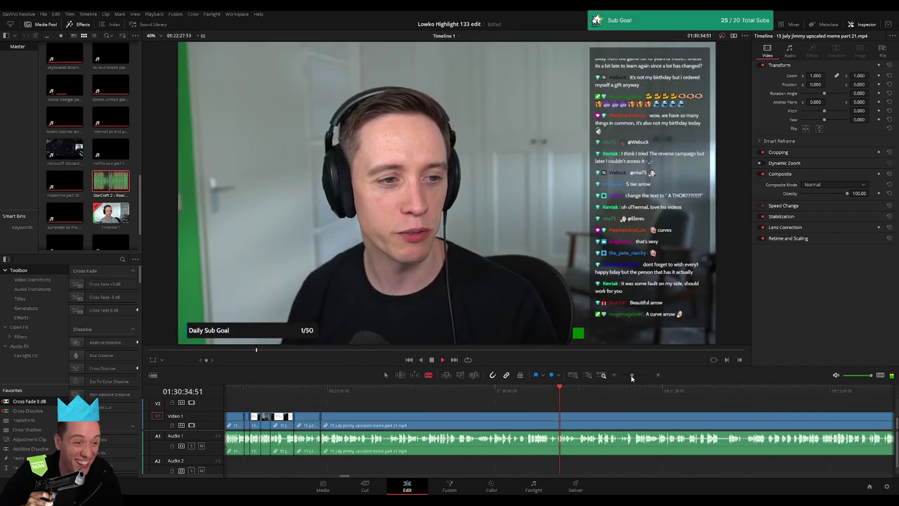
pyautogui.click(567, 392)
pyautogui.moveTo(567, 391); pyautogui.dragTo(581, 393)
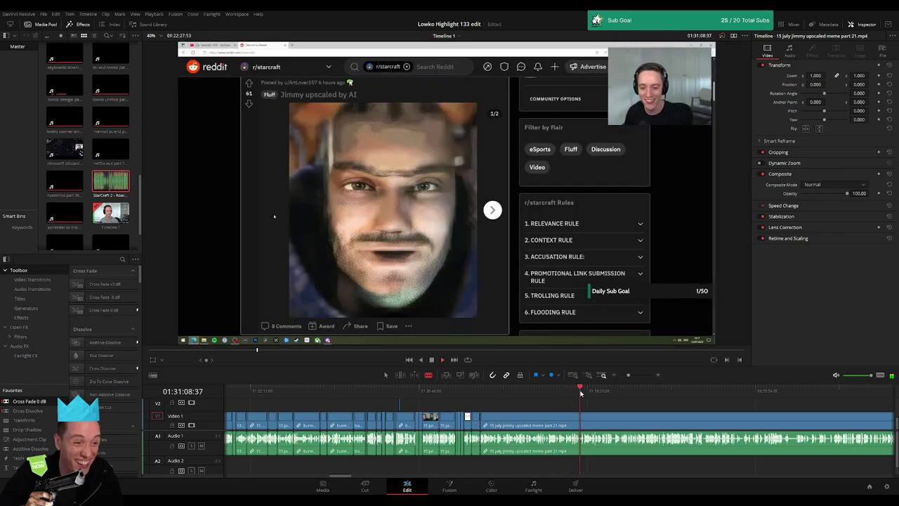
pyautogui.moveTo(628, 376); pyautogui.dragTo(635, 377)
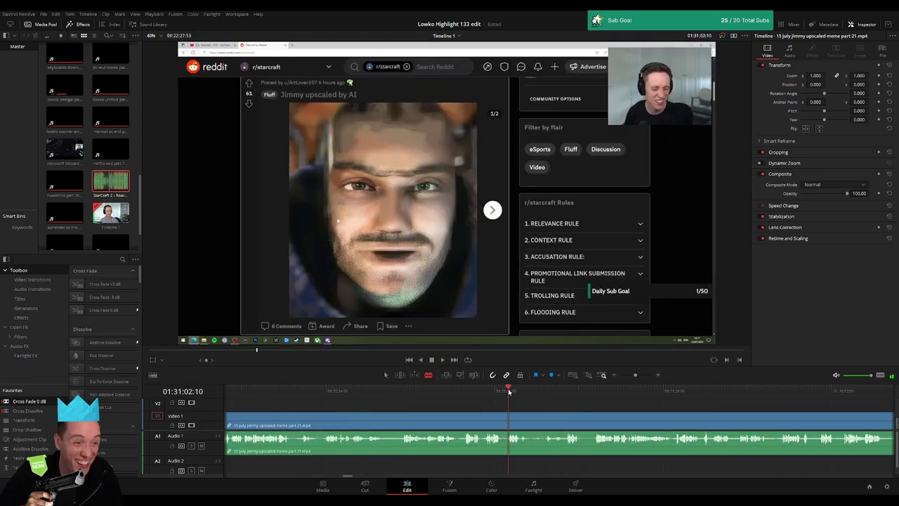
pyautogui.moveTo(461, 397); pyautogui.dragTo(405, 394)
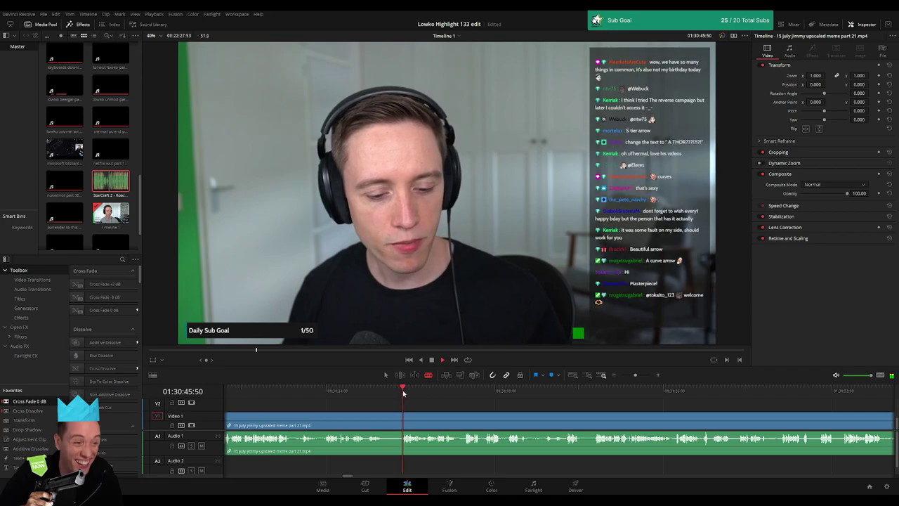
pyautogui.moveTo(635, 376); pyautogui.dragTo(638, 375)
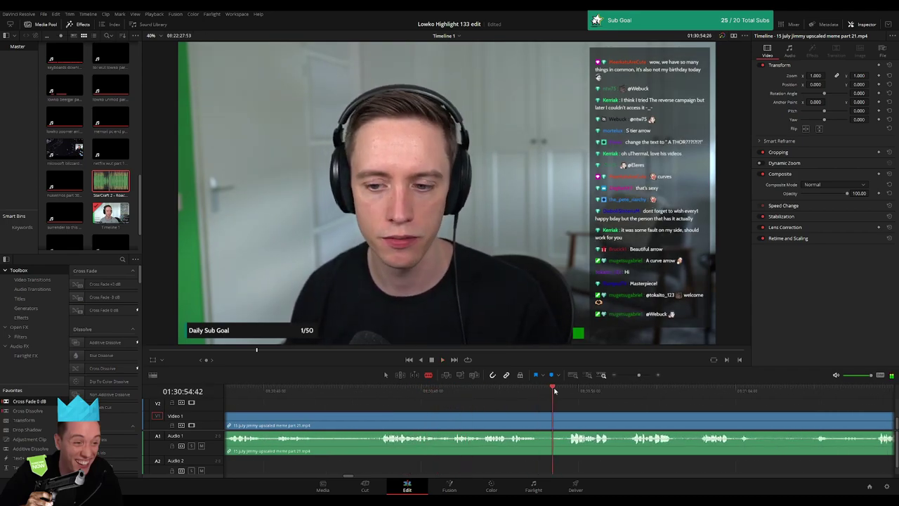
# Step: Undo a misplaced cut and rewatch the section
pyautogui.click(562, 415)
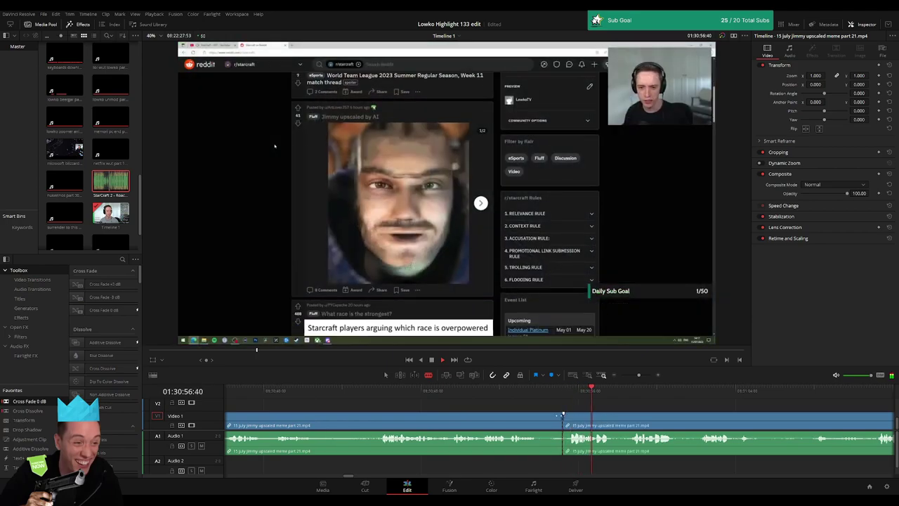
pyautogui.hotkey('ctrl', 'z')
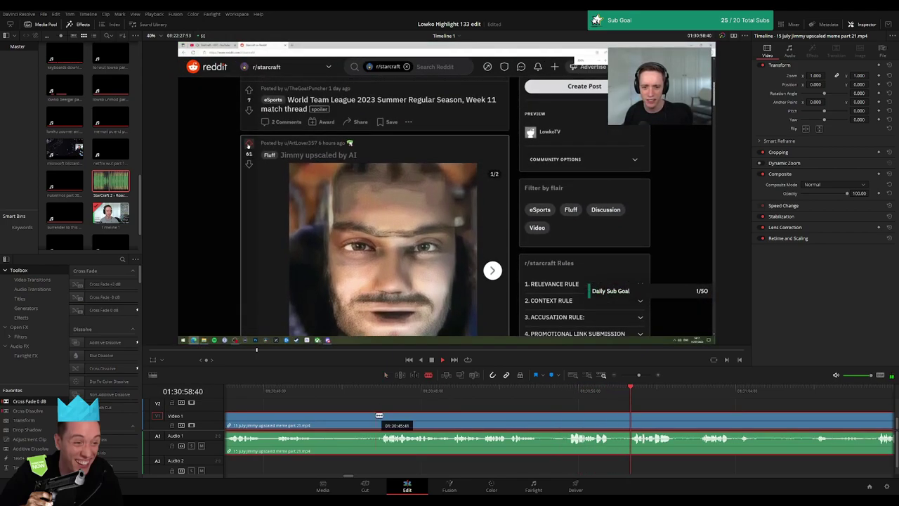
pyautogui.hotkey('ctrl', 'z')
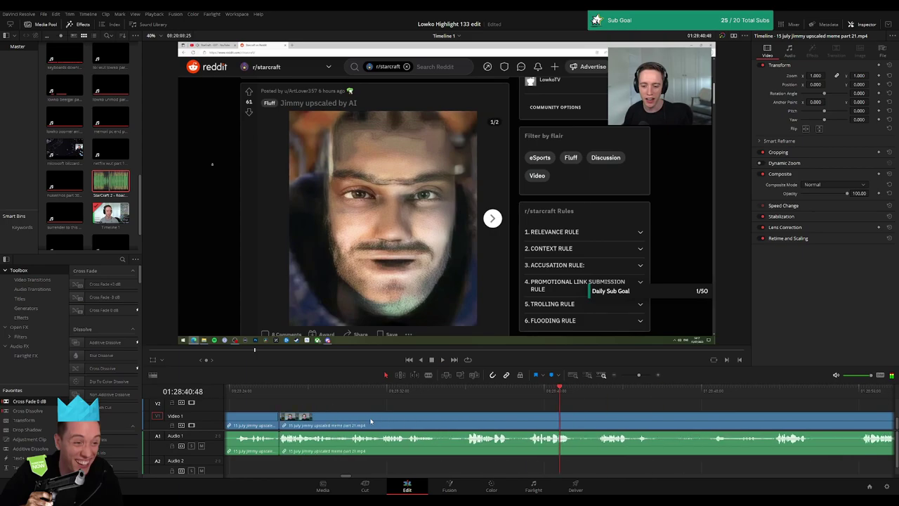
pyautogui.click(471, 391)
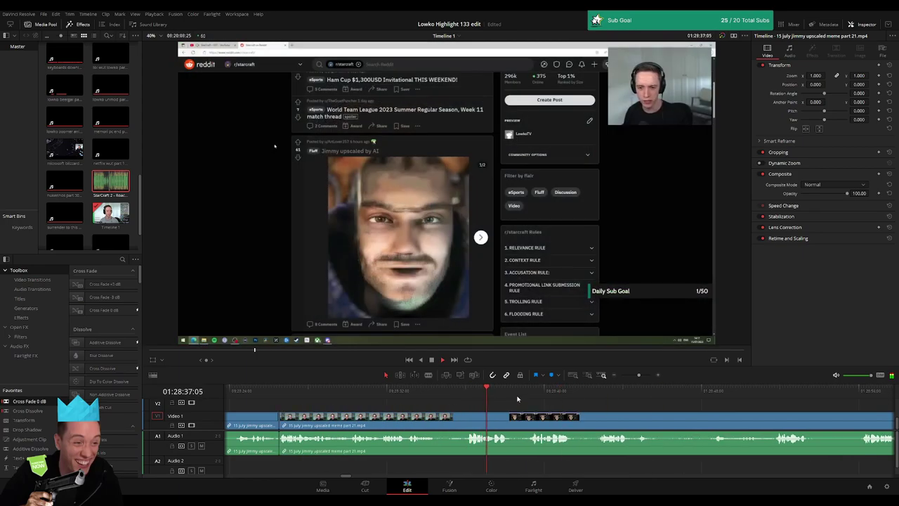
pyautogui.hscroll(3, 518, 417)
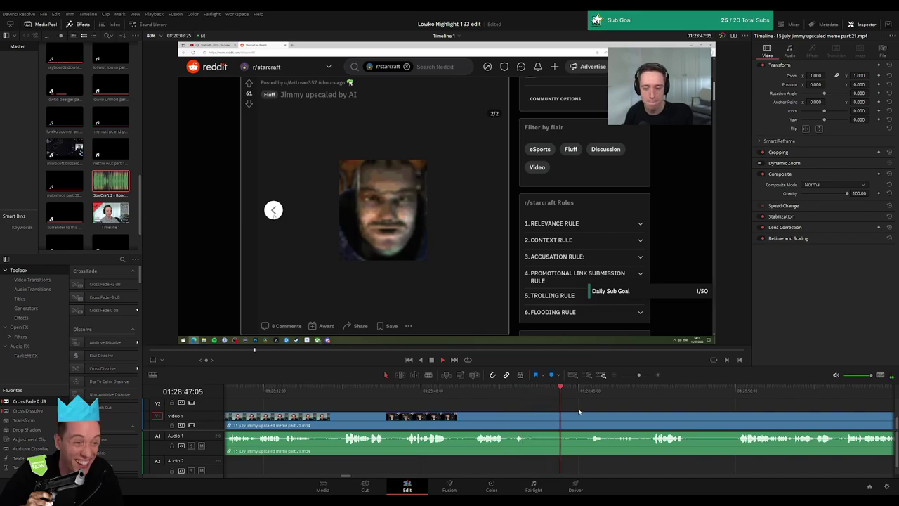
pyautogui.hscroll(2, 529, 408)
# Step: Blade both ends of a dull section and ripple-delete the piece
pyautogui.press('b')
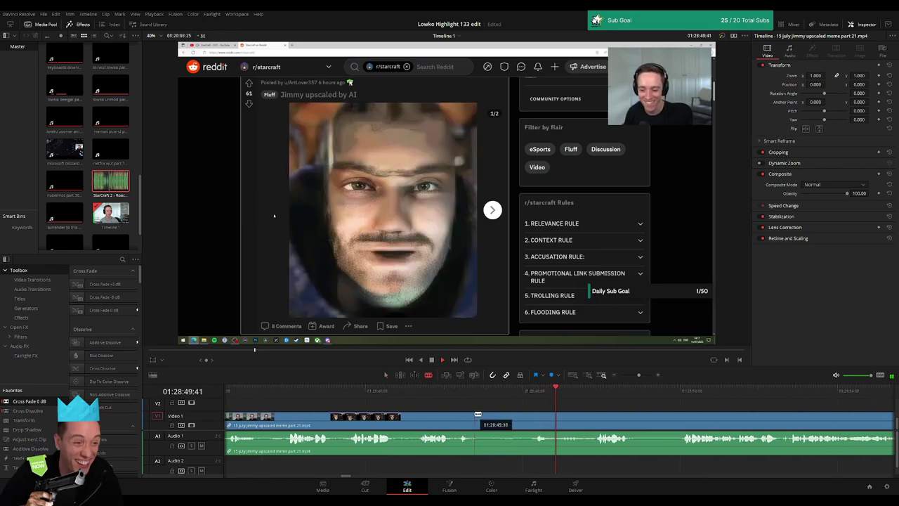
pyautogui.click(475, 420)
pyautogui.click(534, 417)
pyautogui.press('a')
pyautogui.click(520, 420)
pyautogui.press('Delete')
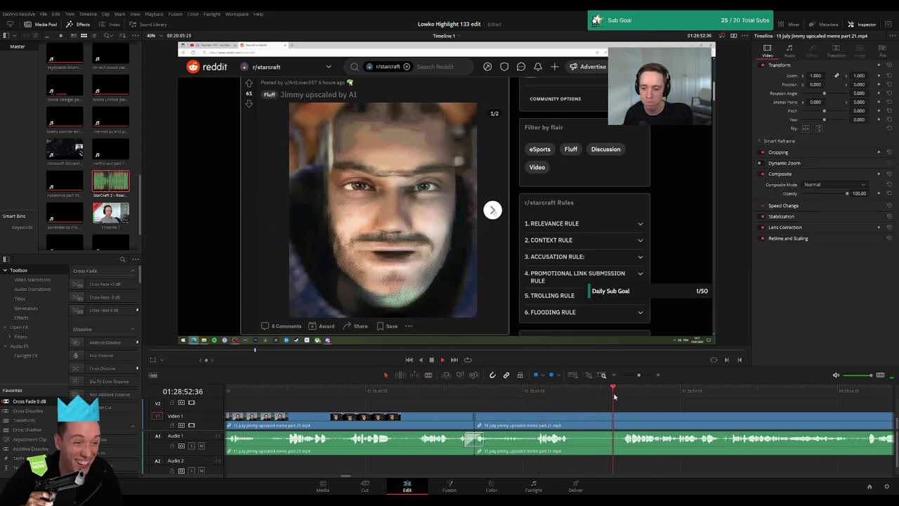
# Step: Trim the clip edge tighter and ripple-delete the next unwanted piece
pyautogui.moveTo(466, 451); pyautogui.dragTo(400, 420)
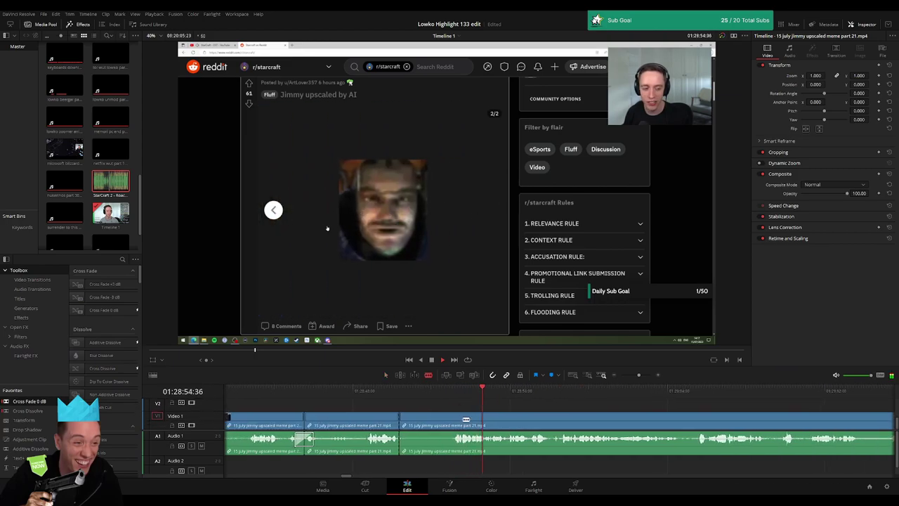
pyautogui.click(440, 425)
pyautogui.press('Delete')
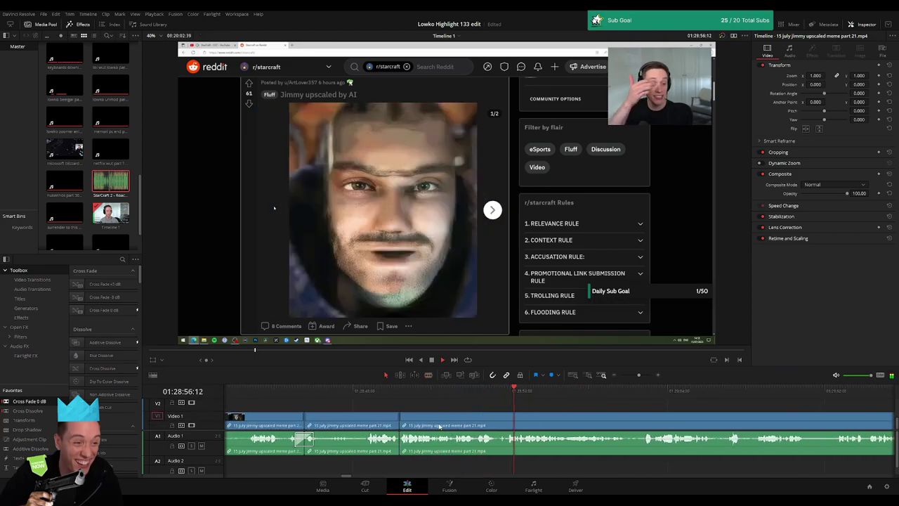
pyautogui.click(489, 392)
# Step: Blade out one more short dull stretch and ripple-delete it
pyautogui.press('b')
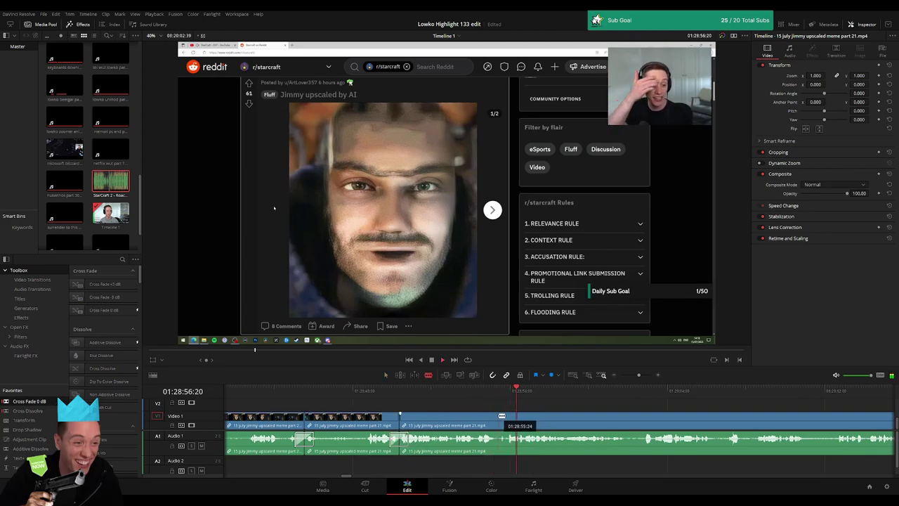
pyautogui.click(493, 391)
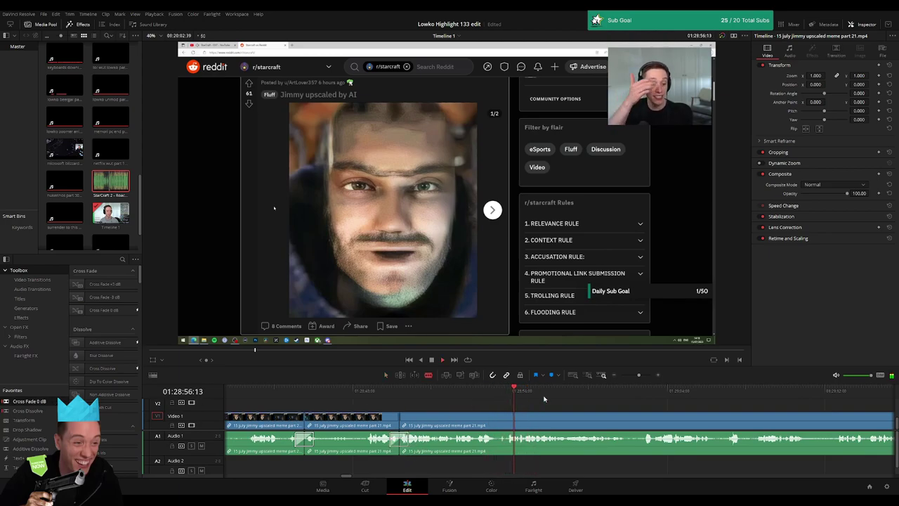
pyautogui.scroll(2, 539, 403)
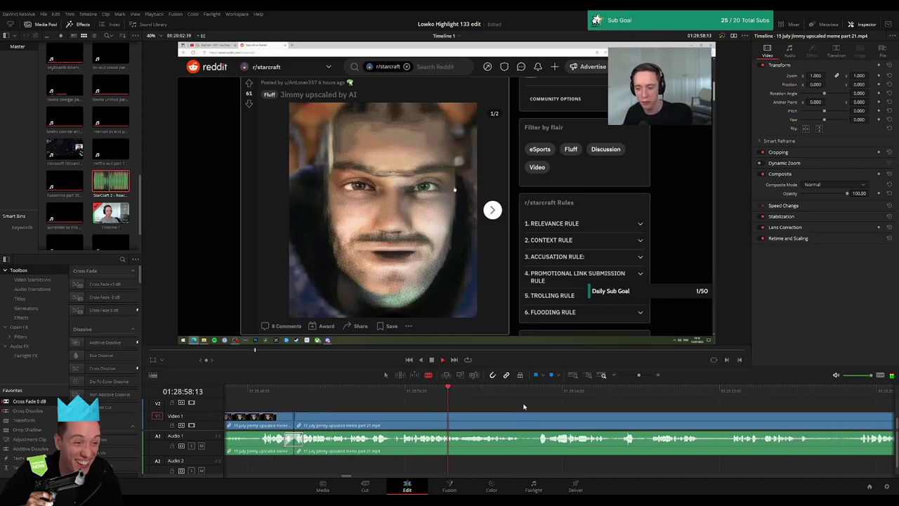
pyautogui.hscroll(2, 506, 406)
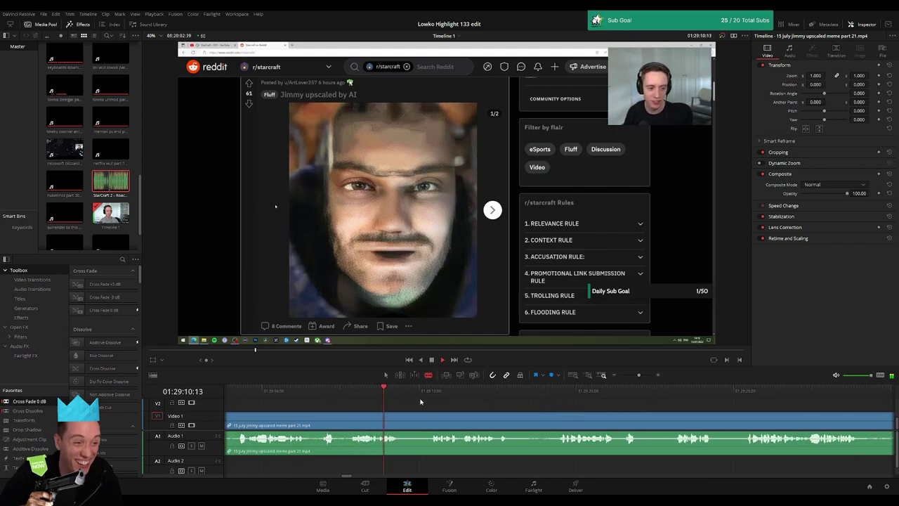
pyautogui.click(430, 425)
pyautogui.click(399, 425)
pyautogui.press('a')
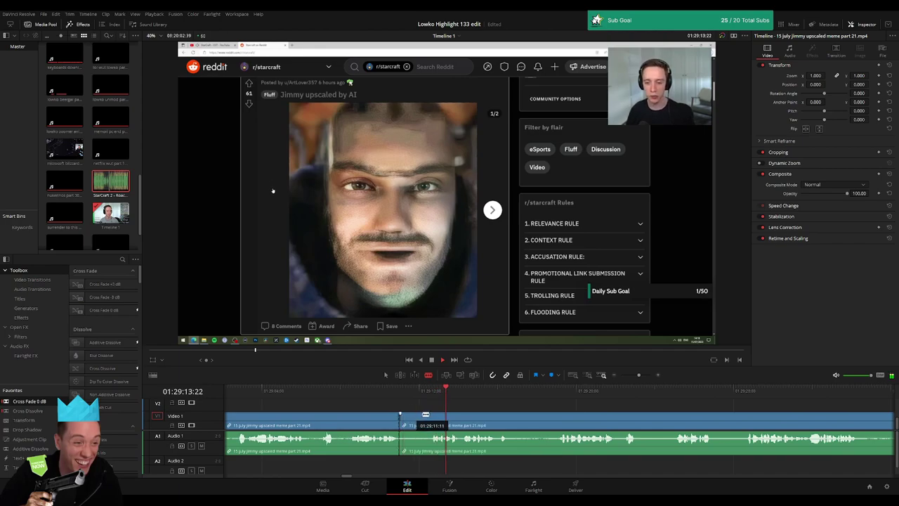
pyautogui.click(418, 420)
pyautogui.press('space')
pyautogui.press('Delete')
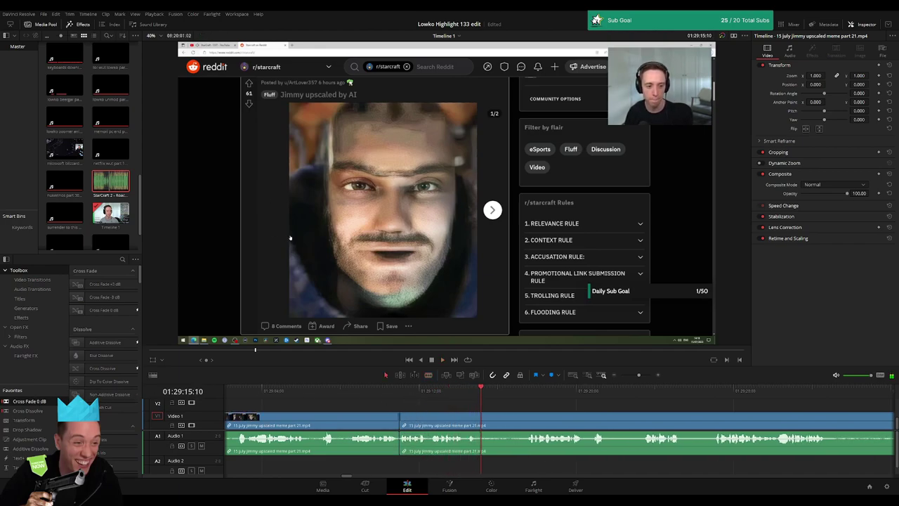
# Step: Blade out the first dull stretch of the stream clip and ripple-delete it
pyautogui.press('b')
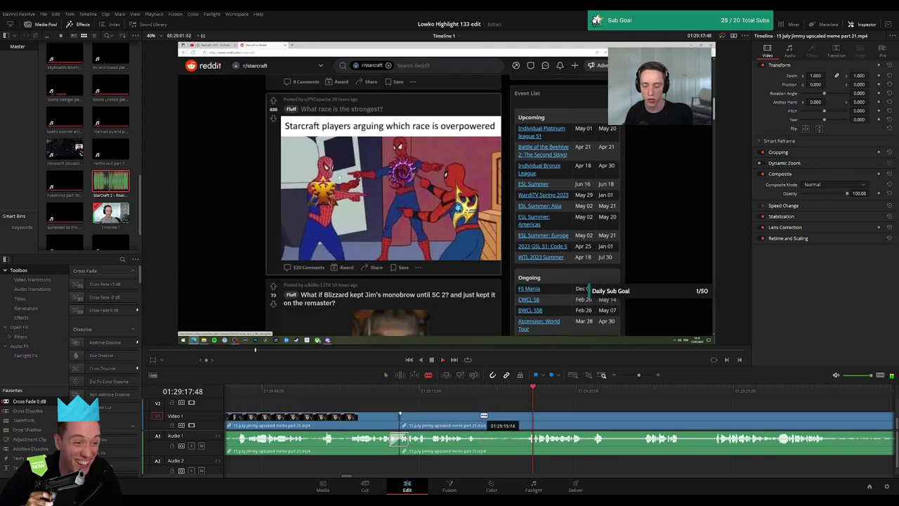
pyautogui.click(478, 425)
pyautogui.click(526, 420)
pyautogui.press('a')
pyautogui.click(504, 420)
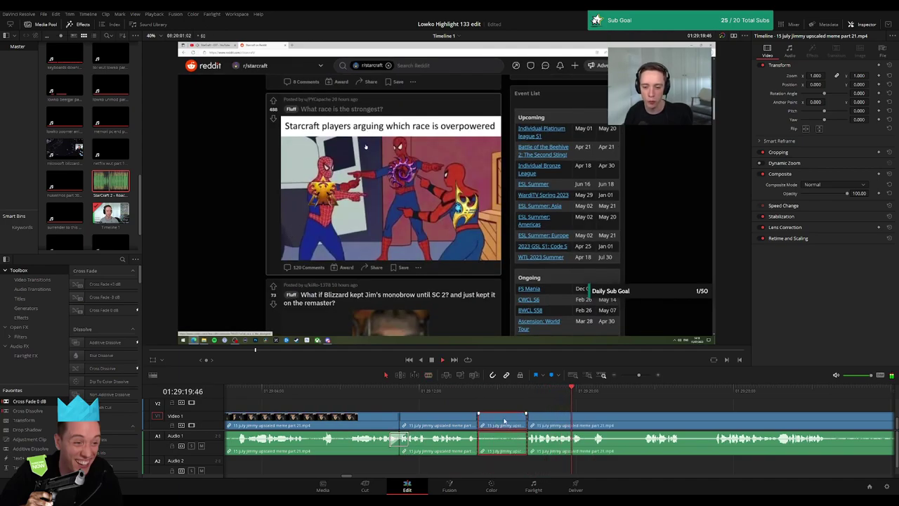
pyautogui.press('Delete')
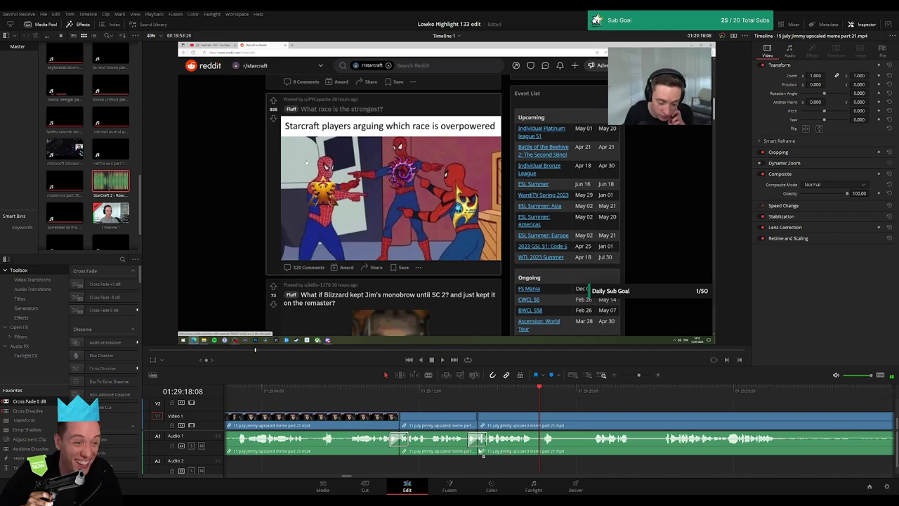
# Step: Play ahead to review the next section, then cut out its dull piece, closing the gap
pyautogui.press('space')
pyautogui.hscroll(5, 450, 422)
pyautogui.click(413, 391)
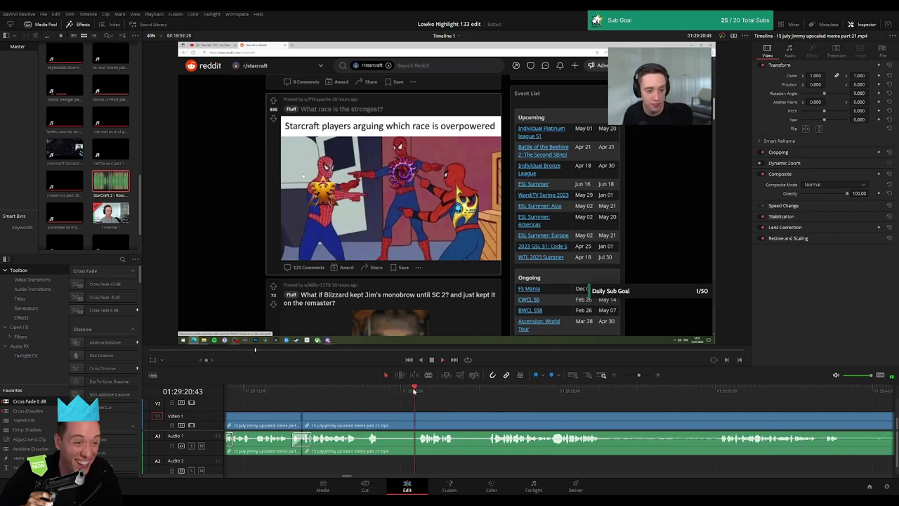
pyautogui.press('b')
pyautogui.click(383, 420)
pyautogui.click(416, 420)
pyautogui.press('a')
pyautogui.click(408, 419)
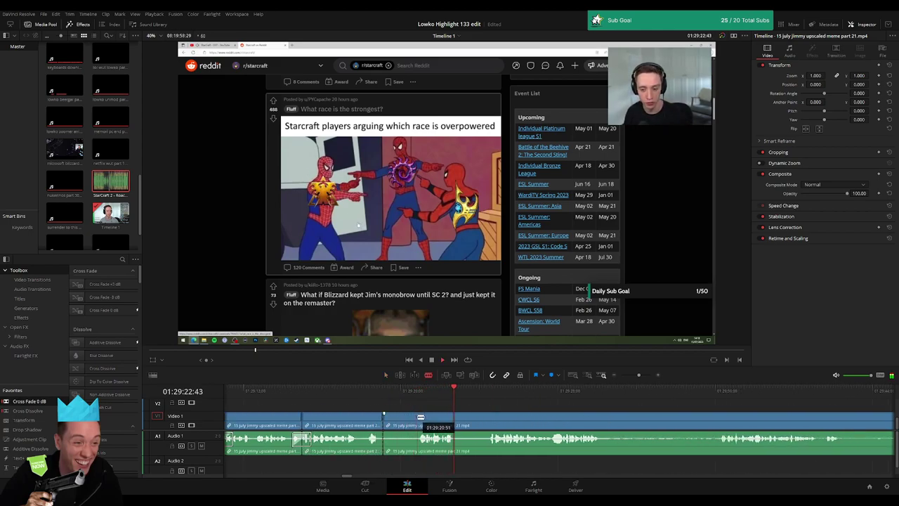
pyautogui.press('Delete')
# Step: Remove the next dull part with two blade cuts and a ripple delete
pyautogui.press('b')
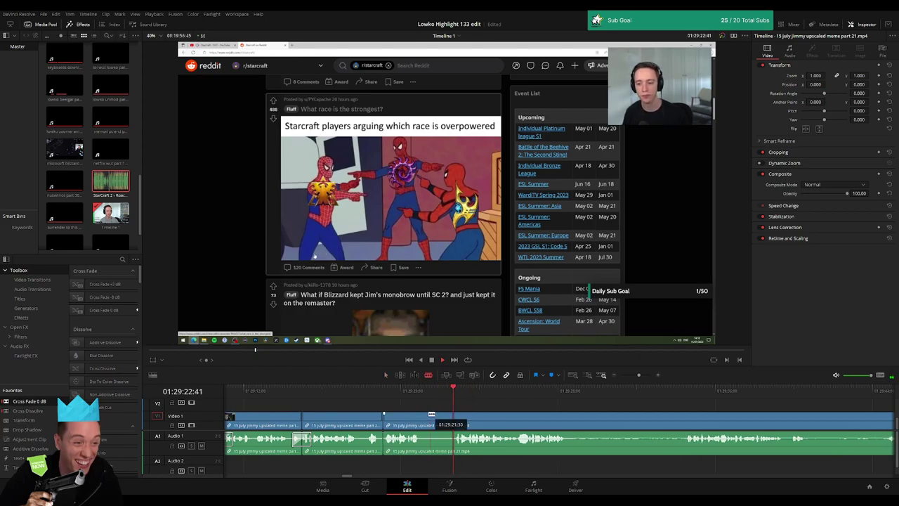
pyautogui.click(422, 420)
pyautogui.click(451, 421)
pyautogui.press('a')
pyautogui.click(442, 421)
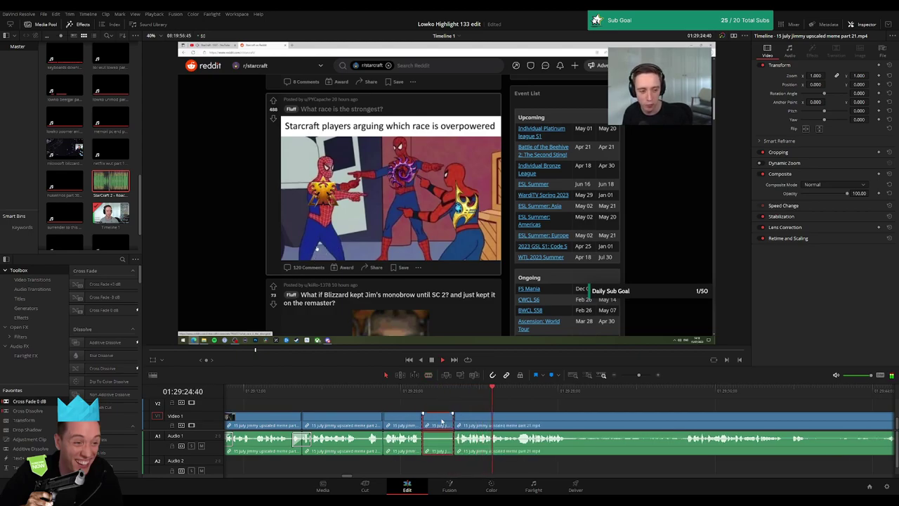
pyautogui.press('Delete')
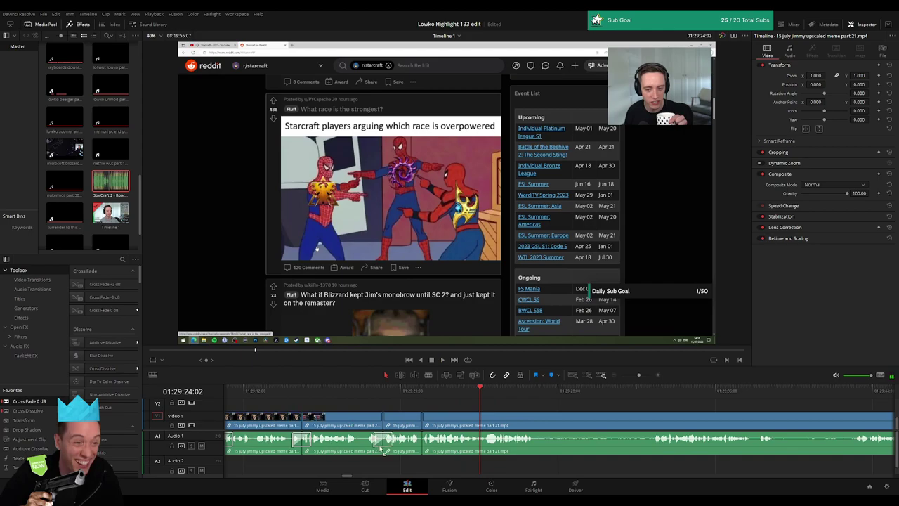
# Step: Split the clip at the playhead and ripple-delete the dull segment ending there
pyautogui.hscroll(-1, 384, 451)
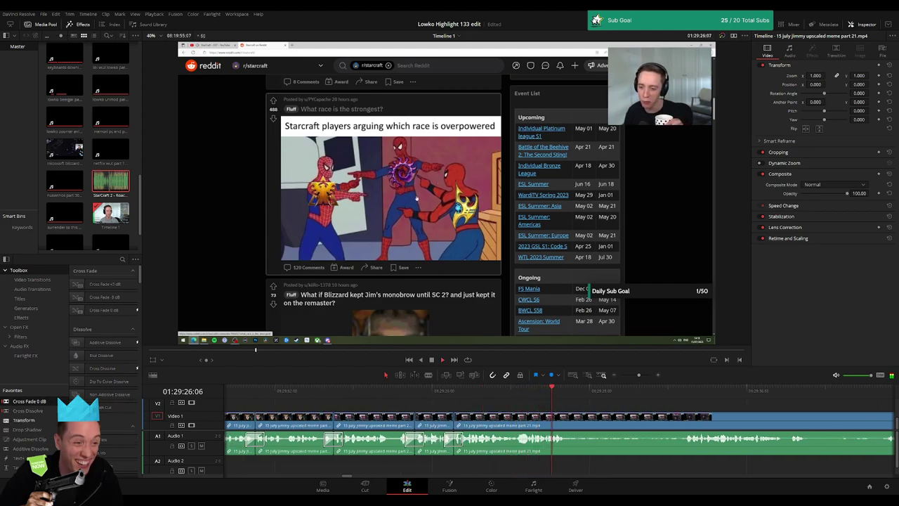
pyautogui.hscroll(3, 594, 407)
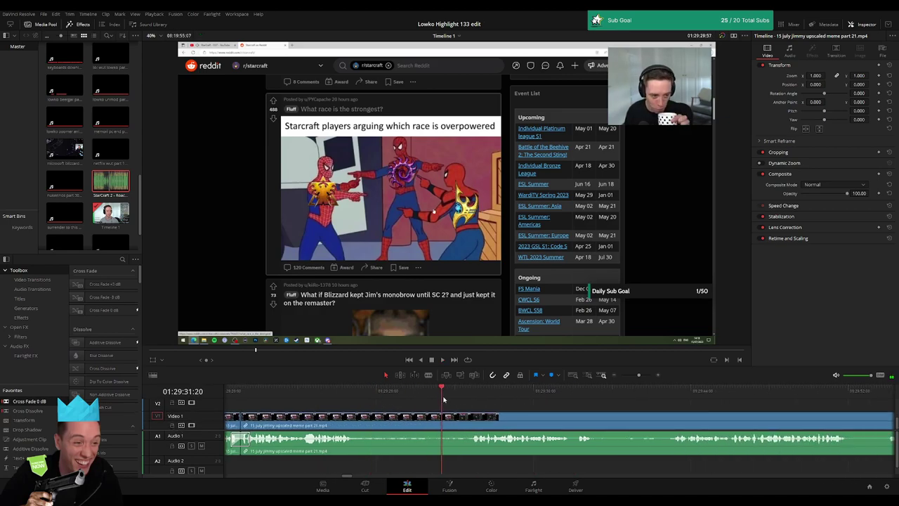
pyautogui.hotkey('ctrl', 'b')
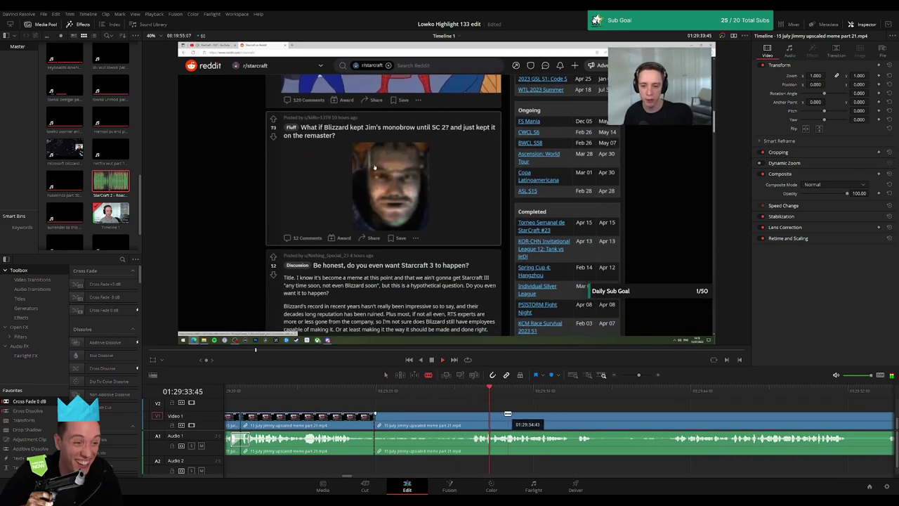
pyautogui.click(445, 422)
pyautogui.hotkey('shift', 'Delete')
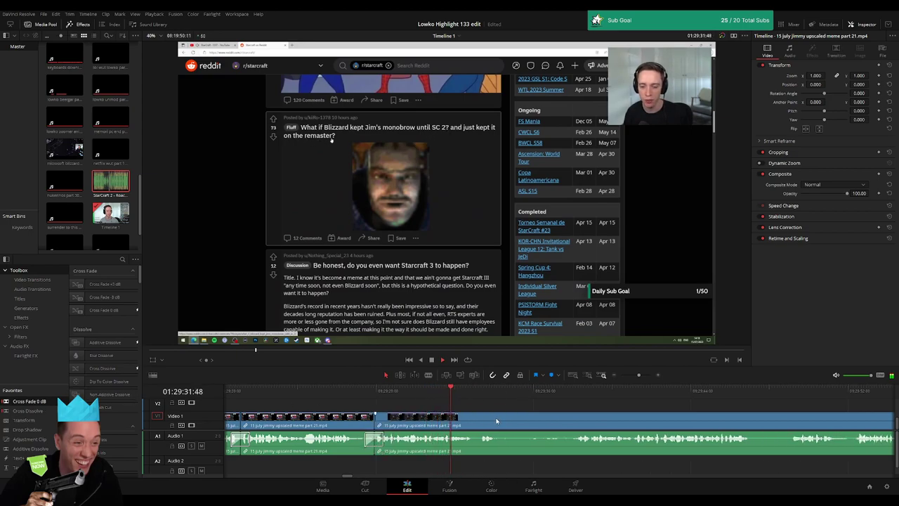
# Step: Cut out another dull stretch and add a Cross Fade 0 dB to the audio at that cut
pyautogui.hscroll(2, 457, 418)
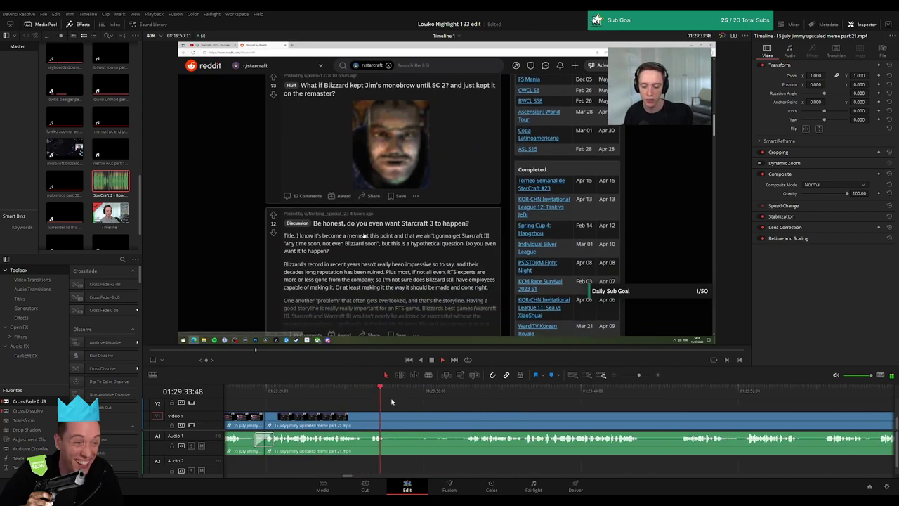
pyautogui.press('b')
pyautogui.click(388, 422)
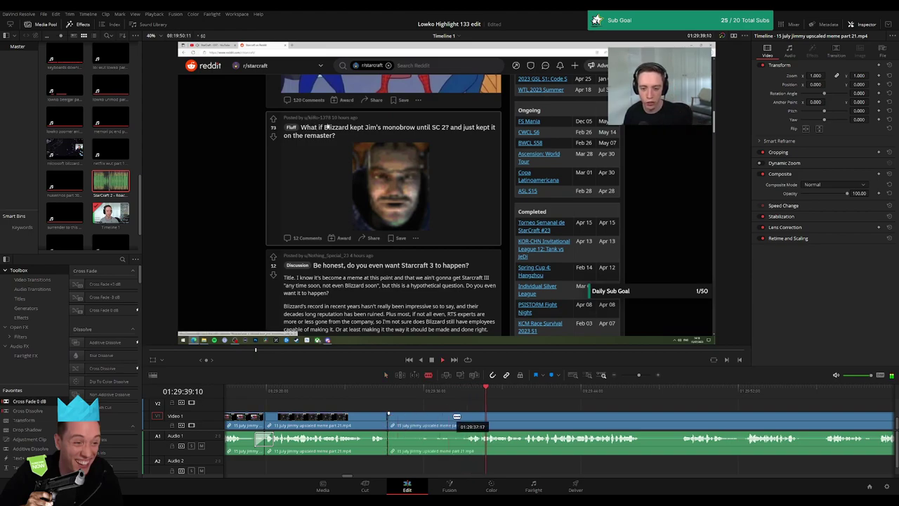
pyautogui.click(464, 418)
pyautogui.press('a')
pyautogui.click(451, 422)
pyautogui.press('Delete')
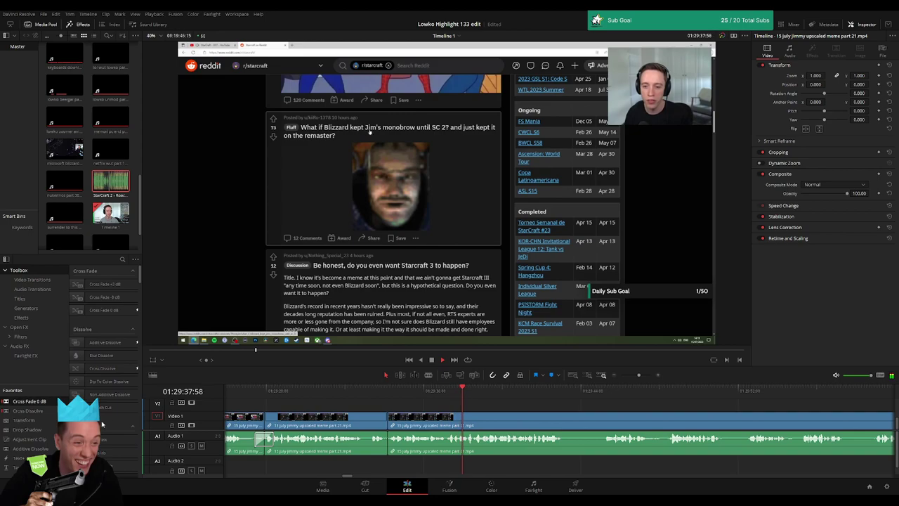
pyautogui.moveTo(32, 401); pyautogui.dragTo(388, 441)
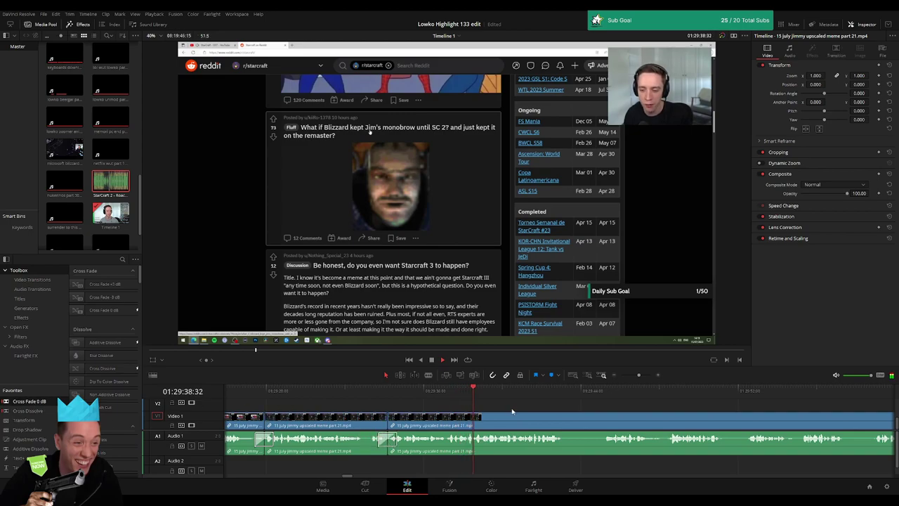
pyautogui.scroll(-2, 385, 412)
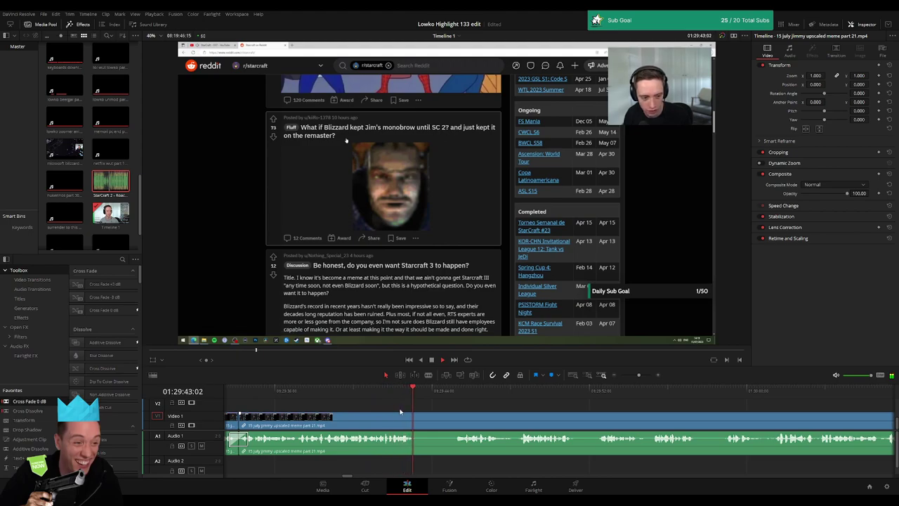
# Step: Skip ahead and remove two more dull segments, including a short bit near 01:29:49
pyautogui.click(441, 391)
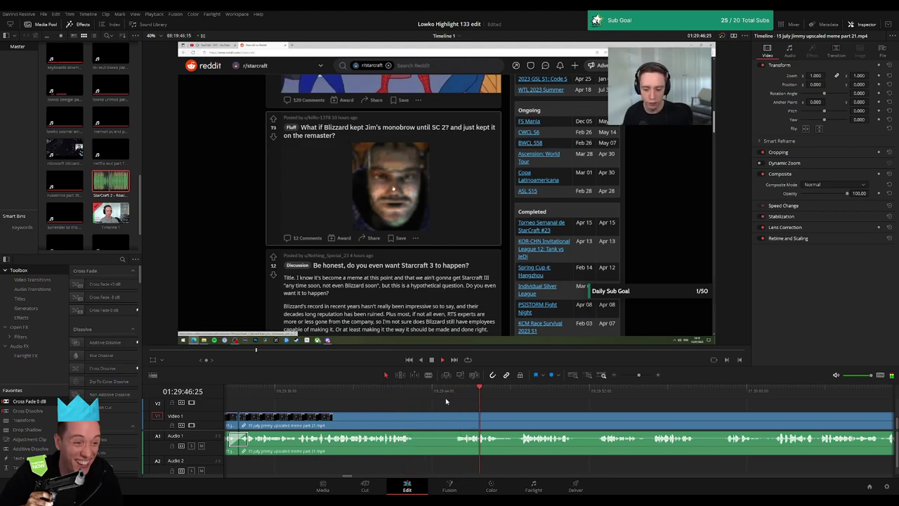
pyautogui.moveTo(416, 421); pyautogui.dragTo(456, 421)
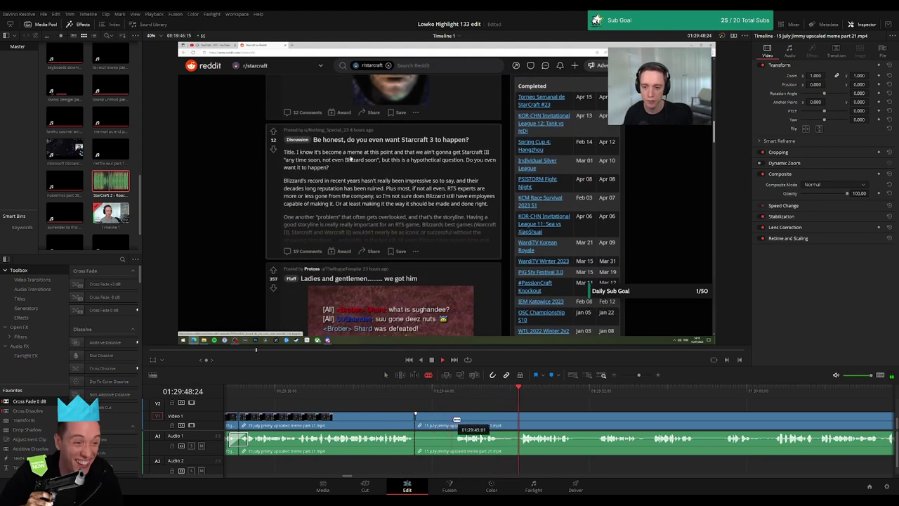
pyautogui.press('Delete')
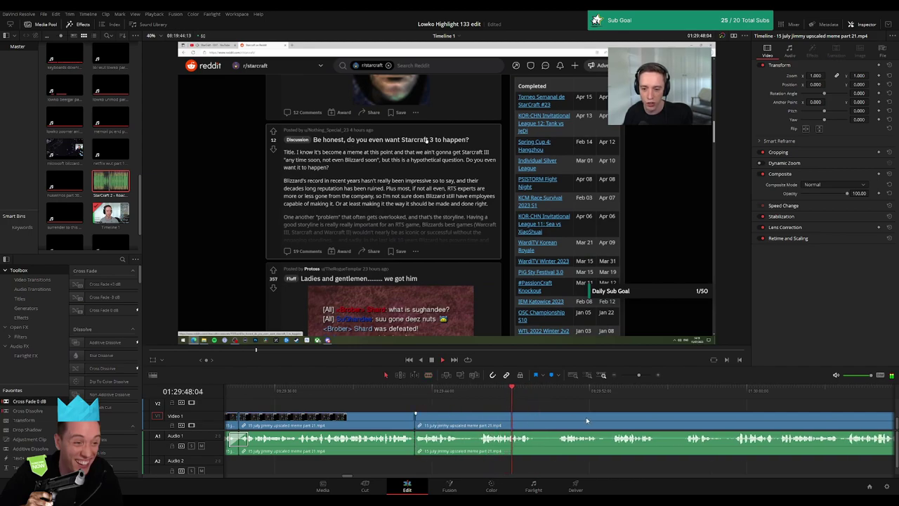
pyautogui.hscroll(5, 404, 410)
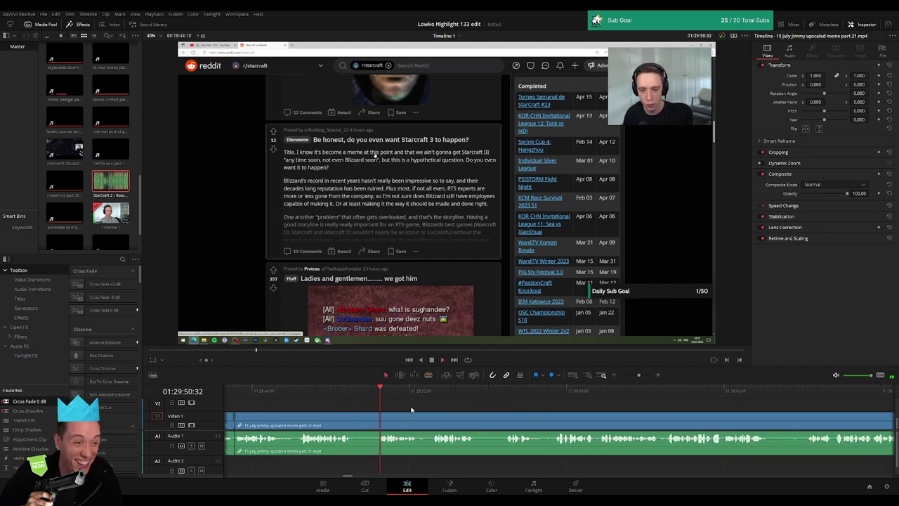
pyautogui.press('b')
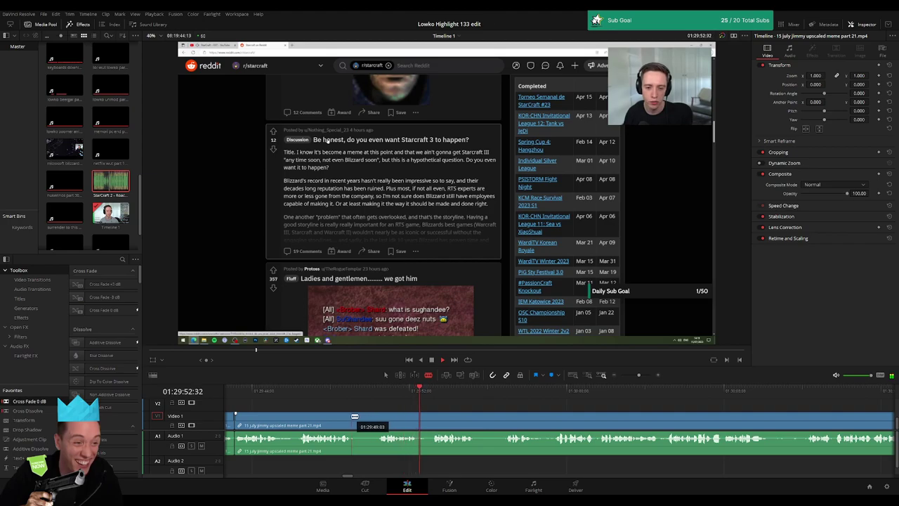
pyautogui.click(352, 418)
pyautogui.click(377, 418)
pyautogui.press('a')
pyautogui.click(365, 422)
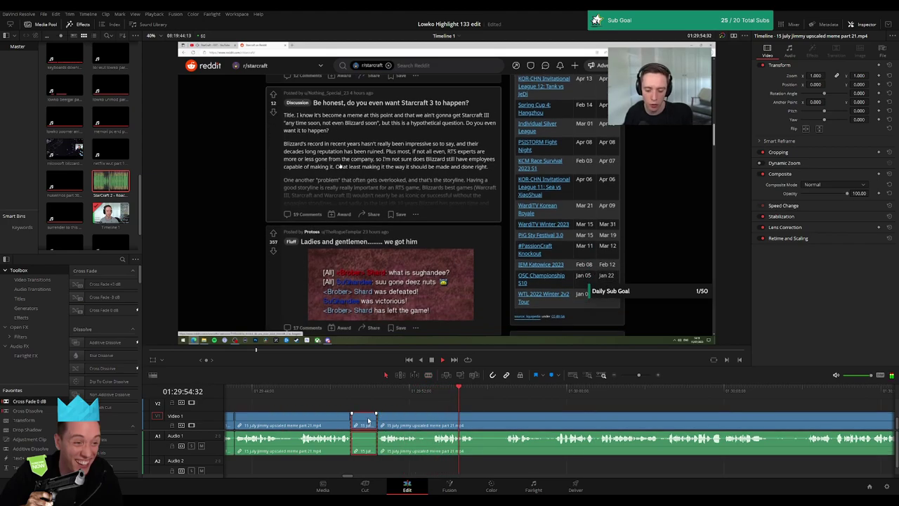
pyautogui.press('Delete')
# Step: Blade around the next short dull bit and ripple-delete it
pyautogui.press('b')
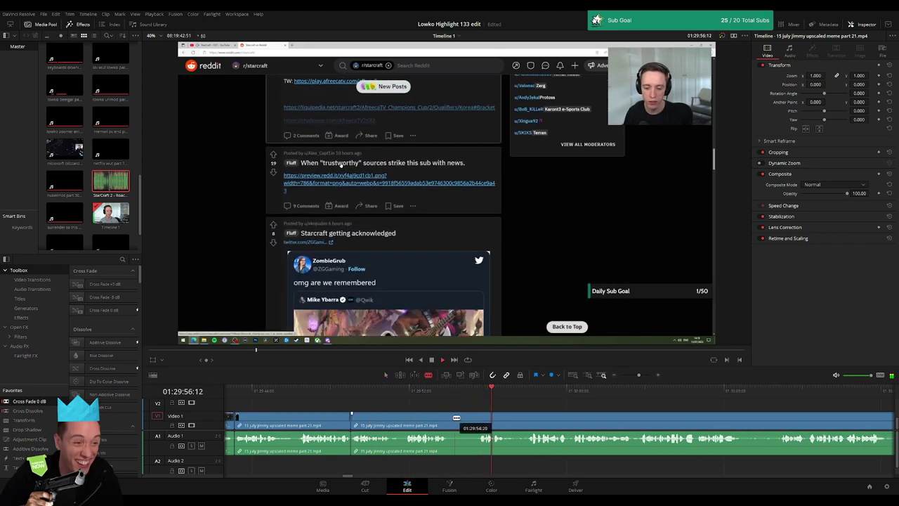
pyautogui.click(450, 418)
pyautogui.click(477, 417)
pyautogui.press('a')
pyautogui.click(465, 422)
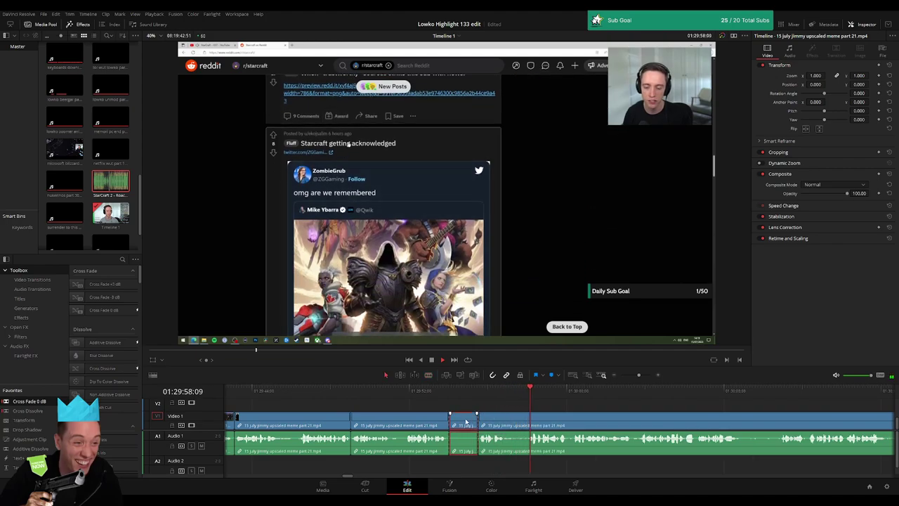
pyautogui.press('Delete')
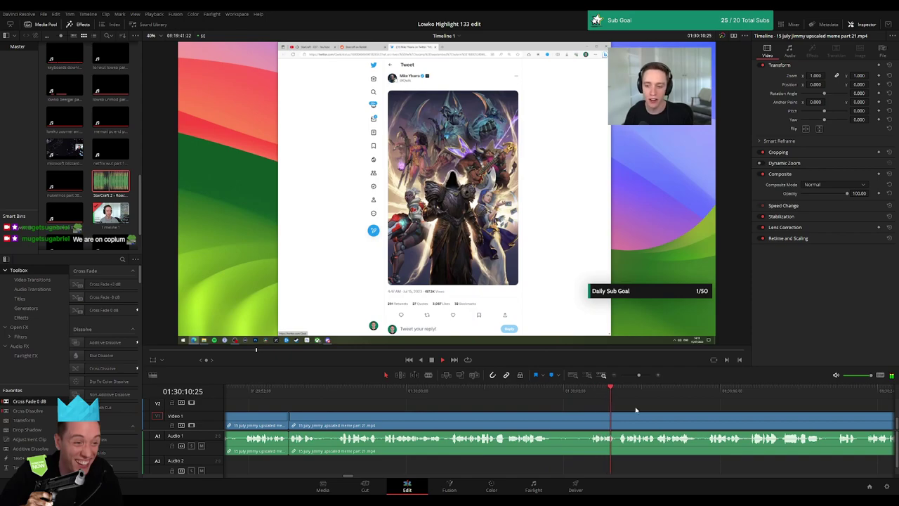
# Step: Cut out the dull bit around 01:30:09 from the part 21 meme clip, closing the gap
pyautogui.hscroll(3, 486, 400)
pyautogui.press('b')
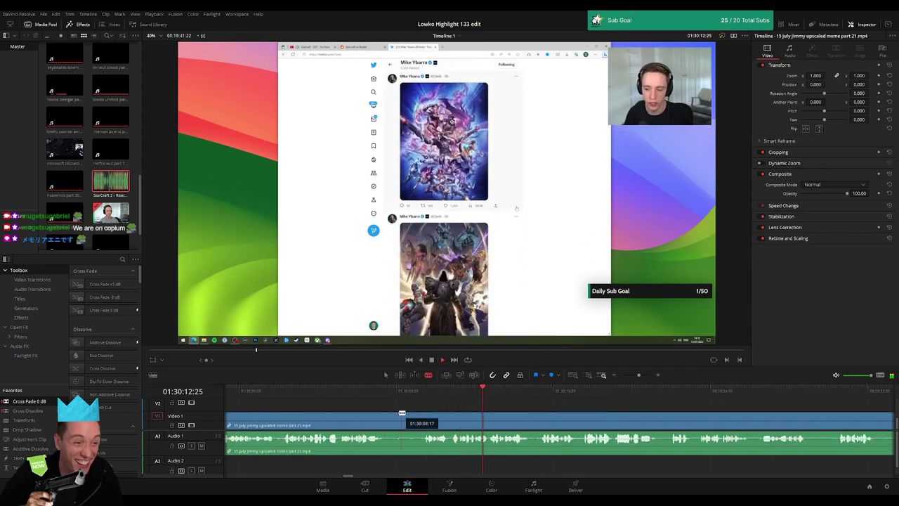
pyautogui.click(385, 414)
pyautogui.click(422, 415)
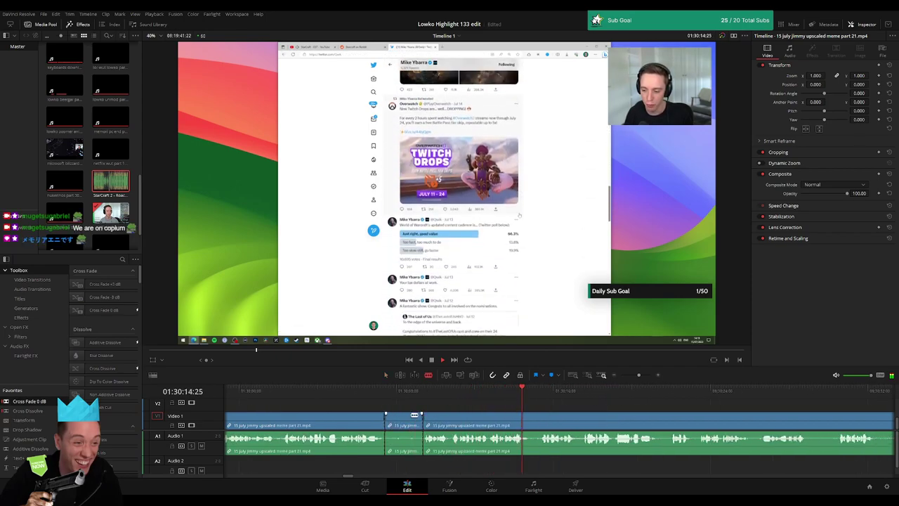
pyautogui.press('a')
pyautogui.click(410, 418)
pyautogui.press('Delete')
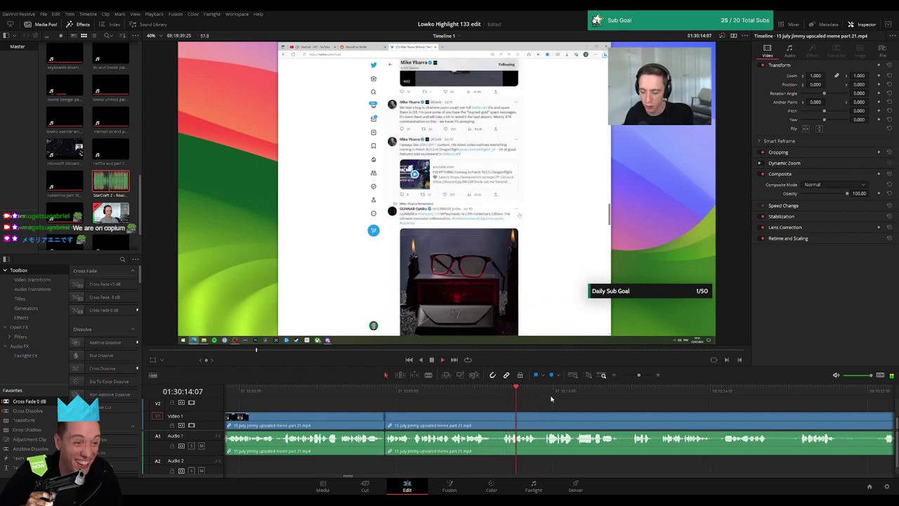
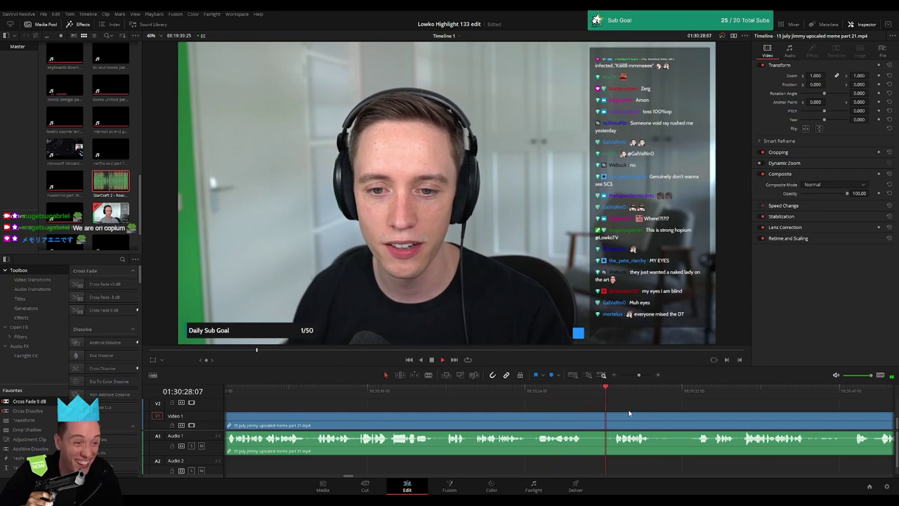
# Step: Trim out and ripple delete two short unwanted stretches of the stream footage
pyautogui.hscroll(3, 534, 408)
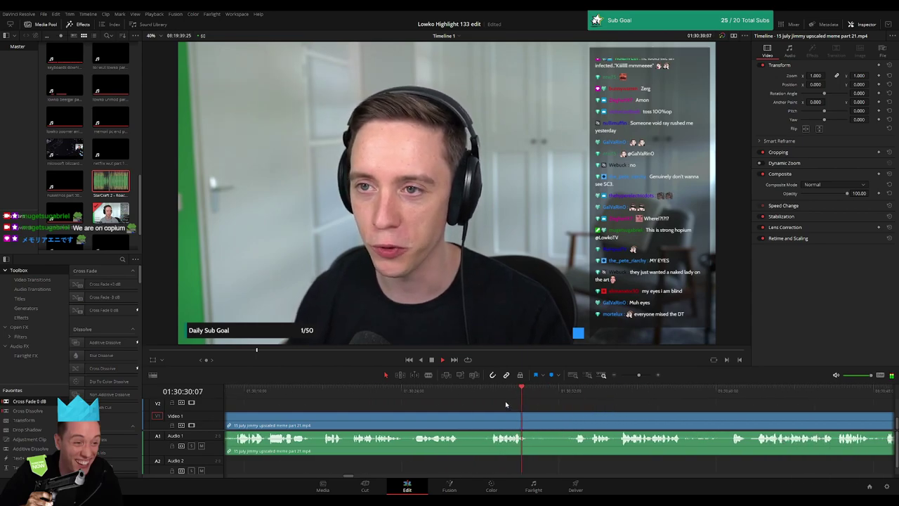
pyautogui.moveTo(481, 410); pyautogui.dragTo(503, 415)
pyautogui.press('Delete')
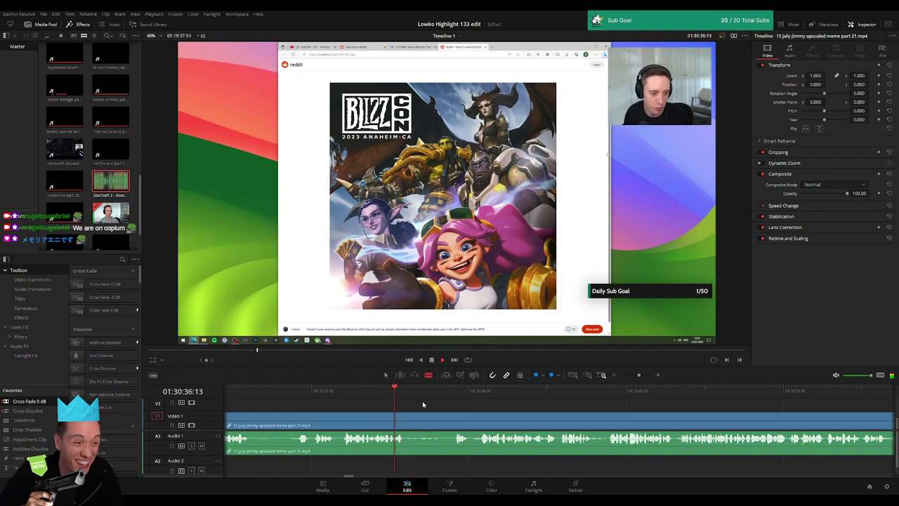
pyautogui.moveTo(419, 413); pyautogui.dragTo(419, 413)
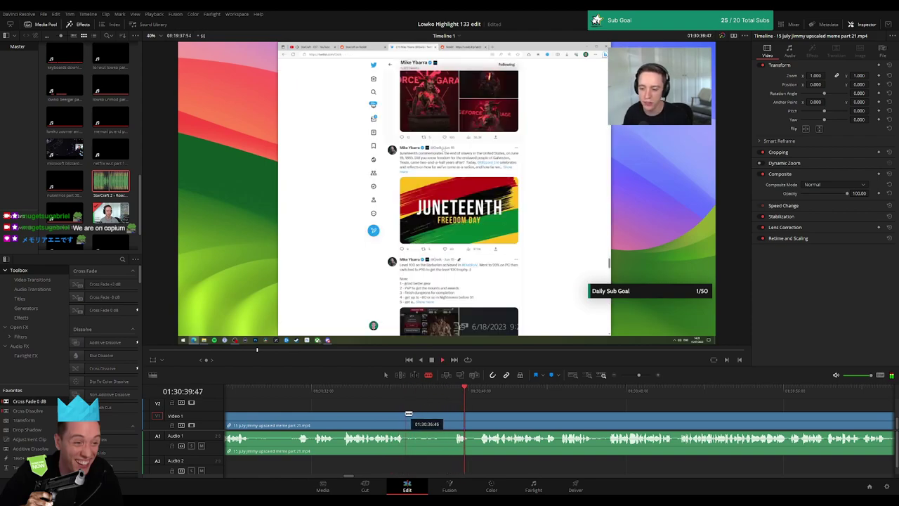
pyautogui.click(444, 418)
pyautogui.press('Delete')
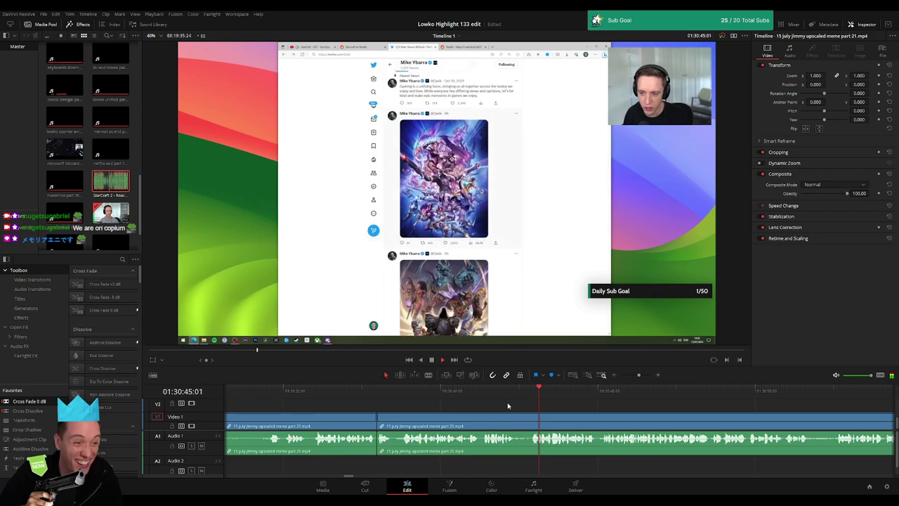
# Step: Blade both ends of the next pause and delete it so the clips close up
pyautogui.hscroll(3, 603, 417)
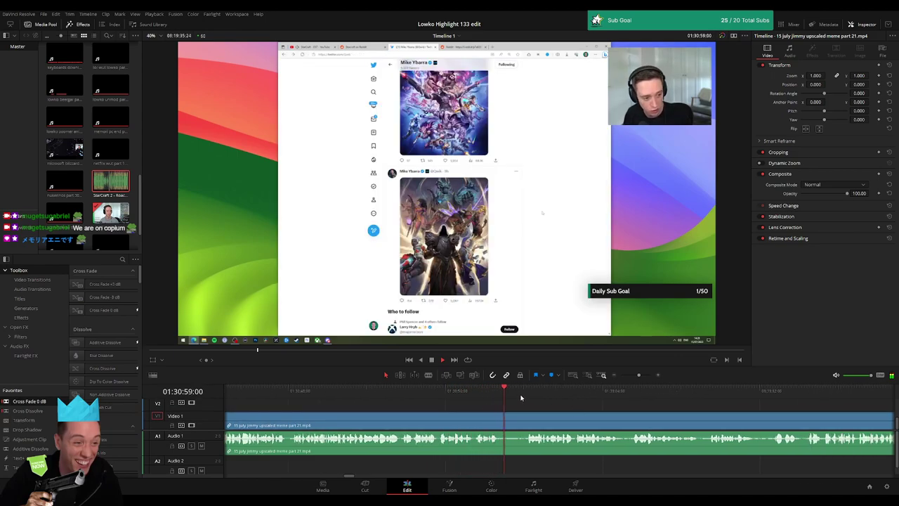
pyautogui.press('b')
pyautogui.click(501, 420)
pyautogui.click(525, 420)
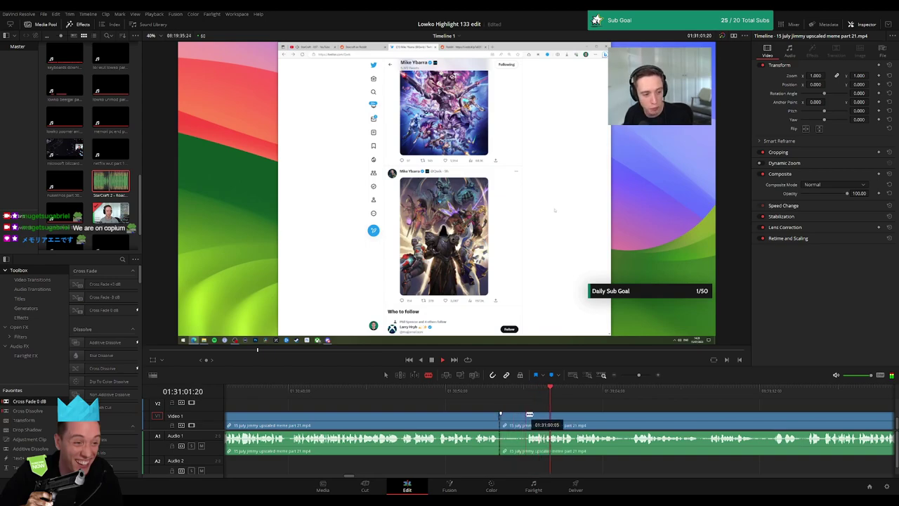
pyautogui.press('a')
pyautogui.press('Delete')
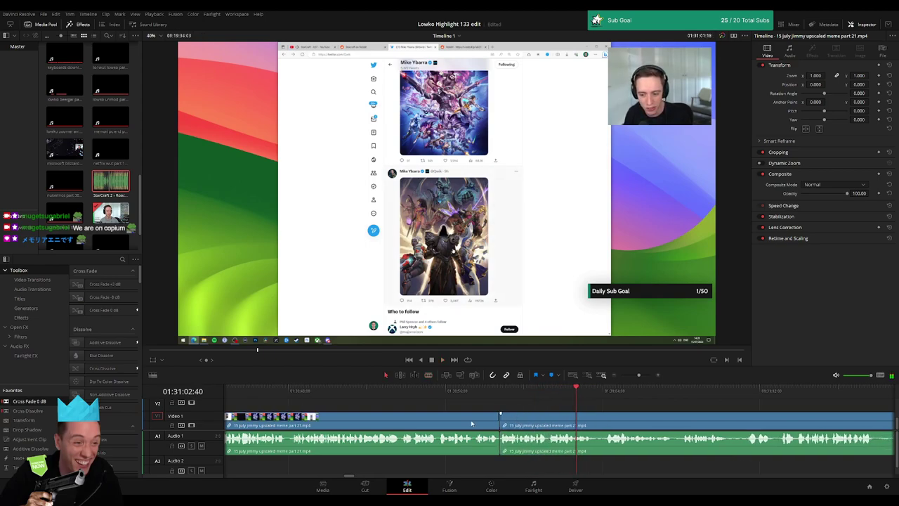
# Step: Replay the footage around the cut, then trim the clip edge to drop another unwanted stretch
pyautogui.click(549, 391)
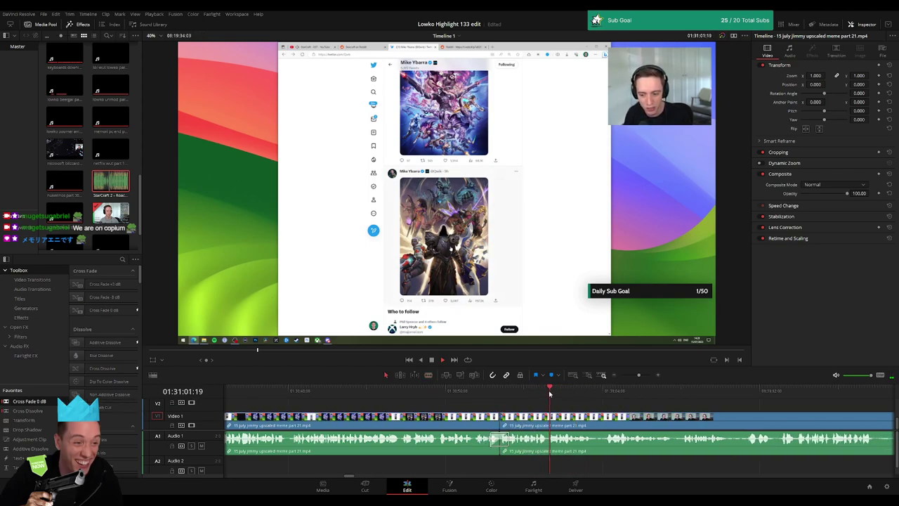
pyautogui.scroll(-2, 526, 406)
pyautogui.hscroll(2, 526, 406)
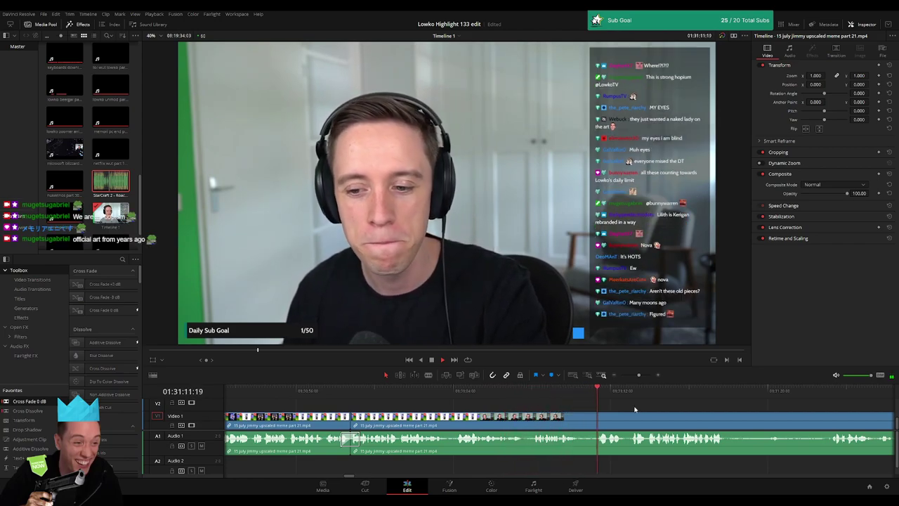
pyautogui.hscroll(2, 533, 399)
pyautogui.hscroll(2, 497, 409)
pyautogui.hscroll(2, 502, 410)
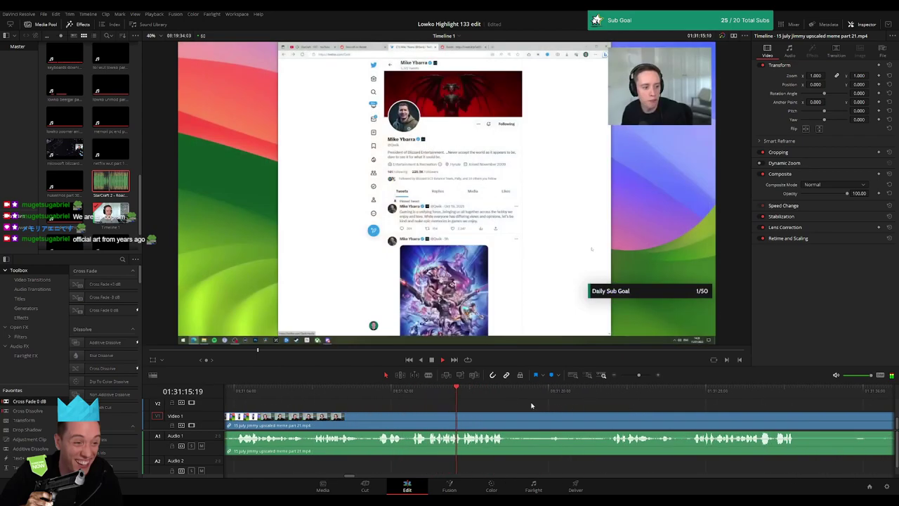
pyautogui.hscroll(1, 510, 408)
pyautogui.hscroll(1, 510, 404)
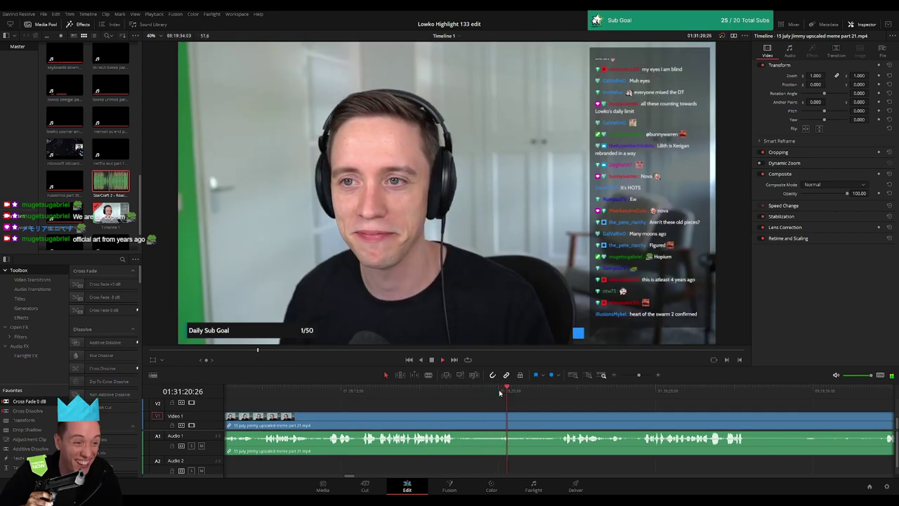
pyautogui.click(463, 394)
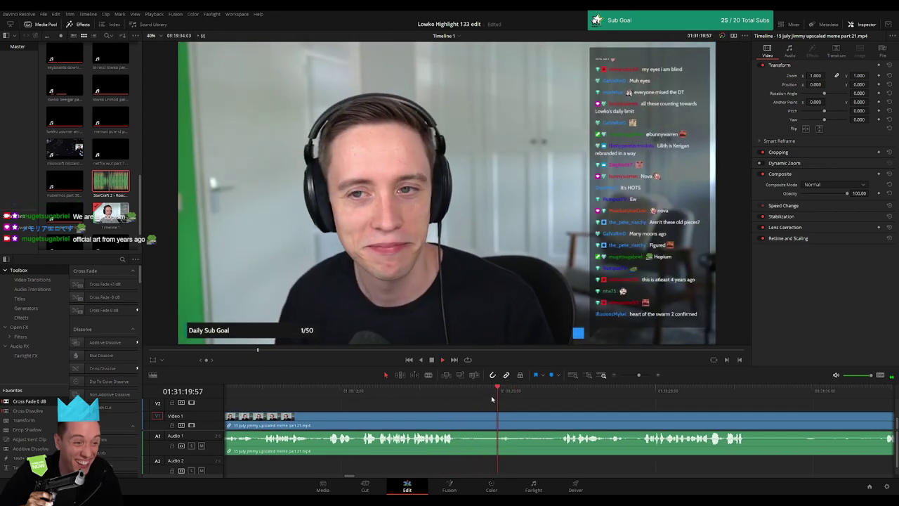
pyautogui.moveTo(494, 420); pyautogui.dragTo(564, 420)
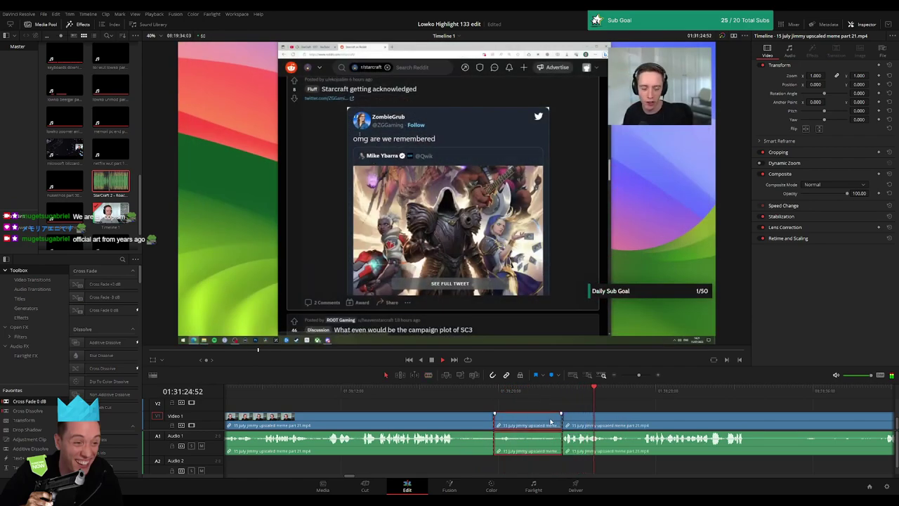
# Step: Close the gap left by the trim and play the footage to review it
pyautogui.click(551, 422)
pyautogui.press('BackSpace')
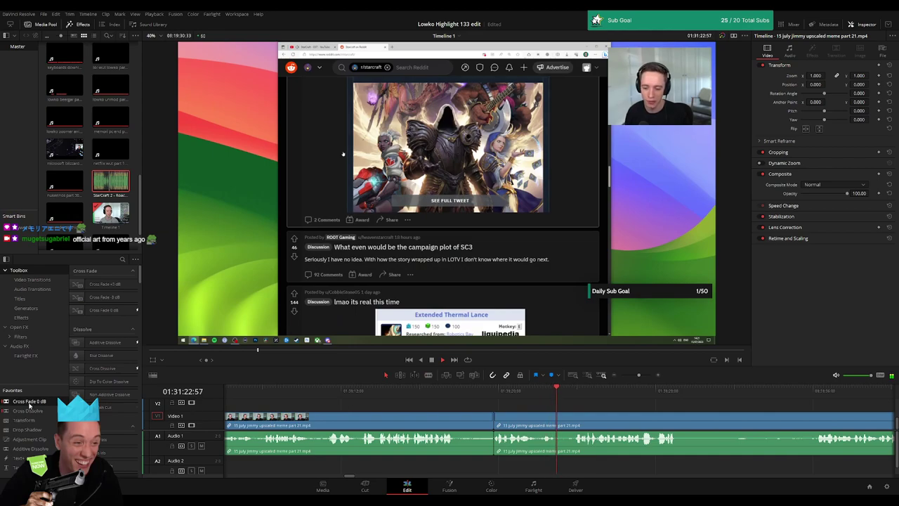
pyautogui.press('space')
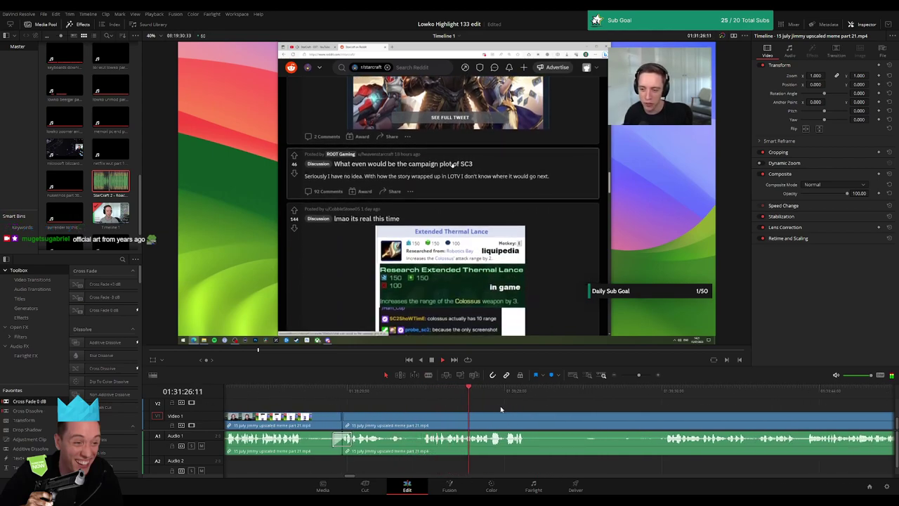
pyautogui.hscroll(2, 492, 404)
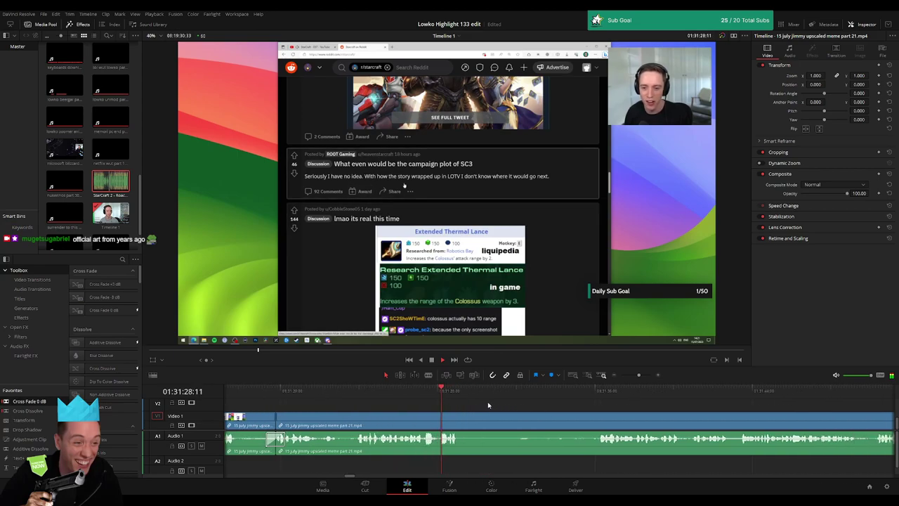
# Step: Blade the clip where an unwanted part begins and replay from the cut to review it
pyautogui.press('b')
pyautogui.click(466, 423)
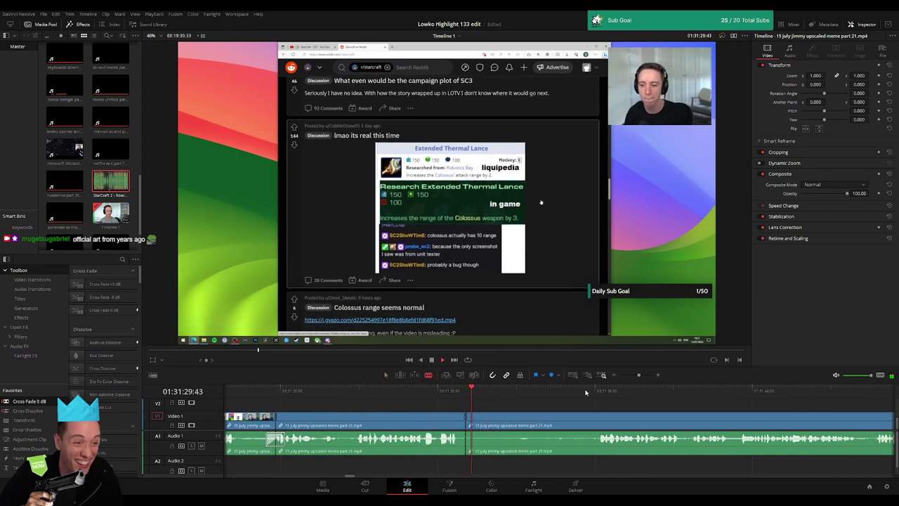
pyautogui.click(600, 399)
pyautogui.hscroll(2, 562, 404)
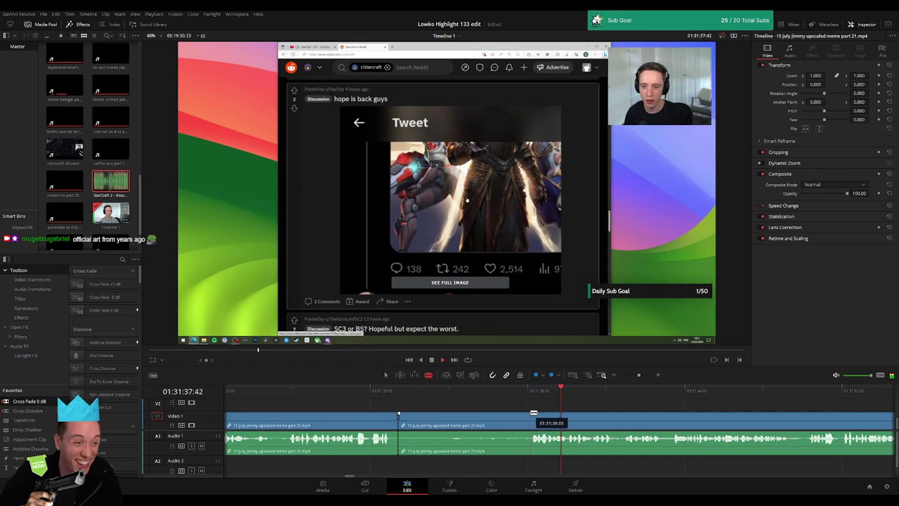
pyautogui.press('a')
pyautogui.click(400, 393)
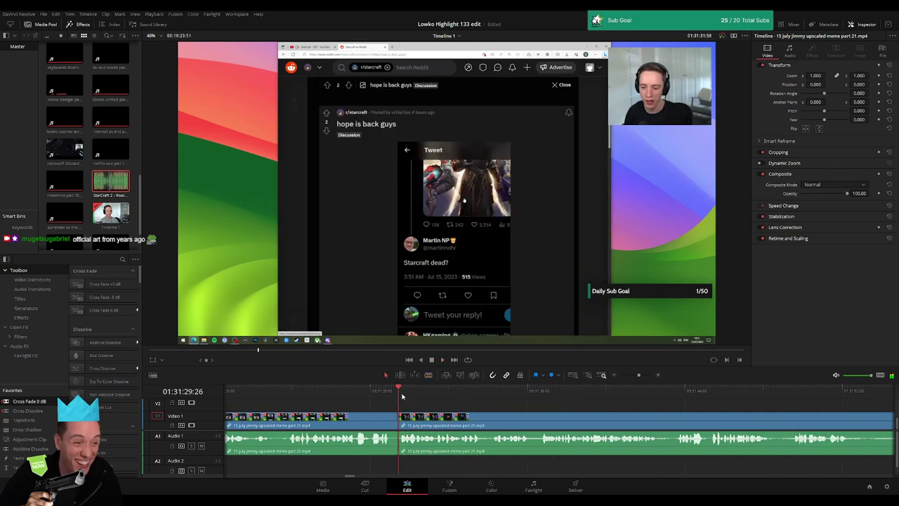
pyautogui.press('space')
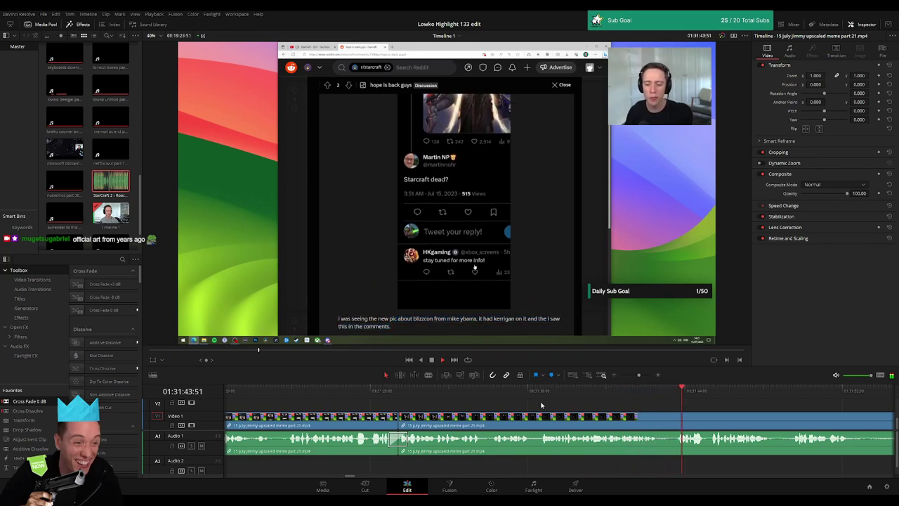
pyautogui.hscroll(5, 462, 403)
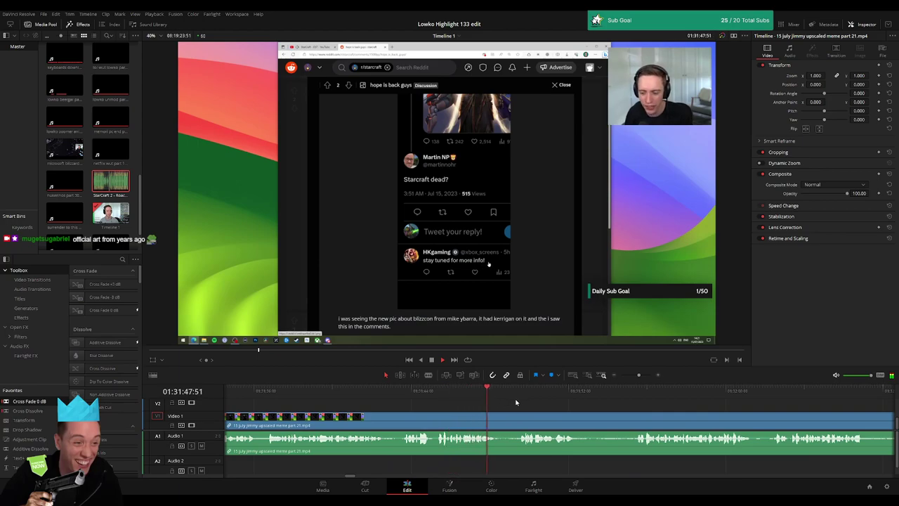
pyautogui.hscroll(2, 588, 411)
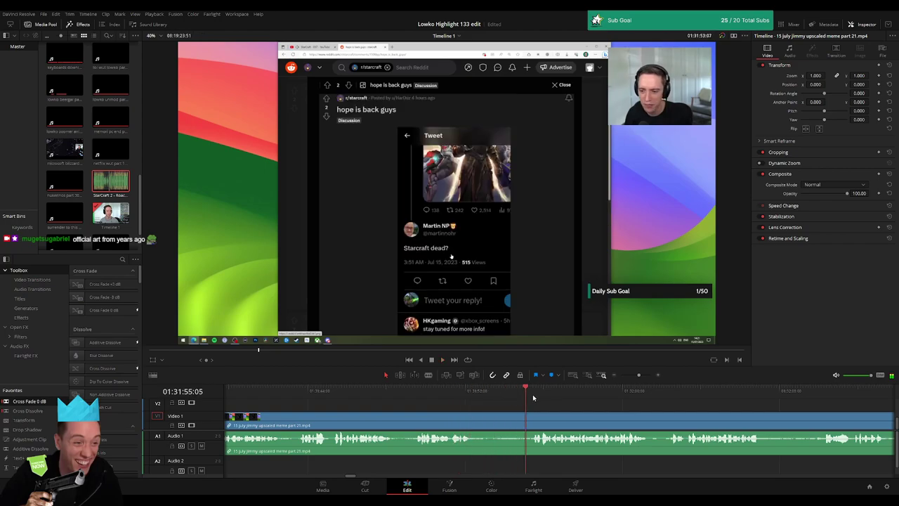
# Step: Cut two pauses out of the footage, blading each and ripple deleting the piece
pyautogui.press('b')
pyautogui.click(474, 422)
pyautogui.click(530, 421)
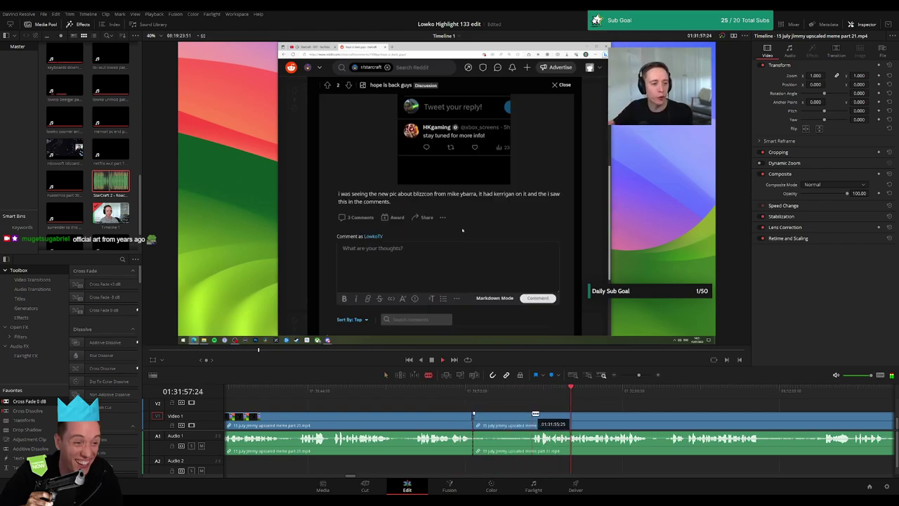
pyautogui.press('a')
pyautogui.click(506, 420)
pyautogui.press('Delete')
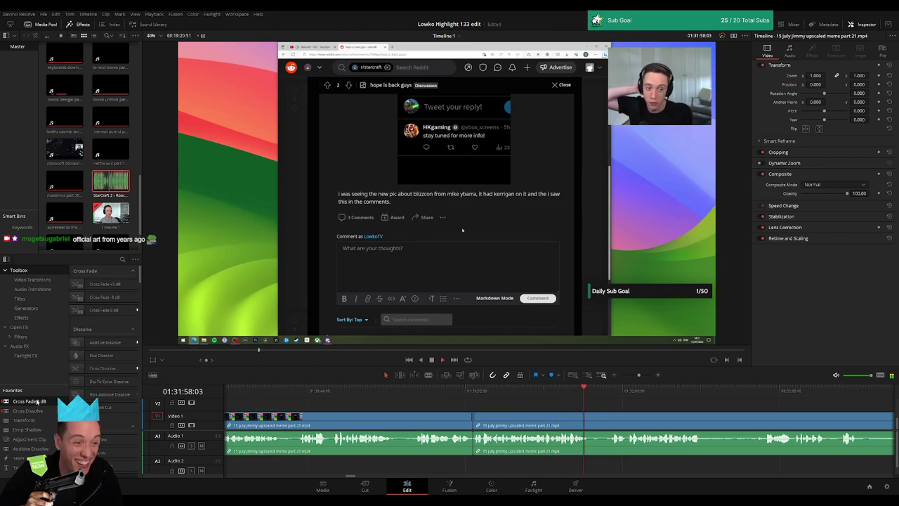
pyautogui.press('b')
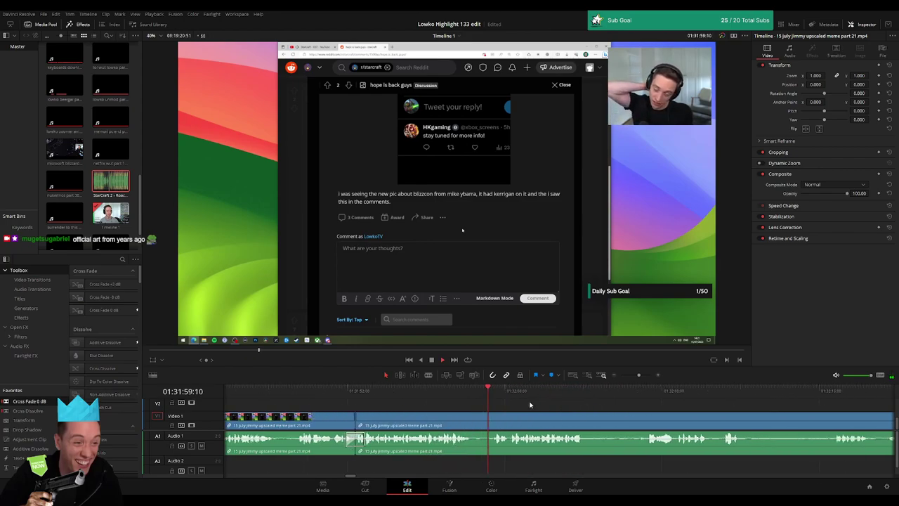
pyautogui.click(471, 420)
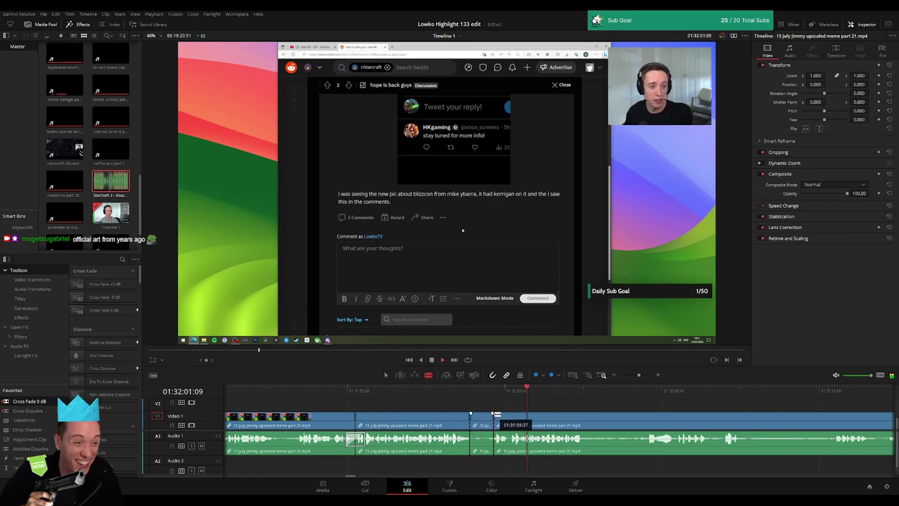
pyautogui.press('a')
pyautogui.click(485, 420)
pyautogui.press('Delete')
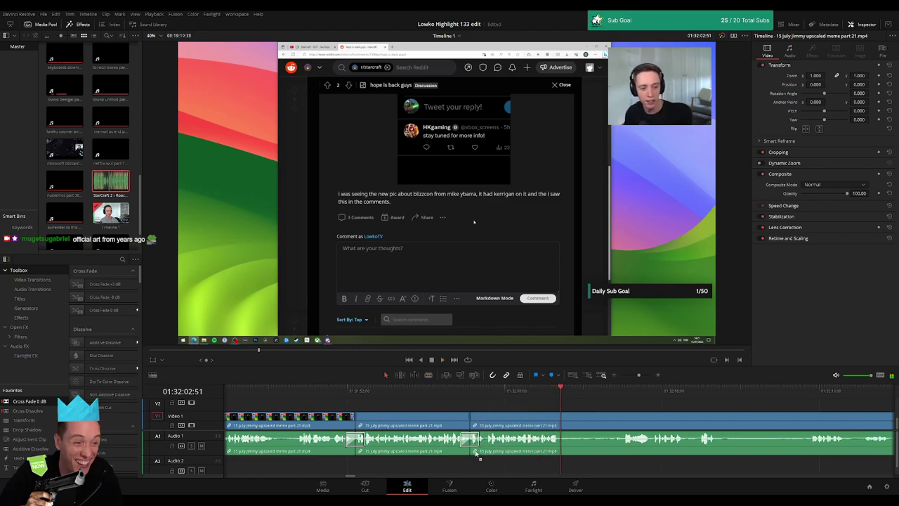
# Step: Blade around another unwanted stretch and delete it, closing the gap
pyautogui.press('b')
pyautogui.click(623, 425)
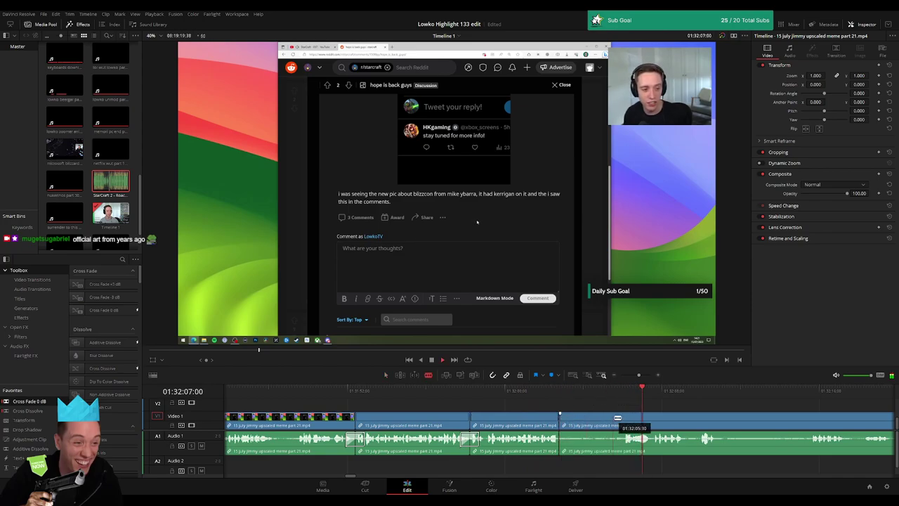
pyautogui.click(560, 425)
pyautogui.press('a')
pyautogui.click(605, 423)
pyautogui.press('Delete')
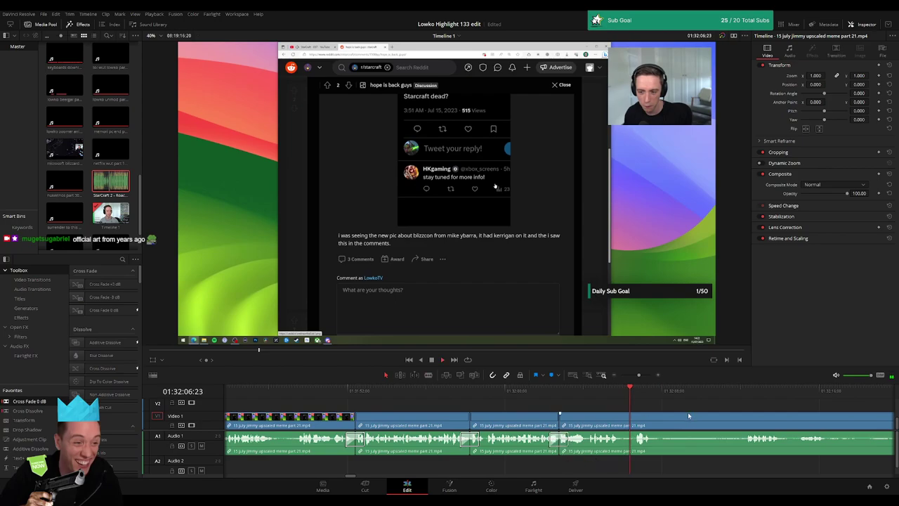
pyautogui.hscroll(3, 508, 402)
# Step: Blade both ends of an unwanted stretch and ripple delete it
pyautogui.press('b')
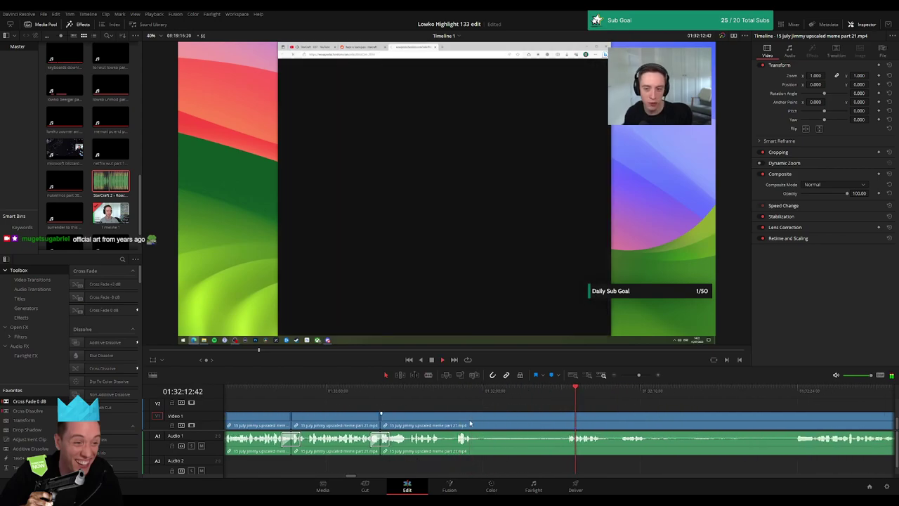
pyautogui.click(475, 425)
pyautogui.click(564, 425)
pyautogui.press('a')
pyautogui.click(559, 425)
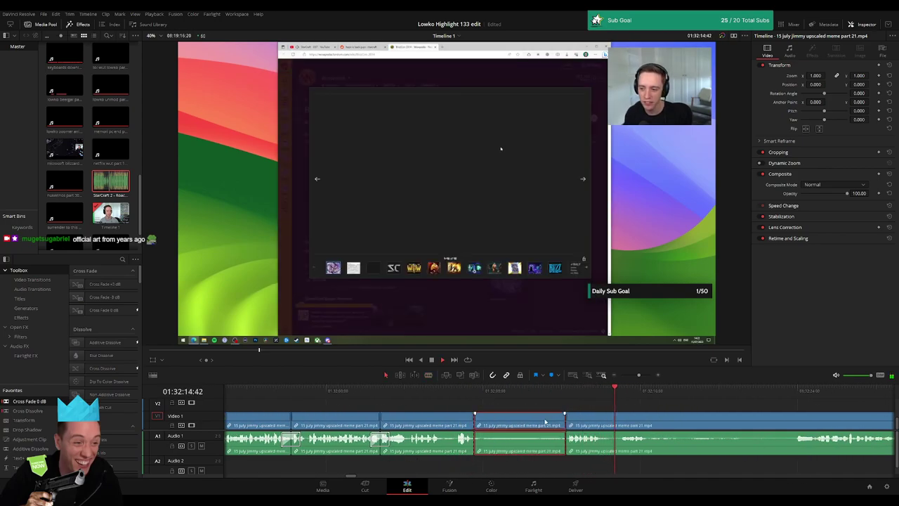
pyautogui.press('Delete')
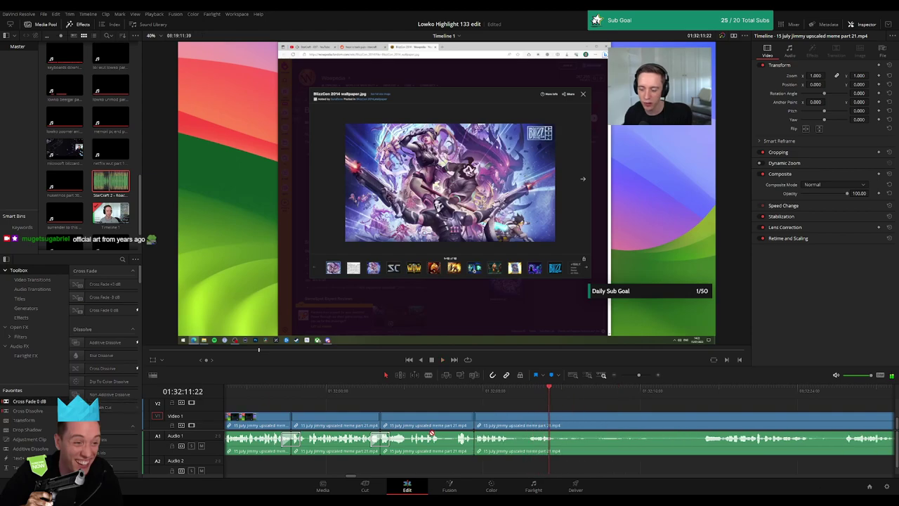
# Step: Select the audio cross fade at a cut and review its settings
pyautogui.click(492, 455)
pyautogui.hscroll(-1, 507, 455)
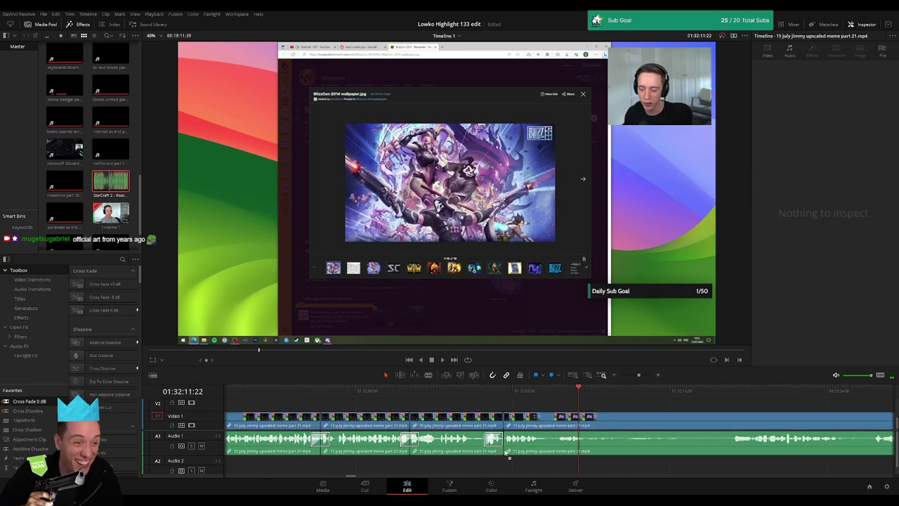
pyautogui.click(498, 440)
pyautogui.click(504, 388)
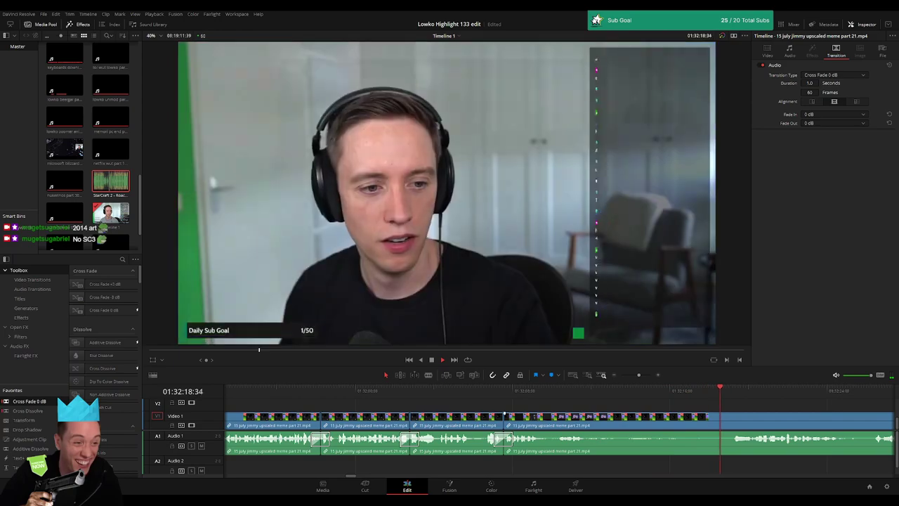
pyautogui.hscroll(5, 528, 402)
pyautogui.click(528, 402)
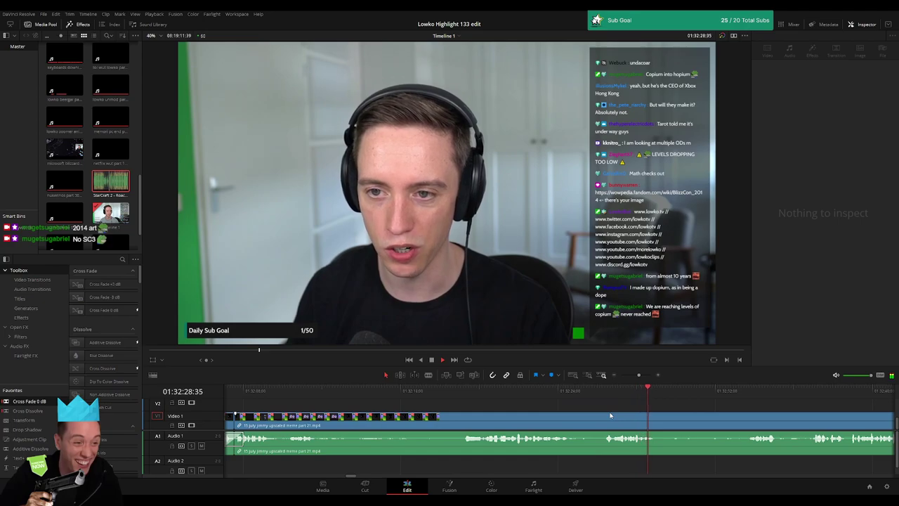
# Step: Blade out the next unwanted stretch, delete it, and play the result to check the cut
pyautogui.moveTo(504, 394); pyautogui.dragTo(555, 394)
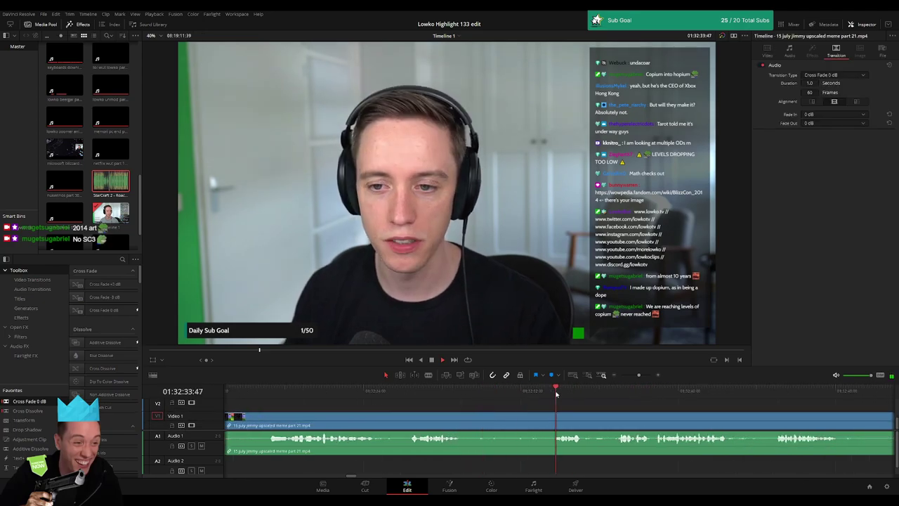
pyautogui.click(461, 420)
pyautogui.click(552, 421)
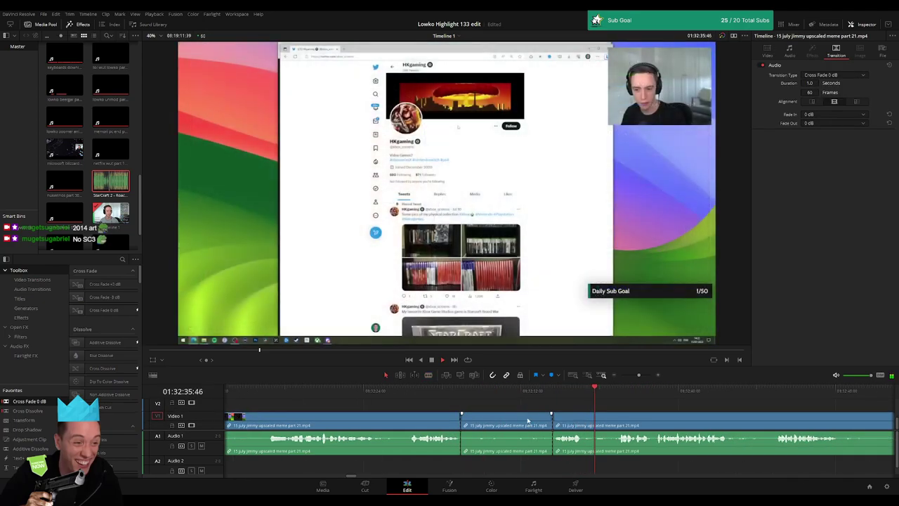
pyautogui.click(528, 420)
pyautogui.press('Delete')
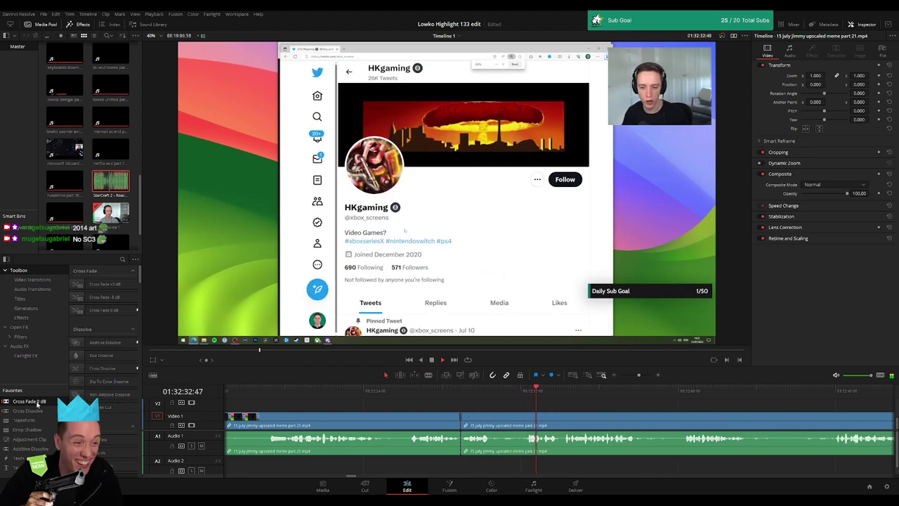
pyautogui.press('space')
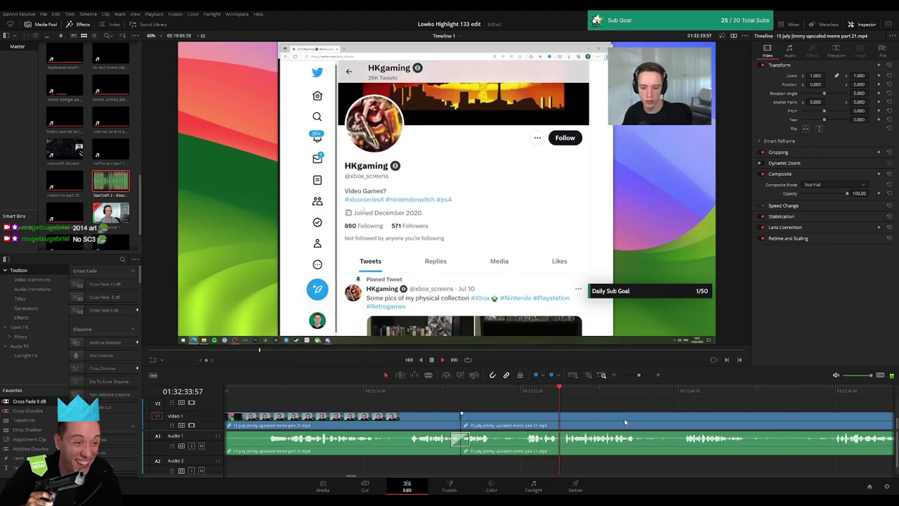
pyautogui.hscroll(3, 534, 415)
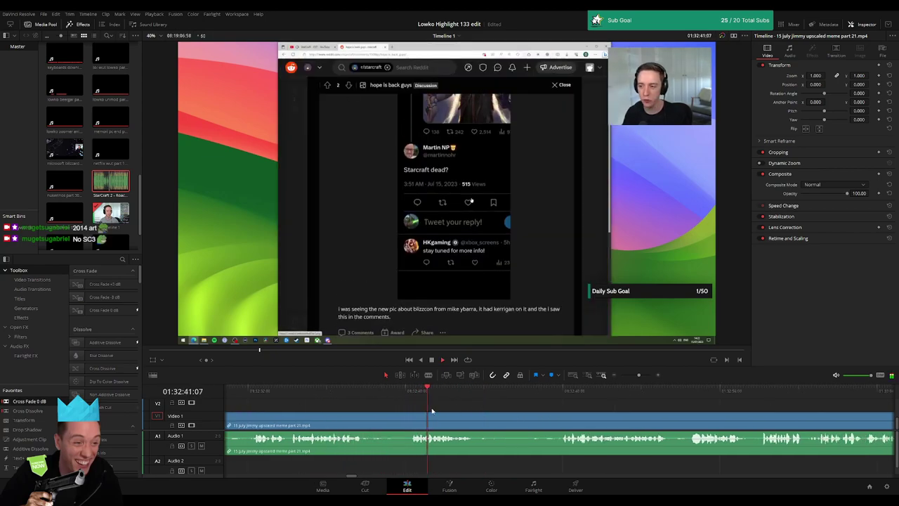
pyautogui.hscroll(2, 422, 411)
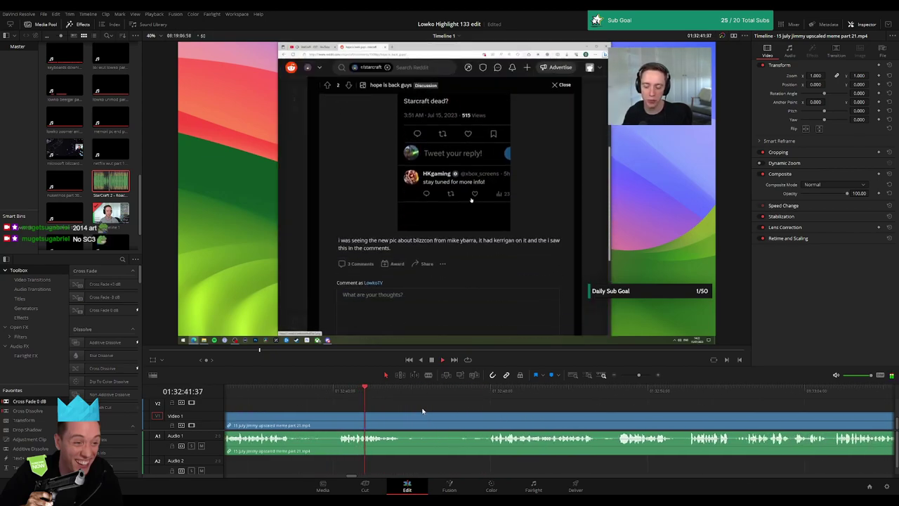
# Step: Blade both ends of the unwanted section and ripple delete it
pyautogui.click(339, 391)
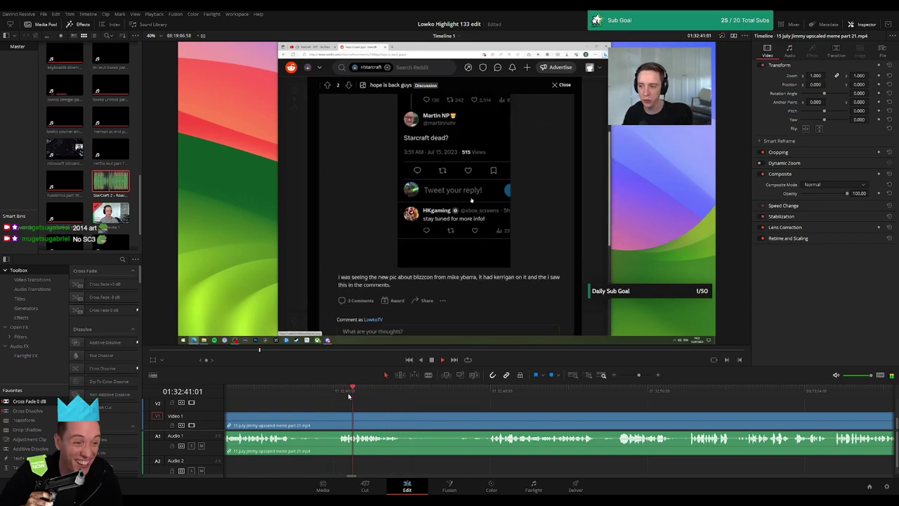
pyautogui.press('b')
pyautogui.click(404, 421)
pyautogui.click(490, 391)
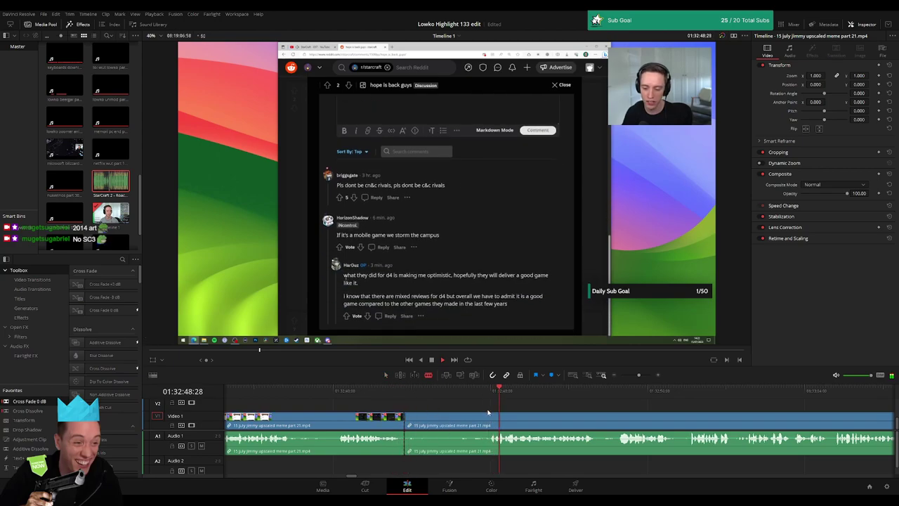
pyautogui.click(488, 418)
pyautogui.press('a')
pyautogui.click(460, 425)
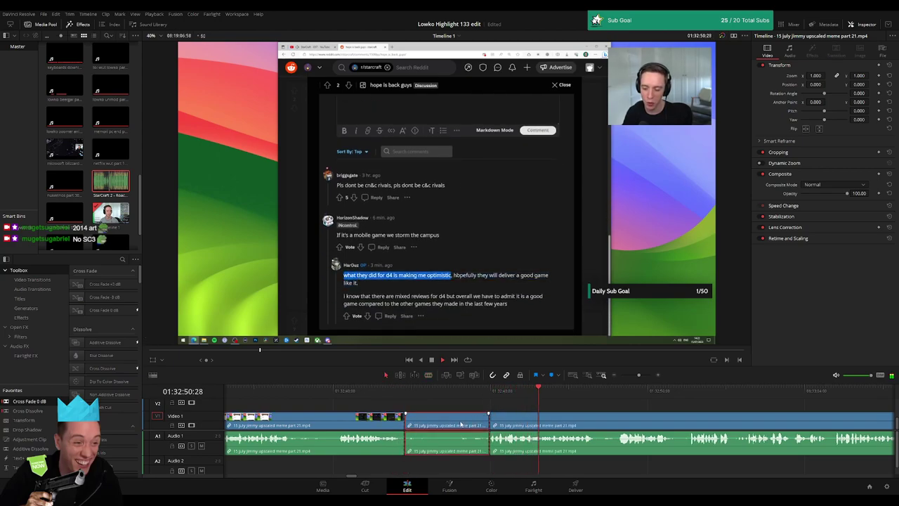
pyautogui.press('Delete')
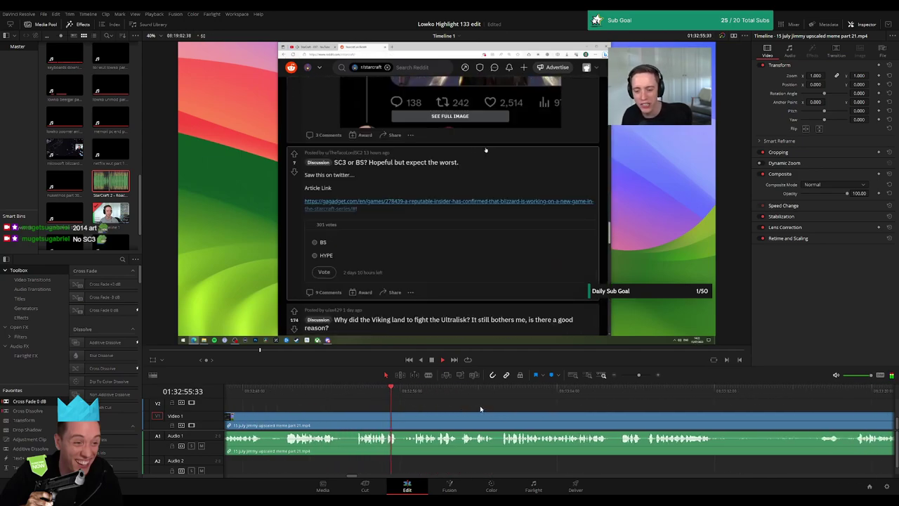
# Step: Zoom the timeline in and blade the clip at the next trim point
pyautogui.click(638, 375)
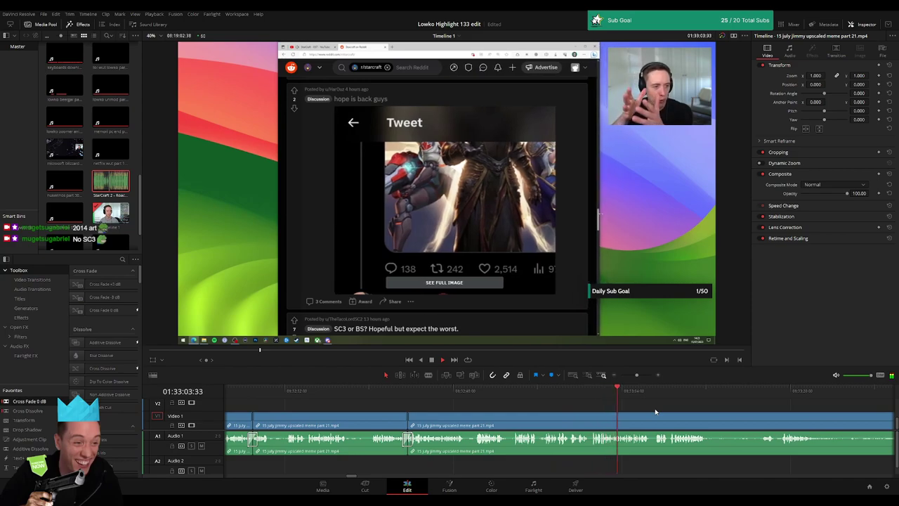
pyautogui.hscroll(2, 646, 418)
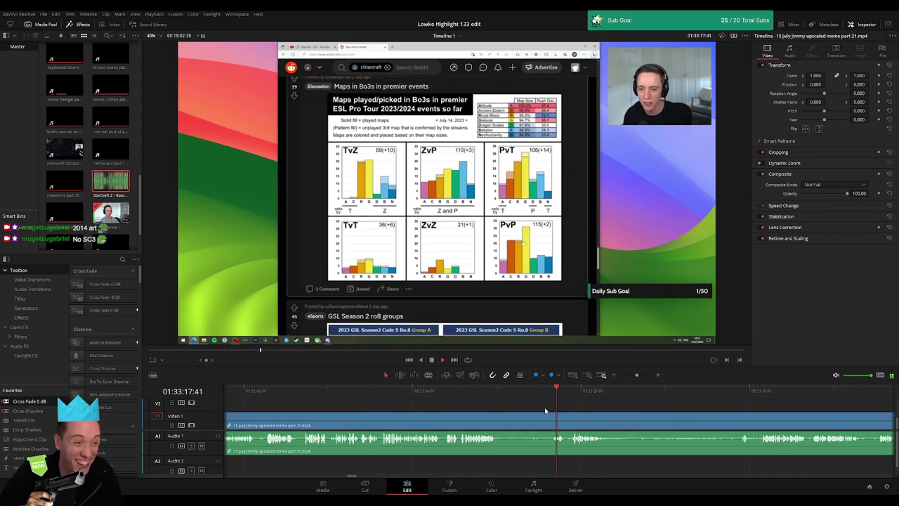
pyautogui.click(498, 423)
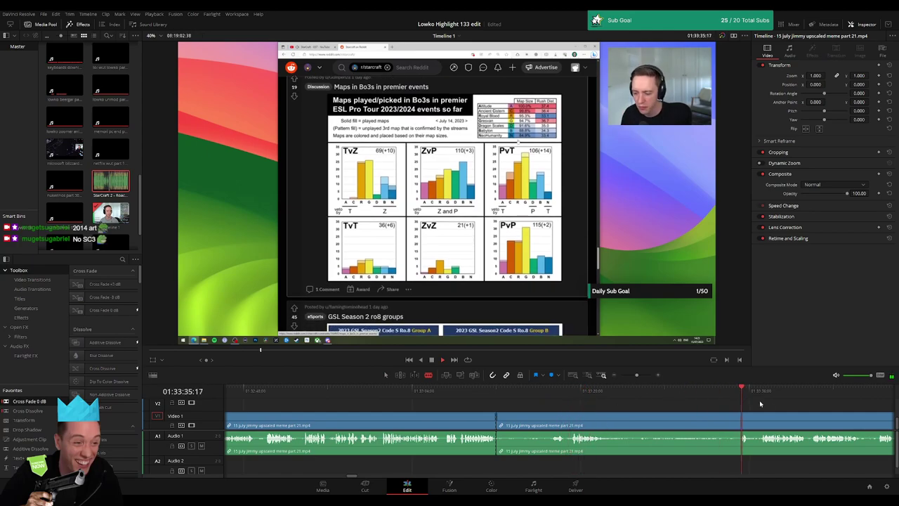
# Step: Scrub ahead past the GSL groups image and select the long clip after the cut
pyautogui.click(707, 395)
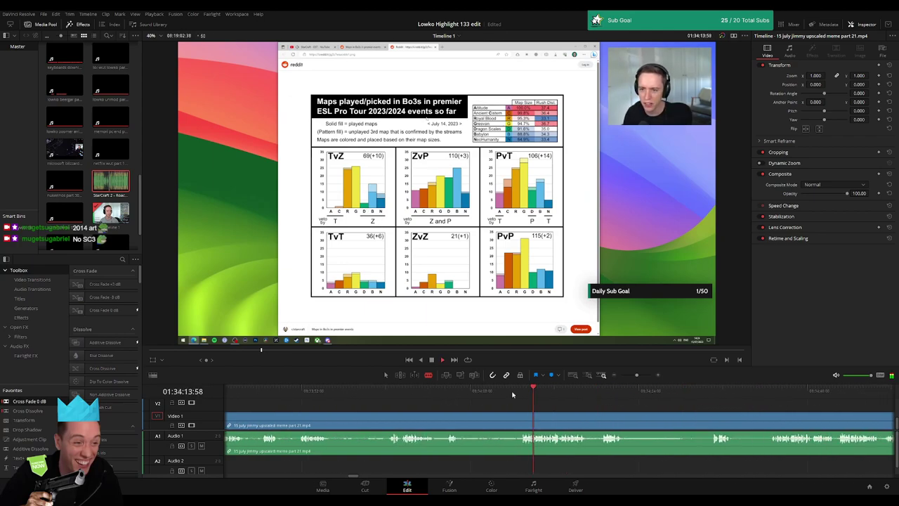
pyautogui.click(692, 393)
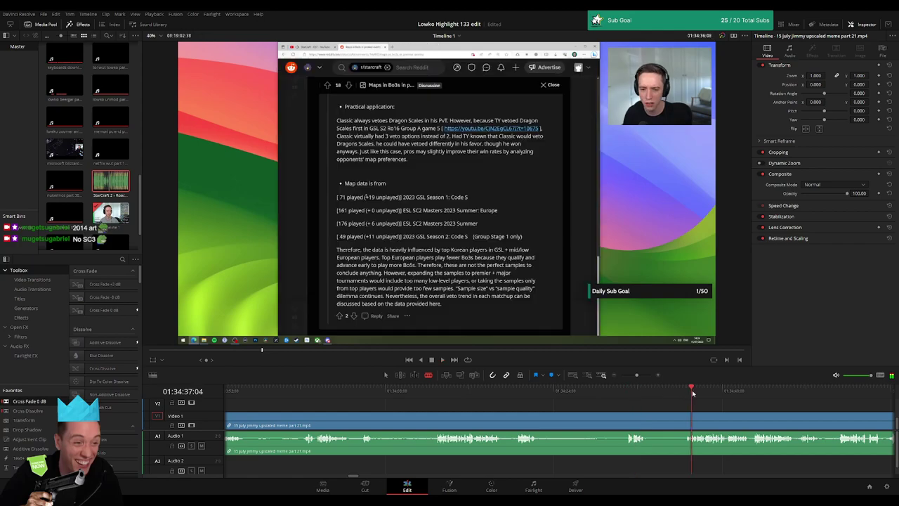
pyautogui.click(717, 395)
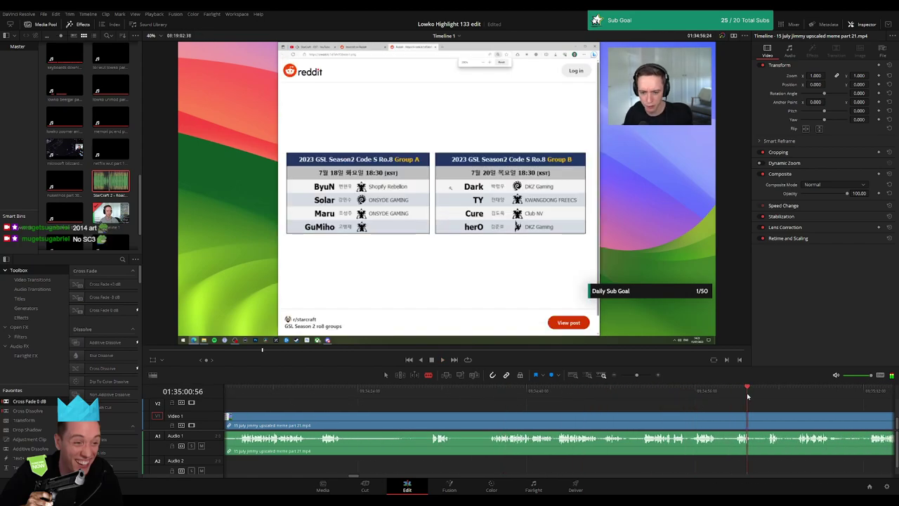
pyautogui.click(634, 393)
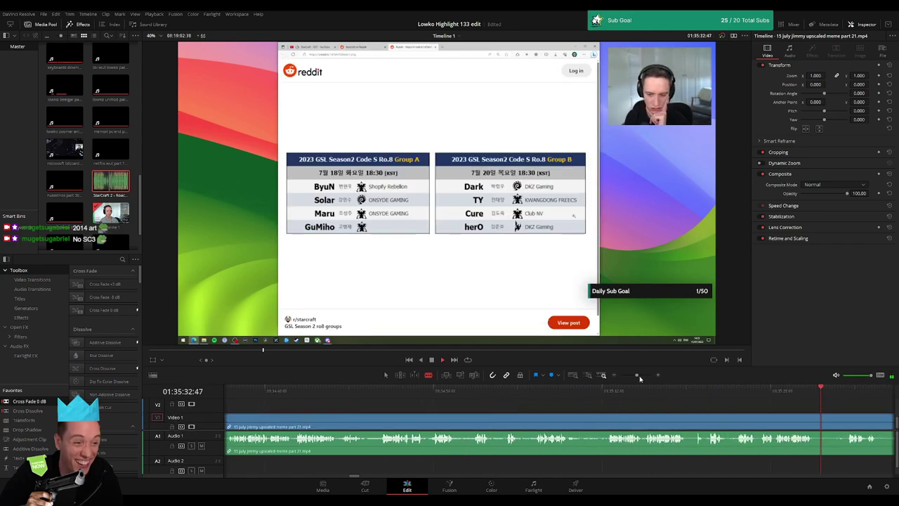
pyautogui.moveTo(595, 395); pyautogui.dragTo(744, 397)
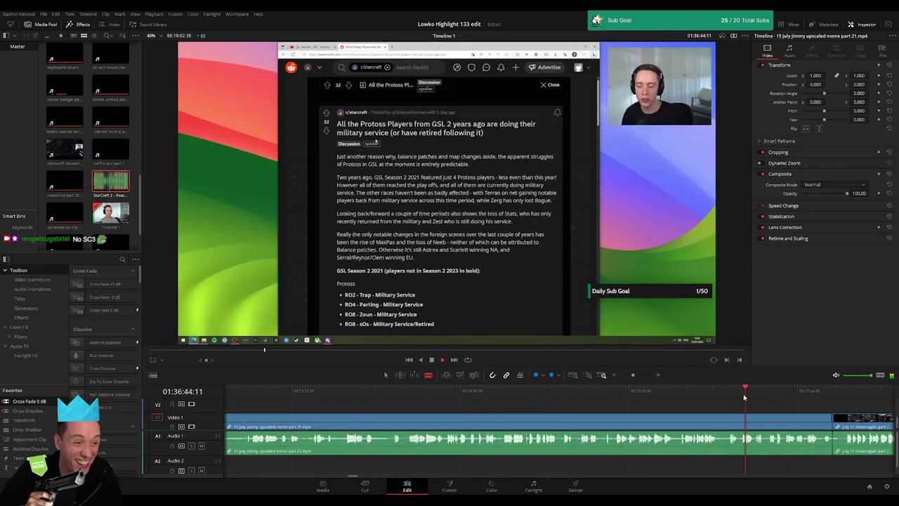
pyautogui.click(668, 424)
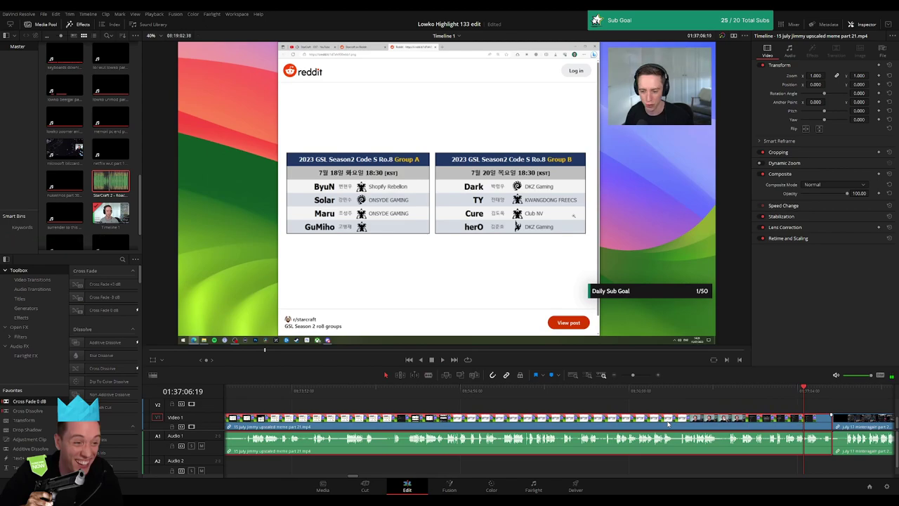
pyautogui.press('Delete')
pyautogui.moveTo(627, 376); pyautogui.dragTo(623, 376)
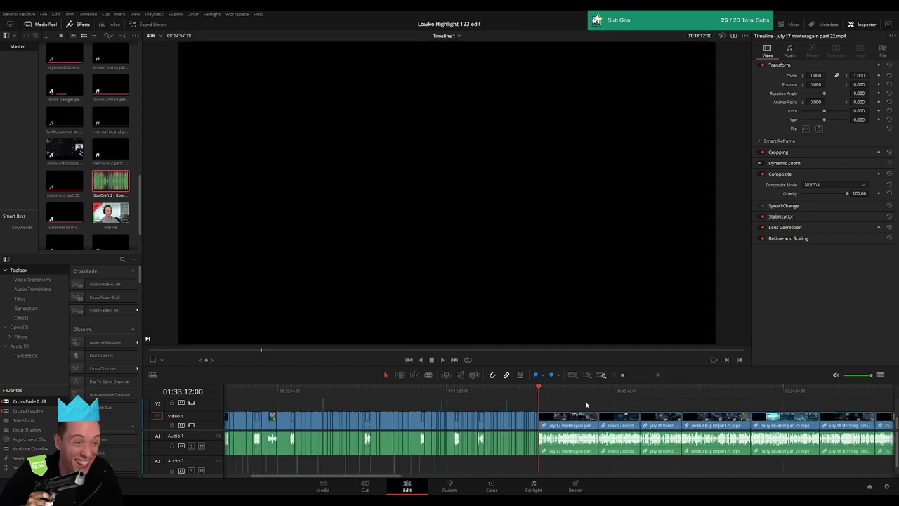
pyautogui.moveTo(622, 374); pyautogui.dragTo(635, 374)
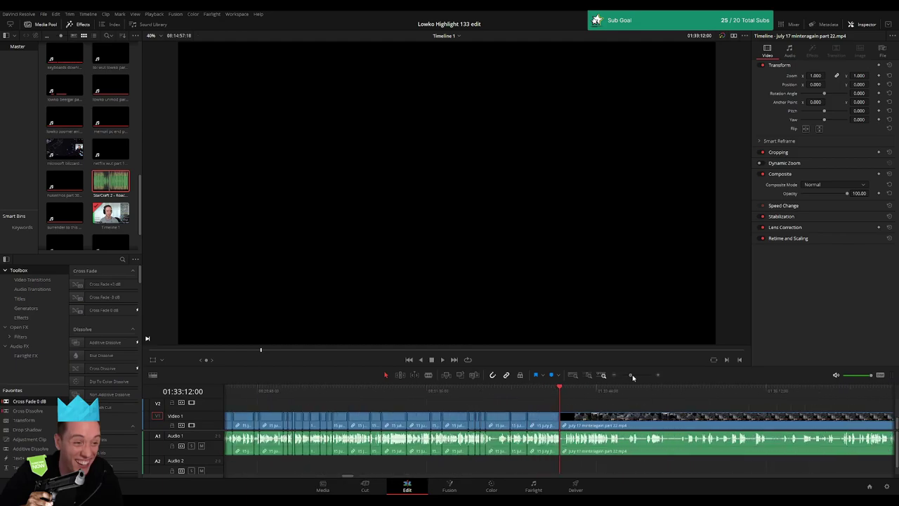
pyautogui.click(609, 391)
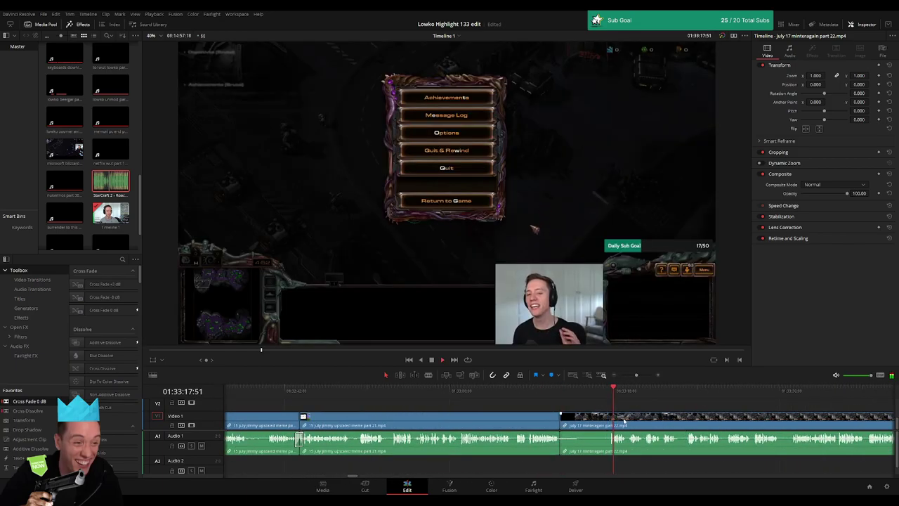
pyautogui.moveTo(457, 413); pyautogui.dragTo(545, 408)
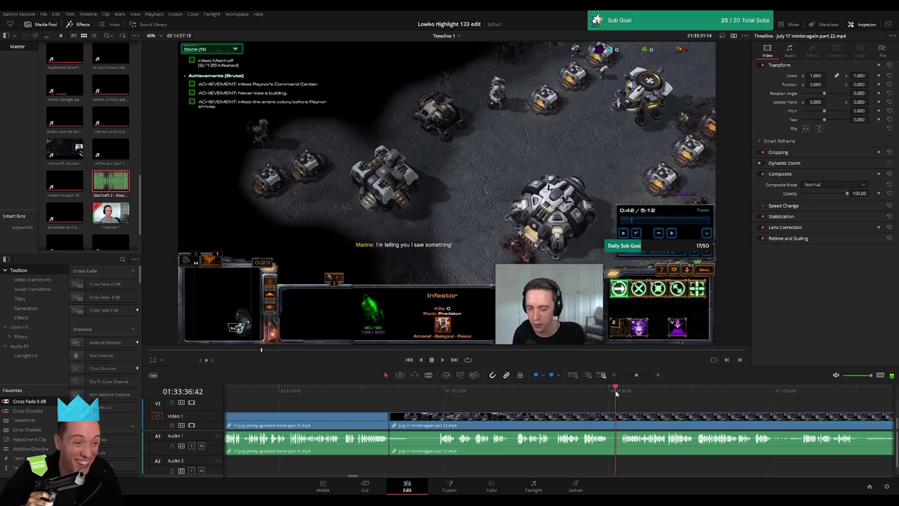
pyautogui.hscroll(3, 527, 409)
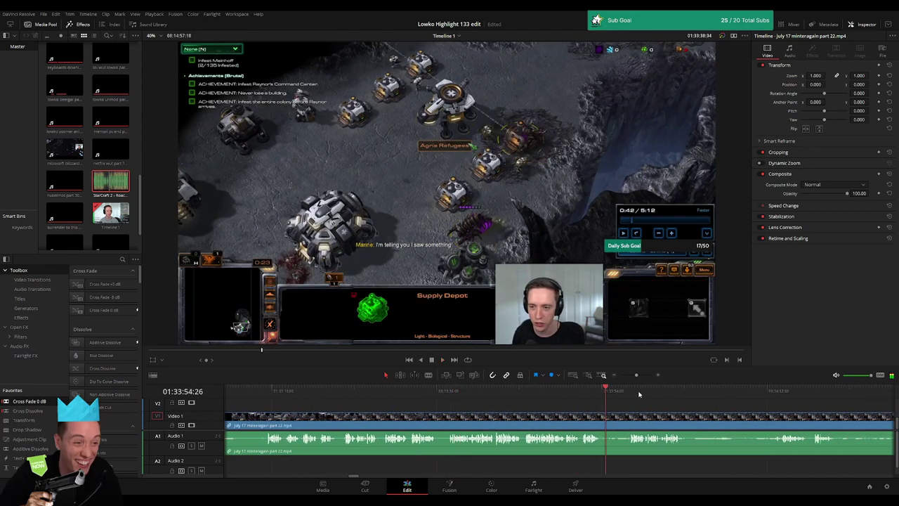
pyautogui.moveTo(637, 375); pyautogui.dragTo(631, 375)
pyautogui.moveTo(562, 388)
pyautogui.mouseDown()
pyautogui.moveTo(569, 397)
pyautogui.moveTo(735, 394)
pyautogui.mouseUp()
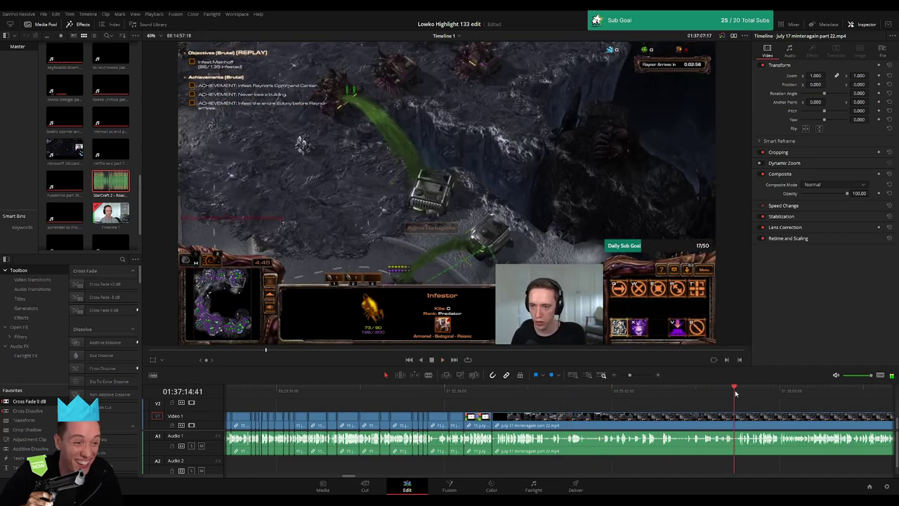
pyautogui.moveTo(736, 394)
pyautogui.mouseDown()
pyautogui.moveTo(556, 394)
pyautogui.moveTo(717, 399)
pyautogui.mouseUp()
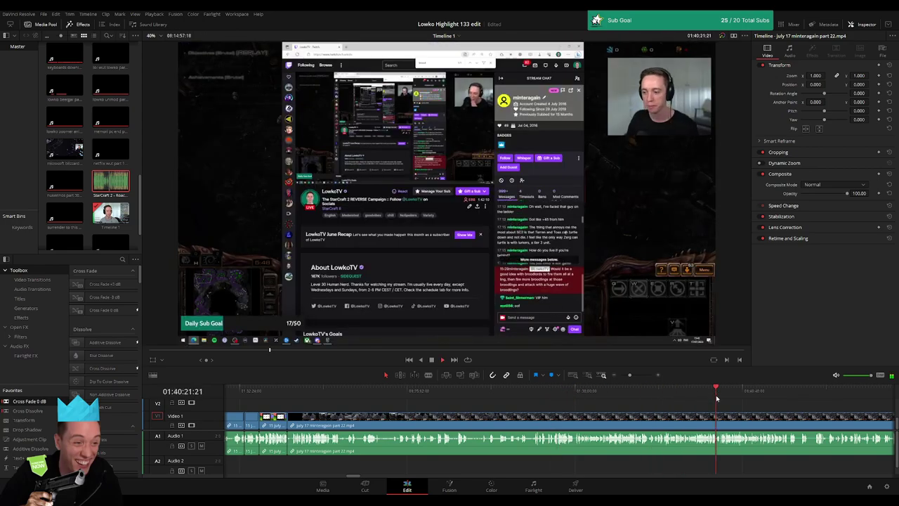
pyautogui.moveTo(716, 398); pyautogui.dragTo(621, 395)
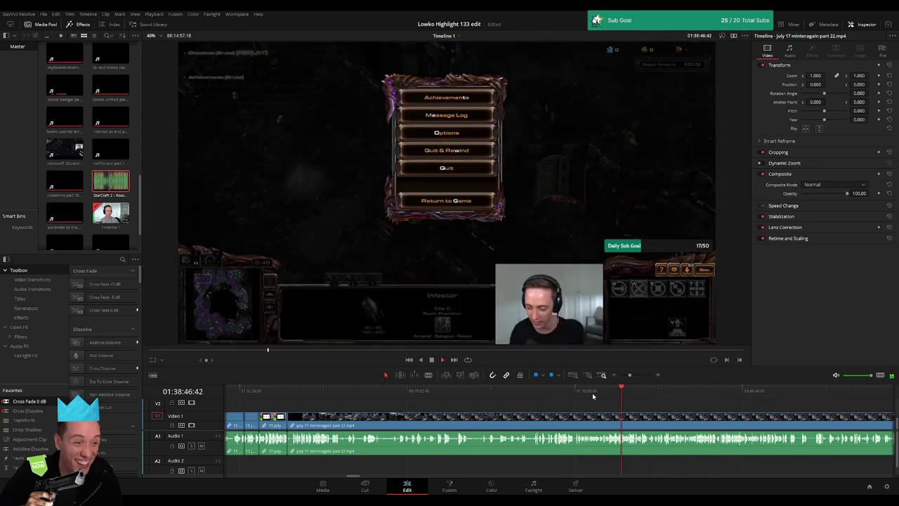
pyautogui.scroll(2, 612, 380)
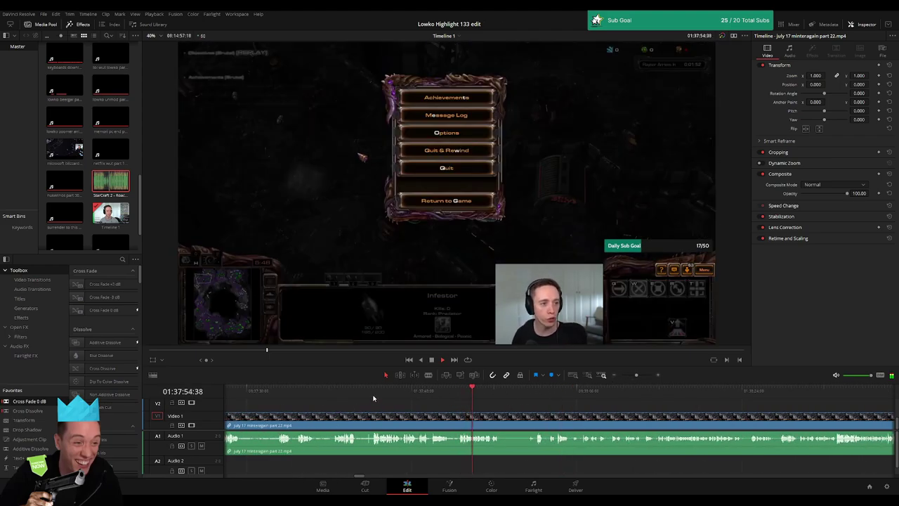
# Step: Split the July 17 clip at the playhead with Ctrl+B and ripple delete the part before it
pyautogui.press('space')
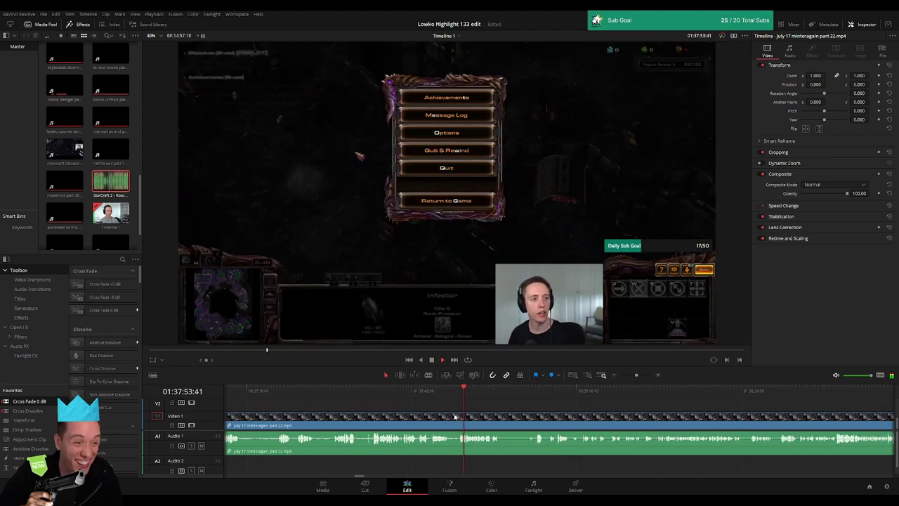
pyautogui.hotkey('ctrl', 'b')
pyautogui.click(441, 422)
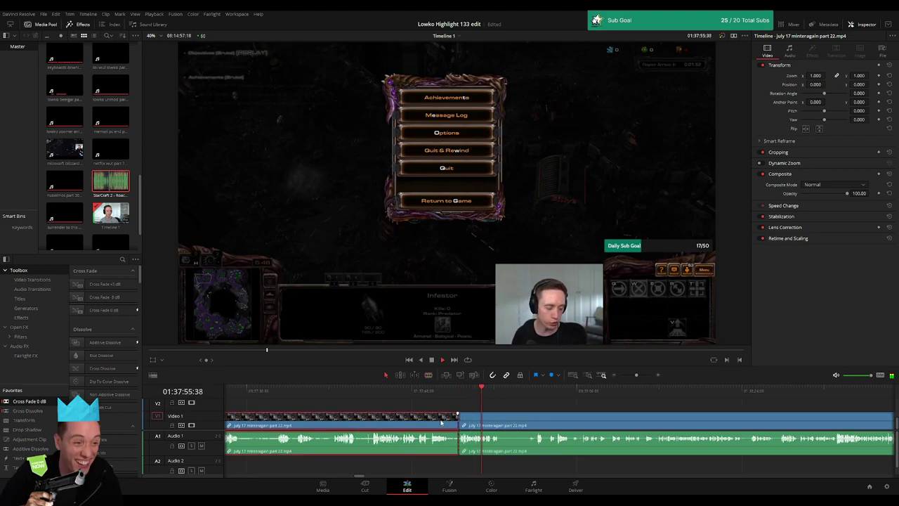
pyautogui.press('Delete')
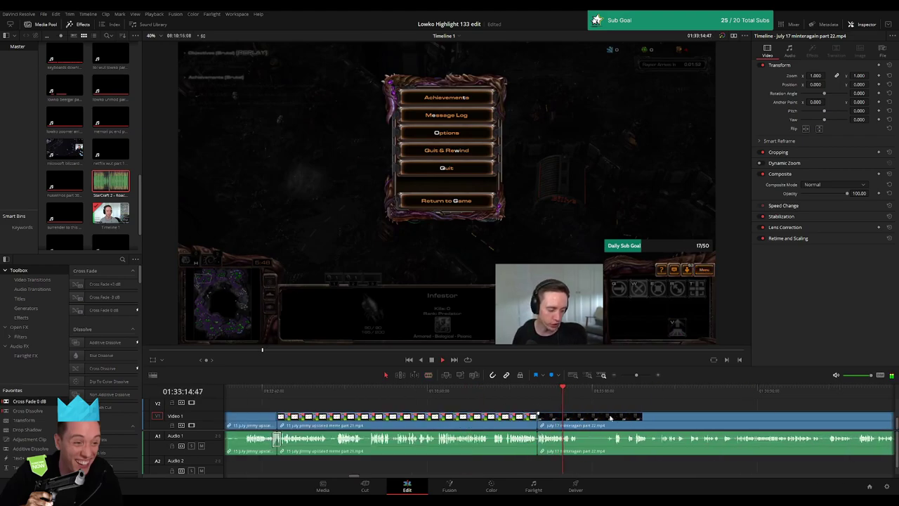
# Step: Delete a second short unwanted piece and remove the gap it leaves
pyautogui.hscroll(3, 399, 408)
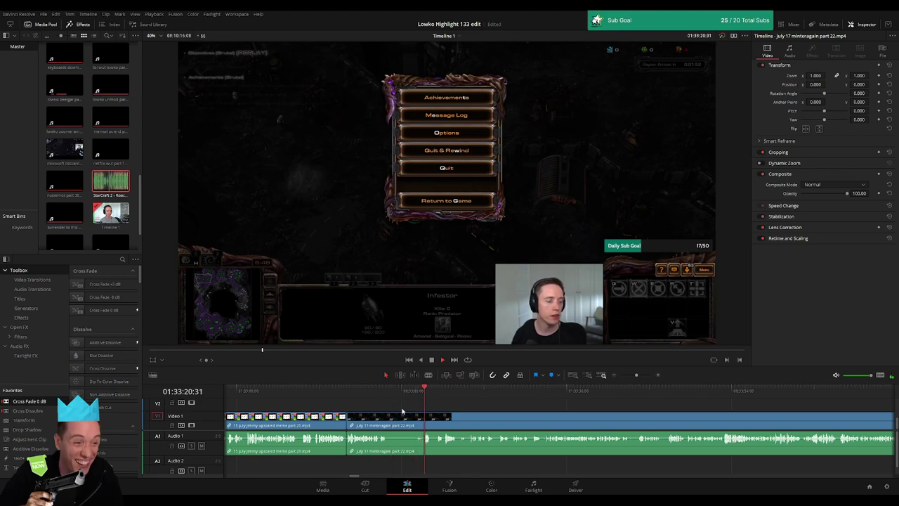
pyautogui.click(401, 422)
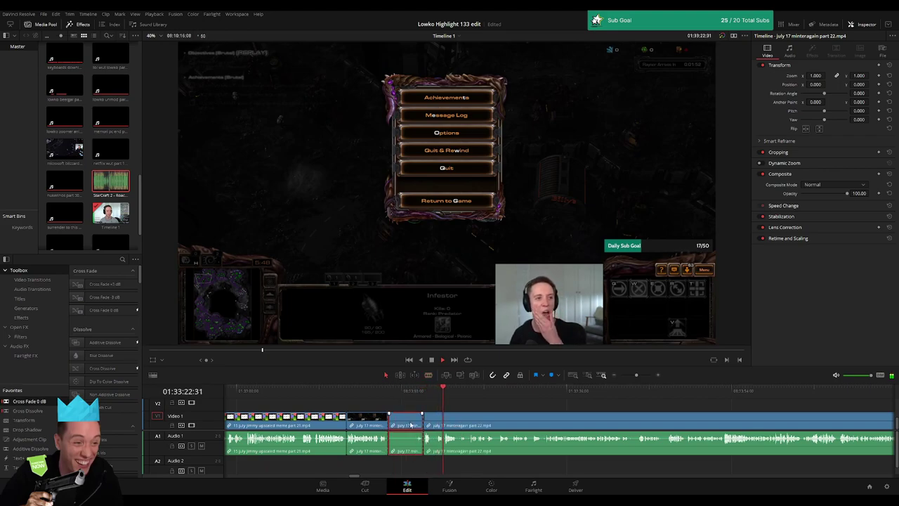
pyautogui.press('BackSpace')
pyautogui.click(411, 424)
pyautogui.press('Delete')
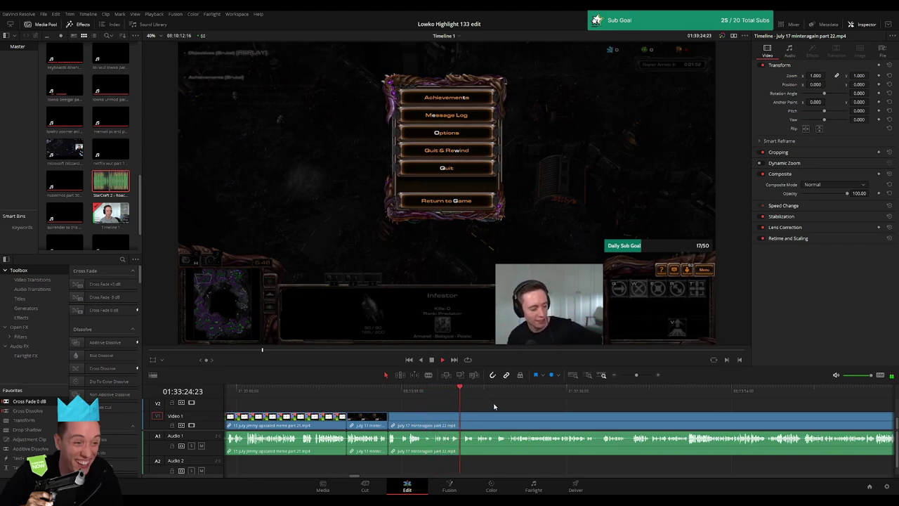
pyautogui.hscroll(2, 513, 414)
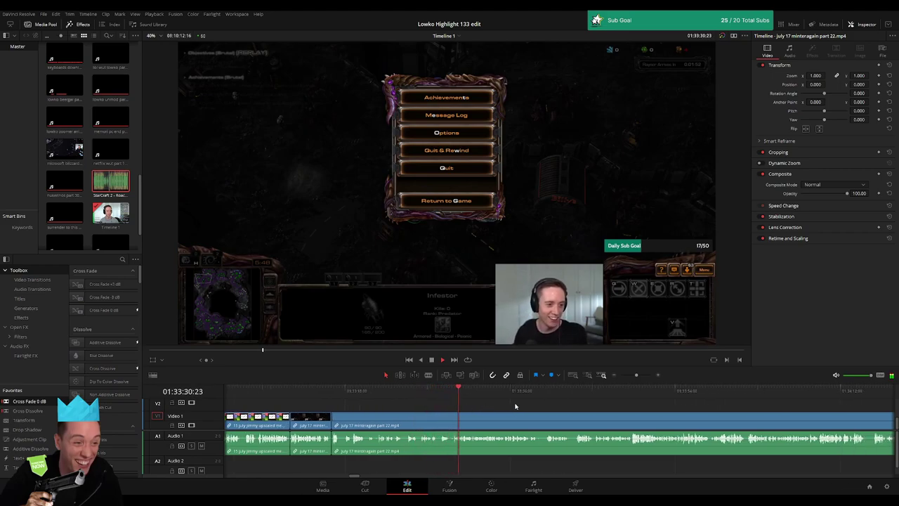
pyautogui.hscroll(2, 515, 406)
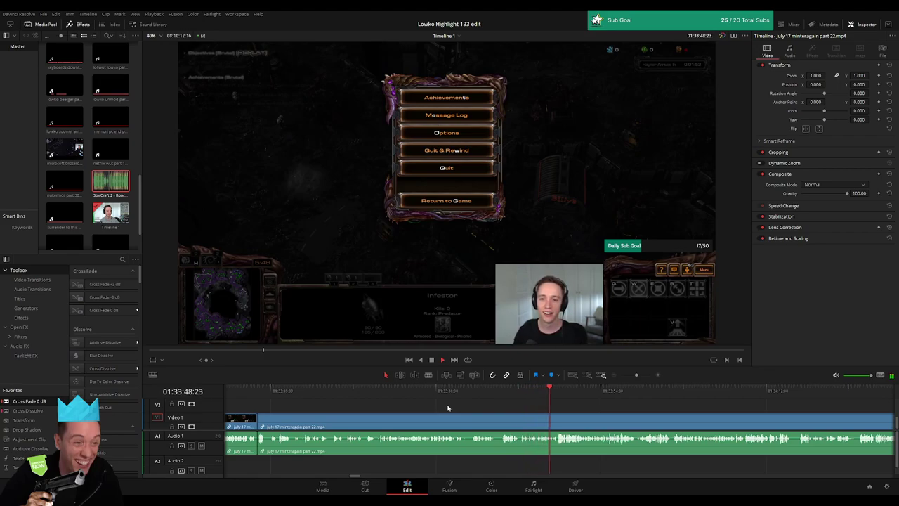
pyautogui.hscroll(5, 604, 414)
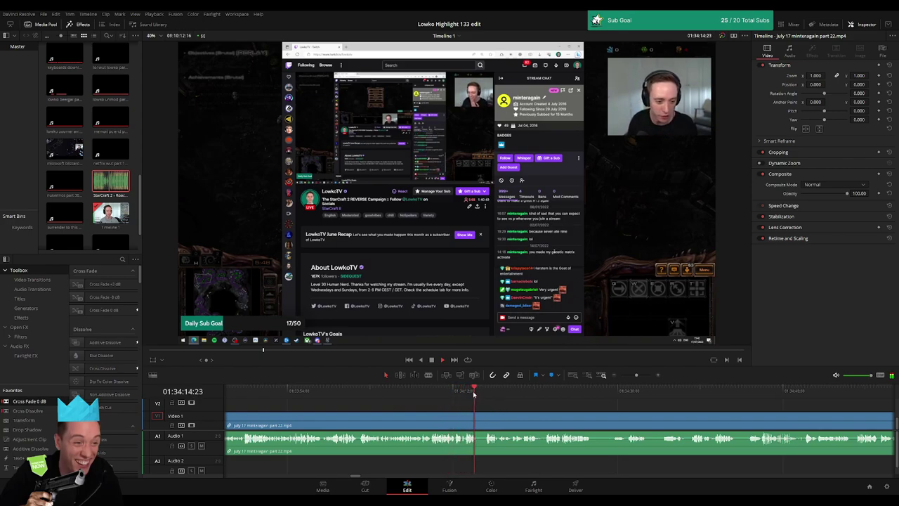
pyautogui.press('b')
pyautogui.click(479, 418)
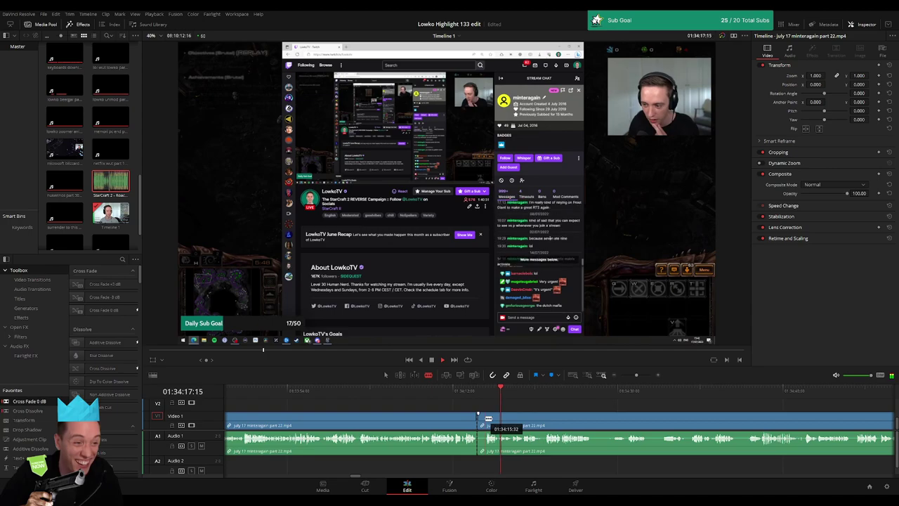
pyautogui.press('a')
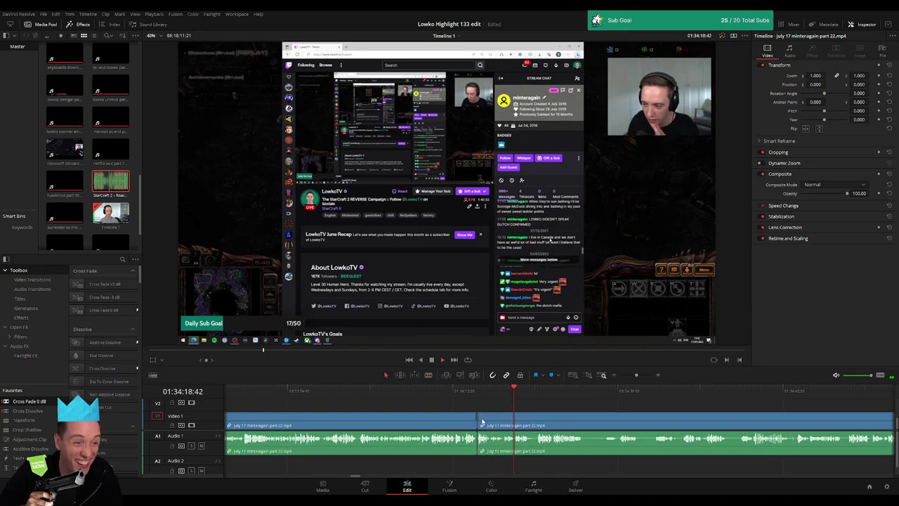
pyautogui.hscroll(3, 453, 414)
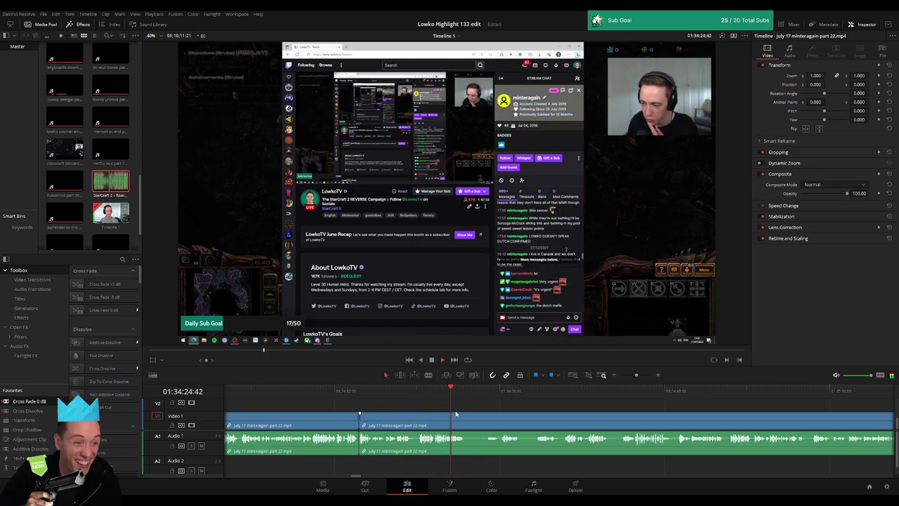
pyautogui.click(495, 393)
pyautogui.press('b')
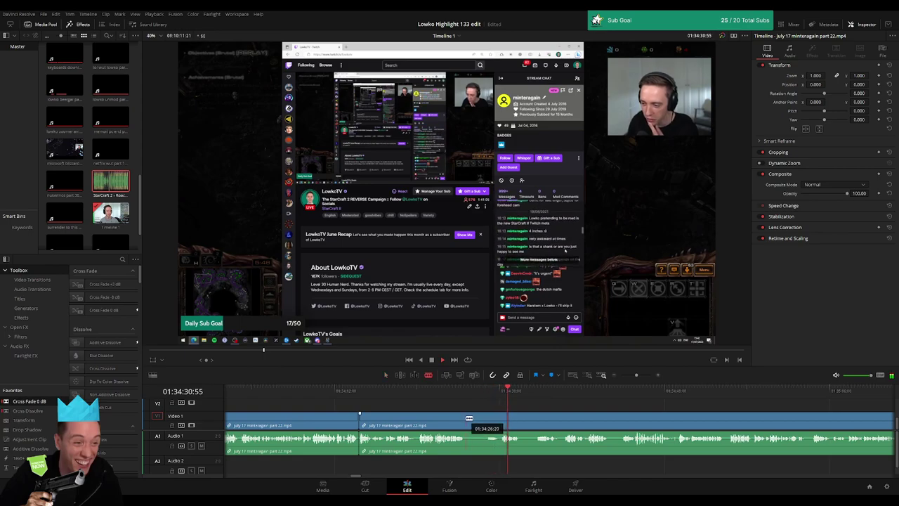
pyautogui.click(466, 425)
pyautogui.click(499, 422)
pyautogui.press('a')
pyautogui.click(489, 422)
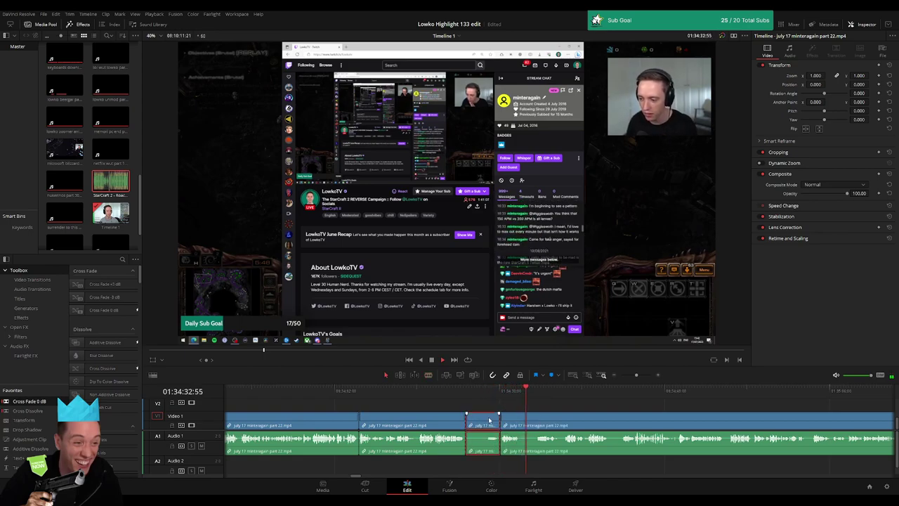
pyautogui.press('Delete')
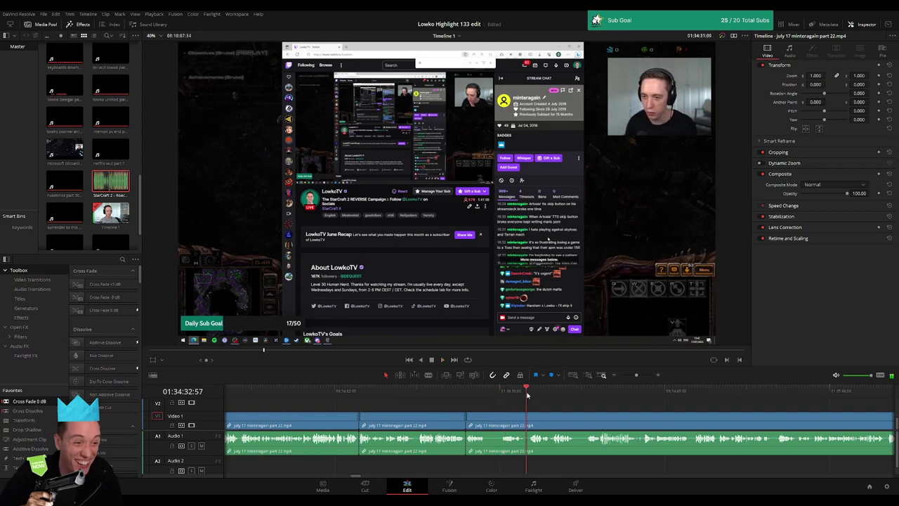
pyautogui.press('space')
pyautogui.press('b')
pyautogui.click(487, 425)
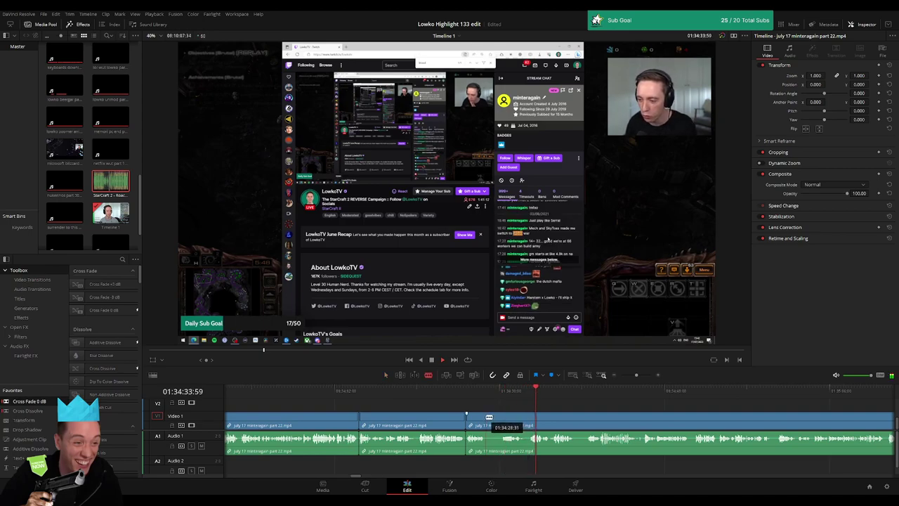
pyautogui.click(531, 419)
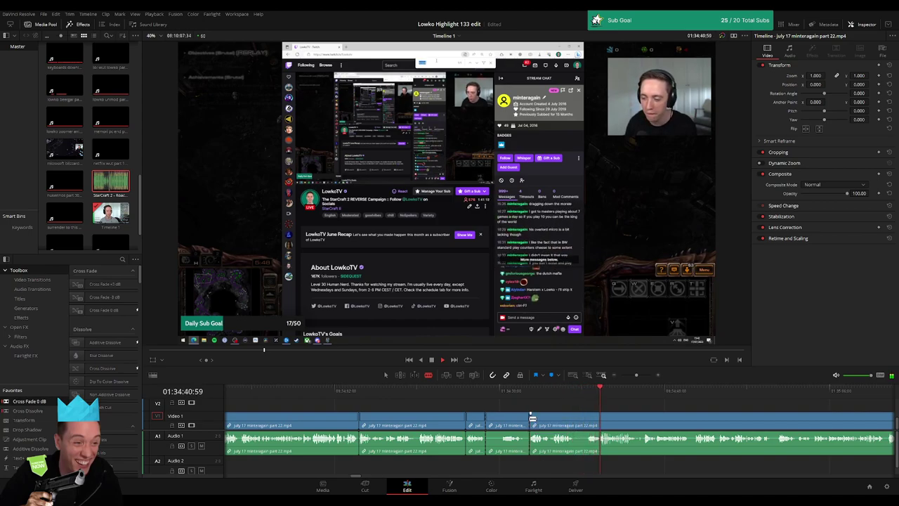
pyautogui.press('a')
pyautogui.click(514, 424)
pyautogui.press('Delete')
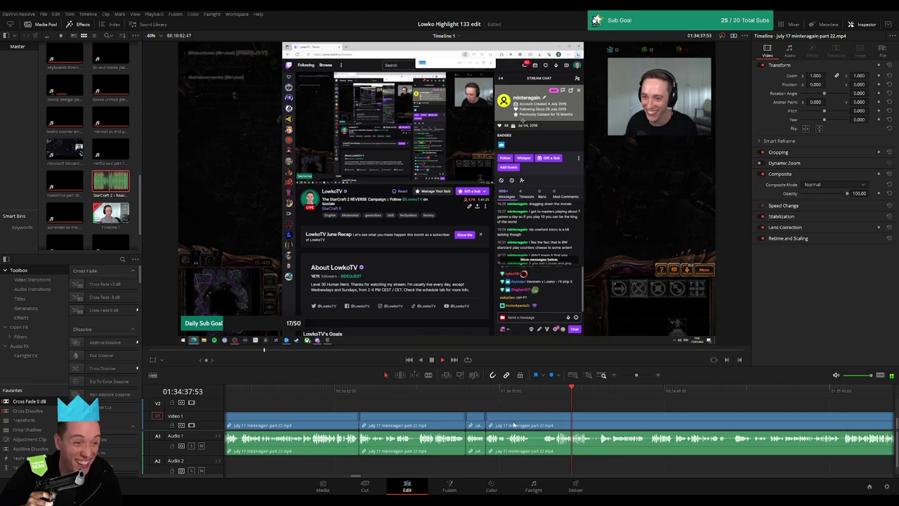
pyautogui.hscroll(2, 581, 419)
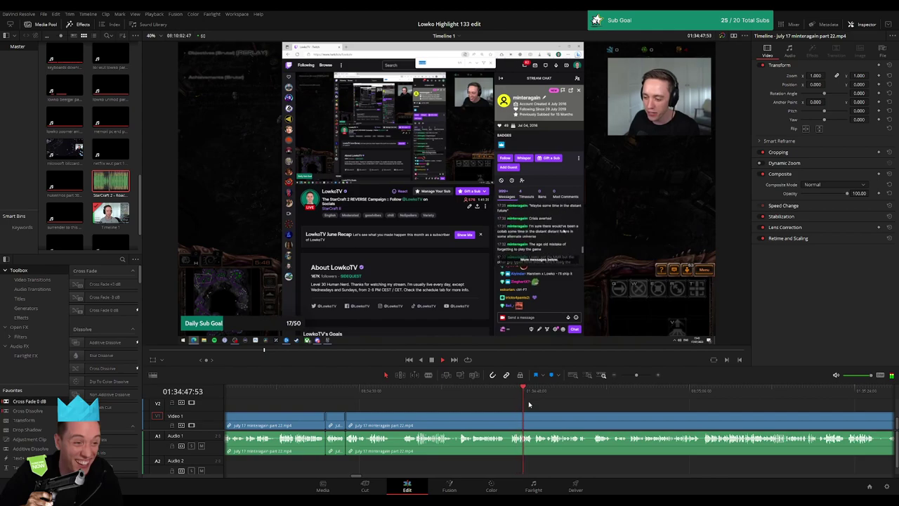
pyautogui.hscroll(3, 457, 409)
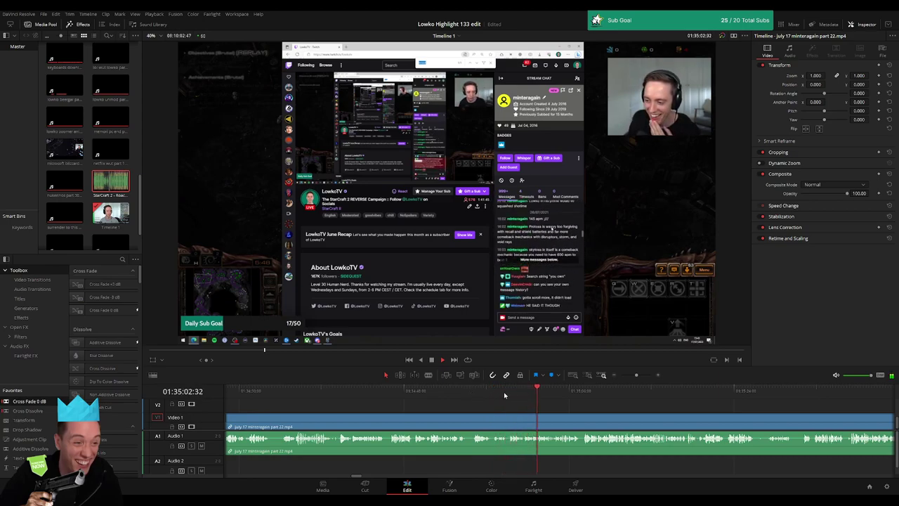
pyautogui.hscroll(2, 492, 410)
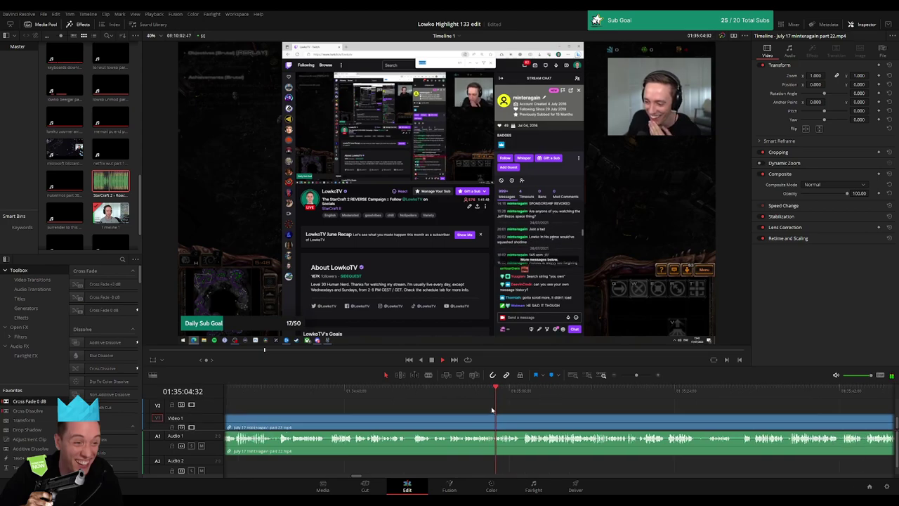
pyautogui.hscroll(2, 478, 407)
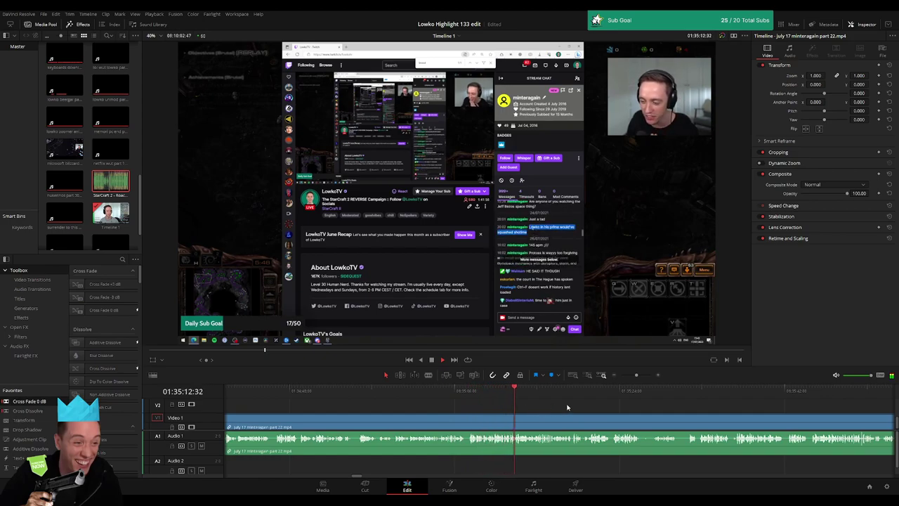
pyautogui.hscroll(2, 534, 408)
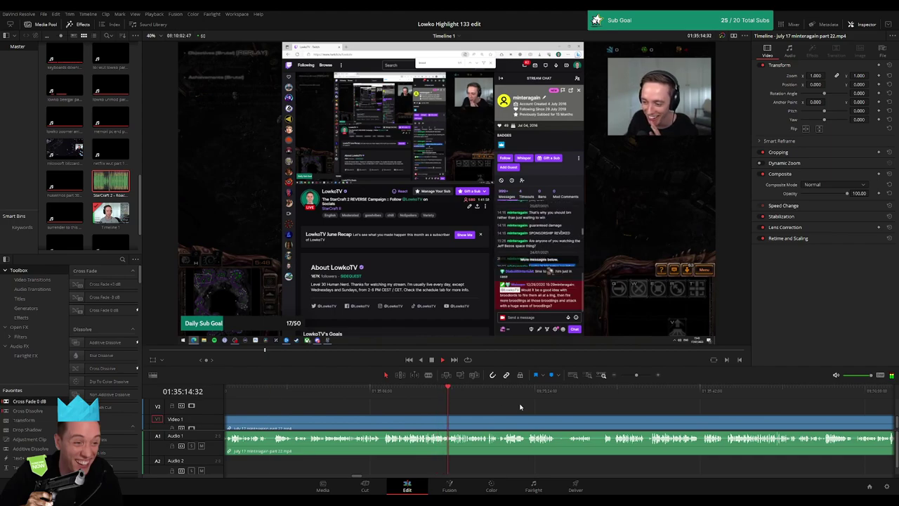
pyautogui.hscroll(2, 485, 406)
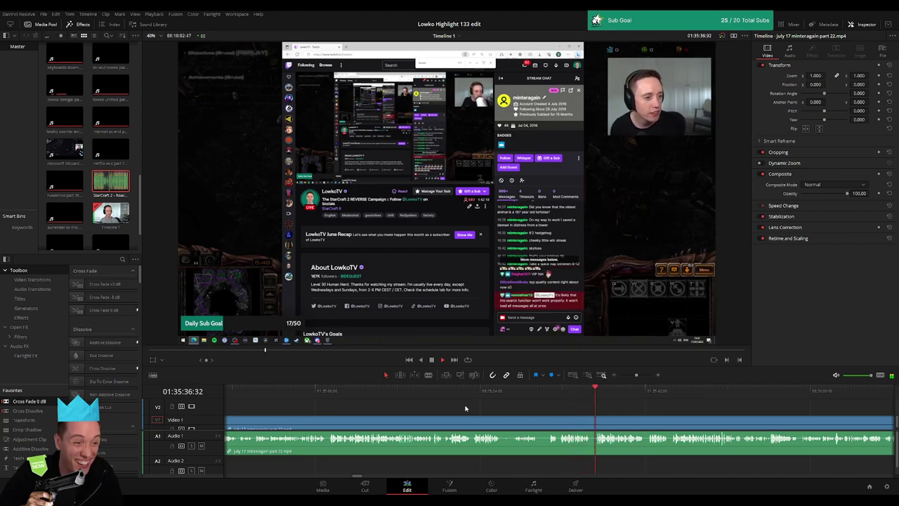
pyautogui.hscroll(3, 651, 412)
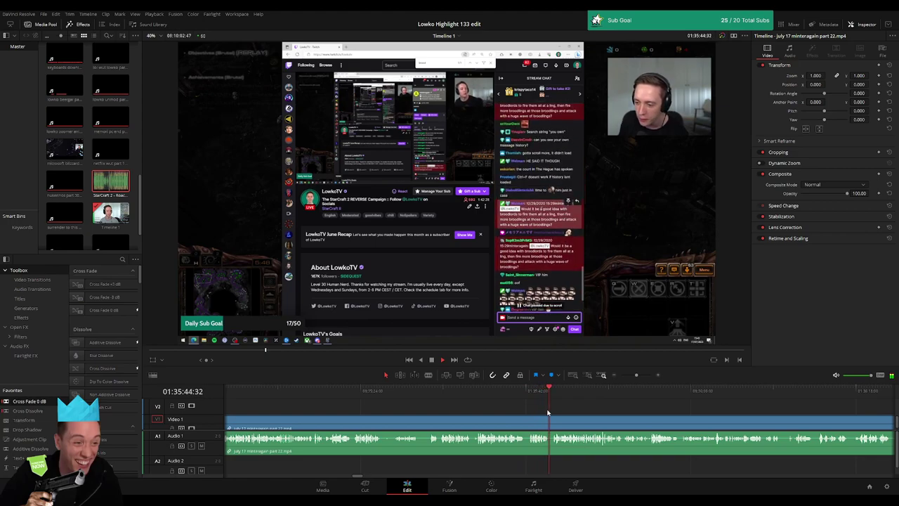
pyautogui.hscroll(3, 505, 406)
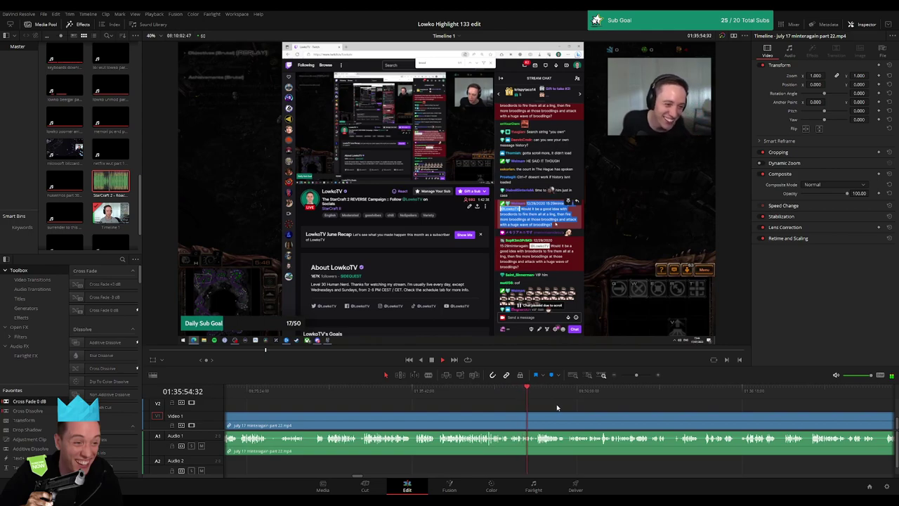
pyautogui.hscroll(2, 572, 408)
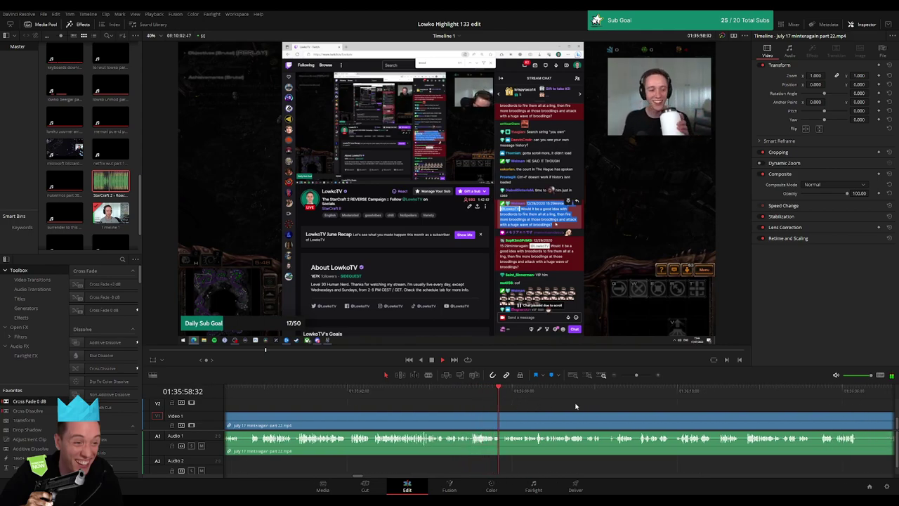
pyautogui.hscroll(2, 566, 407)
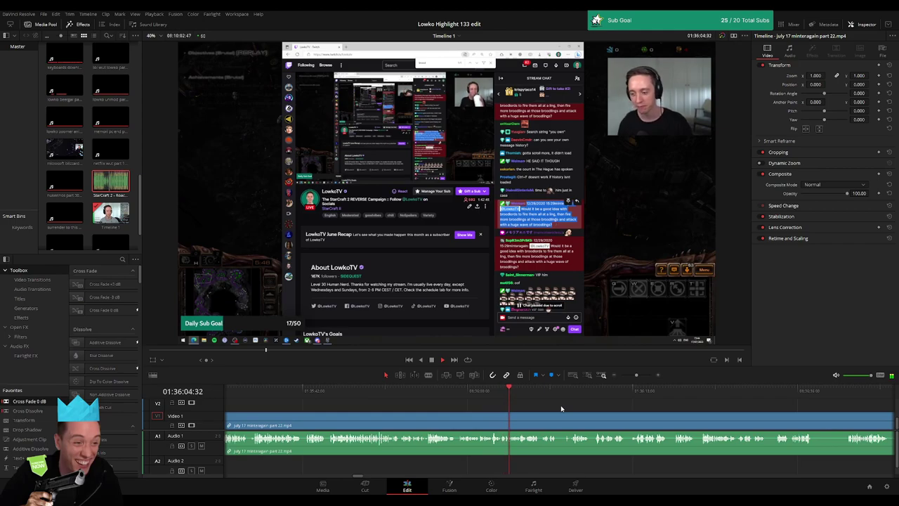
pyautogui.hscroll(3, 541, 407)
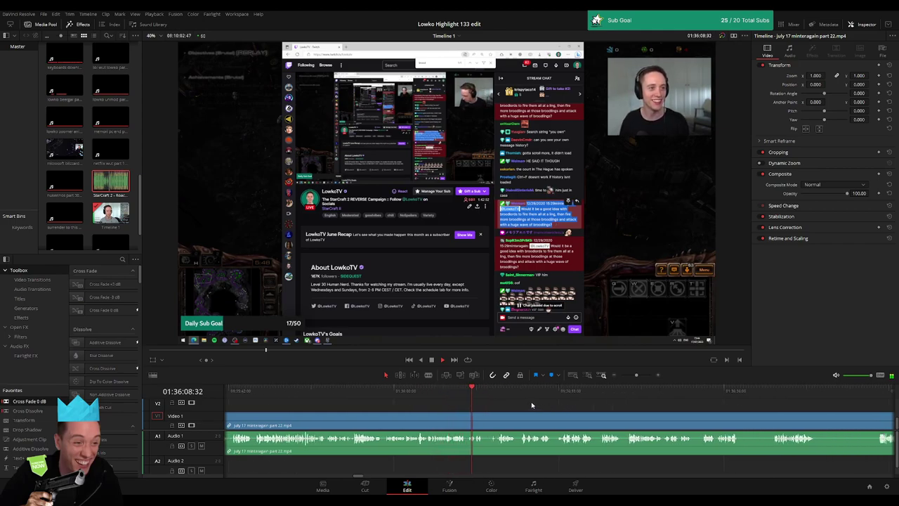
pyautogui.click(493, 397)
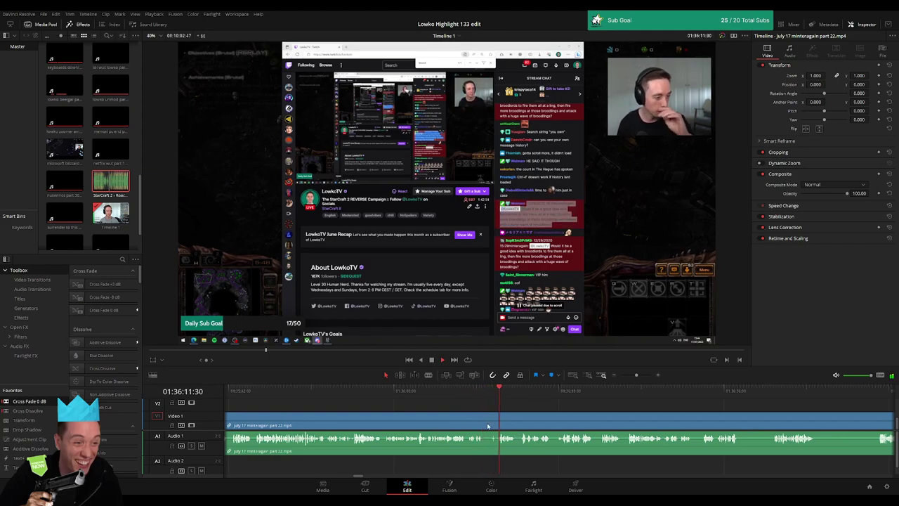
# Step: Isolate and ripple delete two short stretches of the July 17 footage
pyautogui.moveTo(500, 420); pyautogui.dragTo(496, 420)
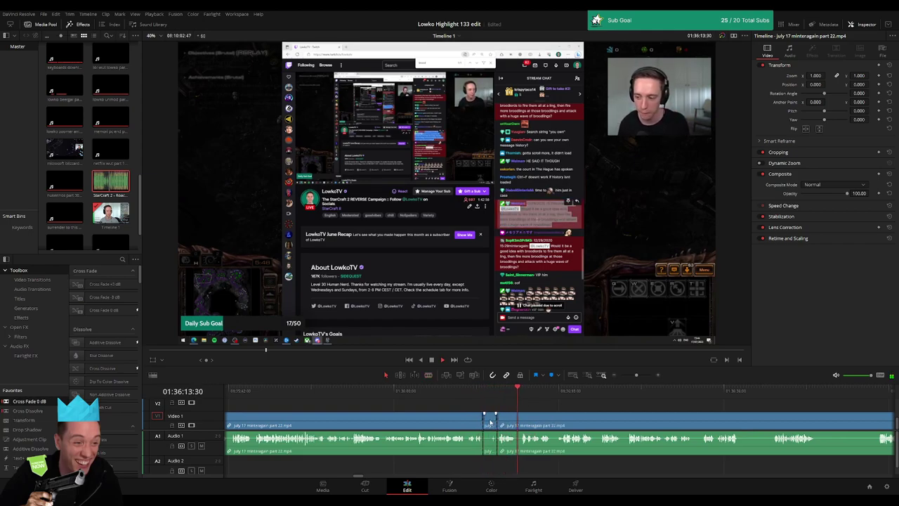
pyautogui.press('Delete')
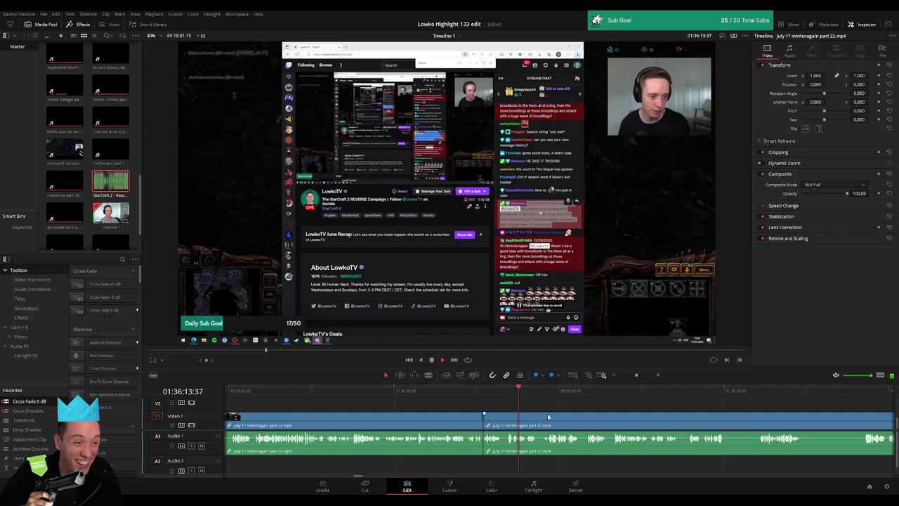
pyautogui.hscroll(3, 572, 408)
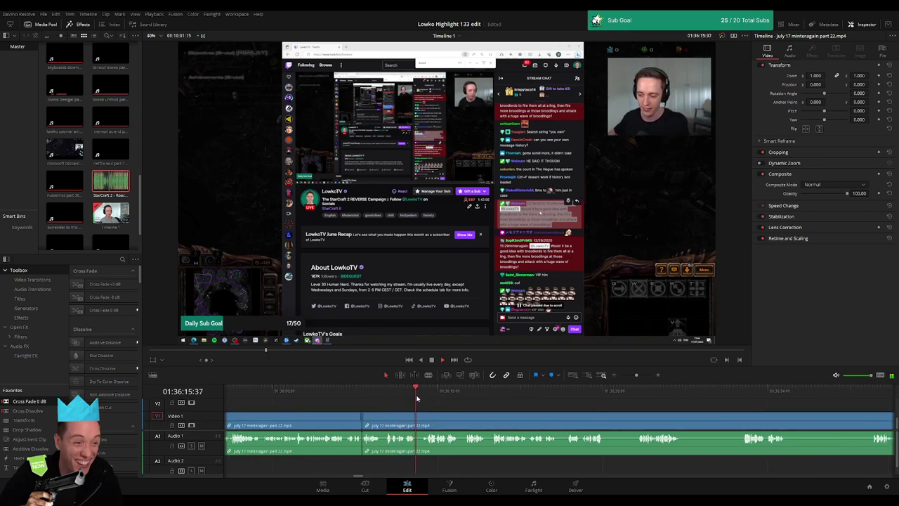
pyautogui.press('b')
pyautogui.click(415, 419)
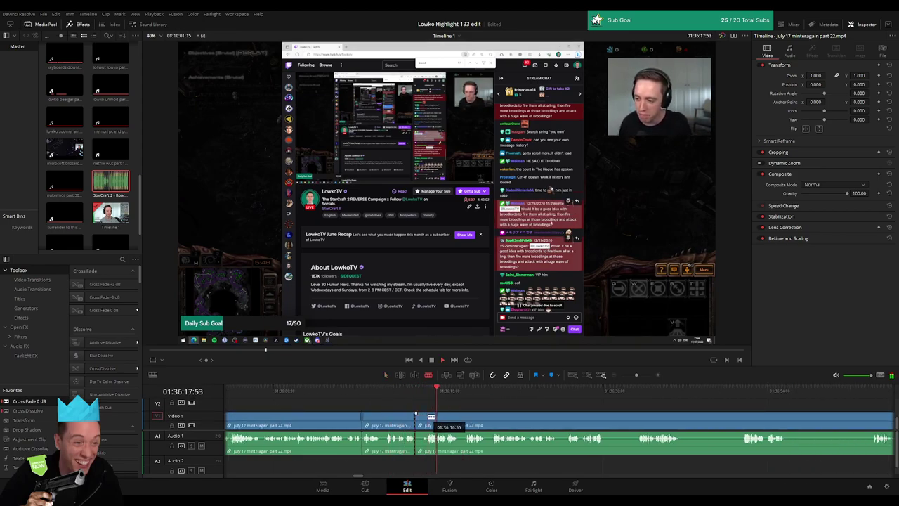
pyautogui.press('Delete')
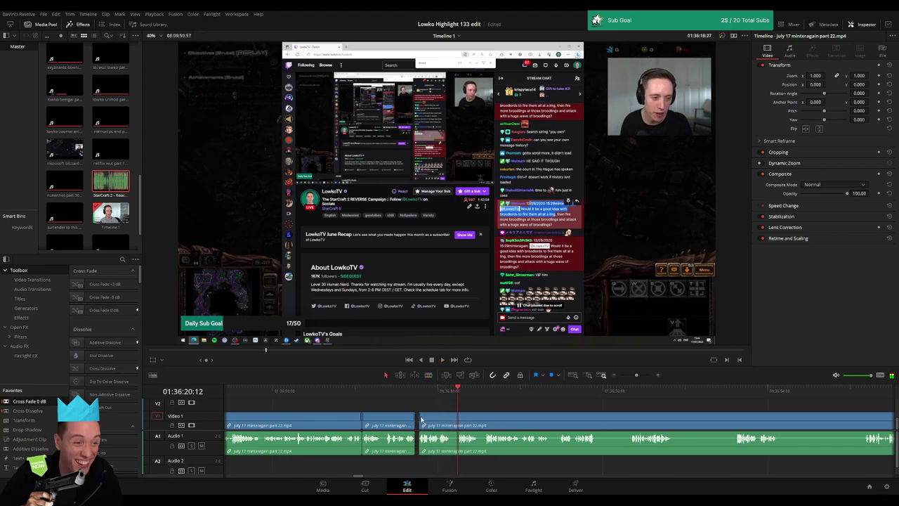
# Step: Delete three more short clips, pulling the later footage left each time
pyautogui.hscroll(2, 424, 409)
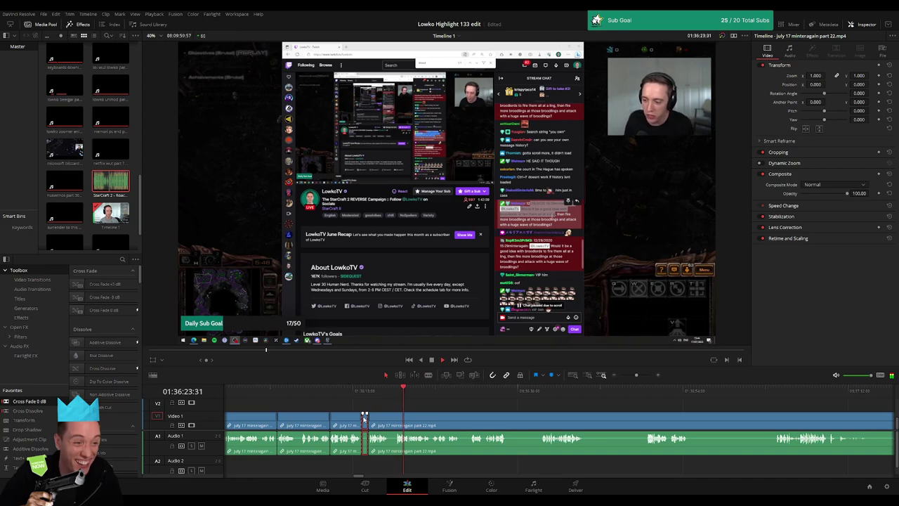
pyautogui.press('a')
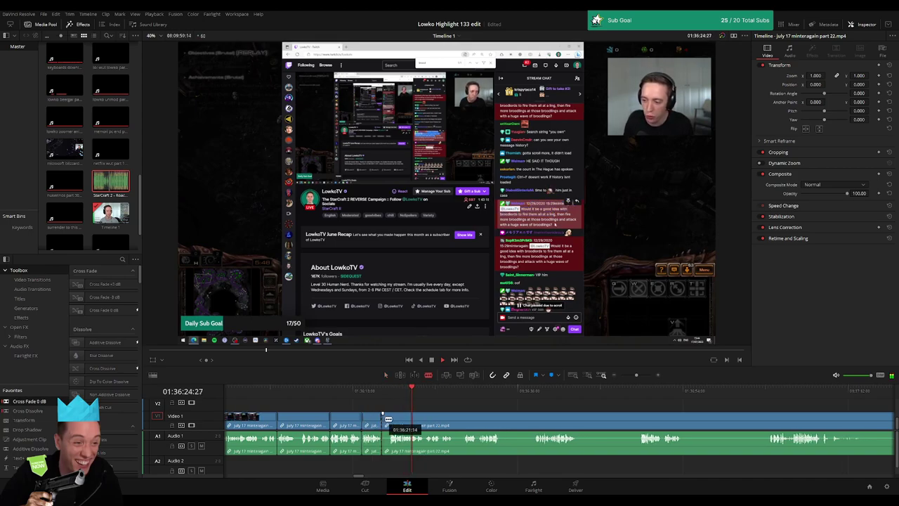
pyautogui.press('Delete')
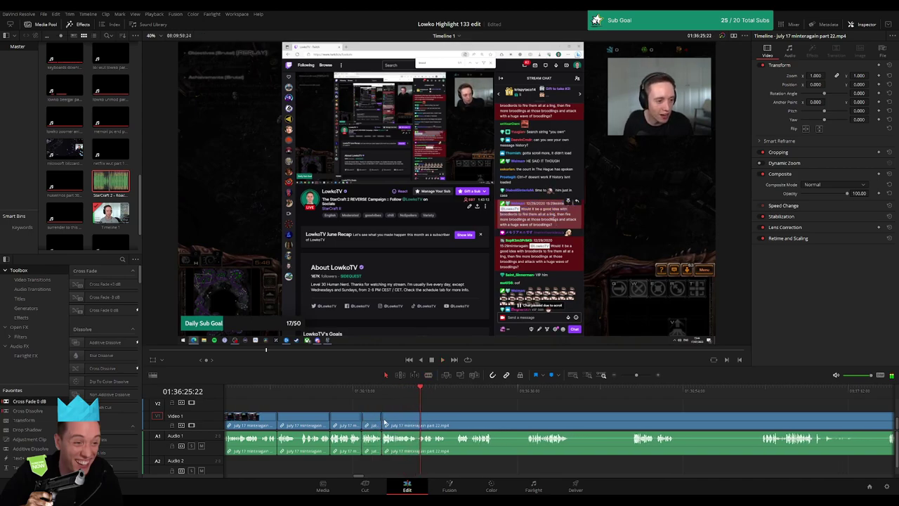
pyautogui.hscroll(1, 412, 407)
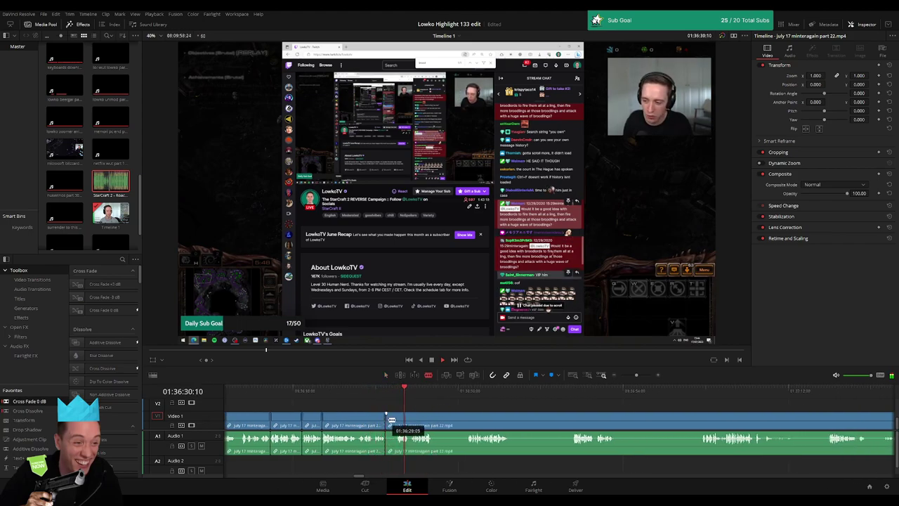
pyautogui.press('Delete')
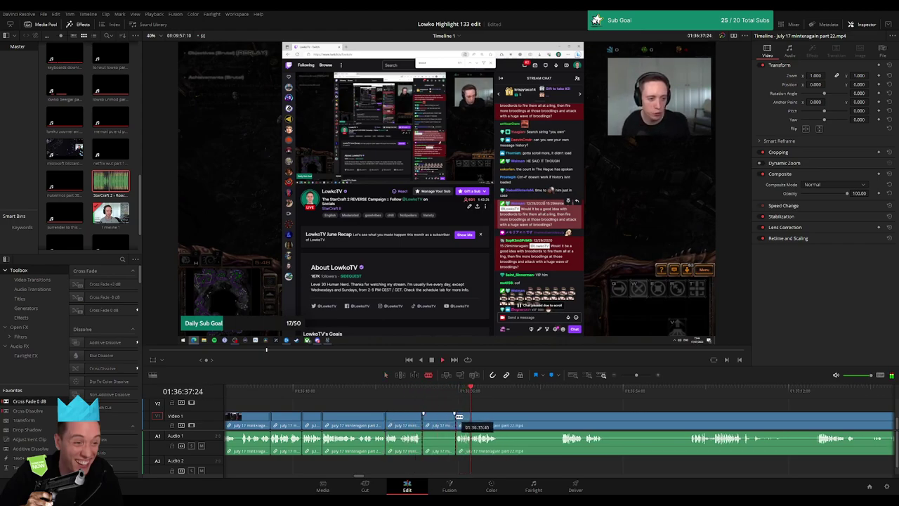
pyautogui.press('Delete')
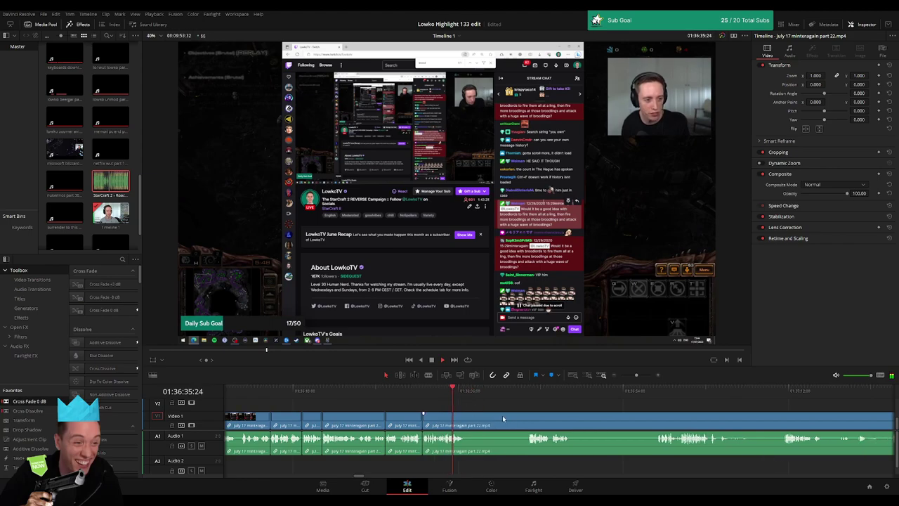
# Step: Rewatch the moment and ripple delete the unwanted stretch
pyautogui.hscroll(2, 443, 415)
pyautogui.hotkey('shift', 'Right')
pyautogui.hotkey('shift', 'Right')
pyautogui.hotkey('shift', 'Right')
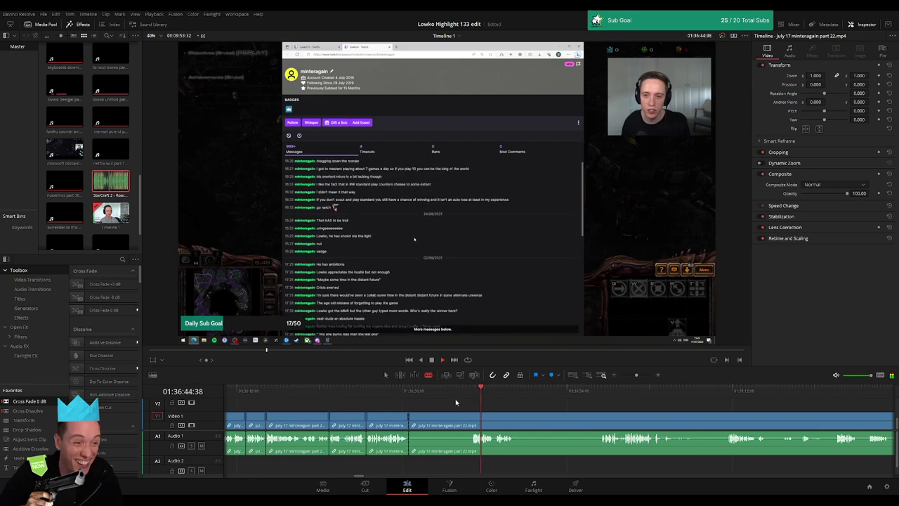
pyautogui.click(444, 393)
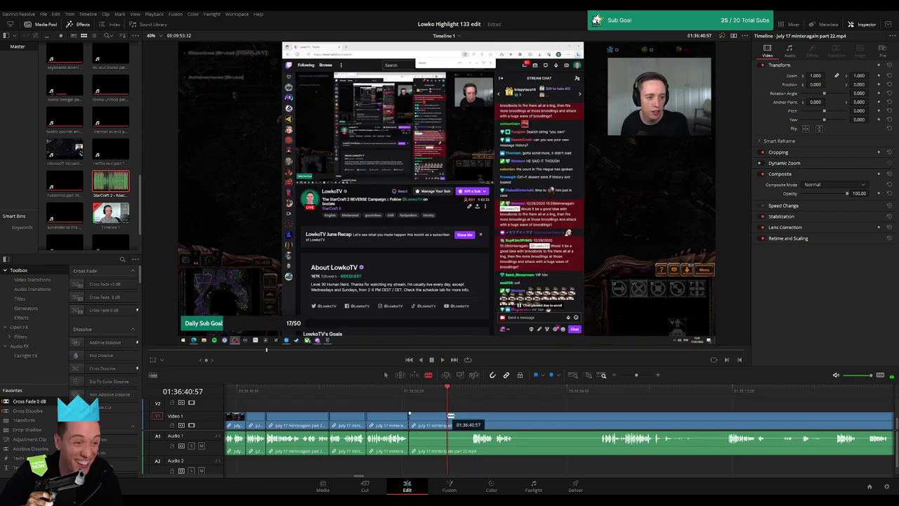
pyautogui.press('BackSpace')
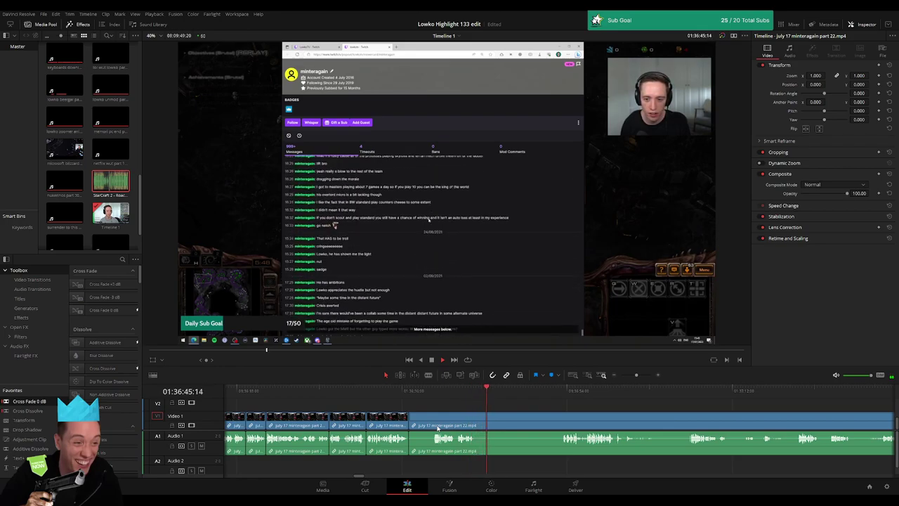
# Step: Trim the clip's edit point to cut out the chat-log footage
pyautogui.click(536, 395)
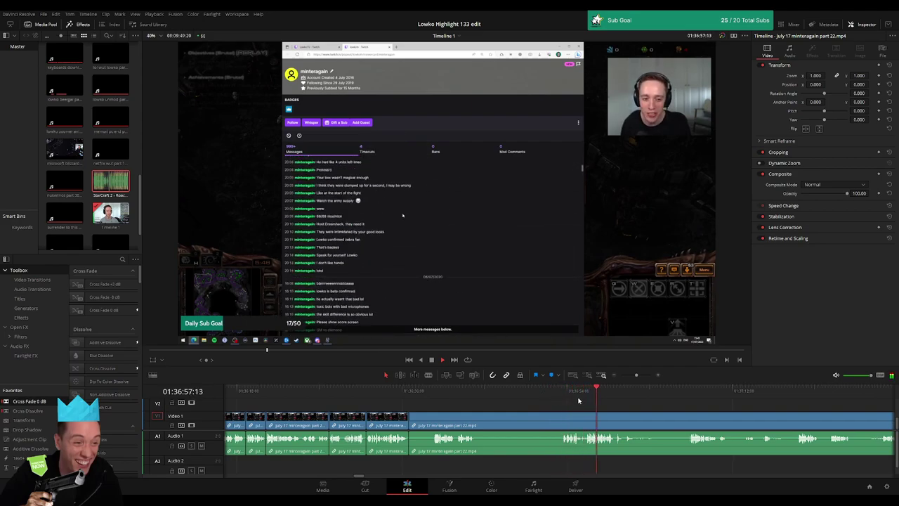
pyautogui.hscroll(3, 656, 409)
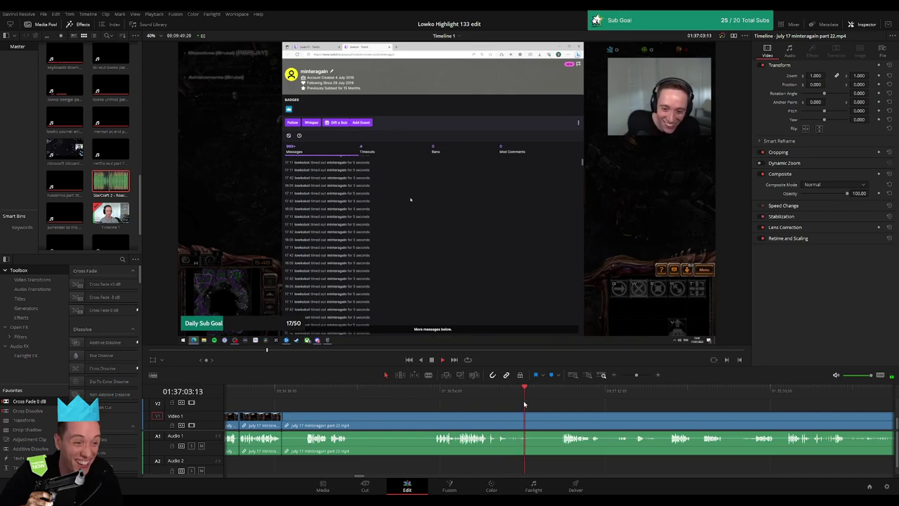
pyautogui.hscroll(3, 524, 404)
pyautogui.click(470, 396)
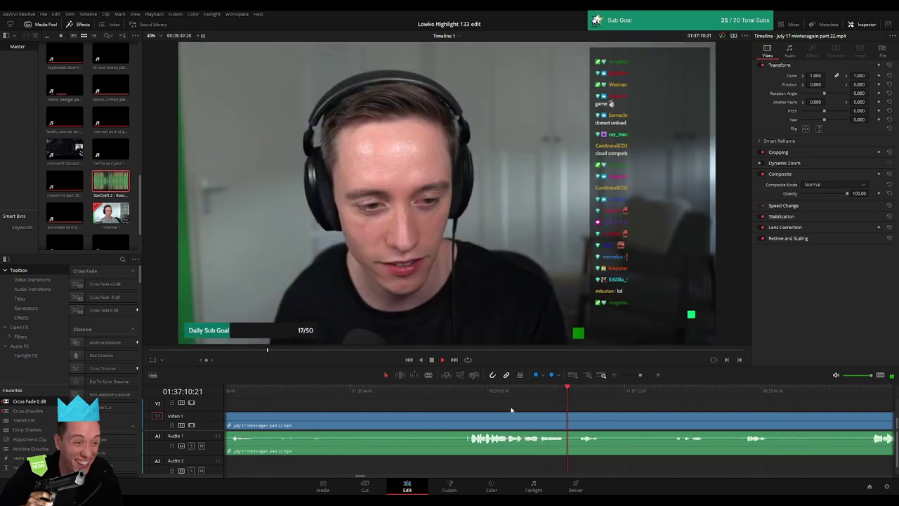
pyautogui.moveTo(508, 413); pyautogui.dragTo(419, 415)
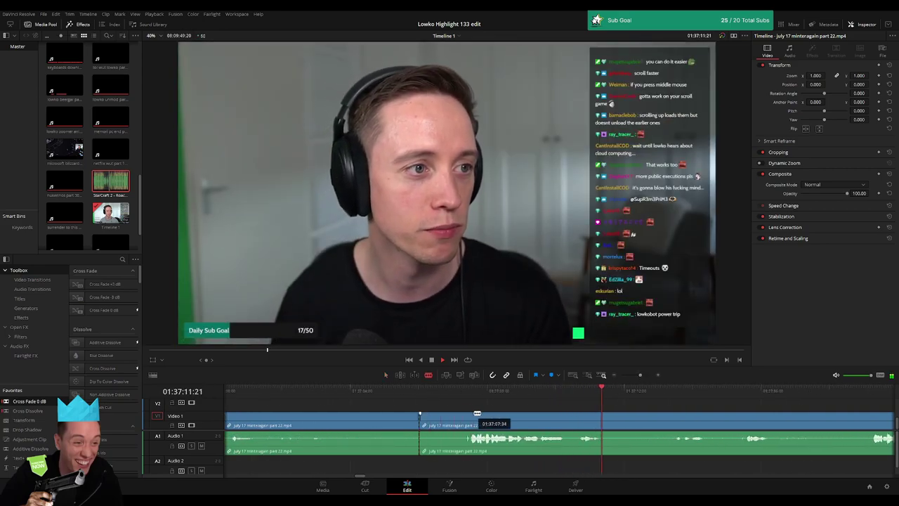
# Step: Trim the clip so speech starts right away, then blade out and ripple-delete the first pause
pyautogui.moveTo(477, 414); pyautogui.dragTo(472, 414)
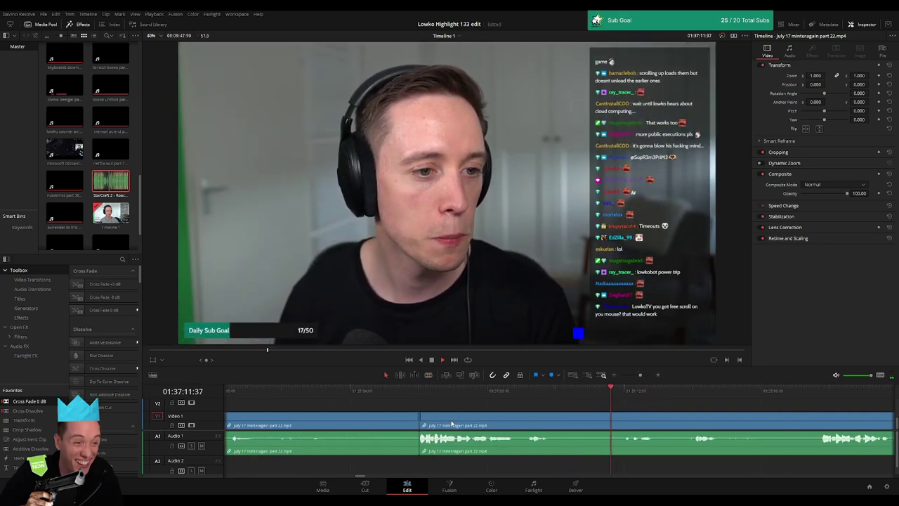
pyautogui.scroll(-2, 533, 420)
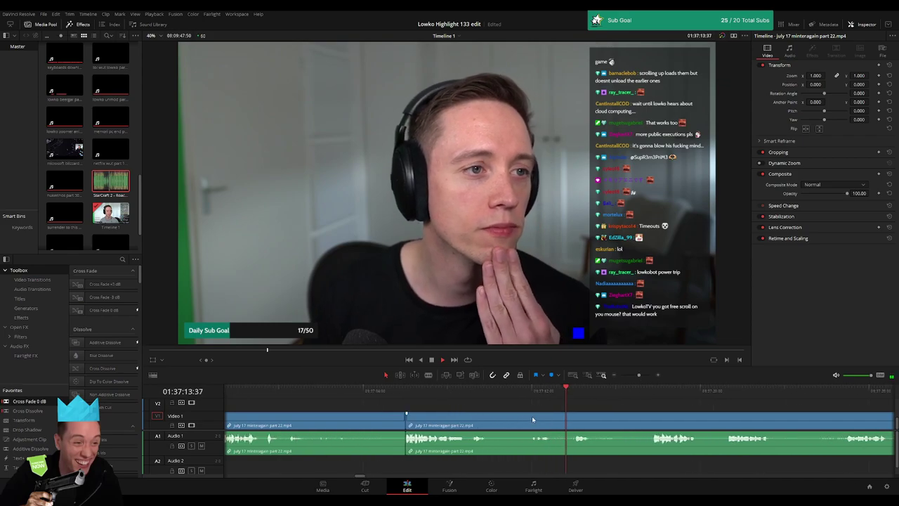
pyautogui.press('b')
pyautogui.click(489, 420)
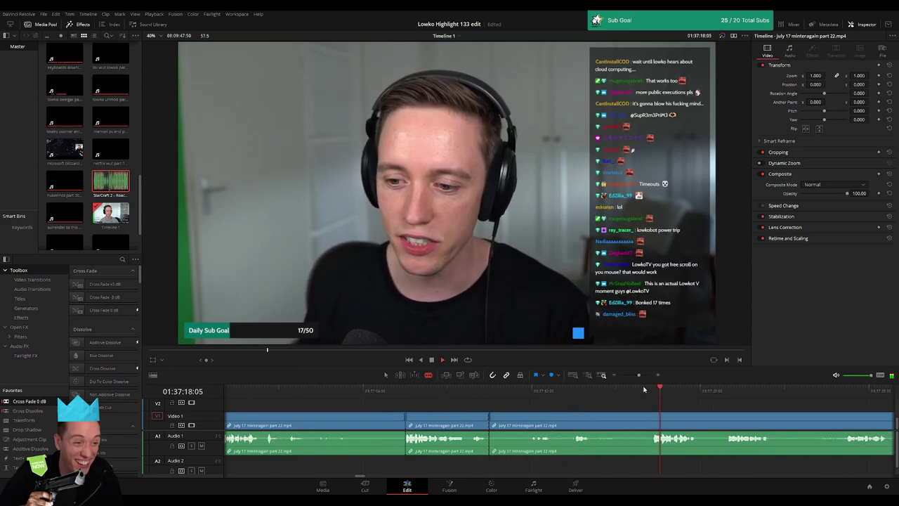
pyautogui.scroll(-3, 581, 402)
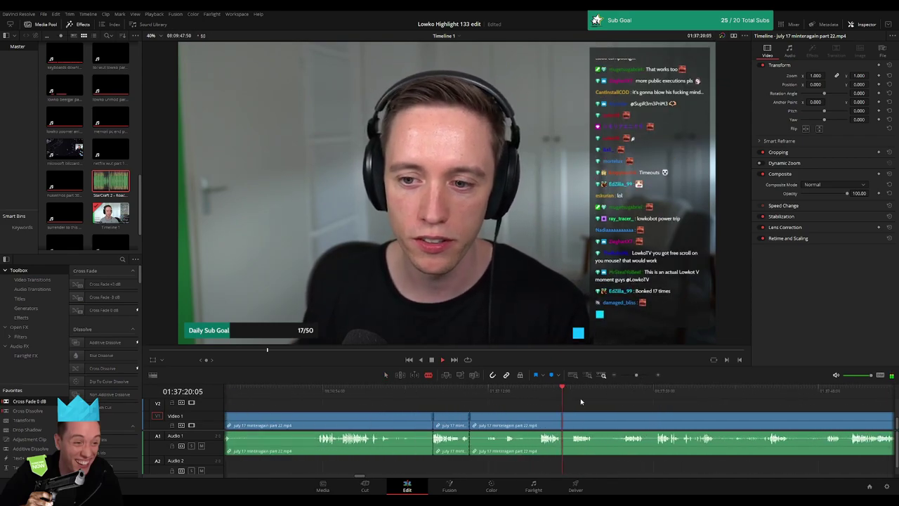
pyautogui.hscroll(2, 491, 414)
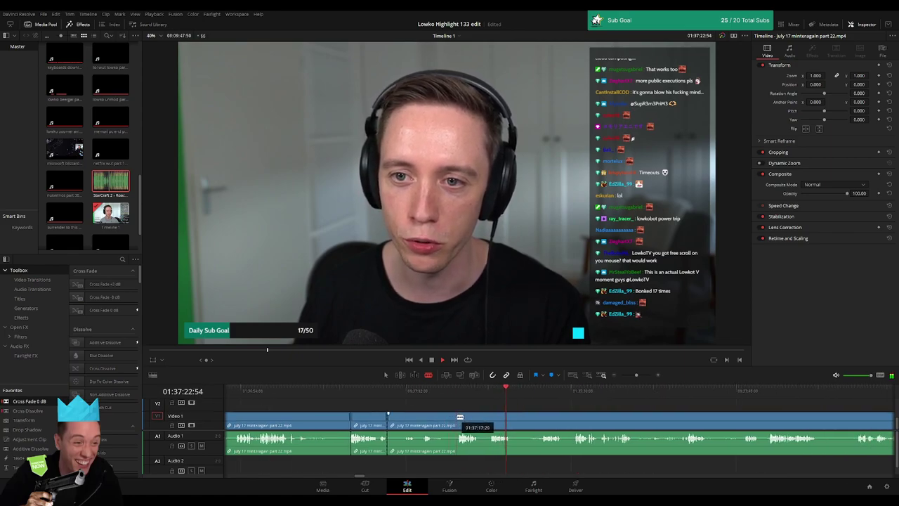
pyautogui.click(460, 420)
pyautogui.press('a')
pyautogui.click(442, 420)
pyautogui.press('Delete')
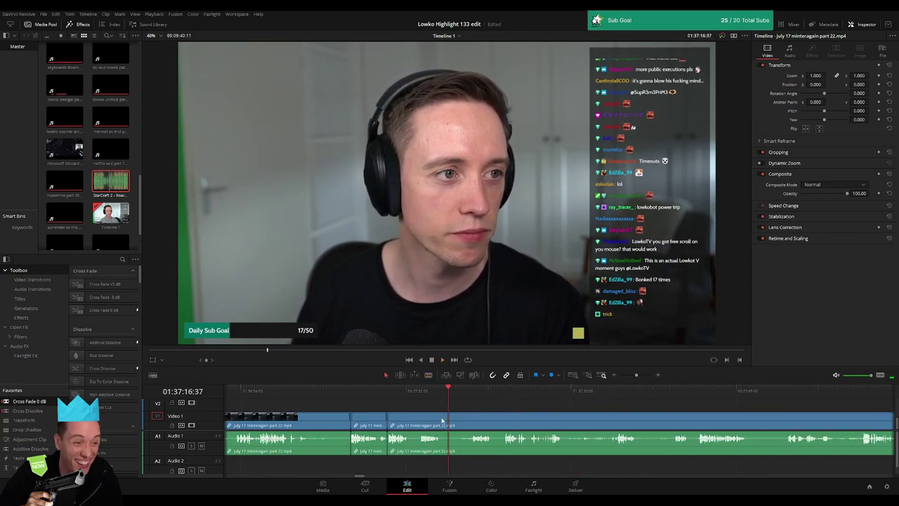
pyautogui.moveTo(442, 420)
pyautogui.mouseDown()
pyautogui.moveTo(414, 419)
pyautogui.moveTo(430, 421)
pyautogui.mouseUp()
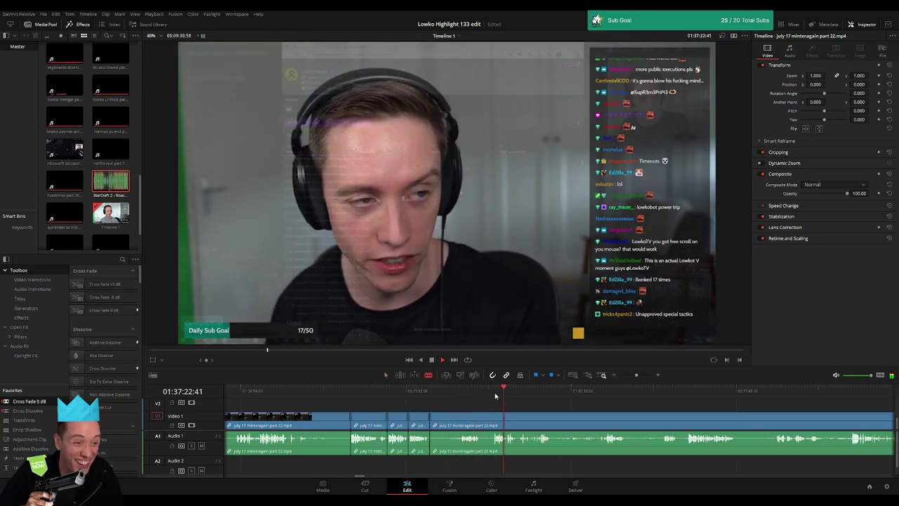
# Step: Split at the playhead and remove two more unwanted stretches, closing each gap
pyautogui.hotkey('ctrl', 'b')
pyautogui.moveTo(503, 420); pyautogui.dragTo(491, 419)
pyautogui.press('Delete')
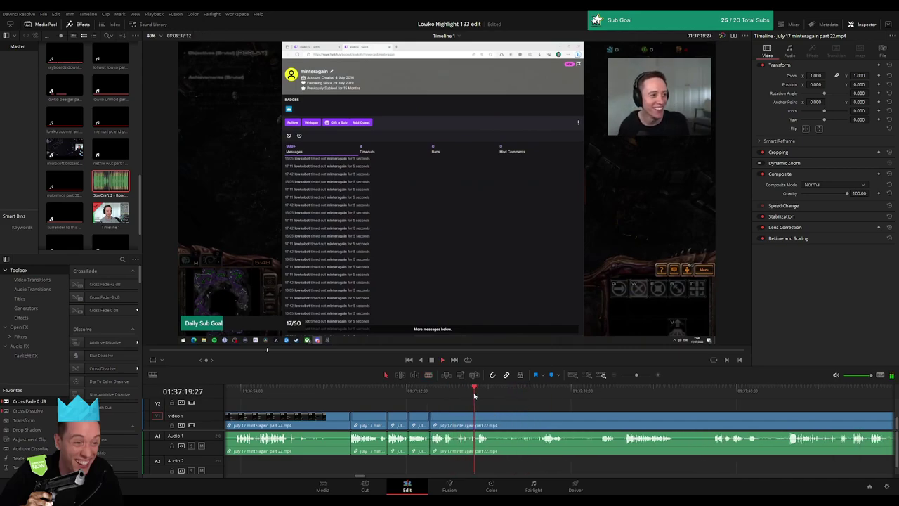
pyautogui.moveTo(523, 394); pyautogui.dragTo(543, 394)
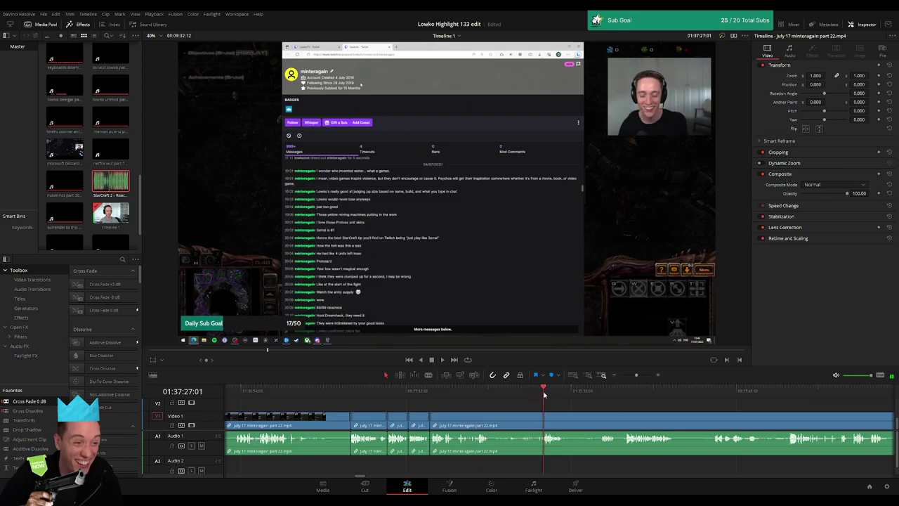
pyautogui.click(492, 422)
pyautogui.click(542, 422)
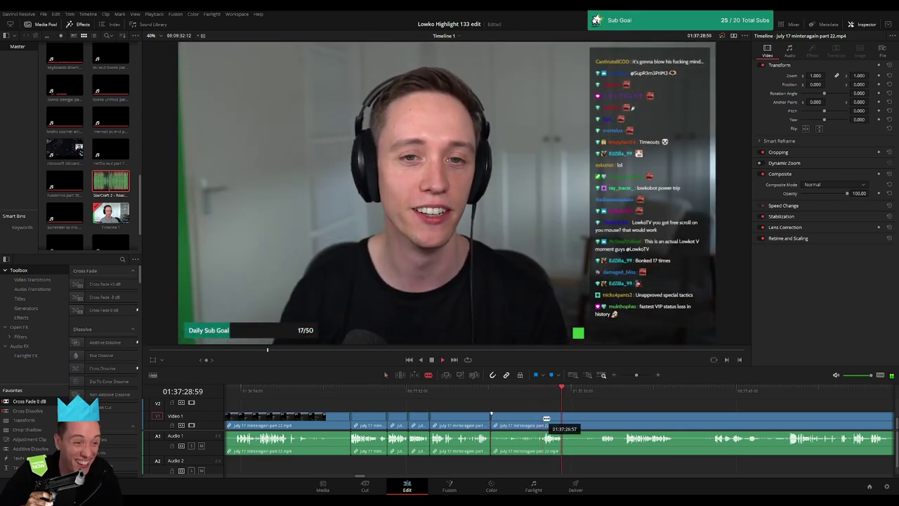
pyautogui.press('Delete')
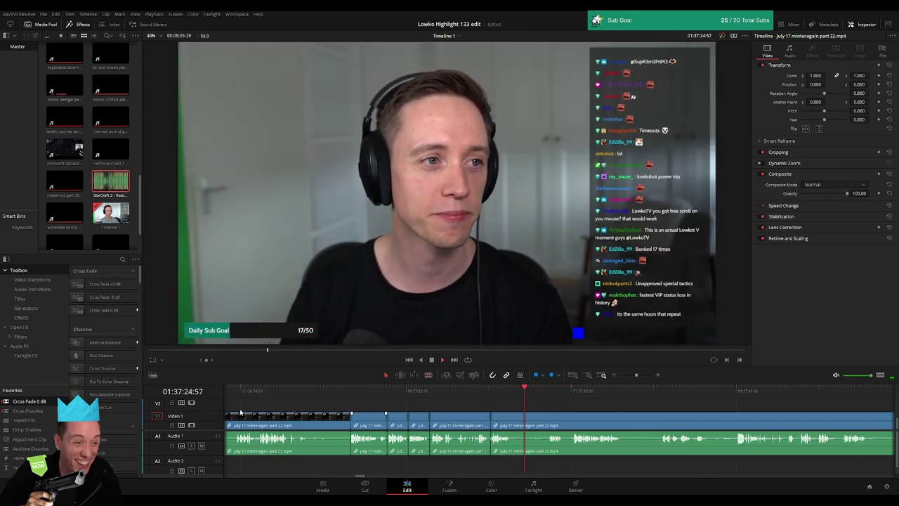
# Step: Cut around another pause and ripple-delete it, then blade where the next pause begins
pyautogui.press('b')
pyautogui.click(511, 425)
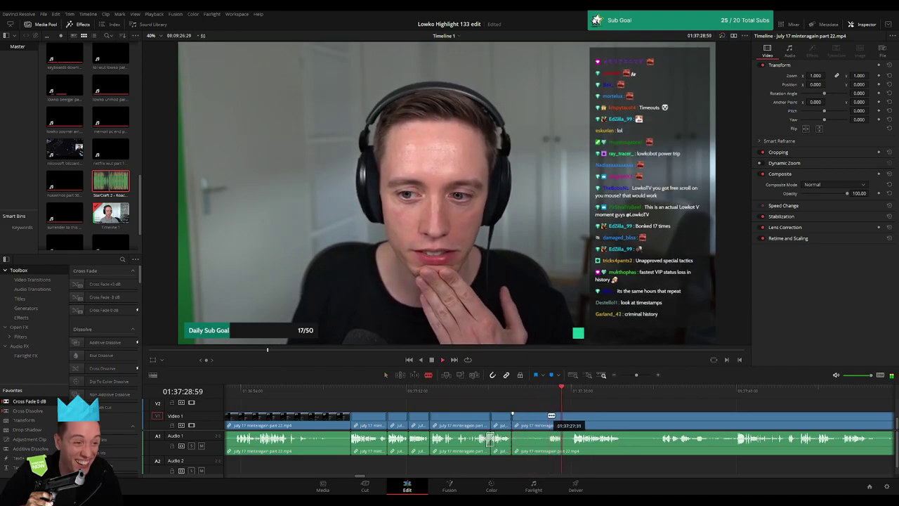
pyautogui.click(543, 421)
pyautogui.press('a')
pyautogui.click(529, 421)
pyautogui.press('Delete')
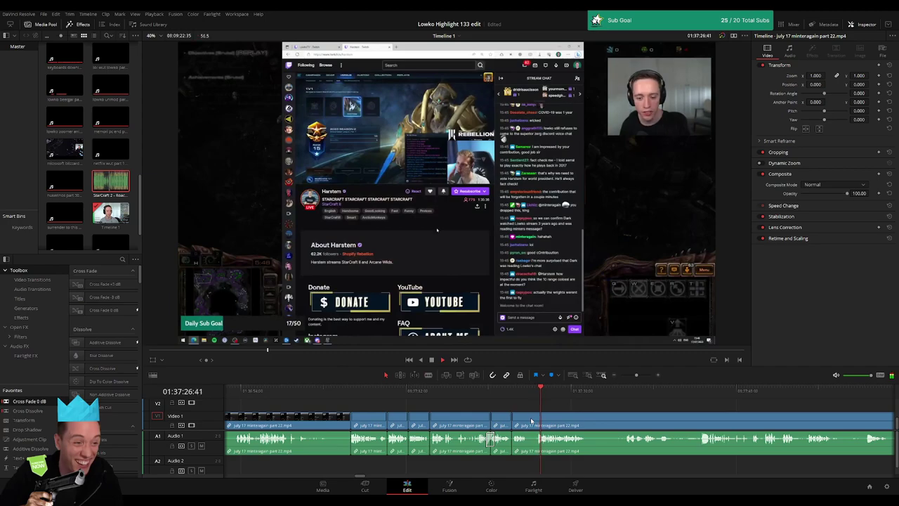
pyautogui.hscroll(3, 531, 420)
pyautogui.press('b')
pyautogui.click(399, 421)
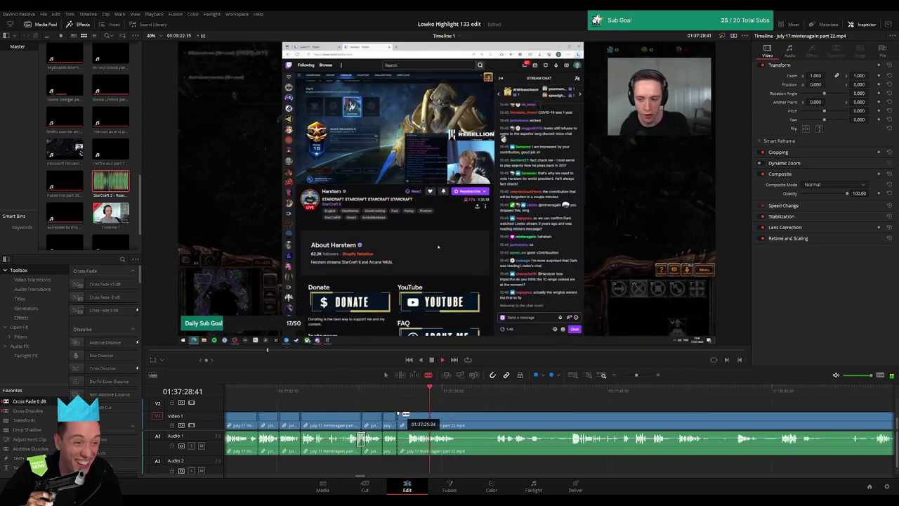
# Step: Delete the short piece and the unwanted bit after it, closing the gaps, and resume playback
pyautogui.press('Delete')
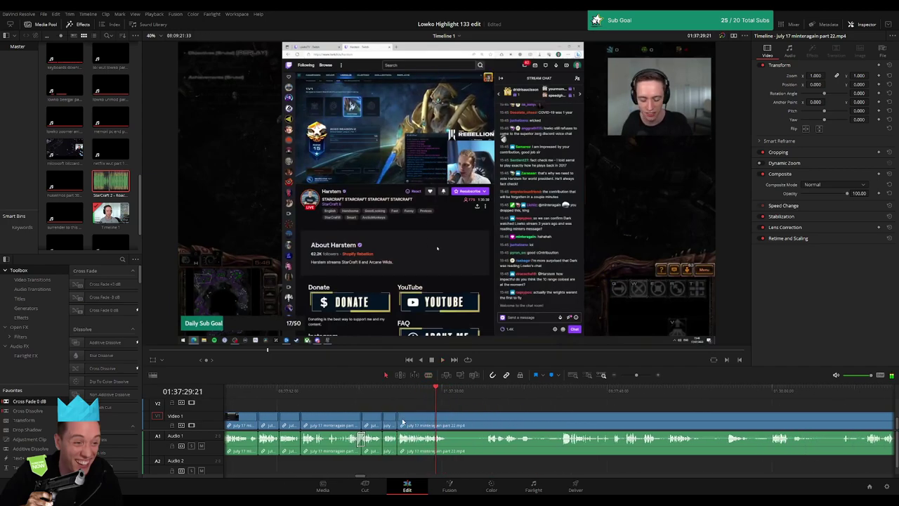
pyautogui.click(485, 420)
pyautogui.press('Delete')
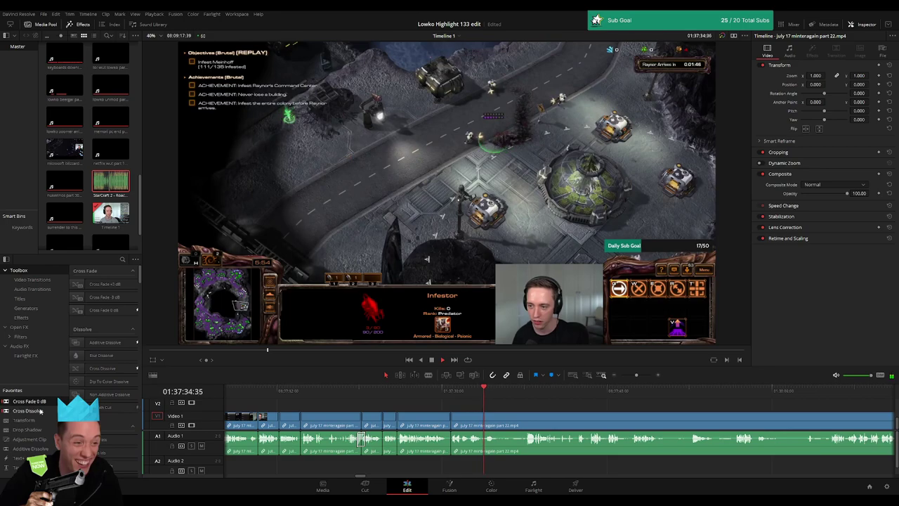
pyautogui.press('space')
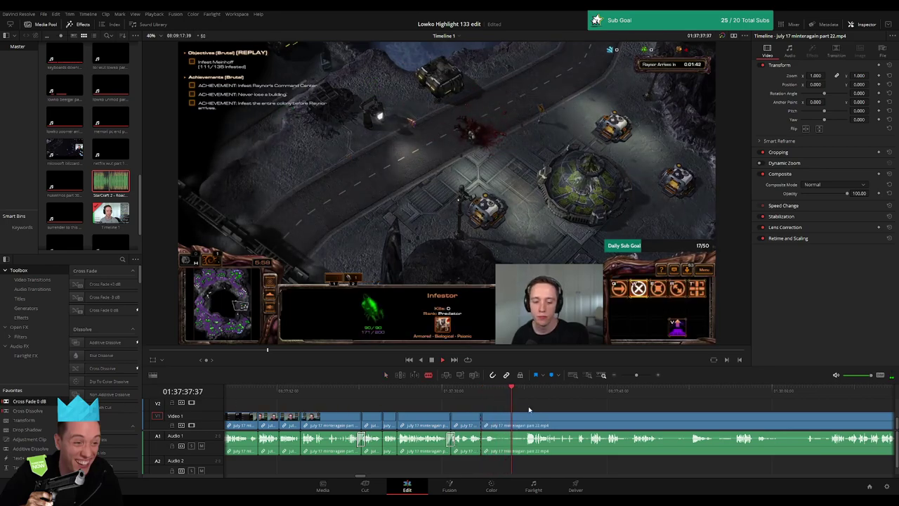
# Step: Review the edits by jumping back and forth through the footage with the timeline zoomed in
pyautogui.moveTo(534, 397); pyautogui.dragTo(712, 399)
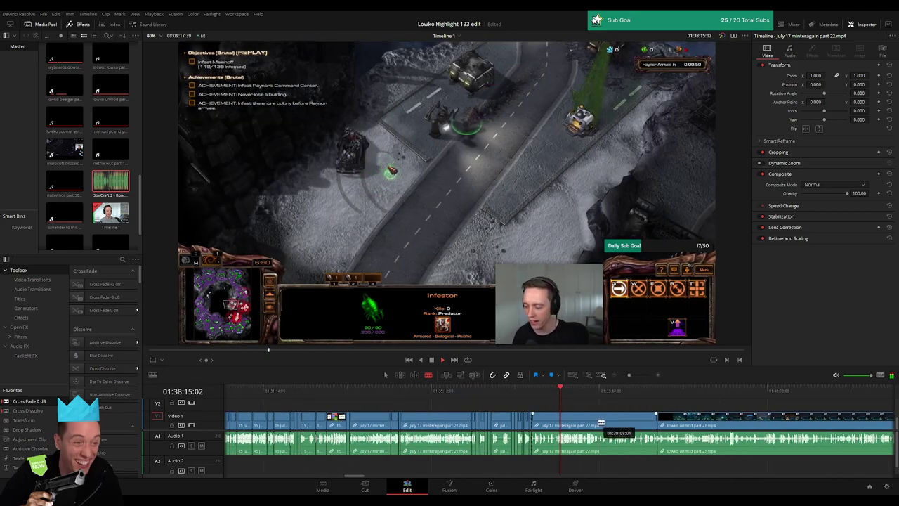
pyautogui.moveTo(629, 374); pyautogui.dragTo(635, 374)
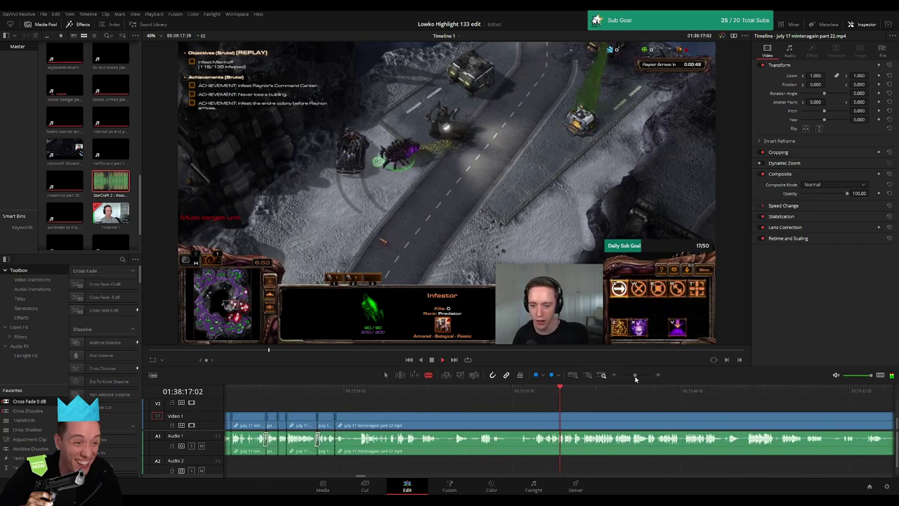
pyautogui.click(532, 397)
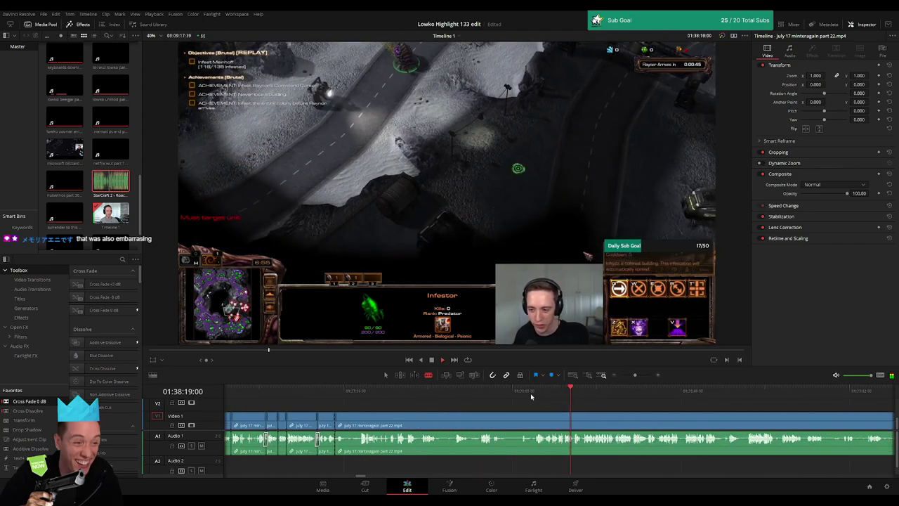
pyautogui.click(342, 395)
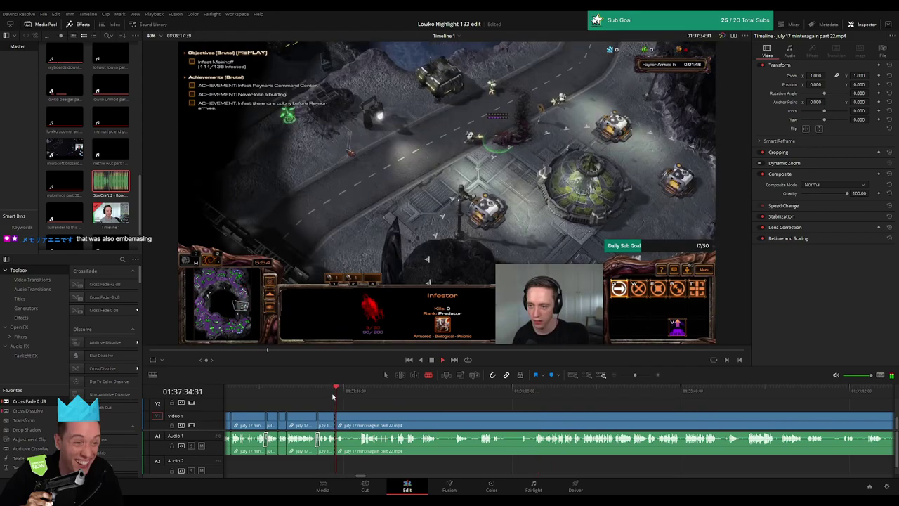
pyautogui.click(361, 394)
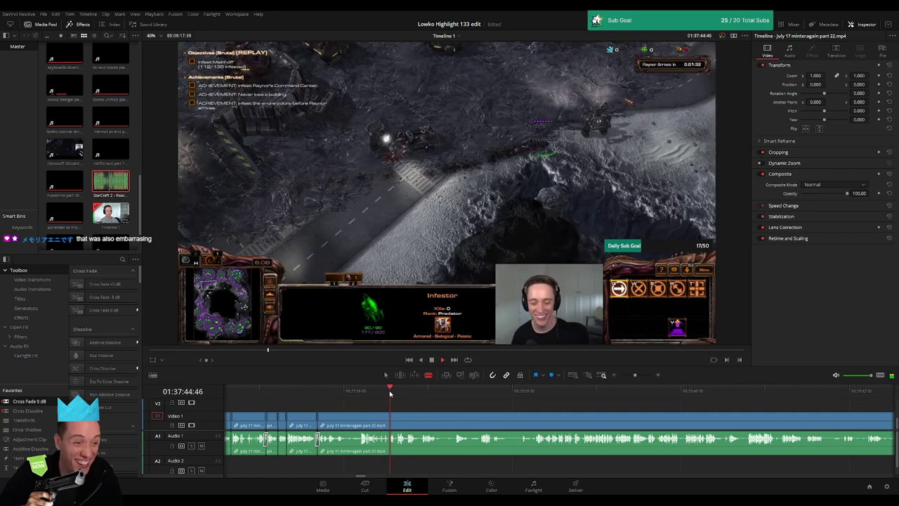
pyautogui.click(397, 394)
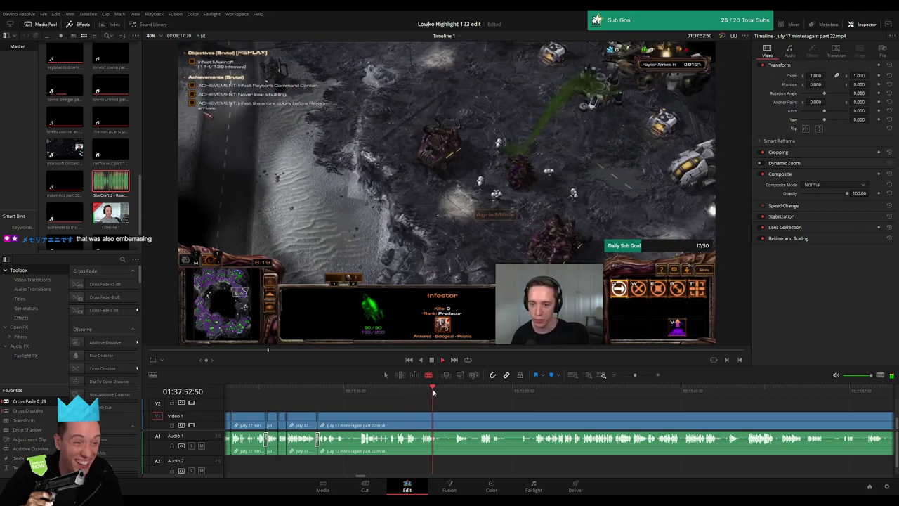
# Step: Blade both ends of the dull stretch and ripple-delete it so later footage closes the gap
pyautogui.click(440, 422)
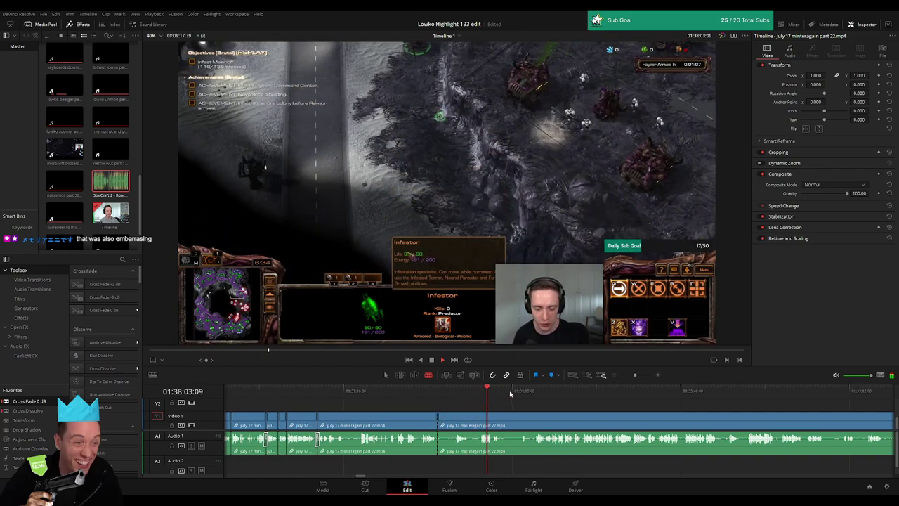
pyautogui.click(534, 422)
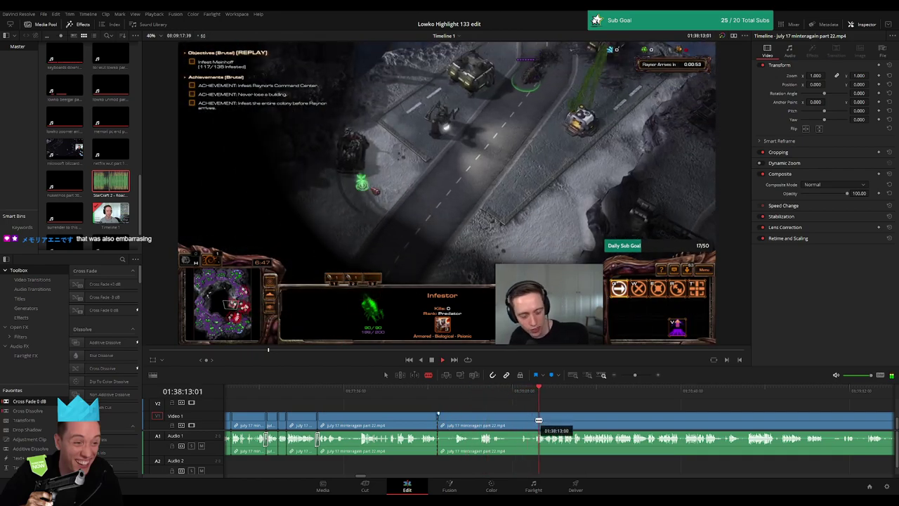
pyautogui.press('a')
pyautogui.click(514, 422)
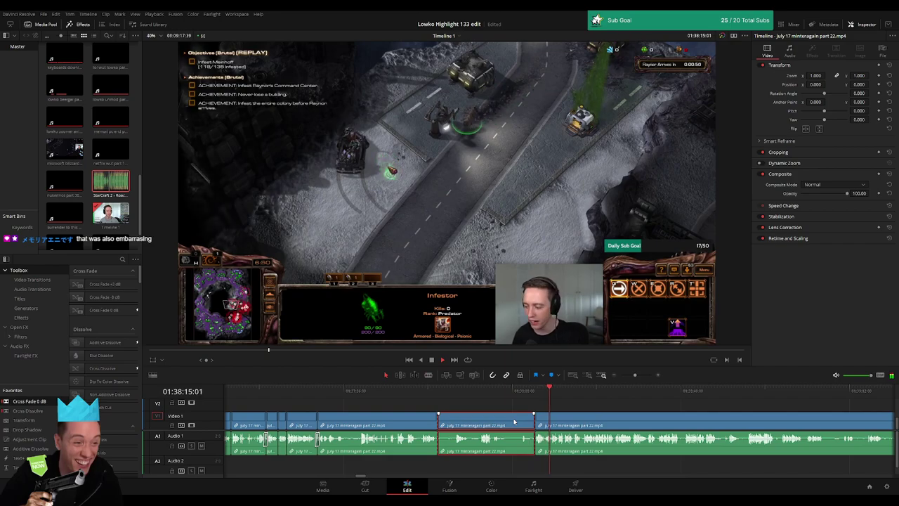
pyautogui.press('Delete')
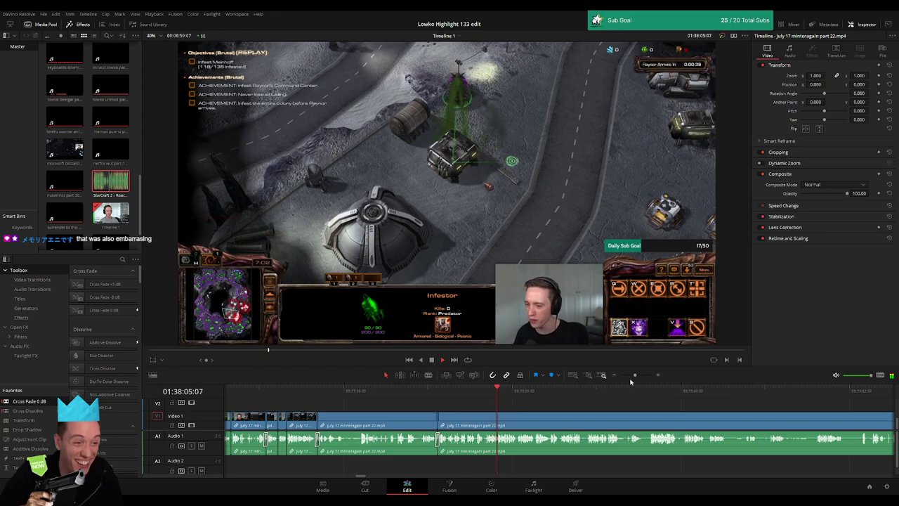
# Step: Zoom into the timeline, blade around the first dull moment and ripple-delete that short piece
pyautogui.moveTo(631, 380); pyautogui.dragTo(635, 379)
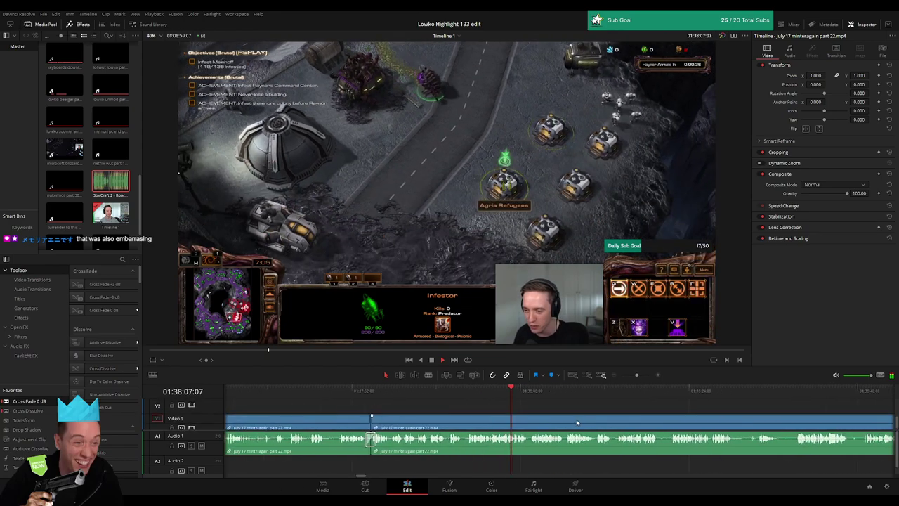
pyautogui.hscroll(2, 577, 422)
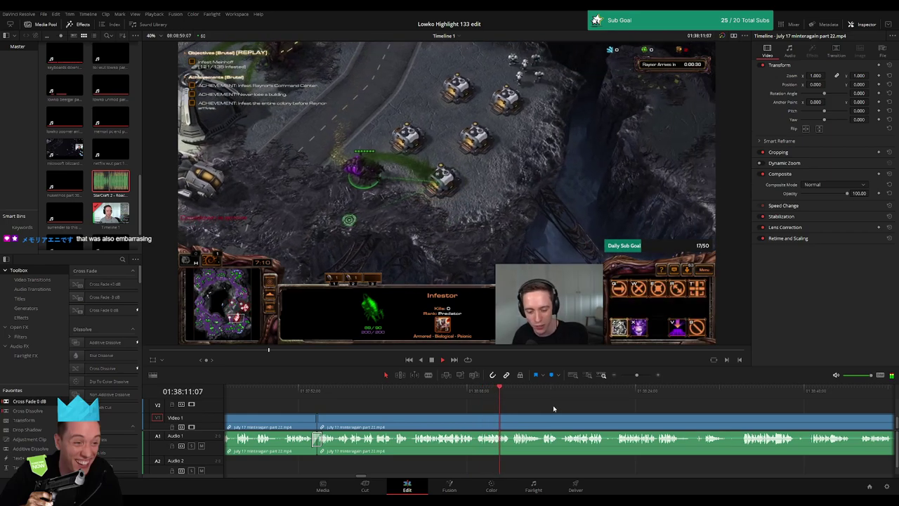
pyautogui.hscroll(3, 525, 405)
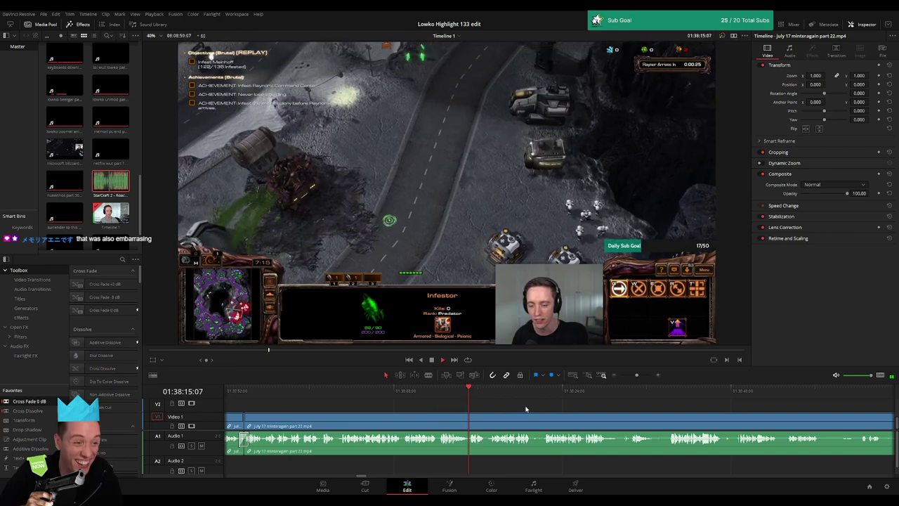
pyautogui.hscroll(2, 520, 406)
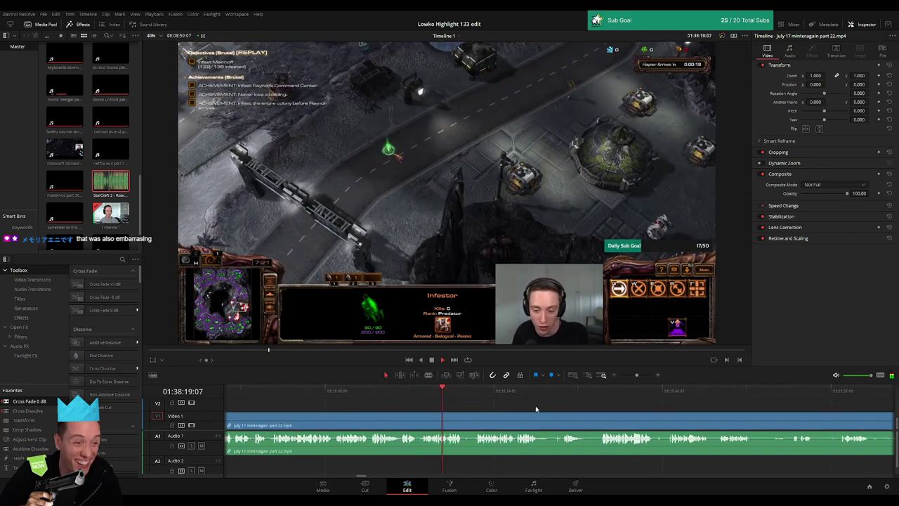
pyautogui.hscroll(2, 492, 406)
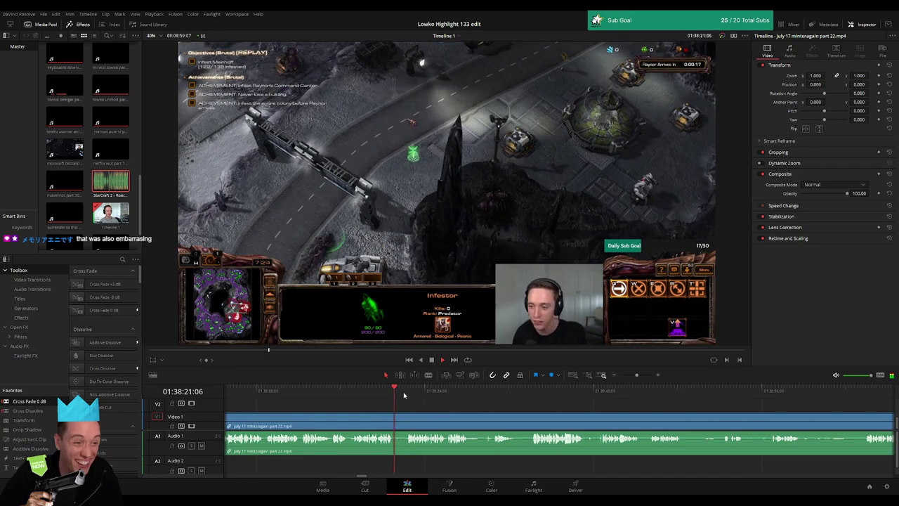
pyautogui.press('b')
pyautogui.click(395, 417)
pyautogui.click(405, 417)
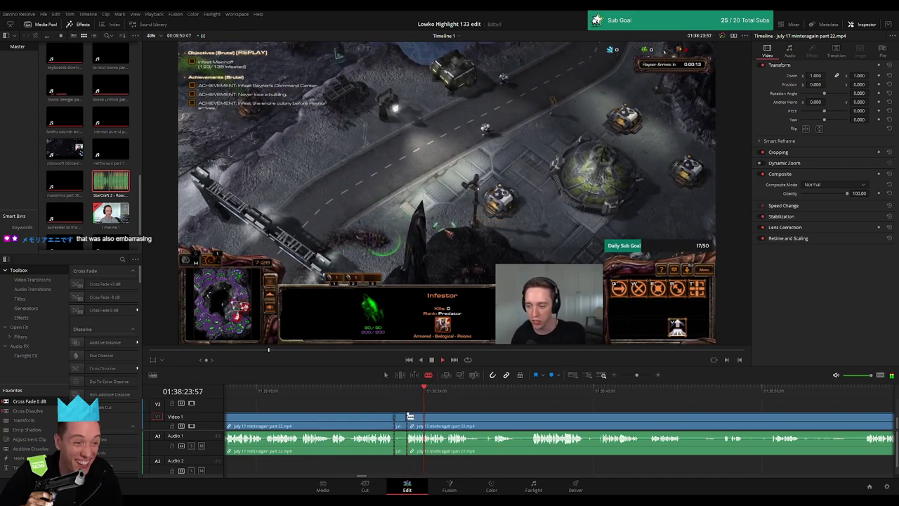
pyautogui.press('a')
pyautogui.click(402, 419)
pyautogui.press('Delete')
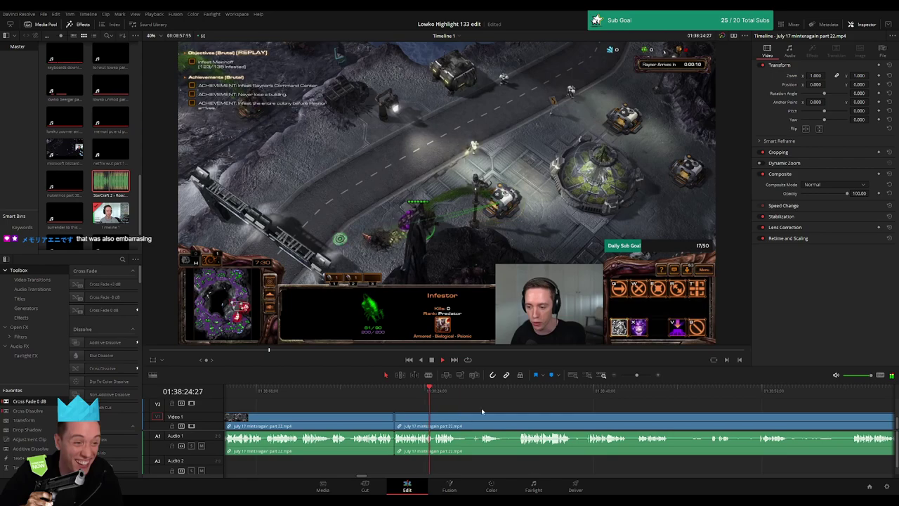
# Step: Cut out the rewind section with splits at its start and end, closing the gap
pyautogui.hscroll(2, 376, 404)
pyautogui.hscroll(1, 372, 399)
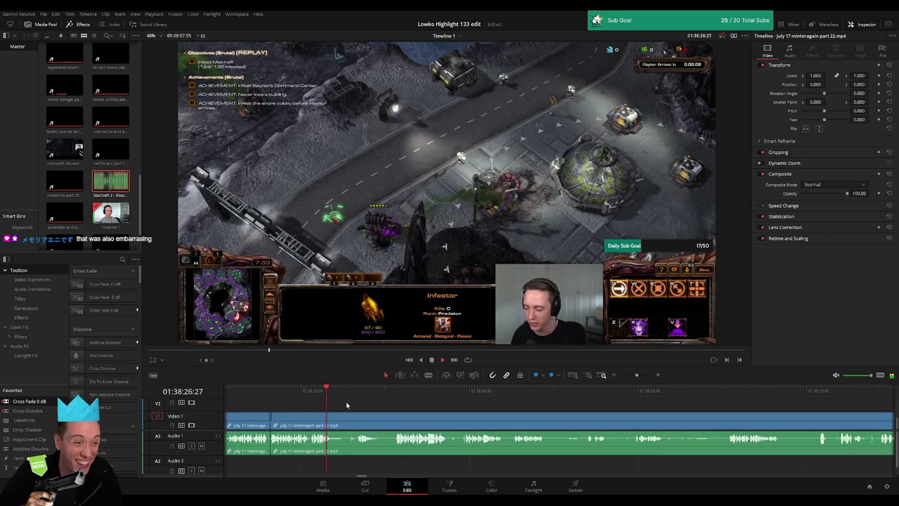
pyautogui.moveTo(341, 415); pyautogui.dragTo(334, 415)
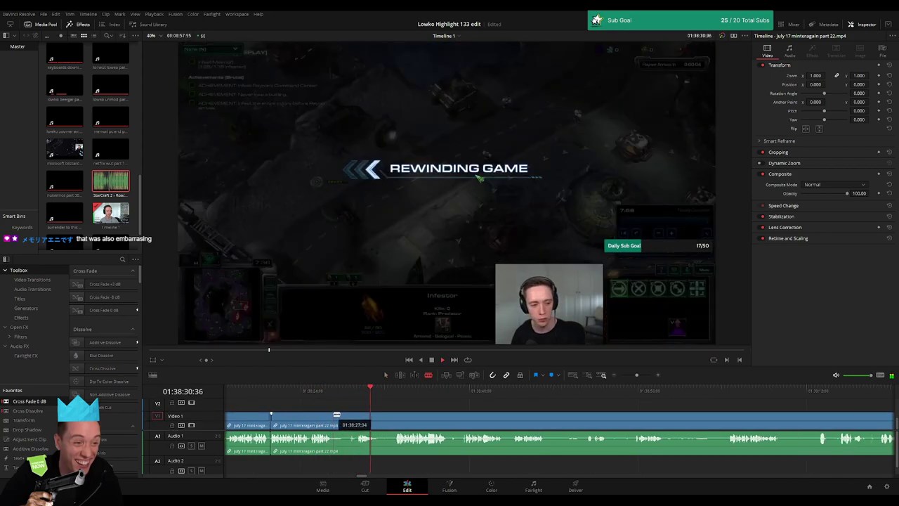
pyautogui.click(395, 394)
pyautogui.hotkey('ctrl', 'b')
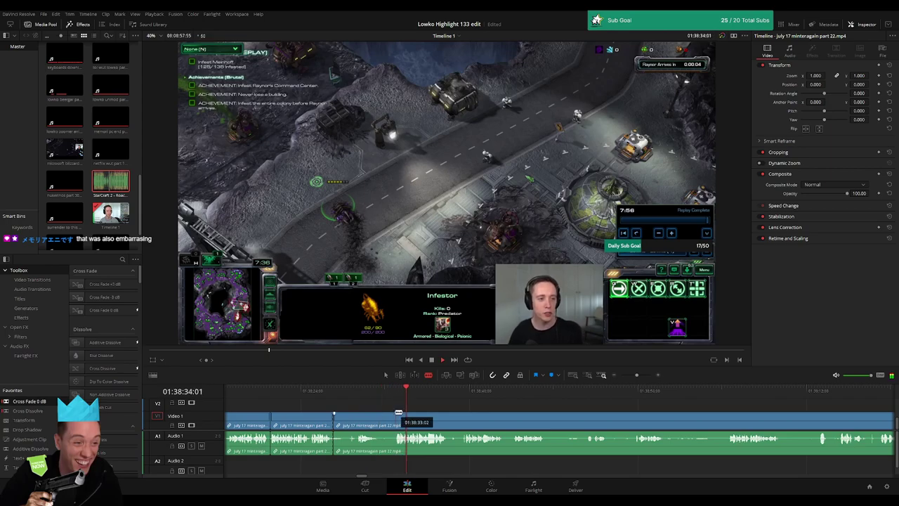
pyautogui.click(374, 420)
pyautogui.press('BackSpace')
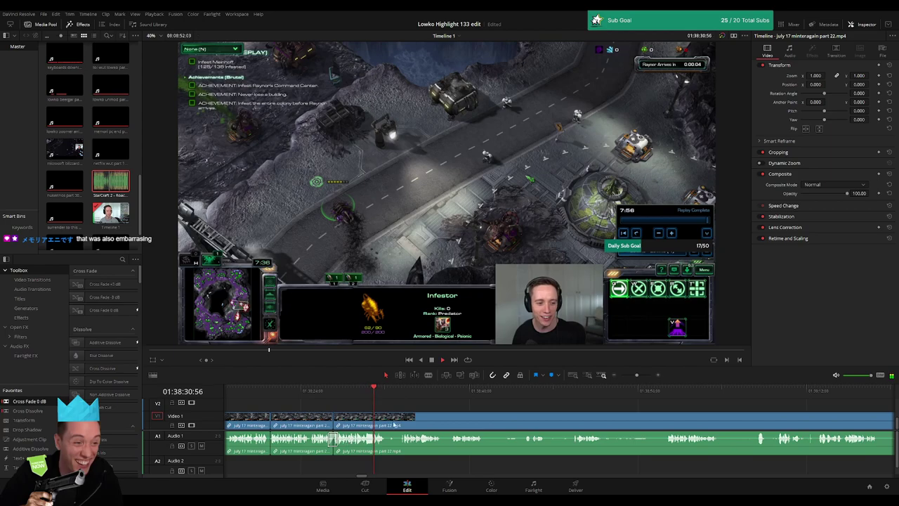
# Step: Scrub ahead, delete the next unwanted stretch with no gap left, and rewatch the new cut
pyautogui.click(403, 398)
pyautogui.moveTo(402, 399); pyautogui.dragTo(571, 390)
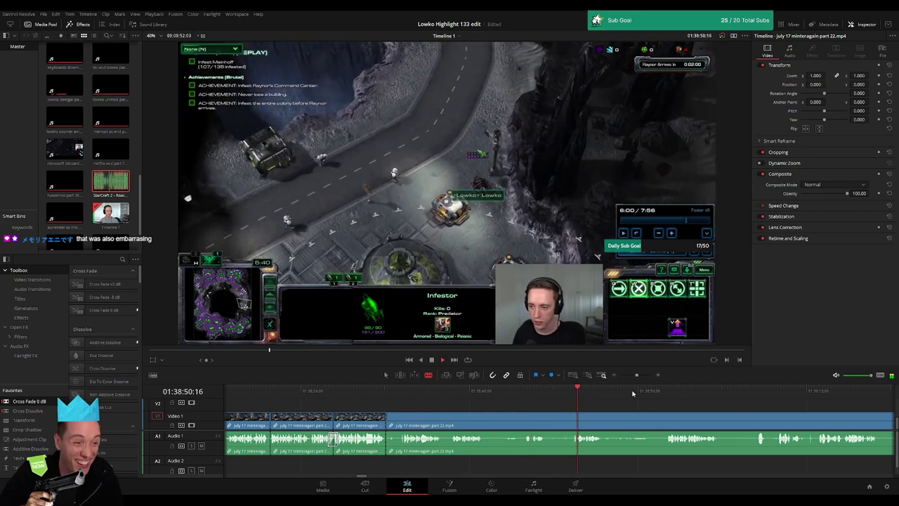
pyautogui.moveTo(571, 390); pyautogui.dragTo(687, 391)
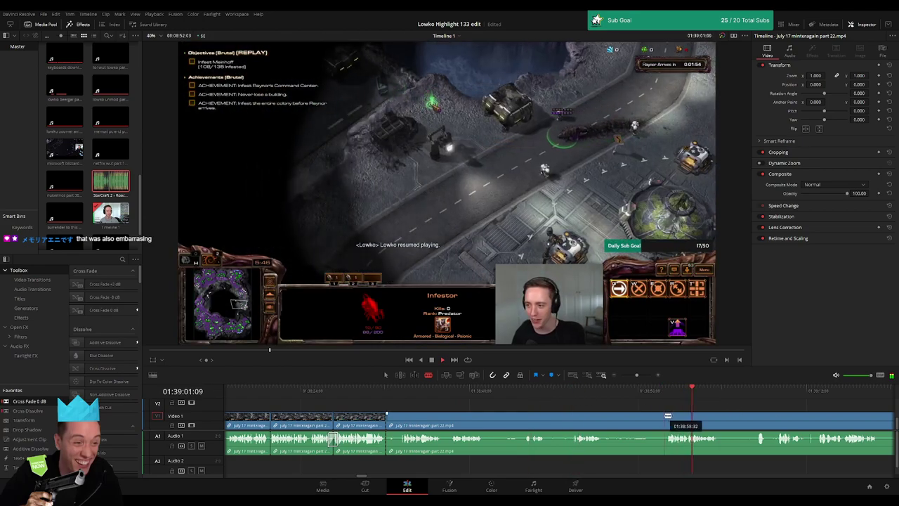
pyautogui.click(620, 420)
pyautogui.press('Delete')
pyautogui.click(620, 421)
pyautogui.press('Delete')
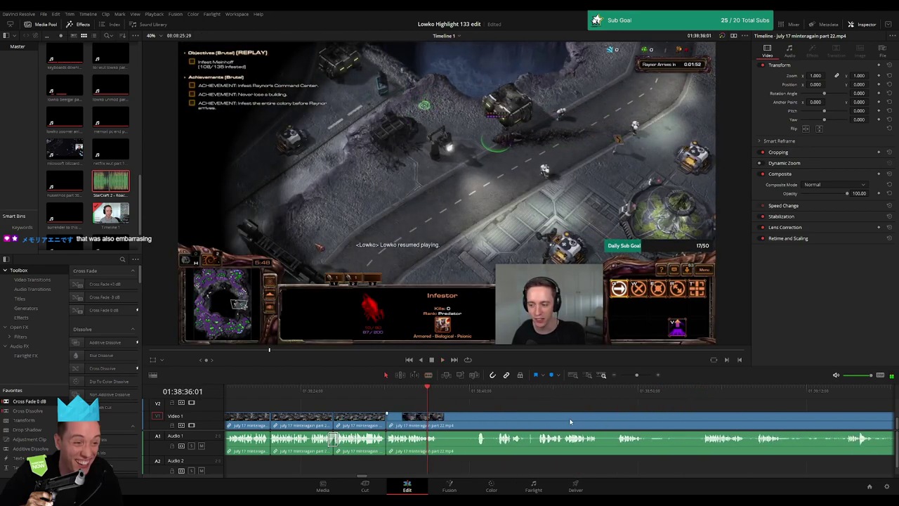
pyautogui.click(386, 394)
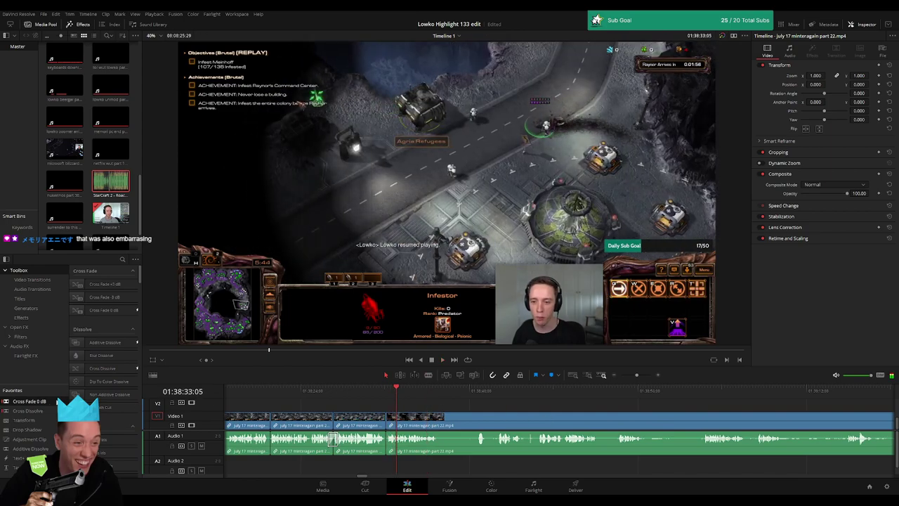
pyautogui.click(380, 400)
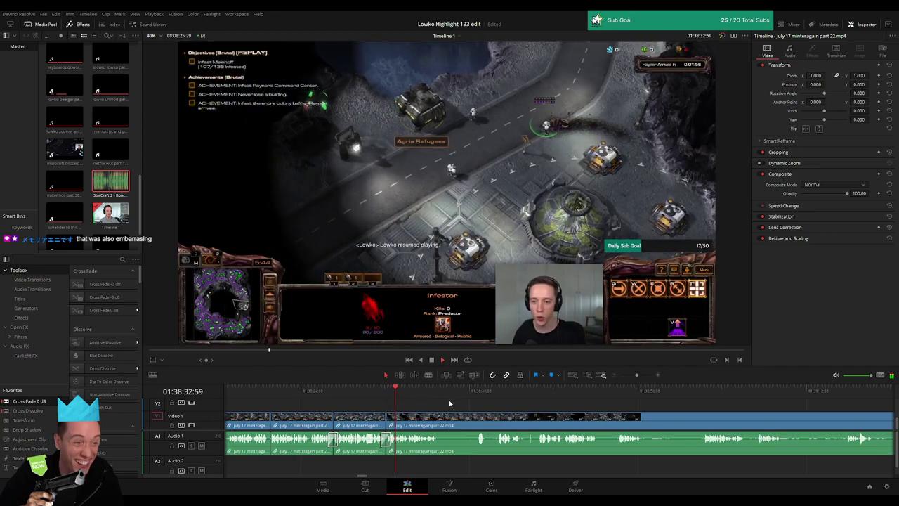
# Step: Split the clip at the current moment and play later footage to review the edit
pyautogui.hscroll(3, 389, 400)
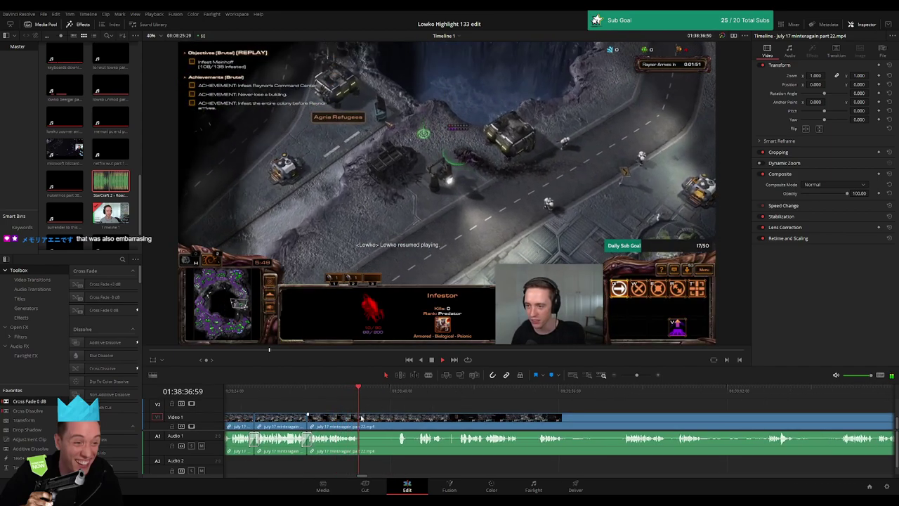
pyautogui.click(364, 419)
pyautogui.click(416, 391)
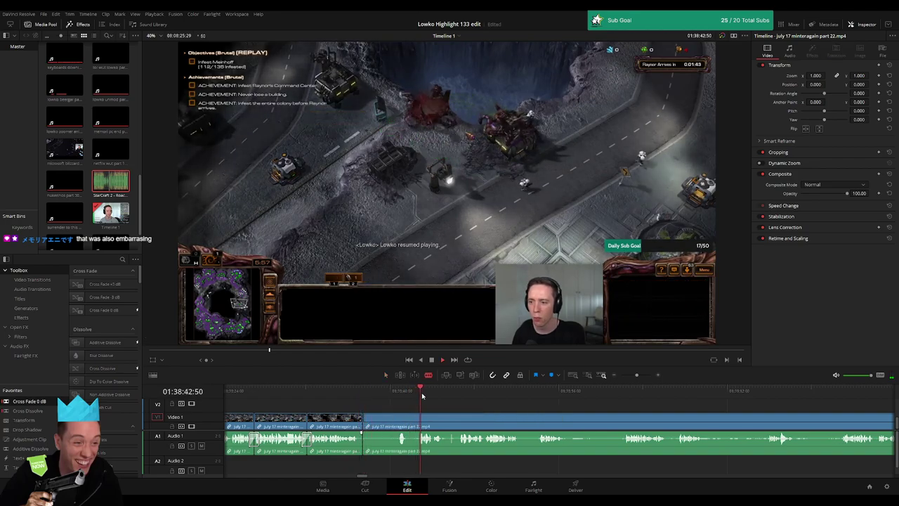
pyautogui.moveTo(430, 392); pyautogui.dragTo(621, 394)
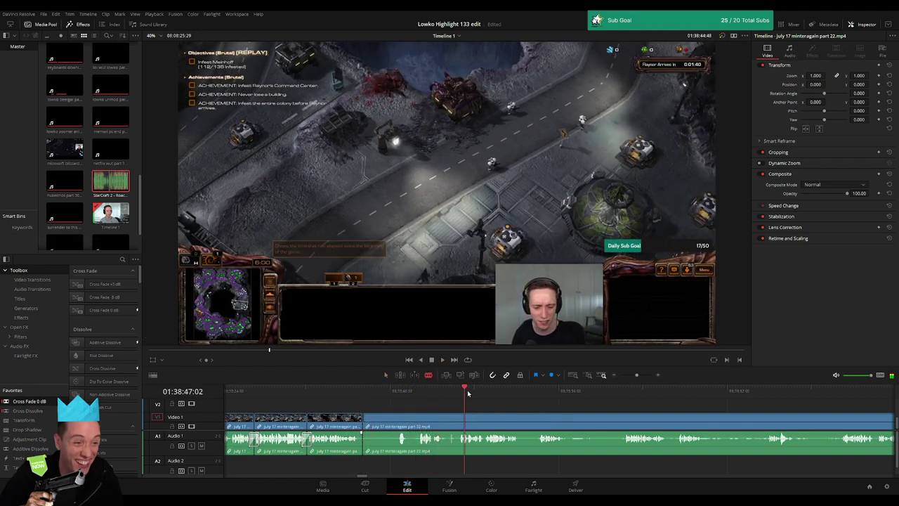
pyautogui.press('space')
# Step: Ripple-delete the final part 22 segment so lowko unmod part 23.mp4 follows, then scroll across the timeline
pyautogui.scroll(-2, 588, 422)
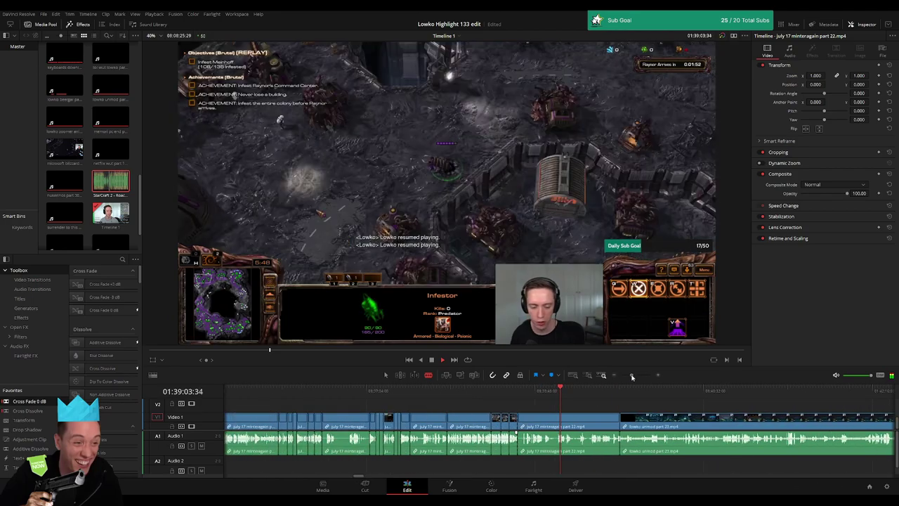
pyautogui.click(588, 422)
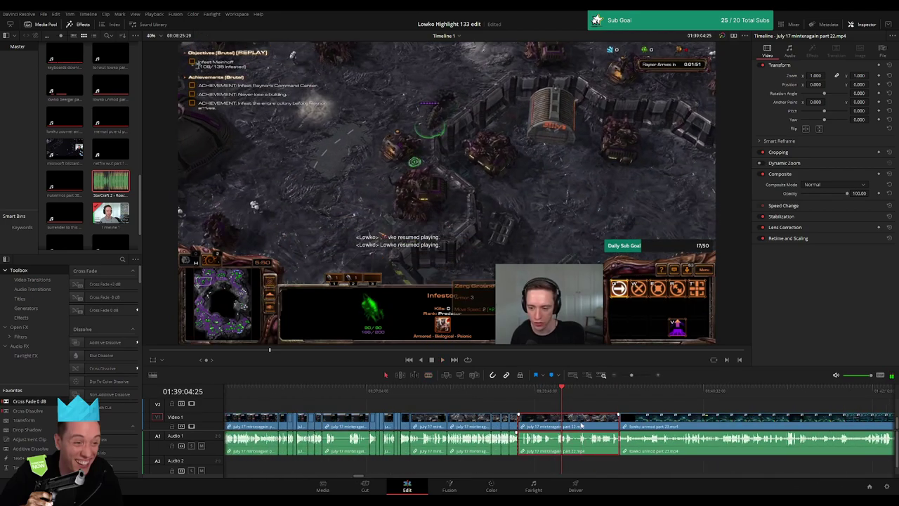
pyautogui.press('Delete')
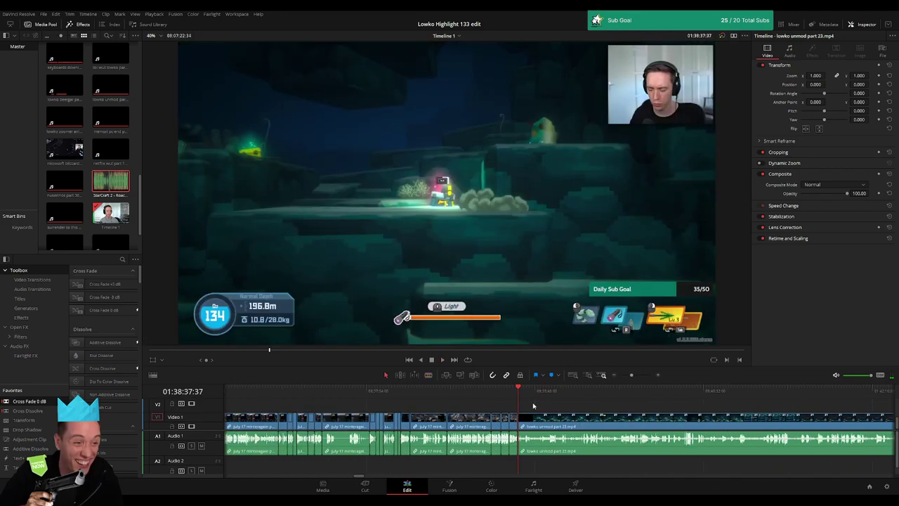
pyautogui.scroll(-2, 628, 387)
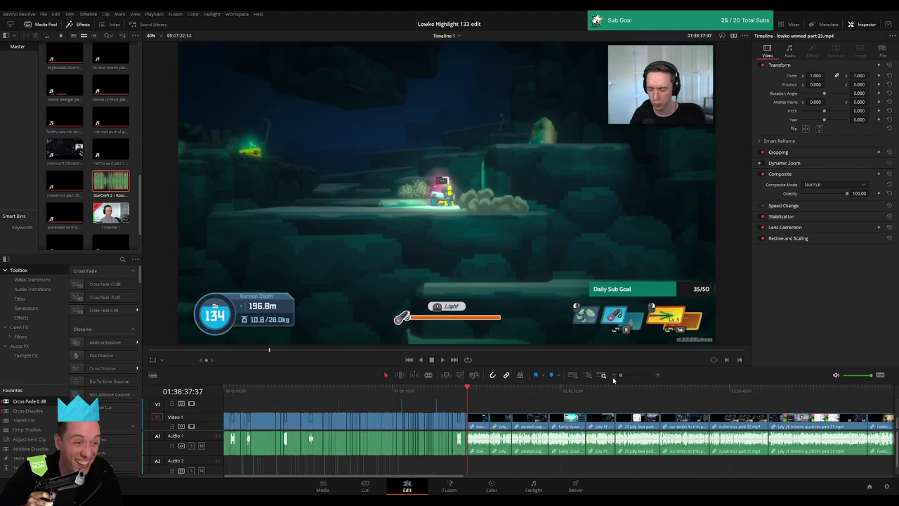
pyautogui.scroll(-1, 673, 422)
pyautogui.hscroll(3, 673, 422)
pyautogui.hscroll(3, 562, 419)
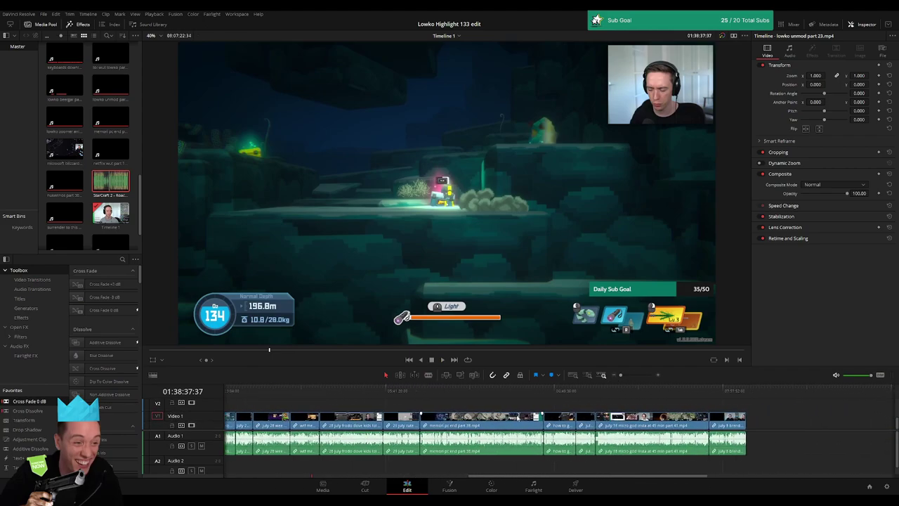
pyautogui.scroll(-2, 668, 414)
pyautogui.scroll(-2, 523, 413)
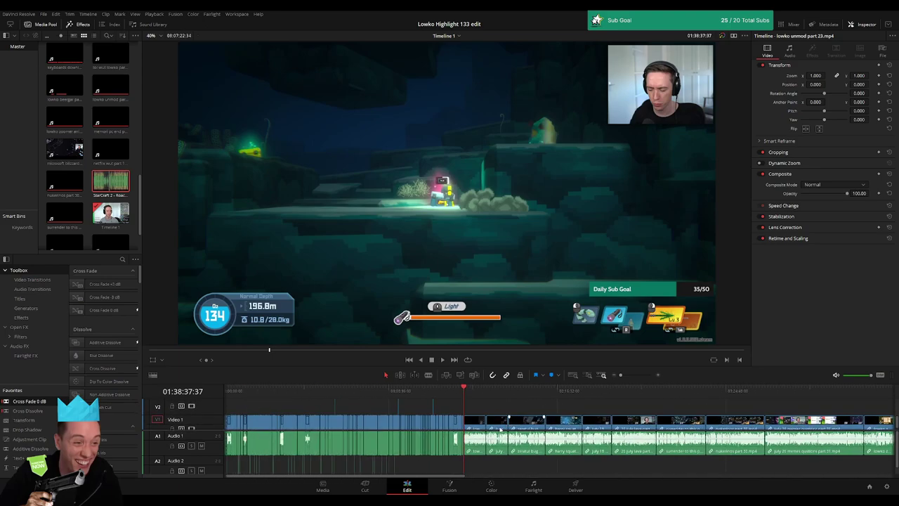